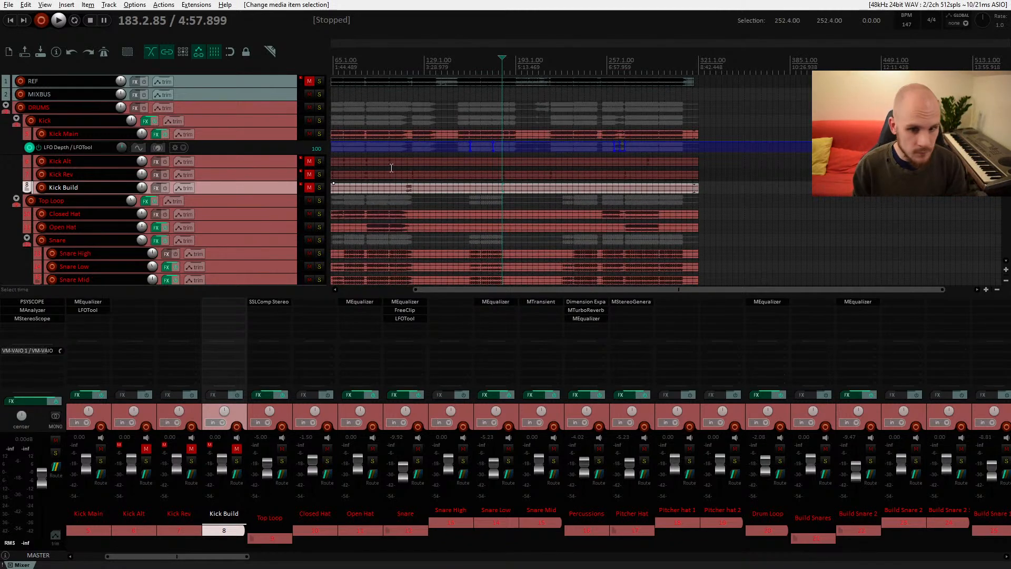
Step: Browse the project's track list from the drum tracks down to the vocals, reviewing the arrangement
left_click(368, 168)
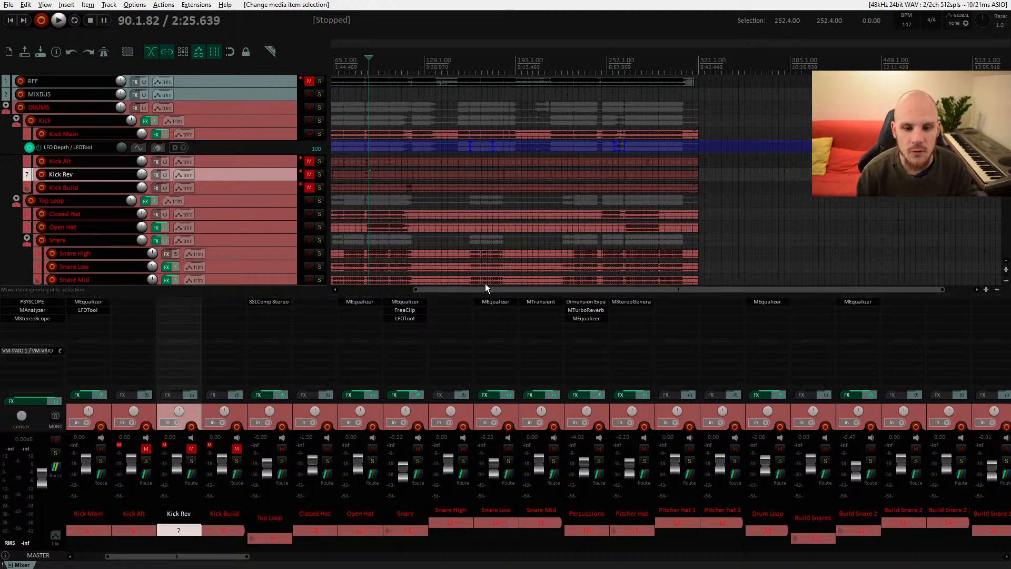
left_click_drag(487, 289, 345, 288)
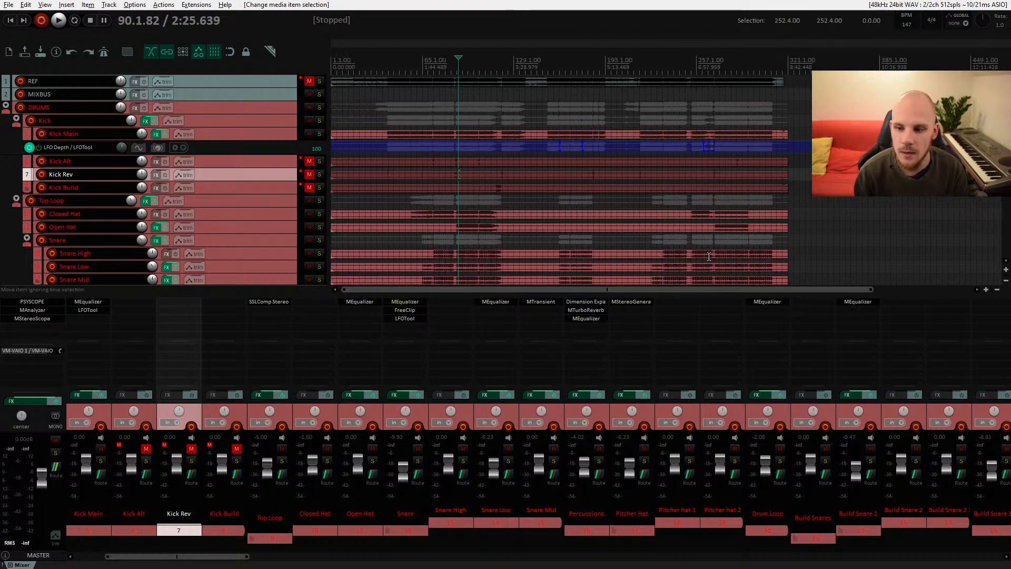
scroll(573, 171, "down", 5)
scroll(545, 194, "down", 5)
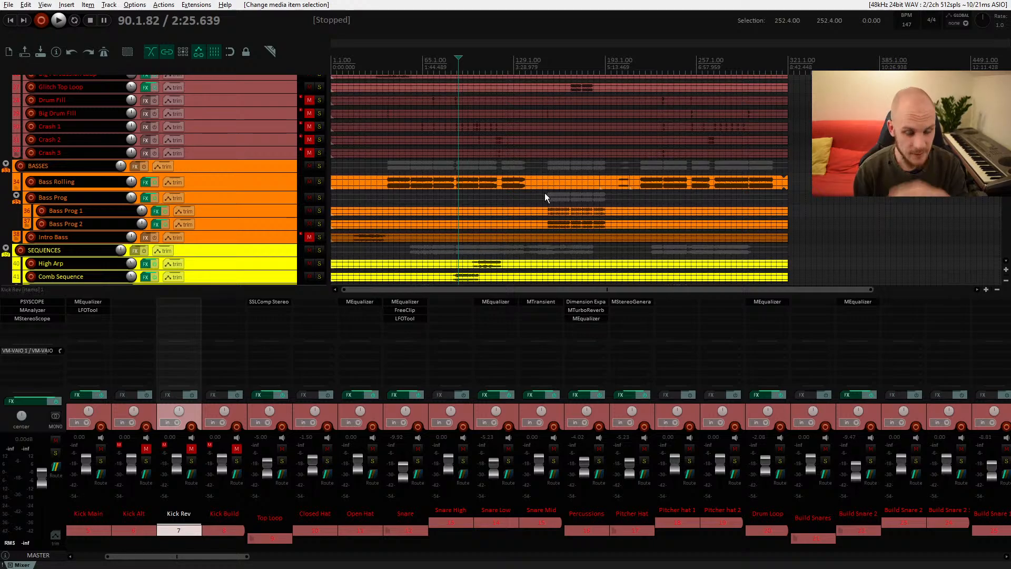
scroll(544, 193, "up", 5)
scroll(544, 192, "up", 5)
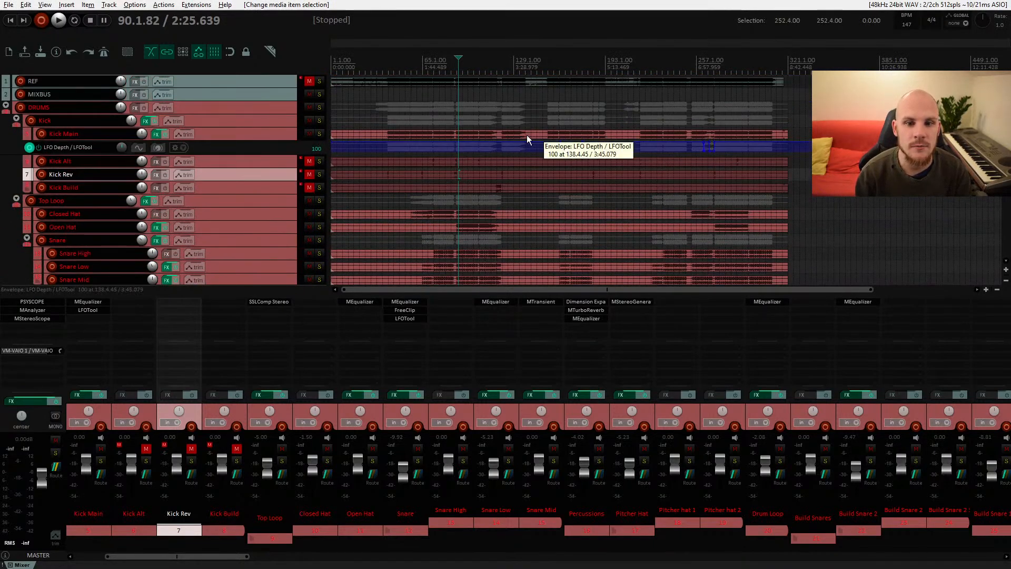
left_click(254, 137)
scroll(492, 165, "down", 10)
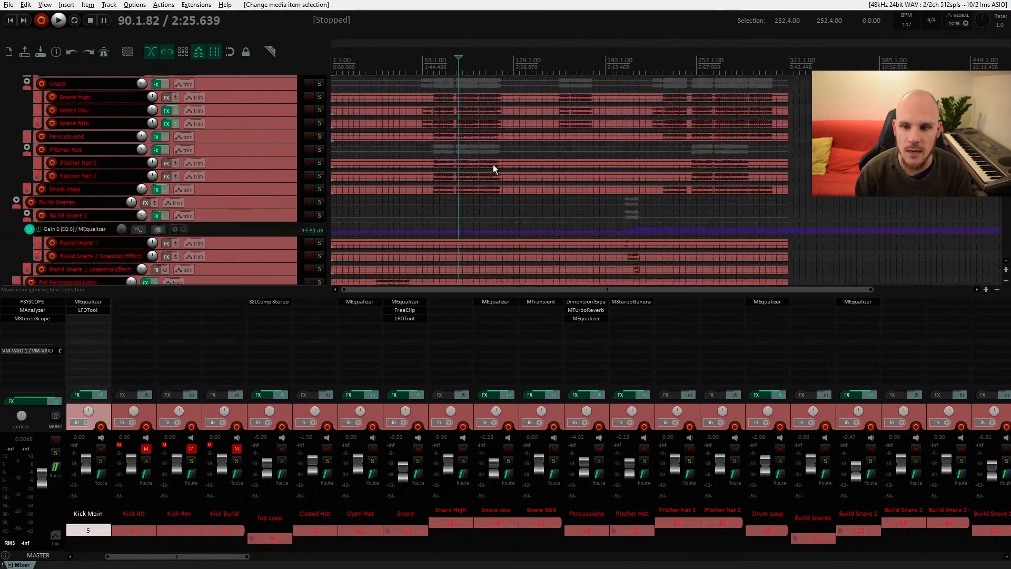
scroll(487, 166, "down", 12)
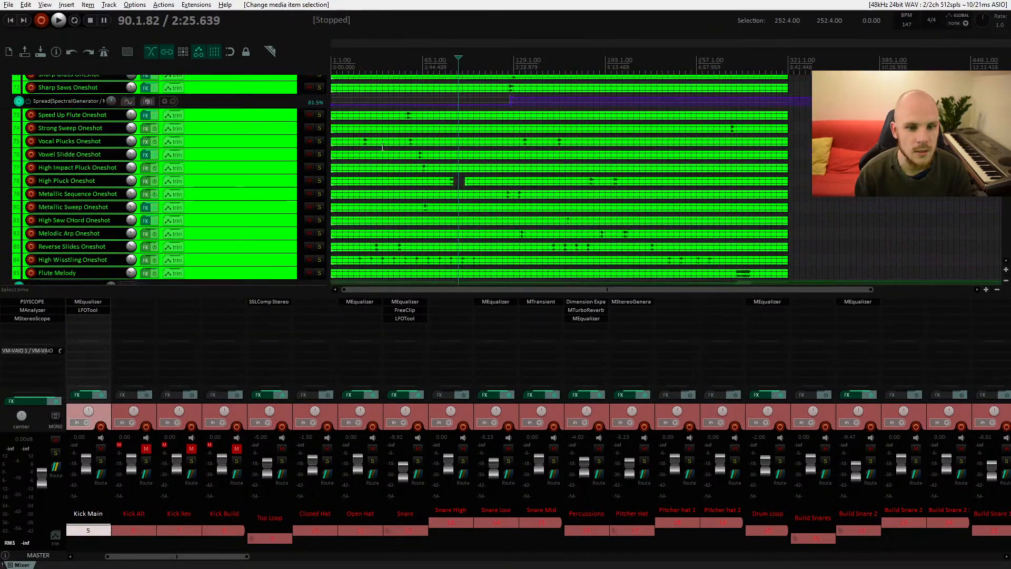
scroll(469, 168, "down", 2)
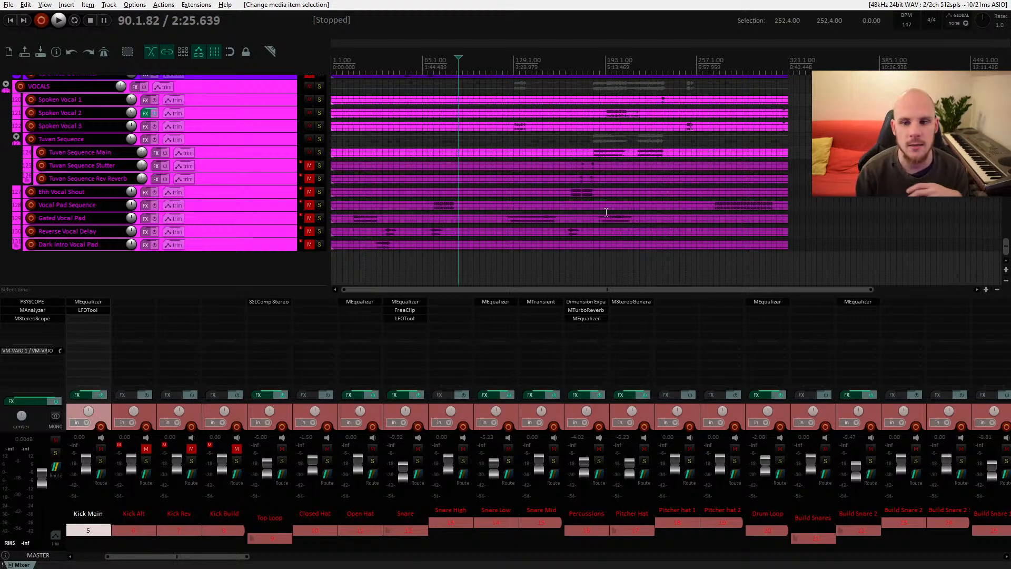
scroll(604, 211, "up", 15)
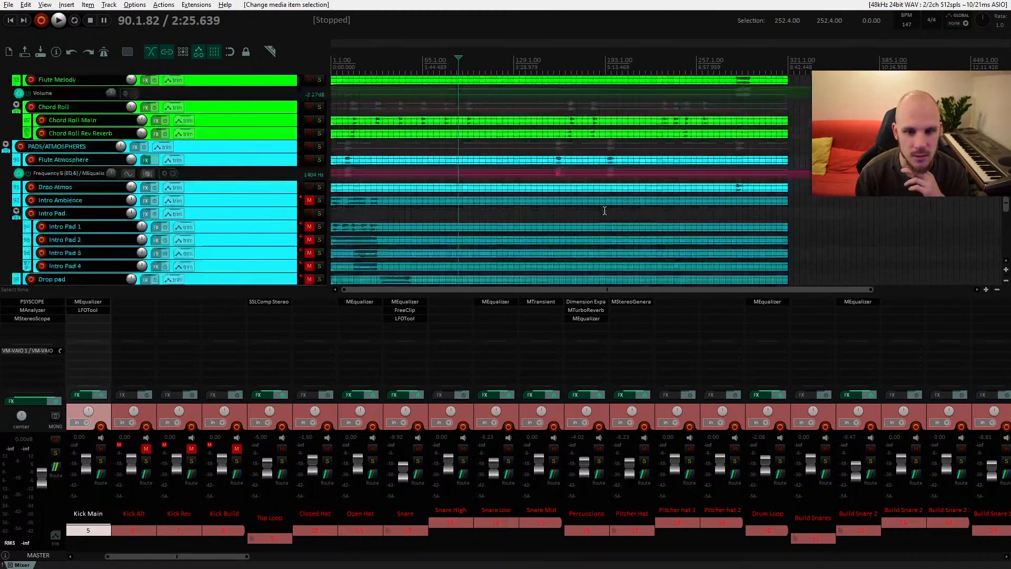
scroll(605, 209, "up", 5)
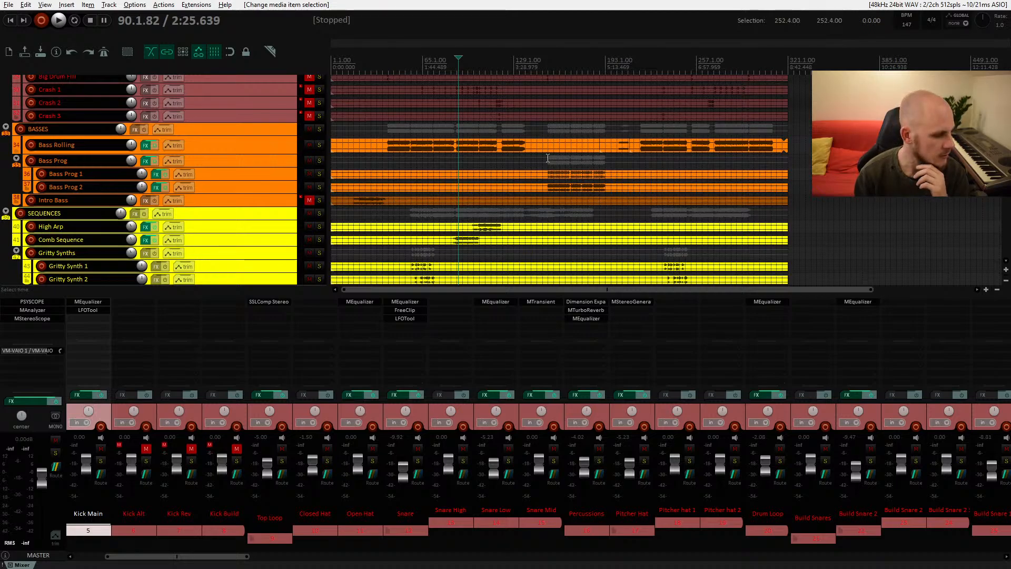
Step: Select the Bass Rolling item and zoom the timeline in and out around it
left_click(519, 143)
scroll(529, 152, "up", 4)
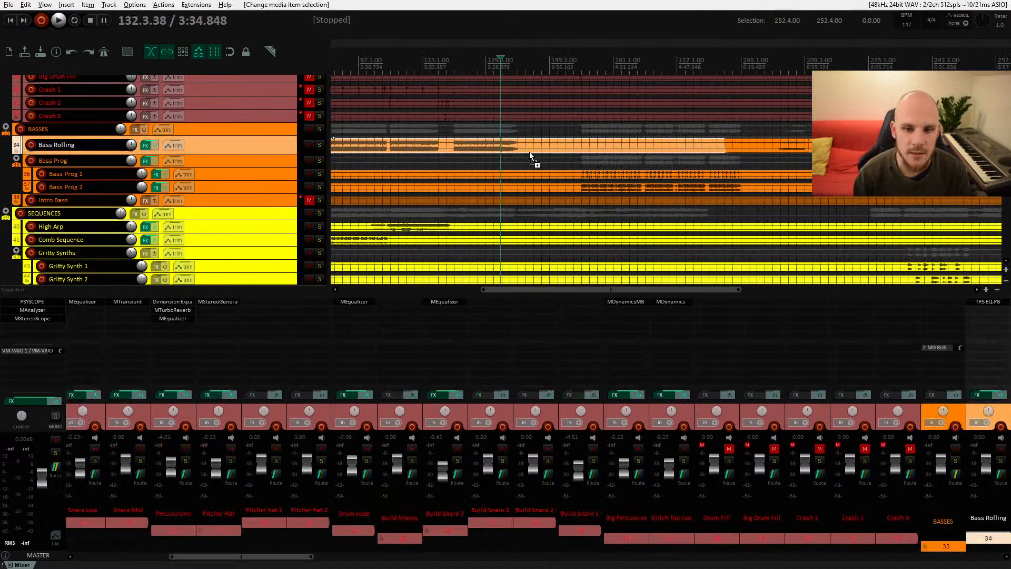
scroll(491, 147, "up", 3)
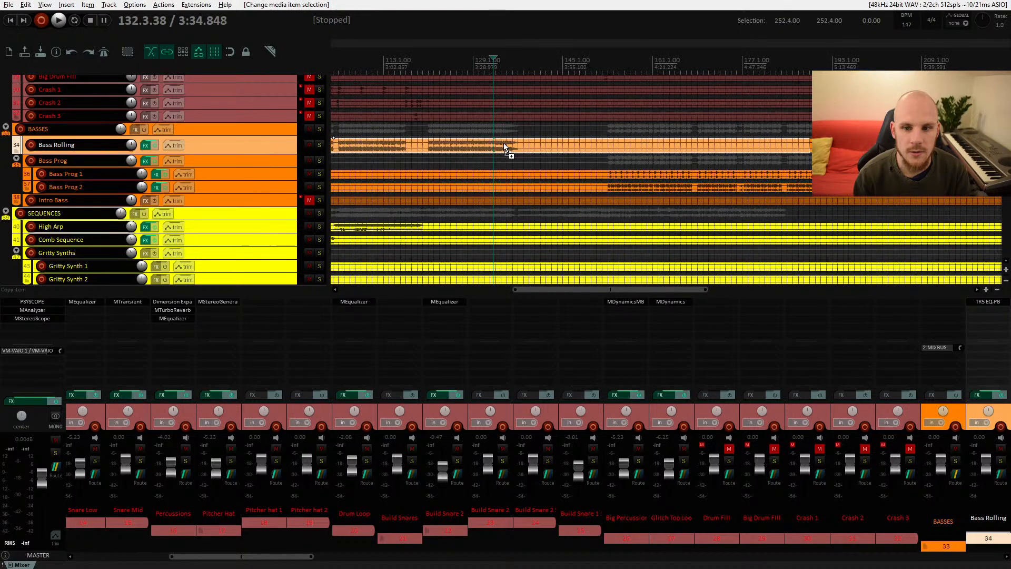
scroll(500, 146, "down", 6)
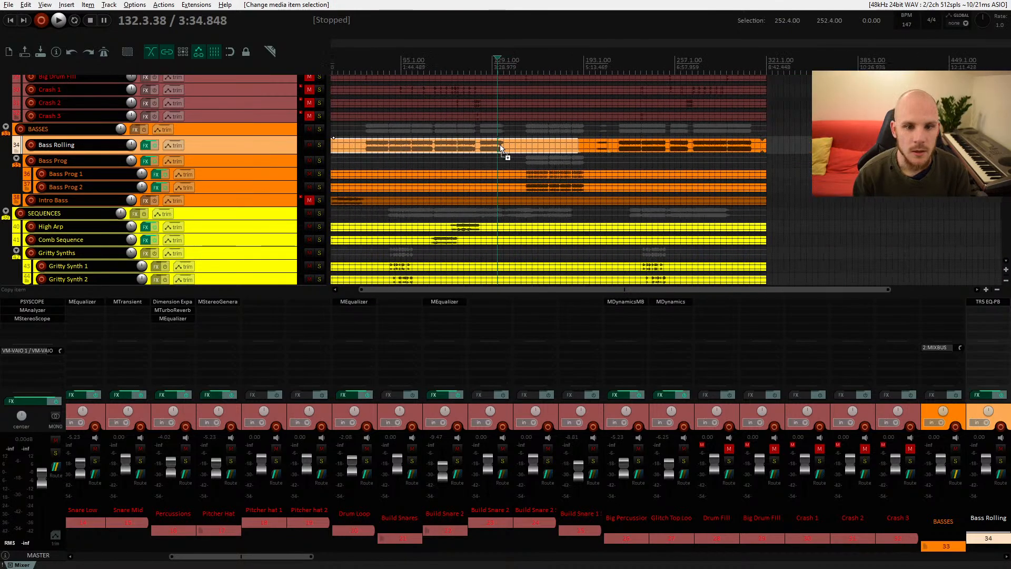
scroll(500, 150, "up", 6)
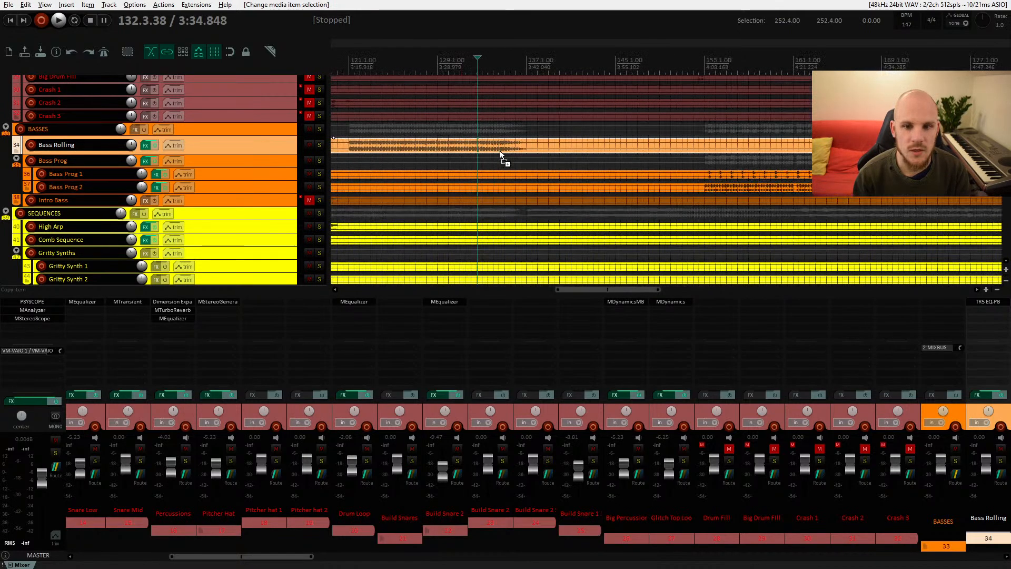
scroll(500, 150, "up", 3)
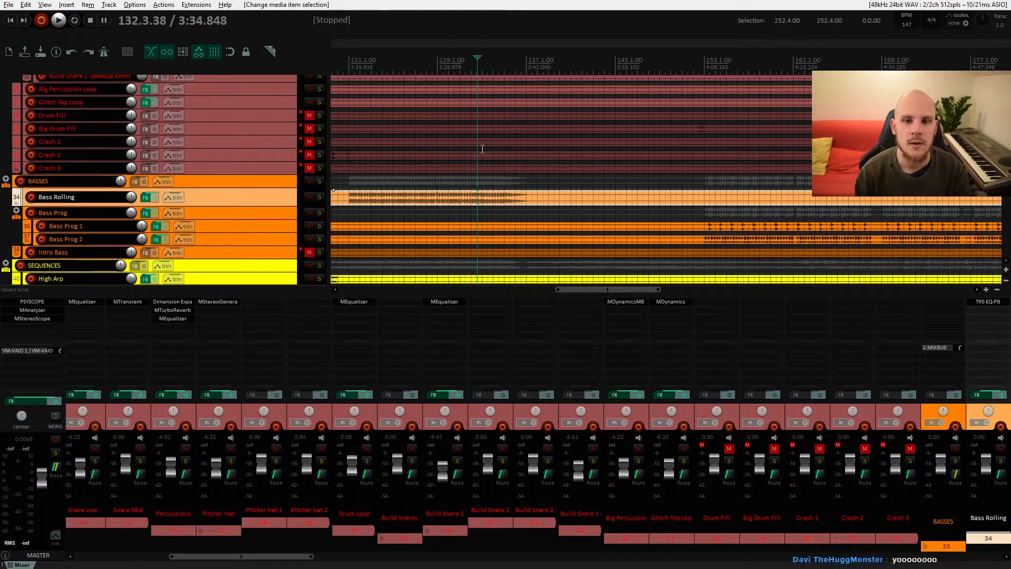
Step: Switch to the browser showing the YouTube video on kick and bass filtering, maximise it, and return to the project
key("alt+Tab")
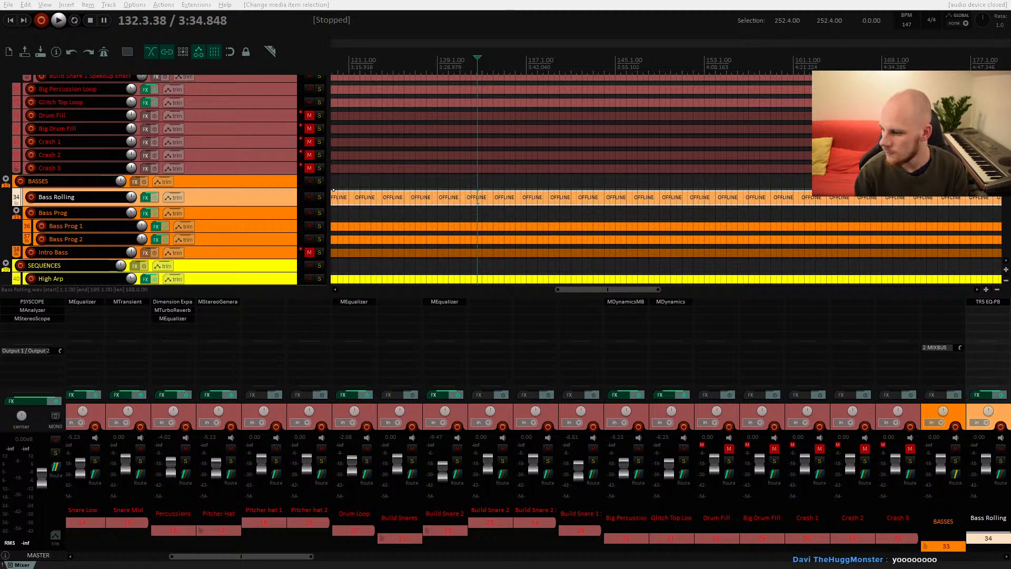
left_click_drag(1010, 158, 472, 123)
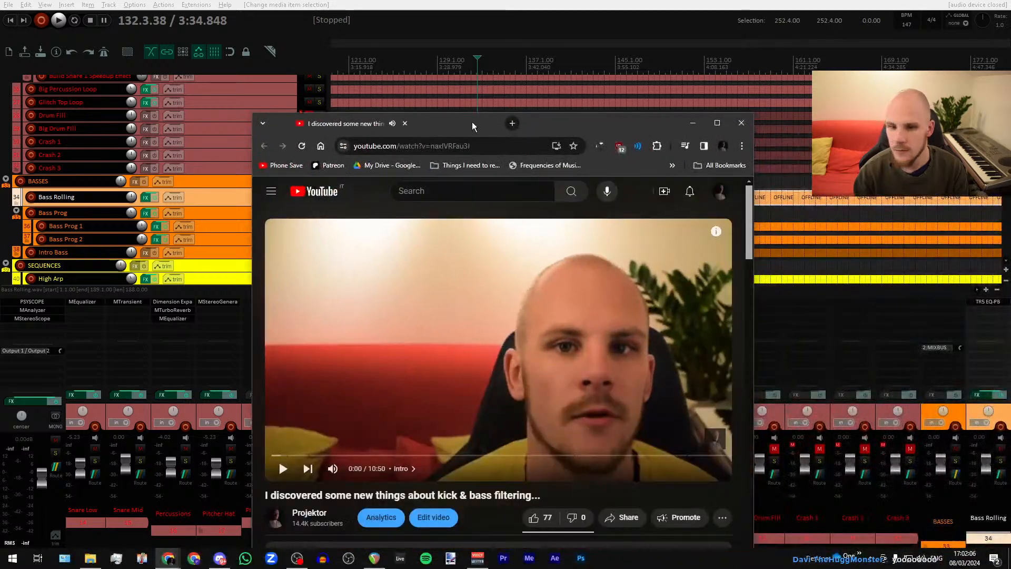
double_click(471, 123)
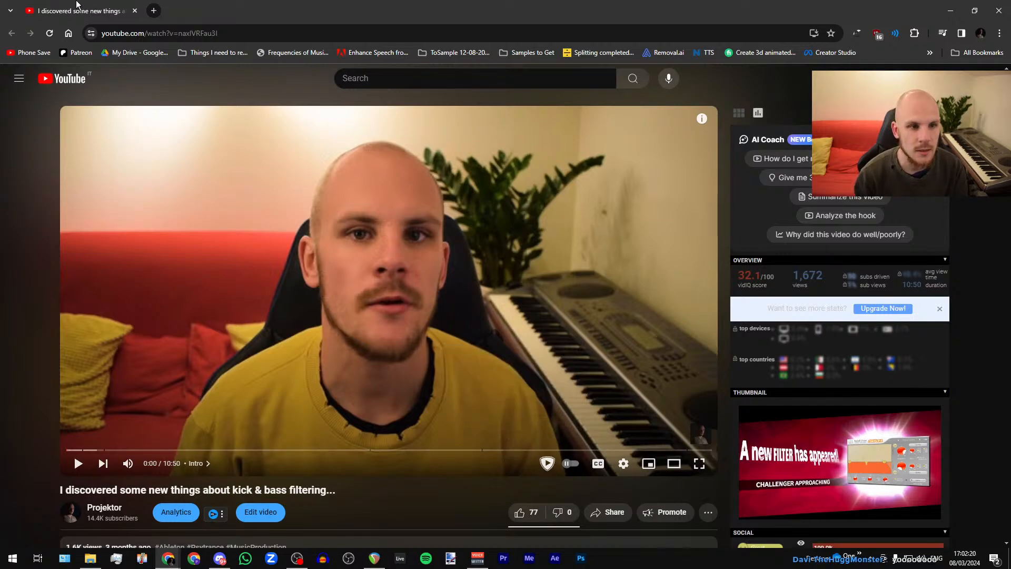
key("alt+Tab")
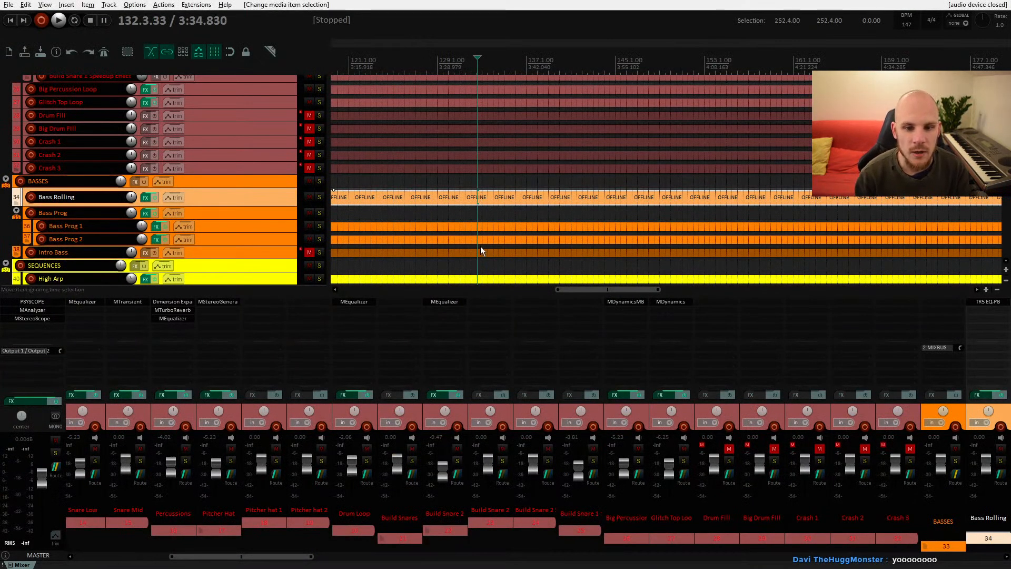
Step: Select the Bass Prog item and scroll through the drum and bass tracks
left_click(475, 211)
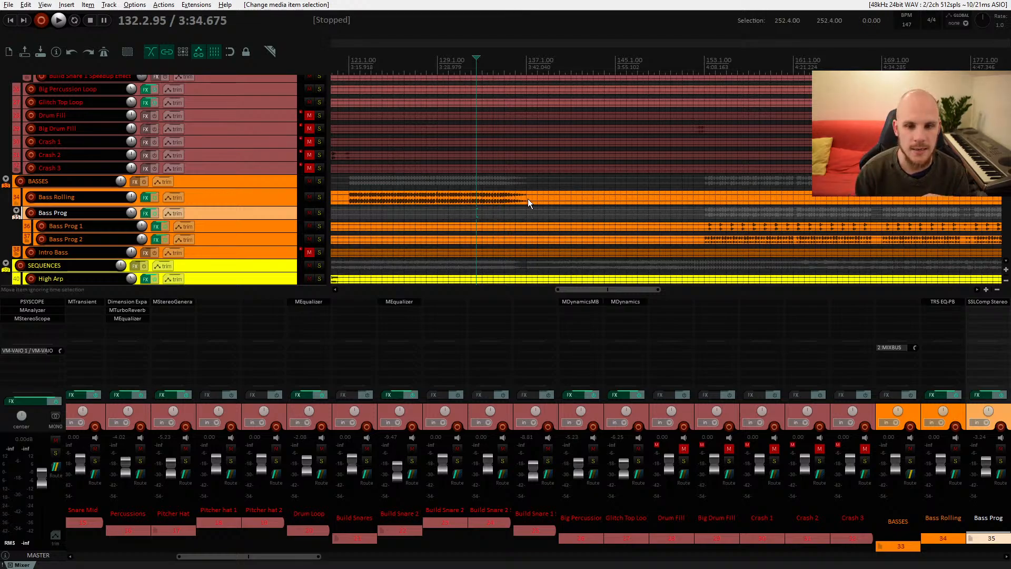
scroll(517, 209, "up", 6)
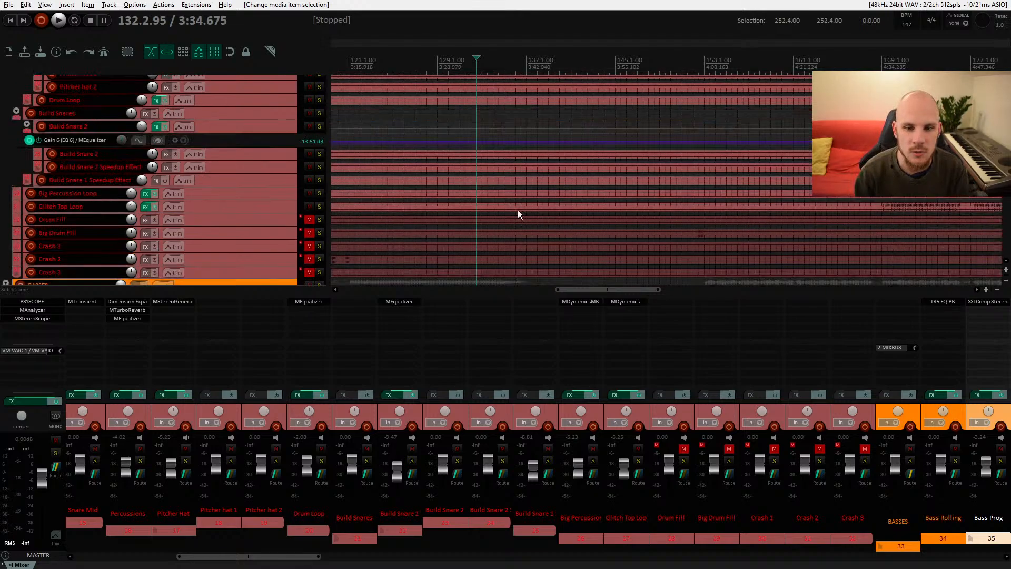
scroll(518, 208, "down", 8)
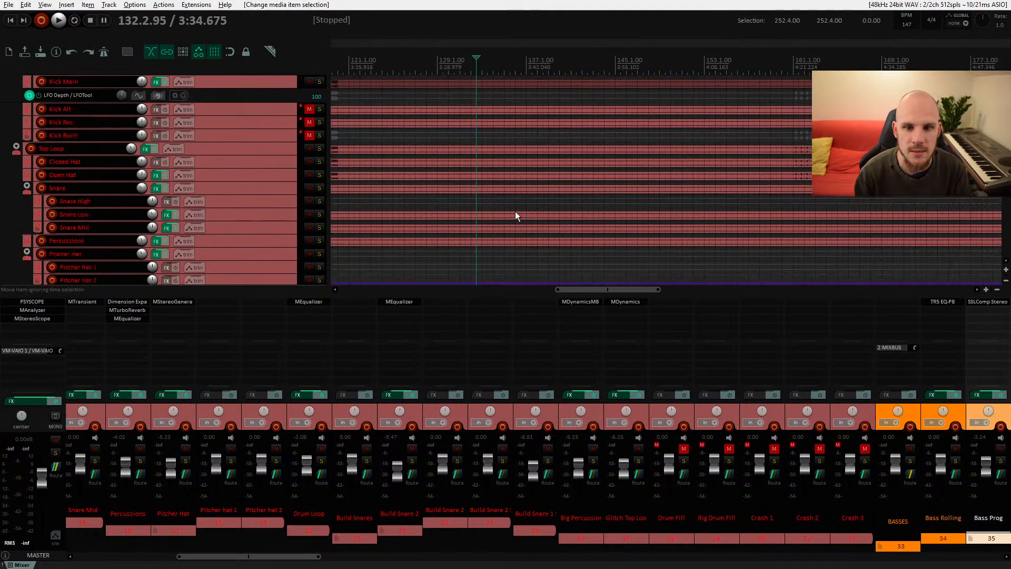
scroll(519, 210, "up", 10)
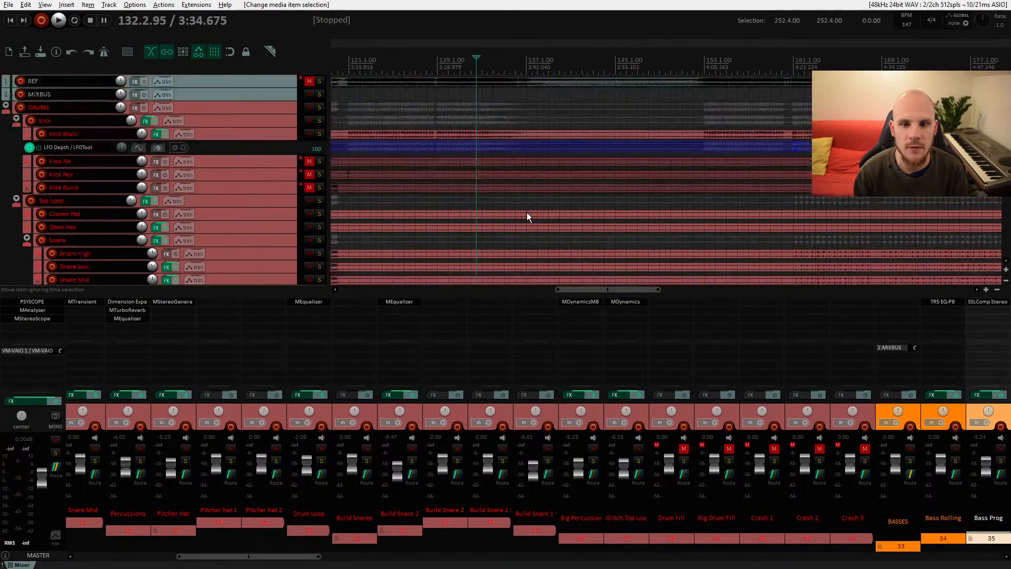
scroll(626, 208, "down", 3)
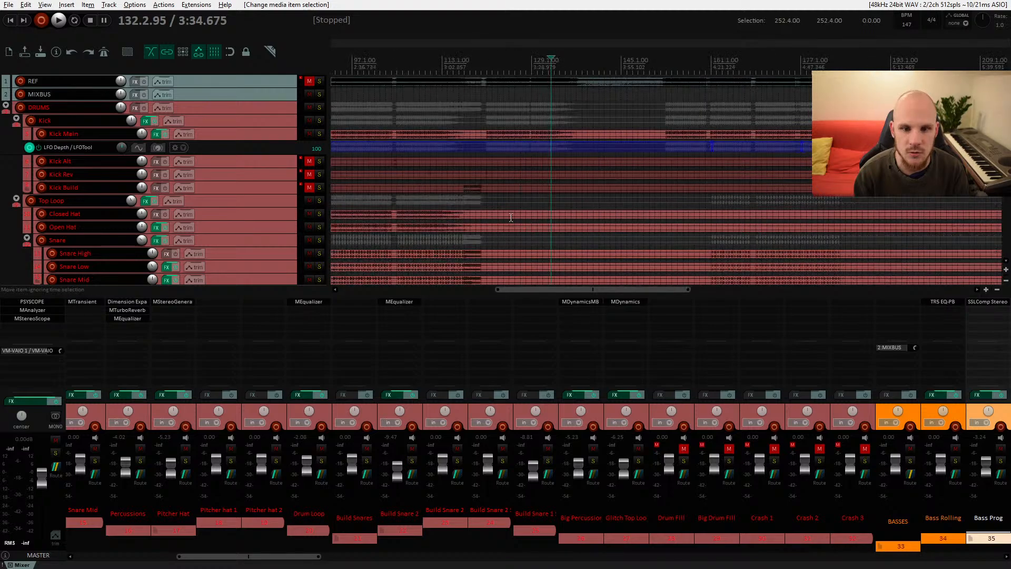
Step: Select the Kick Build item and zoom the timeline to inspect it
left_click(465, 188)
scroll(450, 191, "up", 5)
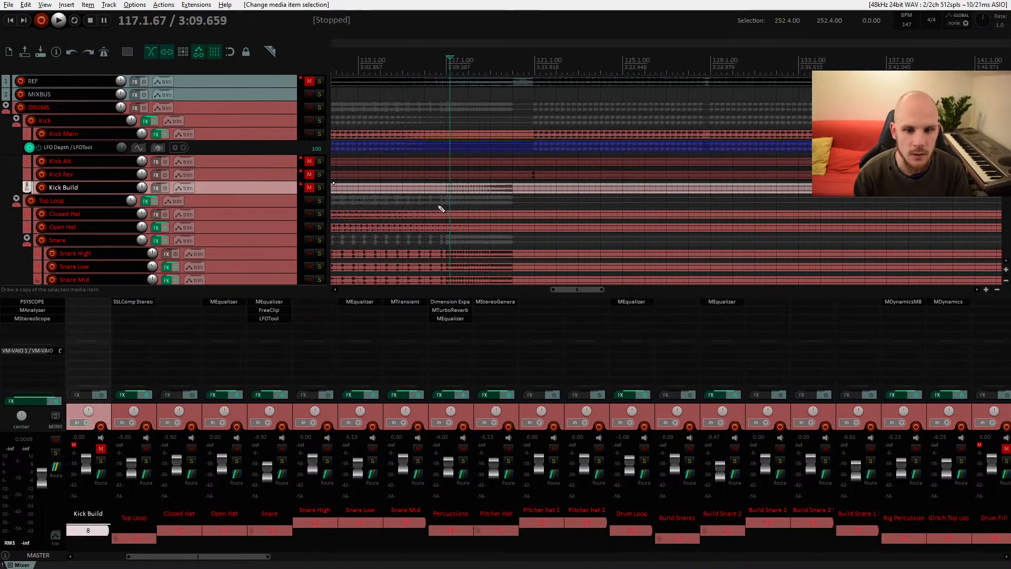
scroll(598, 195, "down", 4)
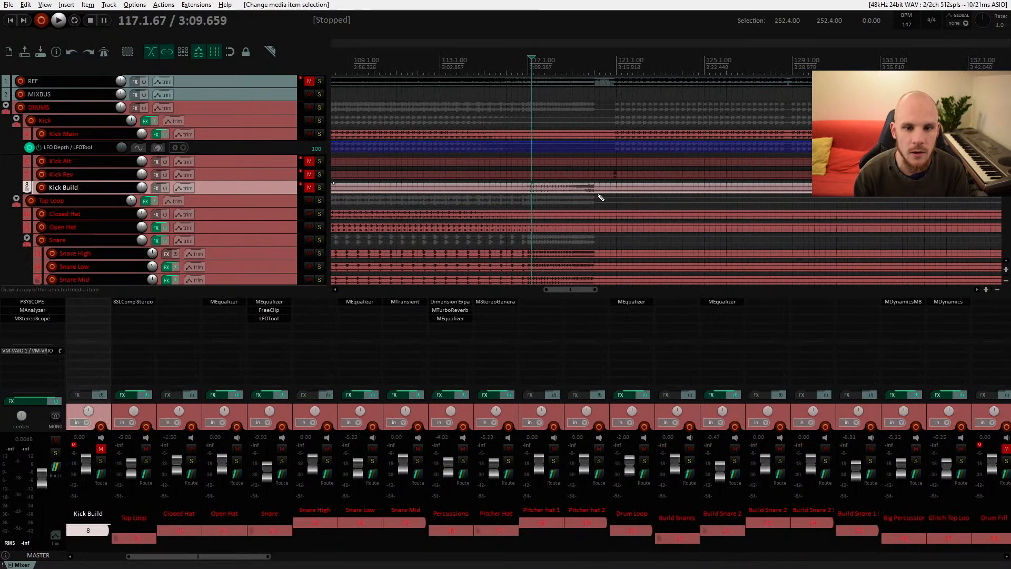
scroll(508, 192, "down", 5)
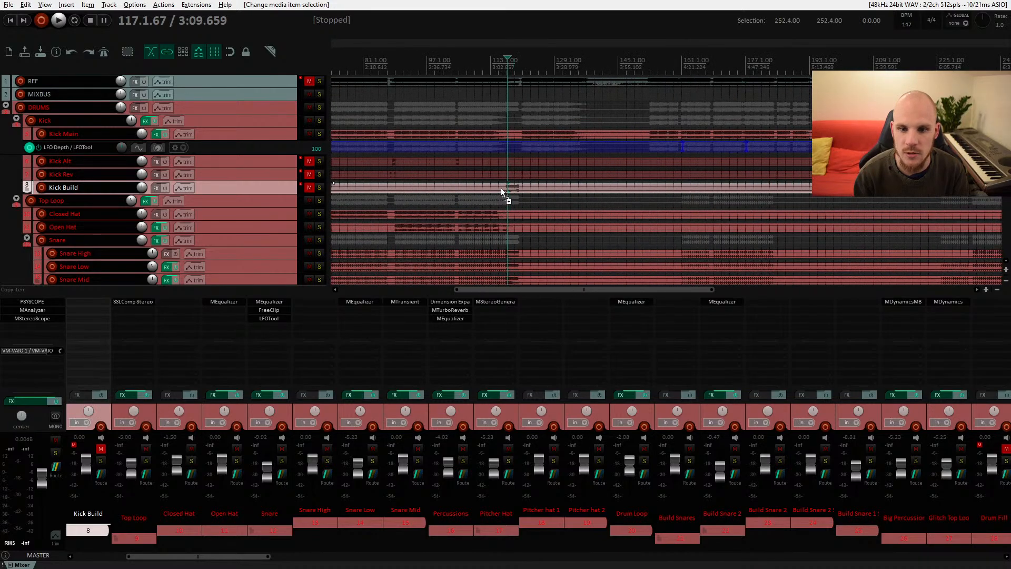
scroll(506, 189, "down", 4)
scroll(650, 184, "up", 8)
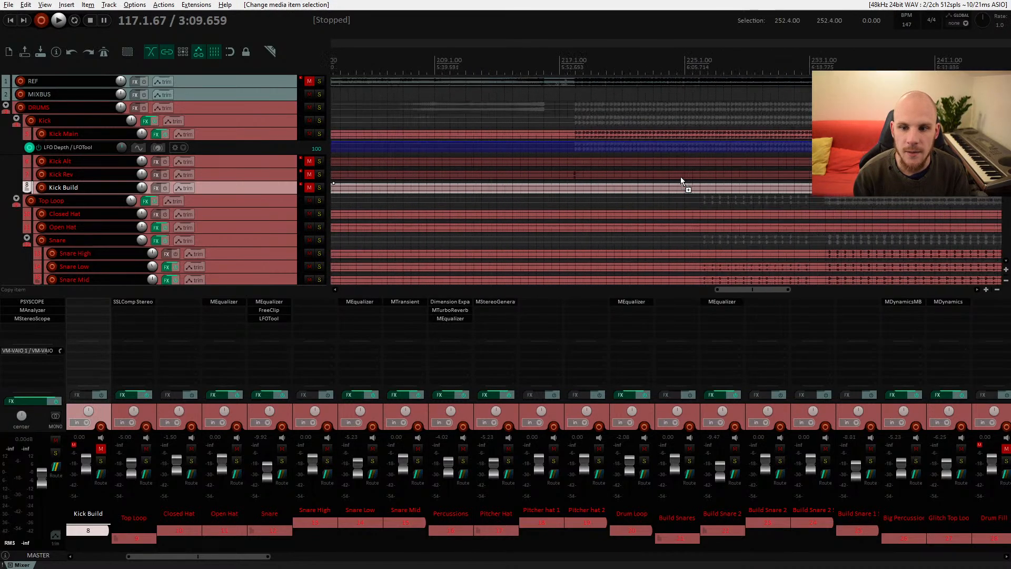
scroll(680, 177, "up", 3)
Step: Select the Kick Rev item and scroll through the synth, drum and kick tracks again
left_click(459, 164)
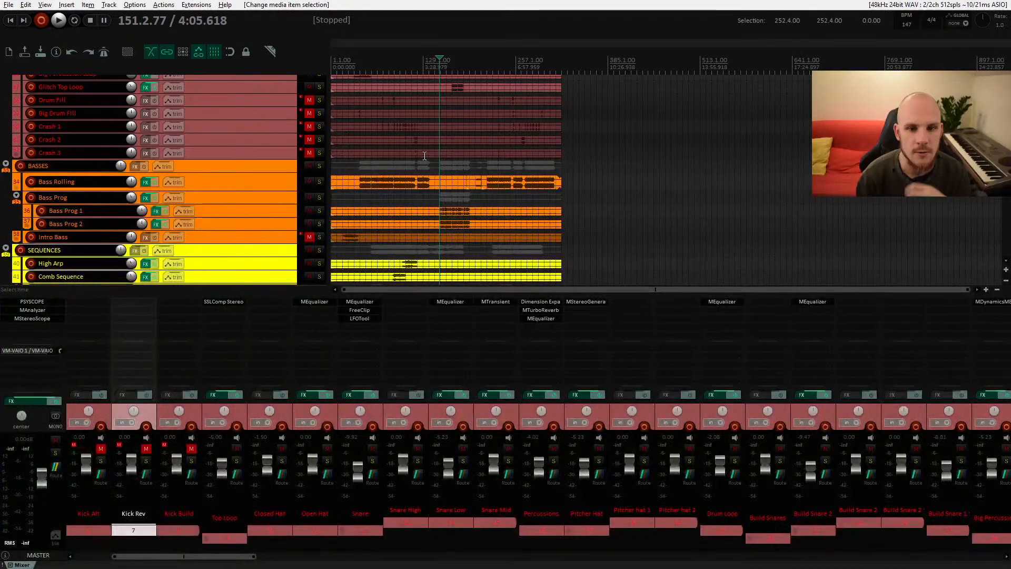
scroll(425, 156, "down", 6)
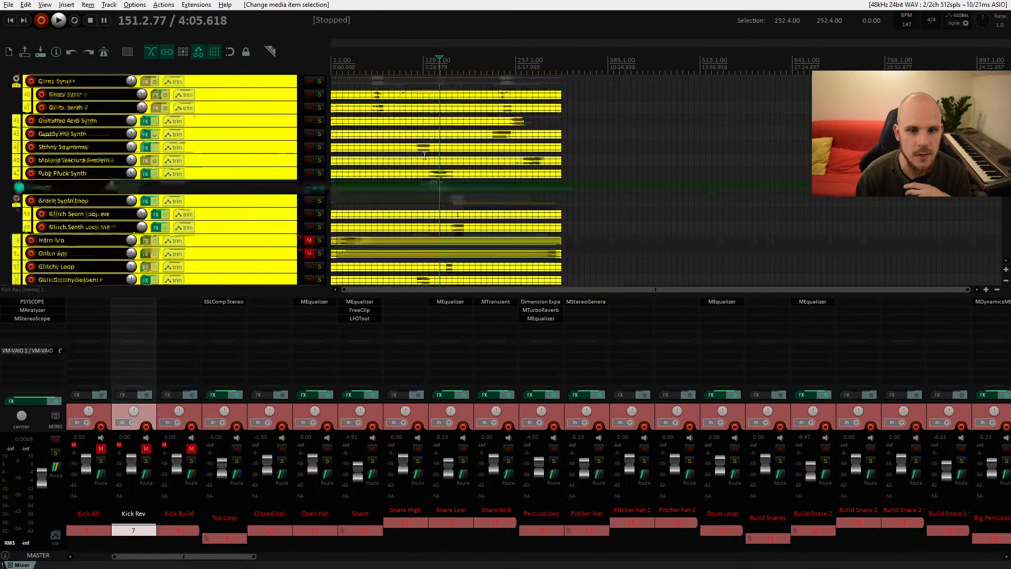
scroll(425, 156, "down", 4)
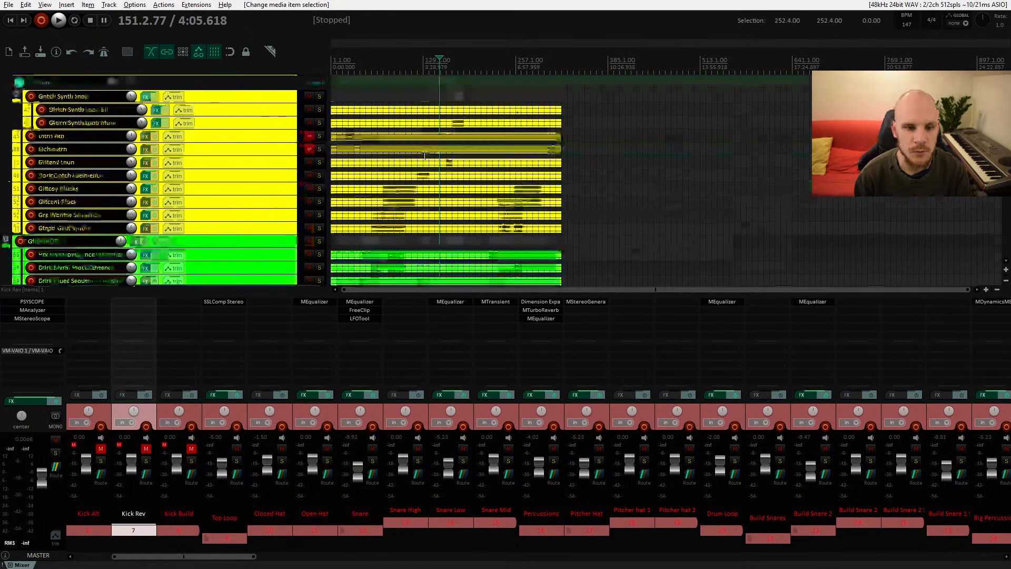
scroll(422, 154, "down", 8)
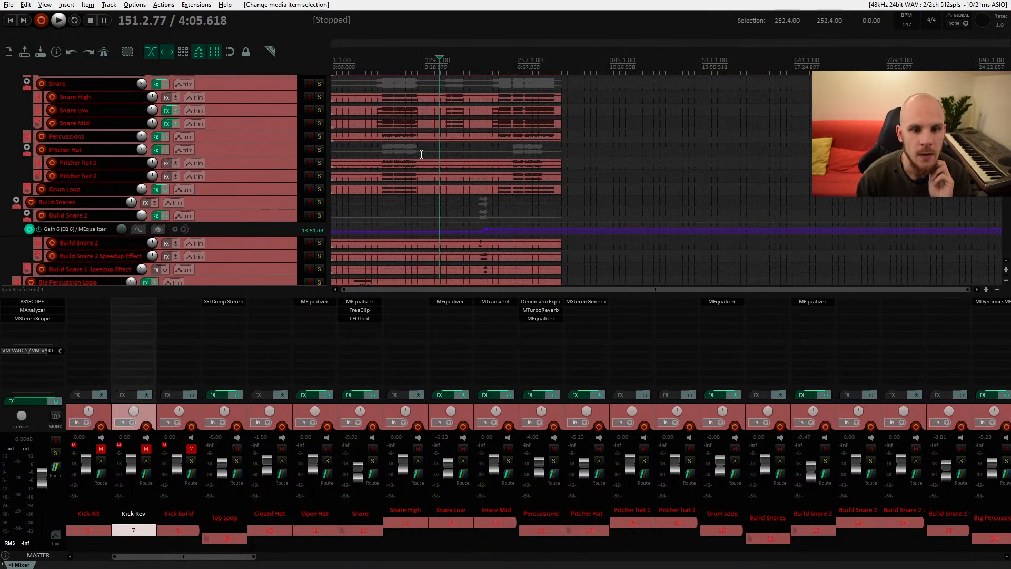
scroll(422, 154, "up", 10)
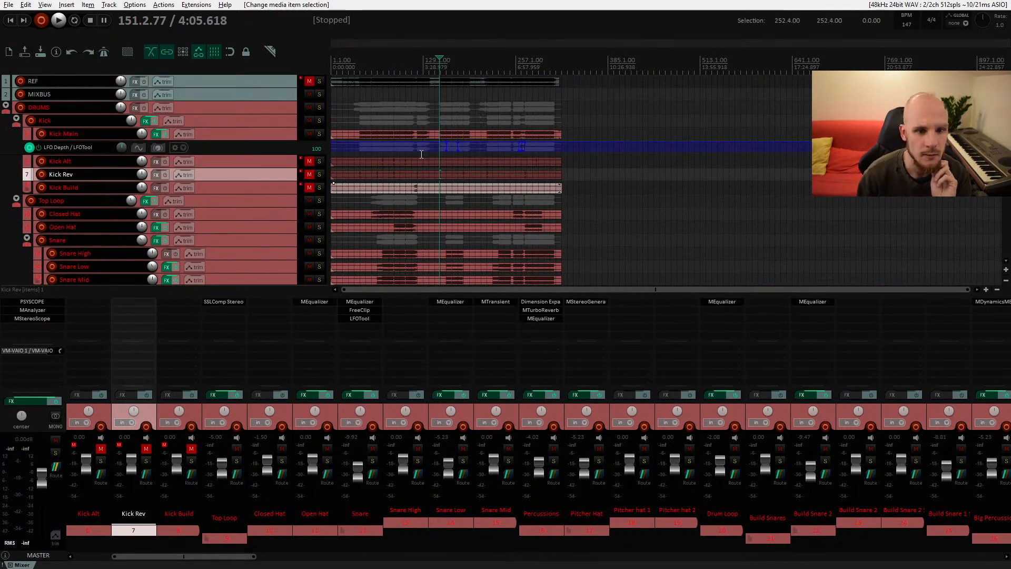
scroll(421, 154, "down", 2)
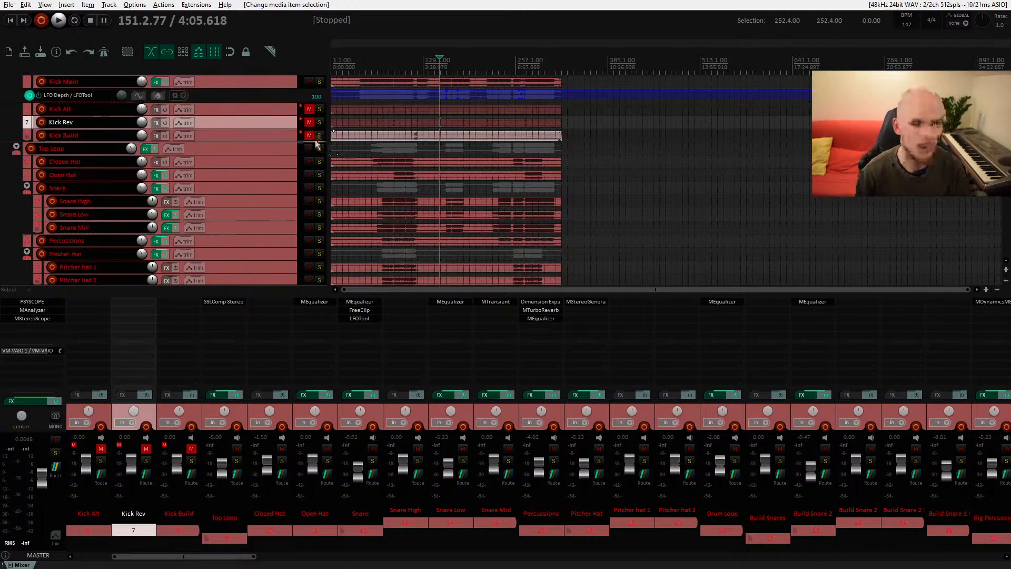
scroll(315, 150, "up", 2)
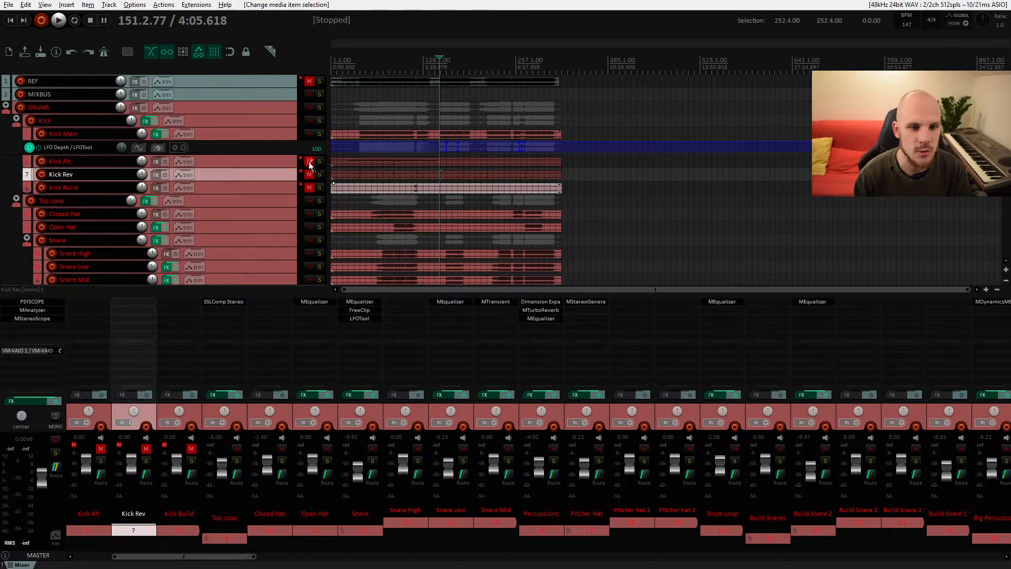
scroll(309, 158, "down", 2)
scroll(309, 149, "up", 2)
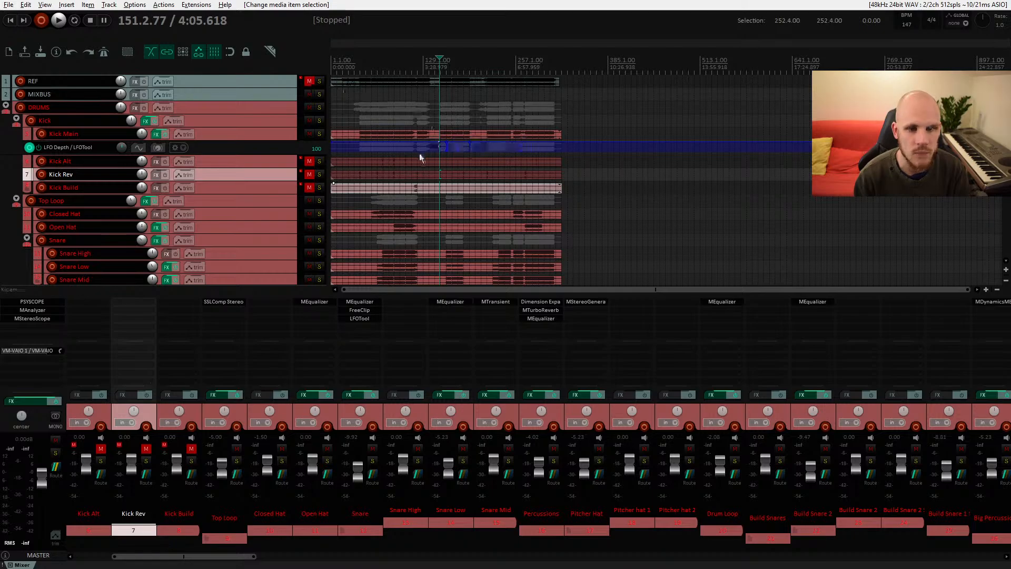
Step: Scroll through the synth, pad and FX tracks and back up to the drum tracks
scroll(306, 161, "down", 15)
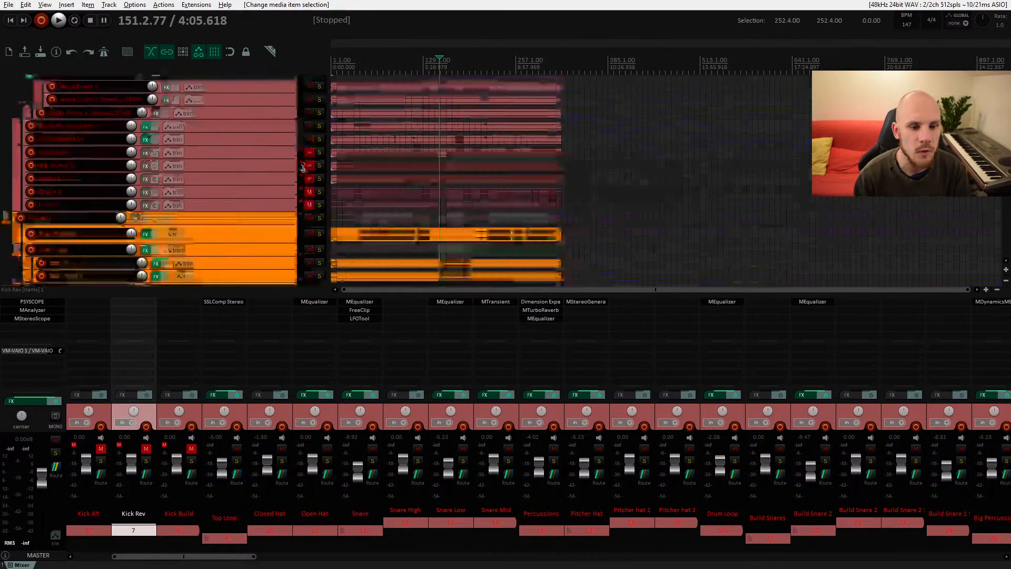
scroll(307, 166, "down", 20)
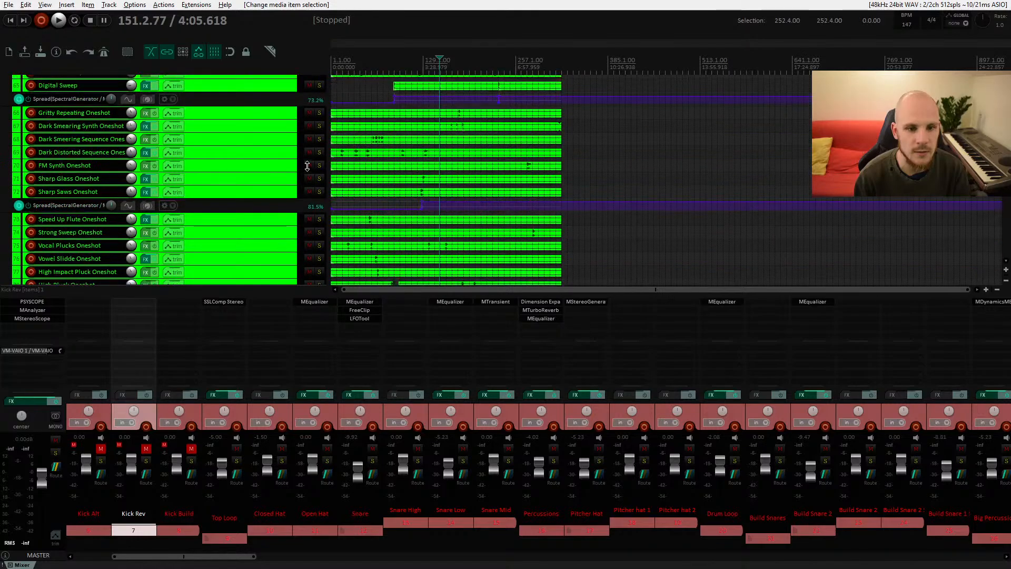
scroll(306, 166, "down", 5)
scroll(307, 166, "up", 20)
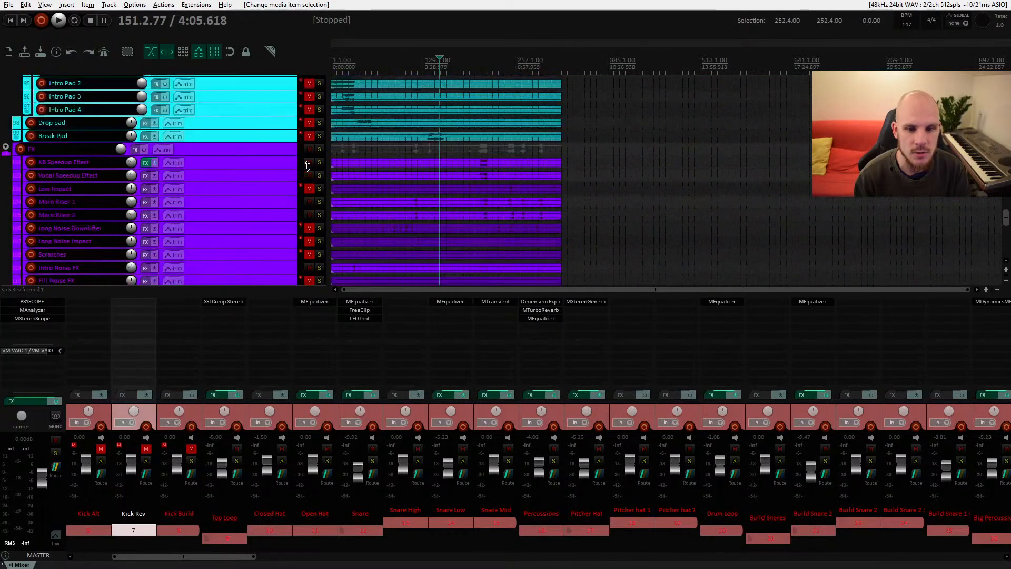
scroll(307, 166, "up", 20)
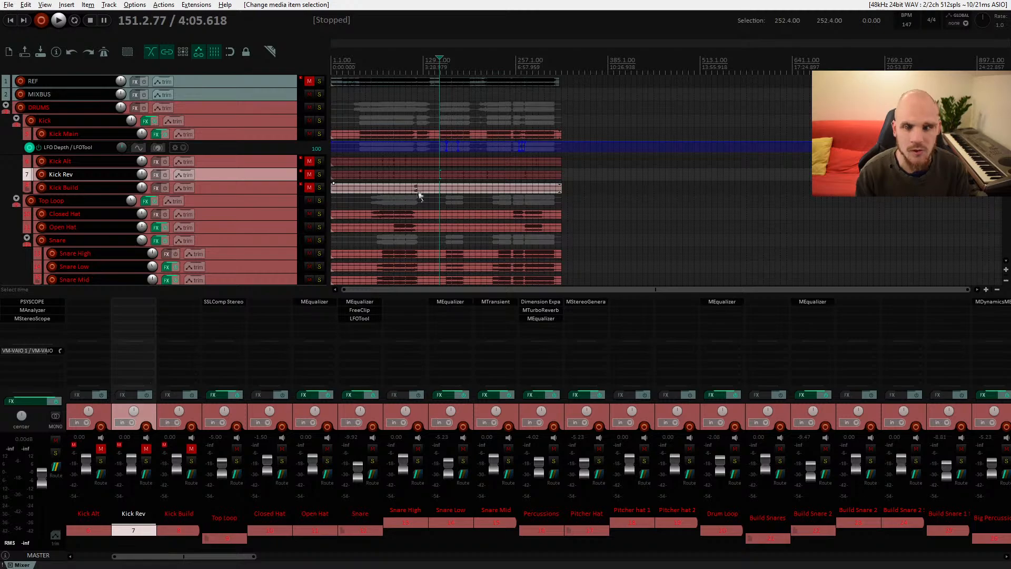
Step: Select the Kick Build item, zoom the timeline in around bar 113 and briefly play it back
left_click(409, 187)
scroll(410, 195, "up", 5)
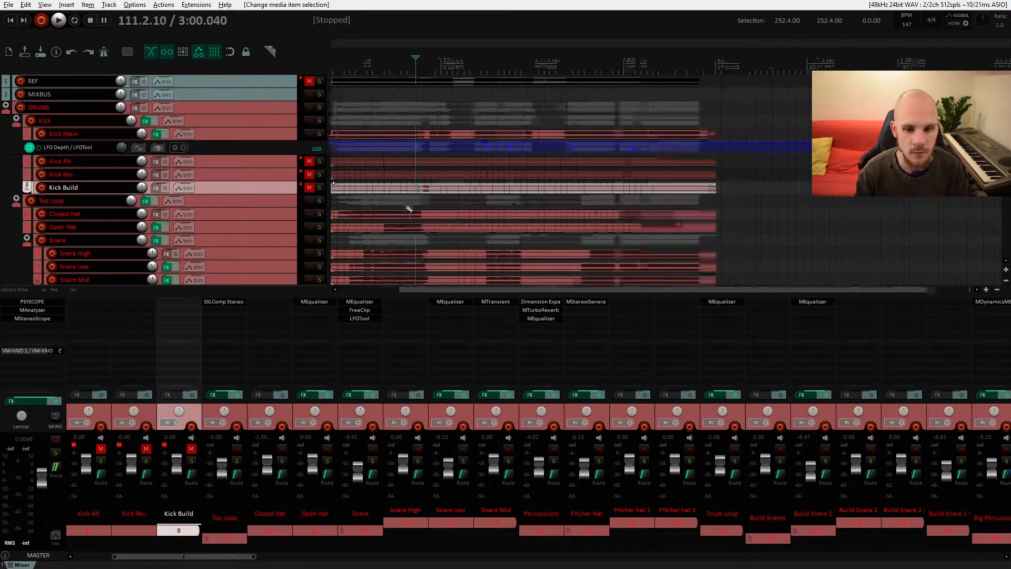
scroll(423, 194, "up", 2)
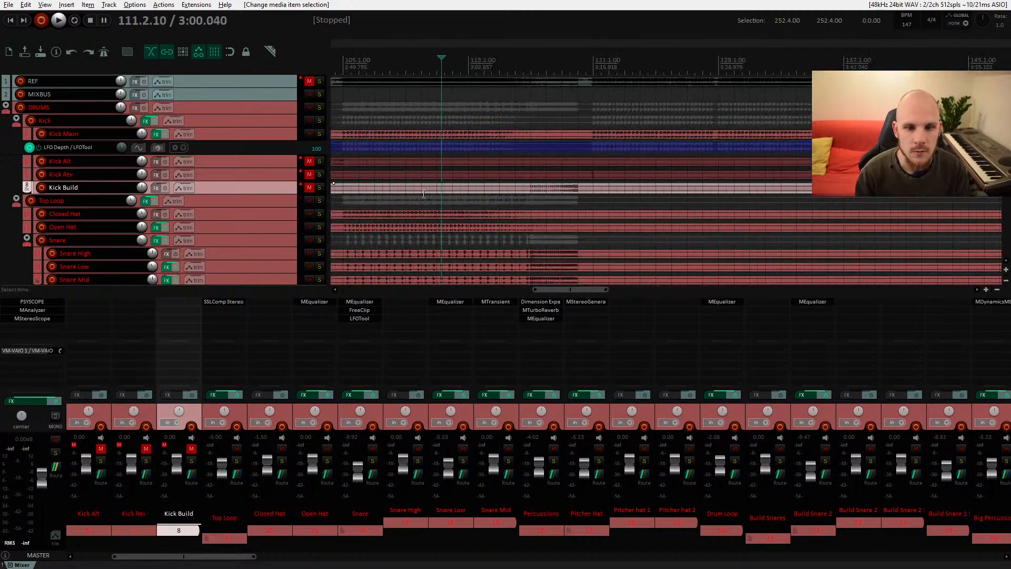
left_click(468, 187)
key("space")
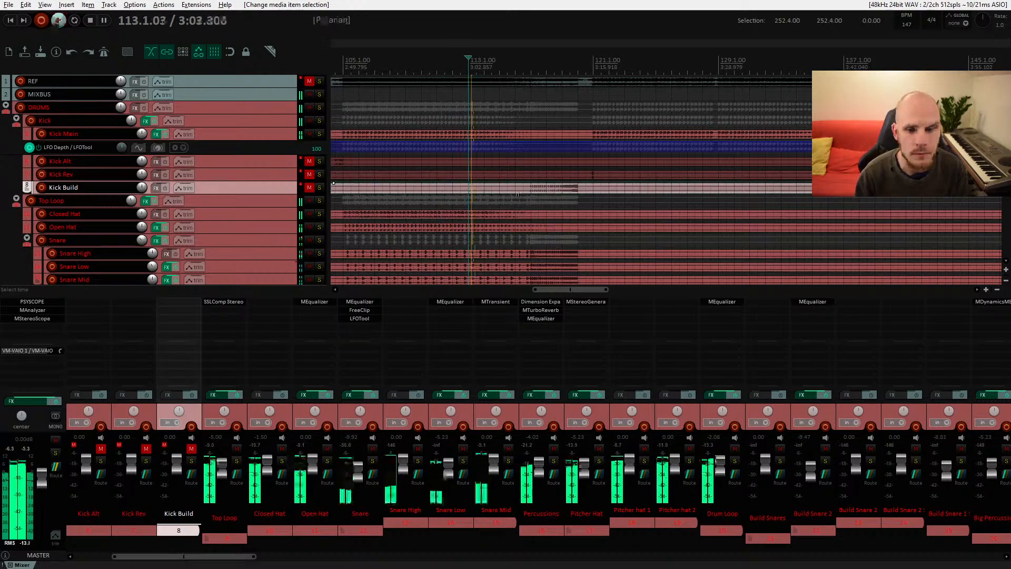
key("space")
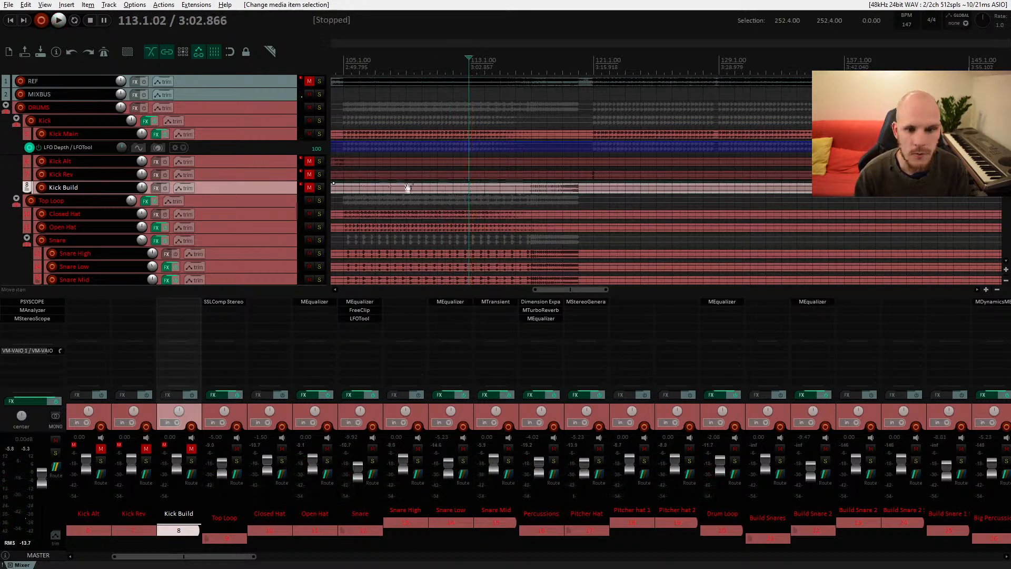
Step: Select the Kick Alt track, unmute it and start playback from around bar 73
scroll(520, 190, "left", 10)
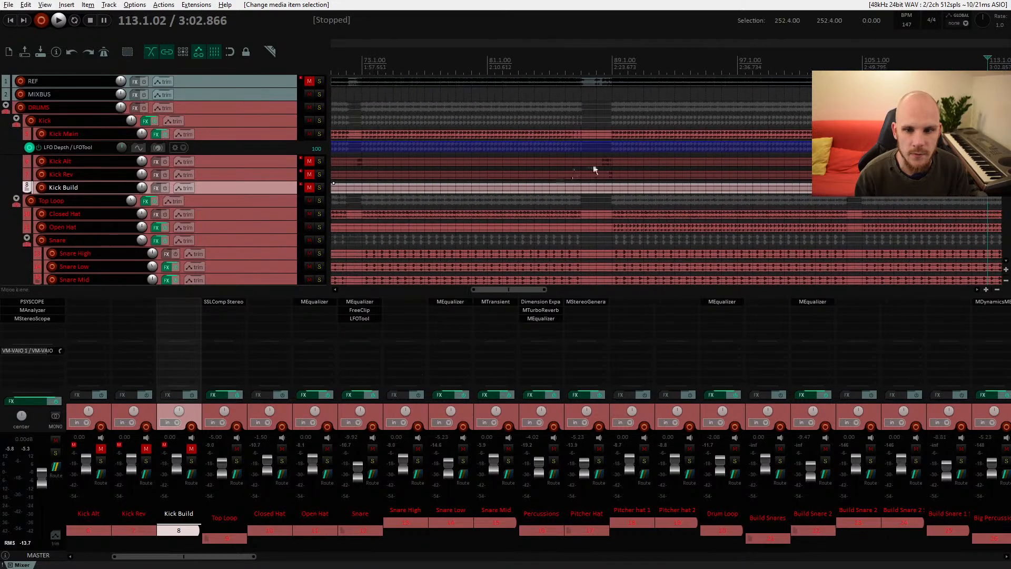
left_click(580, 162)
left_click(347, 167)
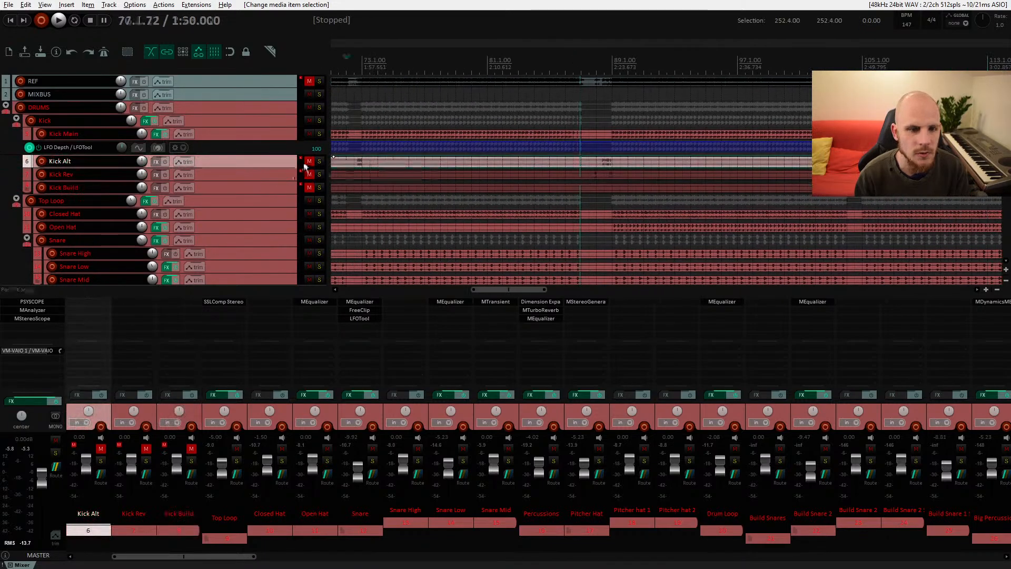
left_click(309, 161)
left_click_drag(408, 184, 503, 208)
key("space")
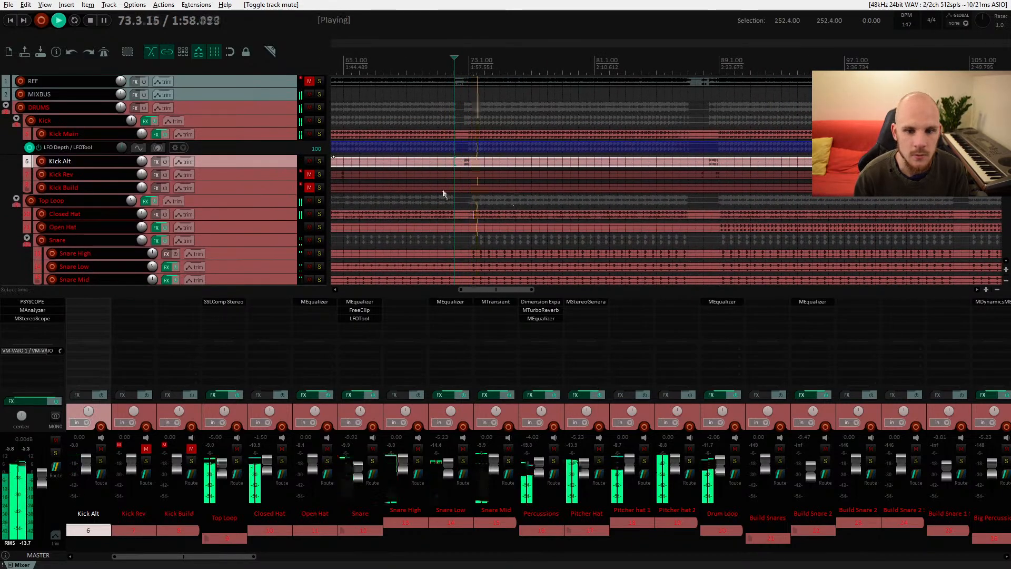
Step: Lower the Kick Alt track volume to about -4 dB and audition the kicks
left_click(696, 161)
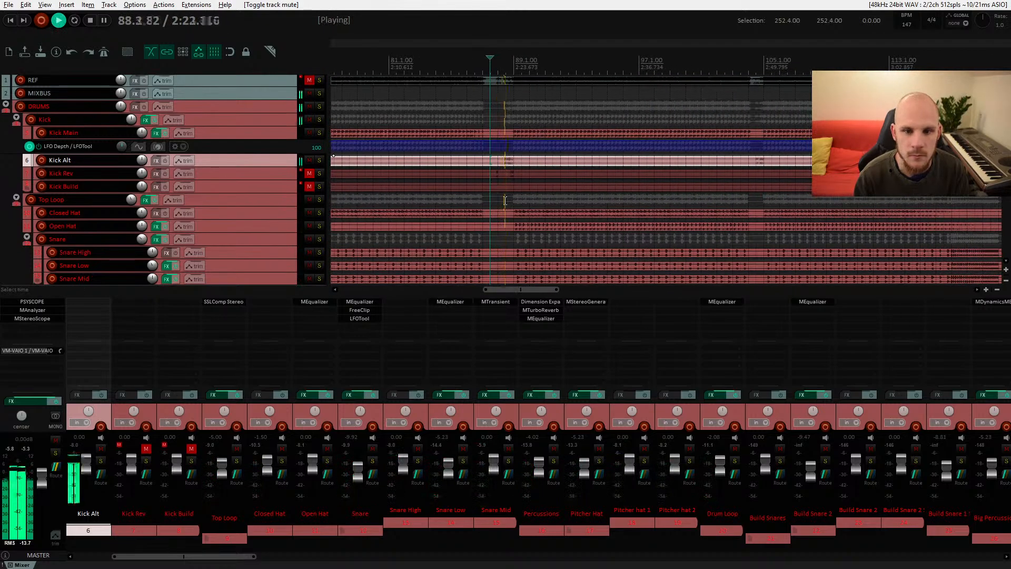
key("space")
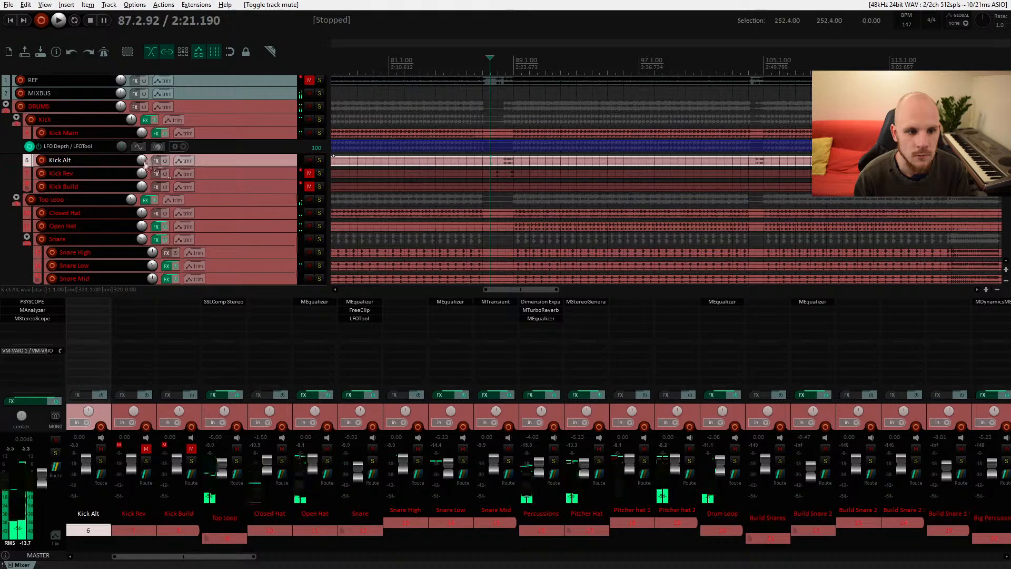
left_click_drag(142, 160, 141, 168)
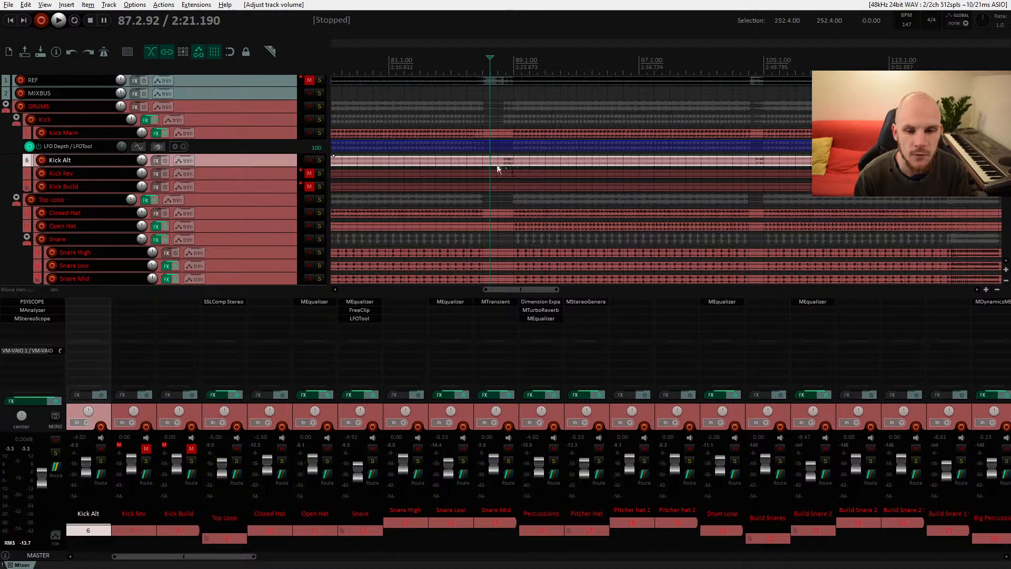
key("space")
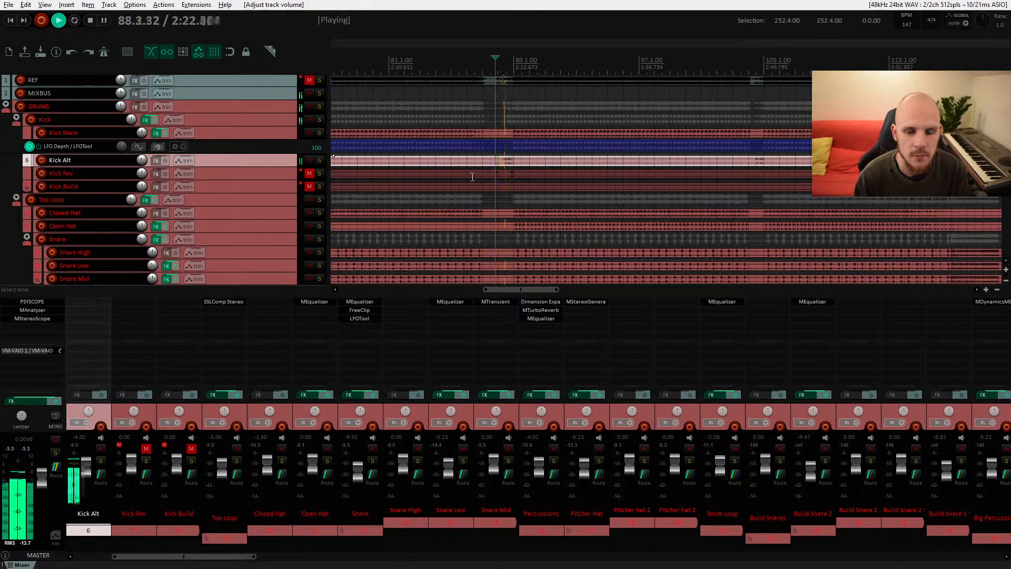
key("space")
Step: Set the Kick Alt track volume to -2 dB in its routing window and audition playback
right_click(145, 163)
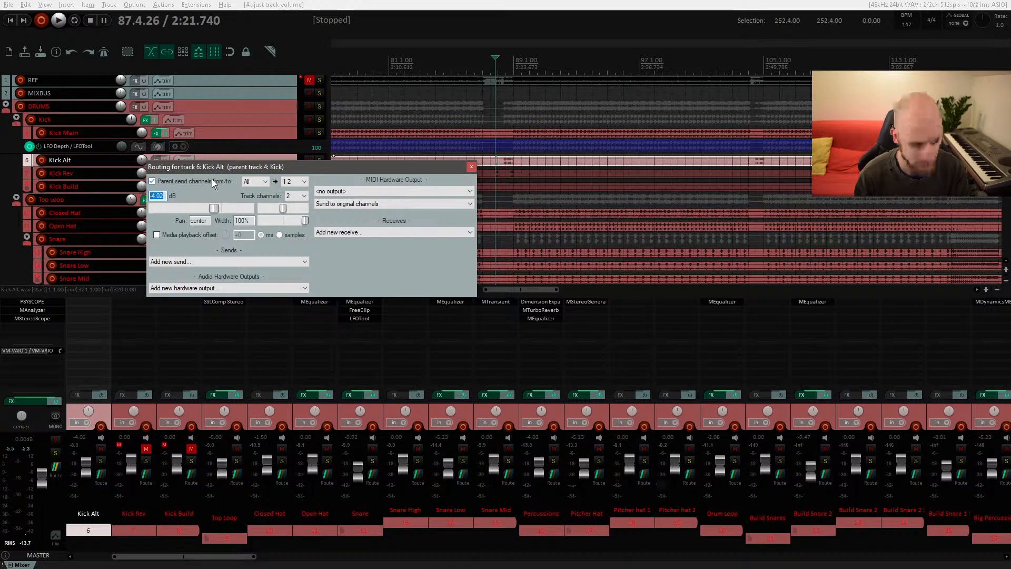
type("-2")
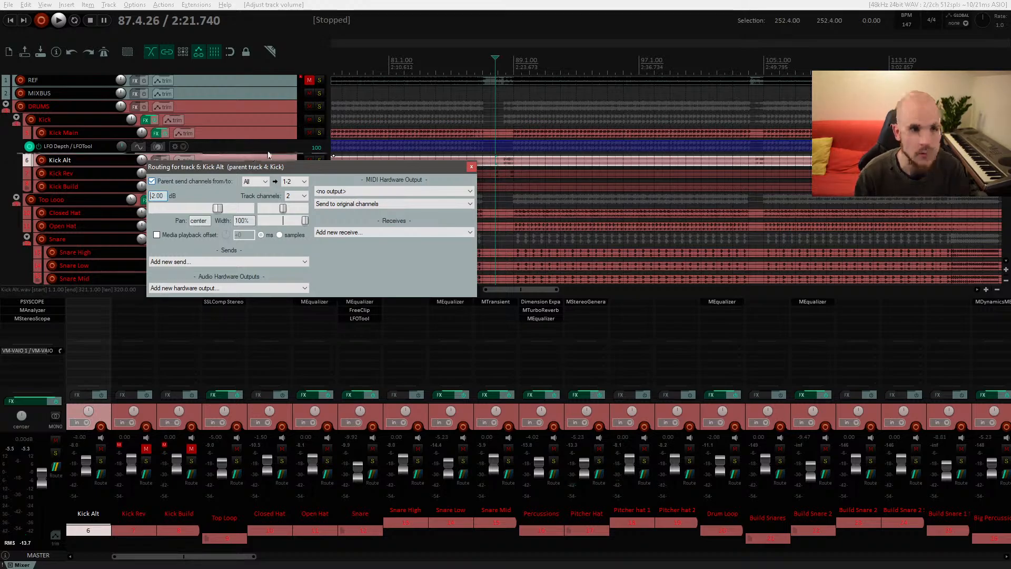
key("Escape")
key("space")
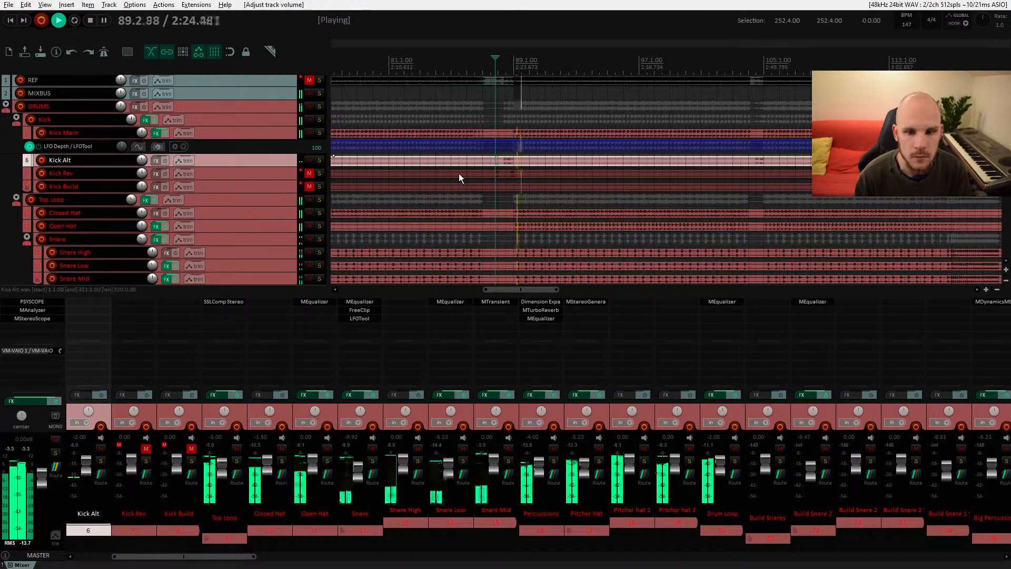
key("space")
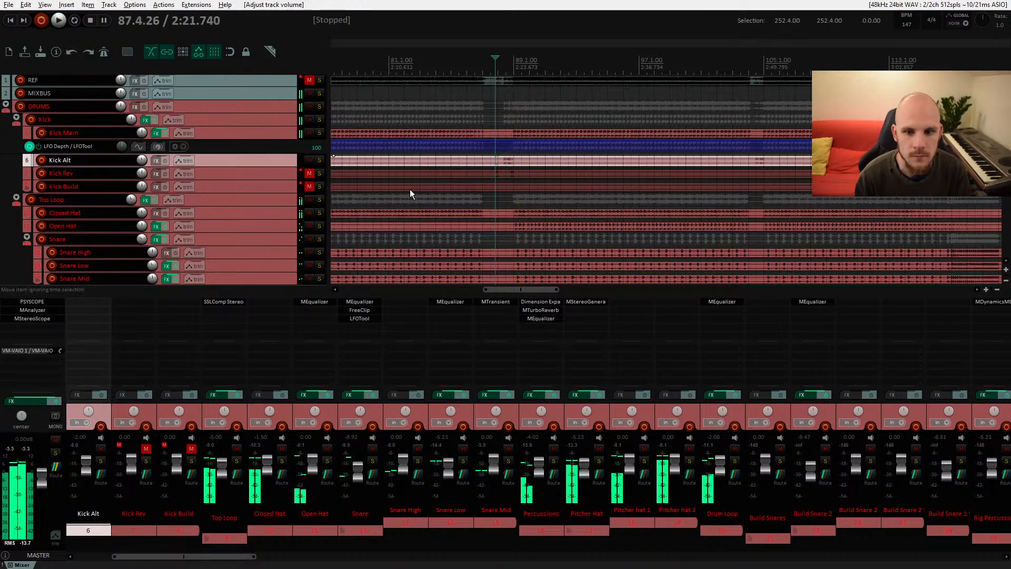
Step: Unmute the Kick Rev track and audition the layered kicks
left_click(309, 173)
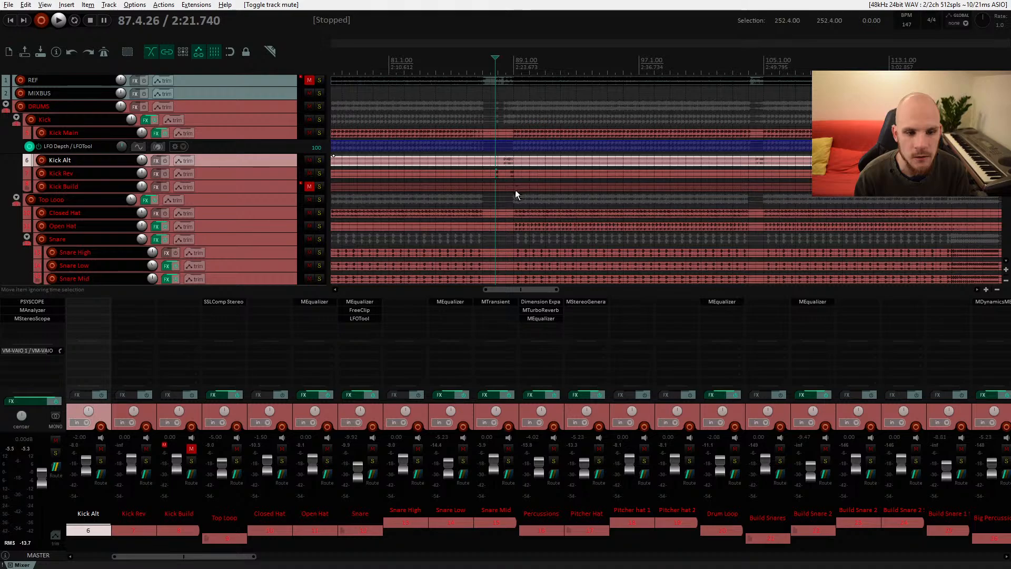
key("space")
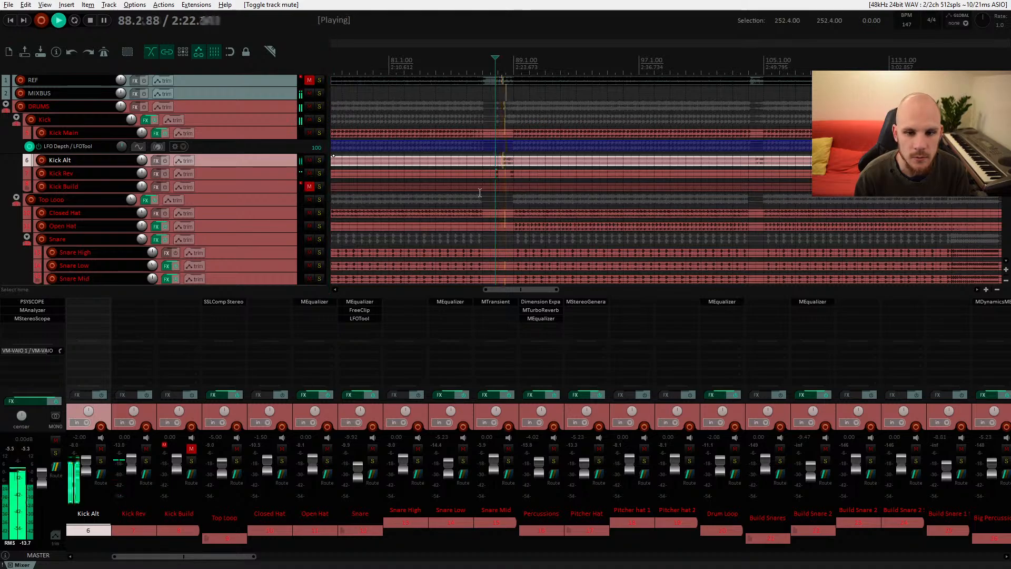
key("space")
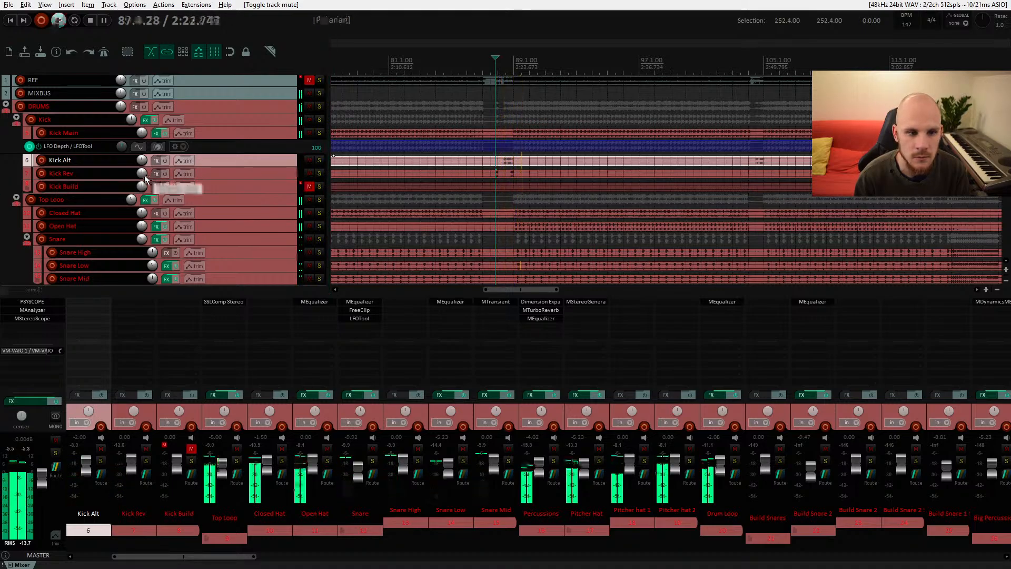
key("space")
Step: Set the Kick Rev track volume to -2 dB, close its routing window and audition playback
right_click(144, 175)
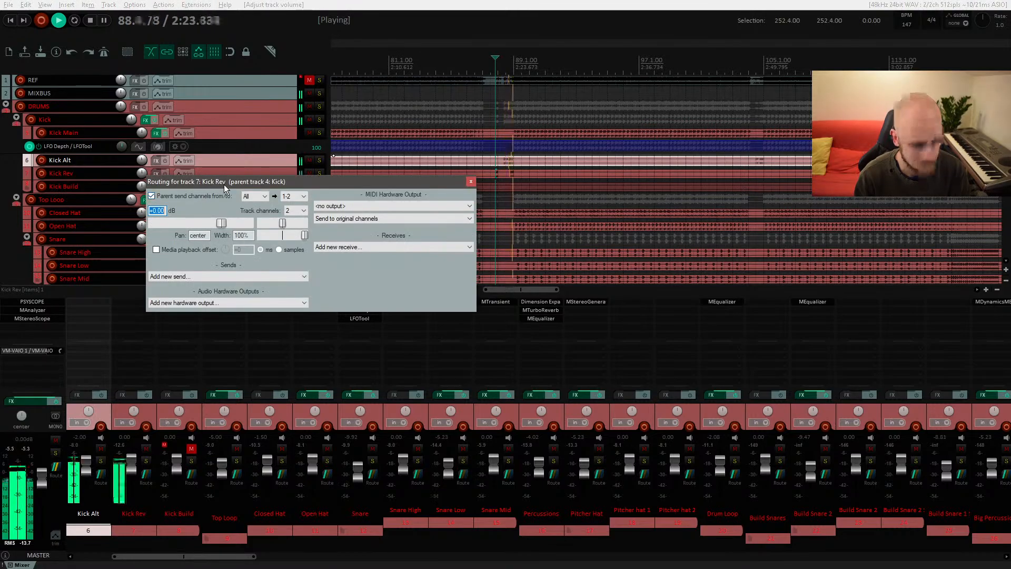
type("-2")
key("Return")
key("space")
key("space")
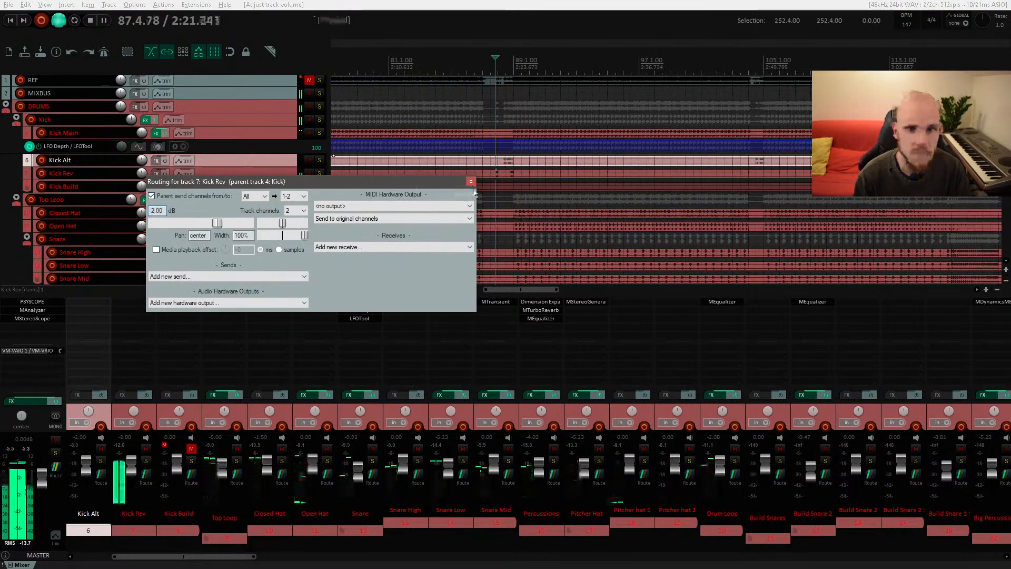
left_click(470, 181)
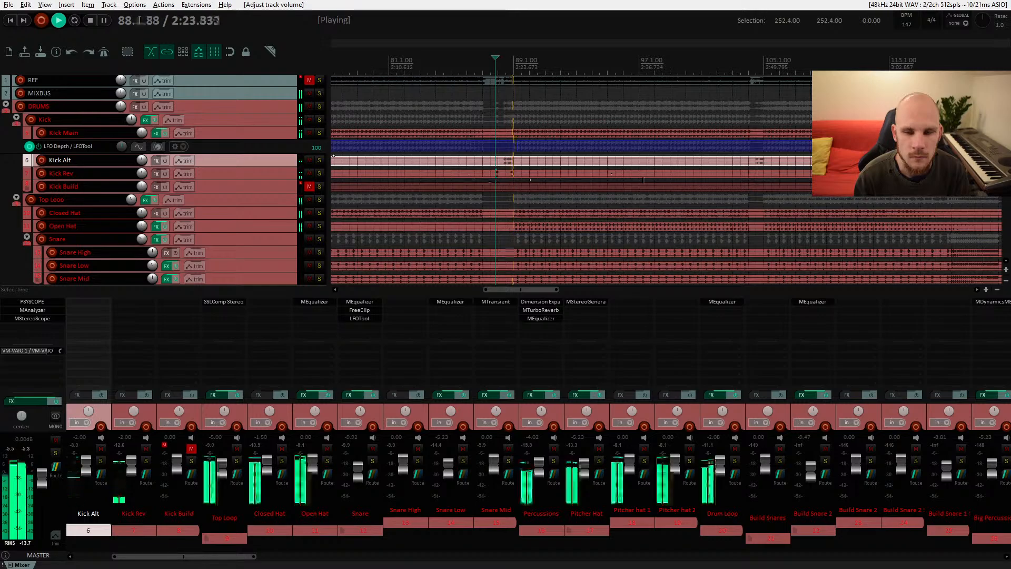
key("space")
Step: Scroll to around bar 121 and audition the Kick Rev item there
scroll(673, 183, "right", 6)
left_click(529, 175)
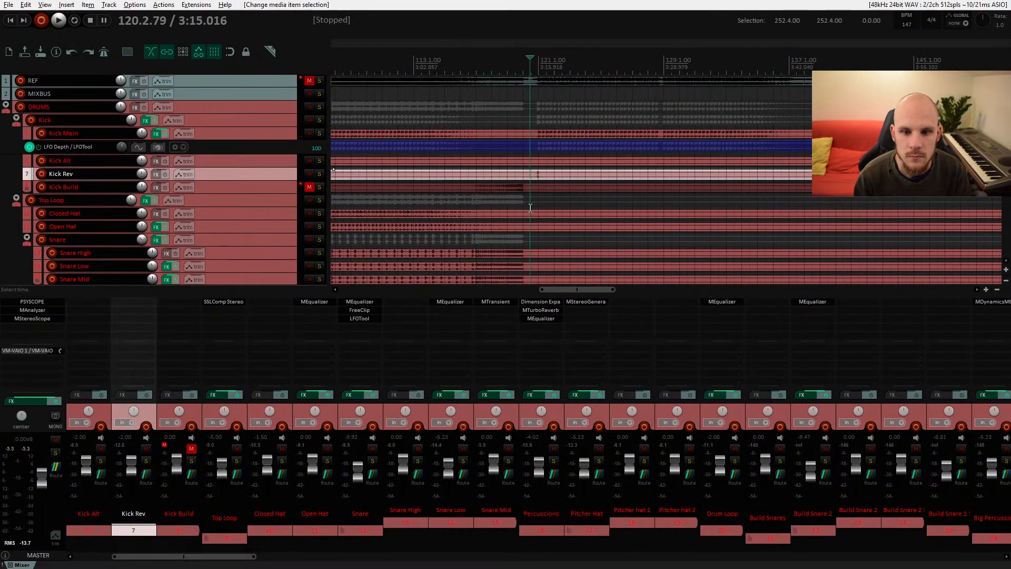
key("space")
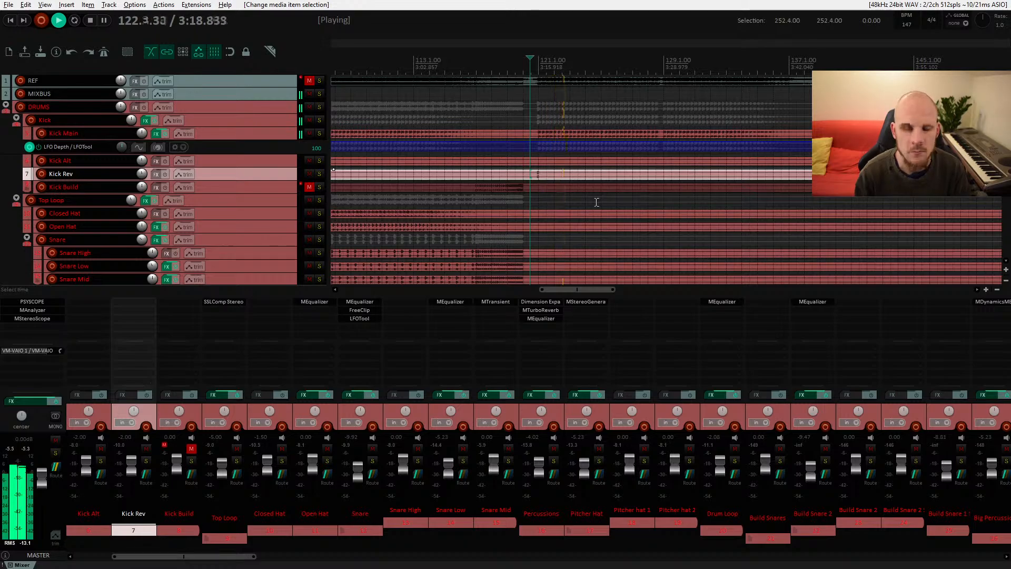
key("space")
Step: Move along the arrangement past bars 185 and 217, selecting the Kick Alt item and auditioning each section
scroll(634, 208, "right", 10)
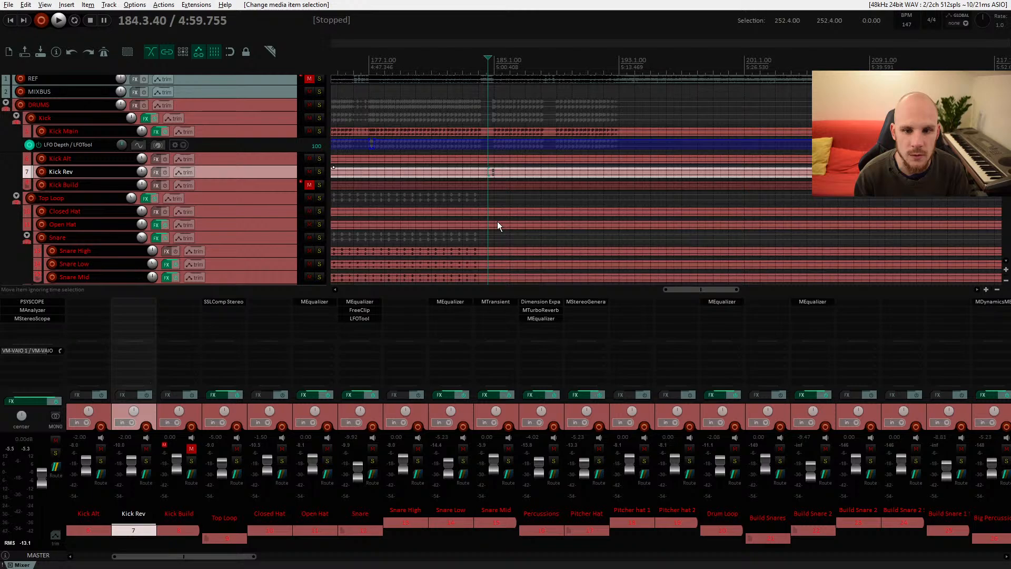
key("space")
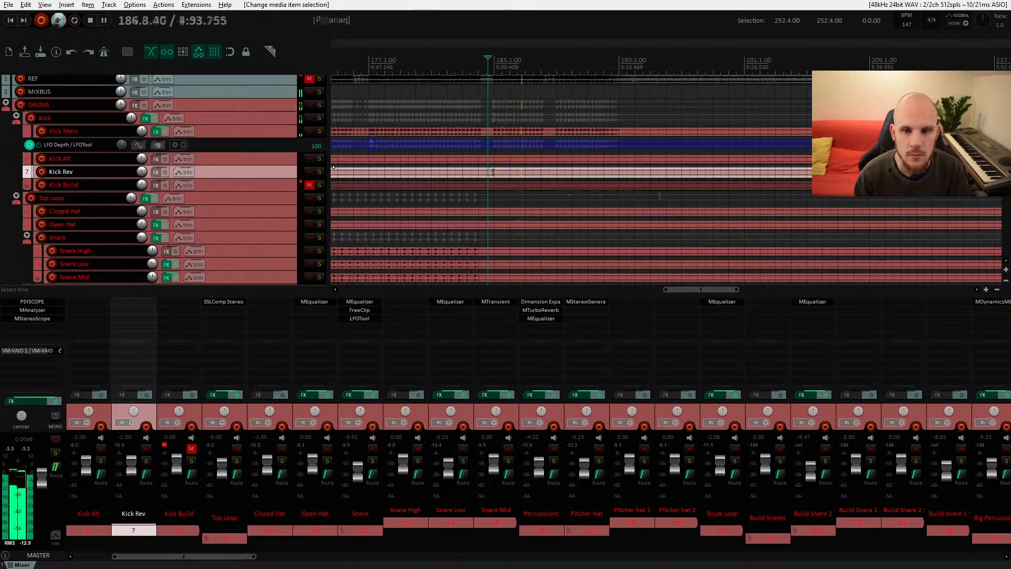
key("space")
scroll(659, 196, "right", 6)
left_click(486, 165)
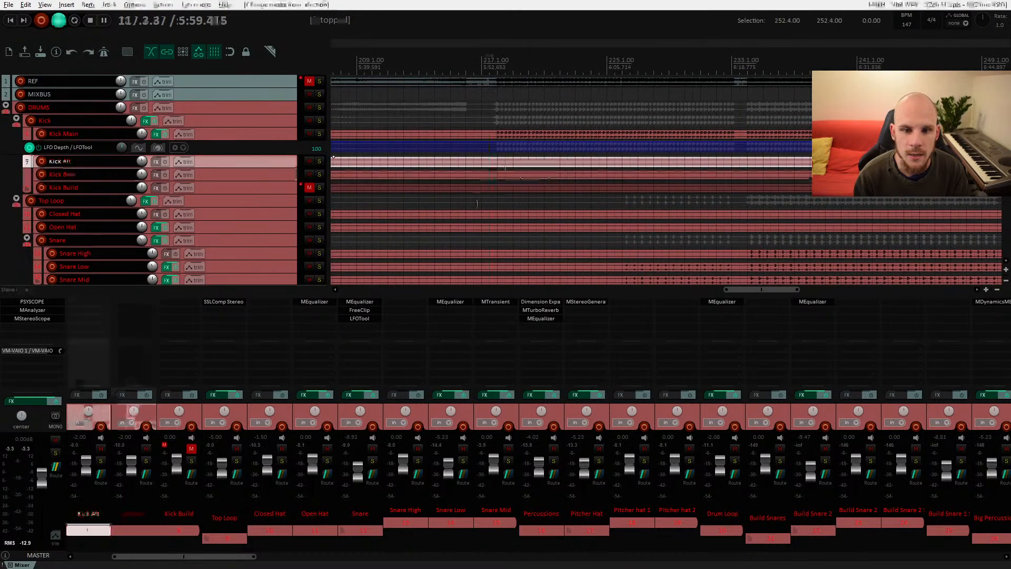
key("space")
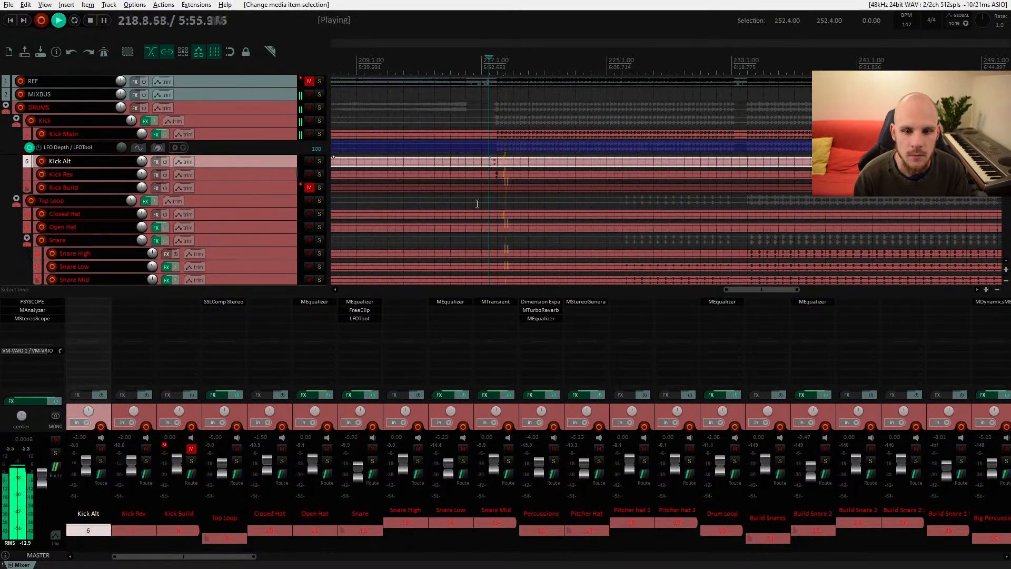
key("space")
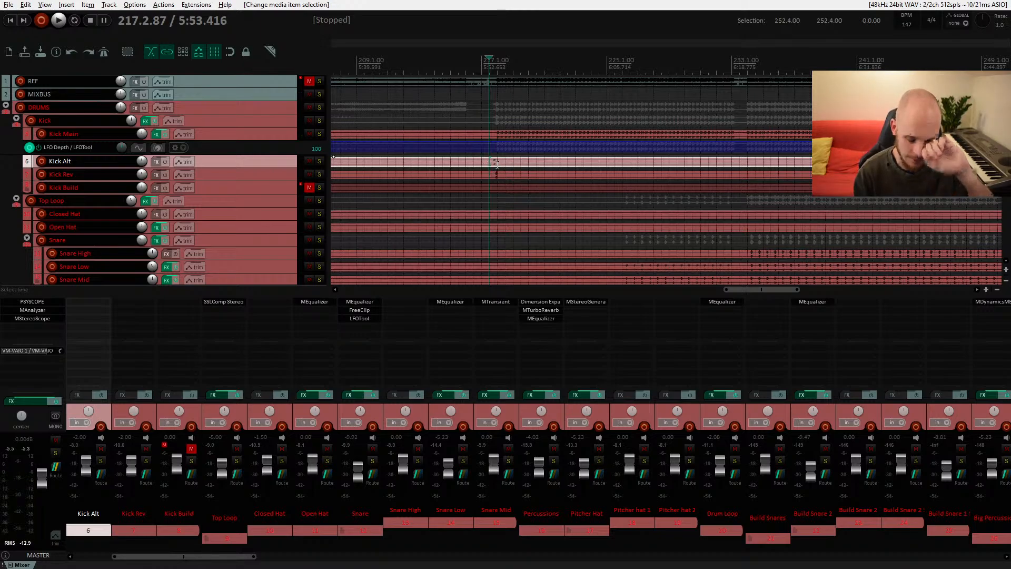
Step: Pan the arrangement to around bar 289, select the Kick Alt item and play that section
left_click_drag(275, 167, 271, 139)
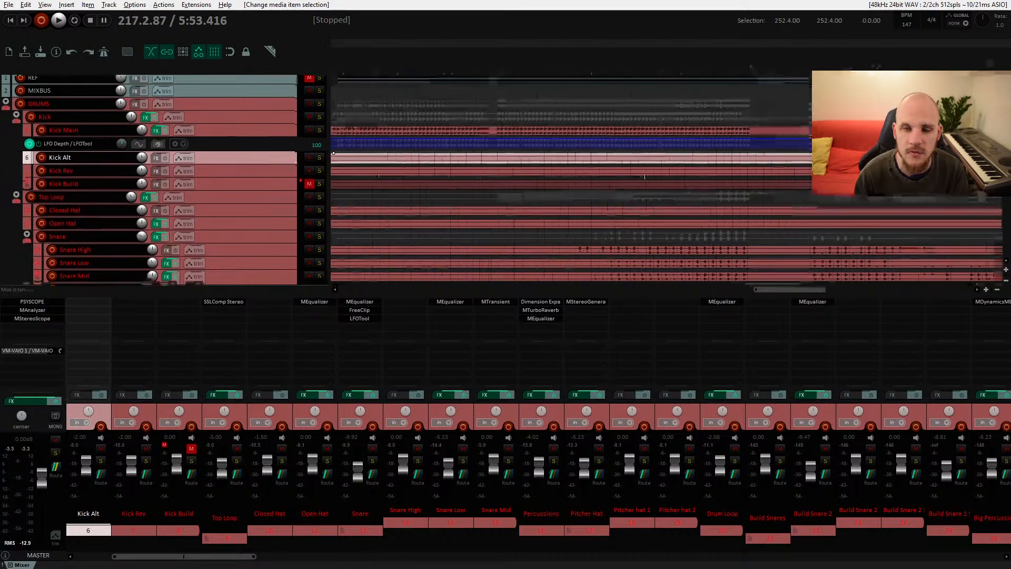
left_click_drag(821, 182, 337, 184)
left_click_drag(668, 183, 338, 185)
left_click_drag(631, 189, 551, 191)
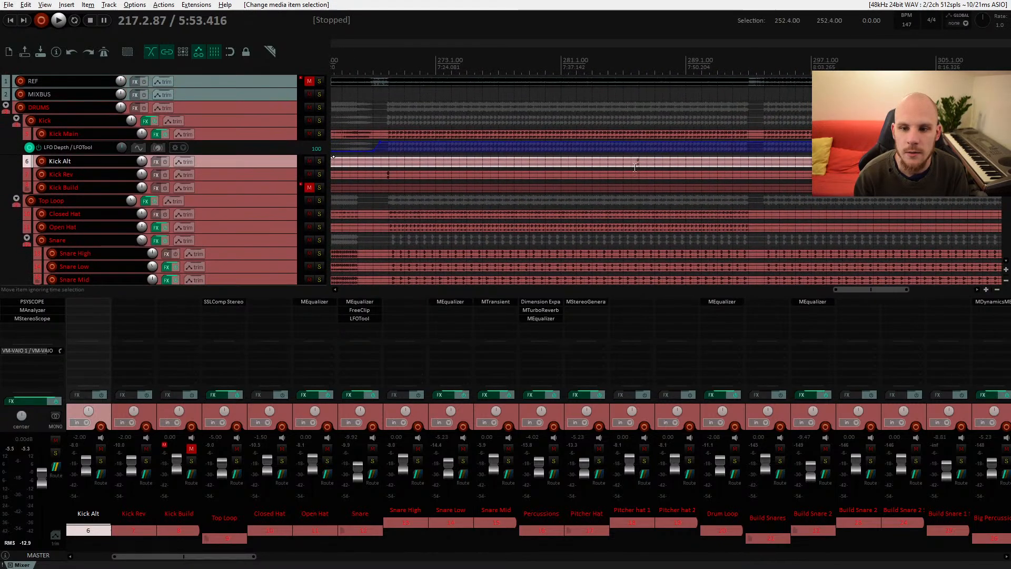
left_click(630, 161)
key("space")
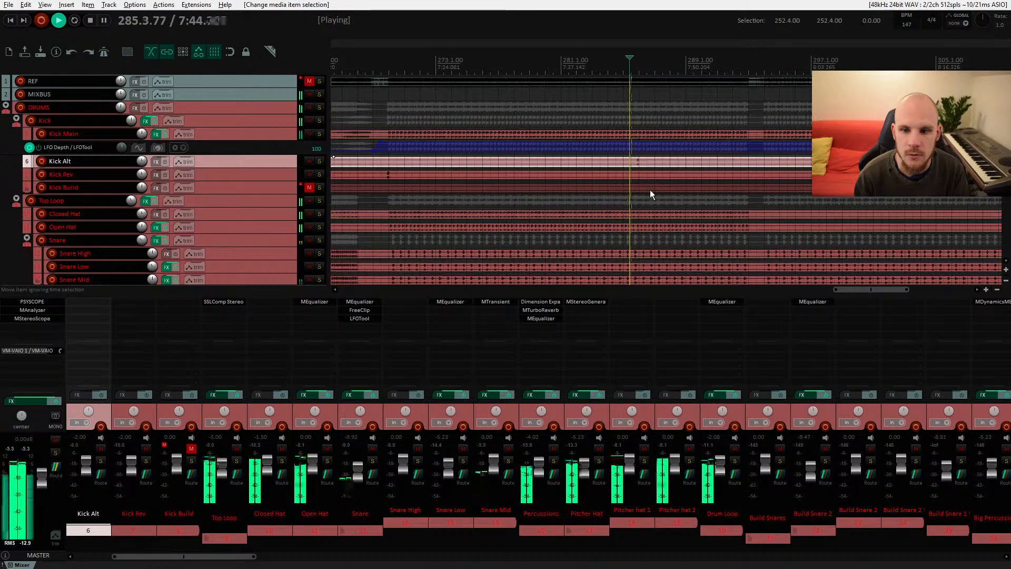
Step: Select the Kick Rev item and audition it around bar 281, then again around bar 65
left_click(383, 175)
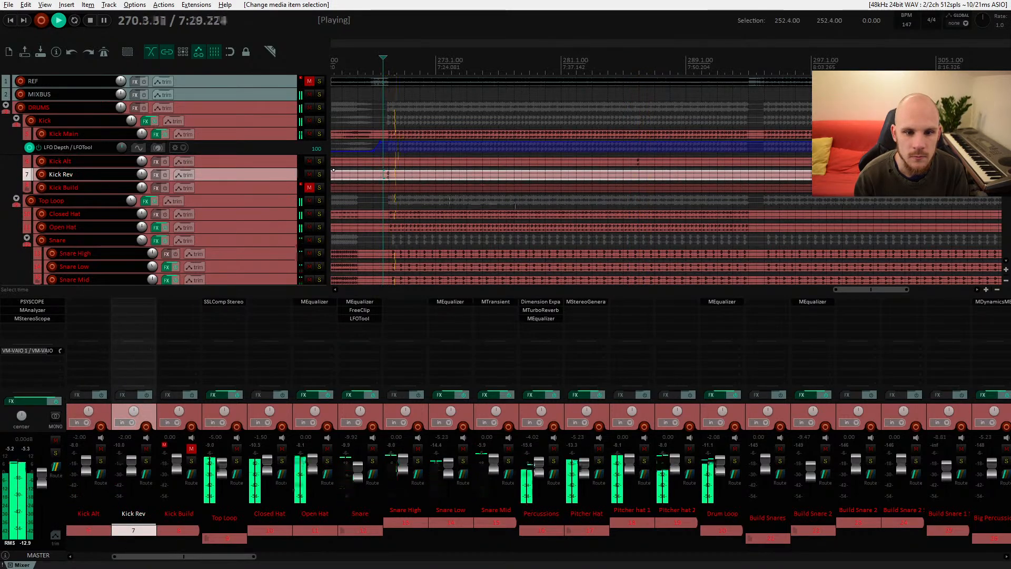
key("space")
left_click_drag(406, 203, 684, 161)
mouse_move(474, 158)
left_mouse_down()
mouse_move(632, 158)
mouse_move(505, 169)
left_mouse_up()
left_click(532, 163)
key("space")
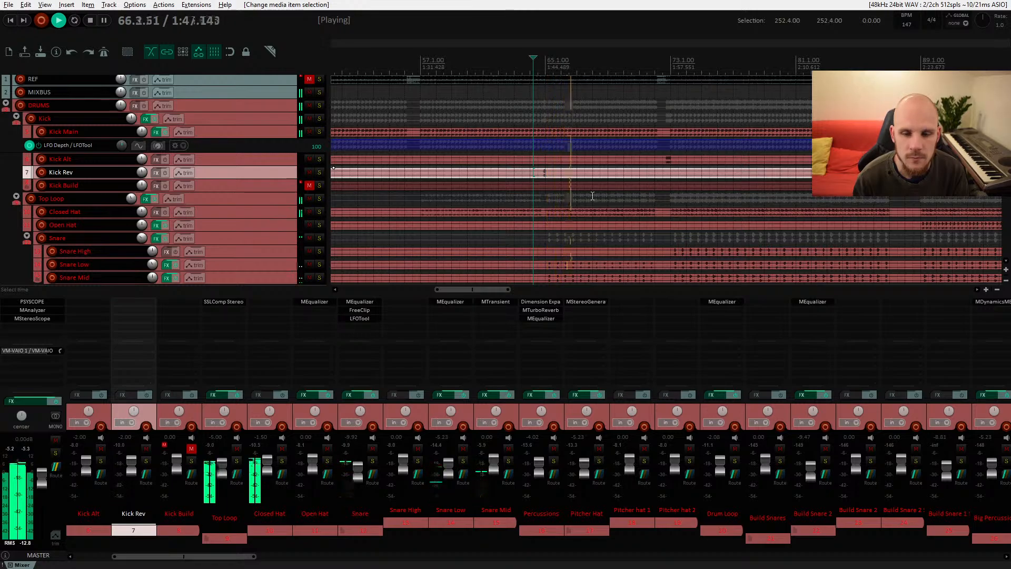
key("space")
Step: Unmute the Kick Build track in the section around bar 113
left_click_drag(631, 198, 489, 149)
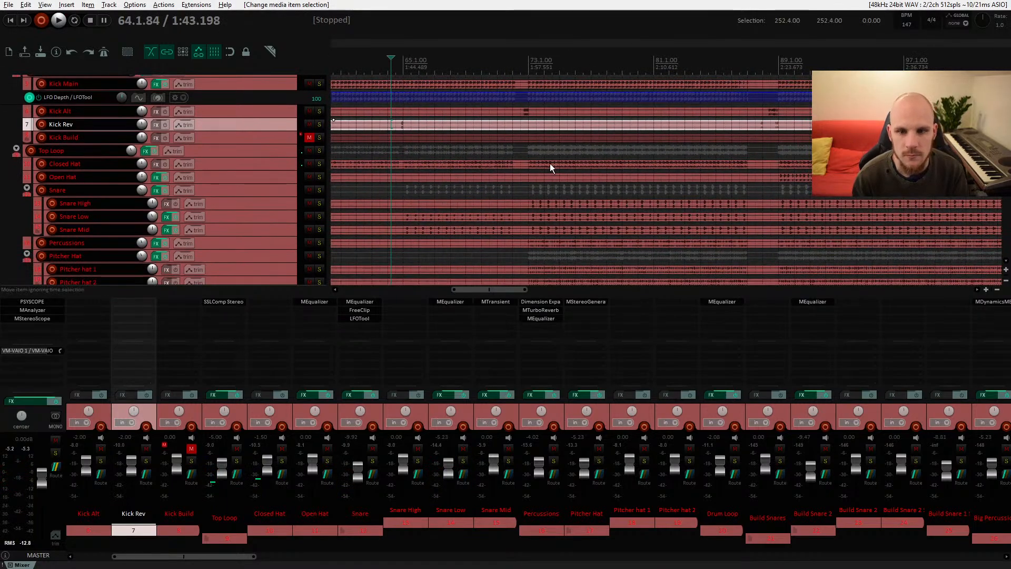
left_click_drag(550, 163, 467, 179)
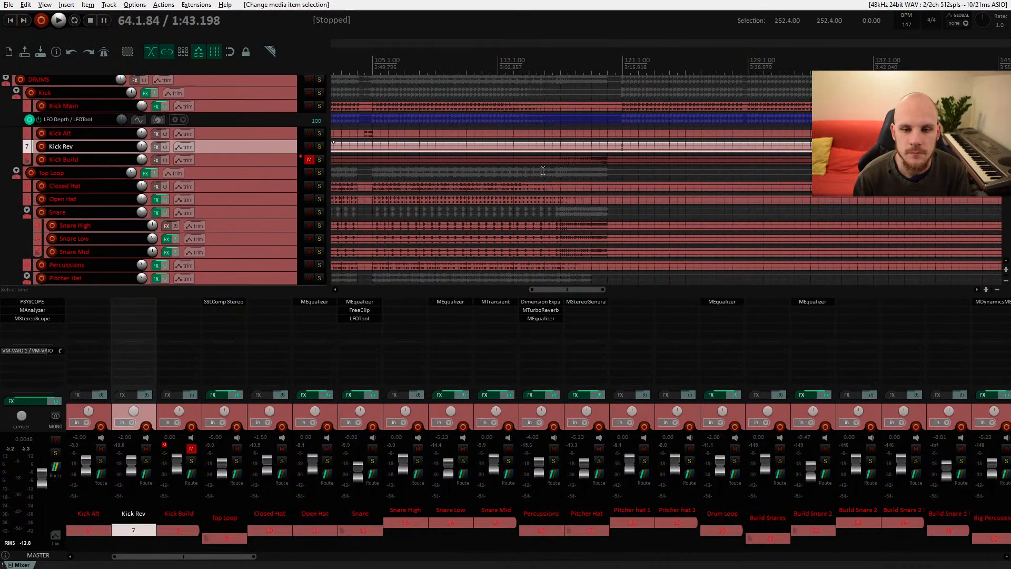
left_click(311, 160)
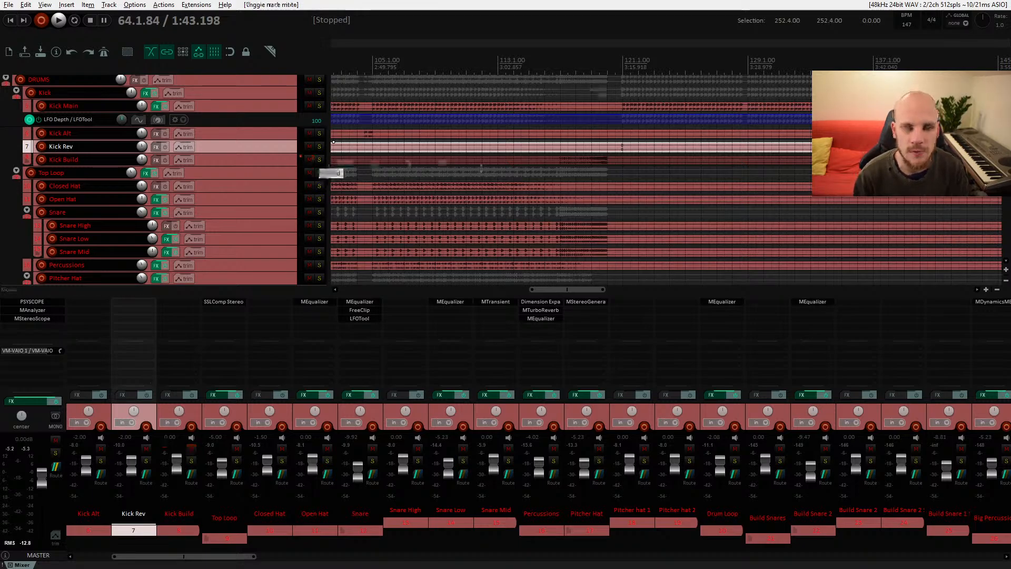
Step: Select the Kick Build item, audition it, and set the Kick Build track volume to -2 dB
left_click(548, 161)
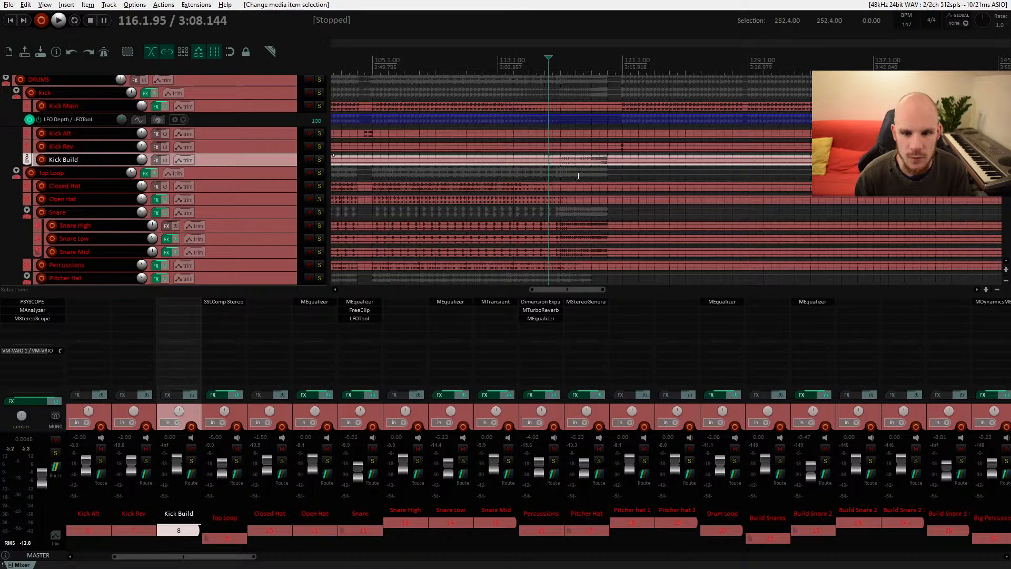
key("space")
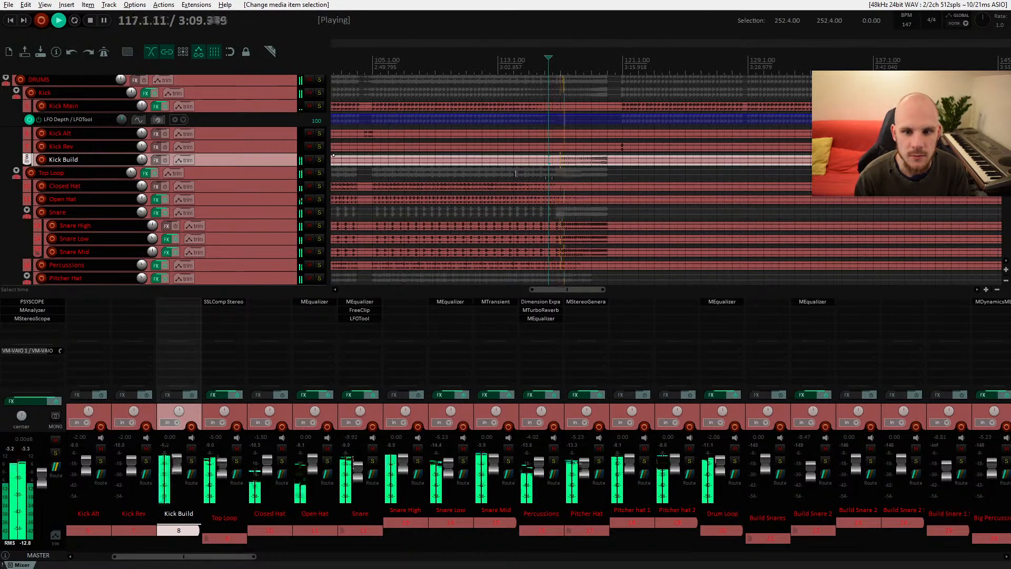
key("space")
type("i")
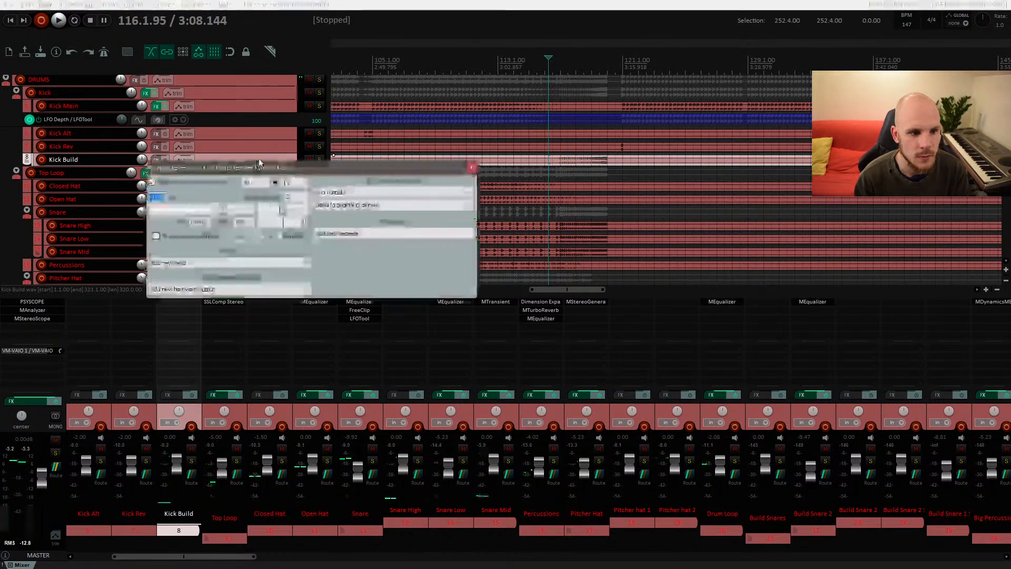
type("-2")
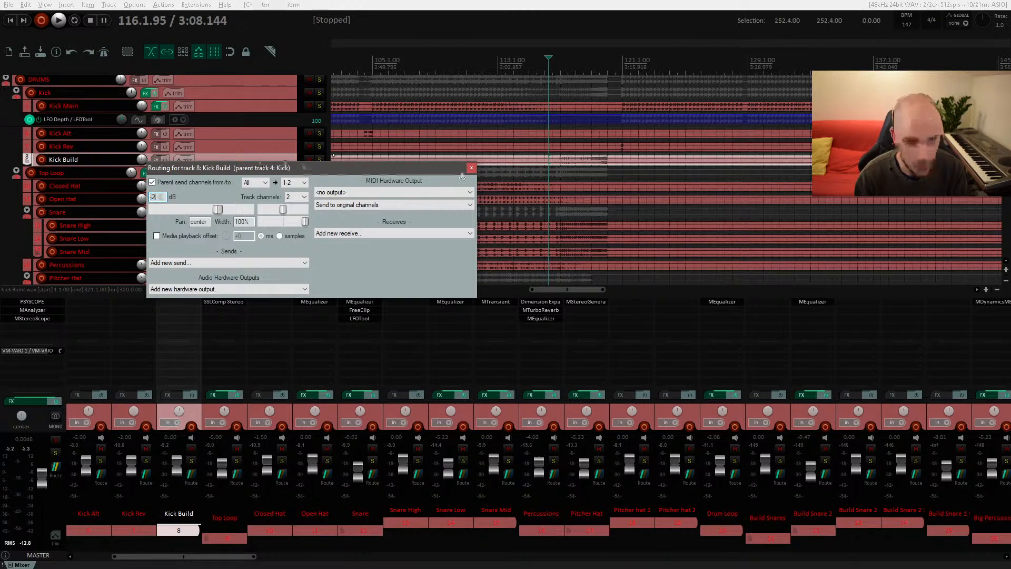
left_click(554, 162)
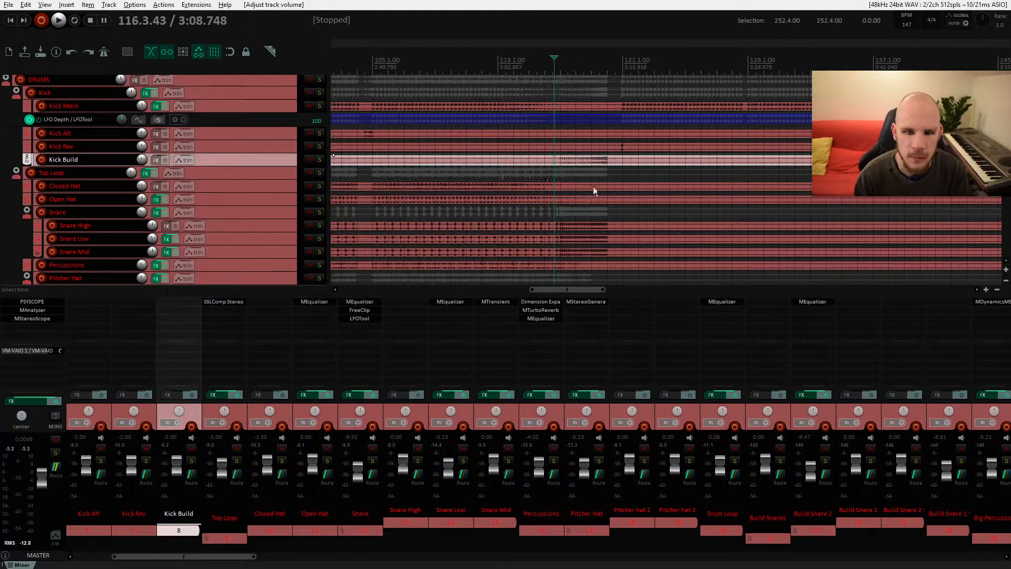
Step: Audition the section around bar 121 with the adjusted Kick Build level
key("space")
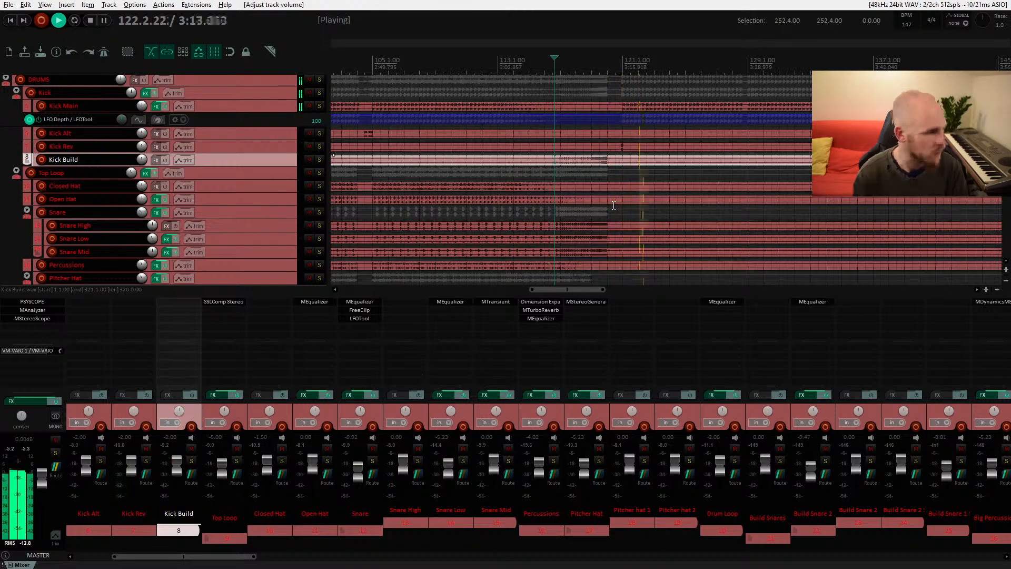
key("space")
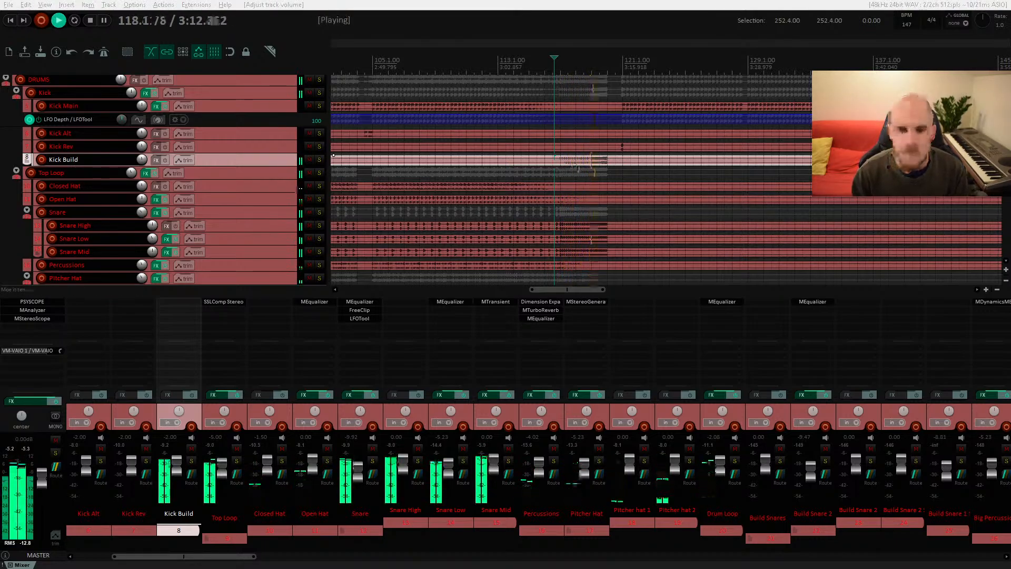
scroll(579, 177, "right", 3)
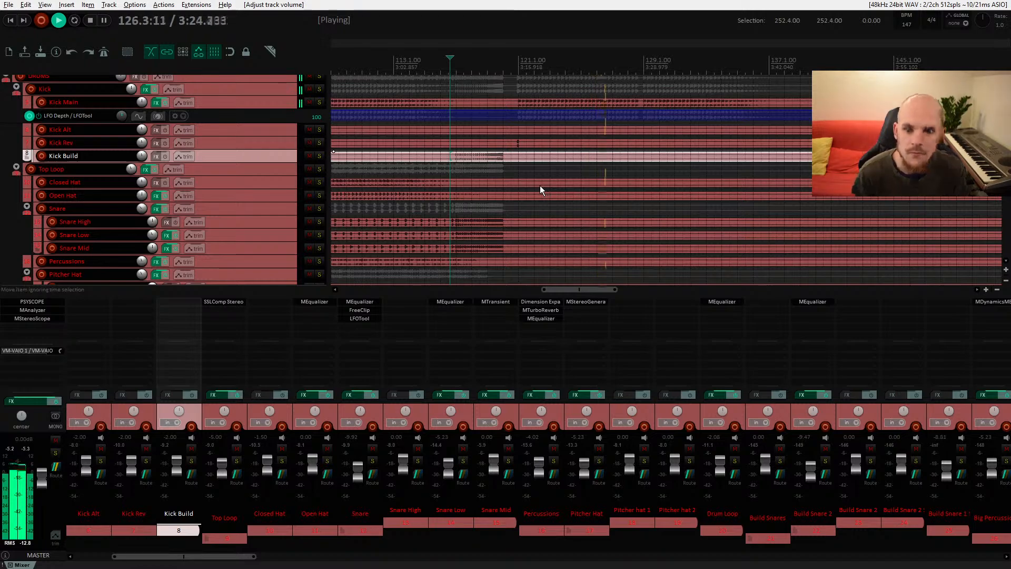
key("space")
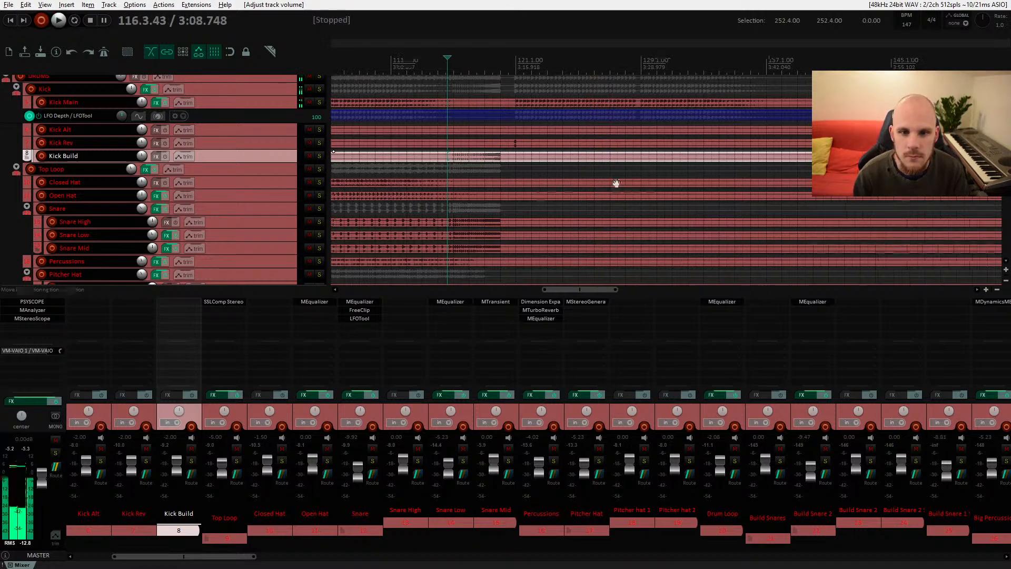
Step: Select the Drum Fill item near bar 87 and unmute the Drum Fill track
scroll(458, 174, "right", 4)
mouse_move(462, 179)
left_mouse_down()
mouse_move(678, 175)
mouse_move(573, 147)
left_mouse_up()
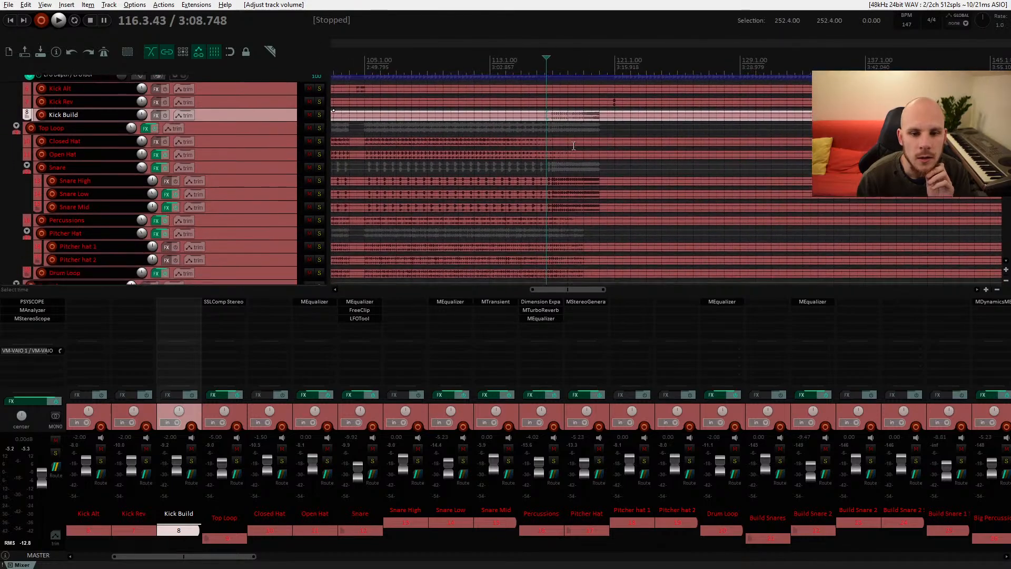
mouse_move(517, 195)
left_mouse_down()
mouse_move(593, 167)
mouse_move(601, 137)
left_mouse_up()
left_click_drag(546, 180, 553, 146)
scroll(553, 146, "down", 4)
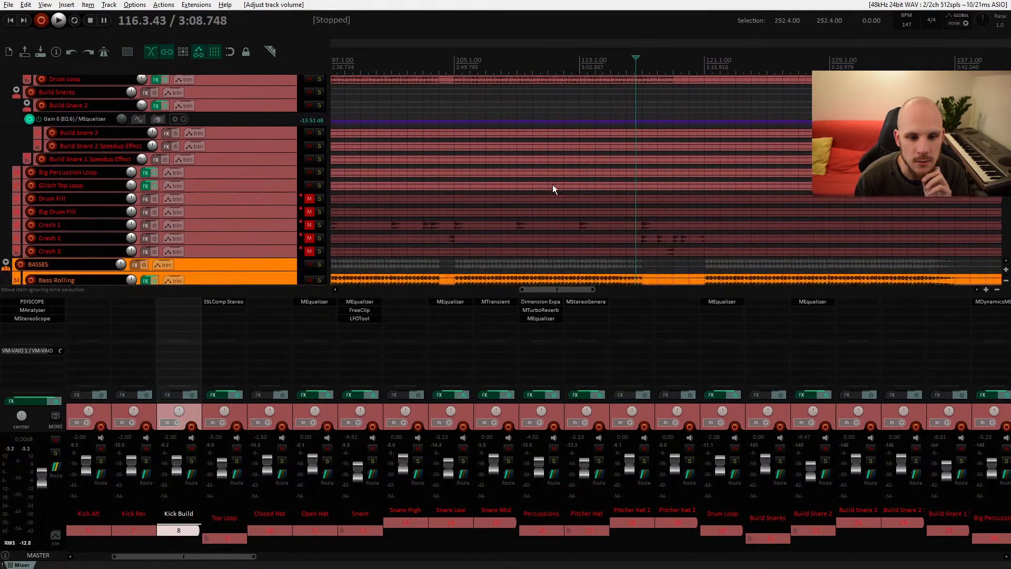
scroll(552, 189, "left", 4)
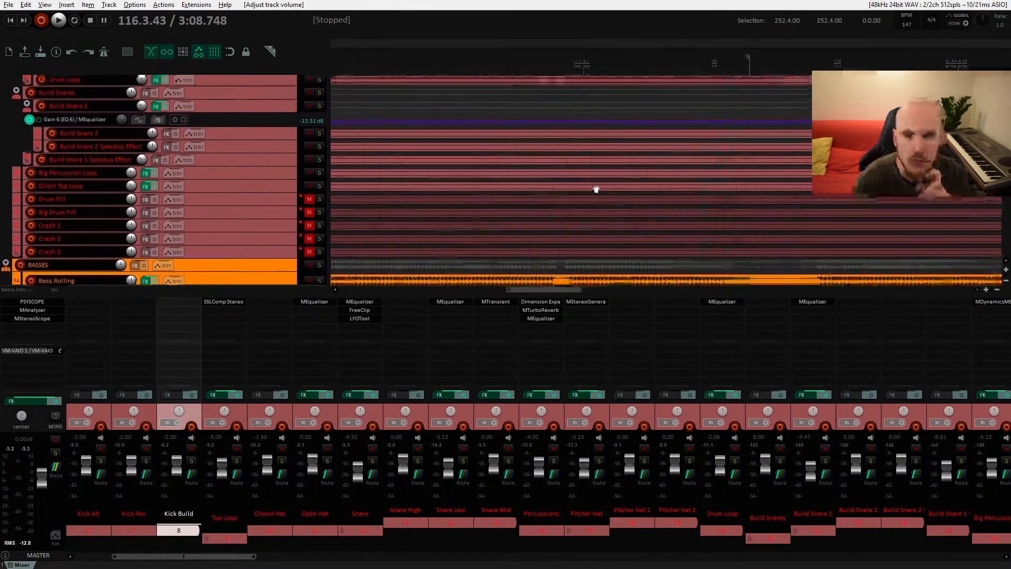
mouse_move(571, 182)
left_mouse_down()
mouse_move(587, 266)
mouse_move(567, 199)
left_mouse_up()
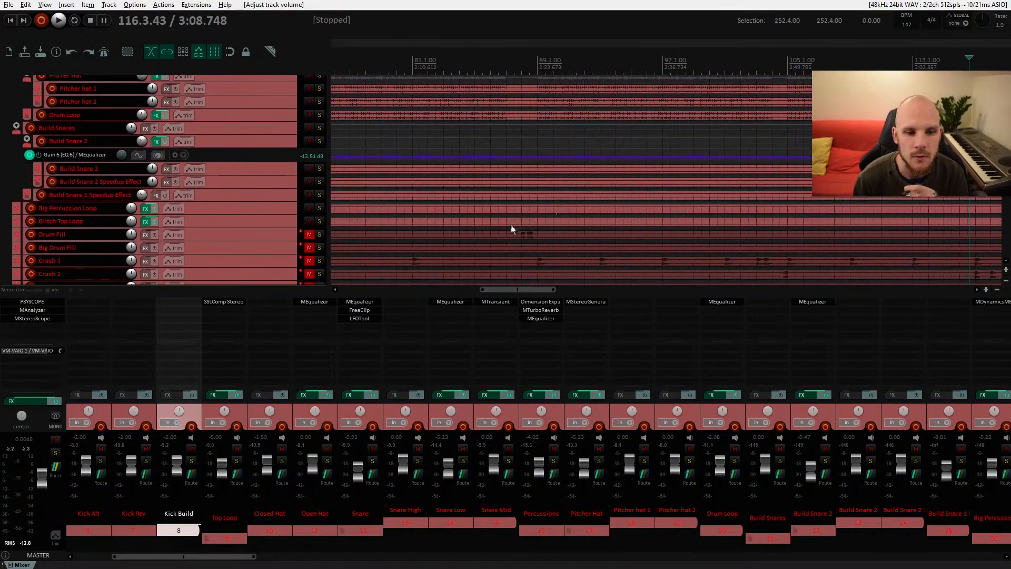
left_click(507, 240)
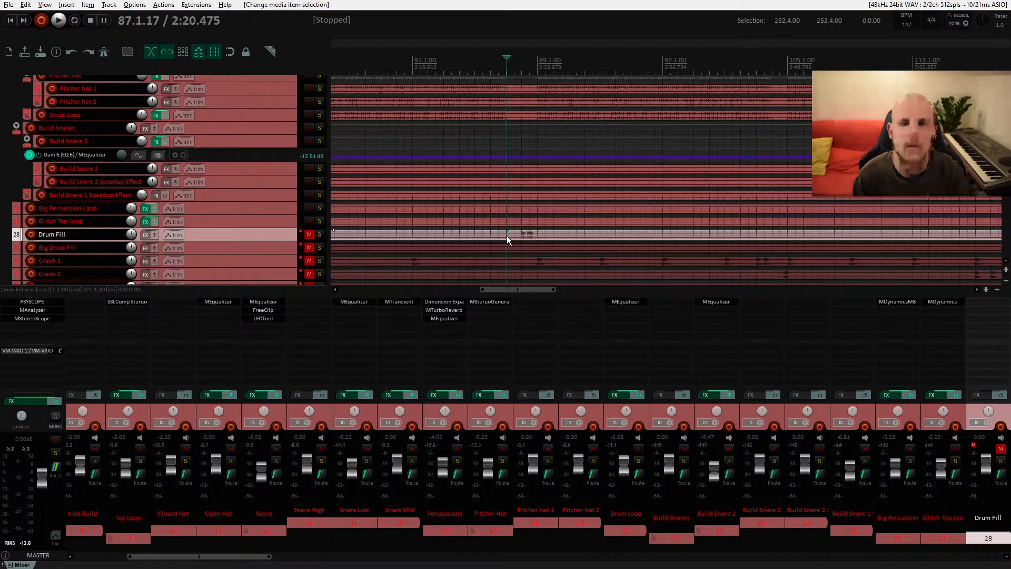
left_click(310, 235)
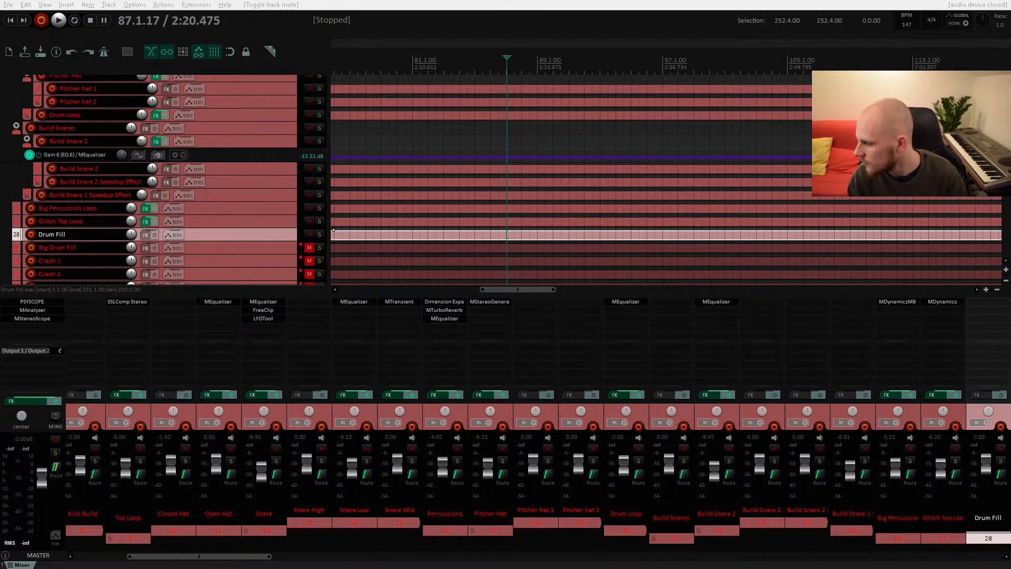
Step: Switch to the browser and back, then open and close the Voicemeeter mixer window
left_click_drag(1010, 168, 595, 96)
double_click(595, 96)
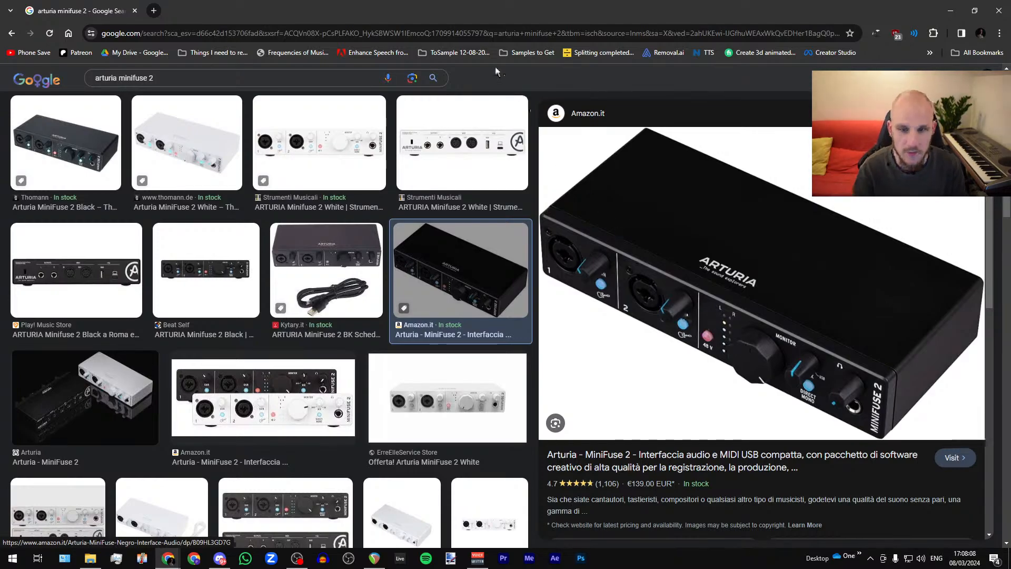
key("alt+Tab")
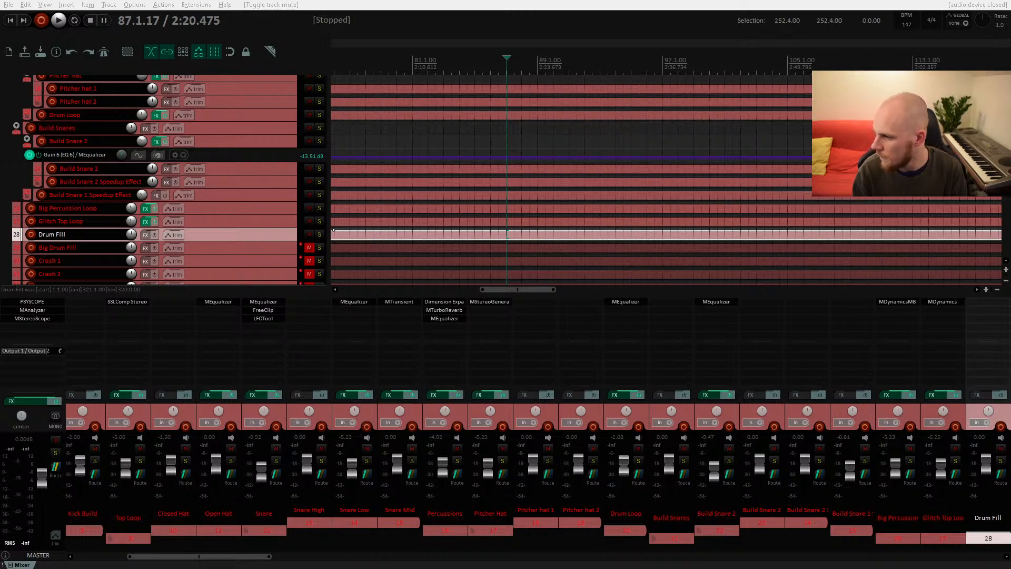
left_click_drag(725, 235, 695, 132)
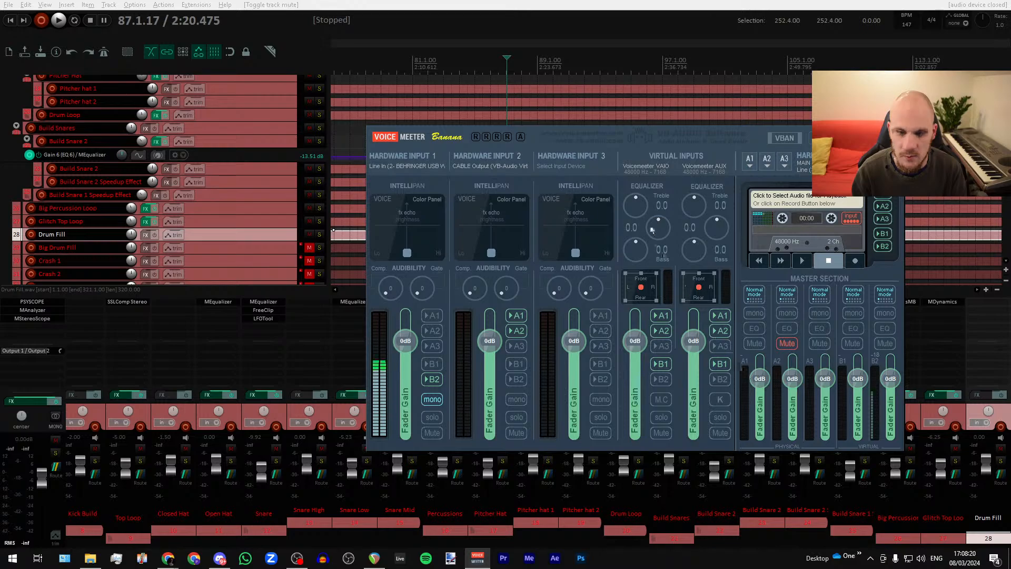
left_click_drag(572, 136, 1010, 187)
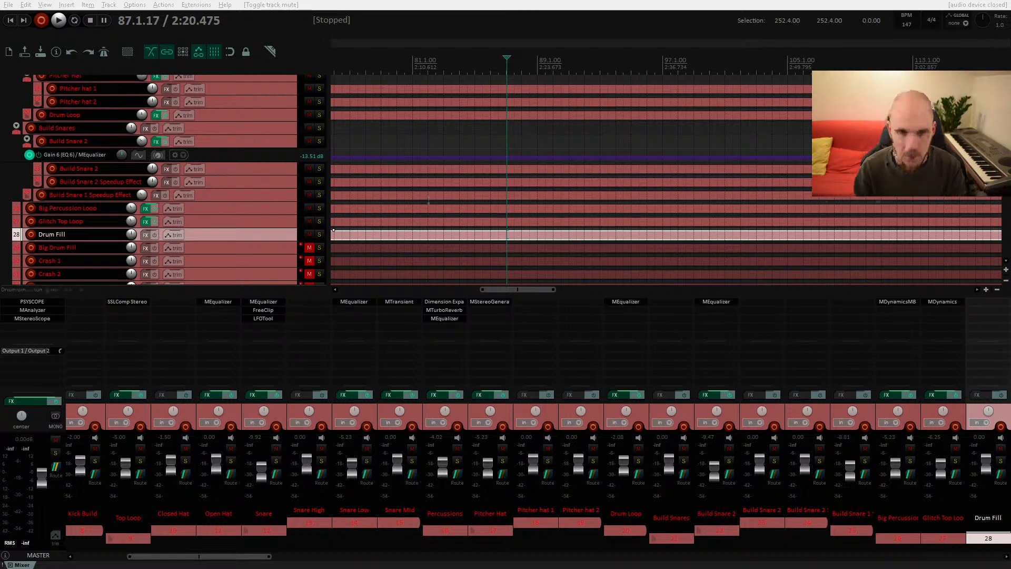
Step: Select the Build Snare 2 item and audition the section around bar 87
left_click(508, 141)
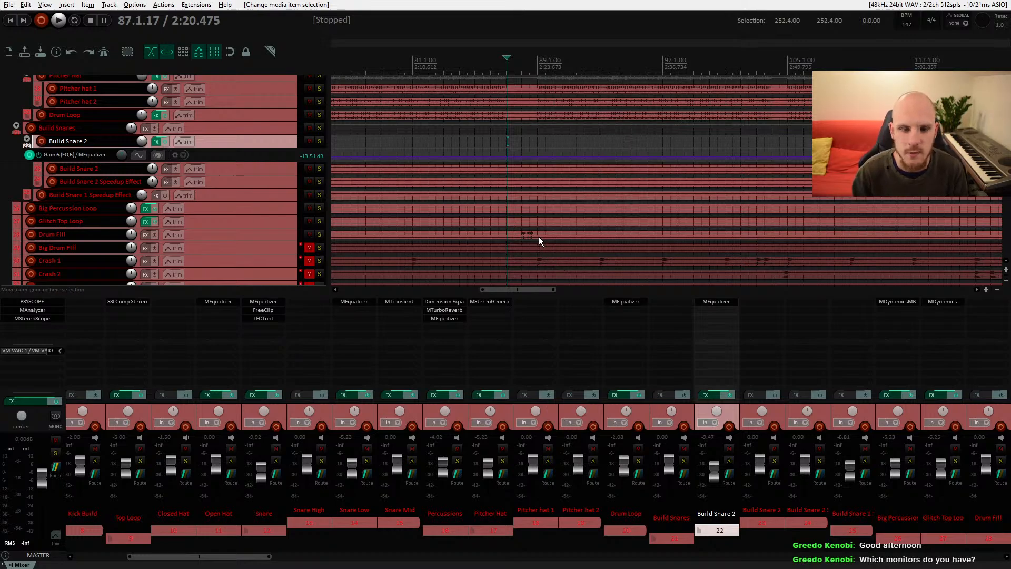
key("space")
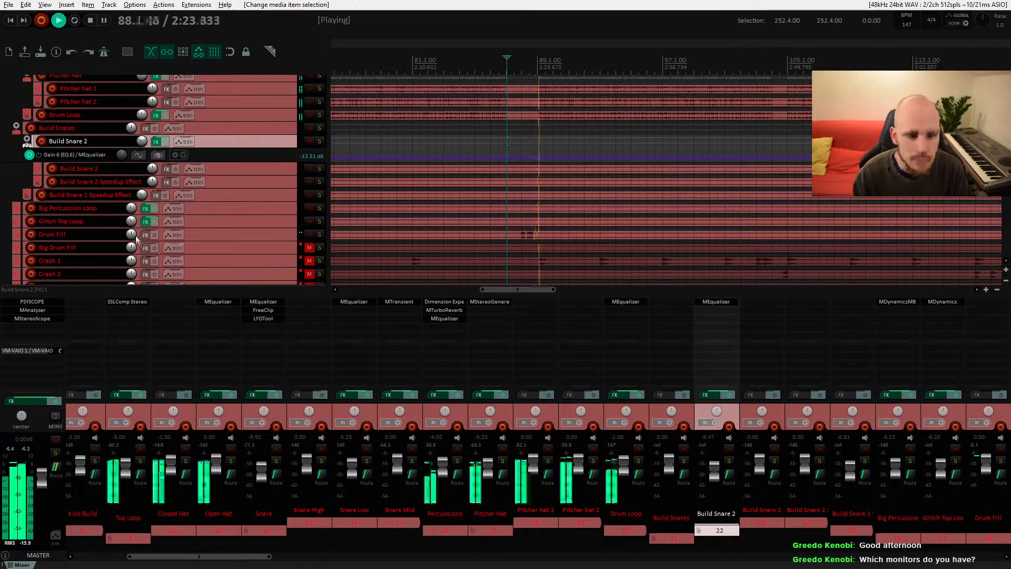
key("space")
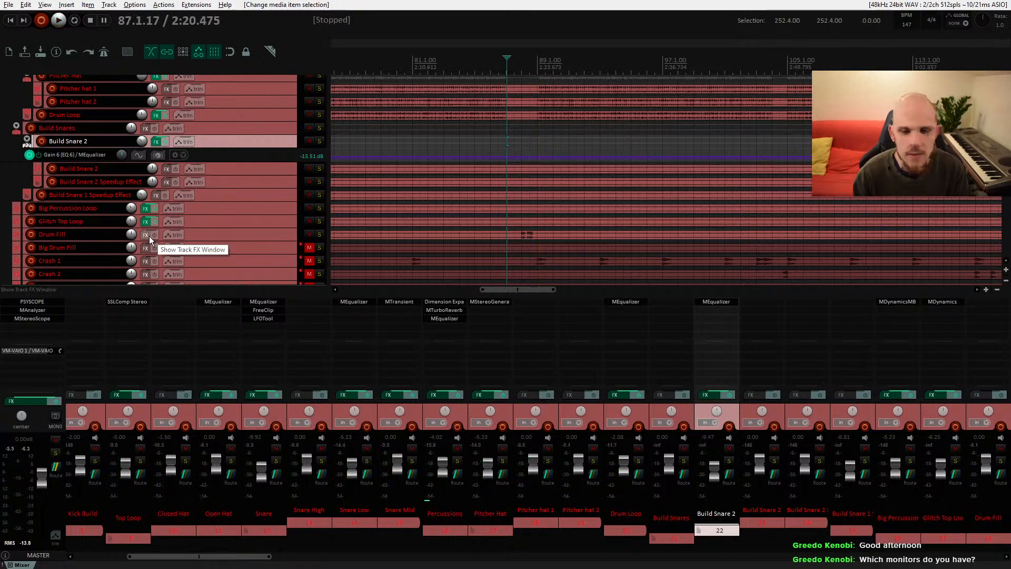
Step: Select the Drum Fill item, solo the Drum Fill track and audition it
left_click(519, 235)
left_click(319, 235)
key("space")
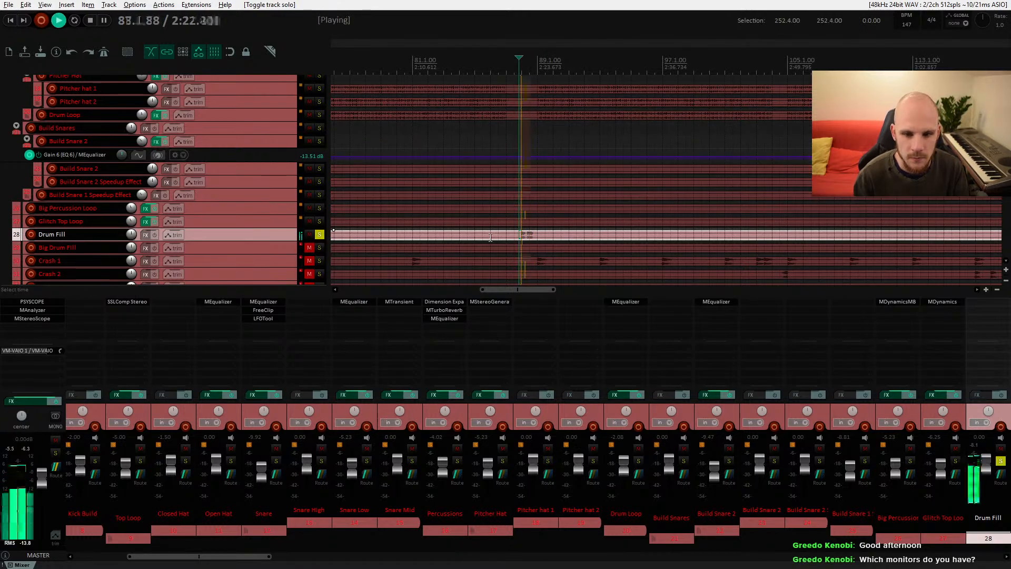
key("space")
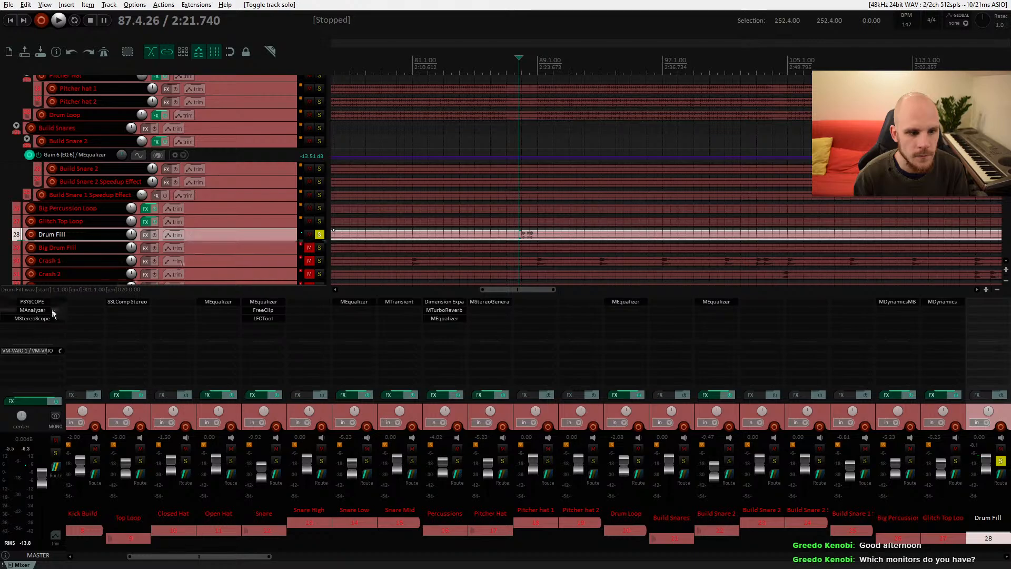
Step: Open the PSYSCOPE plugin on the master track, watch playback briefly, and close it
left_click(42, 303)
key("space")
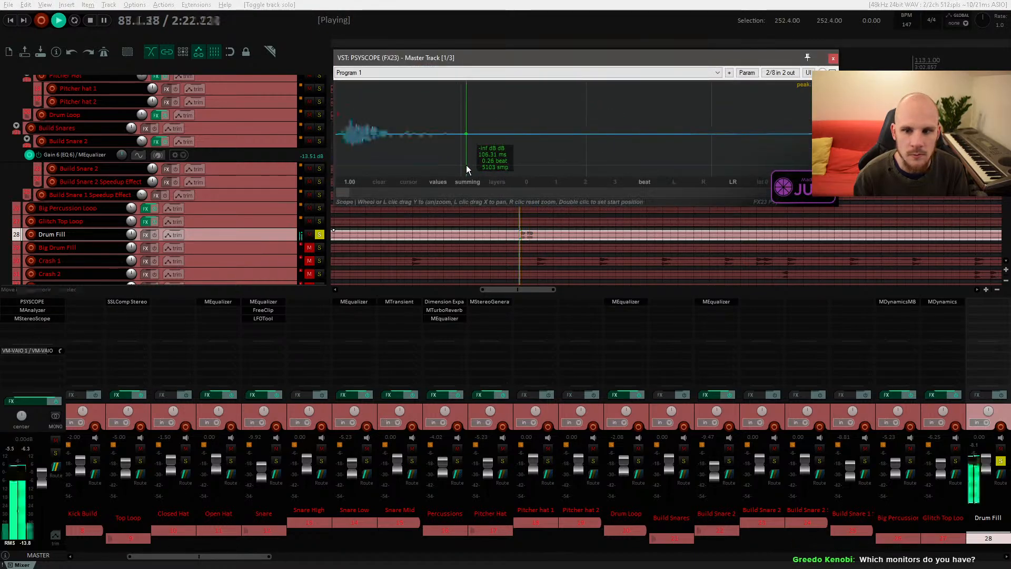
key("space")
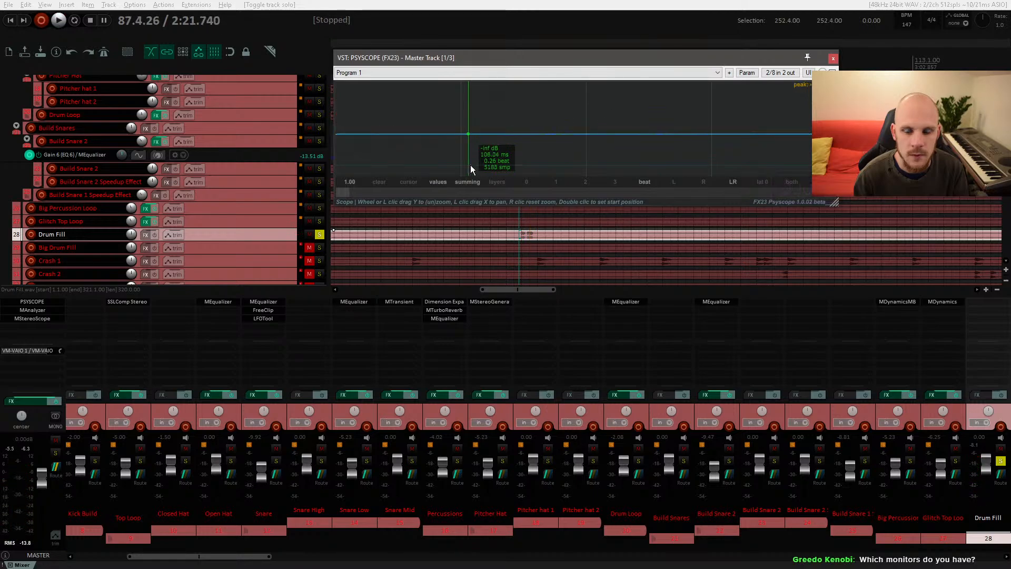
left_click(832, 58)
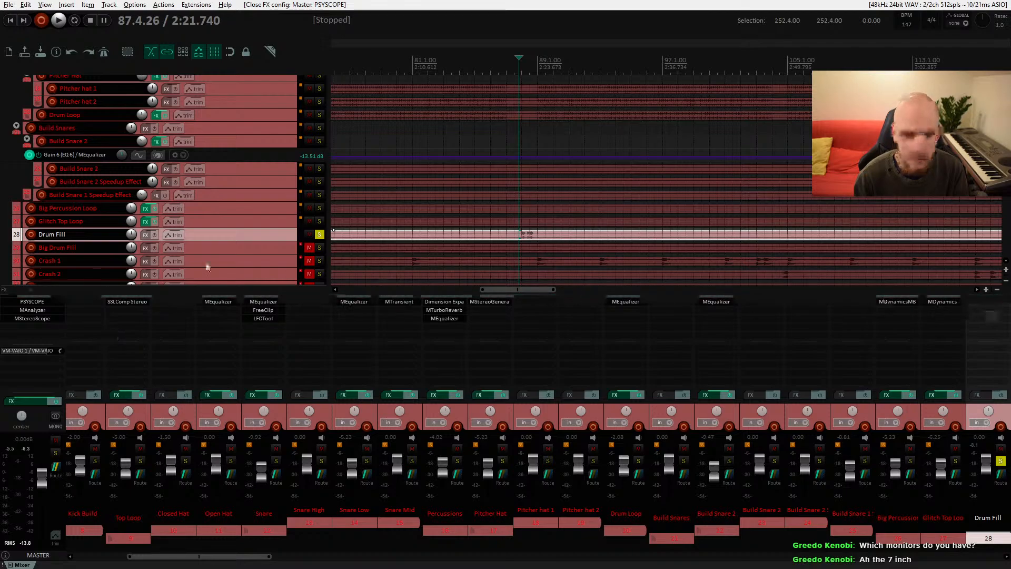
Step: Add the MDynamics (MeldaProduction) plugin to the Drum Fill track
double_click(973, 301)
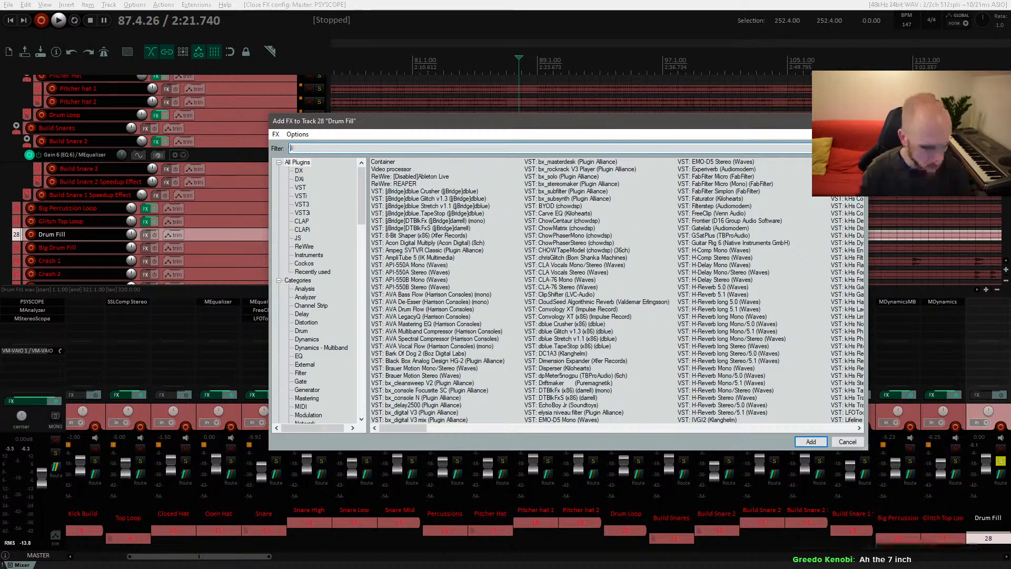
type("dynam")
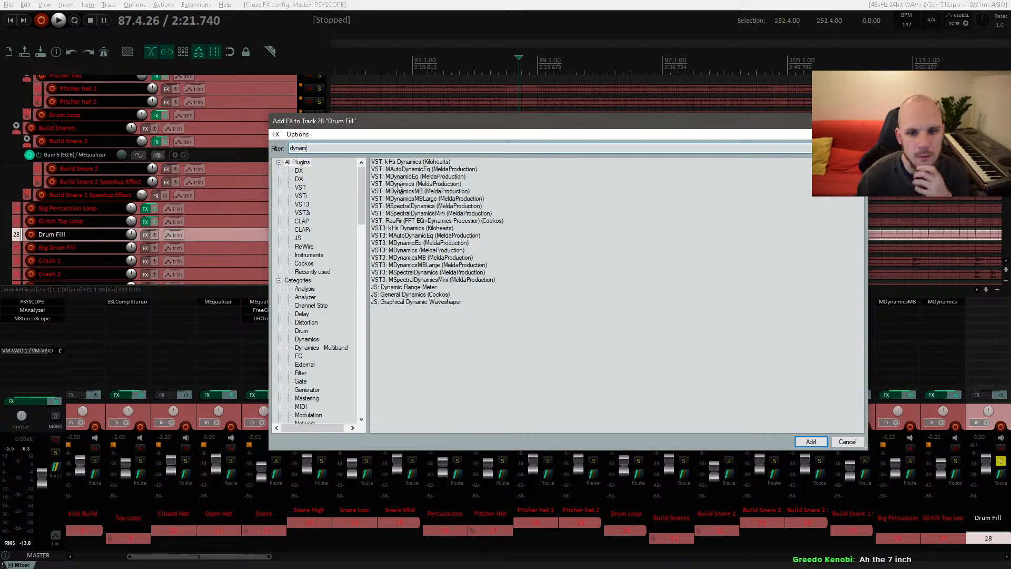
double_click(517, 241)
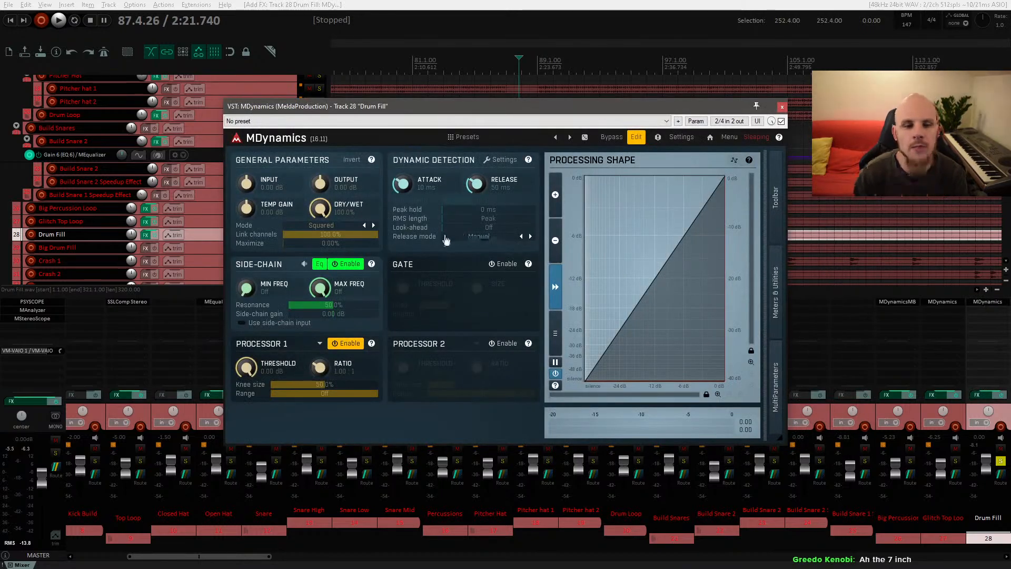
Step: Audition the Drum Fill and set the MDynamics attack to 0 ms
key("space")
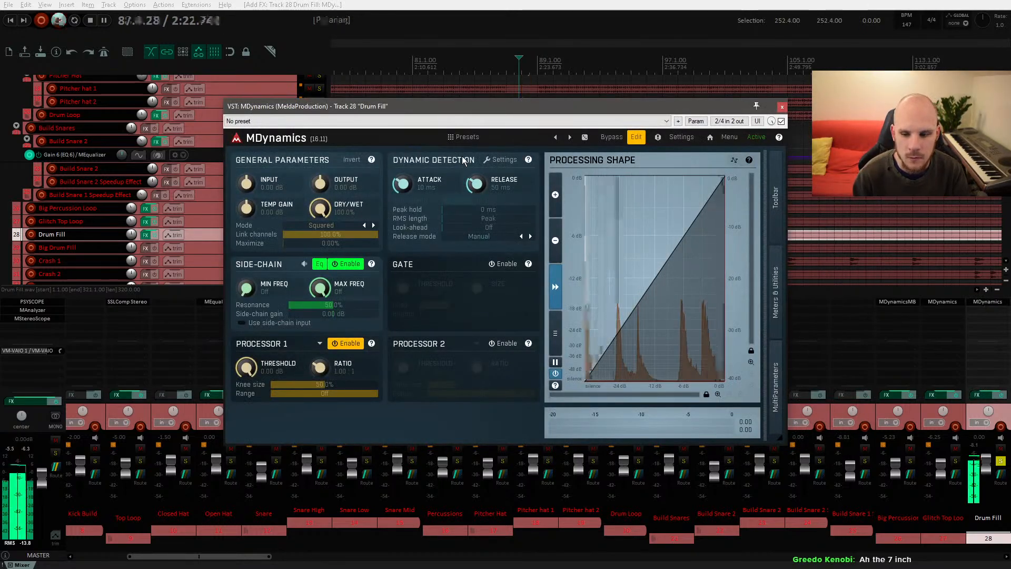
key("space")
left_click_drag(403, 184, 427, 282)
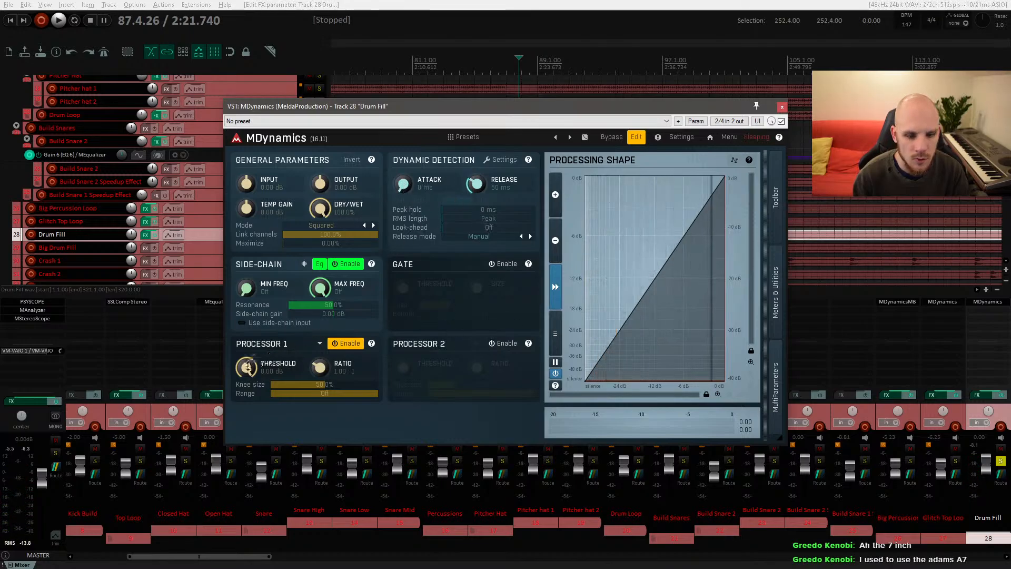
Step: Set the Processor 1 threshold to about -12.6 dB and the ratio to about 2.4
left_click_drag(248, 365, 248, 367)
left_click_drag(319, 367, 319, 359)
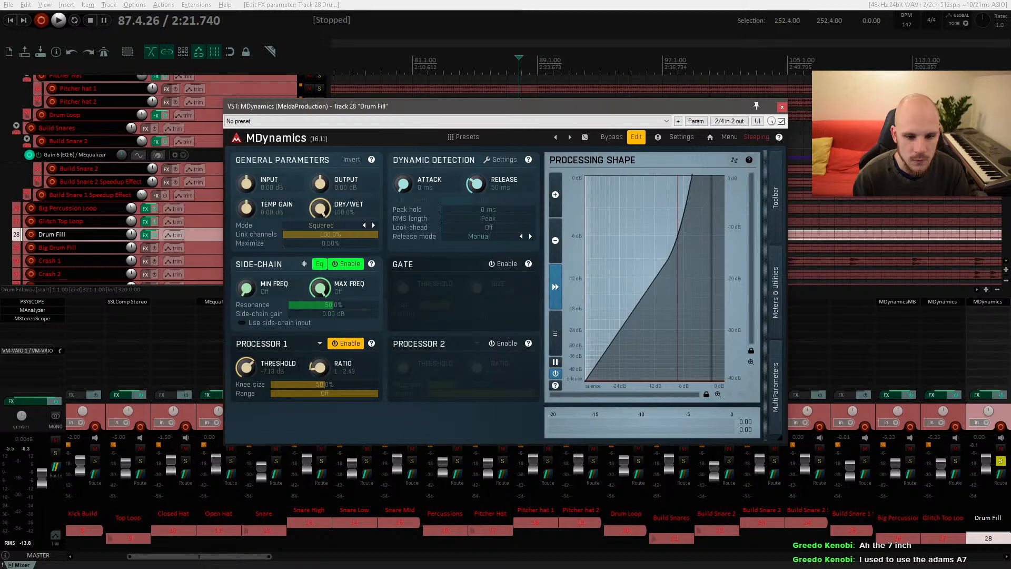
left_click_drag(255, 359, 255, 371)
Step: Audition the compressed Drum Fill and lengthen the MDynamics release time
key("space")
key("space")
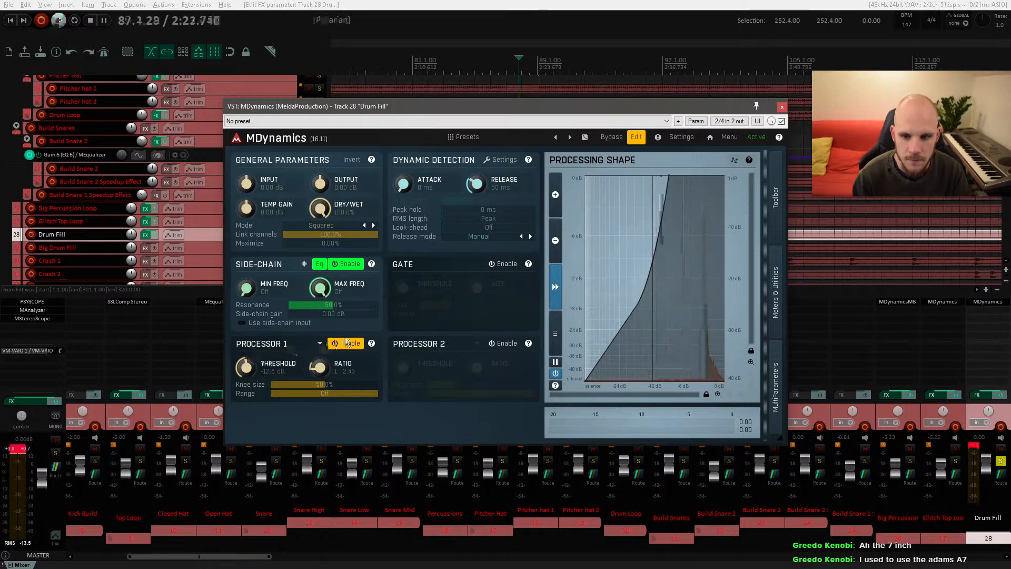
key("space")
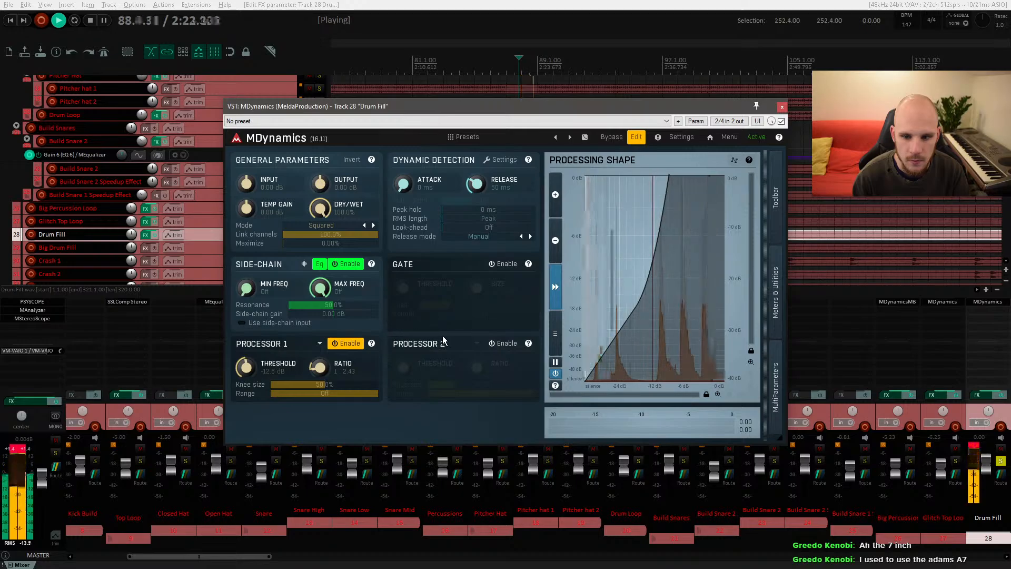
key("space")
left_click_drag(474, 193, 474, 184)
key("space")
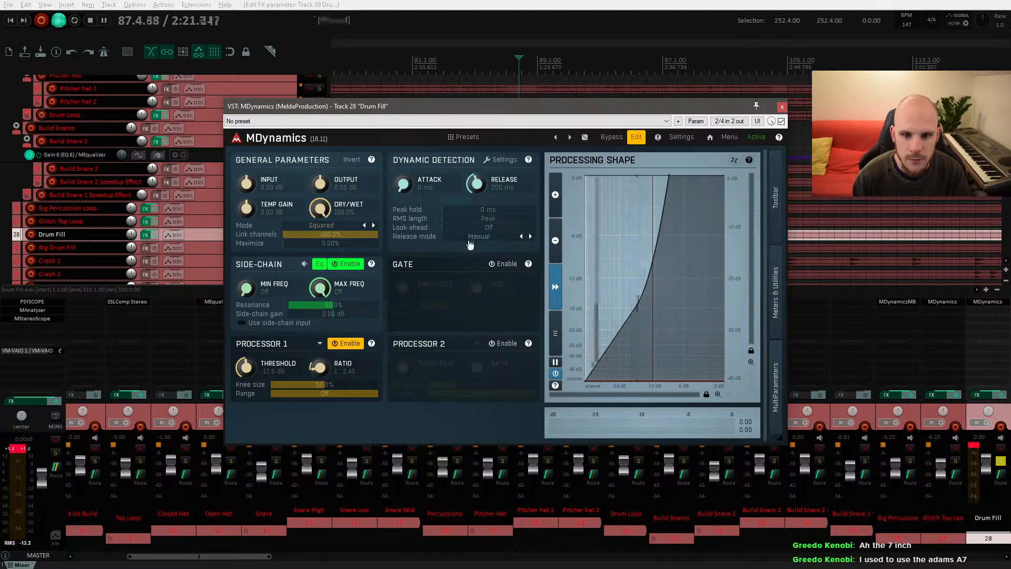
key("space")
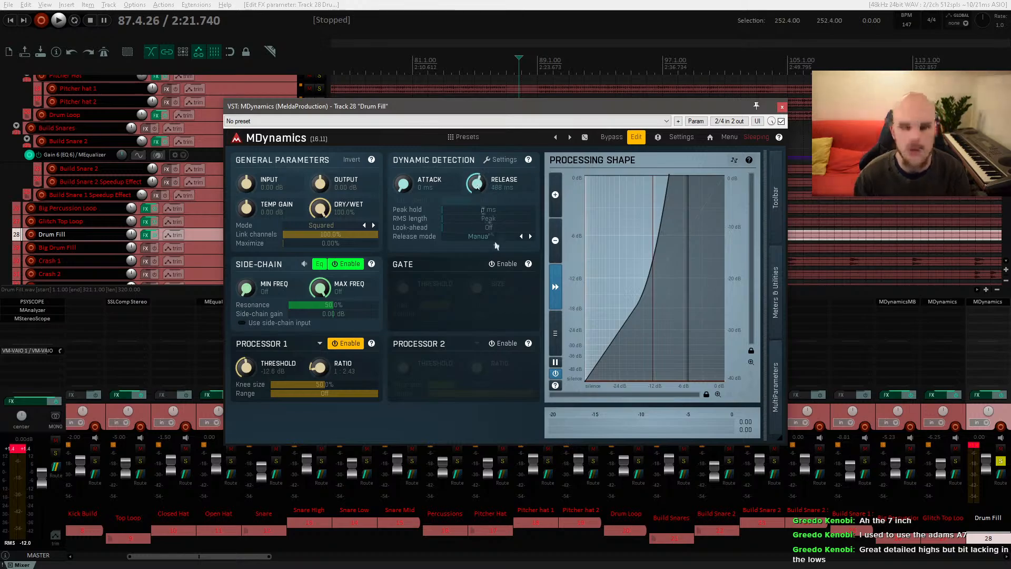
Step: Listen repeatedly to the Drum Fill section with the new compressor settings
key("space")
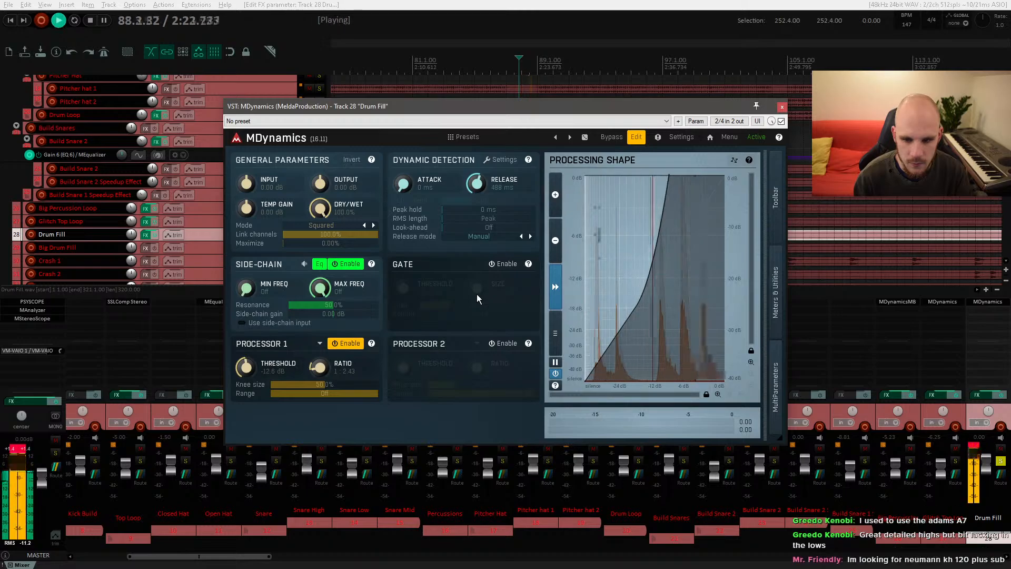
key("space")
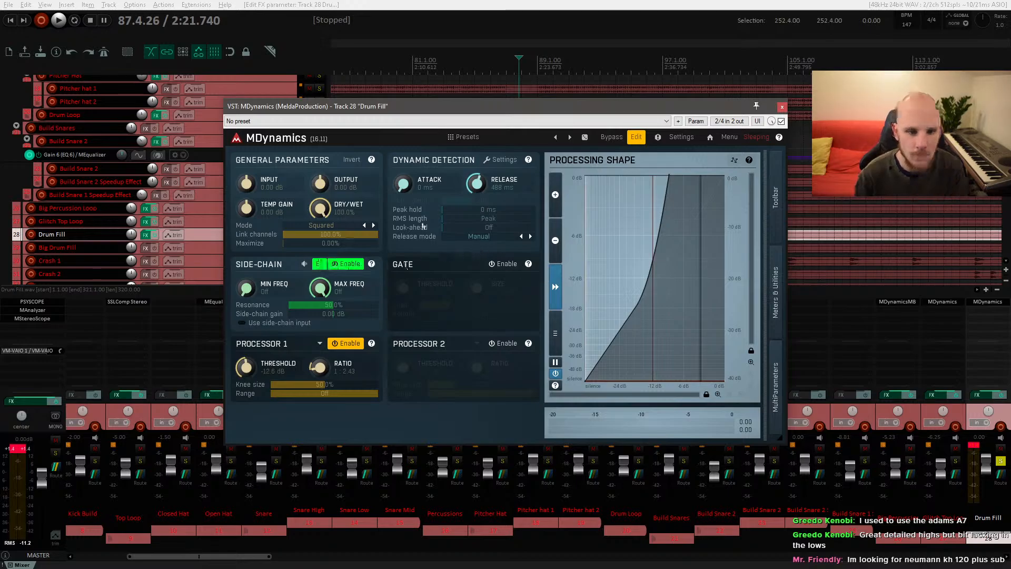
key("space")
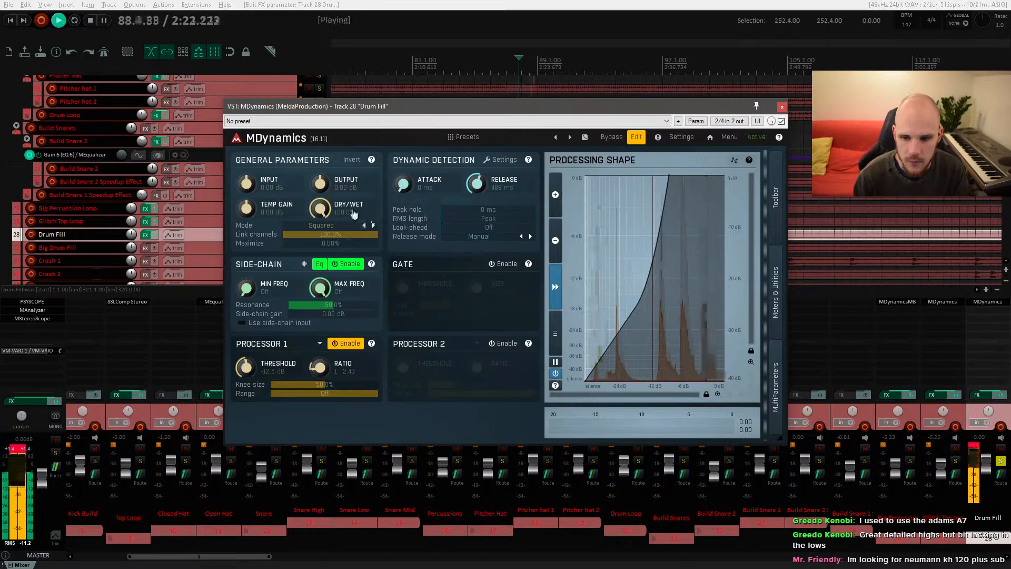
key("space")
key("space")
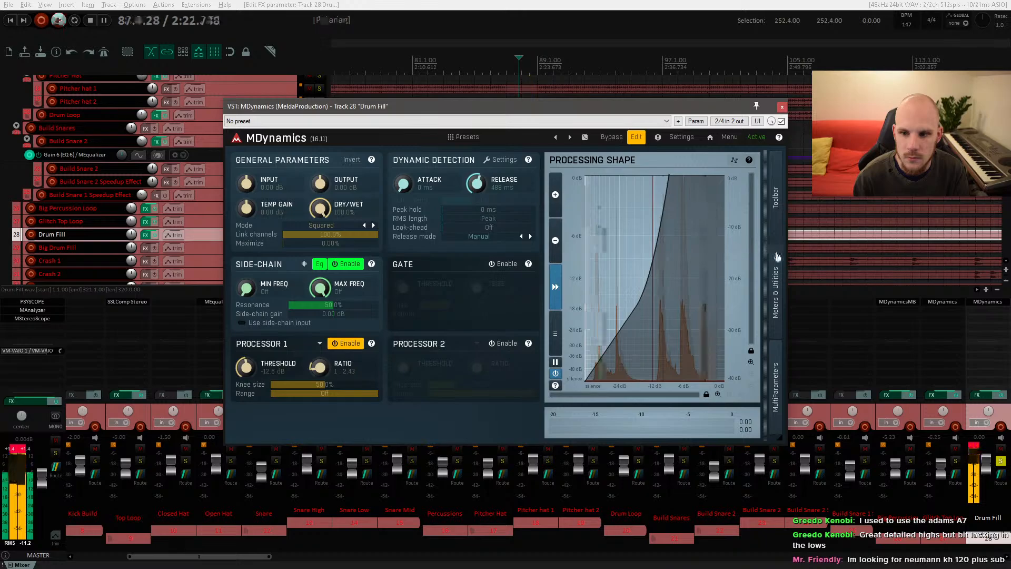
key("space")
Step: Open the MDynamics meters and utilities panel and shift the plugin window left
left_click(775, 289)
left_click(888, 222)
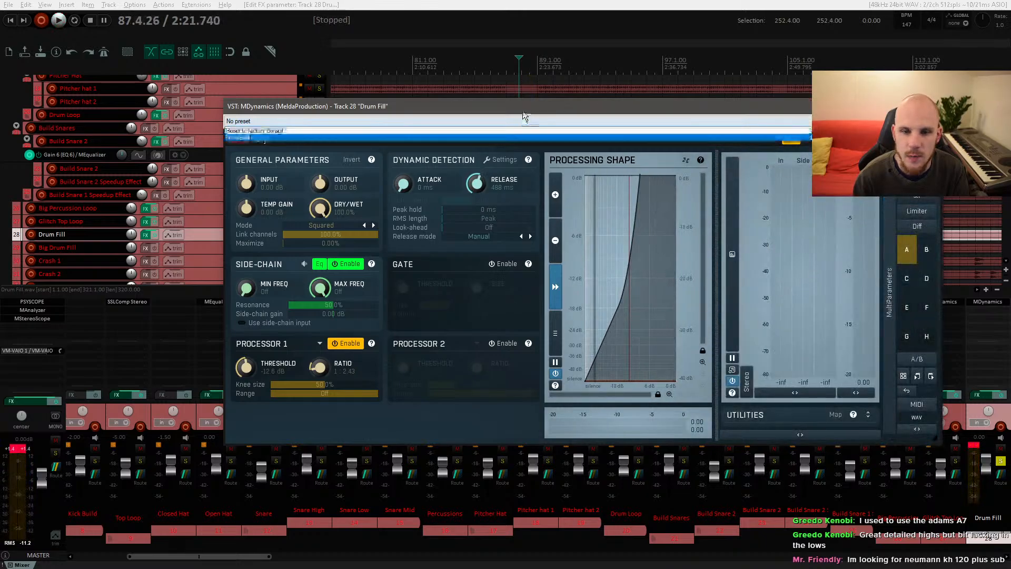
left_click_drag(480, 104, 434, 104)
Step: Set the MDynamics output gain to about -5.9 dB while auditioning the fill
key("space")
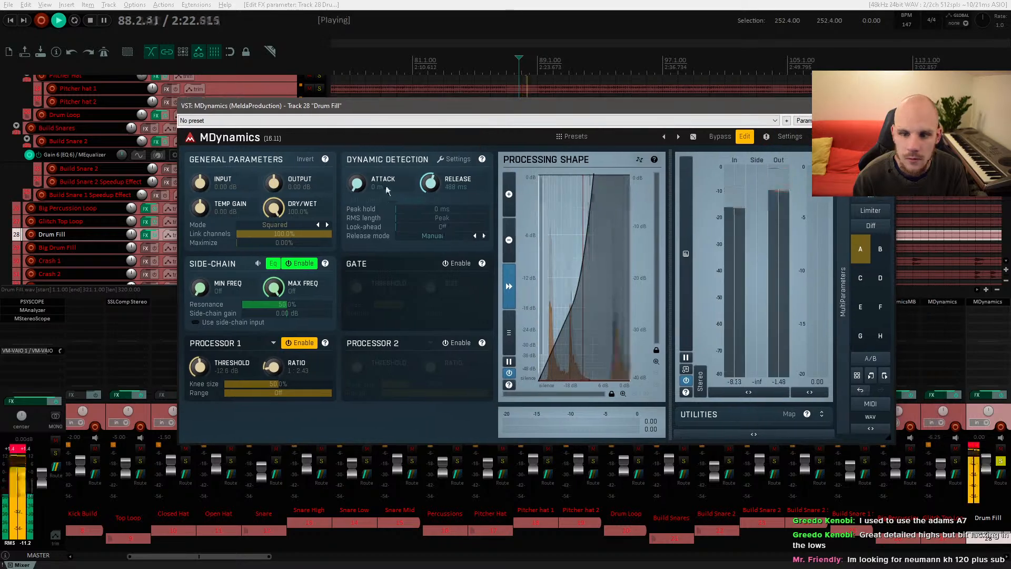
key("space")
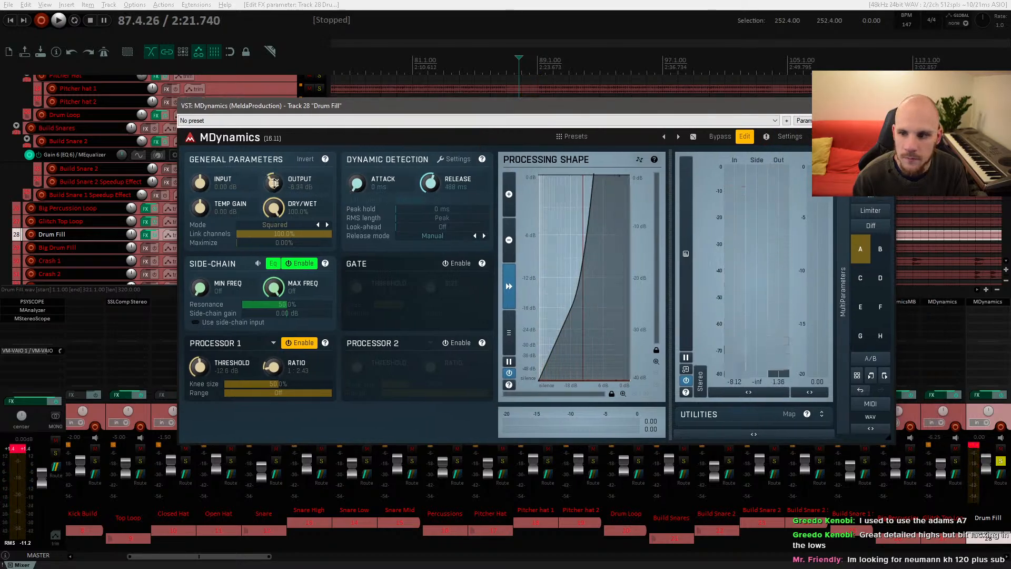
key("space")
Step: Compare the Drum Fill with MDynamics bypassed and re-enabled during playback
key("space")
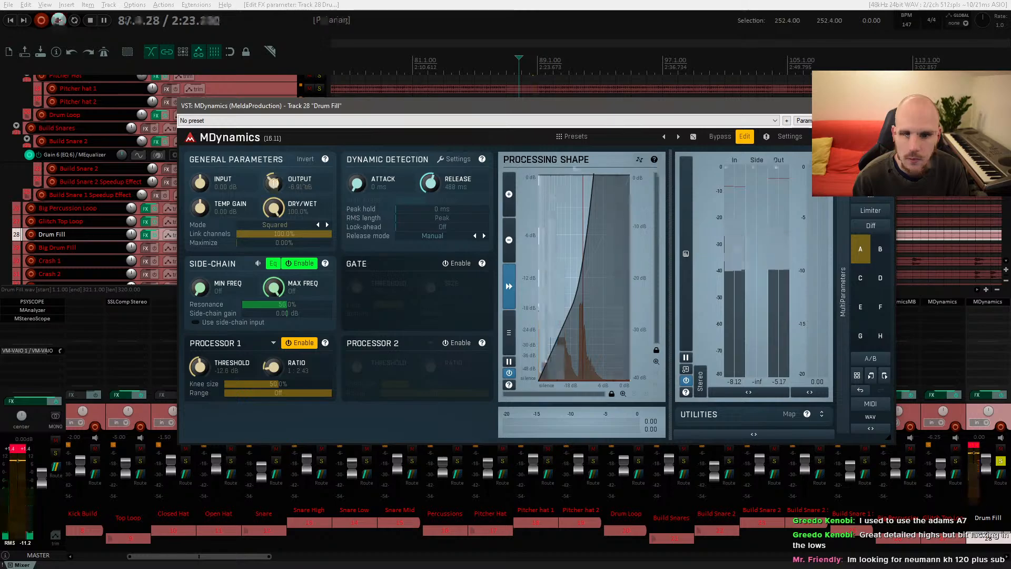
left_click(889, 121)
key("space")
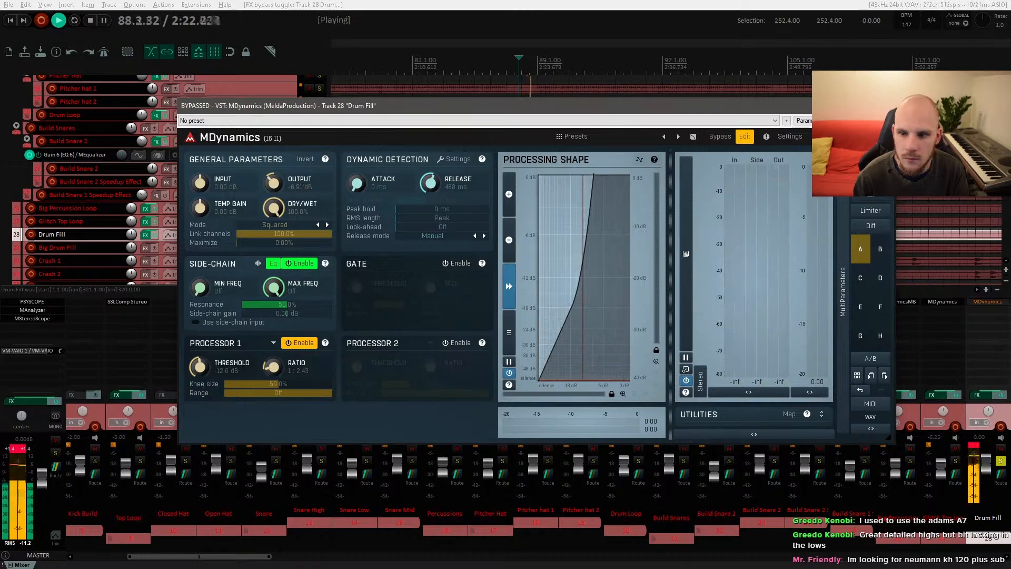
key("space")
left_click(889, 120)
key("space")
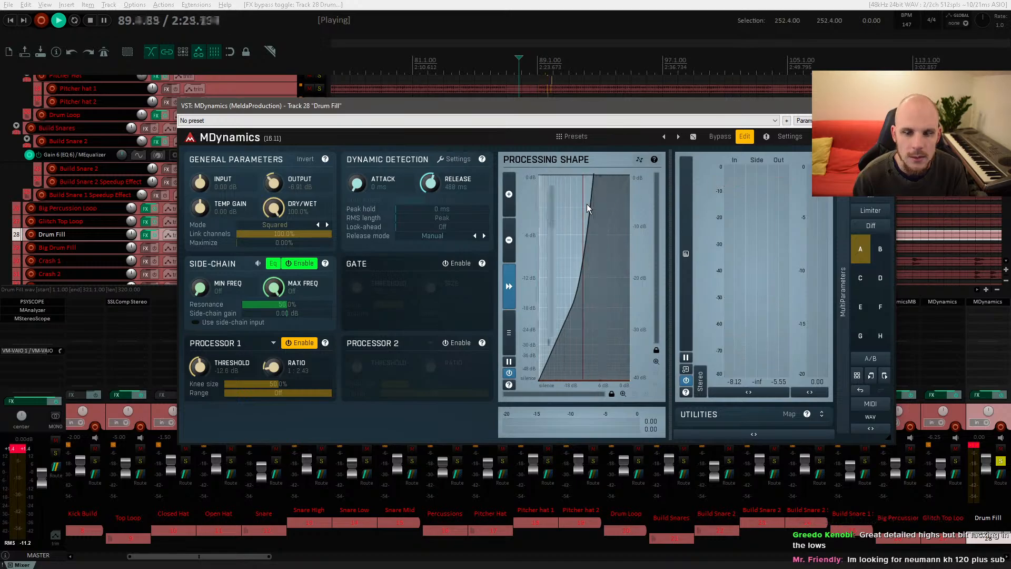
Step: Add the MEqualizer (MeldaProduction) plugin to the Drum Fill track
left_click(975, 303)
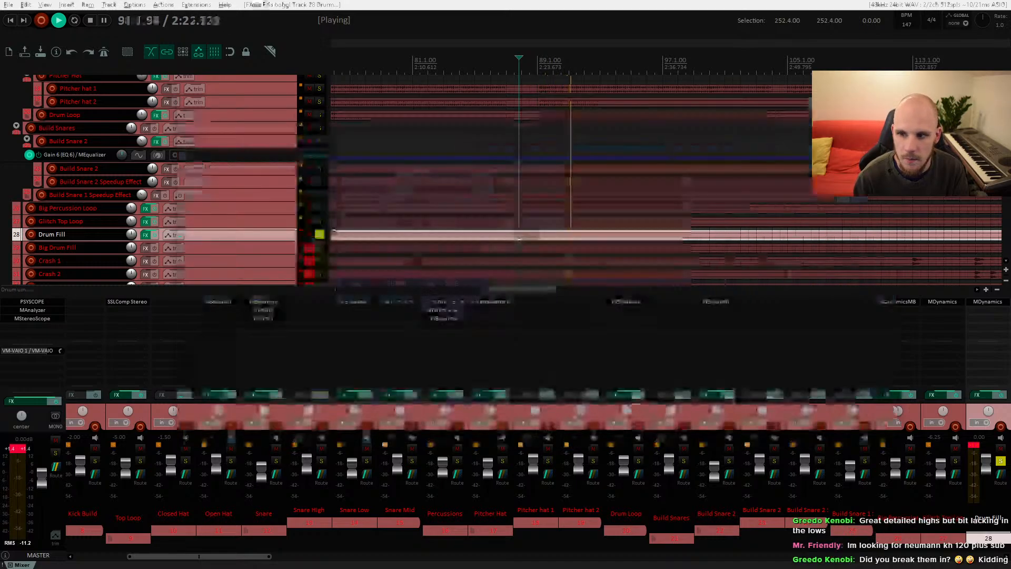
key("space")
double_click(984, 309)
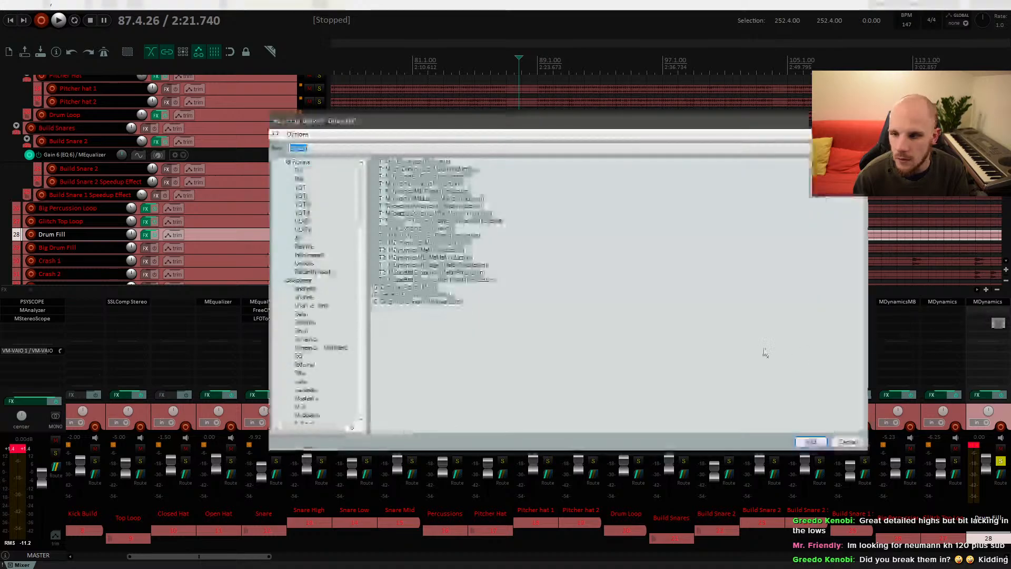
type("eq")
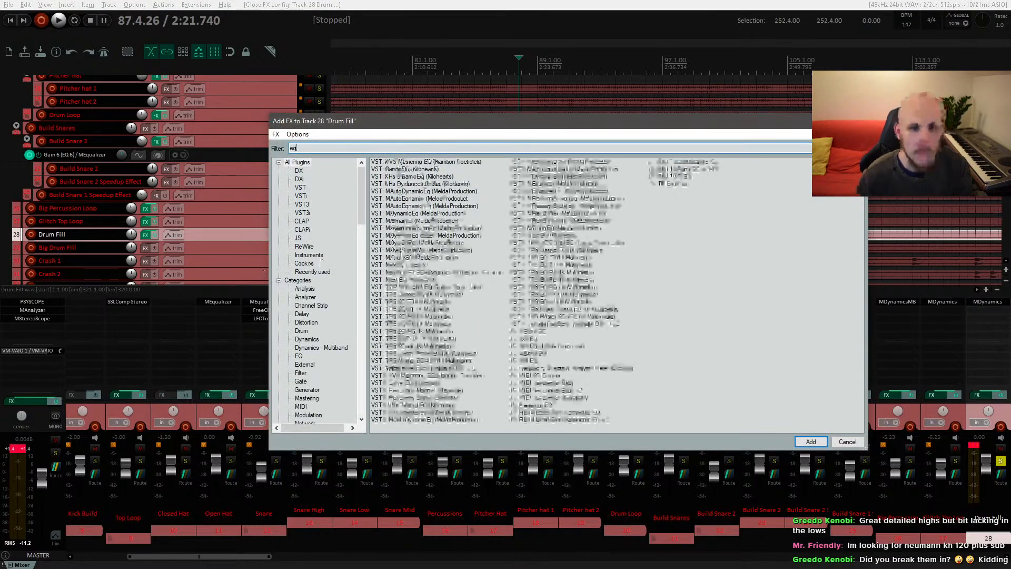
left_click(408, 222)
double_click(408, 221)
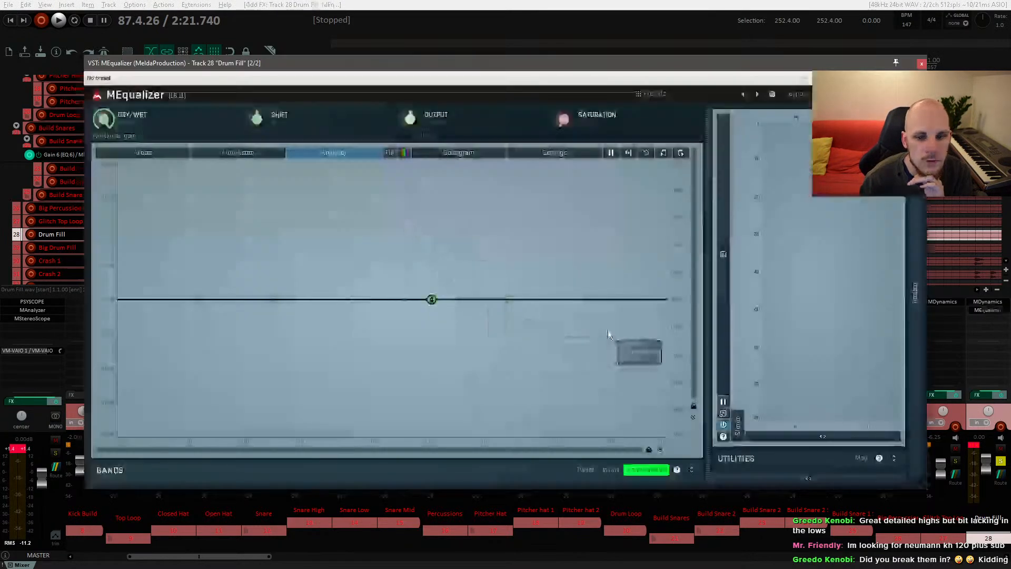
Step: Cut a low band by about 6 dB around 120 Hz in MEqualizer while auditioning
key("space")
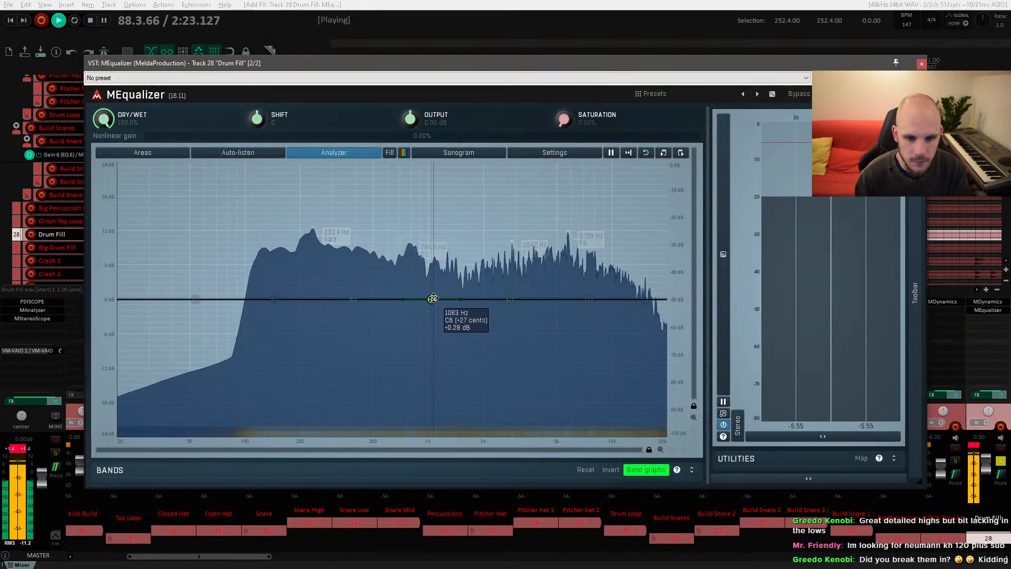
left_click_drag(431, 299, 262, 333)
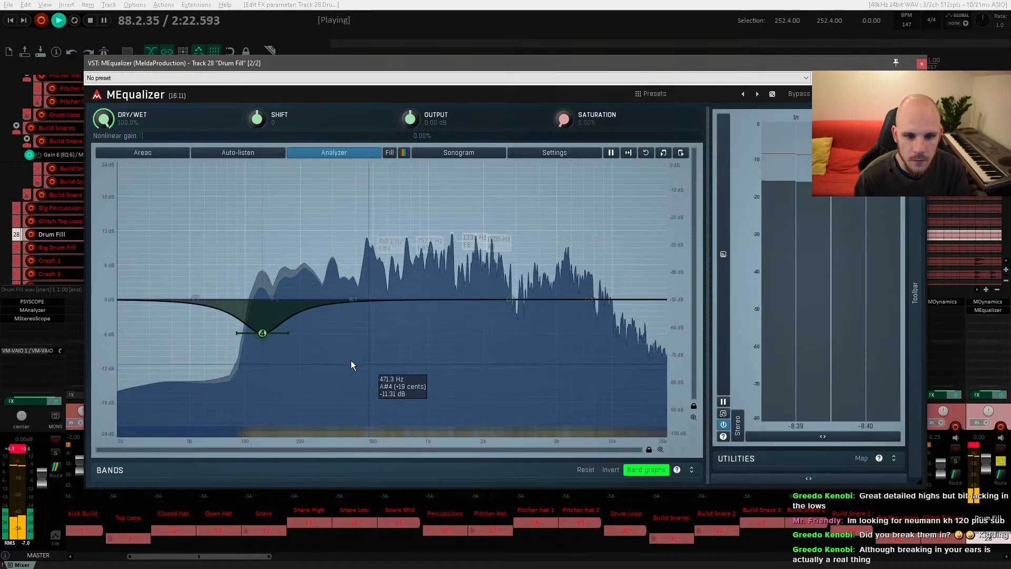
key("space")
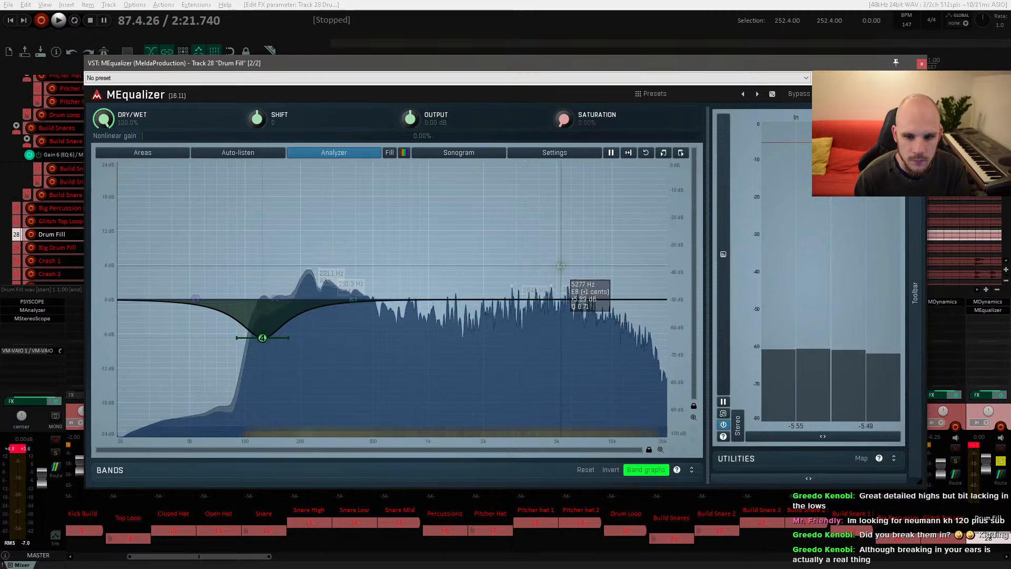
Step: Boost a high band by about 4.3 dB at 10.6 kHz and audition the result
left_click_drag(581, 287, 618, 271)
key("space")
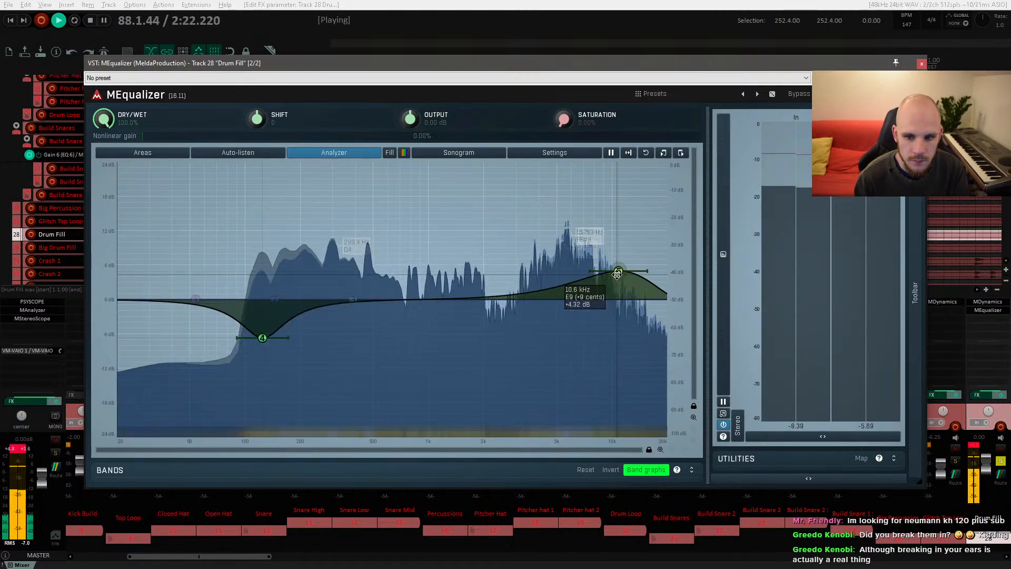
key("space")
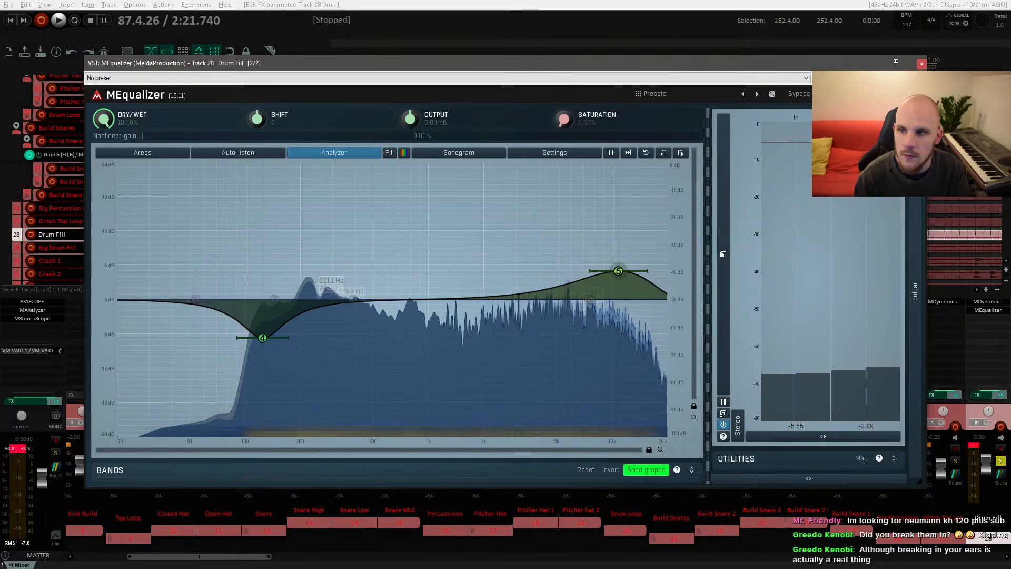
Step: Close MEqualizer and add the MSaturator (MeldaProduction) plugin to the Drum Fill track
left_click(922, 64)
left_click(978, 322)
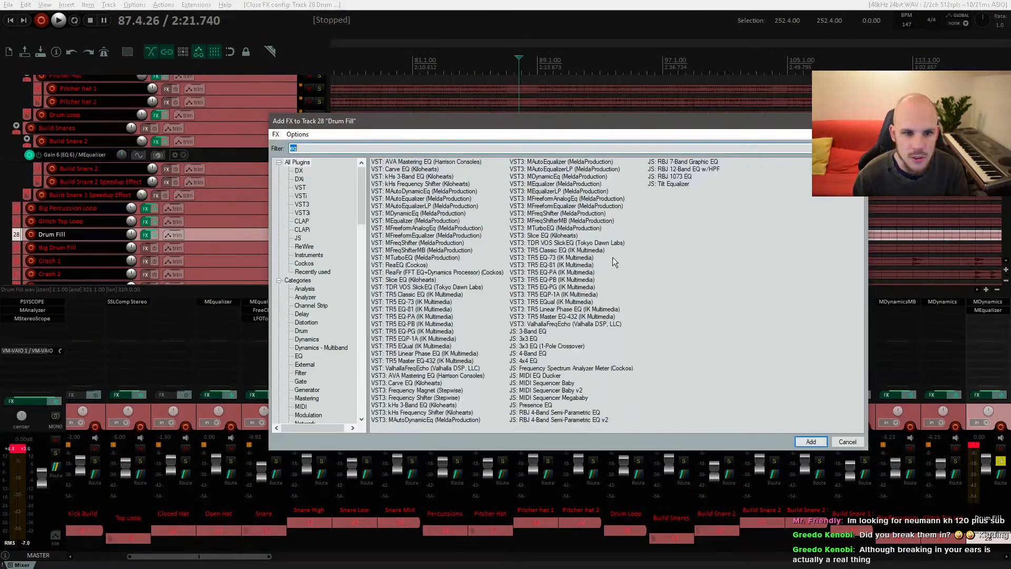
type("sat")
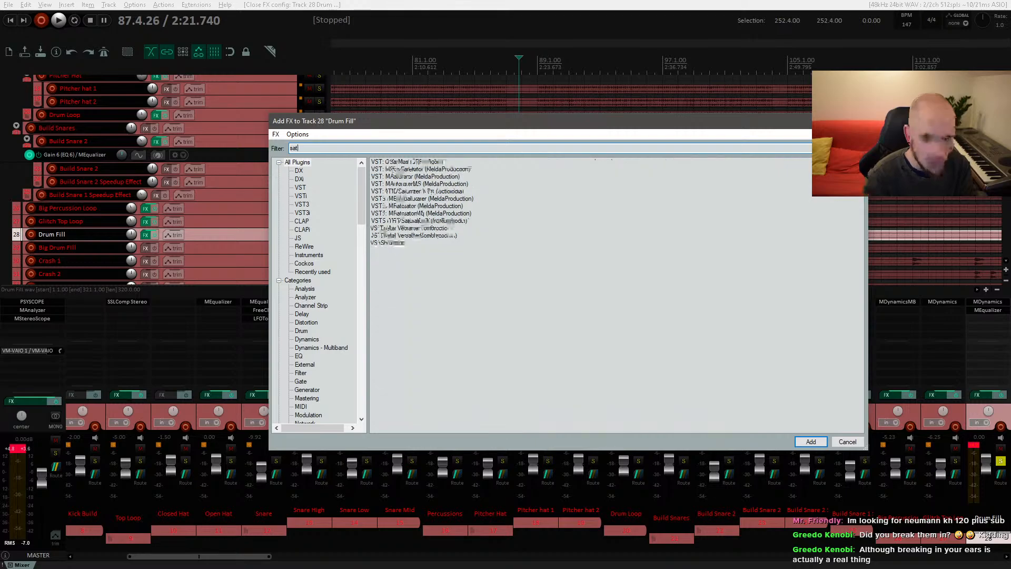
key("Return")
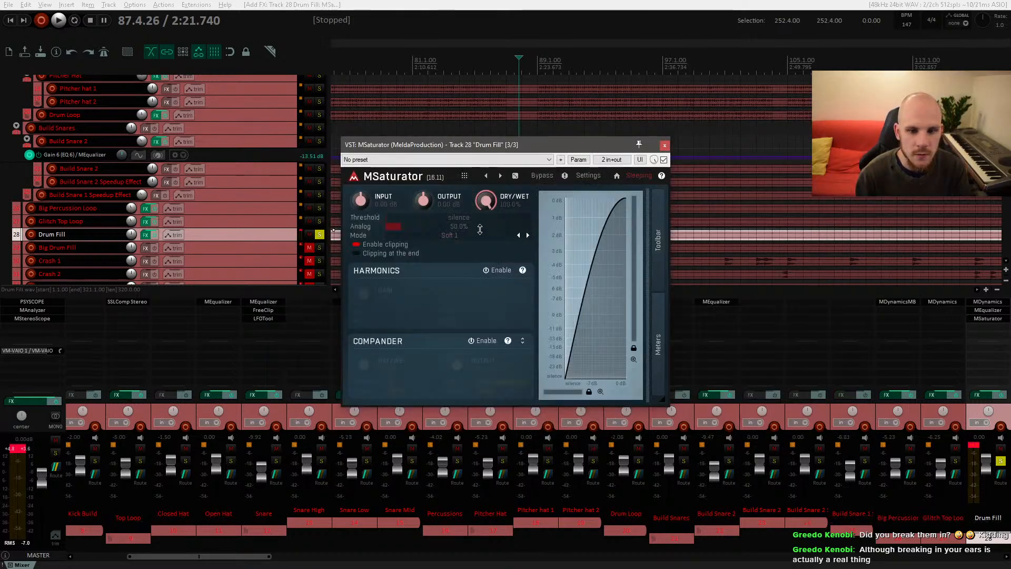
Step: Set the MSaturator mode to Clip 1 while auditioning the fill
key("space")
left_click(452, 235)
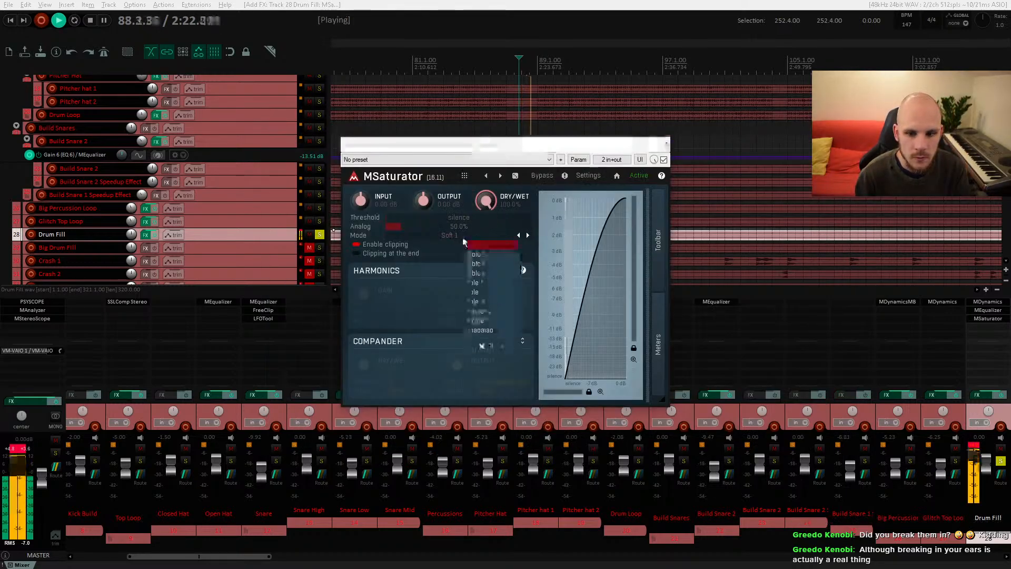
left_click(476, 283)
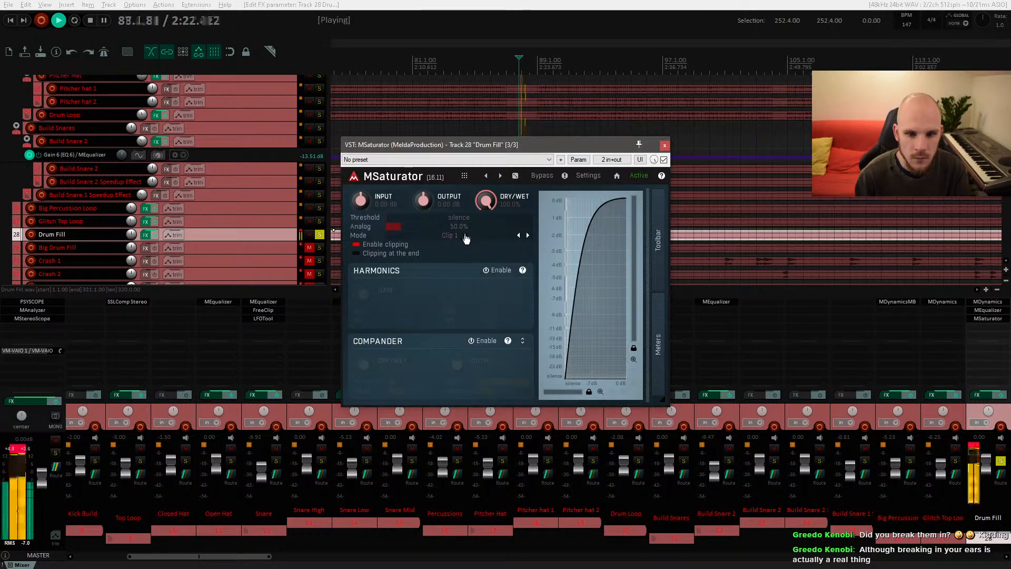
key("space")
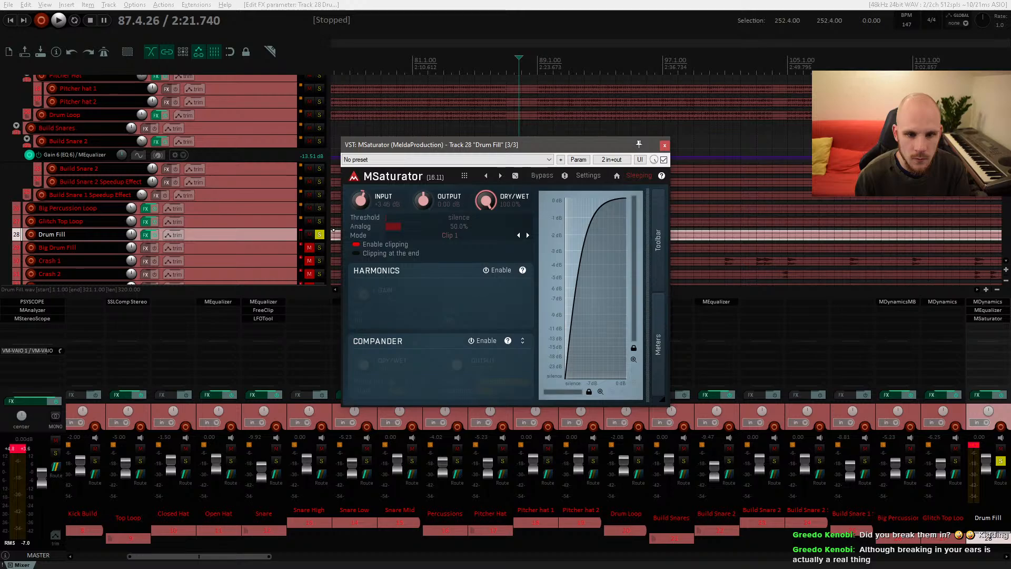
Step: Raise the MSaturator input drive slightly and enable Clipping at the end
left_click_drag(361, 200, 361, 199)
key("space")
left_click(357, 253)
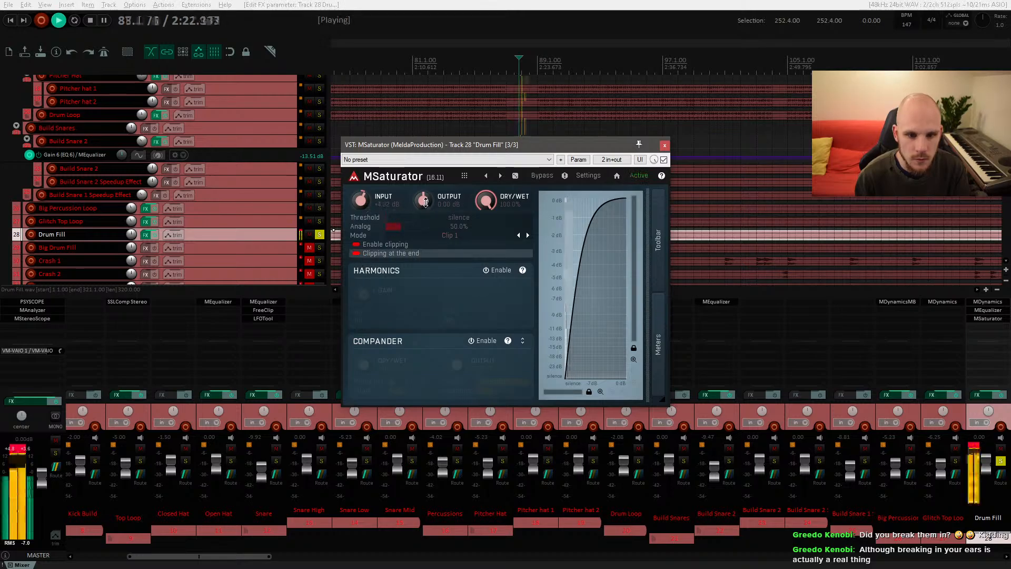
Step: Lower the MSaturator output slightly and open its toolbar and meters while auditioning
left_click_drag(425, 203, 425, 210)
key("space")
left_click(658, 244)
key("space")
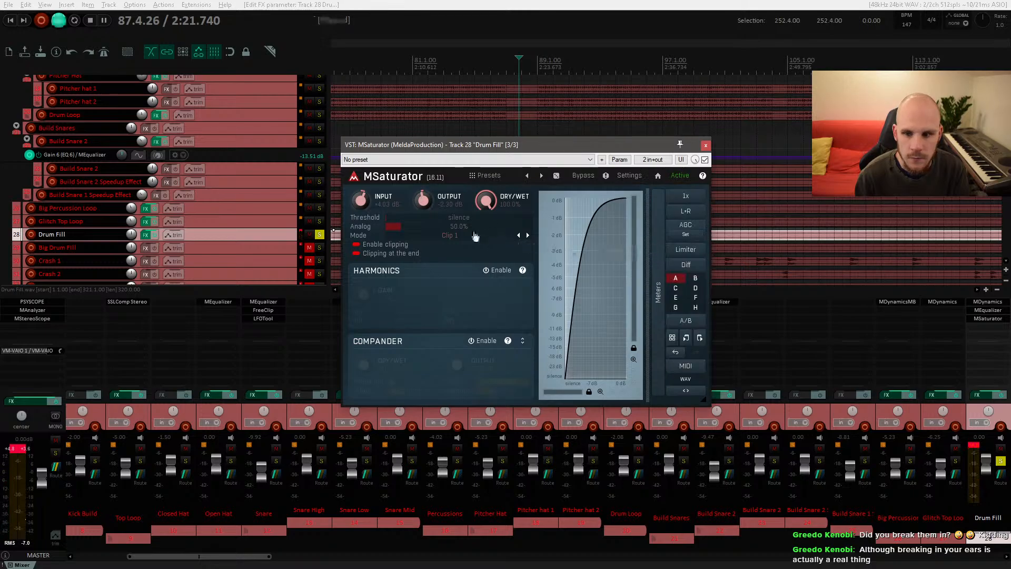
left_click(657, 290)
key("space")
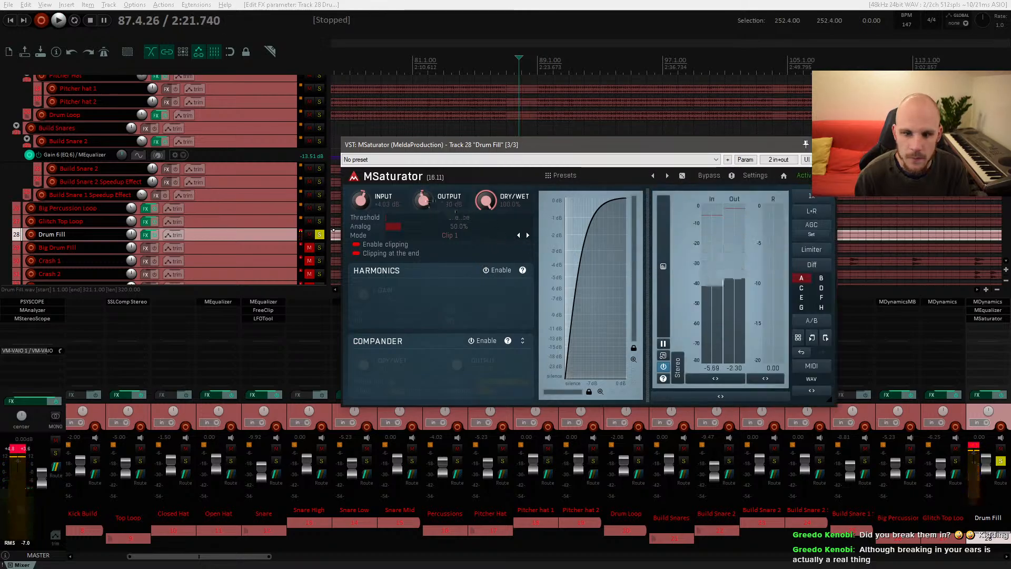
Step: Lower the MSaturator output further to about -7.3 dB while auditioning the Drum Fill track
left_click_drag(428, 204, 427, 217)
key("space")
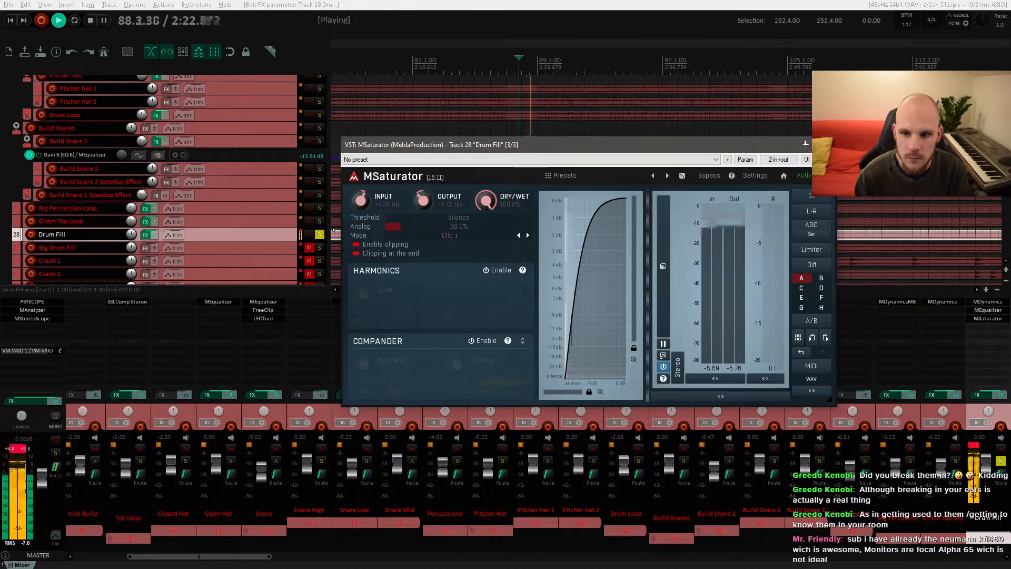
key("space")
key("space")
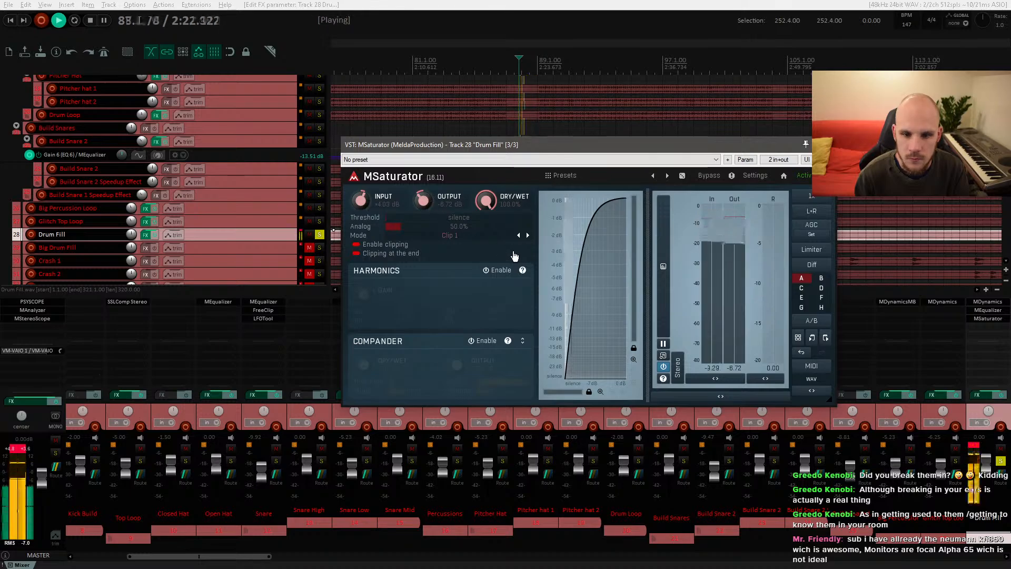
left_click_drag(440, 207, 441, 220)
key("space")
key("space")
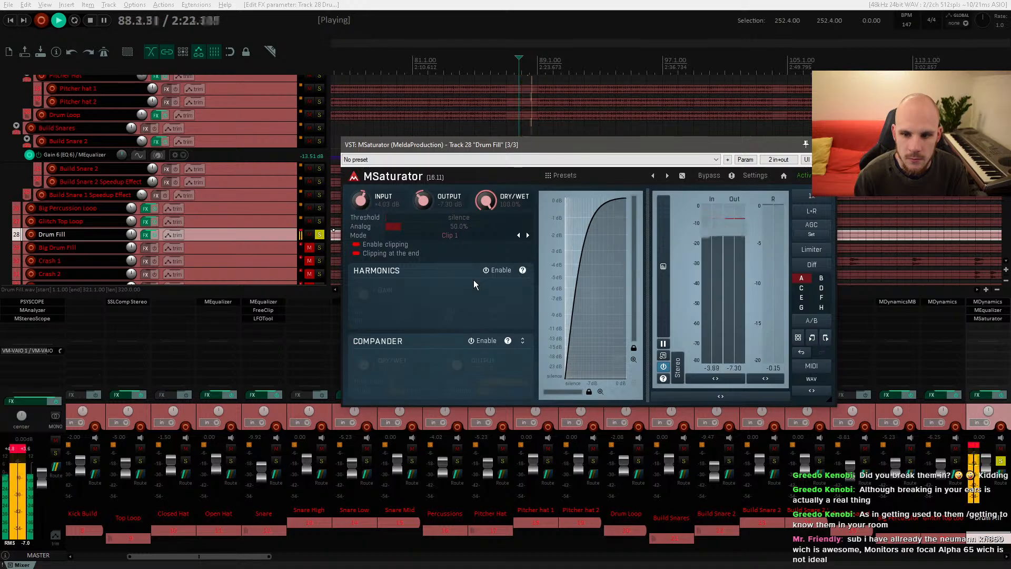
key("space")
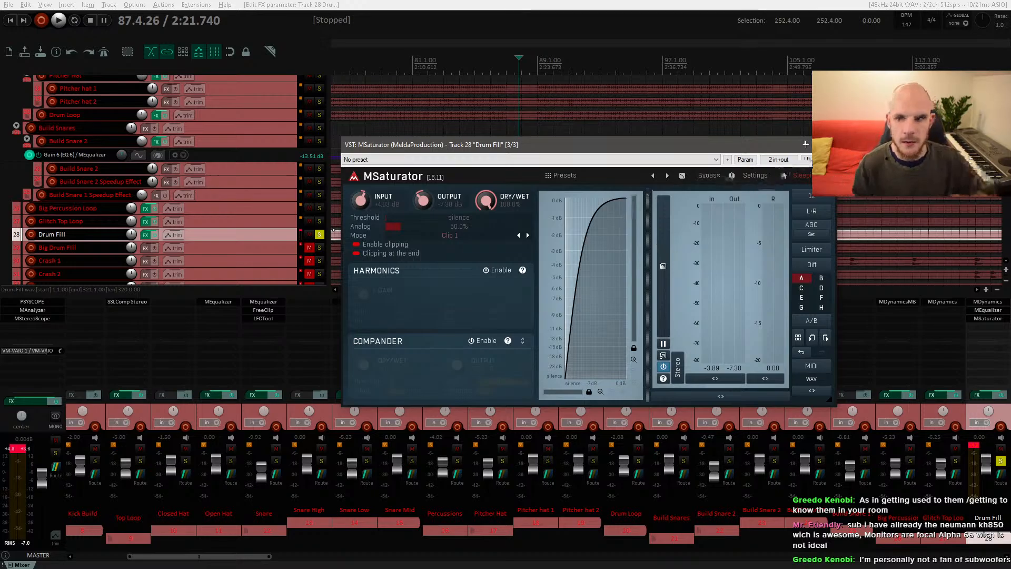
Step: Close the MSaturator window and turn off solo on the Drum Fill track
left_click(826, 144)
scroll(546, 209, "up", 5)
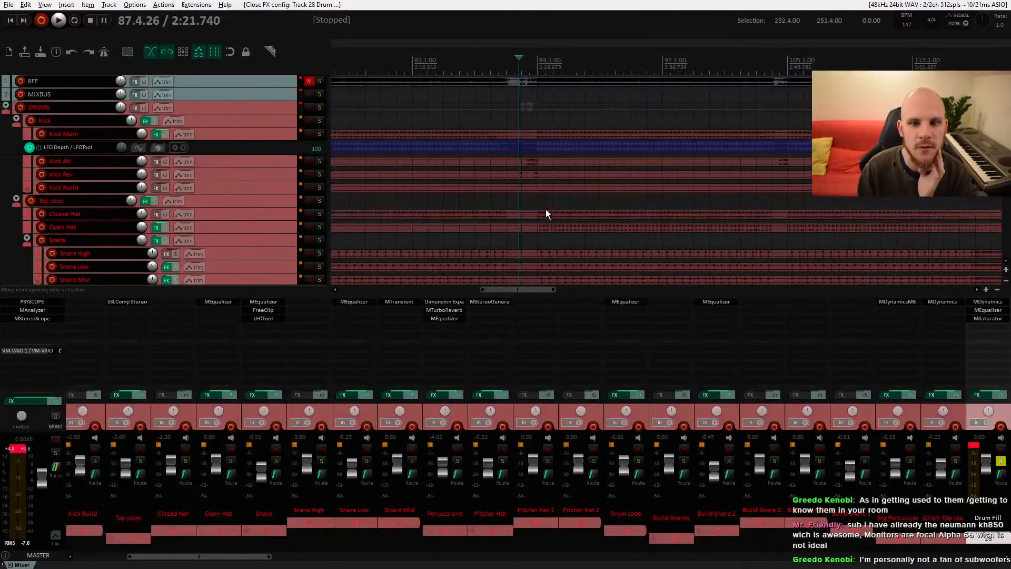
scroll(546, 214, "down", 4)
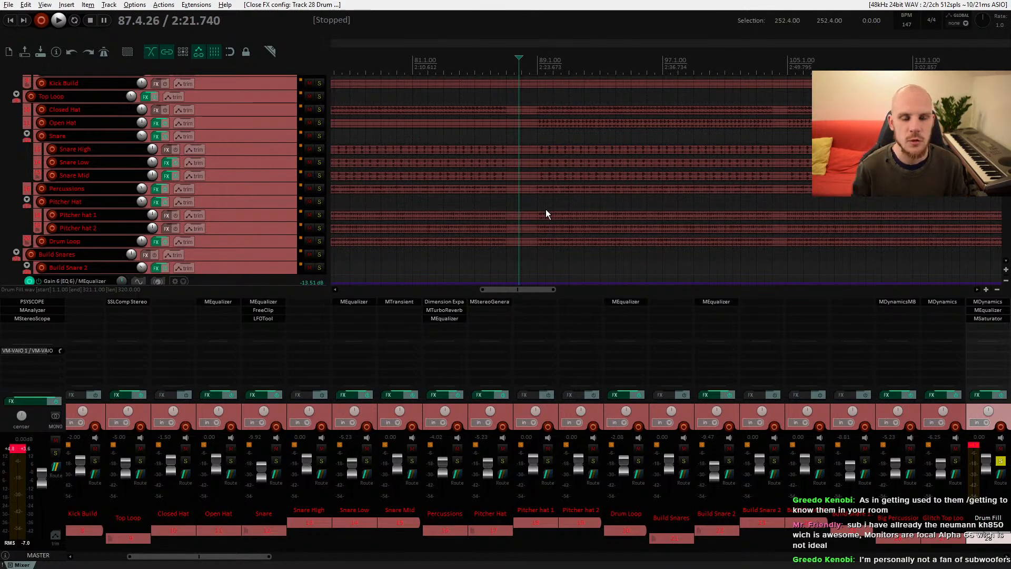
scroll(546, 214, "down", 5)
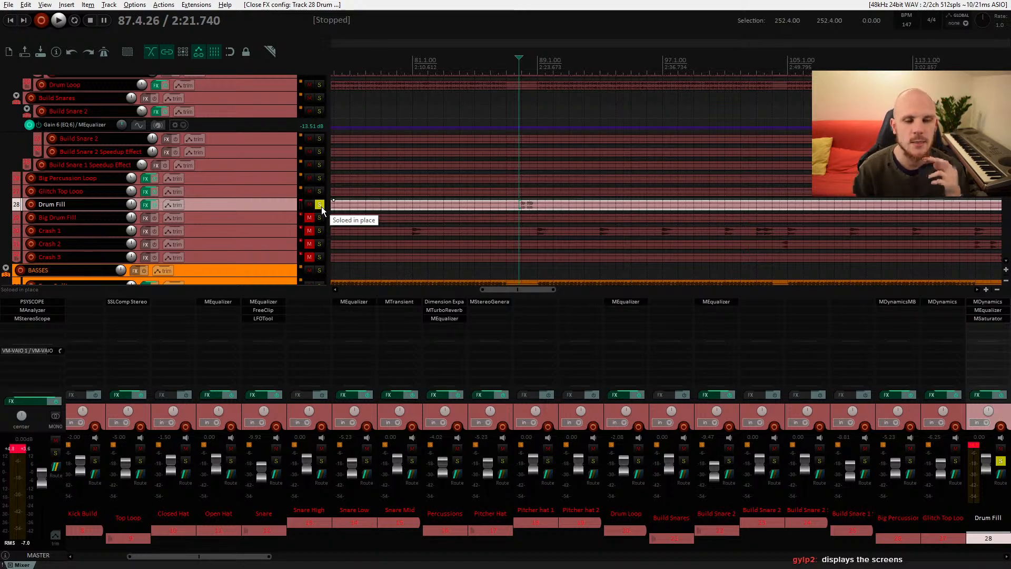
left_click(320, 206)
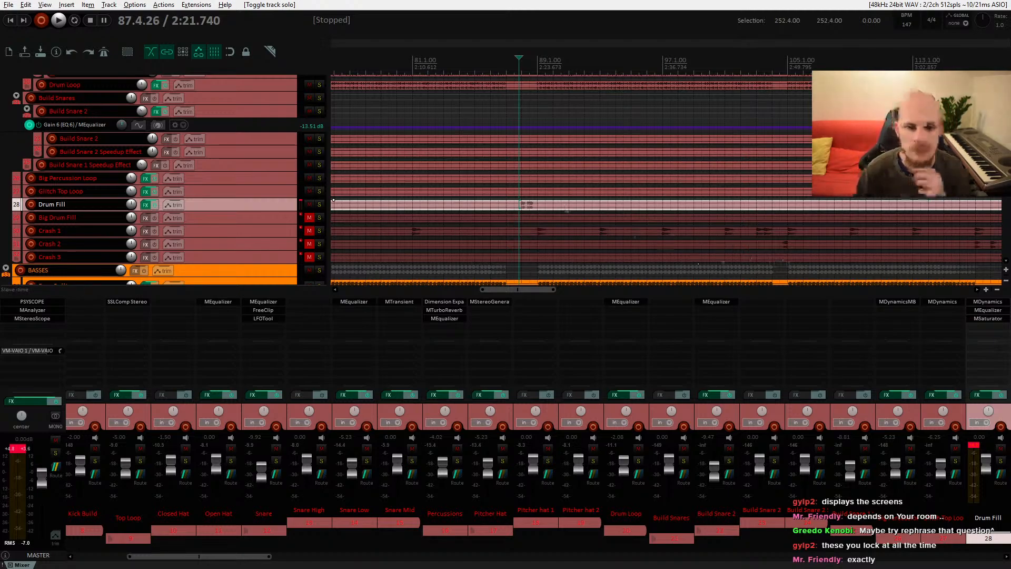
Step: Lower the Drum Fill track volume slightly while playing it back in the full mix
left_click(516, 206)
key("space")
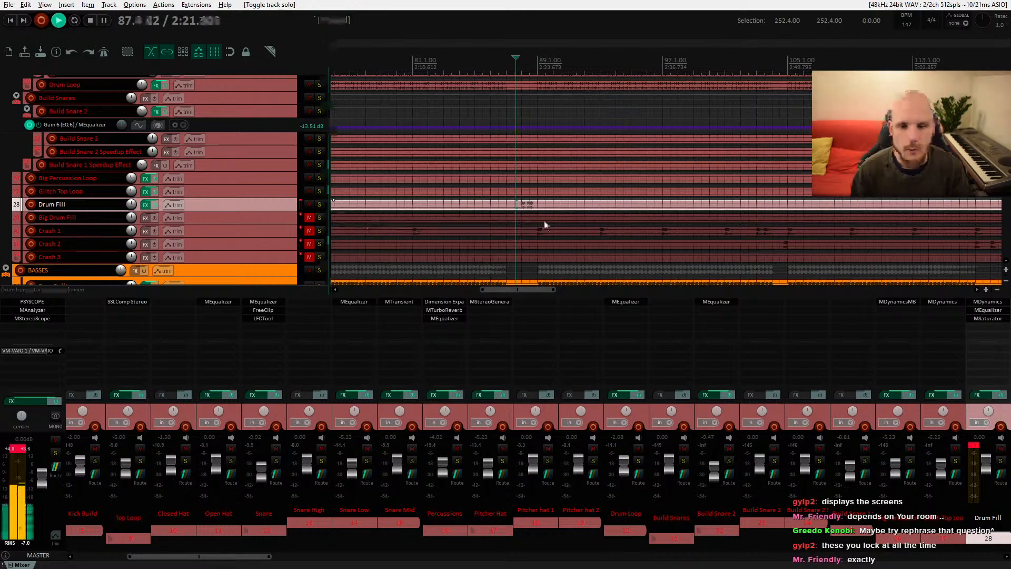
key("space")
left_click_drag(131, 204, 131, 217)
key("space")
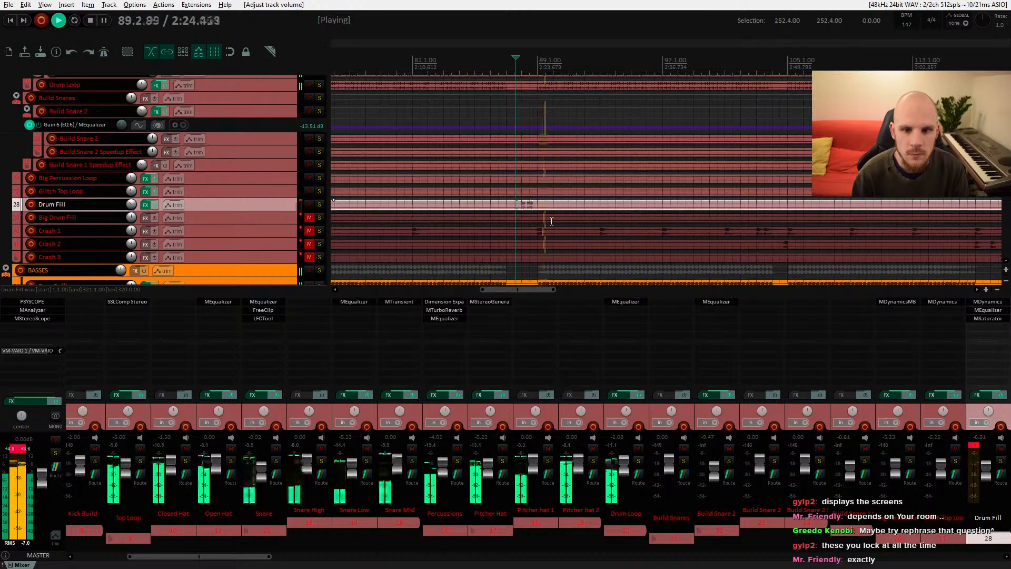
key("space")
key("space")
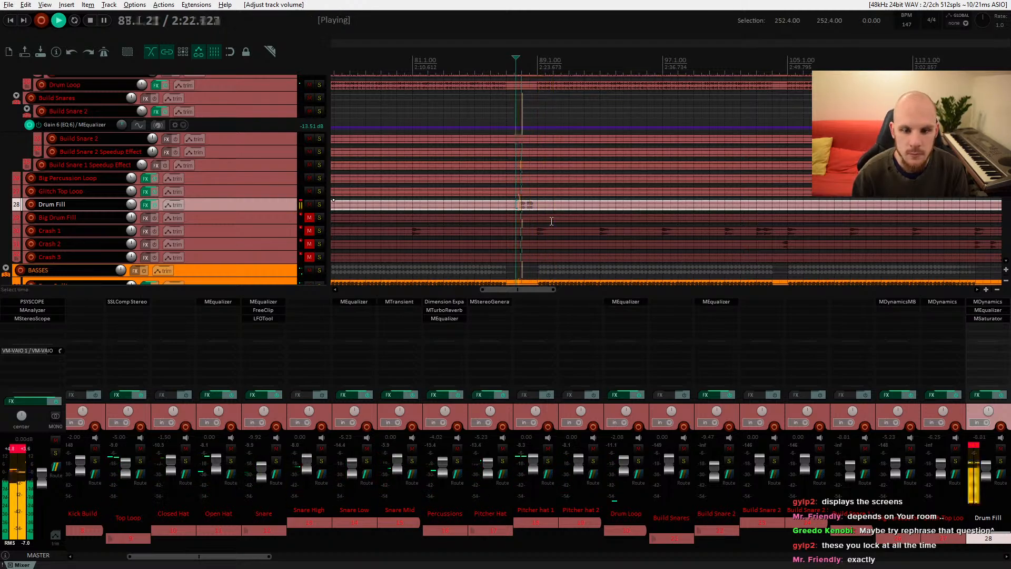
key("space")
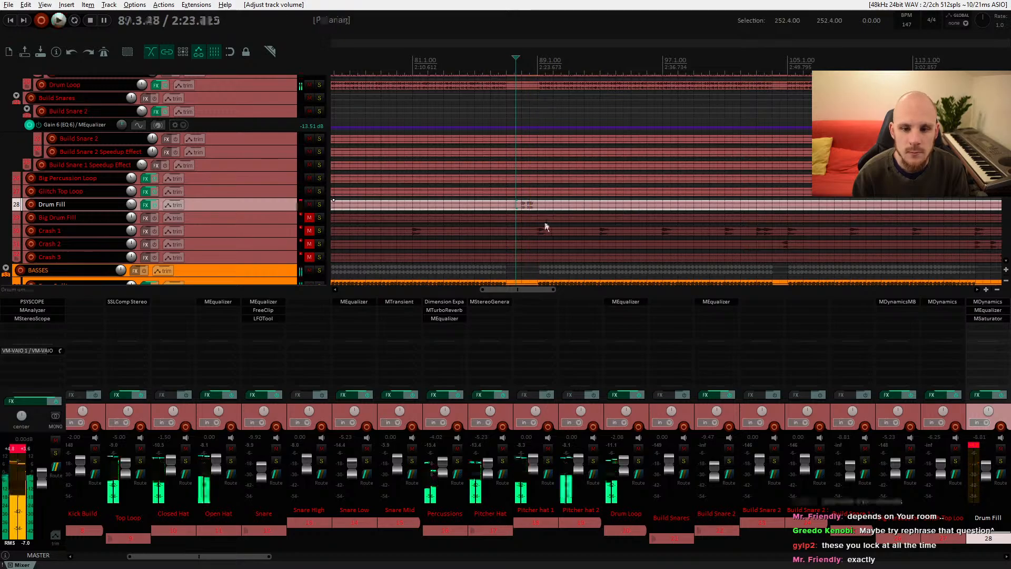
Step: Play back and listen to the drum fill section around bar 88 from several positions
scroll(531, 213, "up", 3)
scroll(531, 213, "up", 2)
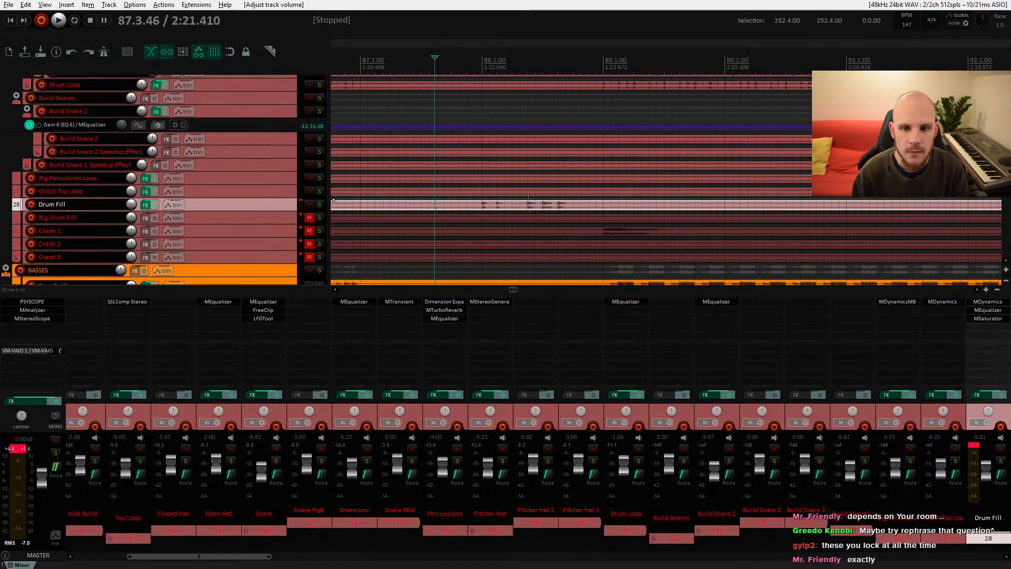
left_click(543, 205)
key("space")
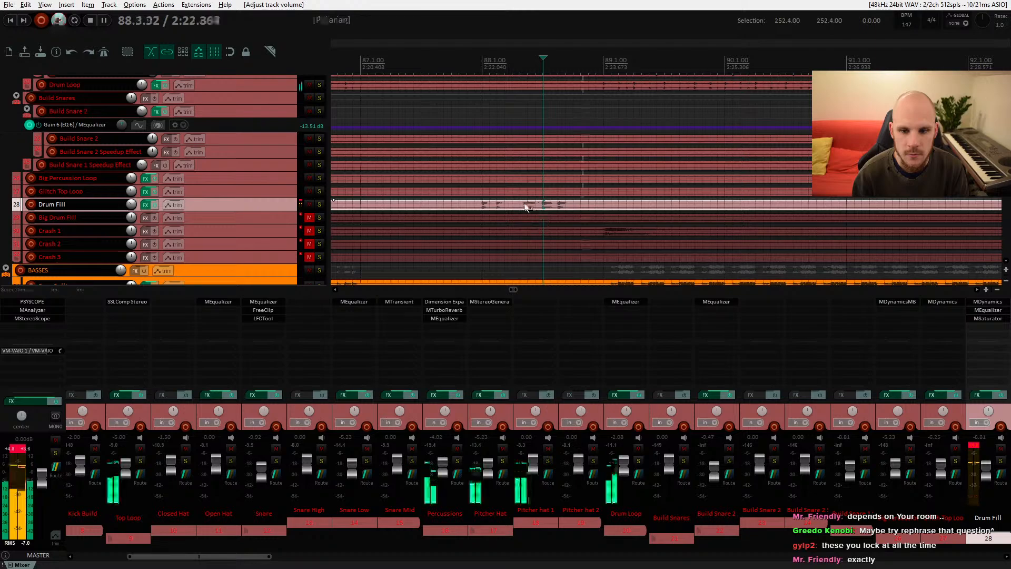
left_click(514, 205)
left_click(514, 201)
left_click(513, 207)
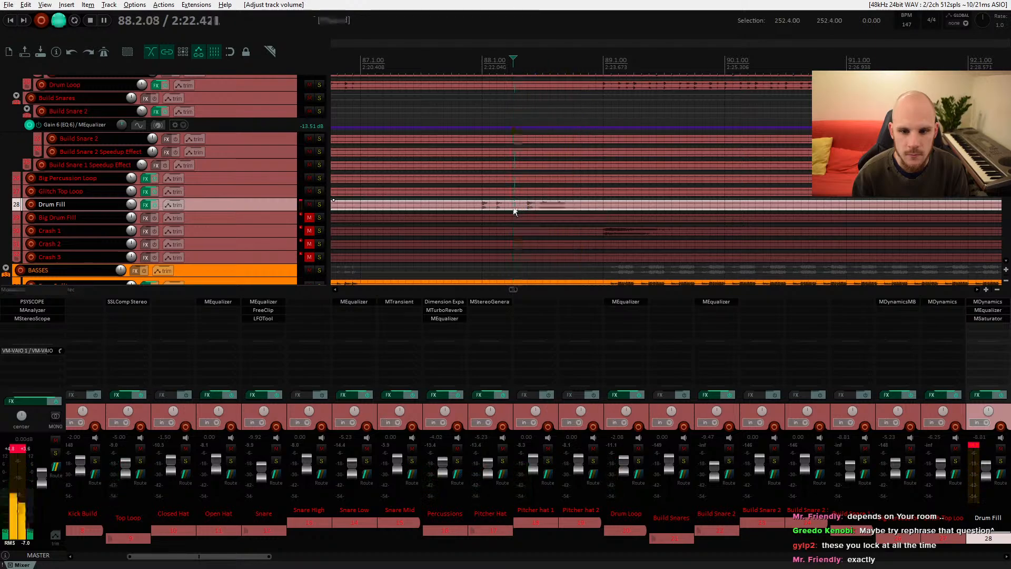
left_click(475, 205)
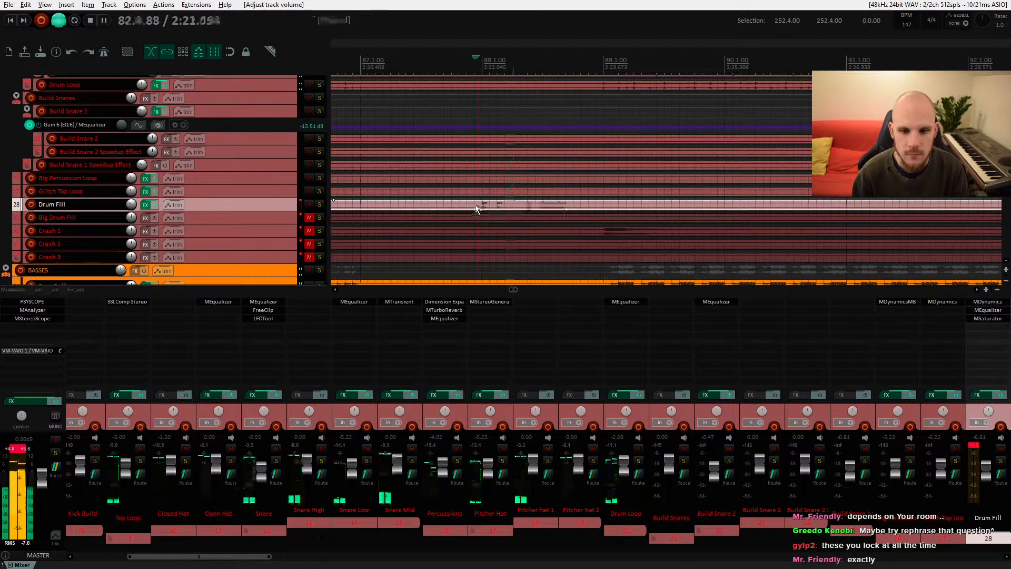
scroll(479, 207, "down", 3)
key("space")
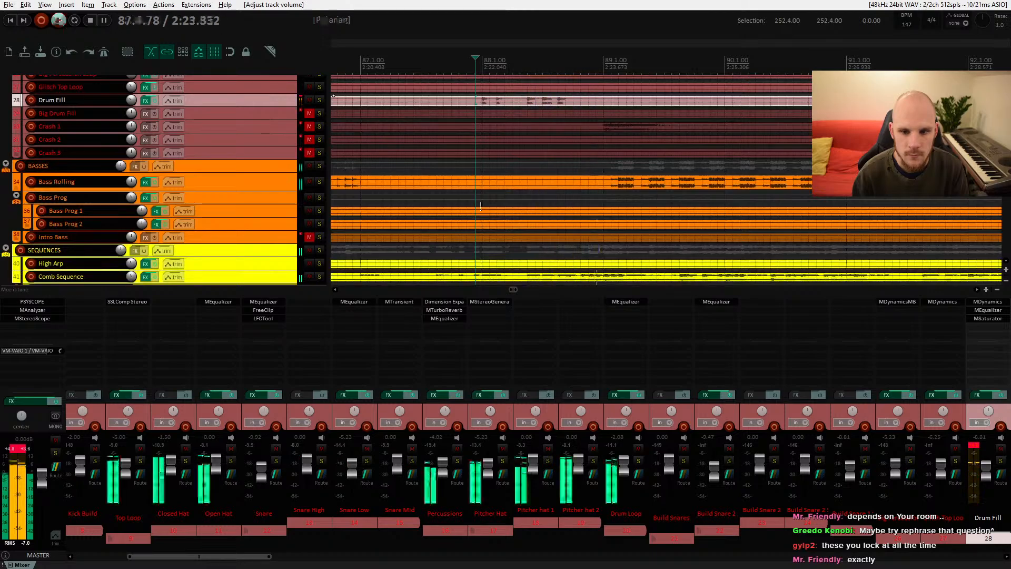
scroll(530, 198, "down", 3)
scroll(530, 199, "up", 4)
scroll(530, 198, "up", 4)
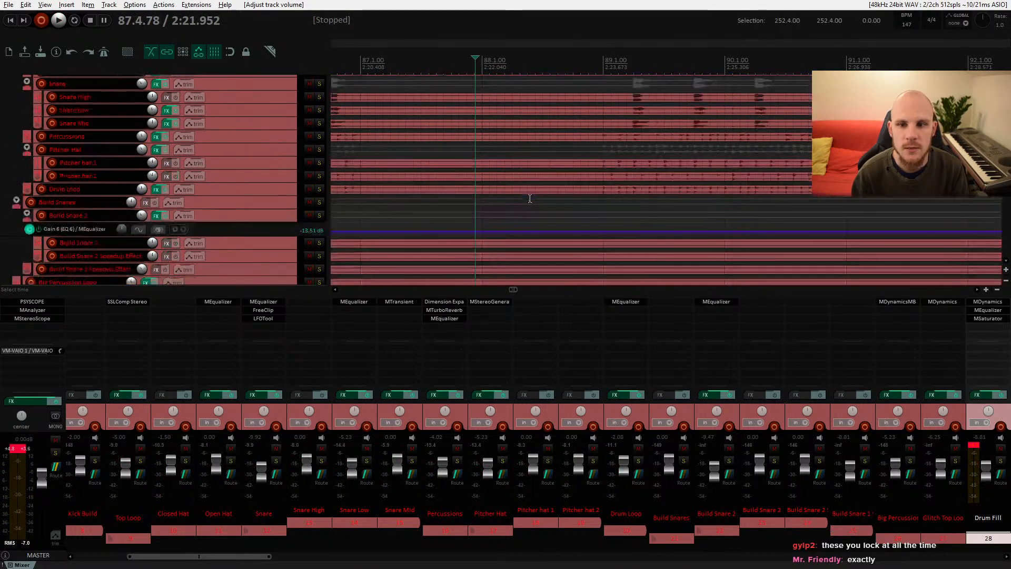
scroll(529, 199, "down", 4)
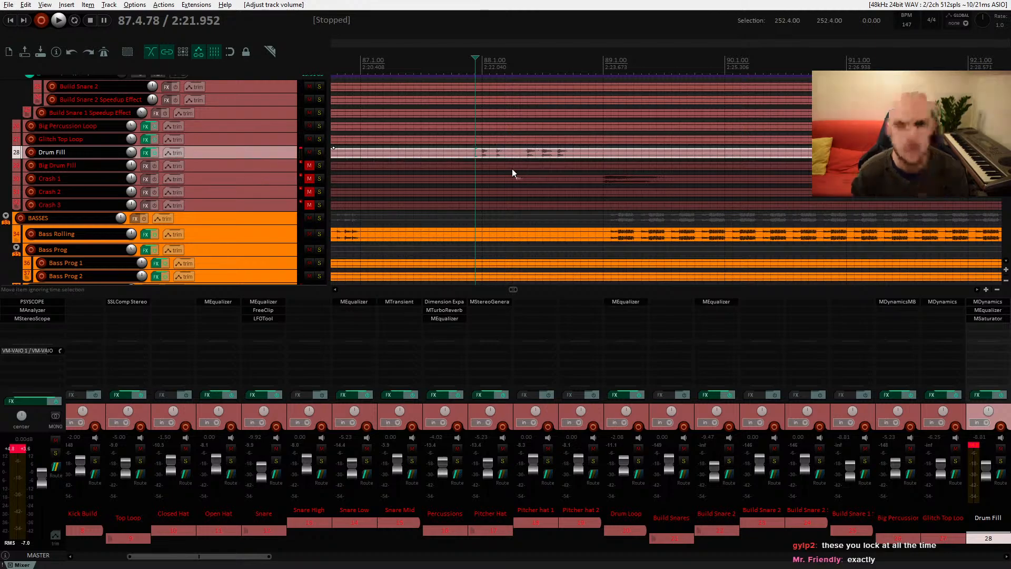
scroll(500, 166, "down", 2)
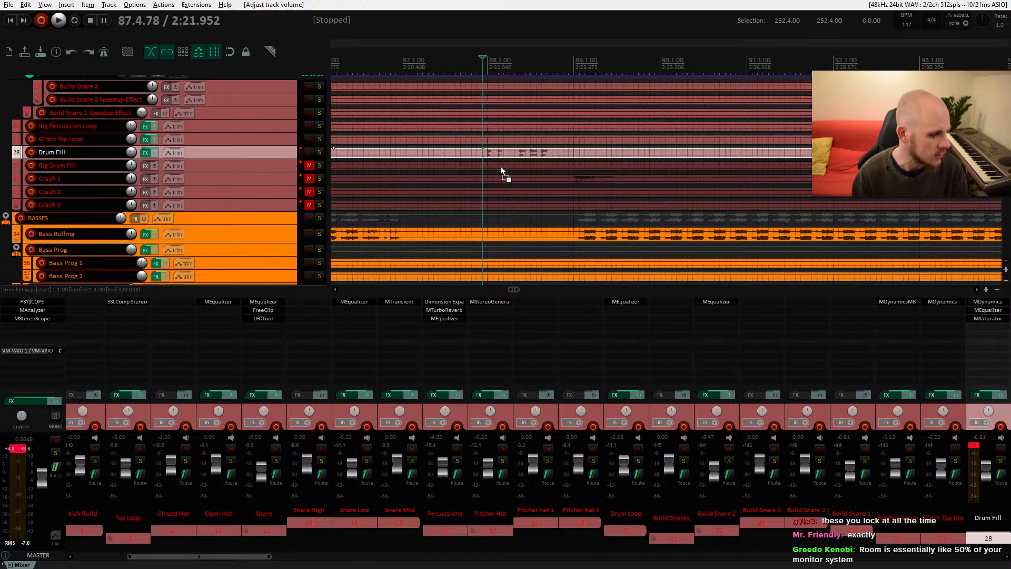
scroll(501, 166, "down", 8)
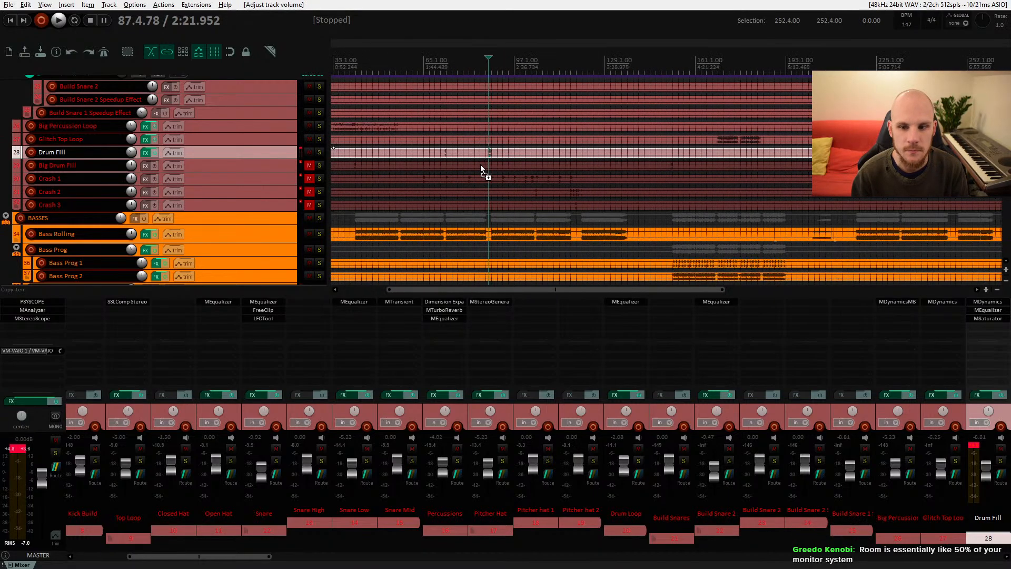
Step: Select the Big Drum Fill track and unmute it
left_click(544, 166)
scroll(543, 166, "up", 7)
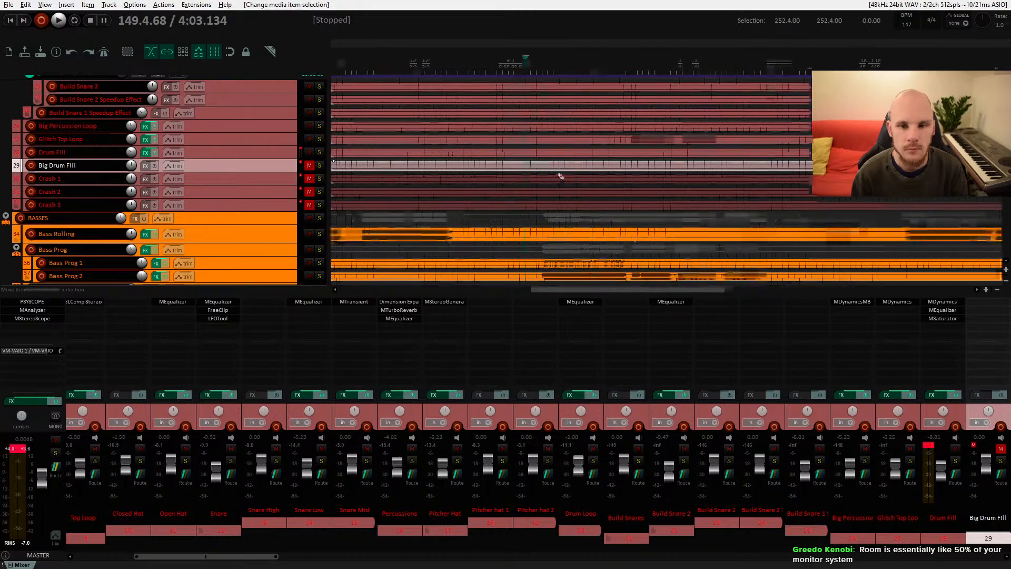
left_click(448, 167)
scroll(509, 187, "down", 3)
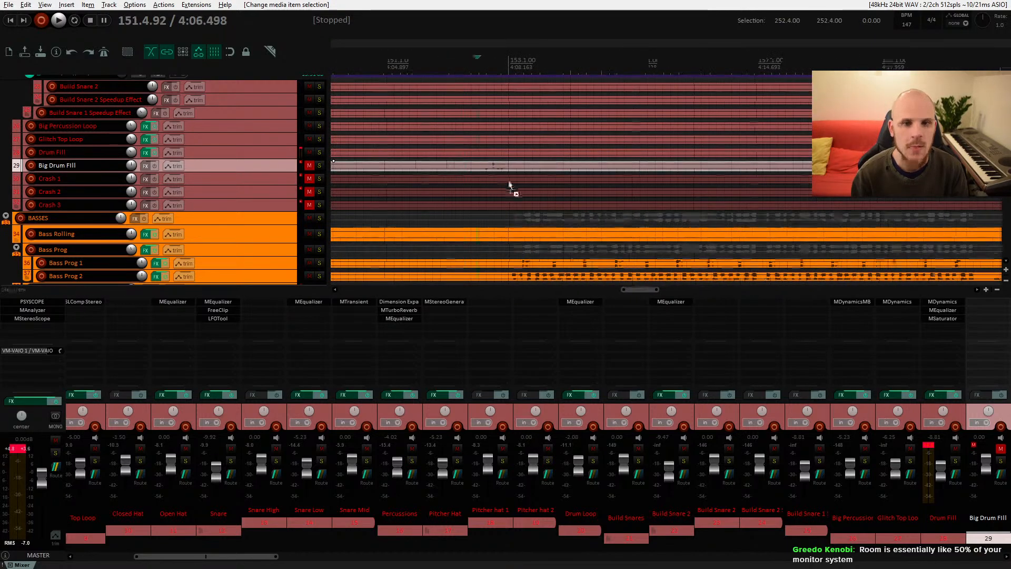
left_click(309, 165)
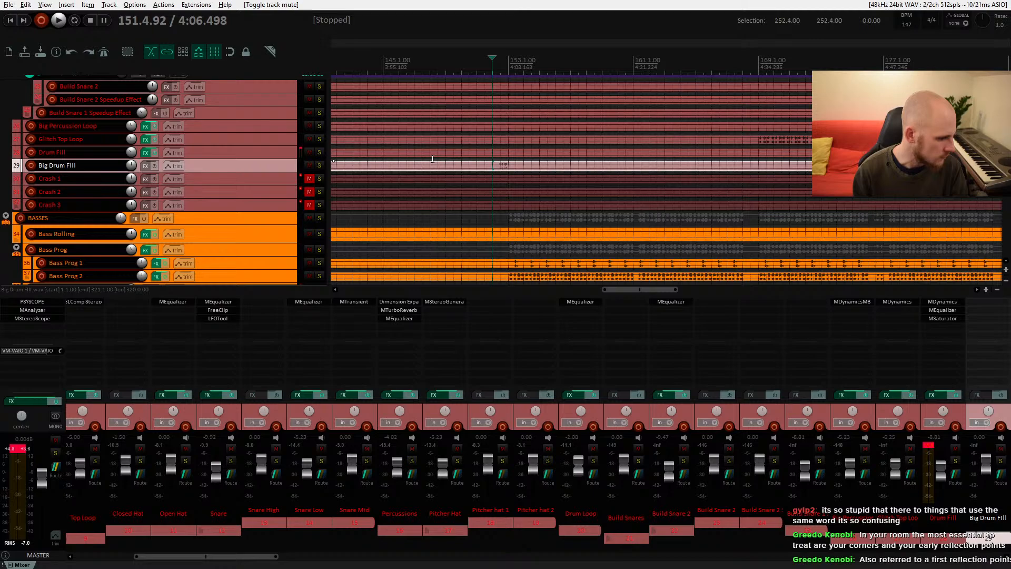
Step: Lower the Big Drum Fill track volume slightly while auditioning it in the mix
key("space")
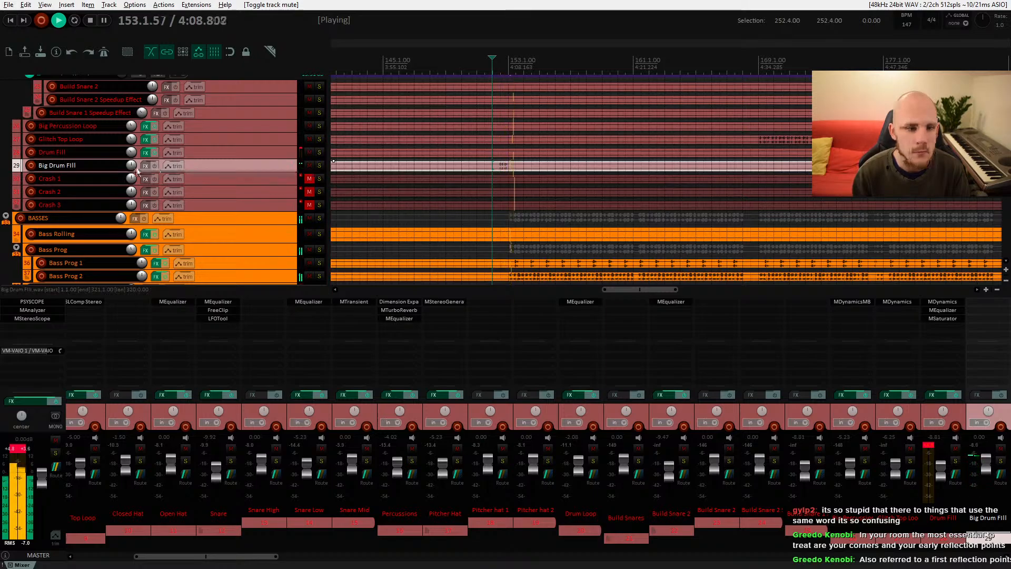
left_click_drag(131, 166, 131, 173)
key("space")
key("space")
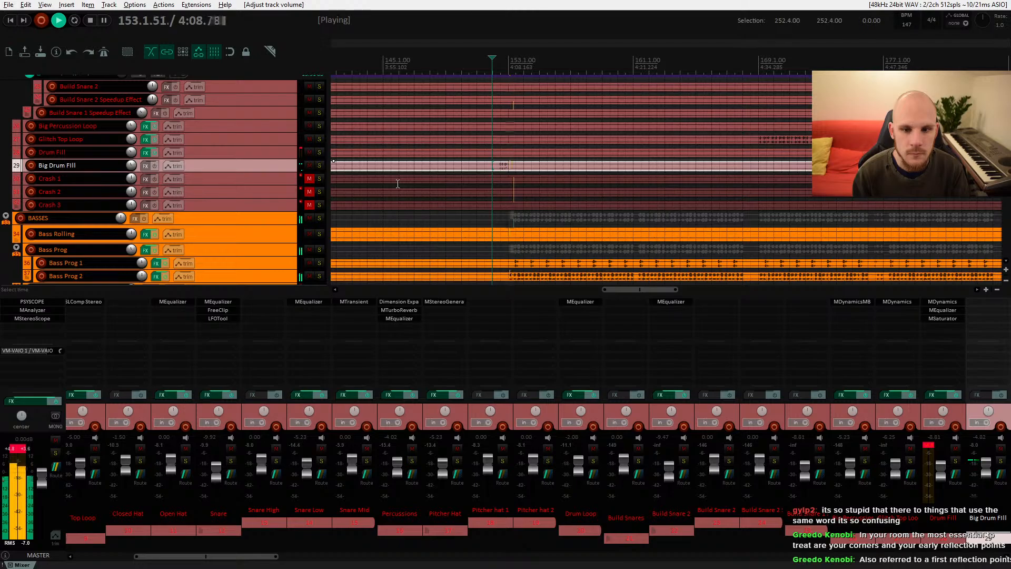
scroll(474, 198, "down", 5)
scroll(502, 199, "up", 3)
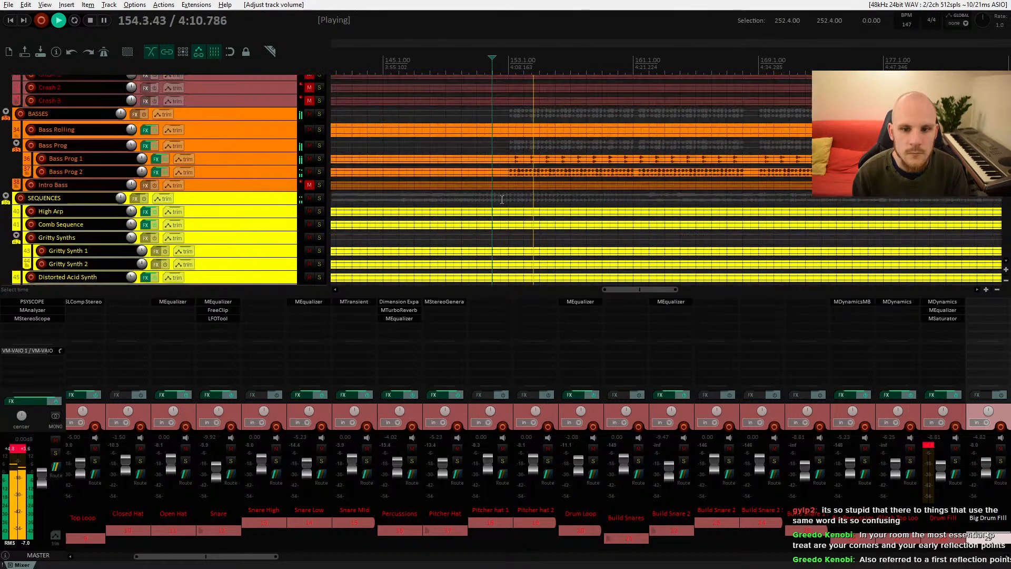
scroll(502, 199, "up", 3)
key("space")
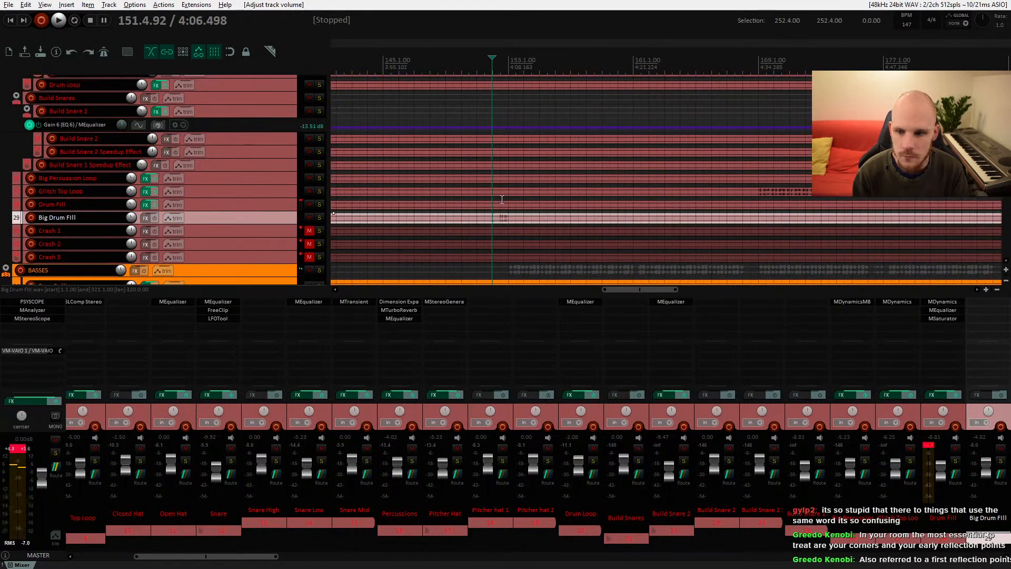
Step: Select the Crash 1 track, unmute it and start playback
scroll(602, 226, "down", 10)
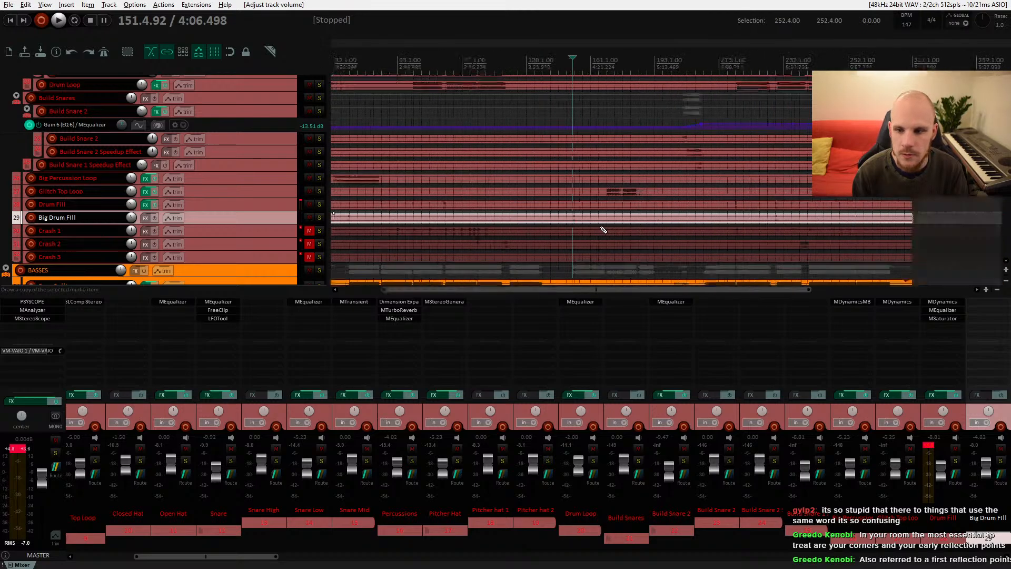
scroll(601, 228, "down", 1)
left_click(430, 235)
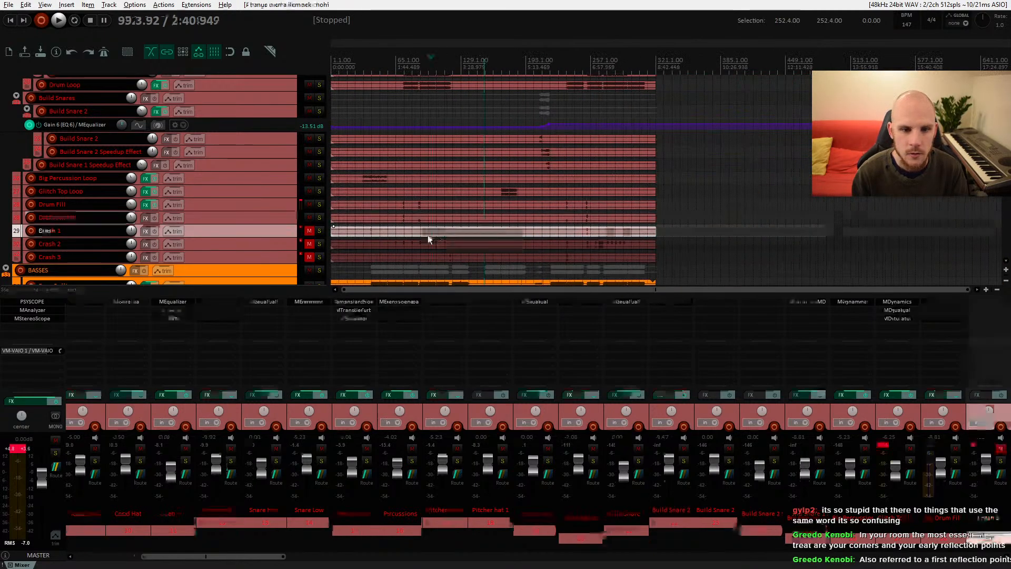
scroll(437, 238, "up", 3)
scroll(424, 237, "up", 3)
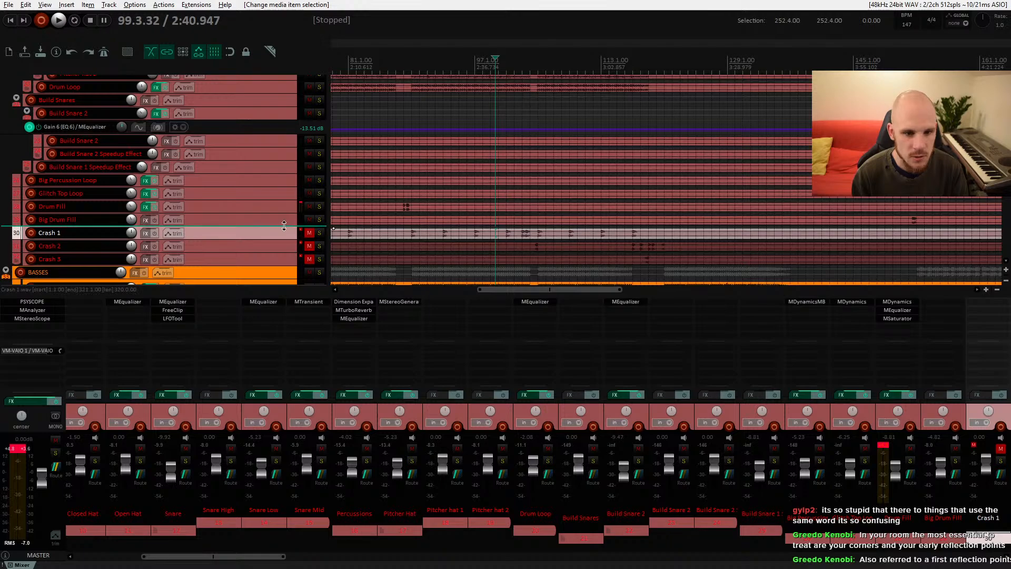
left_click(308, 232)
key("space")
scroll(499, 221, "down", 2)
key("space")
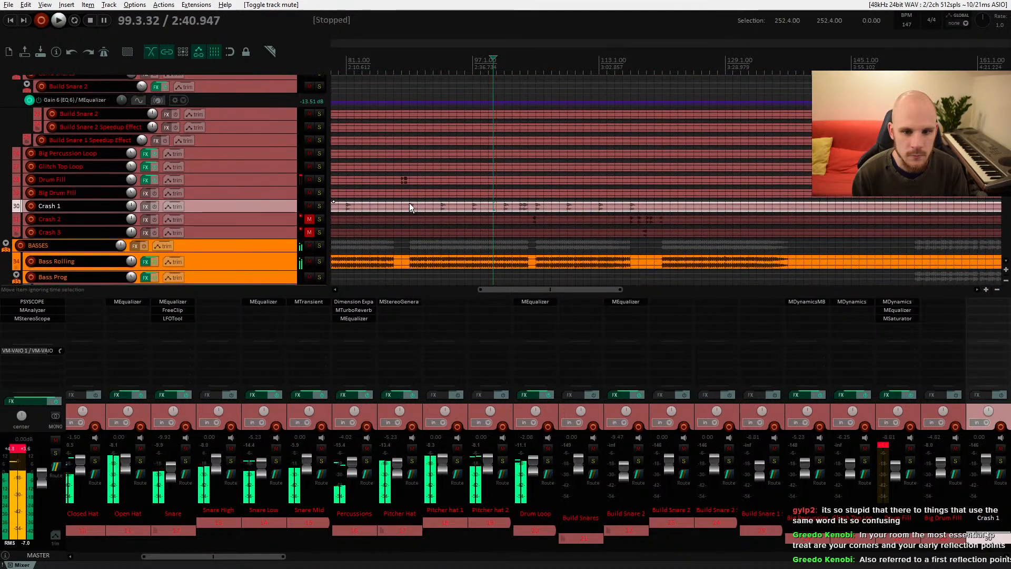
Step: Lower the Crash 1 track volume to about -9.9 dB while auditioning it
left_click(410, 204)
key("space")
key("space")
key("space")
left_click_drag(134, 205, 134, 206)
key("space")
key("space")
key("space")
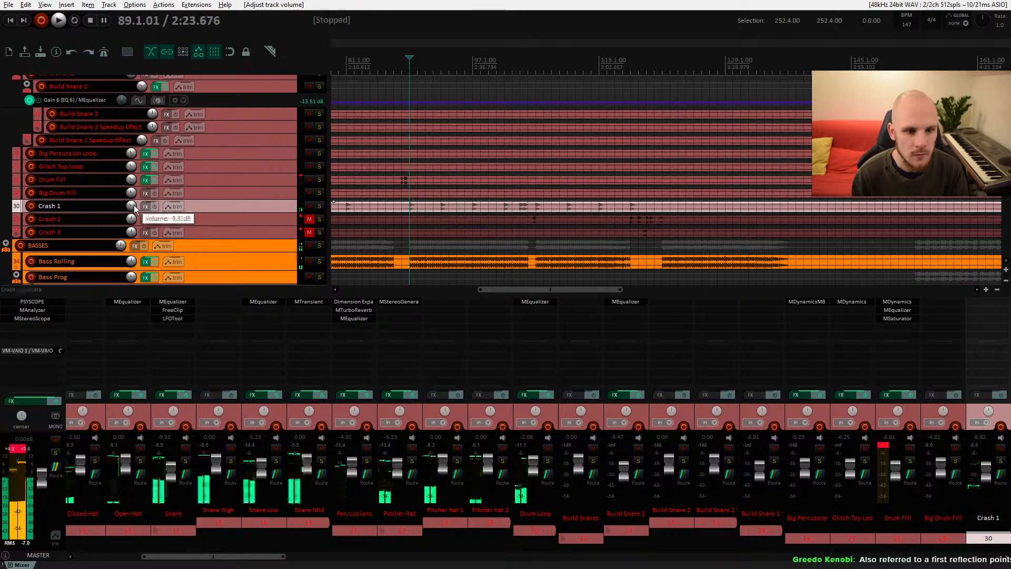
key("space")
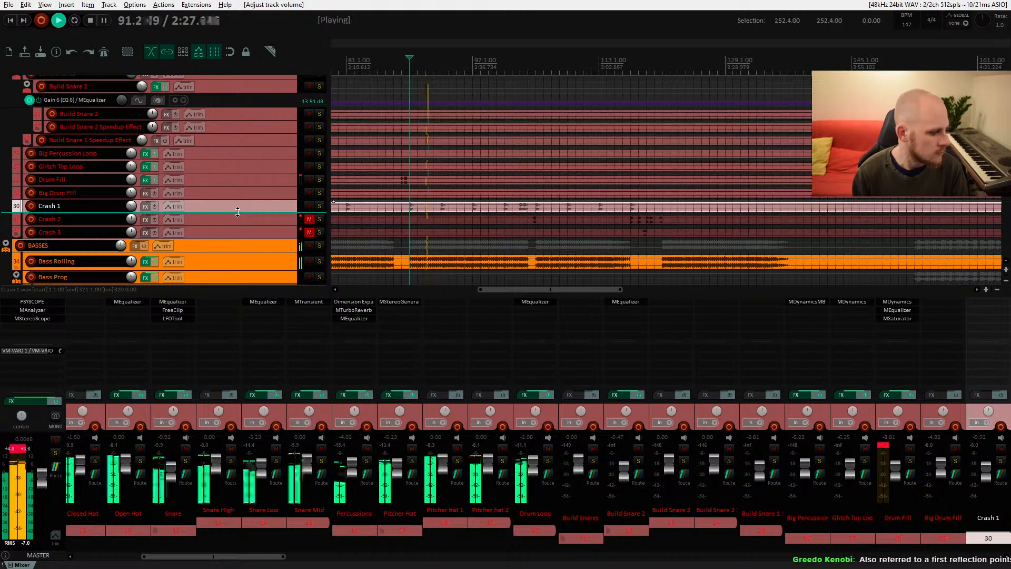
key("space")
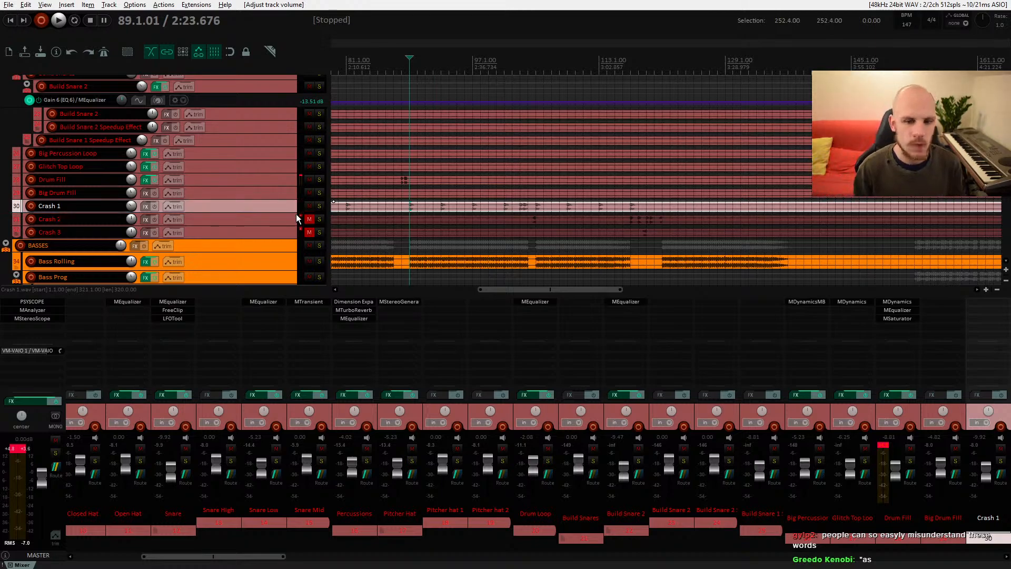
Step: Select the Crash 2 track, unmute it, lower its volume and start playback
left_click(528, 222)
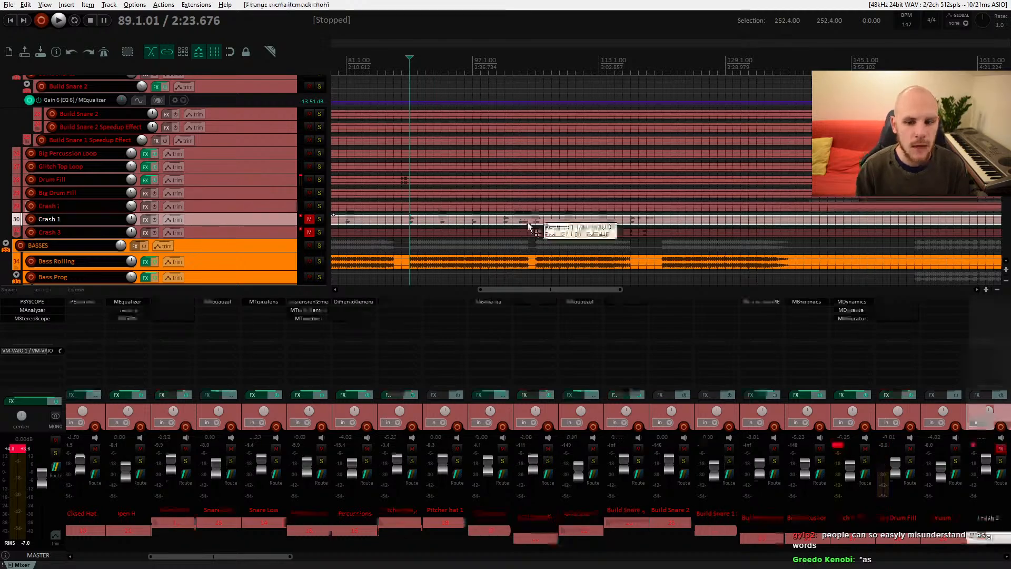
scroll(528, 226, "up", 6)
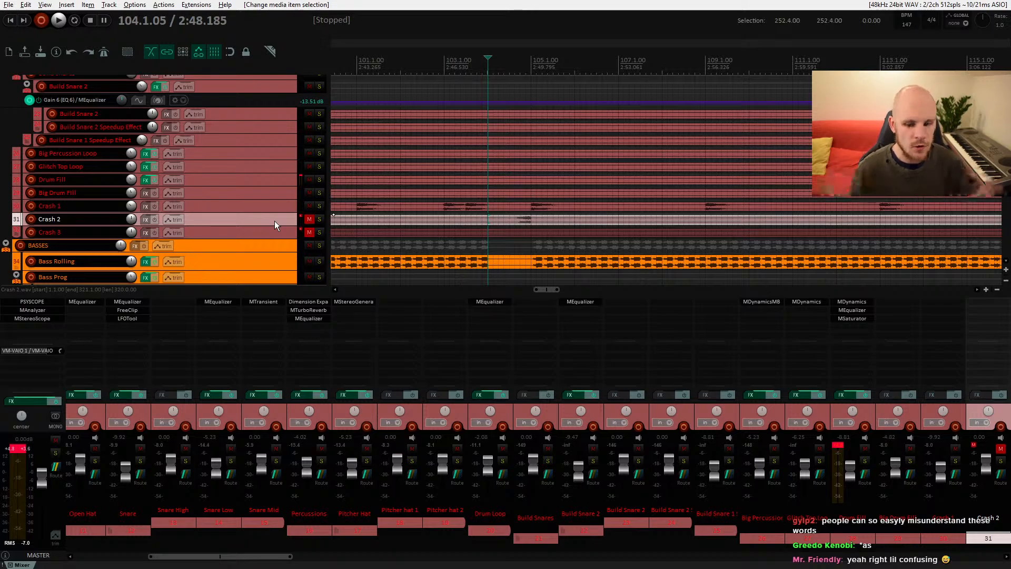
left_click(309, 220)
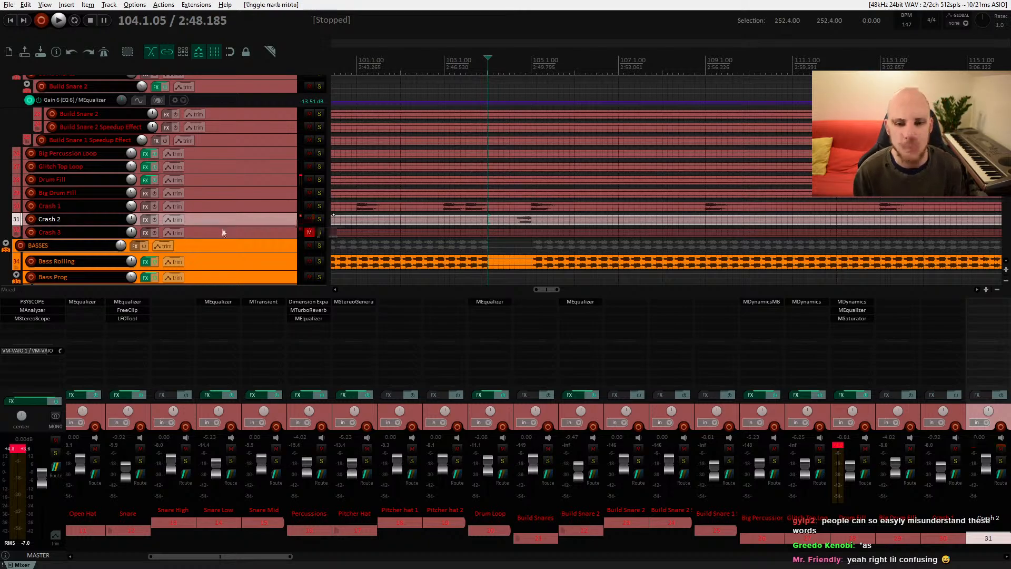
left_click_drag(131, 219, 131, 242)
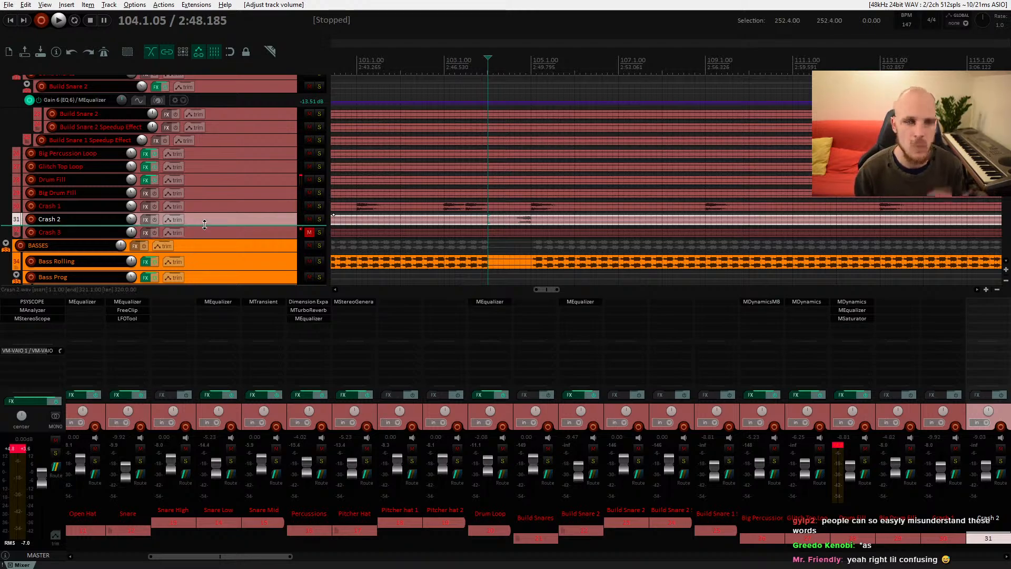
key("space")
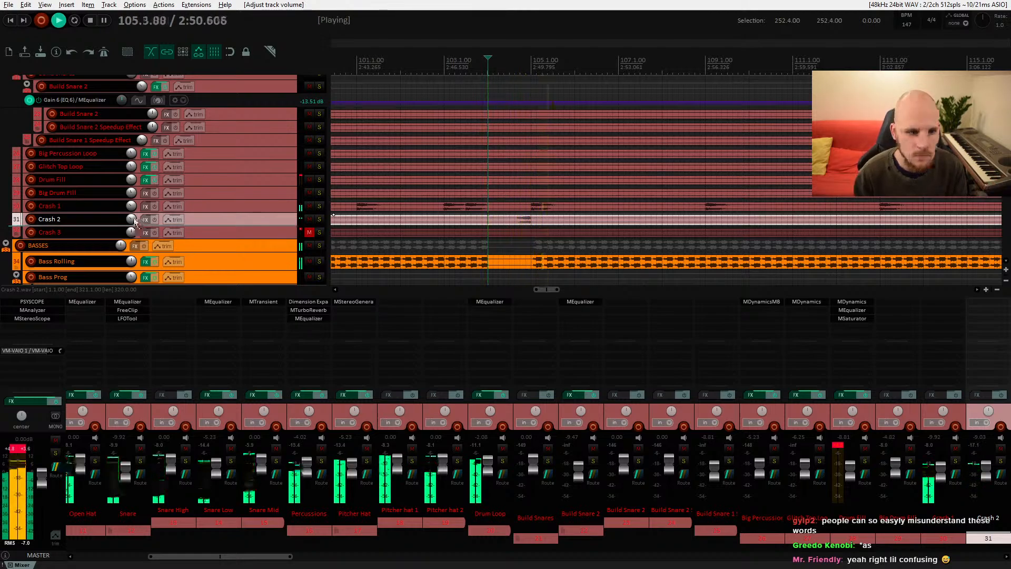
Step: Lower the Crash 2 track volume to about -11 dB while auditioning it in the mix
left_click_drag(131, 219, 131, 223)
key("space")
key("space")
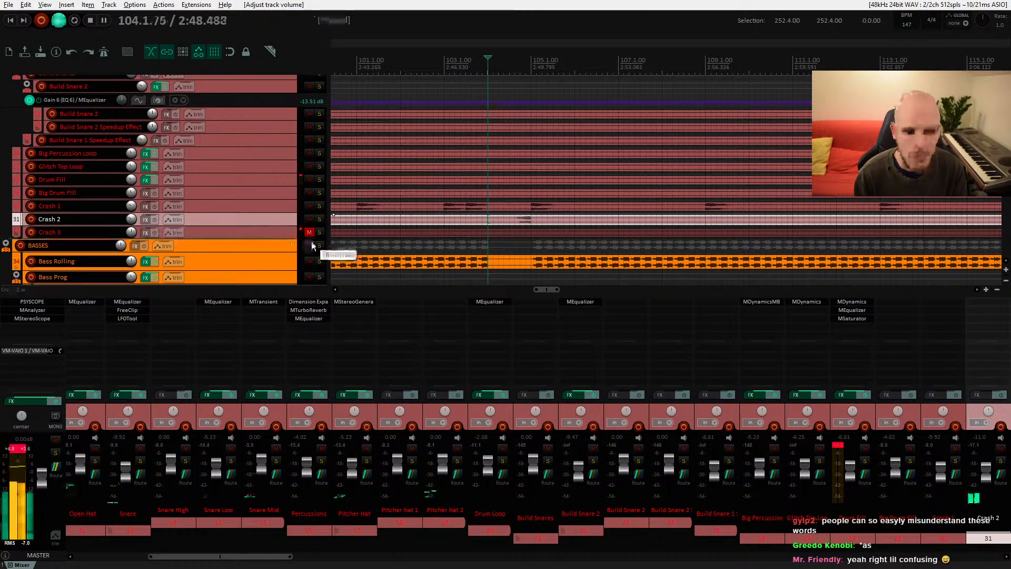
scroll(445, 232, "down", 3)
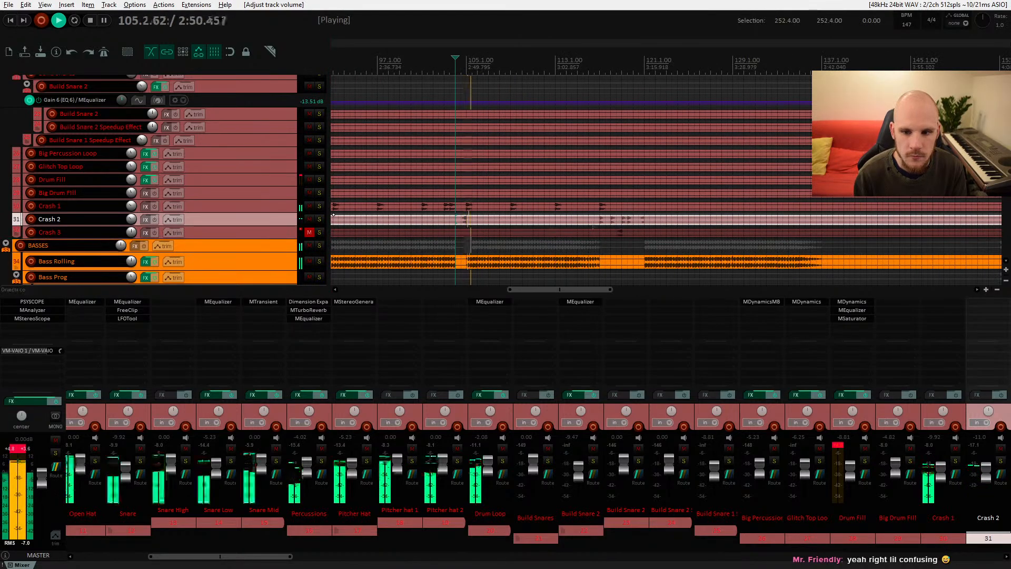
scroll(667, 252, "up", 2)
scroll(667, 252, "up", 4)
Step: Unmute the Crash 3 track and nudge its volume slightly down while auditioning it
left_click_drag(474, 235, 435, 220)
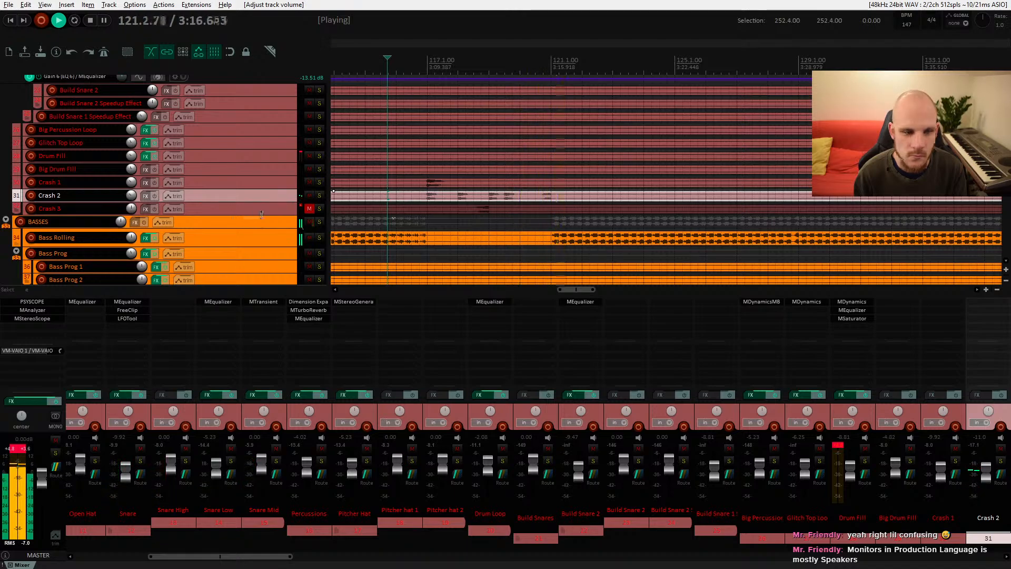
key("space")
left_click(309, 209)
key("space")
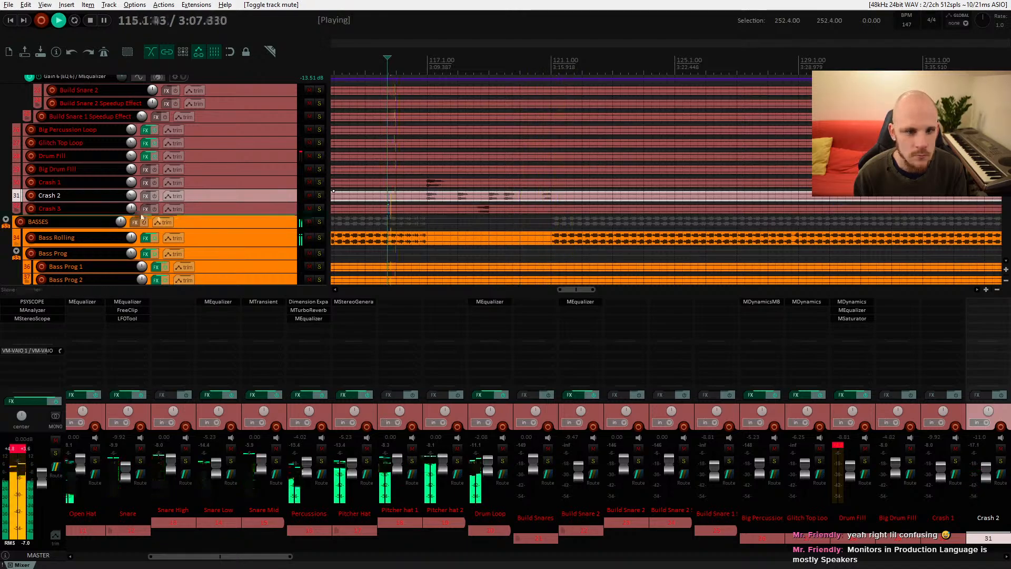
mouse_move(120, 221)
left_click_drag(131, 209, 131, 210)
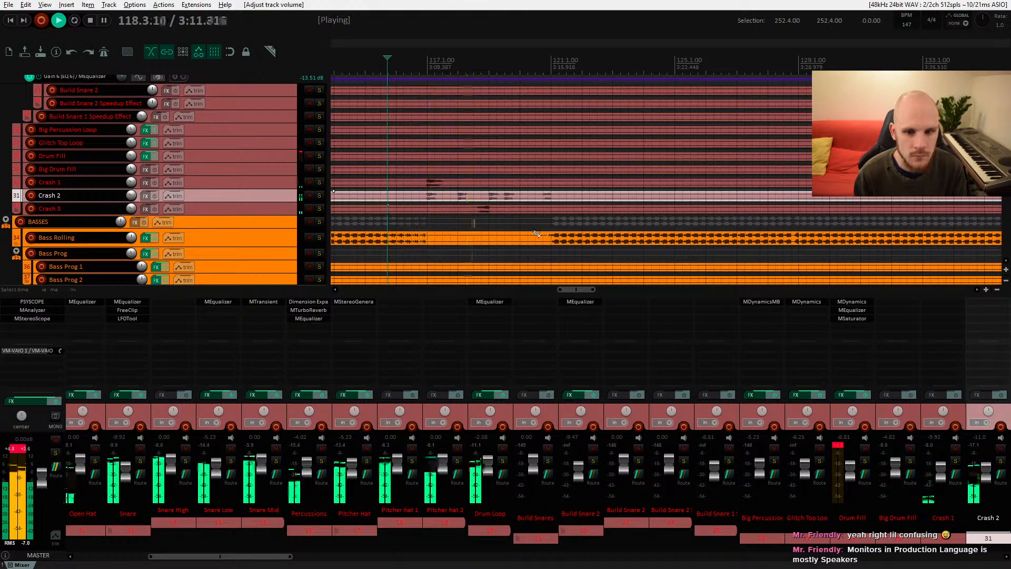
scroll(543, 230, "down", 7)
scroll(544, 230, "down", 2)
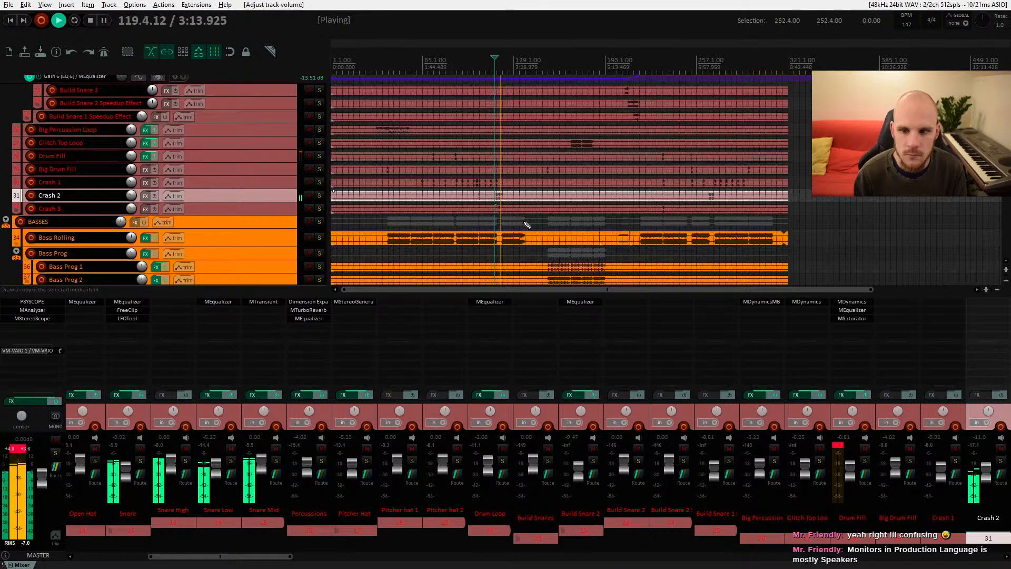
scroll(529, 232, "up", 6)
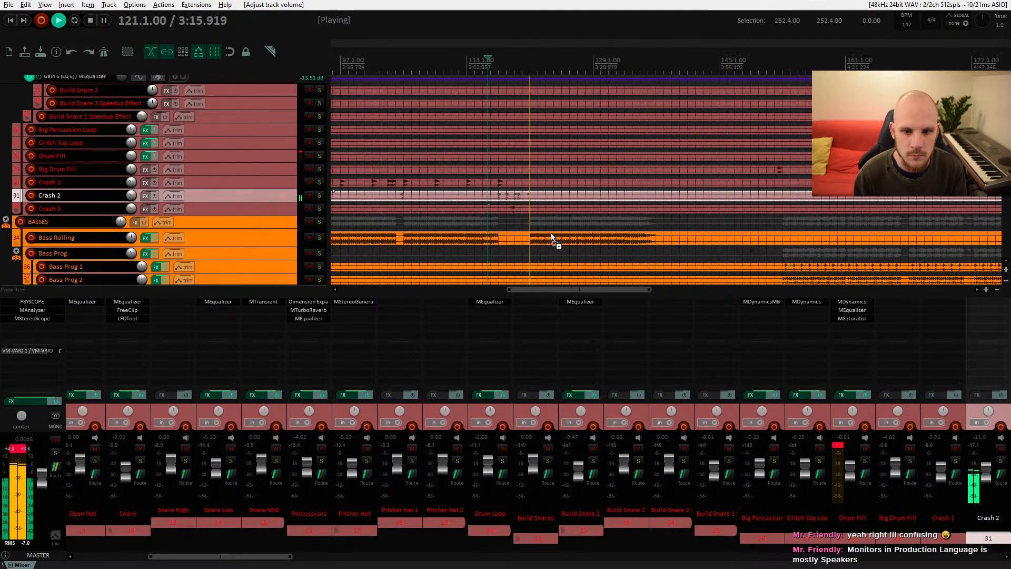
scroll(533, 166, "down", 3)
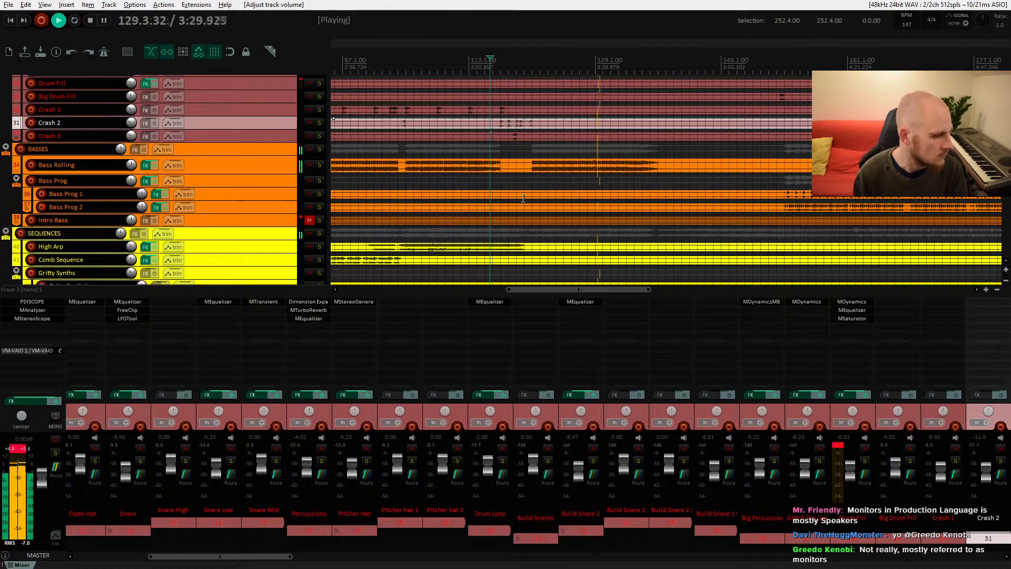
key("space")
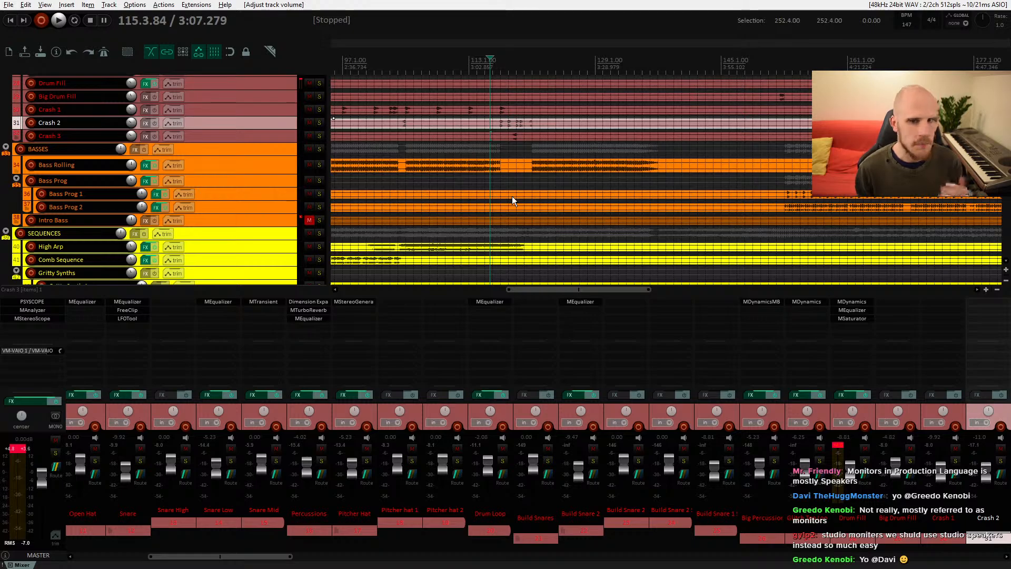
Step: Unmute and select the Intro Bass track, enlarge its track height and start playback
left_click_drag(272, 173, 271, 167)
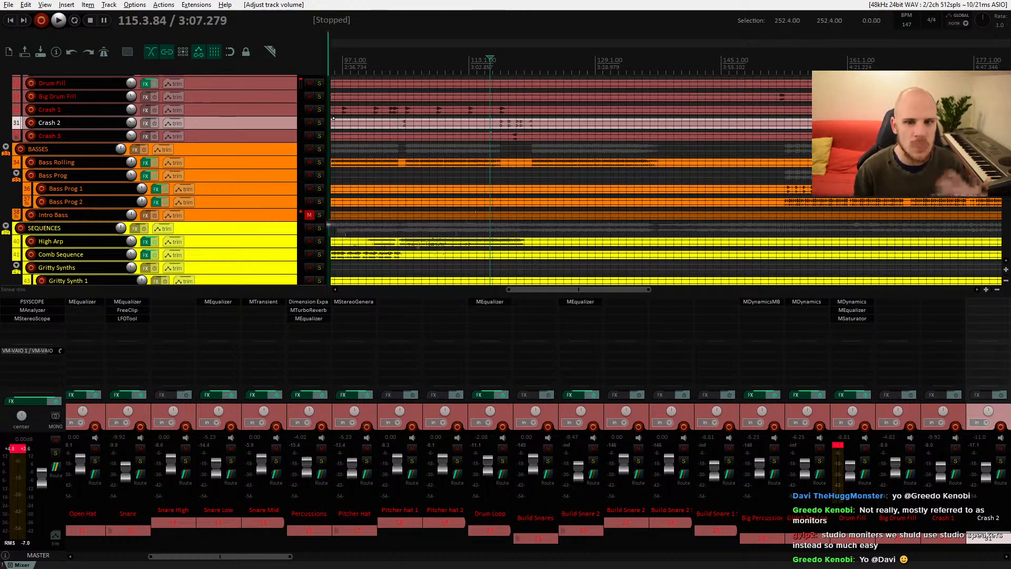
left_click(310, 215)
left_click_drag(411, 221, 652, 204)
left_click(457, 190)
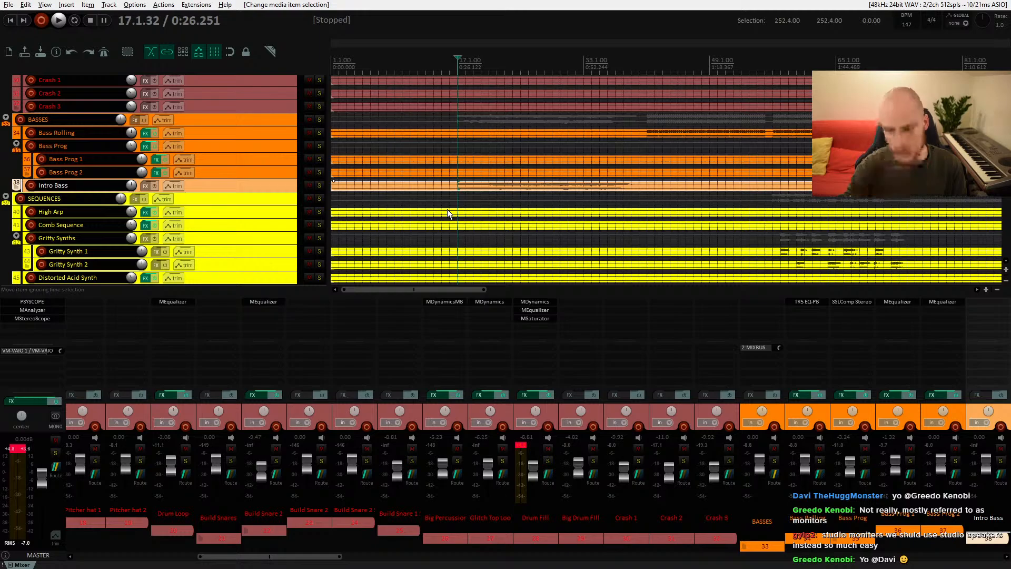
left_click_drag(260, 192, 260, 213)
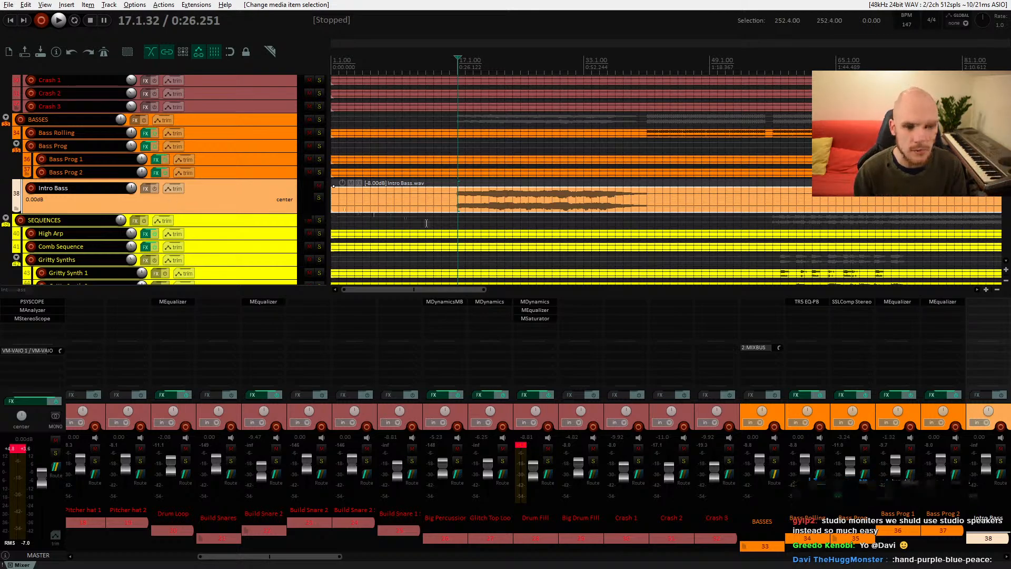
key("space")
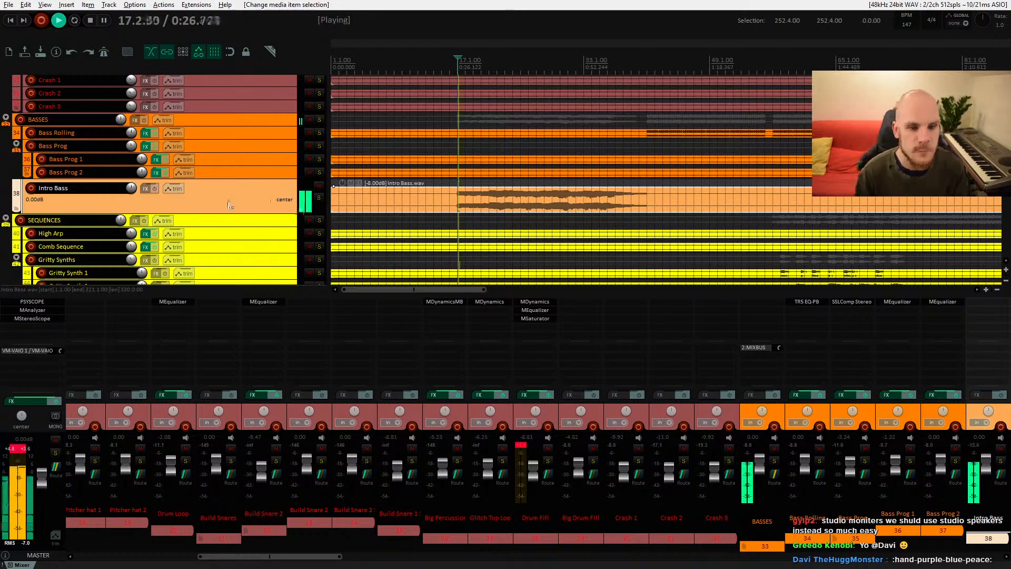
Step: Lower the Intro Bass track volume to about -7.94 dB while auditioning, then stop playback
left_click_drag(131, 187, 132, 212)
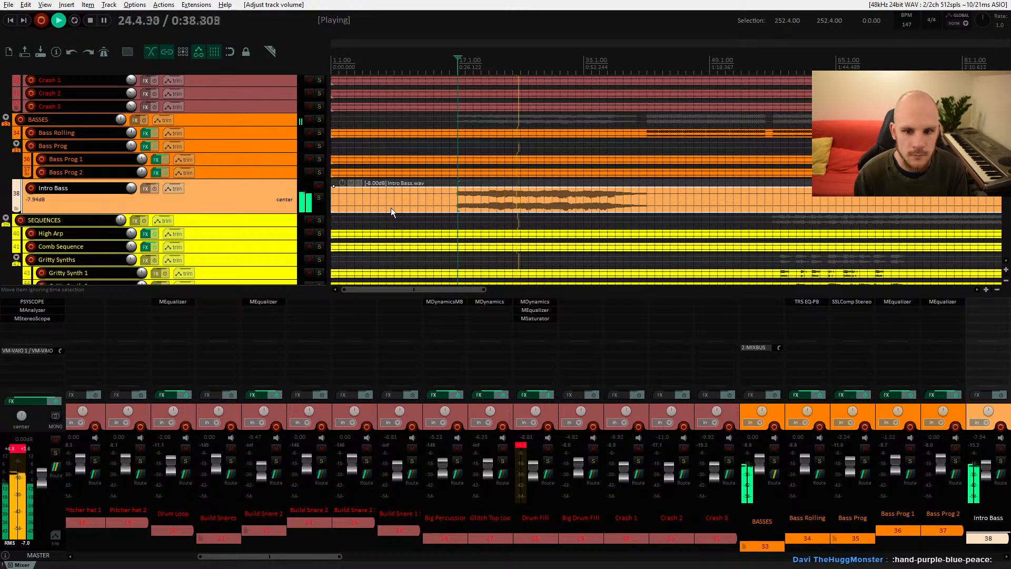
left_click_drag(513, 204, 433, 191)
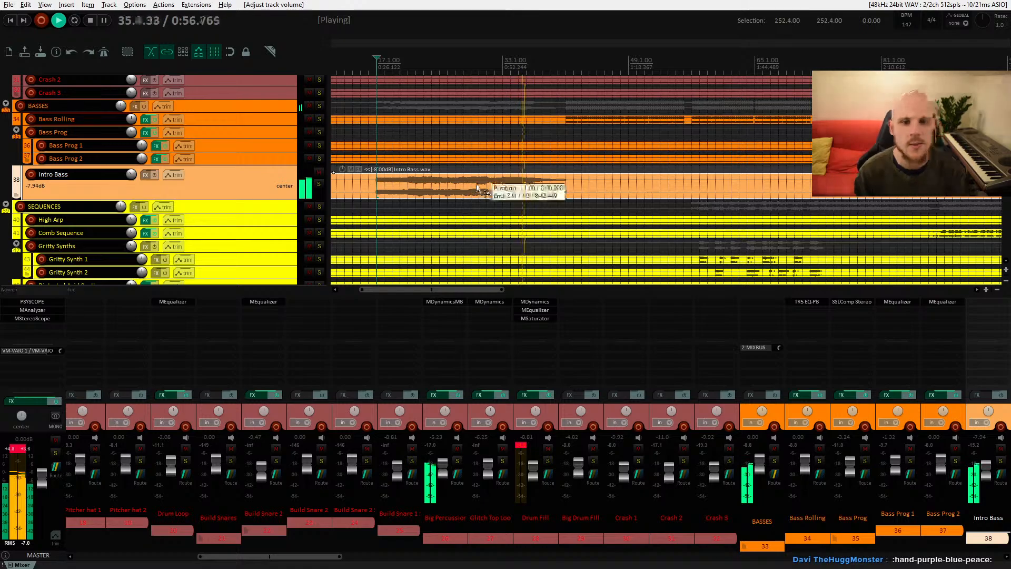
key("space")
Step: Add the MEqualizer plugin to the Intro Bass track, filtering the FX list by eq
left_click(146, 174)
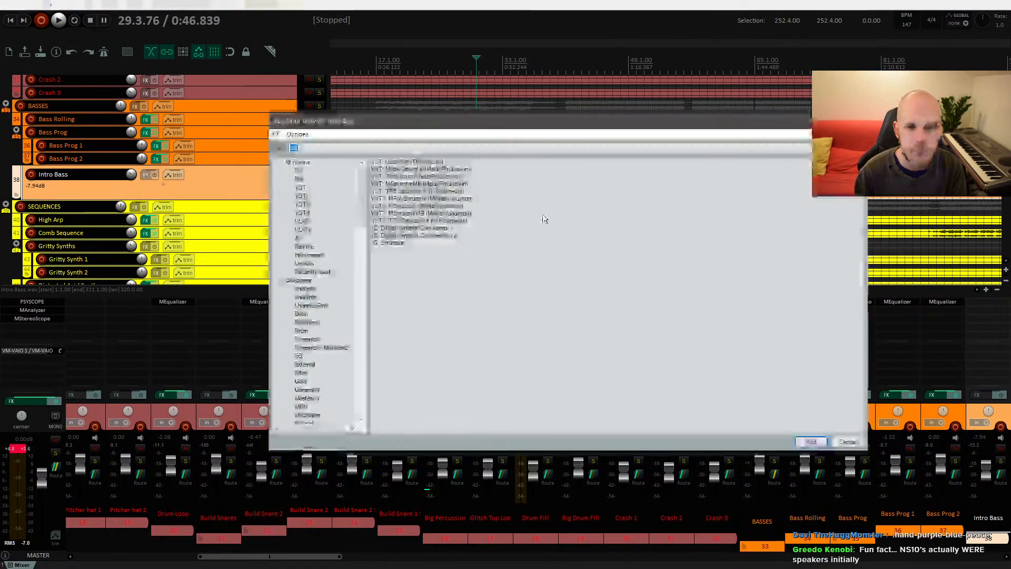
type("eq")
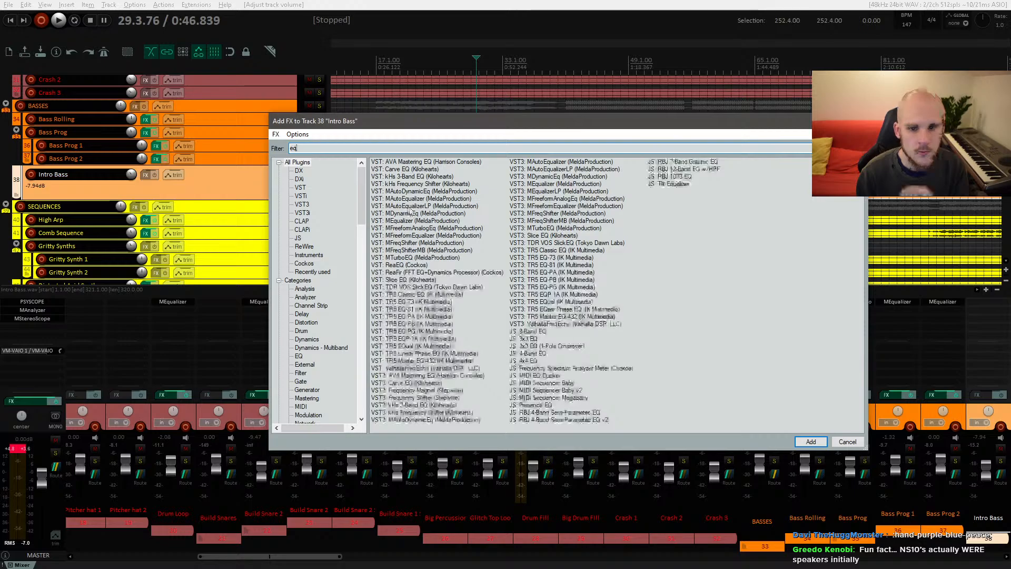
double_click(427, 220)
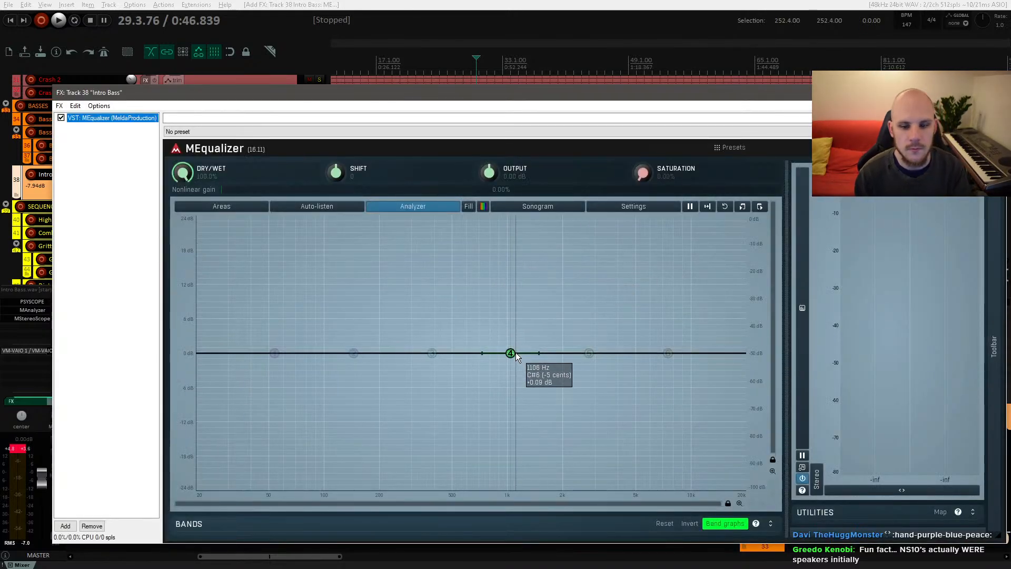
Step: Boost an EQ band around 760 Hz by about 6 dB on the Intro Bass while playing, then close the FX window
key("space")
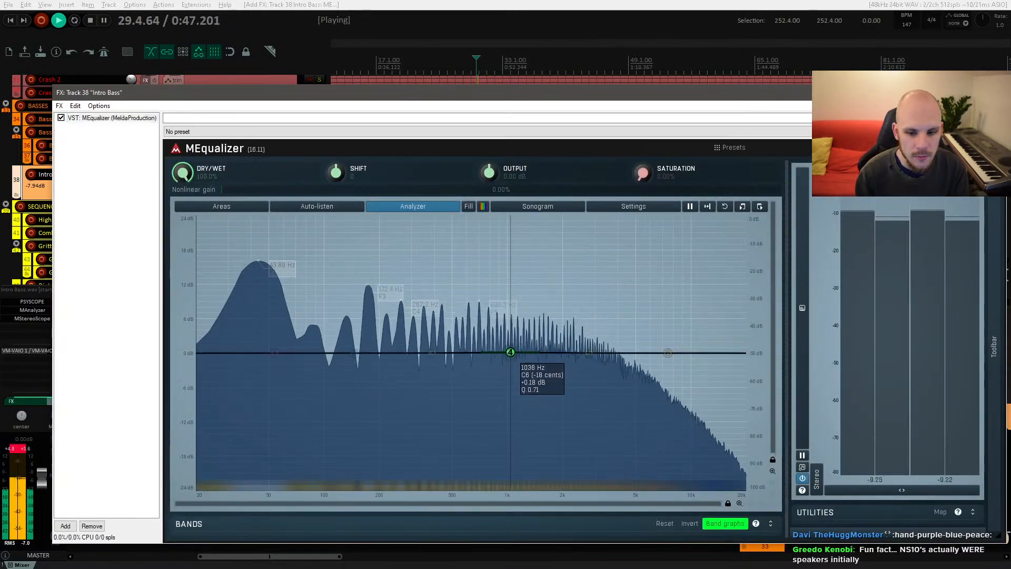
left_click_drag(510, 353, 484, 320)
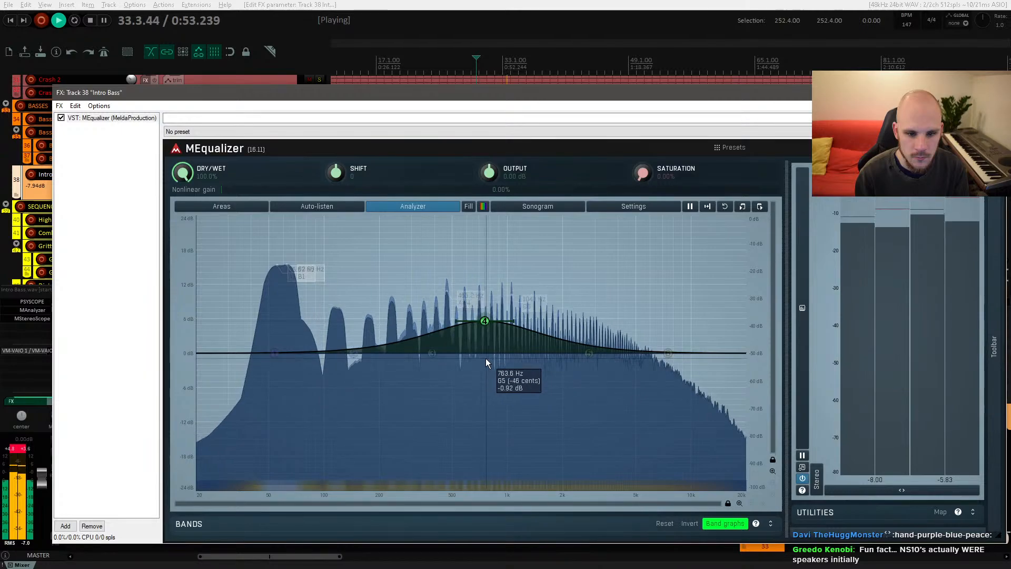
left_click(995, 92)
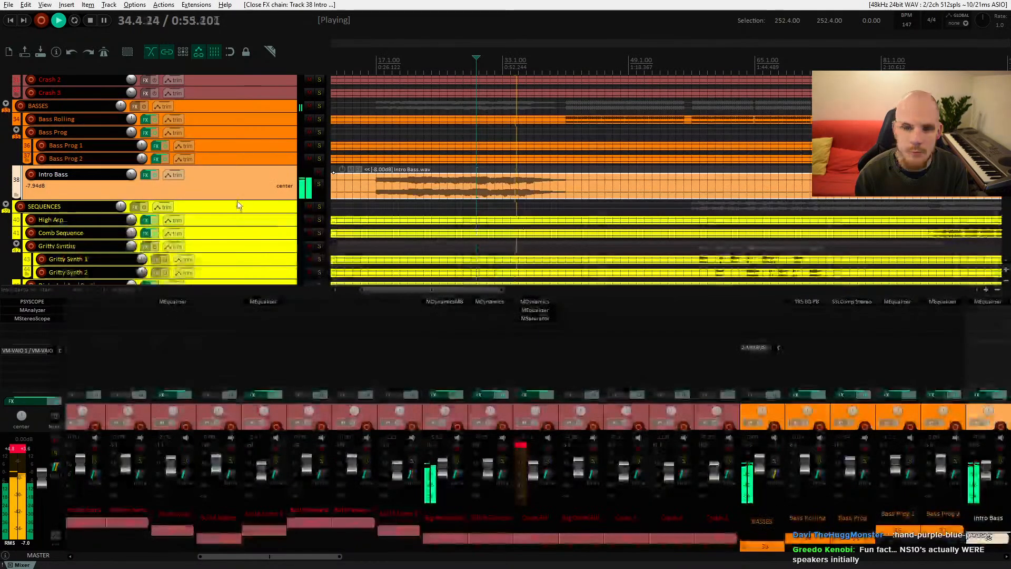
Step: Lower the Intro Bass track volume to about -9.47 dB while listening, then stop playback
left_click_drag(131, 175, 131, 178)
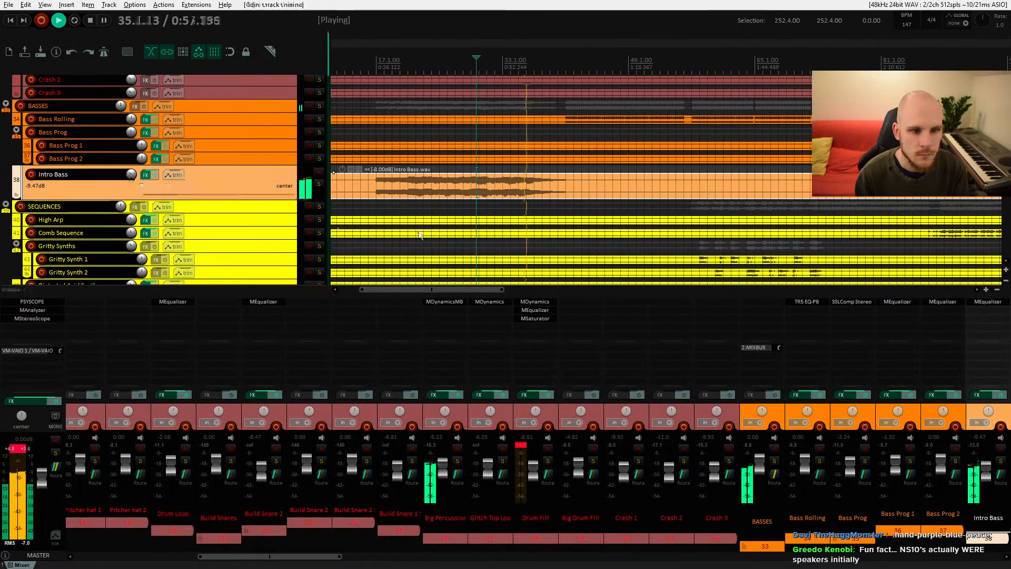
scroll(484, 240, "down", 10)
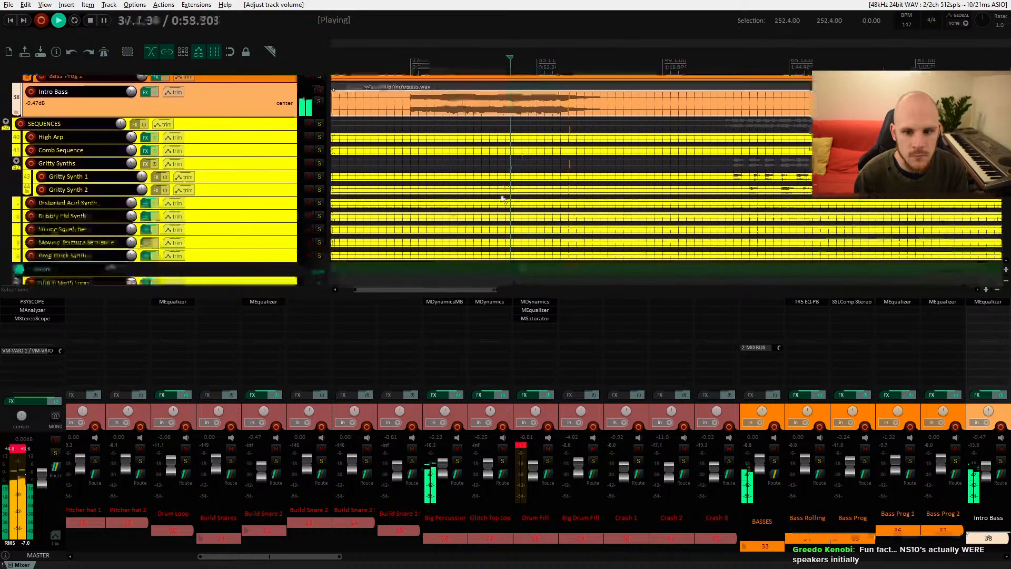
scroll(529, 176, "up", 3)
scroll(529, 172, "up", 6)
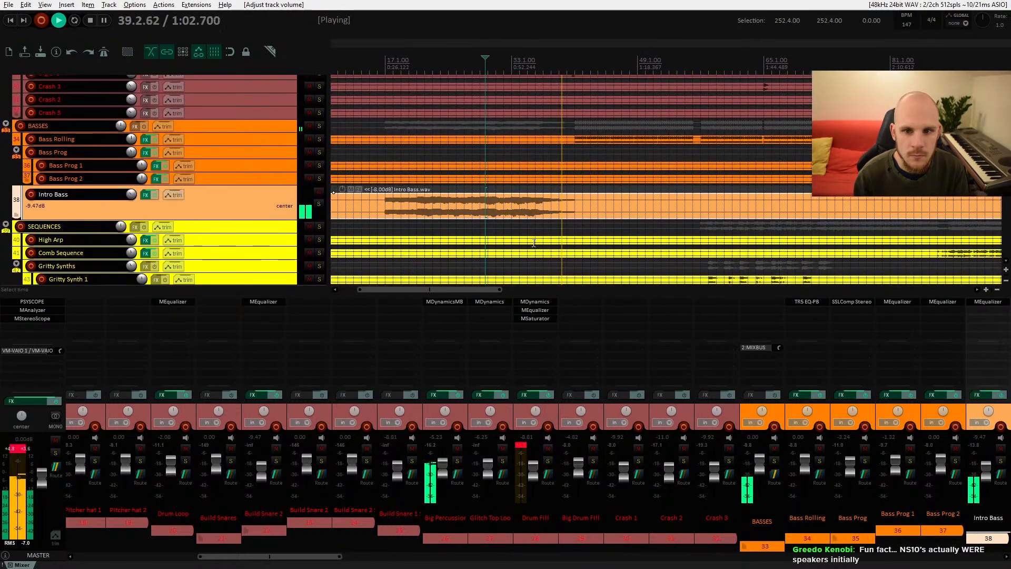
key("space")
left_click(511, 201)
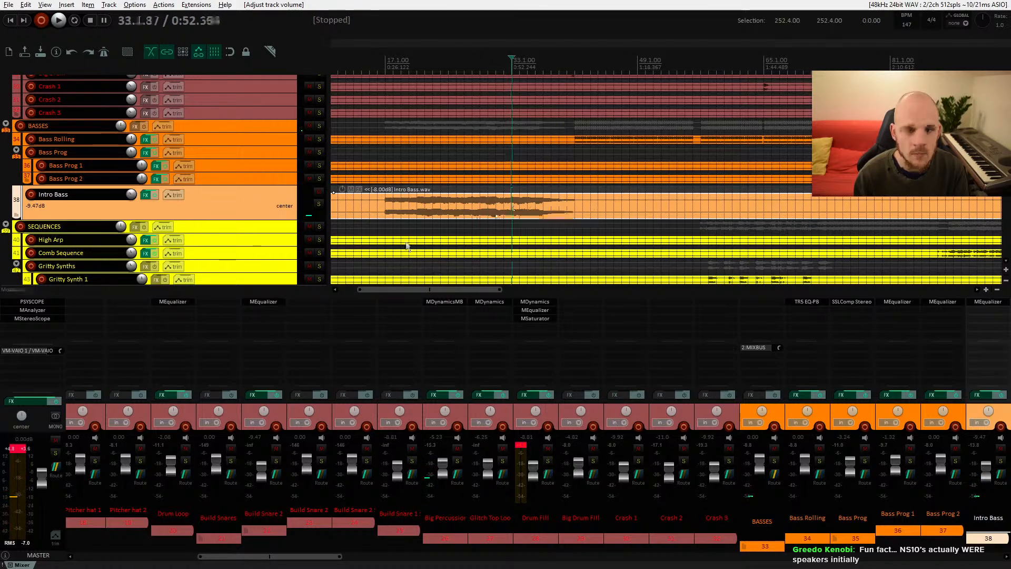
Step: Add the FabFilter Simplon plugin to the Intro Bass track, filtering the FX list by simp
double_click(984, 317)
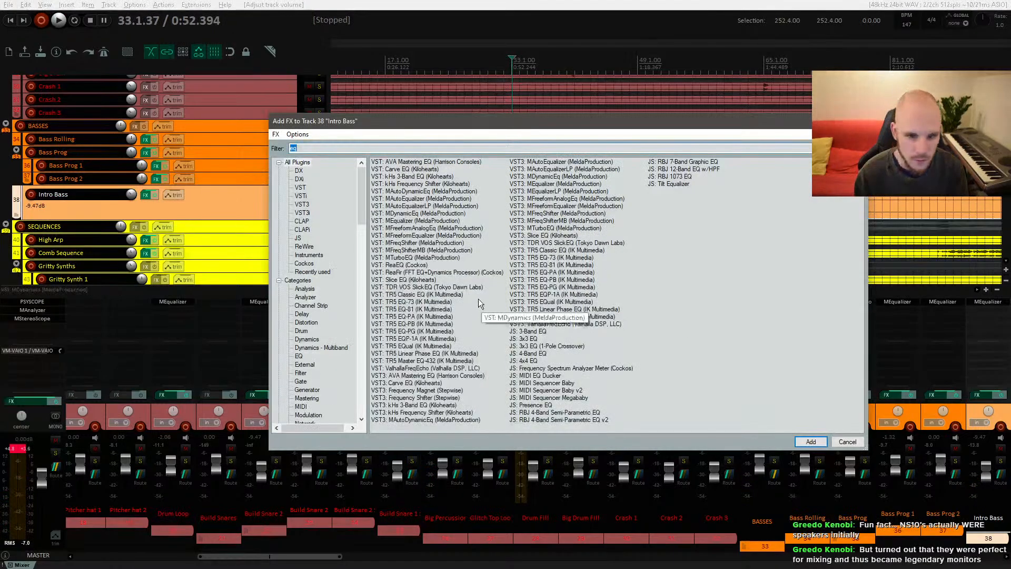
type("sim")
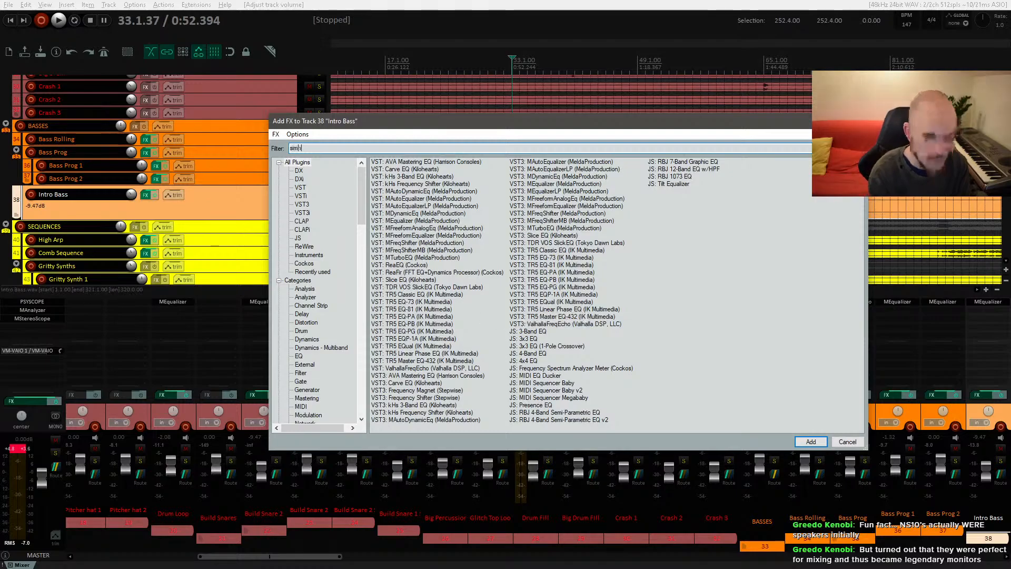
type("p")
double_click(416, 170)
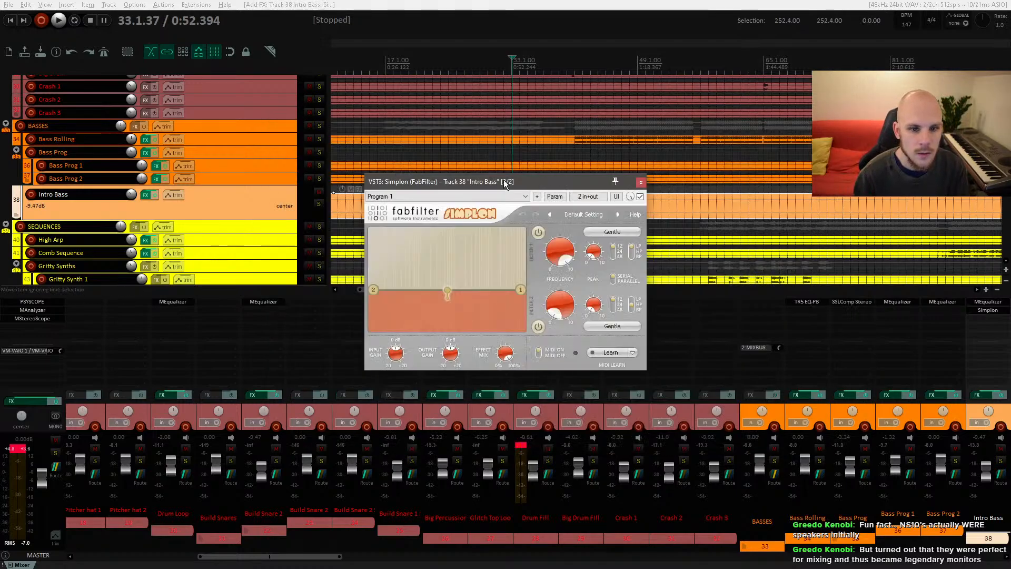
Step: Set Simplon's Filter 1 frequency to about 4002.7 Hz while auditioning, then close the plugin window
key("space")
left_click_drag(562, 263, 559, 321)
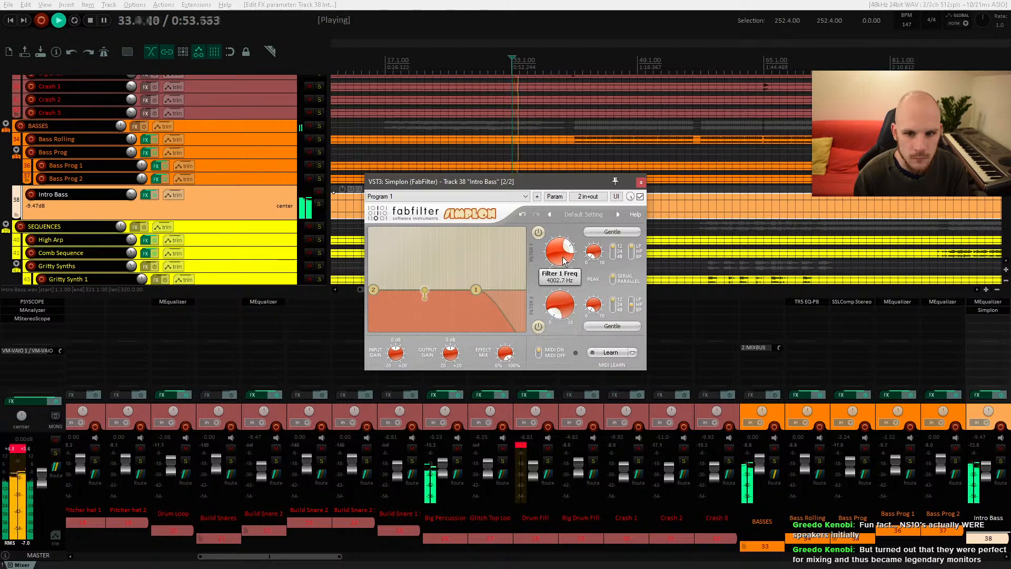
key("space")
left_click(641, 182)
Step: Show the Simplon Filter 1 Freq automation envelope lane for the Intro Bass track
left_click(172, 194)
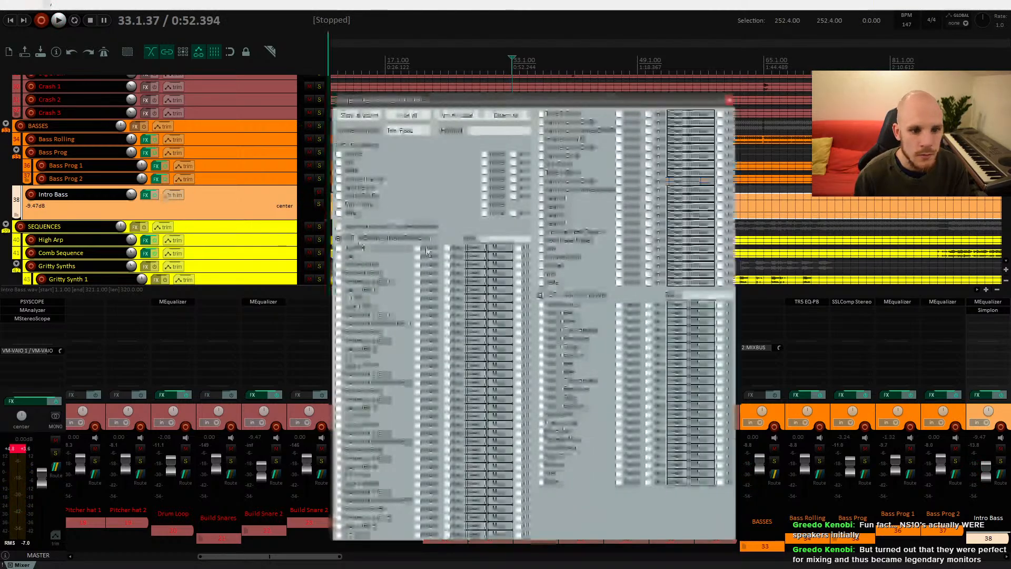
left_click(338, 227)
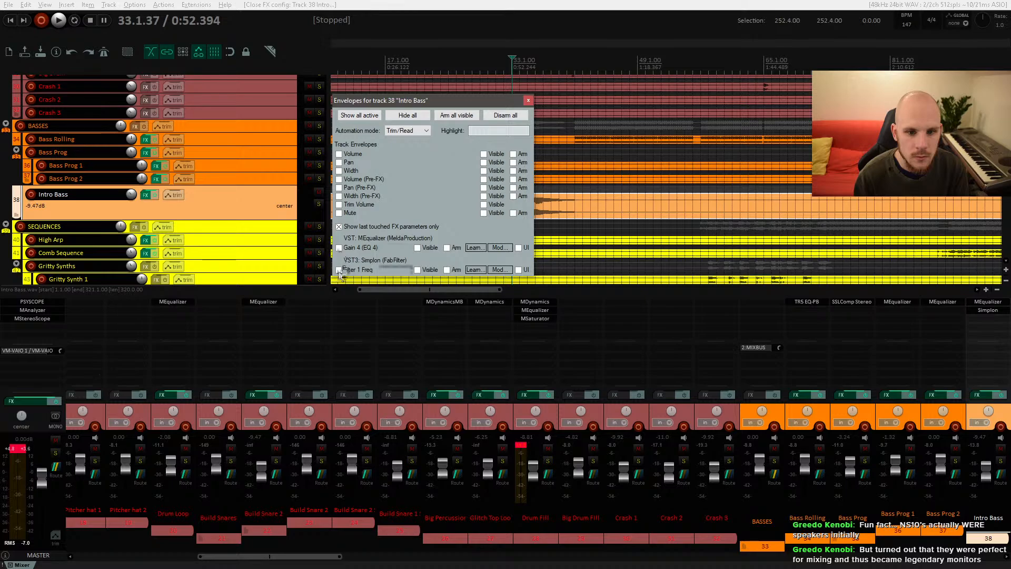
left_click(417, 269)
left_click(525, 100)
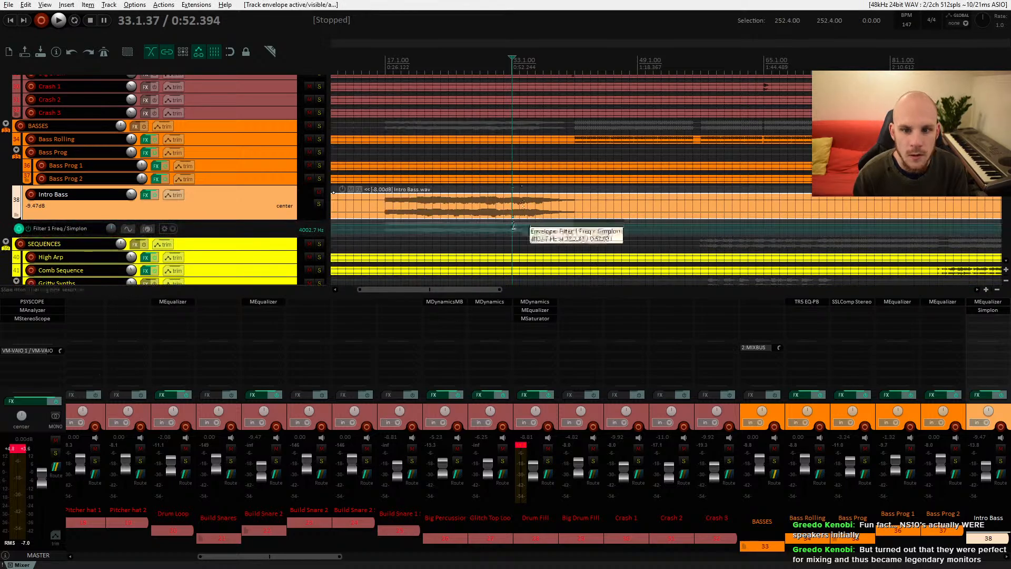
Step: Draw Filter 1 Freq envelope points that dip the cutoff toward the end of the Intro Bass clip, auditioning the sweep
left_click_drag(273, 237, 276, 289)
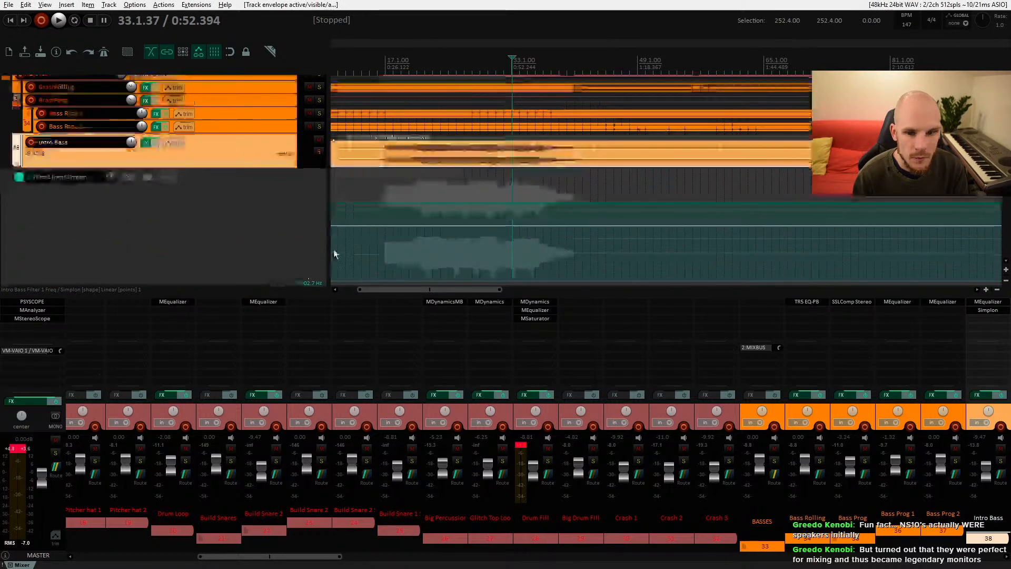
left_click(513, 203, "ctrl")
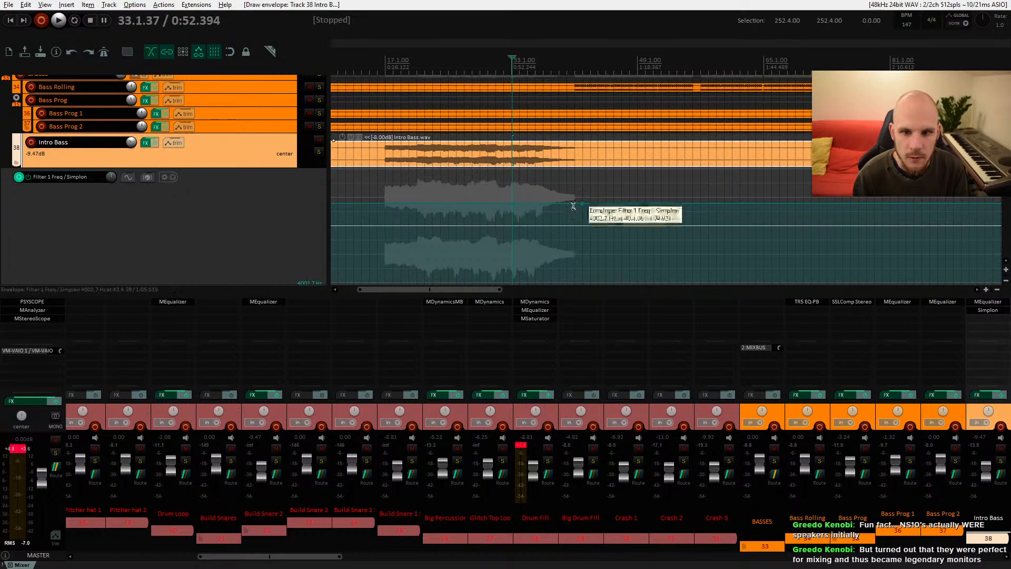
mouse_move(575, 205)
left_mouse_down()
mouse_move(574, 219)
mouse_move(536, 214)
left_mouse_up()
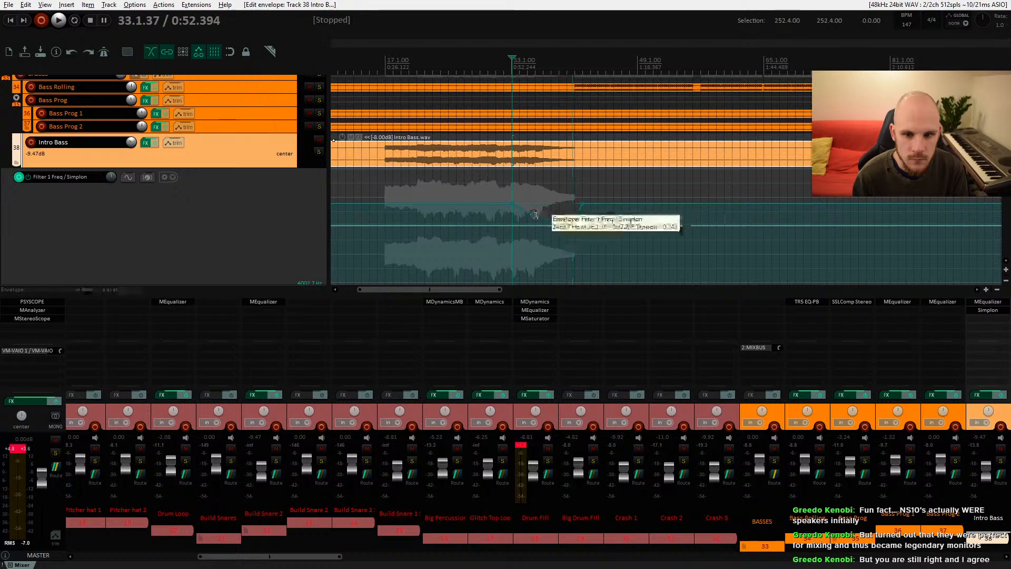
key("space")
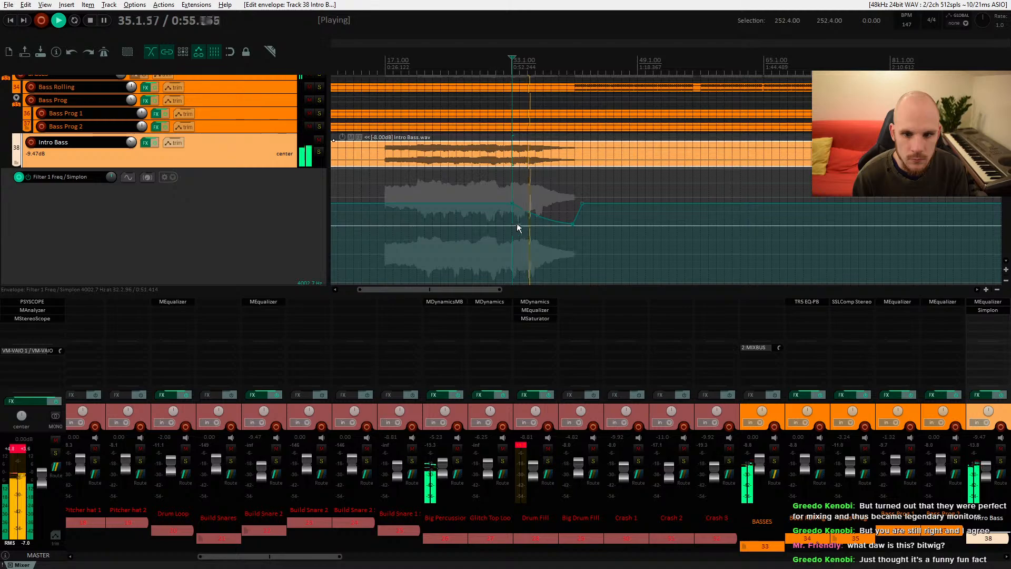
mouse_move(573, 225)
left_click_drag(573, 225, 573, 237)
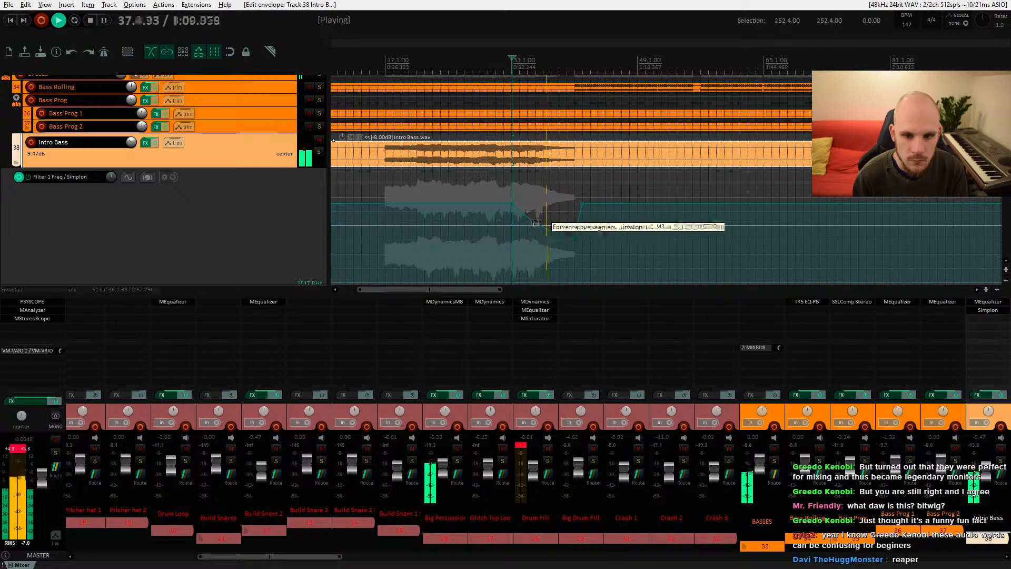
left_click_drag(536, 223, 530, 223)
key("space")
key("space")
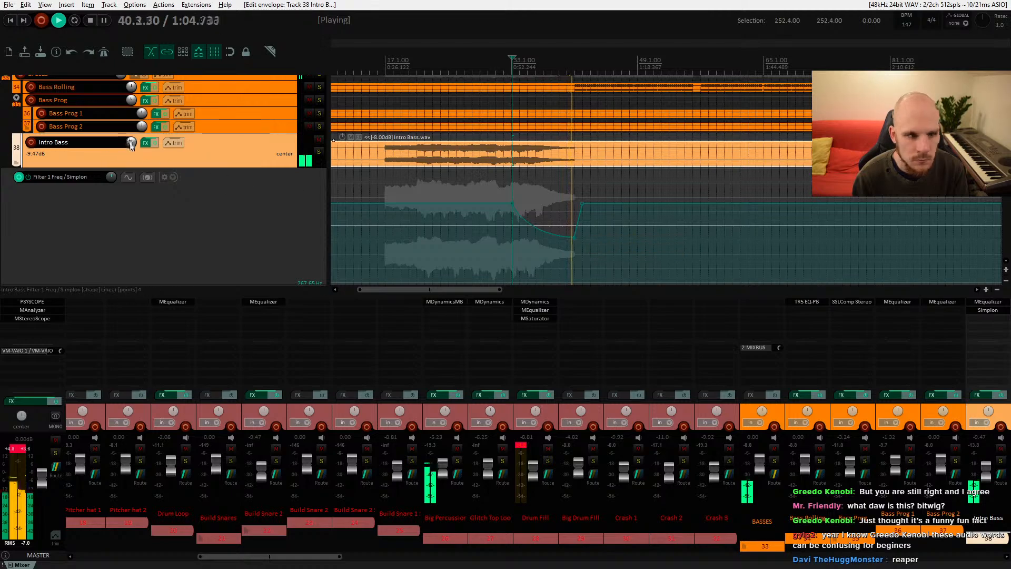
Step: Lower the Intro Bass track volume to about -10.37 dB while replaying the filtered section
scroll(131, 145, "down", 2)
key("space")
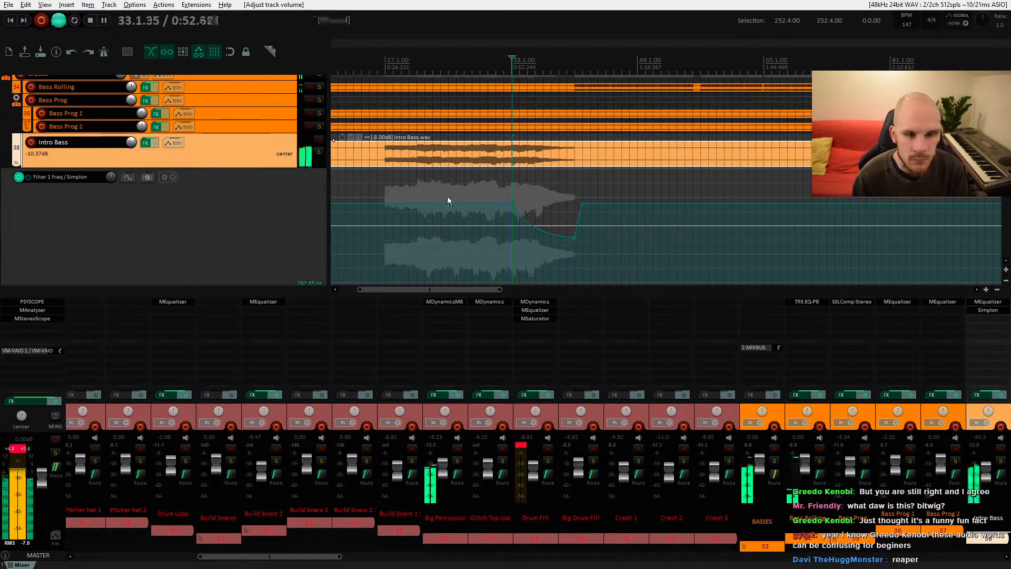
key("space")
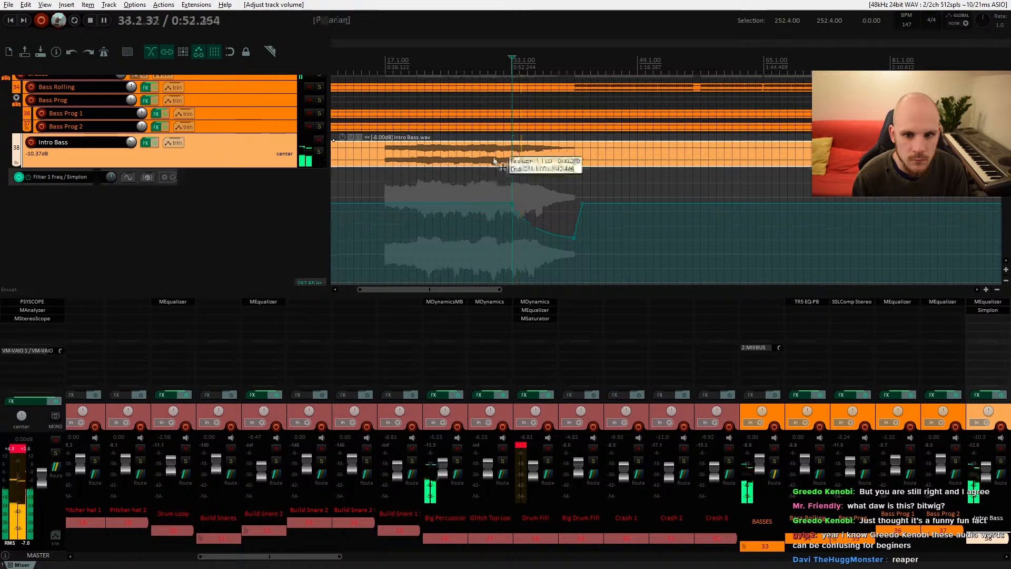
left_click(498, 180)
key("space")
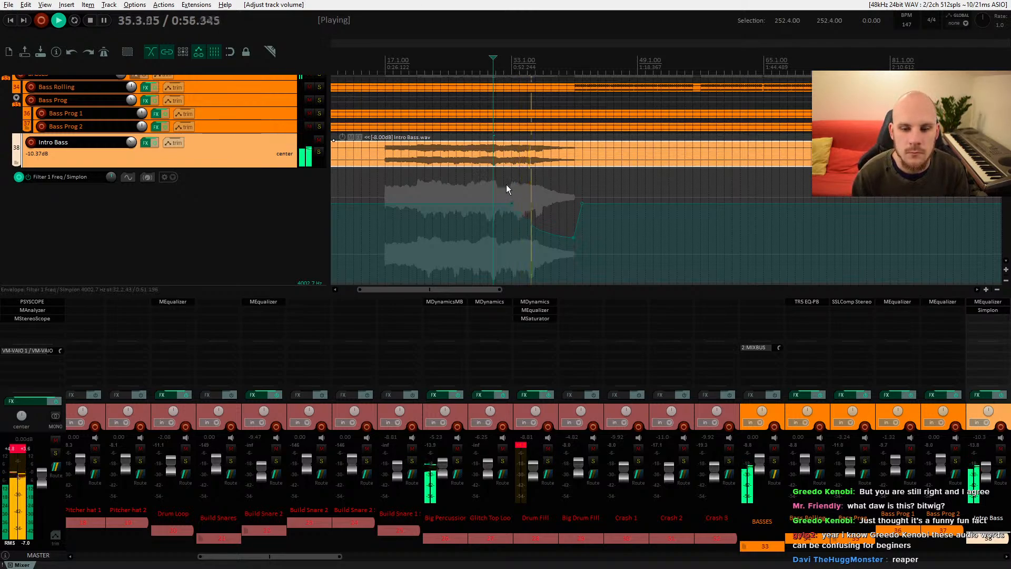
key("space")
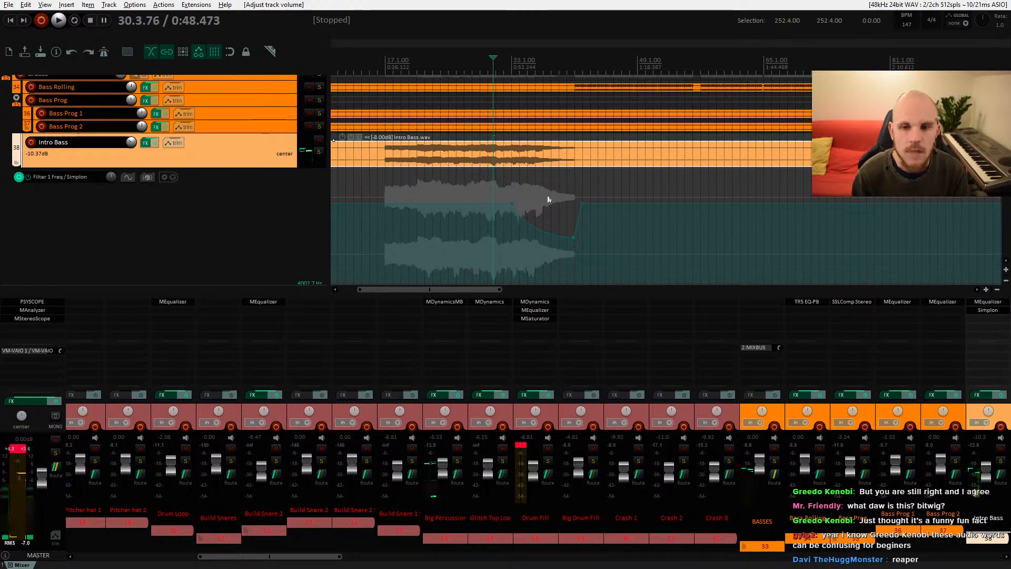
left_click(514, 181)
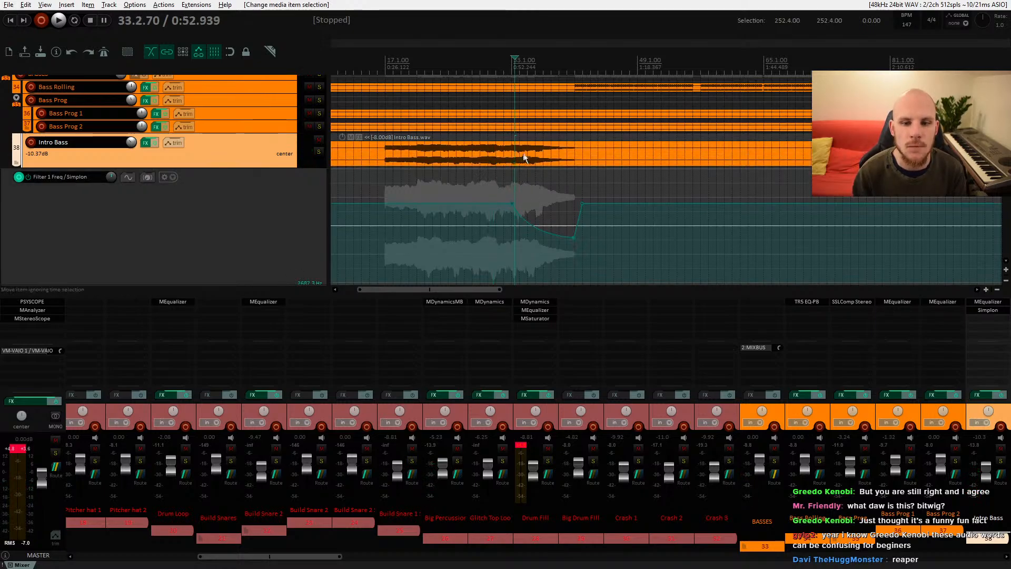
Step: Solo the Dark Distorted Sequence Oneshot track to audition it, then unsolo it
scroll(524, 158, "down", 20)
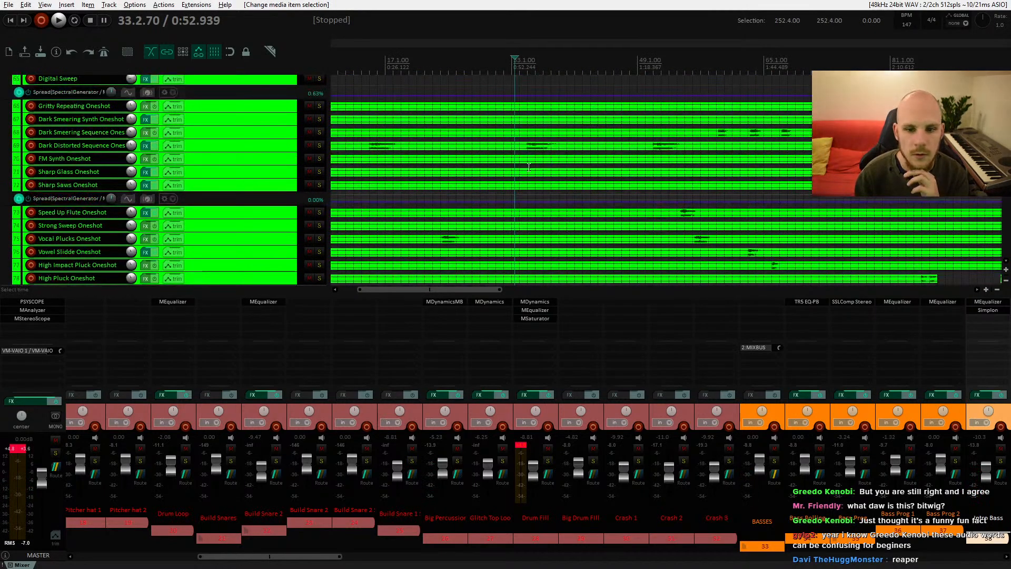
left_click(529, 146)
left_click(318, 145)
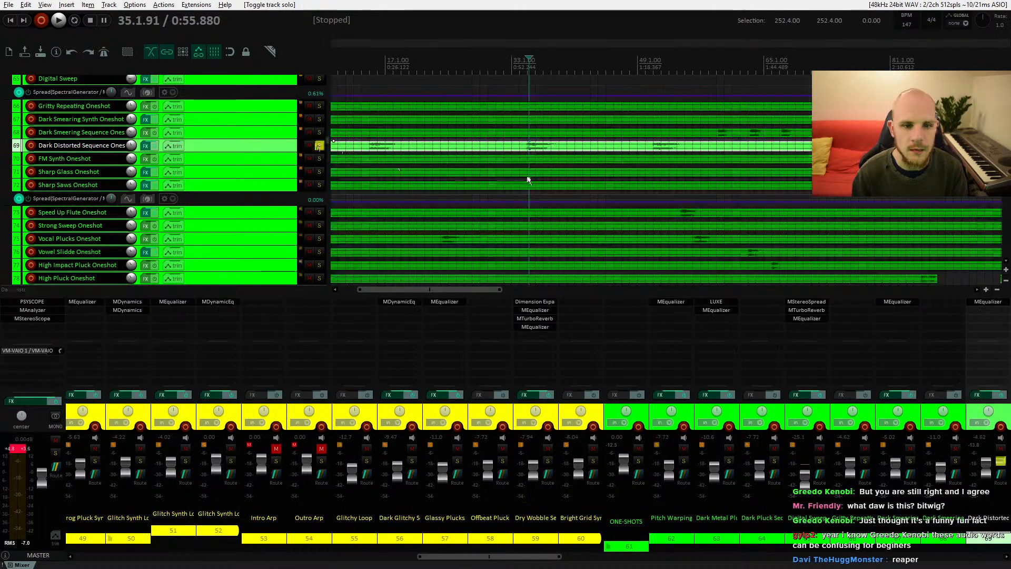
key("space")
key("space")
left_click(320, 145)
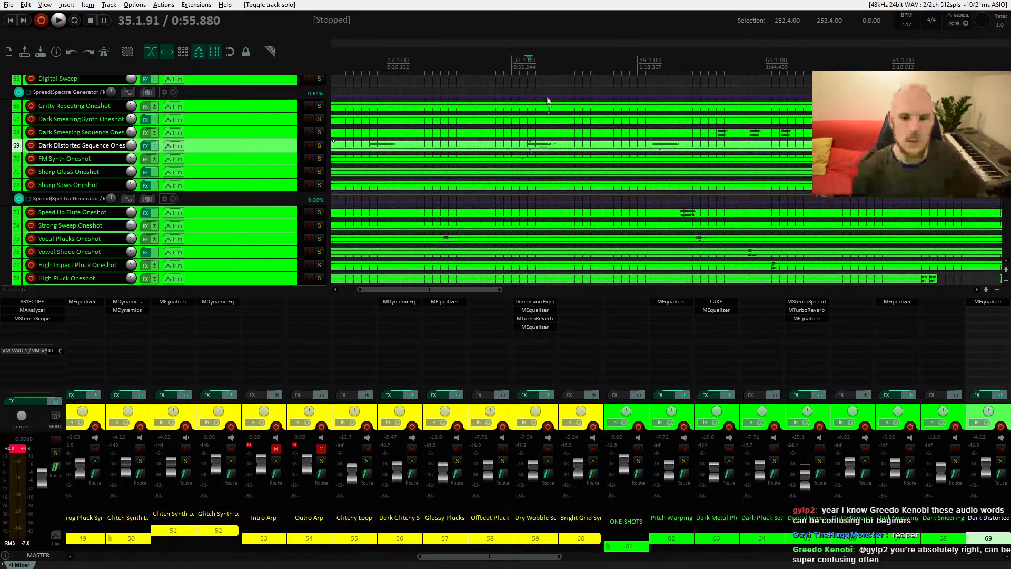
Step: Lower the Intro Ambience track volume to about -11.5 dB while auditioning it from the start
scroll(544, 165, "down", 10)
scroll(559, 208, "left", 2)
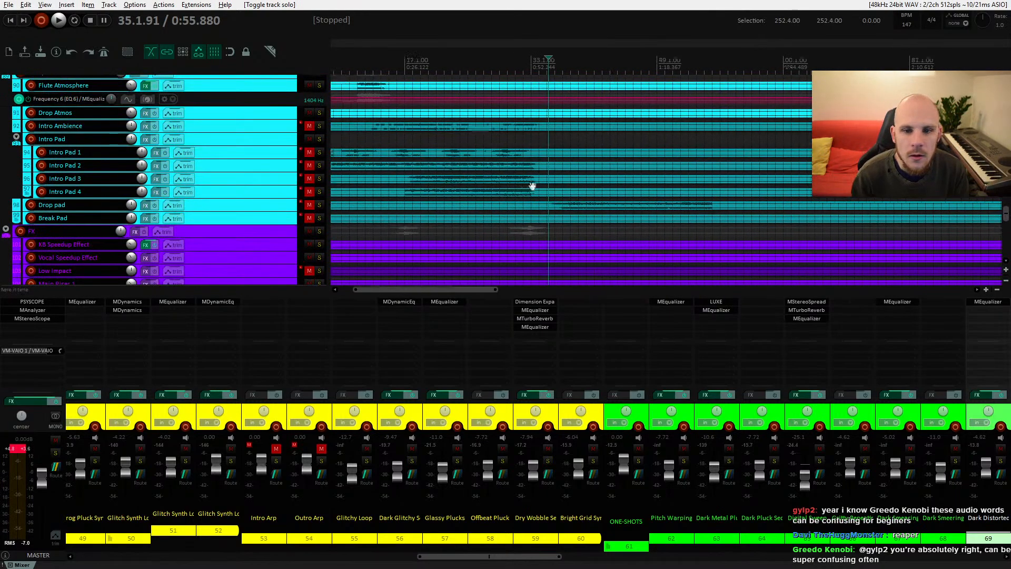
scroll(542, 206, "up", 3)
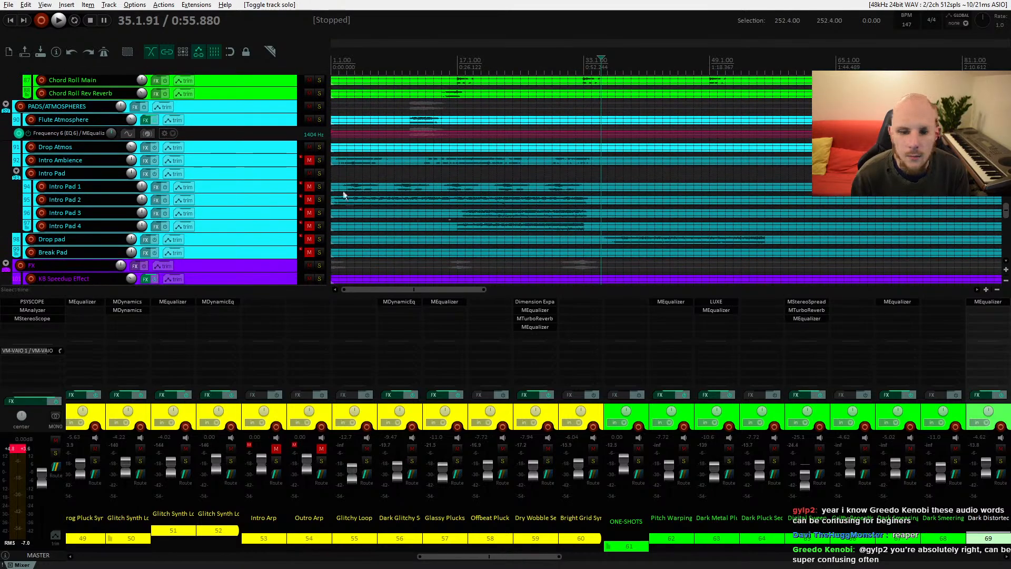
left_click(344, 160)
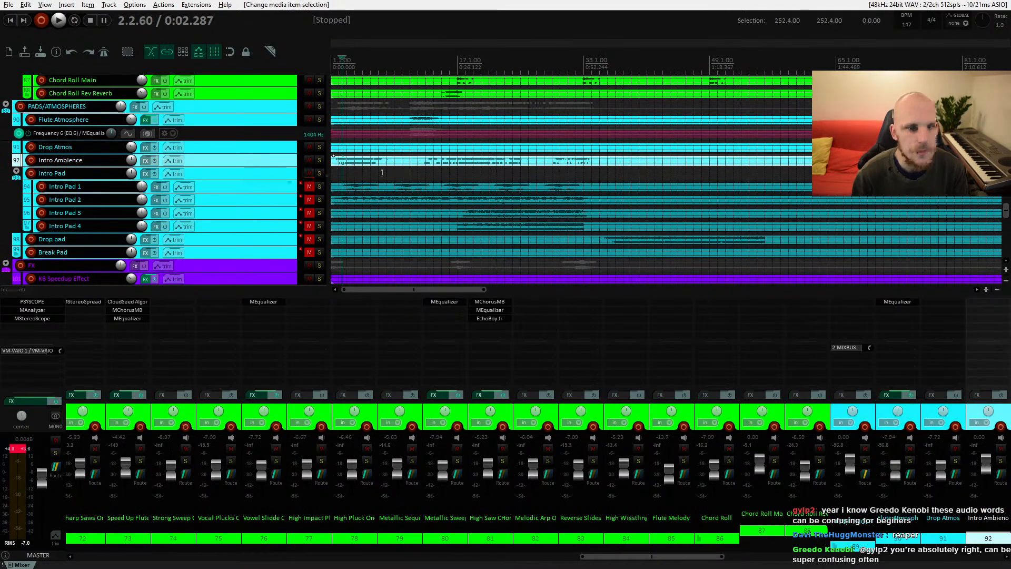
key("space")
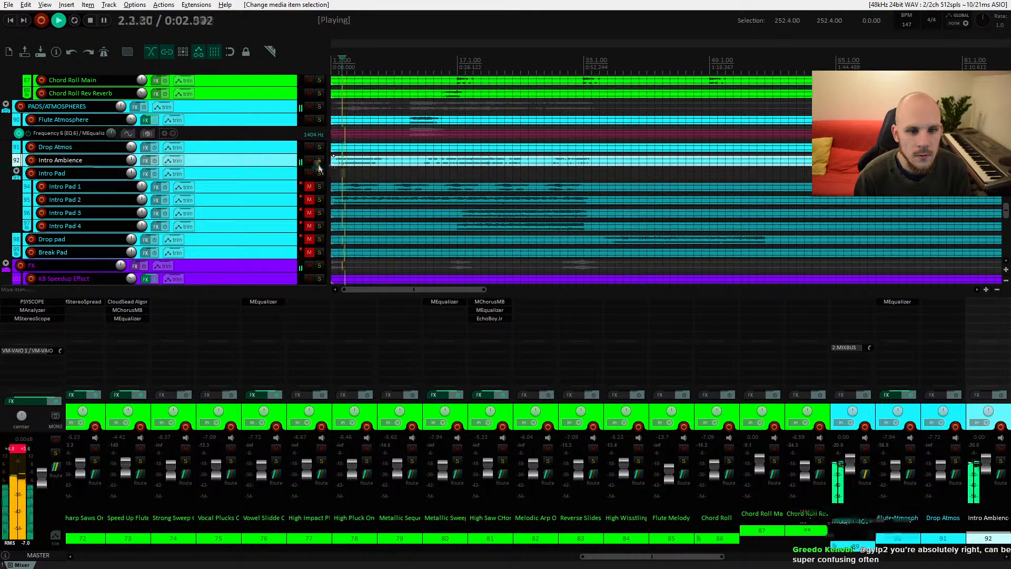
left_click(319, 163)
left_click(319, 164)
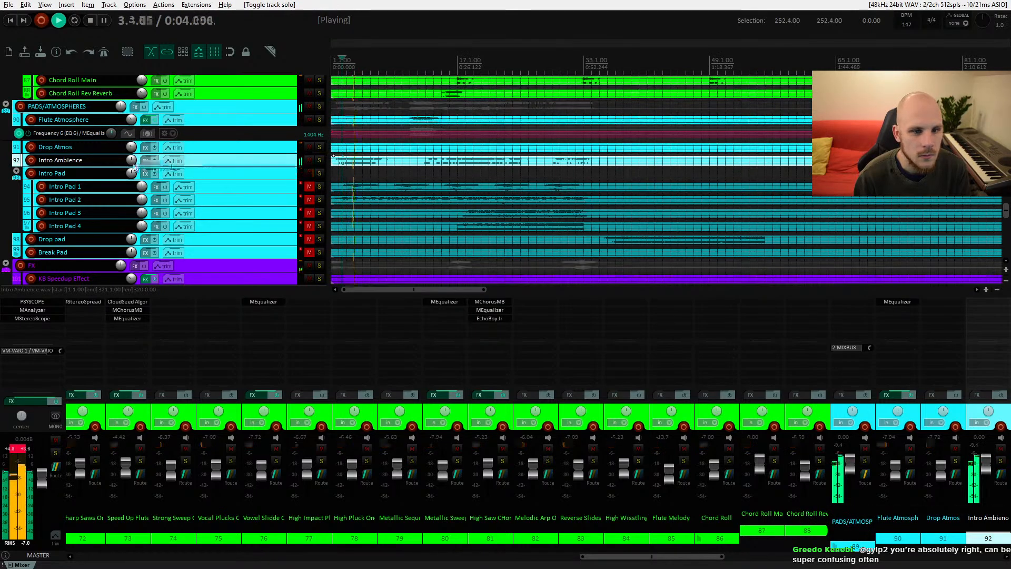
left_click_drag(134, 168, 134, 189)
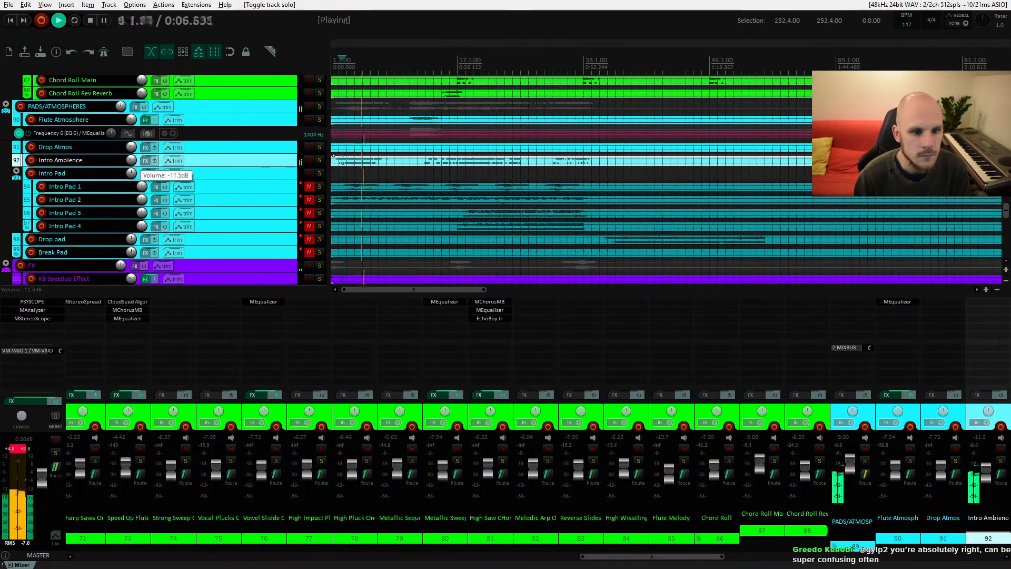
key("space")
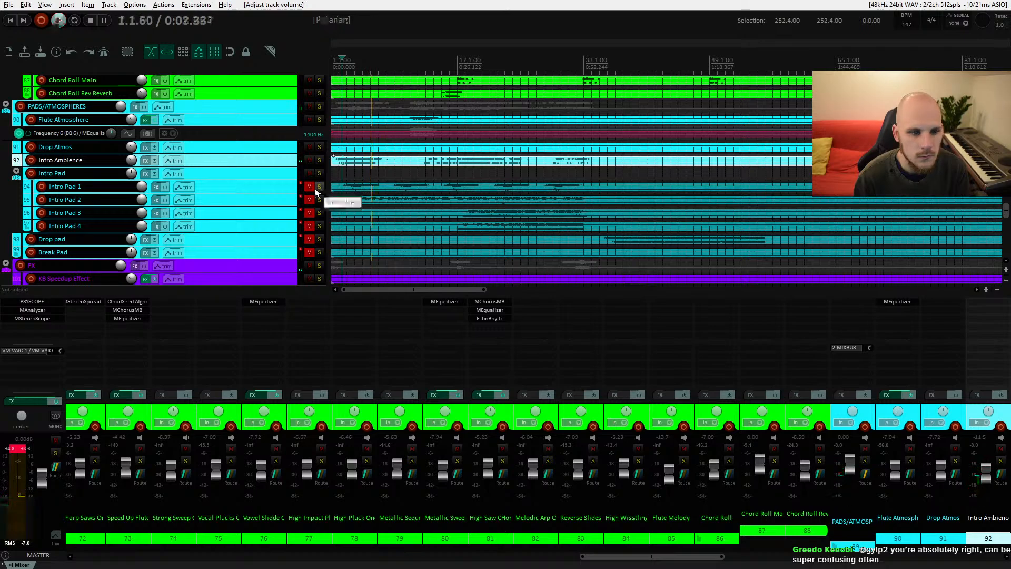
Step: Solo the Intro Pad folder, unmute Intro Pad 1 and lower its volume slightly while listening
left_click(319, 174)
left_click(309, 187)
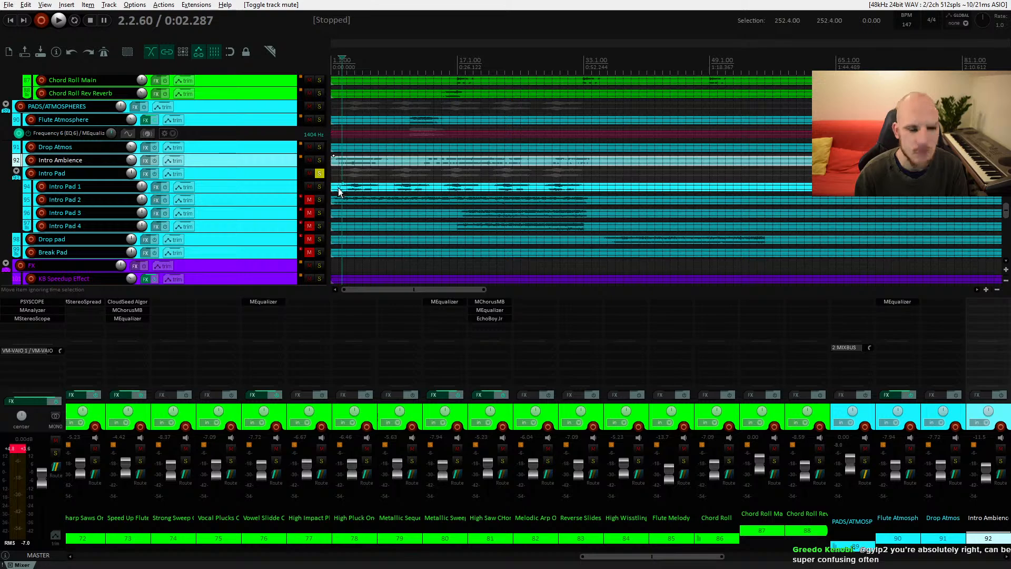
left_click(339, 189)
key("space")
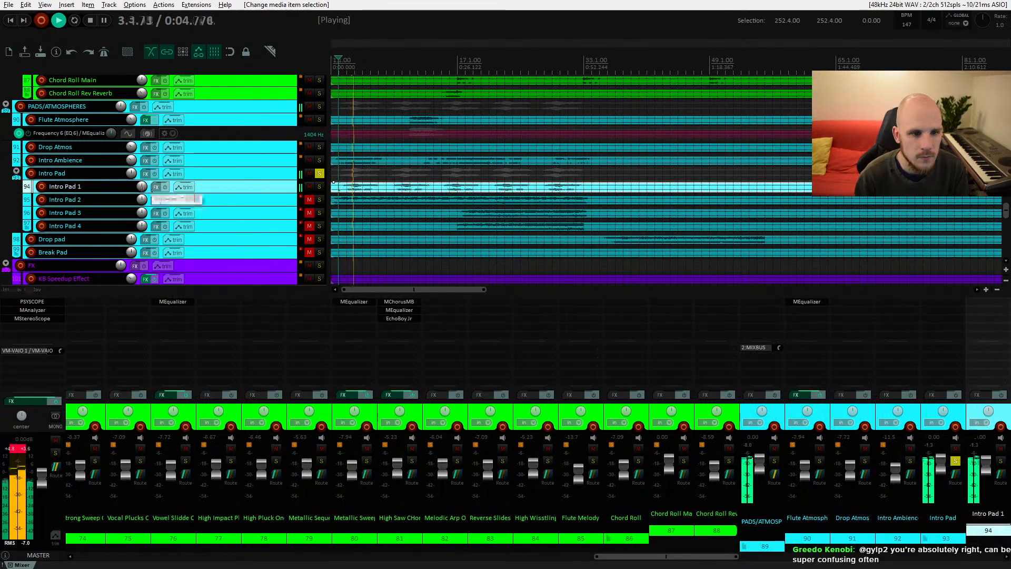
left_click_drag(141, 187, 141, 190)
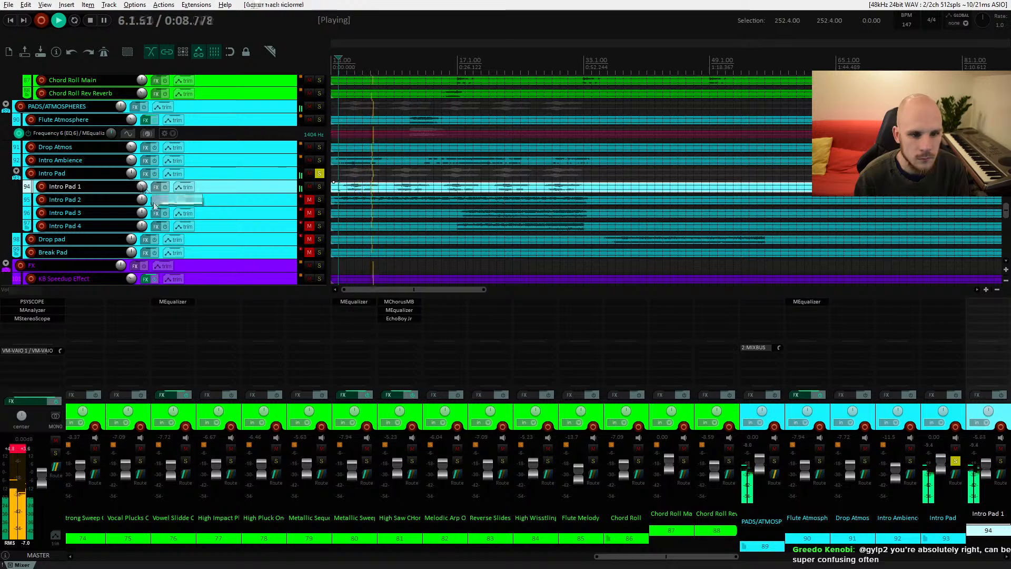
key("space")
Step: Unmute Intro Pad 2 and lower its volume slightly during playback
left_click(309, 199)
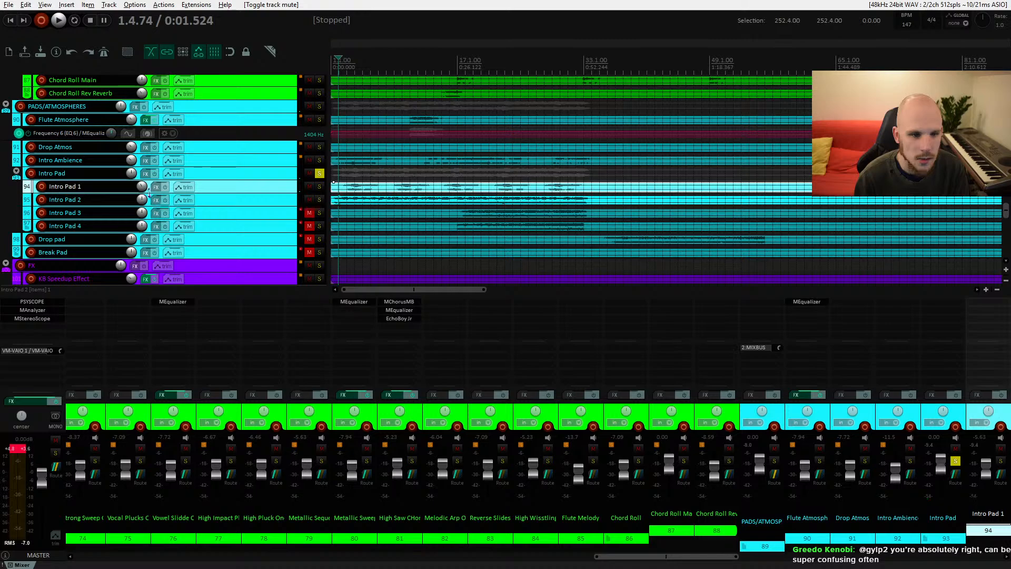
key("space")
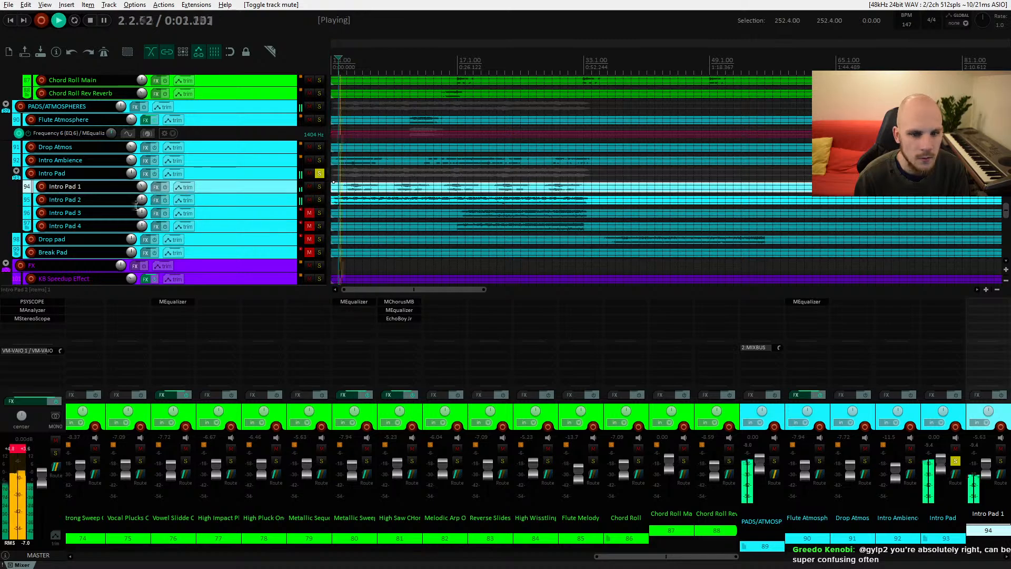
left_click_drag(141, 199, 141, 204)
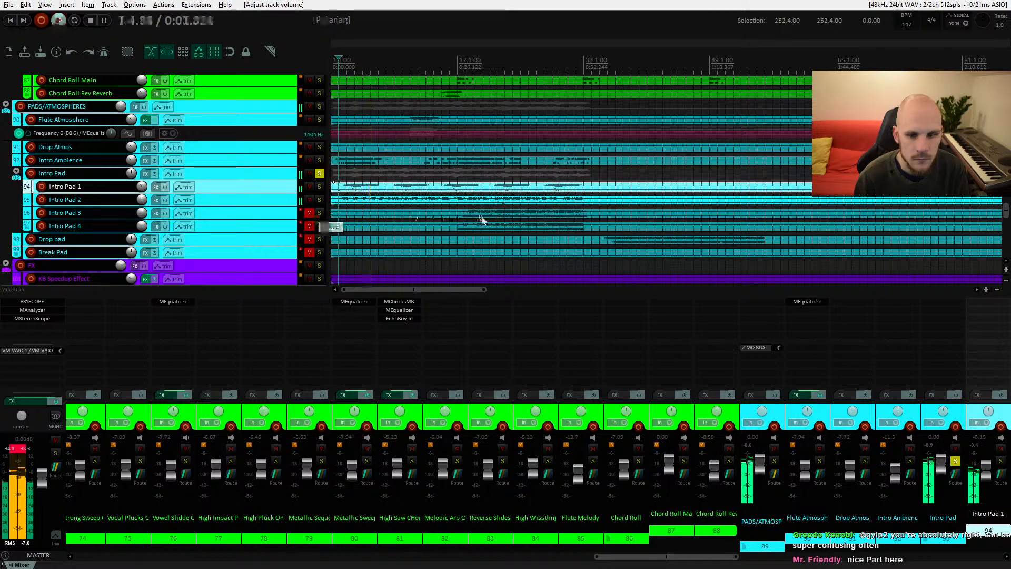
left_click(456, 216)
Step: Unmute Intro Pad 3 and solo it to audition it alone
left_click(309, 213)
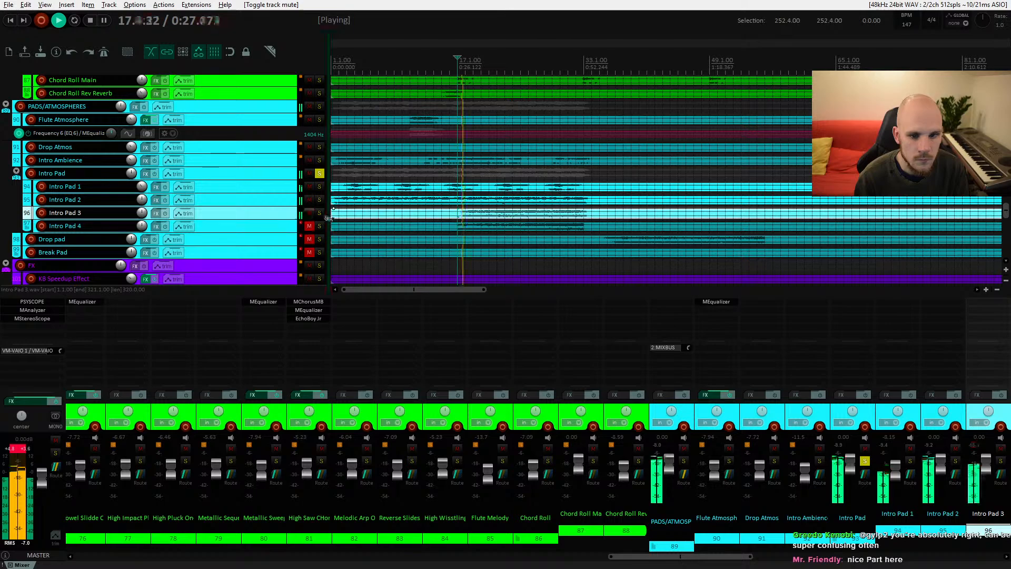
left_click(319, 213)
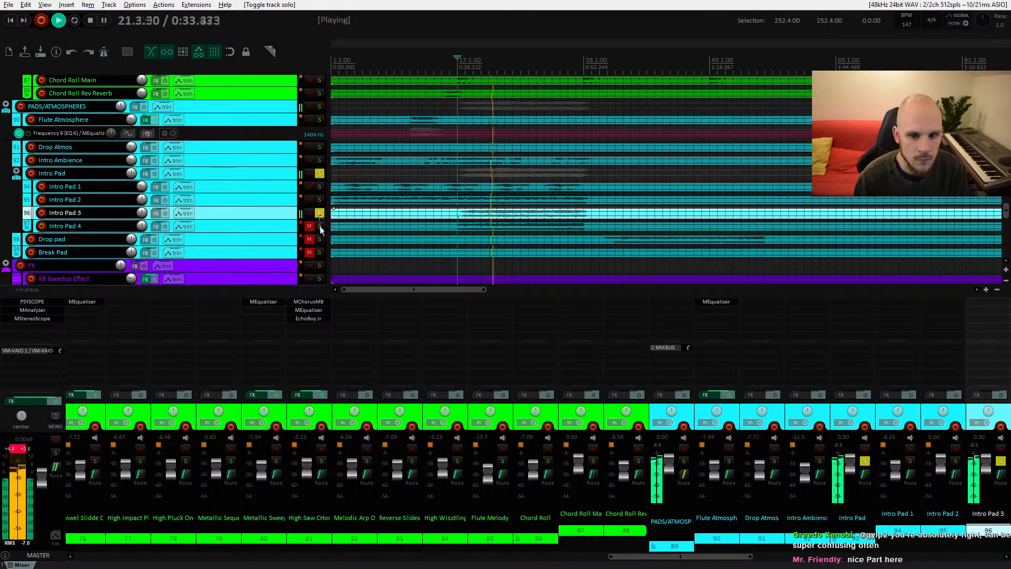
key("space")
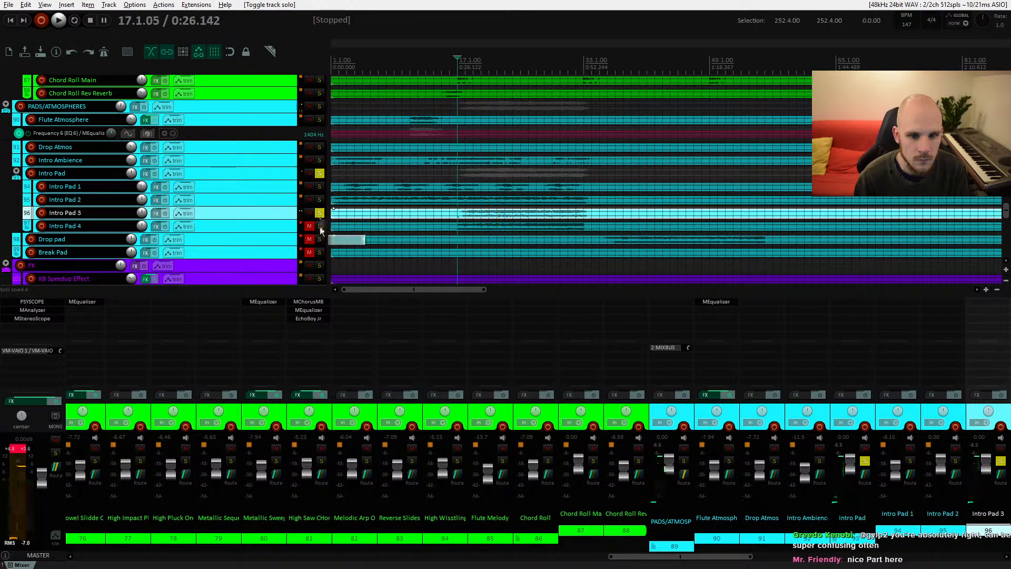
Step: Solo Intro Pad 4 to audition it, then unsolo it
left_click(319, 226)
key("space")
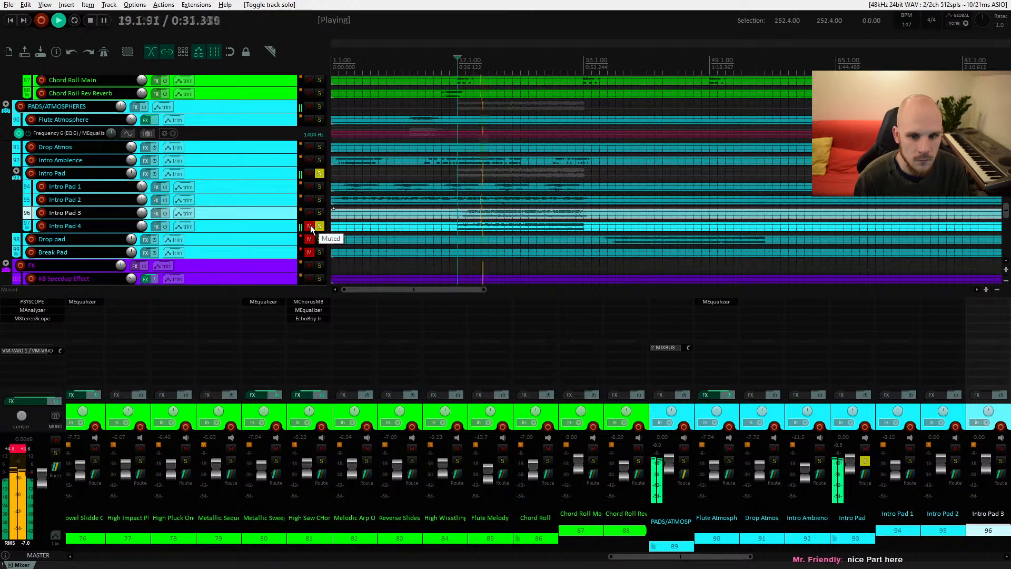
key("space")
left_click(319, 226)
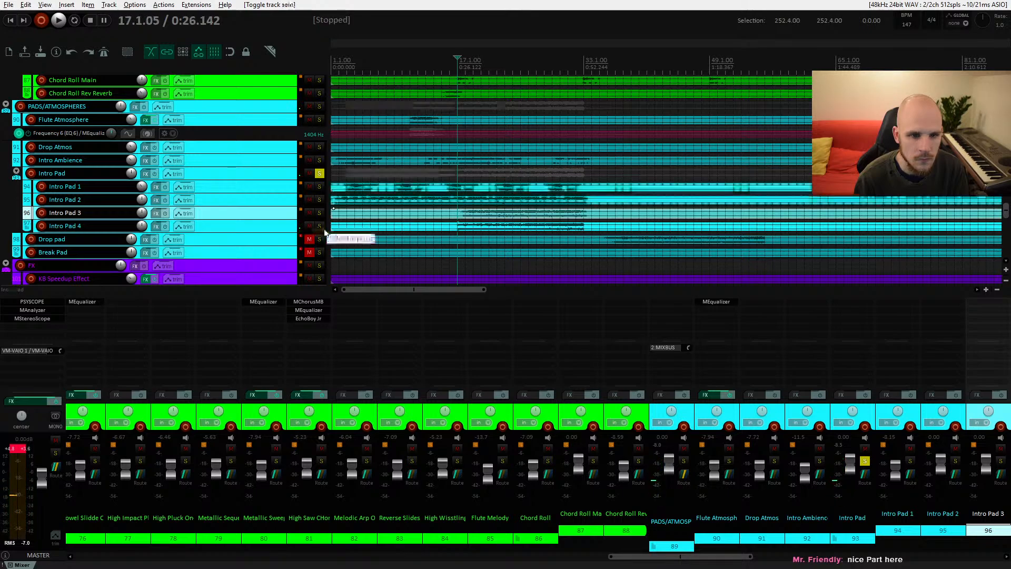
Step: Add MEqualizer to Intro Pad 4 and pull a low shelf band down to cut its low end during playback
left_click(221, 228)
left_click(156, 226)
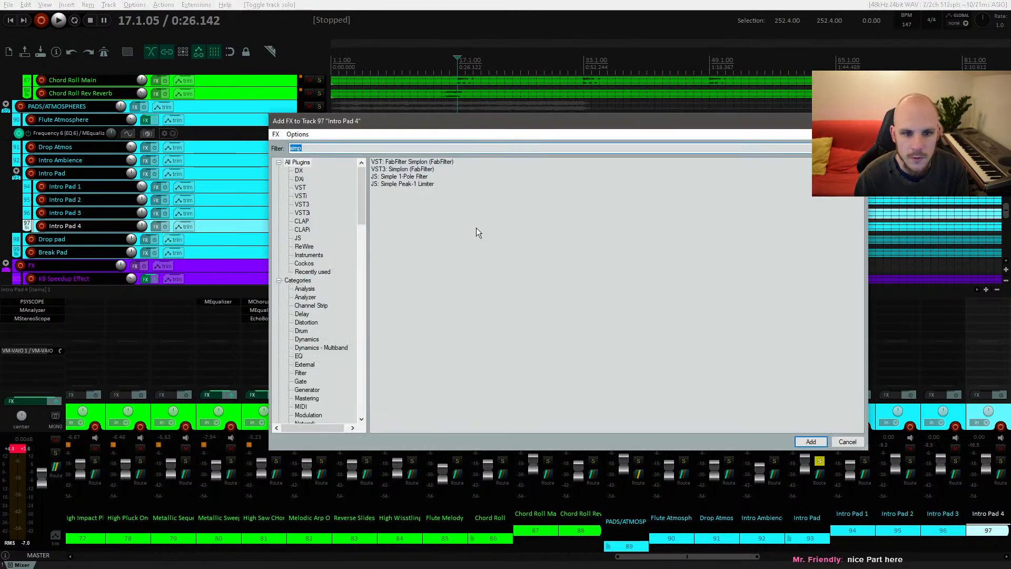
type("eq")
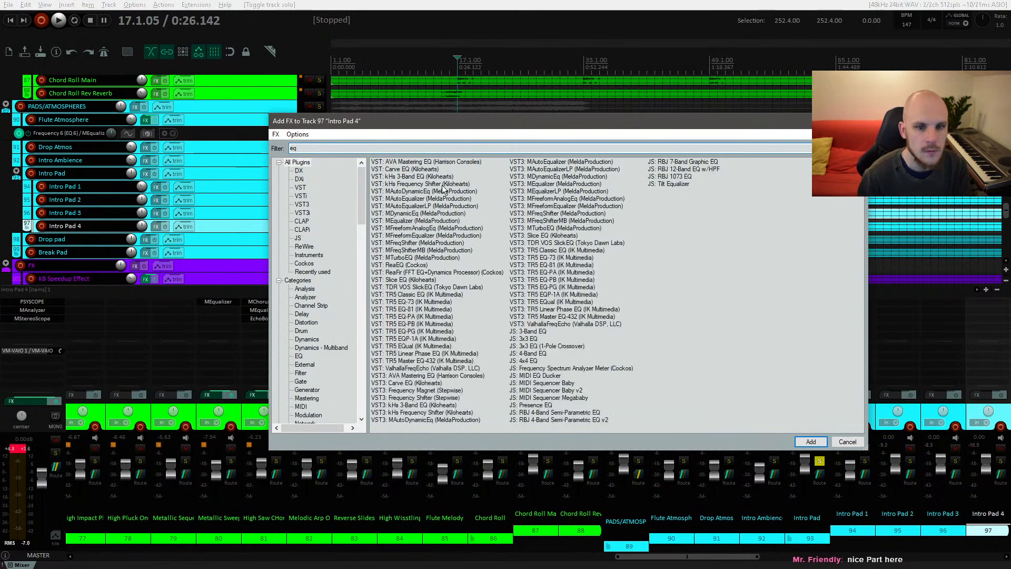
double_click(404, 222)
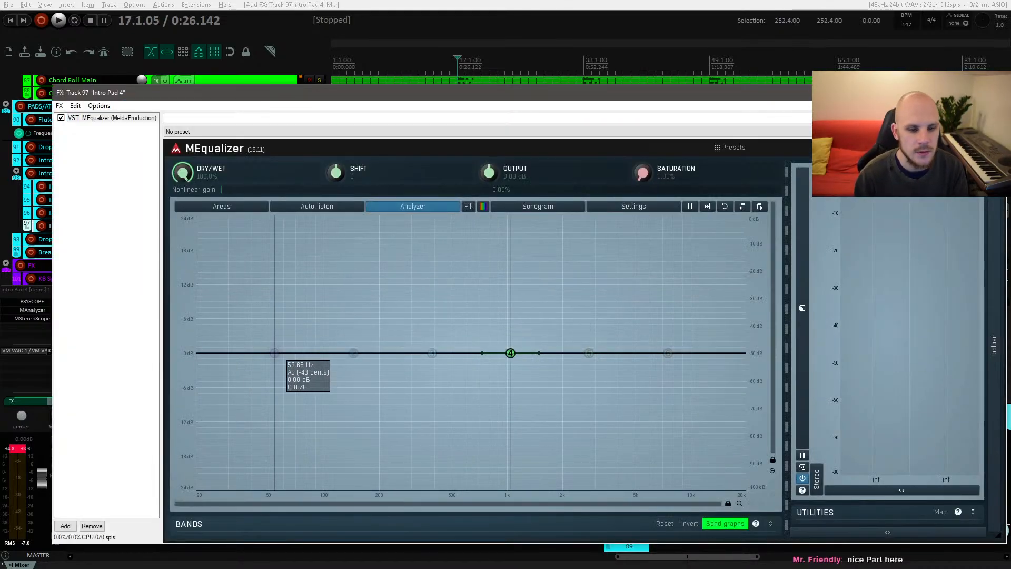
key("space")
left_click_drag(275, 353, 463, 414)
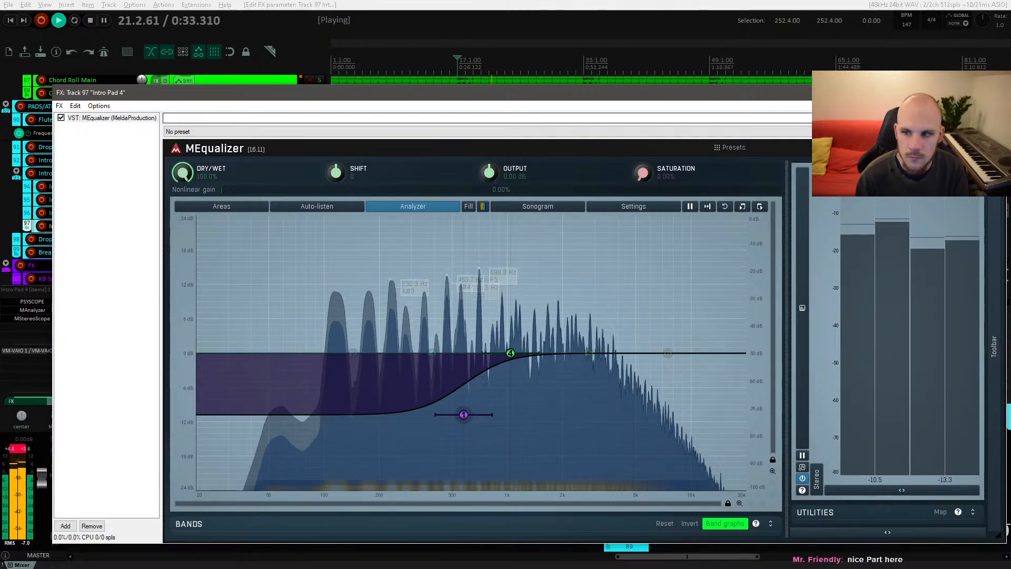
left_click(995, 92)
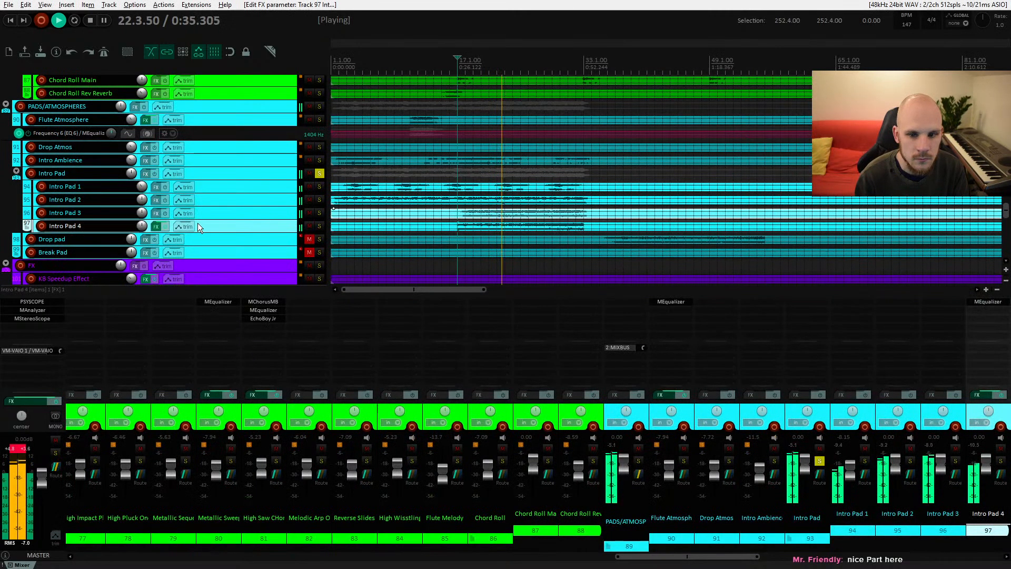
Step: Lower the volumes of Intro Pad 3 and Intro Pad 4 slightly
left_click_drag(141, 213, 143, 234)
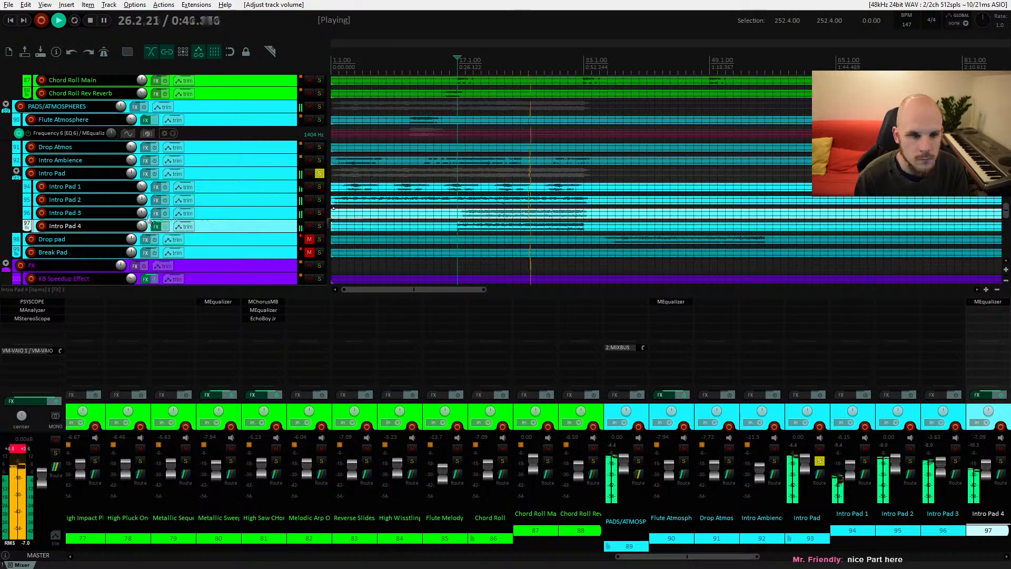
left_click_drag(145, 227, 144, 234)
left_click_drag(143, 213, 144, 217)
Step: Set the Intro Pad folder volume to about -10.8 dB and unsolo the folder
left_click_drag(130, 172, 131, 170)
left_click(319, 173)
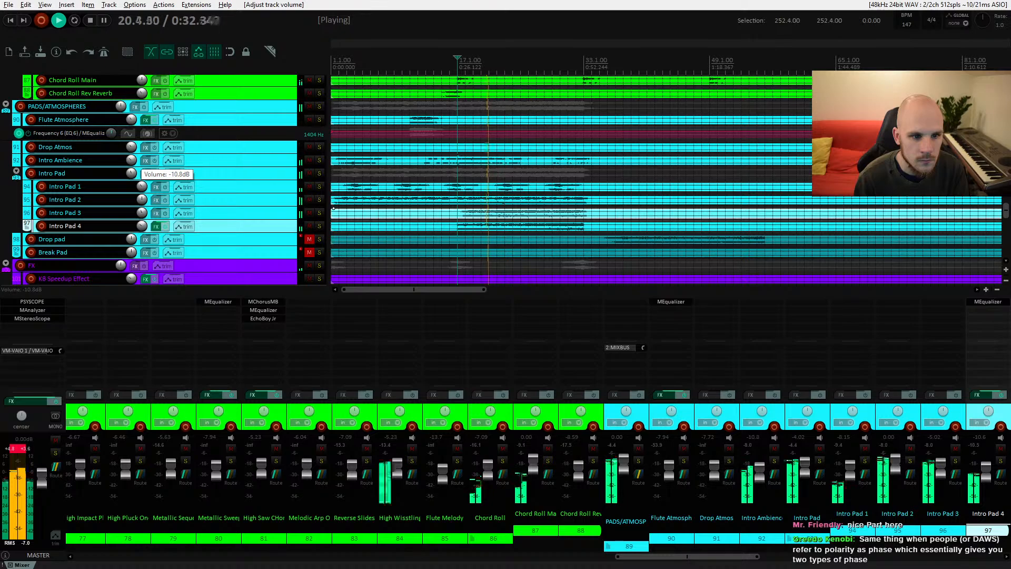
Step: Select the Intro Noise FX track and lower its volume to about -16.6 dB while auditioning it
scroll(481, 212, "down", 5)
scroll(481, 212, "up", 2)
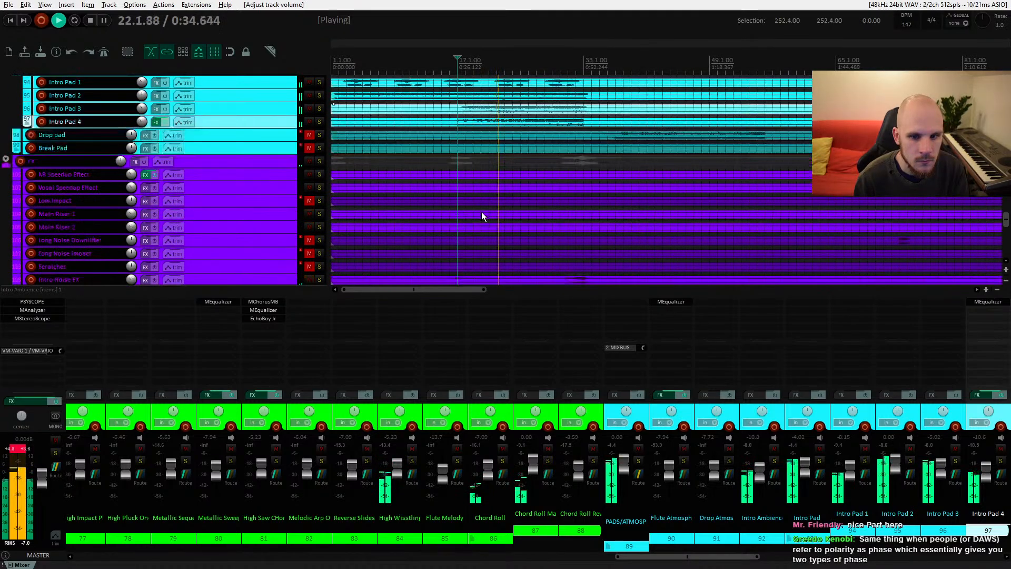
left_click_drag(471, 205, 397, 185)
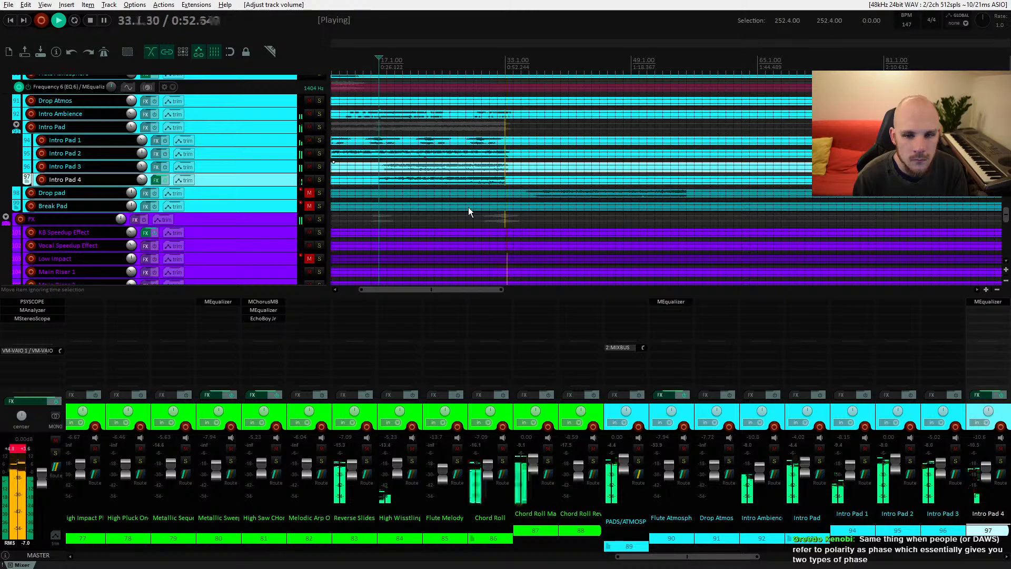
scroll(469, 212, "down", 5)
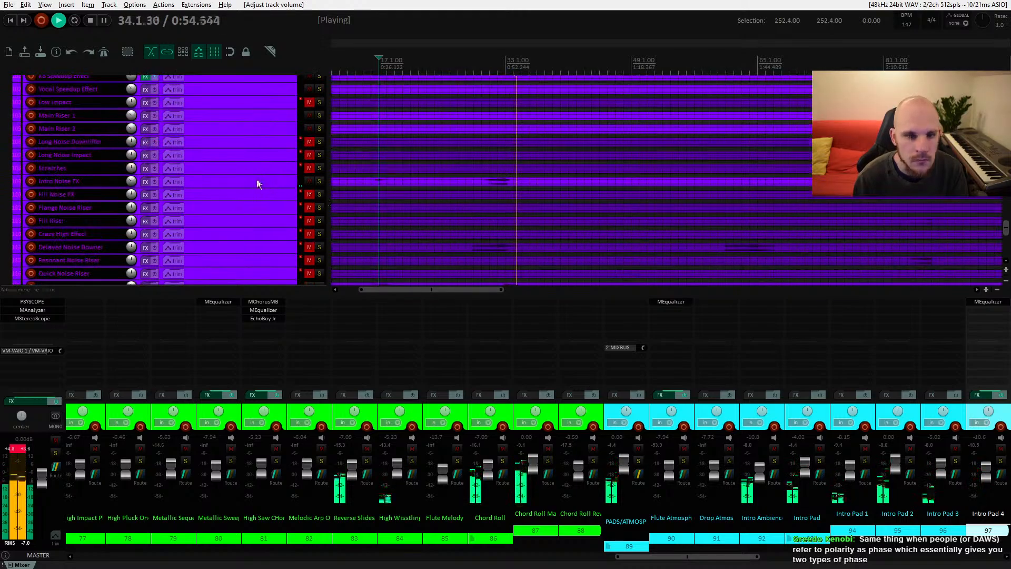
left_click(153, 180)
key("space")
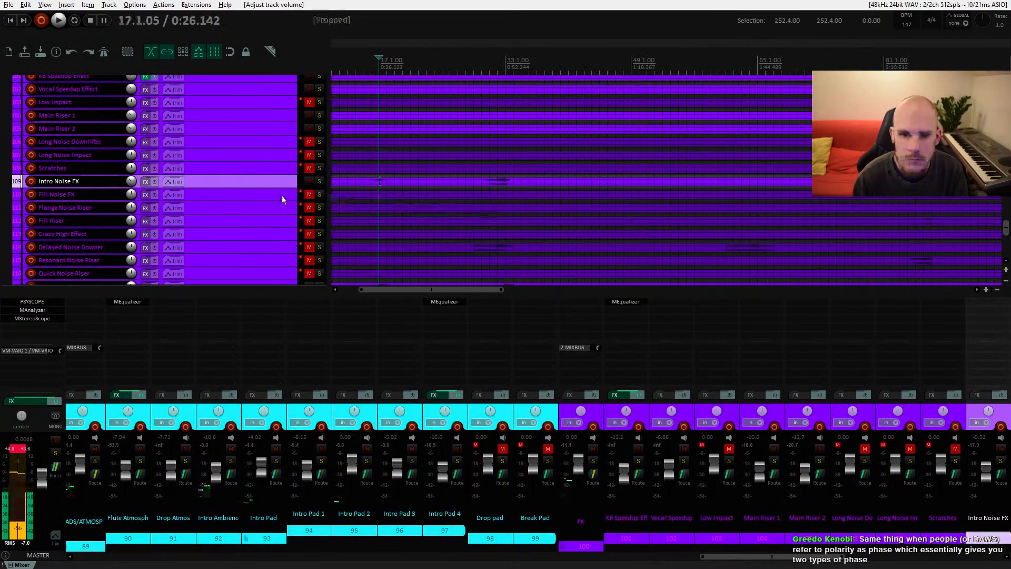
left_click_drag(133, 181, 133, 184)
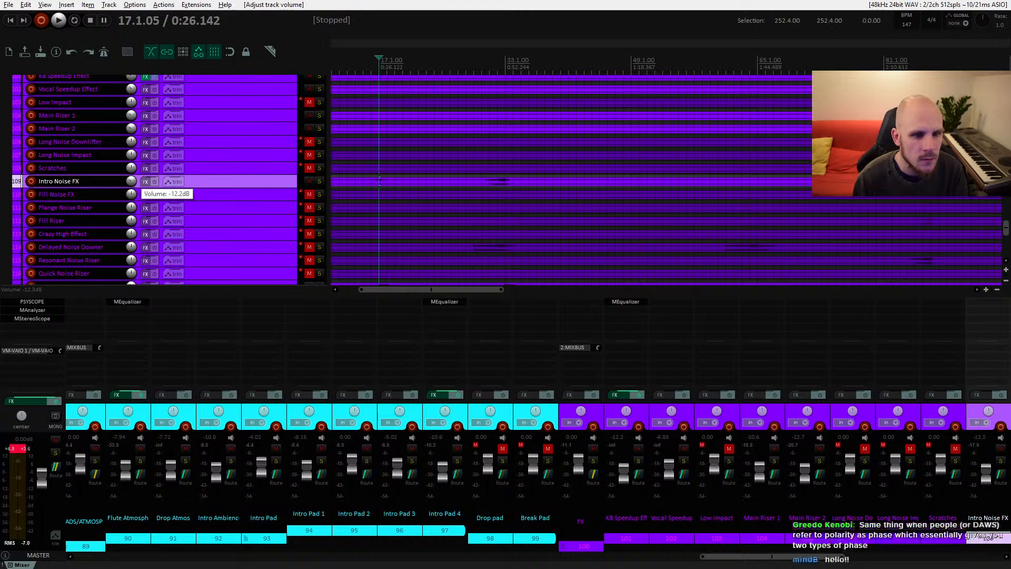
left_click(493, 181)
key("space")
scroll(494, 219, "down", 2)
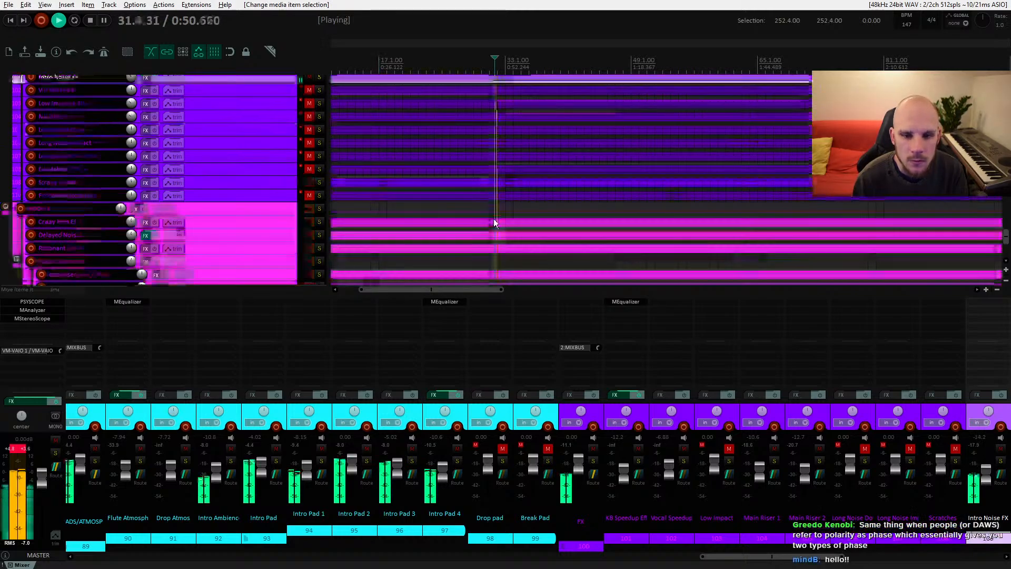
left_click_drag(131, 129, 132, 133)
key("space")
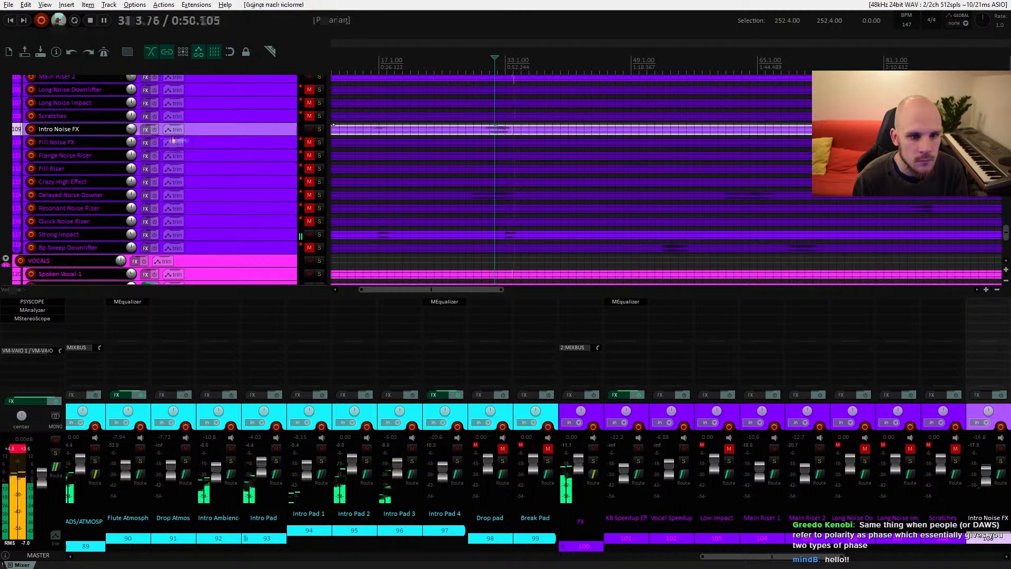
Step: Enlarge the Intro Noise FX track's height and play its item back from the section start
scroll(396, 175, "down", 3)
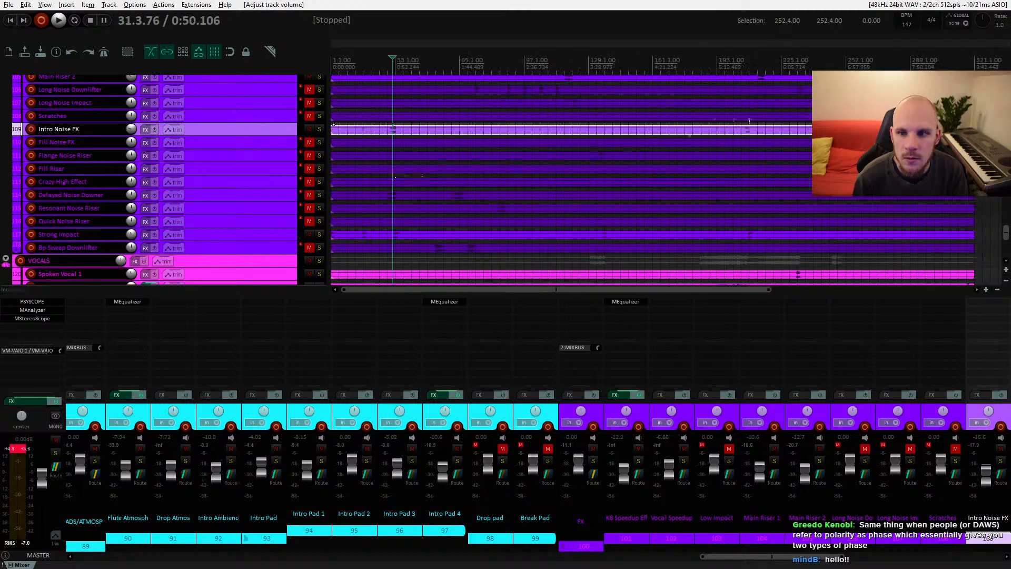
scroll(353, 133, "up", 3)
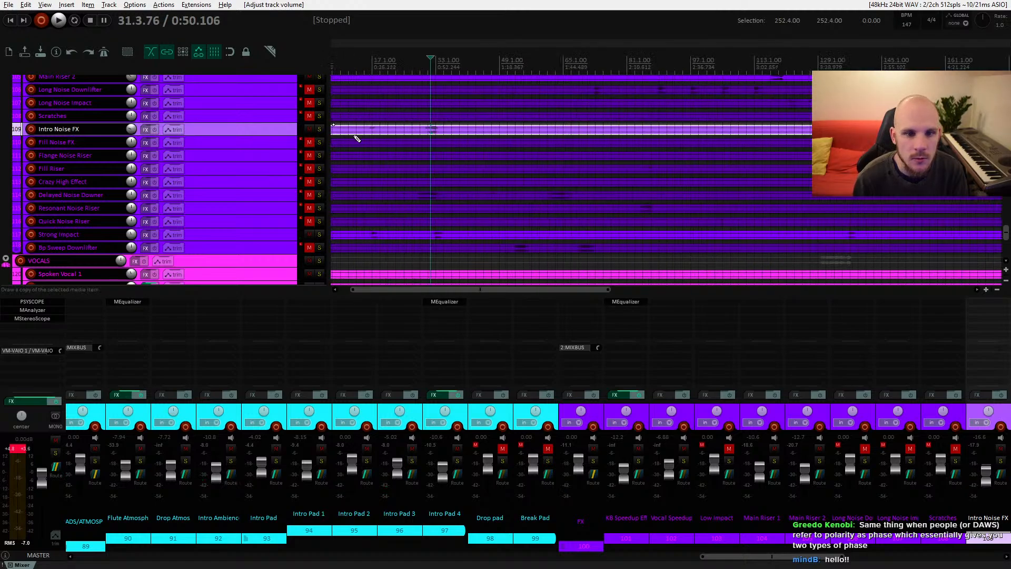
left_click(384, 129)
key("space")
left_click_drag(248, 137, 248, 163)
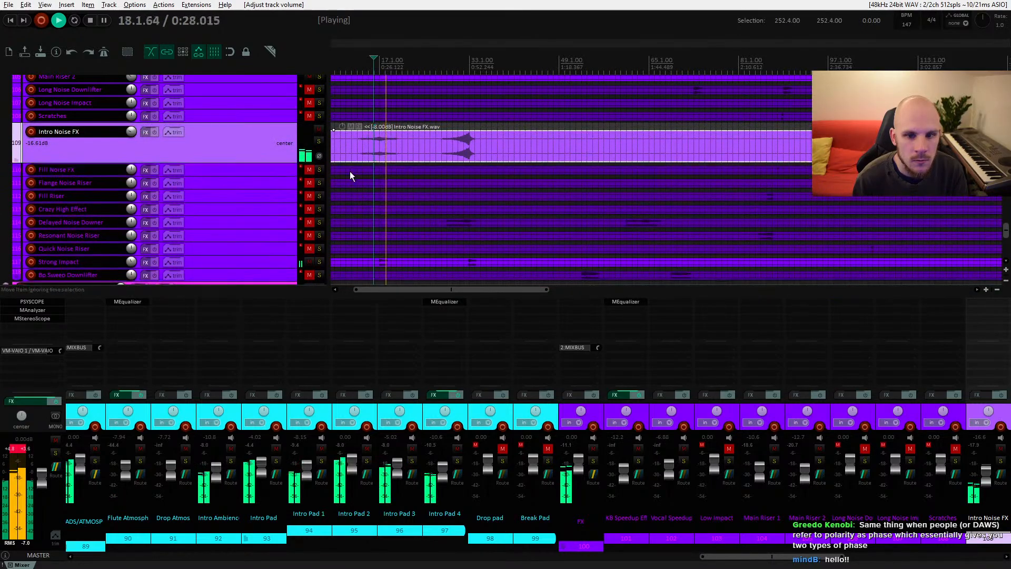
key("space")
Step: Split the Intro Noise FX item at two points and select the middle segment
left_click(442, 147)
left_click(415, 141)
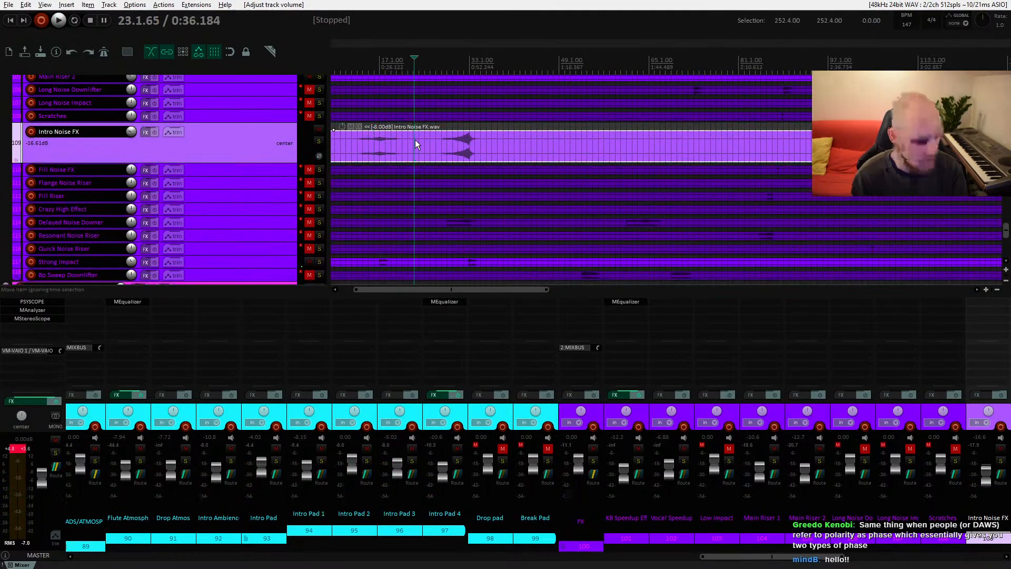
key("s")
left_click(516, 146)
key("s")
left_click(462, 154)
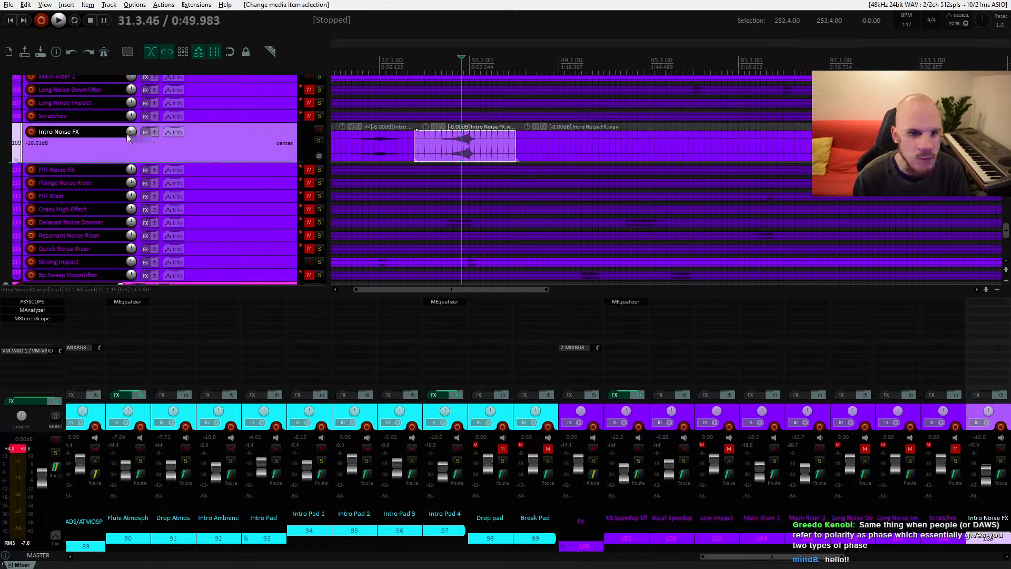
Step: Raise the Intro Noise FX track volume to about -11.8 dB and set the middle segment's take volume to -13 dB
left_click_drag(128, 138, 128, 121)
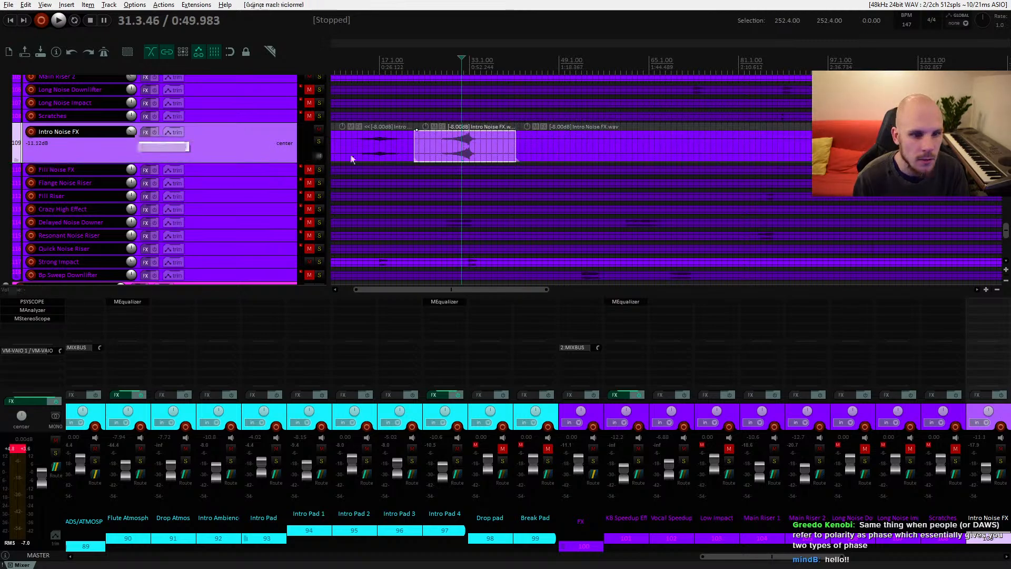
right_click(457, 145)
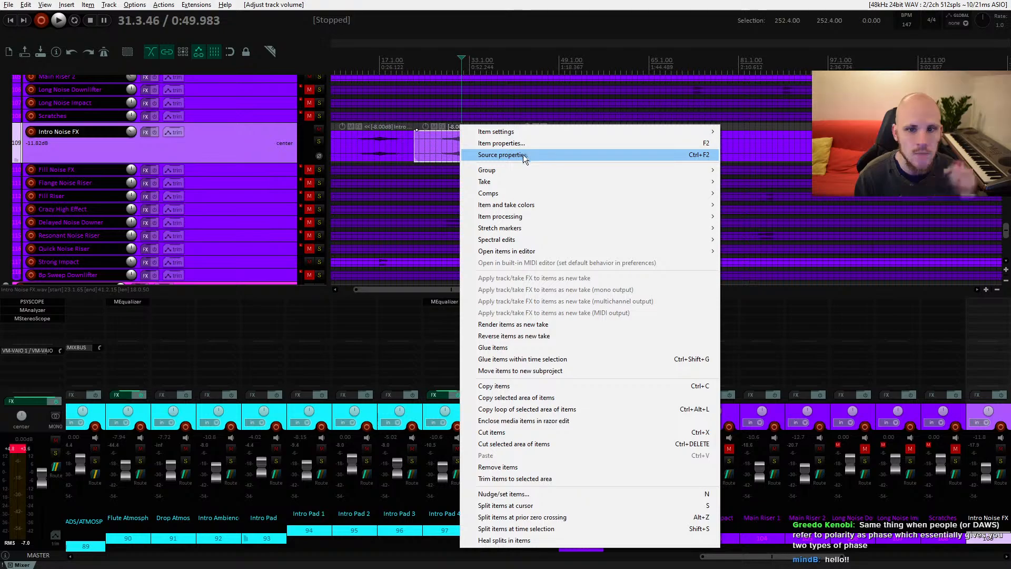
left_click(521, 143)
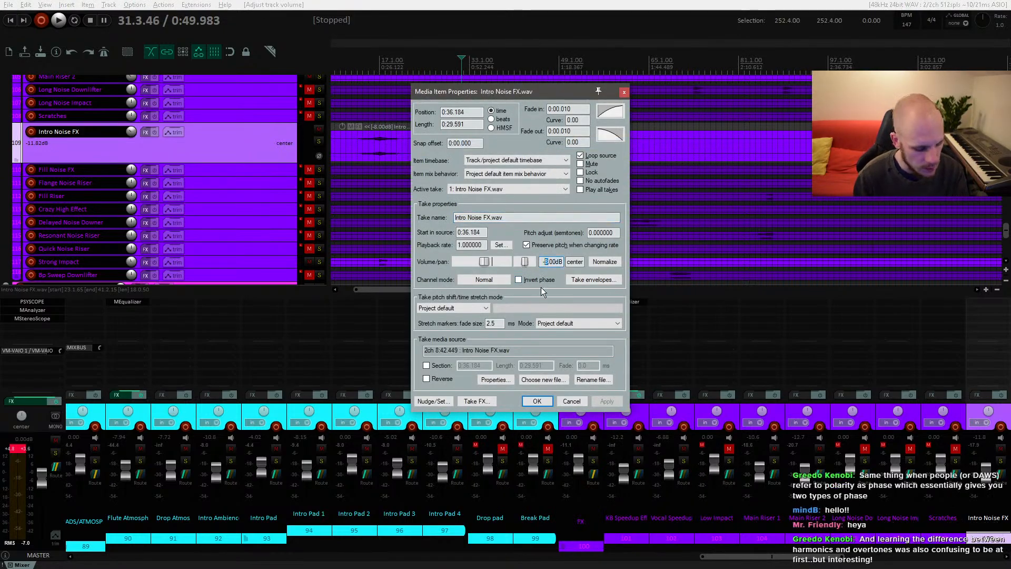
type("13")
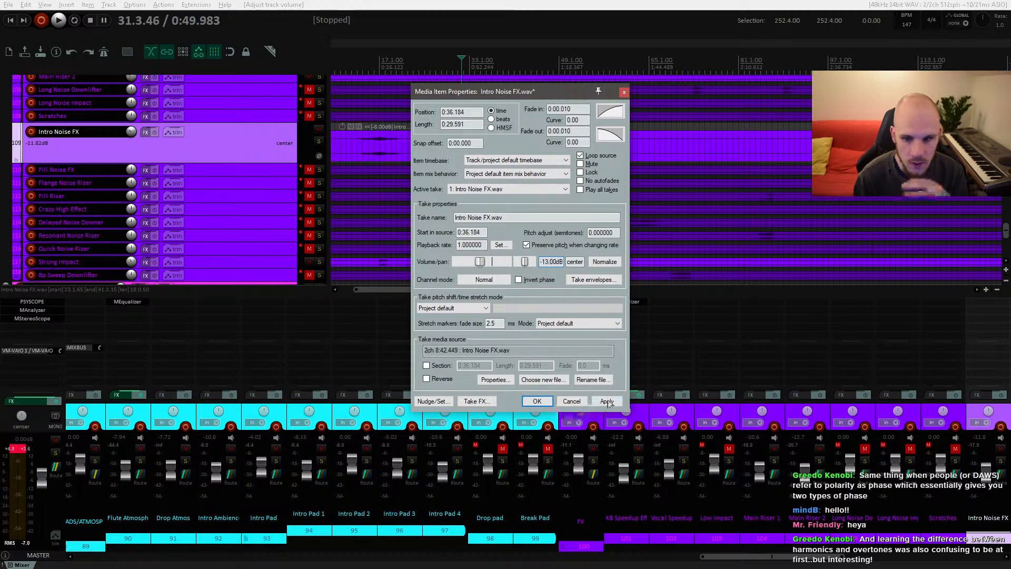
left_click(547, 404)
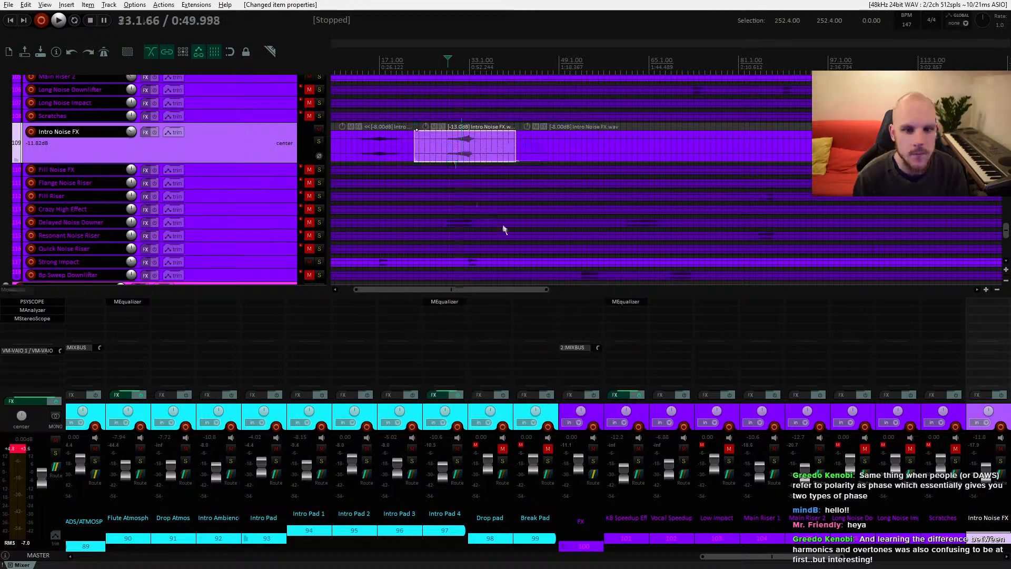
Step: Pan along the arrangement and play back the Intro Noise FX section to audition the quieter segment
left_click_drag(672, 175, 499, 179)
left_click_drag(764, 164, 537, 179)
left_click_drag(738, 183, 832, 179)
left_click_drag(508, 188, 834, 194)
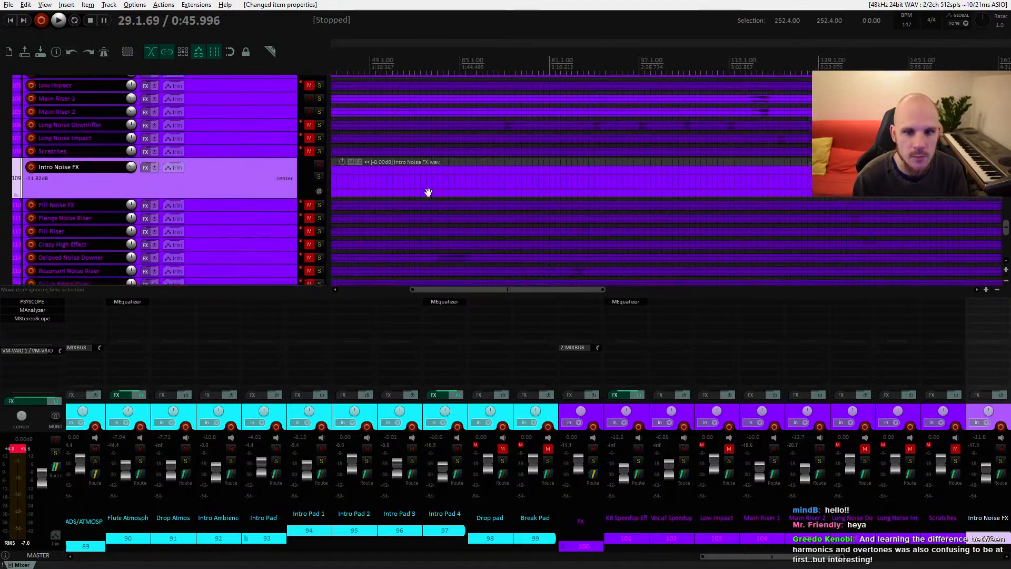
left_click_drag(428, 192, 653, 187)
key("space")
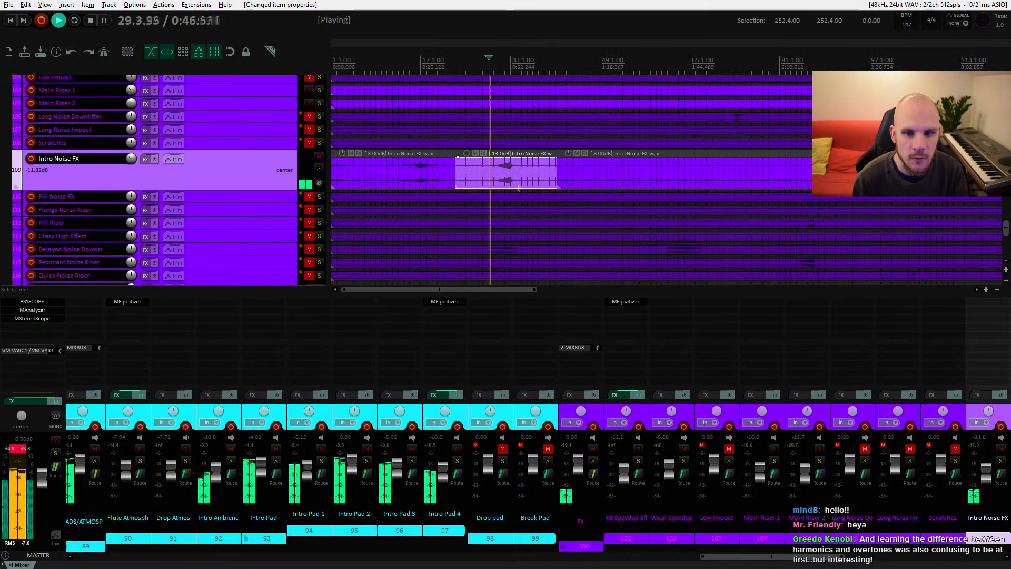
key("space")
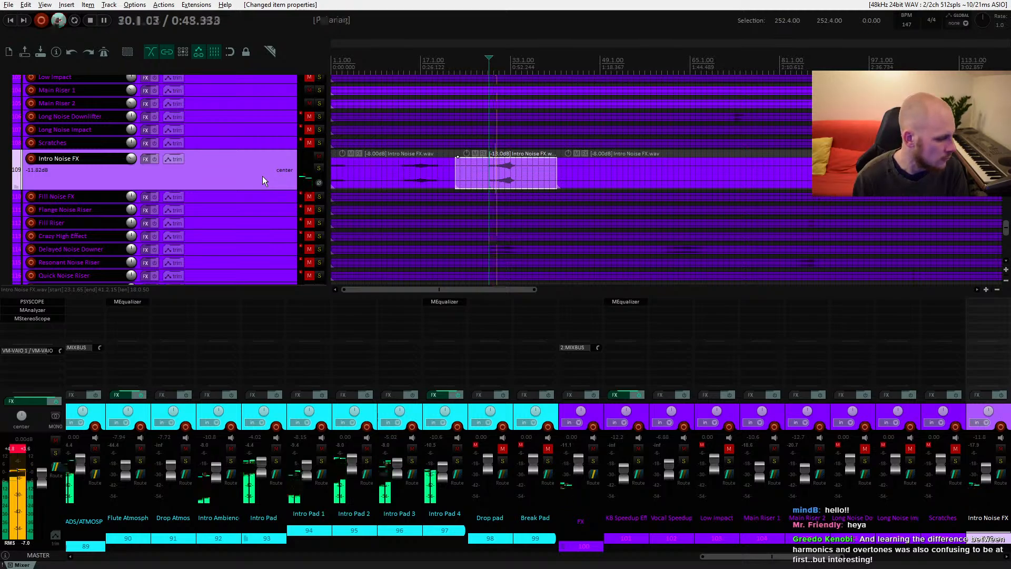
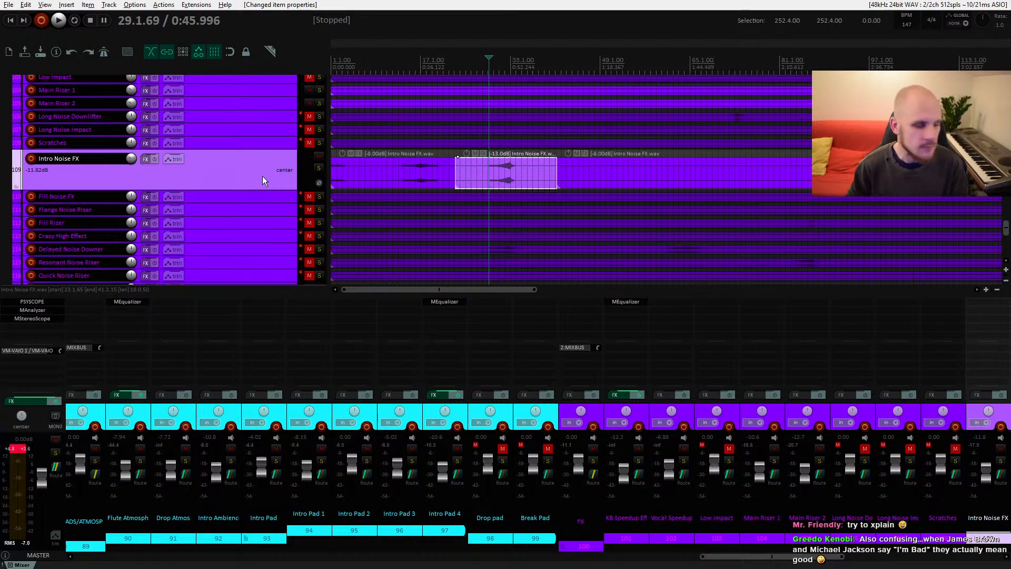
Step: Unmute the Low Impact track and start playback near bar 193
left_click(423, 172)
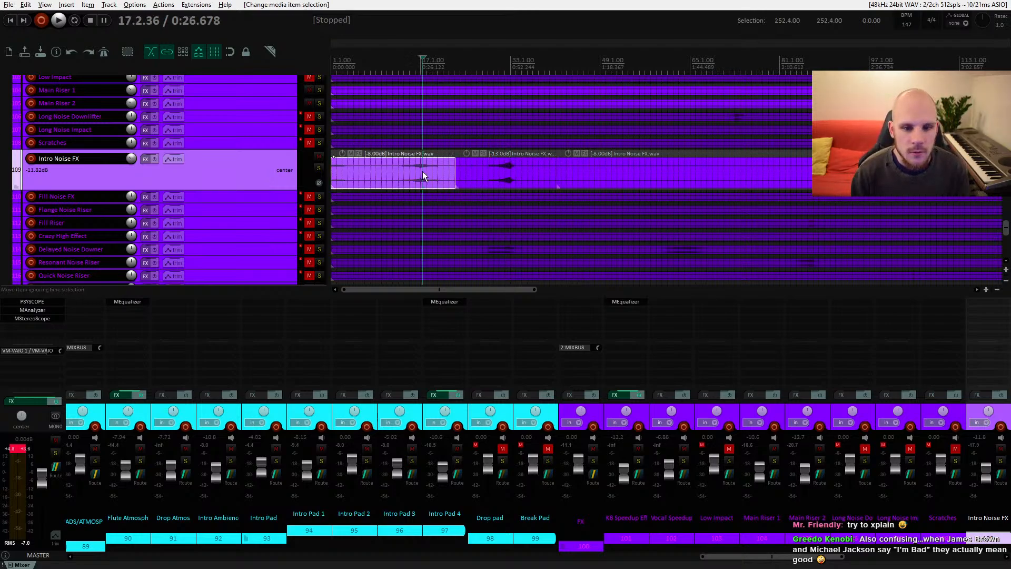
scroll(492, 216, "up", 3)
mouse_move(628, 207)
left_mouse_down()
mouse_move(495, 219)
mouse_move(379, 212)
left_mouse_up()
mouse_move(681, 188)
left_mouse_down()
mouse_move(469, 199)
mouse_move(504, 200)
left_mouse_up()
left_click_drag(715, 198, 523, 221)
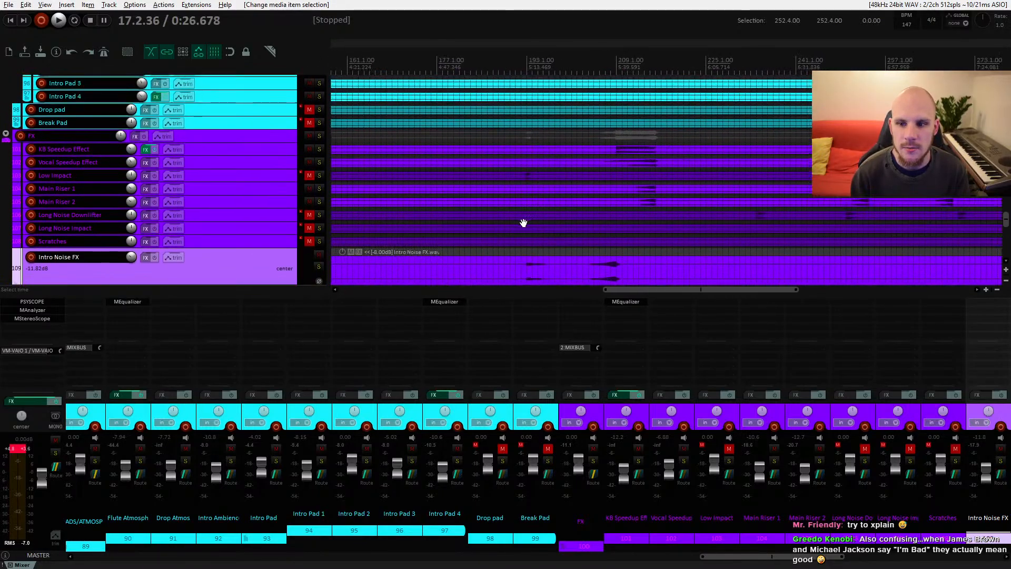
left_click(522, 178)
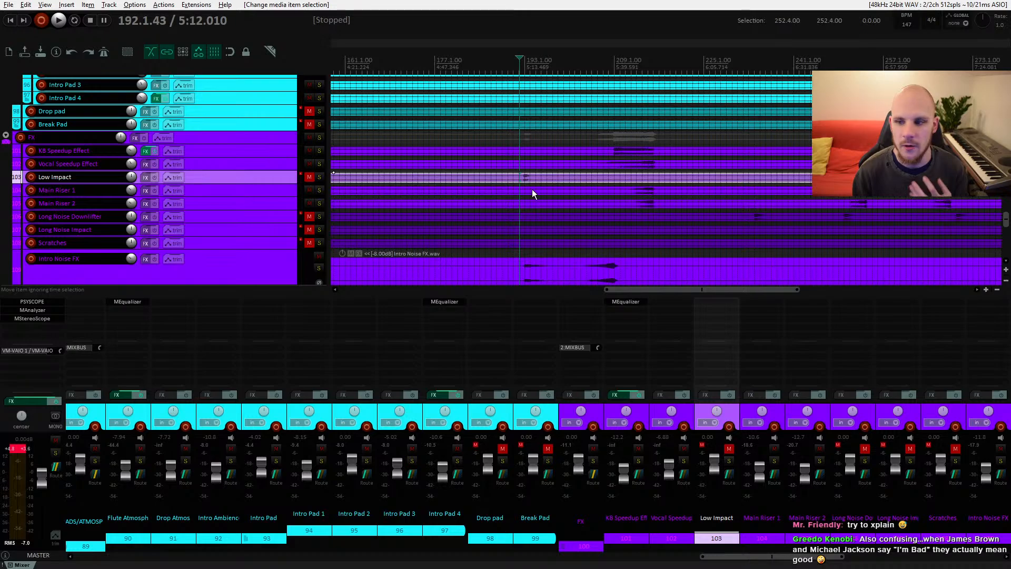
left_click(310, 177)
key("space")
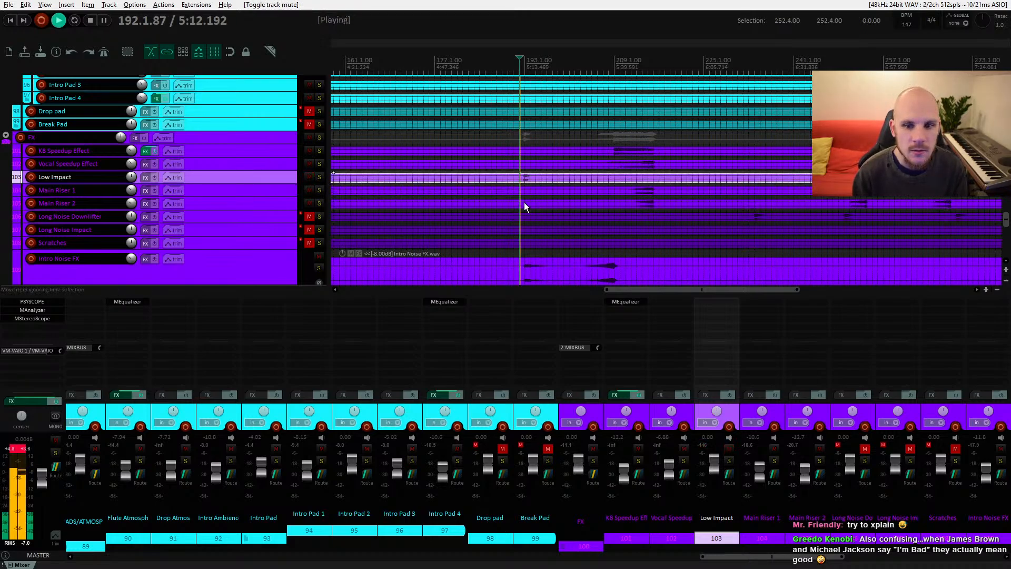
Step: Solo the Low Impact track, lower its volume to about -5.2 dB and play it back
left_click_drag(523, 202, 473, 210)
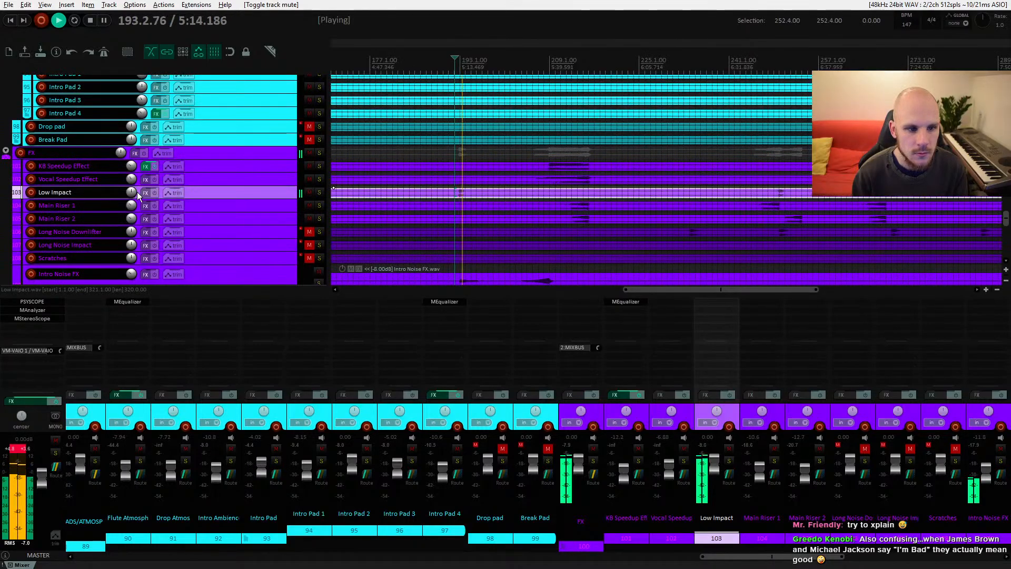
left_click_drag(133, 192, 133, 200)
left_click(317, 192)
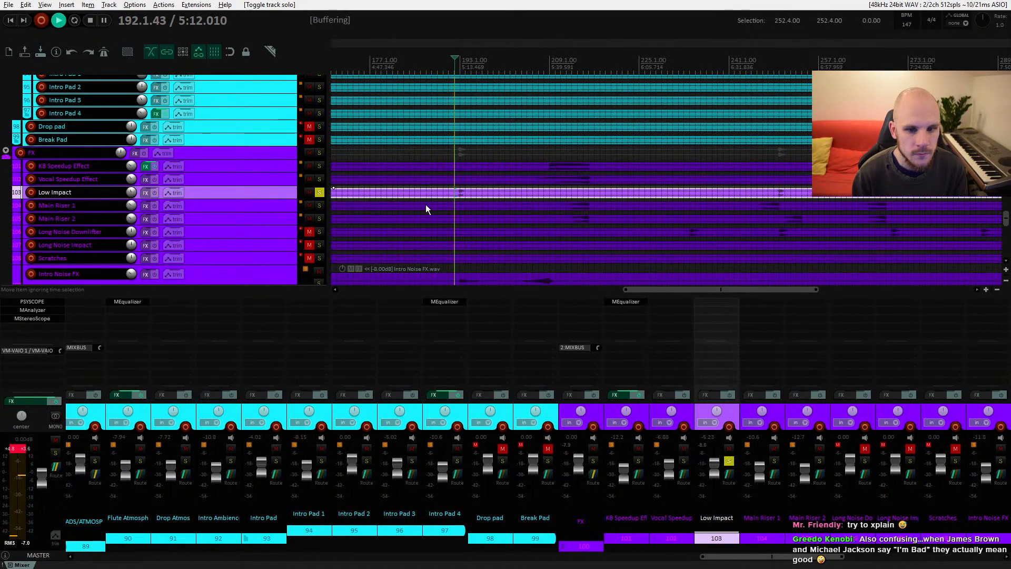
scroll(425, 204, "down", 5)
scroll(464, 199, "up", 5)
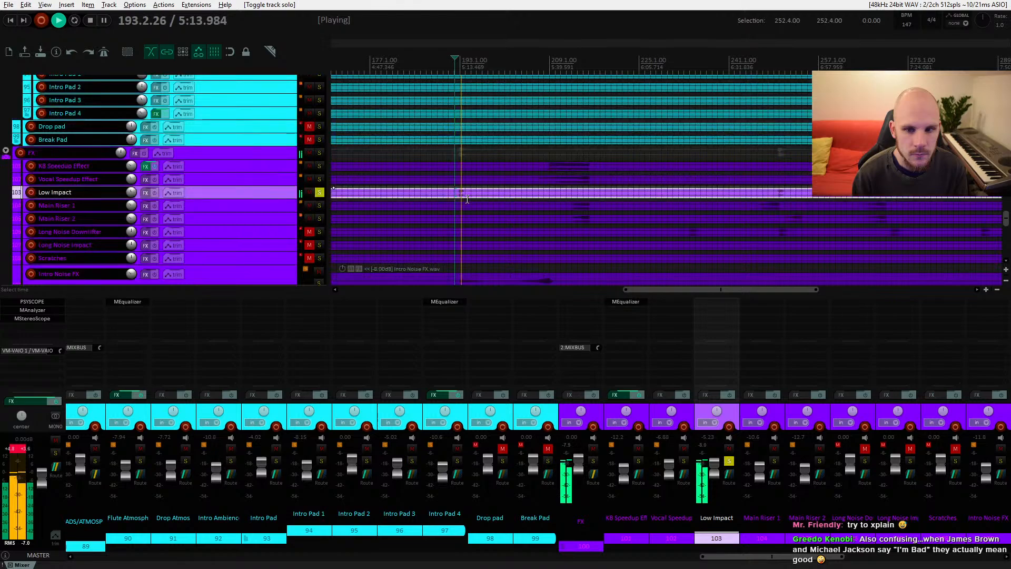
key("space")
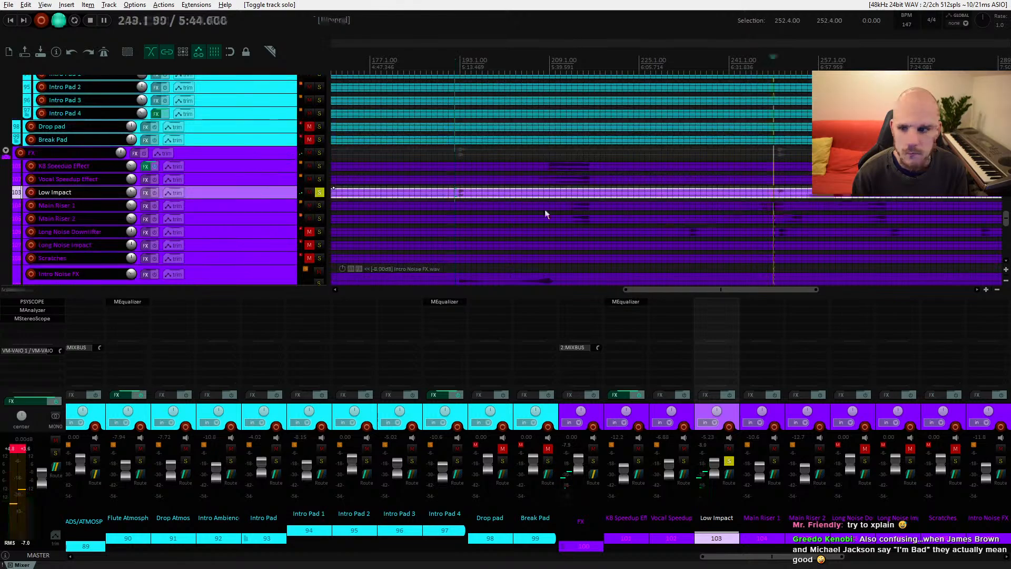
Step: Unsolo the Low Impact track, set its volume to about -8.15 dB and audition it before stopping
left_click(320, 191)
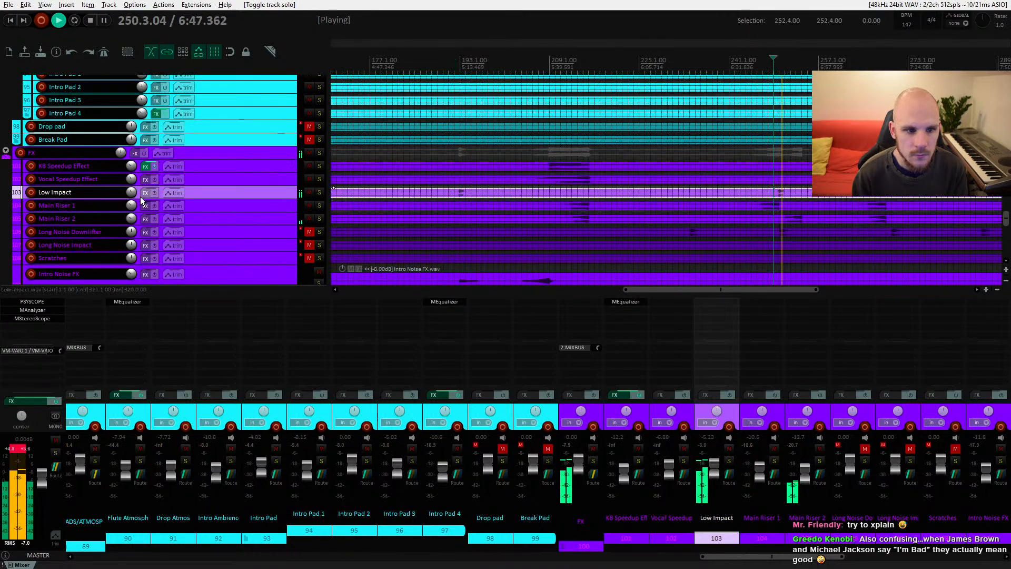
left_click_drag(131, 192, 131, 199)
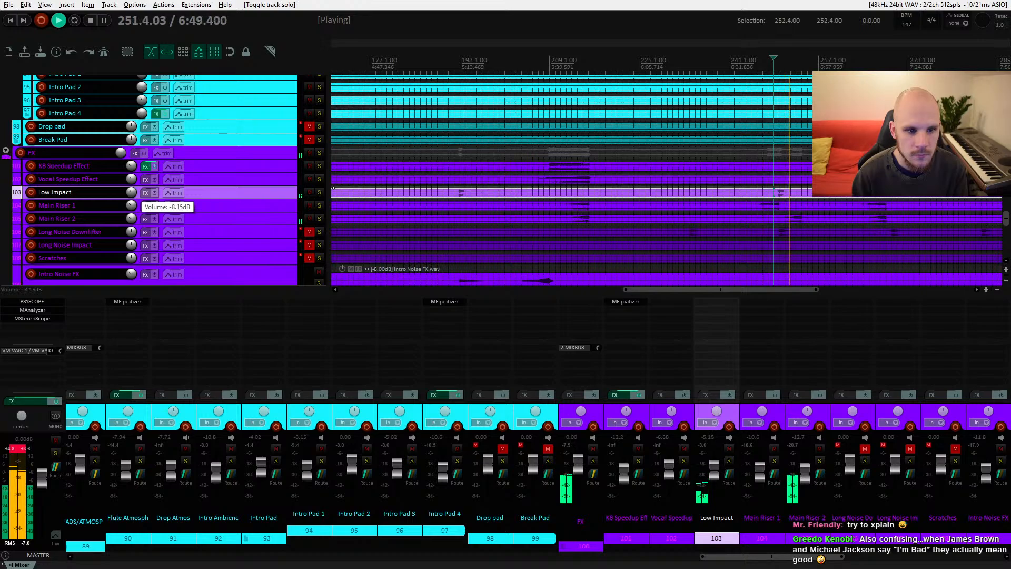
left_click(455, 231)
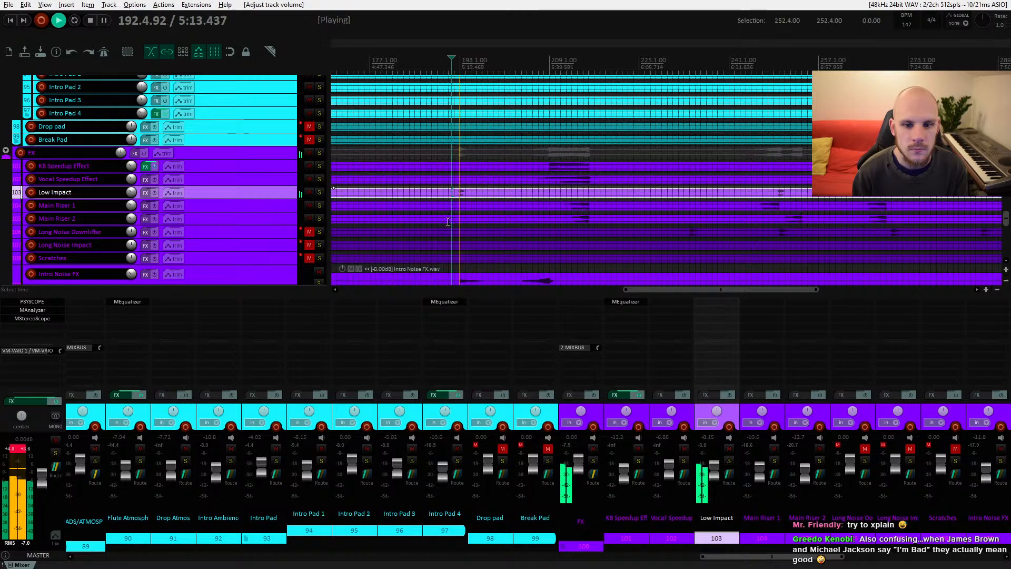
scroll(467, 216, "down", 2)
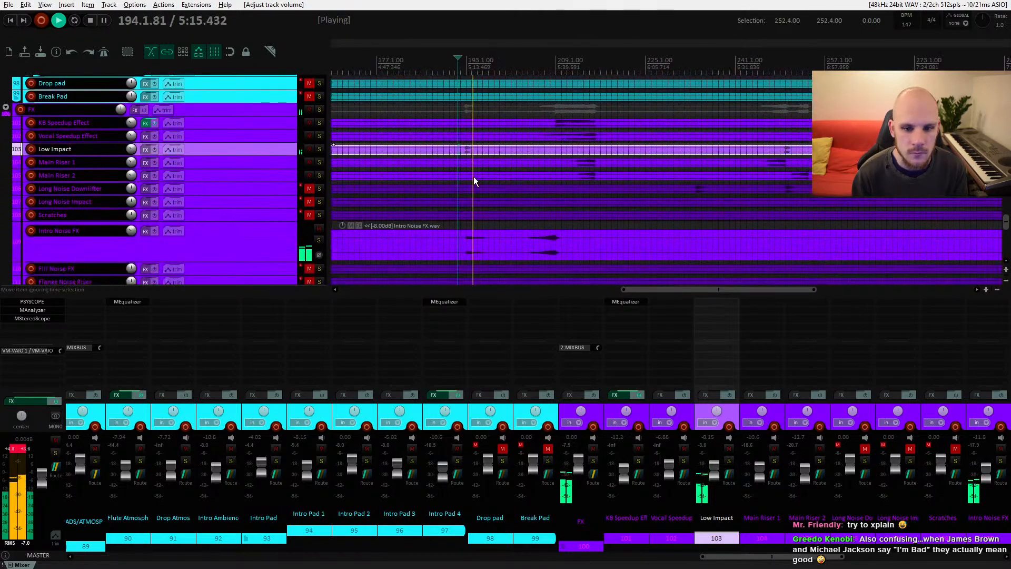
left_click_drag(446, 221, 487, 238)
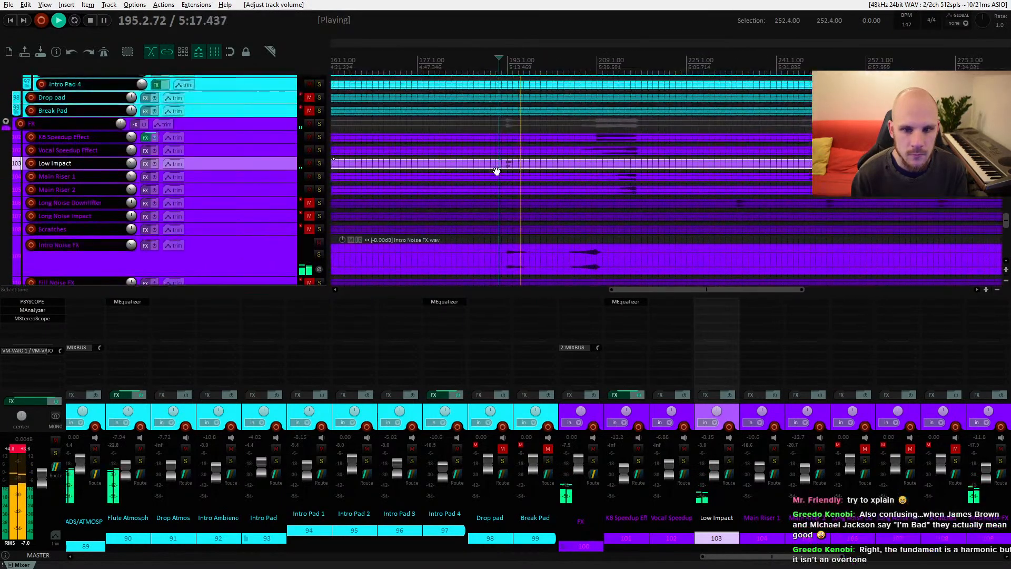
left_click_drag(497, 171, 602, 185)
key("space")
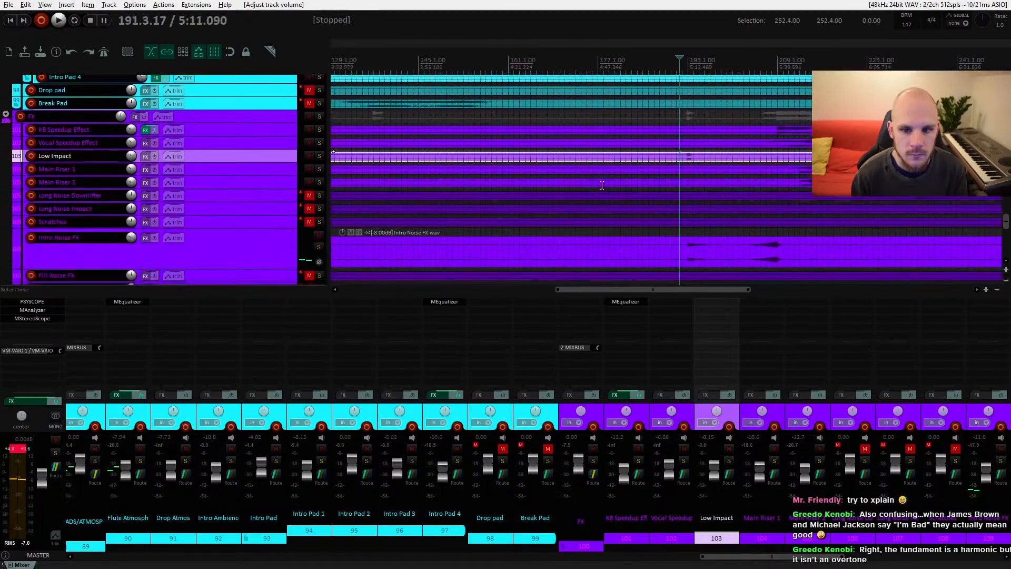
Step: Unmute the Long Noise Downlifter track and start playback around bar 73
left_click_drag(500, 211, 519, 203)
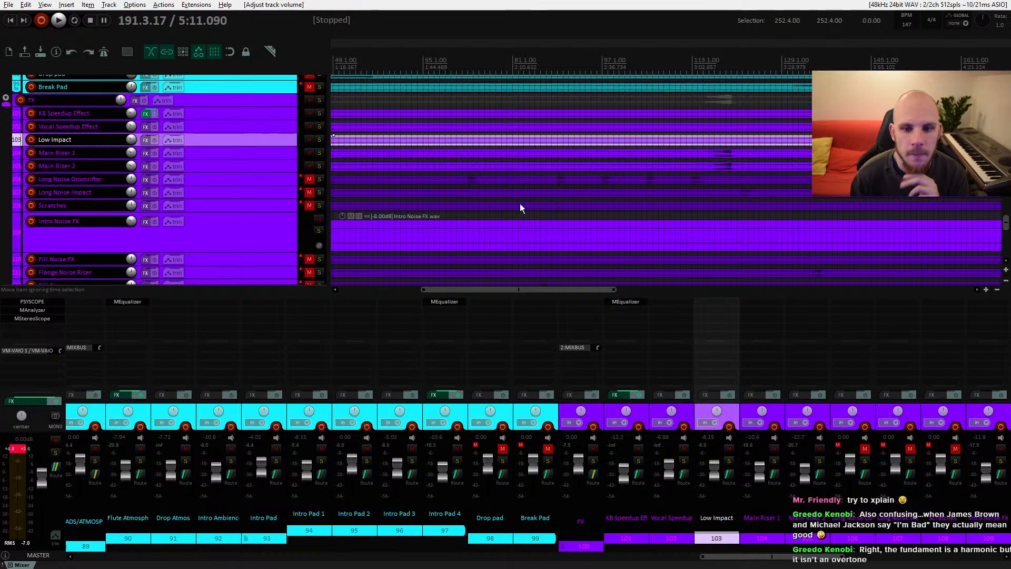
left_click(469, 180)
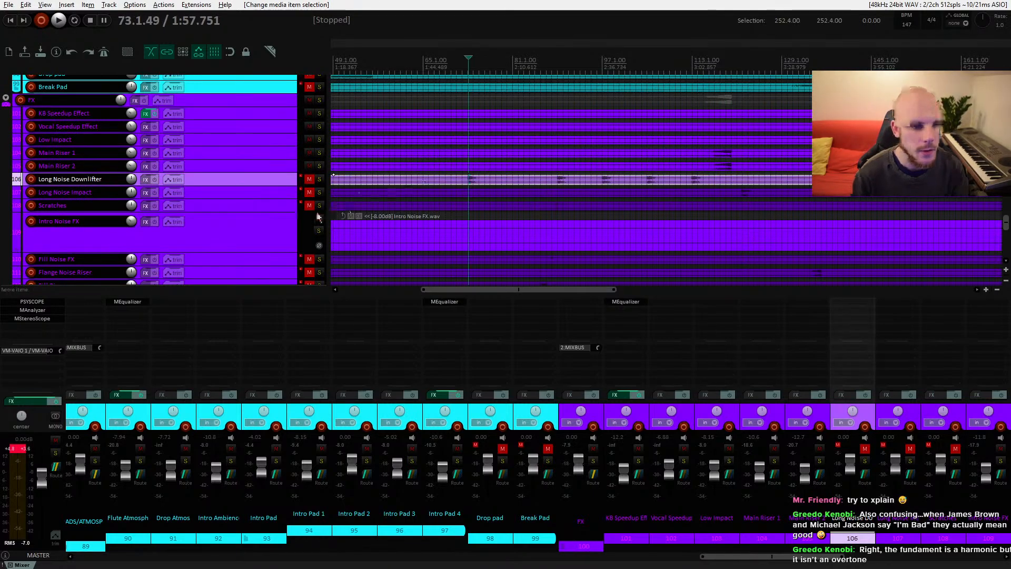
left_click(310, 180)
key("space")
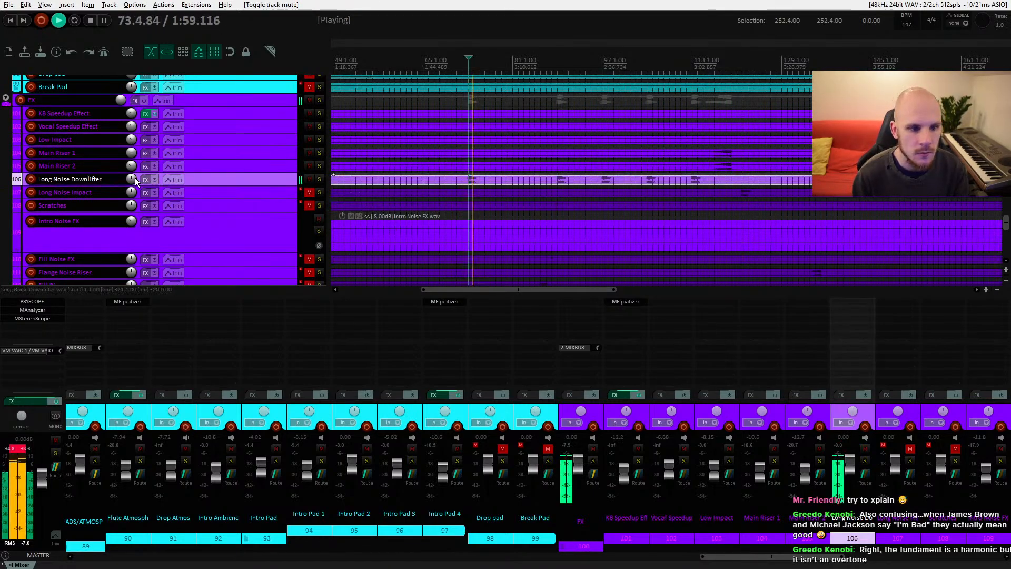
Step: Lower the Long Noise Downlifter volume to about -13.2 dB and audition it from bar 73
left_click_drag(135, 180, 134, 181)
key("space")
left_click(463, 180)
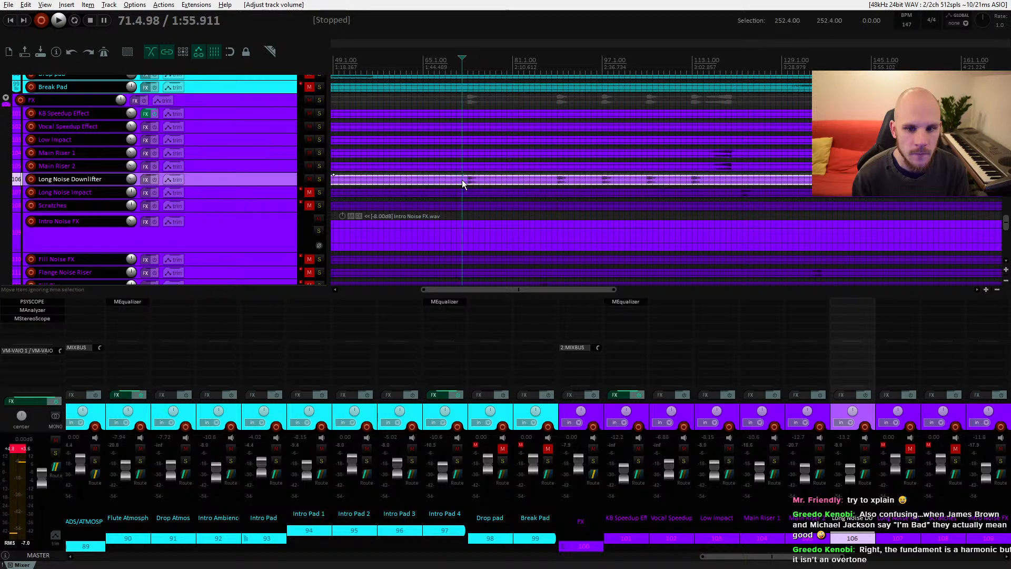
key("space")
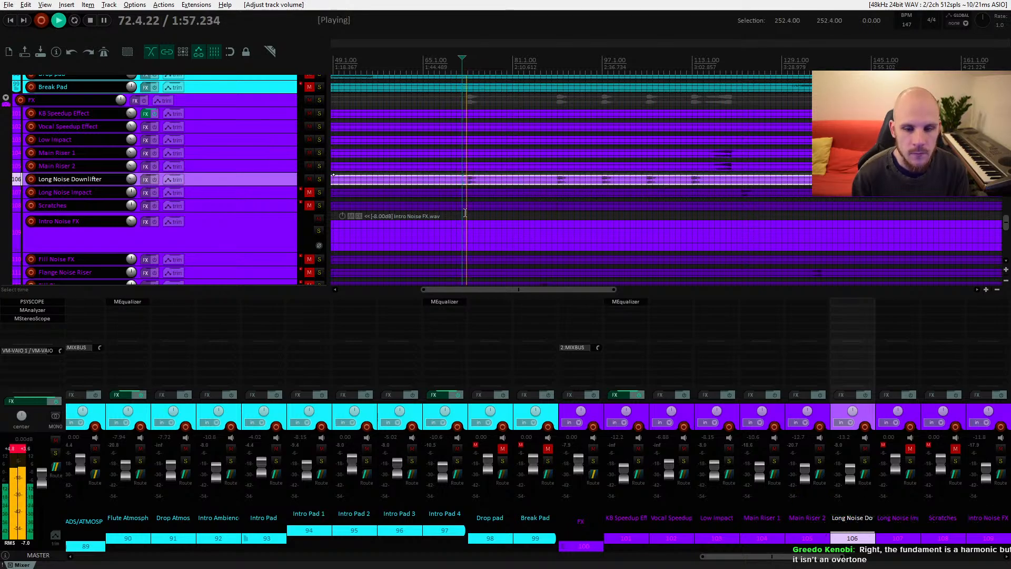
key("space")
key("space")
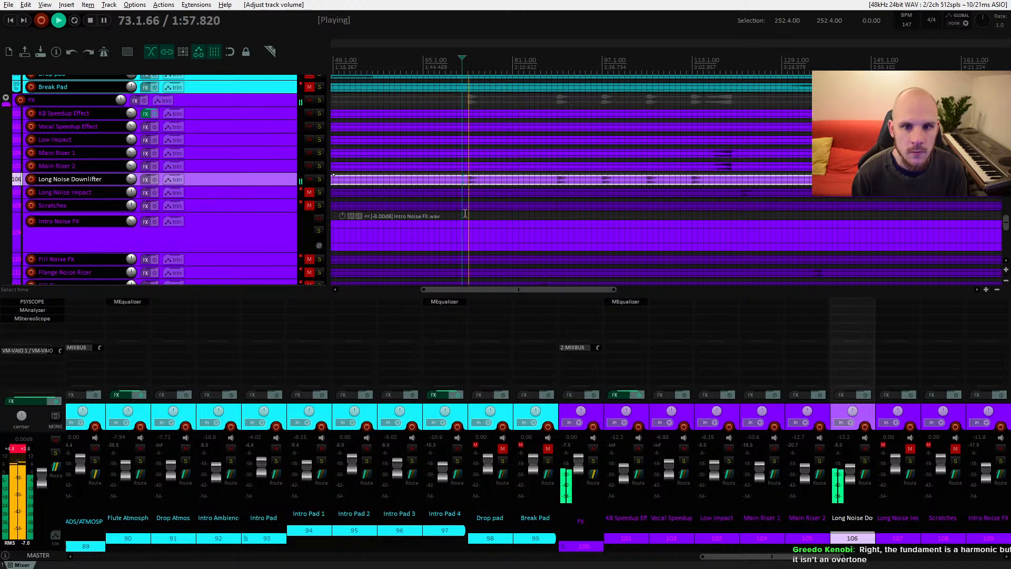
Step: Browse up through the drum tracks and solo the Drum Fill track
scroll(465, 213, "up", 20)
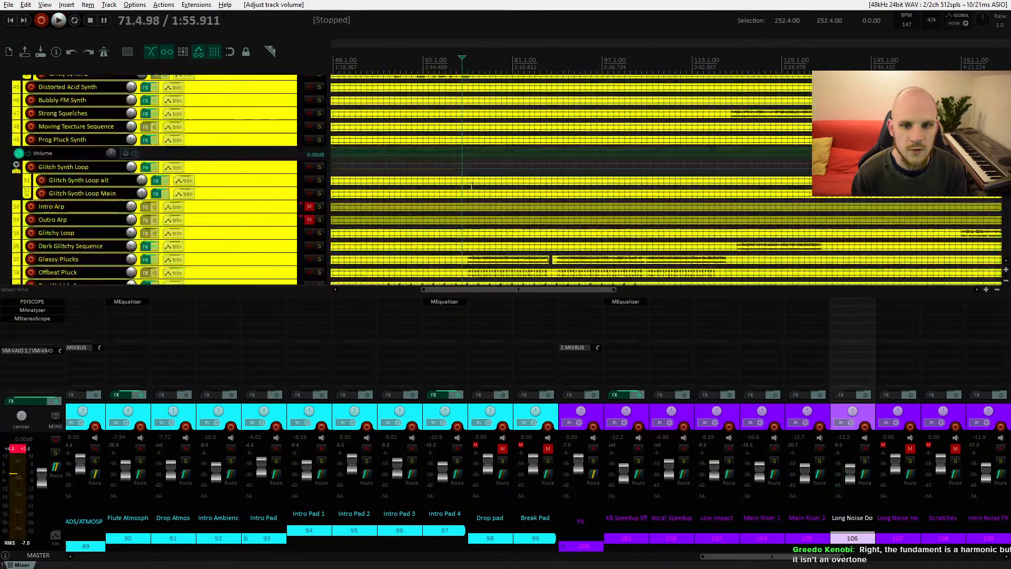
scroll(471, 188, "down", 3)
scroll(472, 188, "up", 10)
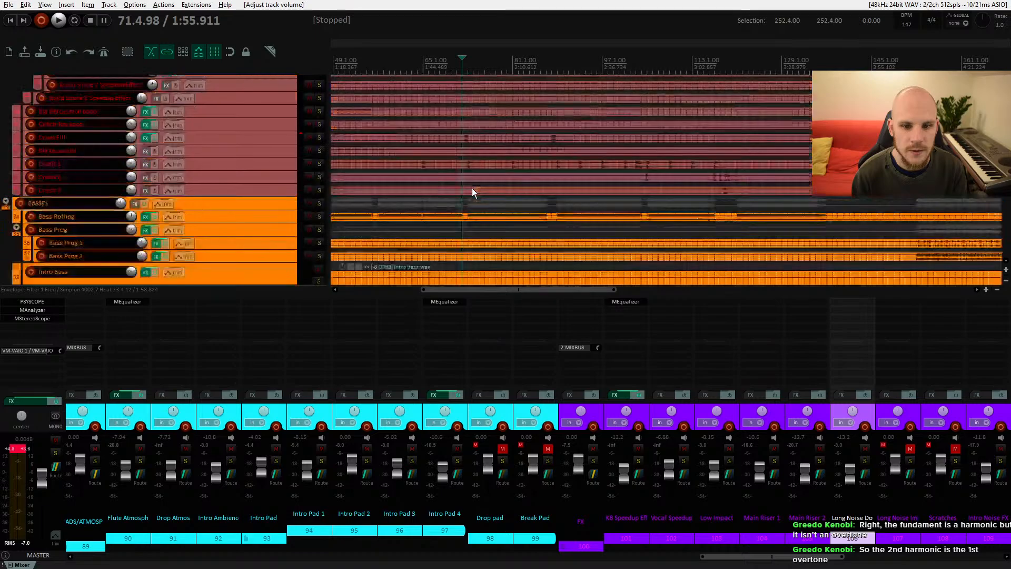
scroll(472, 188, "up", 8)
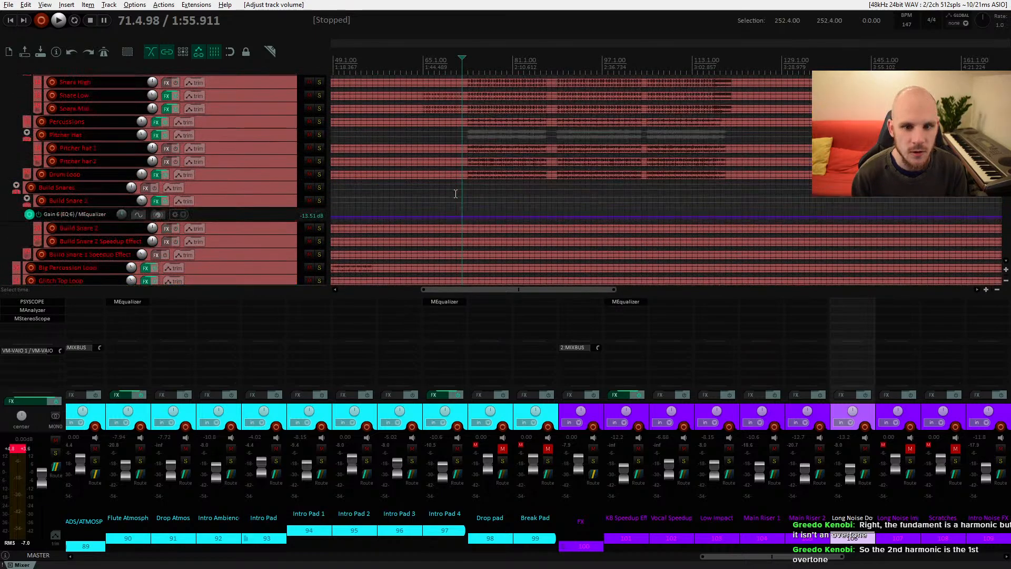
scroll(456, 194, "down", 8)
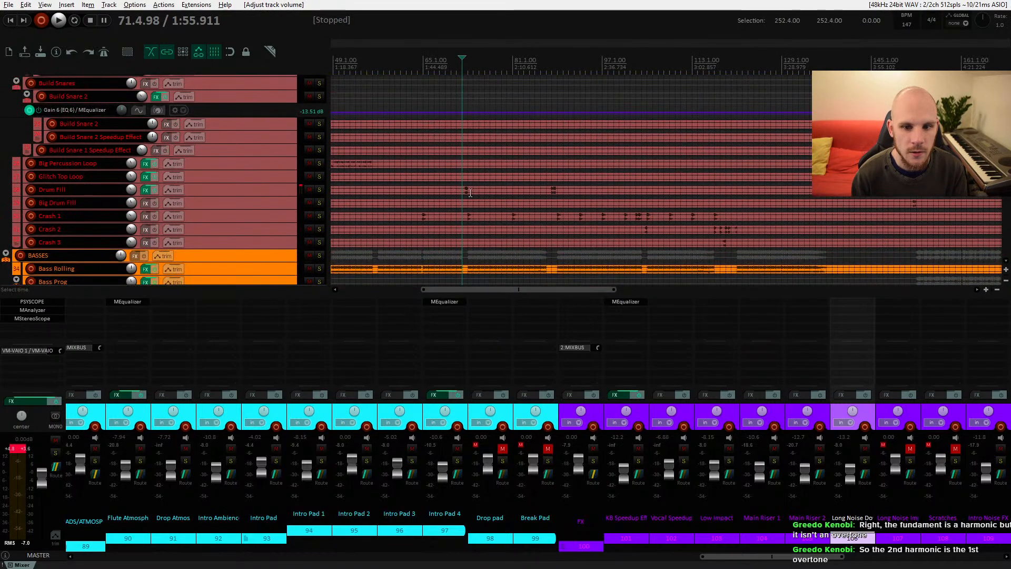
left_click(468, 192)
key("s")
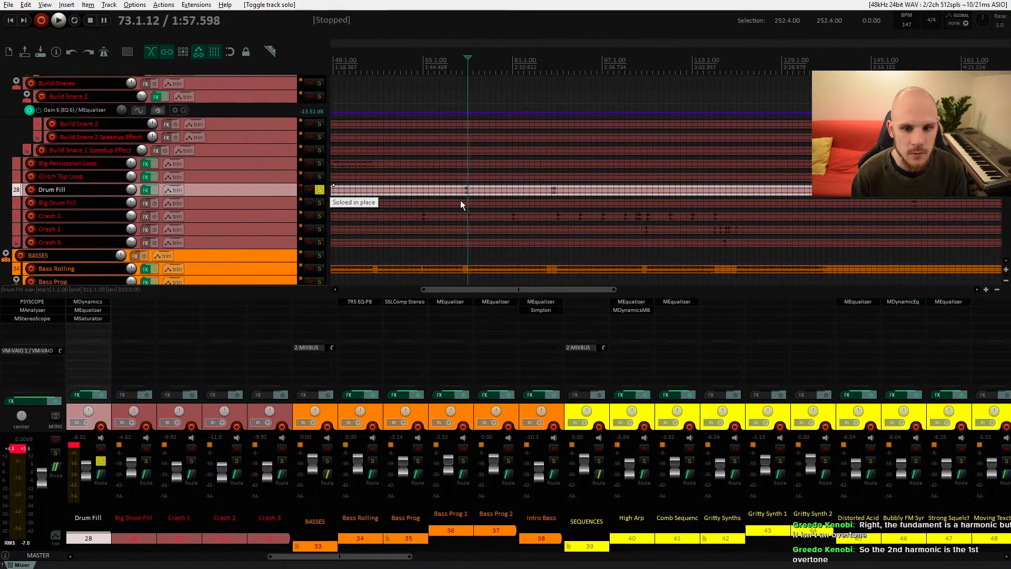
Step: Play the soloed Drum Fill from several positions around bars 73 and 88, then stop
left_click(463, 190)
key("space")
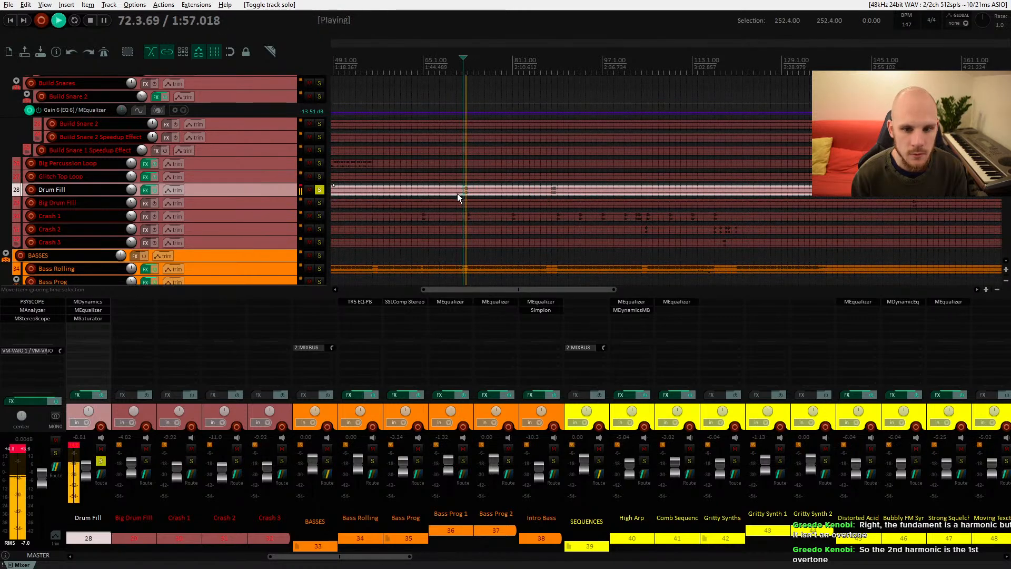
key("space")
key("space")
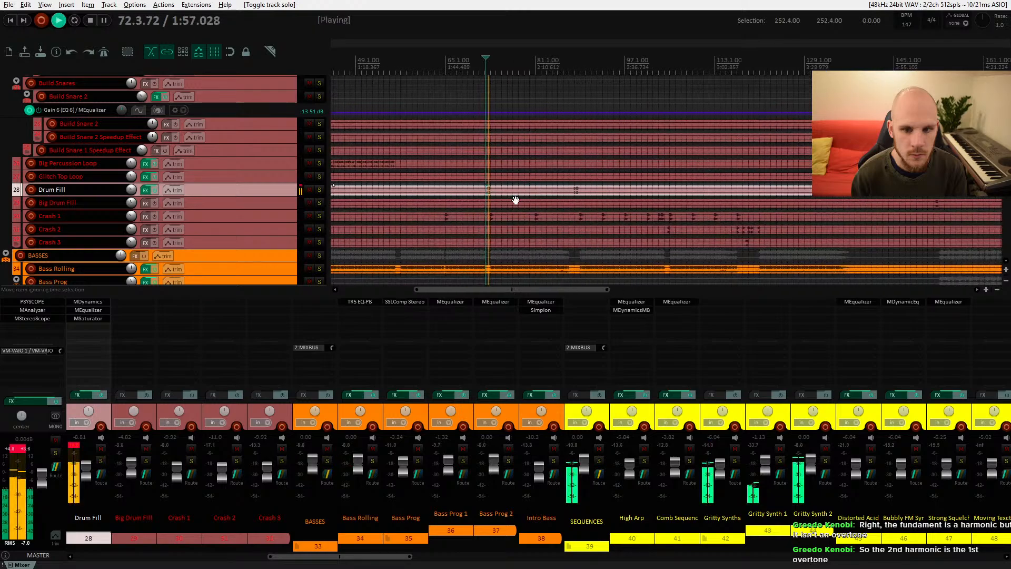
left_click_drag(489, 207, 485, 208)
left_click(553, 197)
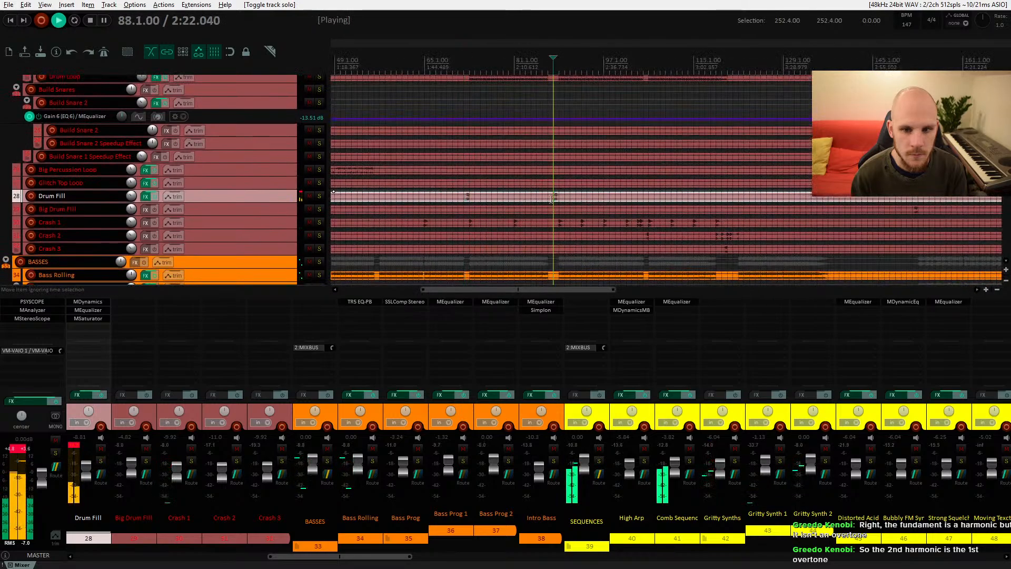
left_click(463, 196)
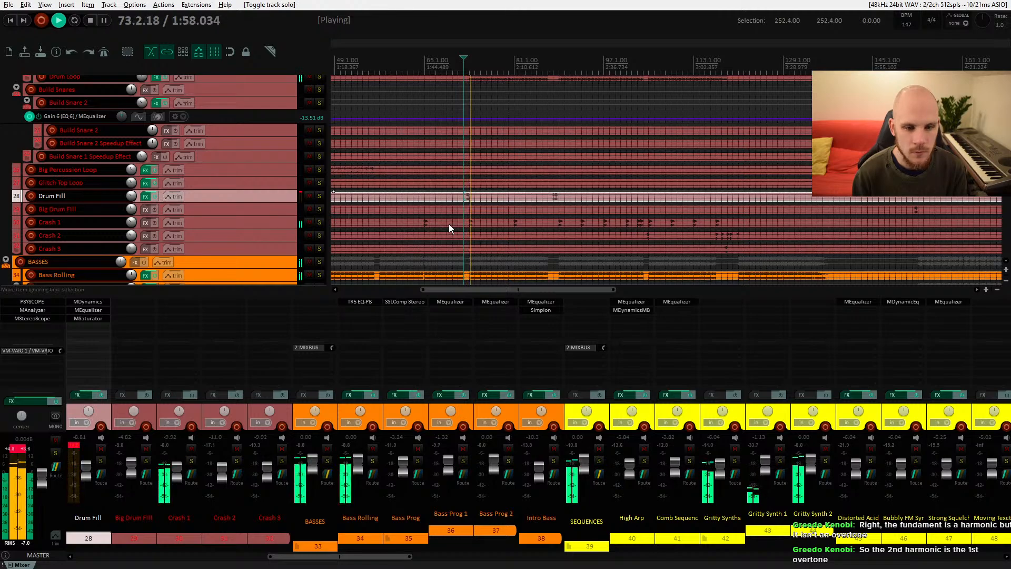
key("space")
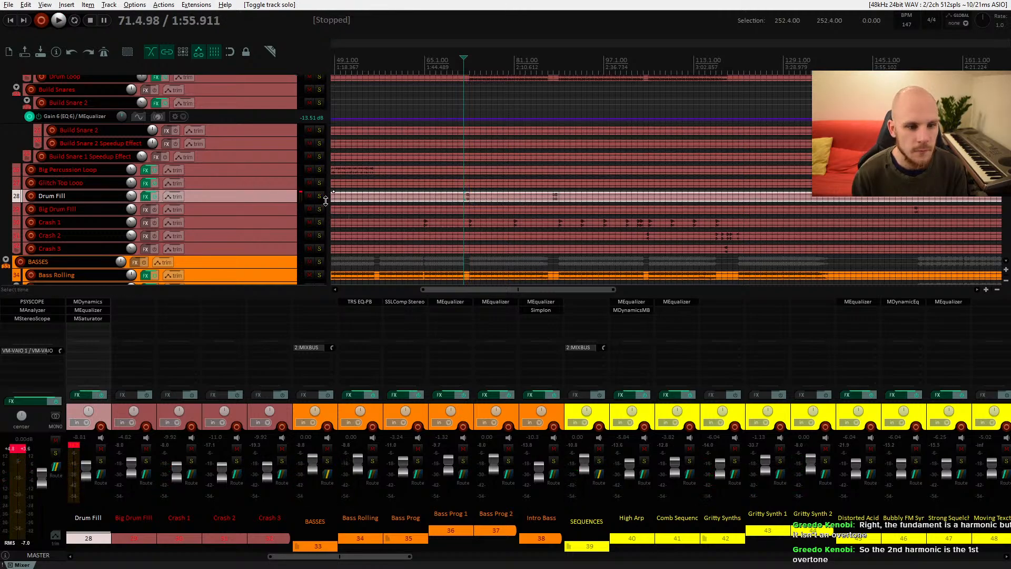
Step: Reduce the heights of the Intro Bass track and its Simplon filter frequency envelope lane
scroll(470, 200, "down", 6)
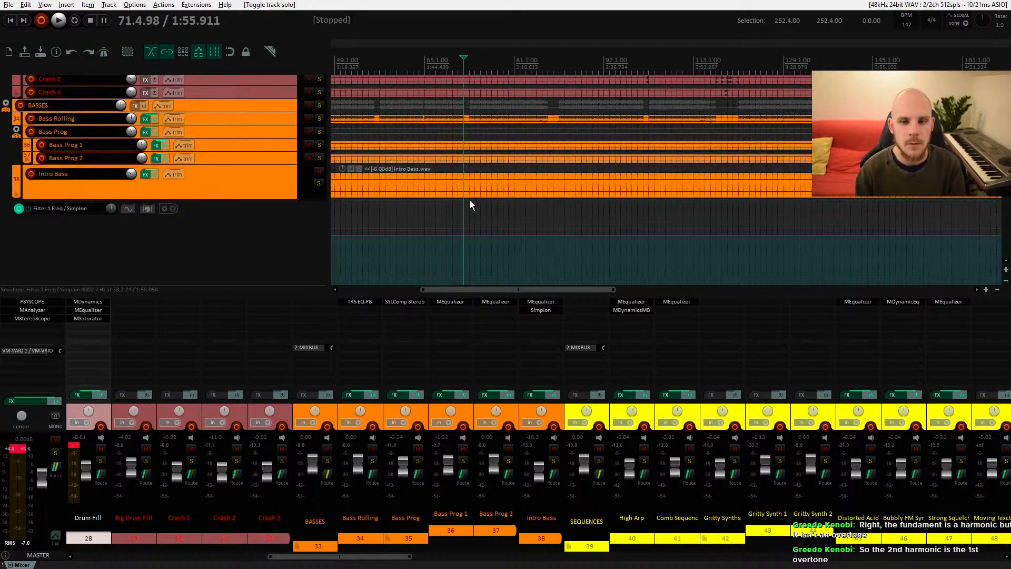
scroll(446, 200, "up", 3)
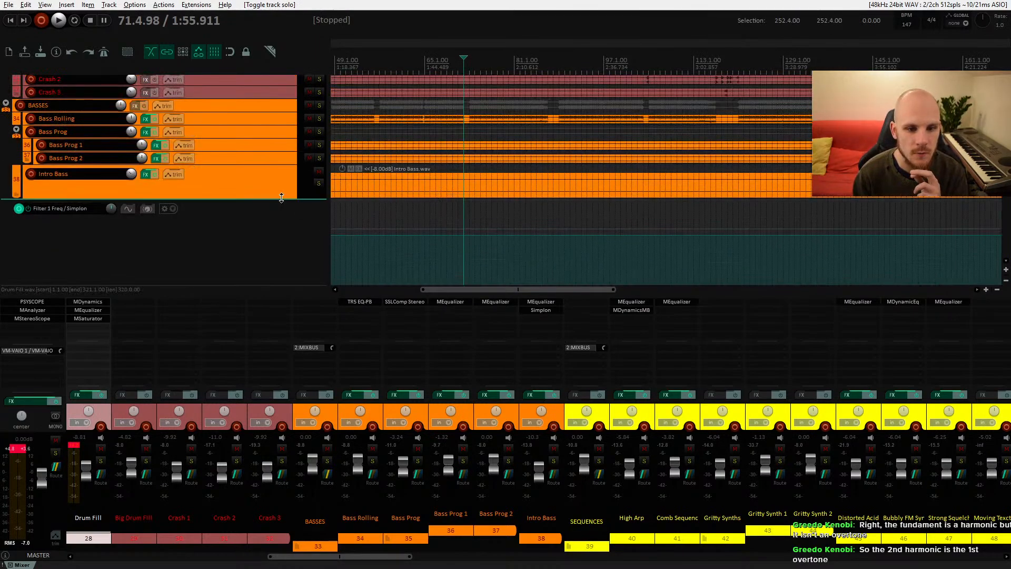
left_click_drag(281, 199, 278, 164)
scroll(286, 204, "down", 2)
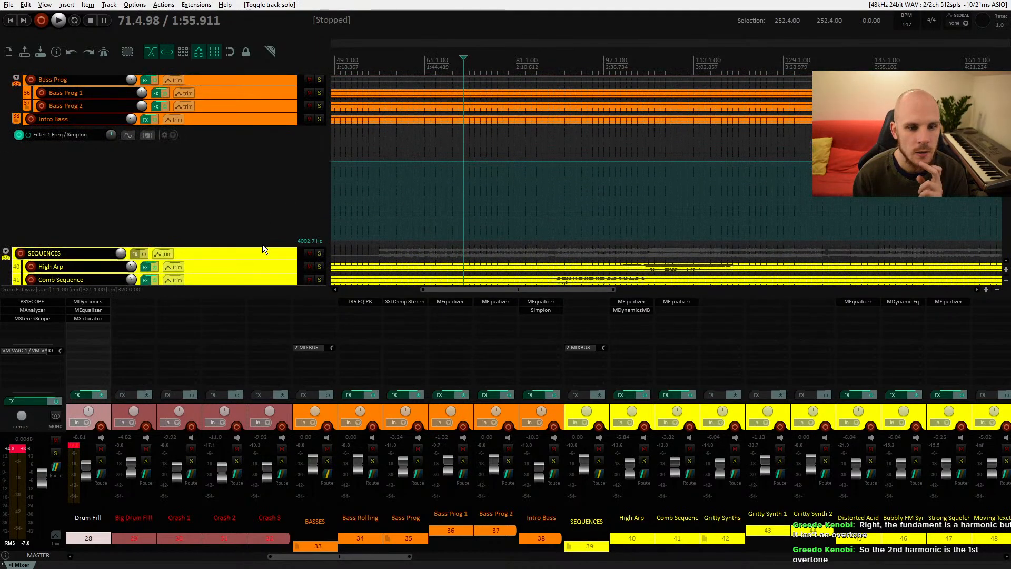
left_click_drag(262, 244, 264, 136)
scroll(365, 173, "up", 5)
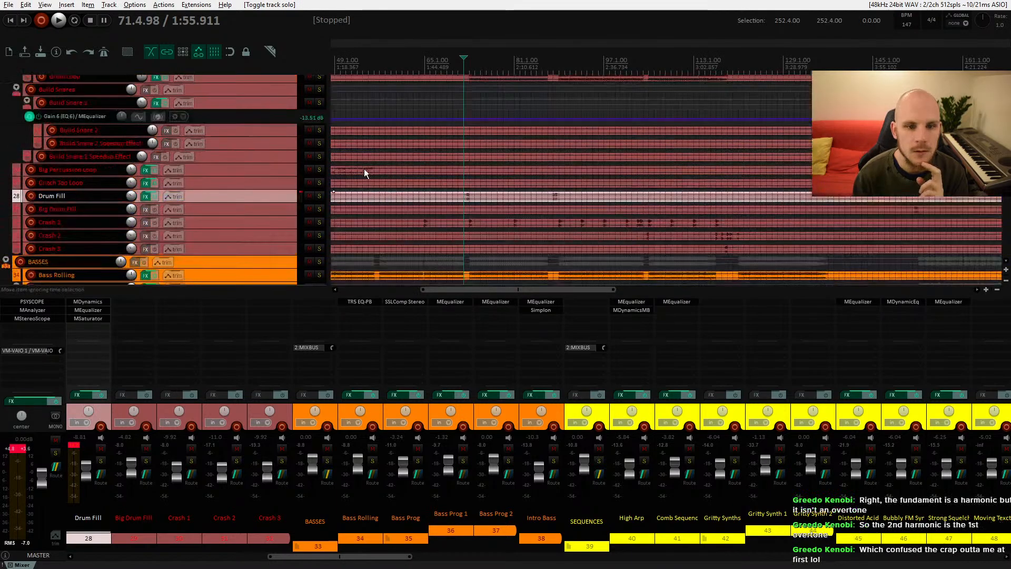
scroll(447, 193, "down", 8)
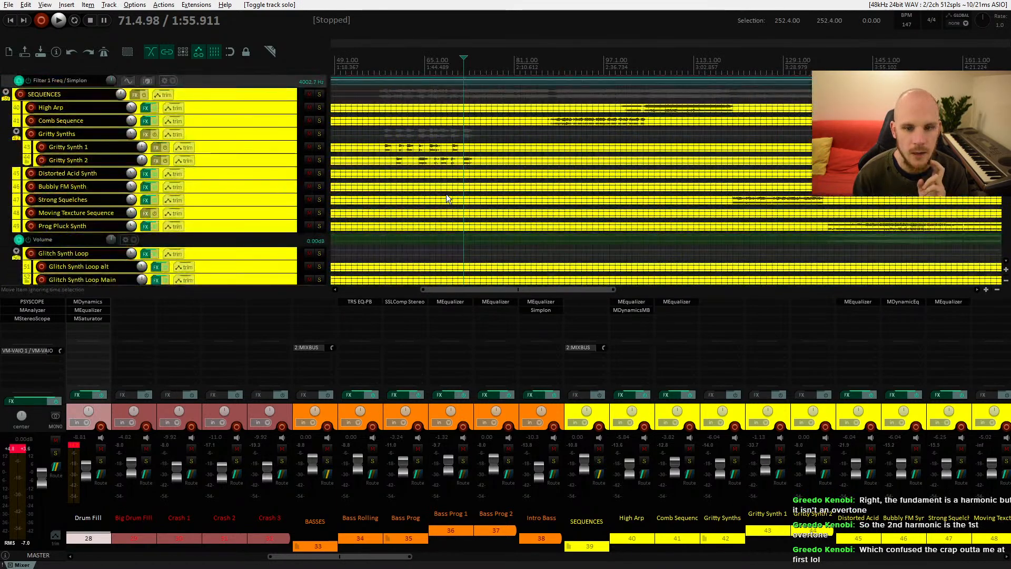
Step: Scroll down to the FX folder and unmute the Long Noise Impact track
scroll(447, 193, "down", 6)
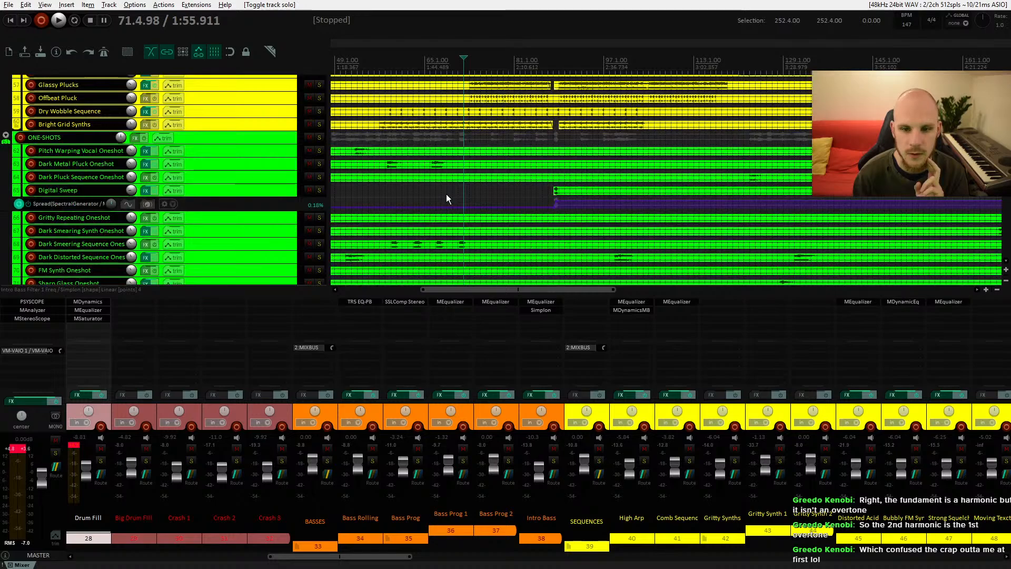
scroll(433, 209, "down", 10)
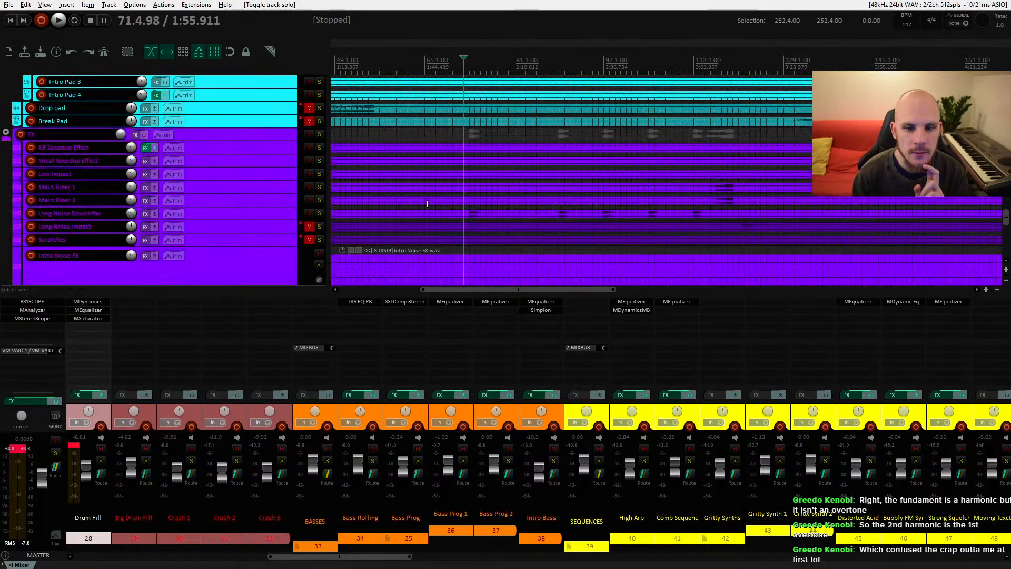
scroll(590, 177, "left", 3)
scroll(590, 176, "right", 6)
scroll(652, 179, "down", 2)
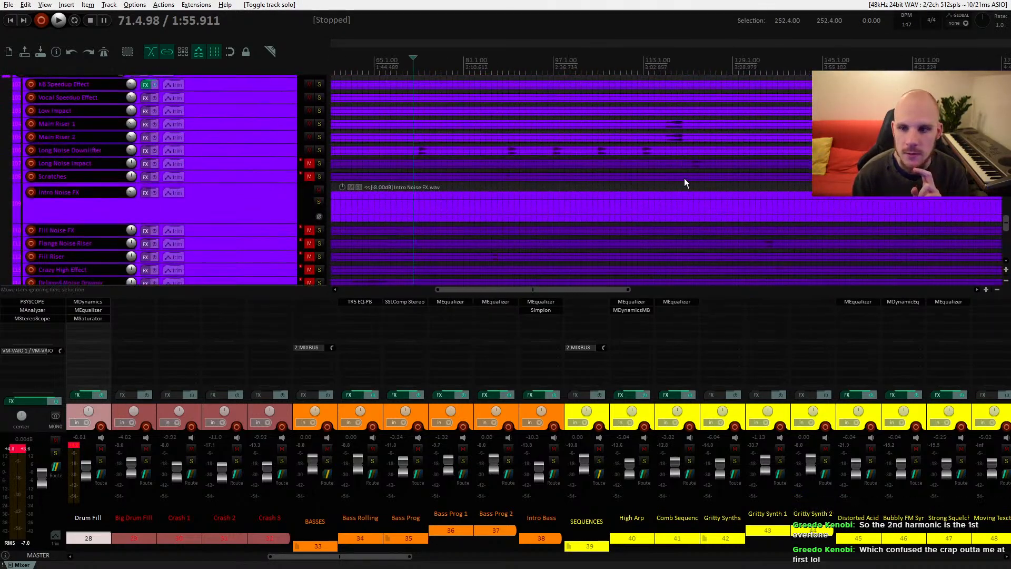
left_click(584, 177)
left_click(307, 177)
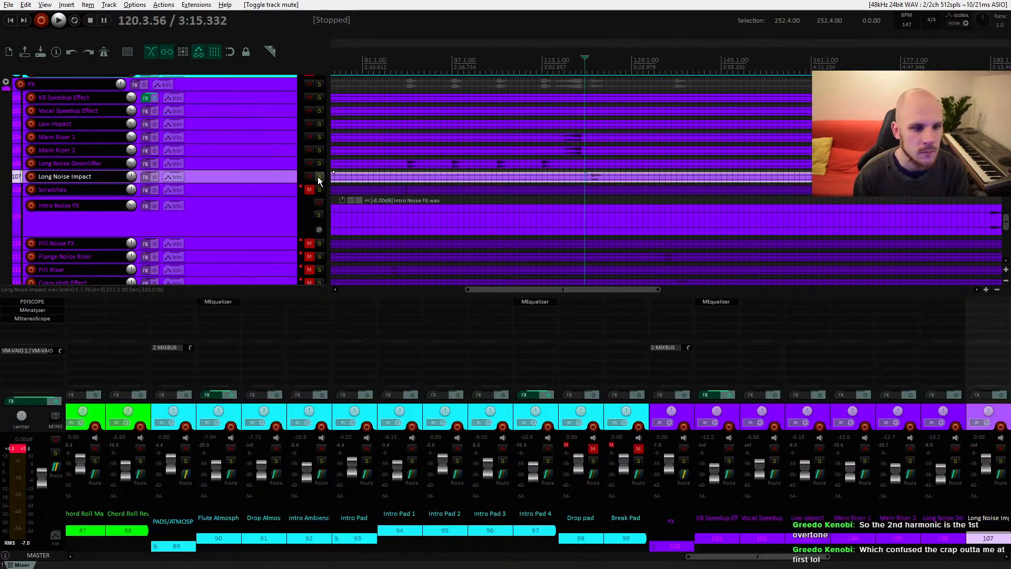
Step: Audition Long Noise Impact from bar 120 and lower its volume to about -9 dB
left_click(320, 176)
key("space")
left_click(319, 178)
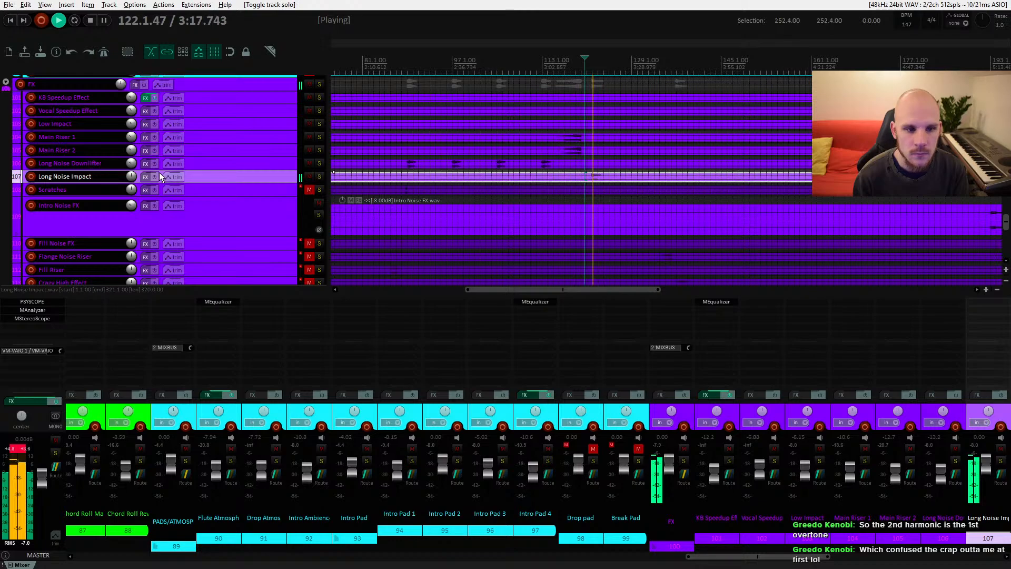
mouse_move(131, 176)
left_mouse_down()
mouse_move(131, 203)
mouse_move(135, 179)
left_mouse_up()
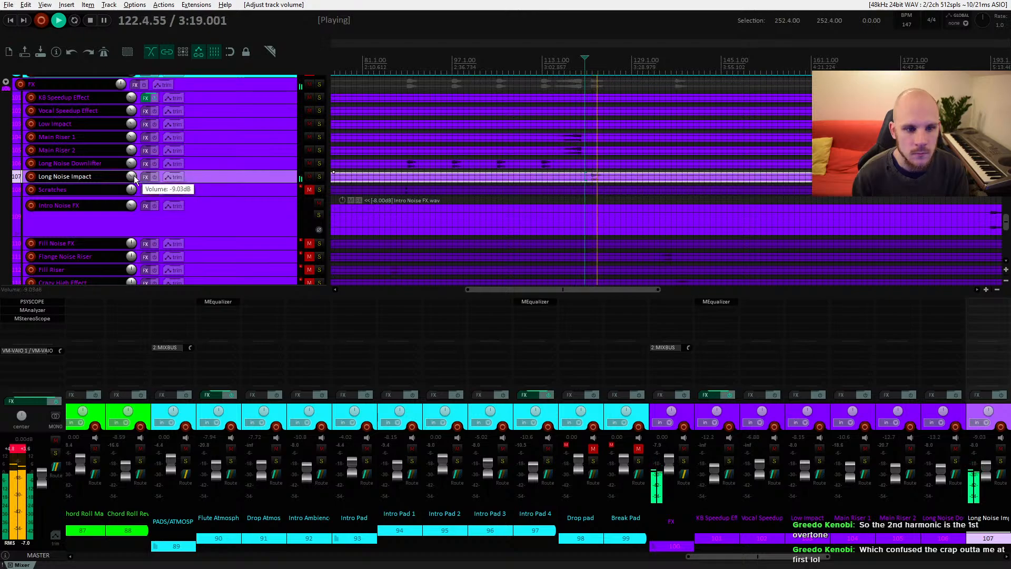
key("space")
Step: Insert MEqualizer on Long Noise Impact and shape a high-shelf boost with a low-shelf cut of about -8.5 dB near 1.9 kHz
left_click(145, 177)
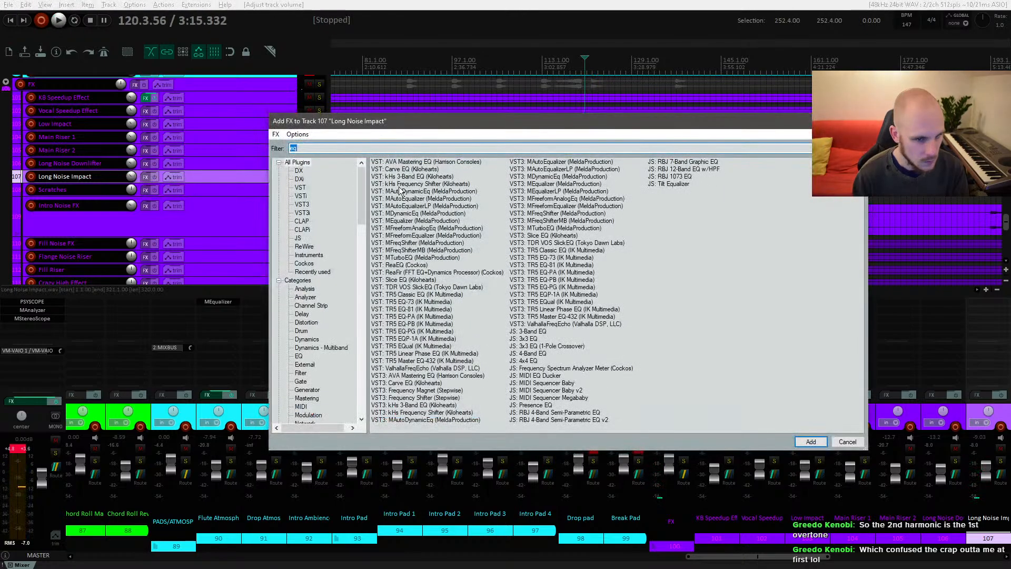
double_click(402, 221)
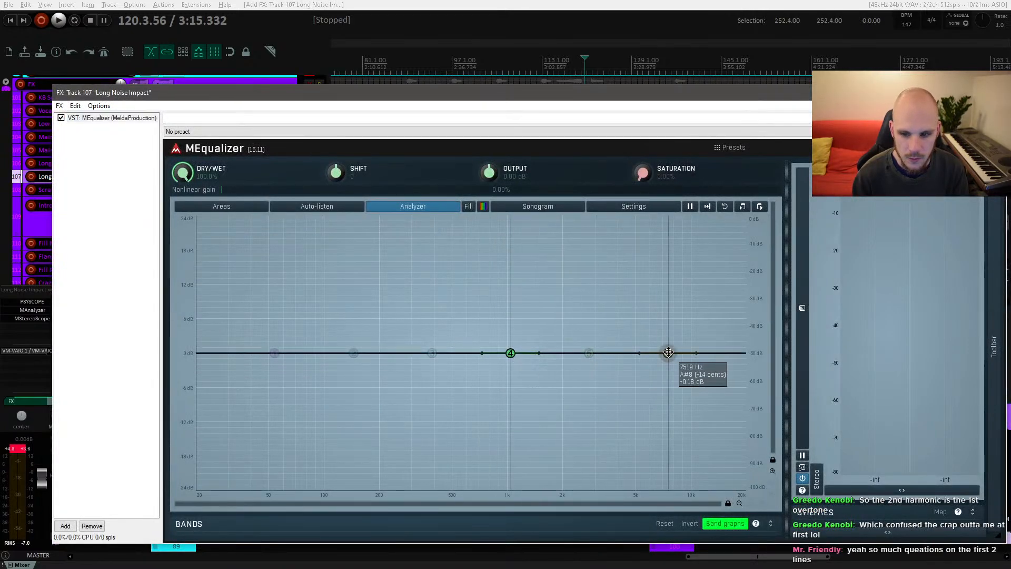
left_click_drag(668, 353, 563, 330)
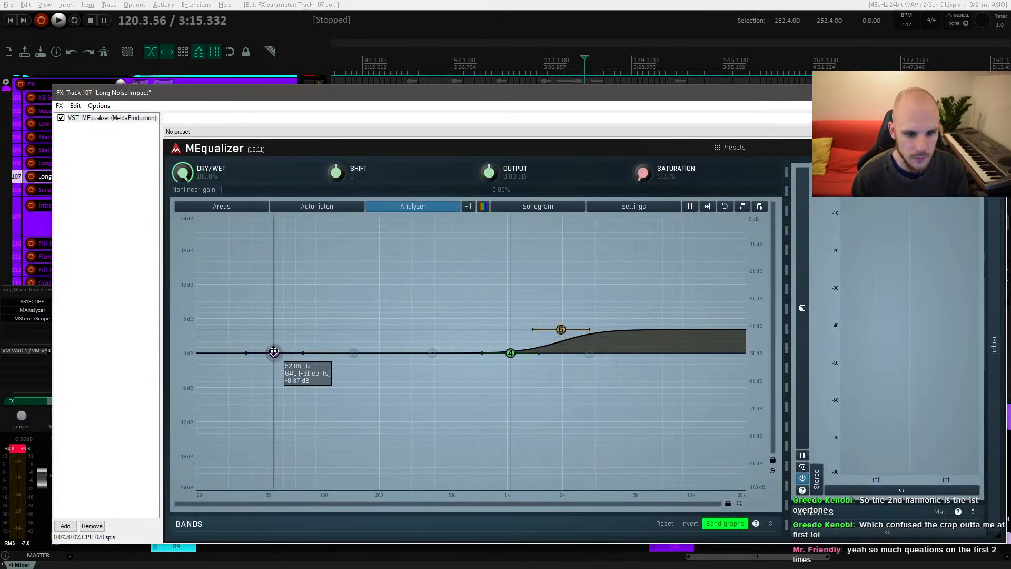
left_click_drag(275, 352, 491, 369)
key("space")
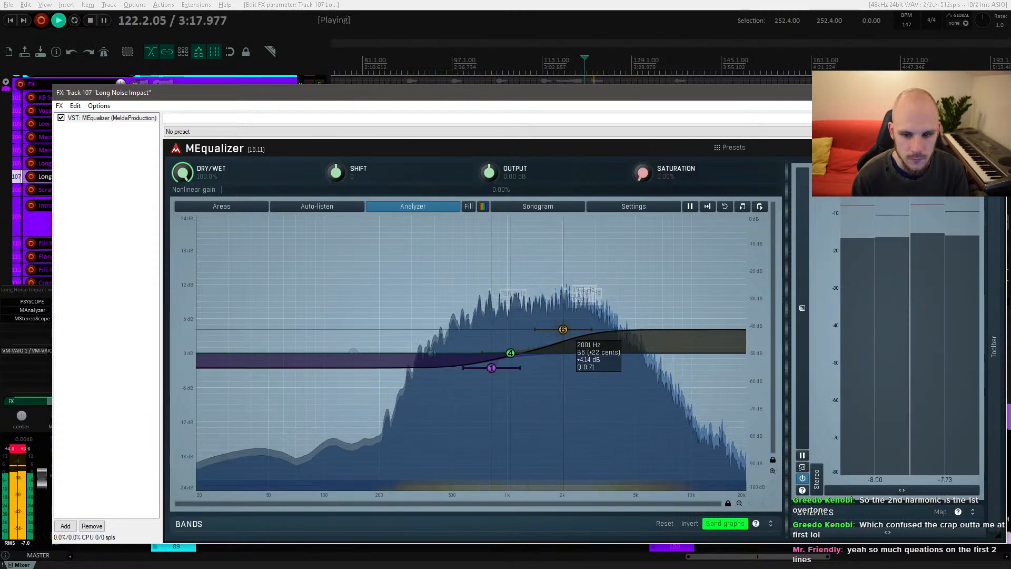
left_click_drag(562, 329, 596, 327)
key("space")
left_click_drag(491, 368, 527, 373)
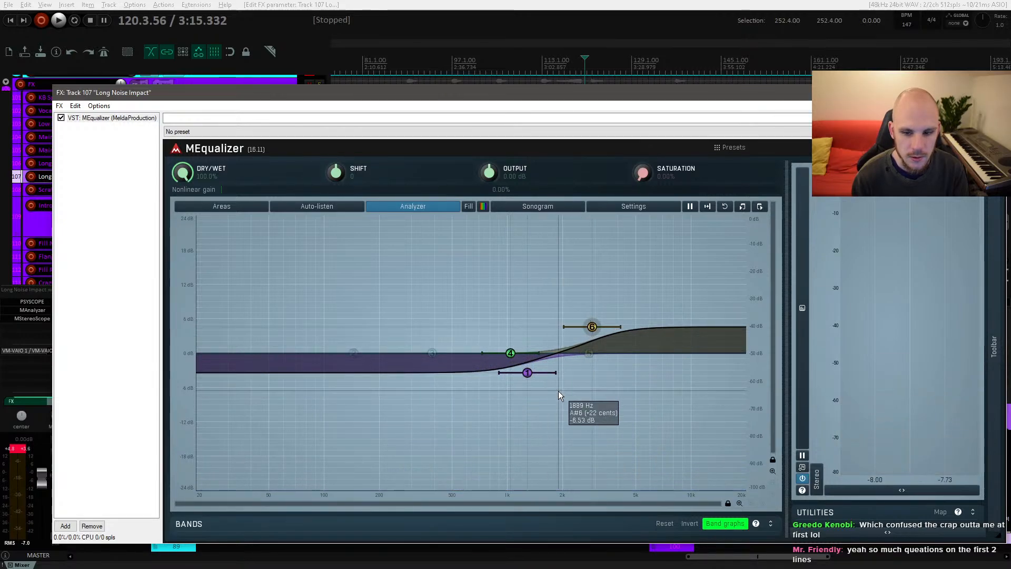
key("space")
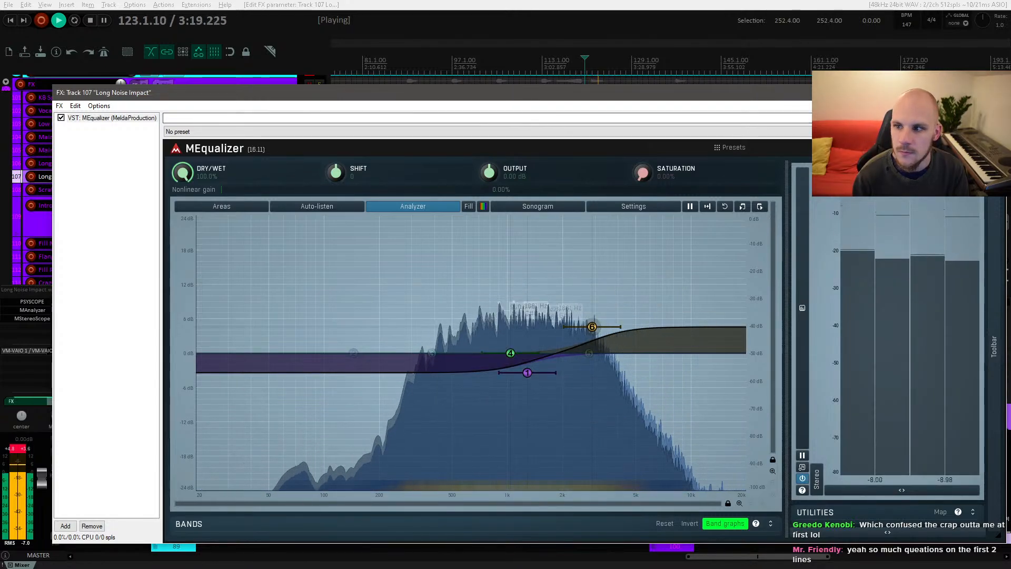
left_click(994, 92)
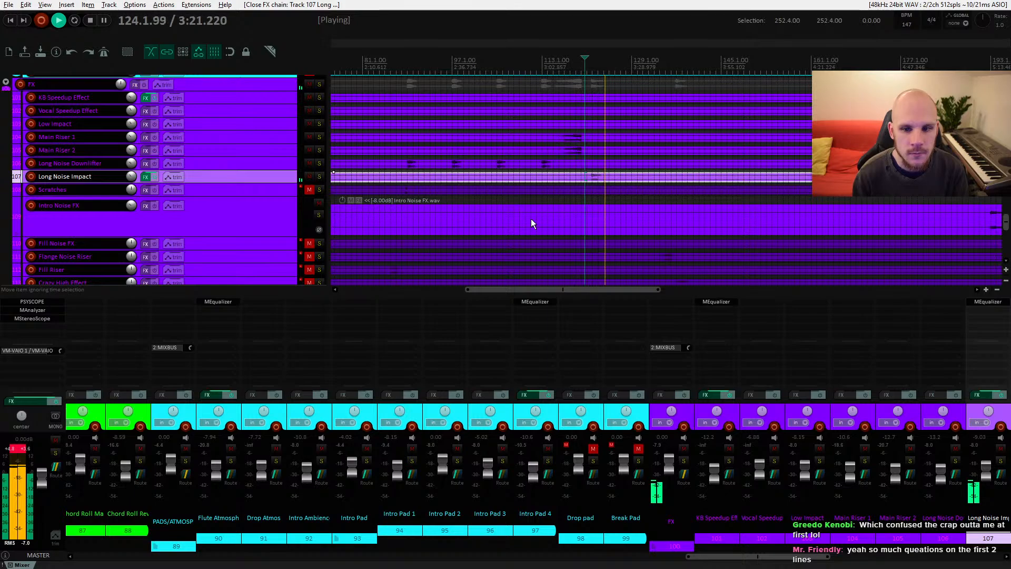
key("space")
Step: Select the Scratches item, lower the Scratches volume to about -4.4 dB and audition it from bar 88
scroll(531, 223, "down", 2)
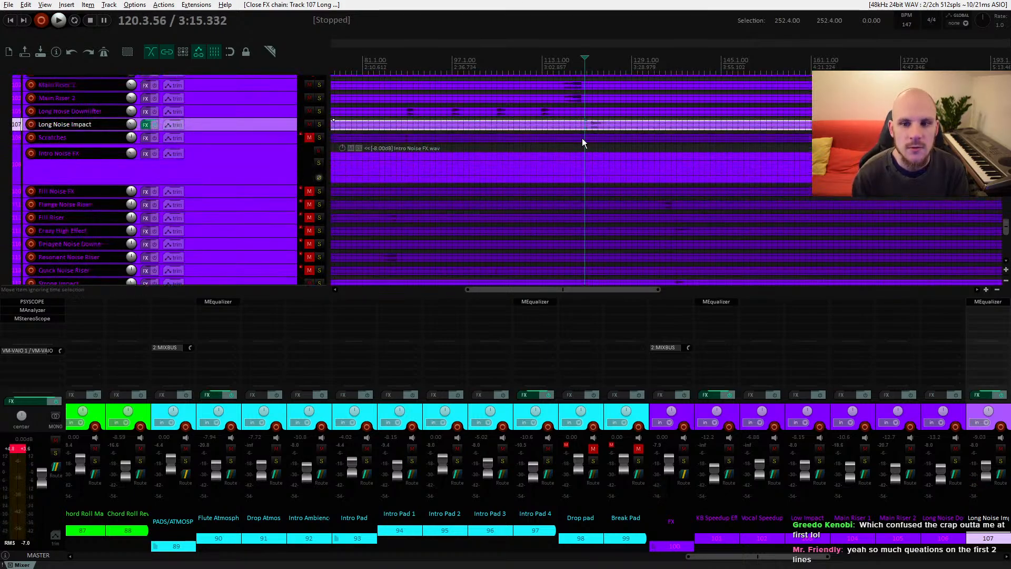
scroll(541, 143, "up", 1)
scroll(548, 158, "left", 3)
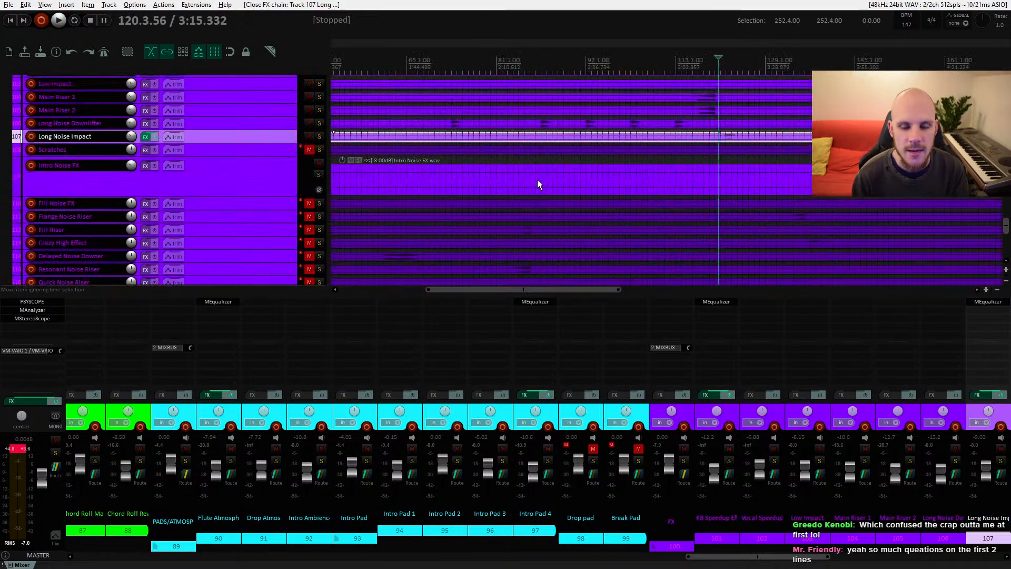
left_click(535, 150)
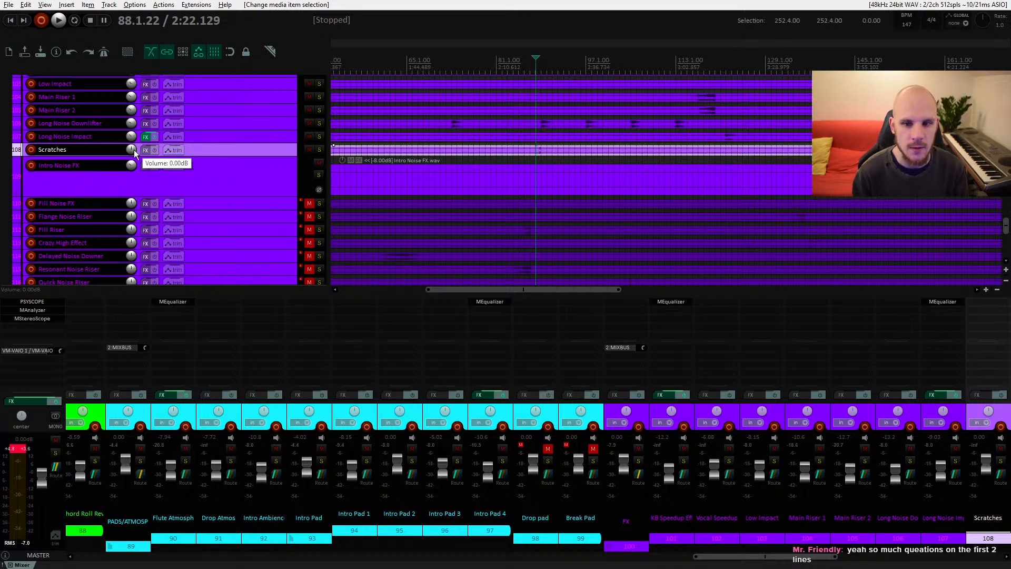
key("space")
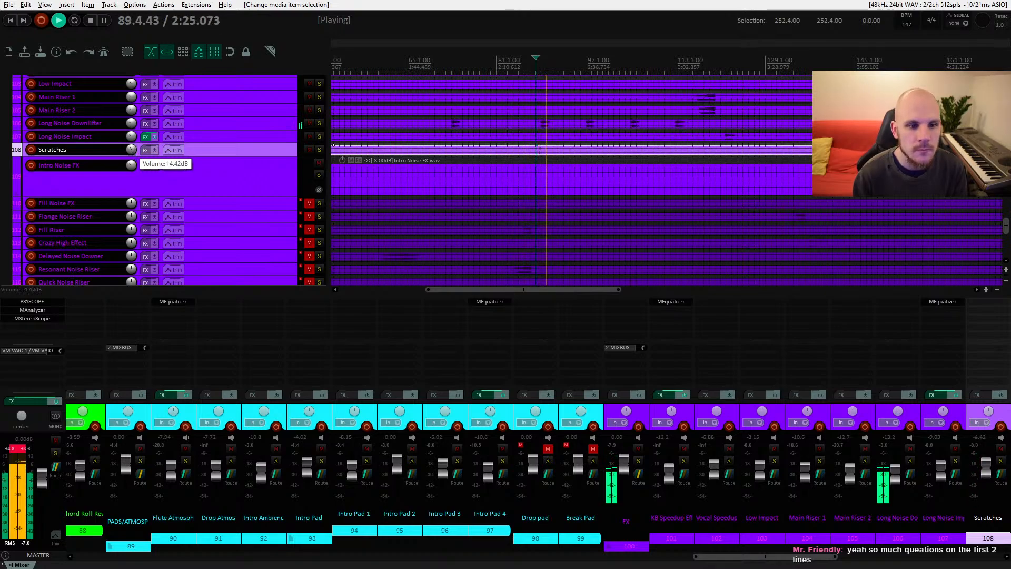
key("space")
scroll(131, 153, "down", 5)
key("space")
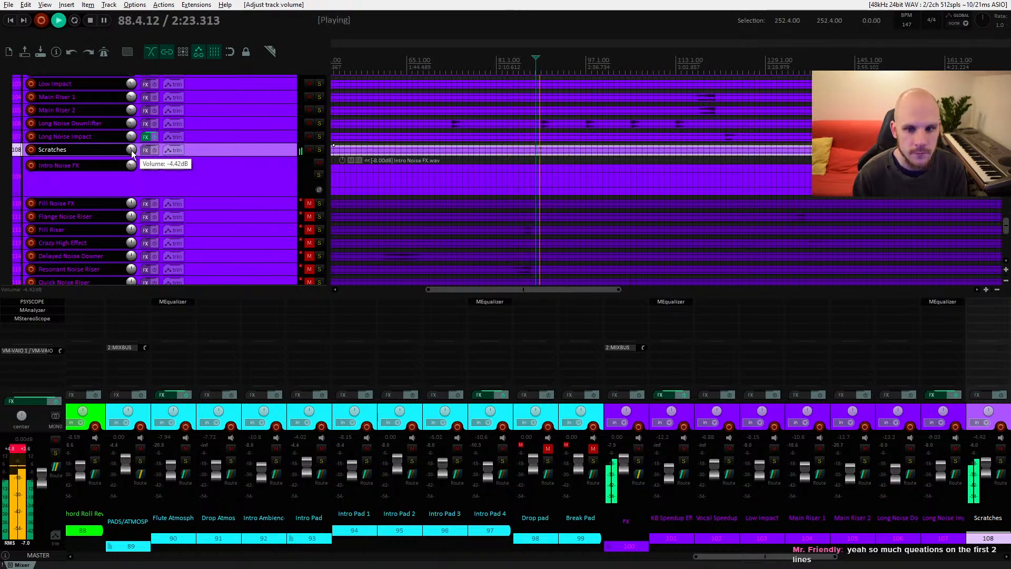
scroll(511, 189, "down", 3)
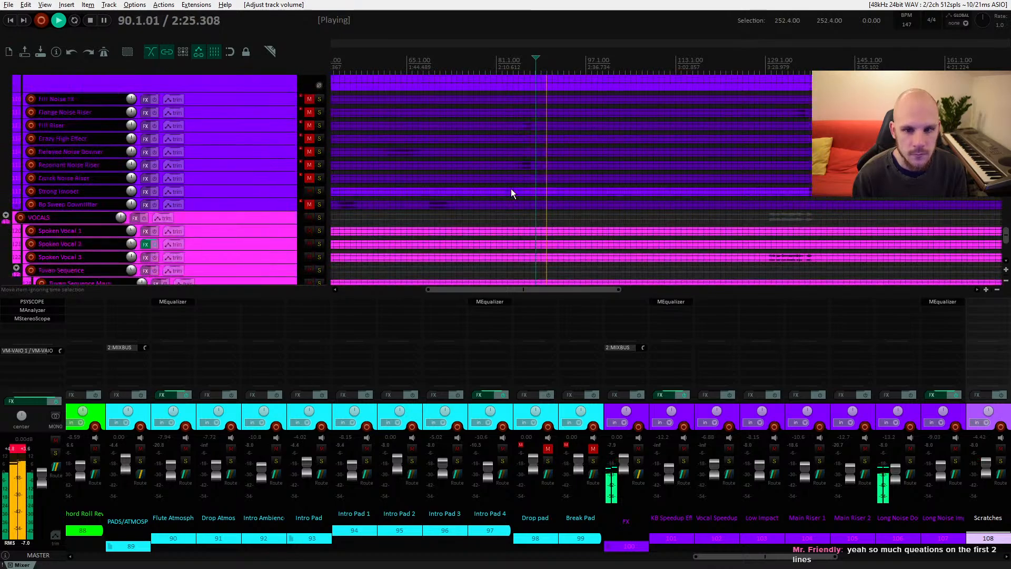
key("ctrl+space")
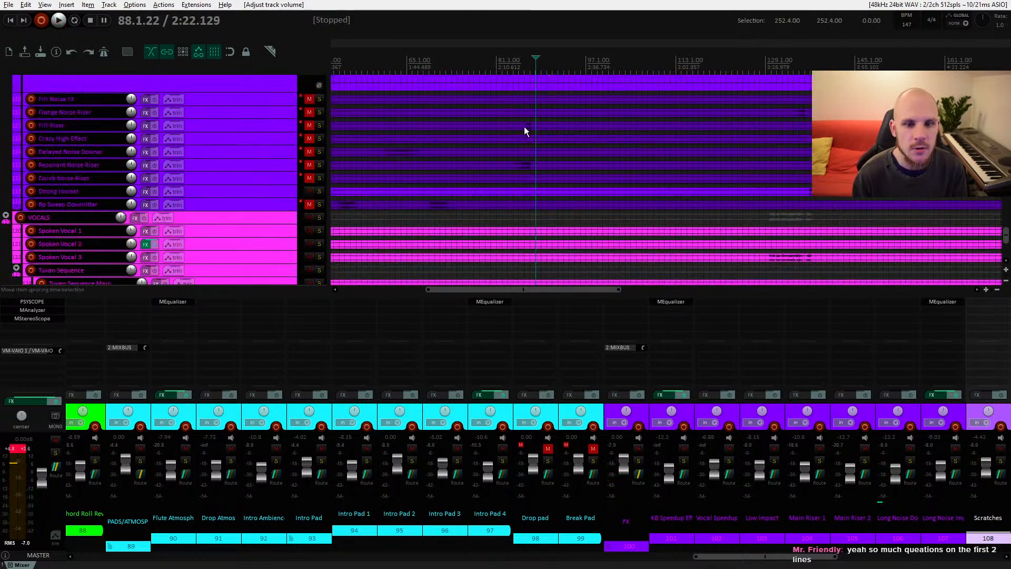
Step: Unmute the Fill Noise FX track and start playback from its item around bar 88
scroll(522, 138, "up", 2)
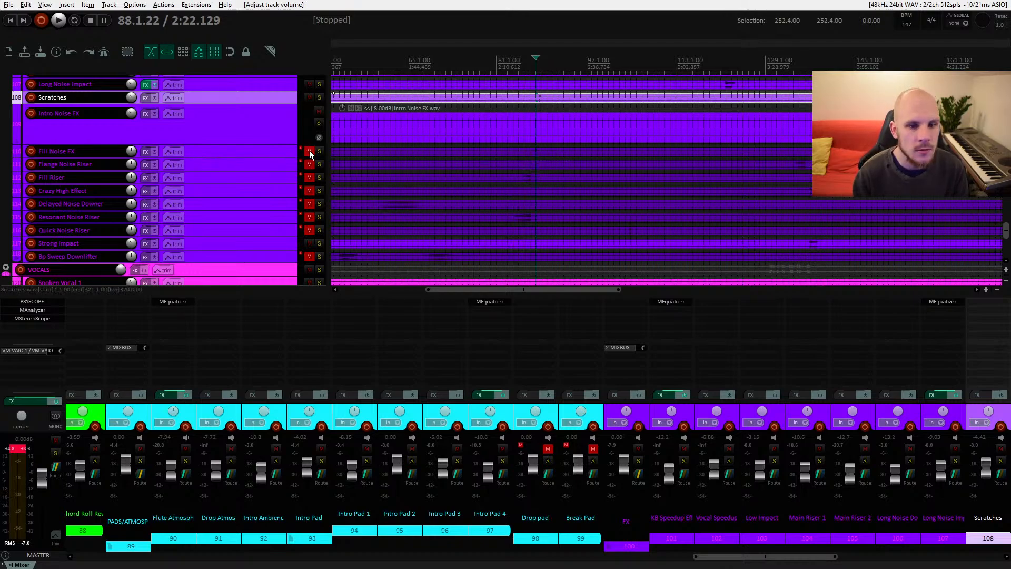
scroll(516, 158, "up", 1)
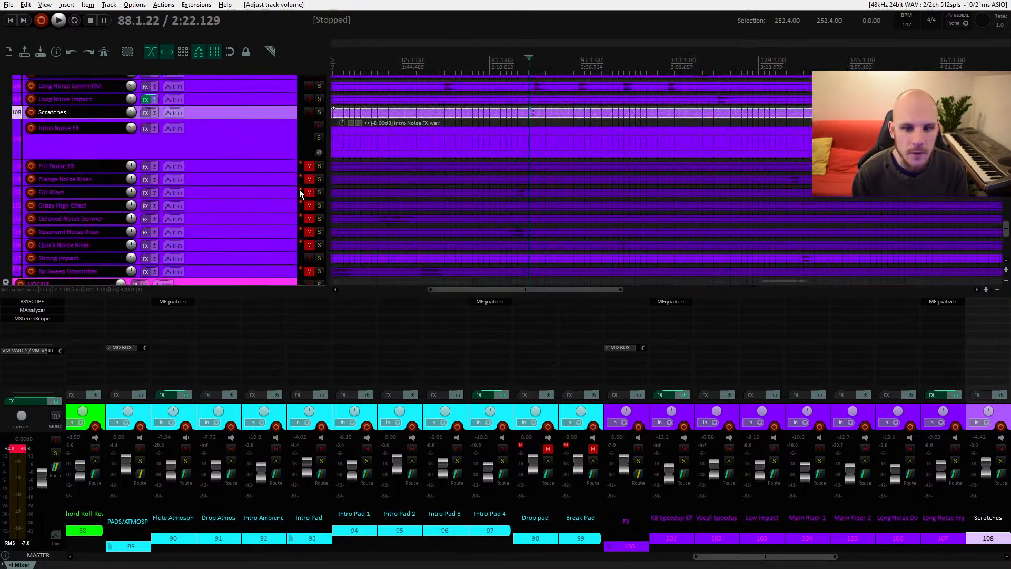
left_click(310, 166)
left_click(309, 166)
left_click(521, 169)
key("space")
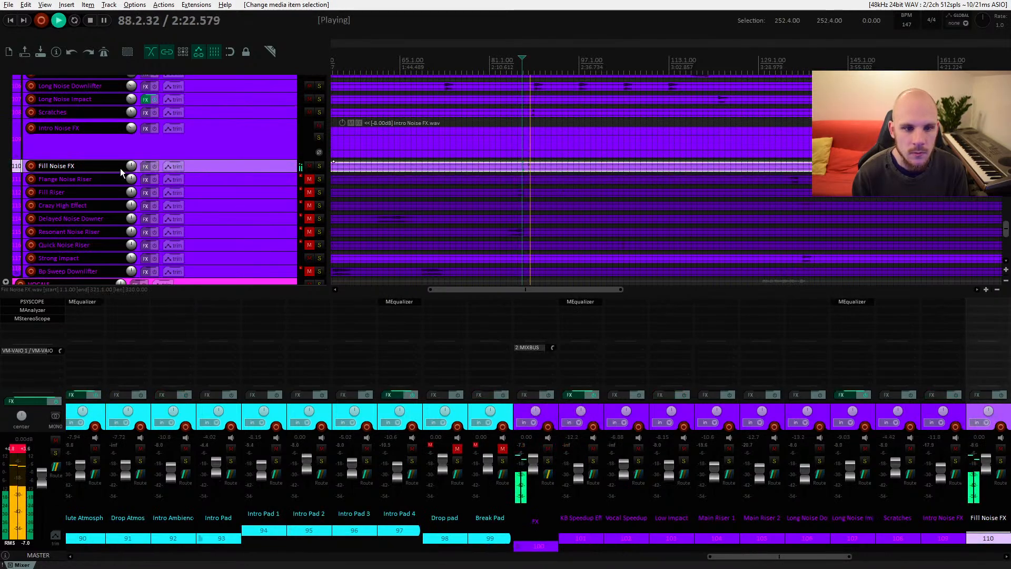
Step: Lower the Fill Noise FX volume to about -8.6 dB while auditioning it
left_click_drag(131, 166, 131, 181)
key("space")
key("space")
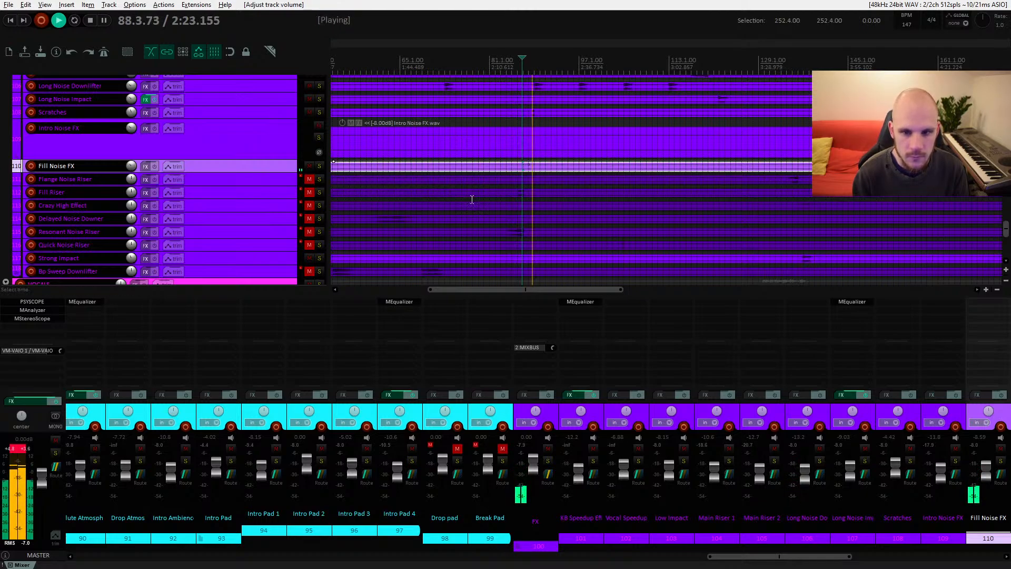
key("space")
Step: Scroll up to the one-shots, select the Digital Sweep track and play it from bar 86
scroll(537, 209, "up", 10)
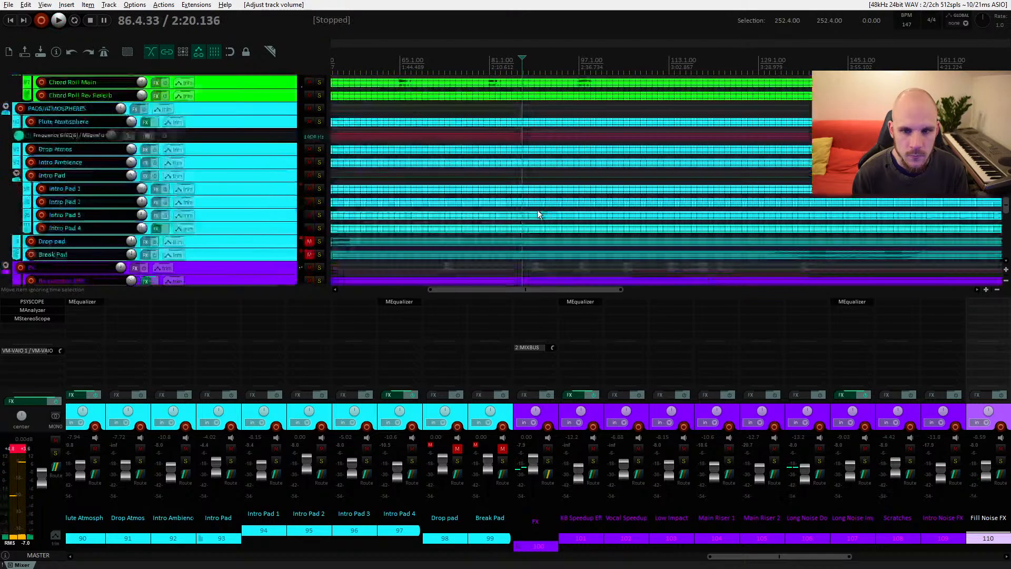
scroll(537, 214, "up", 7)
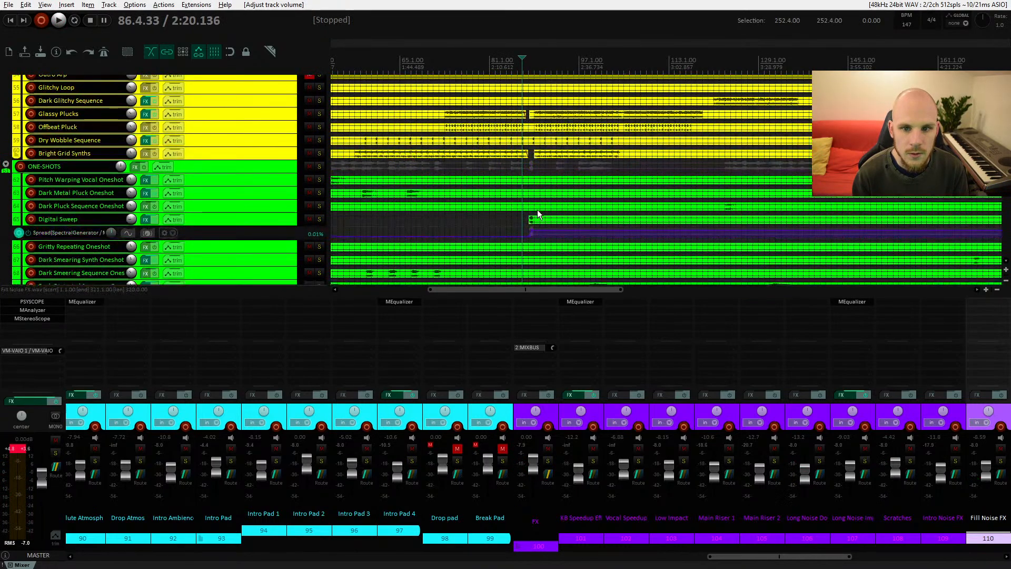
left_click(289, 220)
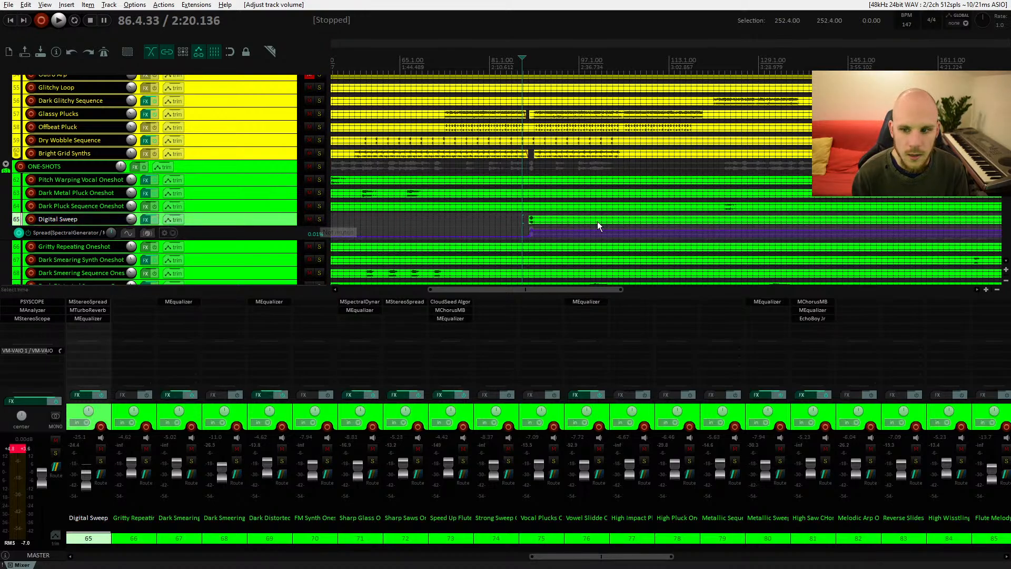
left_click_drag(597, 221, 498, 206)
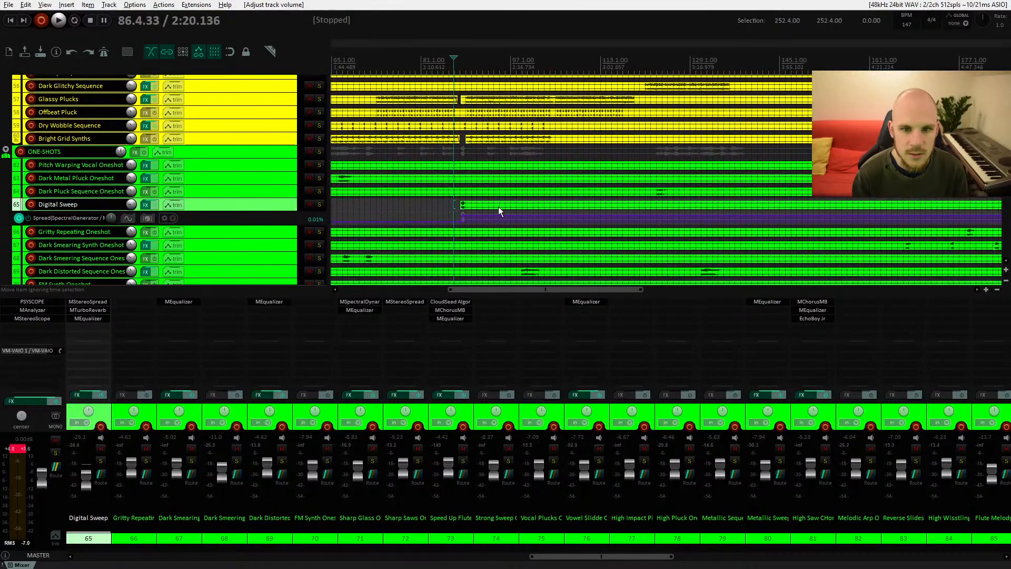
mouse_move(131, 208)
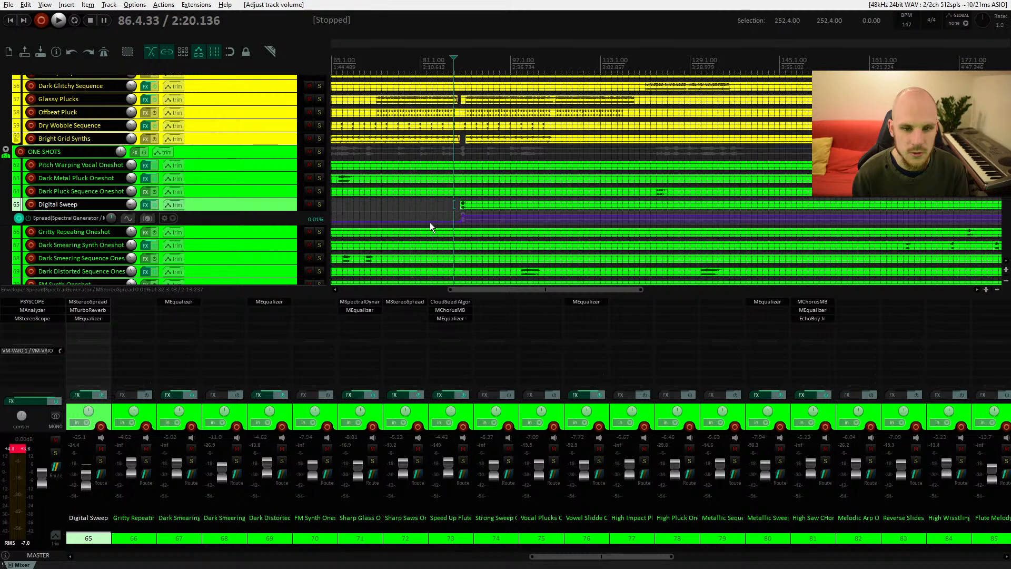
key("space")
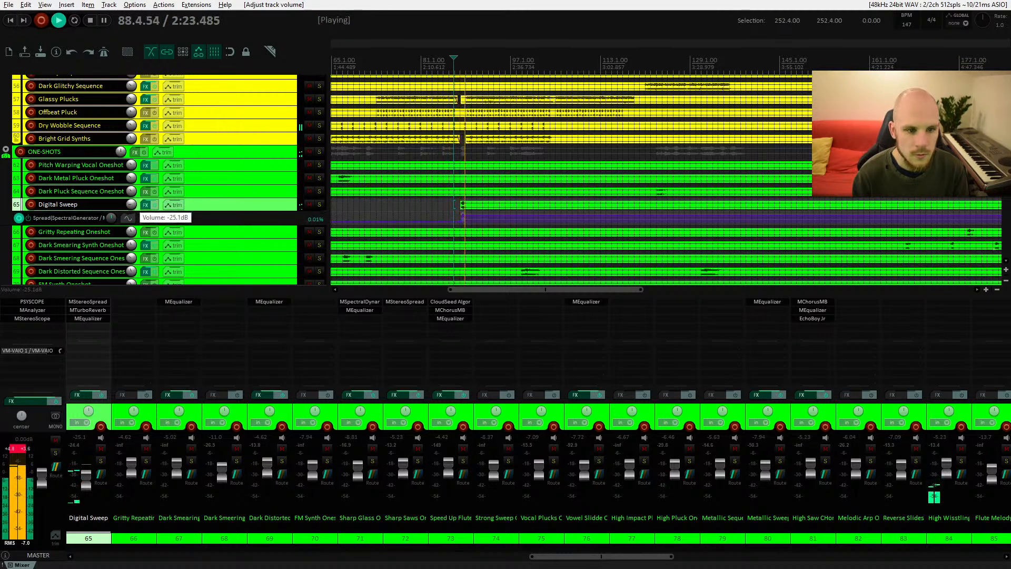
Step: Lower the Digital Sweep volume to about -31 dB, auditioning it around bar 86
left_click_drag(132, 204, 131, 207)
key("space")
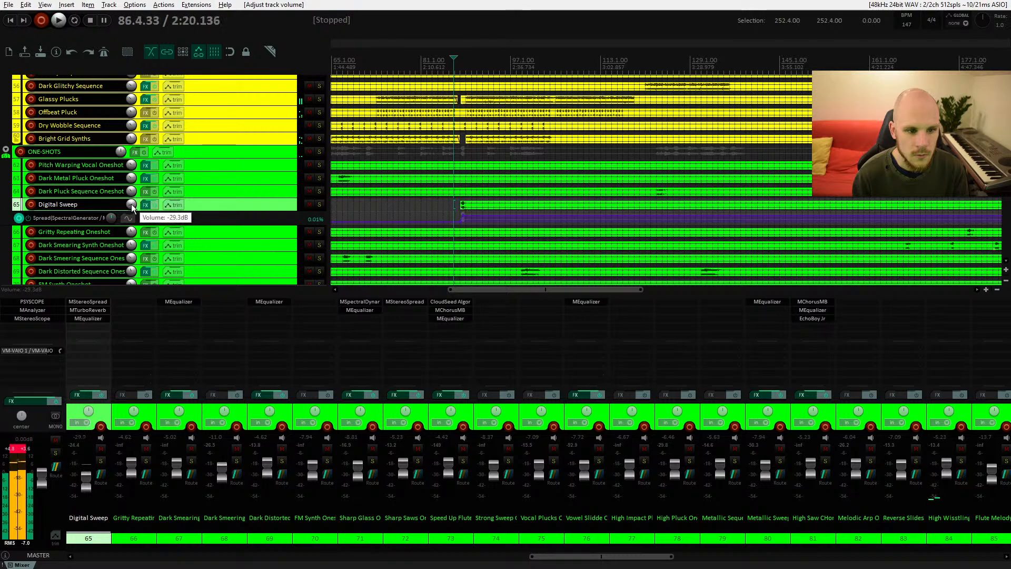
key("space")
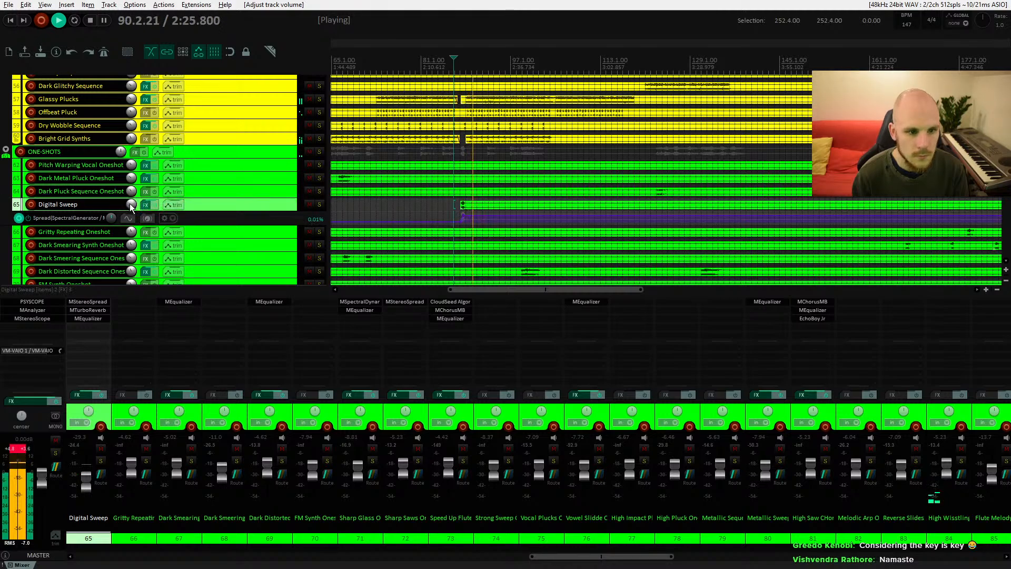
key("space")
key("space")
left_click_drag(131, 205, 131, 209)
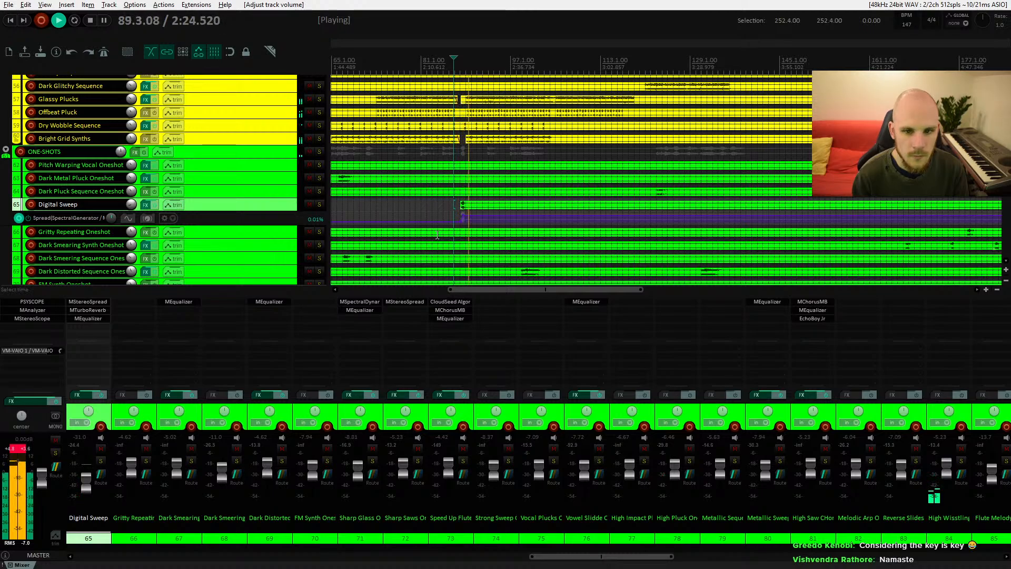
key("space")
scroll(448, 230, "down", 6)
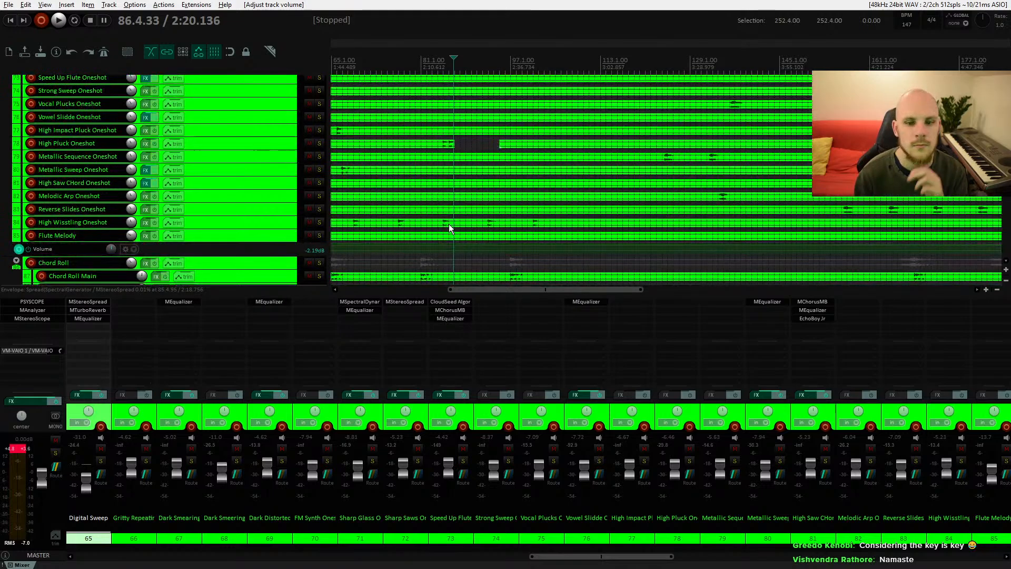
scroll(451, 225, "up", 6)
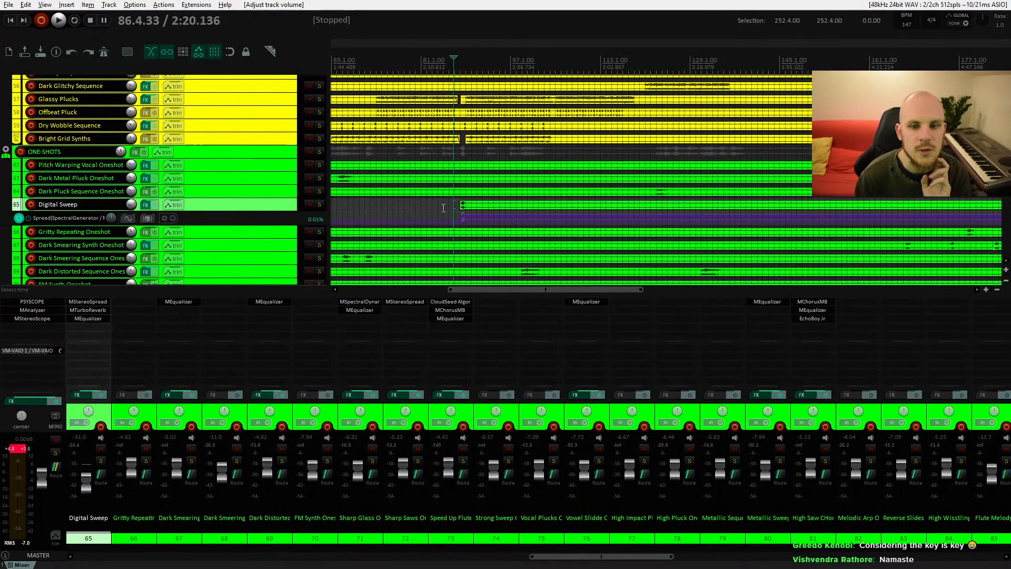
Step: Scroll to the pad tracks, select the Drop pad item and start playback from around bar 34
scroll(443, 208, "down", 2)
scroll(443, 208, "up", 2)
scroll(442, 209, "down", 4)
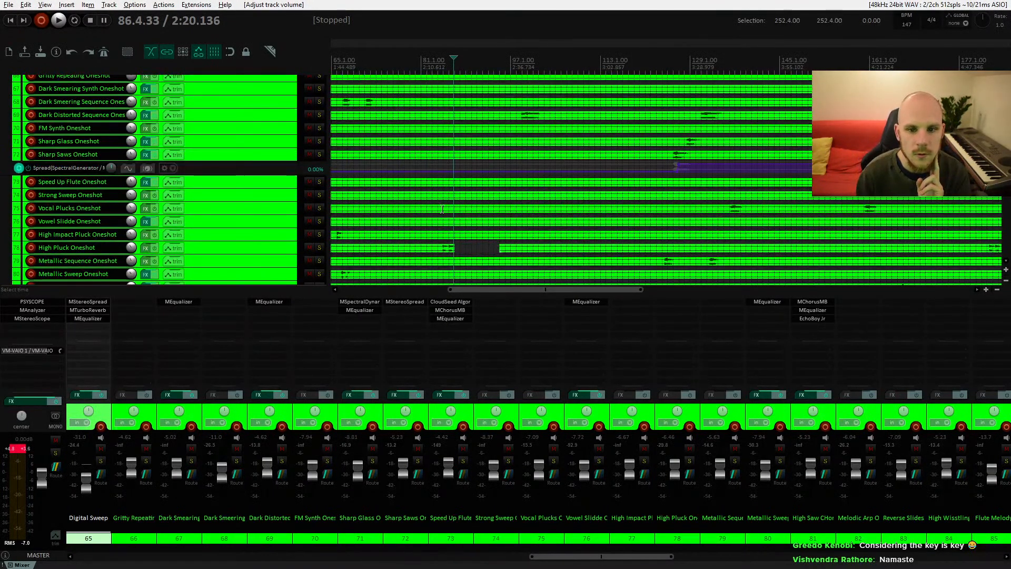
scroll(442, 209, "down", 12)
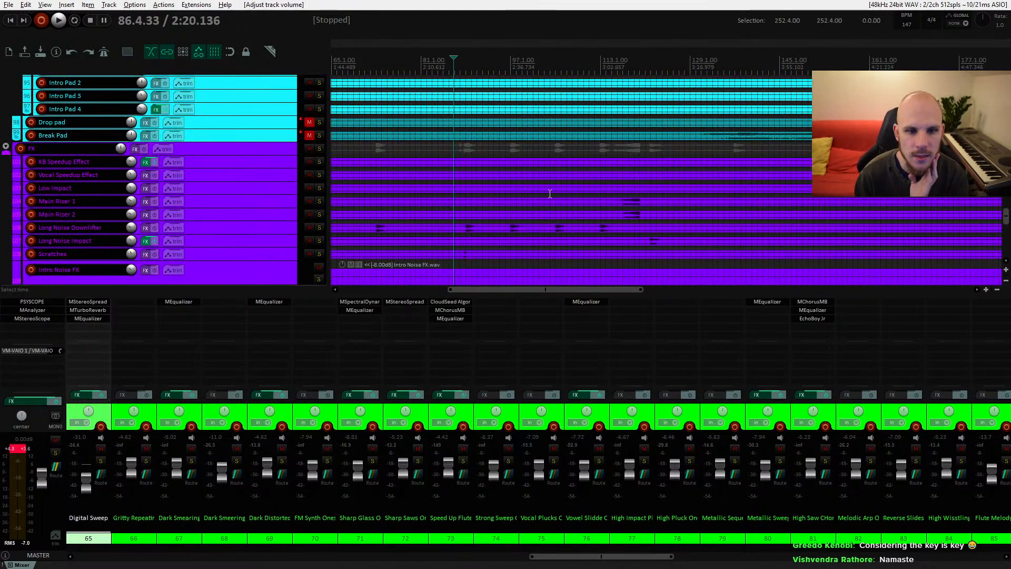
left_click_drag(550, 194, 627, 217)
left_click_drag(482, 197, 490, 231)
left_click(469, 202)
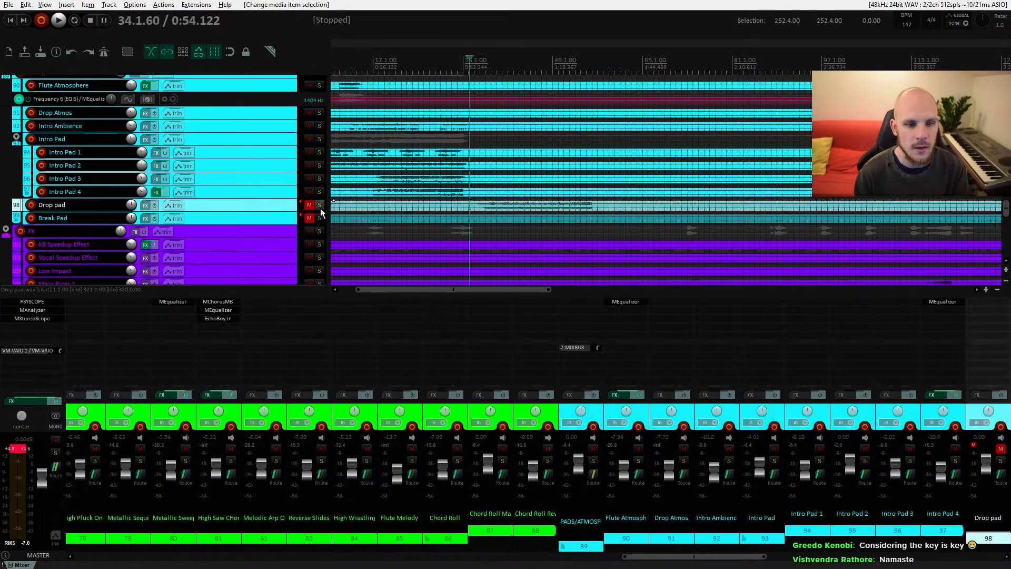
key("space")
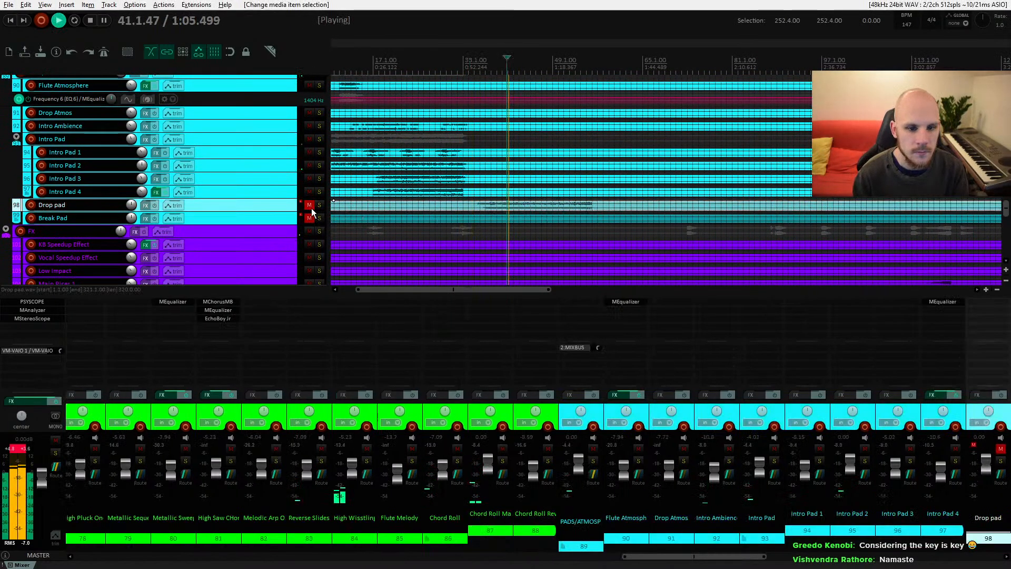
Step: Unmute the Drop pad track and lower its volume to about -9.3 dB
left_click(310, 205)
left_click_drag(131, 205, 131, 213)
Step: Add MEqualizer to the Drop pad track and cut about 13 dB around 159 Hz, then close the FX window
left_click(146, 204)
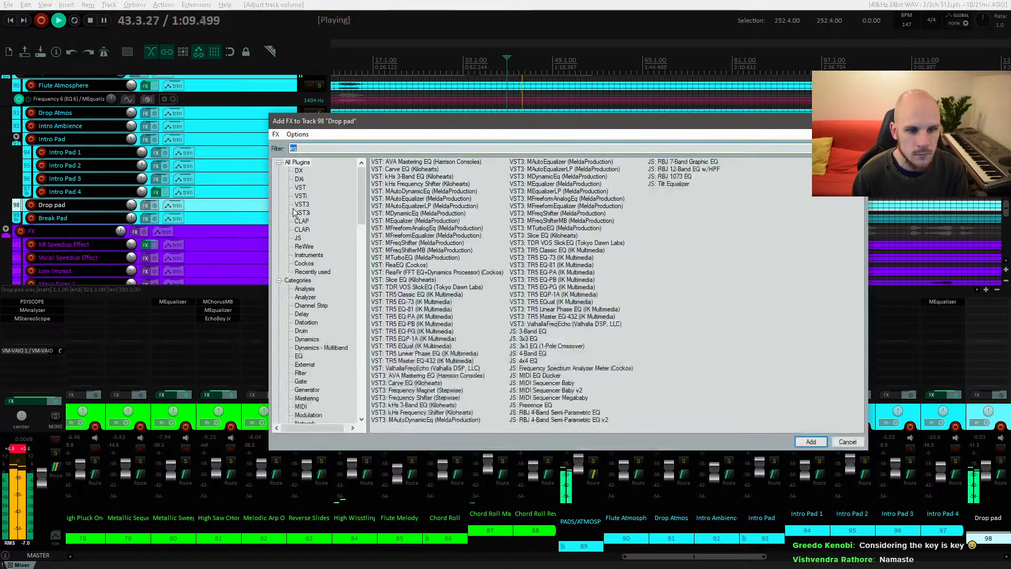
double_click(416, 220)
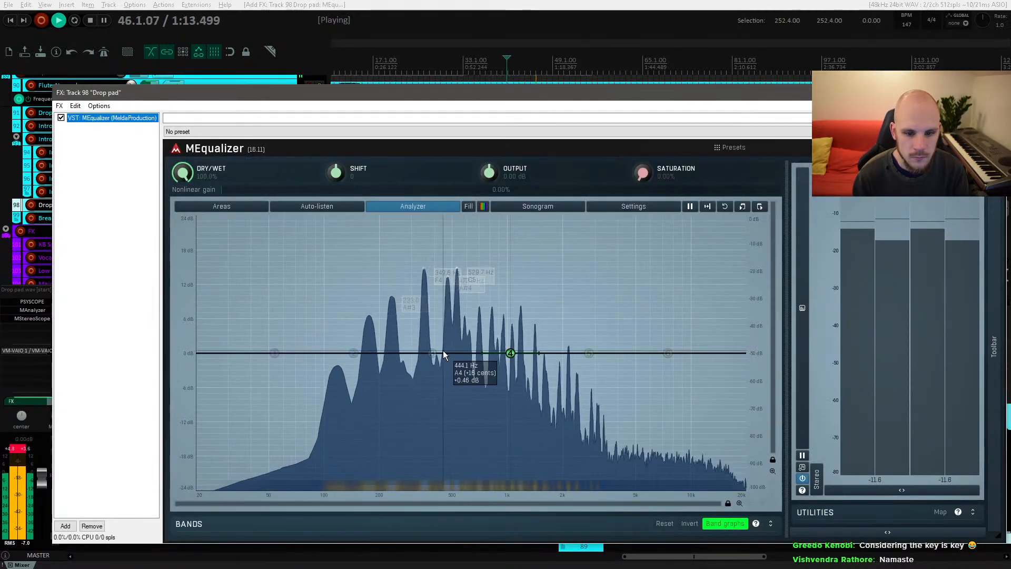
left_click_drag(448, 352, 362, 427)
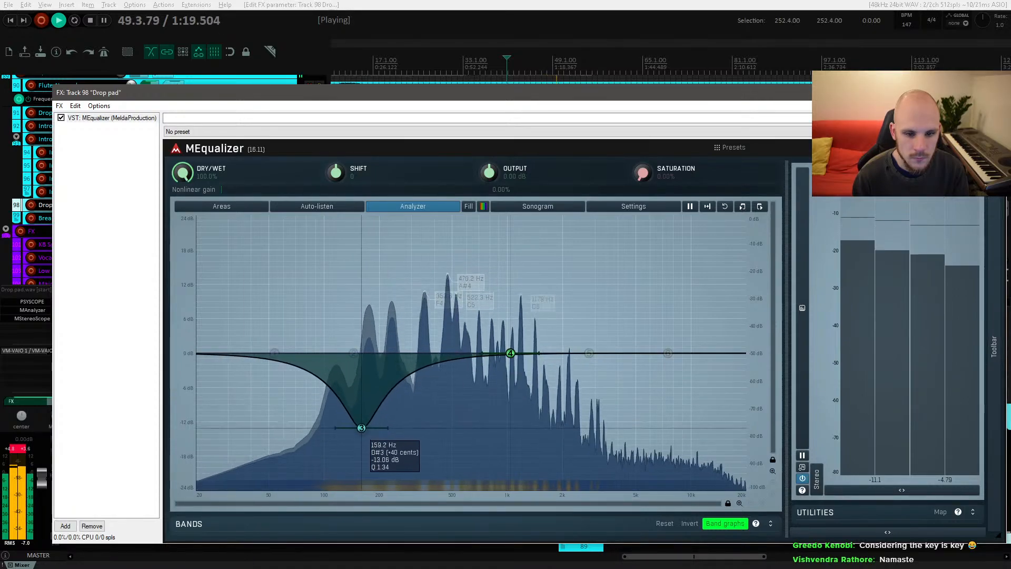
left_click(994, 92)
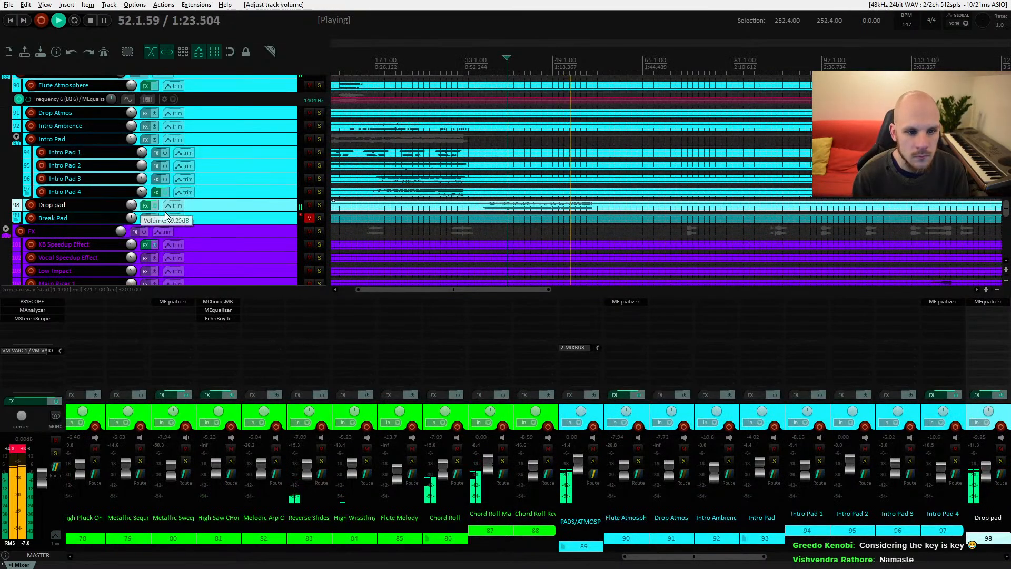
Step: Replay the Drop pad from around bar 40 and lower its volume to -12 dB
key("space")
key("space")
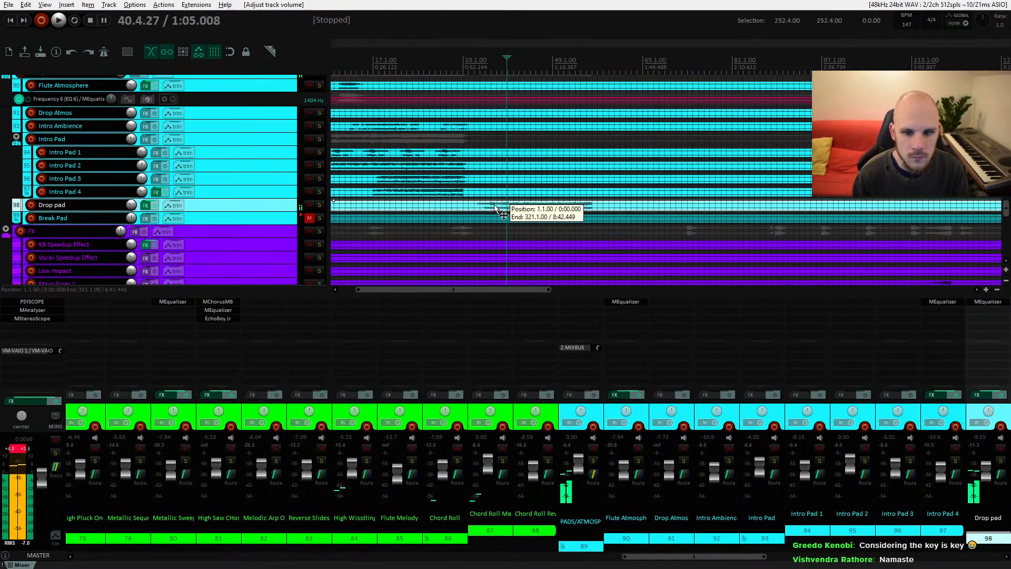
left_click(495, 215)
key("space")
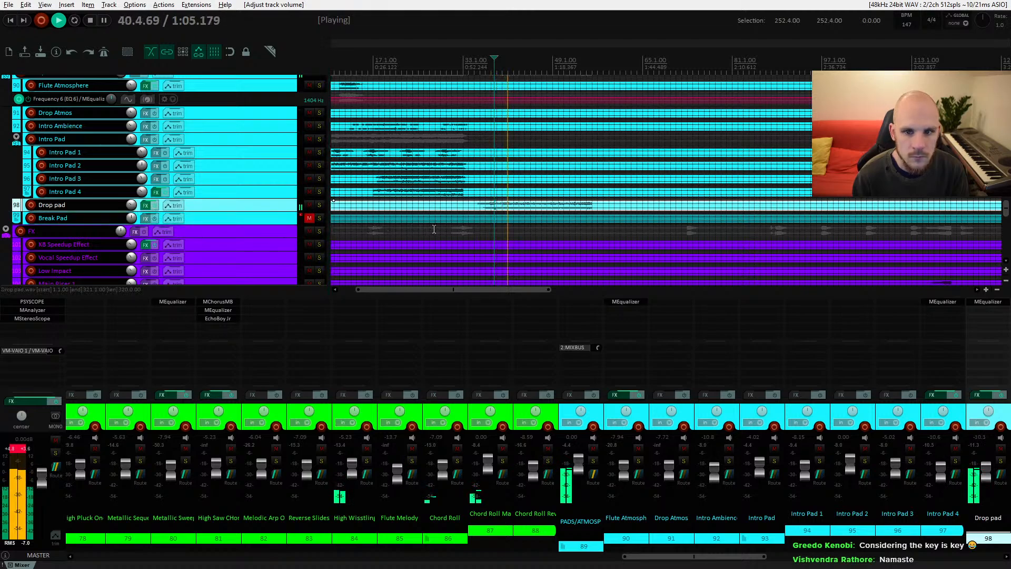
left_click_drag(131, 206, 131, 209)
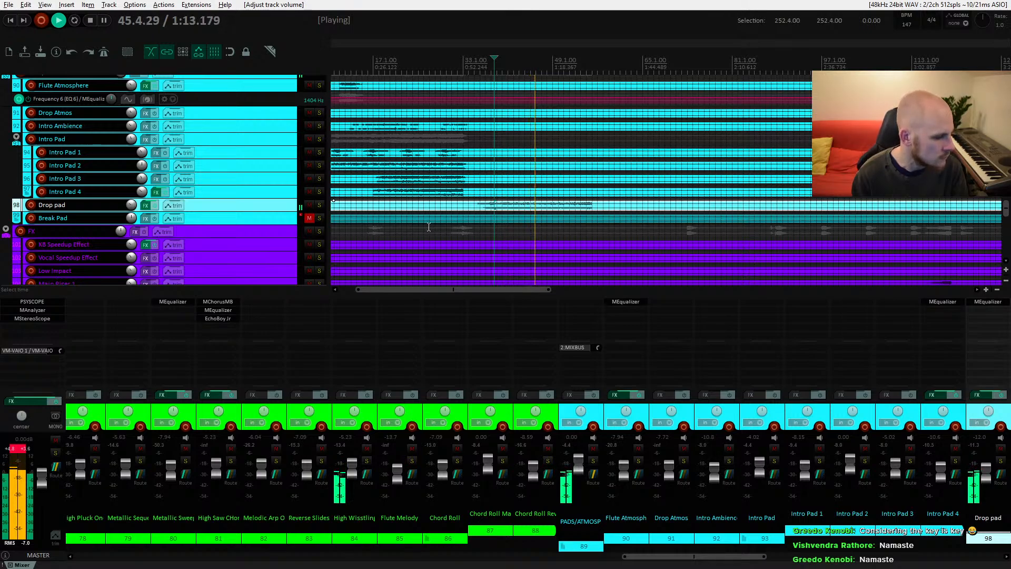
key("space")
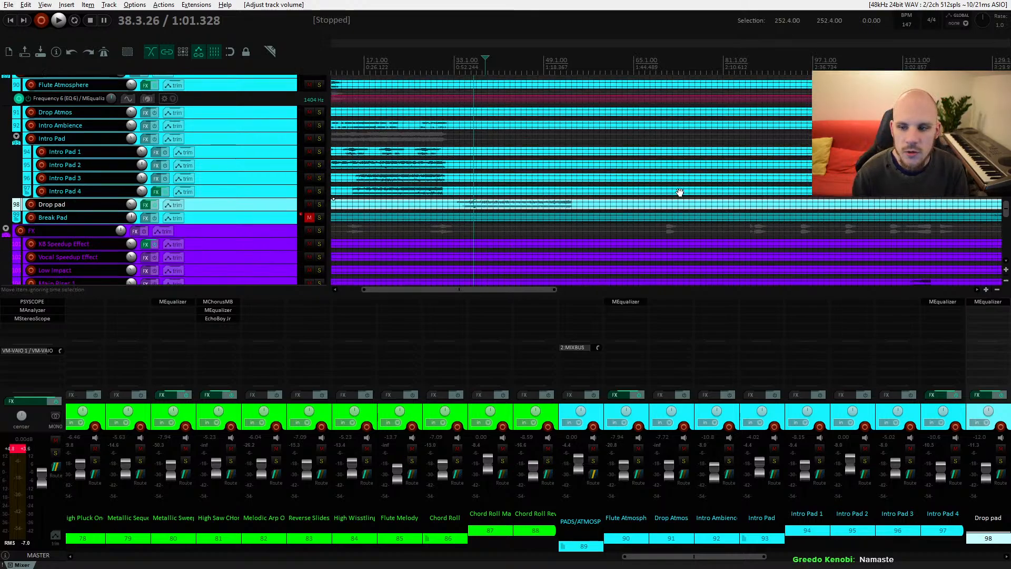
Step: Select the Break Pad item, unmute the Break Pad track and start playback around bar 134
scroll(442, 216, "right", 6)
left_click(439, 210)
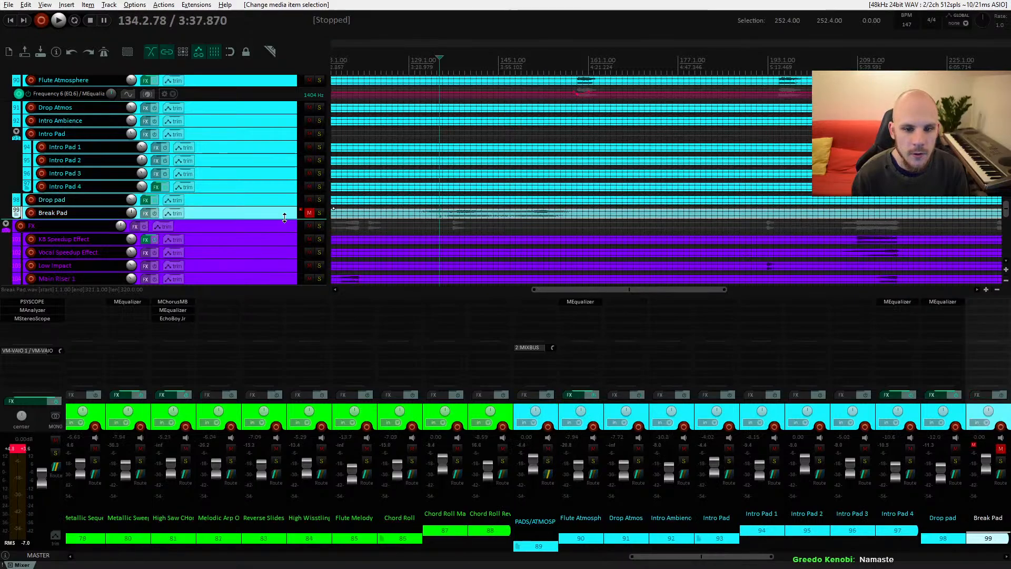
left_click(309, 213)
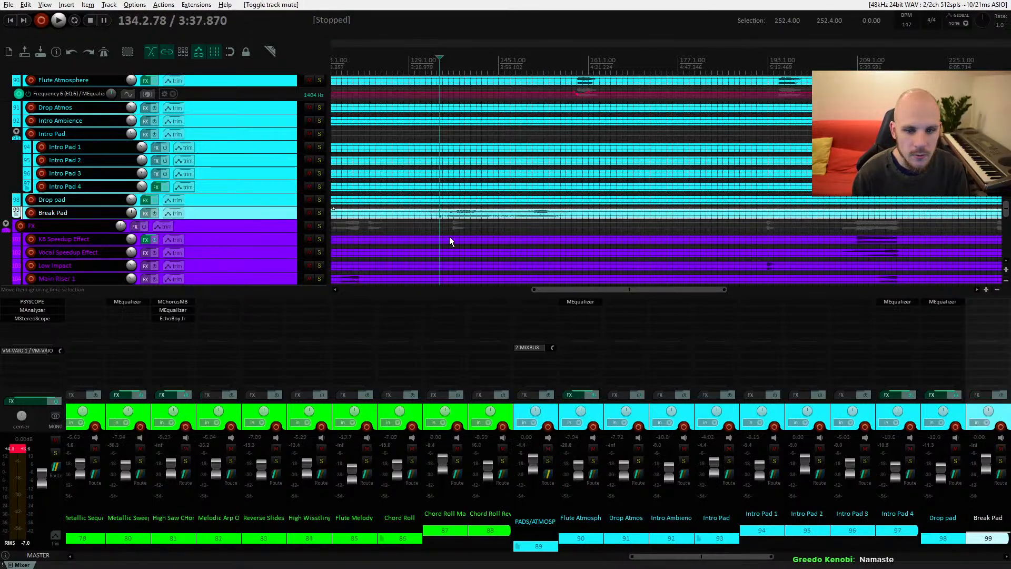
key("space")
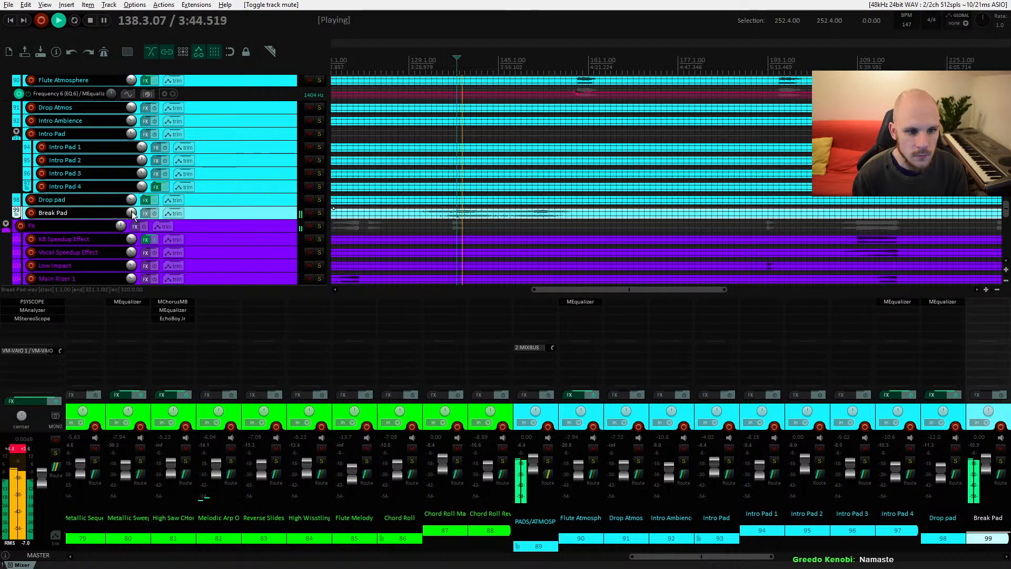
Step: Set the Break Pad volume to about -8.4 dB while auditioning it, then stop playback
scroll(176, 218, "down", 3)
scroll(131, 213, "down", 4)
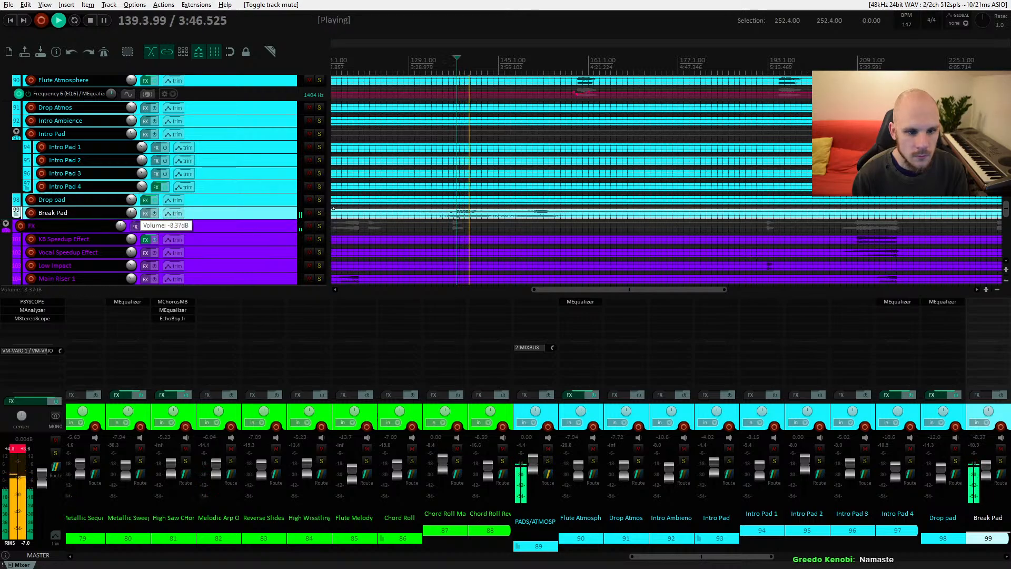
left_click_drag(131, 212, 131, 212)
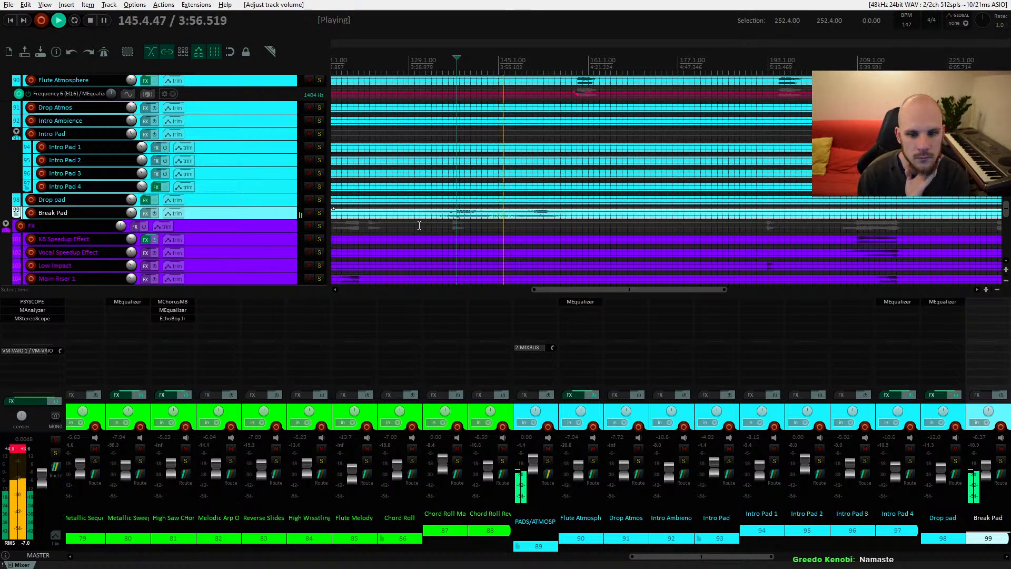
left_click_drag(501, 232, 434, 221)
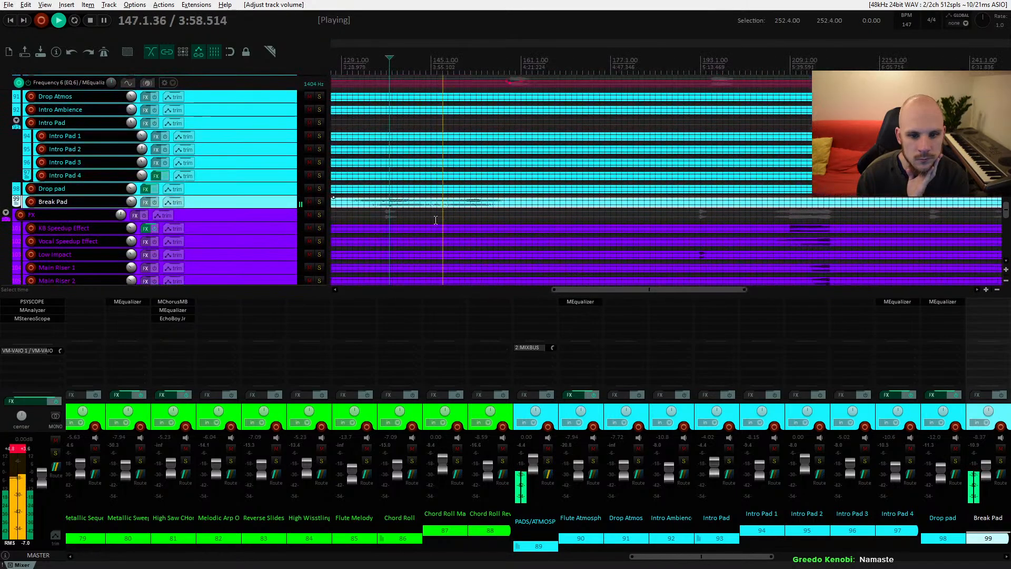
mouse_move(131, 205)
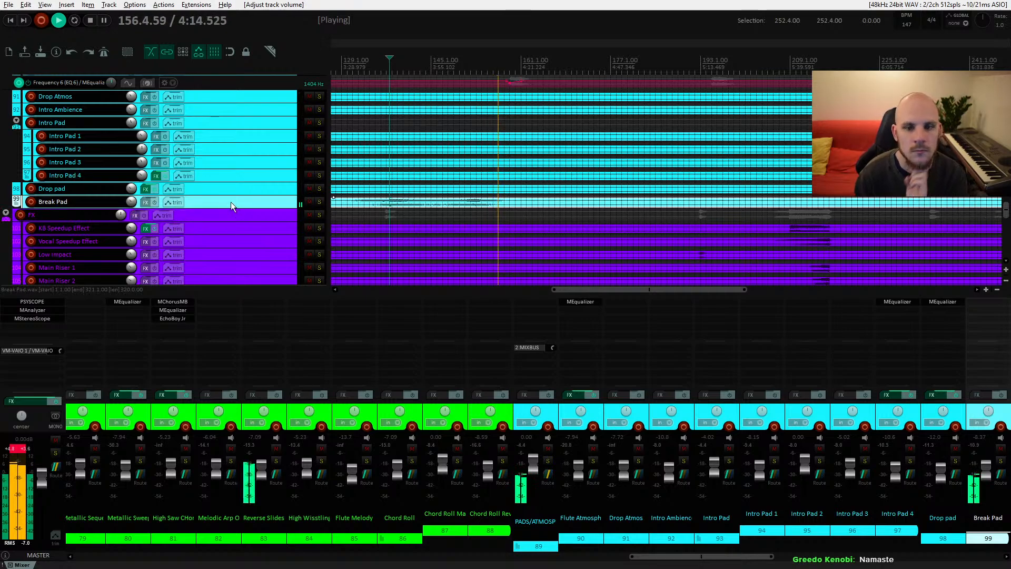
key("space")
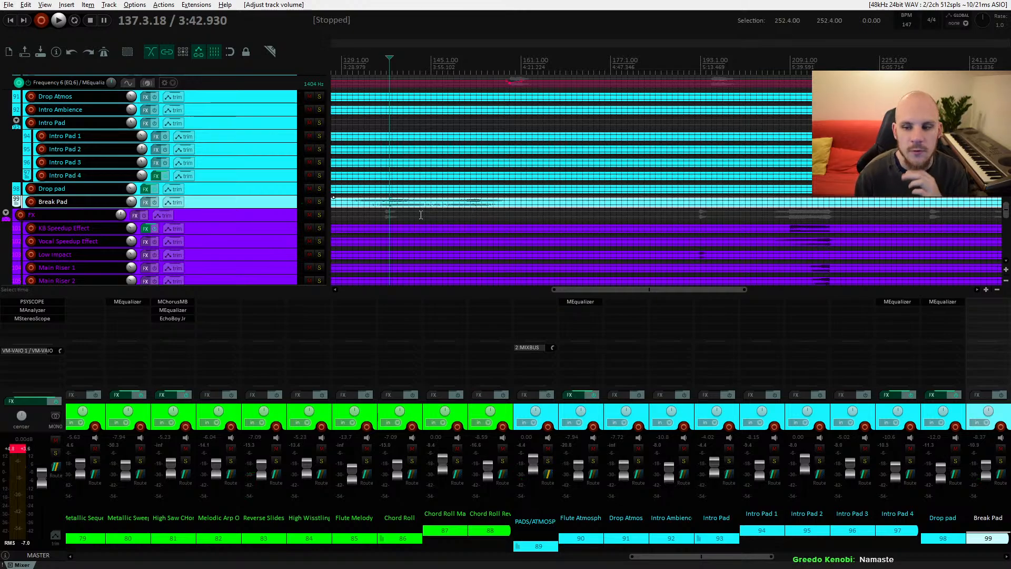
Step: Scroll to the FX tracks, select the Flange Noise Riser item, unmute it and play from around bar 134
scroll(421, 226, "down", 7)
scroll(447, 221, "left", 3)
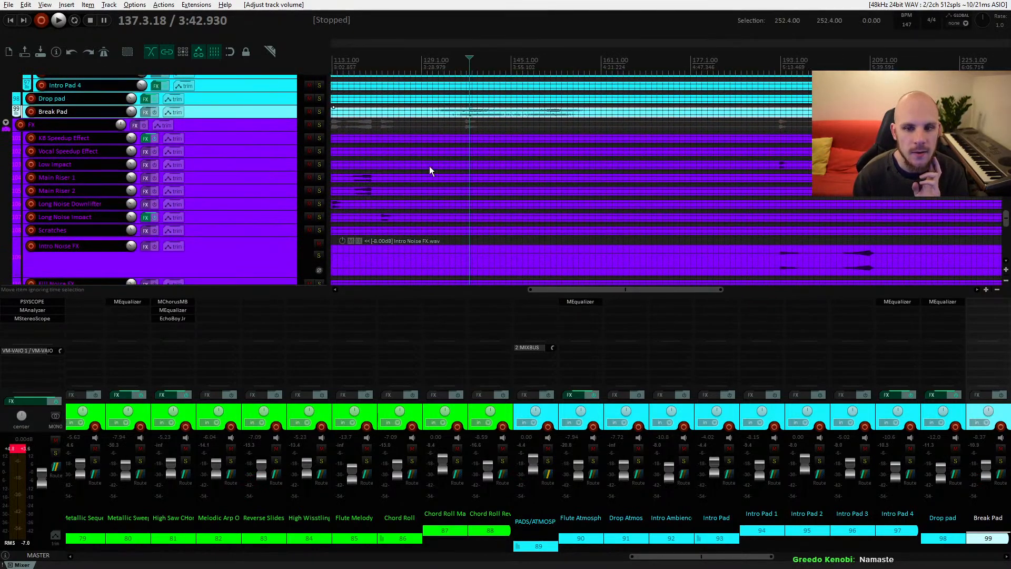
scroll(488, 206, "down", 4)
scroll(470, 158, "right", 1)
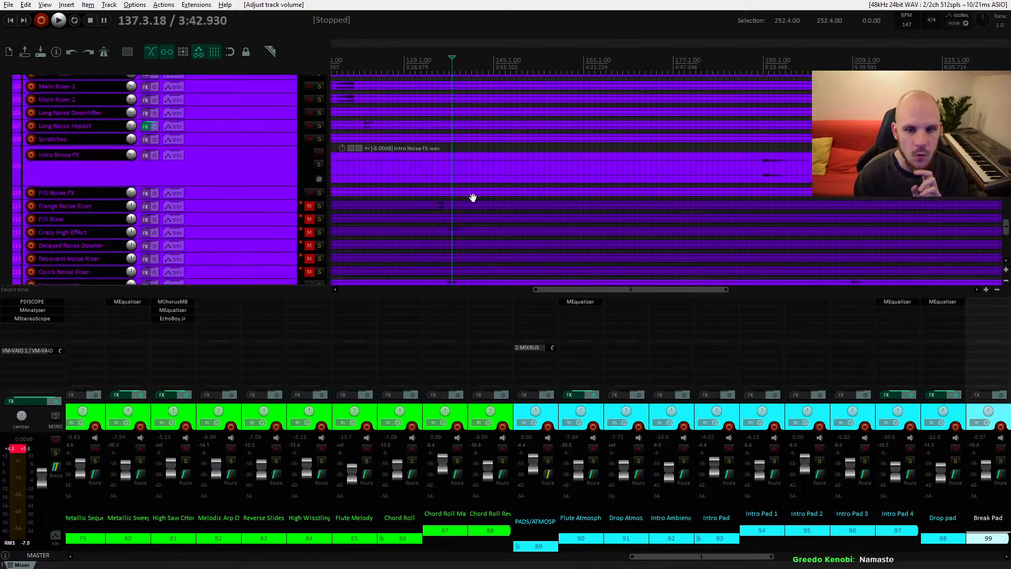
left_click_drag(545, 176, 580, 160)
left_click(460, 159)
key("space")
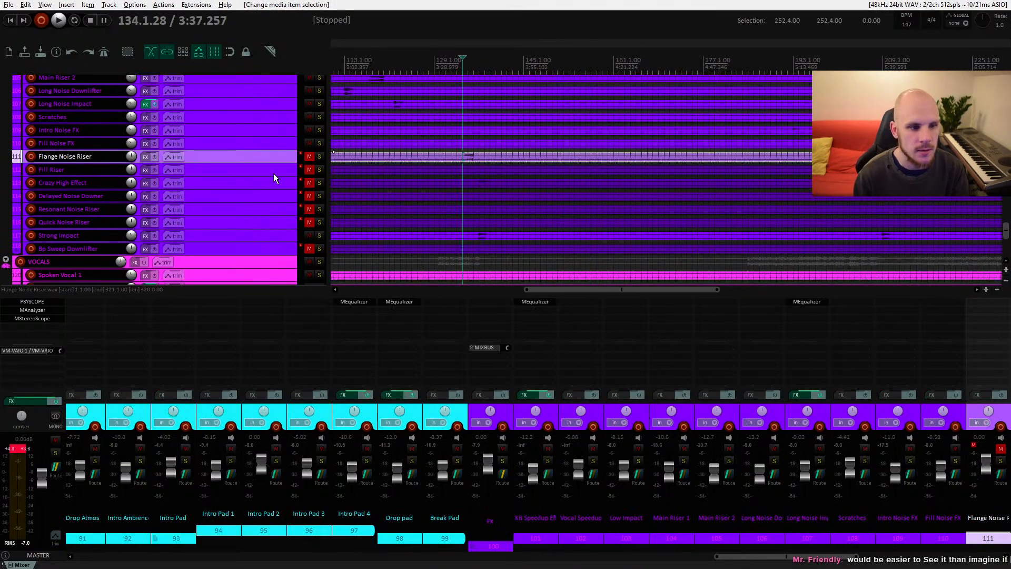
left_click(309, 156)
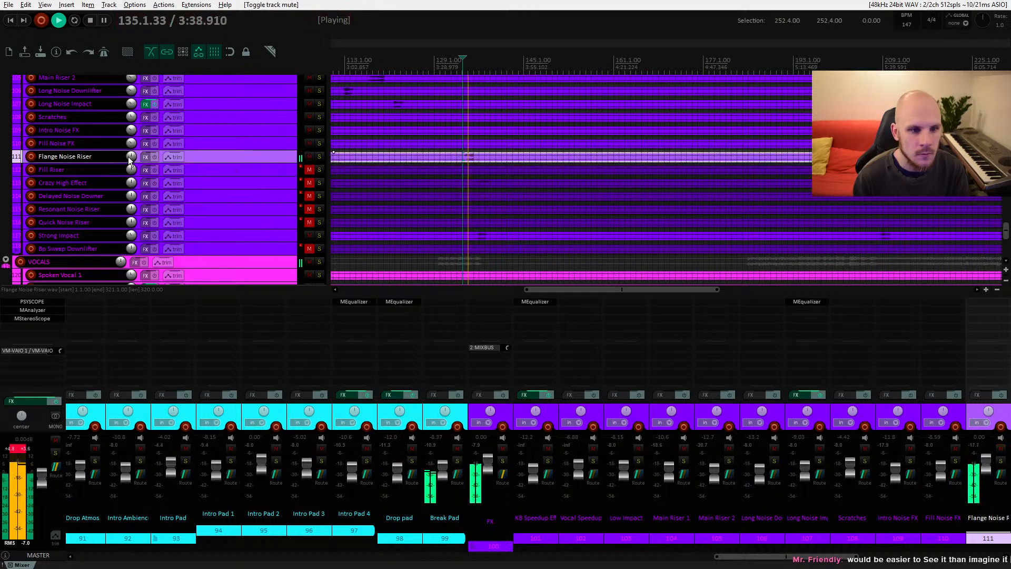
Step: Lower the Flange Noise Riser volume to about -12.4 dB while auditioning it
left_click_drag(132, 156, 131, 177)
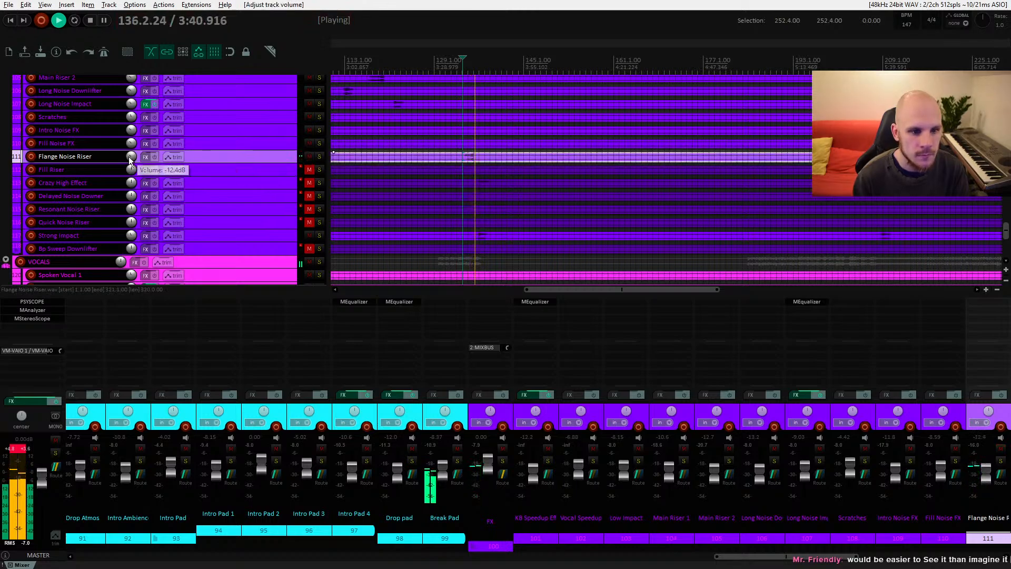
key("space")
key("space")
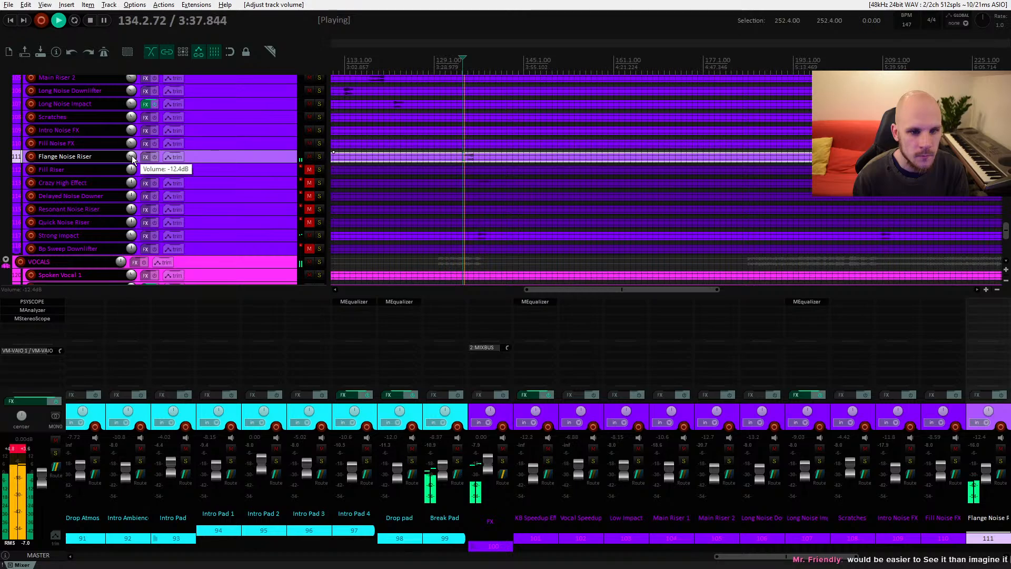
left_click_drag(407, 177, 366, 181)
scroll(474, 179, "down", 2)
left_click_drag(503, 179, 704, 169)
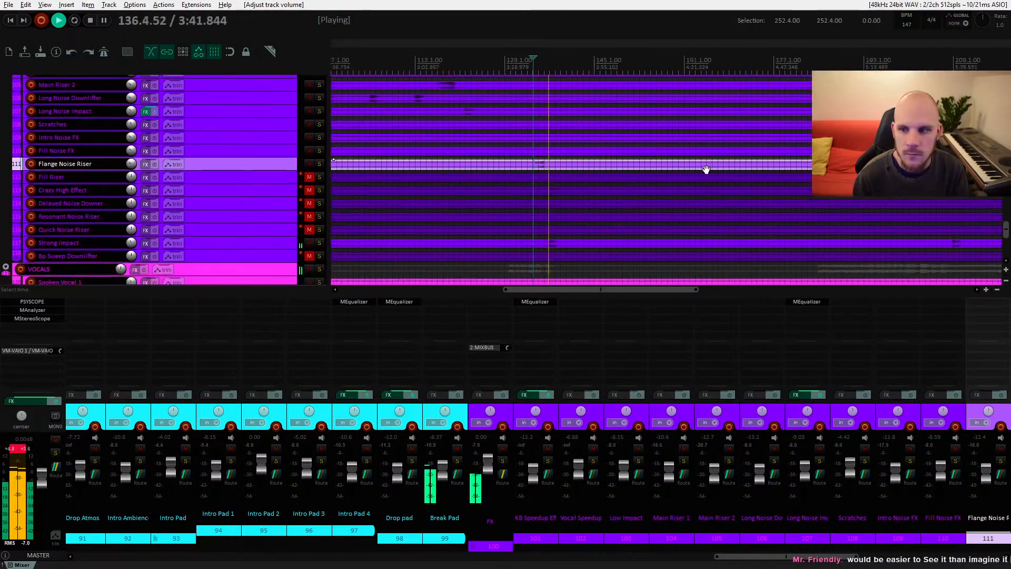
scroll(551, 168, "down", 3)
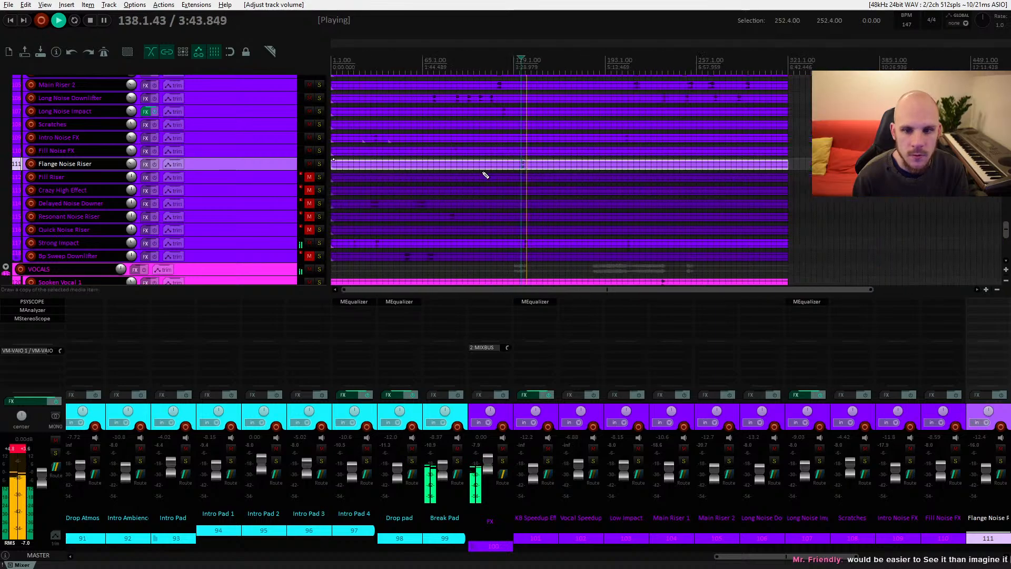
key("space")
scroll(514, 182, "up", 3)
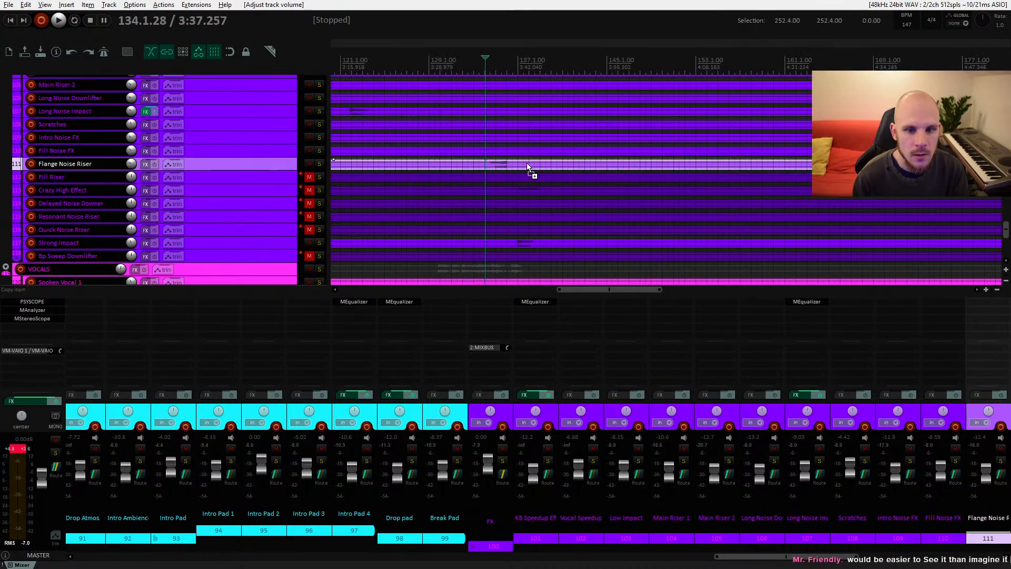
scroll(528, 167, "up", 1)
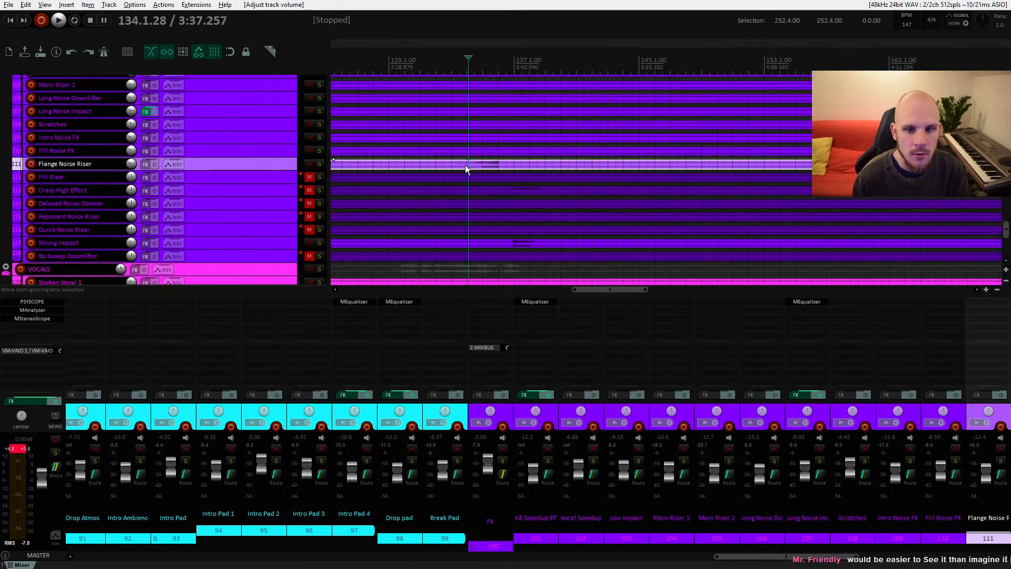
Step: Add the H-Reverb long Stereo plugin to the Flange Noise Riser track
left_click(146, 164)
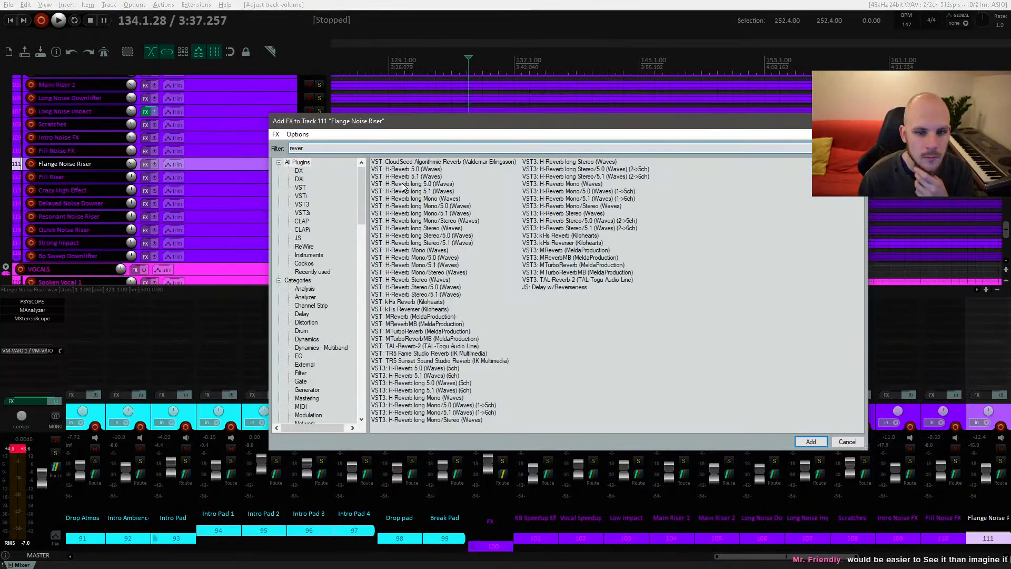
left_click(422, 229)
double_click(413, 234)
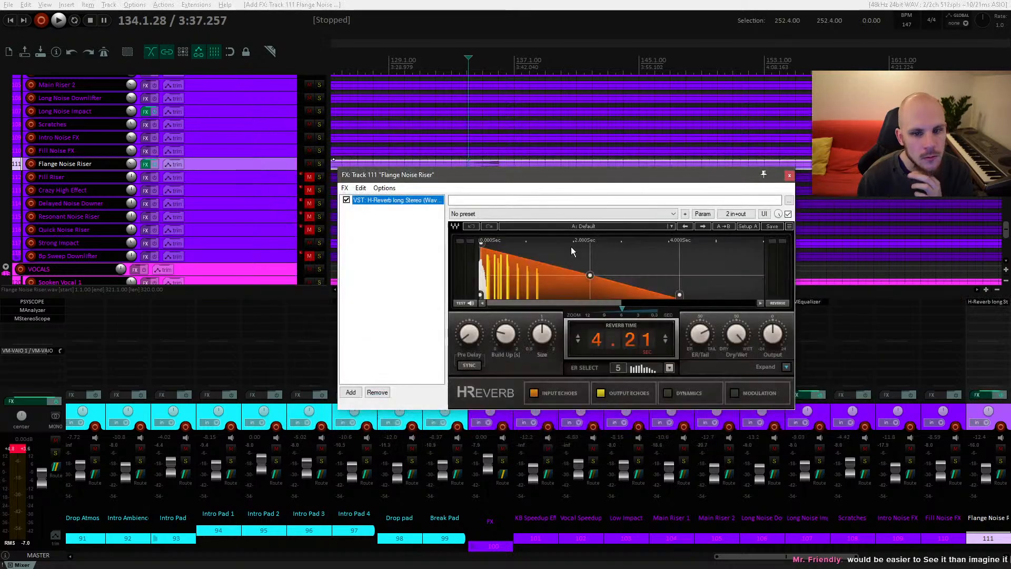
Step: Lengthen the reverb time to about 4.8 s and raise the high filter of the reverb EQ
key("space")
scroll(637, 340, "up", 6)
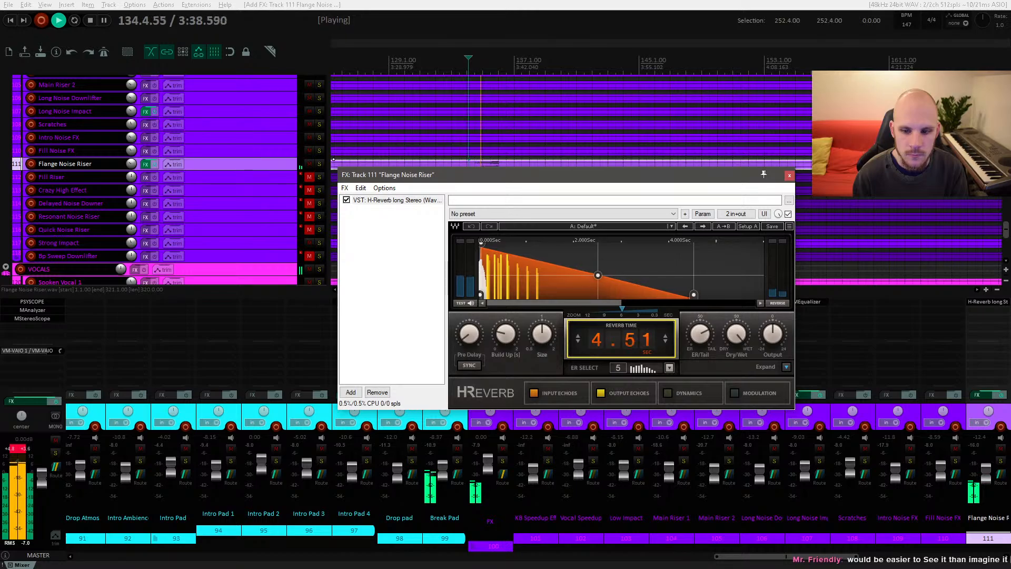
key("space")
left_click(786, 366)
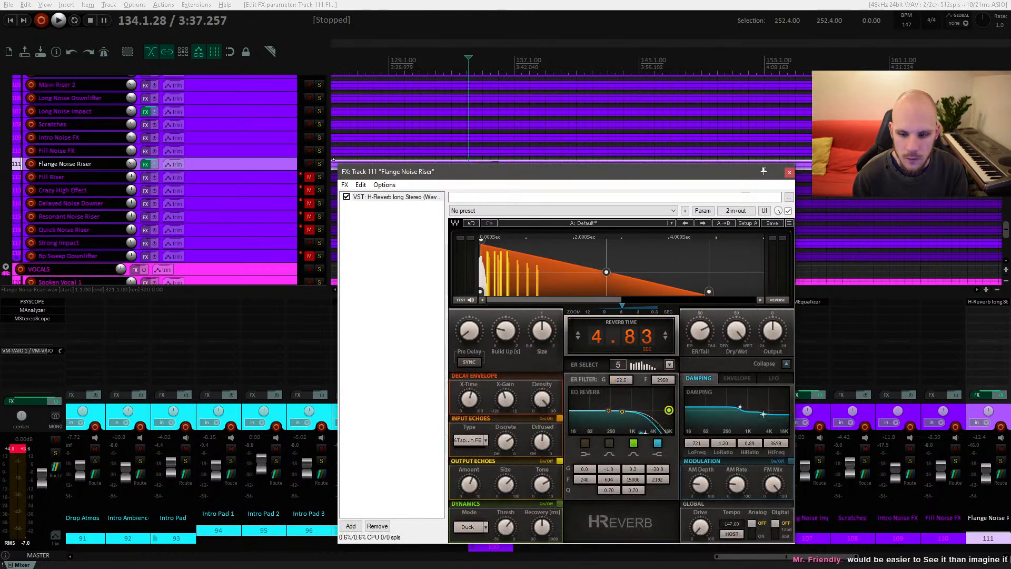
left_click_drag(661, 469, 661, 448)
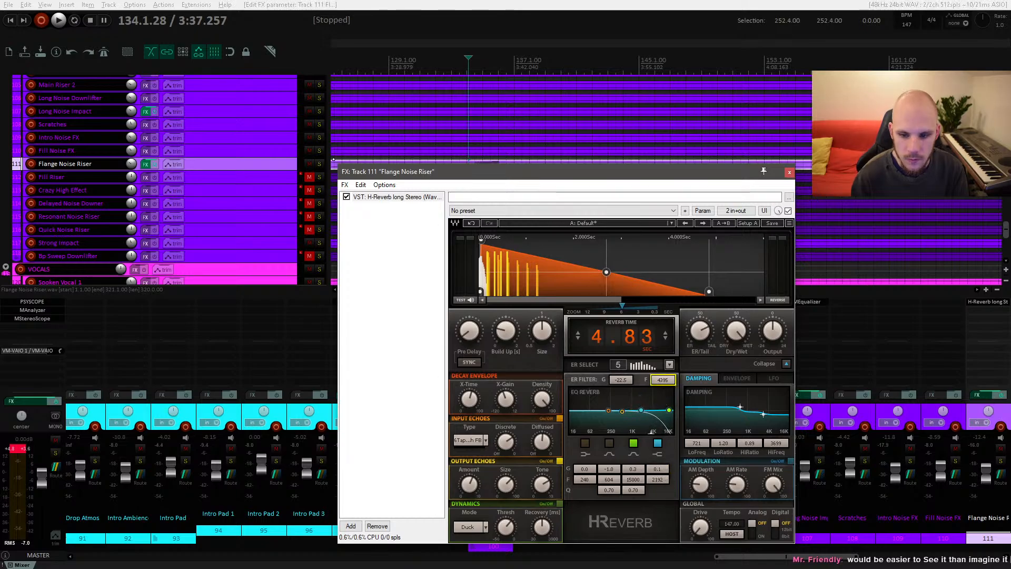
Step: Lengthen the reverb time to about 10.1 s while auditioning the riser
key("space")
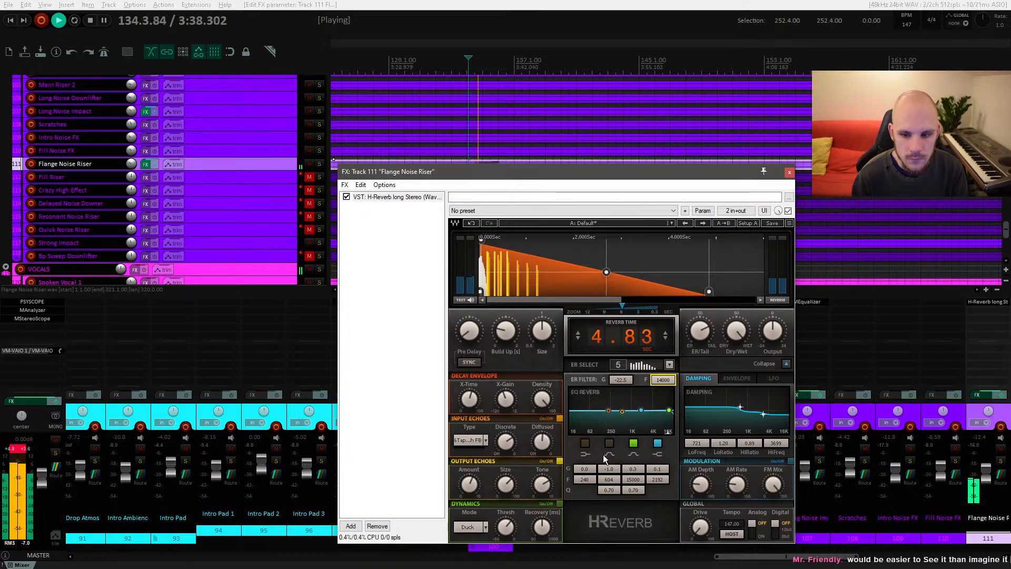
left_click_drag(621, 380, 615, 305)
key("space")
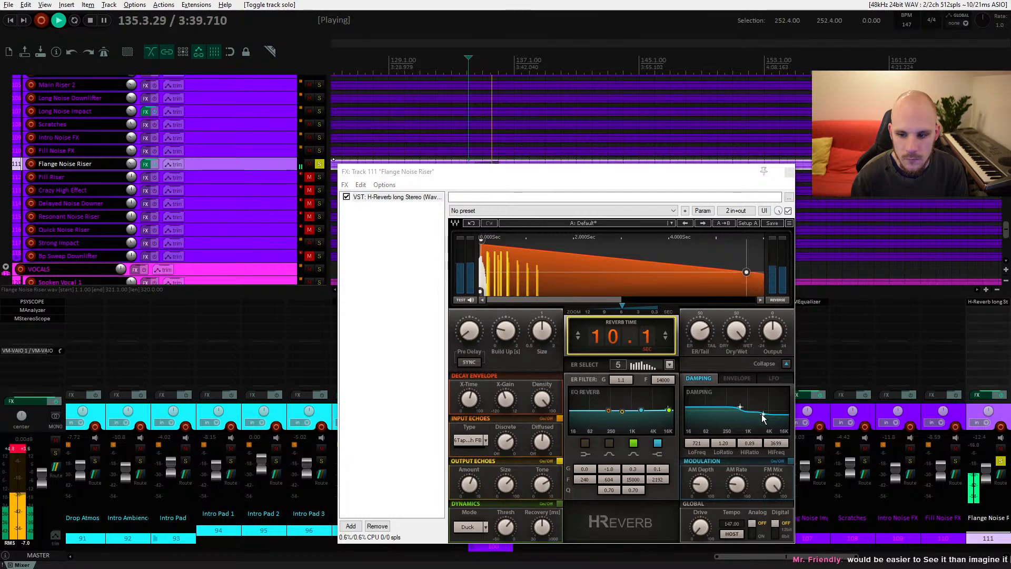
Step: Reshape the reverb's damping curve, dry/wet mix and decay envelope end point, and close the plugin window
left_click_drag(762, 414, 739, 410)
left_click_drag(733, 333, 732, 356)
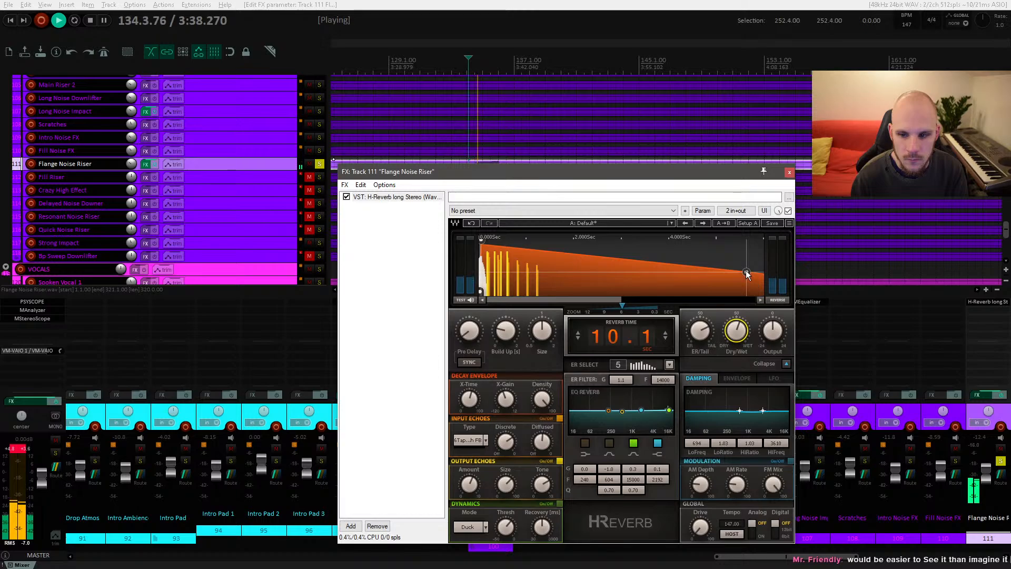
left_click_drag(747, 275, 743, 263)
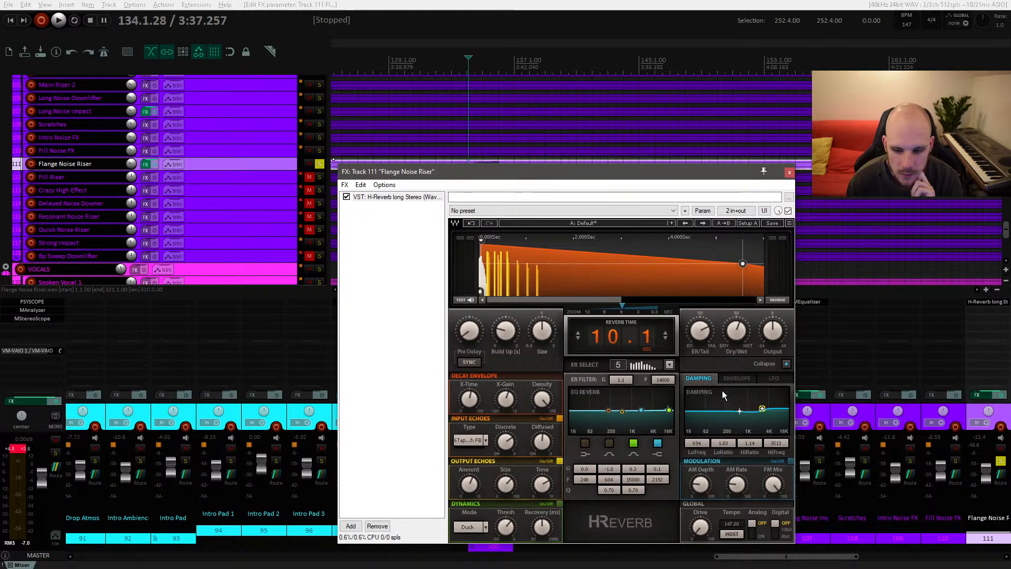
key("space")
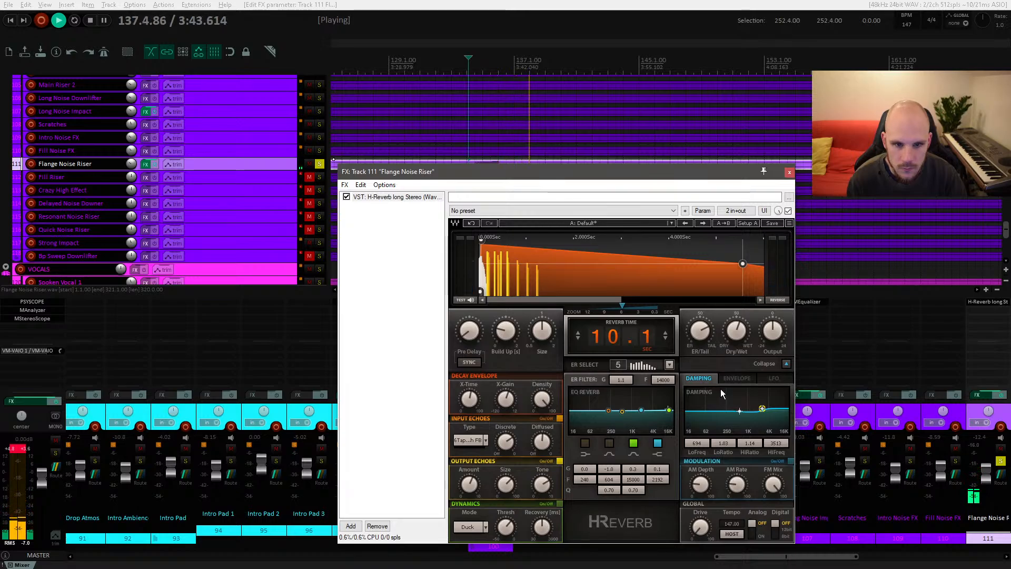
left_click(789, 172)
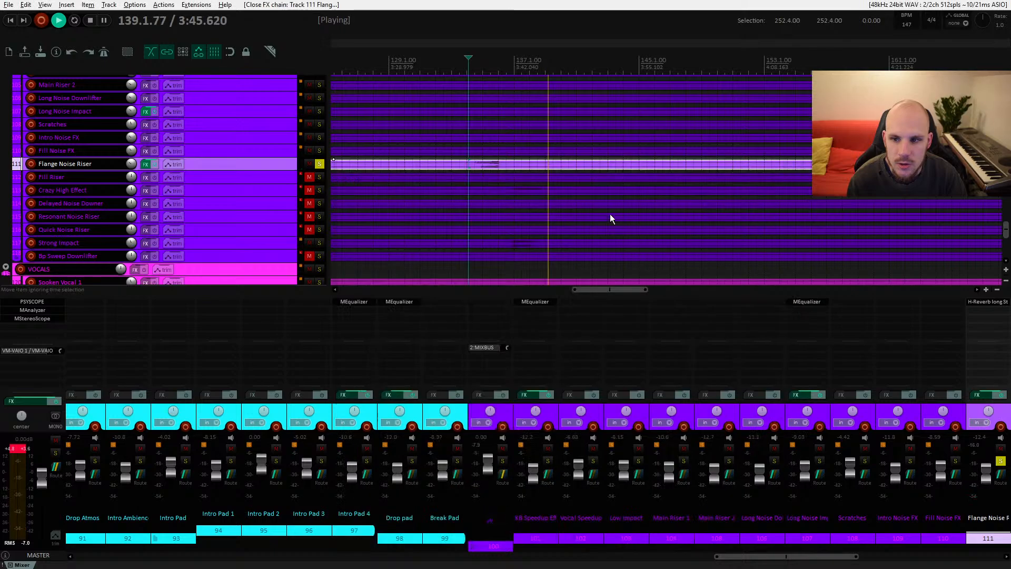
Step: Solo the Flange Noise Riser track to audition it and lower its volume to about -14.7 dB
key("space")
left_click(320, 165)
key("space")
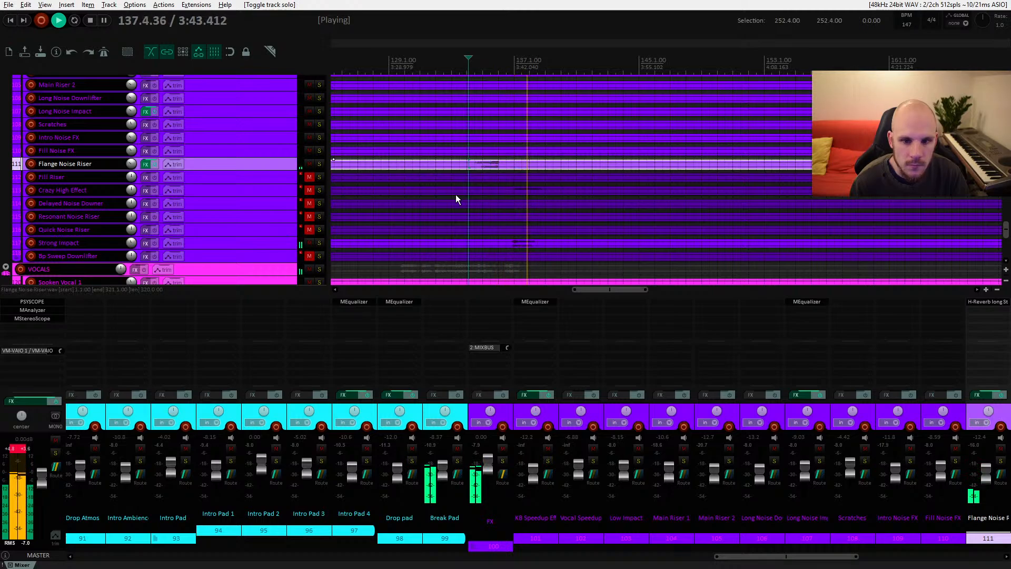
key("space")
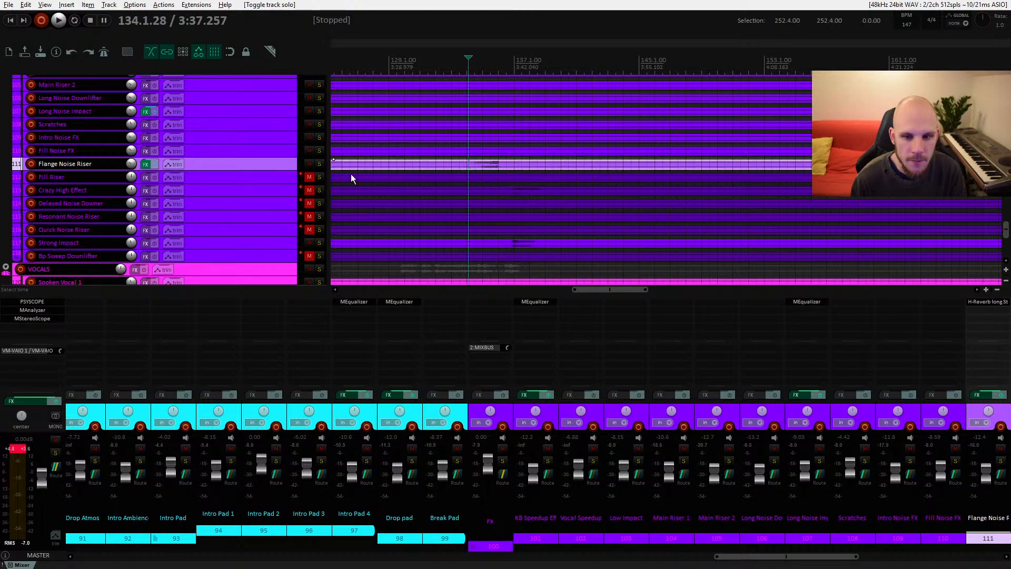
key("space")
left_click_drag(131, 164, 132, 171)
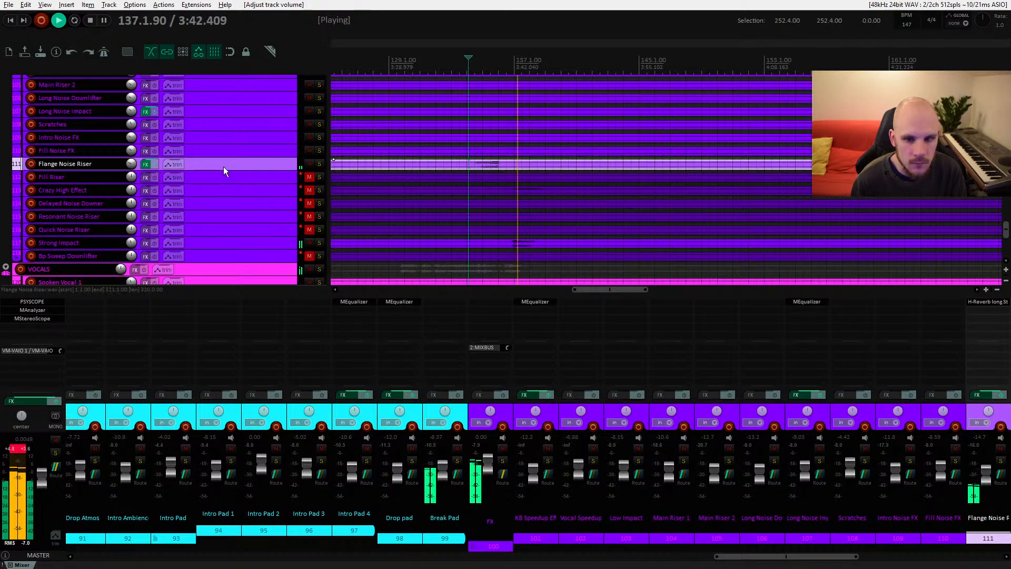
Step: Select the Crazy High Effect track, unmute it, select its item and lower its volume to about -11.3 dB
left_click(238, 188)
key("space")
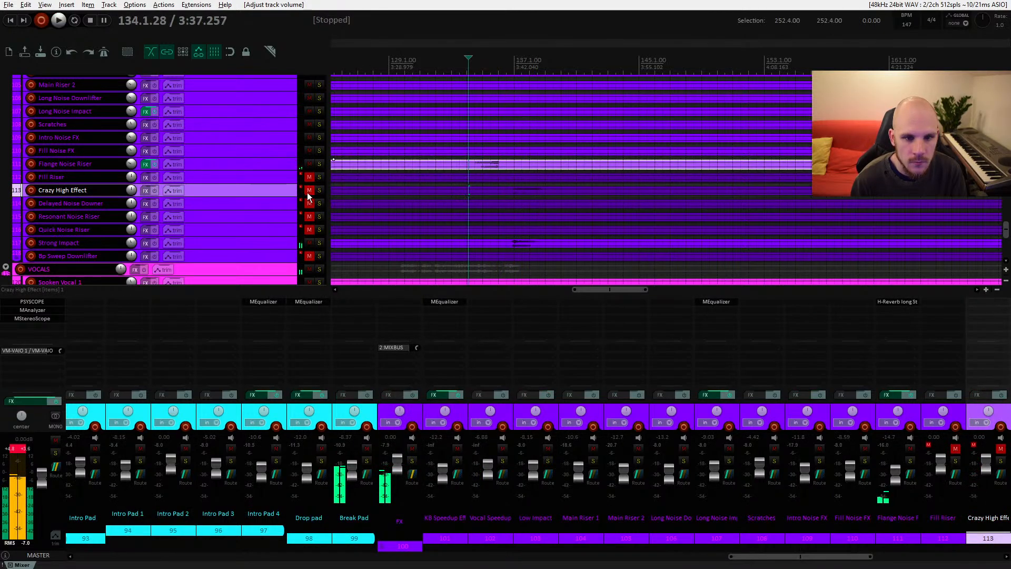
left_click(309, 191)
key("space")
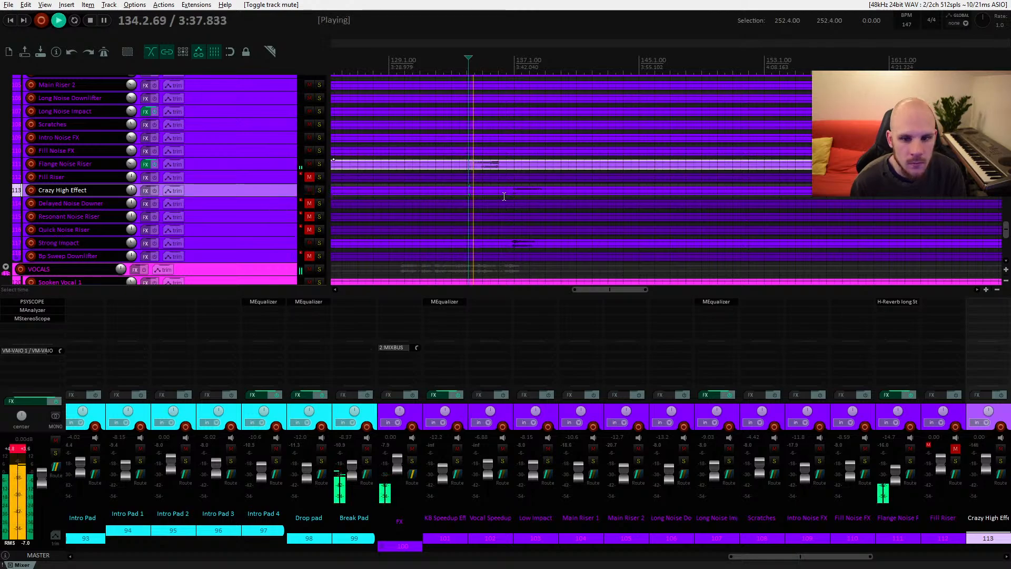
left_click(499, 191)
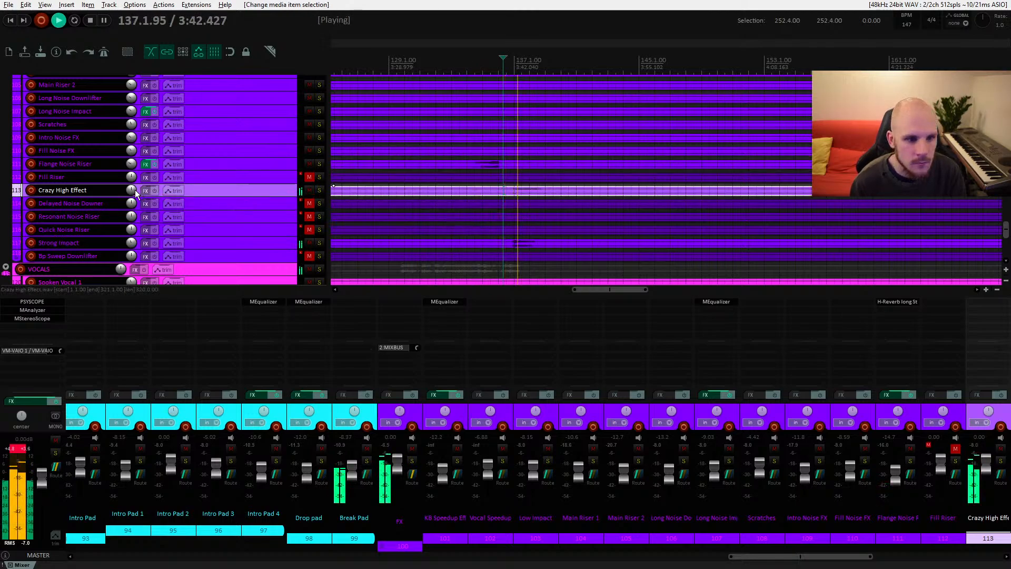
left_click_drag(134, 194, 133, 205)
Step: Solo the Crazy High Effect track briefly while auditioning, then unsolo it
left_click(320, 190)
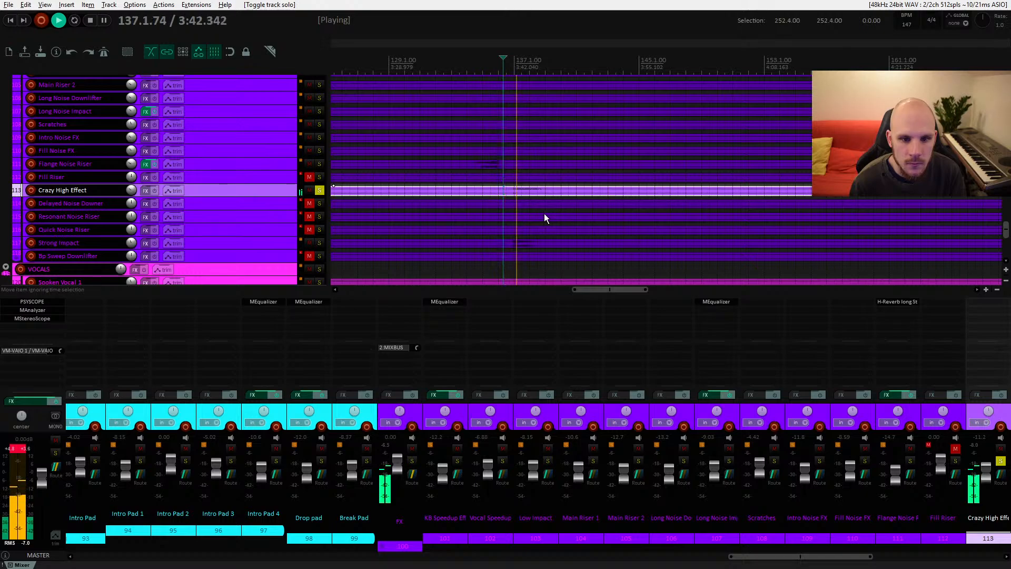
key("space")
left_click(320, 190)
key("space")
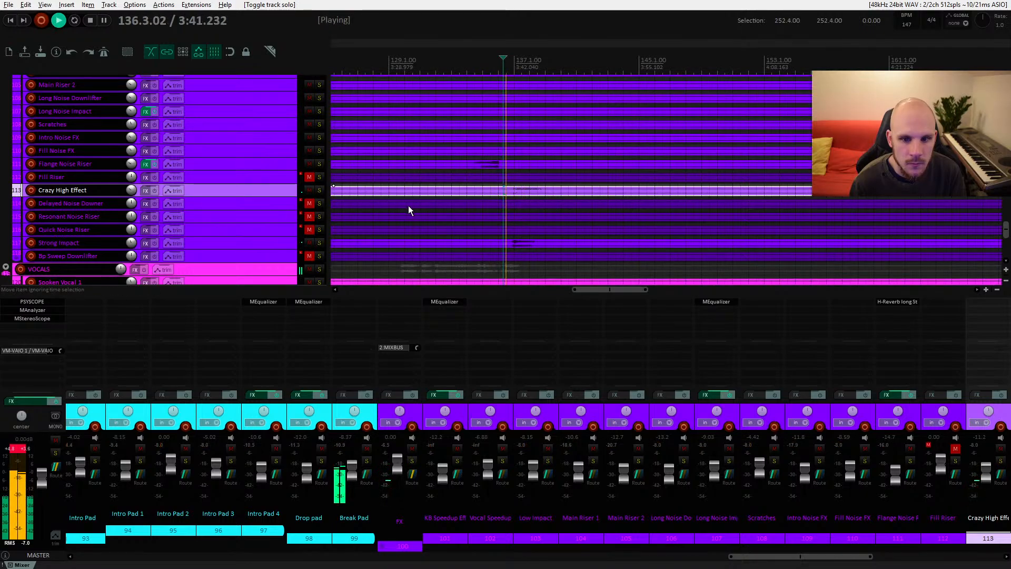
Step: Split the Crazy High Effect item just before its hit and trim the leading section shorter
mouse_move(261, 195)
left_mouse_down()
mouse_move(261, 284)
mouse_move(260, 196)
left_mouse_up()
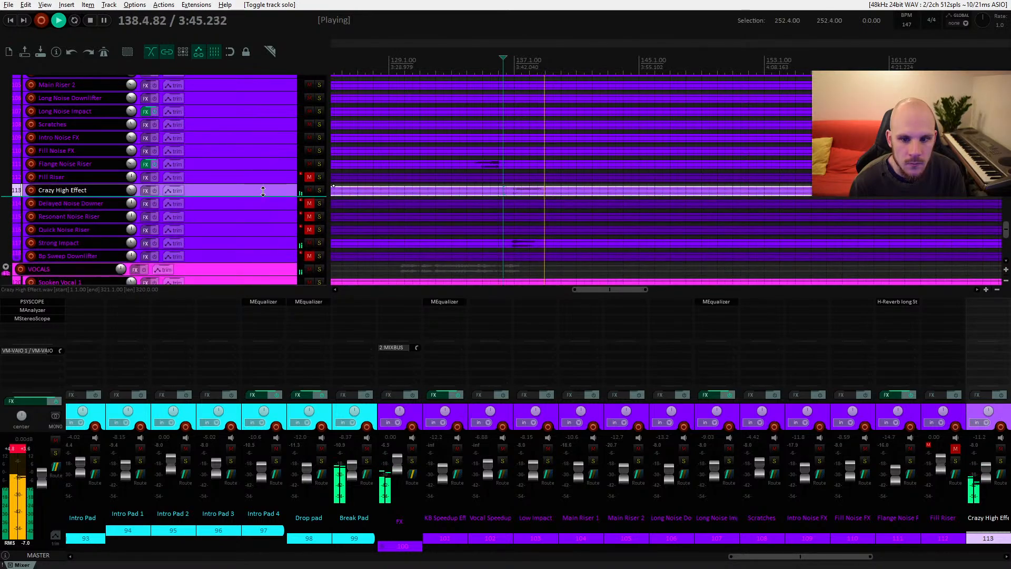
scroll(520, 204, "up", 10)
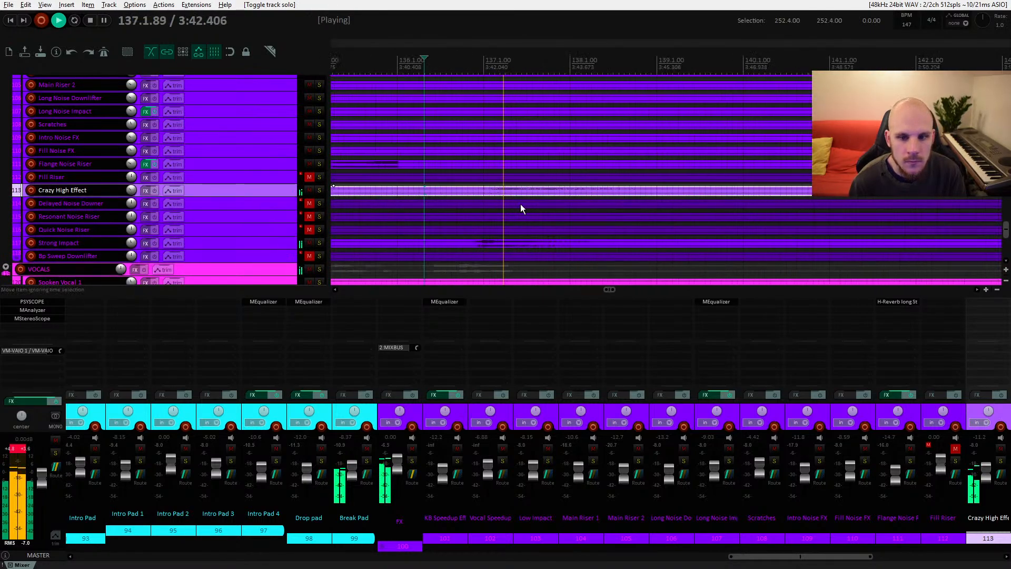
key("space")
left_click_drag(285, 197, 284, 265)
left_click(501, 226)
scroll(504, 226, "up", 5)
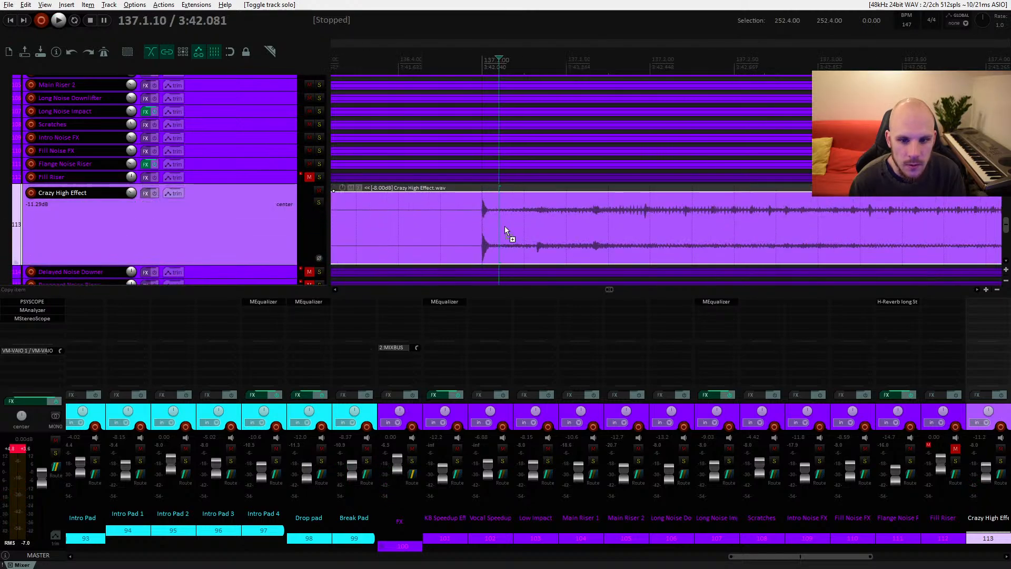
left_click(478, 216)
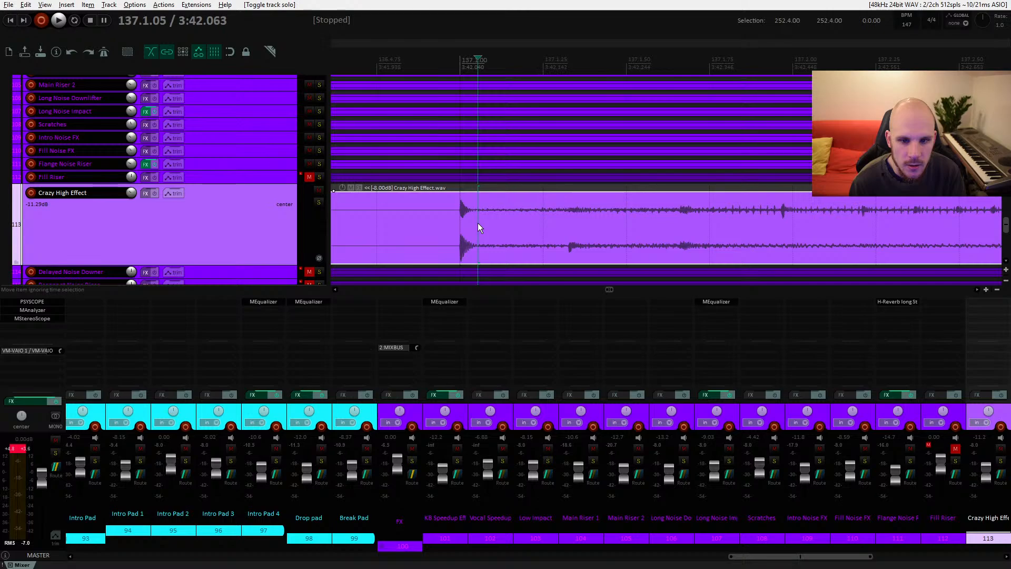
key("s")
left_click(462, 215)
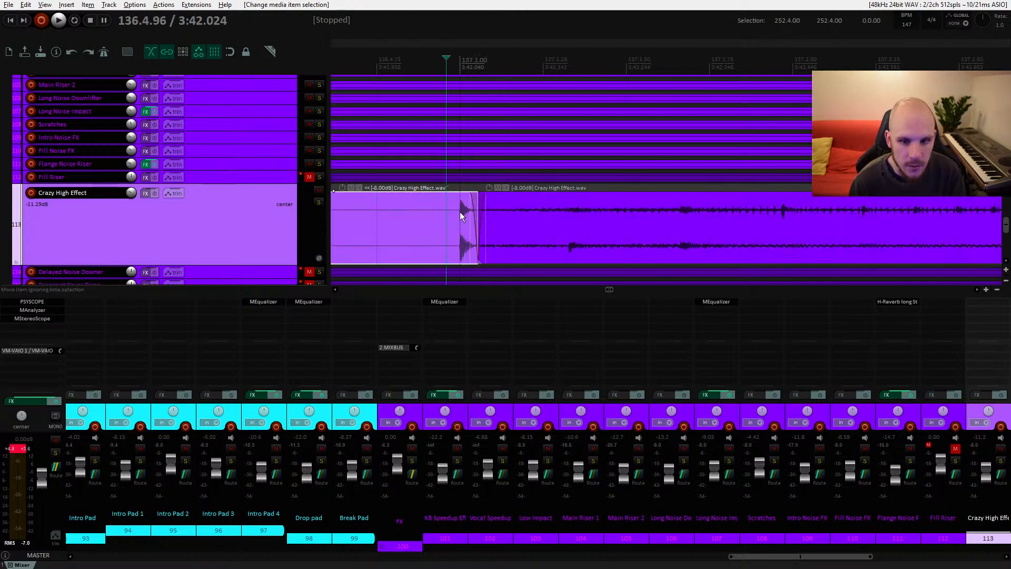
left_click_drag(477, 188, 421, 203)
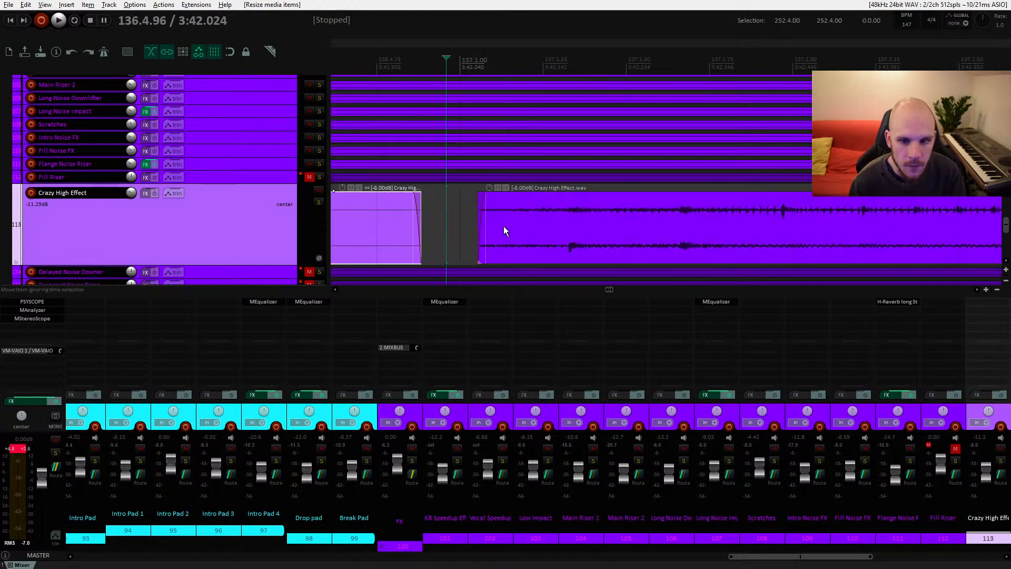
Step: Raise the Crazy High Effect track volume to about -2.85 dB and shrink the track back to normal height
left_click_drag(135, 195, 135, 179)
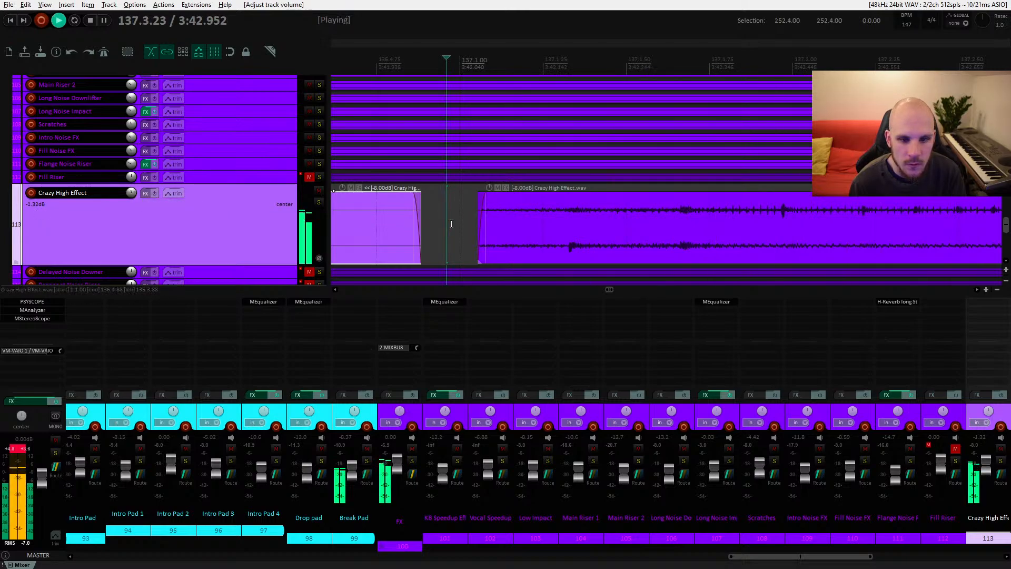
scroll(491, 225, "down", 8)
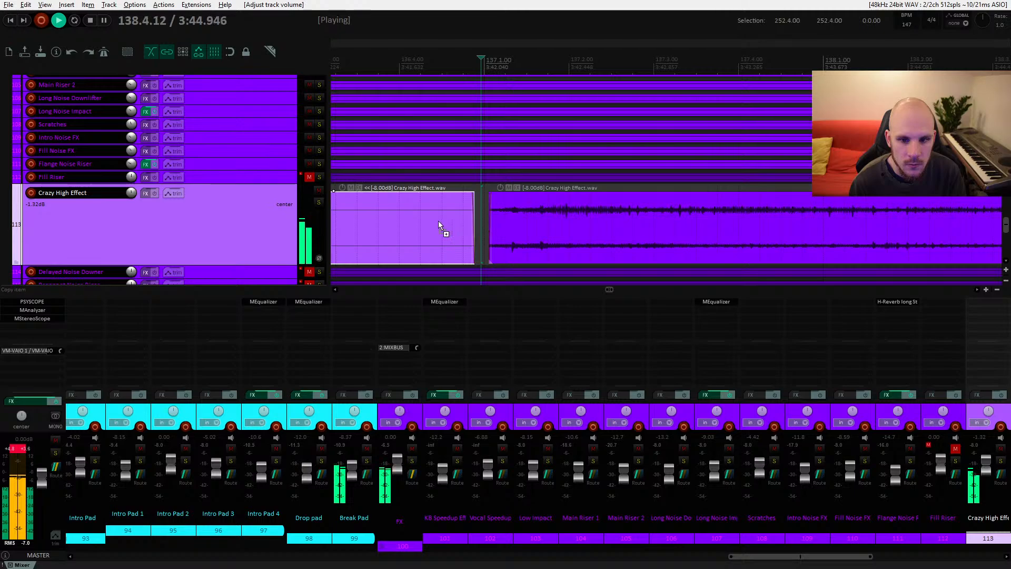
scroll(501, 220, "down", 3)
key("ctrl+space")
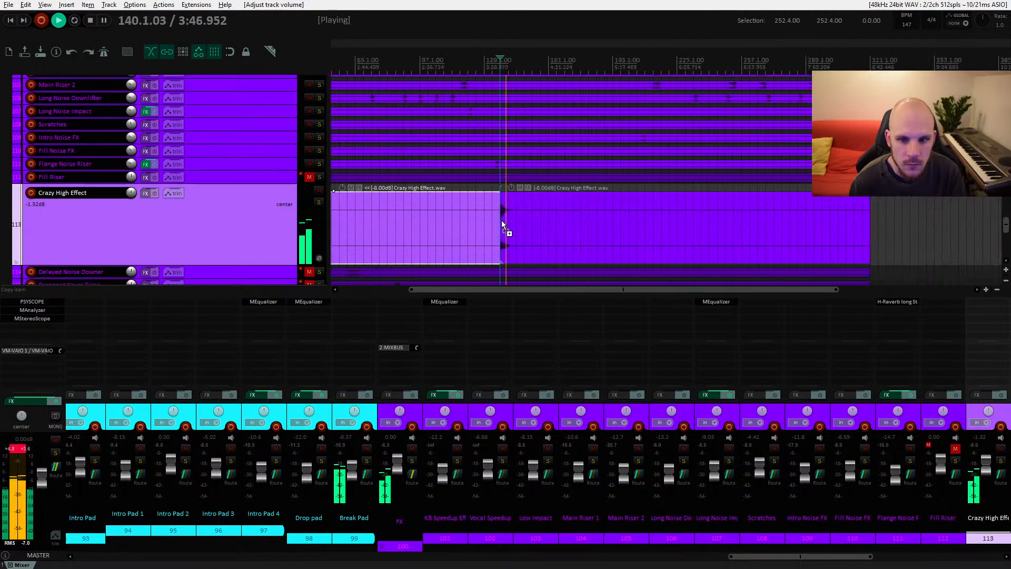
scroll(487, 224, "down", 1)
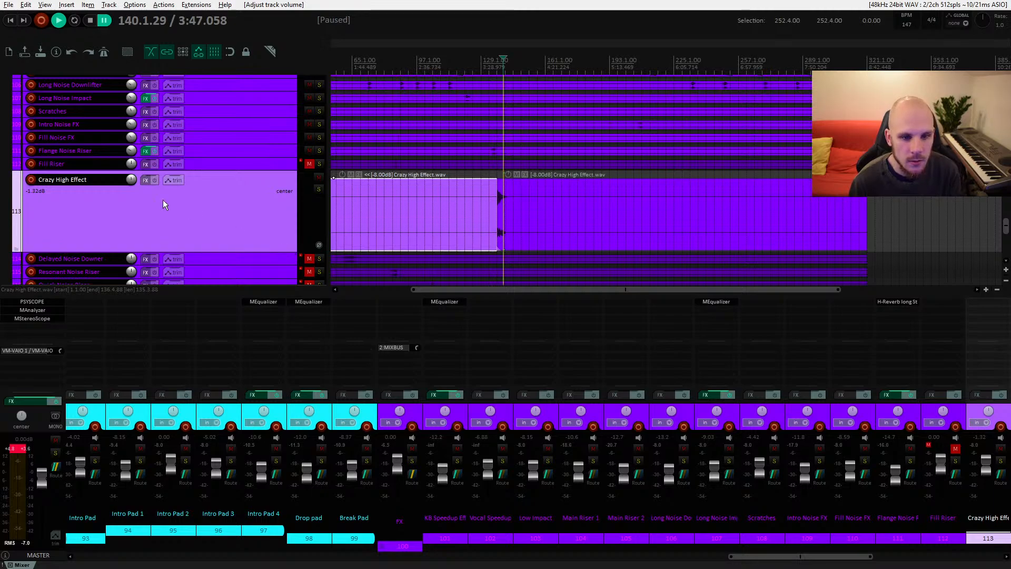
left_click_drag(288, 252, 243, 181)
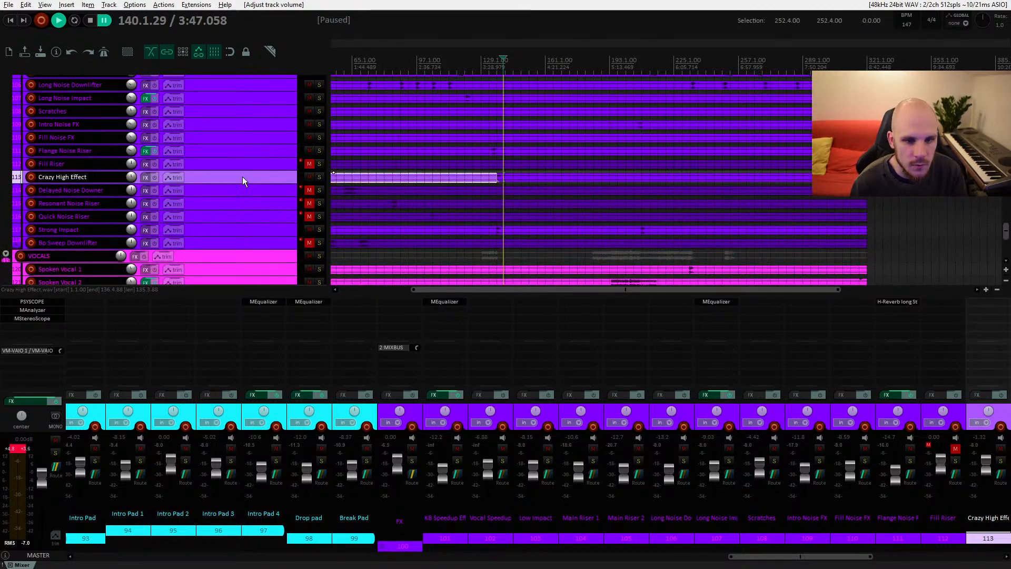
left_click_drag(134, 179, 134, 184)
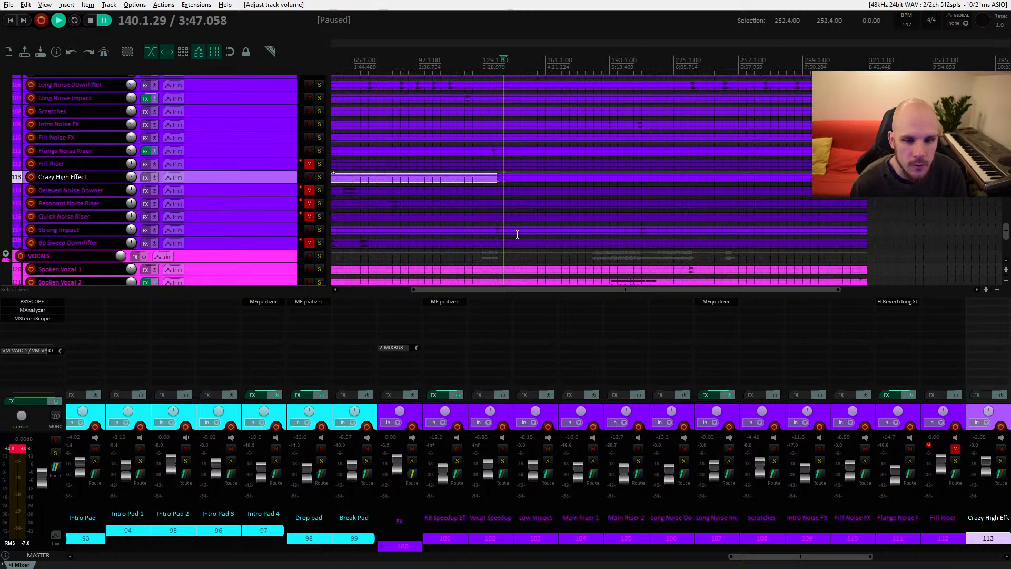
Step: Play back the Crazy High Effect section to audition the edit
key("space")
key("space")
left_click(497, 178)
key("space")
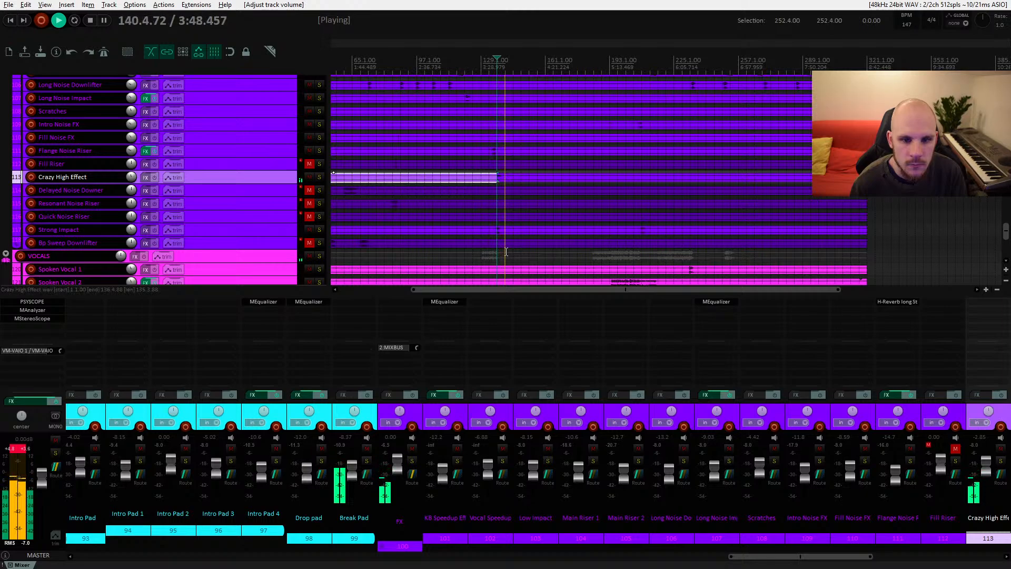
key("space")
Step: Unmute the Fill Riser track, select its item and play from around bar 85
left_click(346, 192)
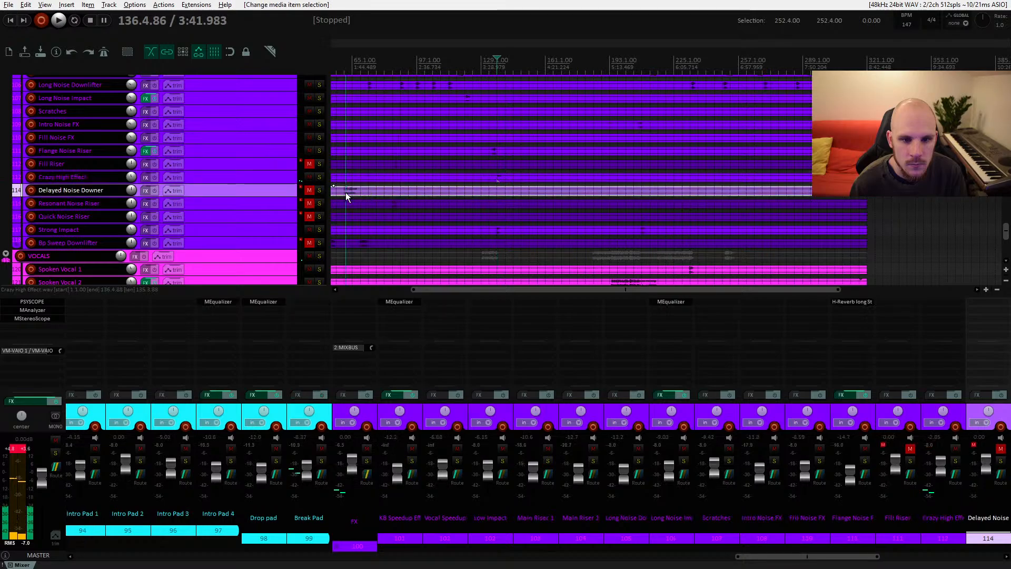
left_click_drag(400, 211, 548, 217)
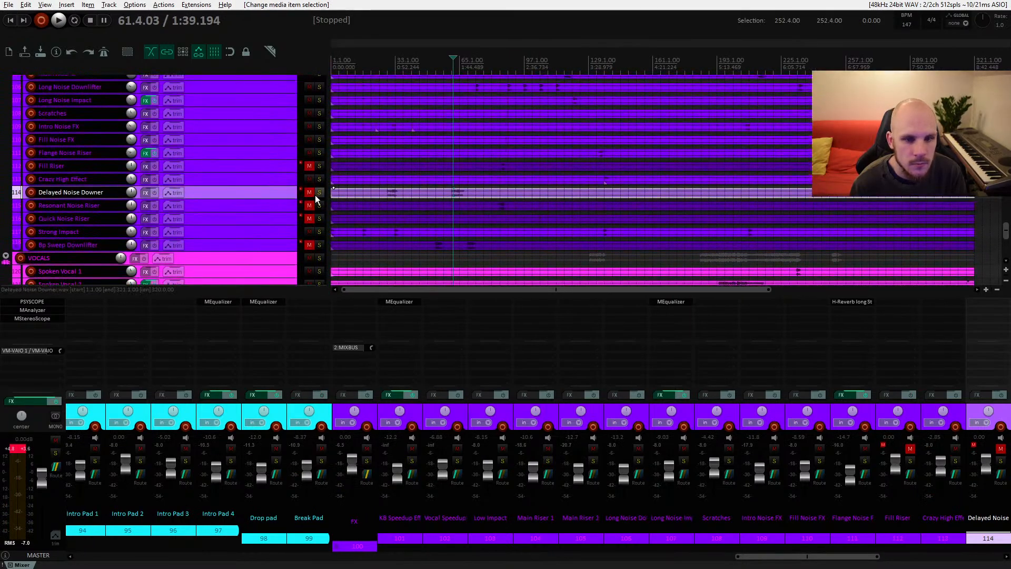
left_click(309, 166)
left_click(501, 174)
scroll(501, 174, "up", 8)
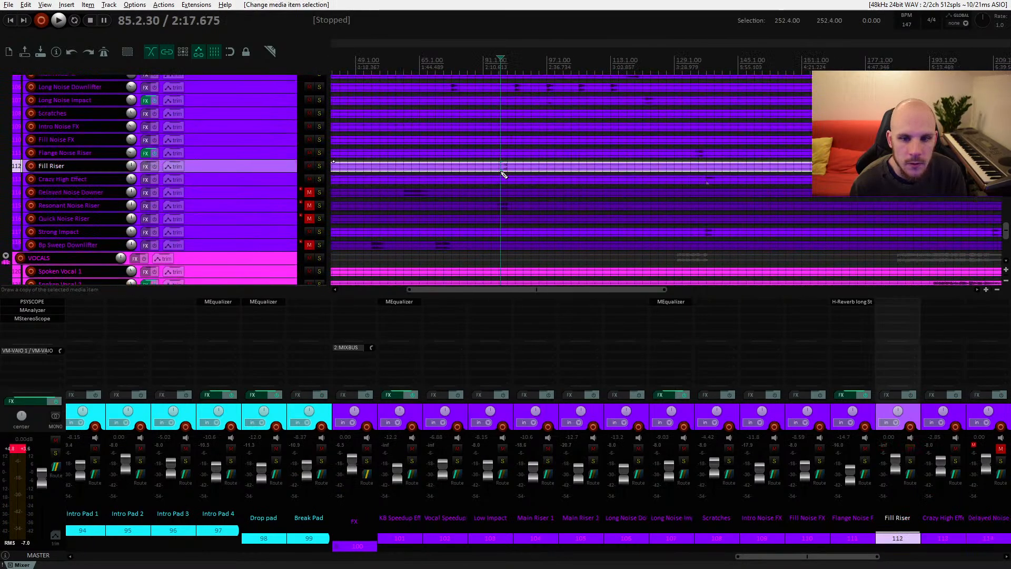
key("space")
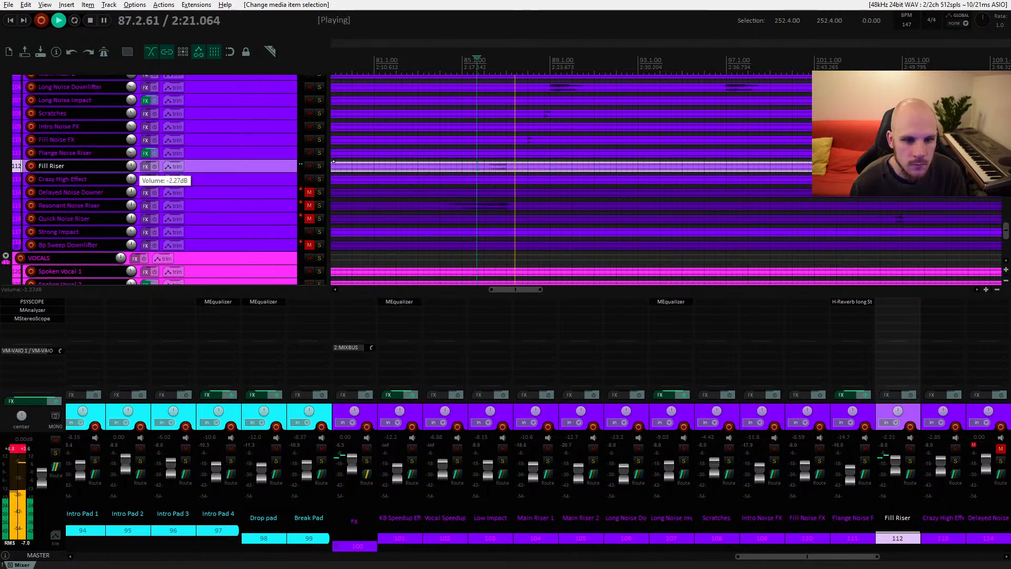
Step: Lower the Fill Riser track volume to about -11 dB while auditioning it
scroll(131, 170, "down", 5)
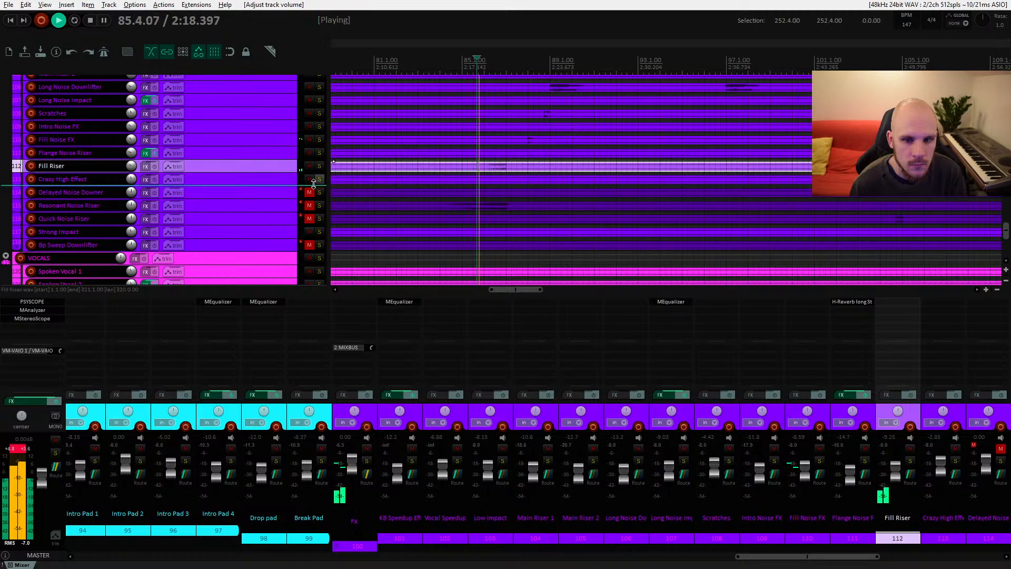
scroll(132, 169, "down", 1)
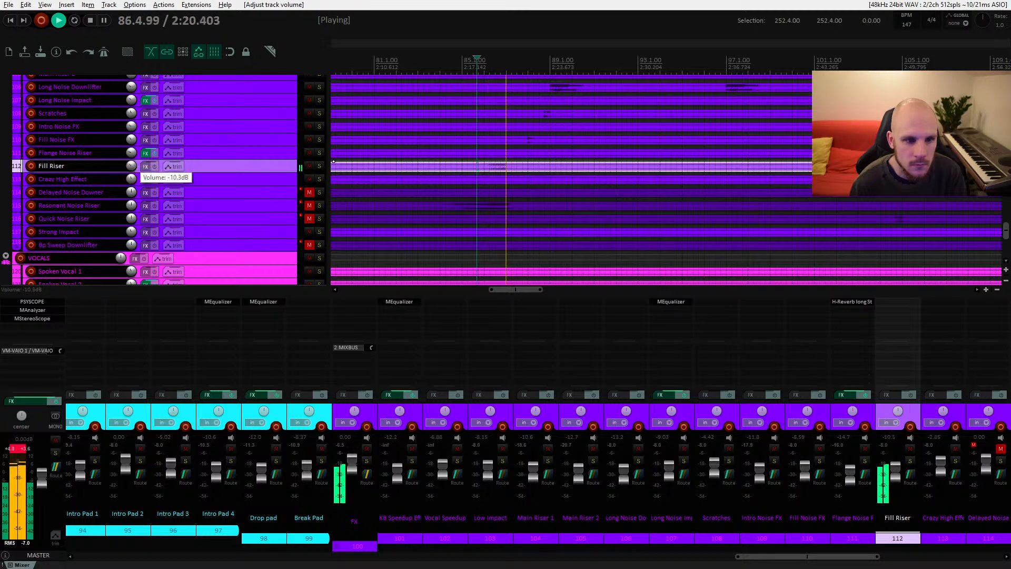
scroll(133, 169, "down", 1)
key("space")
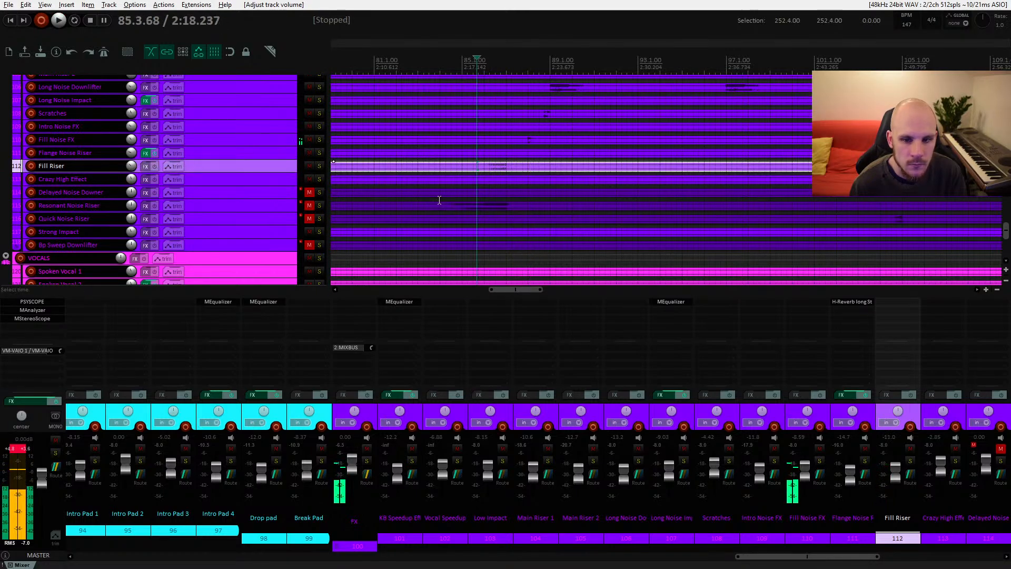
key("space")
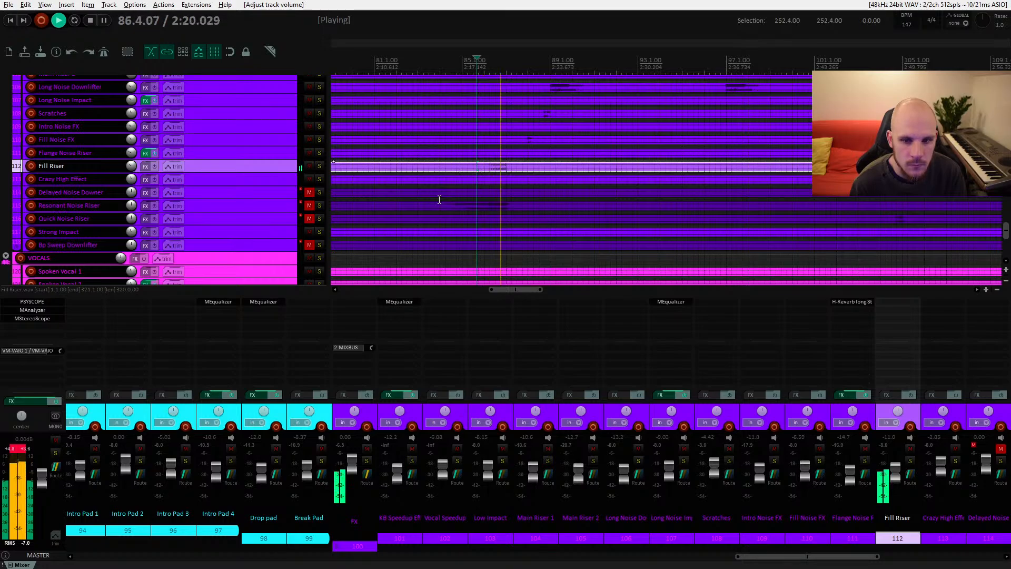
Step: Unmute the Delayed Noise Downer track, select its item and lower its volume to about -13.9 dB while auditioning
left_click_drag(449, 202, 552, 183)
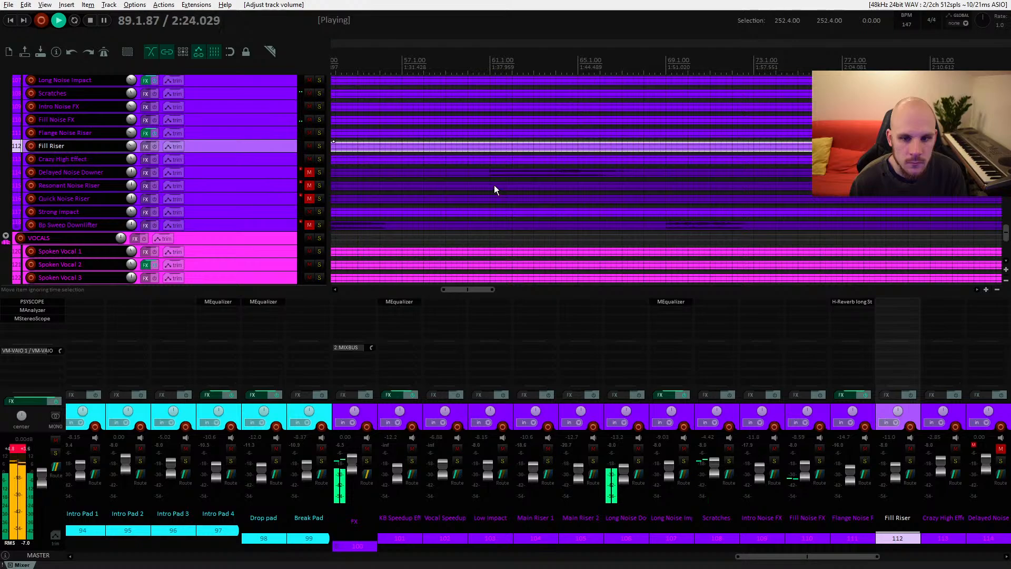
left_click(469, 176)
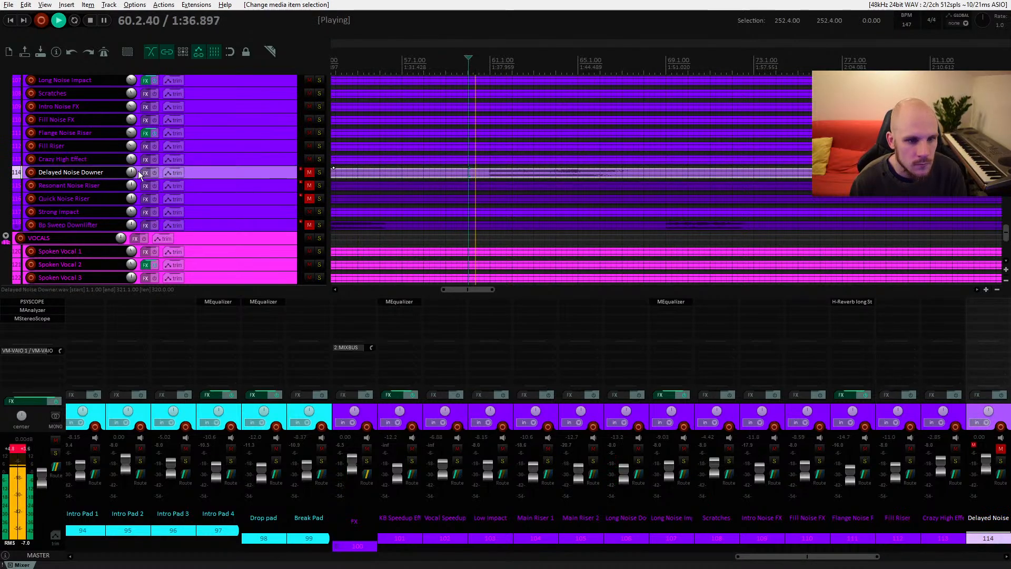
left_click(309, 173)
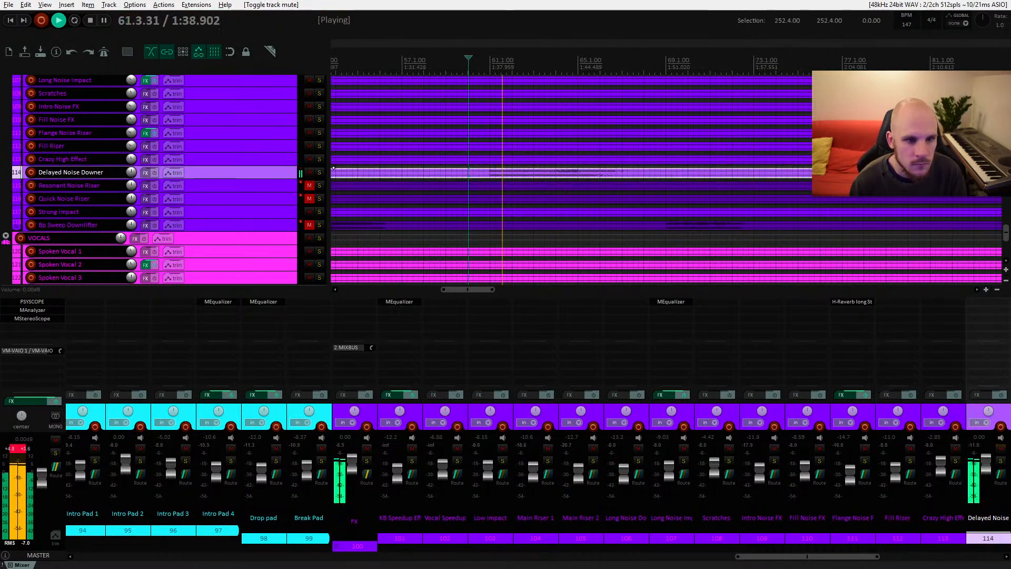
mouse_move(131, 172)
scroll(131, 172, "down", 2)
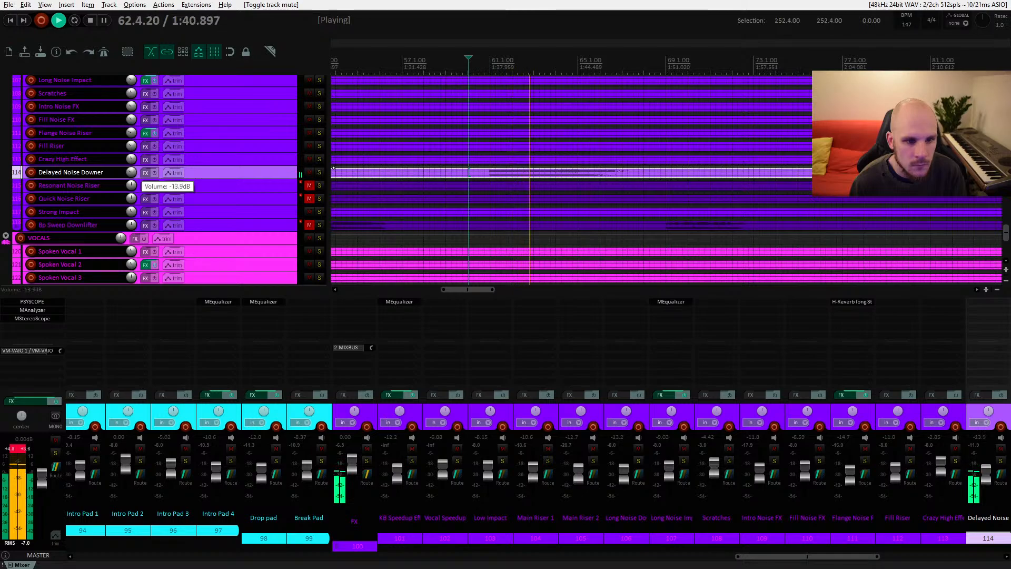
scroll(131, 172, "down", 5)
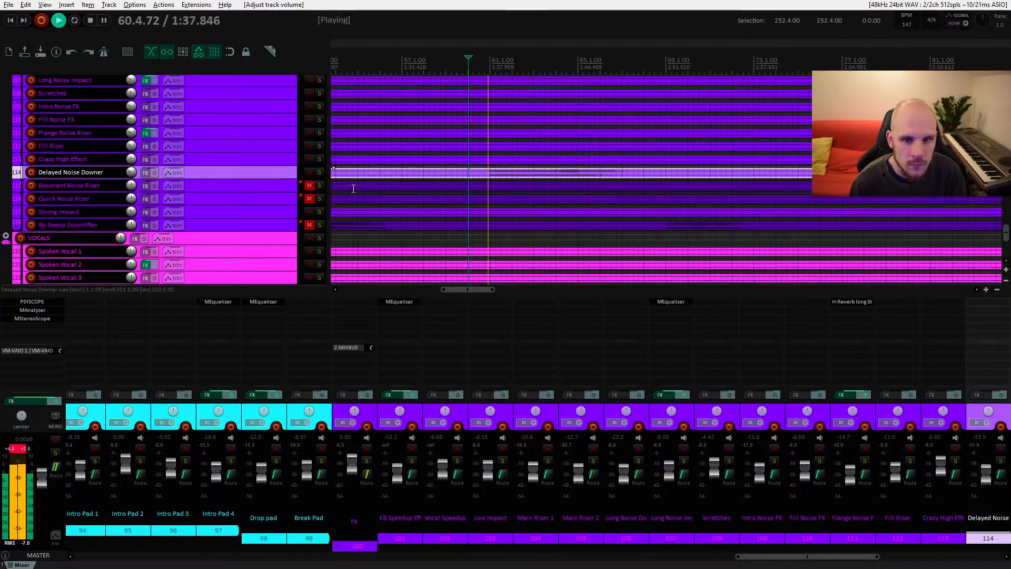
key("space")
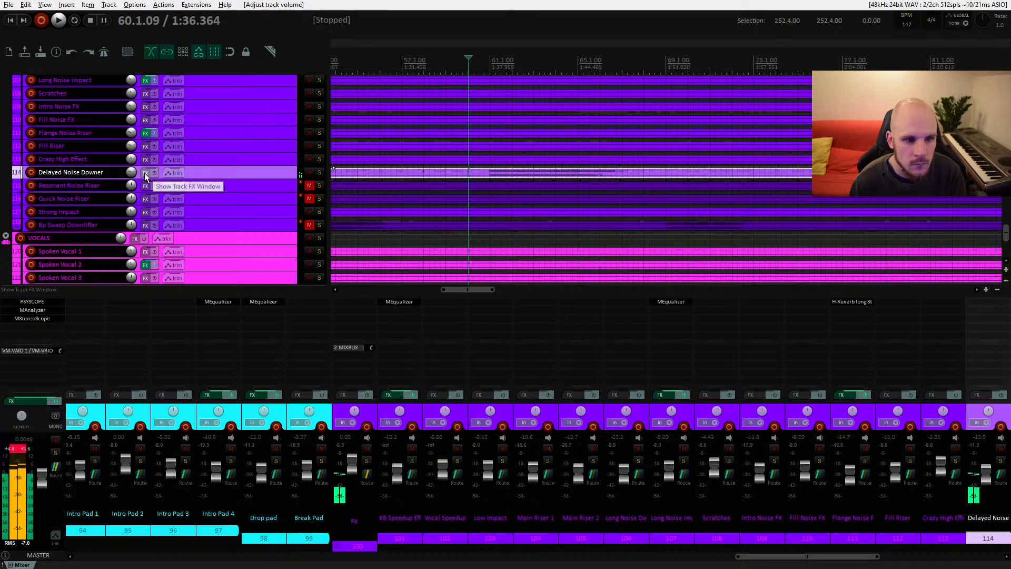
Step: Solo the Delayed Noise Downer track and check its stereo image in the master's MStereoScope during playback
left_click(145, 173)
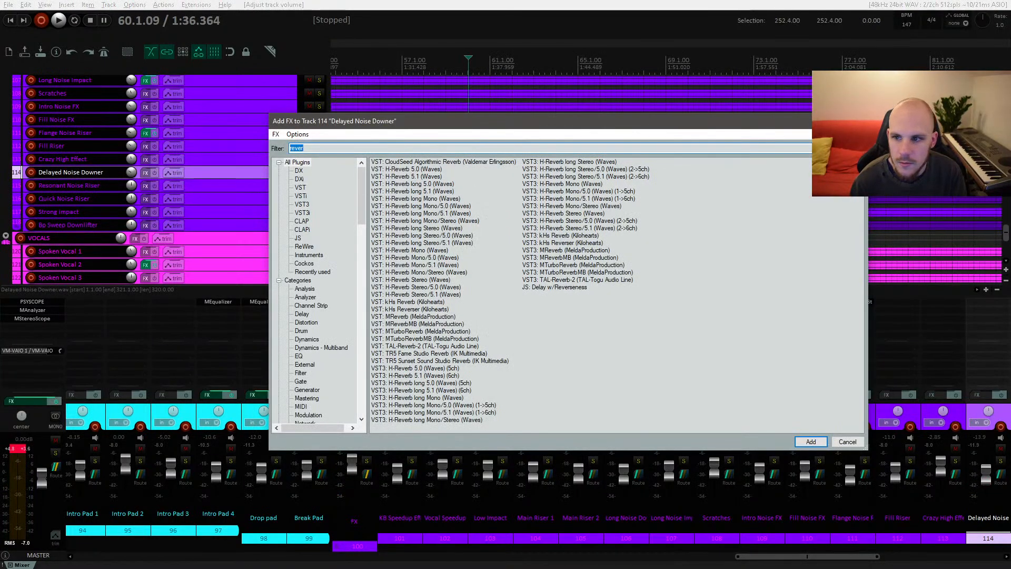
key("Escape")
left_click(318, 172)
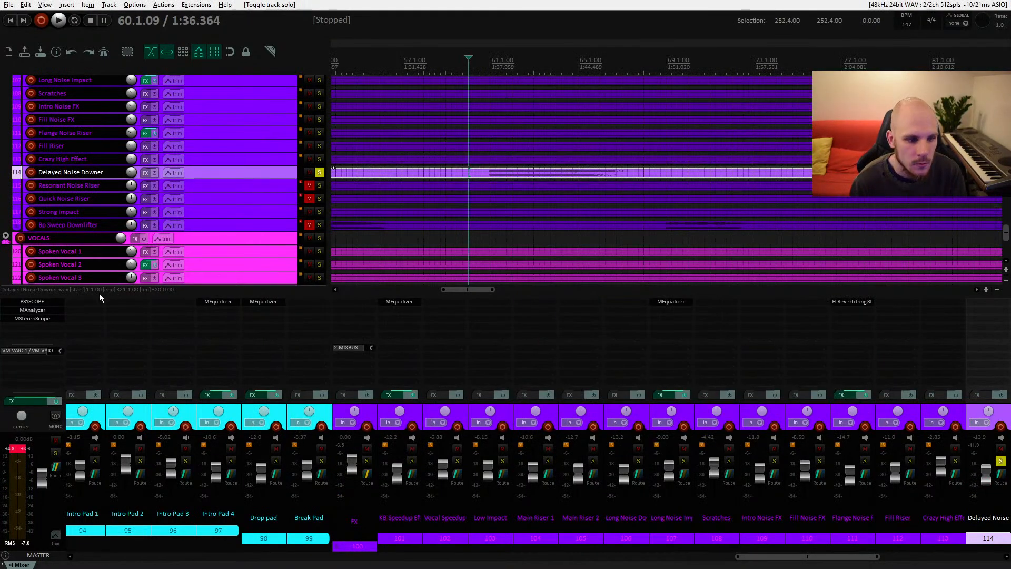
left_click(33, 319)
key("space")
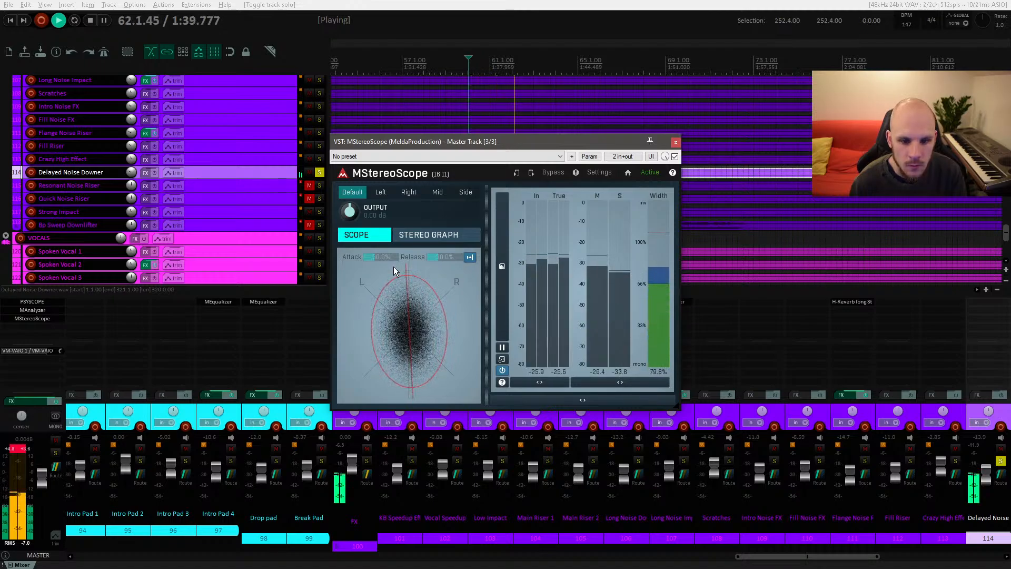
key("space")
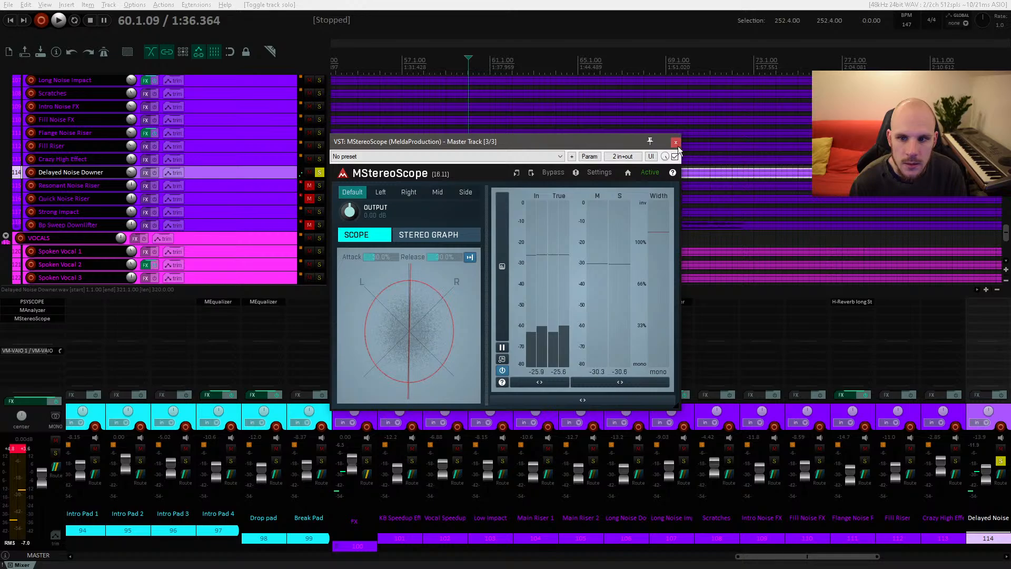
left_click(676, 142)
Step: Add the MStereoSpread plugin to the Delayed Noise Downer track
double_click(979, 301)
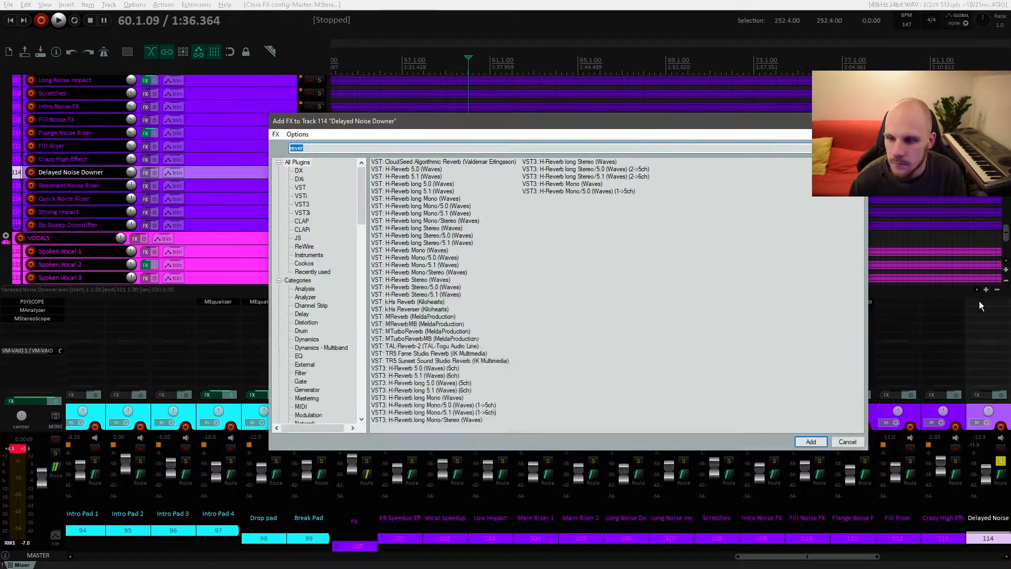
type("stere")
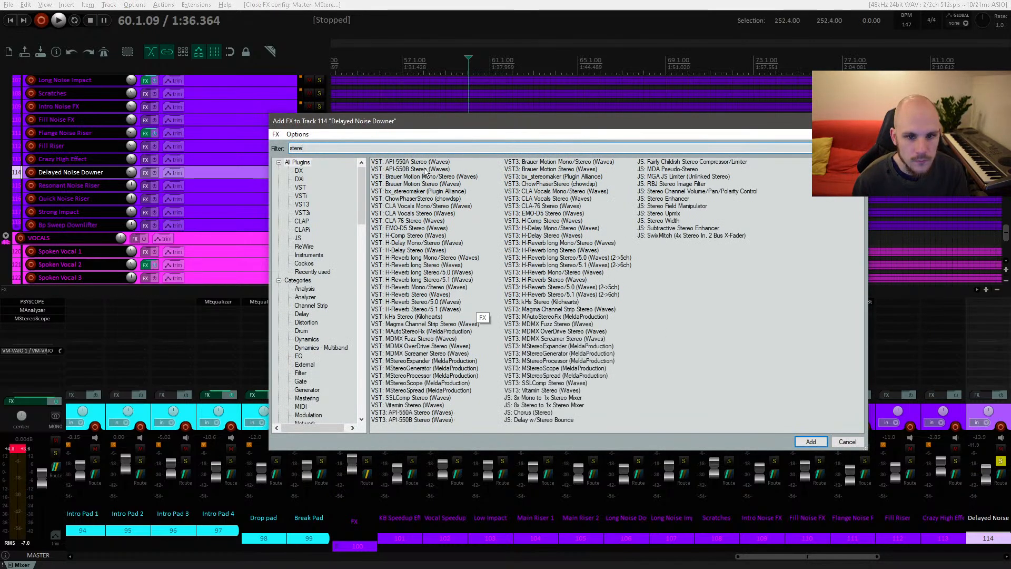
double_click(421, 391)
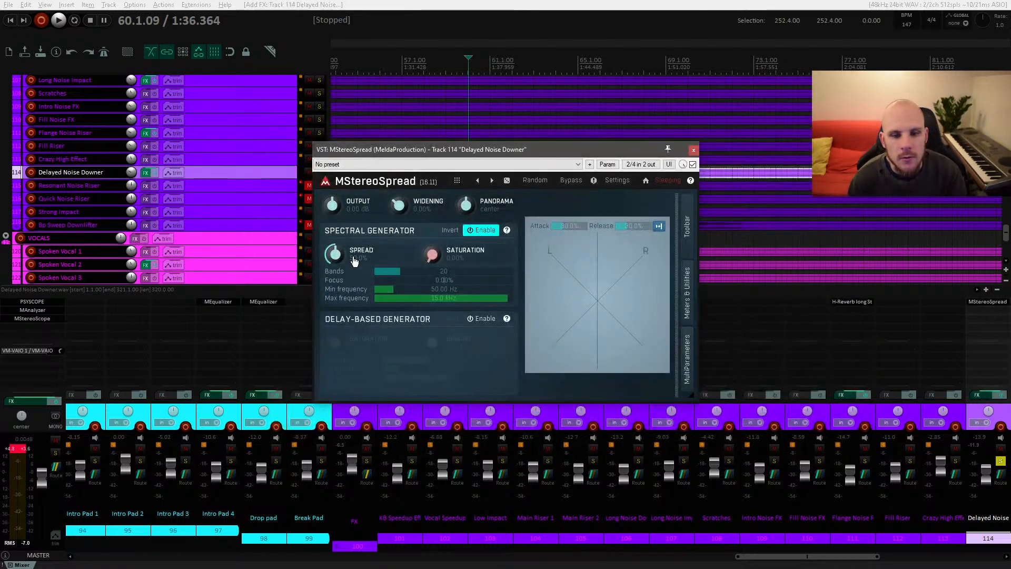
left_click(694, 151)
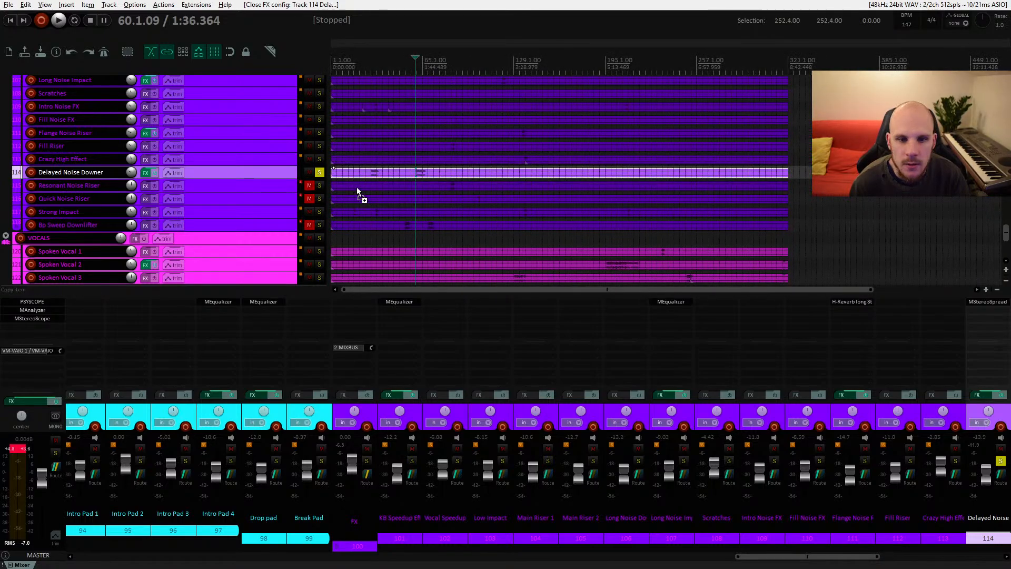
Step: Show an automation envelope for MStereoSpread's Spread parameter on the Delayed Noise Downer track
left_click(172, 173)
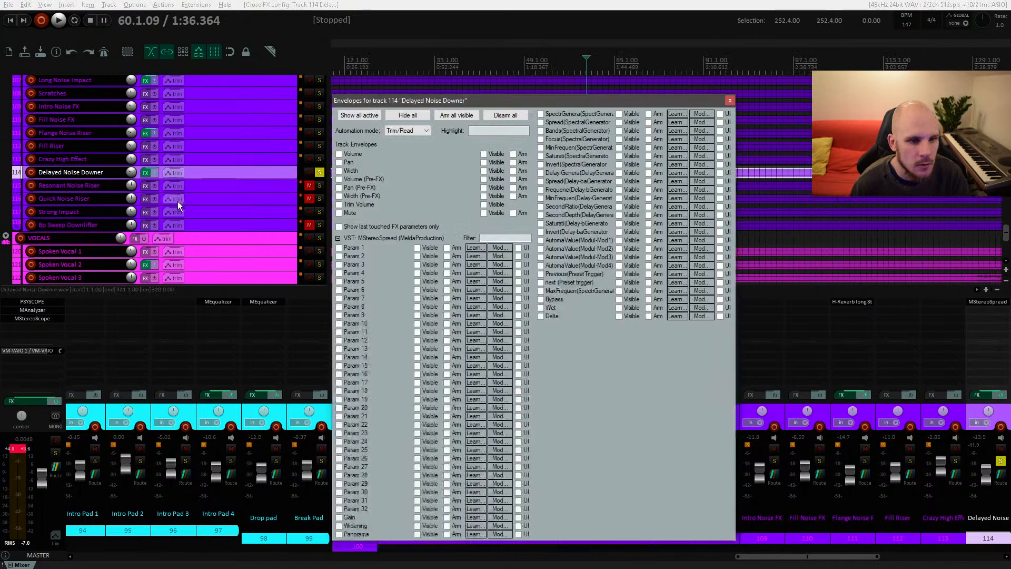
left_click(338, 226)
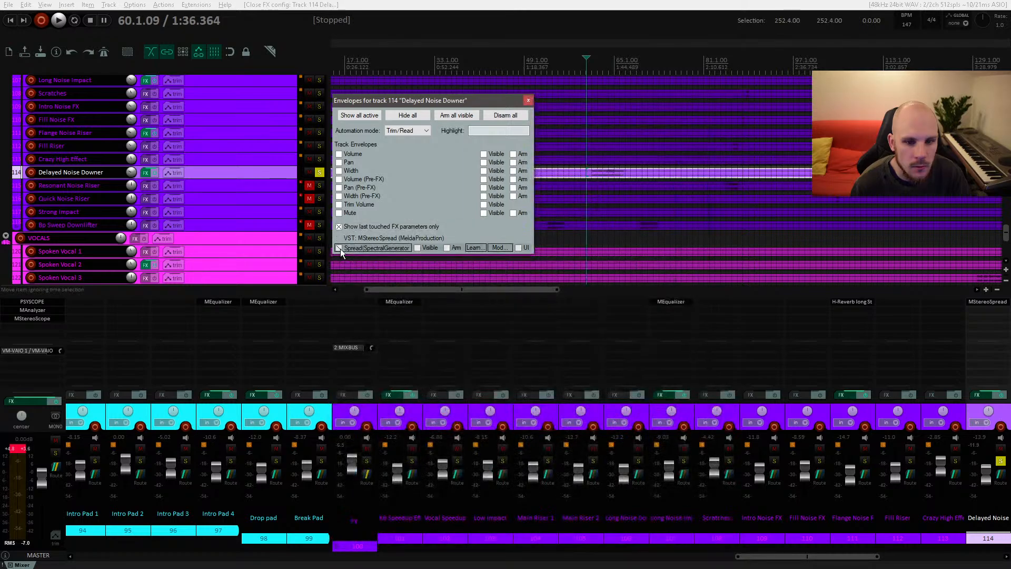
left_click(339, 248)
left_click(529, 100)
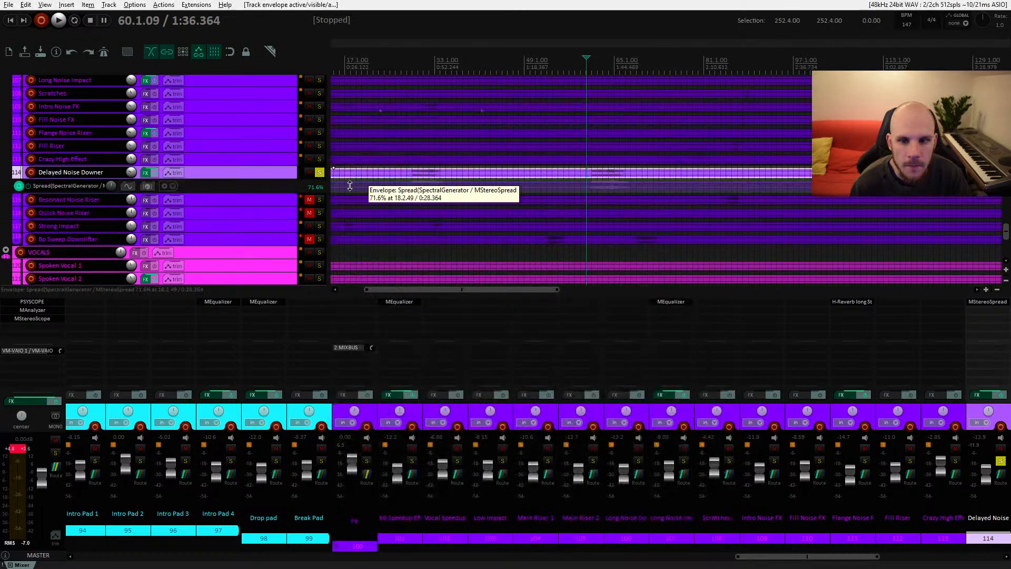
Step: Enlarge the envelope lane and draw Spread automation that dips low before and between the two noise hits
left_click_drag(281, 193, 281, 275)
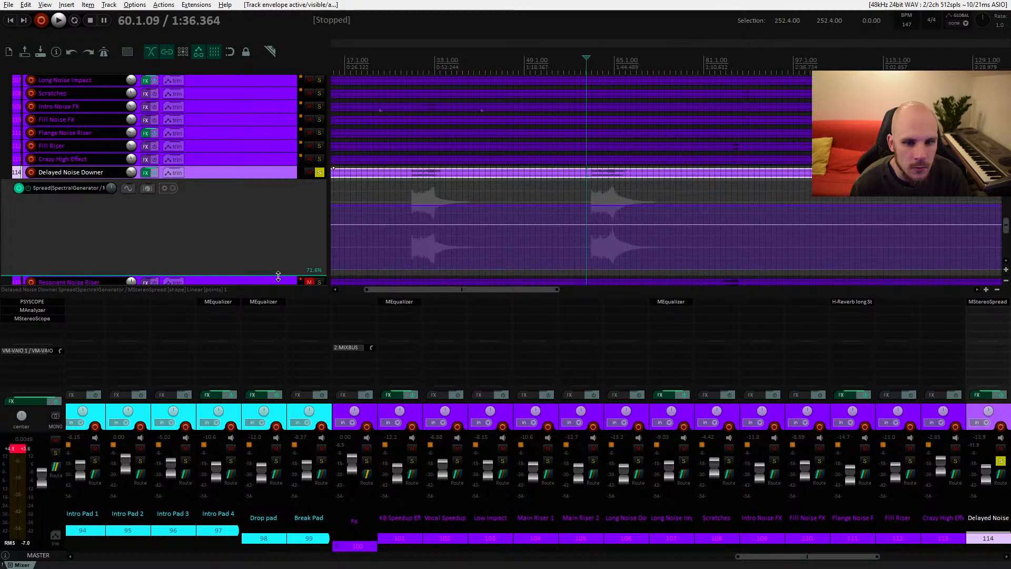
left_click_drag(415, 200, 671, 204)
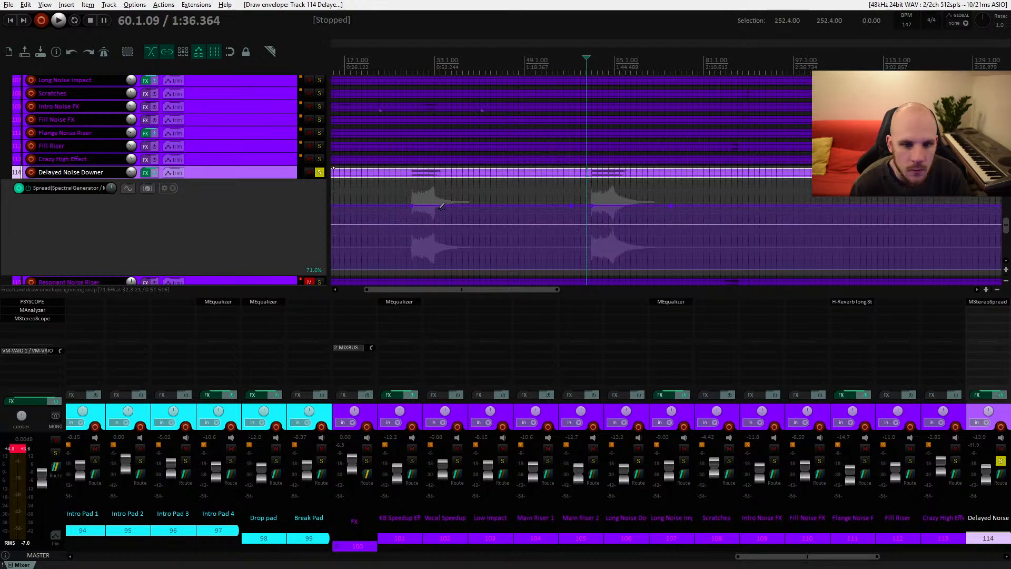
left_click_drag(493, 205, 490, 280)
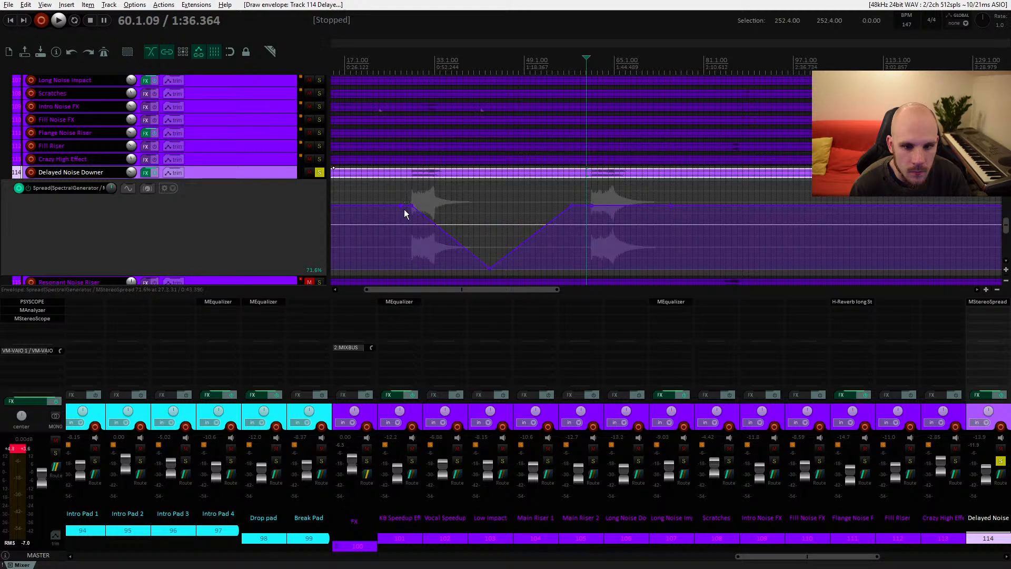
left_click_drag(404, 213, 407, 301)
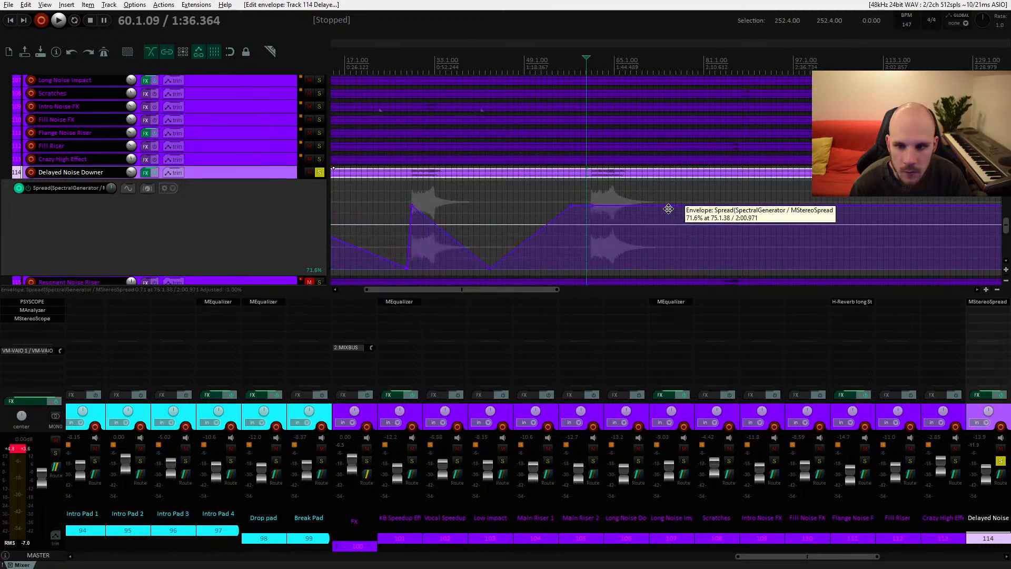
left_click_drag(668, 209, 631, 287)
Step: Audition the Spread automation and pull its middle dip point slightly lower and earlier
key("space")
left_click_drag(487, 269, 465, 288)
key("space")
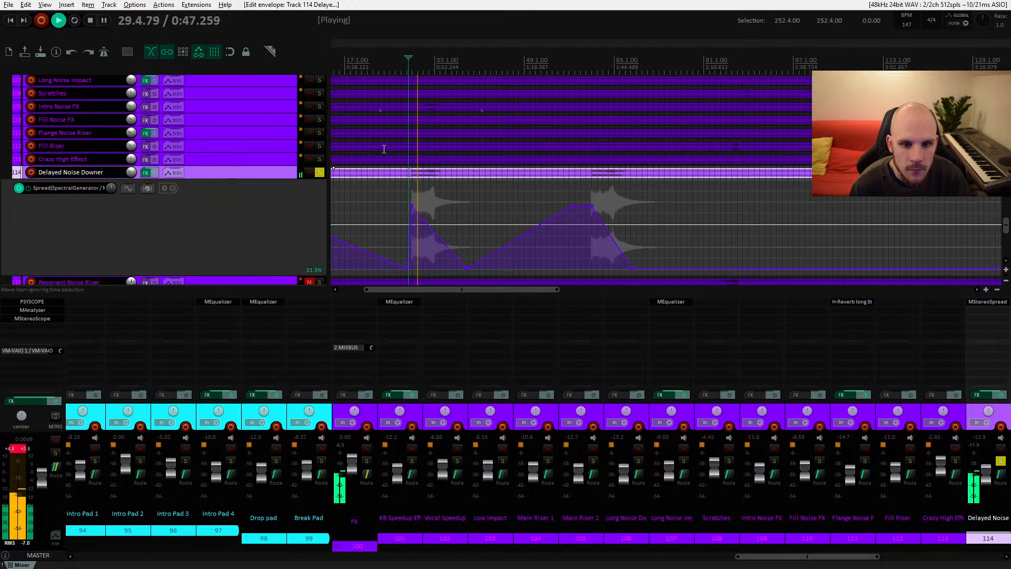
Step: Unsolo the Delayed Noise Downer track and shrink its envelope lane back down
left_click(319, 172)
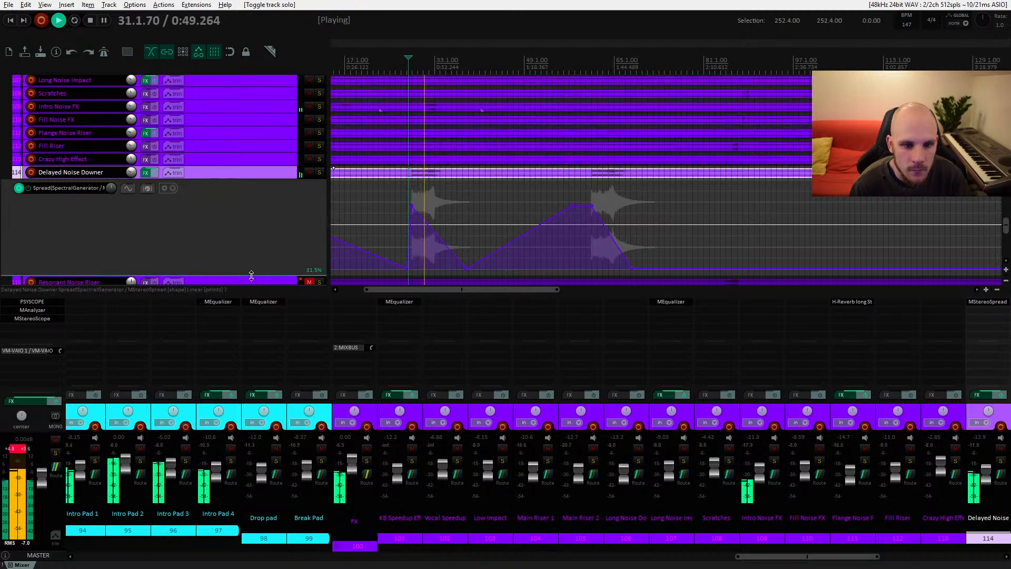
left_click_drag(251, 275, 251, 193)
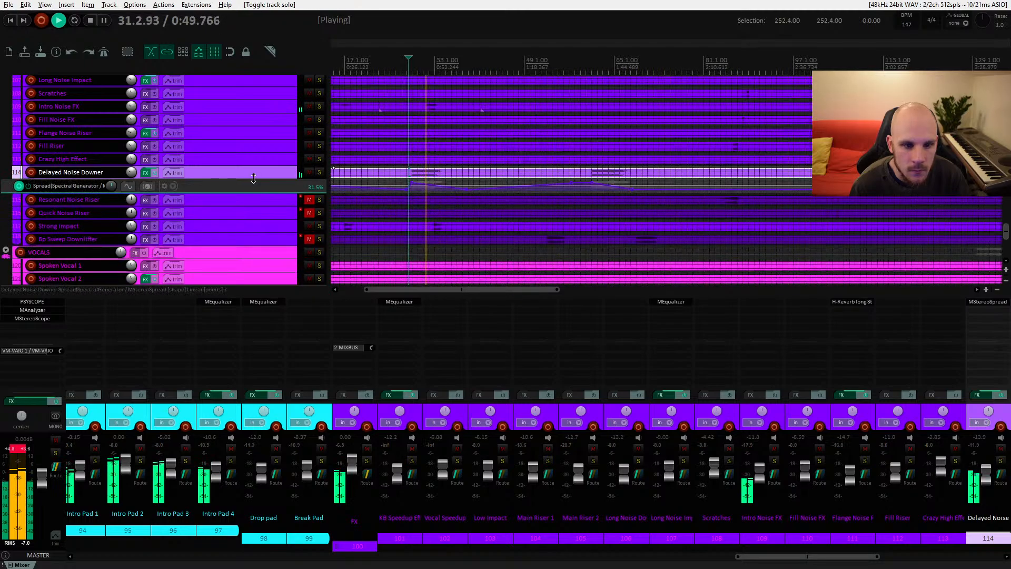
Step: Play from around bar 64 and lower the Delayed Noise Downer volume to about -16.2 dB
left_click(592, 171)
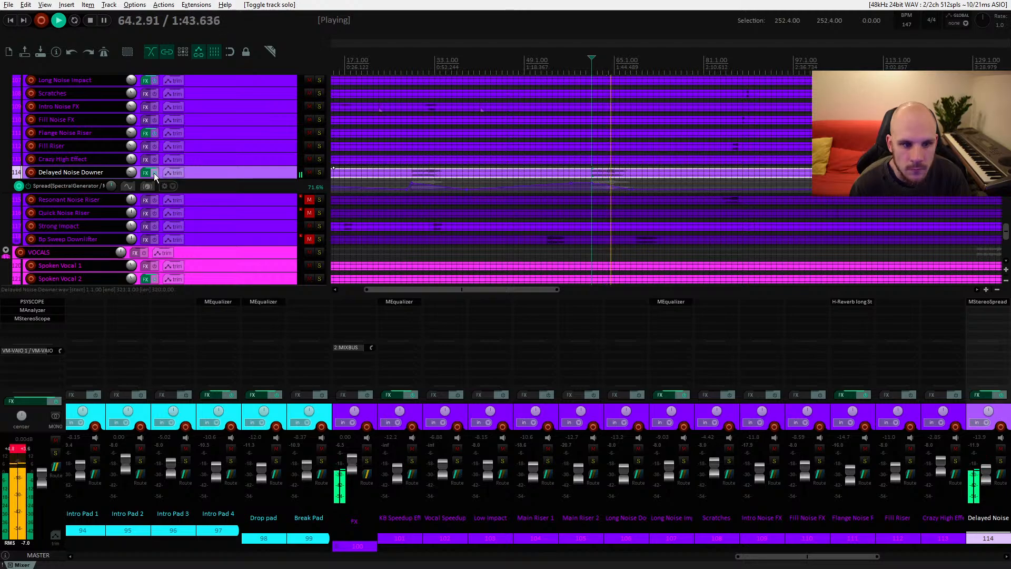
left_click_drag(132, 176, 132, 177)
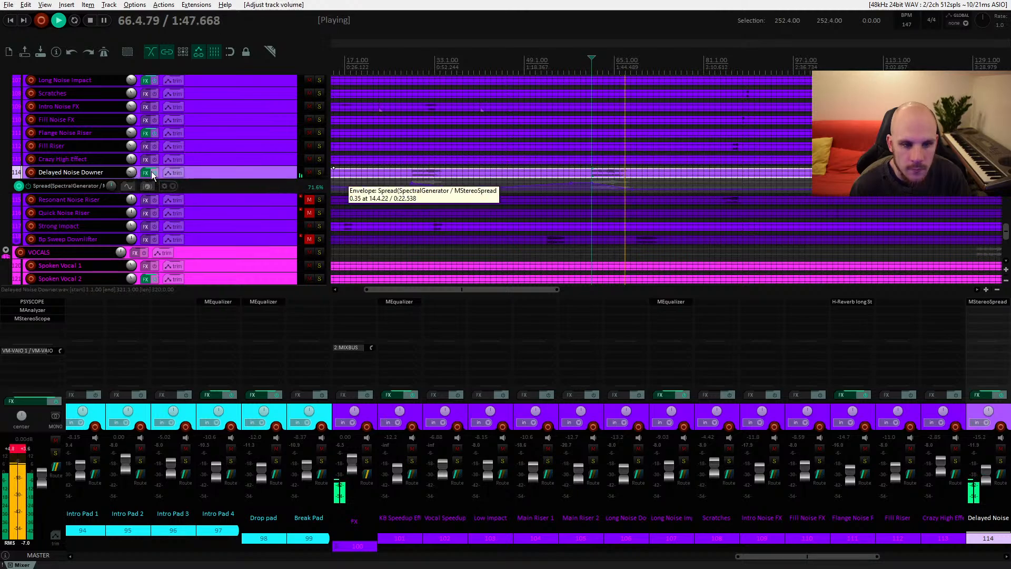
key("space")
key("space")
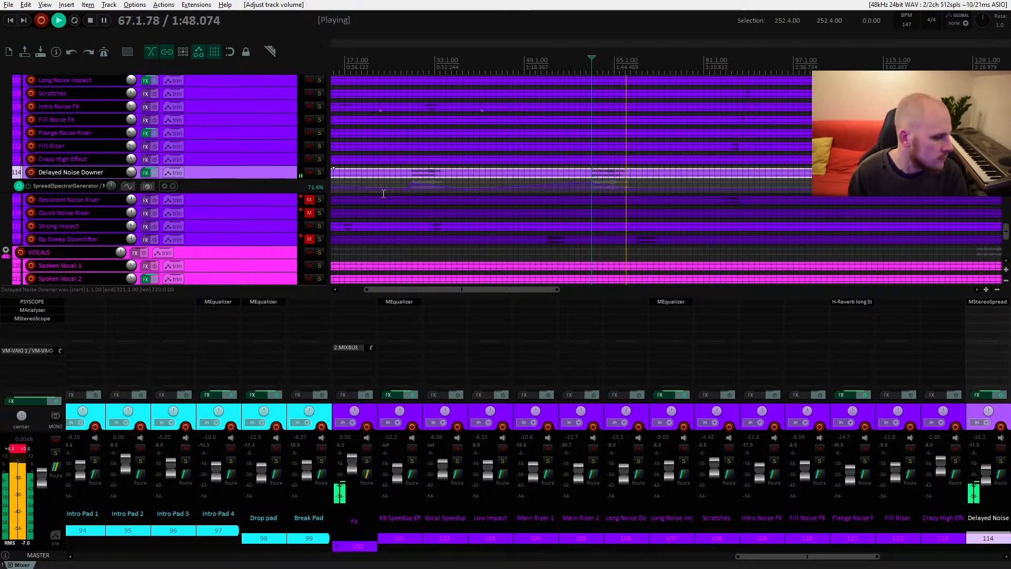
key("space")
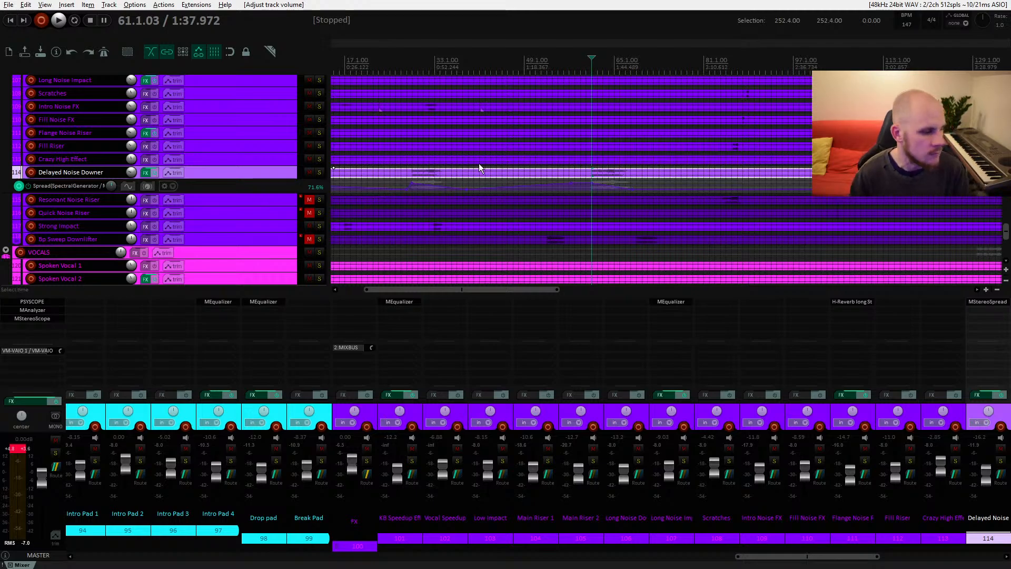
Step: Unmute the Resonant Noise Riser track, select its item, and lower its volume to about -13.4 dB during playback
scroll(514, 181, "left", 3)
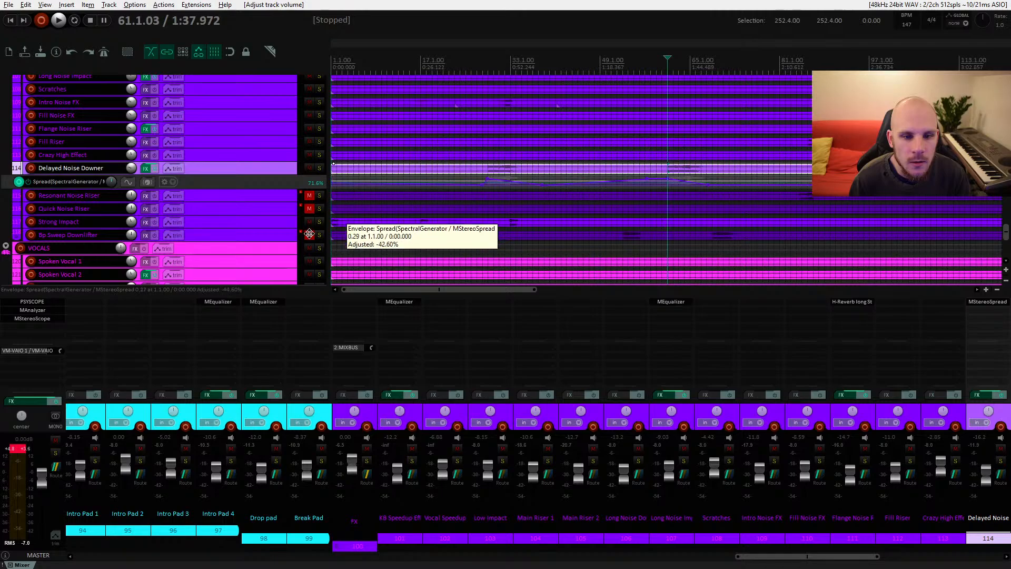
scroll(515, 220, "right", 2)
left_click_drag(515, 220, 340, 220)
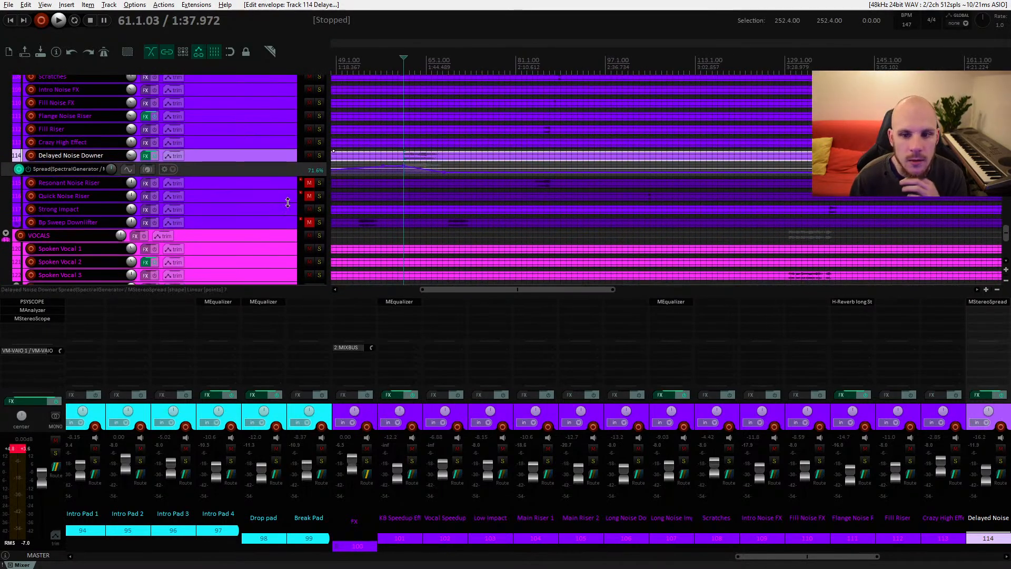
left_click(308, 183)
left_click(535, 183)
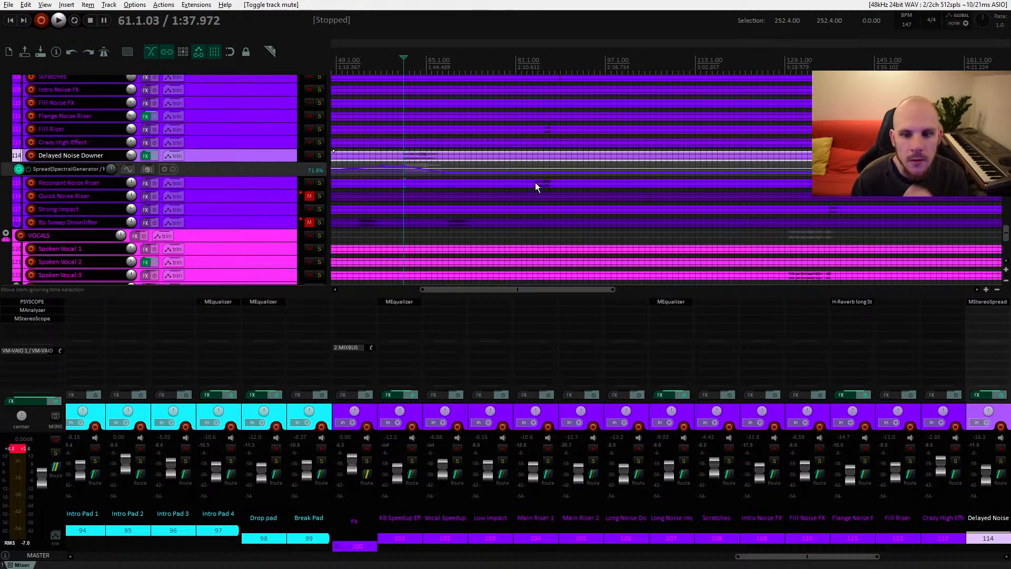
key("space")
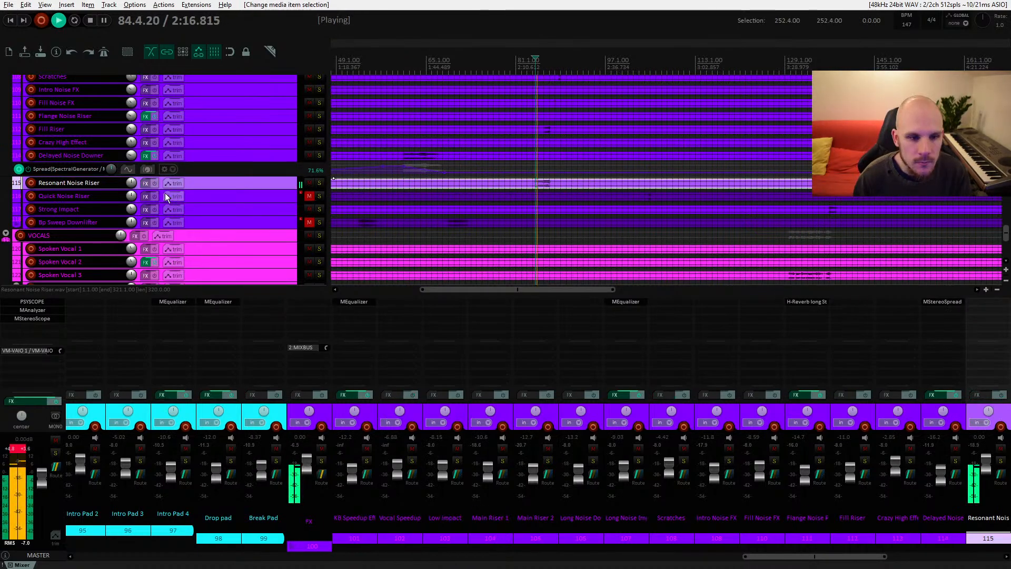
left_click_drag(133, 184, 133, 198)
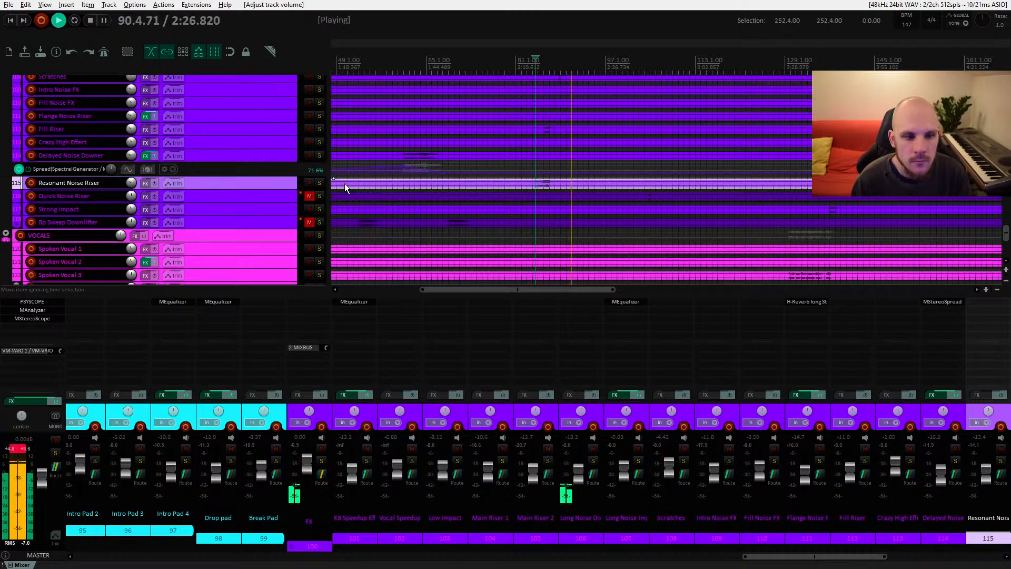
Step: Select the Quick Noise Riser item, unmute its track and lower its volume to about -12.4 dB while auditioning
left_click(642, 199)
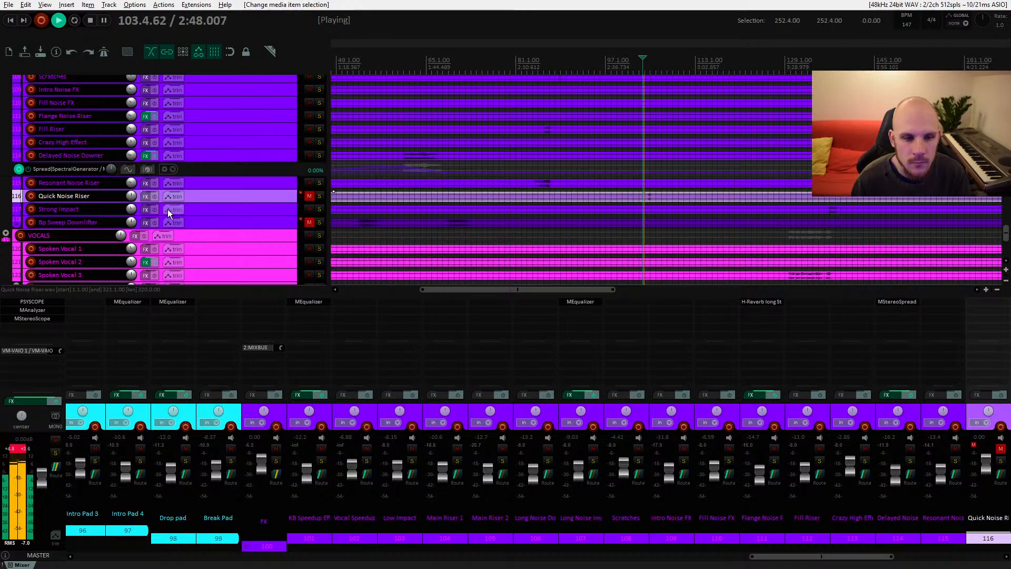
left_click(309, 196)
left_click_drag(131, 196, 131, 217)
key("space")
key("space")
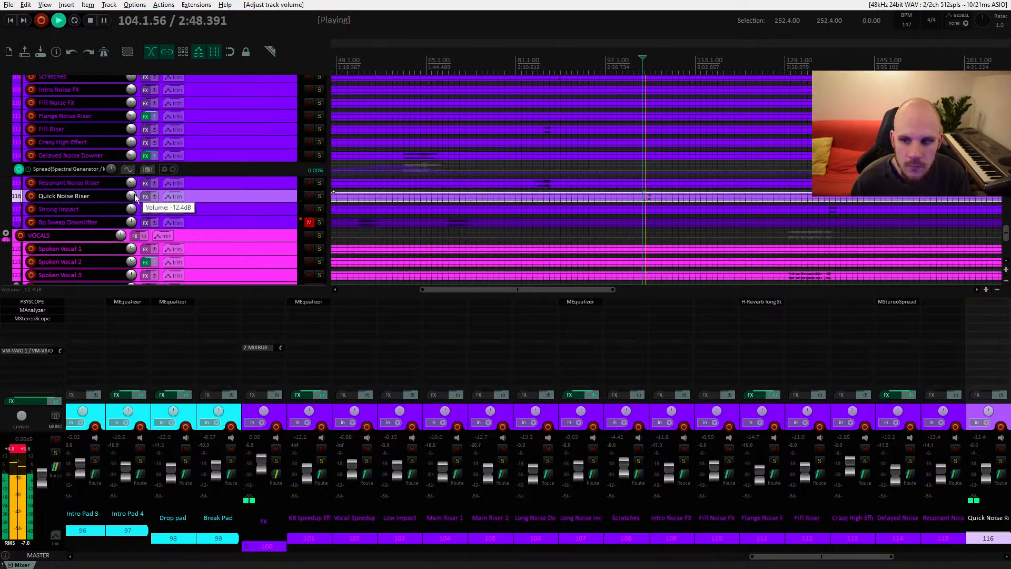
scroll(576, 182, "down", 3)
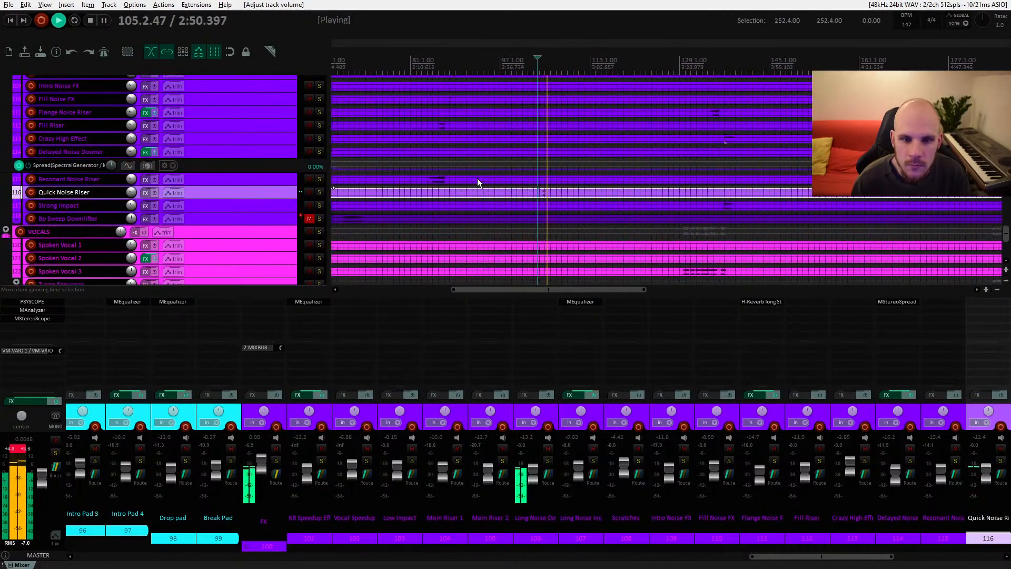
scroll(458, 189, "down", 4)
scroll(432, 207, "up", 5)
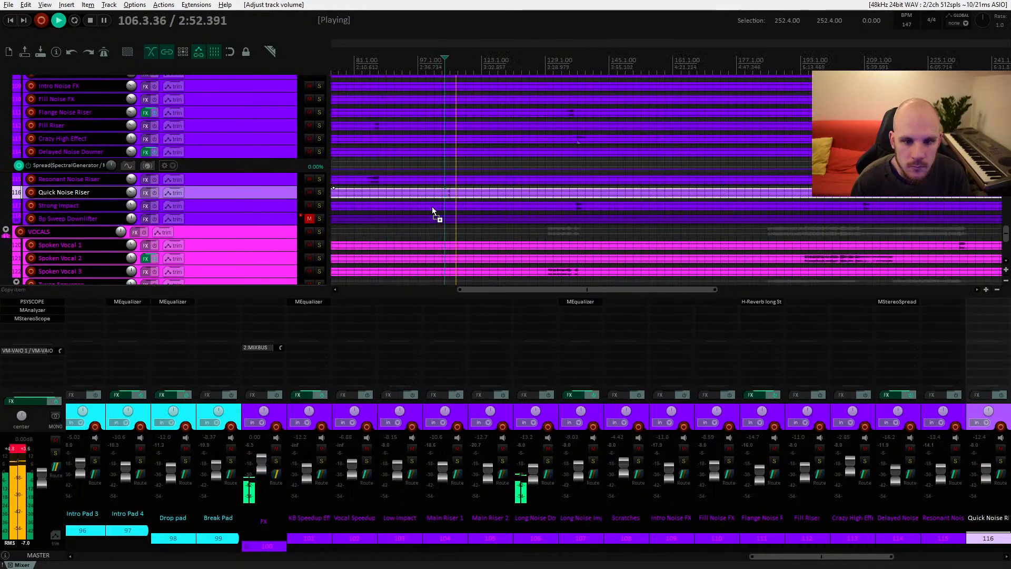
key("space")
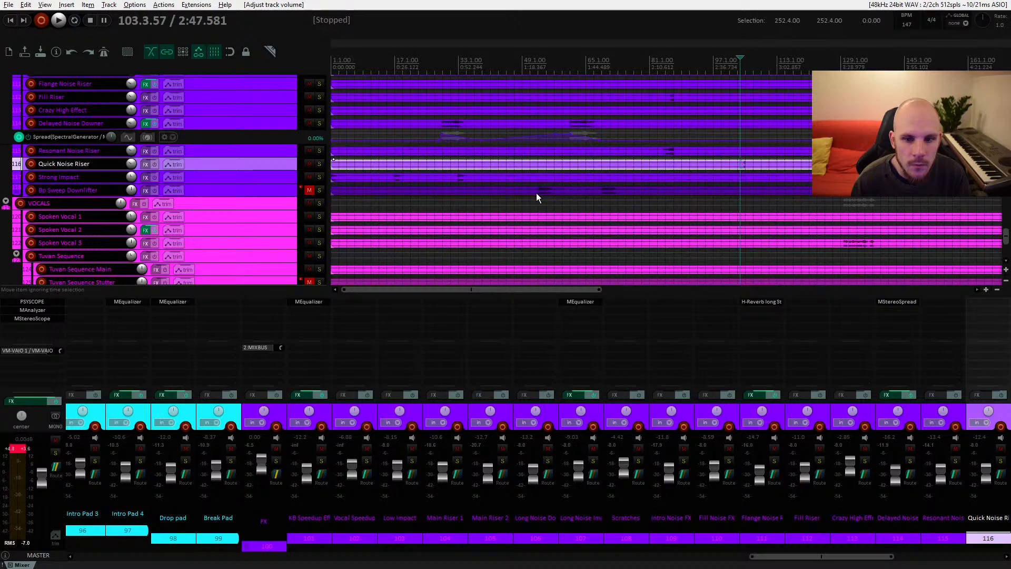
Step: Select the Bp Sweep Downlifter item, unmute its track and set its volume to about -5.8 dB
left_click(535, 190)
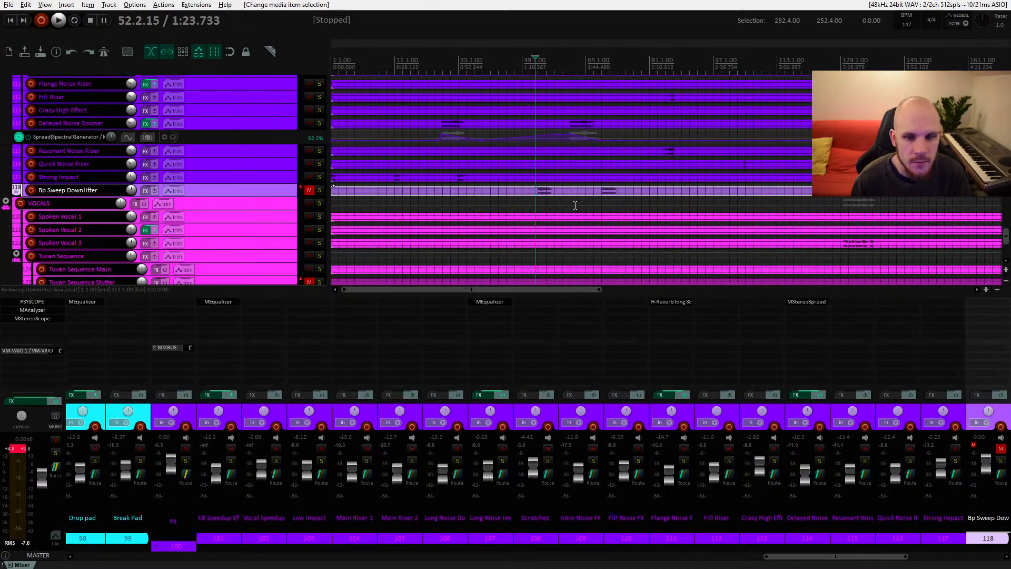
scroll(575, 205, "down", 2)
left_click(309, 158)
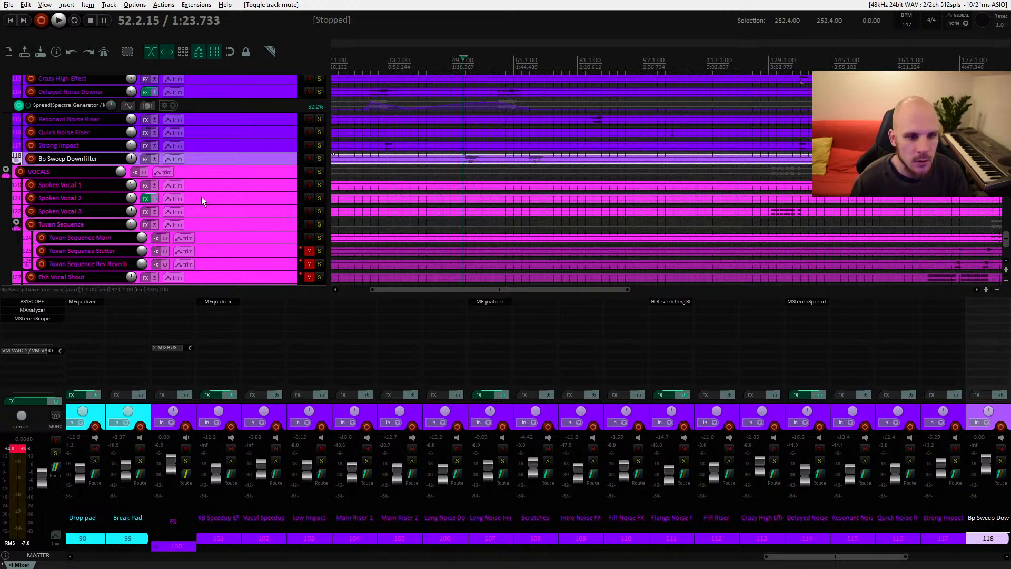
key("space")
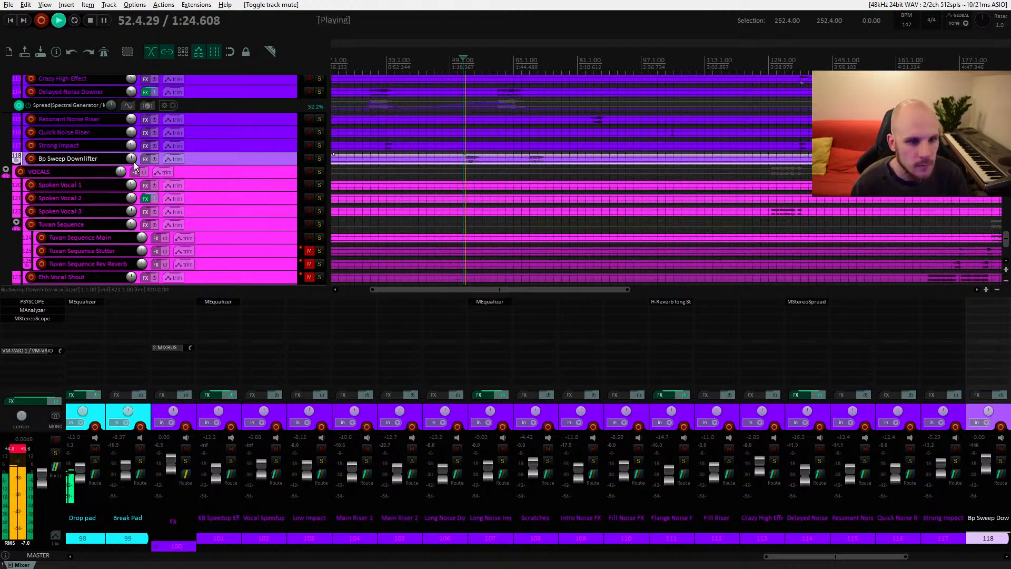
mouse_move(134, 165)
key("space")
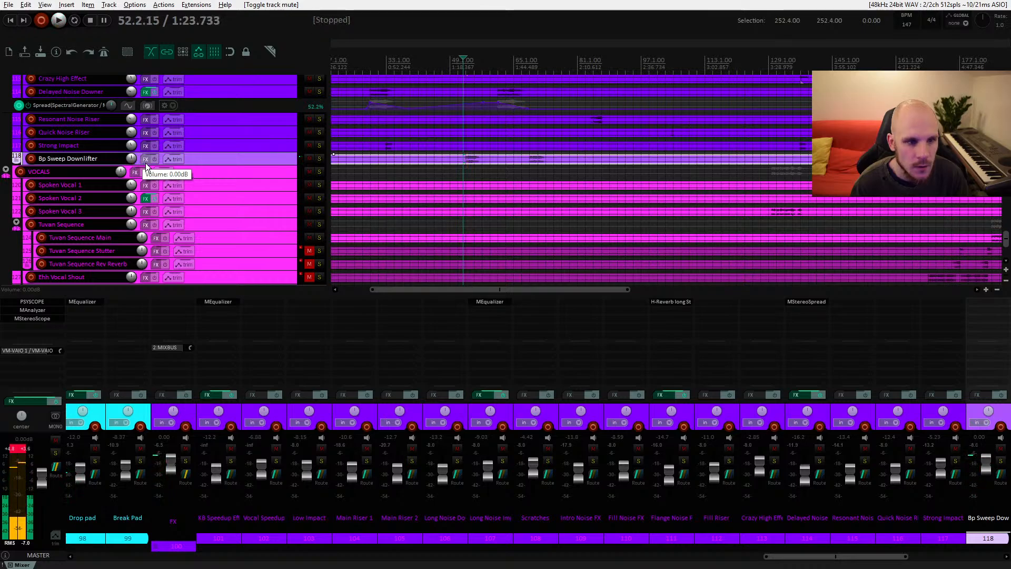
left_click_drag(133, 161, 133, 174)
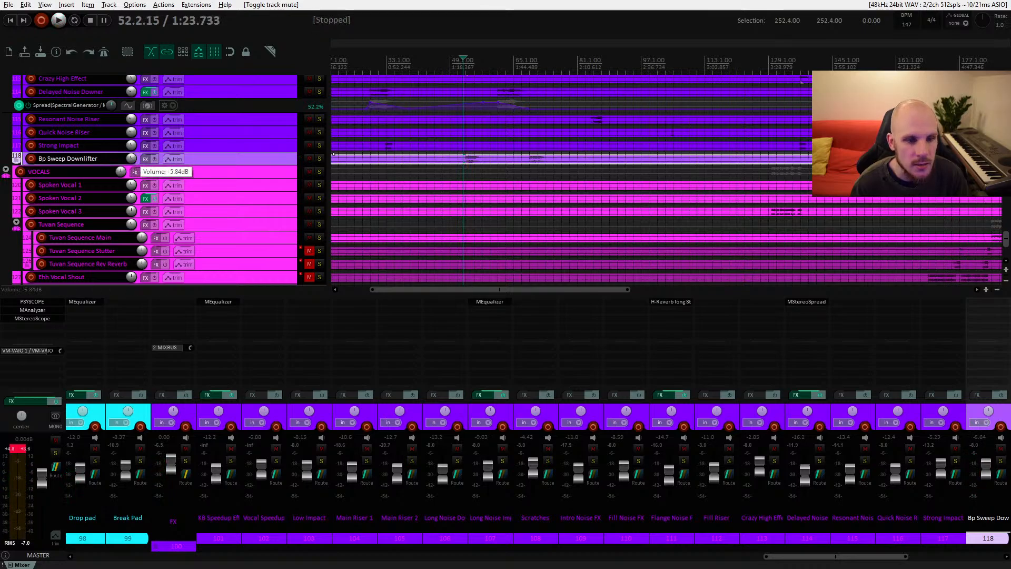
Step: Add MEqualizer to the Bp Sweep Downlifter track and turn its lowest band into a high-pass filter with a raised cutoff
left_click(145, 159)
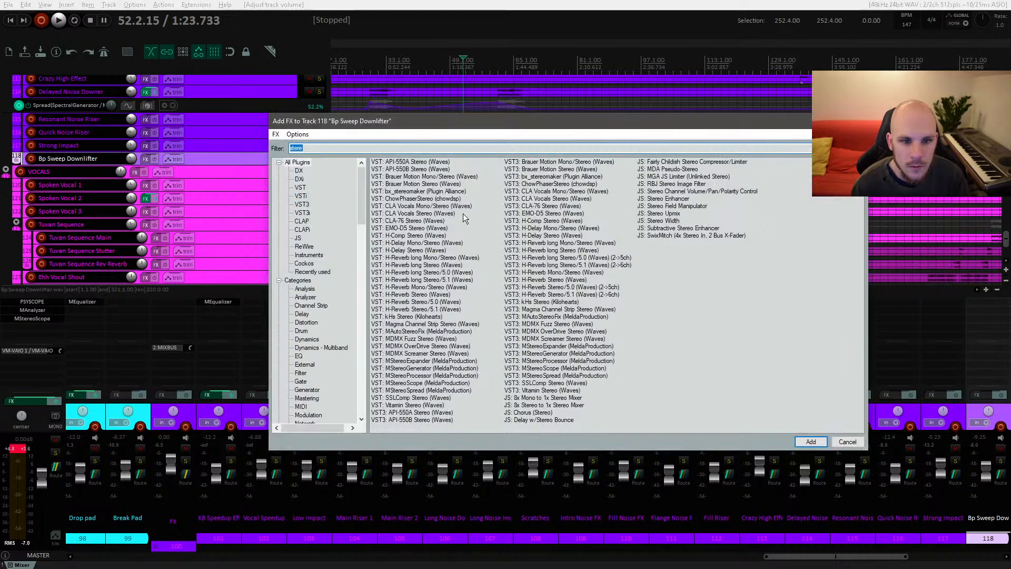
type("eq")
double_click(401, 220)
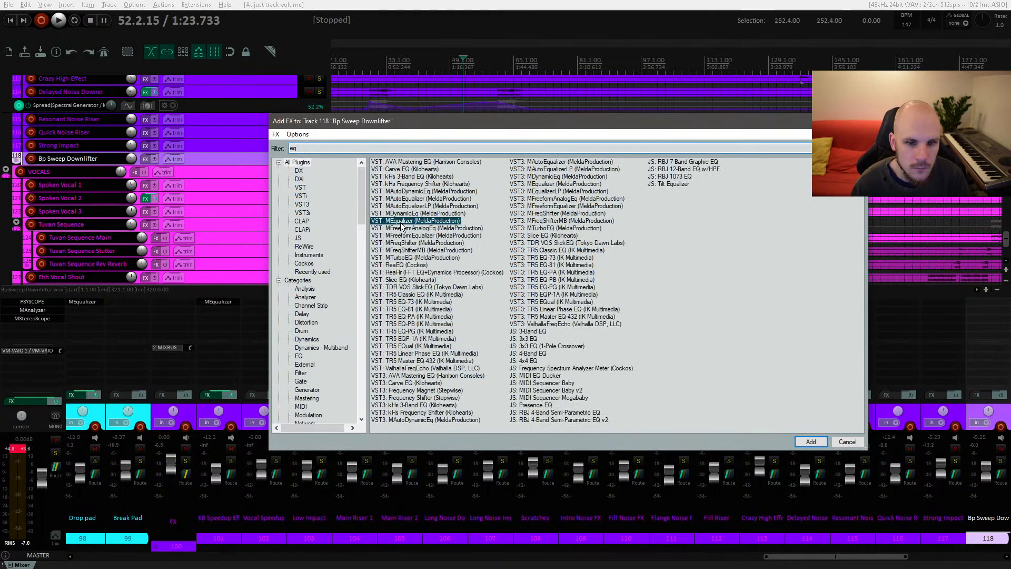
key("space")
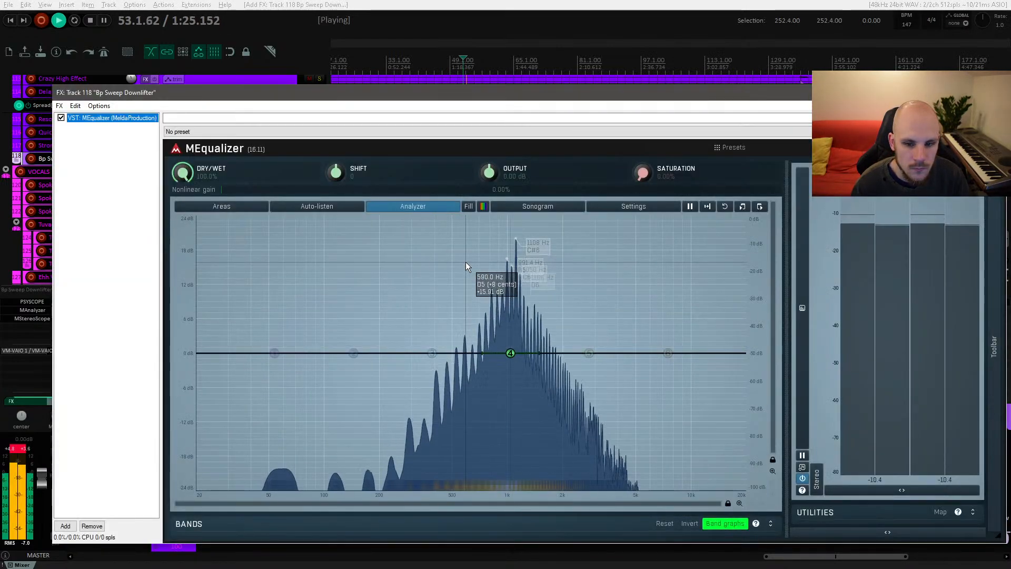
key("space")
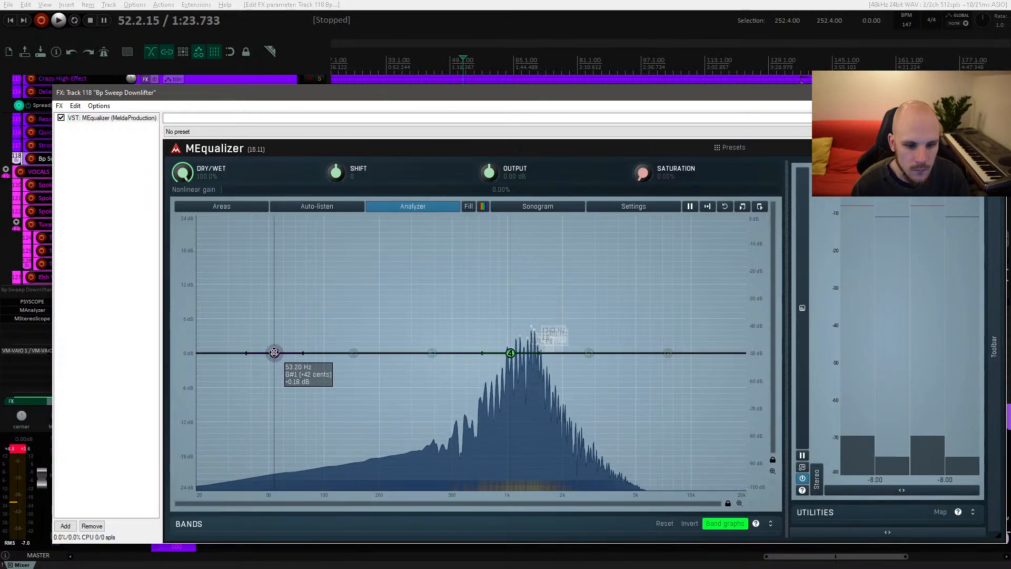
double_click(275, 353)
left_click(175, 447)
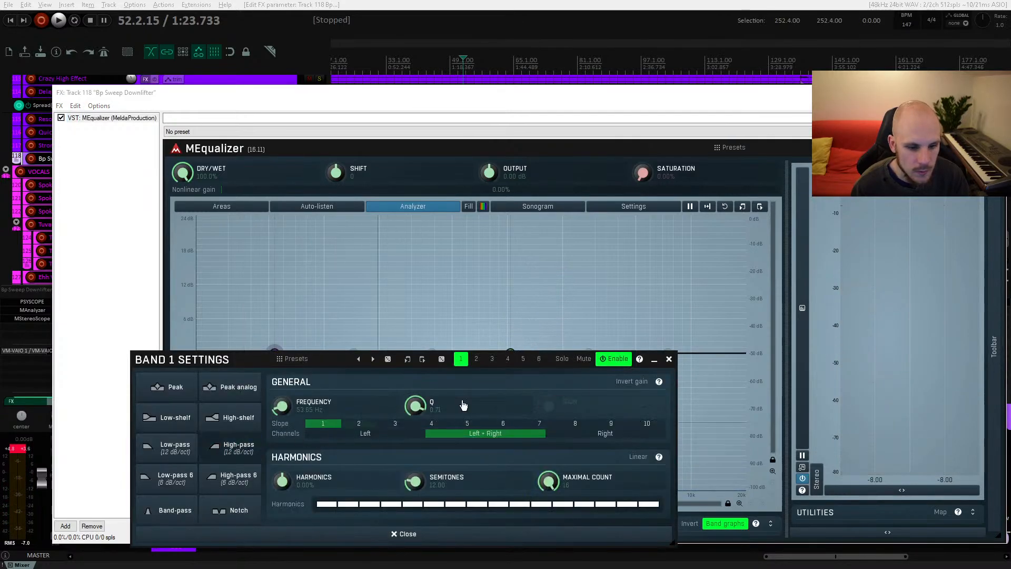
left_click(669, 359)
left_click_drag(274, 352, 547, 343)
key("Escape")
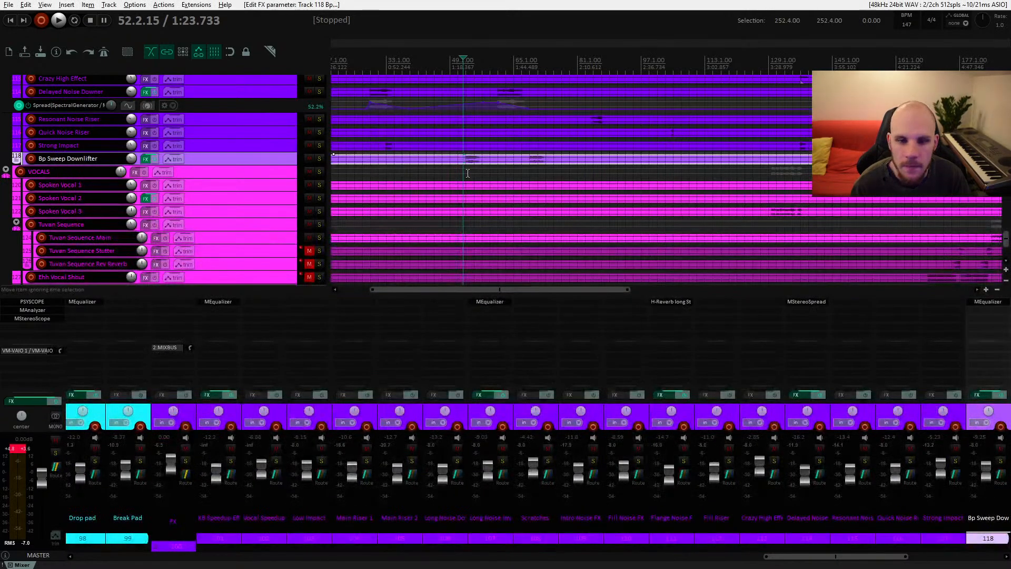
Step: Play the section and lower the Bp Sweep Downlifter volume to about -13.7 dB
key("space")
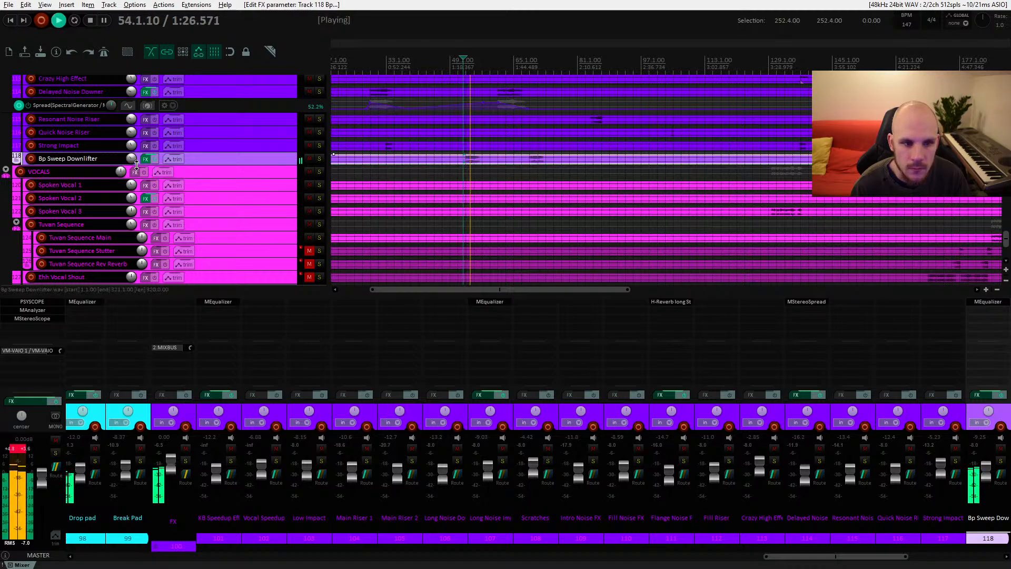
left_click_drag(133, 162, 134, 174)
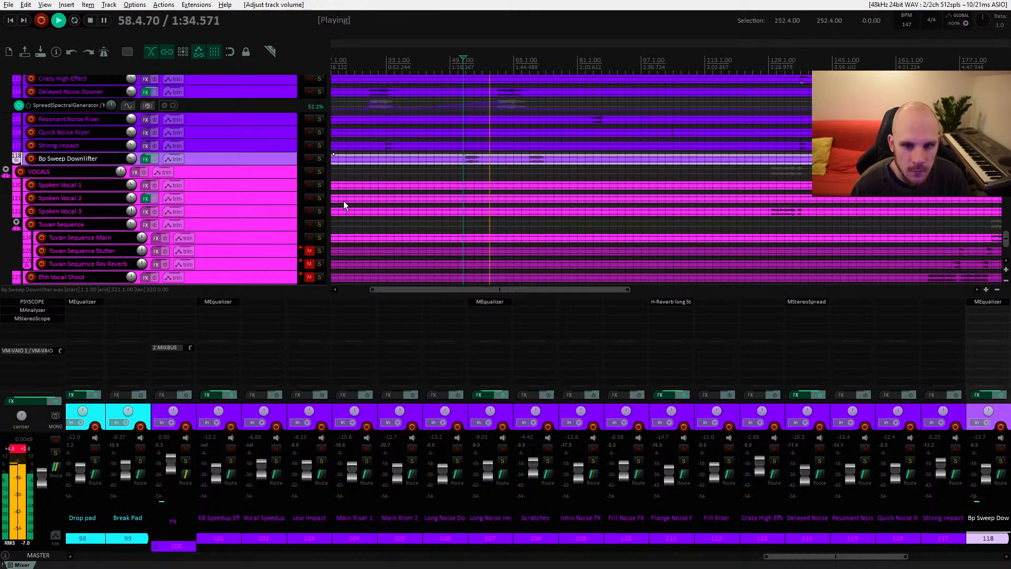
left_click_drag(584, 202, 480, 179)
key("space")
left_click_drag(549, 201, 647, 167)
Step: Select the Intro Arp item, unmute its track and lower its volume to about -14.4 dB while auditioning
scroll(357, 172, "up", 15)
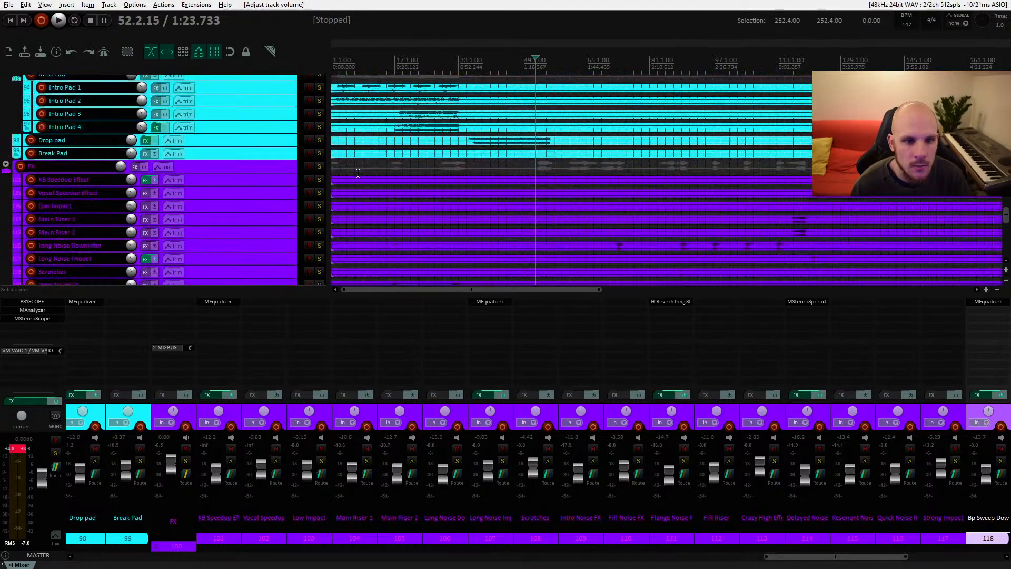
scroll(357, 172, "up", 10)
scroll(357, 172, "down", 7)
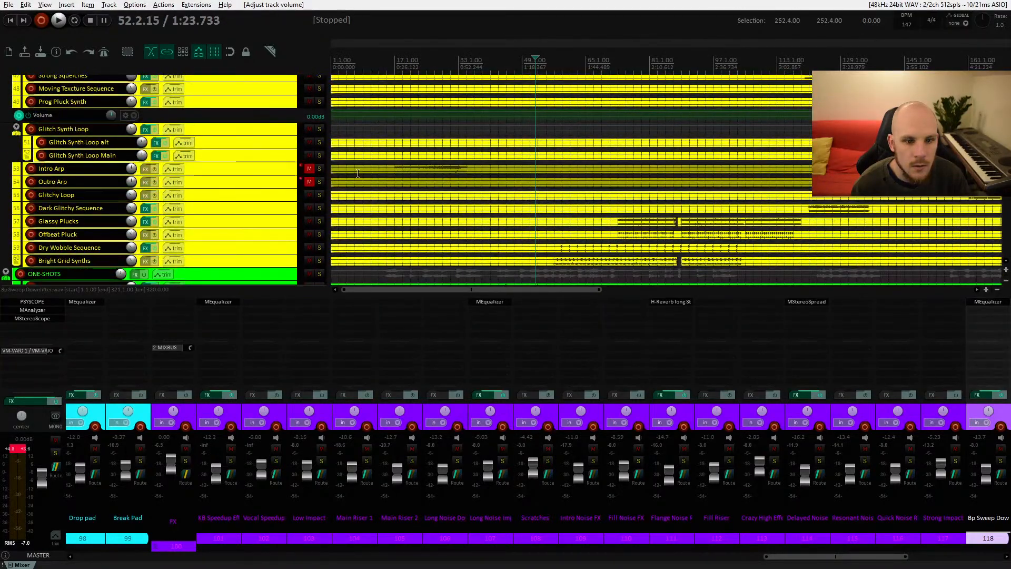
left_click_drag(410, 174, 409, 171)
scroll(409, 171, "up", 1)
left_click(397, 174)
key("space")
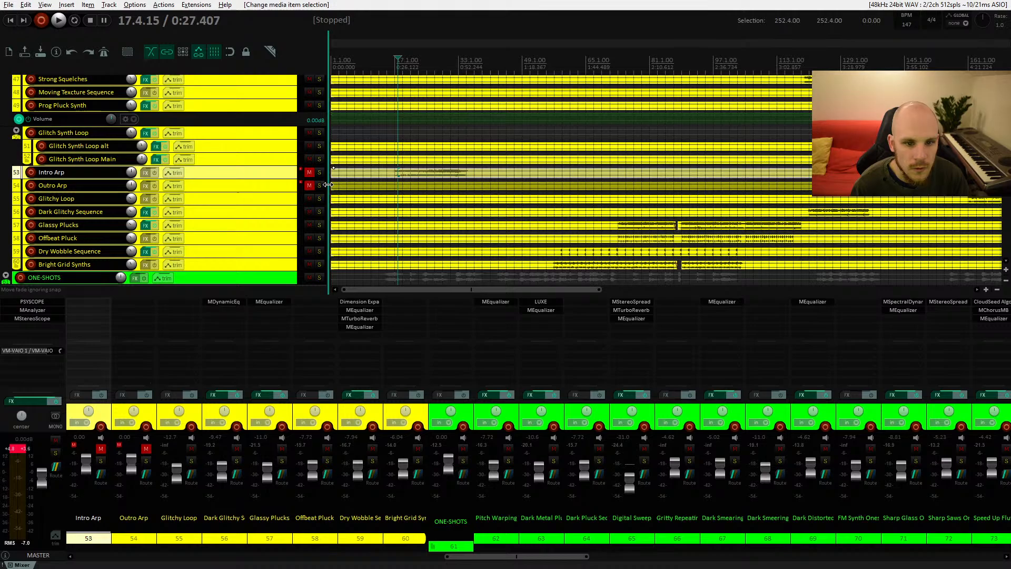
left_click(310, 173)
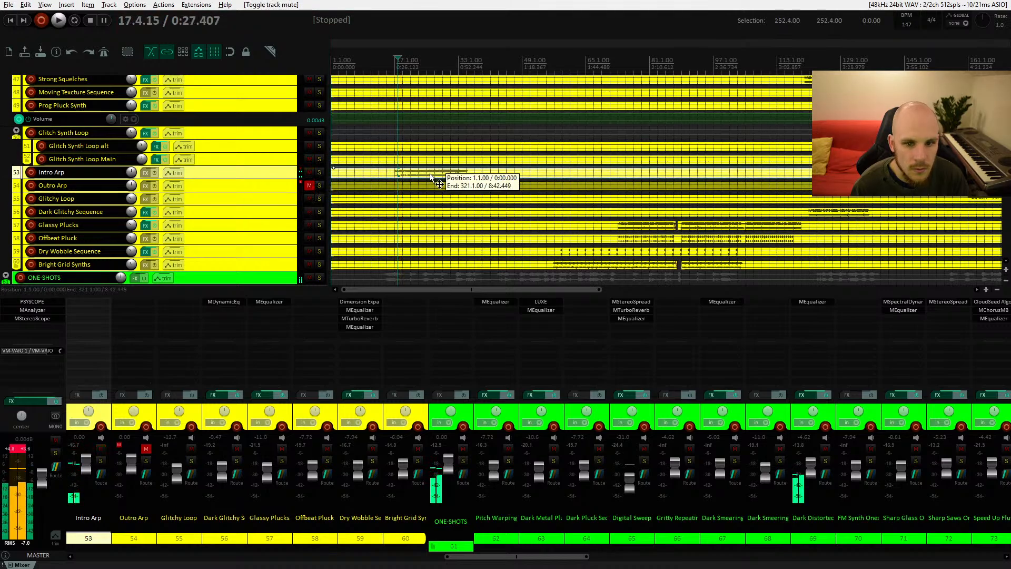
left_click_drag(131, 174, 132, 199)
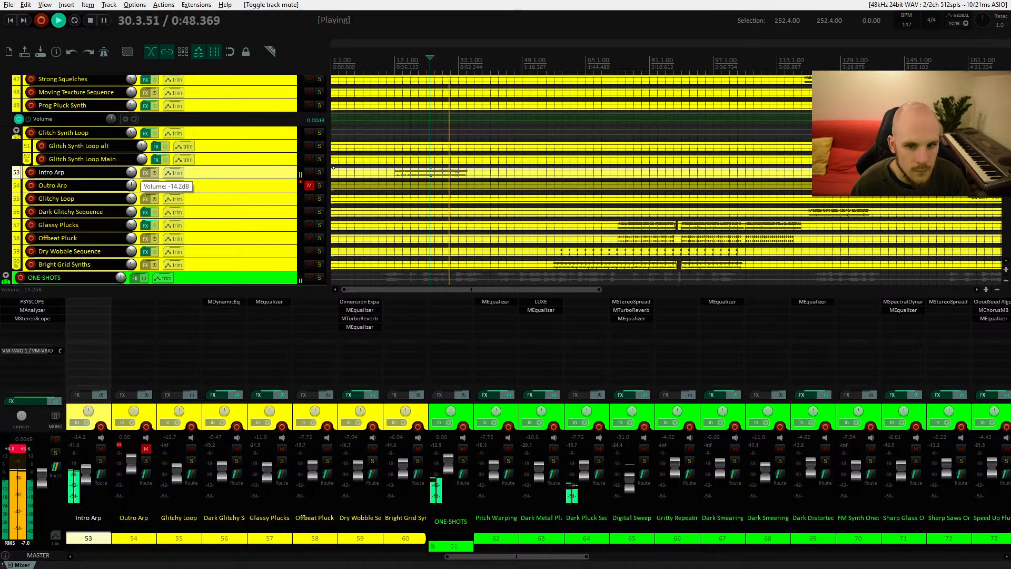
left_click_drag(132, 201, 132, 202)
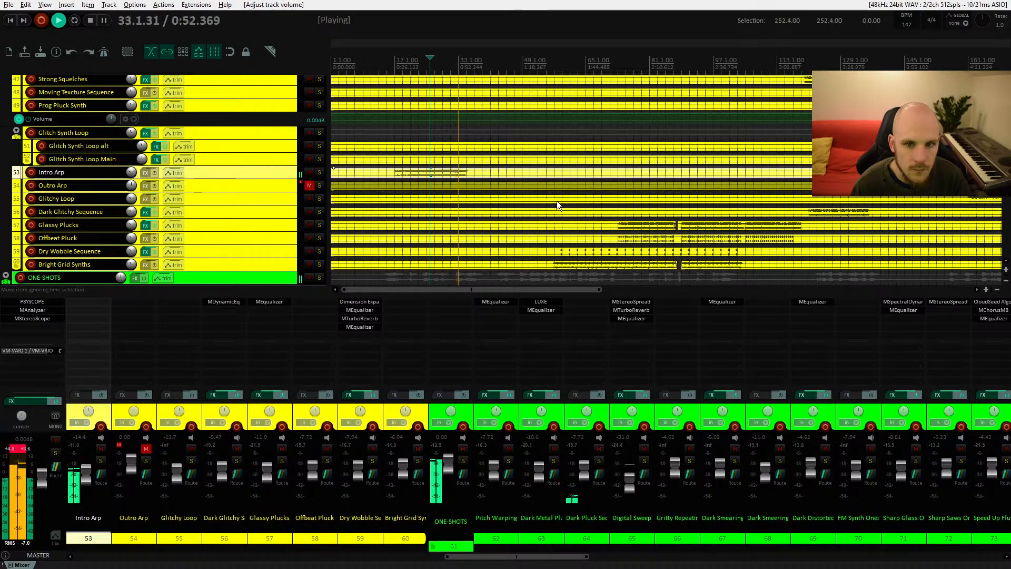
key("space")
Step: Select the Outro Arp item, unmute its track and pull its volume down during playback
left_click_drag(576, 201, 480, 199)
left_click(490, 184)
key("space")
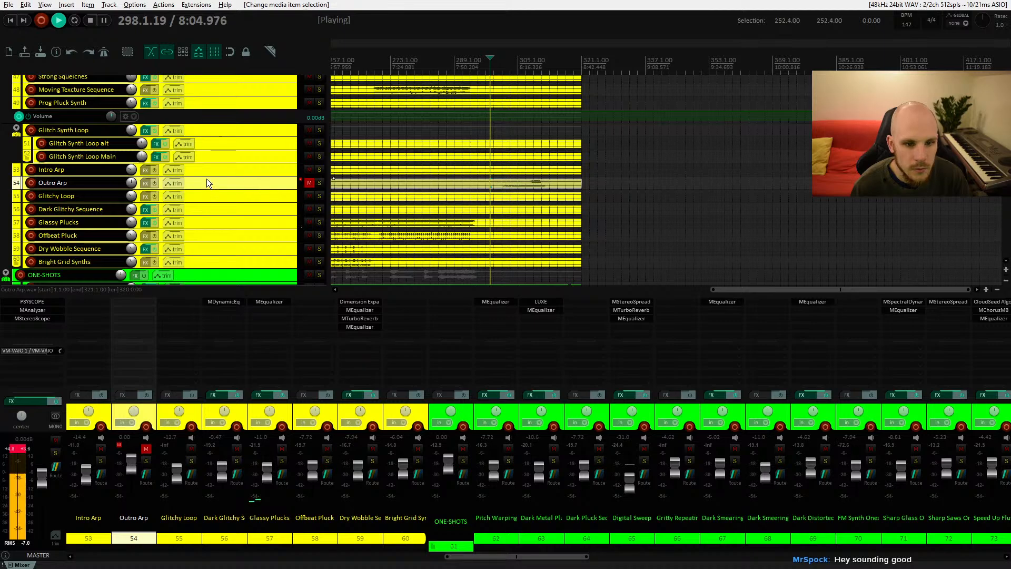
left_click(309, 183)
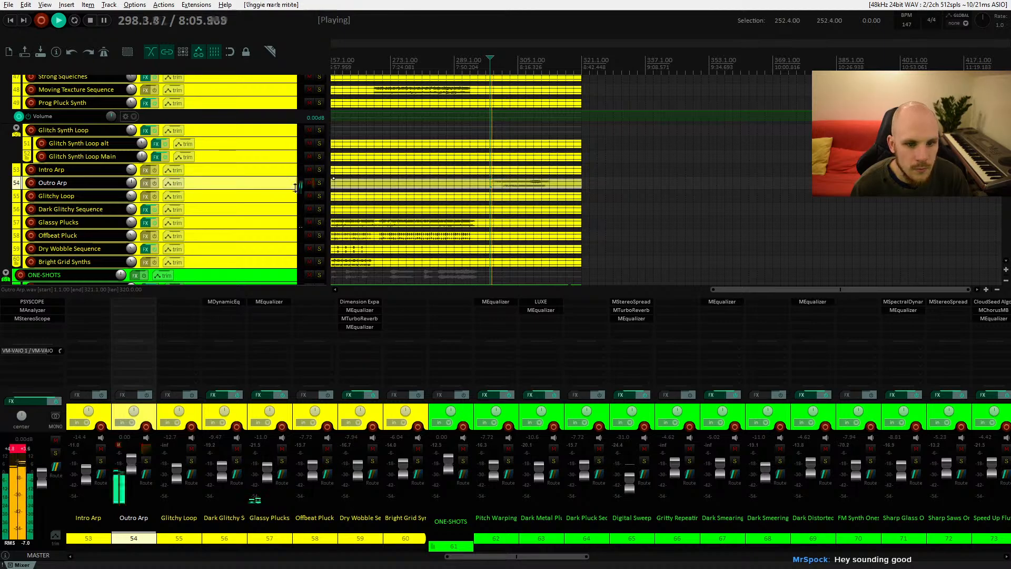
left_click_drag(132, 184, 132, 203)
Step: Add MEqualizer to Outro Arp, cut the low mids around 300 Hz and add a broad boost of about 5.4 dB near 2.6 kHz
left_click(145, 183)
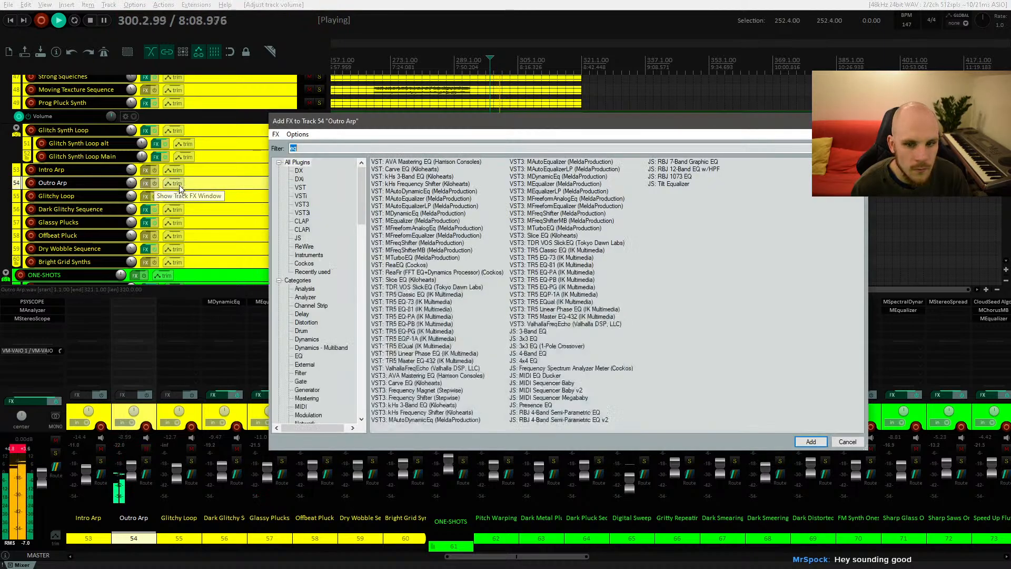
double_click(412, 221)
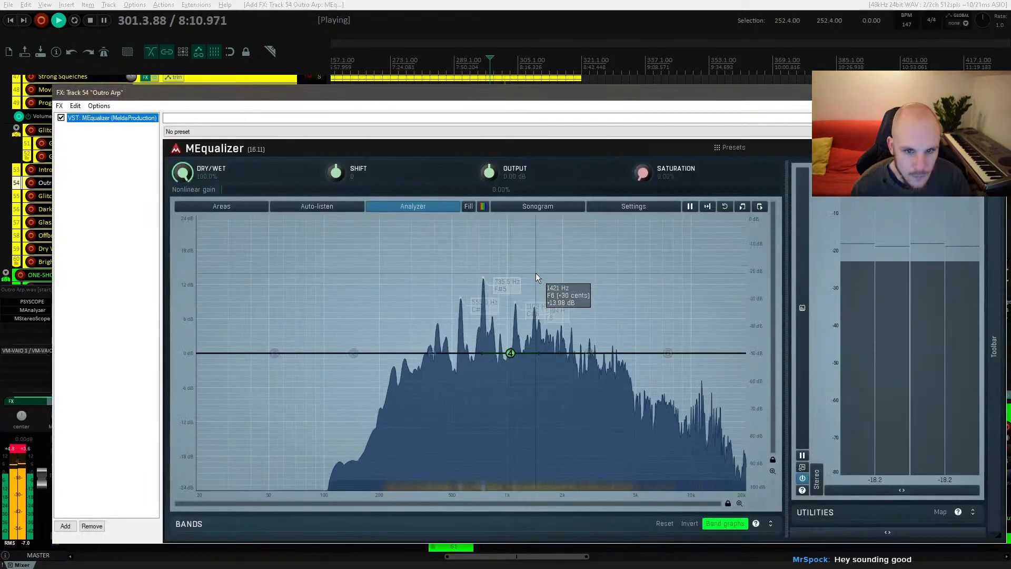
left_click_drag(513, 353, 407, 391)
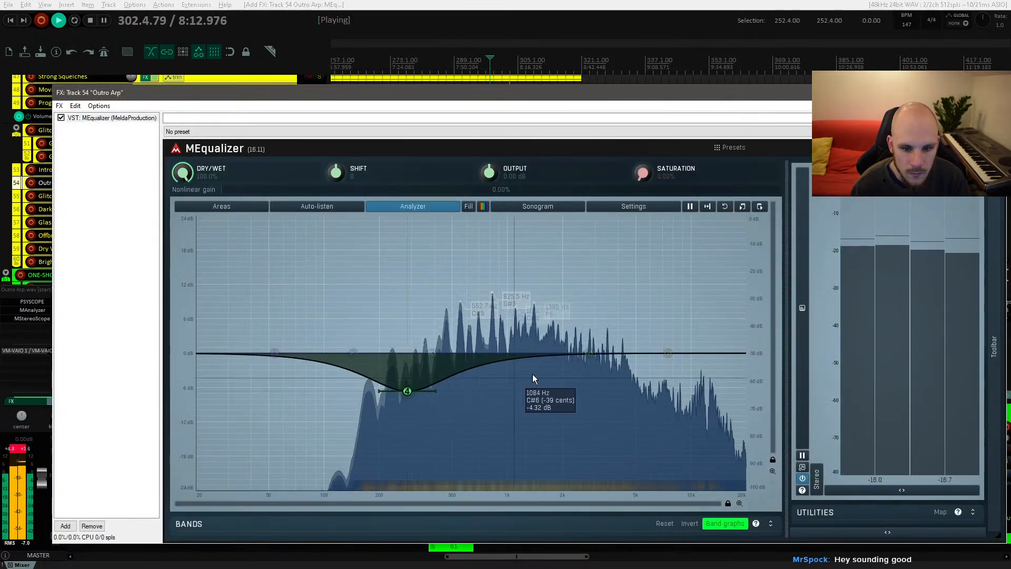
left_click_drag(588, 352, 582, 322)
scroll(582, 316, "down", 5)
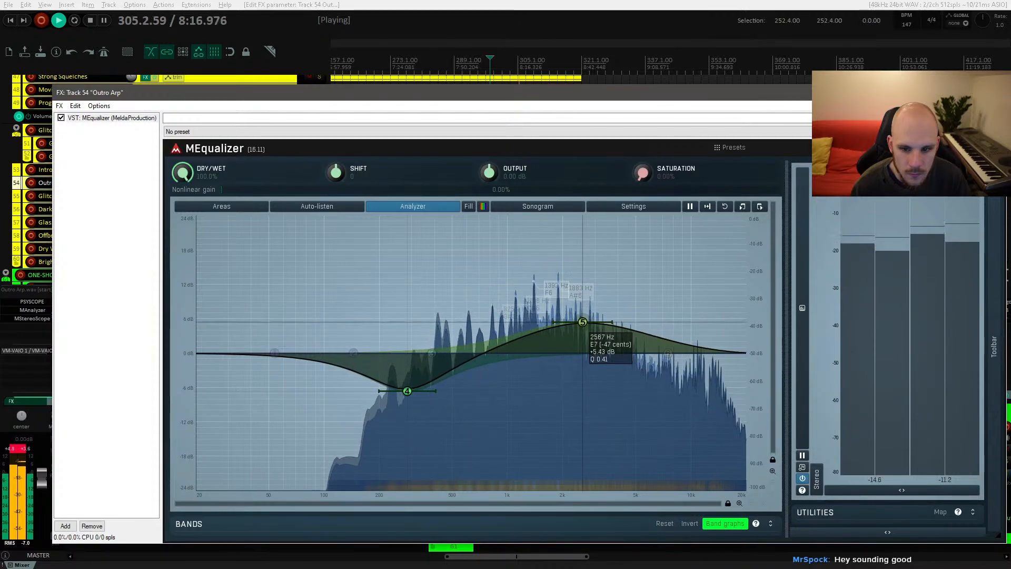
left_click(994, 92)
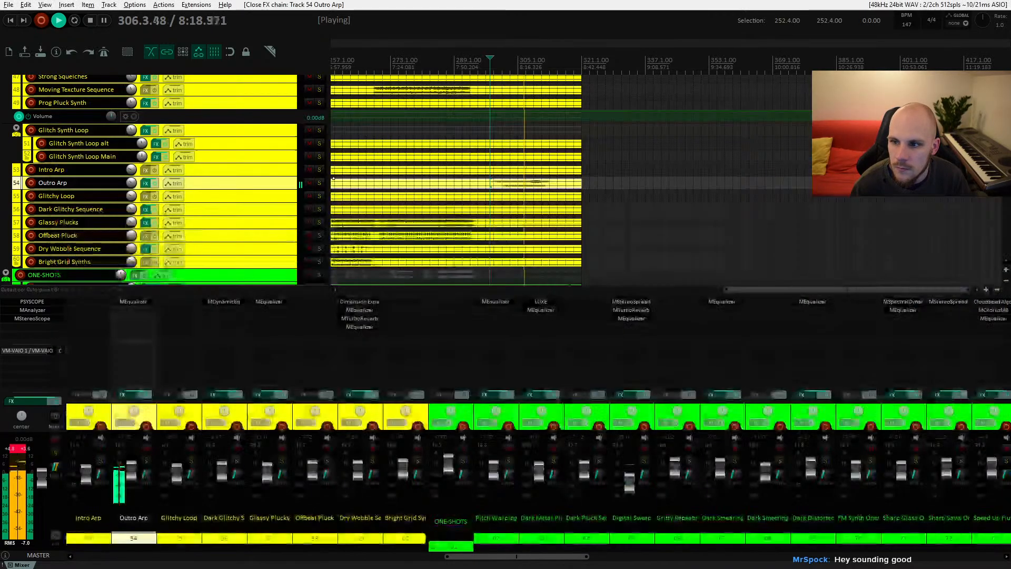
Step: Set the Outro Arp volume to about -10.8 dB and stop playback
left_click_drag(133, 178, 133, 186)
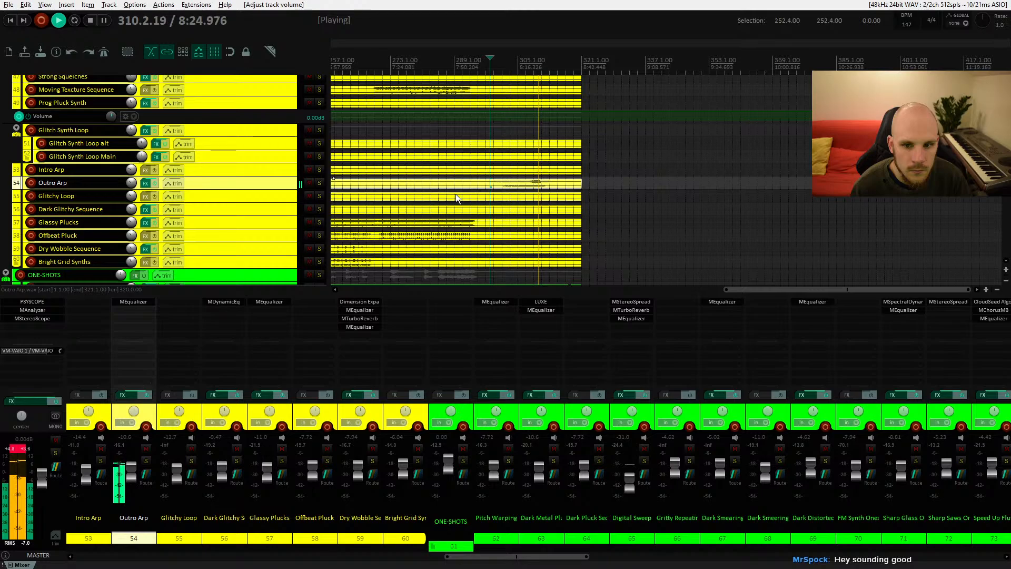
left_click_drag(456, 232, 534, 183)
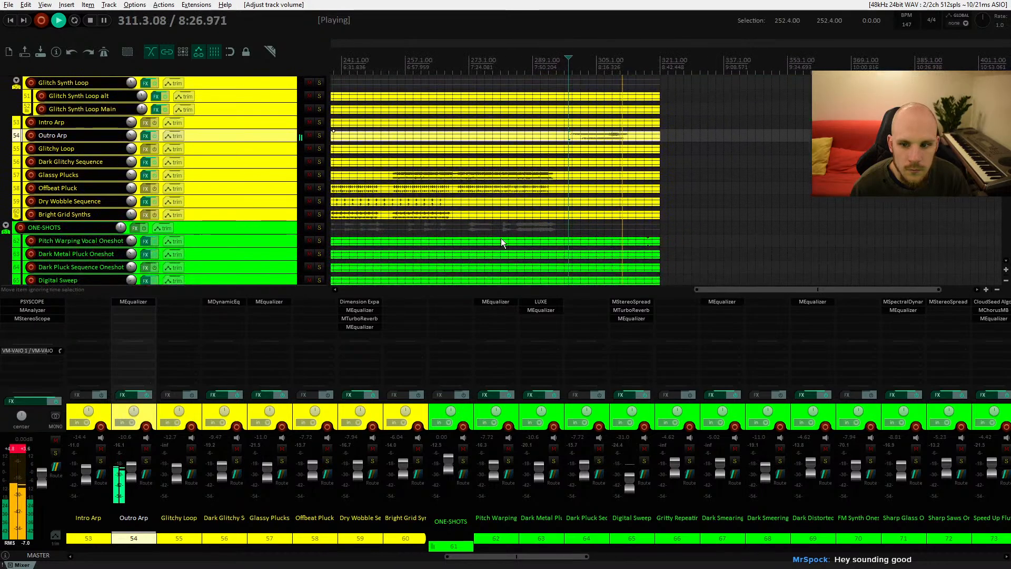
left_click_drag(502, 245, 537, 192)
mouse_move(516, 228)
left_mouse_down()
mouse_move(522, 167)
mouse_move(534, 228)
mouse_move(651, 238)
left_mouse_up()
key("space")
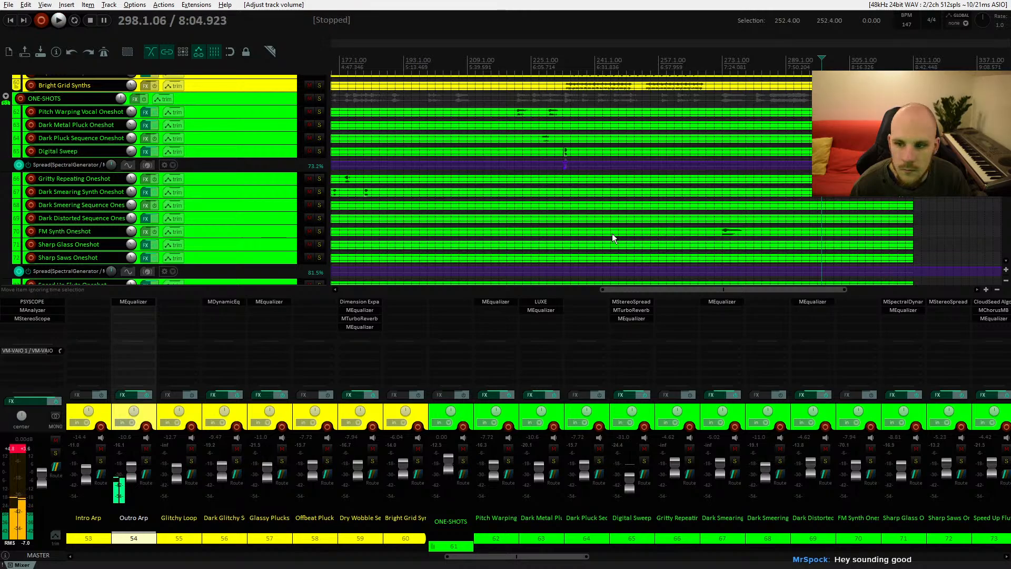
Step: Select the Gated Vocal Pad item, unmute its track and play it back
left_click_drag(485, 234, 702, 134)
left_click_drag(455, 247, 587, 100)
left_click_drag(435, 233, 445, 138)
mouse_move(415, 237)
left_mouse_down()
mouse_move(429, 194)
mouse_move(487, 105)
left_mouse_up()
left_click_drag(455, 227, 547, 61)
mouse_move(452, 266)
left_mouse_down()
mouse_move(542, 147)
mouse_move(576, 64)
left_mouse_up()
left_click_drag(459, 206, 655, 190)
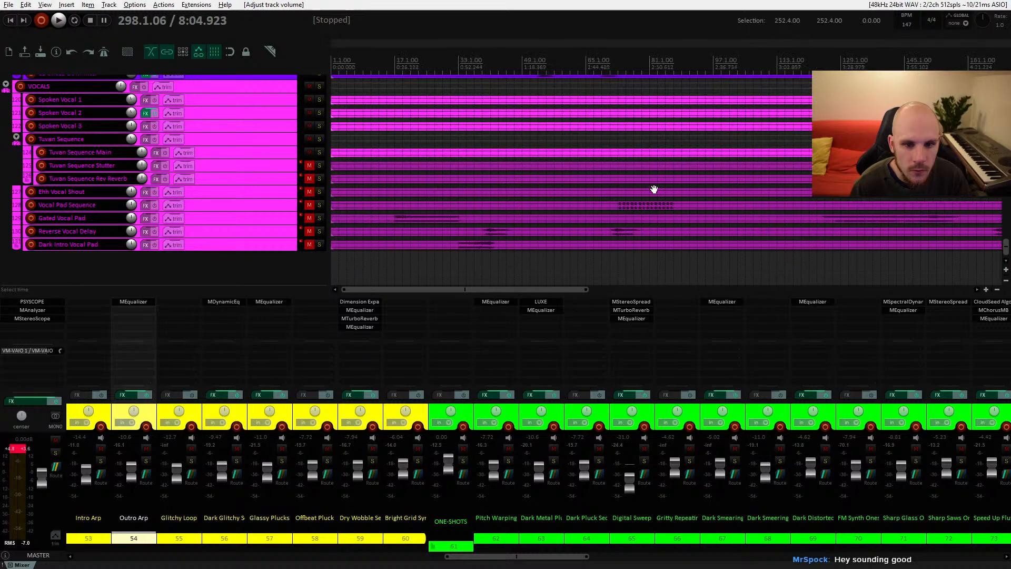
left_click(394, 218)
left_click(308, 218)
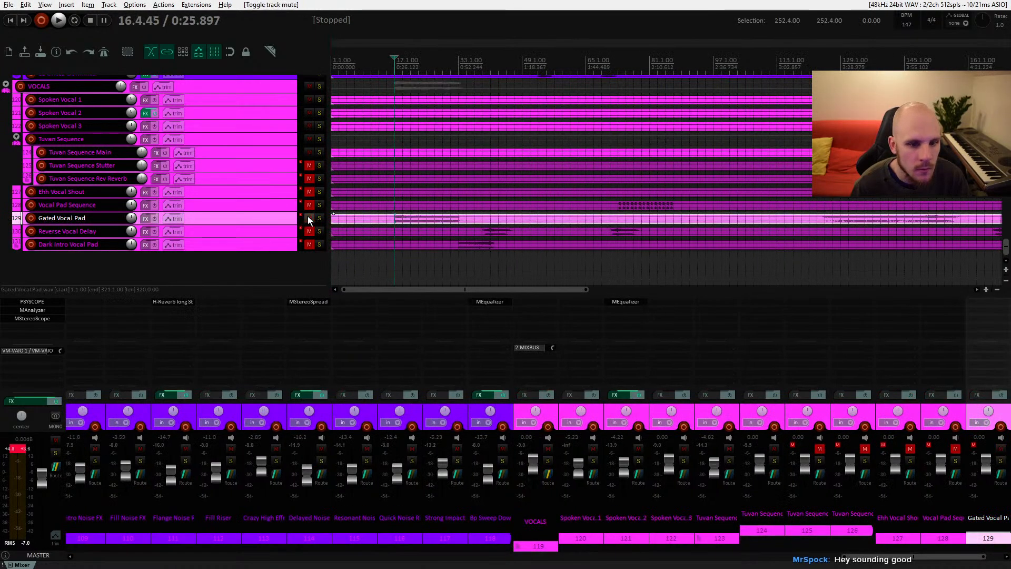
key("space")
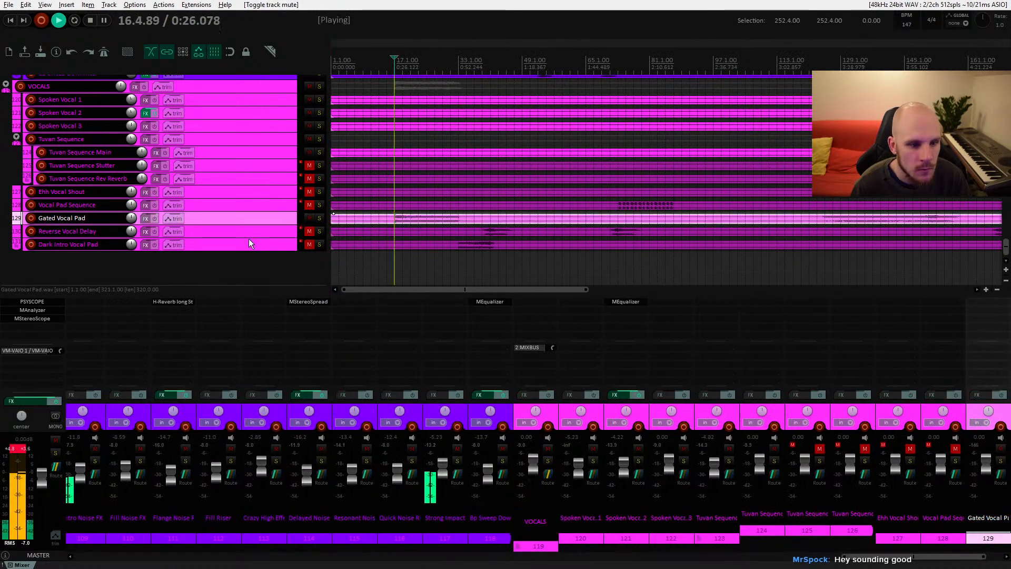
Step: Lower the Gated Vocal Pad track volume to about -7.3 dB while it plays
left_click(318, 218)
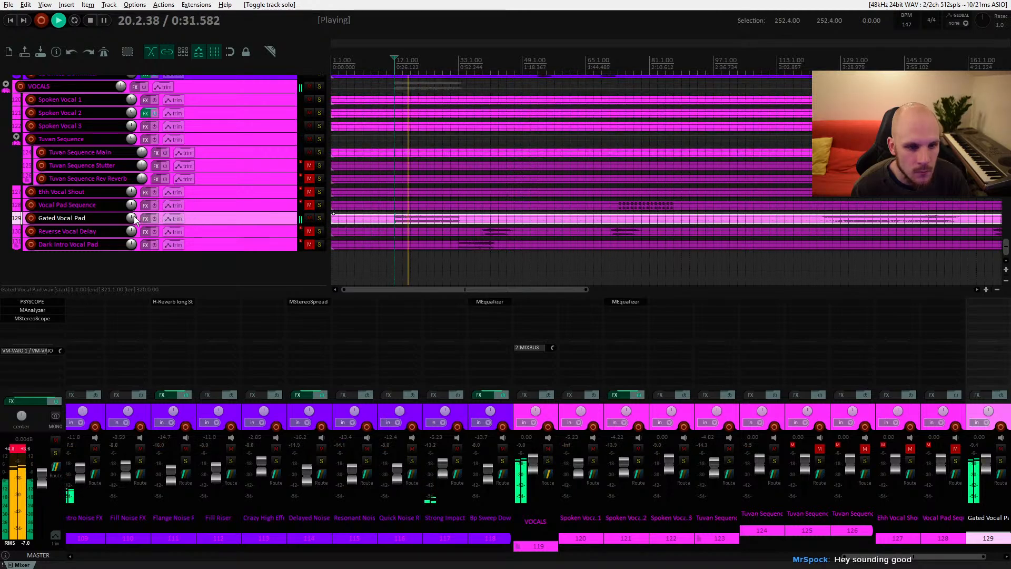
left_click_drag(132, 218, 131, 228)
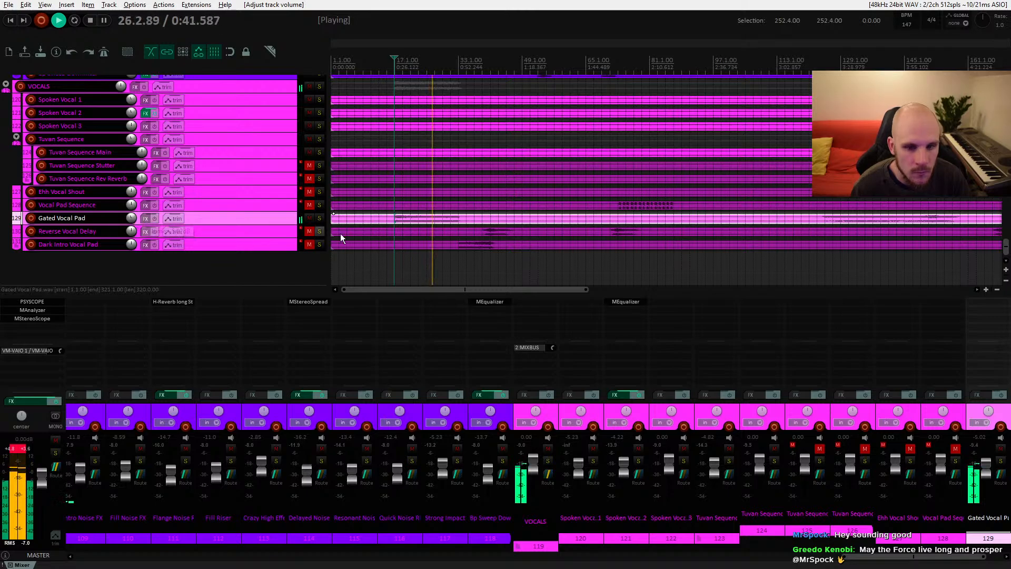
scroll(132, 218, "down", 3)
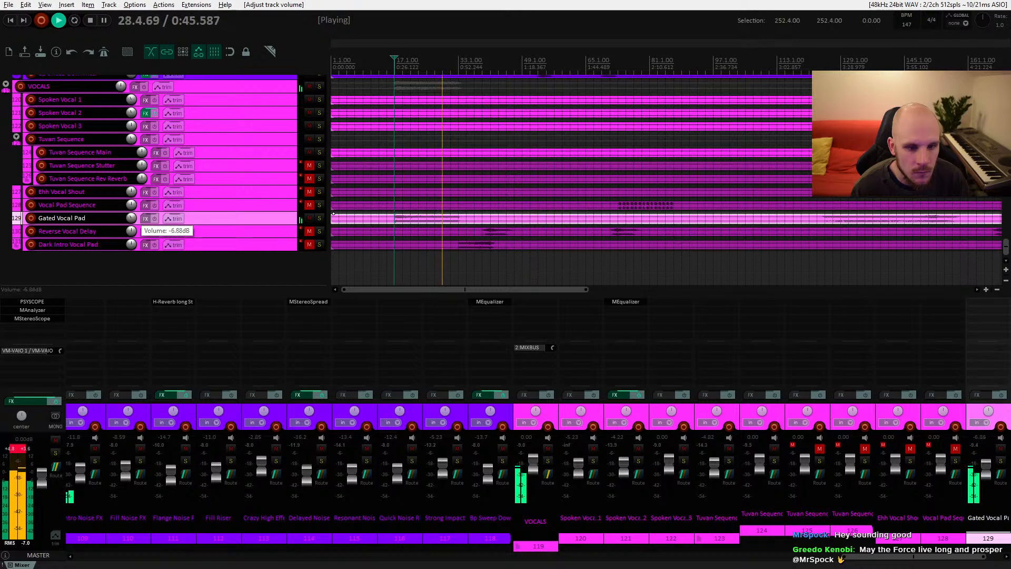
scroll(132, 217, "down", 1)
scroll(132, 218, "down", 1)
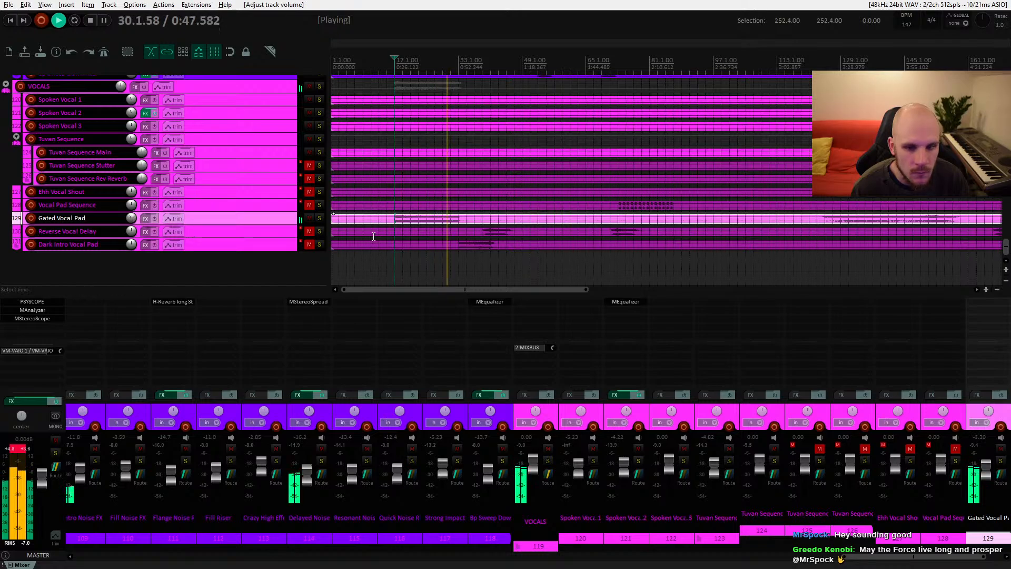
Step: Unmute the Dark Intro Vocal Pad track and lower its volume to about -7.9 dB
left_click(309, 244)
left_click(227, 243)
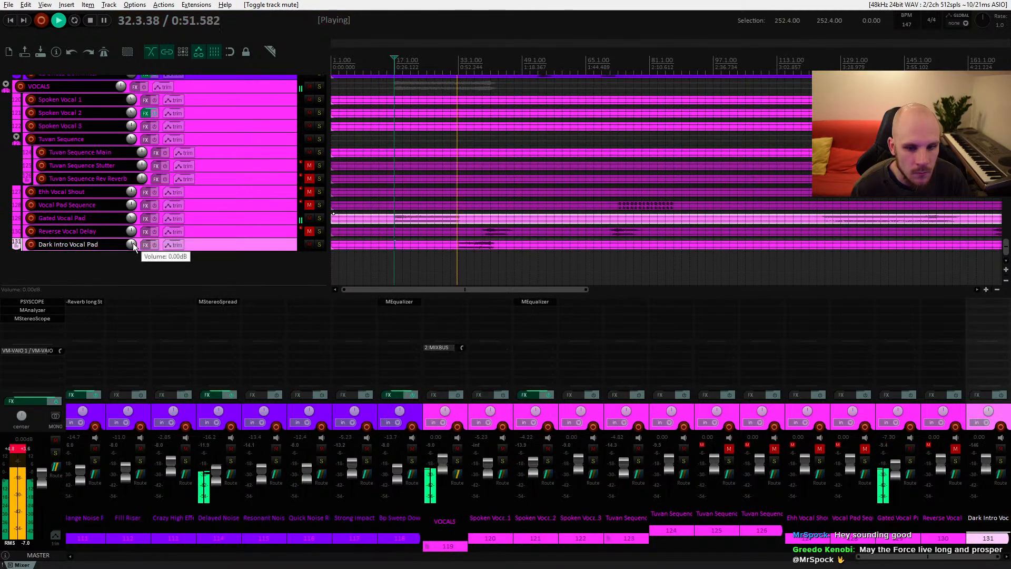
scroll(131, 244, "down", 10)
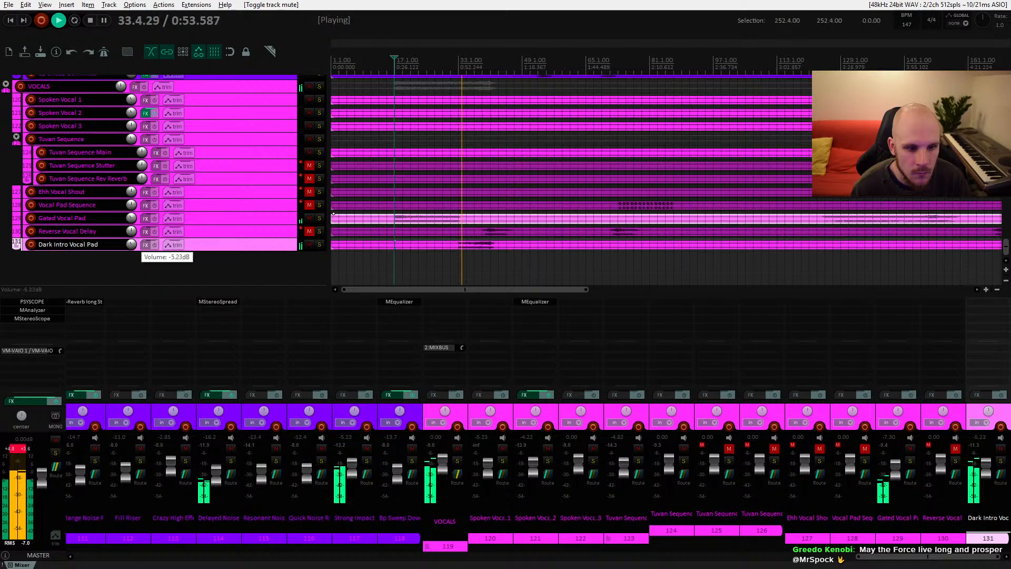
scroll(131, 244, "down", 4)
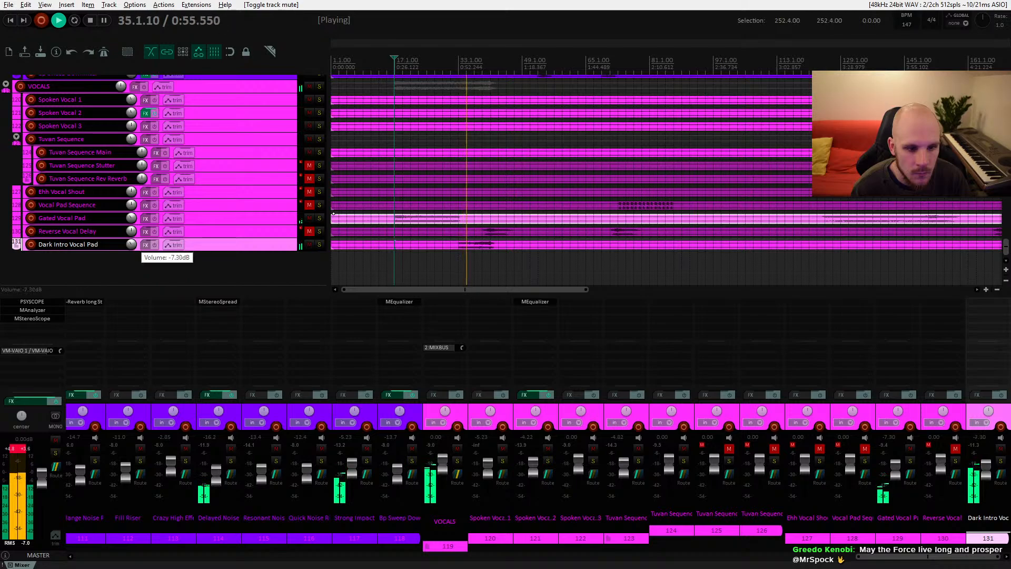
scroll(132, 245, "down", 1)
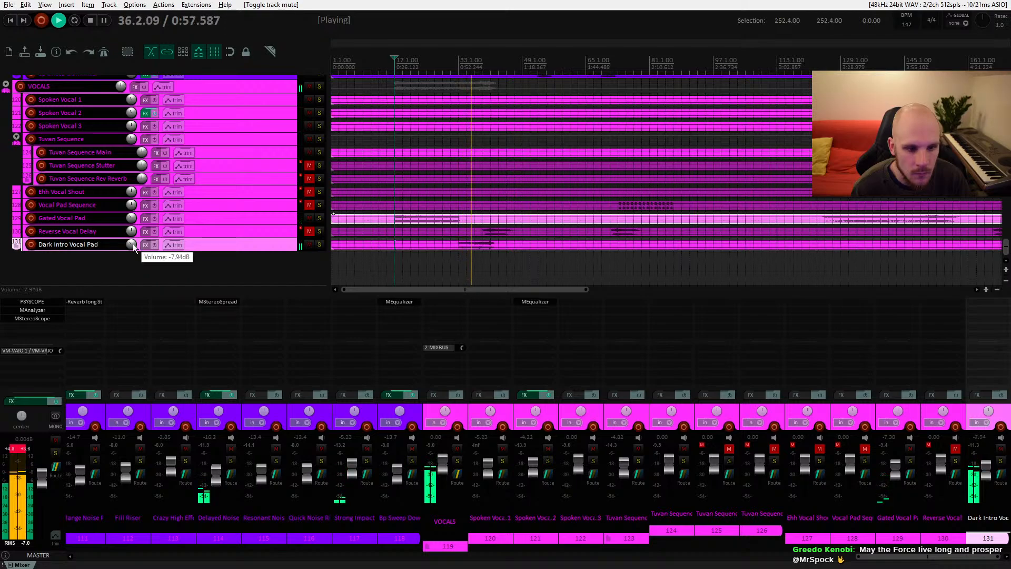
Step: Unmute the Reverse Vocal Delay track, set its volume to about -13.7 dB and stop playback
left_click(310, 232)
left_click(252, 232)
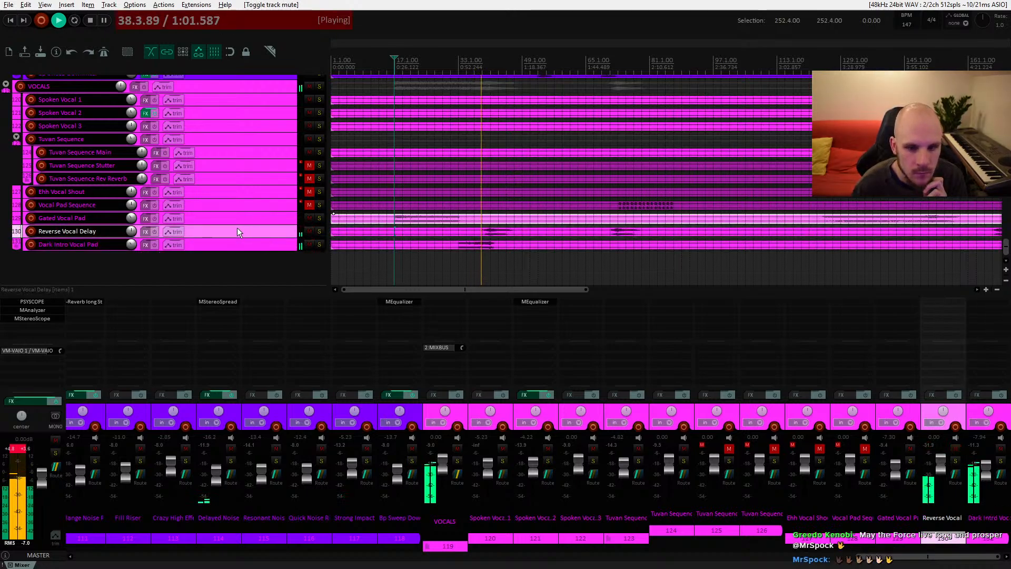
left_click_drag(132, 231, 130, 238)
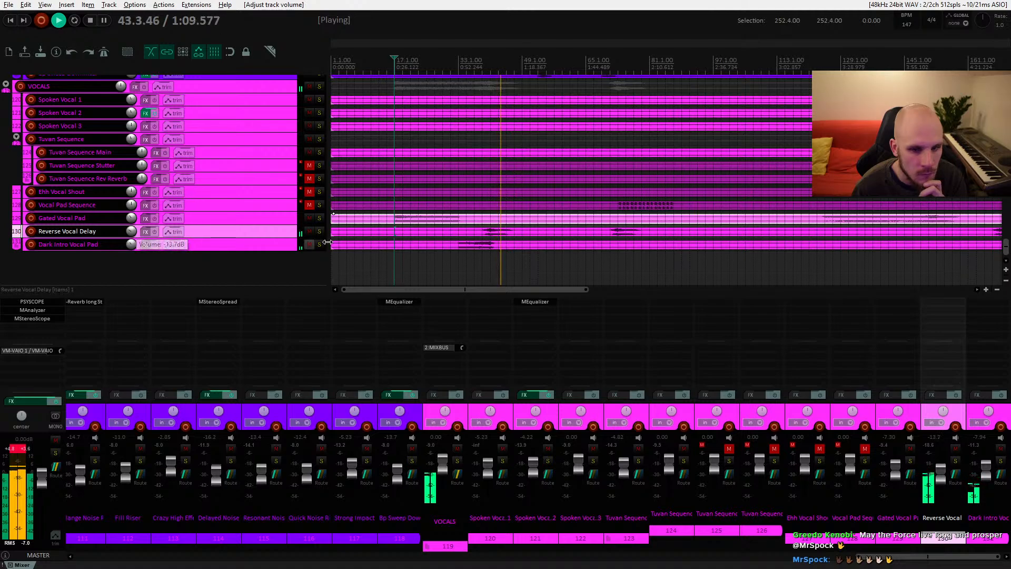
left_click(478, 232)
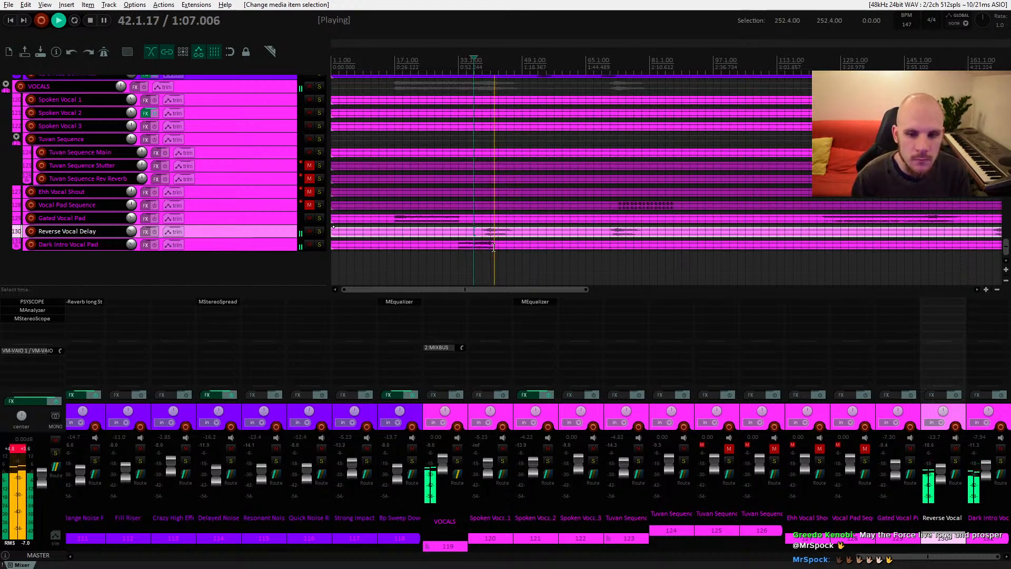
key("space")
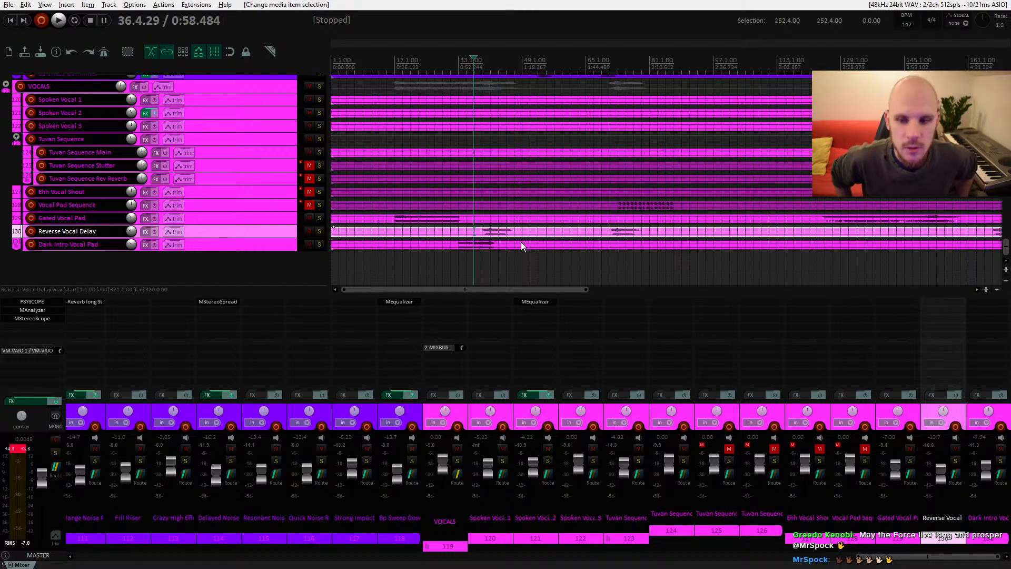
Step: Unmute the Vocal Pad Sequence track, play it and lower its volume to about -12.9 dB
left_click(617, 208)
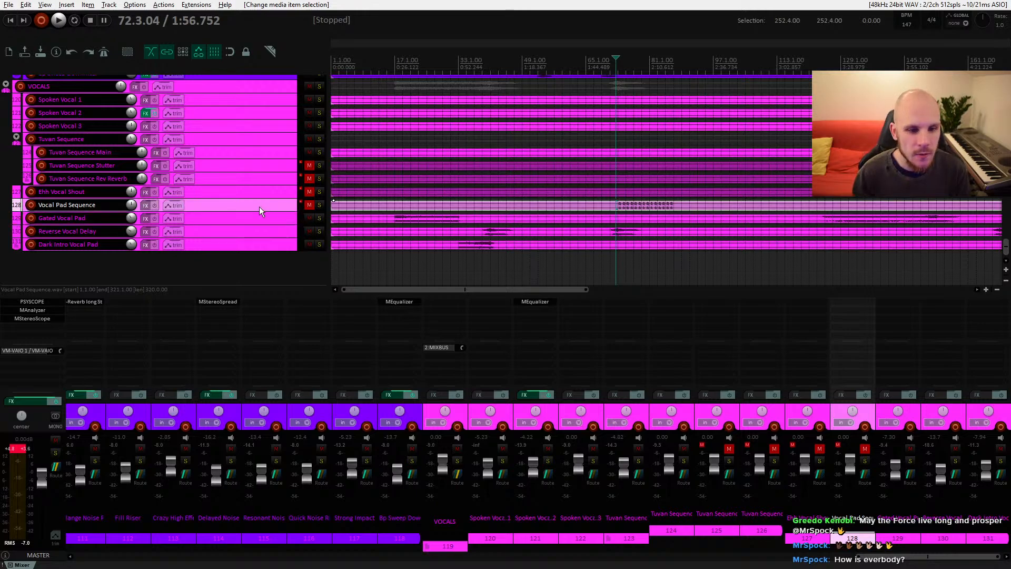
left_click(309, 205)
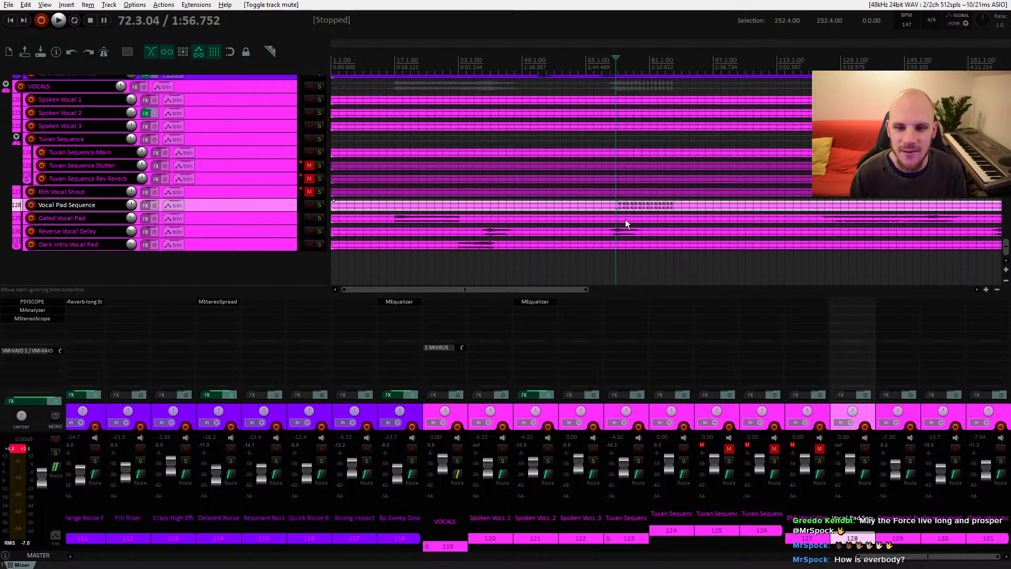
left_click_drag(629, 226, 504, 228)
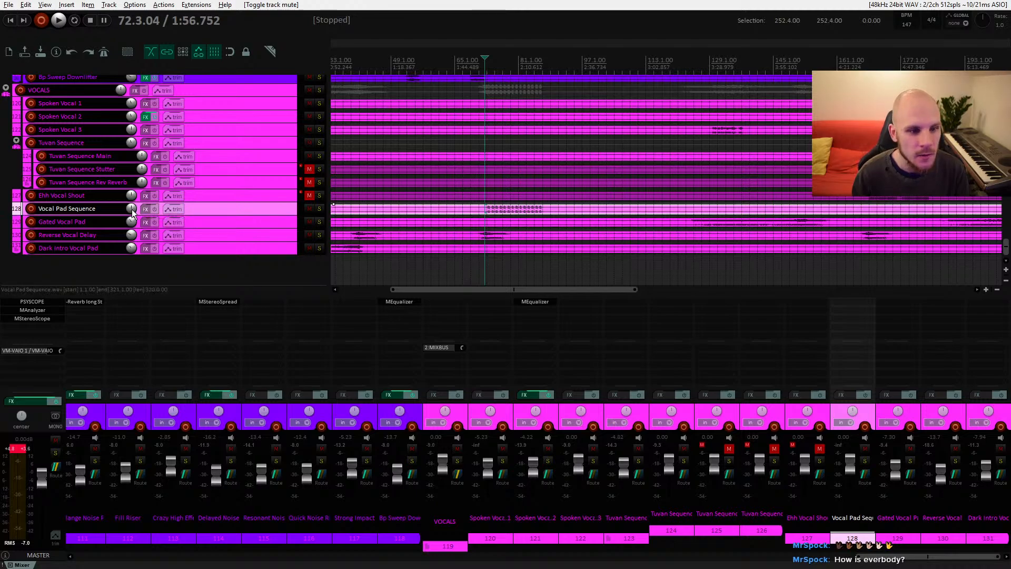
key("space")
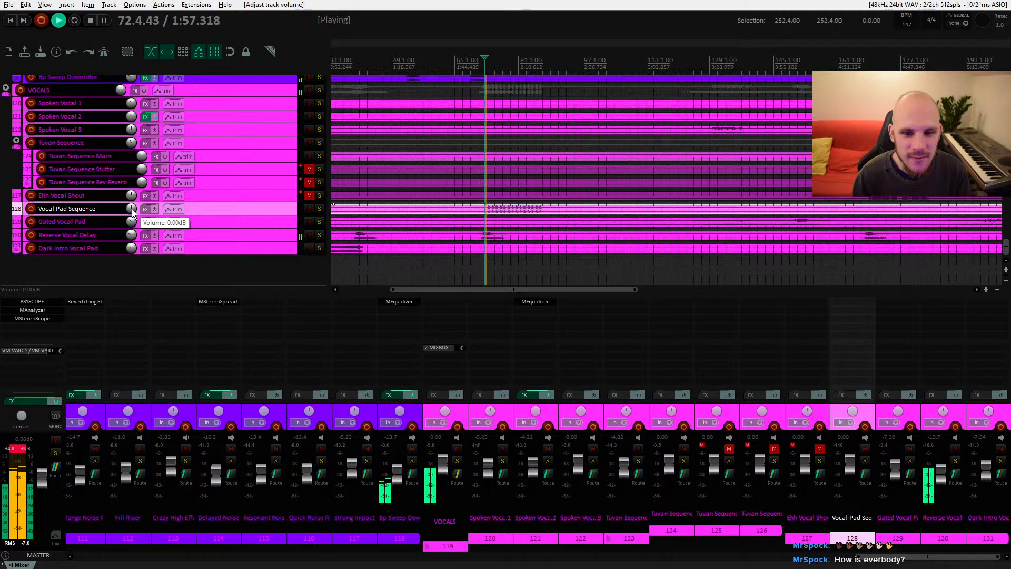
left_click_drag(133, 212, 132, 237)
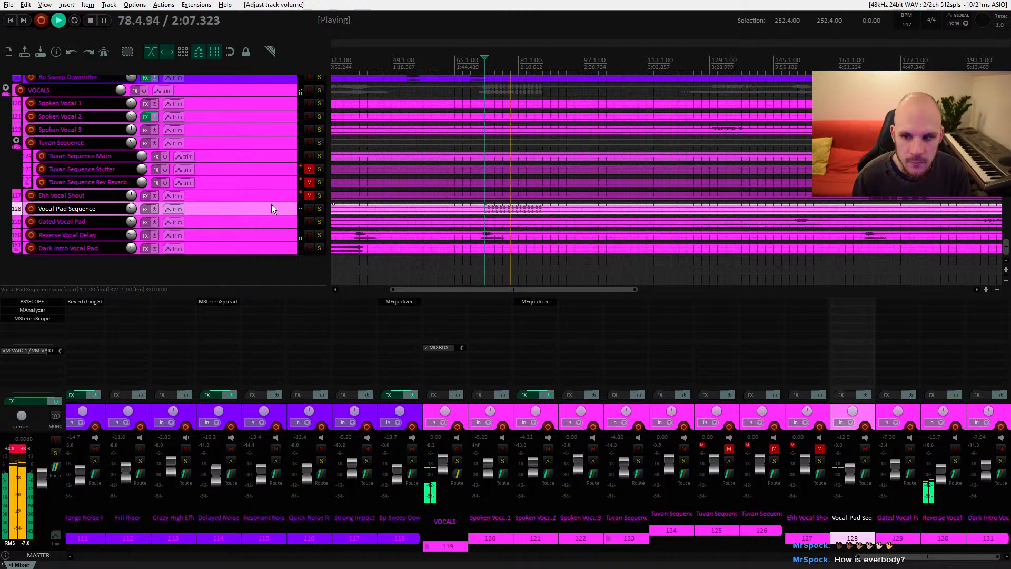
key("space")
Step: Unmute the Ehh Vocal Shout track and lower its volume to about -6.4 dB during playback
left_click(500, 192)
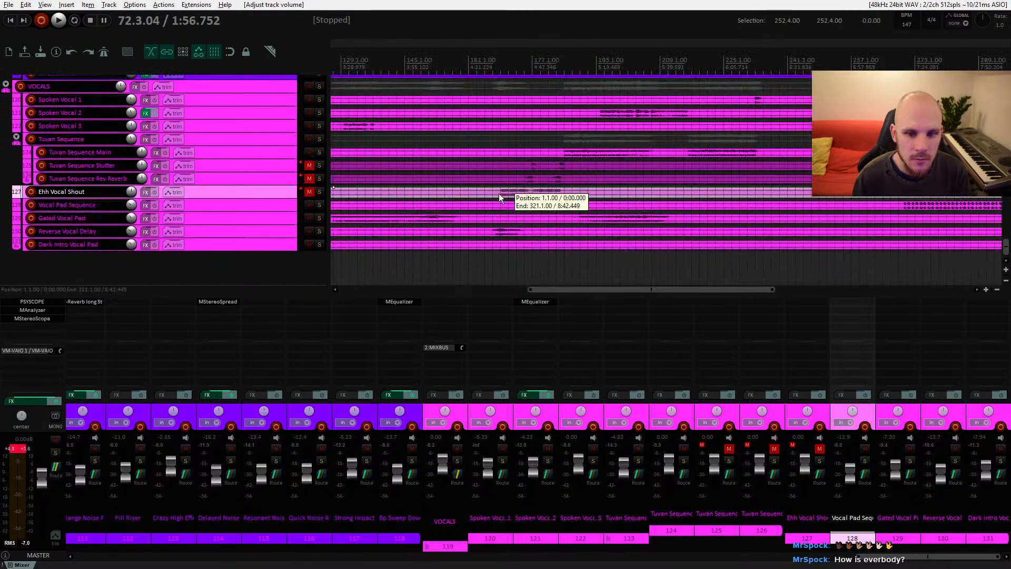
left_click(309, 192)
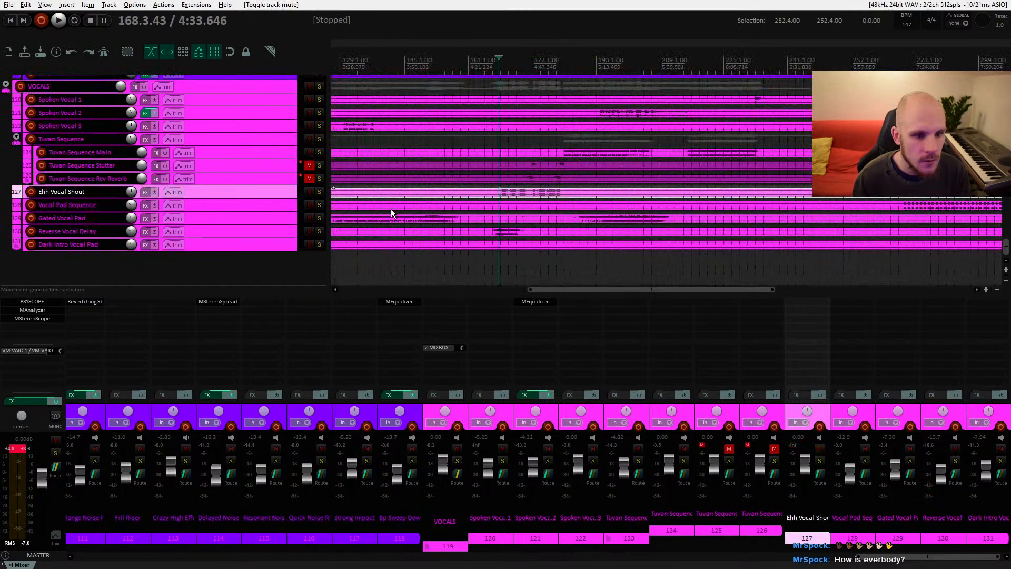
key("space")
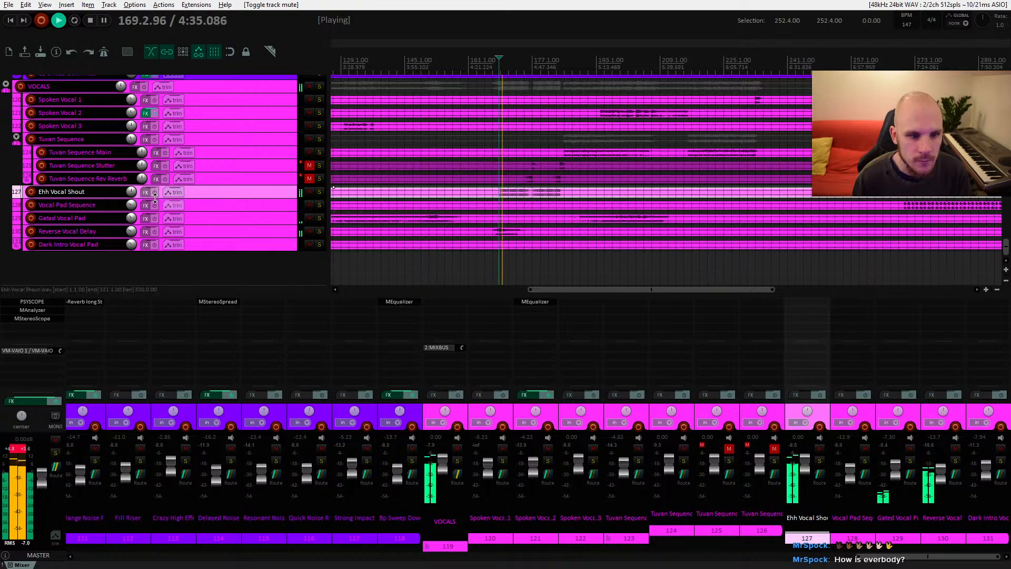
left_click_drag(131, 192, 131, 203)
key("space")
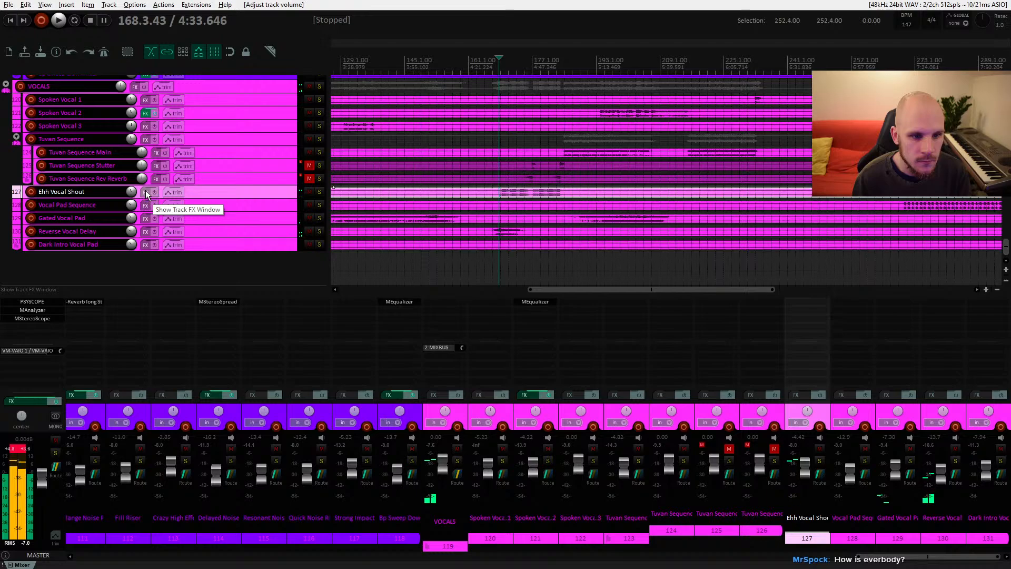
Step: Add MEqualizer to Ehh Vocal Shout, pull down a high shelf near 7 kHz, and set the track to about -11.5 dB
left_click(146, 192)
double_click(403, 222)
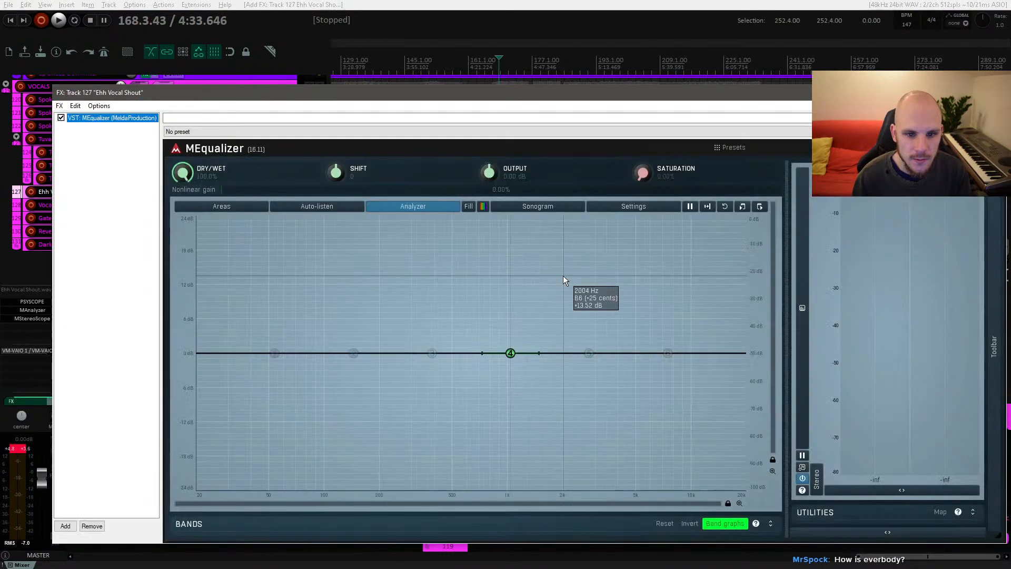
key("space")
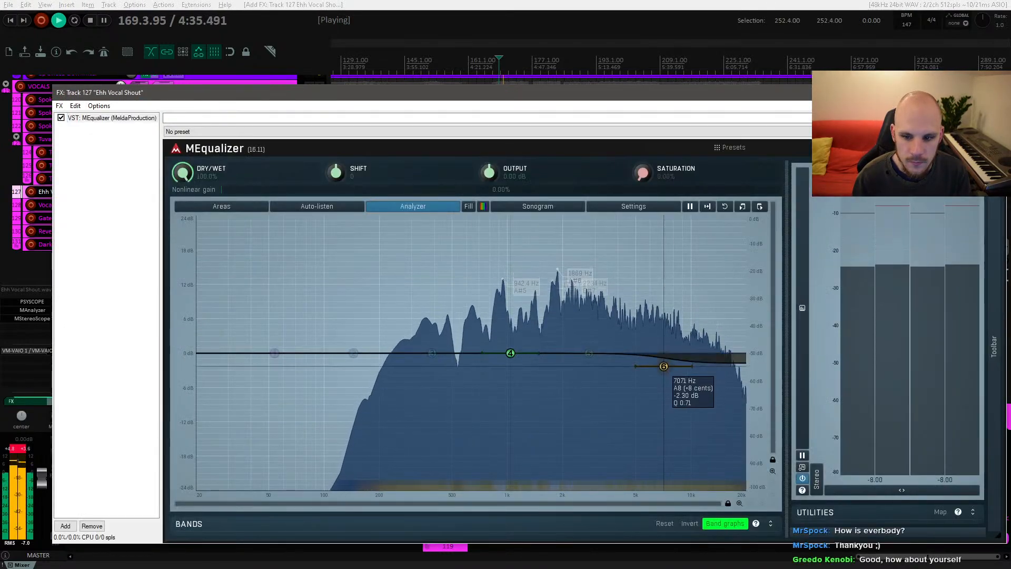
left_click_drag(665, 352, 617, 388)
key("Escape")
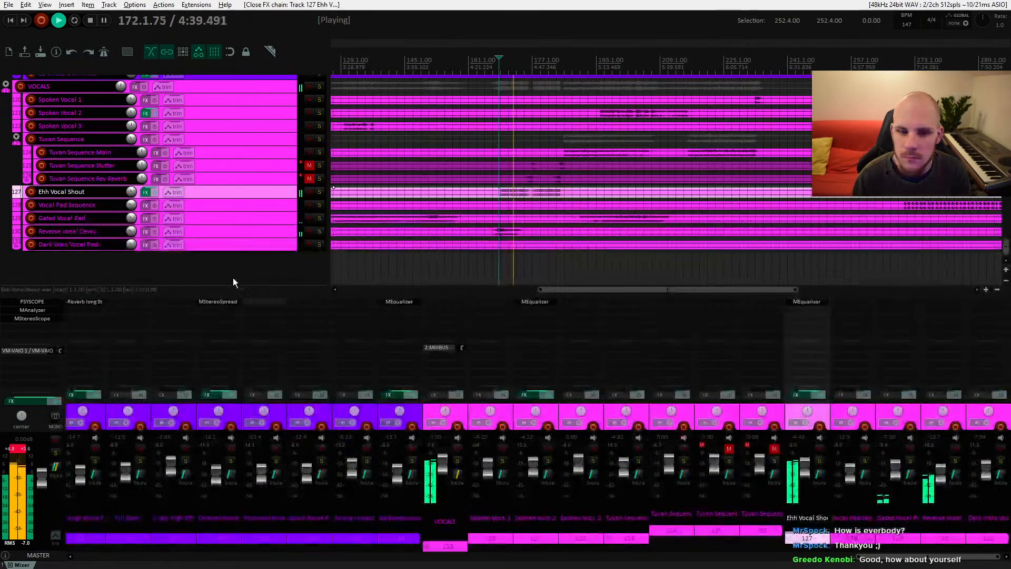
left_click_drag(131, 192, 131, 194)
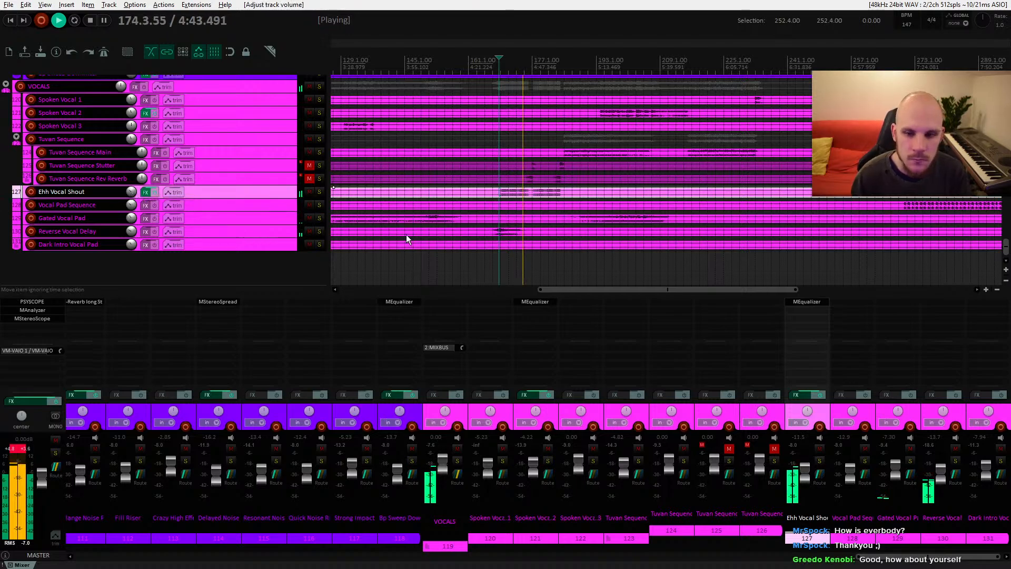
Step: Unmute the Tuvan Sequence Rev Reverb track and set its volume to about -4.8 dB
left_click(308, 179)
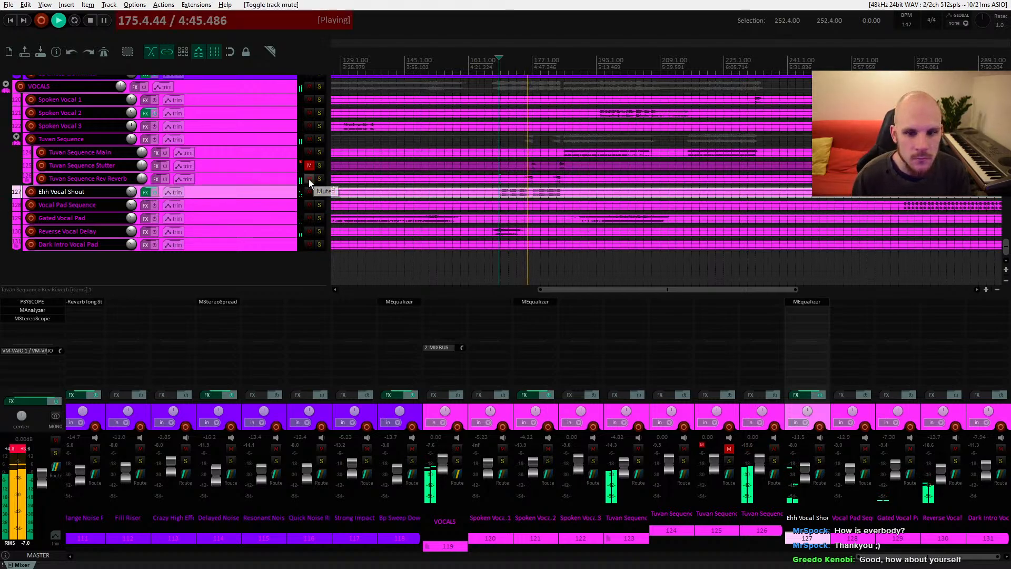
left_click(225, 178)
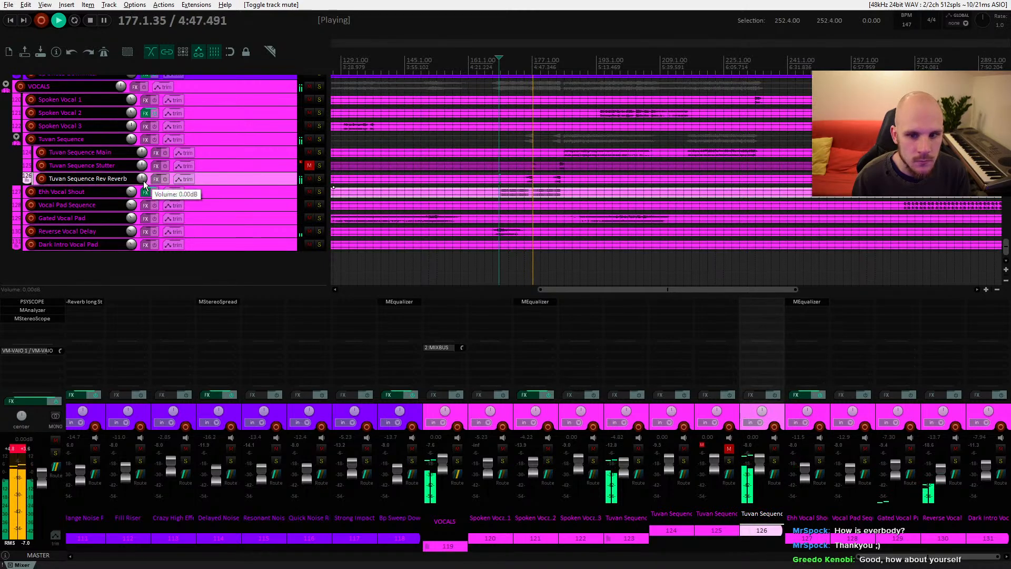
left_click_drag(143, 178, 143, 181)
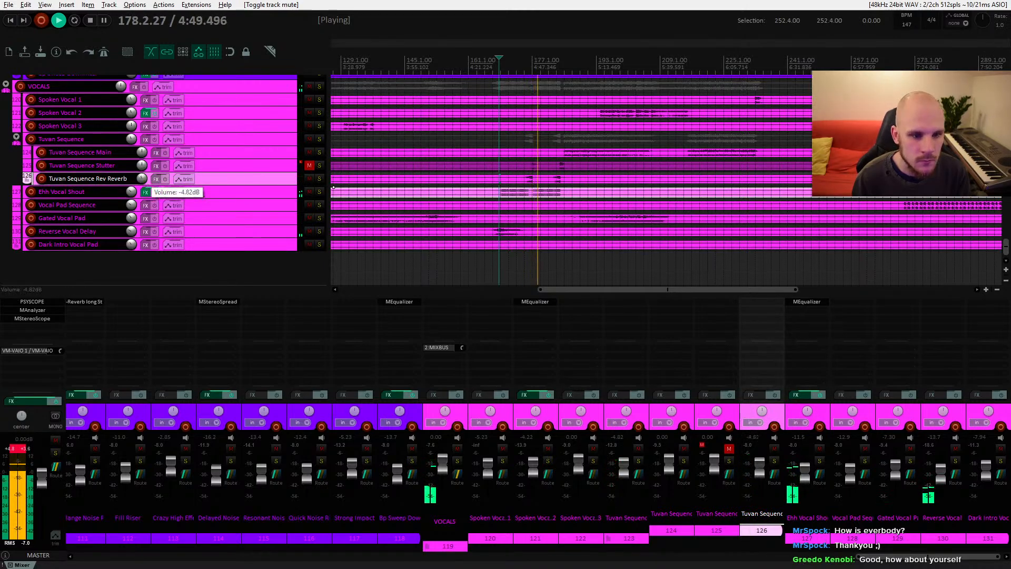
Step: Select the Tuvan Sequence Stutter item, unmute its track and audition it
left_click(502, 172)
key("space")
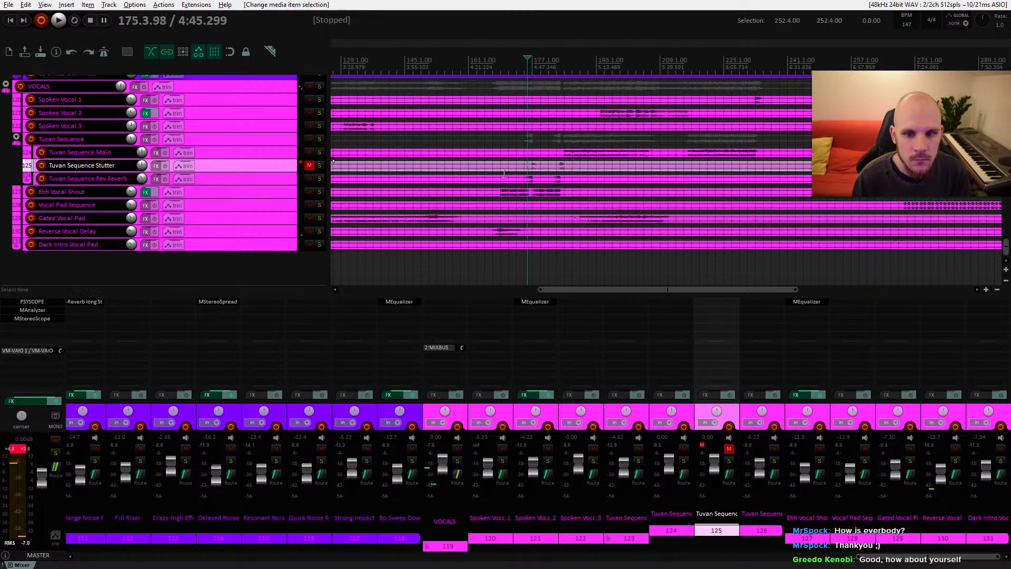
left_click(309, 166)
key("space")
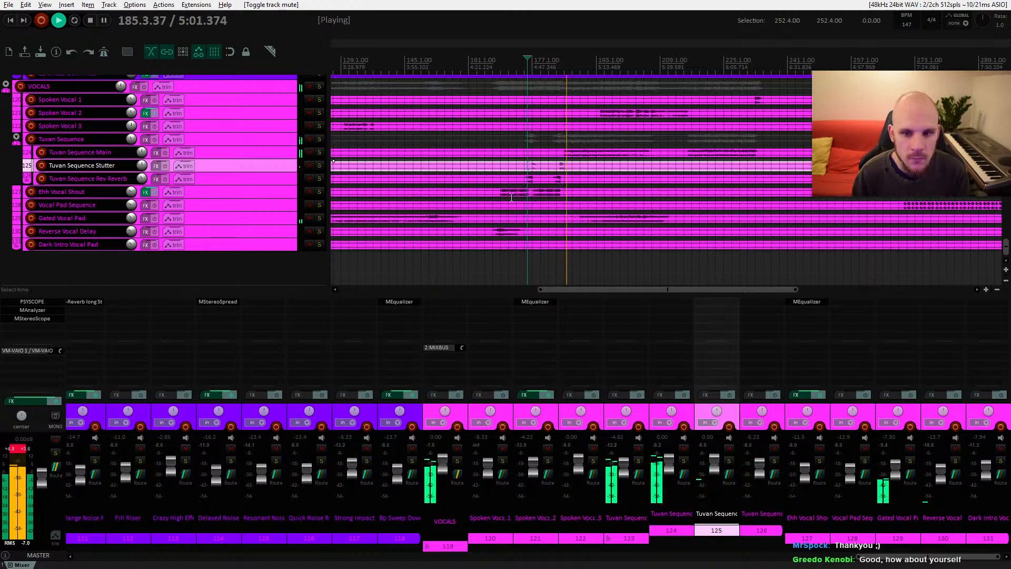
left_click_drag(582, 198, 489, 181)
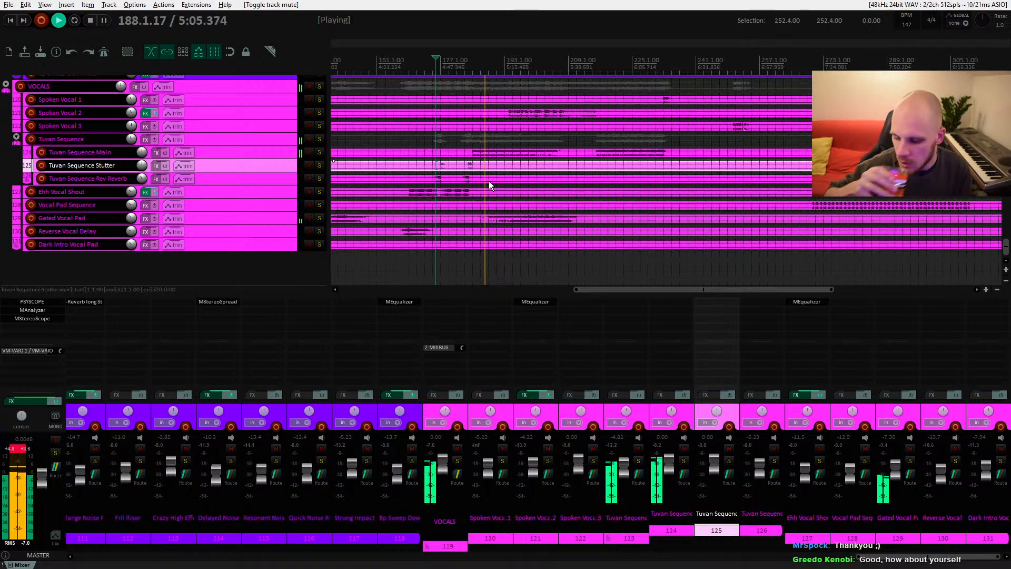
key("space")
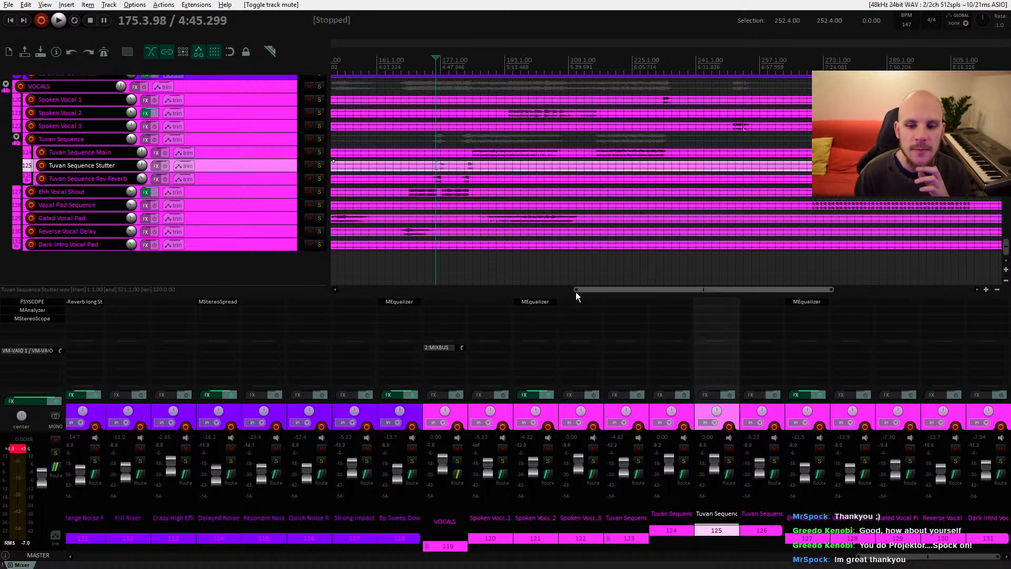
Step: Return to the project start and play the whole arrangement from the beginning
left_click_drag(576, 288, 328, 293)
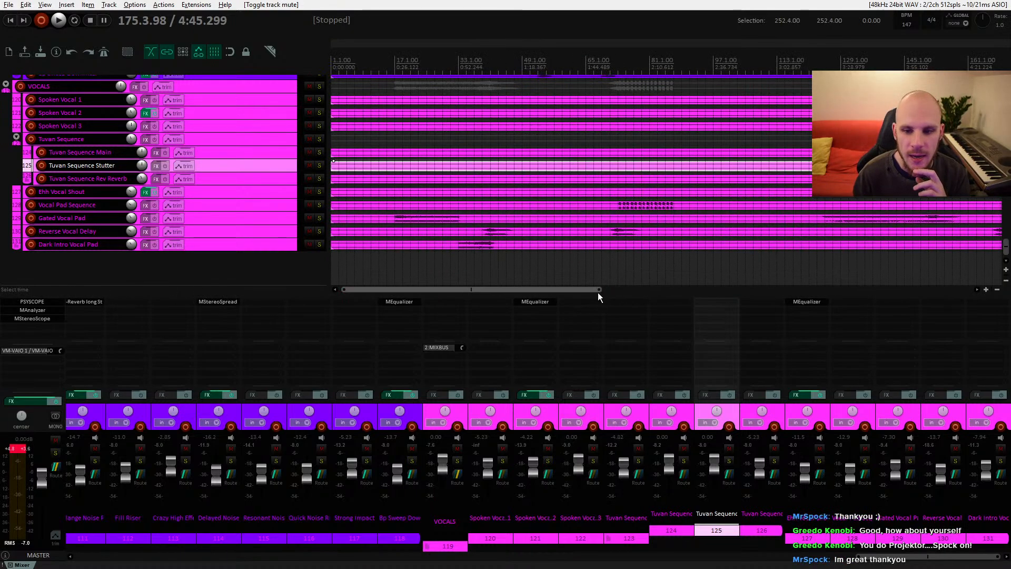
left_click_drag(601, 289, 776, 300)
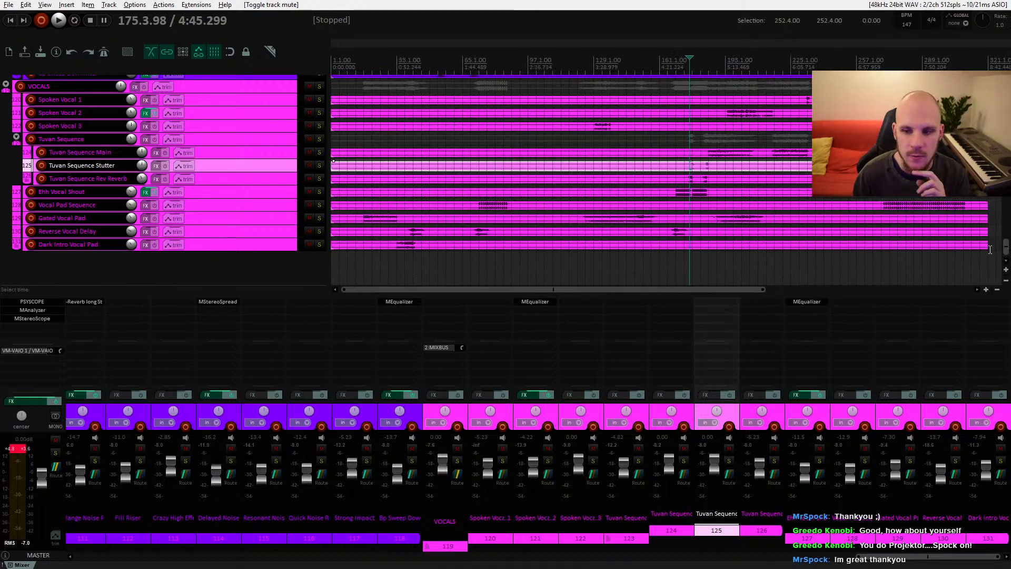
left_click_drag(1006, 247, 1005, 79)
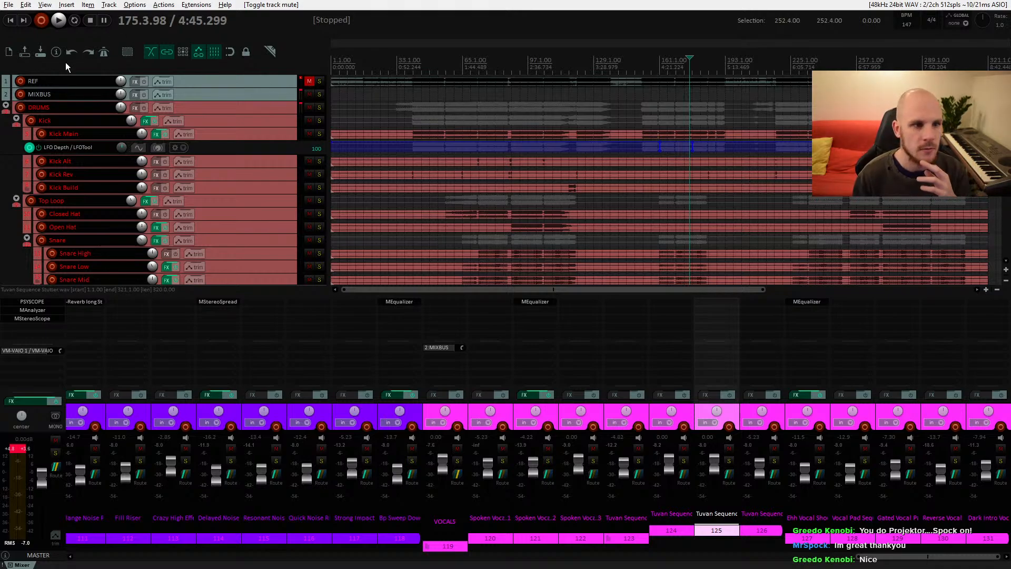
left_click(11, 21)
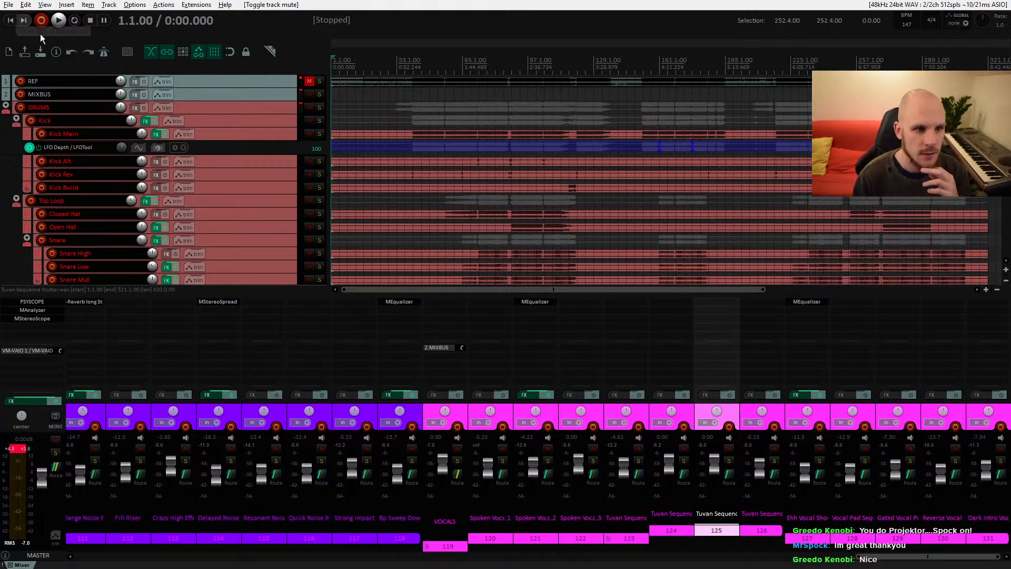
left_click(59, 20)
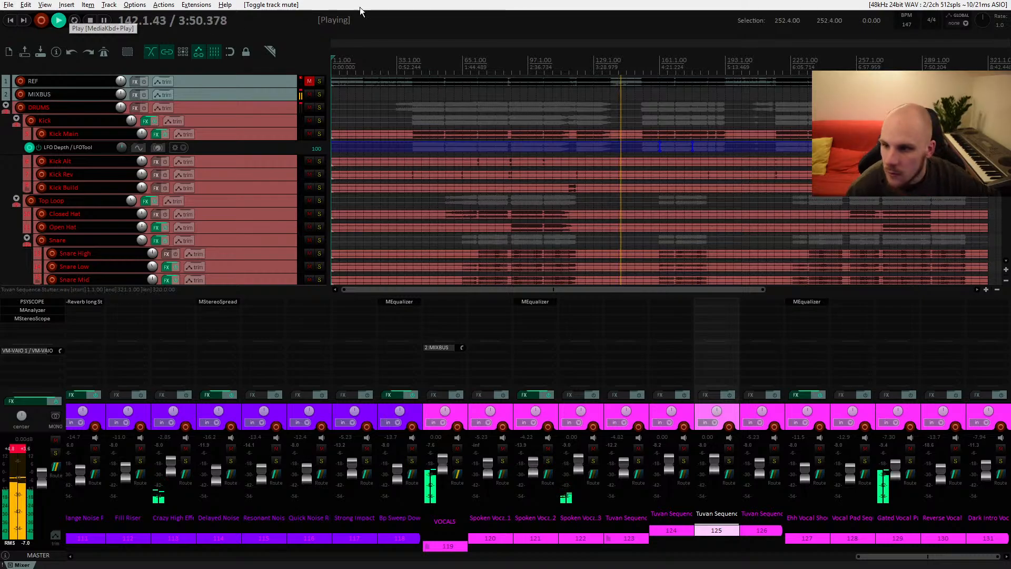
mouse_move(1006, 90)
left_mouse_down()
mouse_move(1006, 257)
mouse_move(1006, 90)
left_mouse_up()
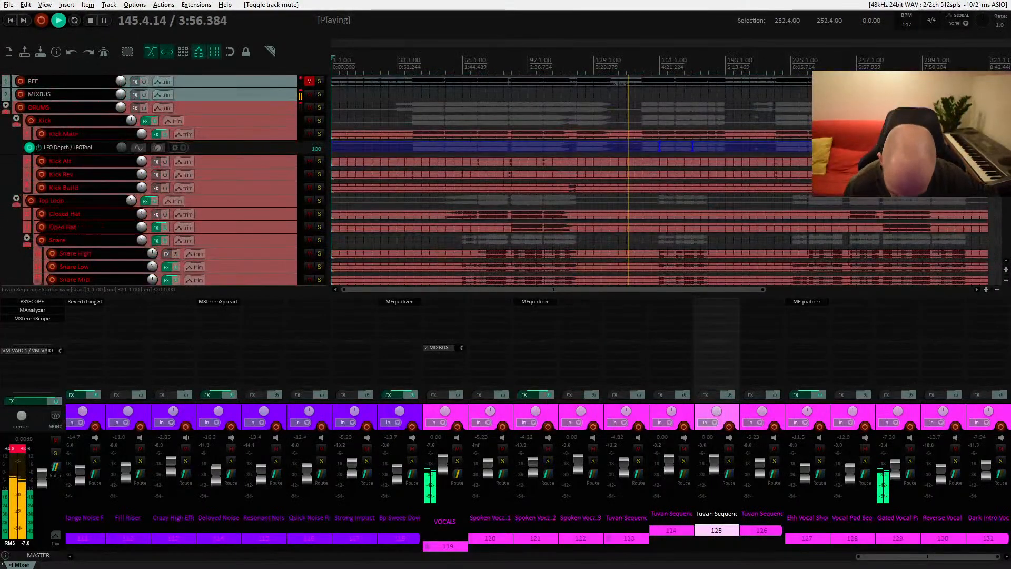
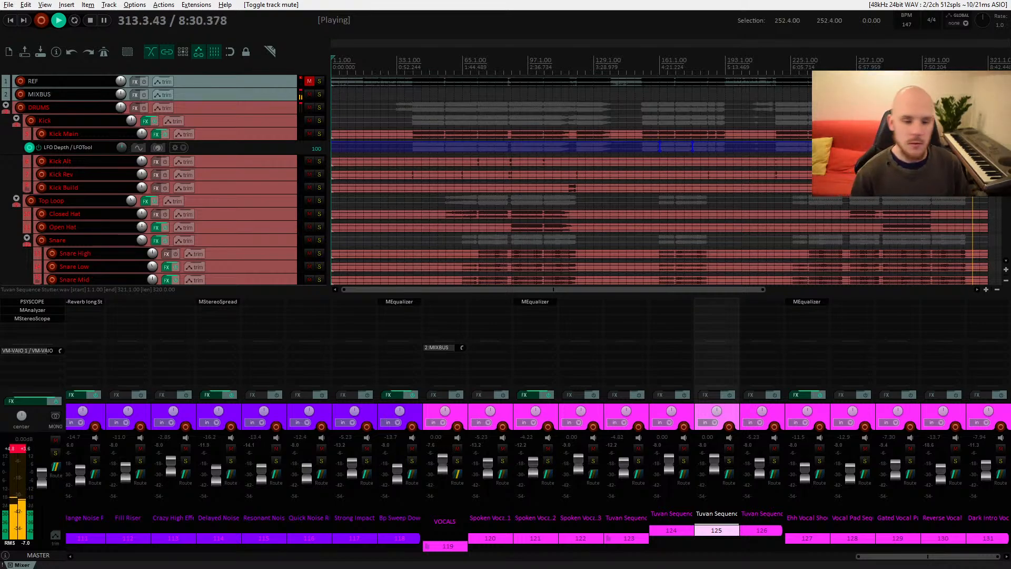
Step: Stop playback and open the About REAPER window to check the version before closing it
left_click(622, 95)
key("space")
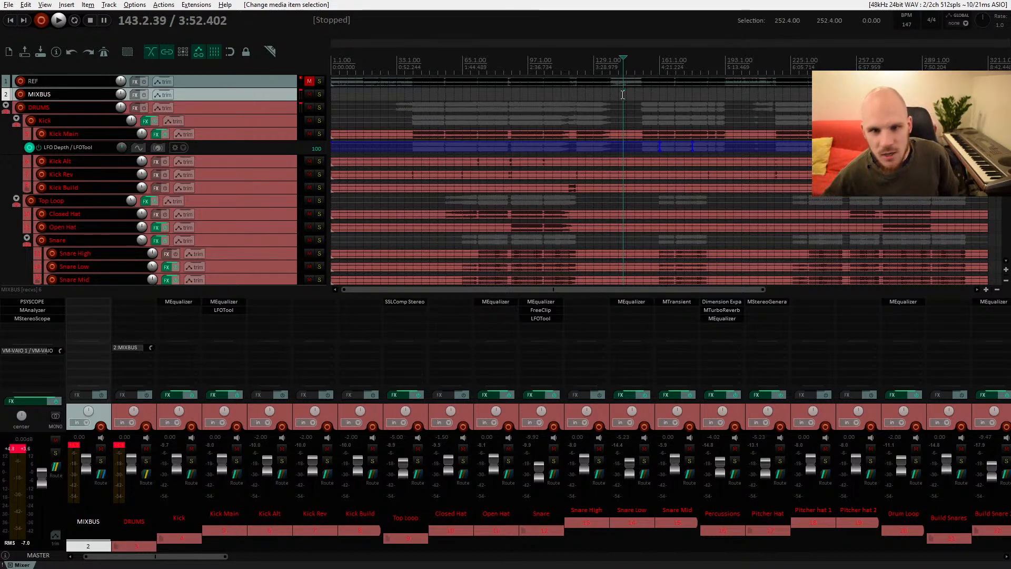
left_click(225, 5)
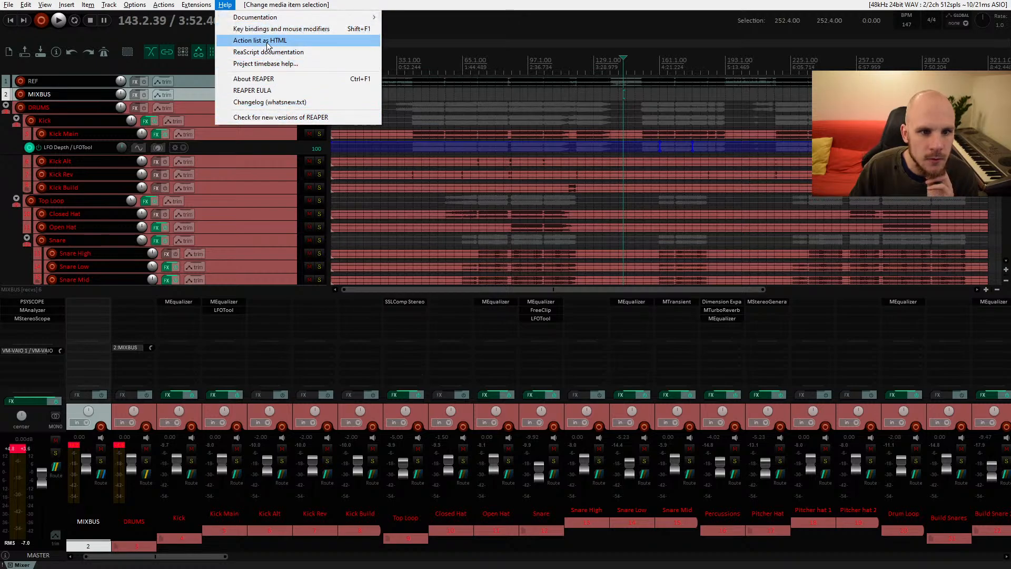
left_click(353, 79)
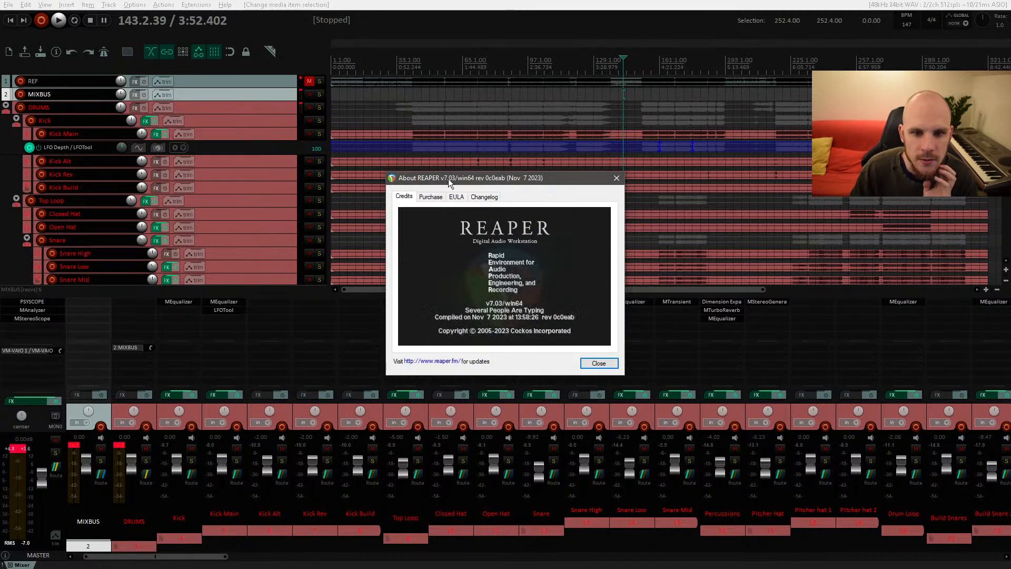
left_click(616, 179)
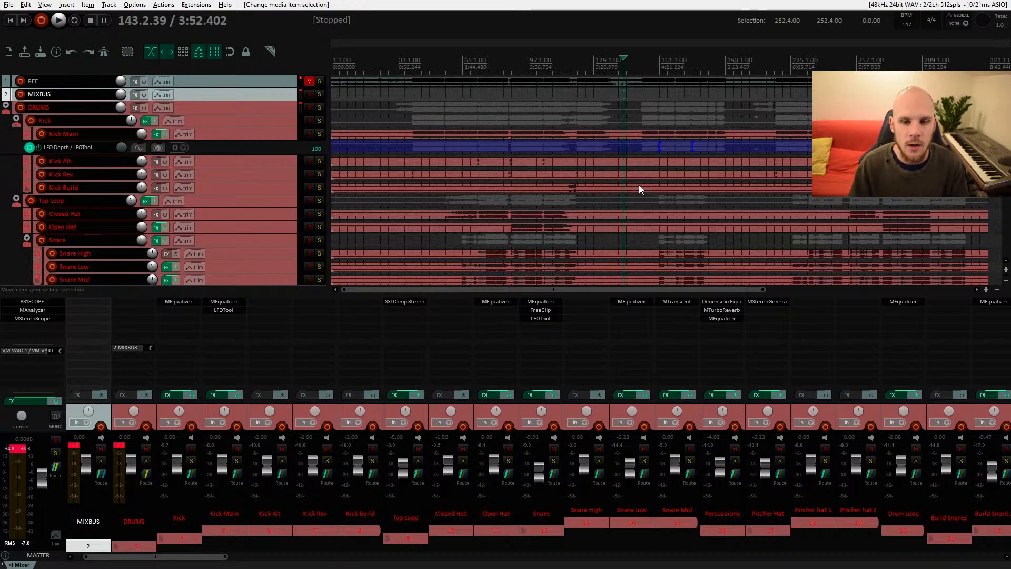
Step: Solo the Drum Fill track and audition it from around bar 87
left_click_drag(639, 185, 588, 177)
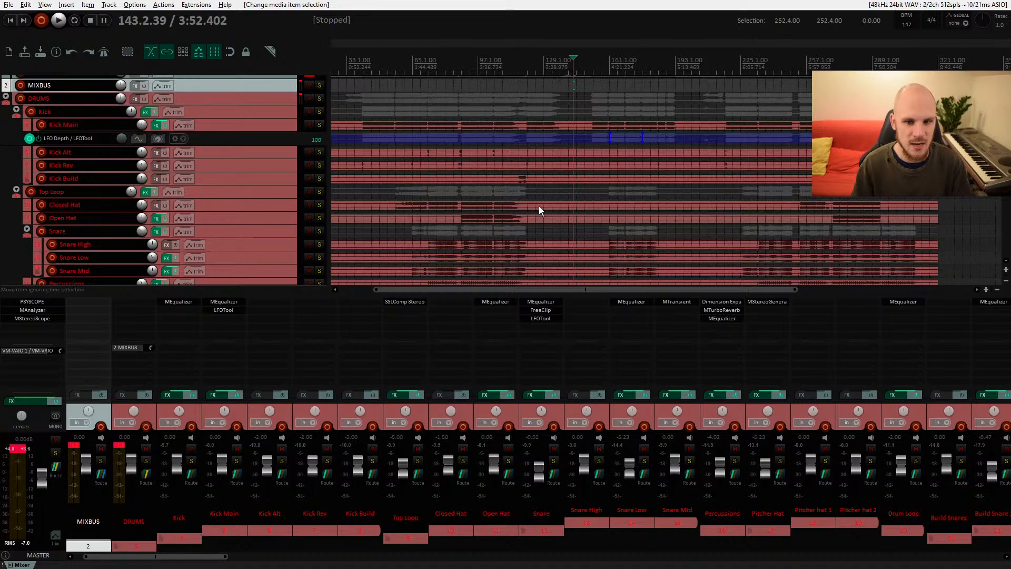
scroll(543, 208, "down", 5)
scroll(553, 220, "down", 10)
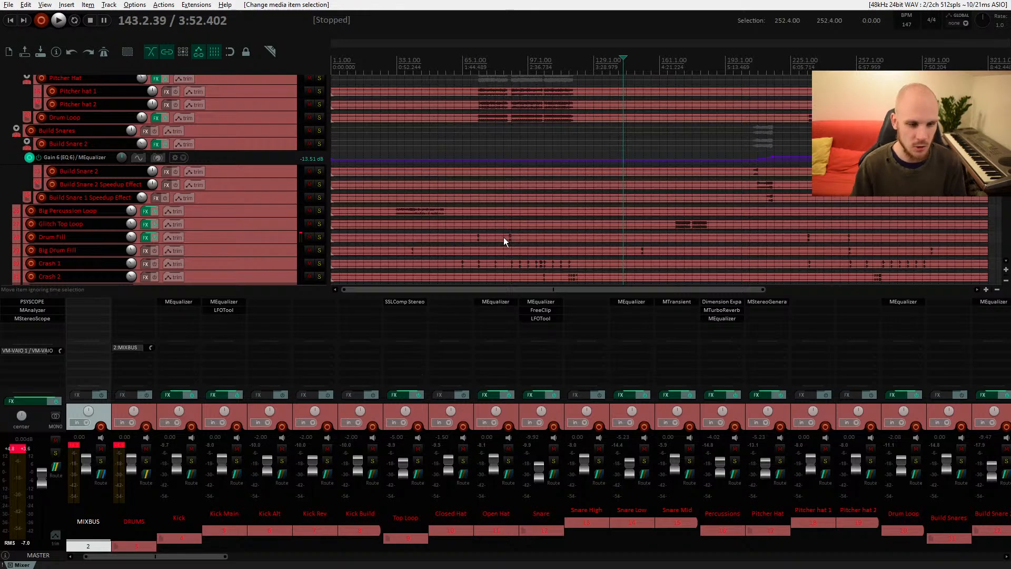
left_click(503, 237)
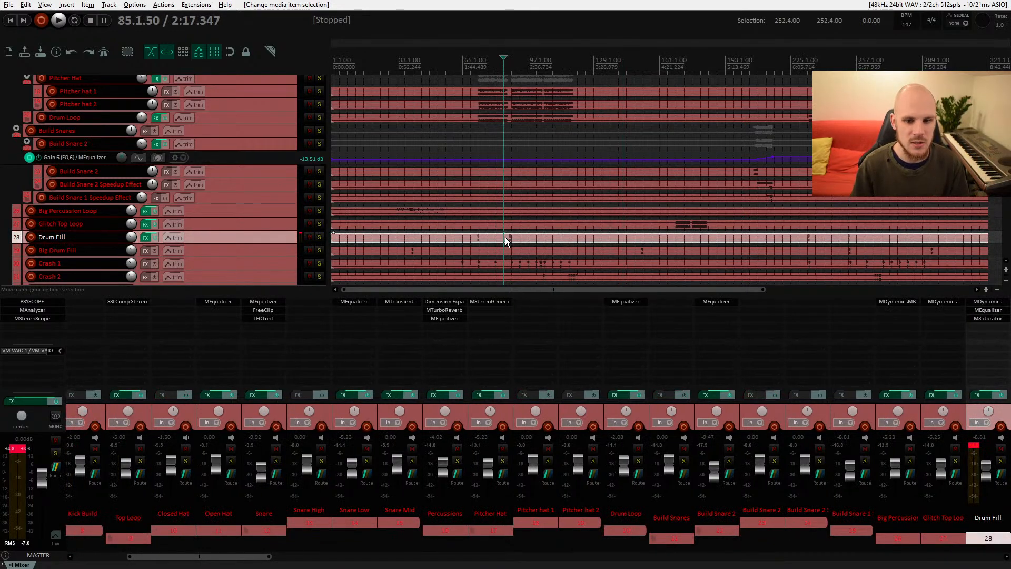
scroll(511, 239, "up", 8)
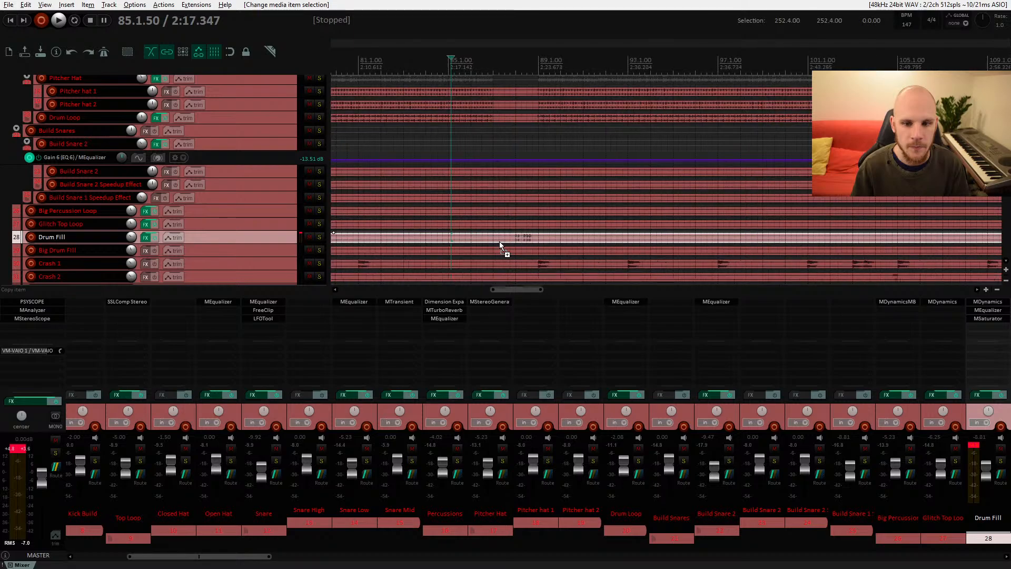
scroll(561, 229, "down", 1)
scroll(650, 213, "left", 4)
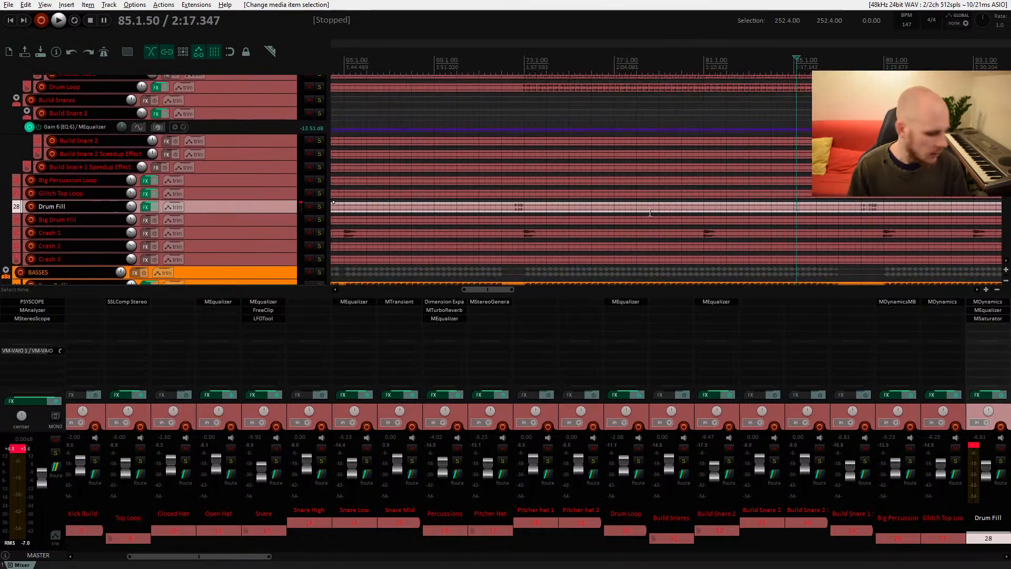
left_click_drag(735, 207, 529, 210)
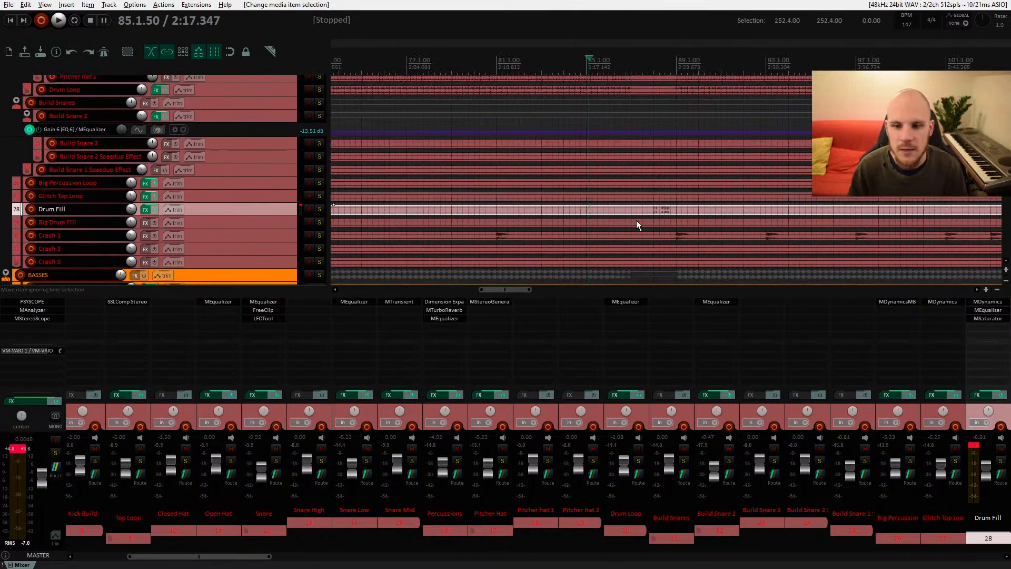
left_click(646, 209)
left_click_drag(677, 222, 519, 211)
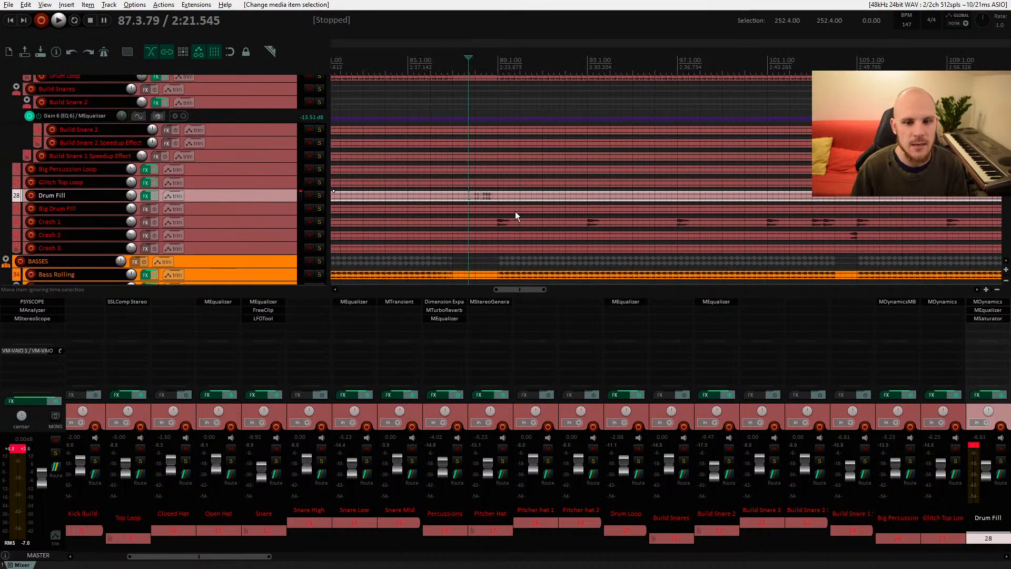
left_click(320, 195)
key("space")
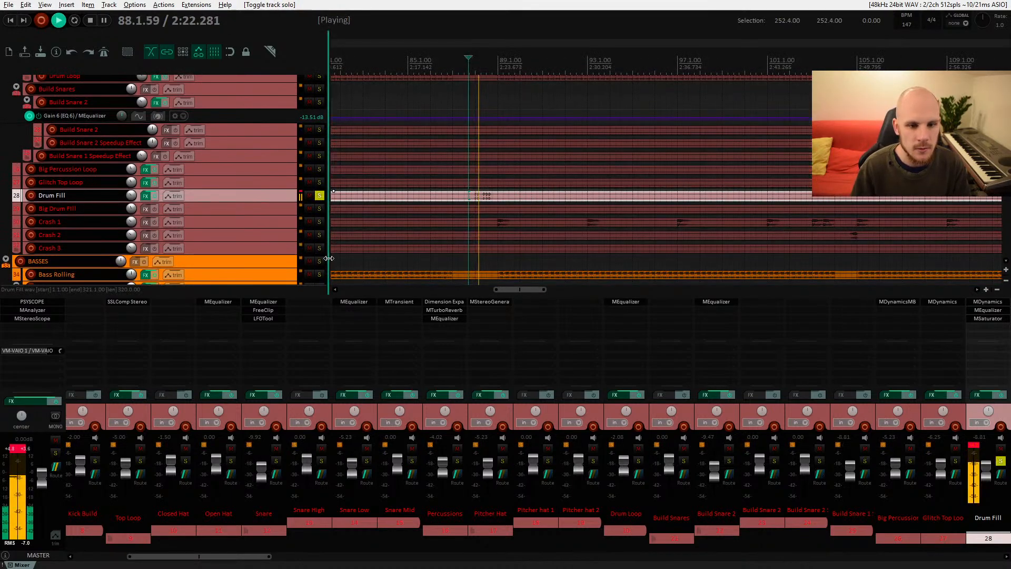
key("space")
Step: Audition the Drum Fill with its FX chain bypassed and then re-enabled to compare
left_click(22, 448)
key("space")
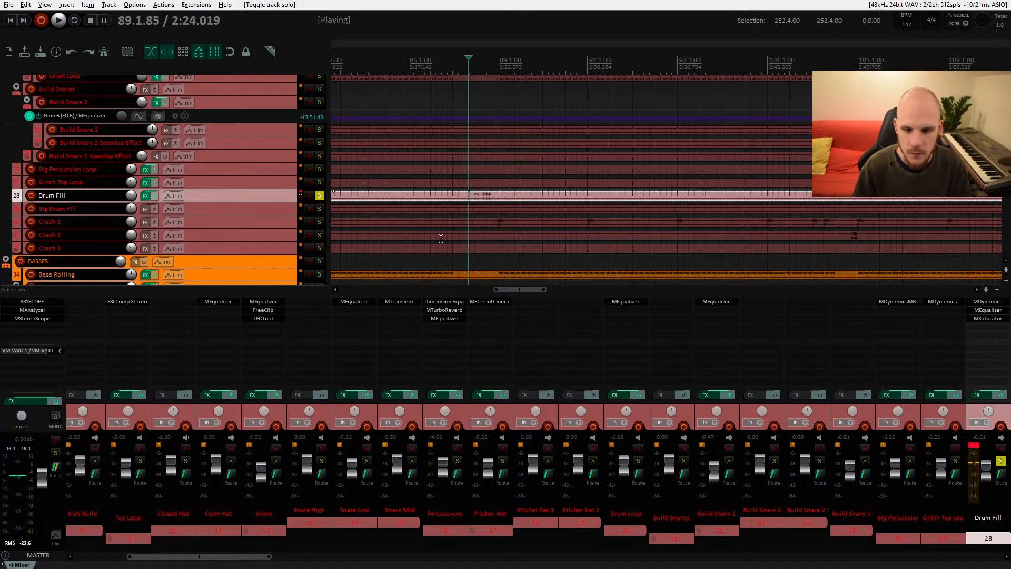
key("space")
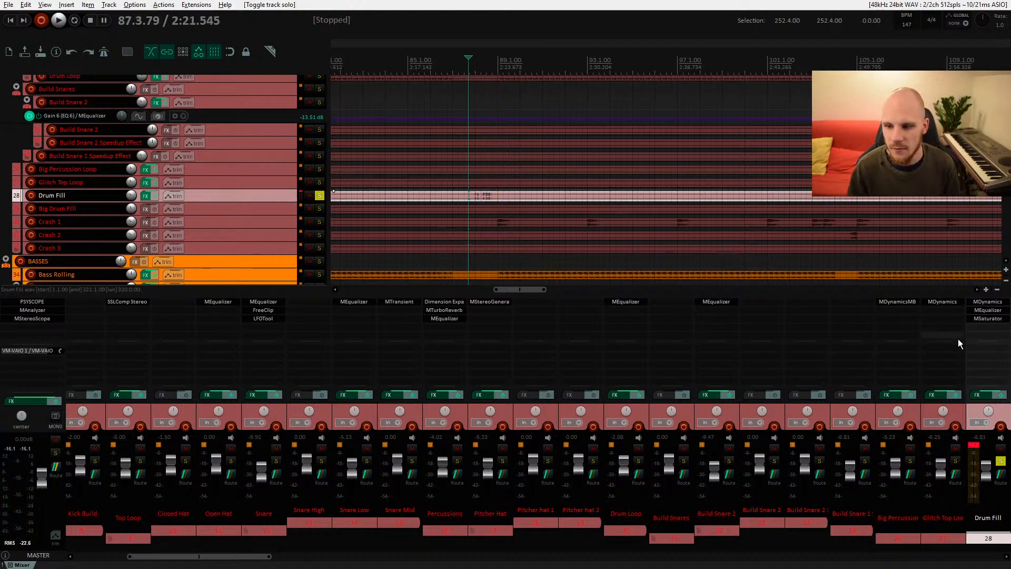
left_click(999, 398)
key("space")
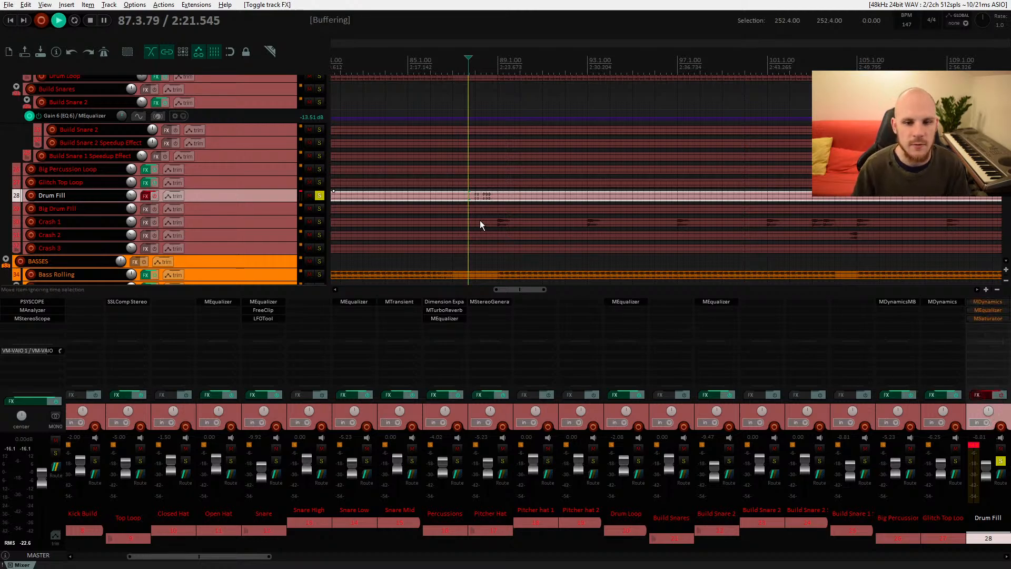
key("space")
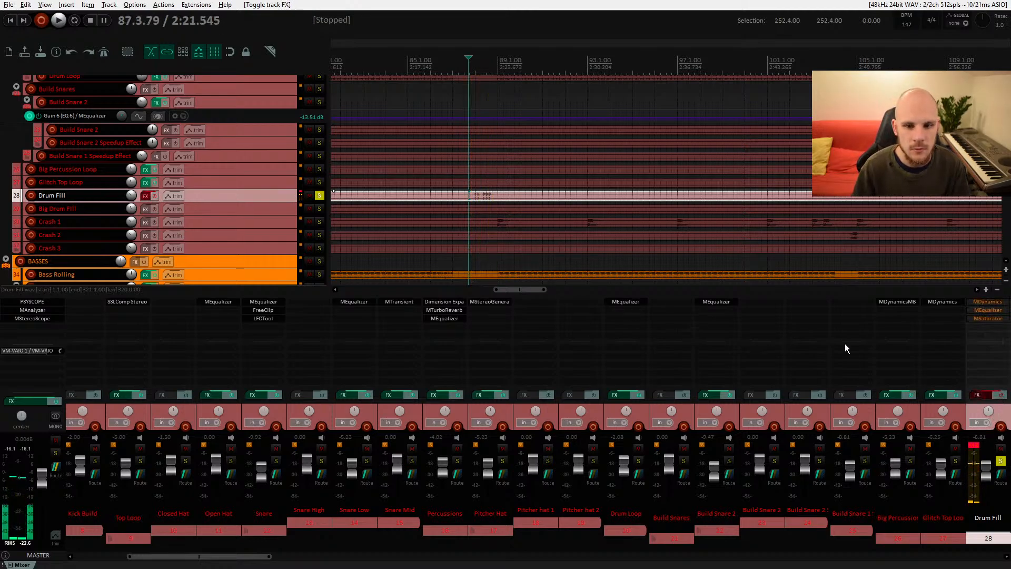
left_click(1000, 395)
key("space")
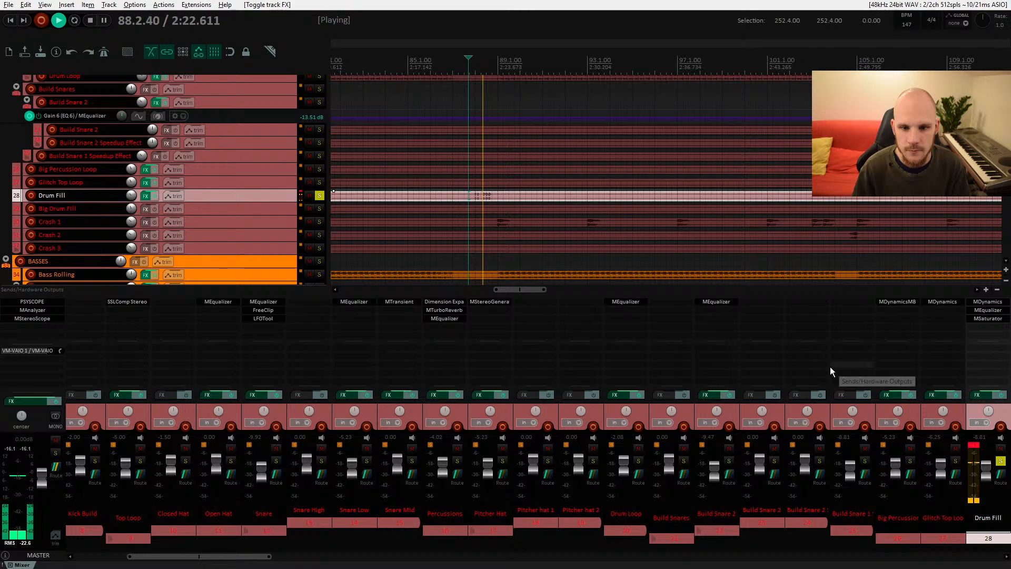
key("space")
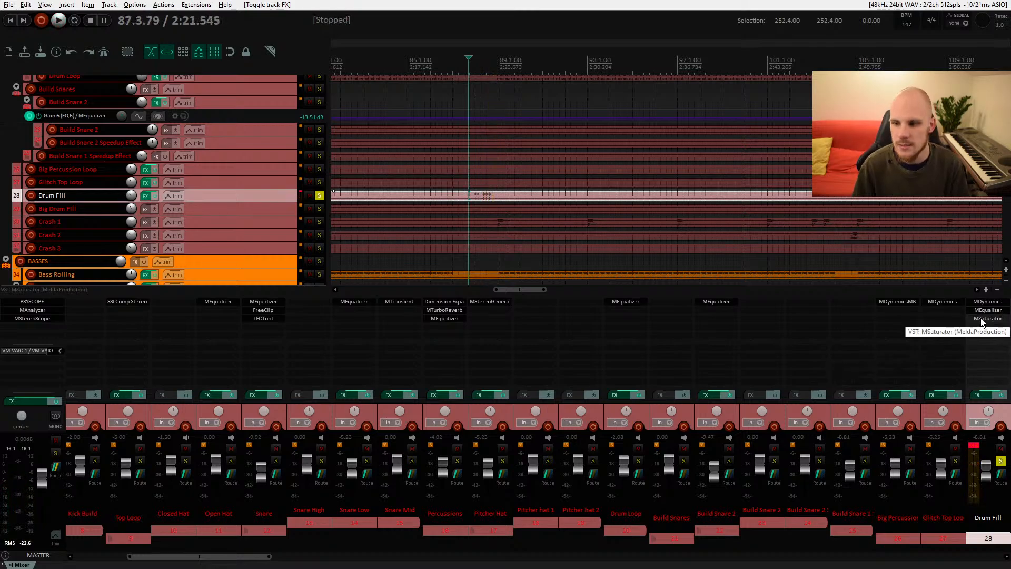
Step: Open MSaturator on the Drum Fill track and lower its output gain while auditioning
left_click(987, 318)
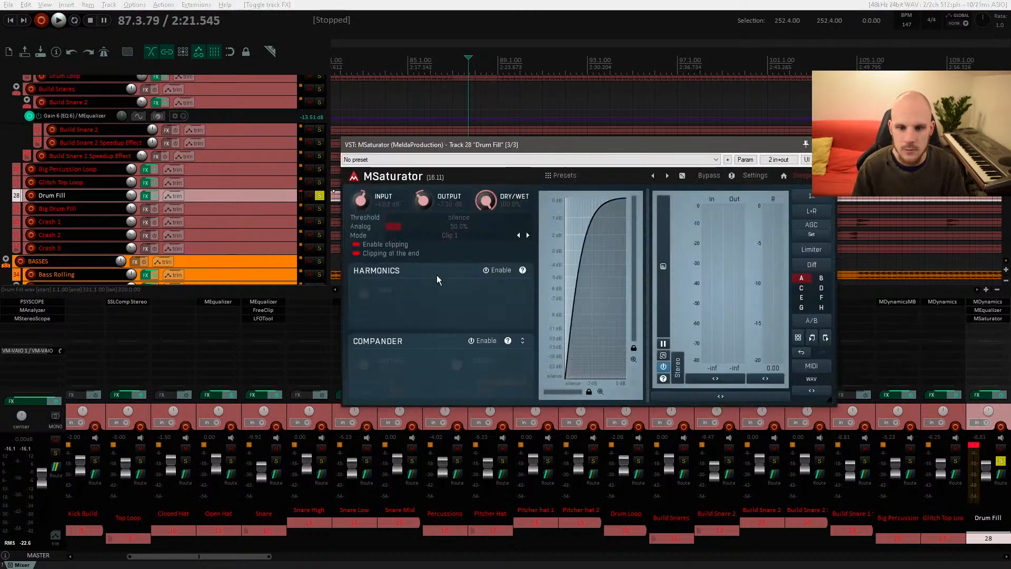
key("space")
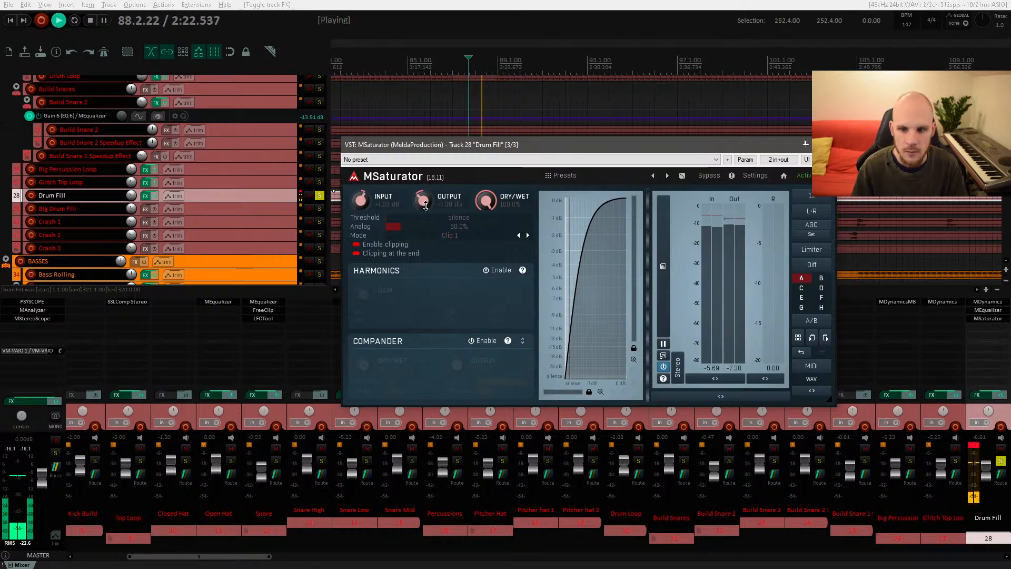
left_click_drag(425, 206, 426, 221)
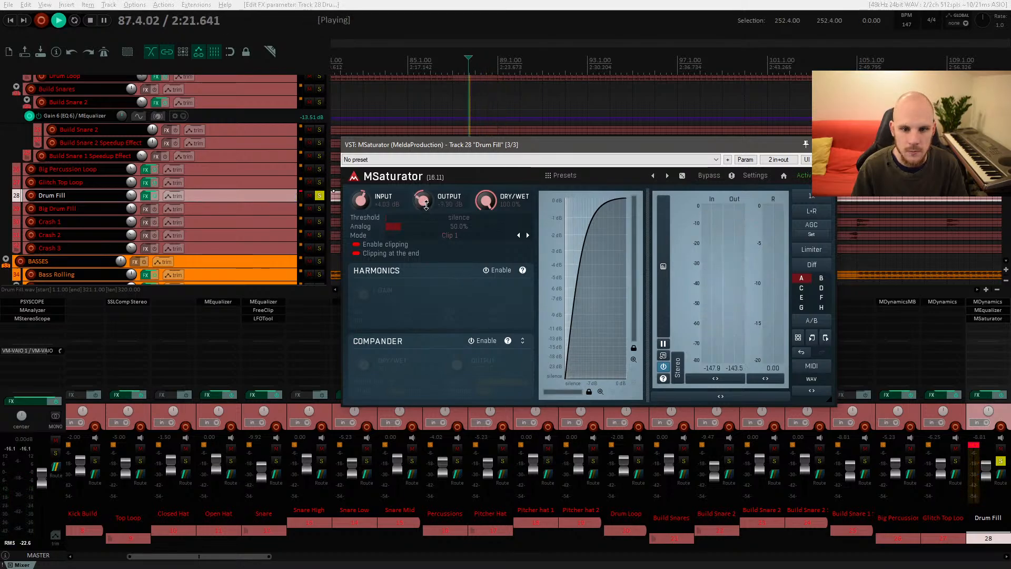
key("space")
left_click(827, 145)
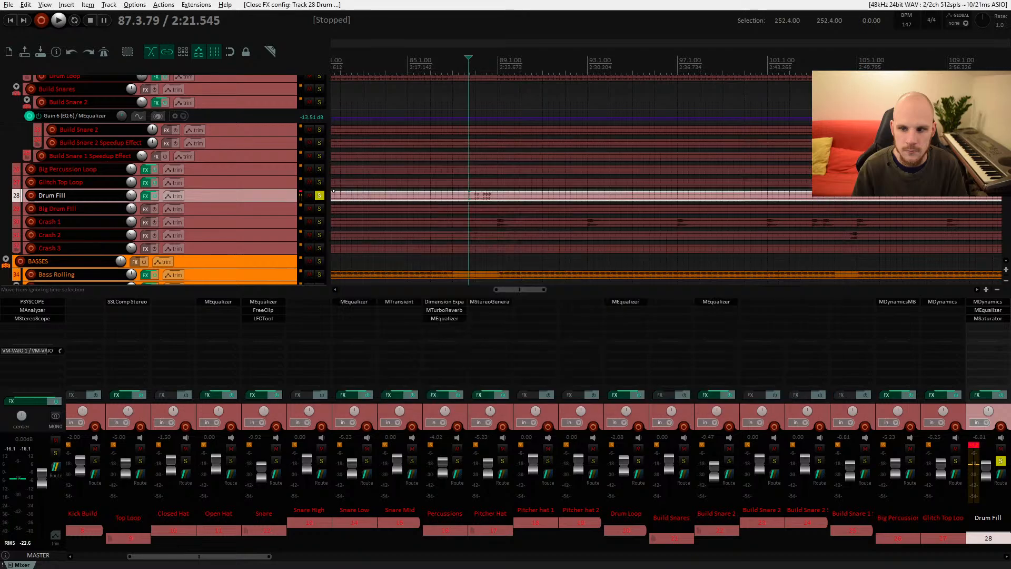
Step: Add MEqualizer to the Drum Fill track with a high-pass filter around 600 Hz and audition it
double_click(981, 325)
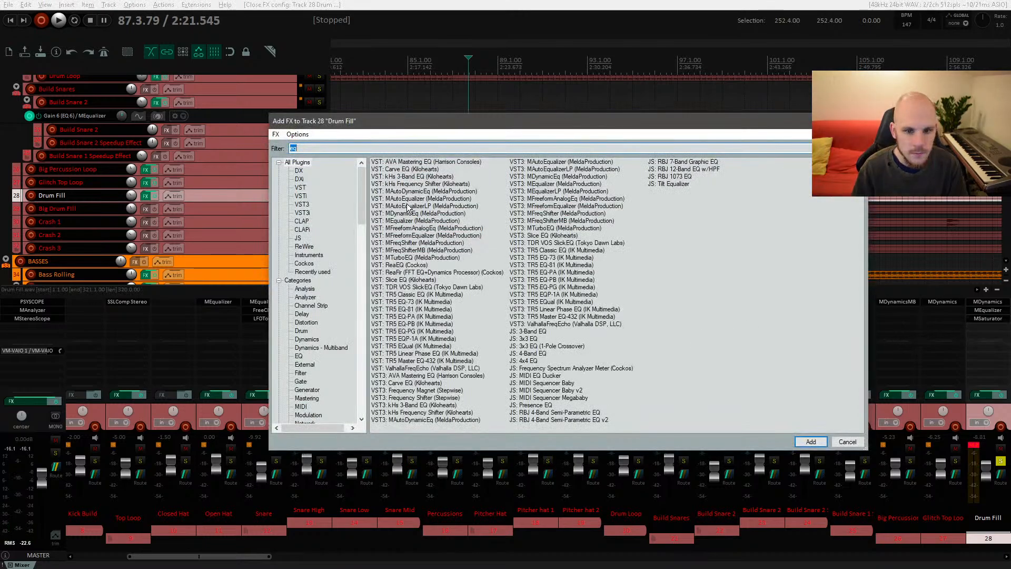
double_click(408, 221)
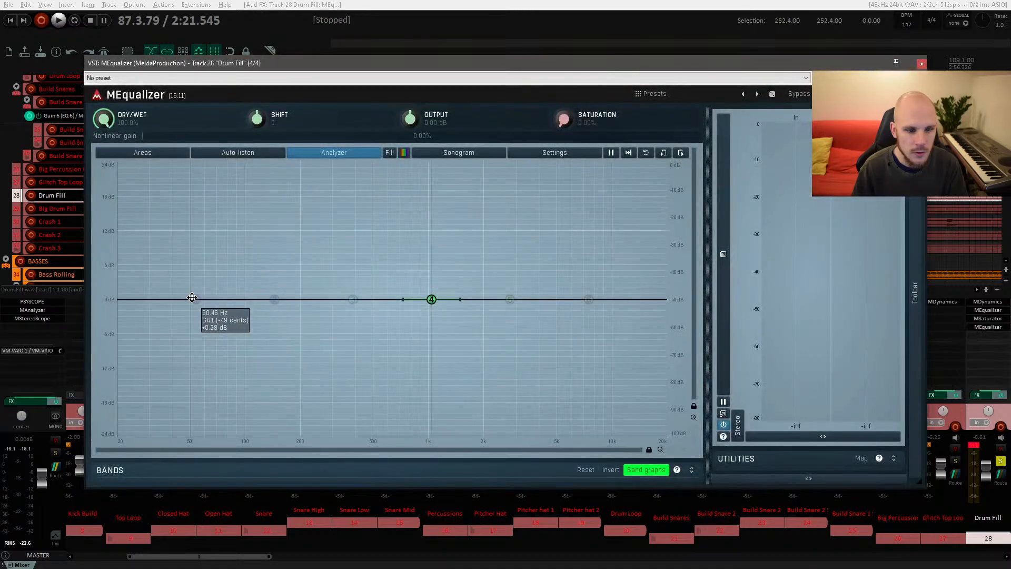
double_click(195, 299)
left_click(238, 440)
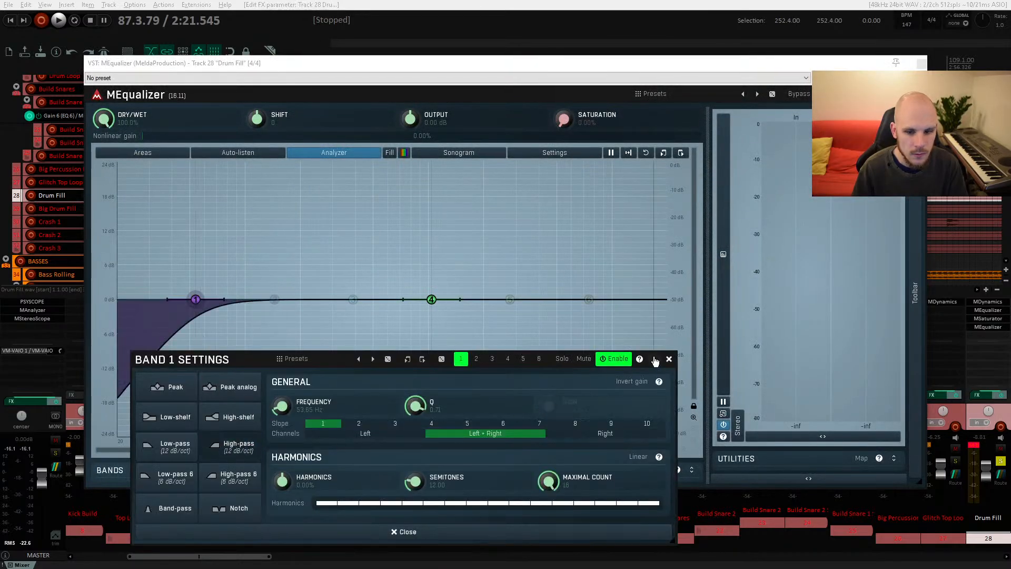
left_click(669, 358)
left_click_drag(196, 298, 431, 297)
key("space")
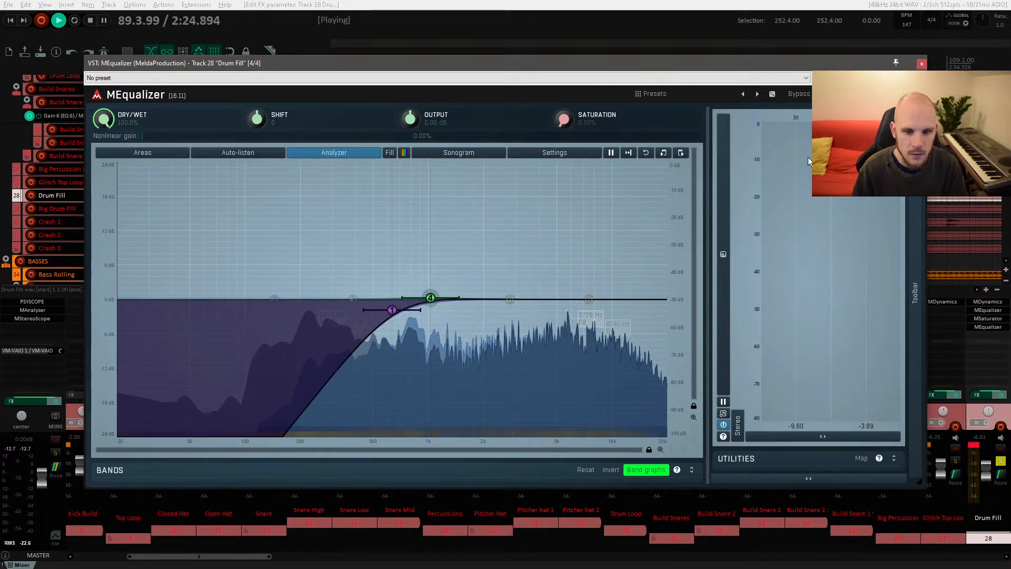
left_click(921, 64)
key("space")
Step: Set the Drum Fill track's color to red
right_click(277, 196)
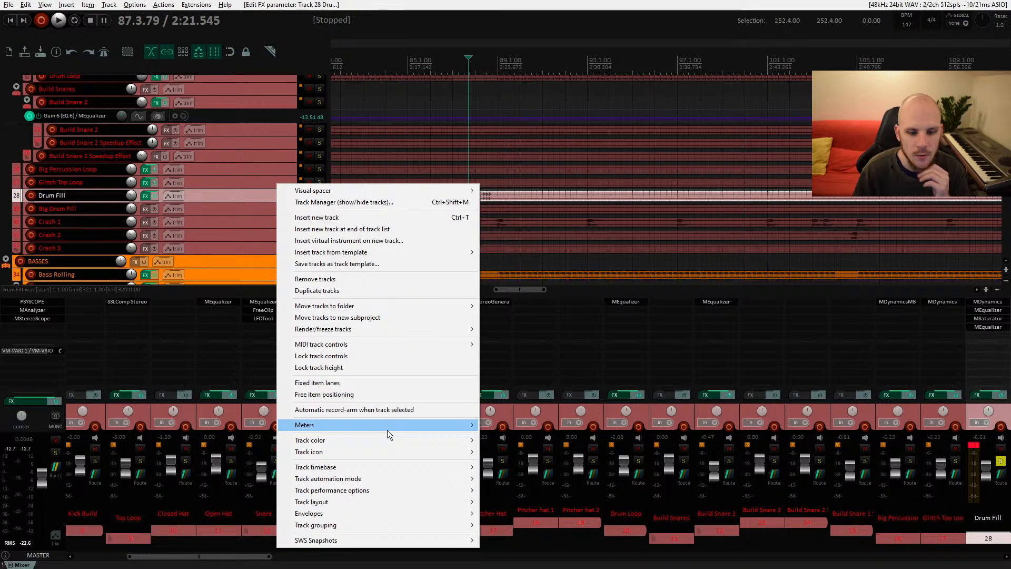
mouse_move(384, 440)
mouse_move(526, 488)
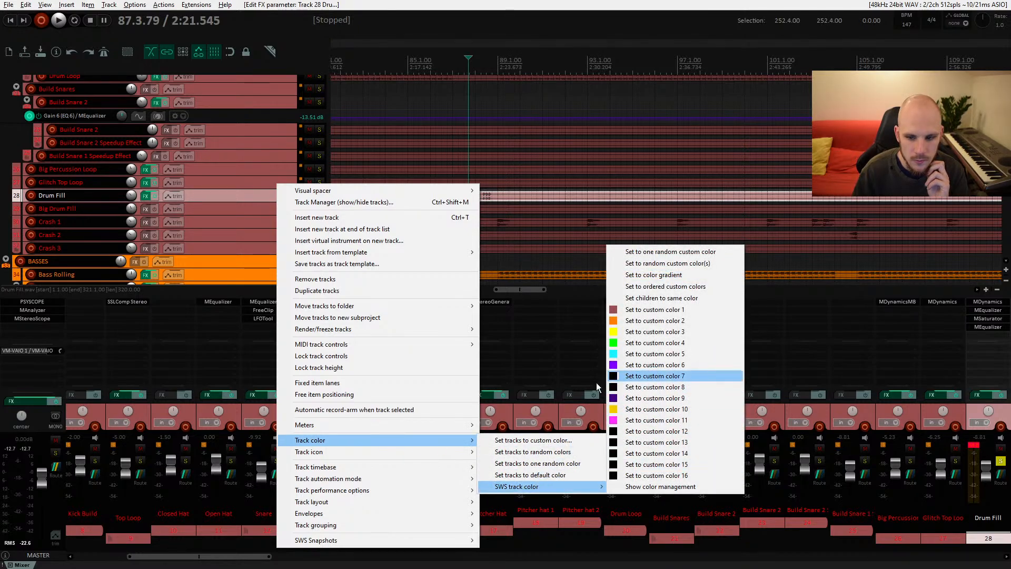
left_click(531, 440)
left_click(401, 236)
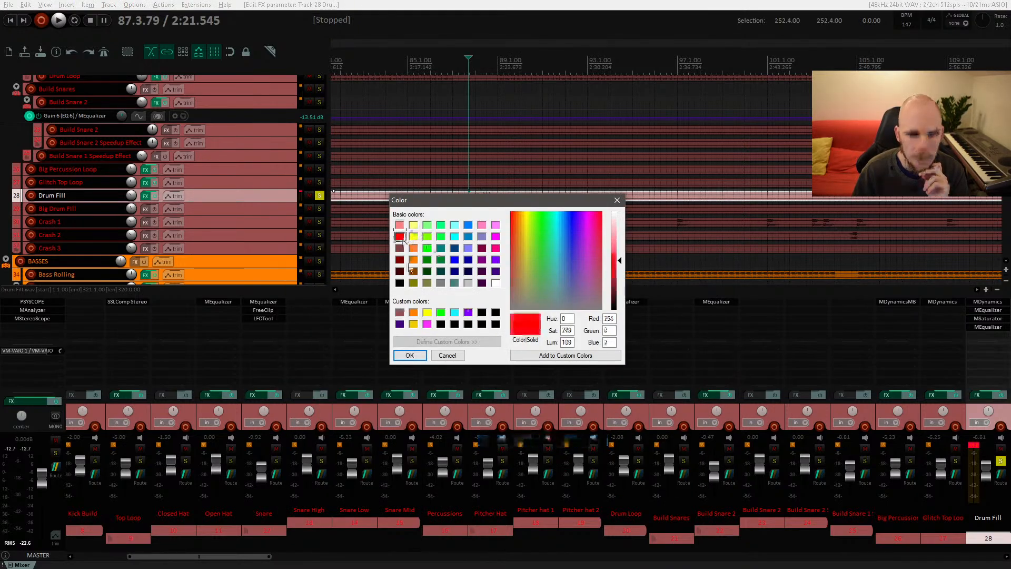
left_click(415, 356)
Step: Unsolo the Drum Fill track and select the Big Percussion Loop track near the project start
left_click(319, 196)
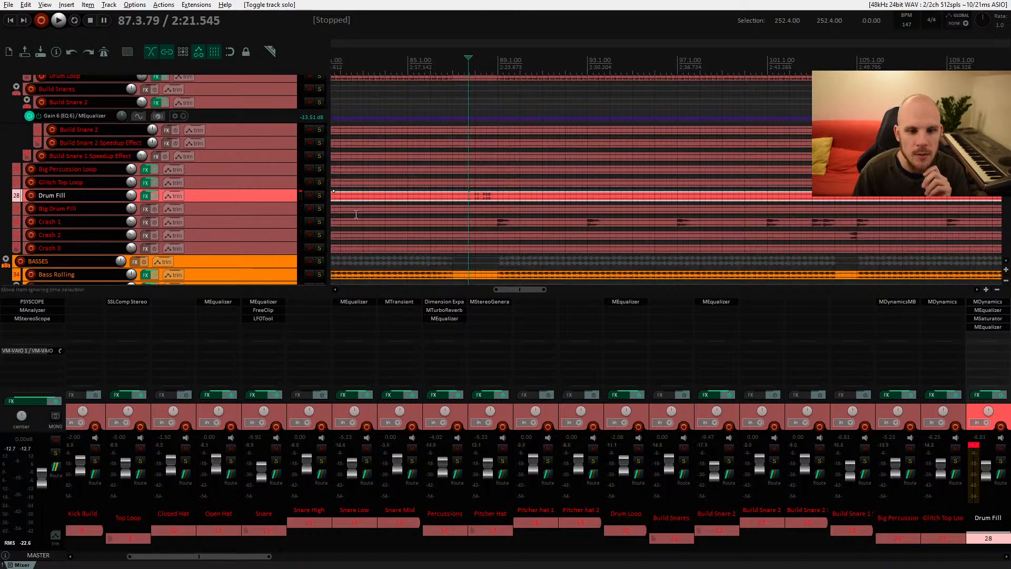
left_click_drag(385, 222, 427, 215)
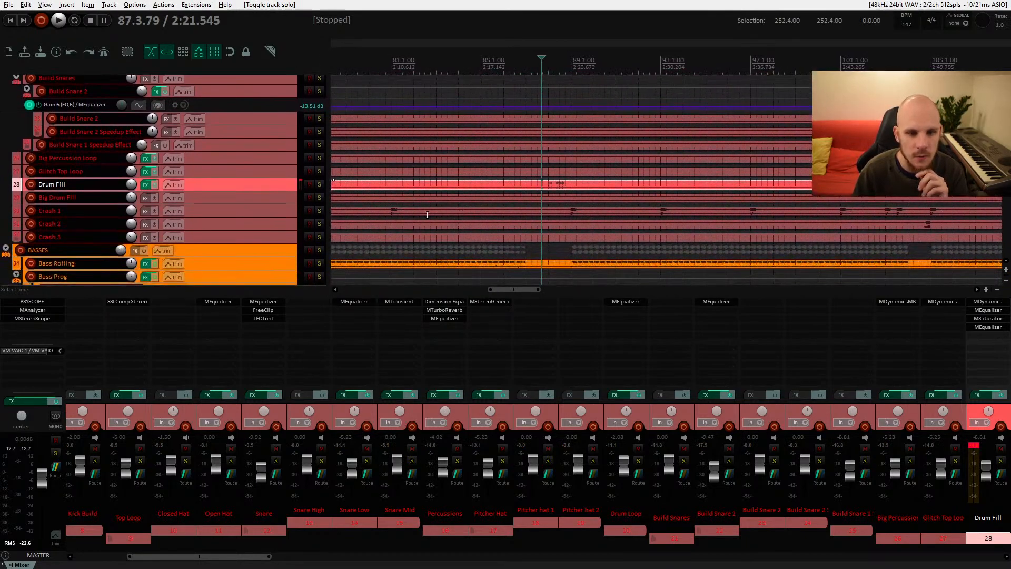
left_click(275, 172)
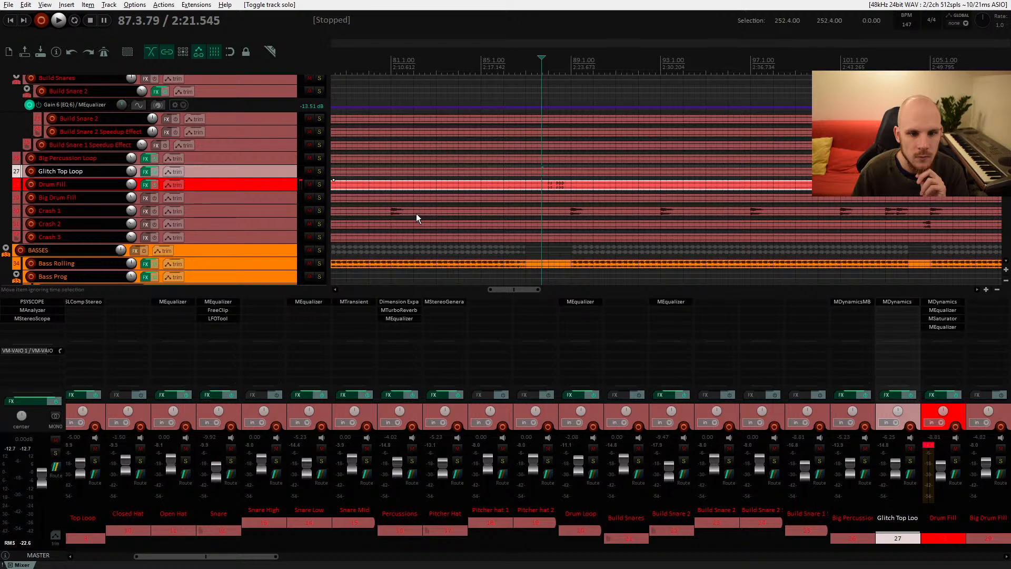
left_click(406, 173)
left_click(427, 161)
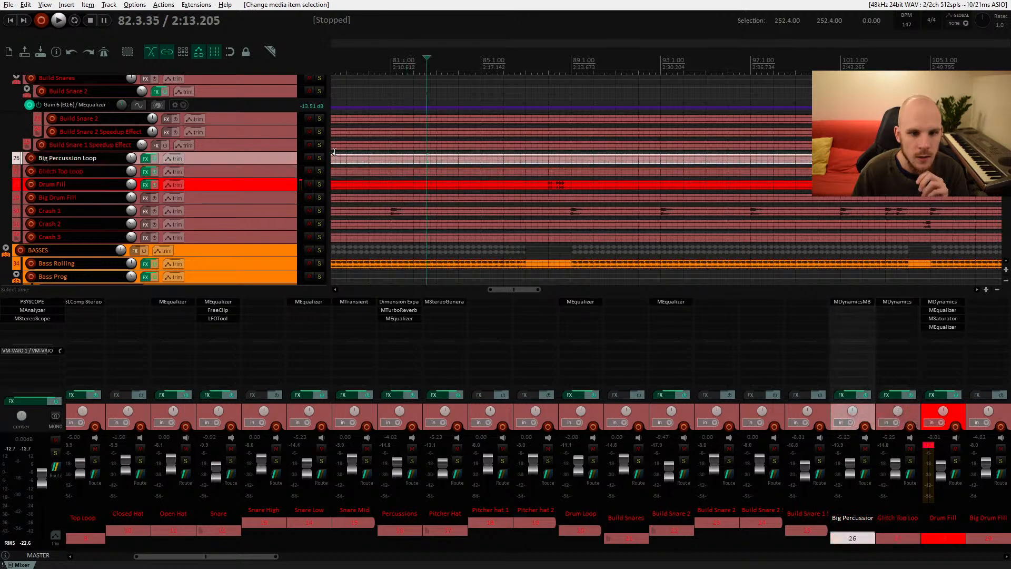
left_click_drag(335, 157, 335, 152)
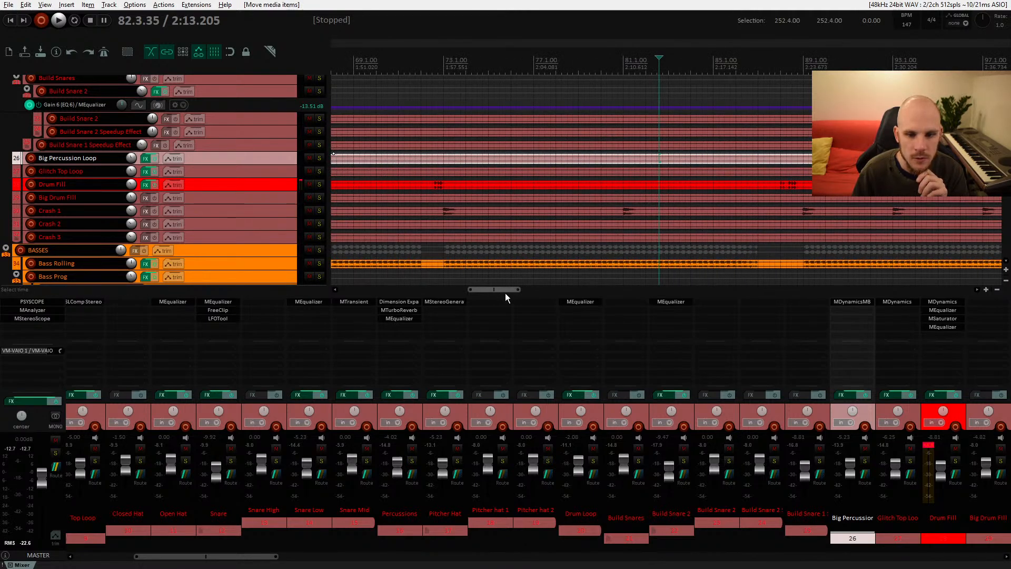
left_click_drag(500, 289, 374, 291)
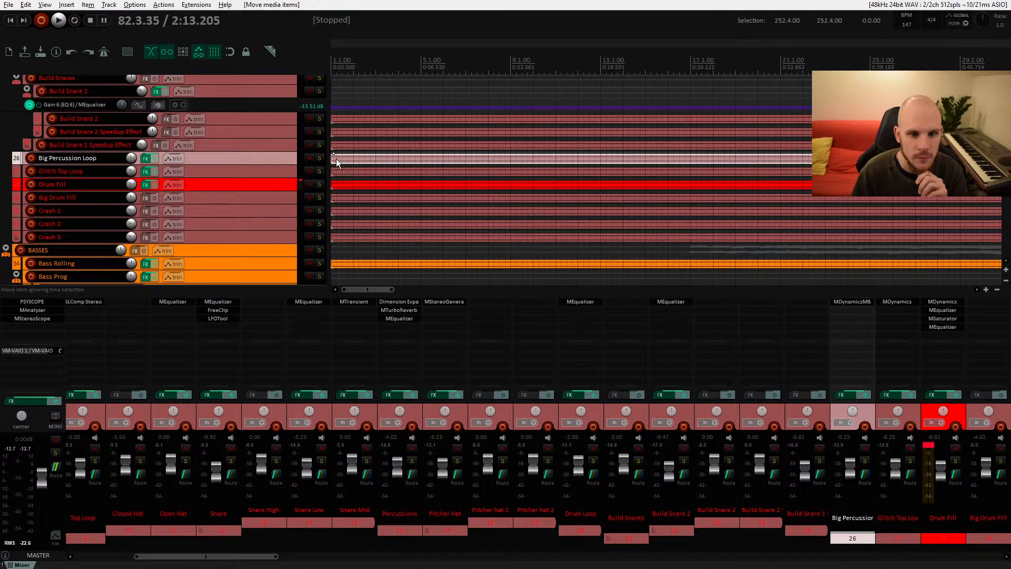
Step: Inspect the Big Percussion Loop track's items along the timeline and audition the project start
left_click_drag(333, 156, 267, 159)
left_click_drag(492, 180, 341, 236)
left_click_drag(464, 170, 317, 192)
left_click_drag(513, 205, 514, 164)
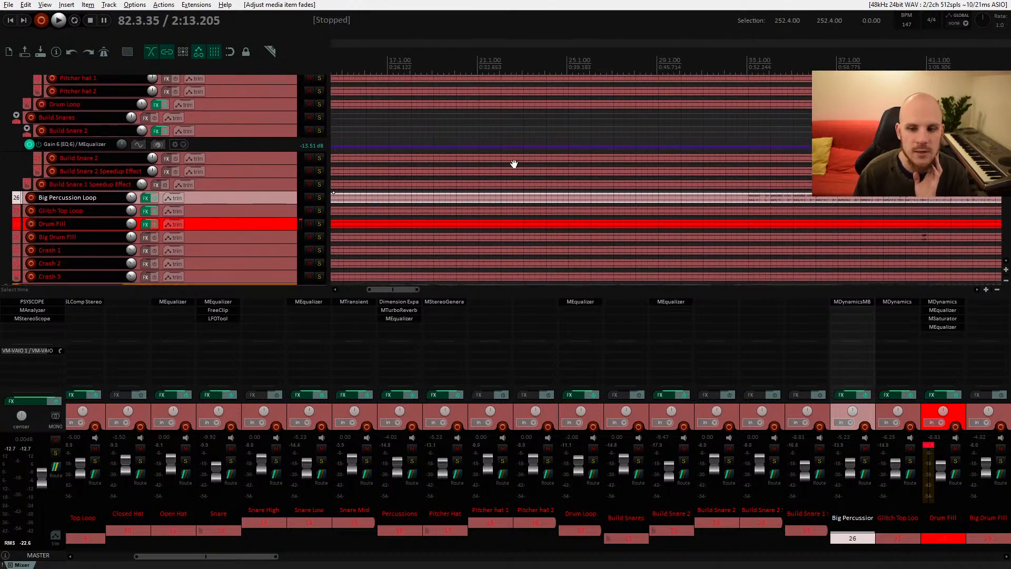
mouse_move(411, 228)
left_mouse_down()
mouse_move(510, 218)
mouse_move(424, 216)
left_mouse_up()
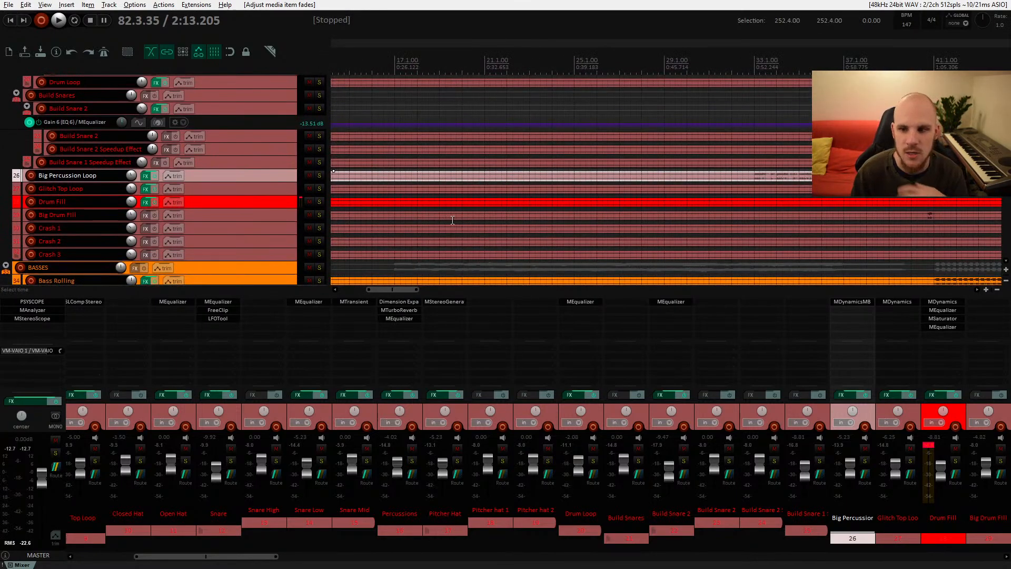
left_click_drag(659, 226, 711, 192)
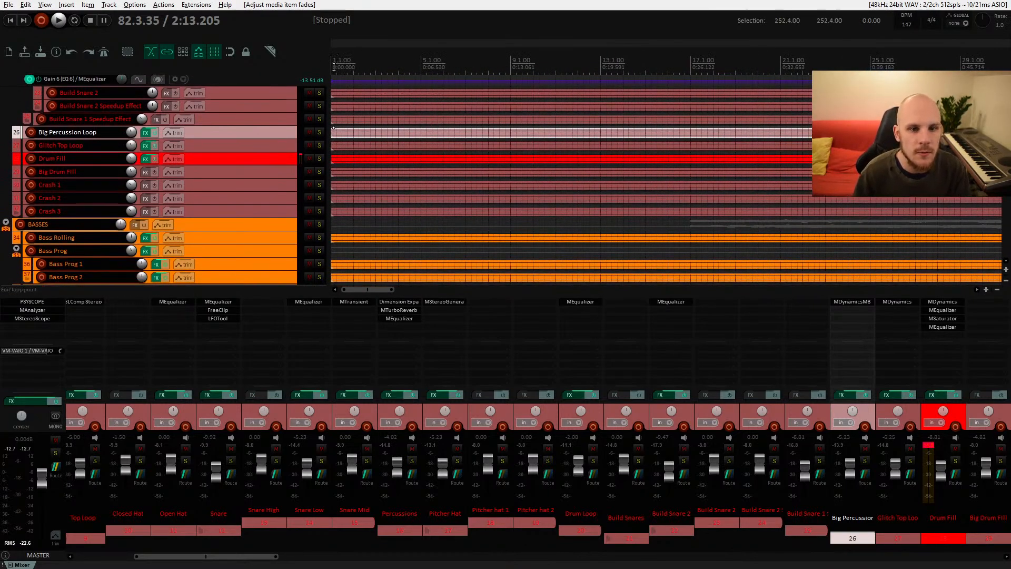
key("space")
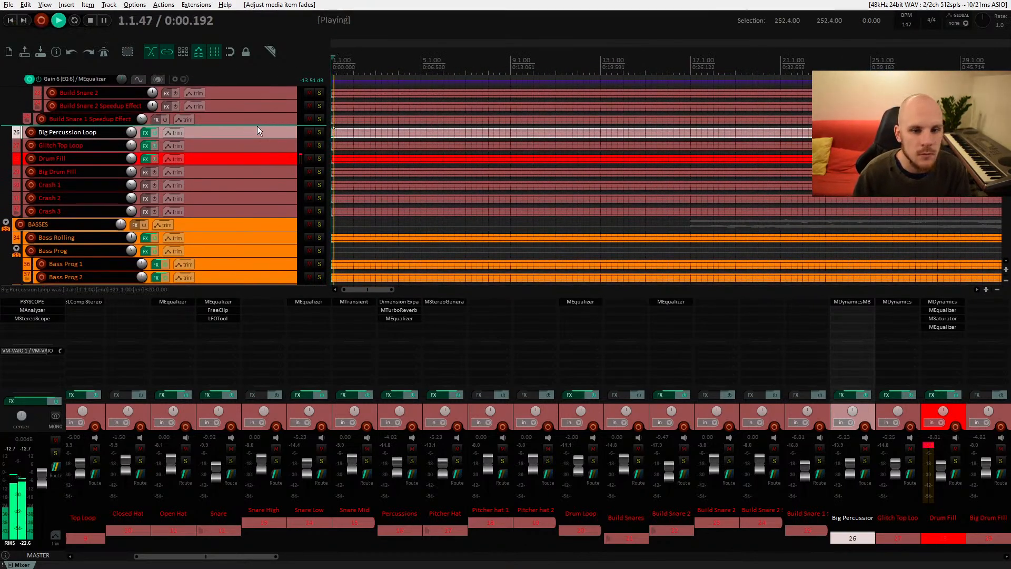
key("space")
key("space")
key("space")
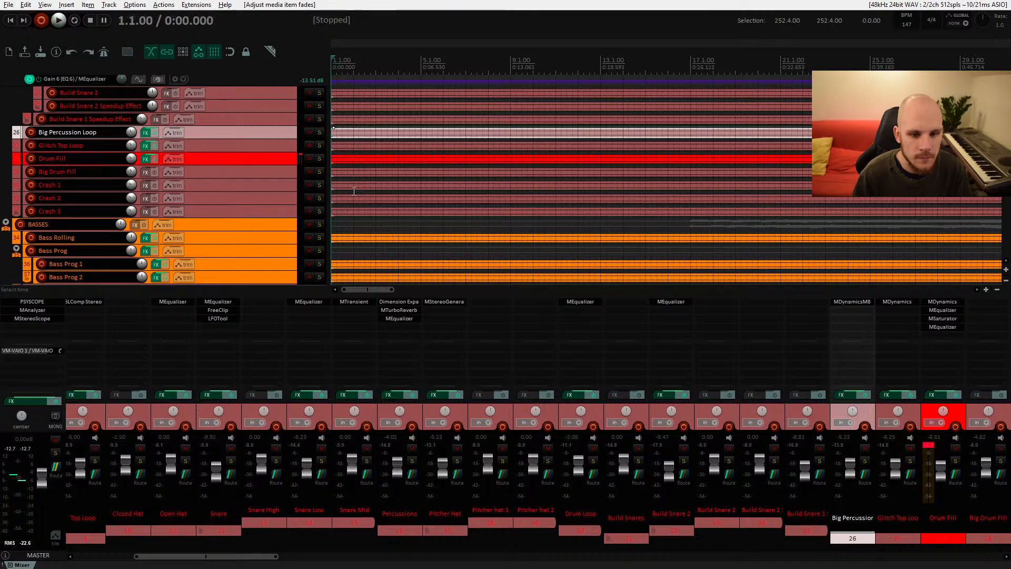
Step: Solo the Strong Impact track in the FX folder and audition it
scroll(352, 200, "down", 10)
scroll(337, 231, "down", 10)
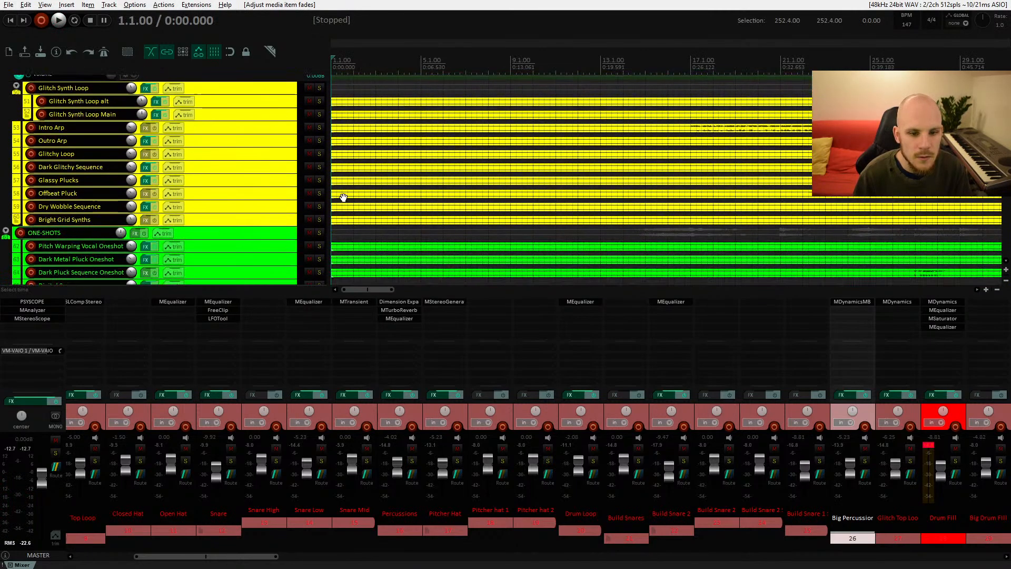
scroll(369, 136, "down", 10)
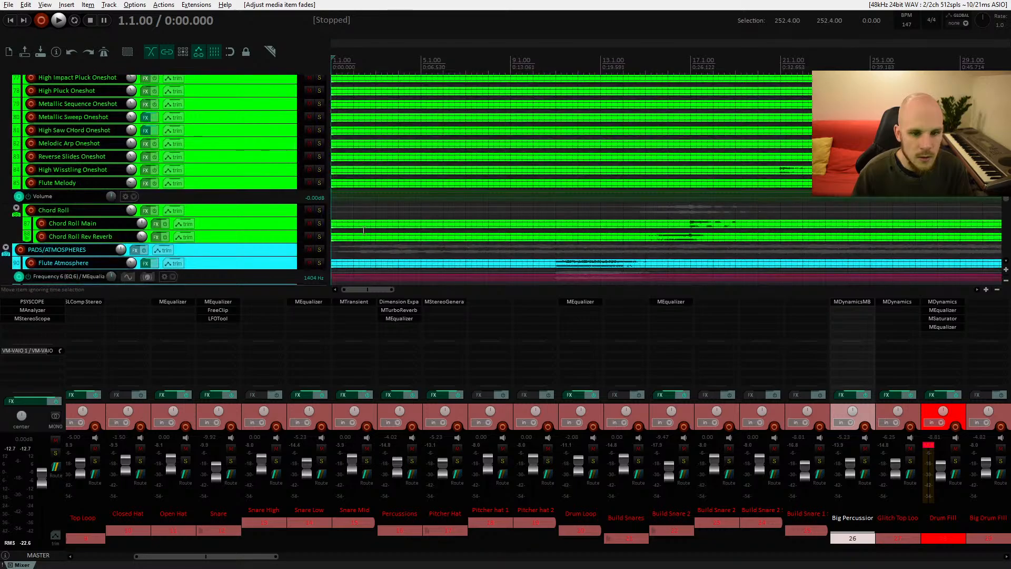
scroll(384, 178, "down", 5)
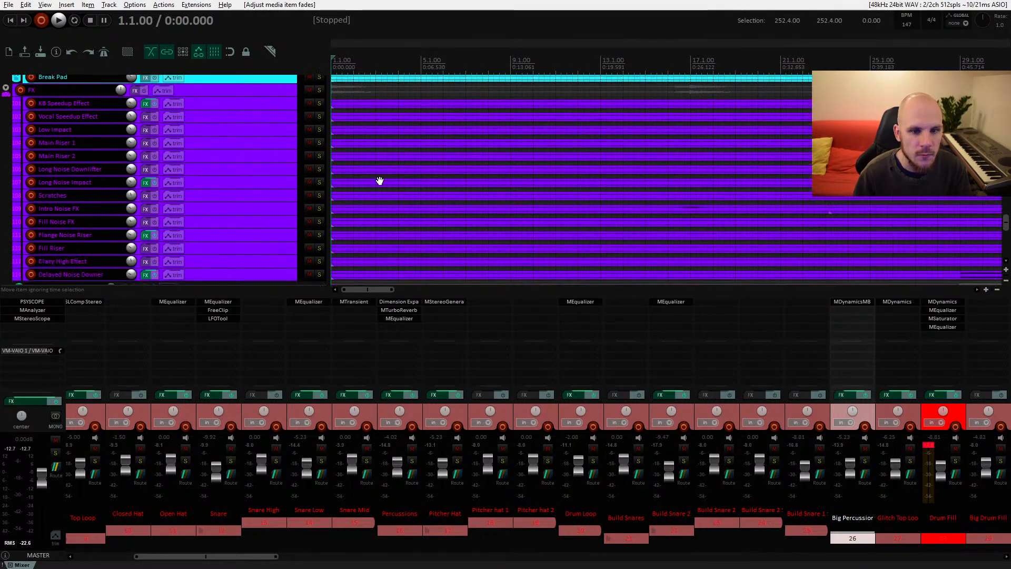
left_click(318, 217)
key("space")
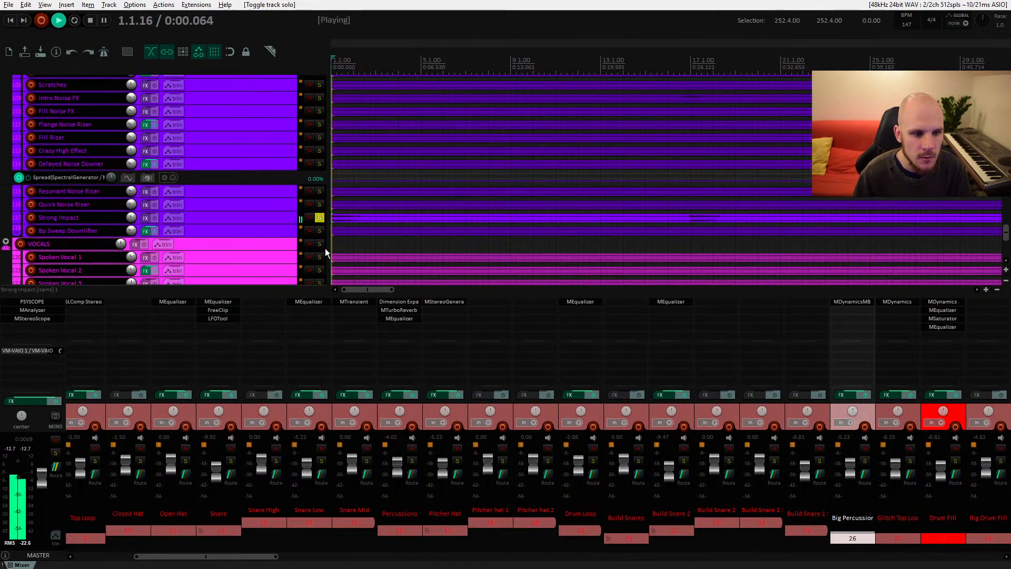
key("space")
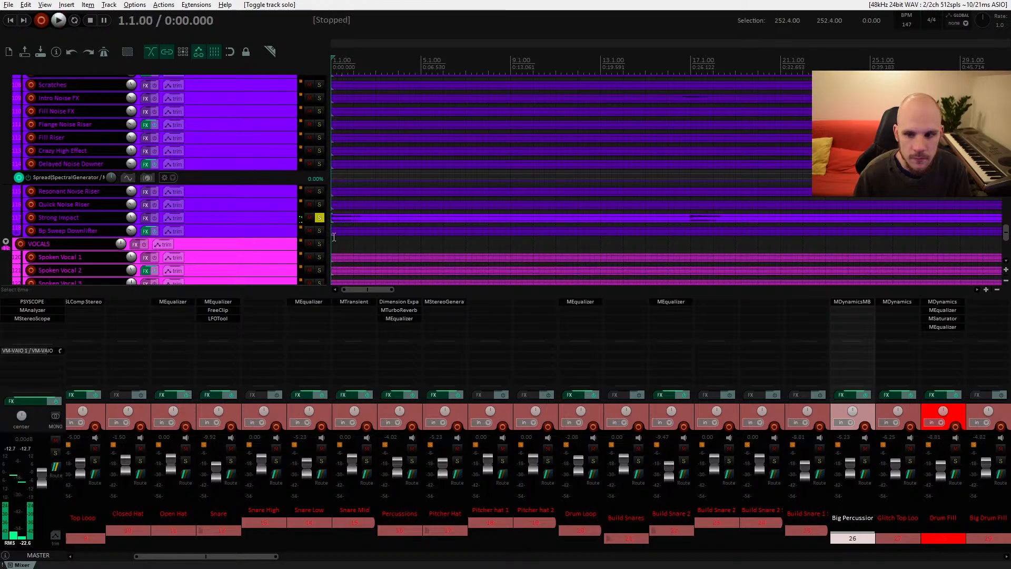
Step: Add the Waves H-Comp Stereo compressor to the Strong Impact track
left_click(161, 219)
left_click(146, 218)
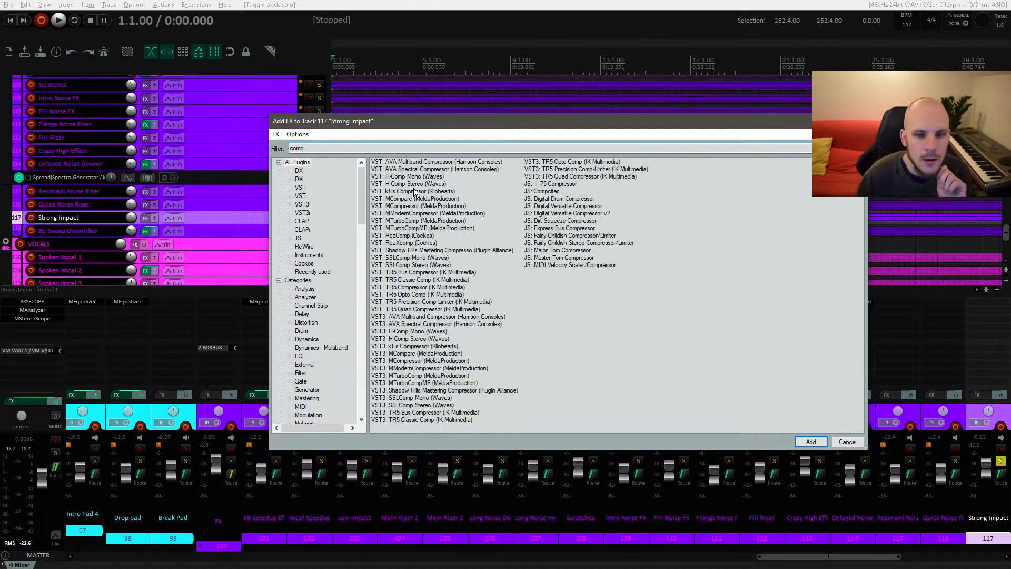
double_click(410, 186)
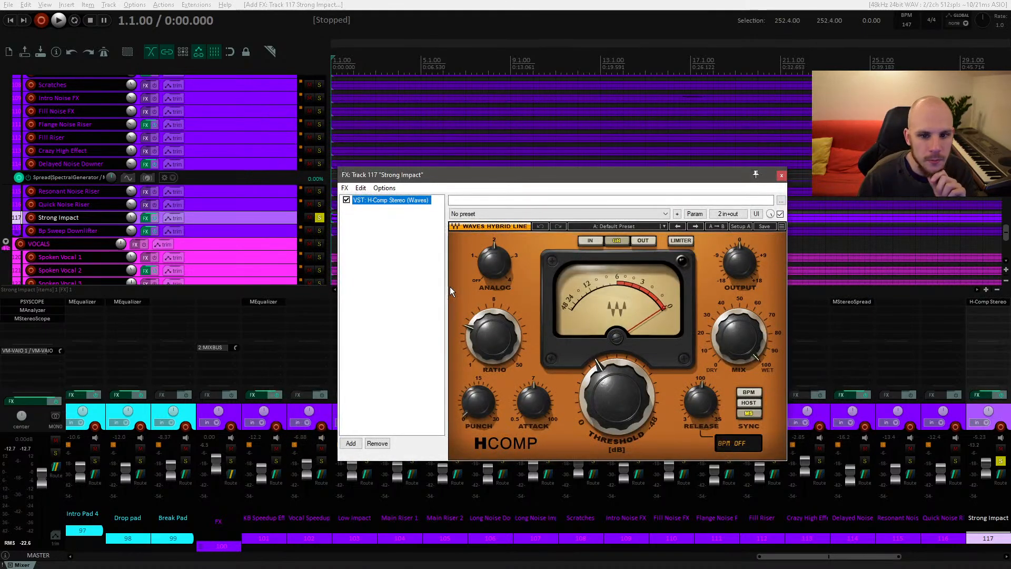
left_click_drag(556, 183, 428, 157)
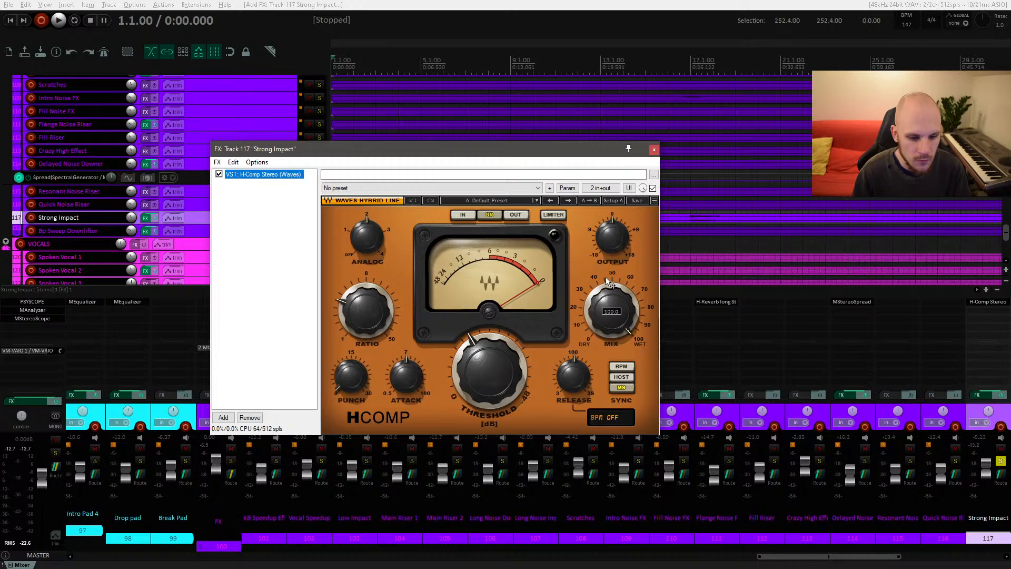
Step: Audition the Strong Impact with the H-Comp bypassed and re-enabled to compare
key("space")
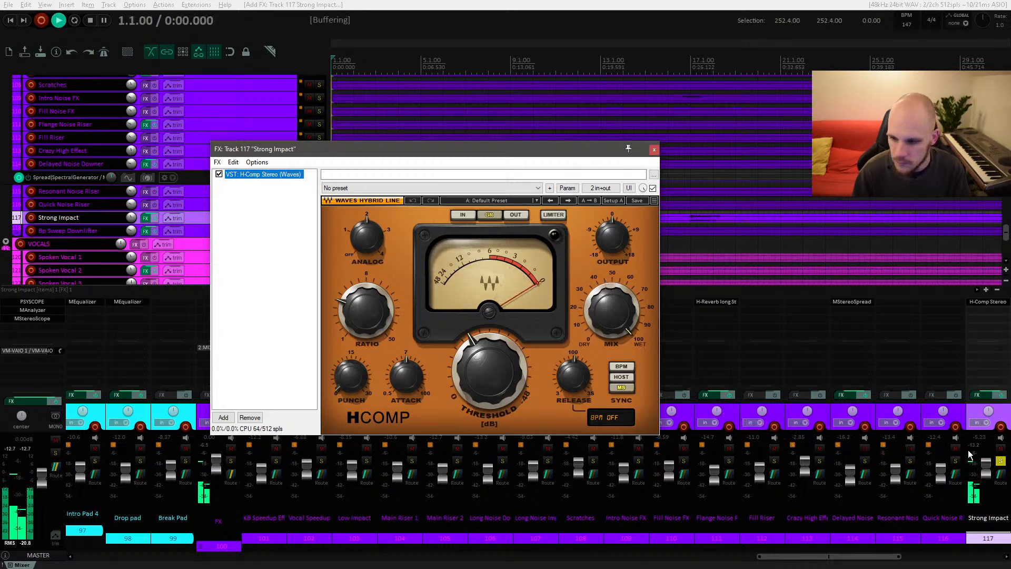
key("space")
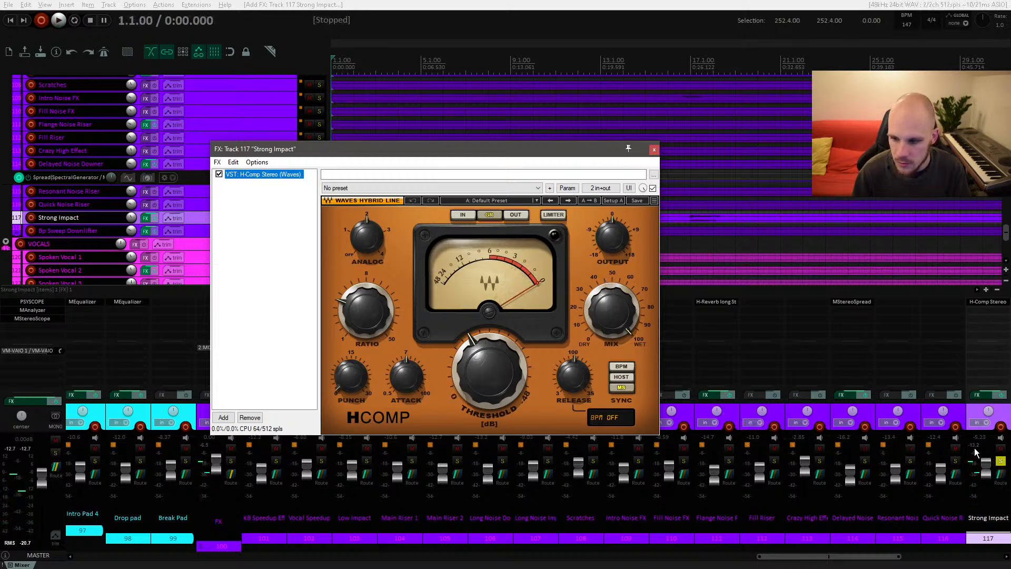
left_click(975, 451)
key("space")
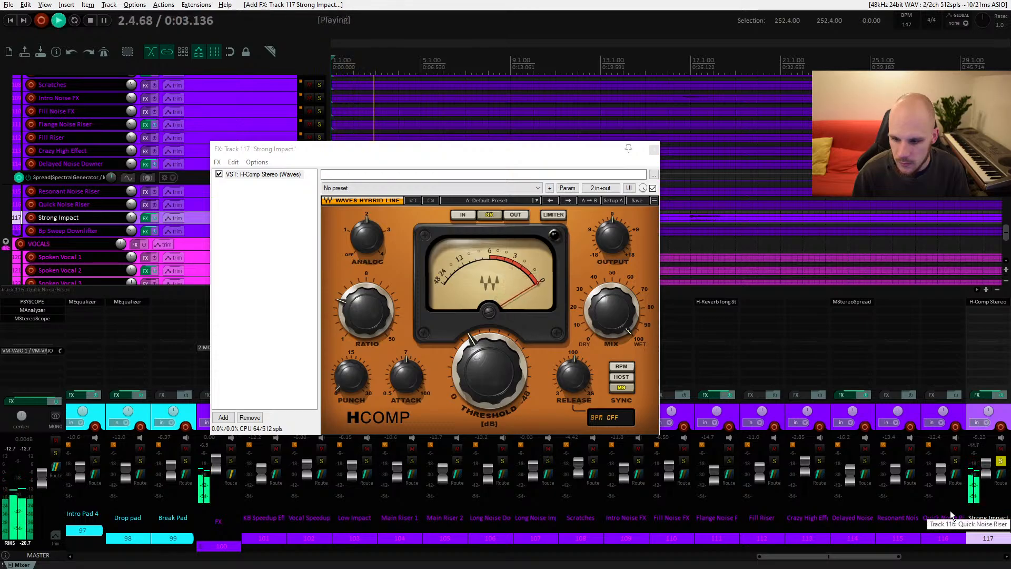
key("space")
left_click(652, 187)
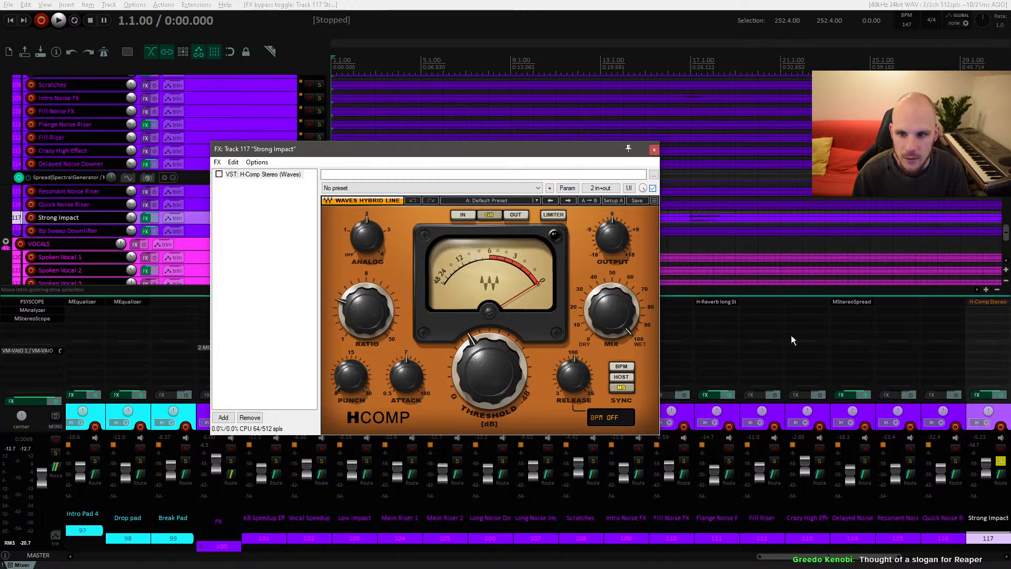
left_click(940, 520)
key("space")
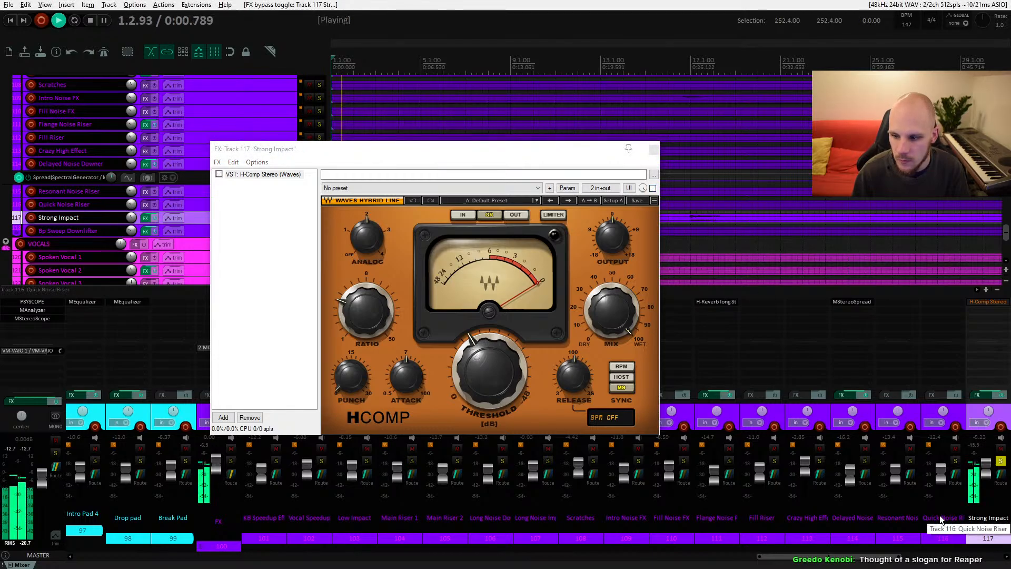
key("space")
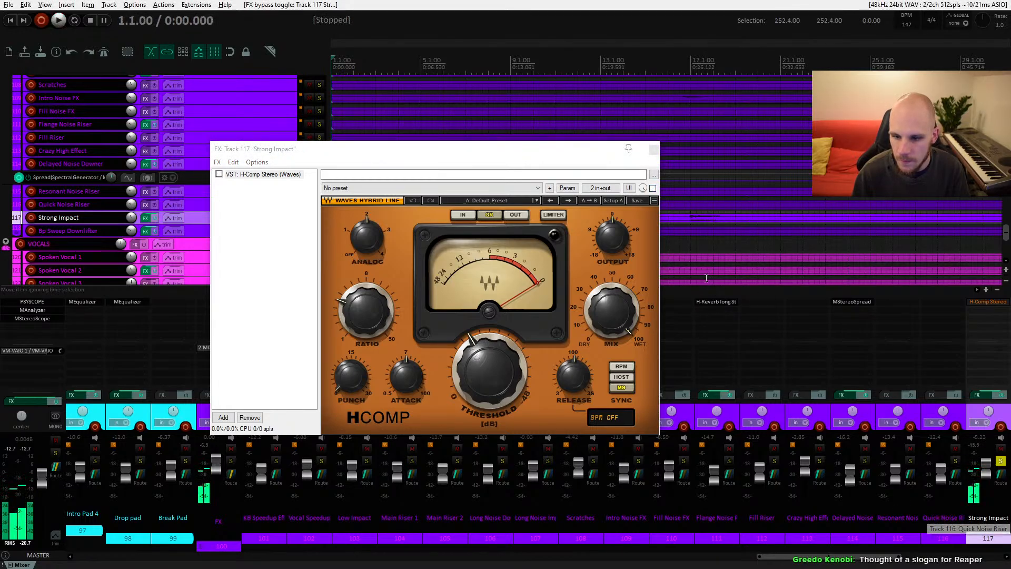
left_click(652, 188)
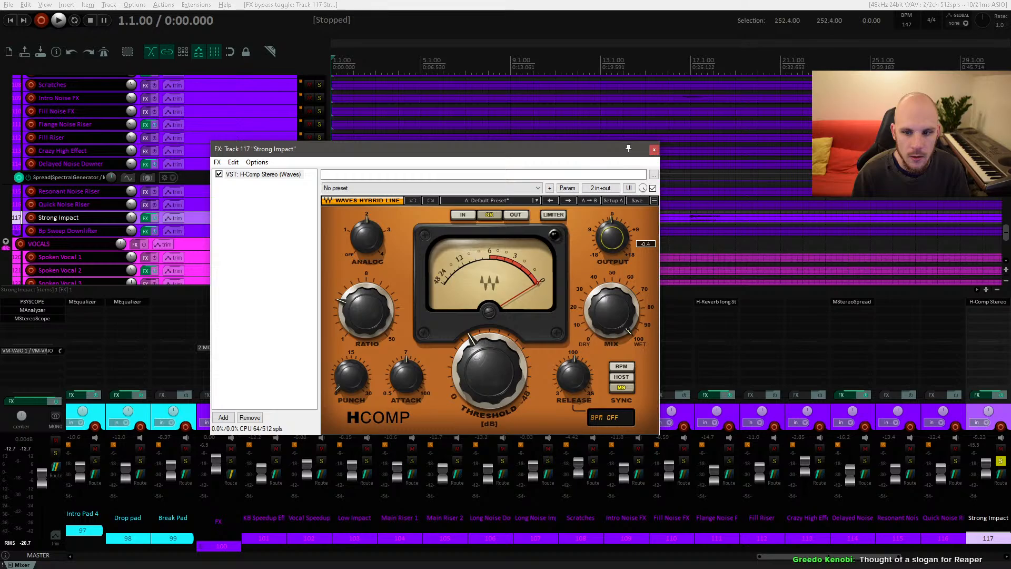
Step: Lower the H-Comp output gain slightly and audition the impact
left_click_drag(611, 237, 612, 240)
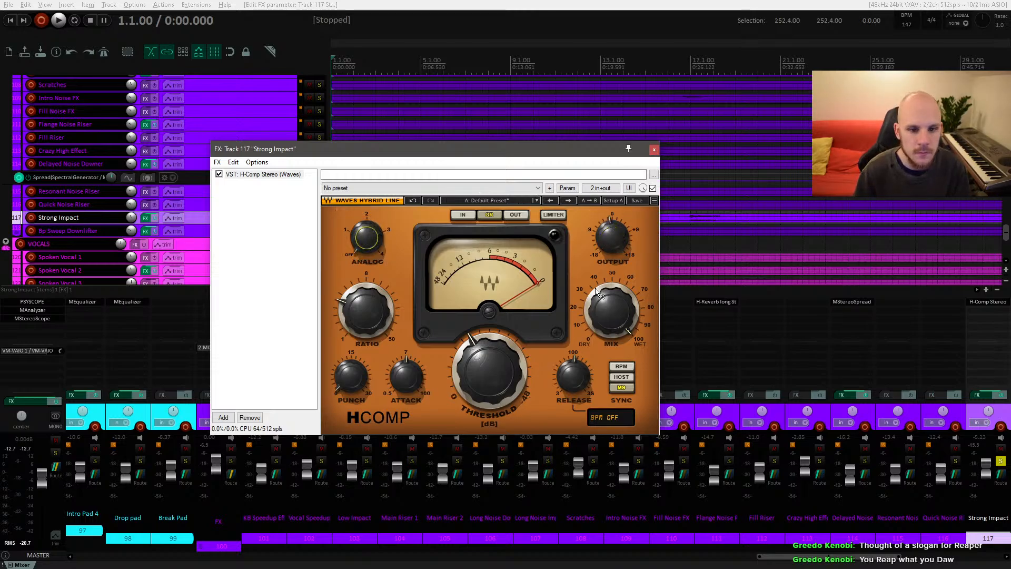
key("space")
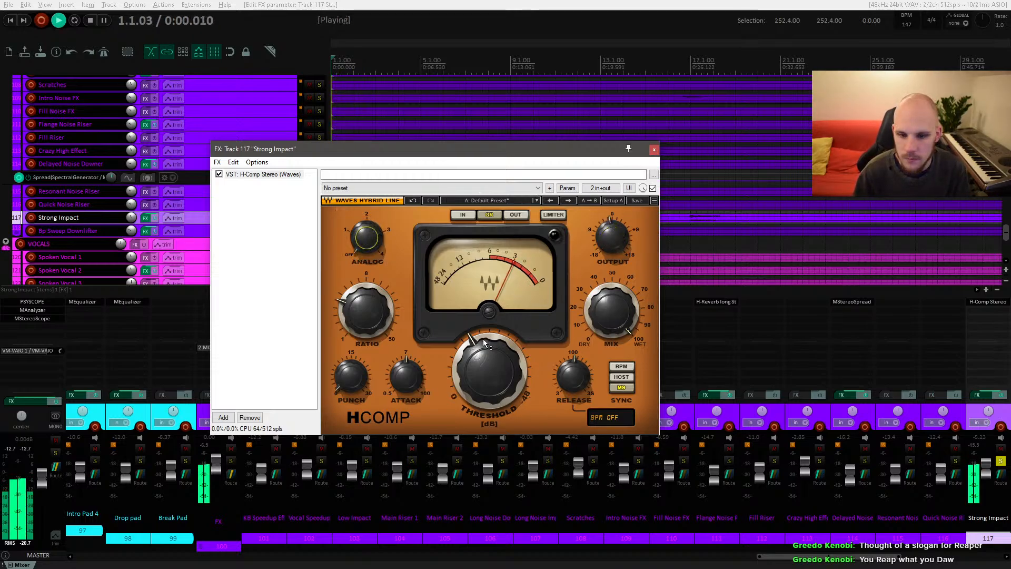
key("space")
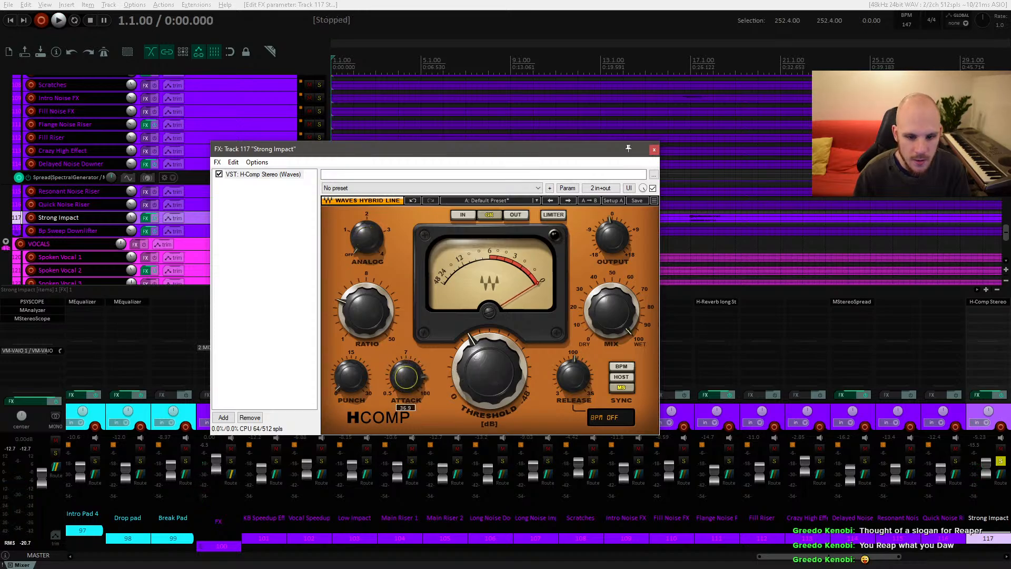
Step: Raise the H-Comp attack time and audition the impact repeatedly
scroll(406, 377, "up", 2)
key("space")
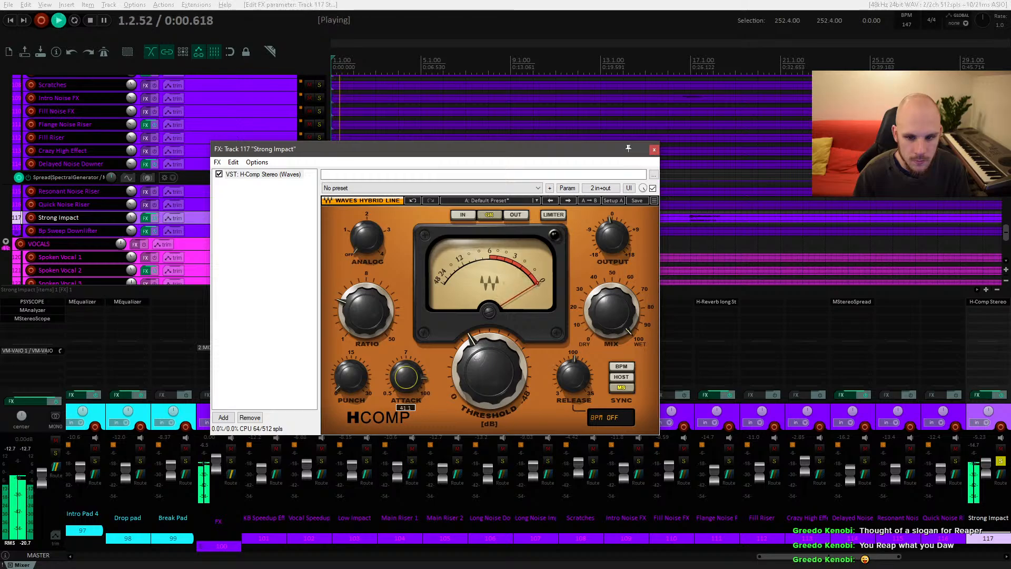
key("space")
scroll(409, 386, "up", 3)
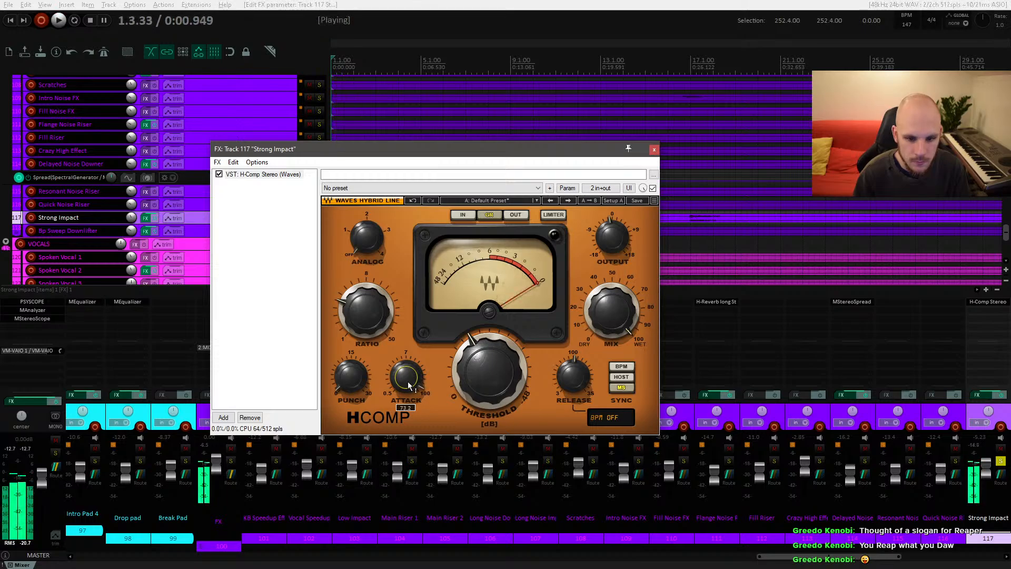
key("space")
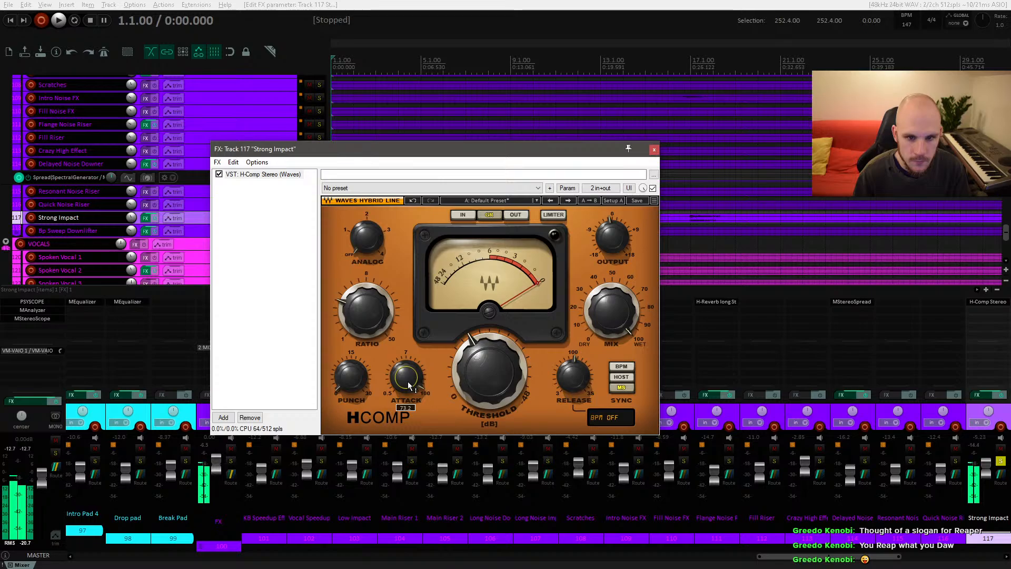
key("space")
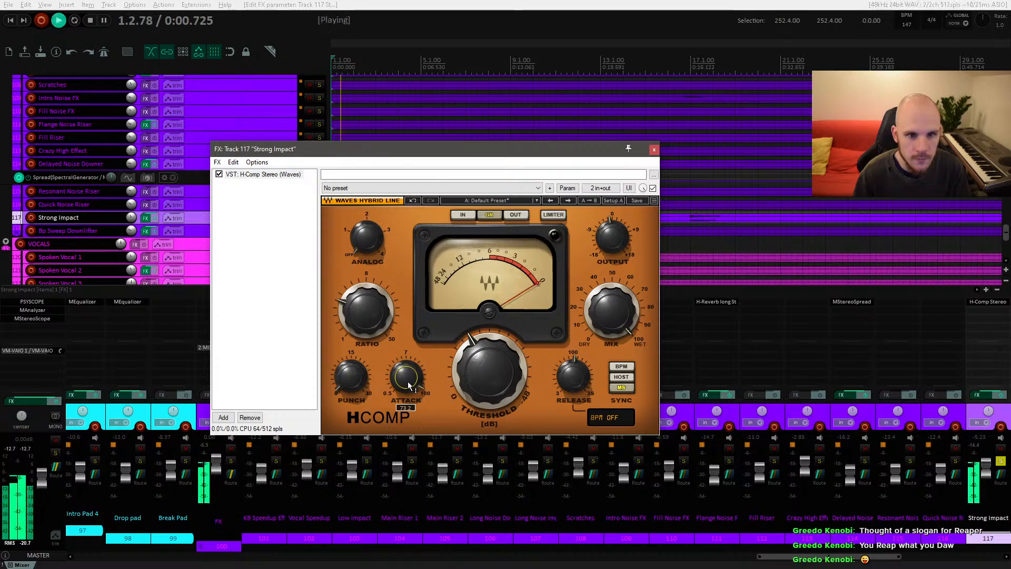
key("space")
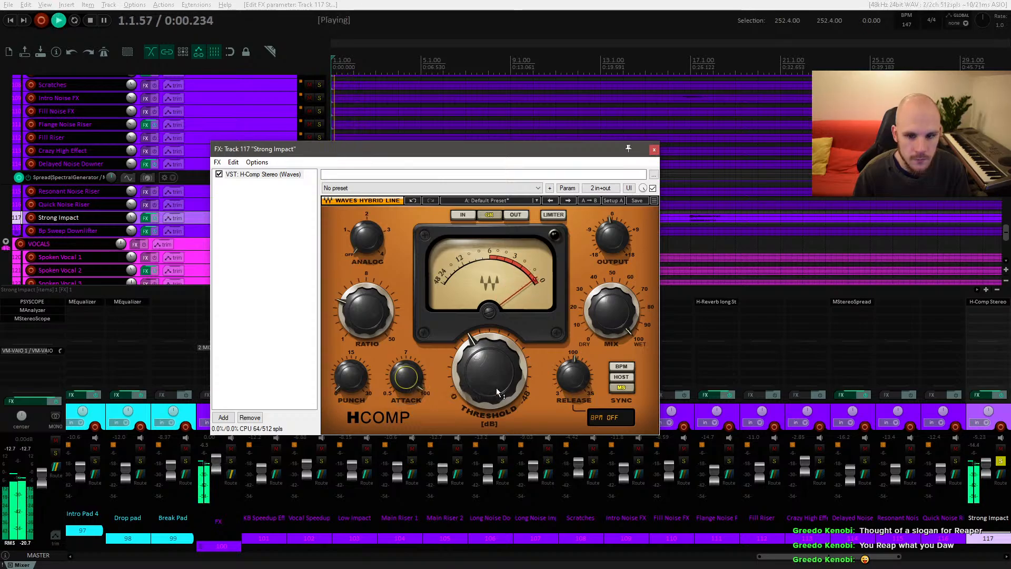
Step: Adjust the H-Comp threshold to about -31 dB while playing the impact
left_click_drag(491, 390, 486, 375)
key("space")
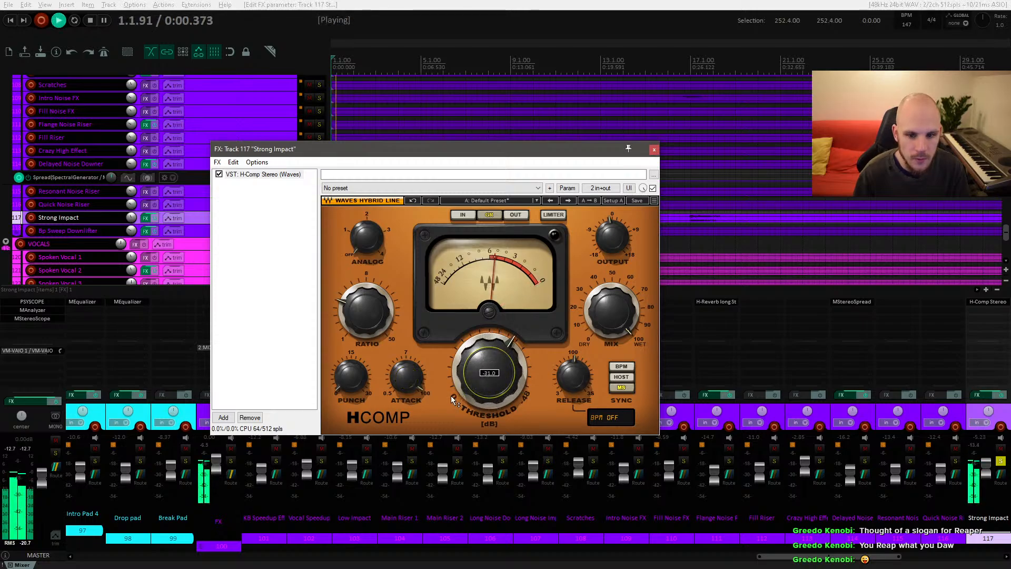
Step: Increase the H-Comp release time and audition the impact several times
left_click_drag(570, 386, 570, 367)
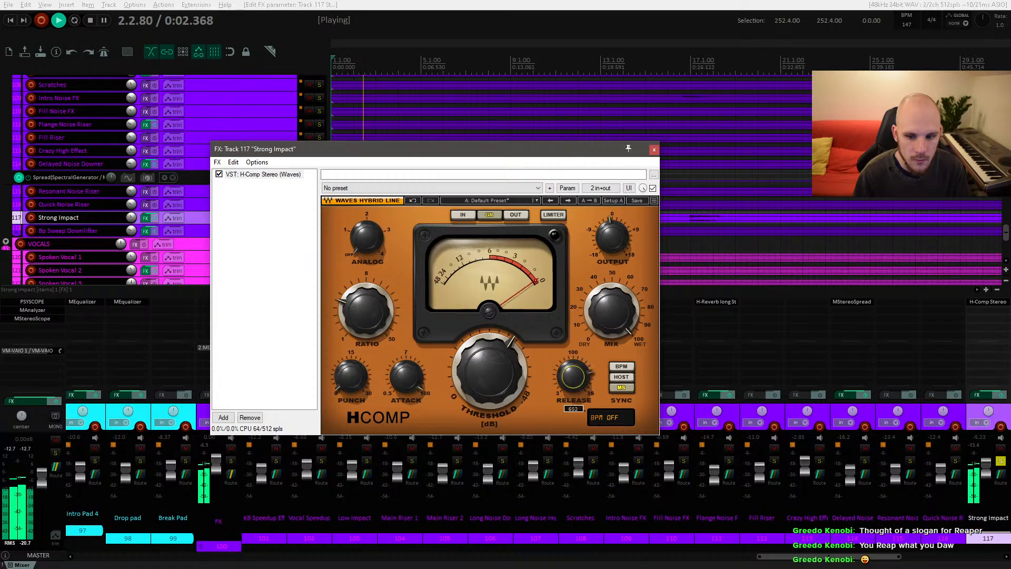
key("space")
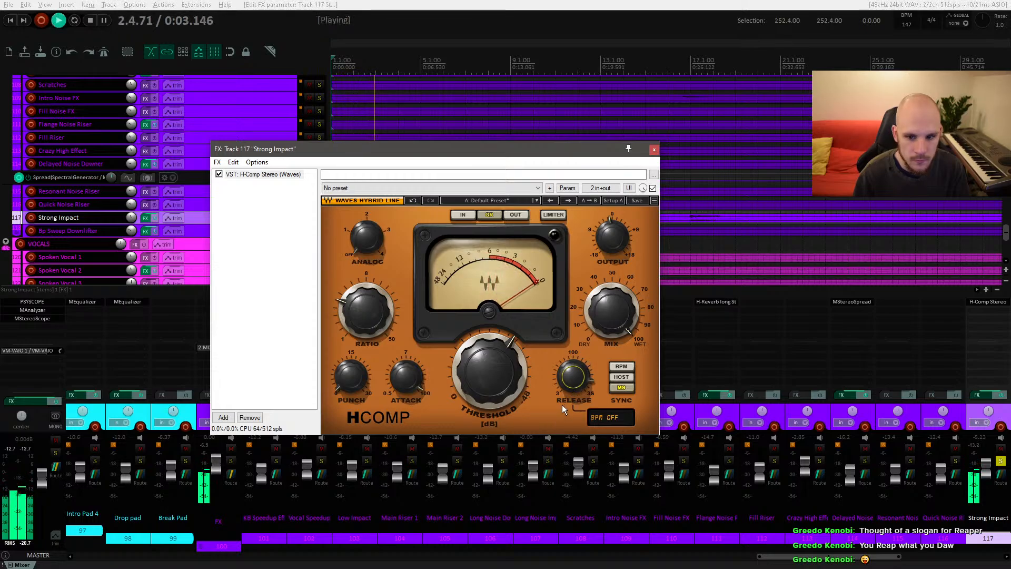
key("space")
key("space")
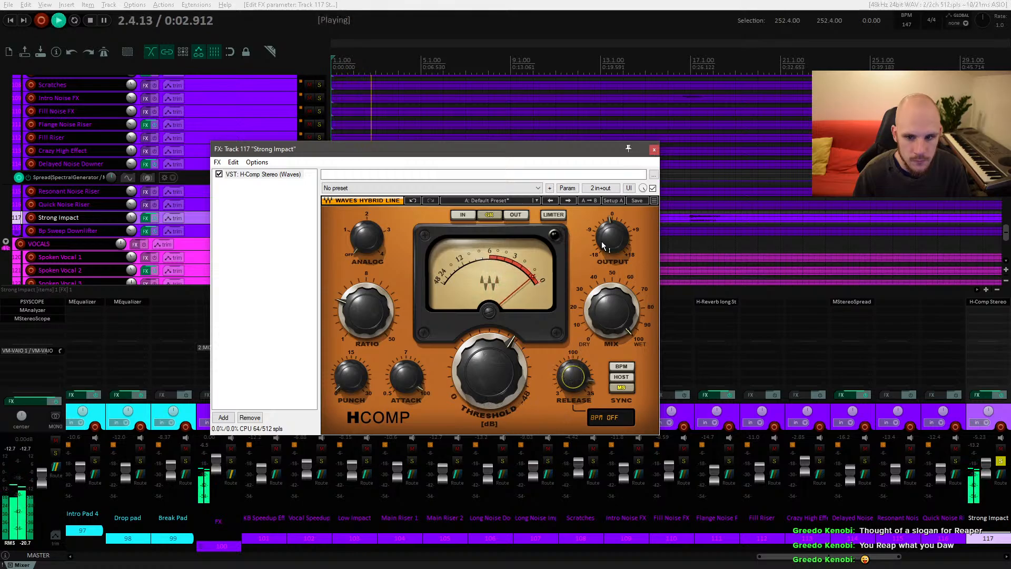
key("space")
Step: Compare the Strong Impact with the H-Comp bypassed and active during playback
key("space")
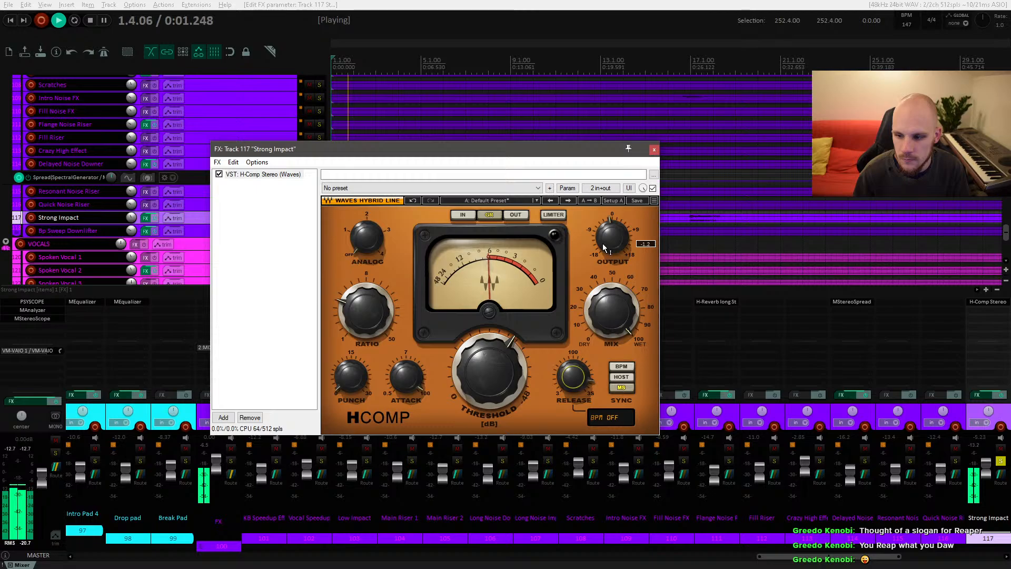
left_click(653, 188)
key("space")
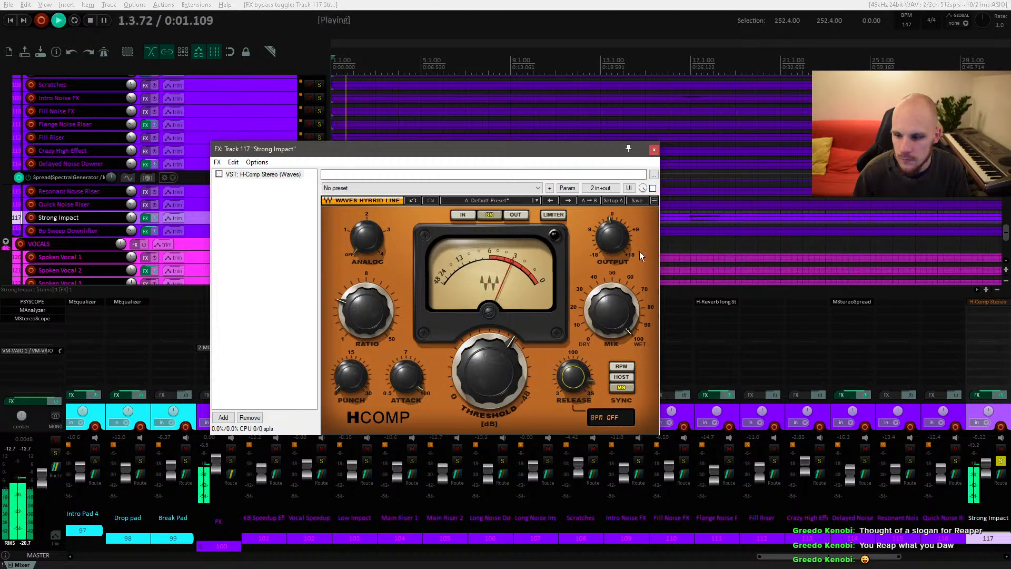
left_click(652, 188)
key("space")
key("space")
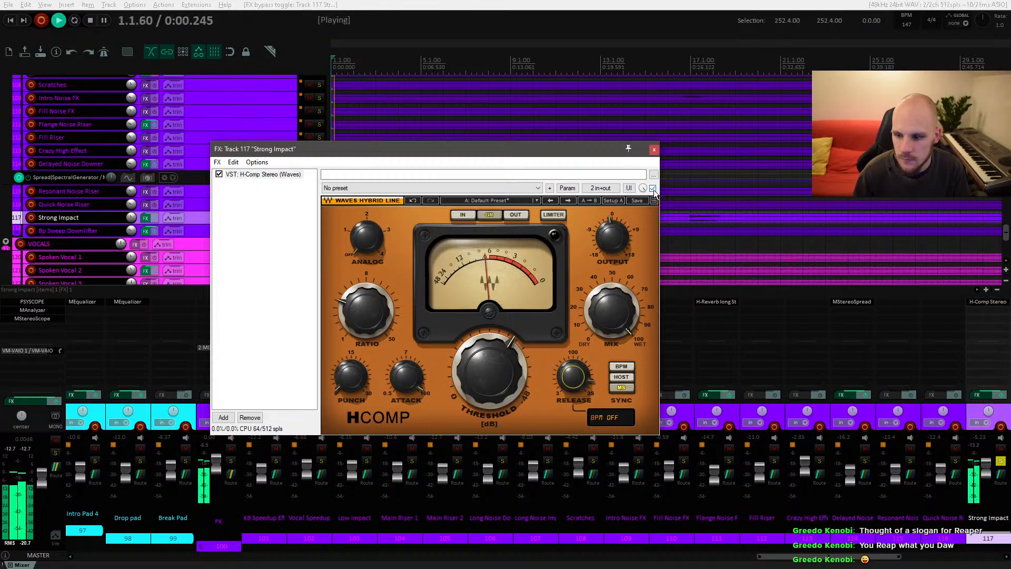
Step: Close the effect chain window, solo the Strong Impact track and audition it several times
left_click(653, 149)
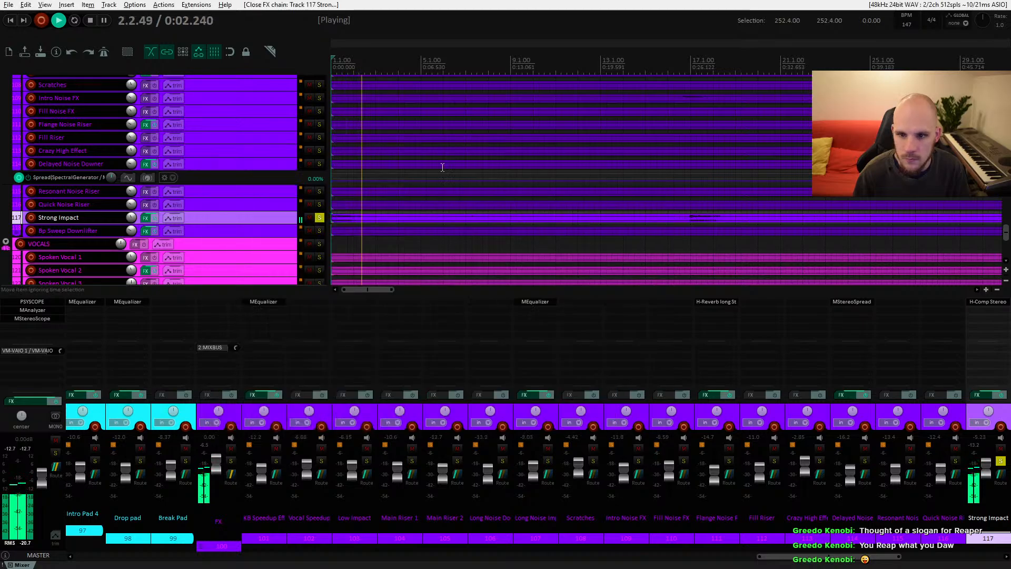
key("space")
left_click(319, 218)
key("space")
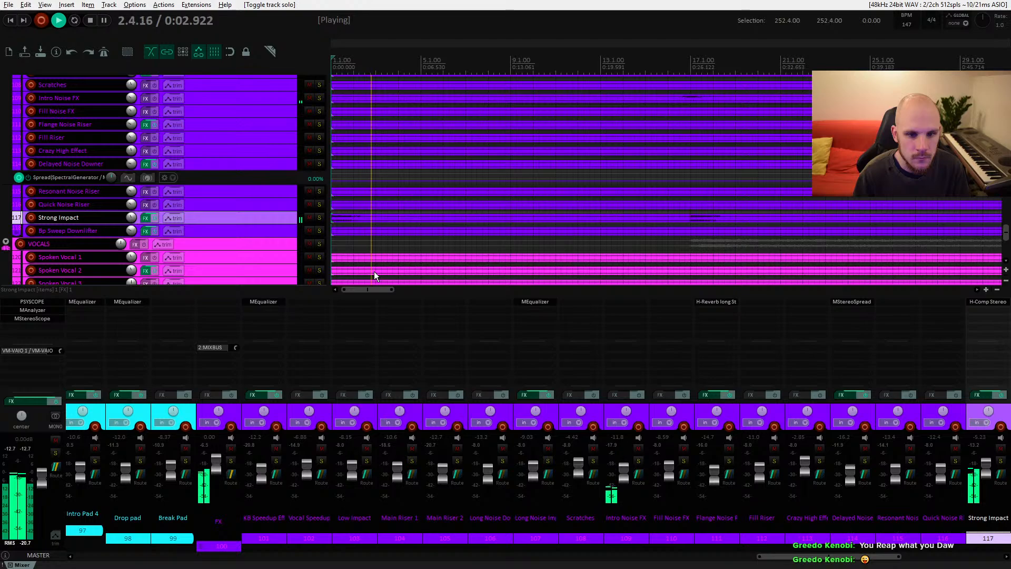
key("space")
key("space")
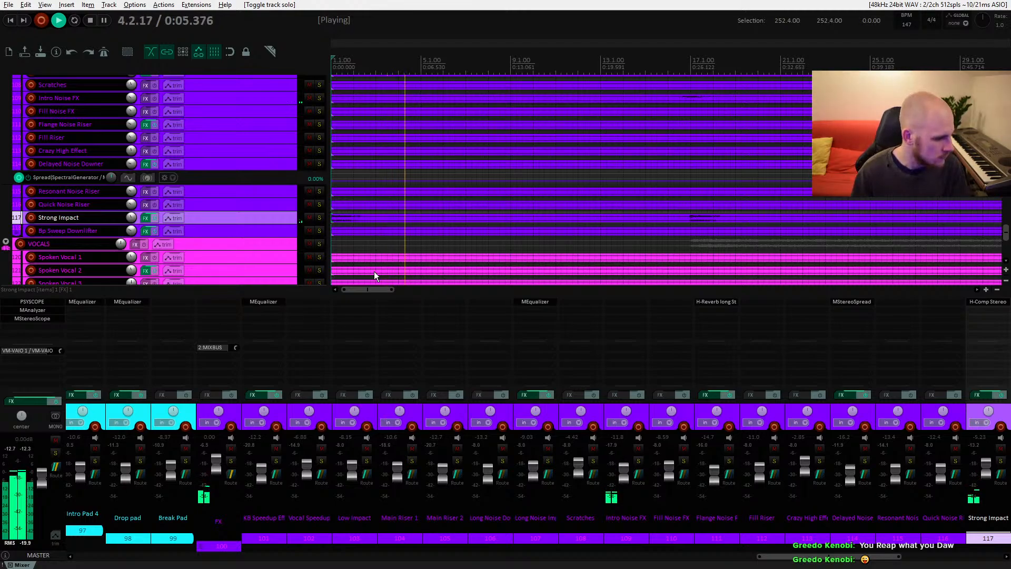
key("space")
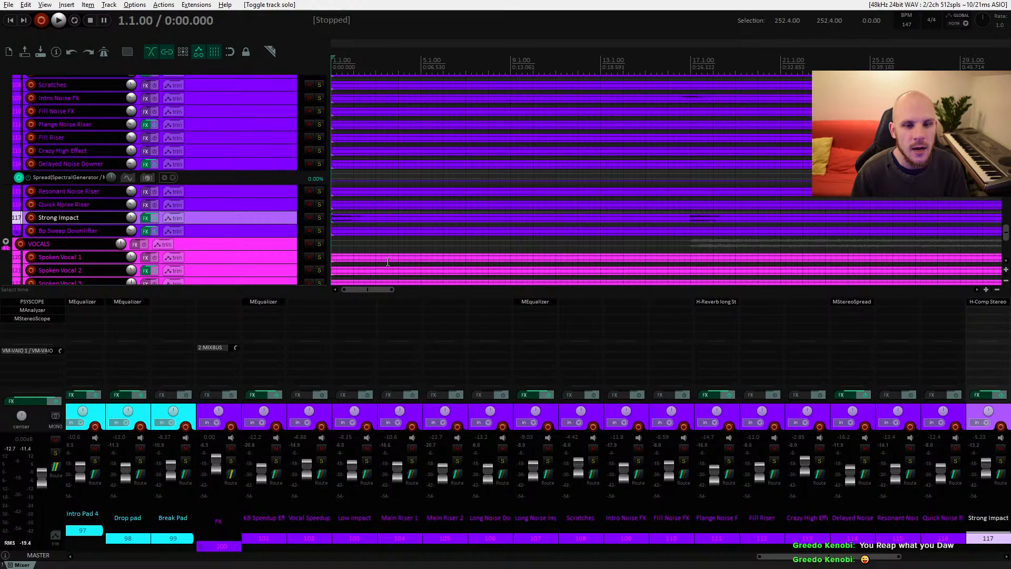
Step: Browse through the track groups and toggle the Strong Impact solo while starting and stopping playback
scroll(388, 262, "up", 10)
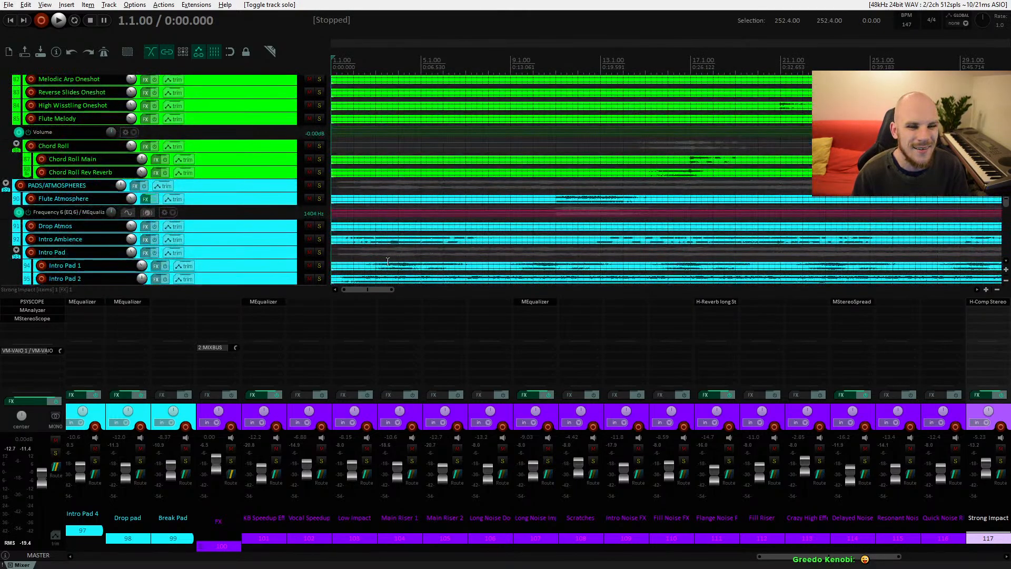
scroll(388, 261, "up", 20)
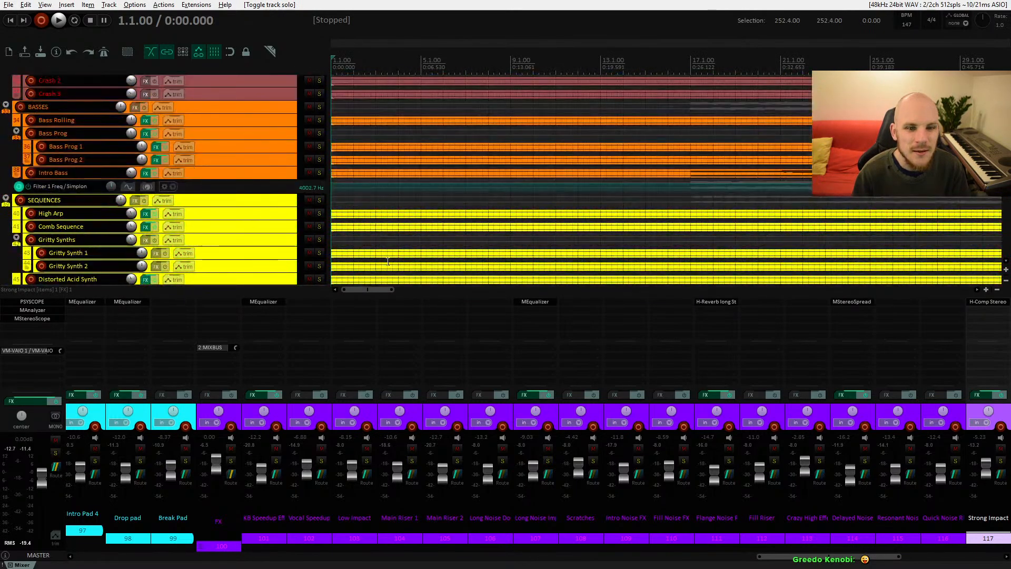
scroll(388, 262, "up", 15)
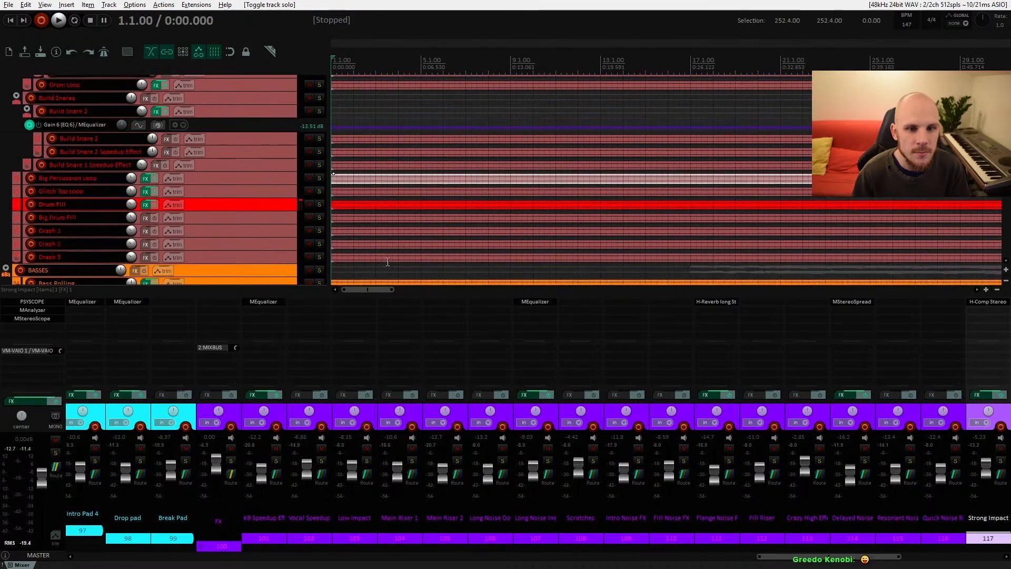
scroll(388, 262, "down", 20)
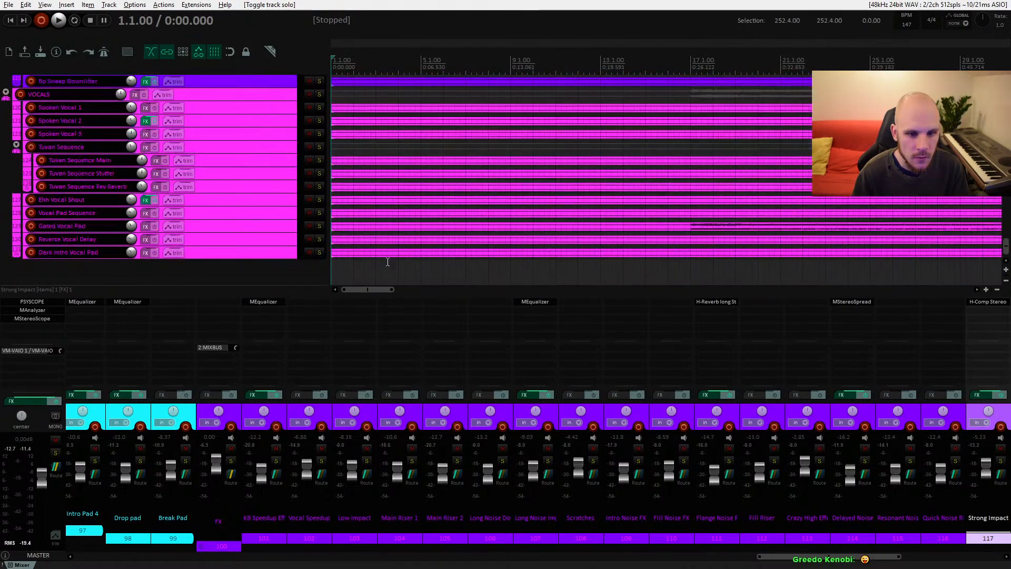
key("space")
scroll(387, 261, "up", 2)
scroll(387, 262, "down", 1)
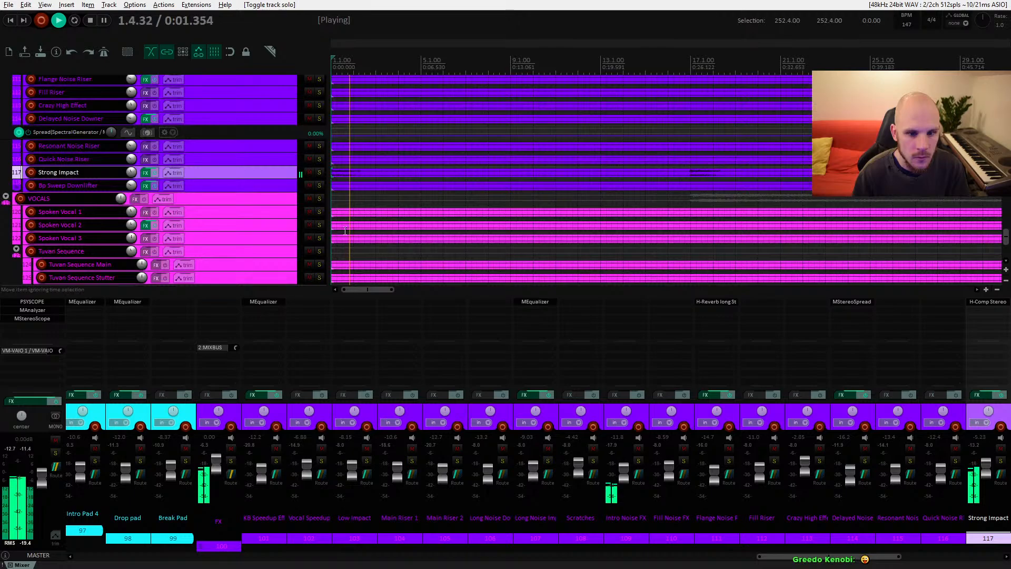
key("space")
left_click(319, 173)
key("space")
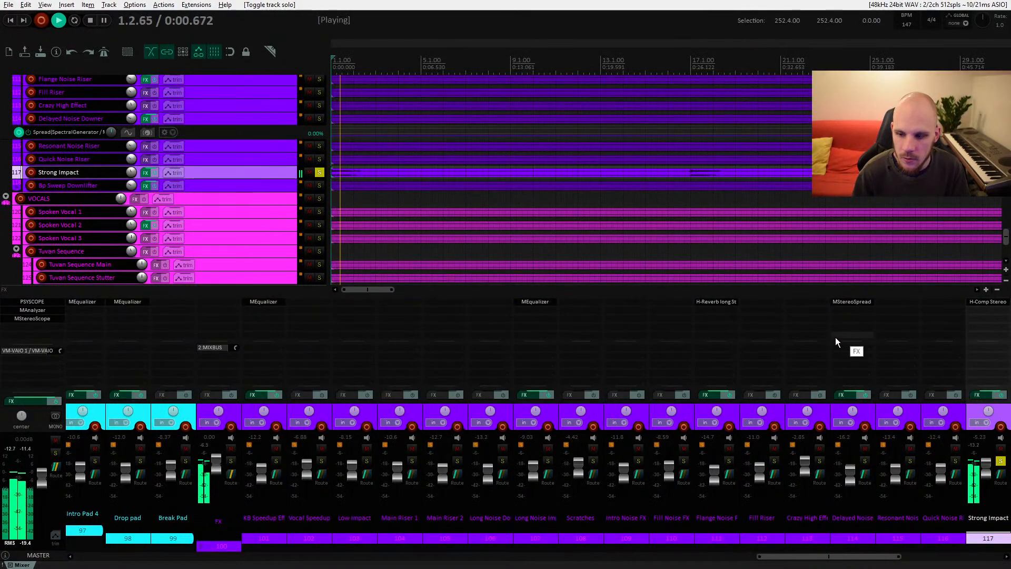
key("space")
left_click(320, 172)
Step: Solo the FX folder track and play the soloed effects group
scroll(366, 211, "up", 5)
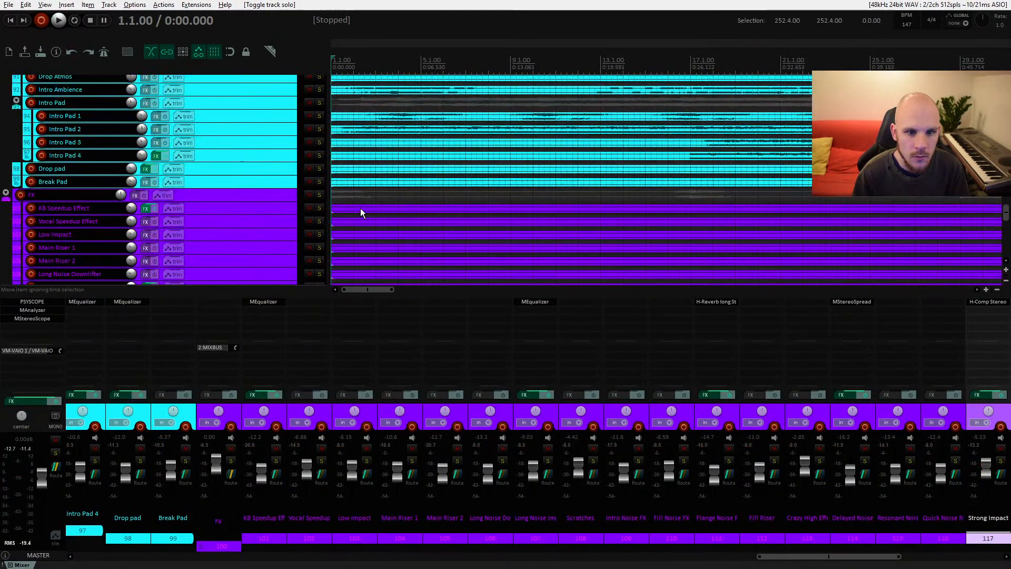
left_click(318, 195)
key("space")
scroll(404, 239, "down", 5)
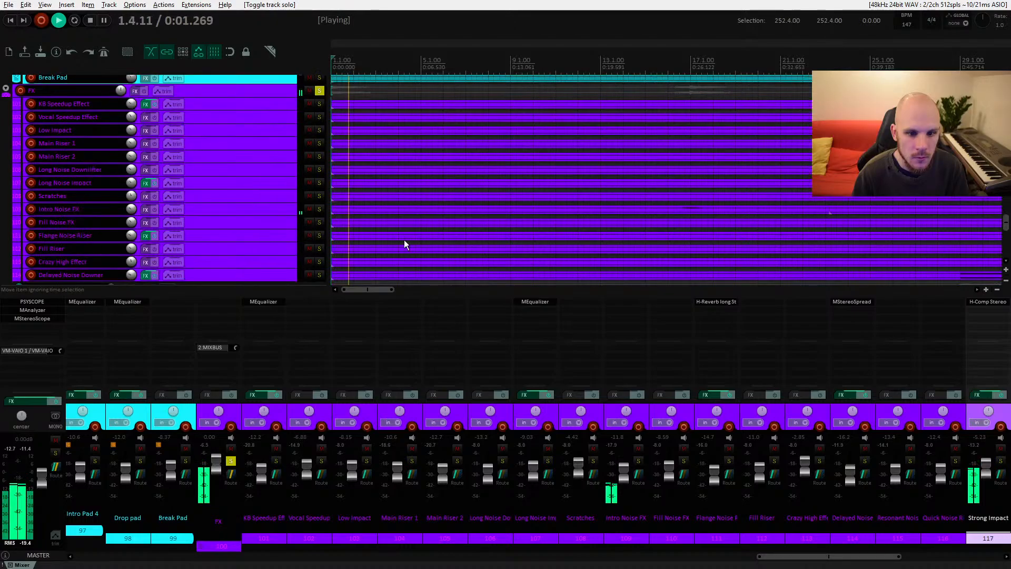
scroll(404, 239, "up", 2)
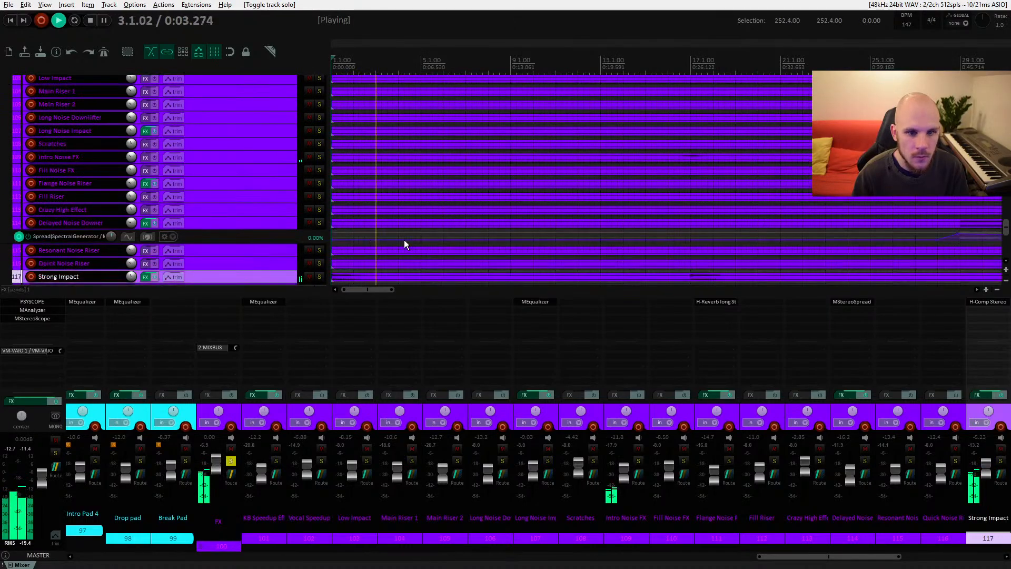
key("space")
Step: Enlarge the Intro Noise FX track and split its item at about 13 seconds
left_click_drag(281, 164, 284, 274)
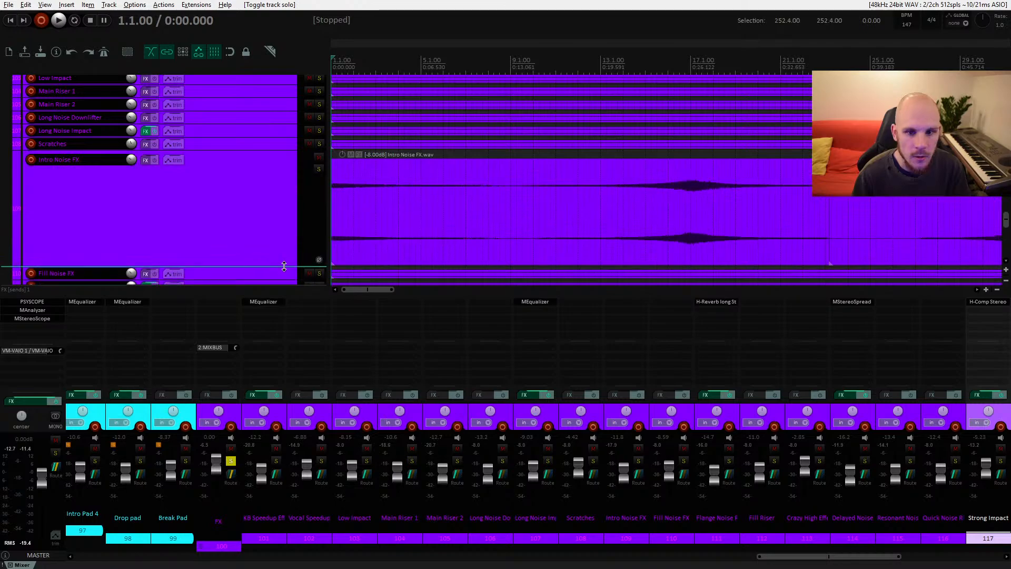
left_click(506, 204)
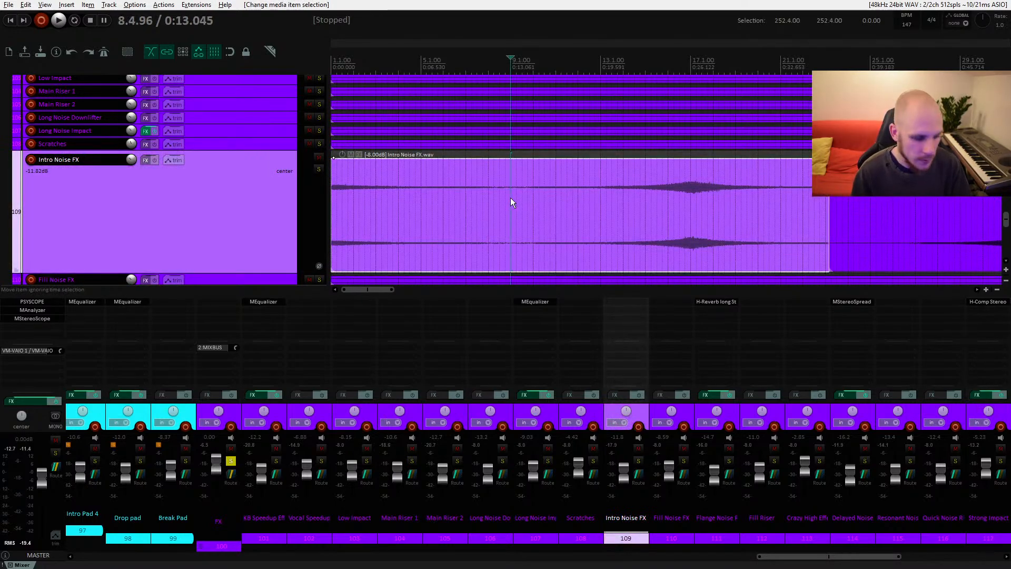
key("s")
Step: Set the volume of the first Intro Noise FX item part to -4 dB in its item properties
left_click(462, 201)
right_click(373, 194)
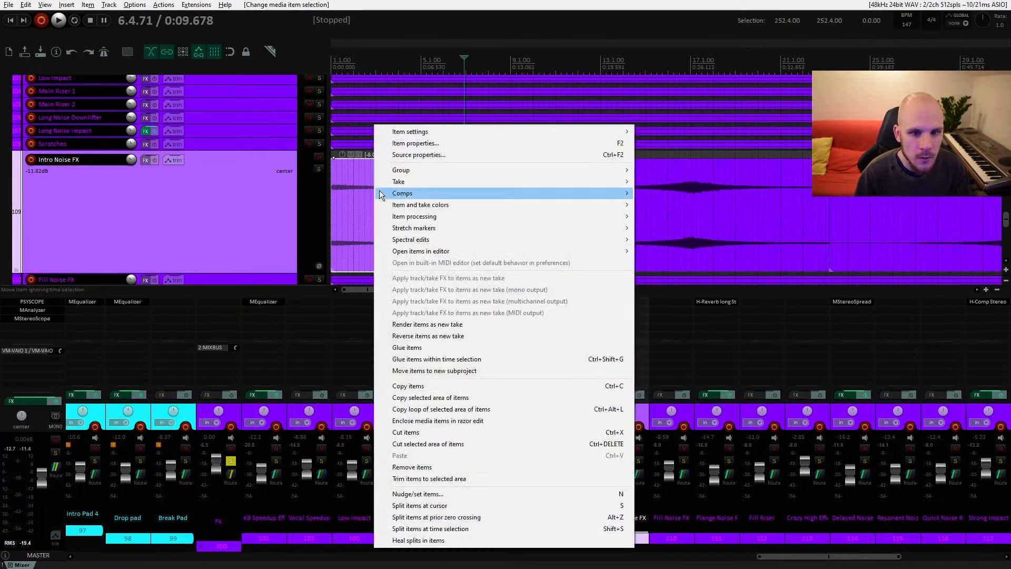
left_click(424, 144)
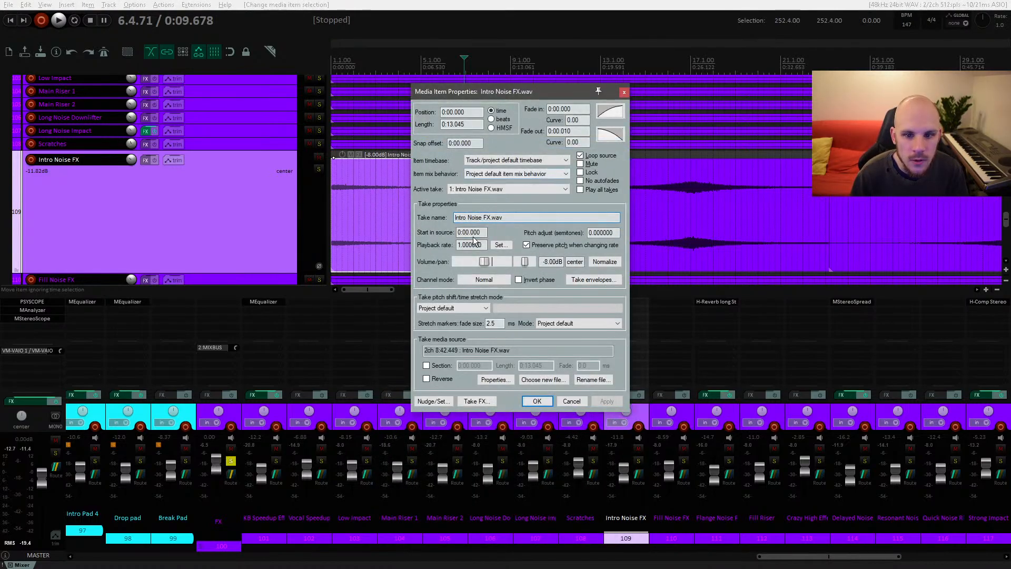
left_click(546, 262)
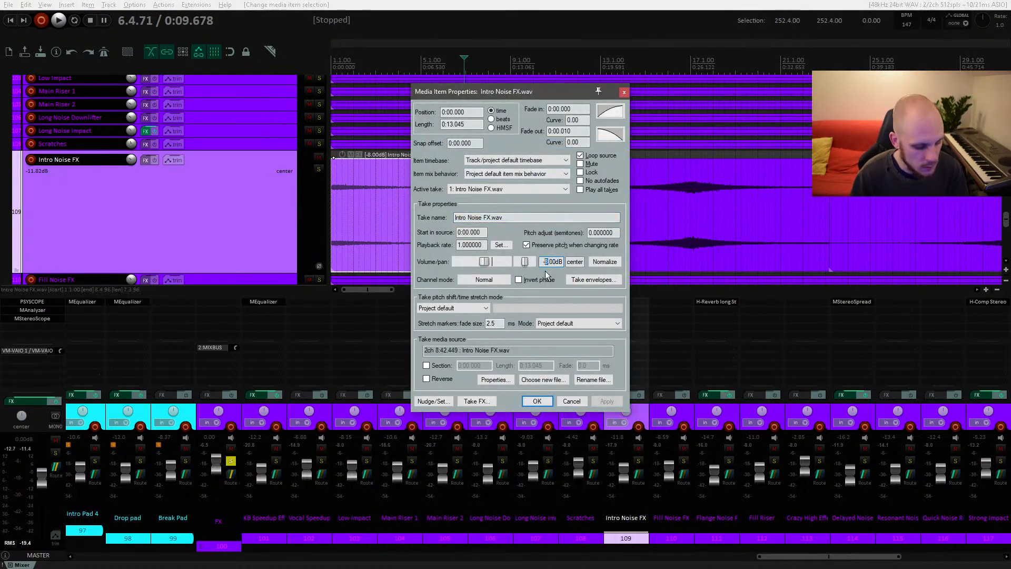
type("4")
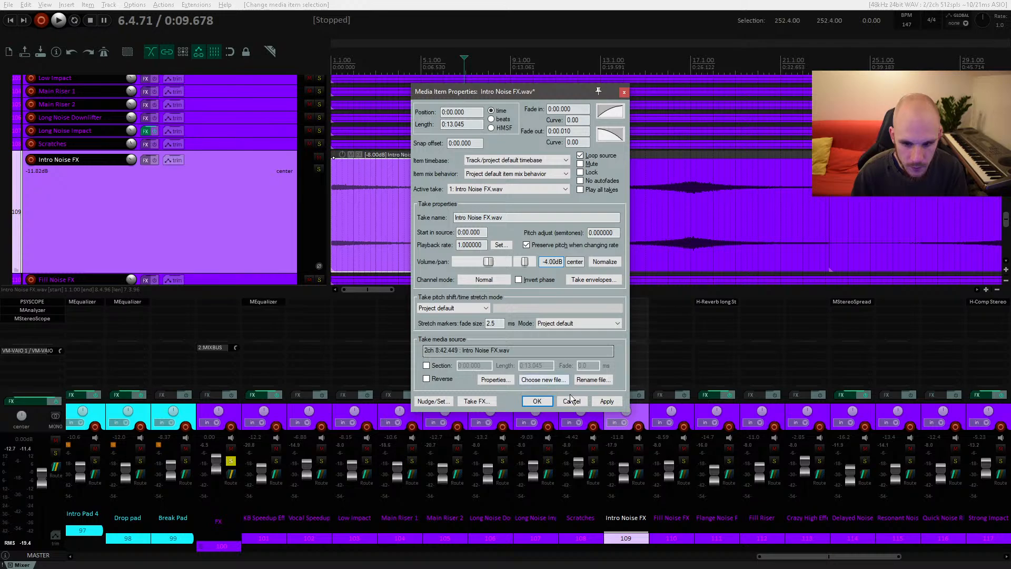
key("Return")
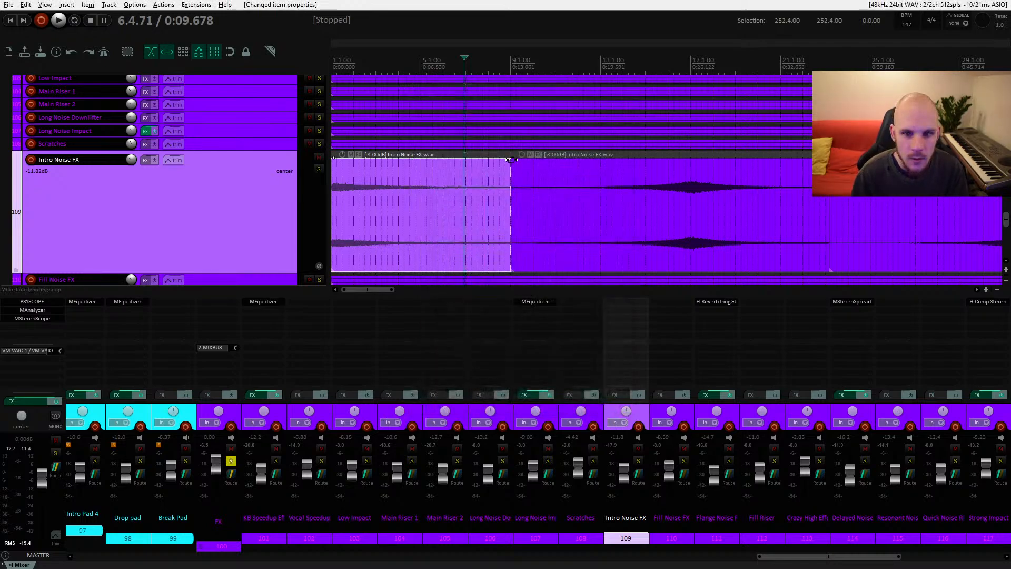
Step: Try to adjust the fade at the split between the two Intro Noise FX item parts
left_click(512, 159)
mouse_move(513, 160)
left_mouse_down()
mouse_move(575, 180)
mouse_move(454, 176)
mouse_move(512, 168)
left_mouse_up()
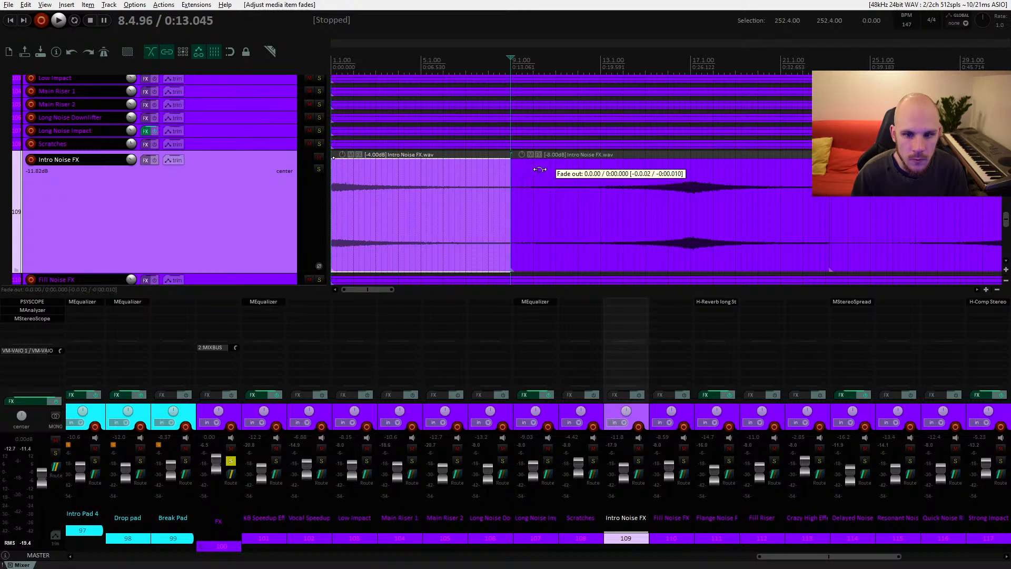
Step: Switch to the browser and read the Cockos forum thread on creating crossfades quickly
key("alt+Tab")
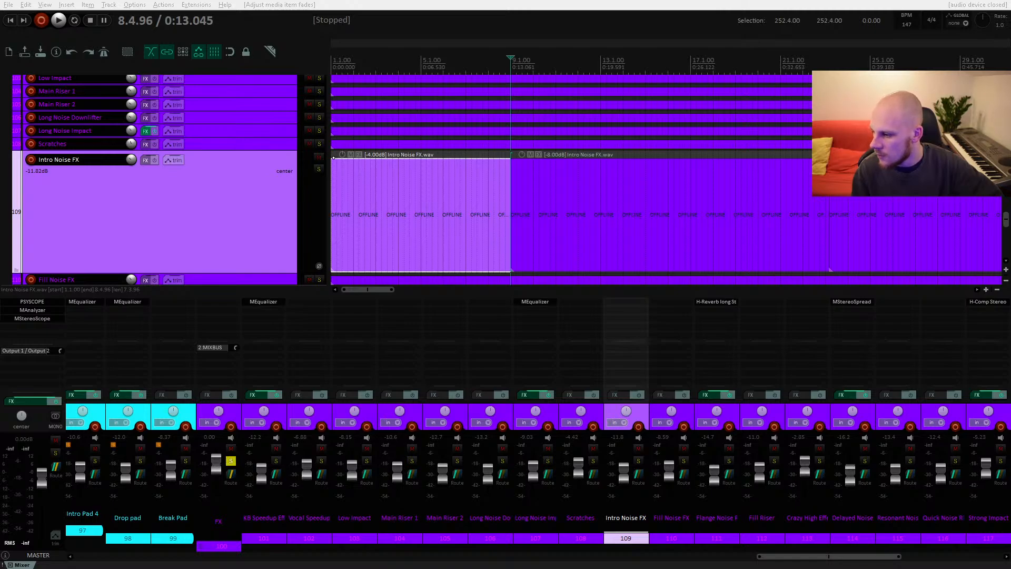
key("alt+Tab")
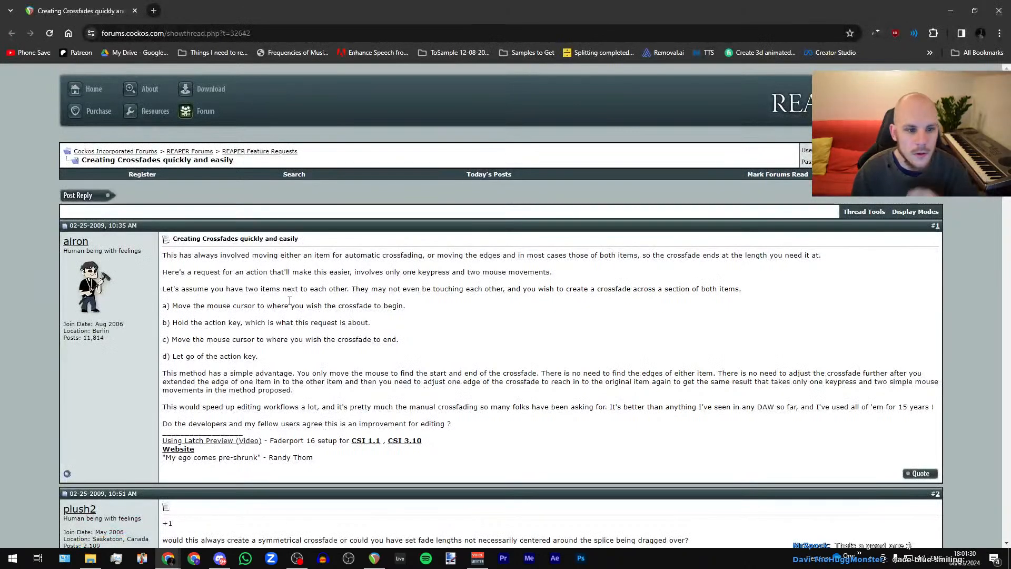
scroll(290, 300, "down", 3)
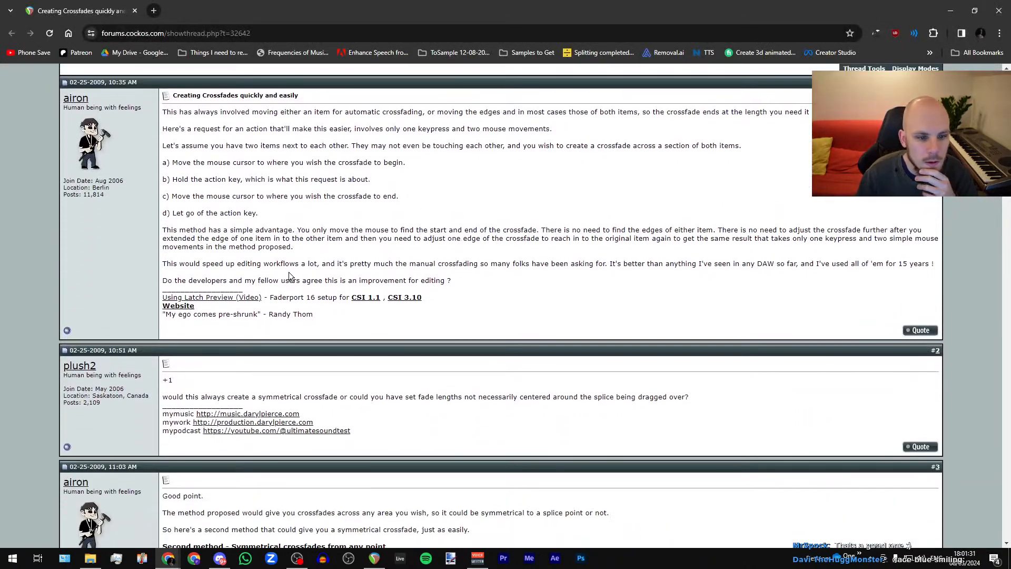
scroll(237, 192, "up", 1)
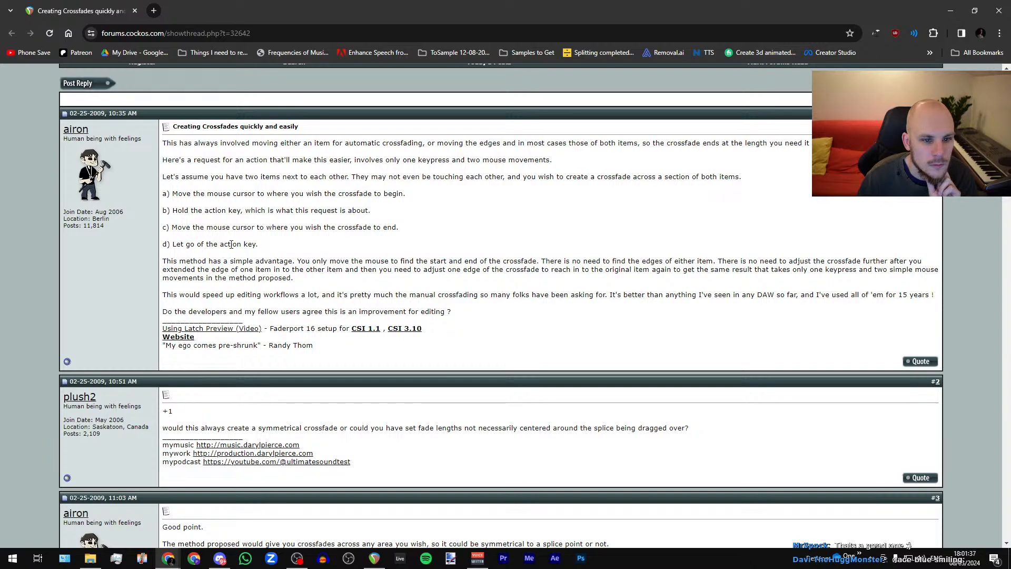
scroll(349, 242, "down", 4)
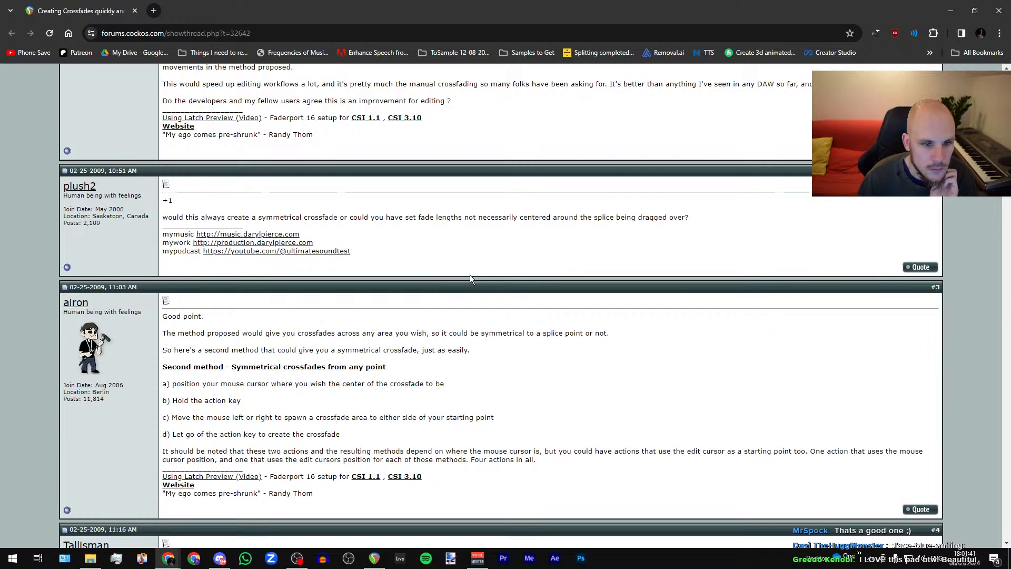
scroll(469, 274, "down", 3)
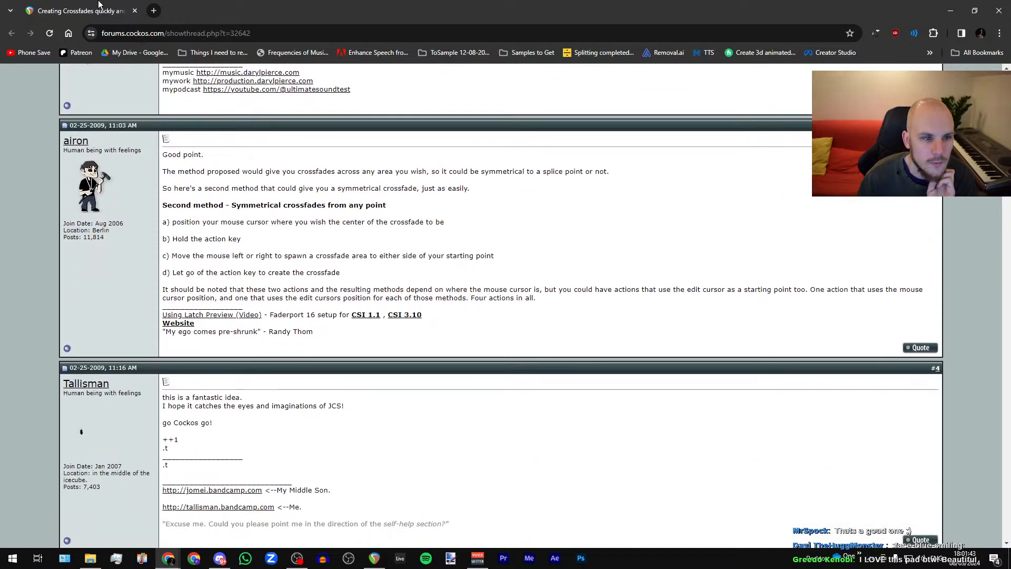
Step: Open the 'Fades & Crossfades in REAPER' video in the browser
key("alt+Tab")
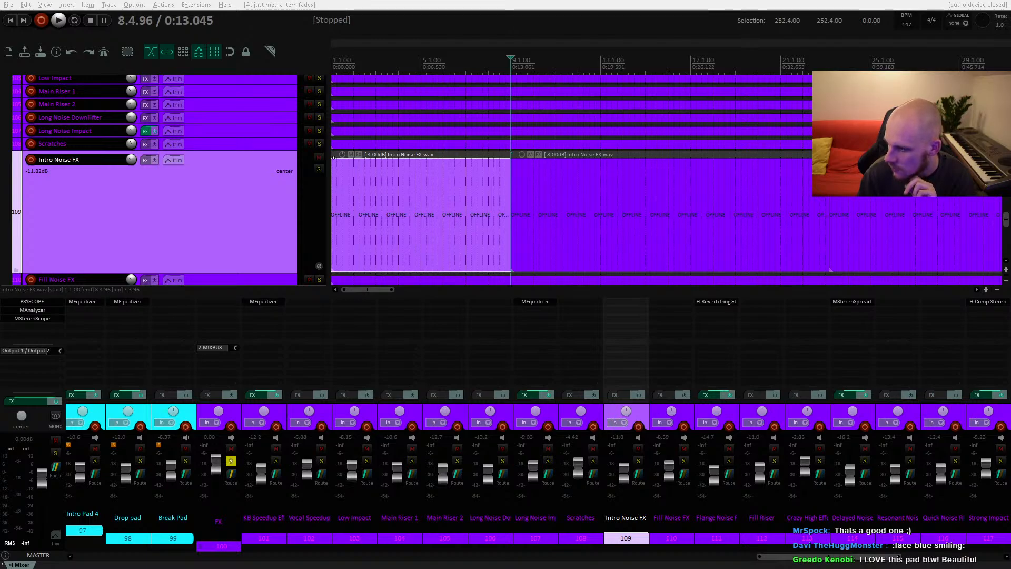
left_click_drag(1010, 126, 507, 127)
double_click(535, 126)
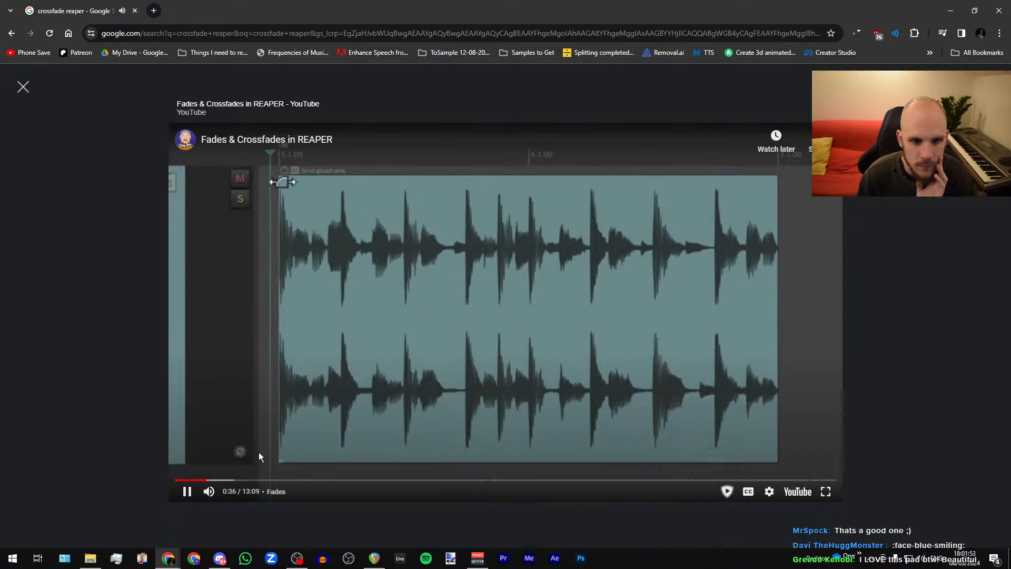
Step: Skip through the video to watch its fade and crossfade demonstrations
left_click(226, 480)
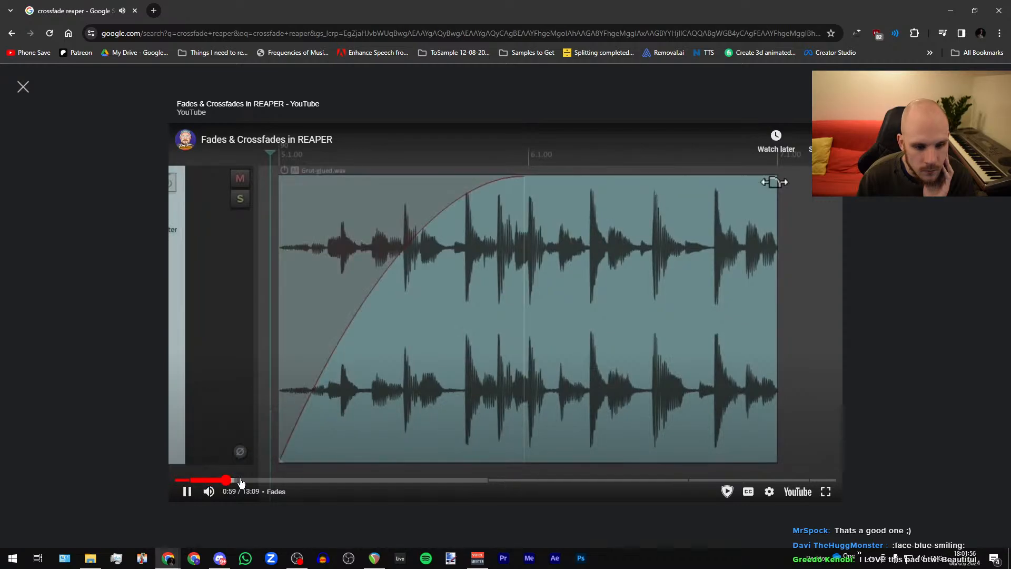
left_click(241, 483)
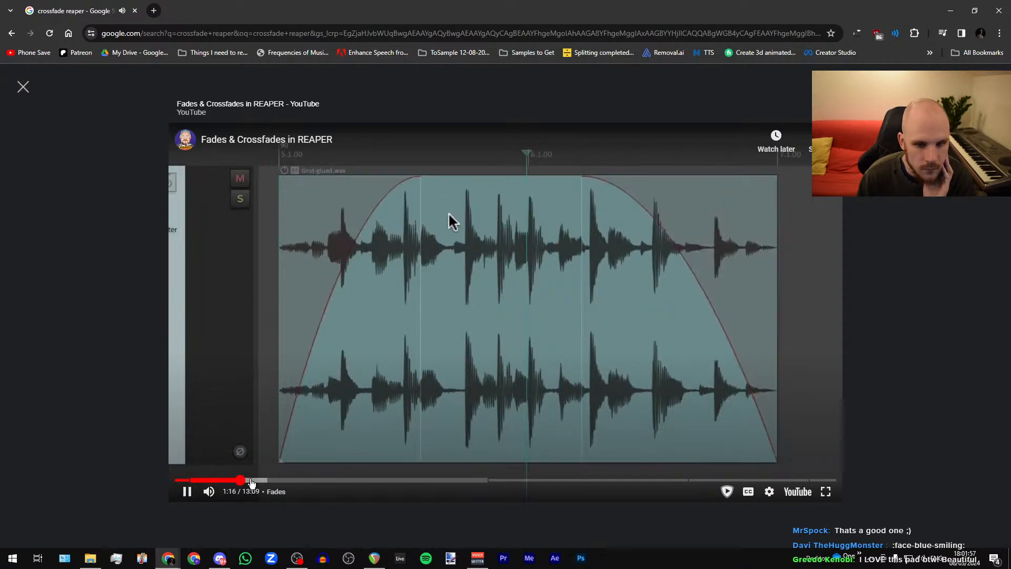
left_click(252, 483)
left_click(265, 483)
left_click(309, 483)
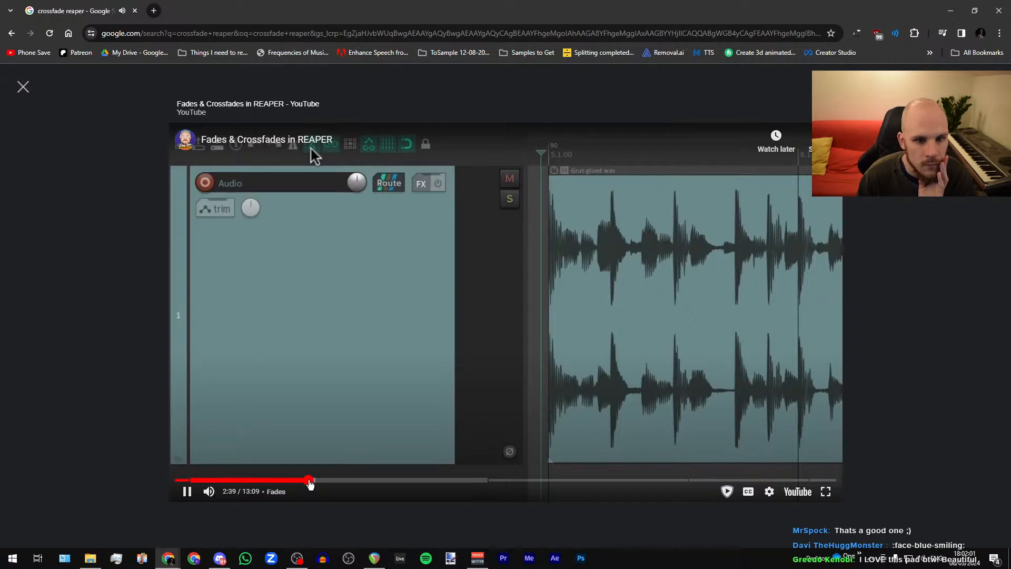
left_click(298, 483)
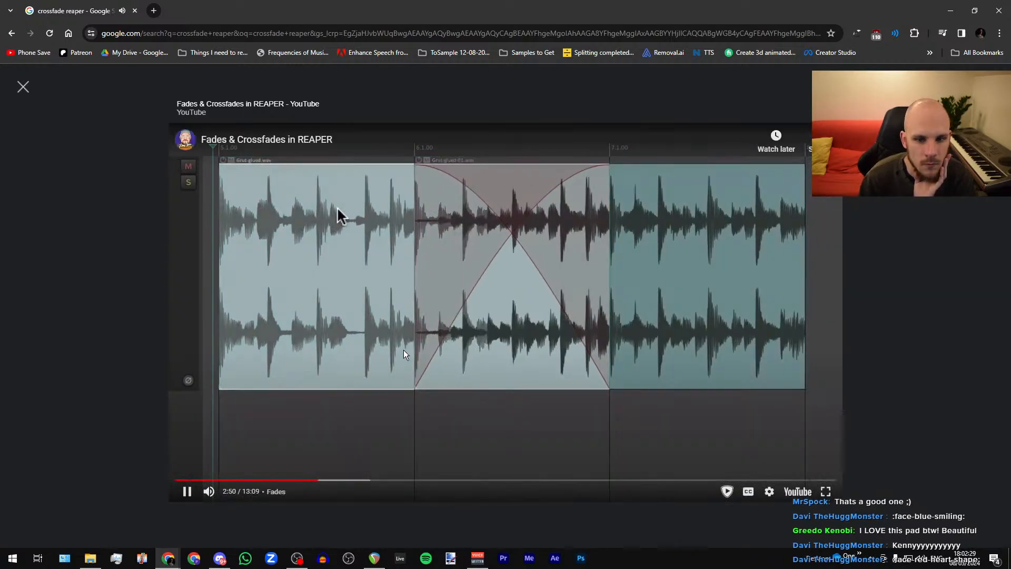
left_click_drag(322, 480, 350, 481)
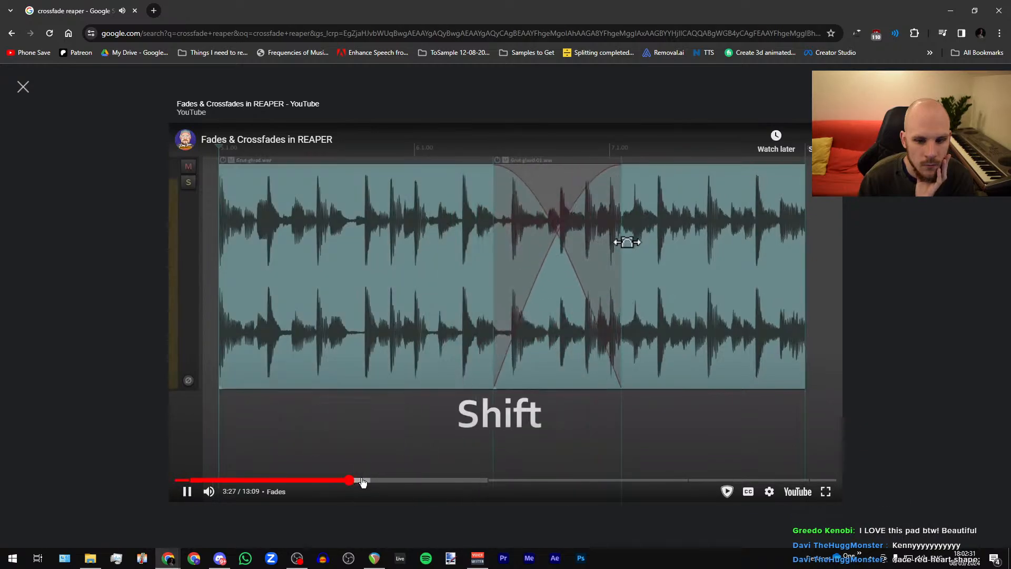
left_click(370, 480)
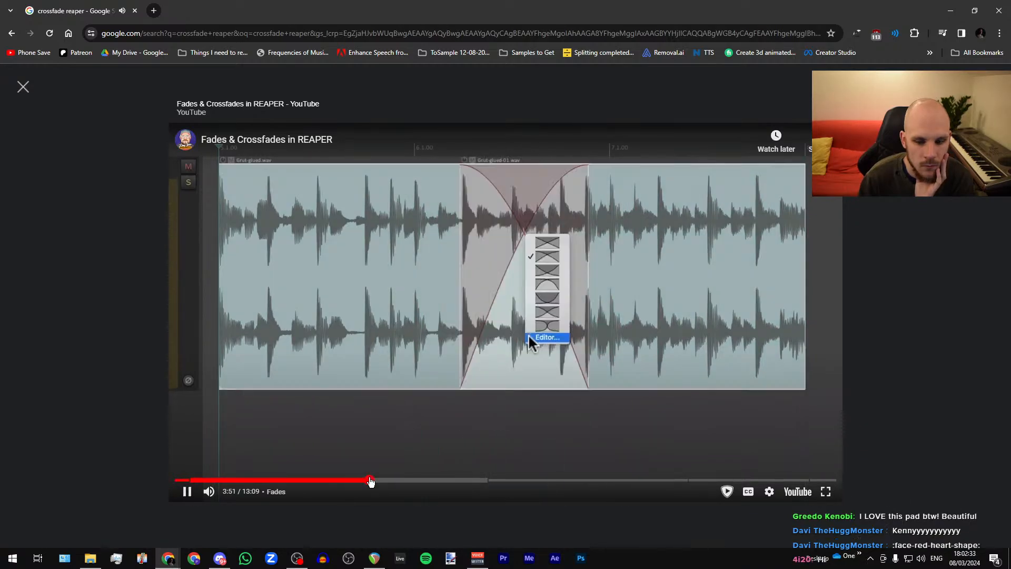
left_click_drag(370, 481, 433, 481)
left_click(514, 300)
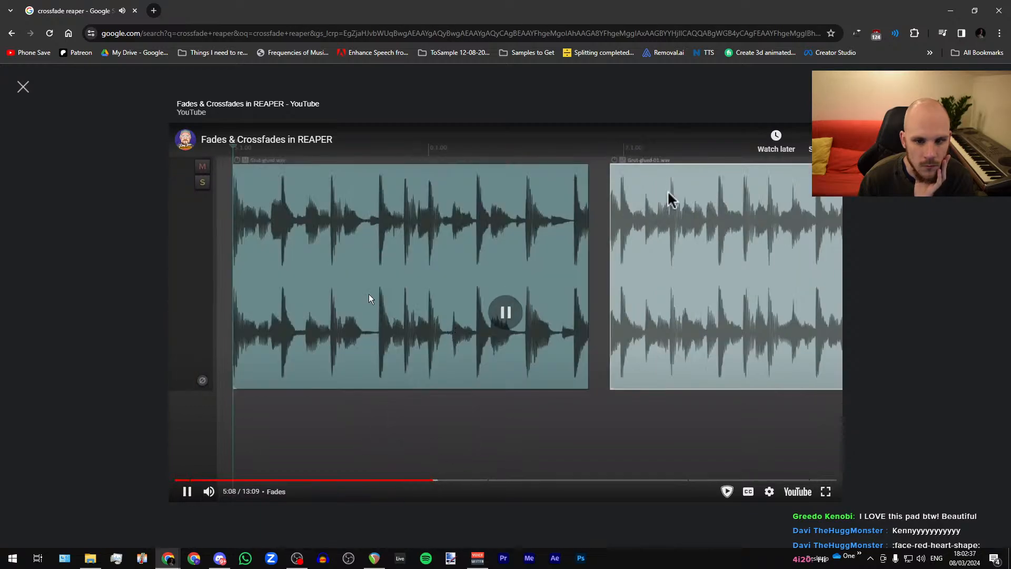
Step: Pause the crossfade tutorial video and switch back to the REAPER project
left_click(472, 322)
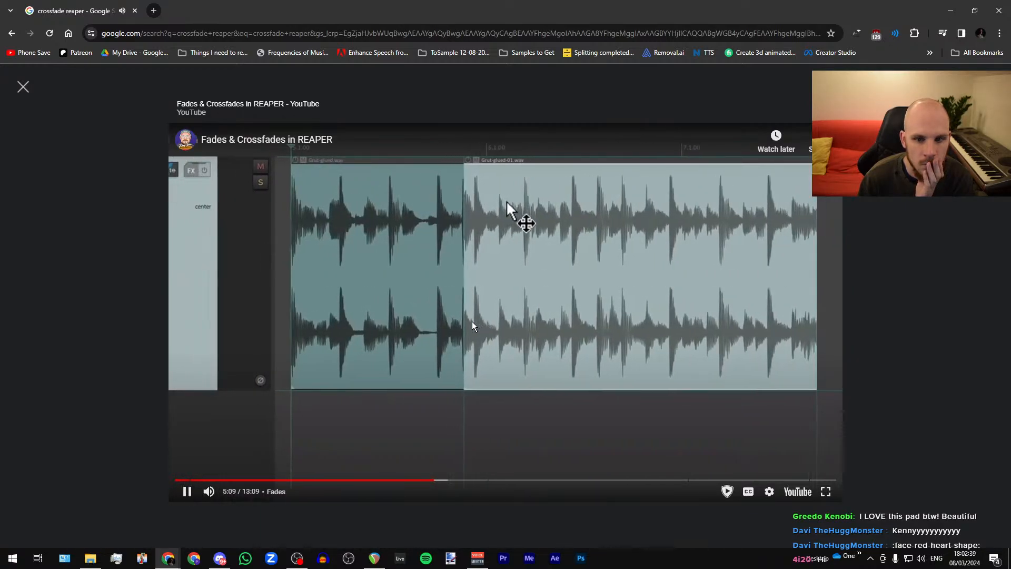
left_click(472, 321)
key("alt+Tab")
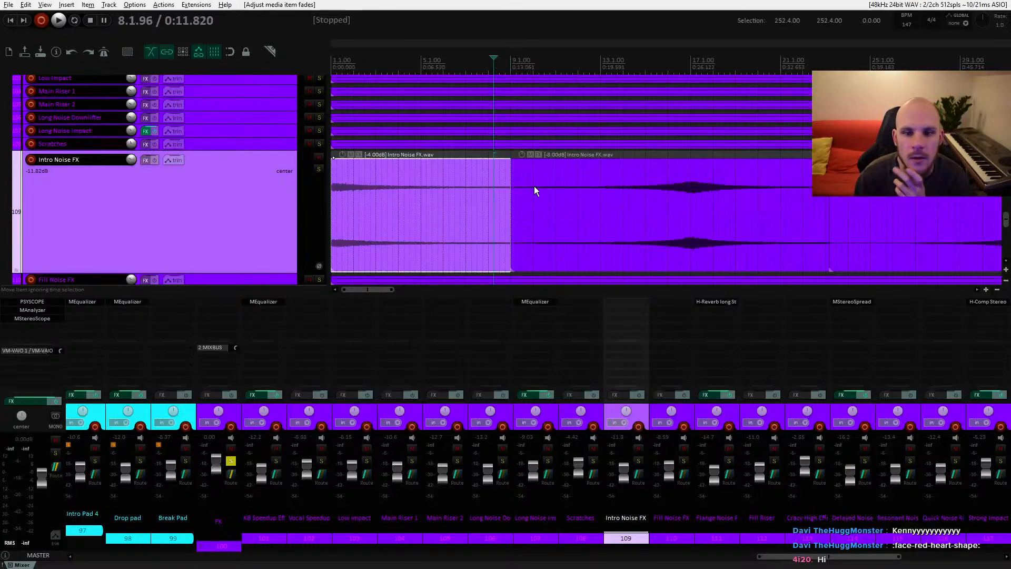
Step: Try to resize the second Intro Noise FX item part's edge, then undo the change
left_click(549, 227)
left_click(893, 215)
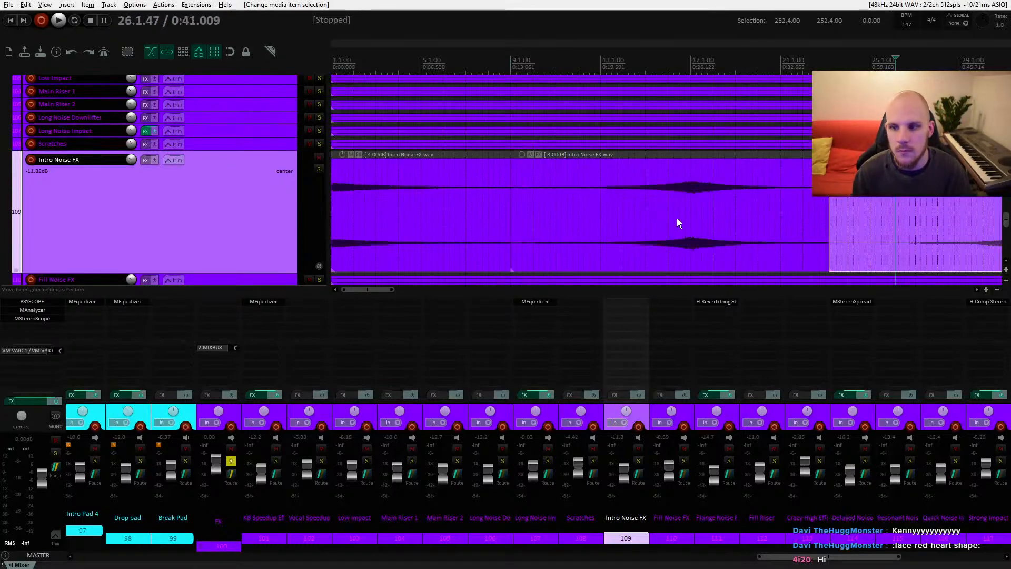
scroll(437, 200, "down", 8)
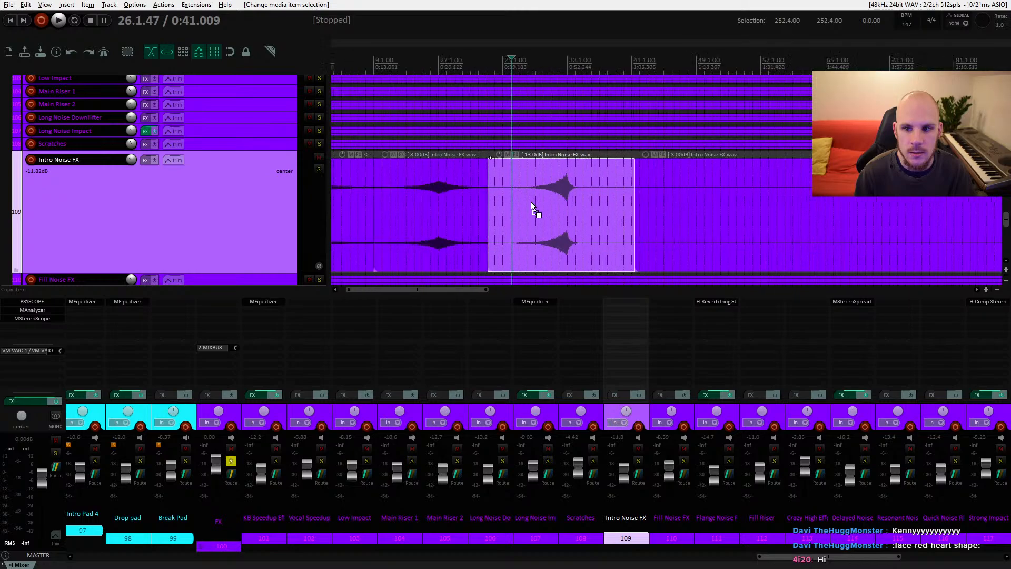
scroll(452, 196, "down", 2)
left_click(550, 182)
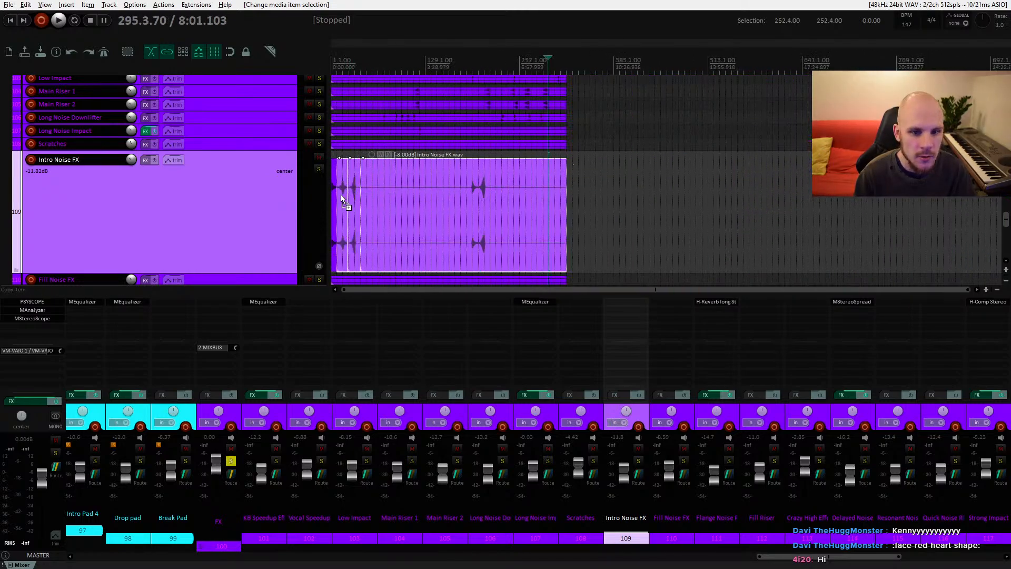
scroll(340, 195, "up", 8)
scroll(341, 198, "up", 3)
scroll(359, 198, "down", 3)
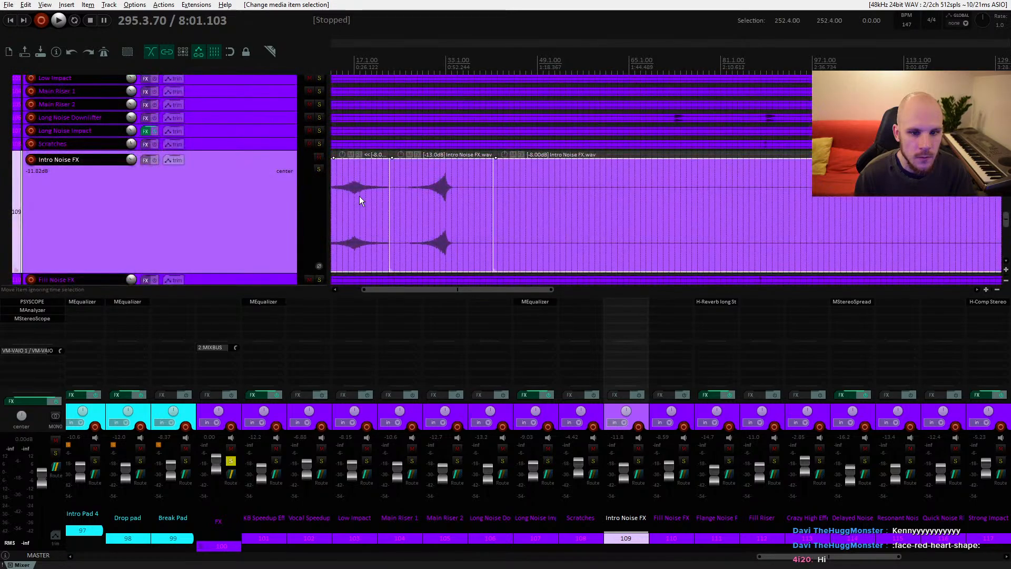
left_click_drag(480, 289, 403, 285)
scroll(365, 213, "up", 5)
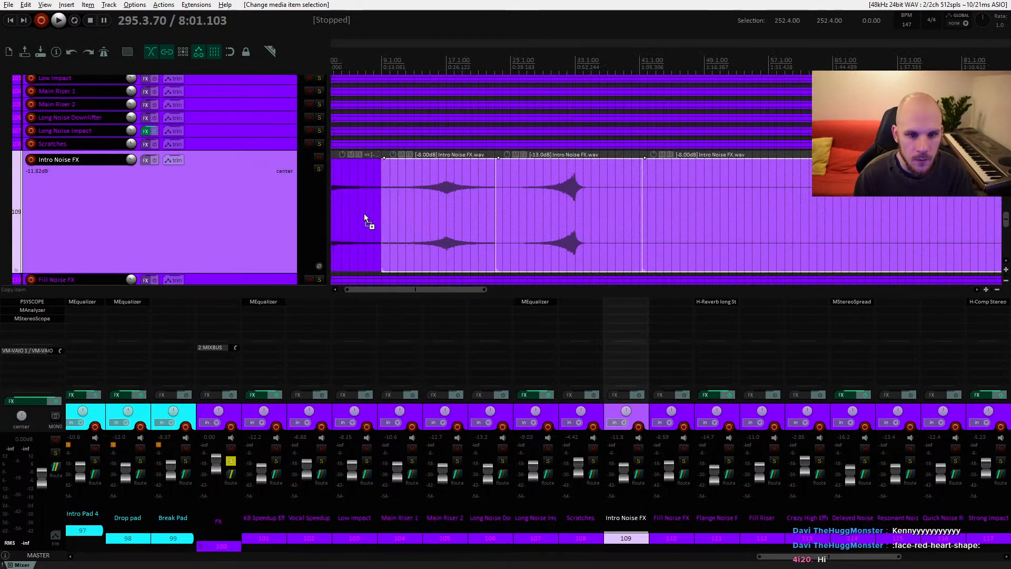
mouse_move(415, 200)
left_mouse_down()
mouse_move(459, 207)
mouse_move(399, 206)
left_mouse_up()
key("ctrl+z")
Step: Enable automatic crossfading of overlapping items and select the Intro Noise FX item parts
left_click(229, 52)
left_click(413, 205)
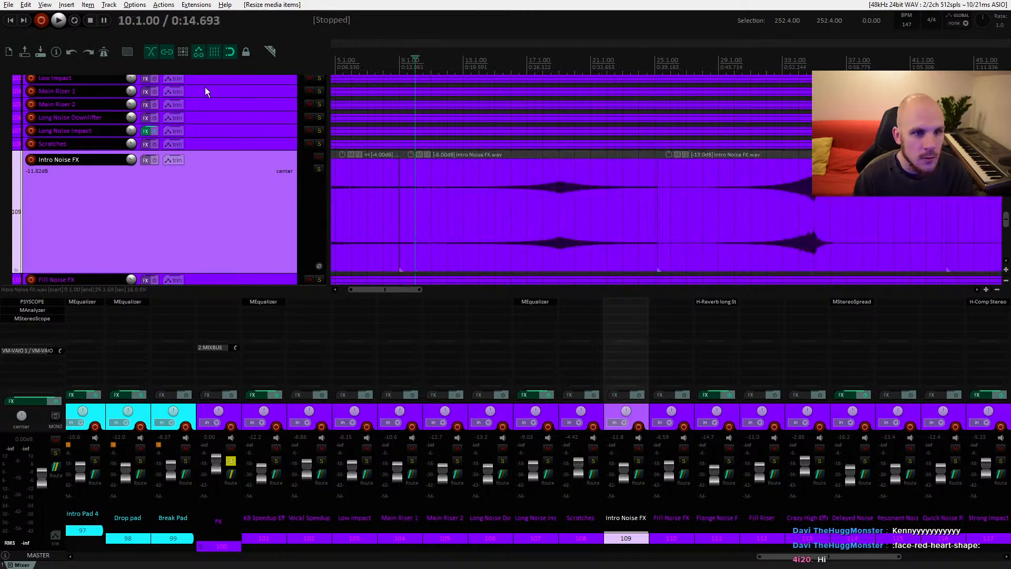
left_click(433, 200)
scroll(452, 219, "down", 5)
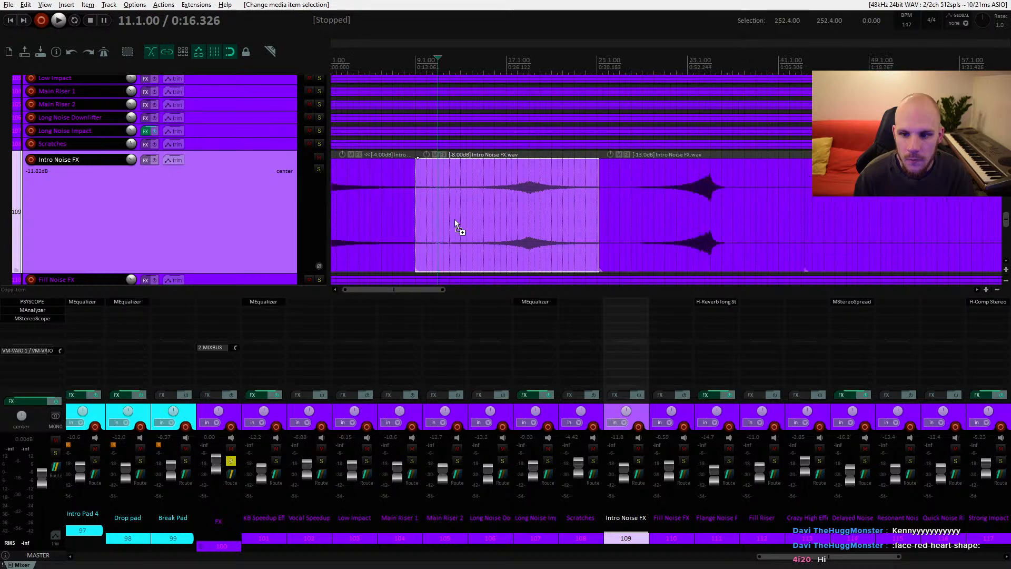
scroll(414, 218, "down", 5)
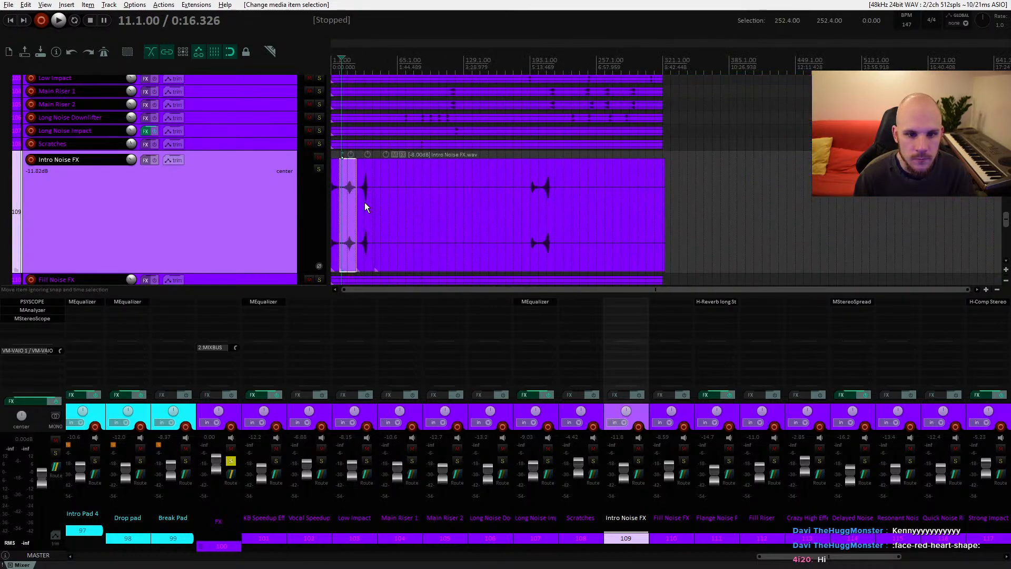
left_click(366, 206, "ctrl")
left_click(409, 204, "ctrl")
Step: Move the second Intro Noise FX part left to overlap the first and lengthen the resulting crossfade
scroll(355, 205, "up", 5)
scroll(355, 207, "up", 3)
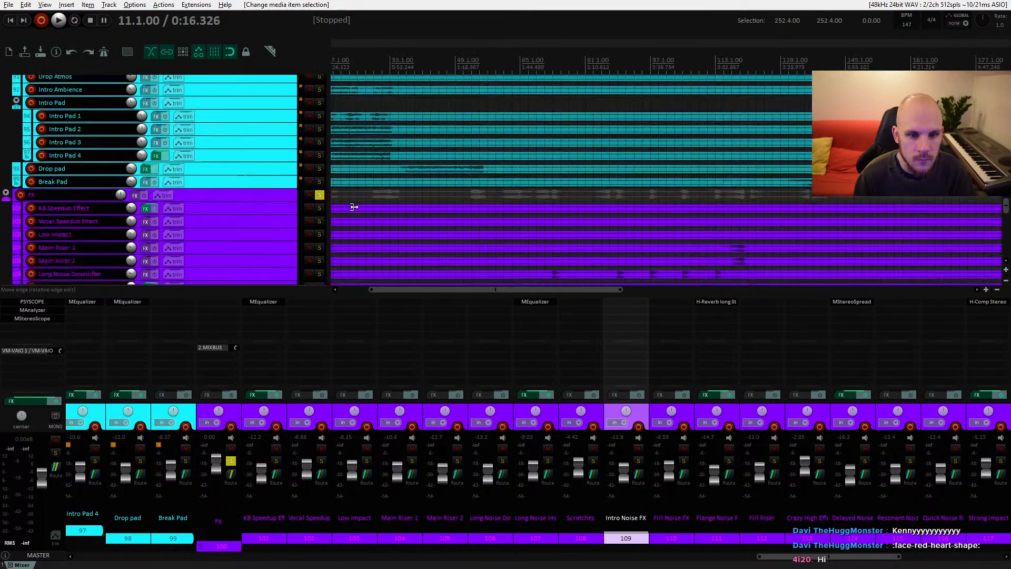
scroll(369, 206, "down", 1)
scroll(369, 207, "down", 3)
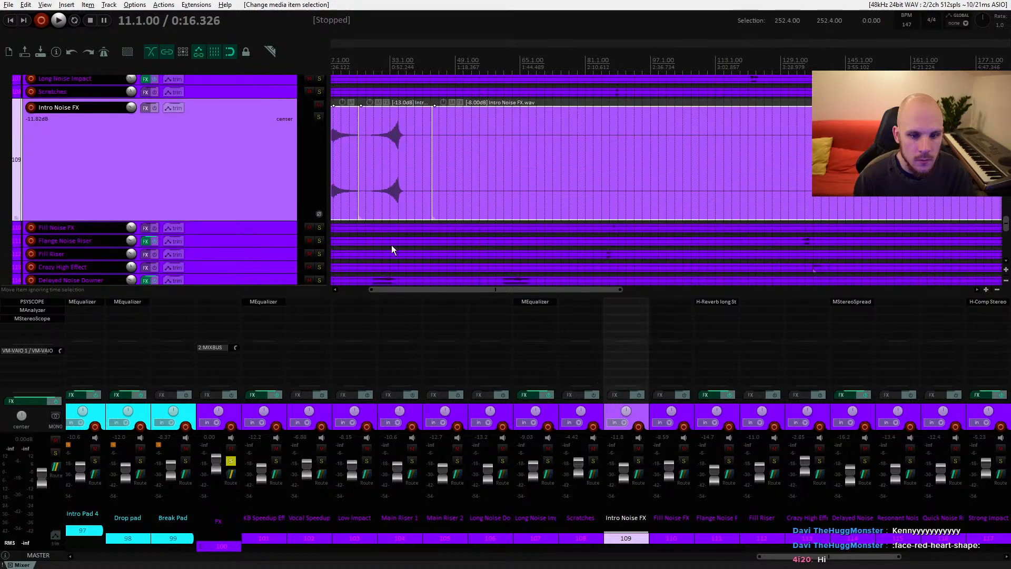
scroll(354, 192, "up", 4)
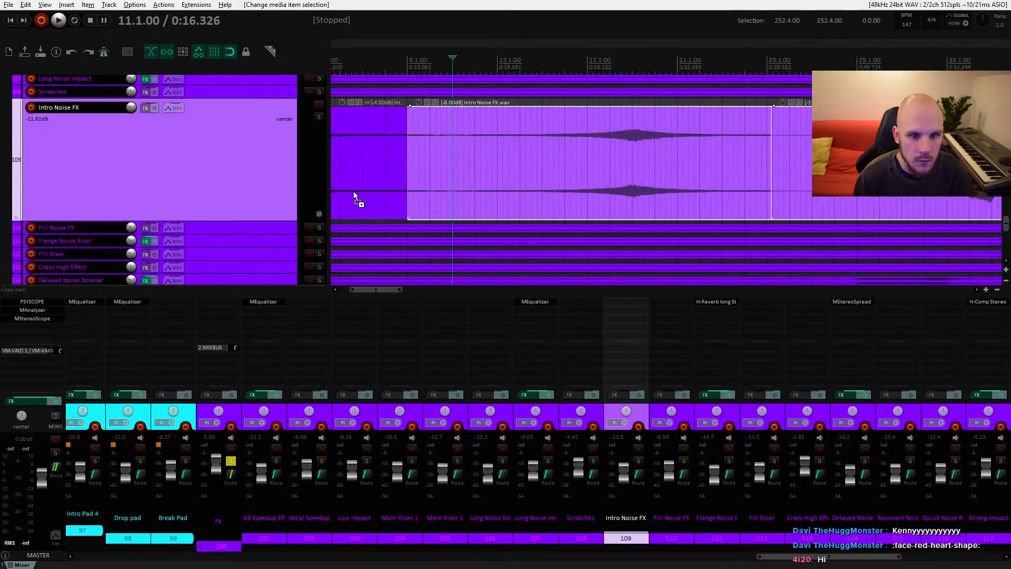
left_click_drag(553, 170, 504, 175)
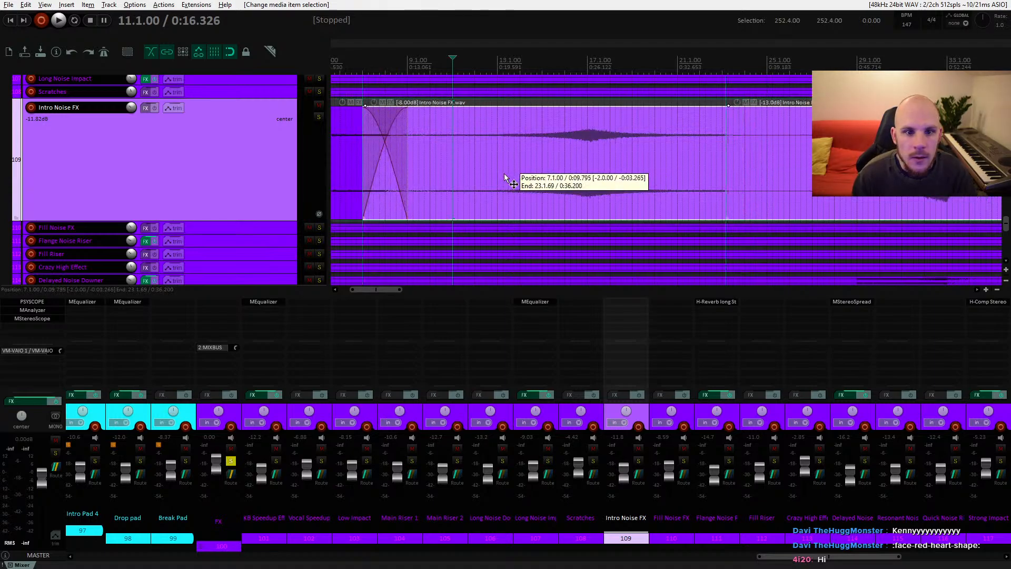
scroll(485, 178, "down", 3)
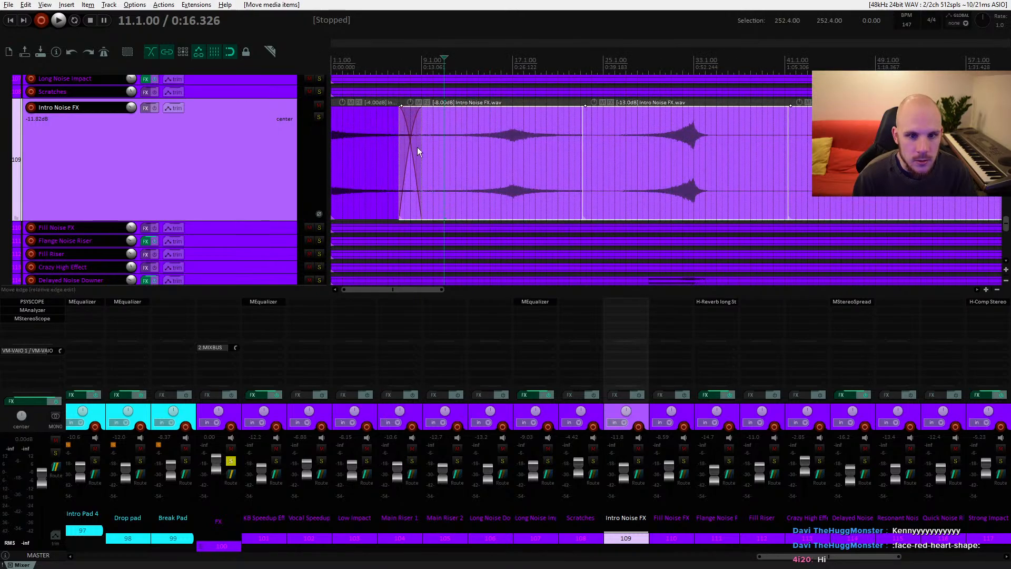
mouse_move(400, 112)
left_mouse_down()
mouse_move(375, 115)
mouse_move(471, 116)
mouse_move(377, 118)
mouse_move(398, 105)
left_mouse_up()
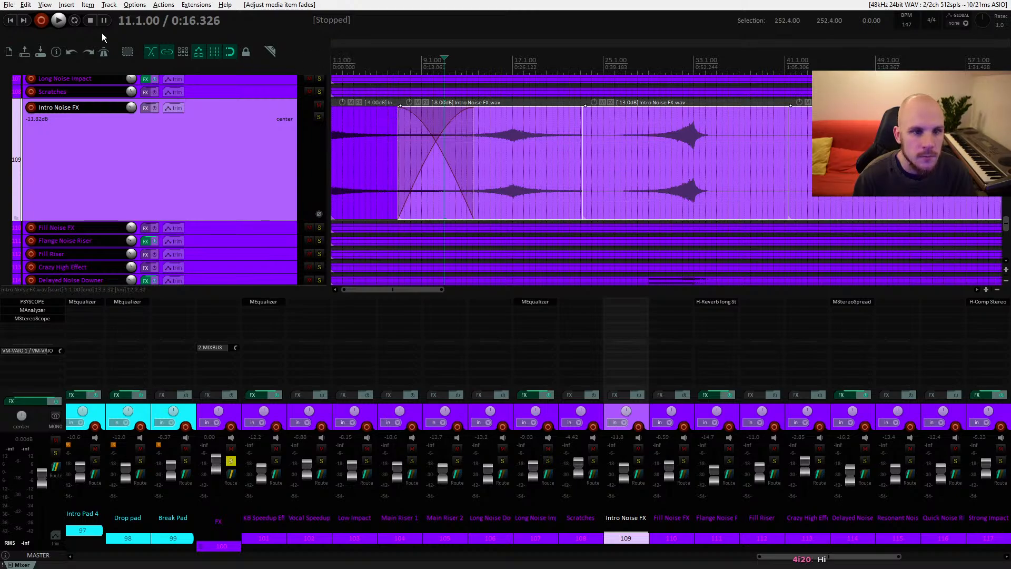
Step: Solo the FX folder and play the project from the start to hear the new crossfade
key("Home")
key("space")
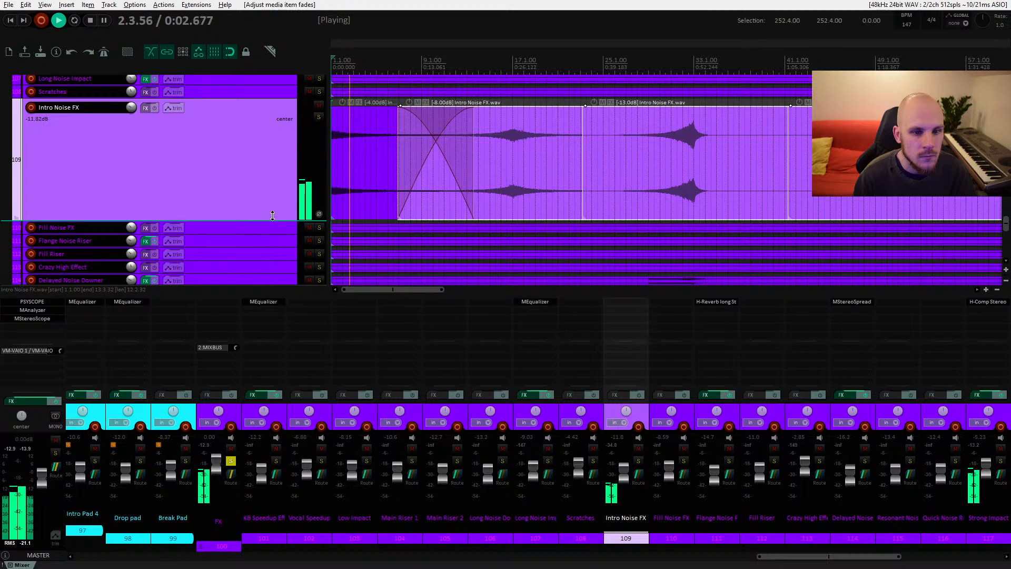
left_click_drag(273, 219, 269, 98)
scroll(273, 157, "up", 5)
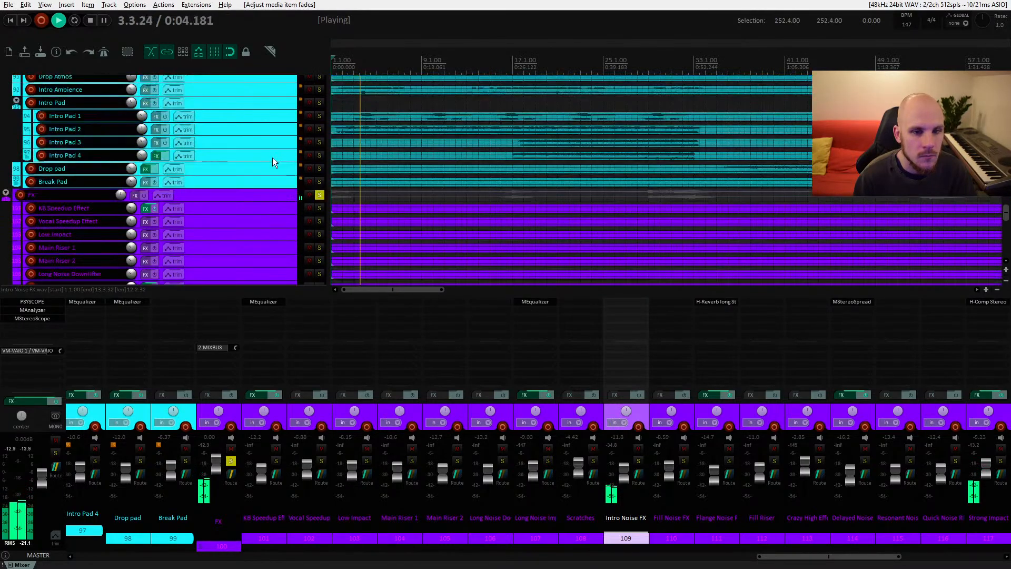
left_click(319, 196)
key("space")
key("space")
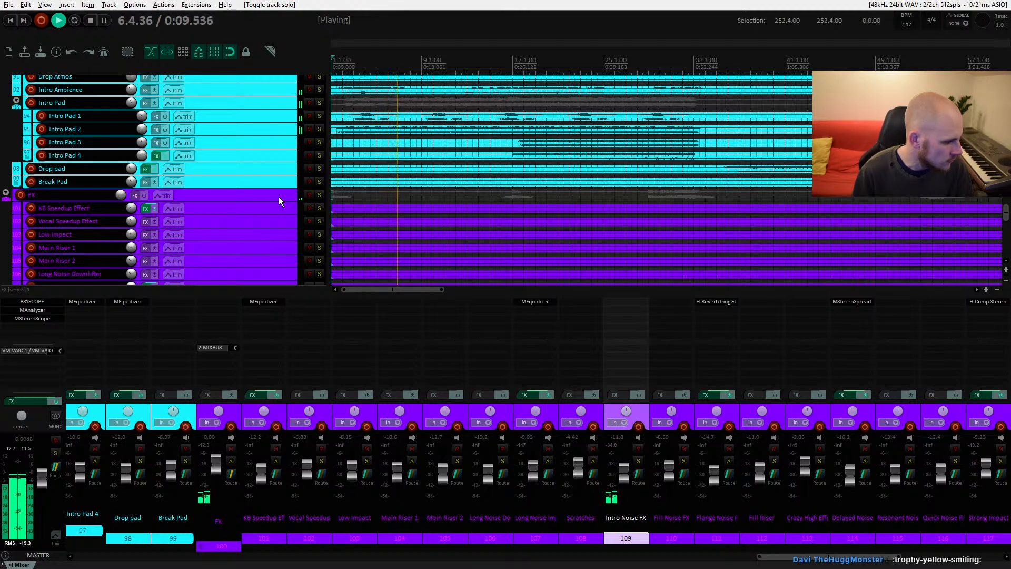
key("space")
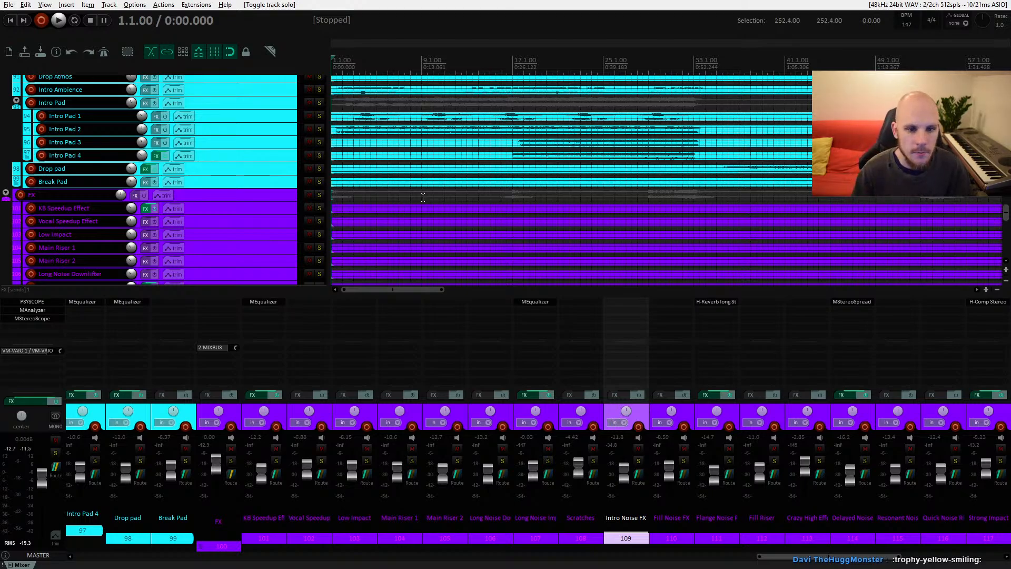
Step: Try to adjust the fade at the start of the third Intro Noise FX item part
scroll(435, 195, "down", 4)
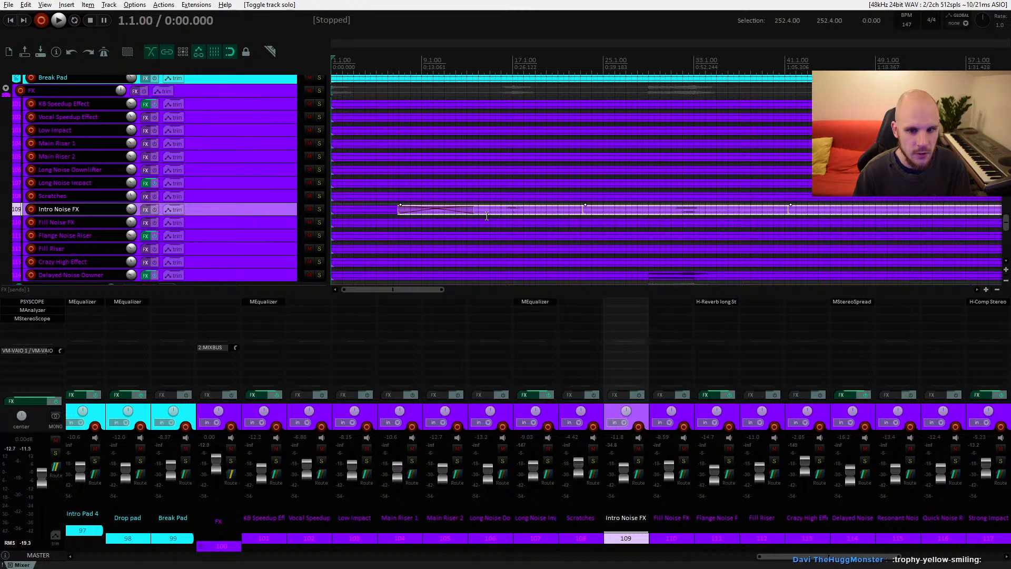
scroll(492, 240, "down", 4)
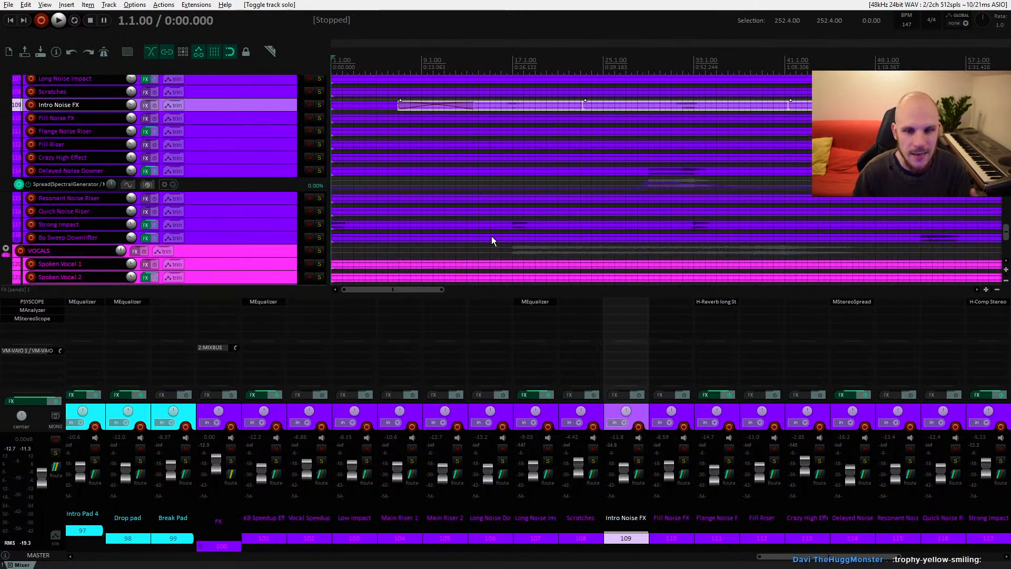
scroll(491, 240, "up", 2)
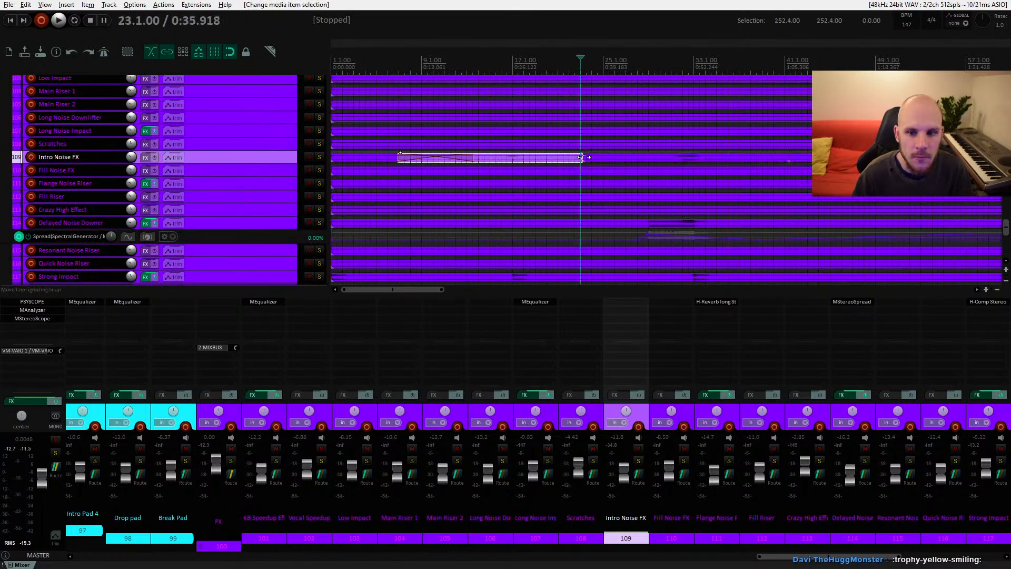
left_click(594, 158)
left_click(576, 158)
left_click(603, 160)
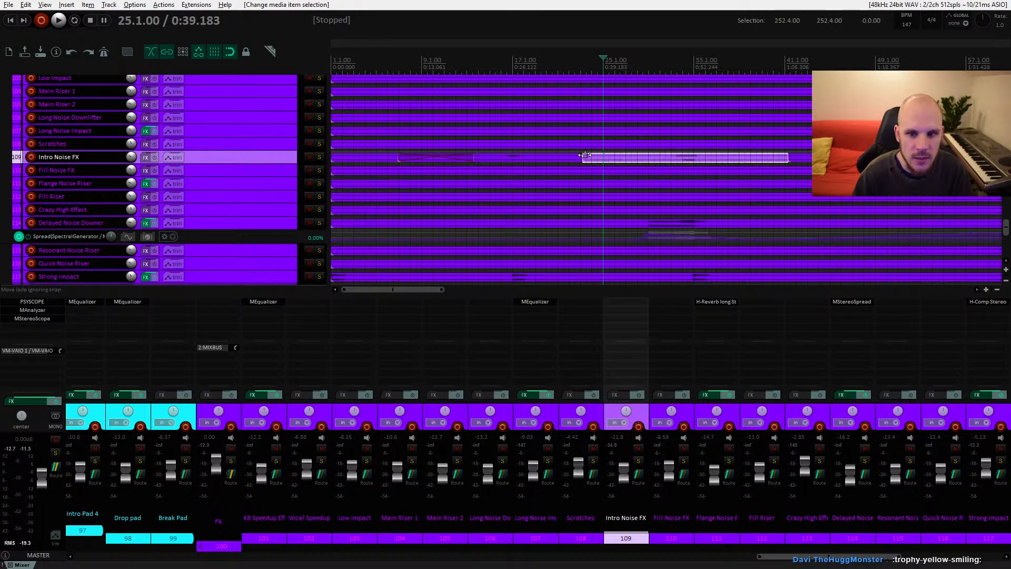
left_click_drag(583, 155, 582, 153)
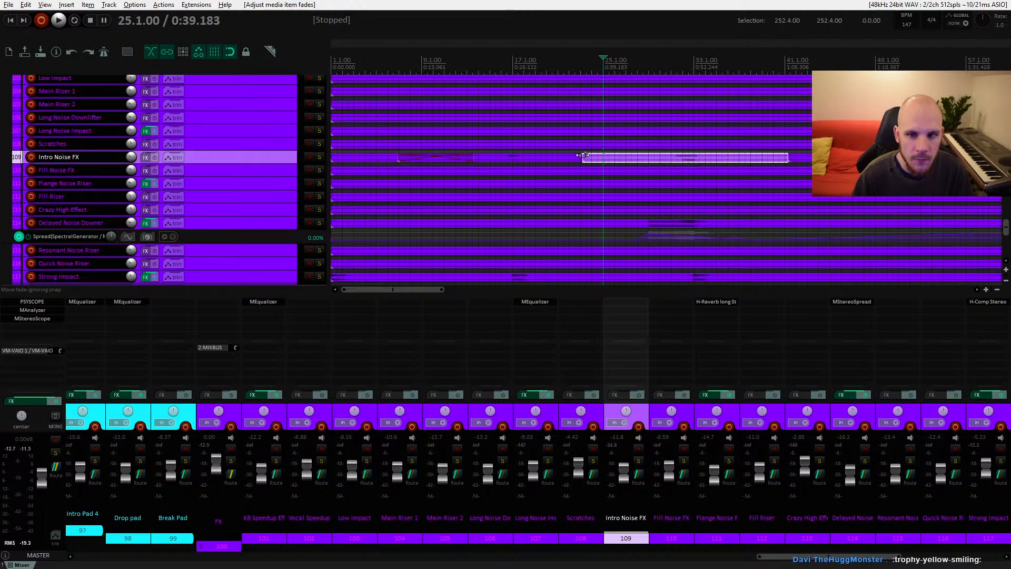
mouse_move(584, 155)
left_mouse_down()
mouse_move(653, 156)
mouse_move(434, 149)
mouse_move(640, 158)
mouse_move(453, 158)
mouse_move(602, 159)
mouse_move(581, 159)
left_mouse_up()
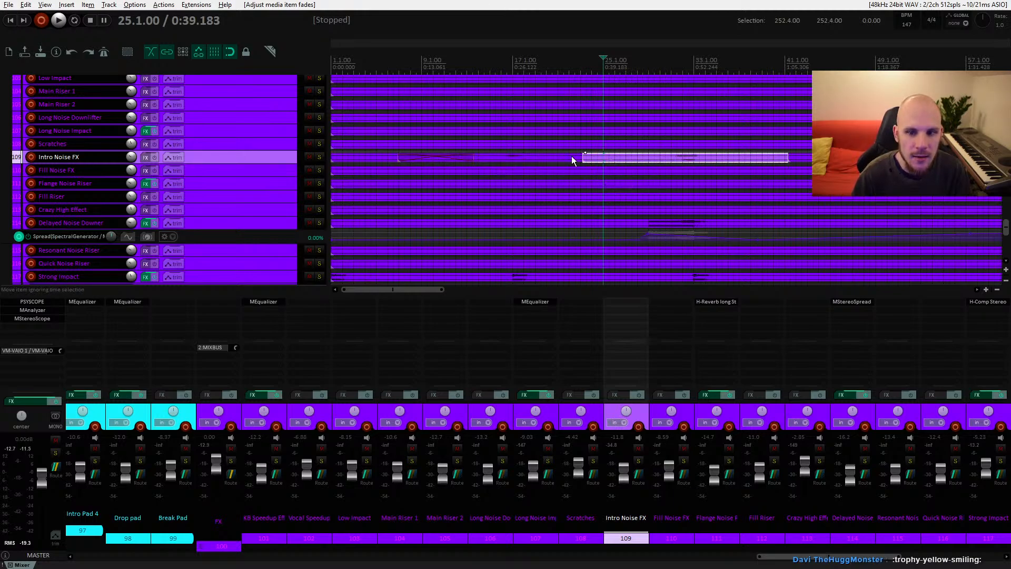
left_click(609, 159)
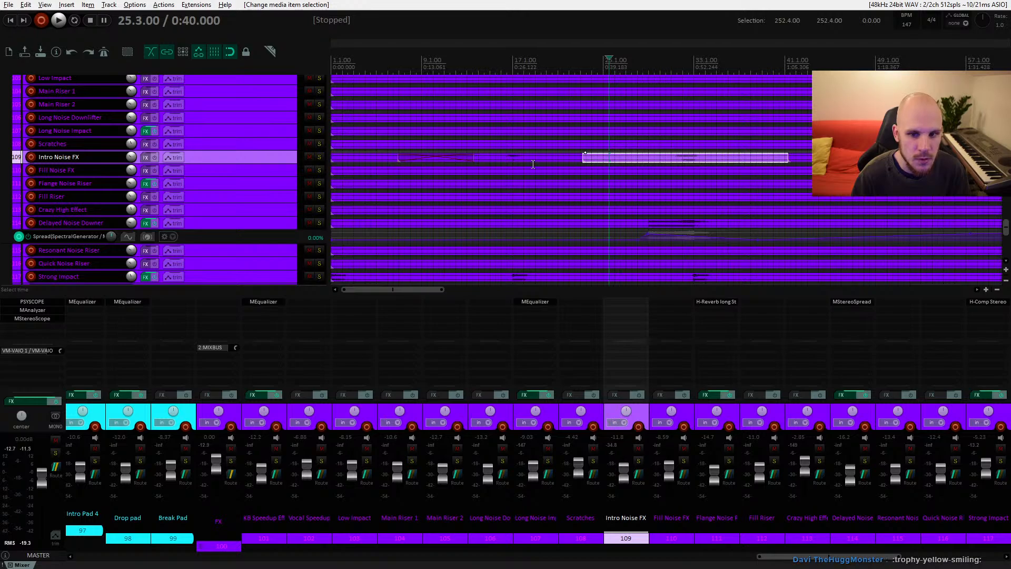
left_click(569, 161)
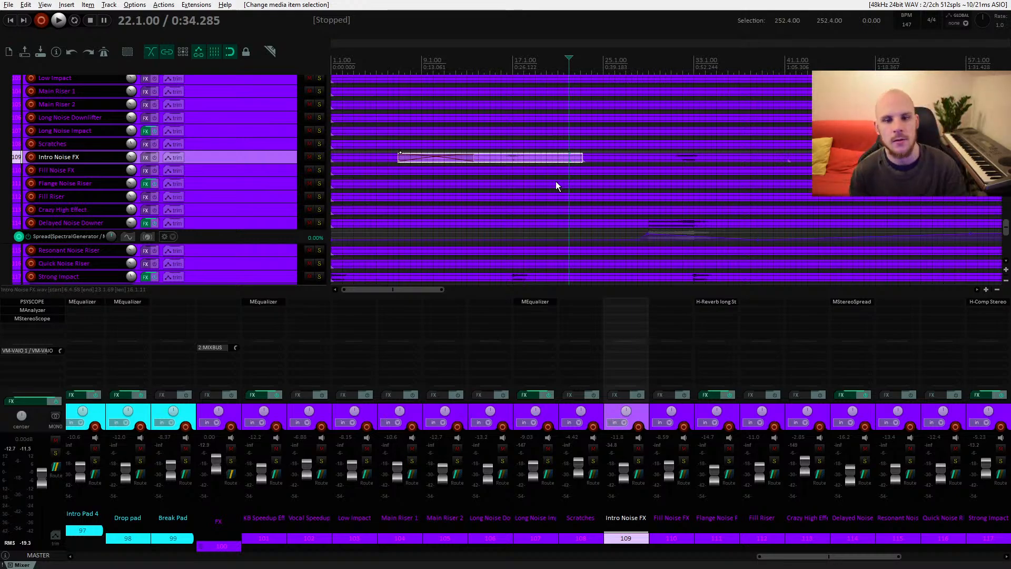
Step: Play back the pad tracks from bar 11 to listen to the mix
scroll(463, 210, "up", 4)
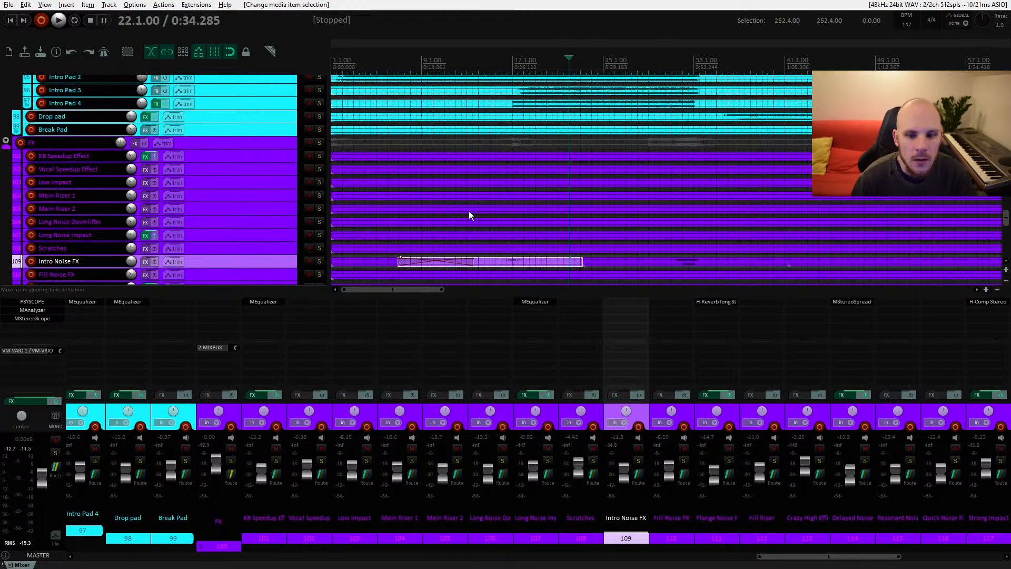
scroll(470, 214, "down", 4)
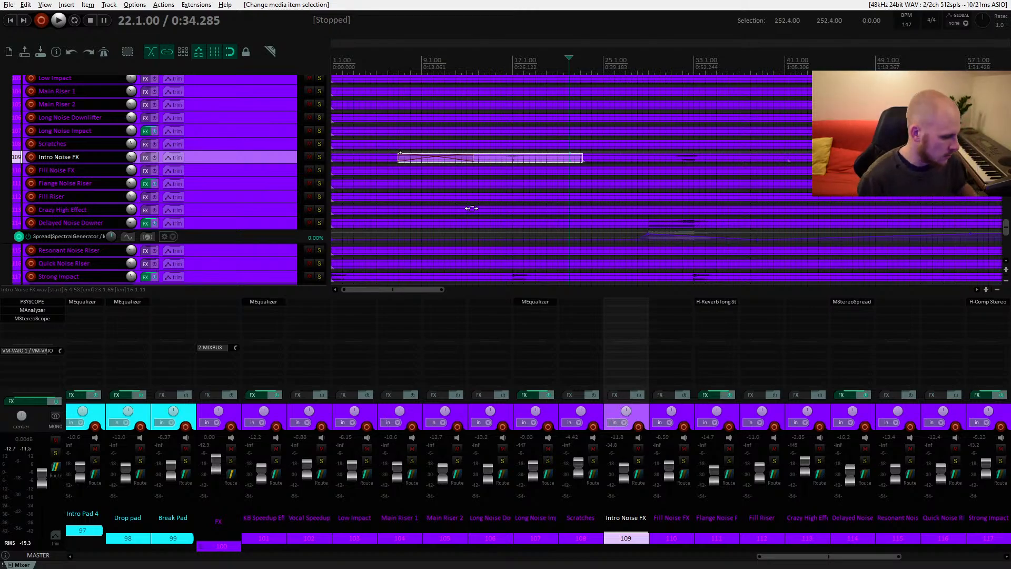
scroll(481, 168, "up", 8)
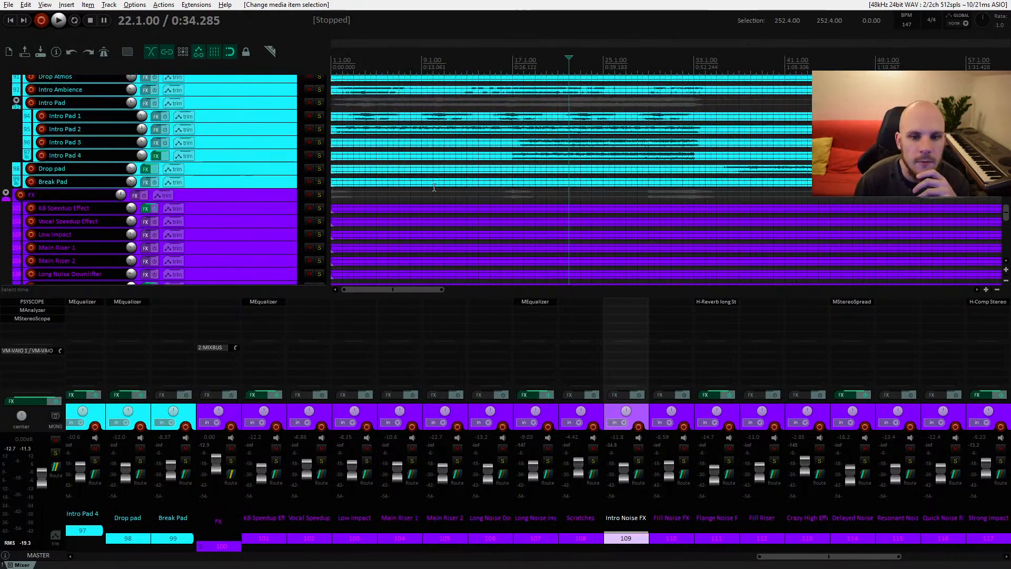
left_click(443, 154)
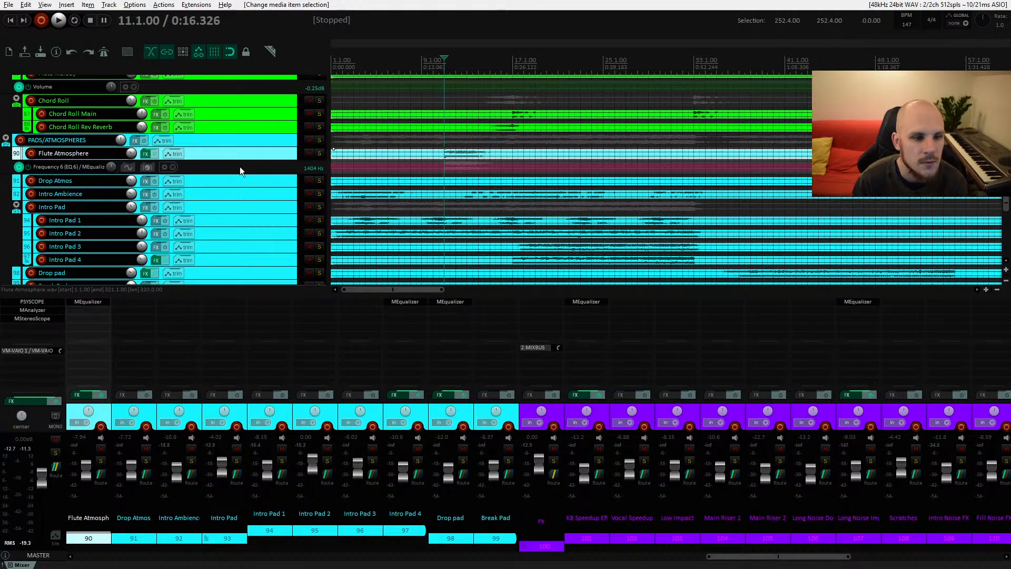
key("space")
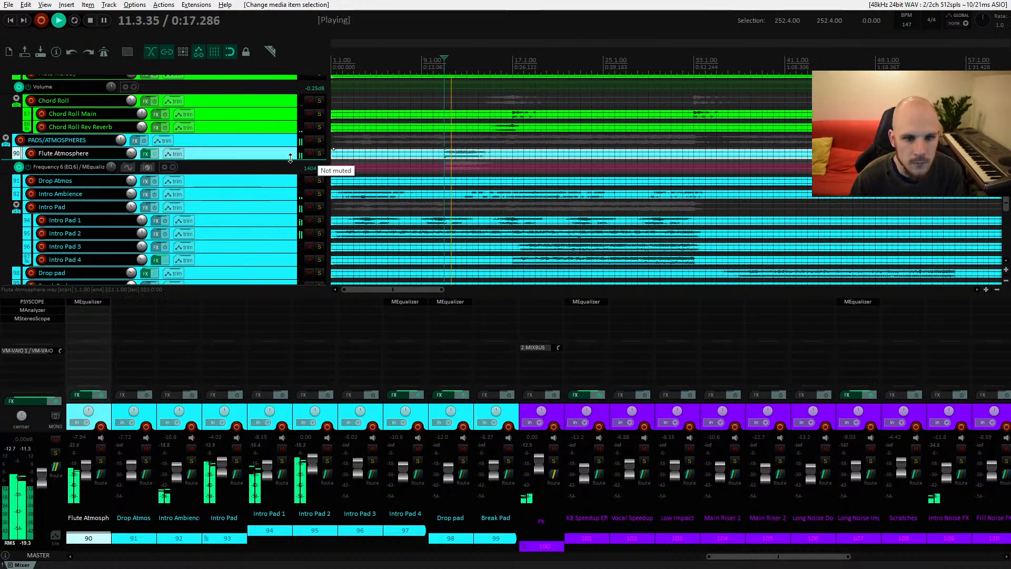
key("space")
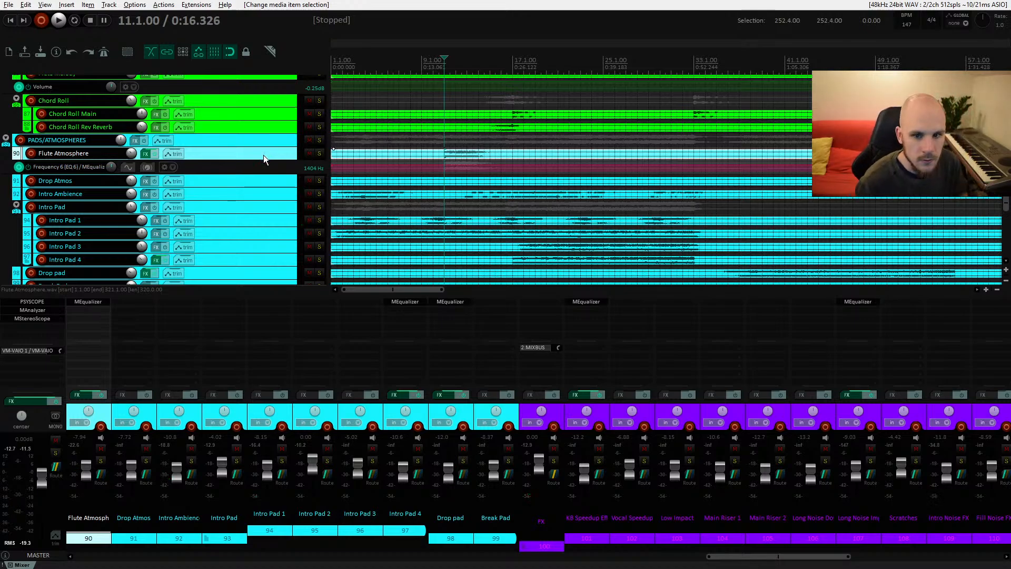
scroll(424, 189, "down", 8)
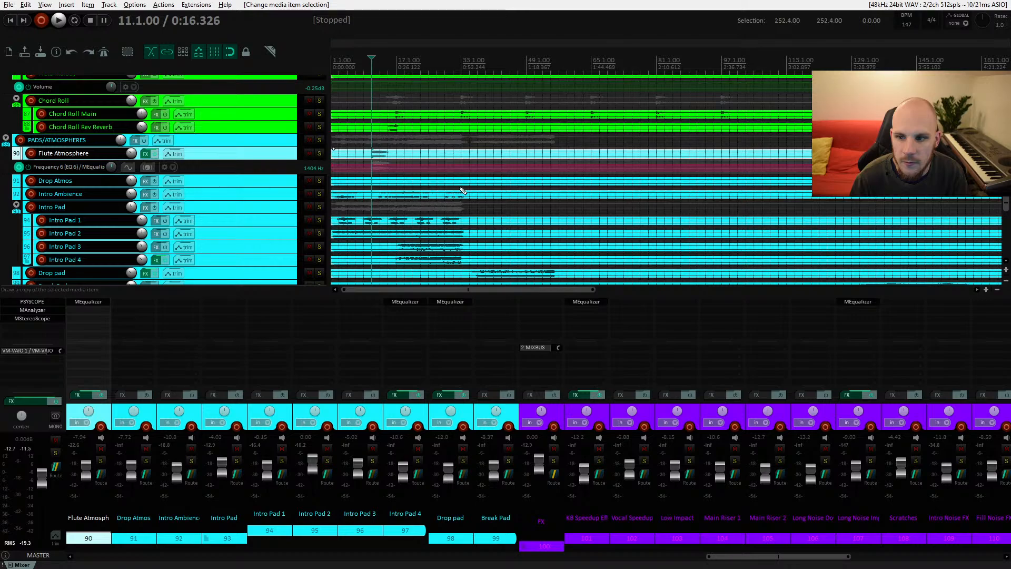
scroll(424, 199, "up", 6)
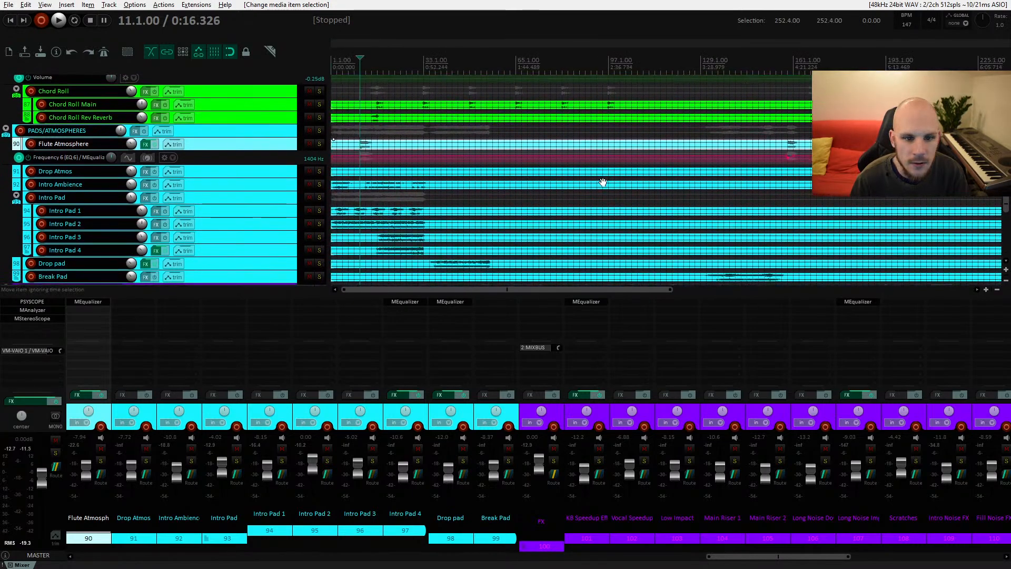
Step: Freehand draw a dip in the Flute Atmosphere EQ frequency envelope around bar 11, then play it back to listen
scroll(359, 171, "up", 3)
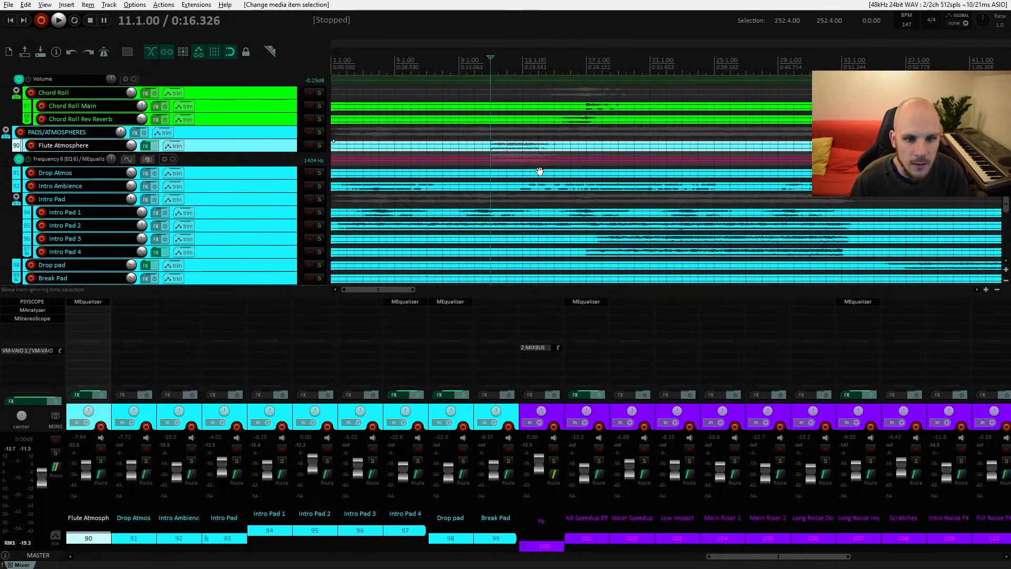
left_click(539, 158, "ctrl")
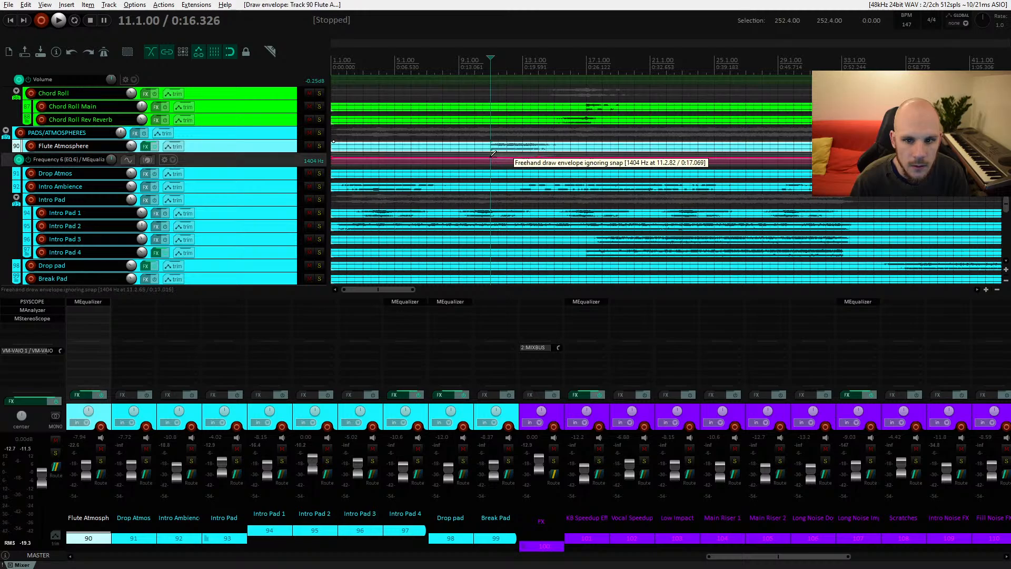
left_click_drag(487, 156, 490, 197)
key("space")
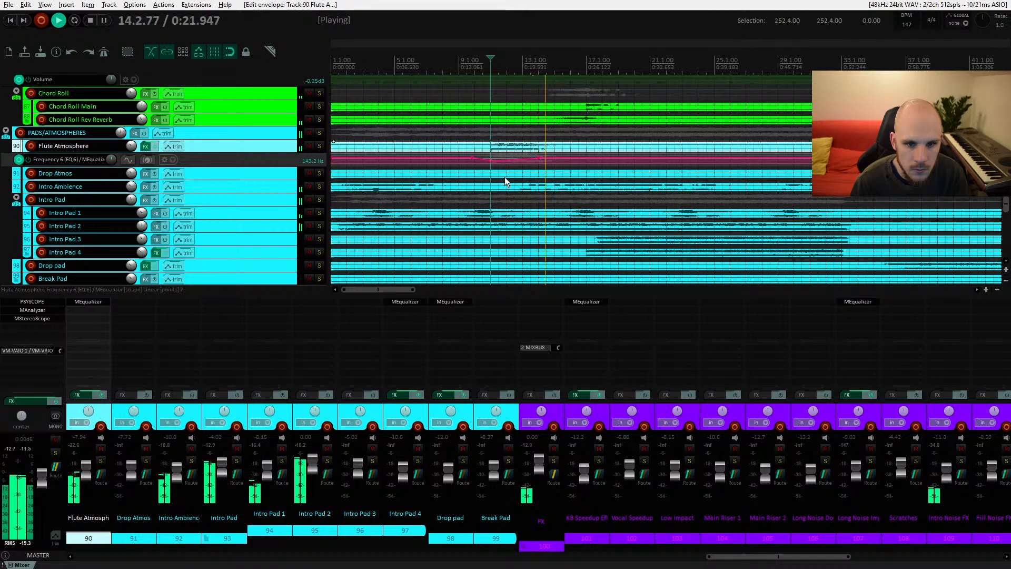
key("space")
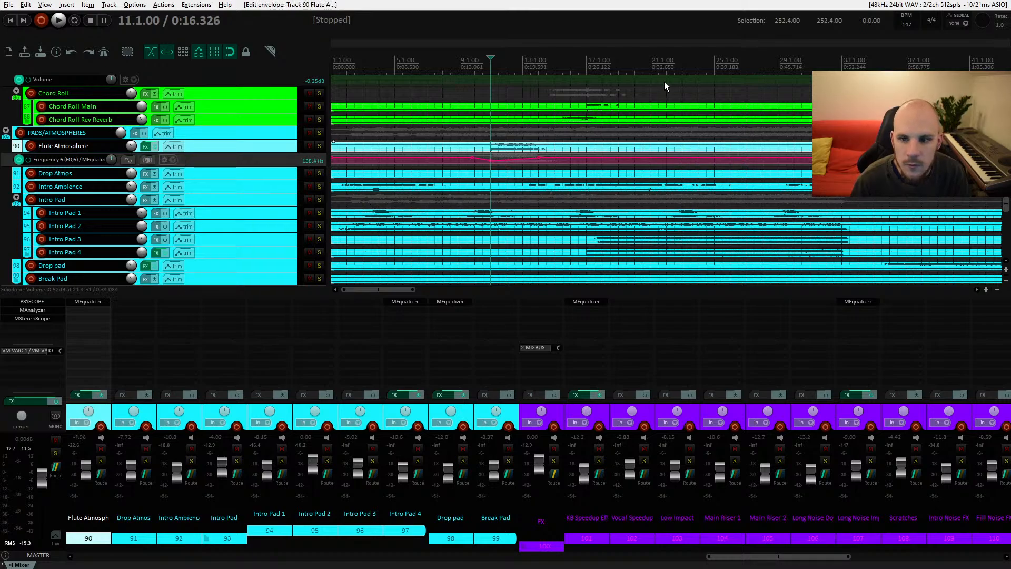
Step: Open the Flute Atmosphere item's properties, edit its volume field and apply the change
left_click(698, 79)
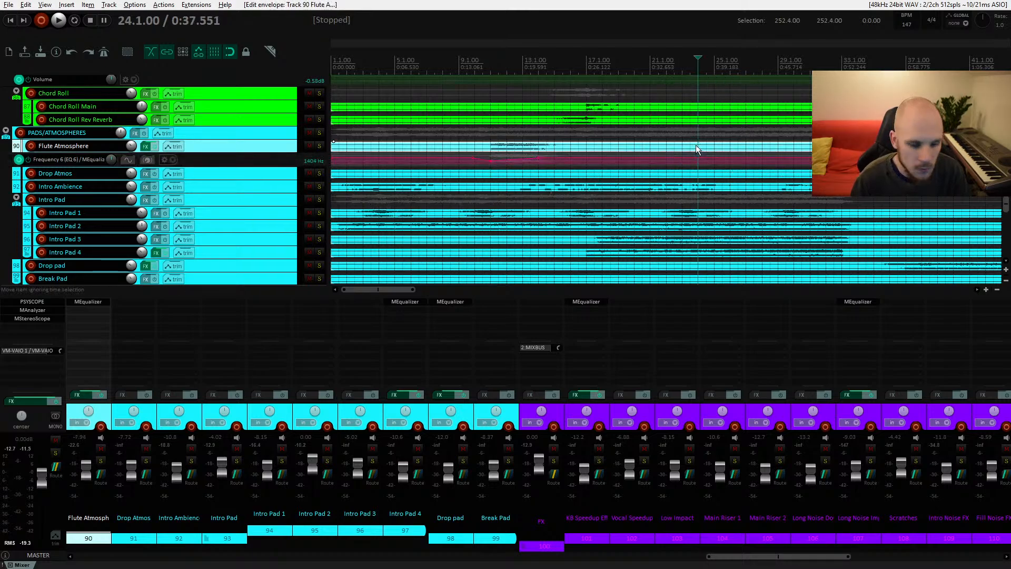
left_click(561, 152)
right_click(562, 152)
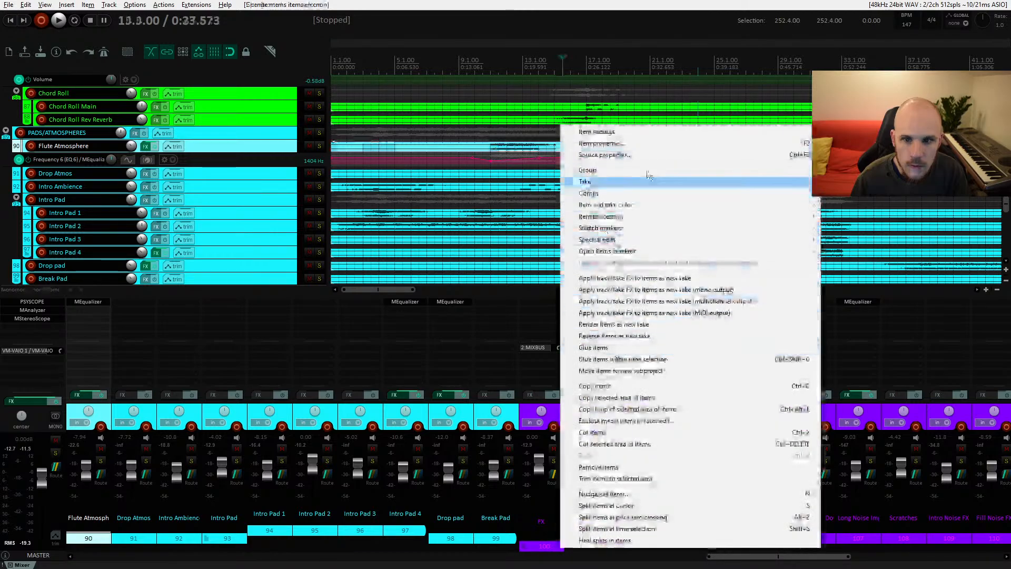
left_click(632, 143)
left_click(546, 261)
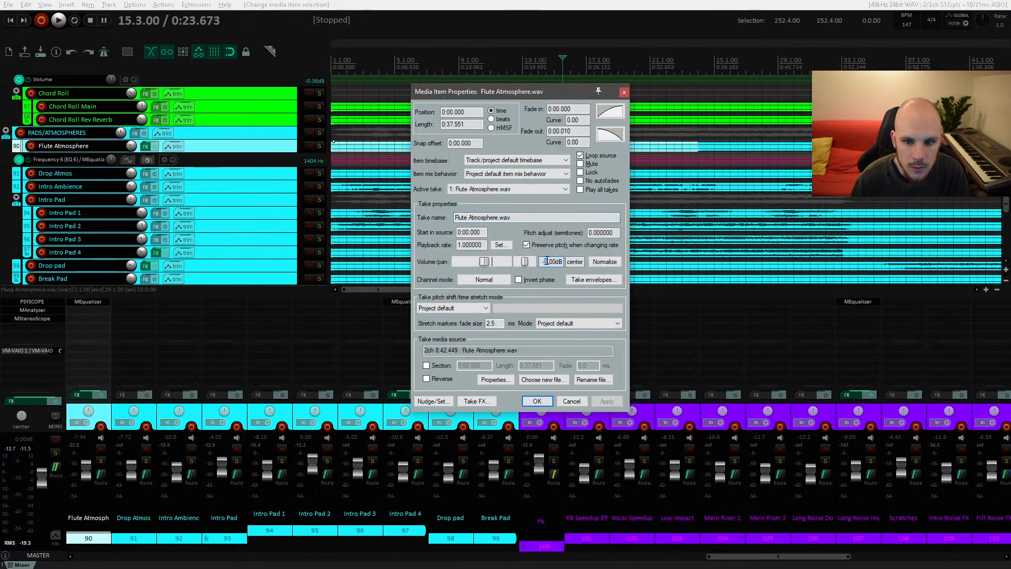
left_click(542, 401)
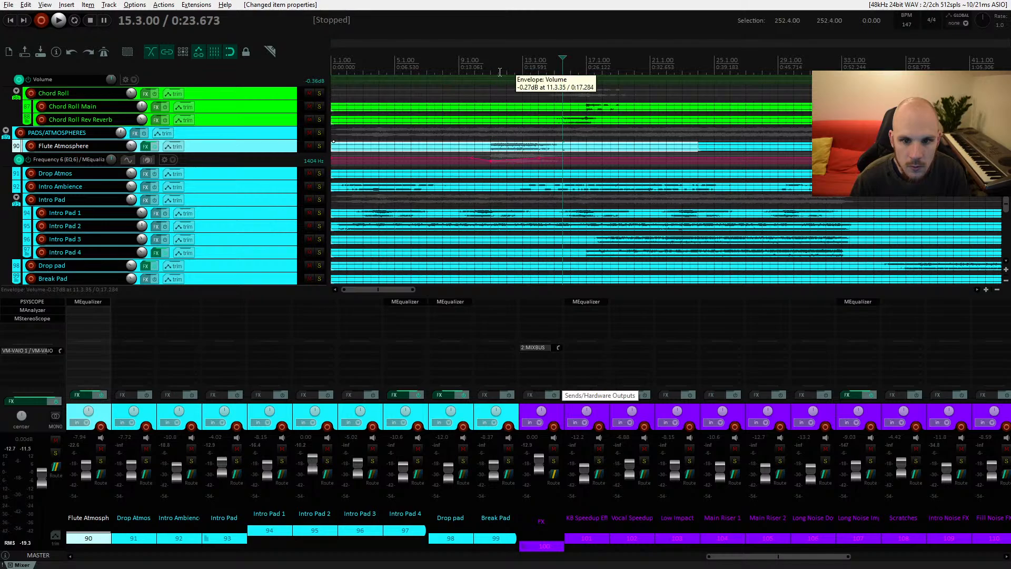
Step: Play the project from bar 9 to hear the flute with the new envelope
left_click(483, 62)
key("space")
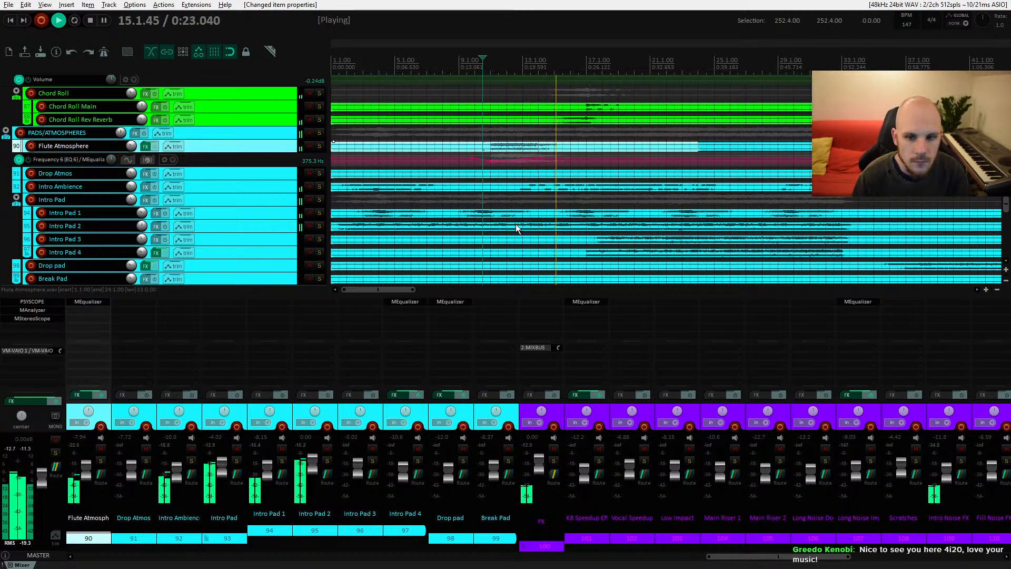
key("space")
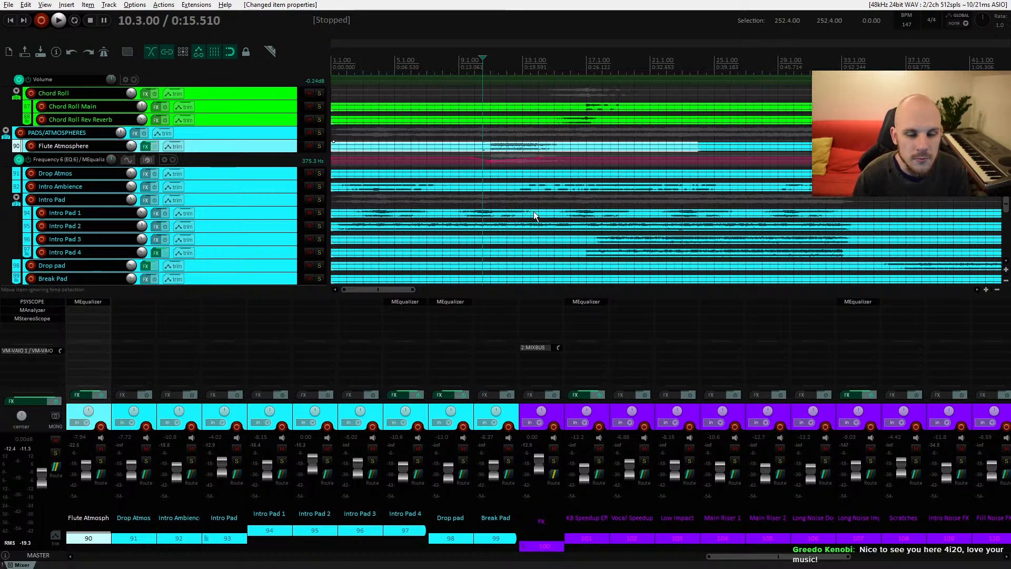
Step: Return to the project and play again from bar 9 while scrolling through the pad, FX and lead tracks
key("alt+Tab")
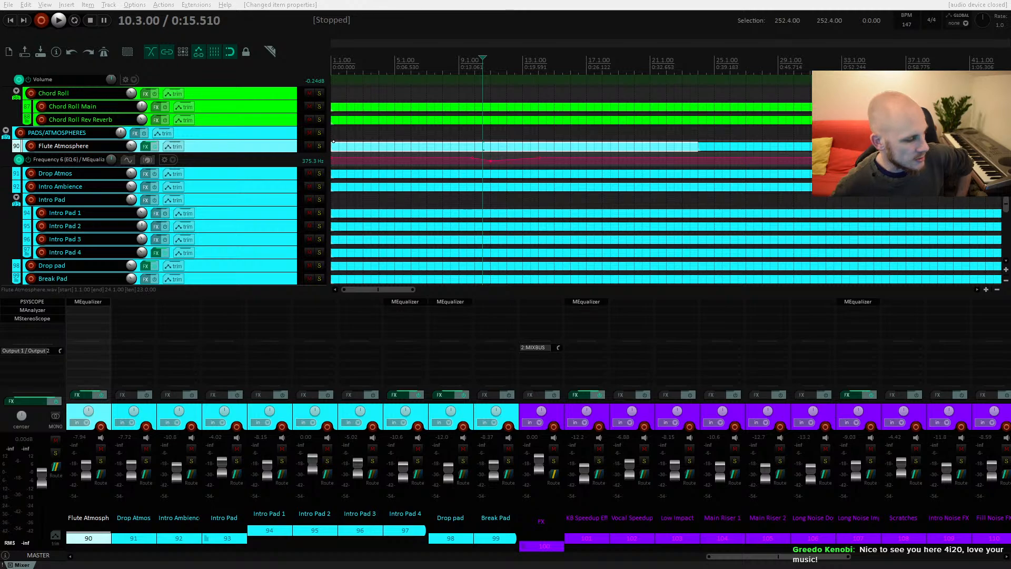
left_click(474, 58)
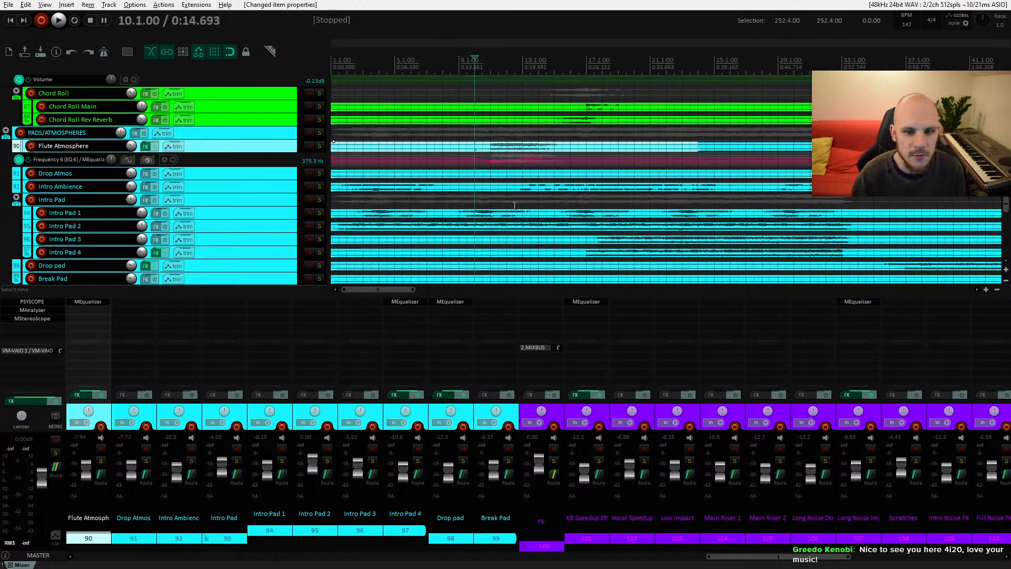
scroll(514, 206, "down", 3)
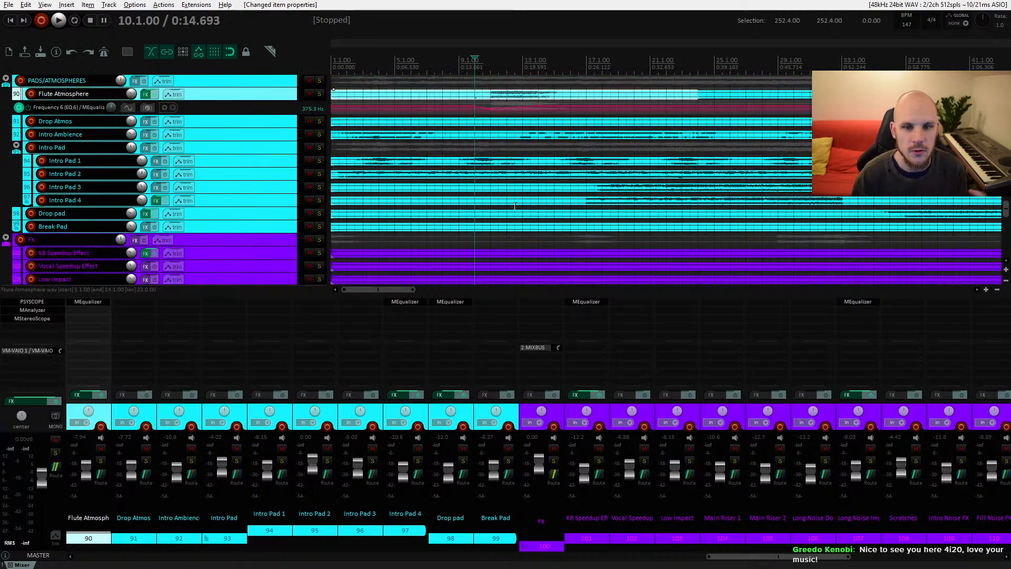
scroll(514, 205, "down", 3)
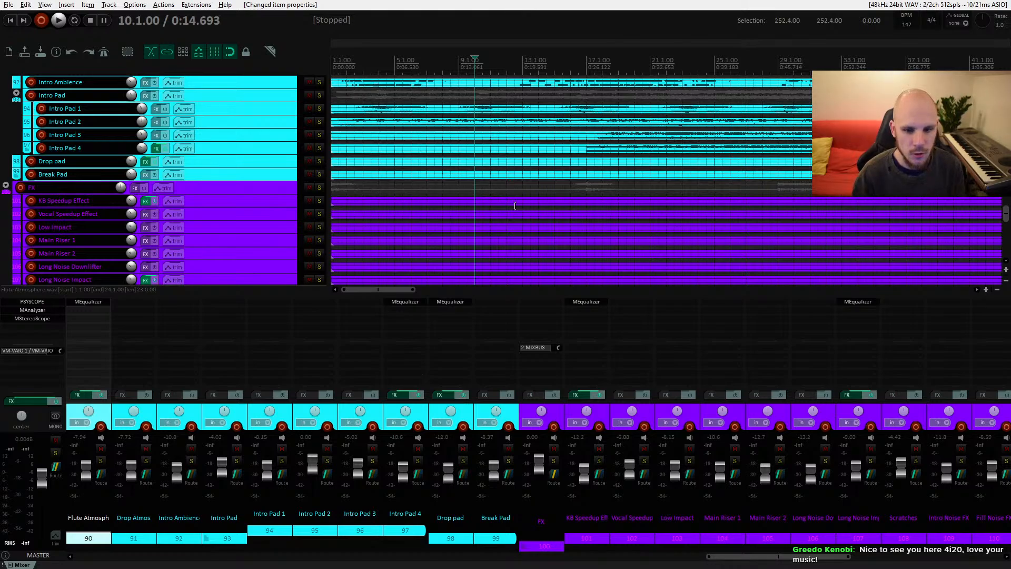
scroll(514, 205, "down", 6)
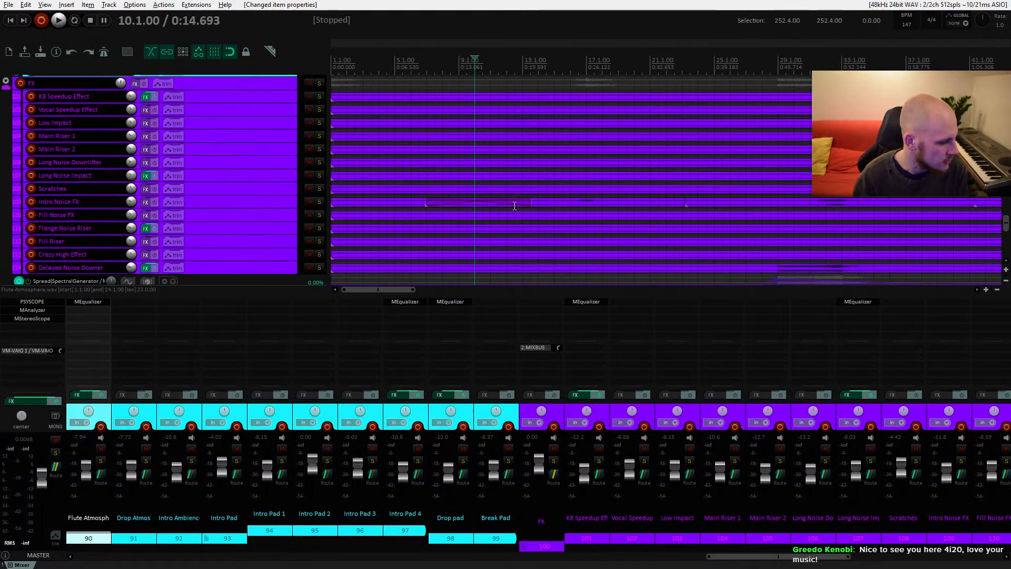
key("space")
scroll(526, 205, "up", 9)
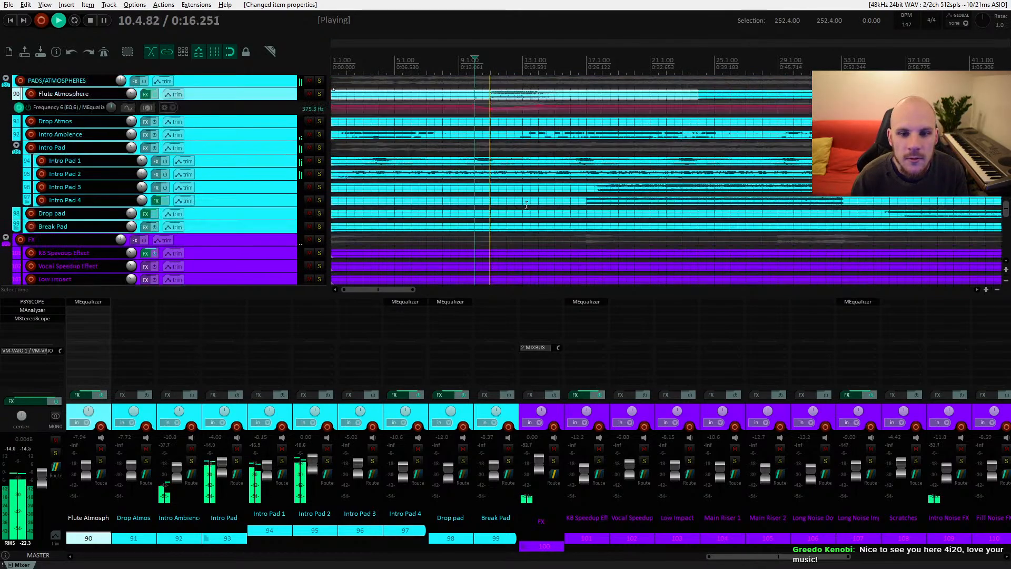
scroll(526, 206, "up", 3)
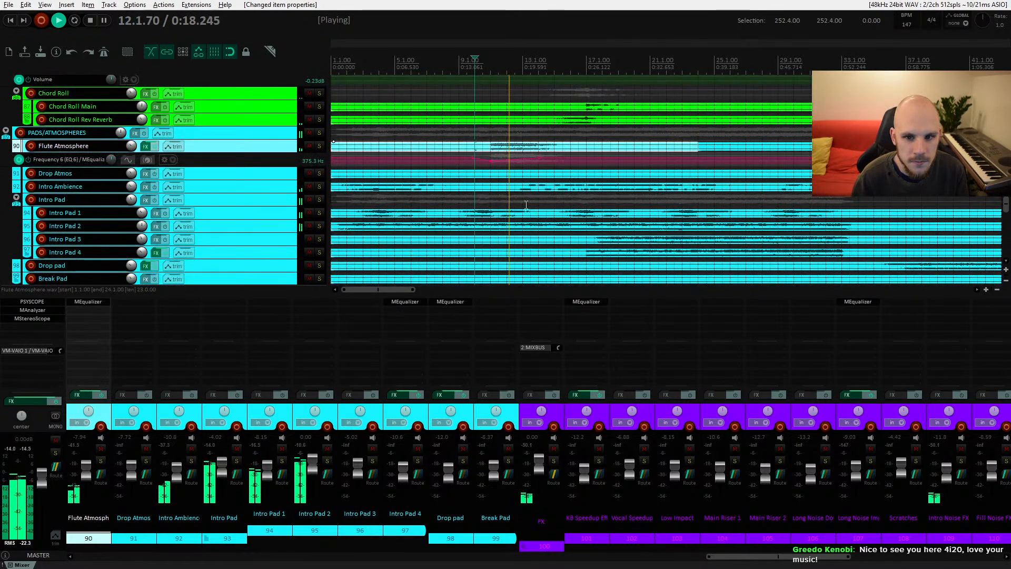
scroll(526, 205, "up", 3)
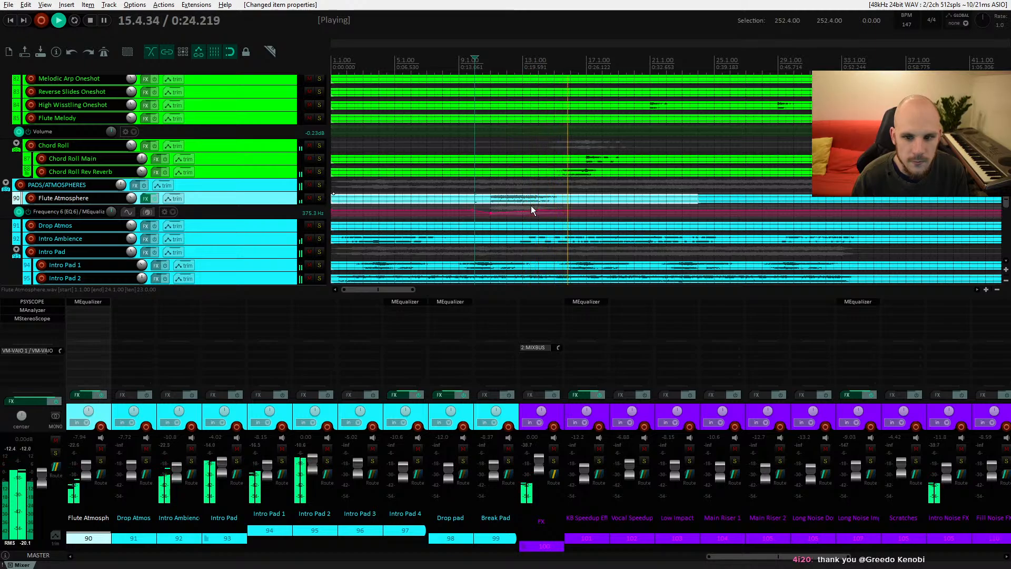
left_click_drag(584, 191, 543, 186)
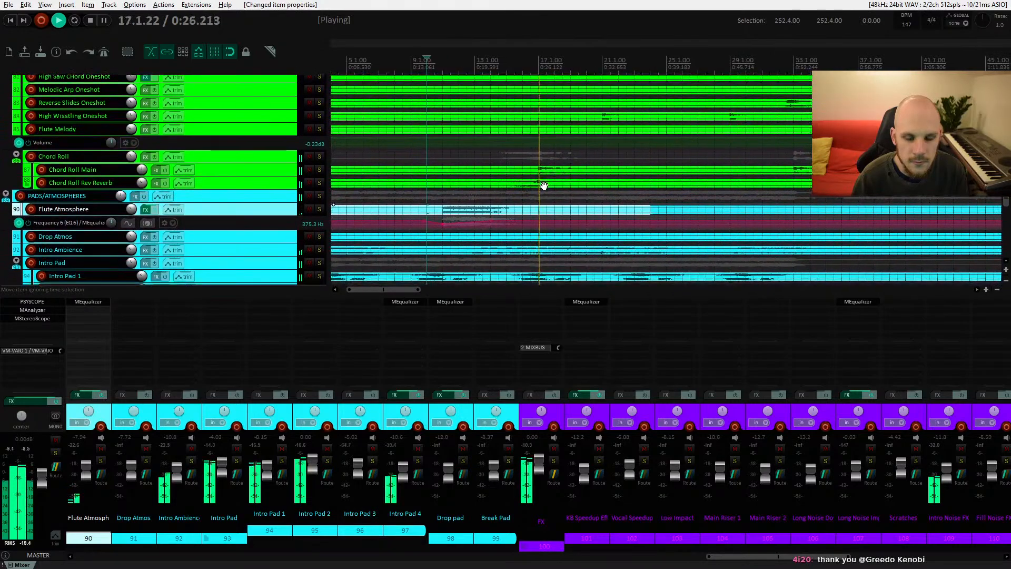
key("space")
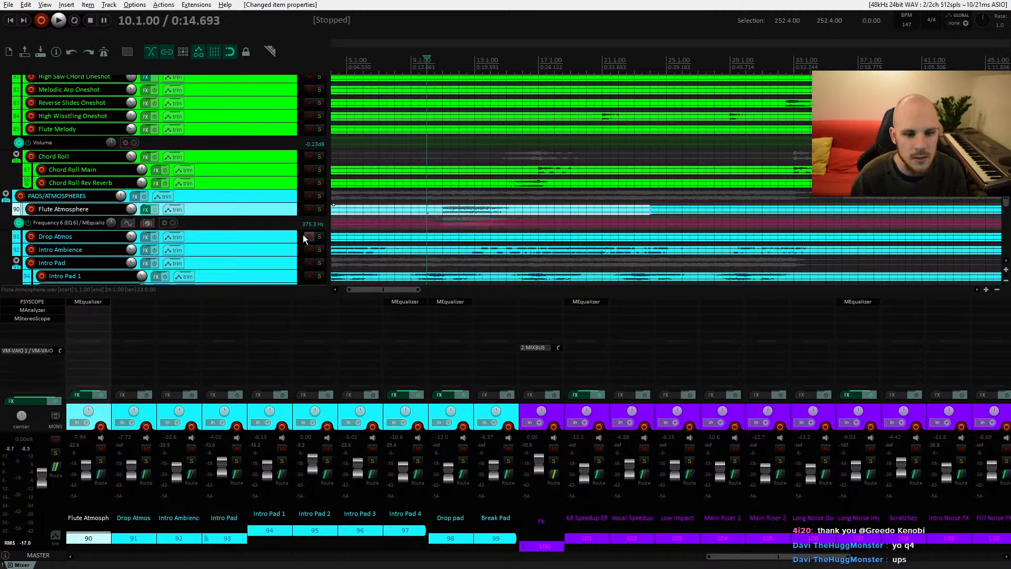
Step: Enlarge the flute's frequency envelope lane, pull the dip point slightly lower, play to check it and shrink the lane again
left_click_drag(286, 228, 289, 258)
left_click_drag(443, 213, 439, 202)
key("space")
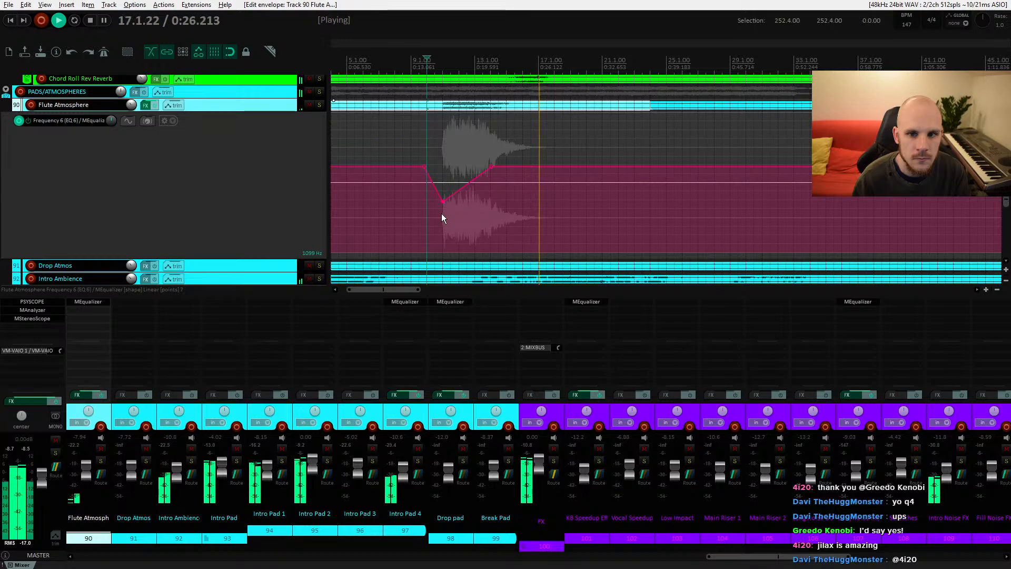
key("space")
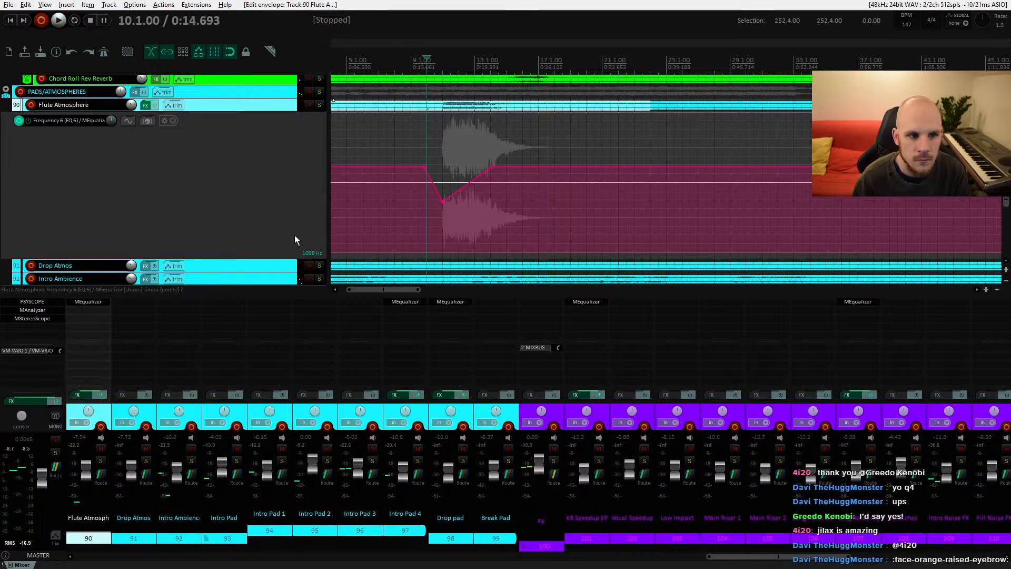
left_click_drag(284, 256, 284, 249)
Step: Lower the Dark Distorted Sequence Oneshot track volume to -7.14 dB and play from bar 14 to listen
scroll(464, 159, "up", 10)
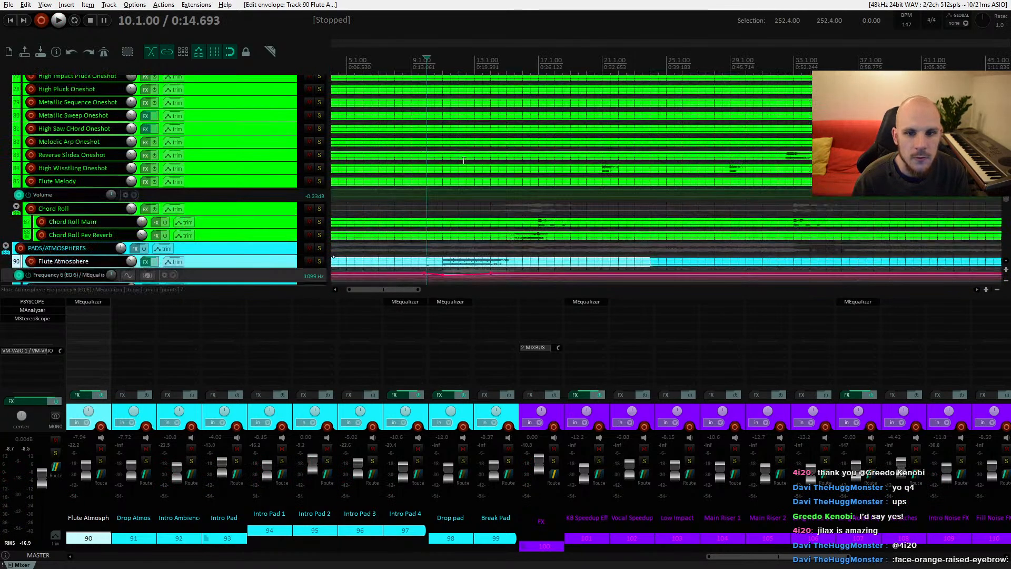
scroll(463, 159, "up", 3)
left_click(515, 216)
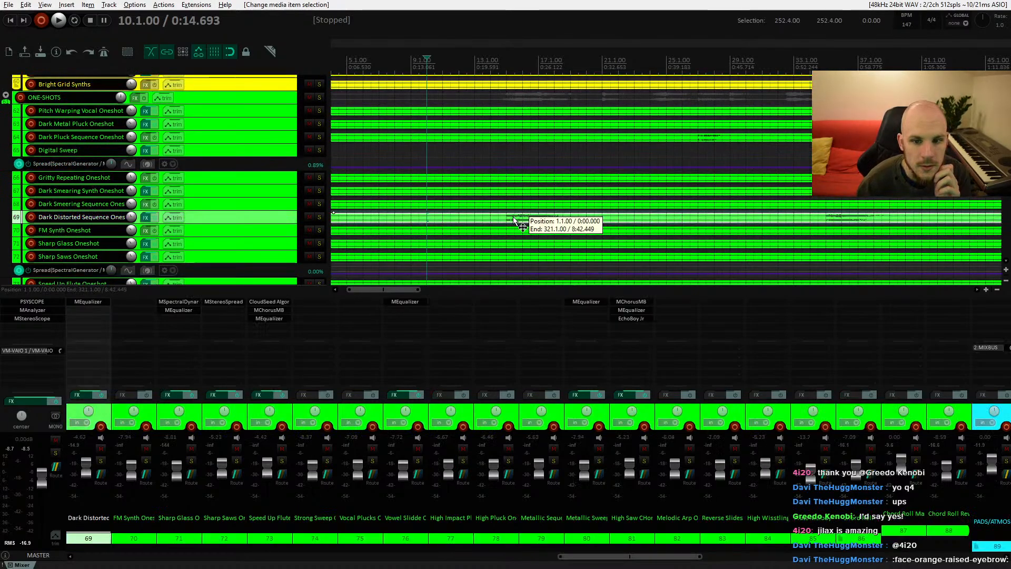
left_click_drag(131, 222, 131, 226)
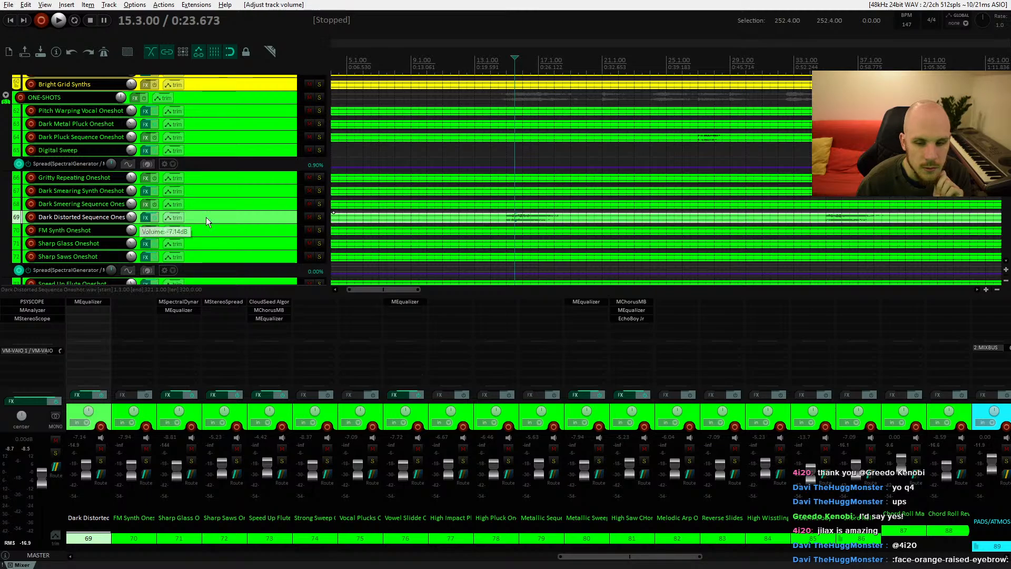
left_click(491, 217)
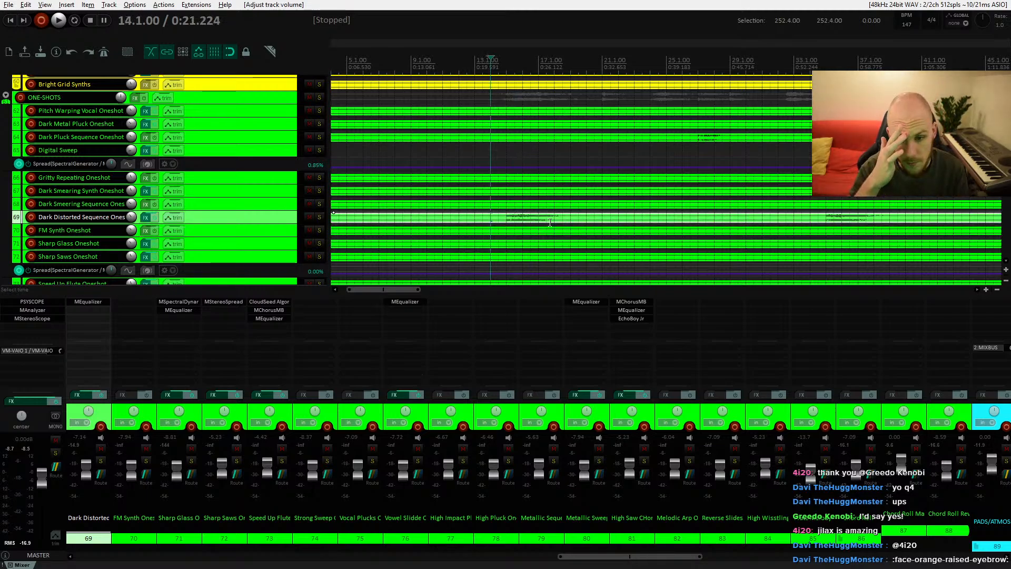
key("space")
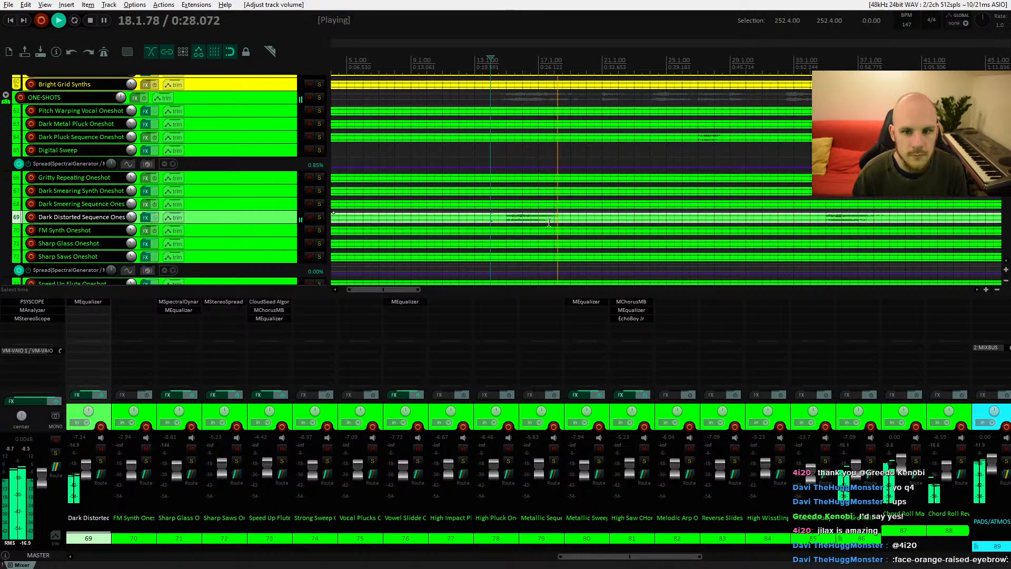
key("space")
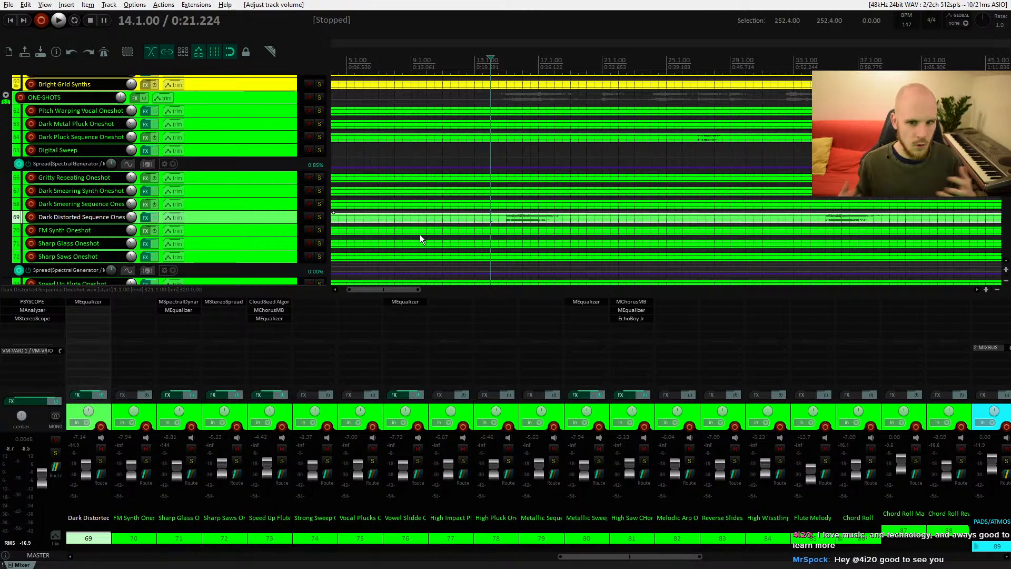
Step: Browse the track list and the timeline around the Digital Sweep one-shot track to review its arrangement
scroll(513, 209, "down", 3)
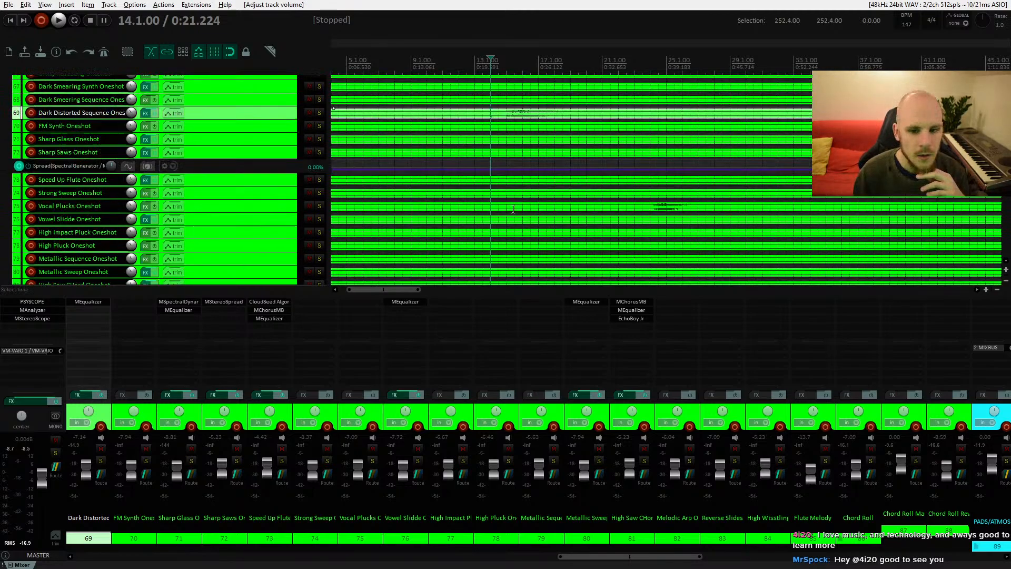
scroll(513, 209, "down", 4)
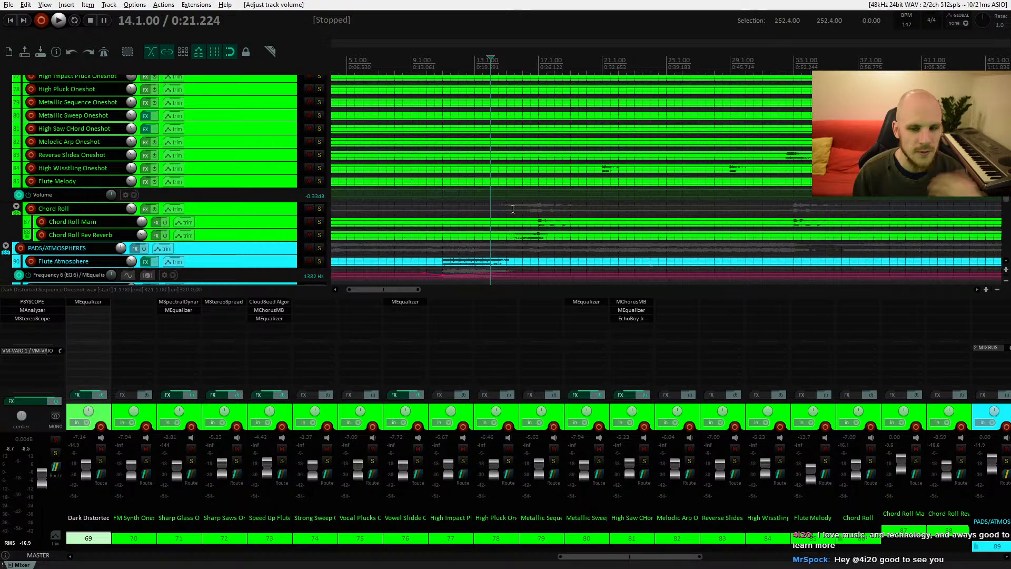
scroll(513, 209, "up", 7)
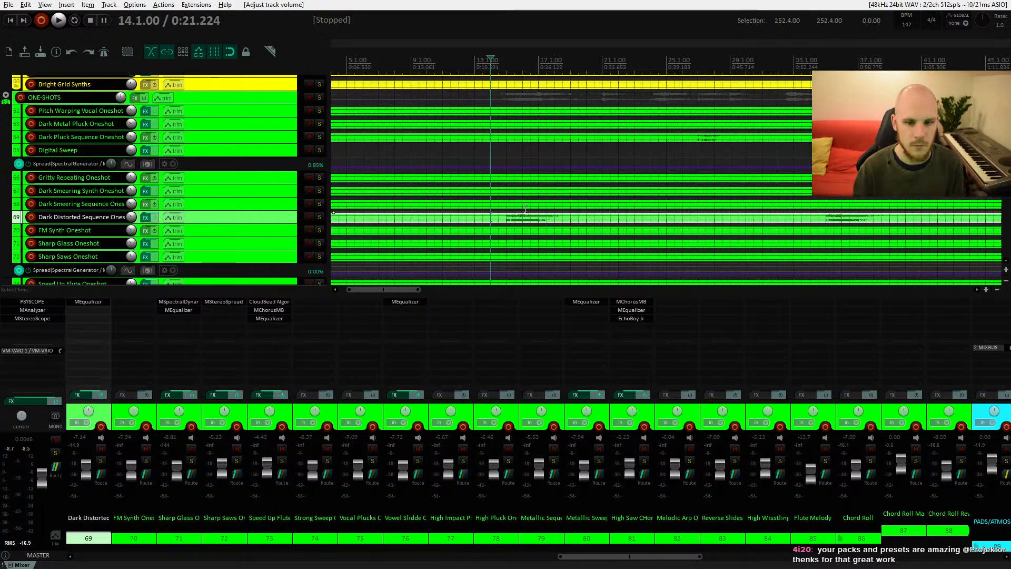
scroll(521, 212, "up", 8)
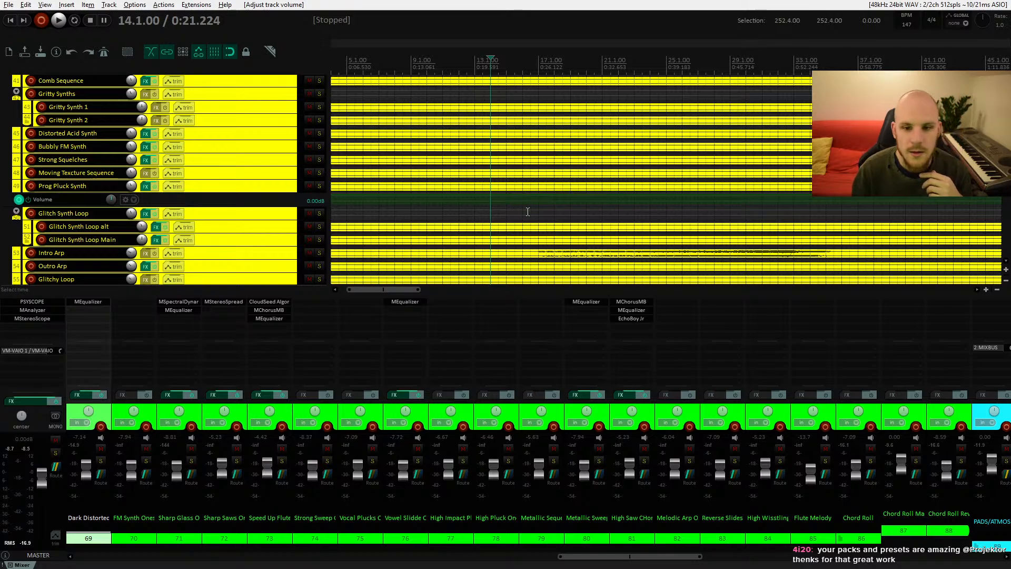
scroll(514, 212, "down", 5)
scroll(515, 195, "down", 6)
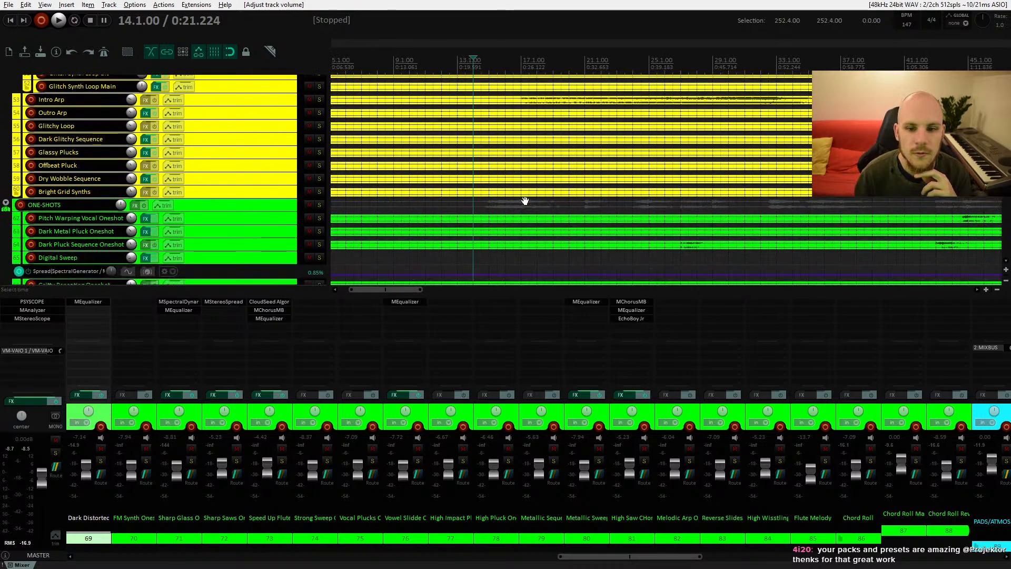
left_click(280, 148)
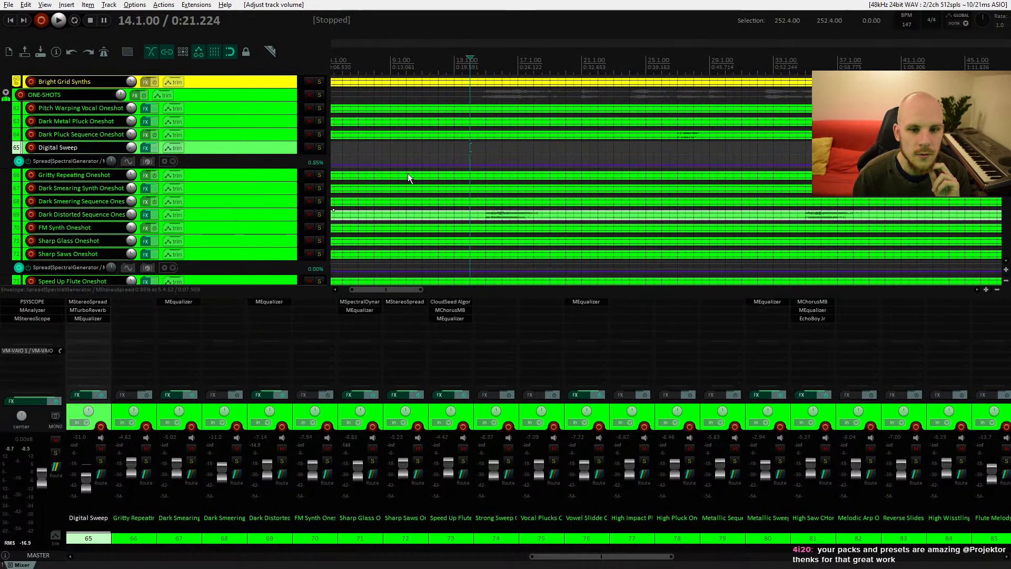
scroll(526, 197, "right", 3)
left_click_drag(583, 197, 489, 208)
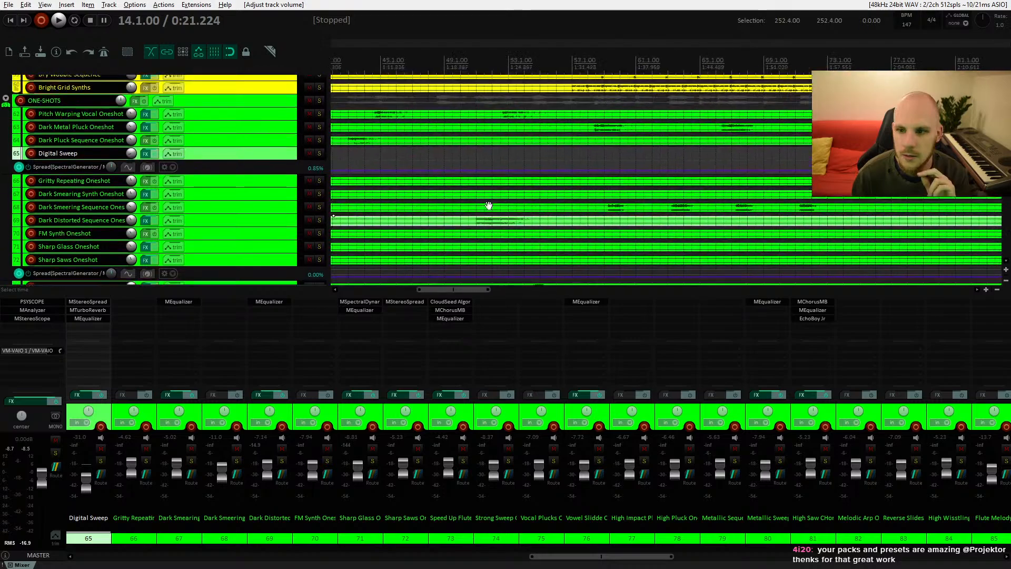
Step: Scroll to the pad tracks, solo Intro Pad 1 and play it from near the song's start
left_click_drag(685, 200, 753, 185)
left_click_drag(471, 186, 863, 199)
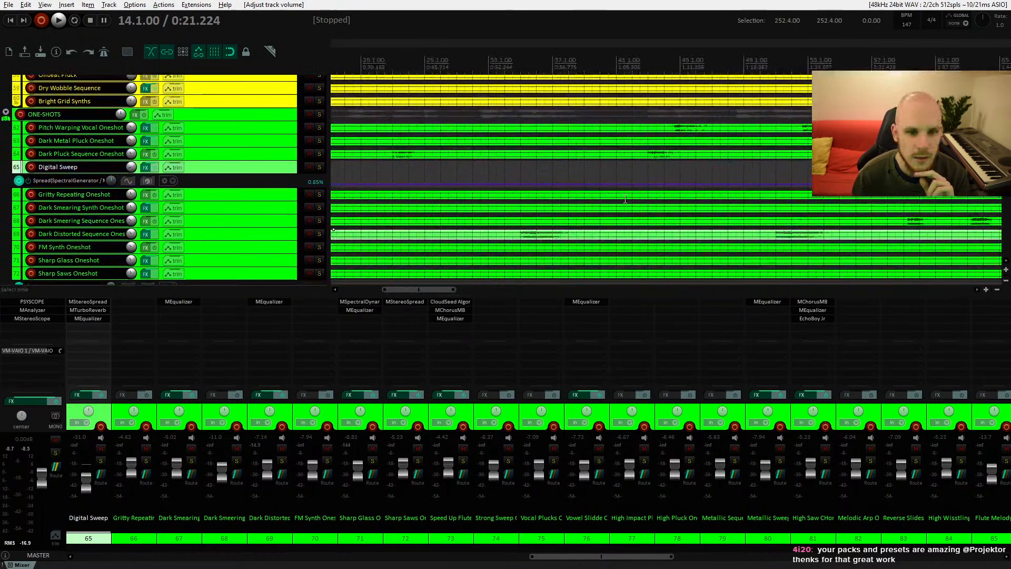
left_click_drag(487, 208, 563, 196)
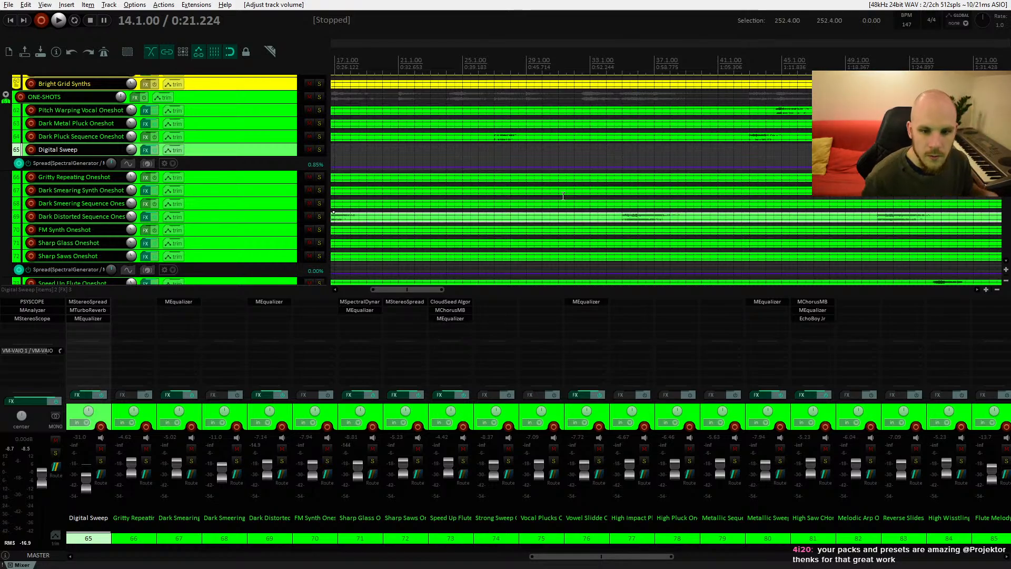
scroll(241, 158, "down", 6)
left_click_drag(395, 205, 658, 168)
left_click(320, 188)
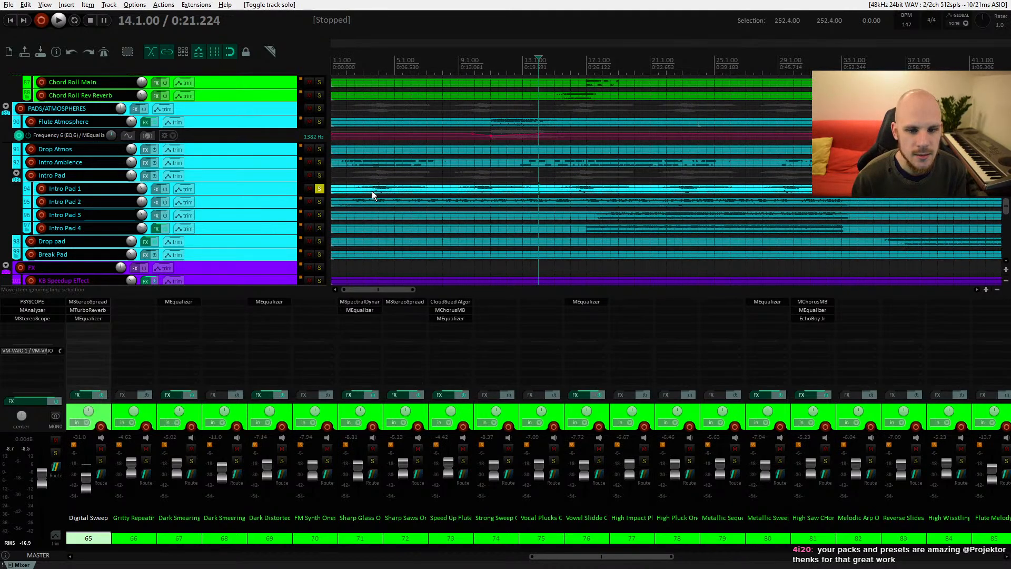
left_click(372, 191)
key("space")
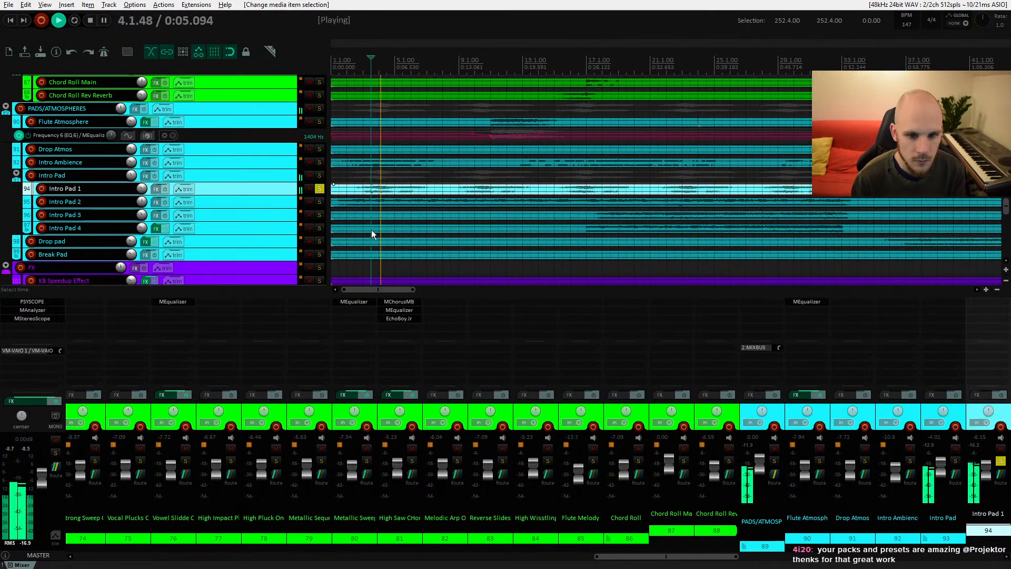
Step: Unsolo Intro Pad 1 and play the intro pads again from around bar 15
key("F6")
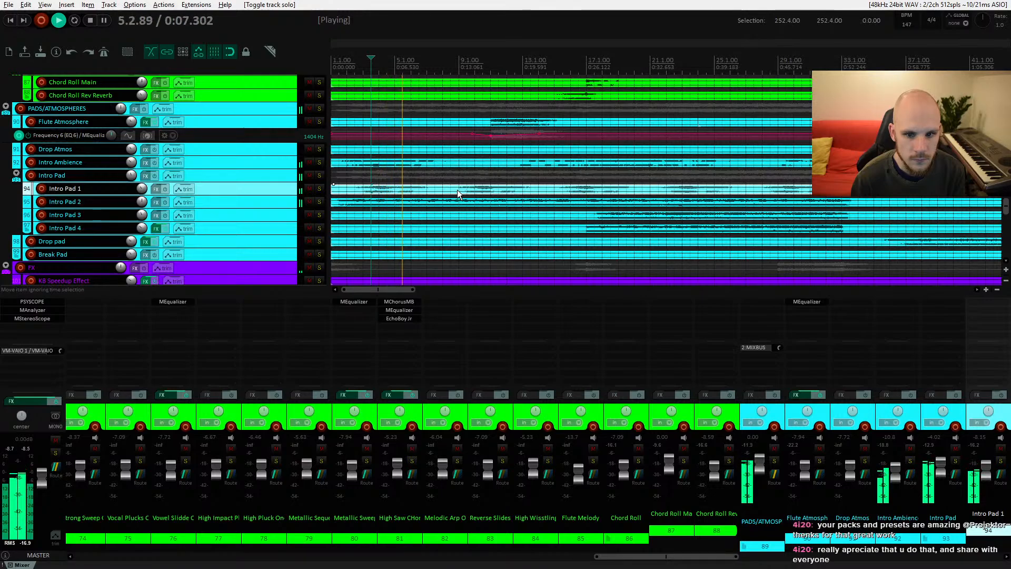
key("space")
left_click(545, 193)
key("space")
left_click_drag(566, 222, 479, 211)
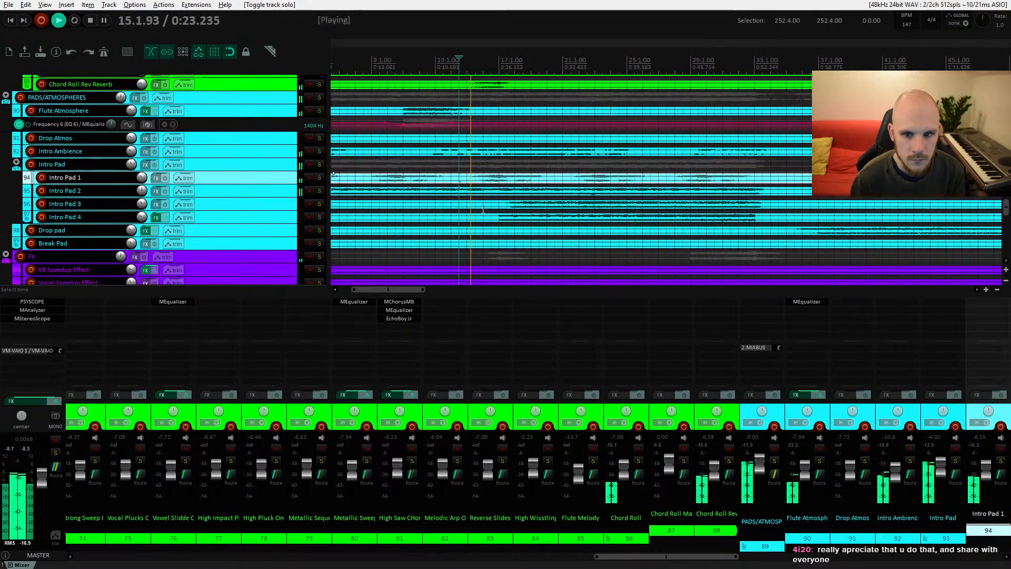
key("space")
Step: Select Intro Pad 3, audition it soloed from bar 17, then unsolo it
left_click(501, 209)
key("space")
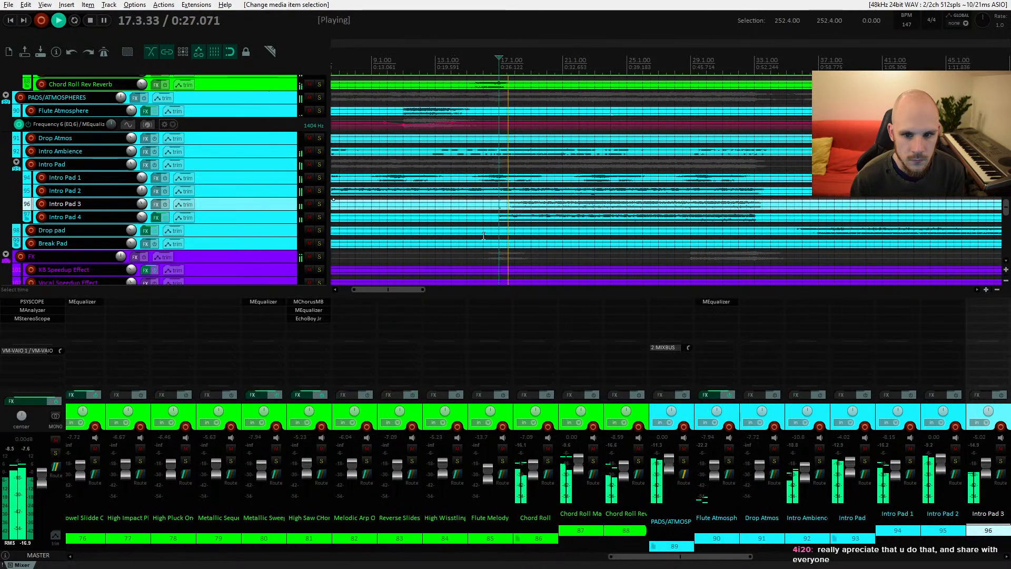
key("space")
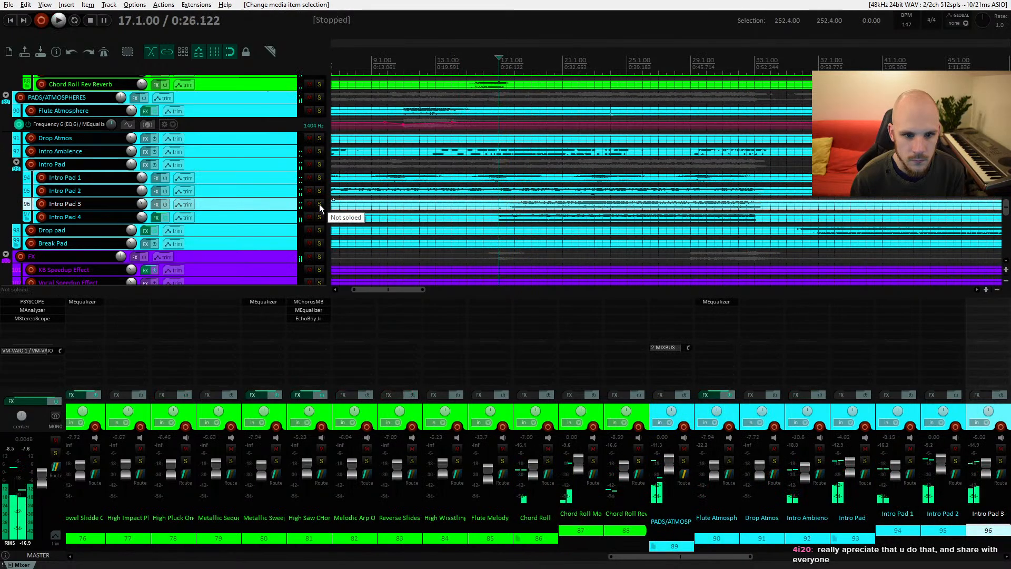
left_click(319, 203)
key("space")
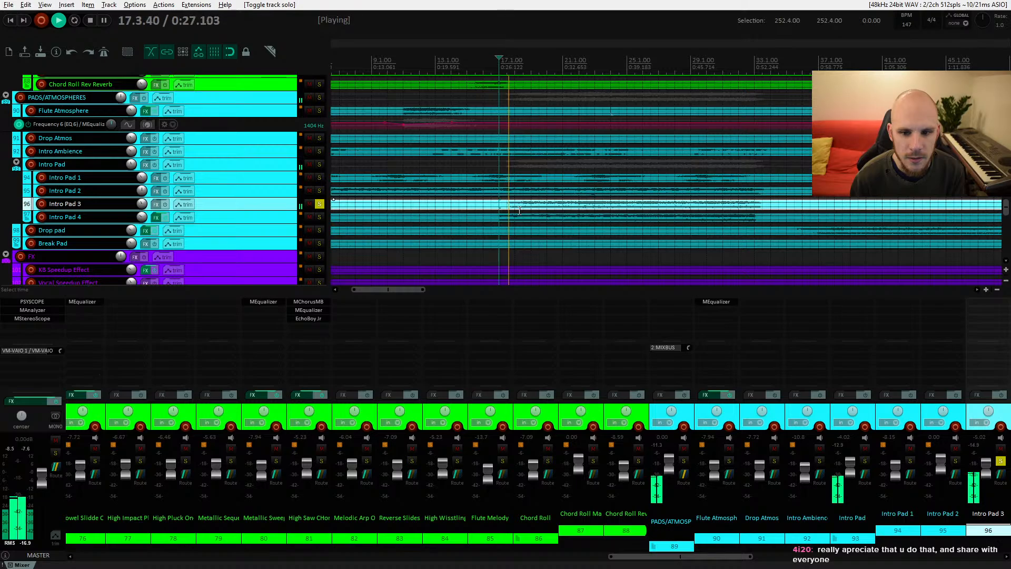
key("space")
left_click(319, 204)
Step: Add the MEqualizer plugin to the Intro Pad 3 track
left_click(155, 204)
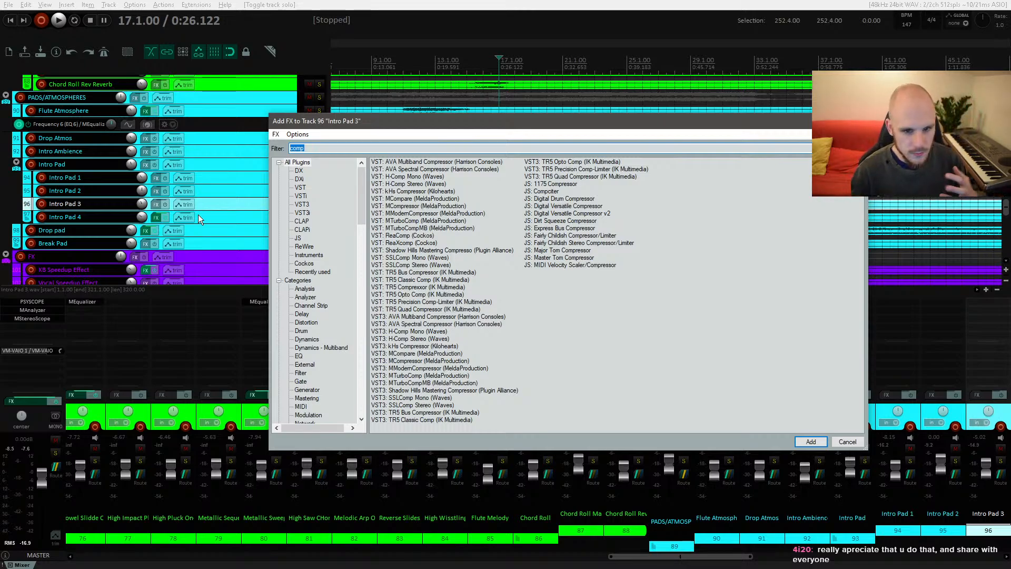
type("eq")
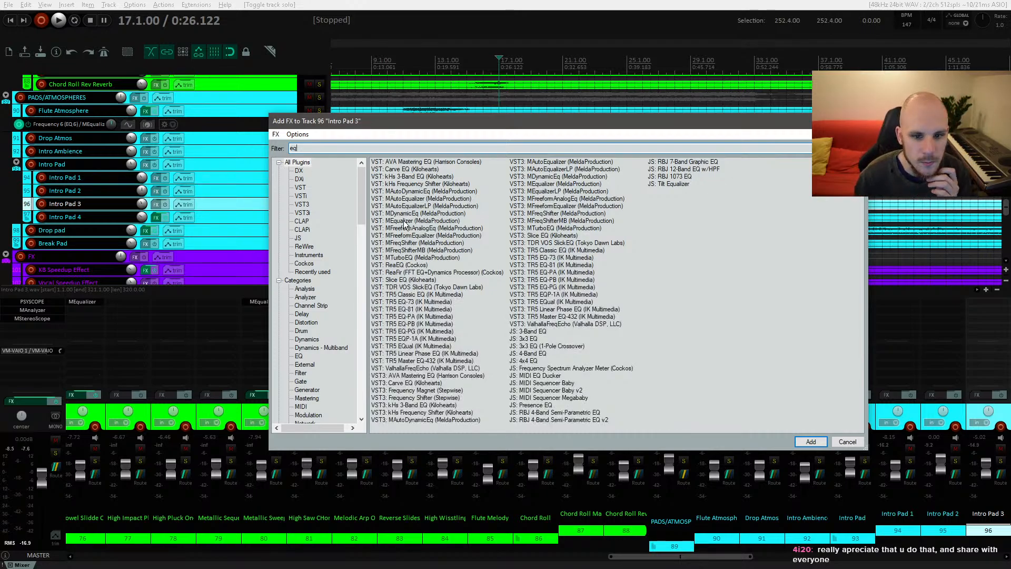
double_click(404, 221)
Step: Add an EQ band around 2.5 kHz, cut it by about 5 dB while playing, and close the plugin window
key("space")
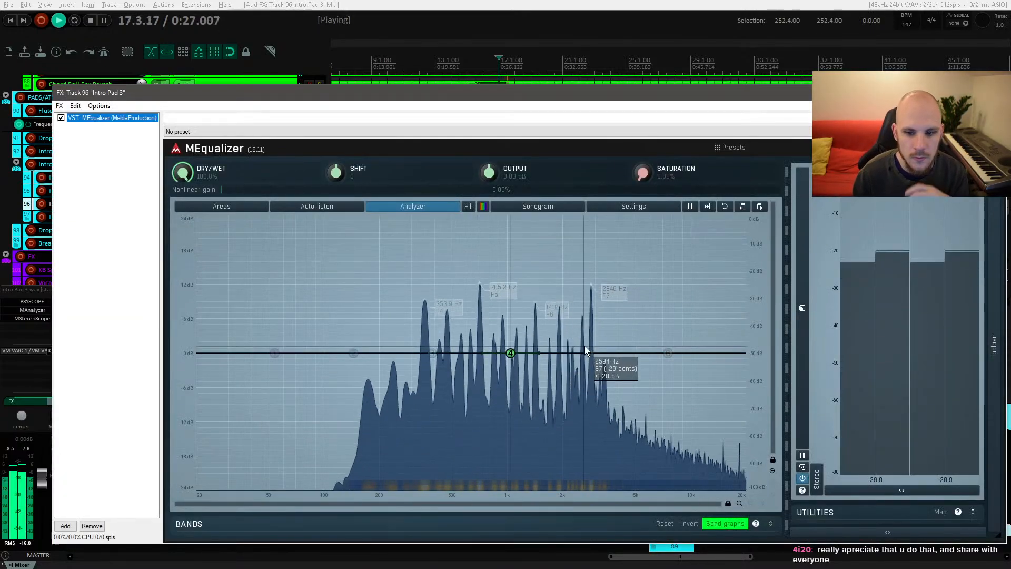
mouse_move(584, 350)
left_mouse_down()
mouse_move(587, 273)
mouse_move(588, 349)
left_mouse_up()
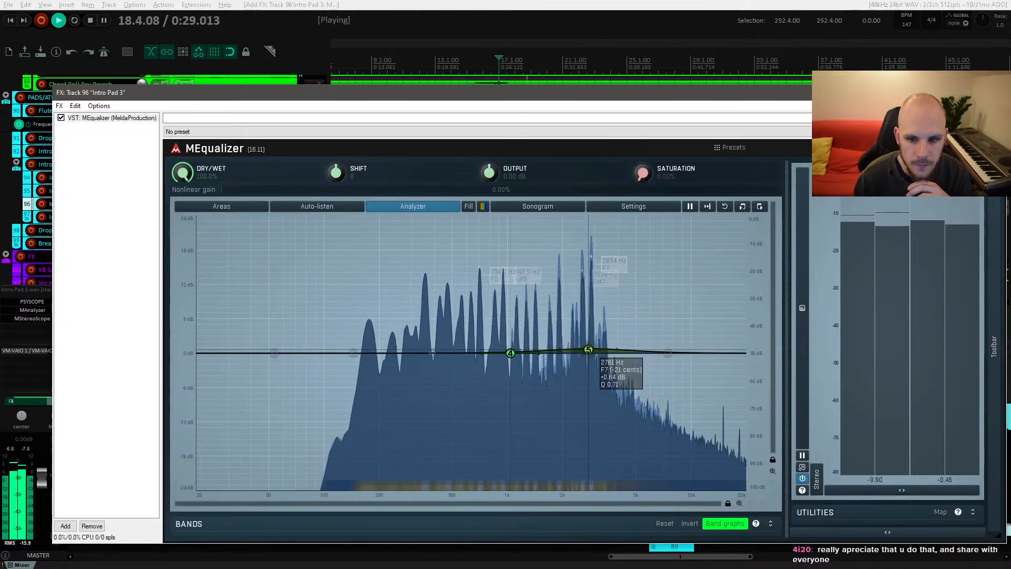
key("space")
scroll(588, 352, "up", 8)
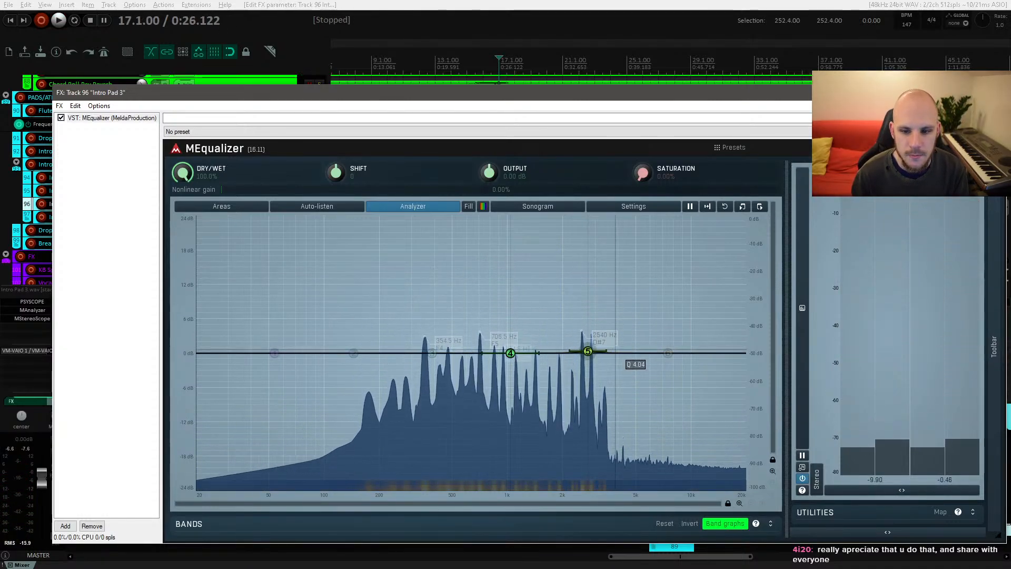
left_click_drag(588, 351, 584, 380)
key("space")
key("space")
key("space")
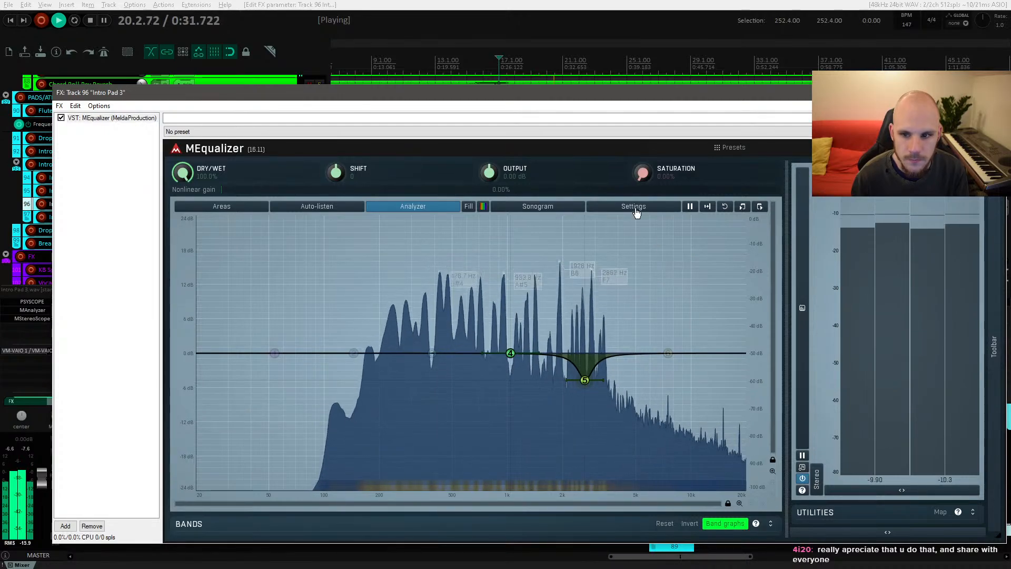
left_click(994, 92)
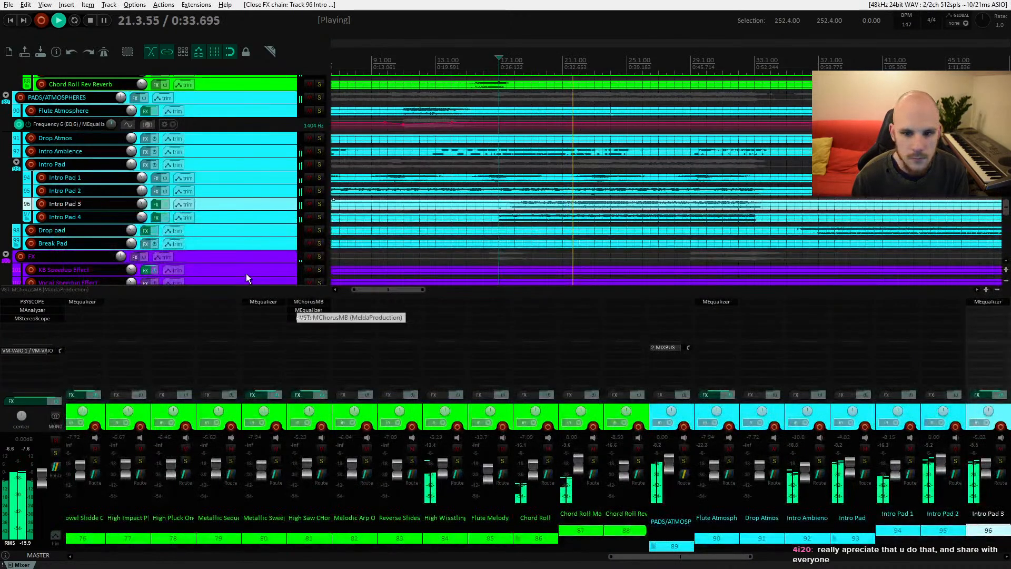
Step: Set the Intro Pad 3 volume to -6.72 dB and stop playback
mouse_move(142, 217)
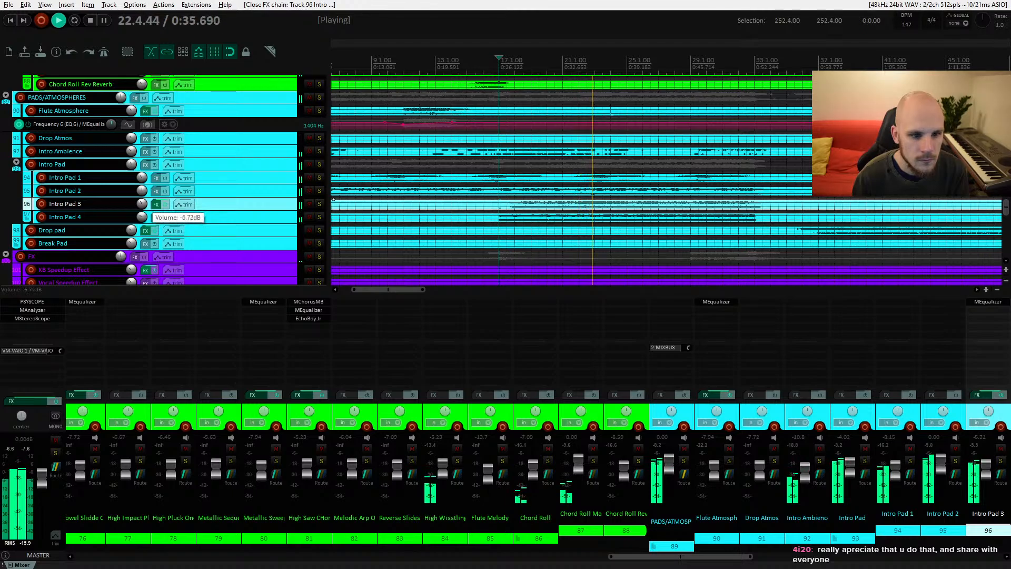
left_click_drag(142, 203, 142, 205)
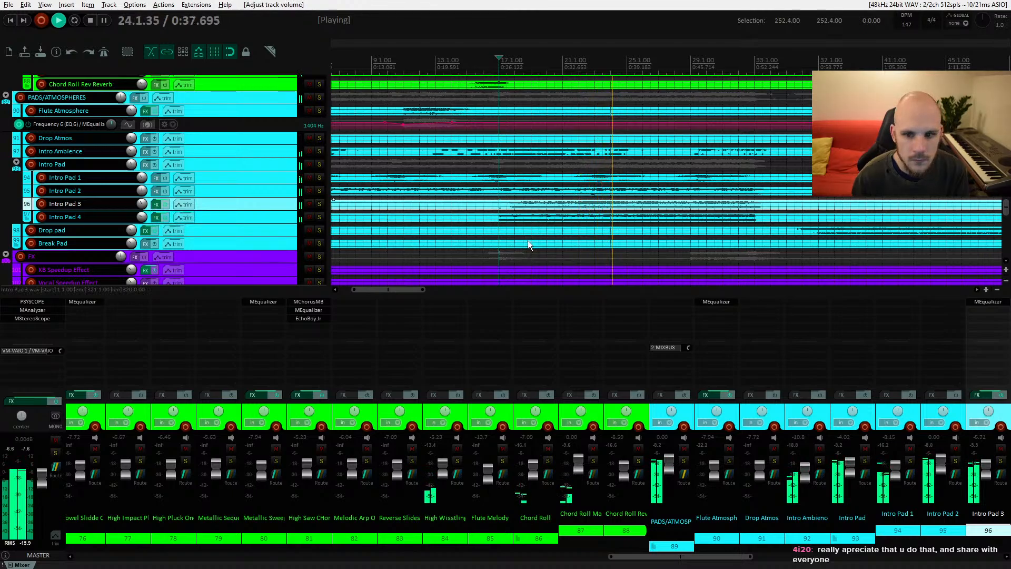
left_click_drag(616, 219, 506, 251)
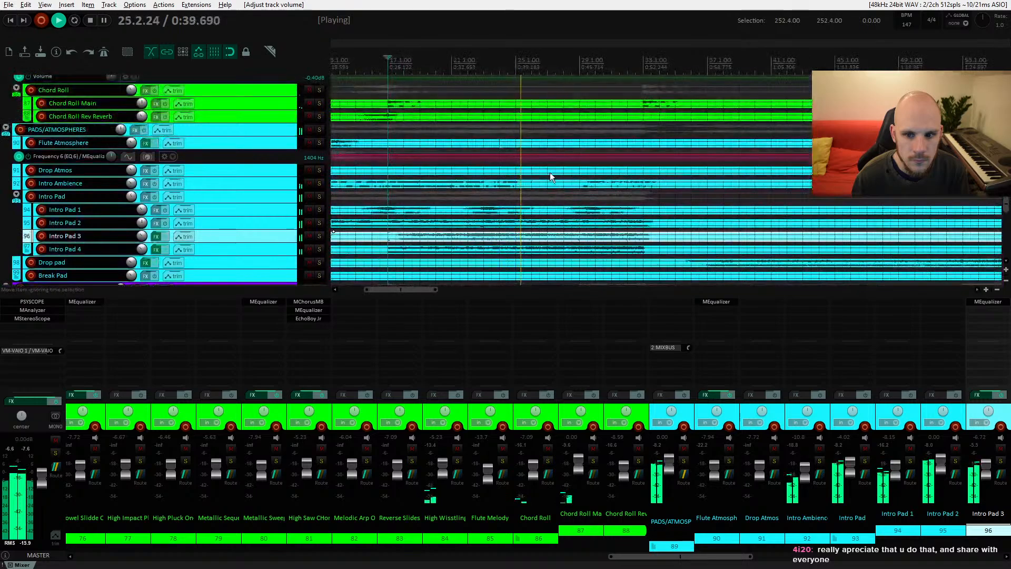
left_click_drag(544, 83, 523, 253)
left_click_drag(527, 140, 488, 257)
key("space")
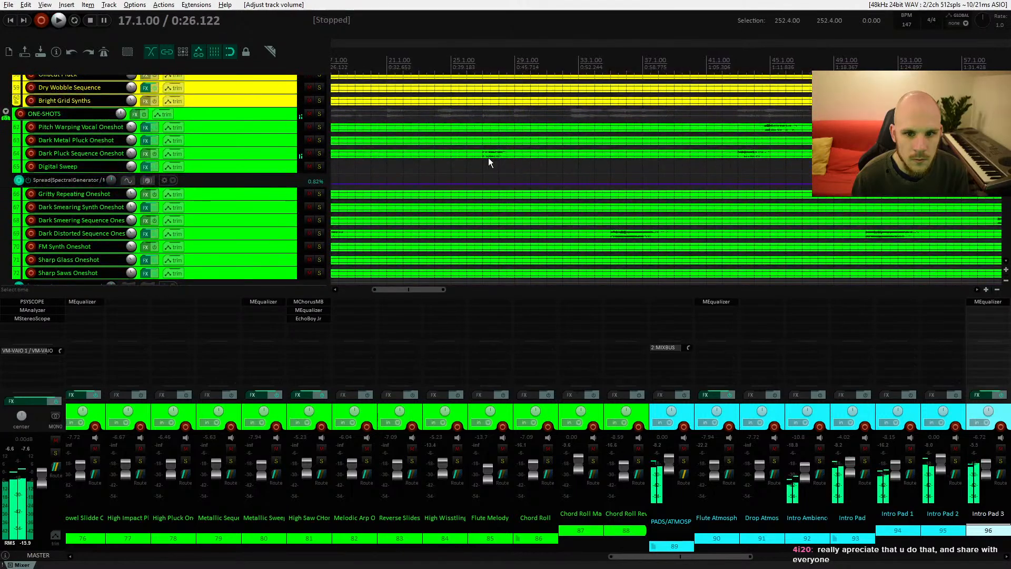
Step: Inspect the Dark Pluck Sequence Oneshot item, raise that track's volume to -6.15 dB and play to listen
left_click(483, 153)
left_click_drag(274, 160, 275, 219)
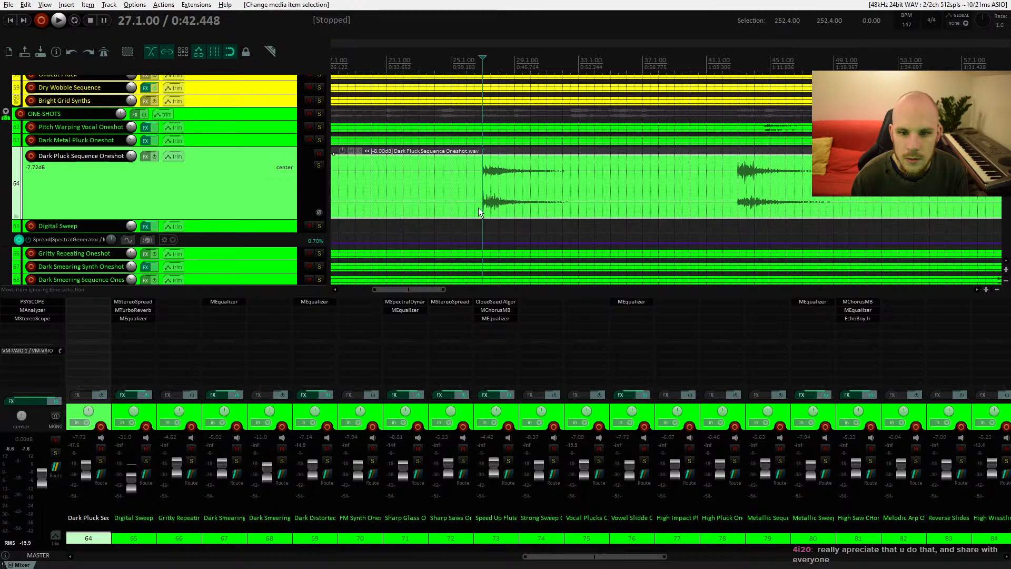
scroll(478, 207, "down", 6)
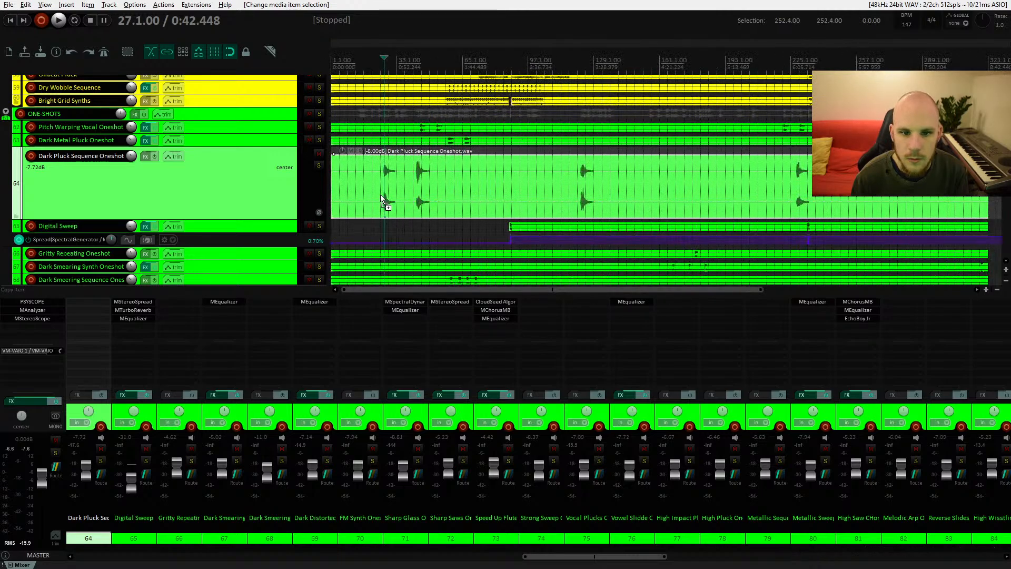
scroll(380, 194, "up", 6)
left_click_drag(274, 219, 275, 151)
left_click_drag(132, 157, 132, 152)
key("space")
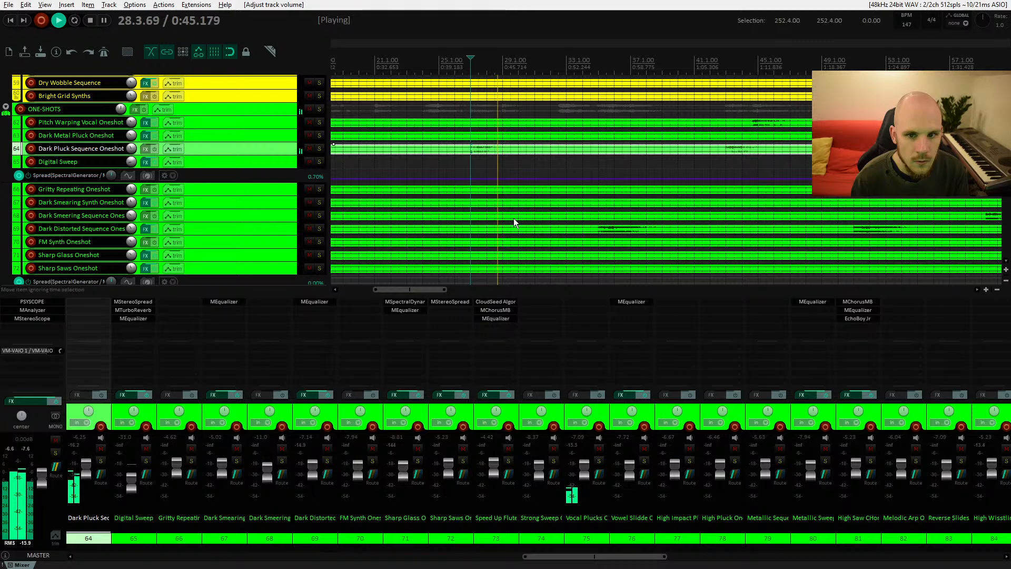
Step: Lower the High Wissling Oneshot track volume to -6.93 dB and play to listen
scroll(502, 219, "down", 10)
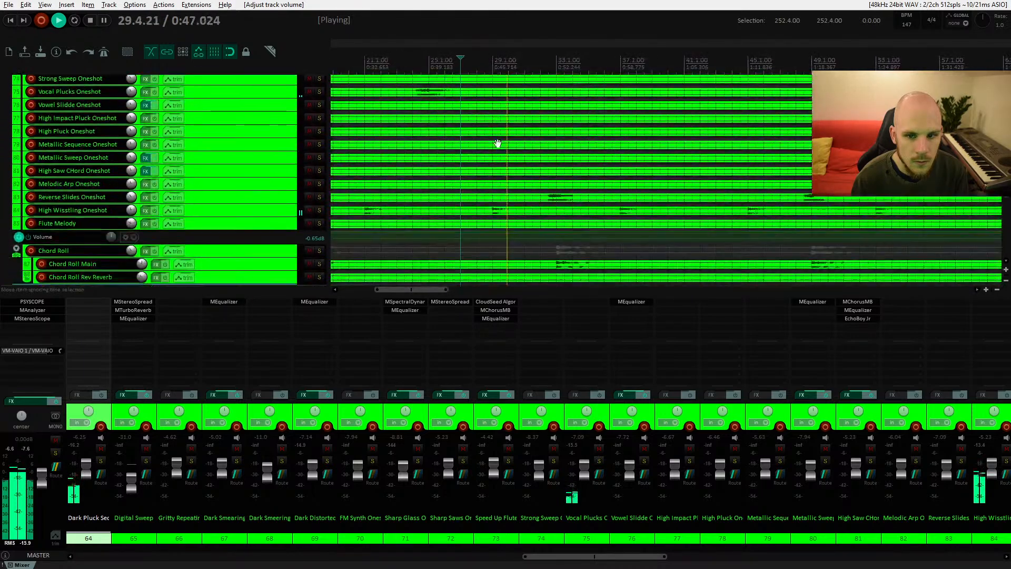
key("space")
left_click(265, 189)
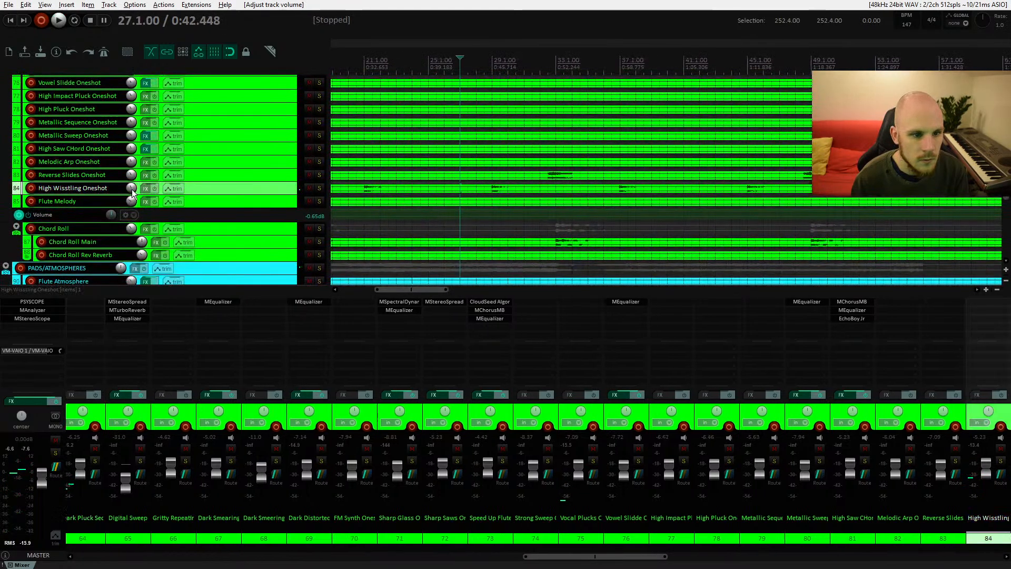
left_click_drag(132, 188, 131, 190)
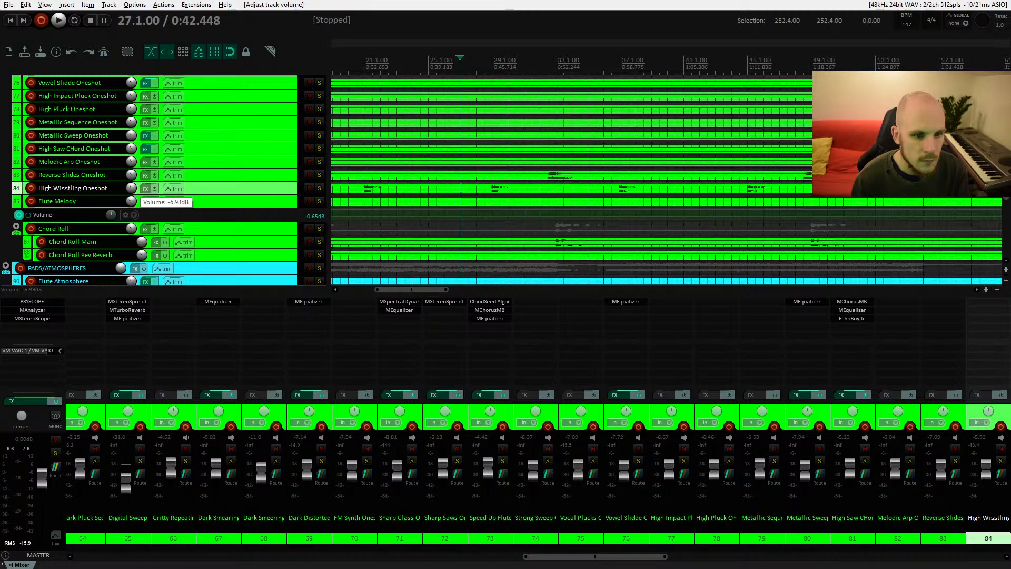
key("space")
scroll(474, 205, "down", 1)
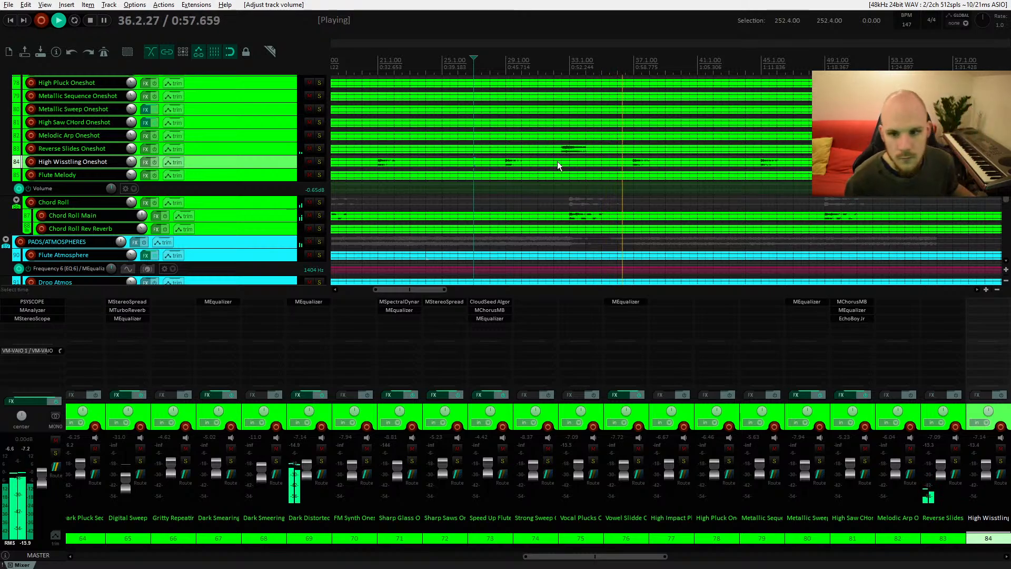
Step: Browse the tracks while playing, then stop and solo the Big Percussion Loop track
left_click_drag(617, 197, 490, 263)
left_click_drag(518, 150, 512, 275)
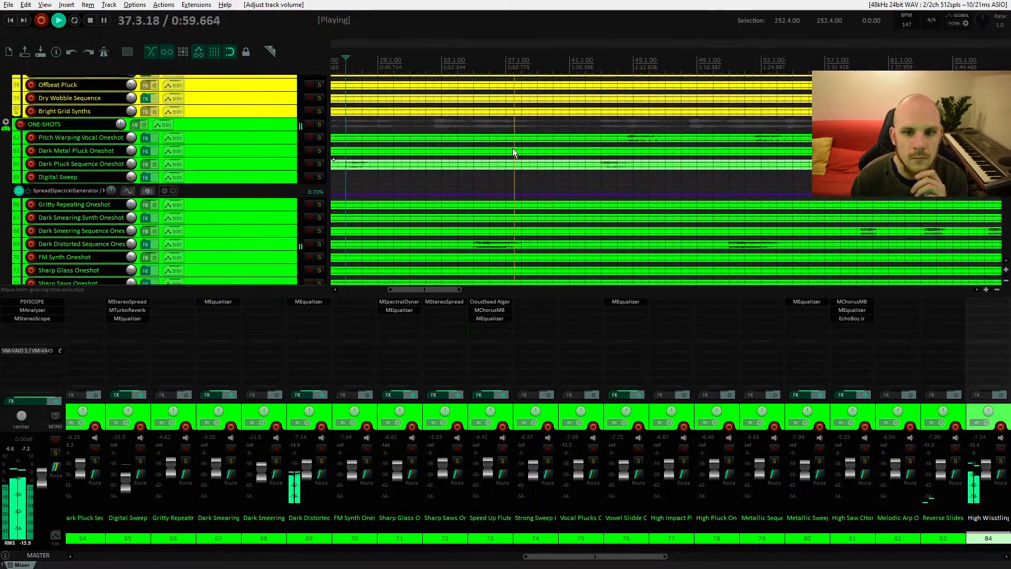
left_click_drag(511, 140, 536, 313)
left_click_drag(552, 132, 500, 271)
left_click_drag(512, 149, 506, 264)
left_click(264, 175)
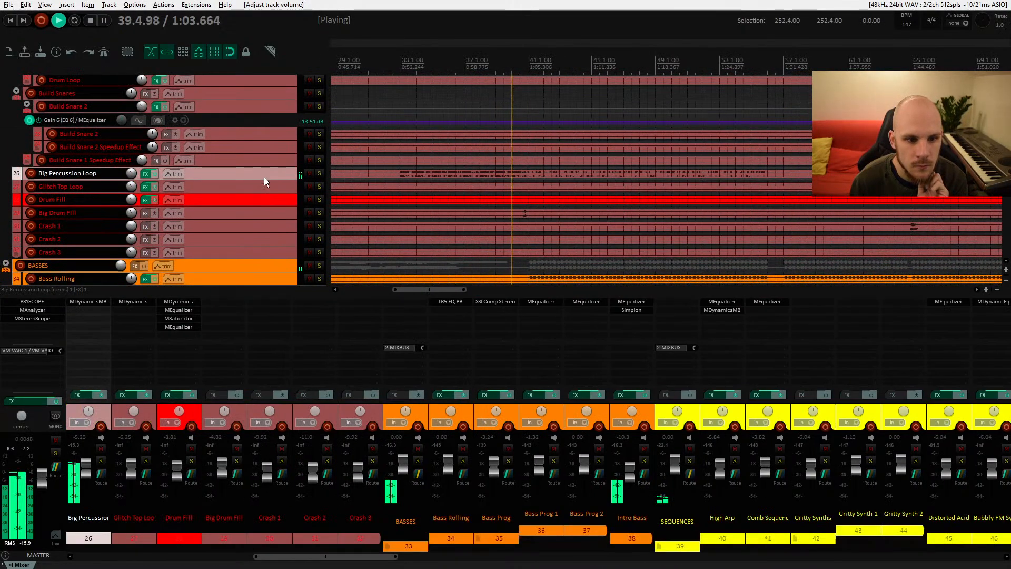
left_click_drag(537, 207, 505, 201)
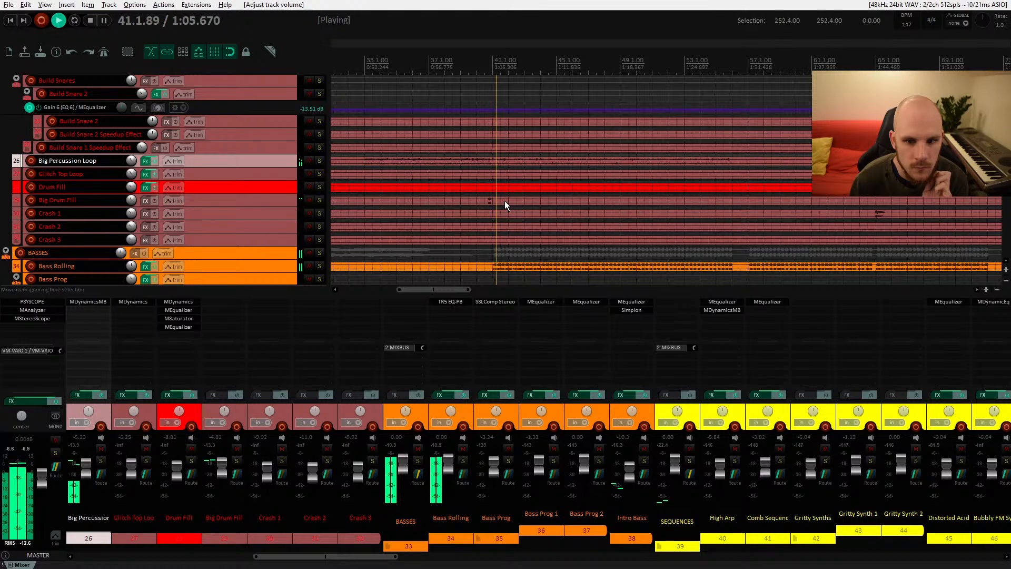
key("space")
left_click(323, 159)
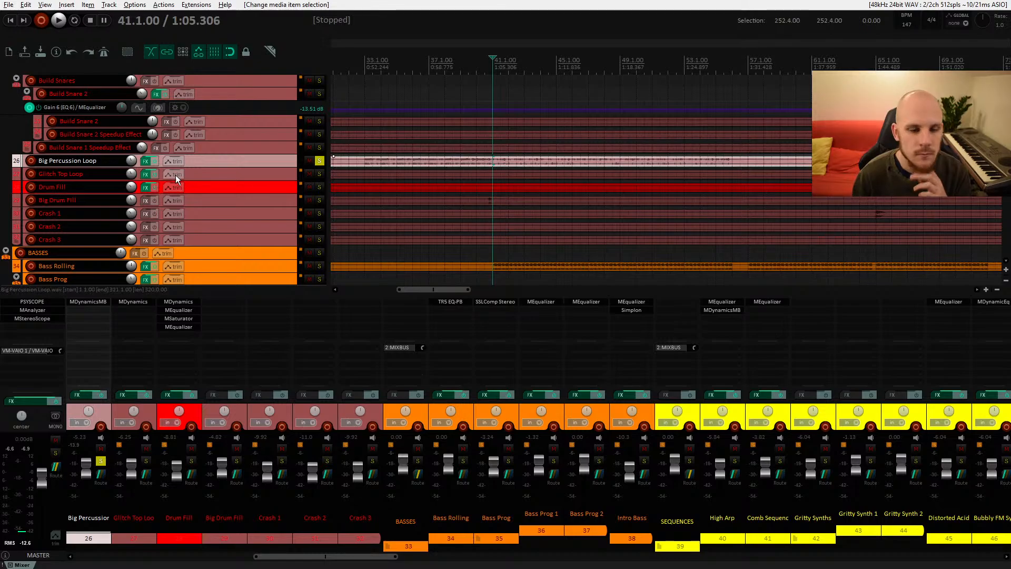
Step: Open the Big Percussion Loop's MDynamicsMB and set band 2's release to 10 ms
left_click(146, 161)
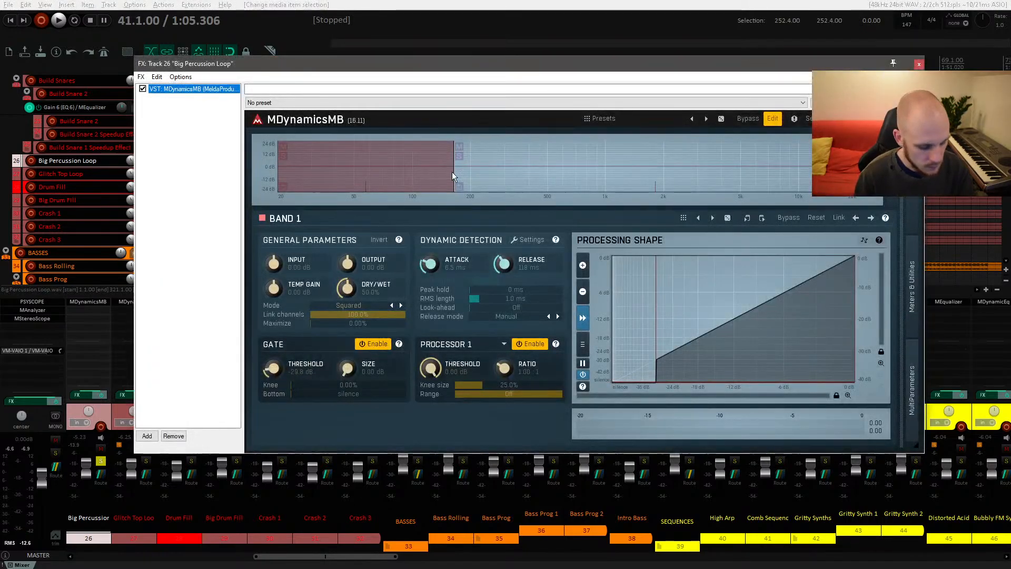
left_click(151, 436)
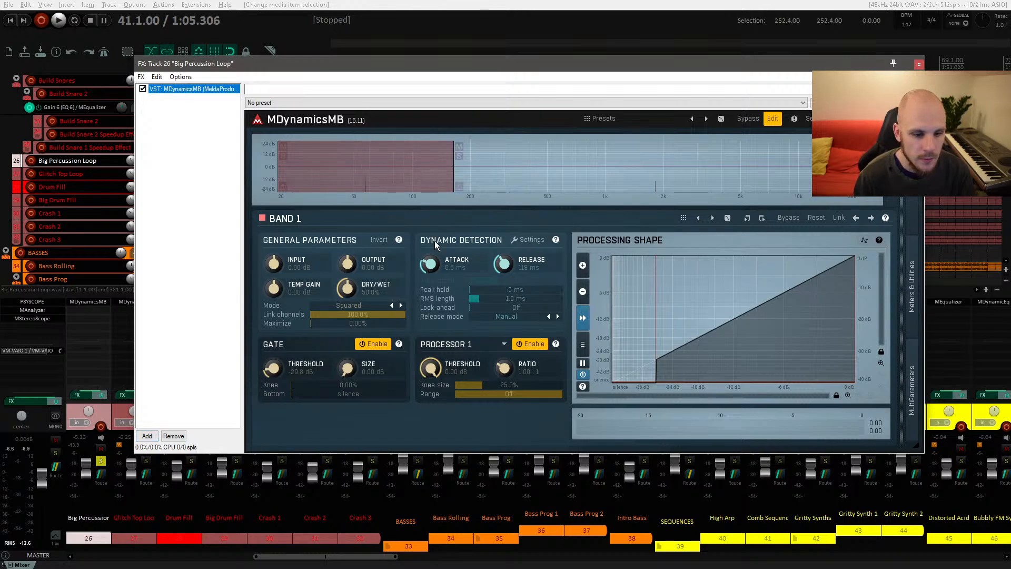
left_click(563, 182)
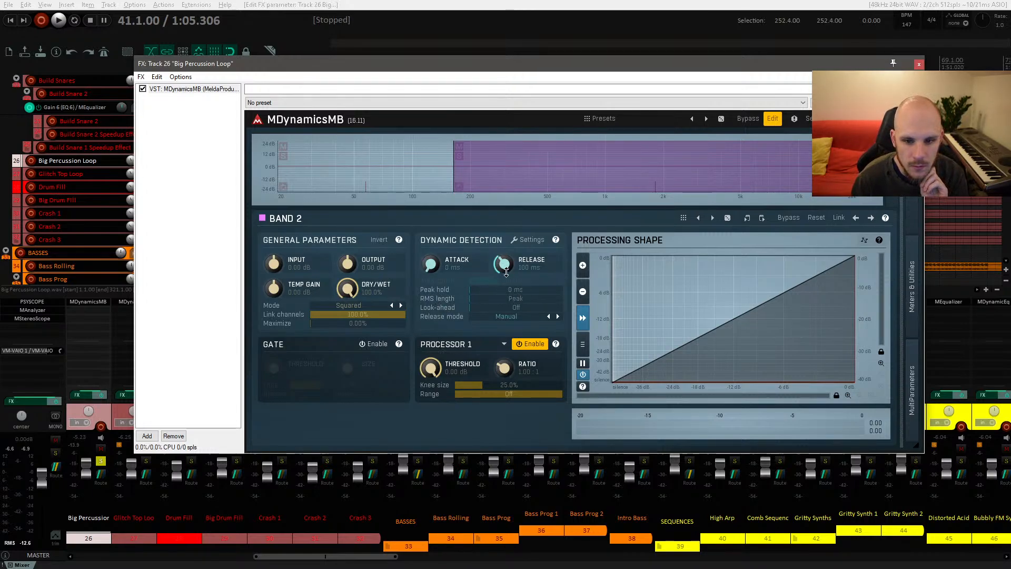
left_click_drag(506, 271, 506, 287)
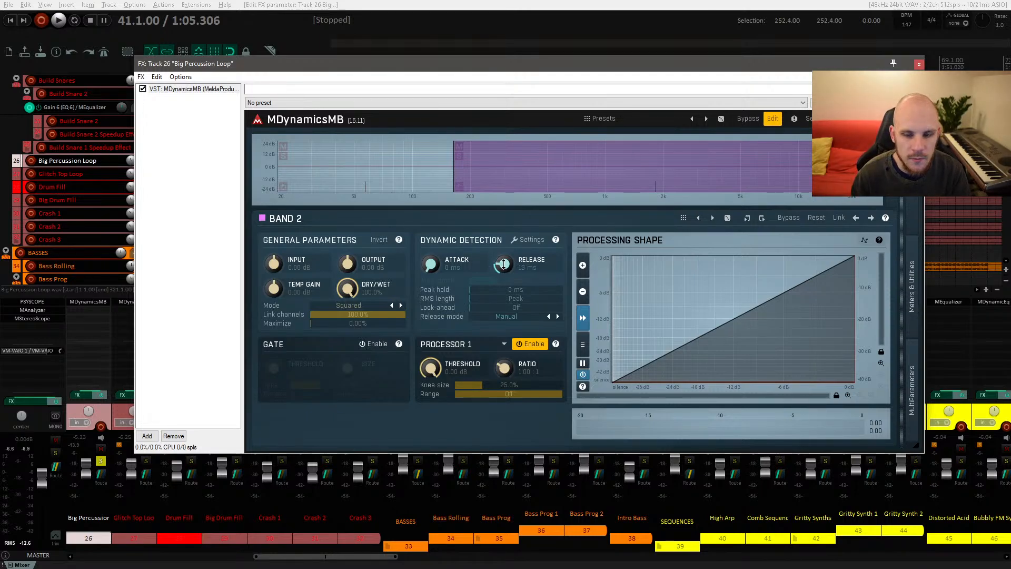
Step: Set band 2's processor threshold to -24.8 dB with ratio 1.44 in MDynamicsMB and play to listen
left_click_drag(430, 367, 430, 382)
left_click_drag(504, 375, 436, 363)
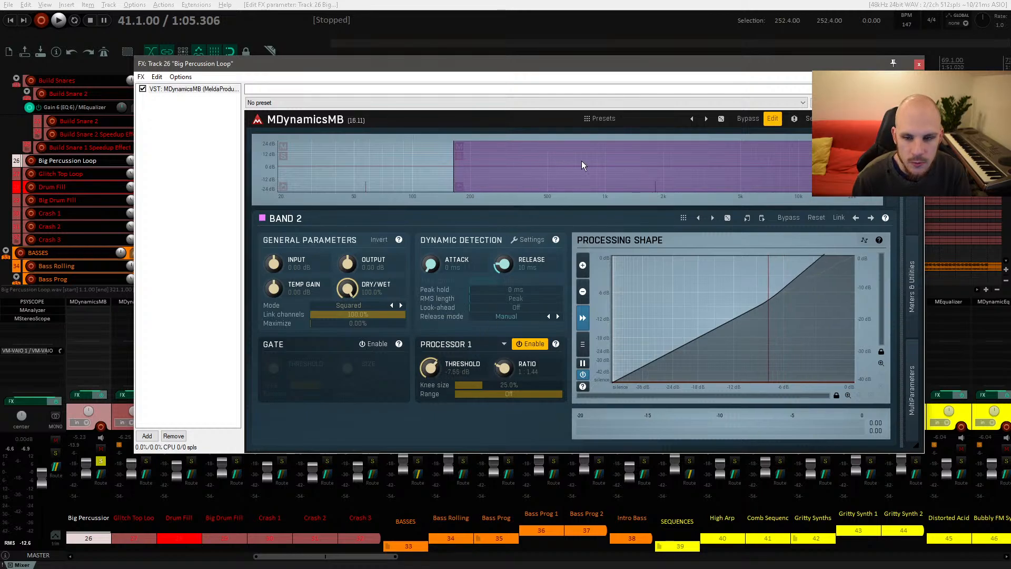
mouse_move(526, 66)
left_mouse_down()
mouse_move(532, 189)
mouse_move(520, 81)
left_mouse_up()
key("space")
left_click_drag(432, 378, 432, 437)
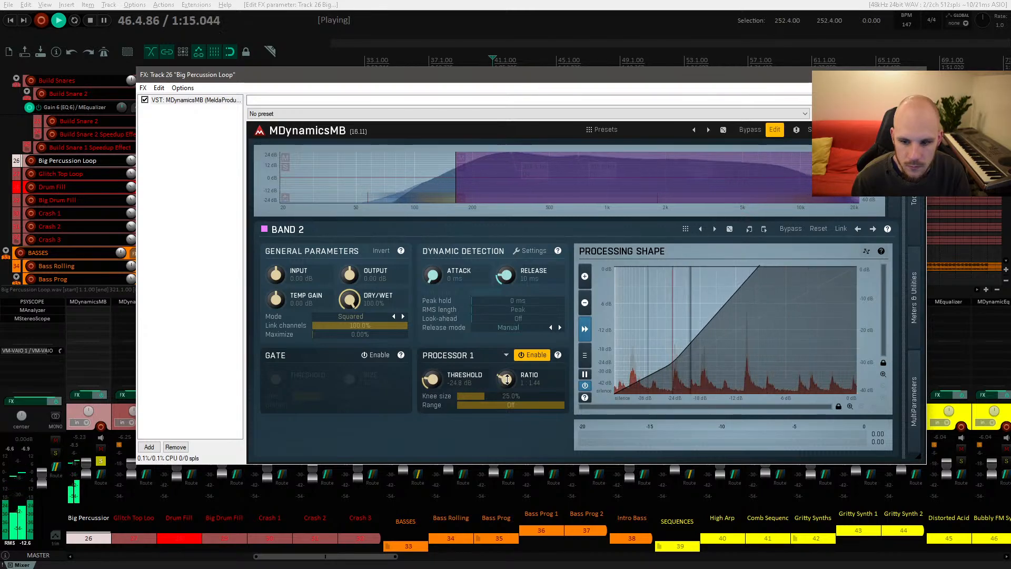
left_click_drag(458, 386, 458, 389)
key("space")
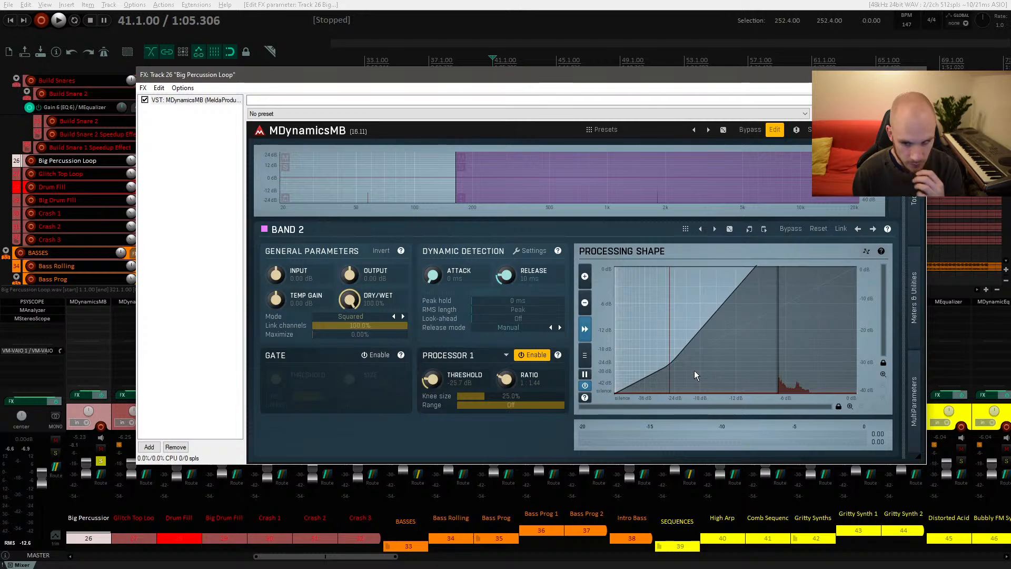
Step: Toggle band 2's processor off and on to compare, and set its range to -15 dB
left_click(533, 355)
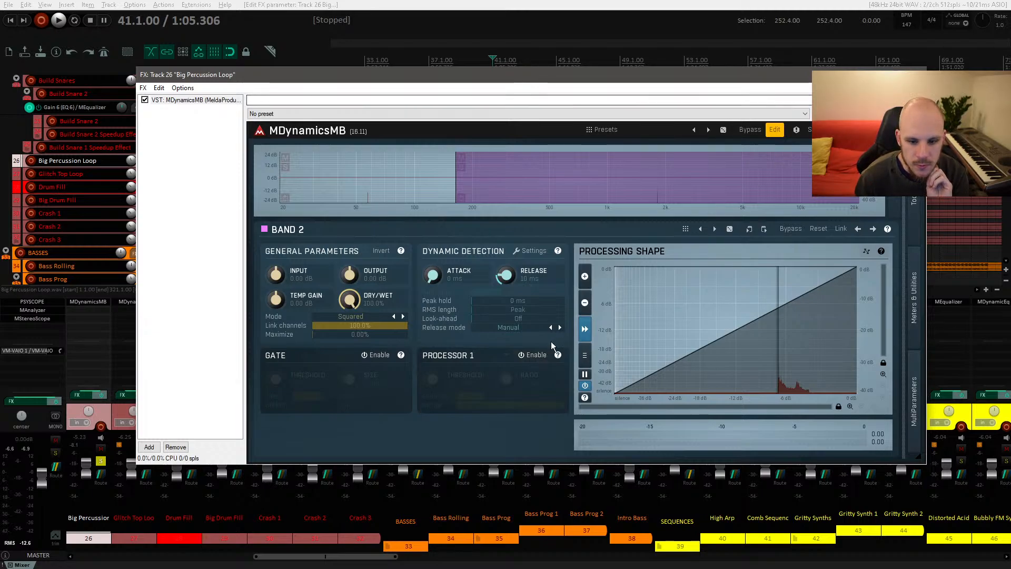
left_click(533, 355)
mouse_move(509, 405)
left_mouse_down()
mouse_move(509, 424)
mouse_move(509, 404)
left_mouse_up()
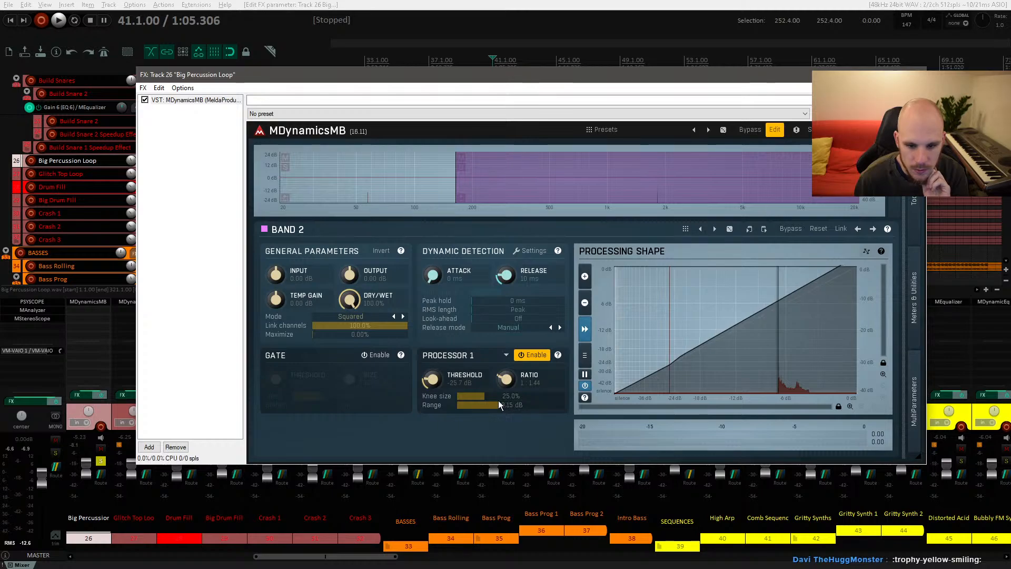
Step: Lower band 2's threshold to -35.6 dB and play to listen
left_click_drag(437, 374, 495, 368)
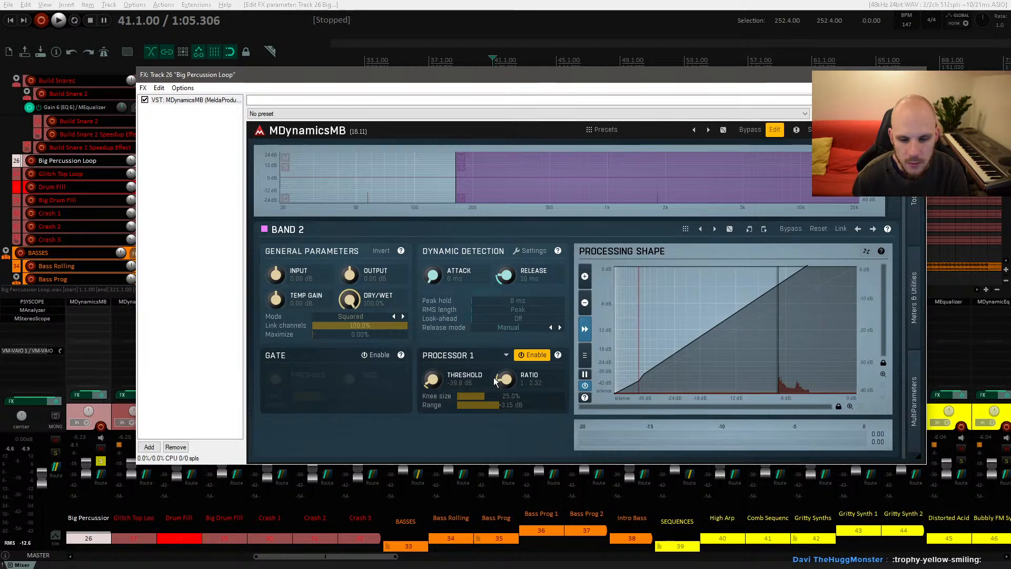
key("space")
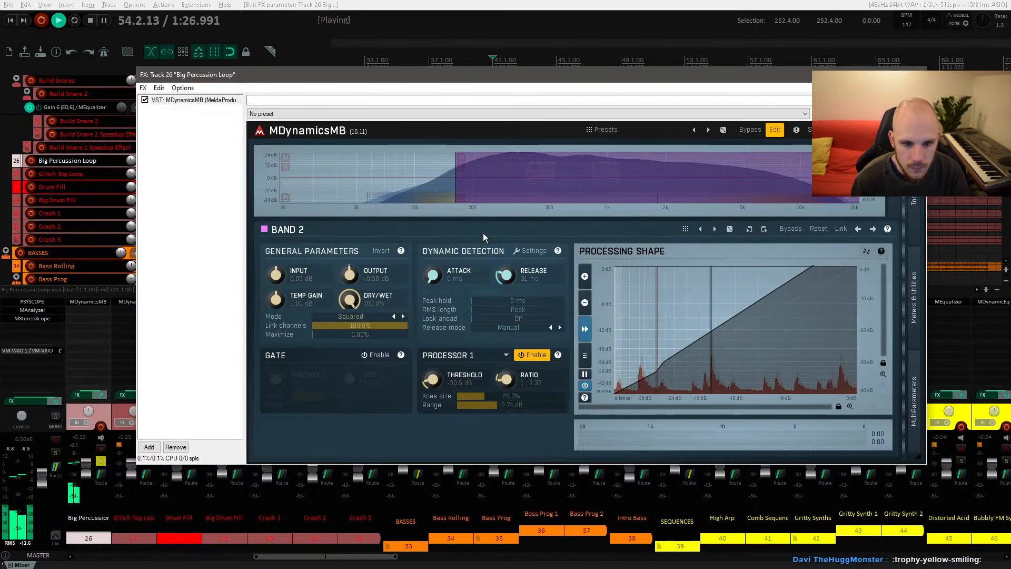
Step: Close the MDynamicsMB window, unsolo the Big Percussion Loop track and restart playback
left_click(915, 75)
left_click(319, 161)
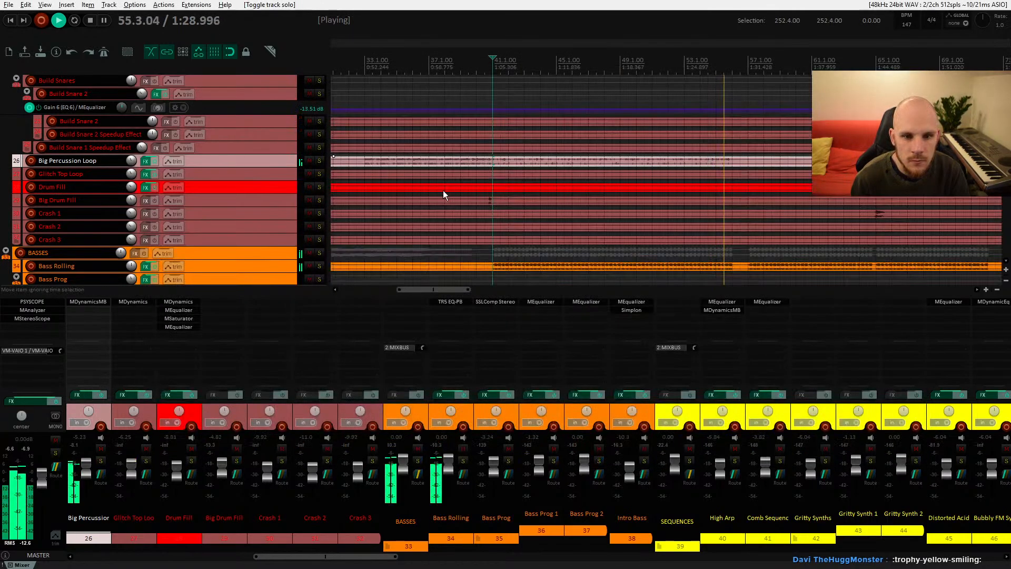
key("space")
key("space")
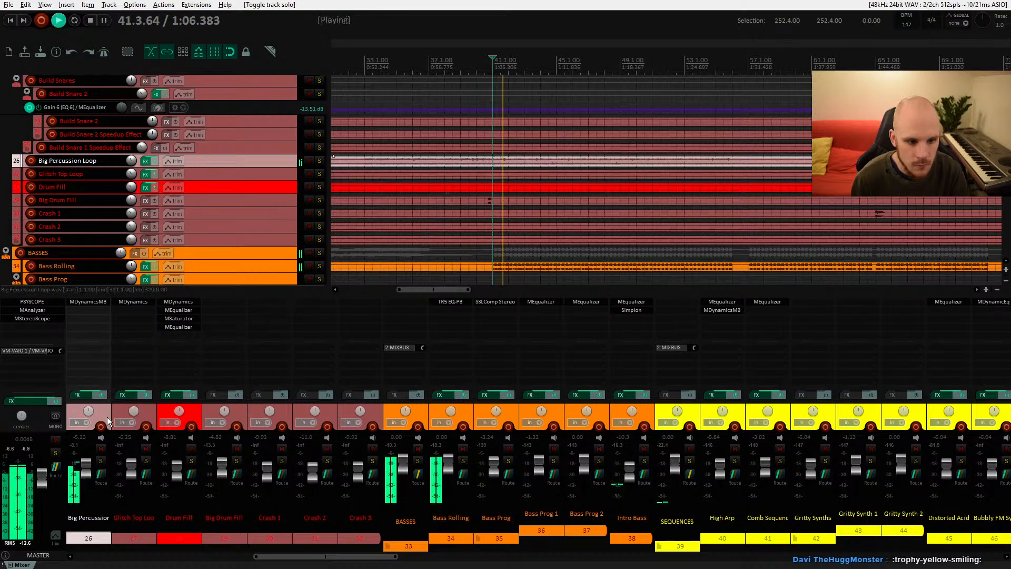
Step: Toggle the Big Percussion Loop's FX chain off and on to compare, lower its volume to -8.67 dB and stop playback
left_click(101, 394)
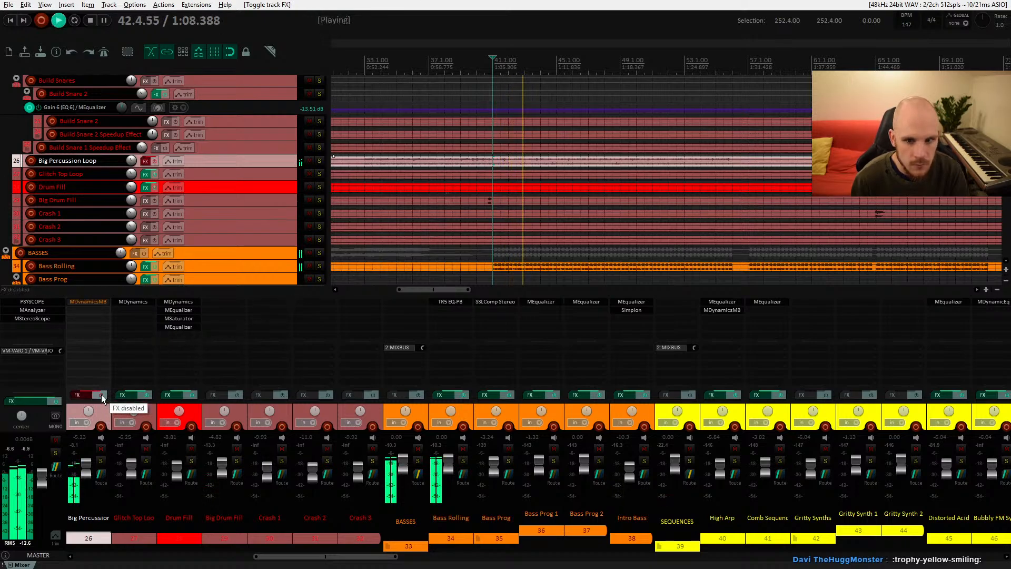
left_click(101, 393)
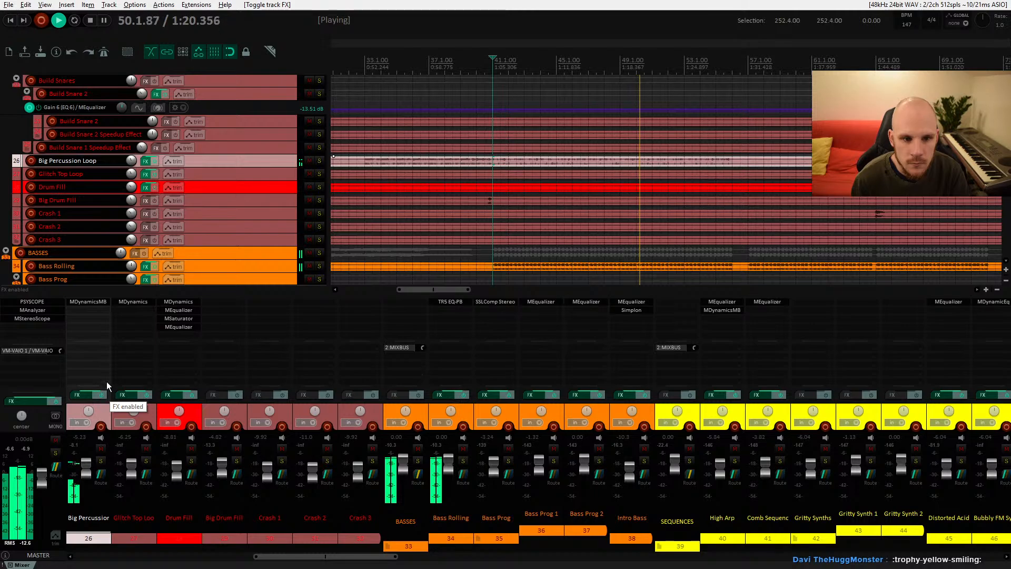
left_click_drag(133, 166, 131, 162)
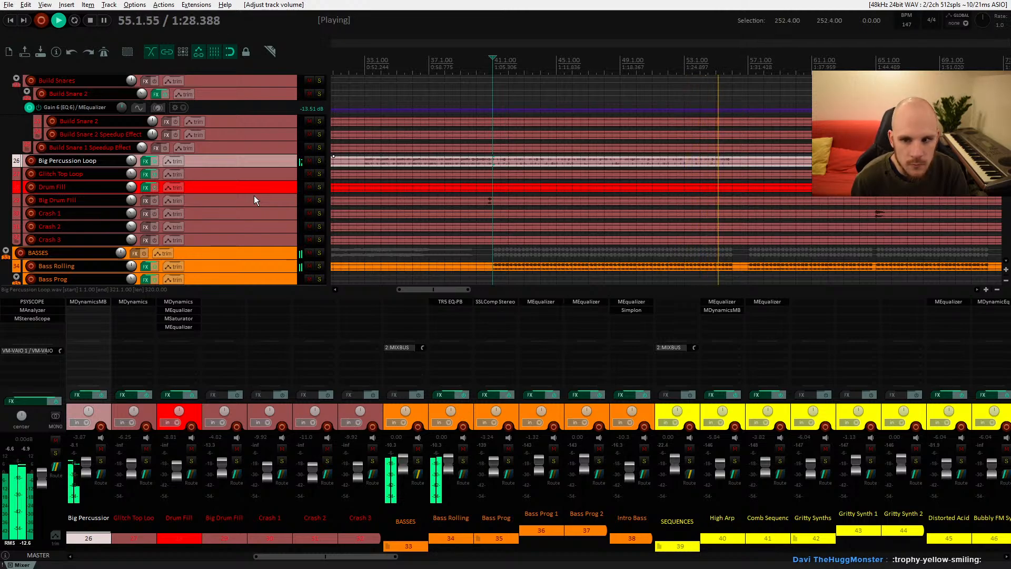
key("space")
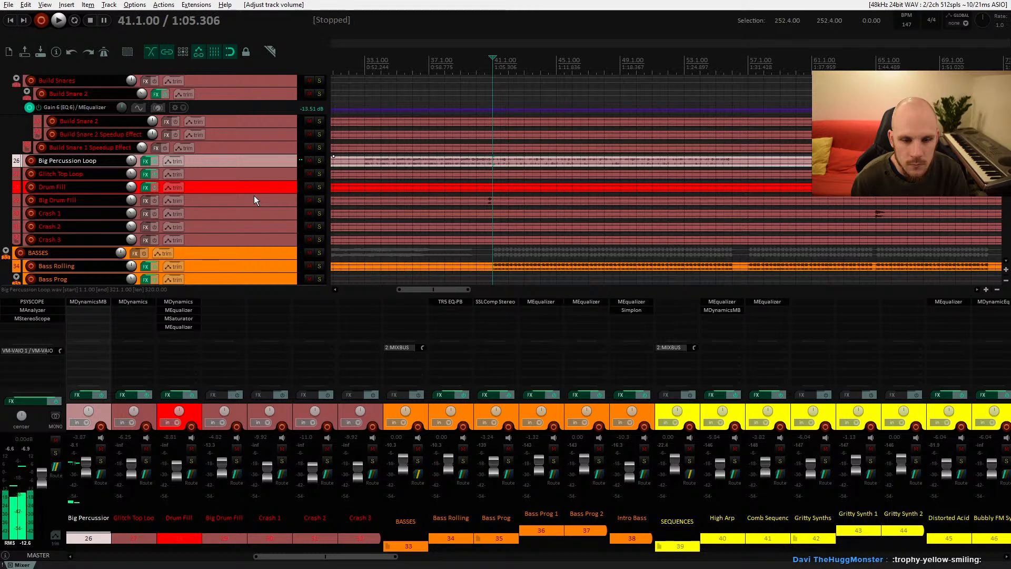
Step: Open the Add FX browser for the Big Percussion Loop track, clear the filter and browse the plugin categories
double_click(88, 308)
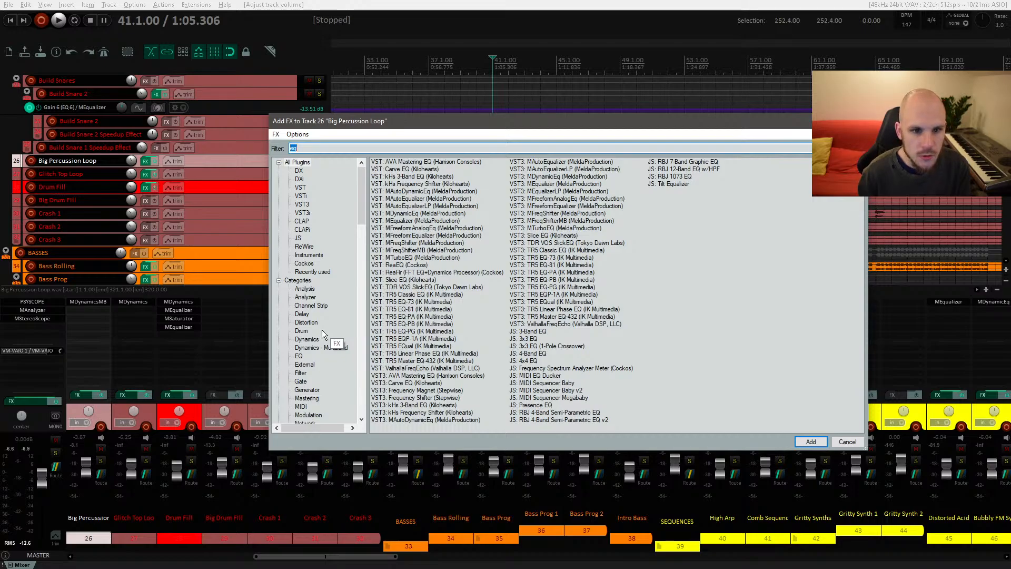
key("BackSpace")
scroll(332, 295, "down", 2)
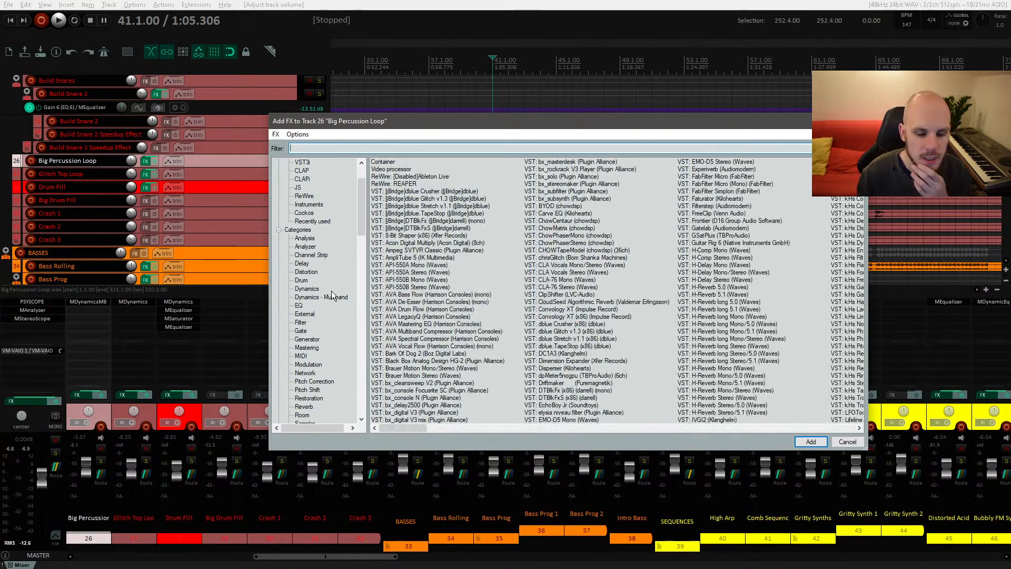
scroll(332, 294, "down", 2)
scroll(323, 351, "down", 1)
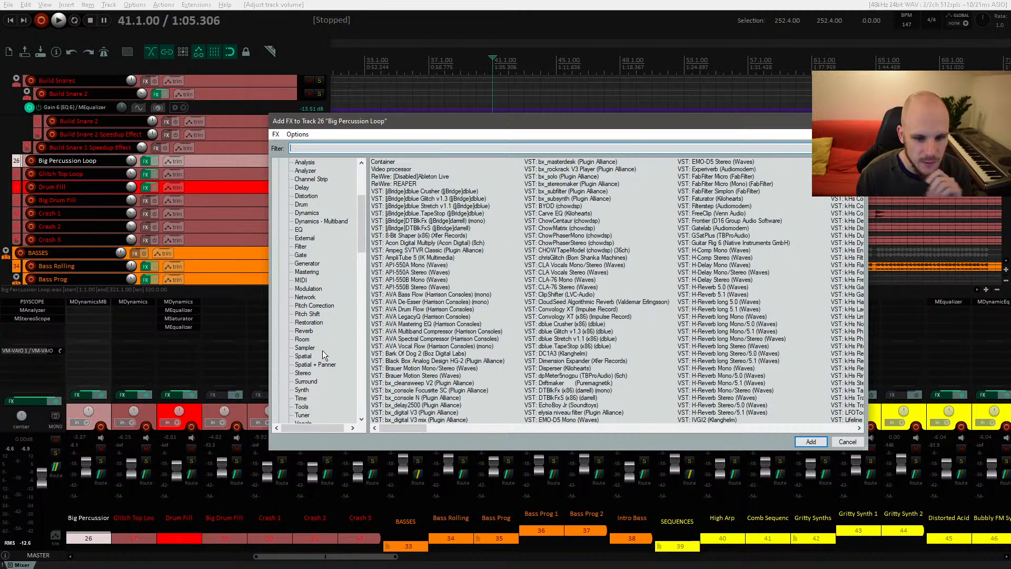
scroll(323, 351, "up", 1)
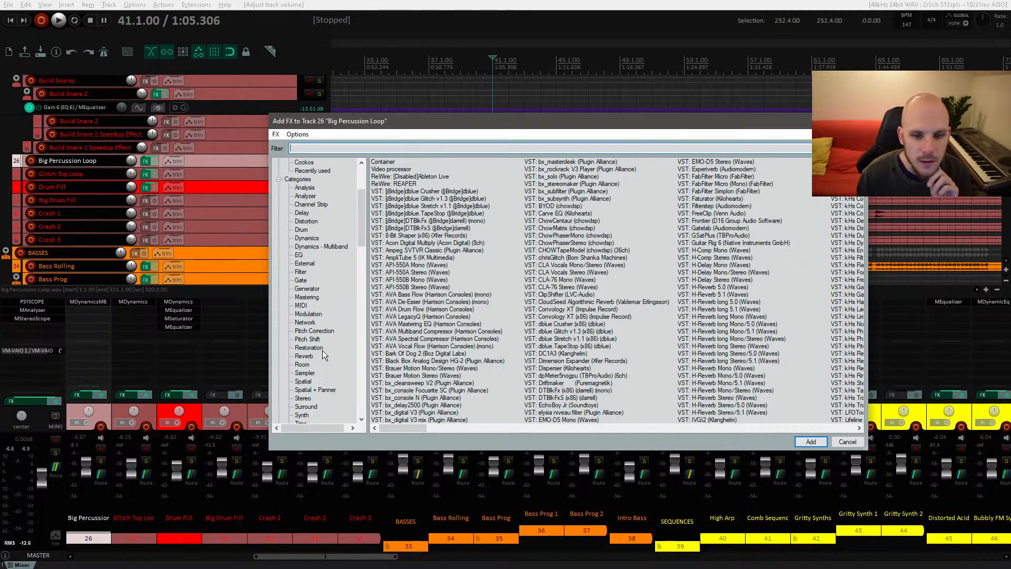
scroll(546, 329, "down", 15)
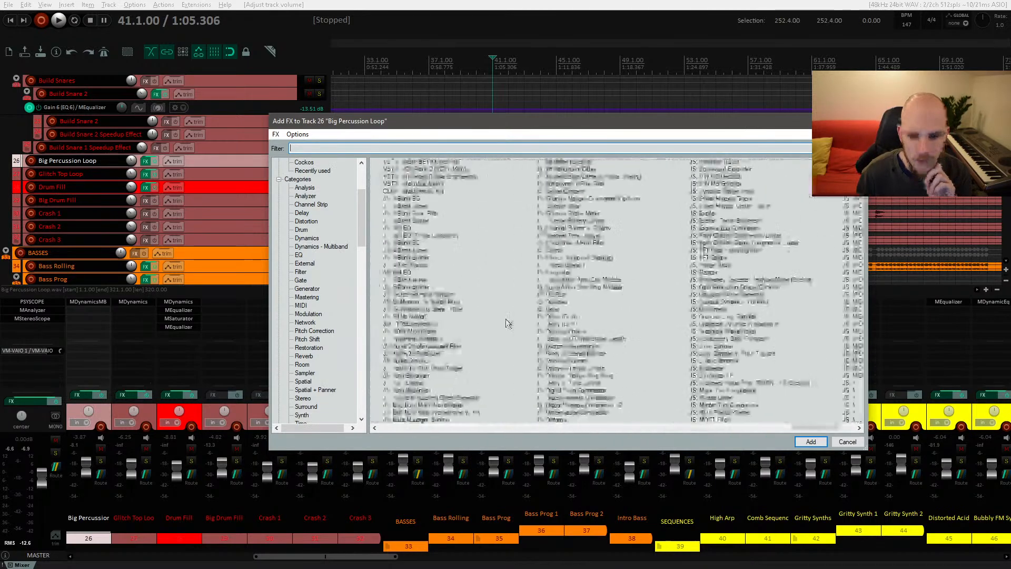
scroll(506, 322, "up", 18)
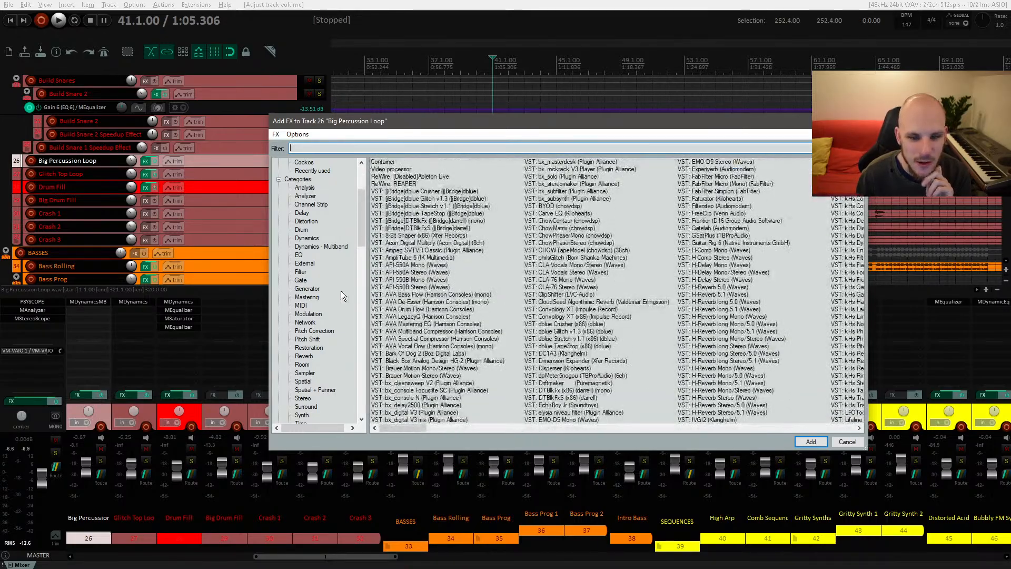
scroll(339, 290, "down", 3)
scroll(339, 291, "up", 7)
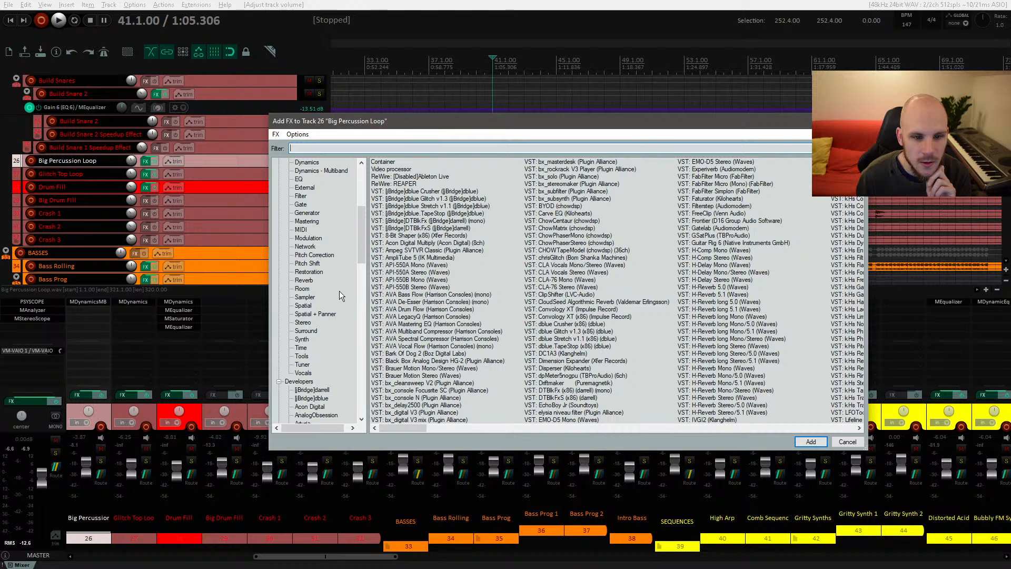
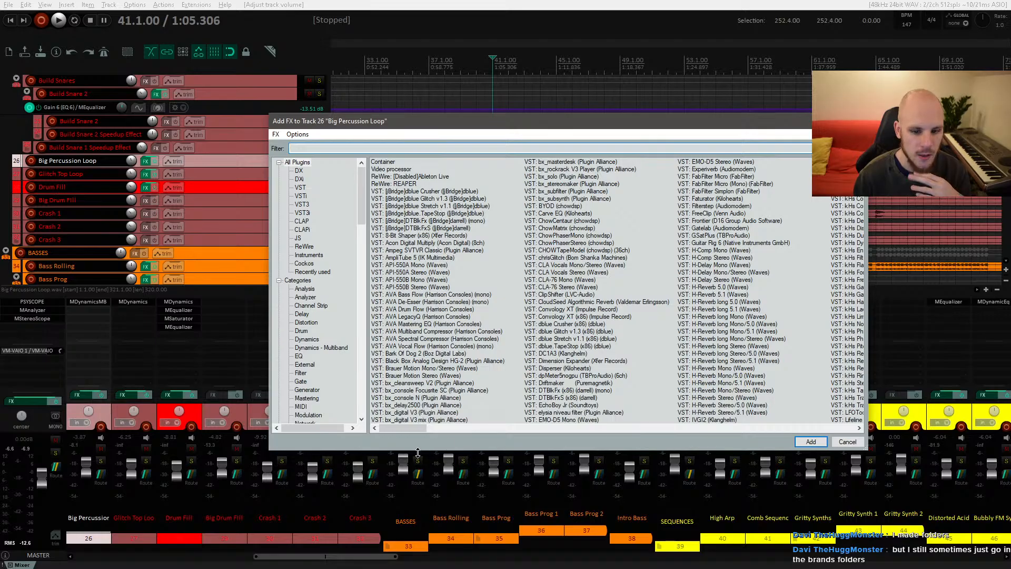
Step: Browse the developer folders and add Black Box Analog Design HG-2 (Plugin Alliance) to the Big Percussion Loop track
left_click_drag(412, 427, 843, 416)
scroll(481, 371, "up", 15)
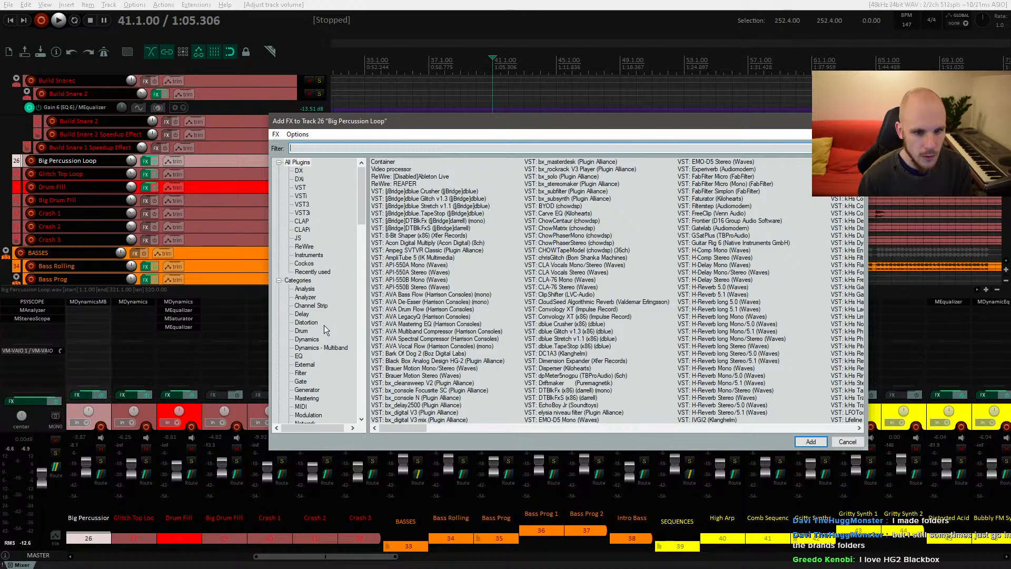
scroll(324, 324, "down", 3)
scroll(324, 326, "down", 7)
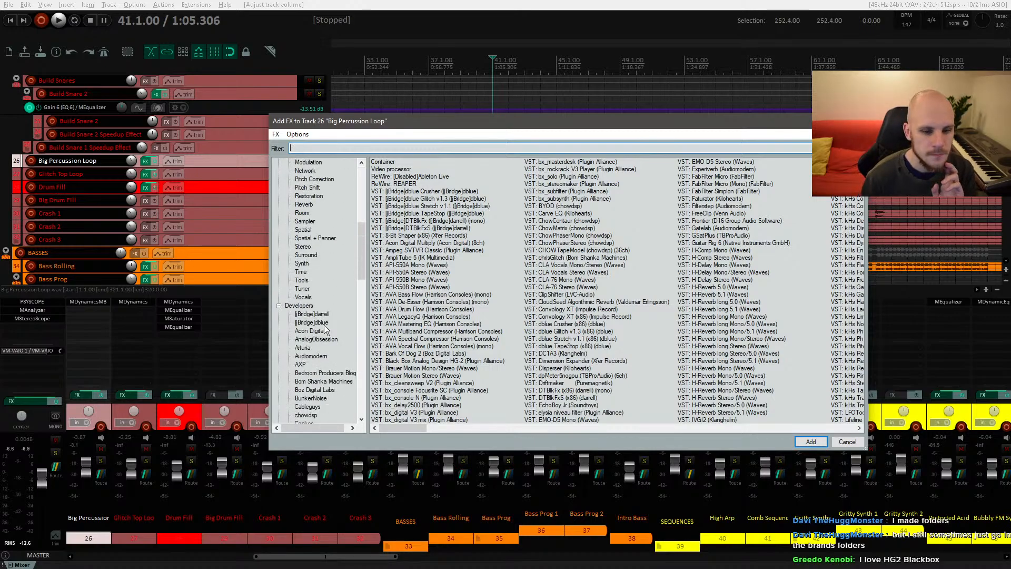
scroll(325, 329, "down", 4)
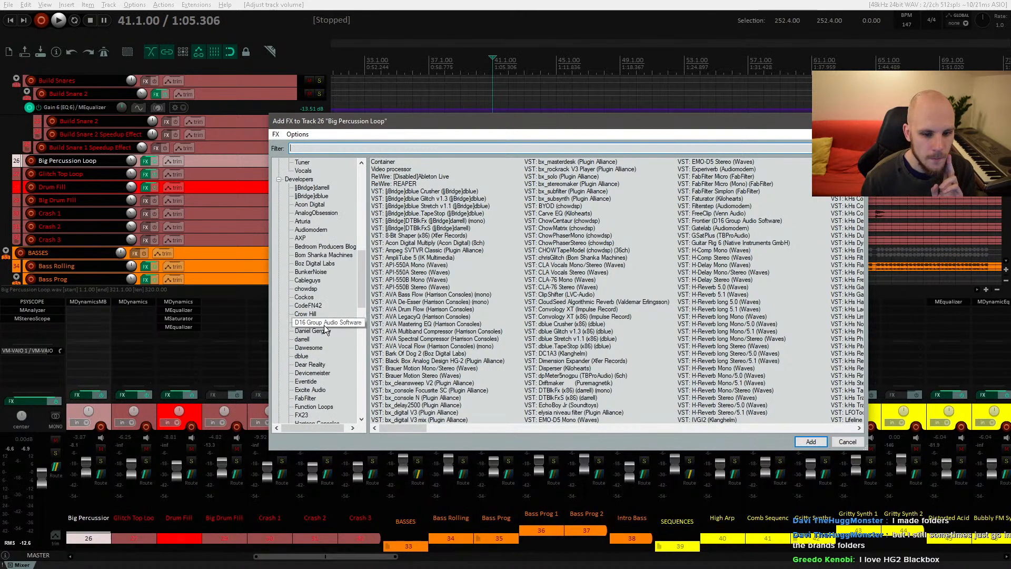
scroll(325, 329, "down", 7)
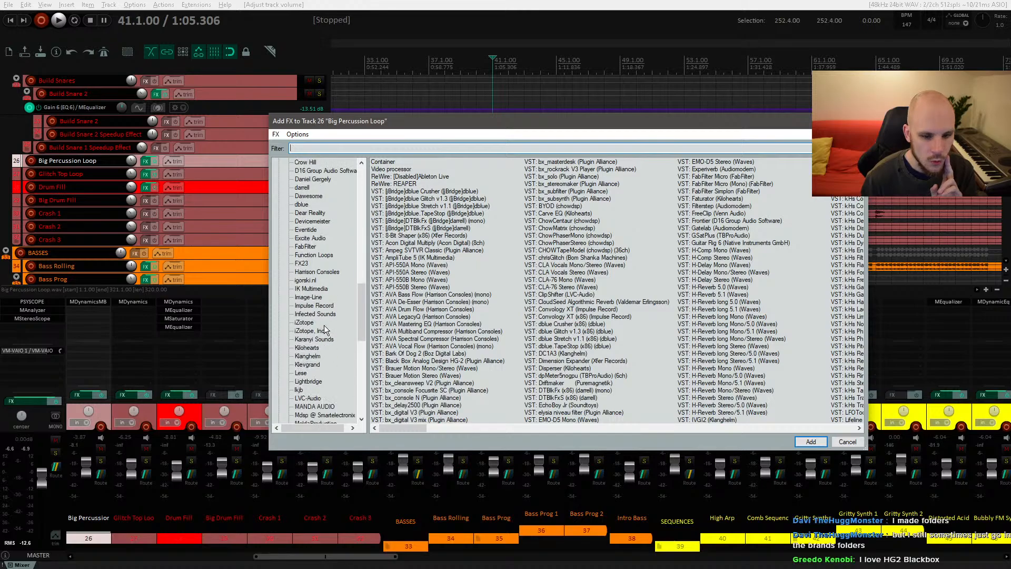
scroll(324, 326, "down", 2)
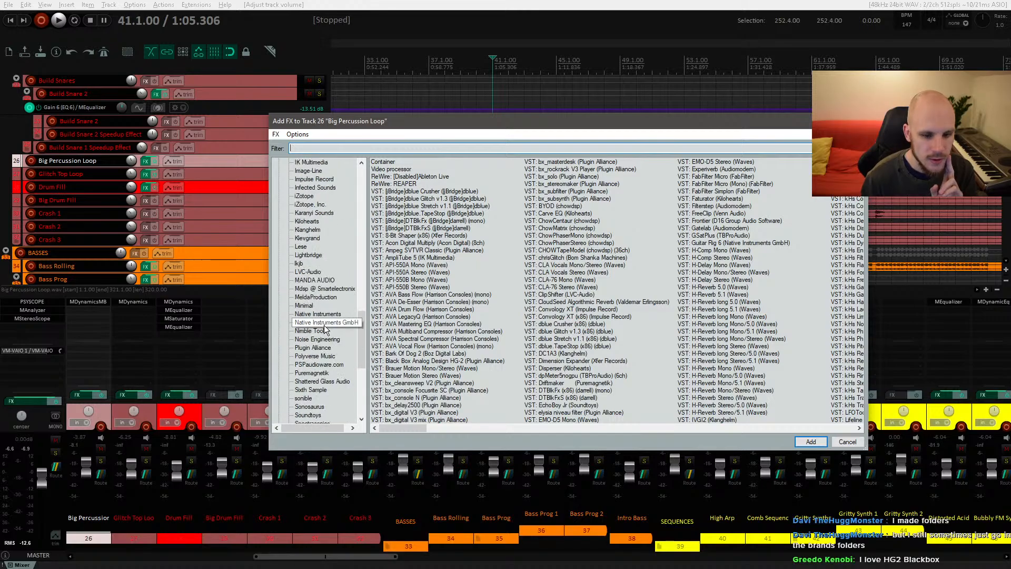
left_click(316, 348)
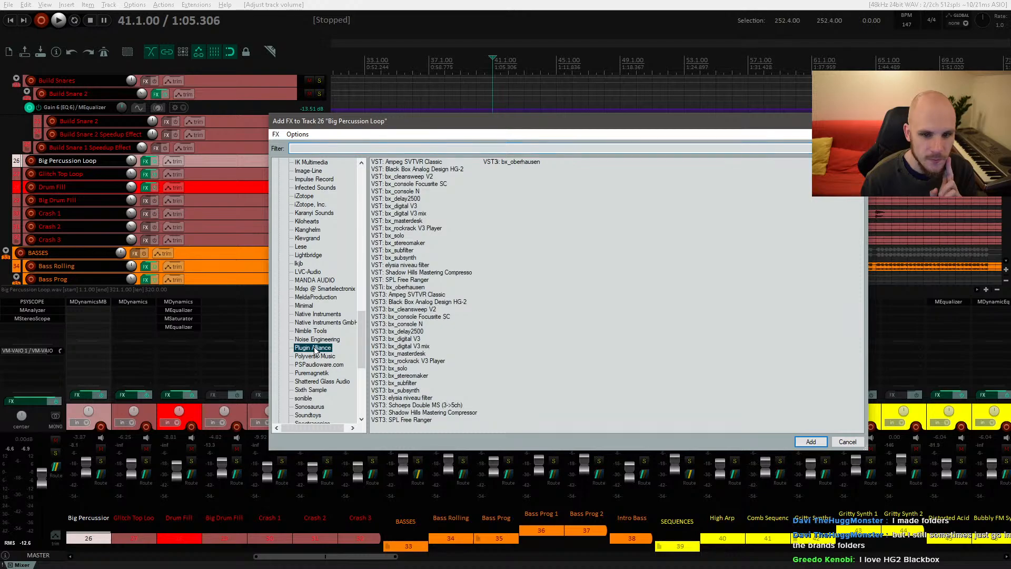
double_click(446, 169)
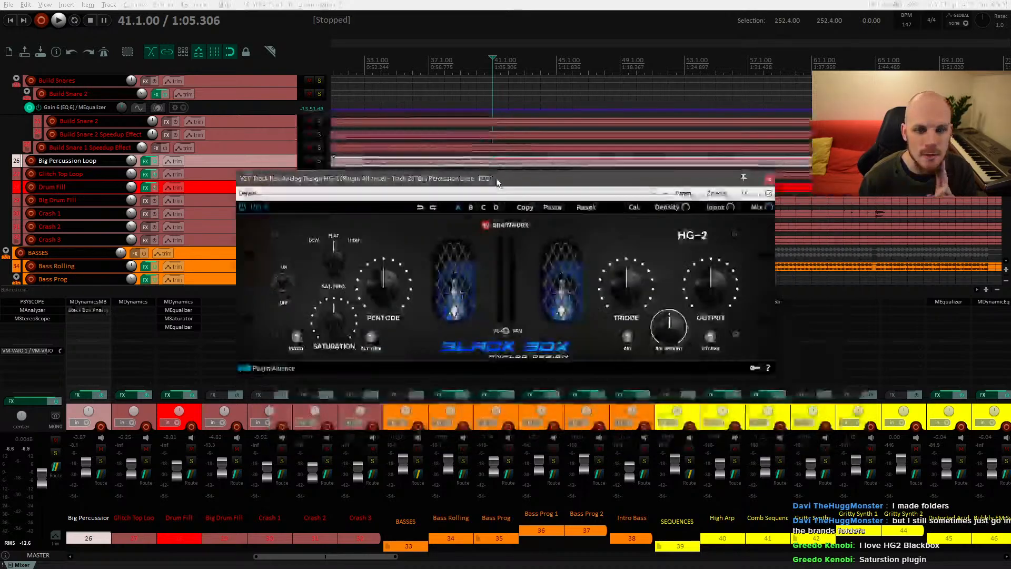
Step: Start playback with the Big Percussion Loop track soloed and bypass HG-2 to compare
left_click_drag(498, 183, 450, 204)
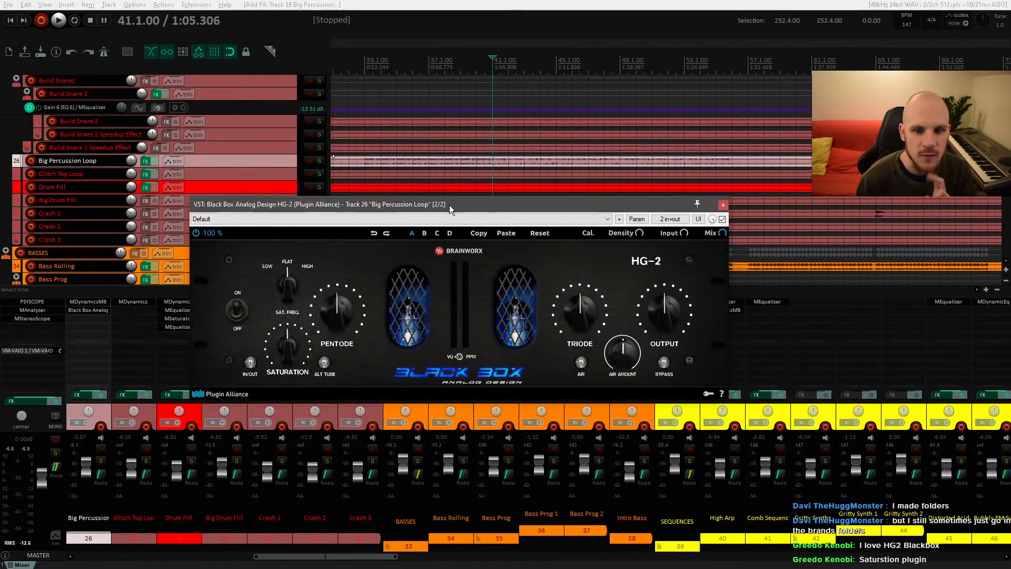
key("space")
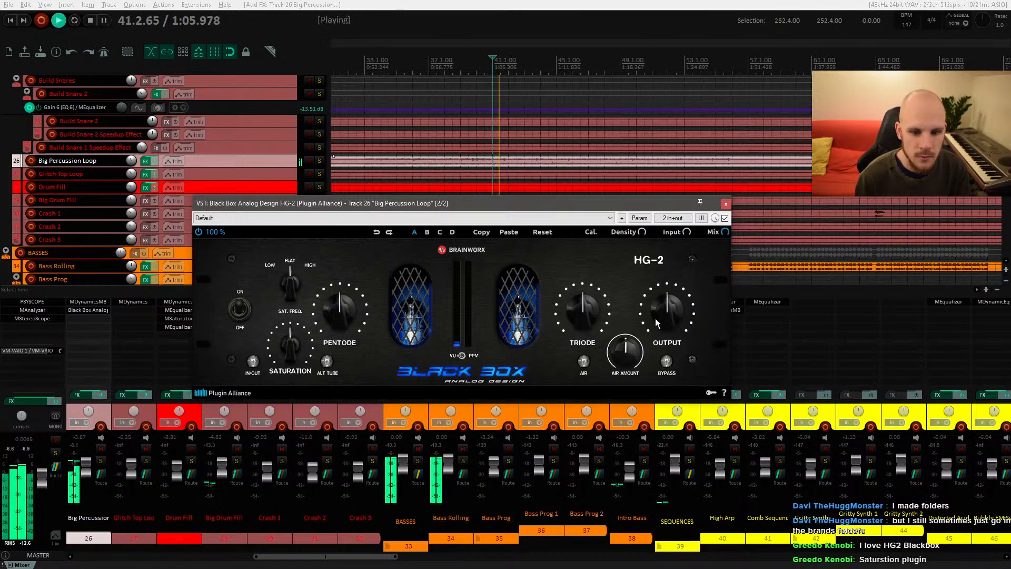
left_click(320, 161)
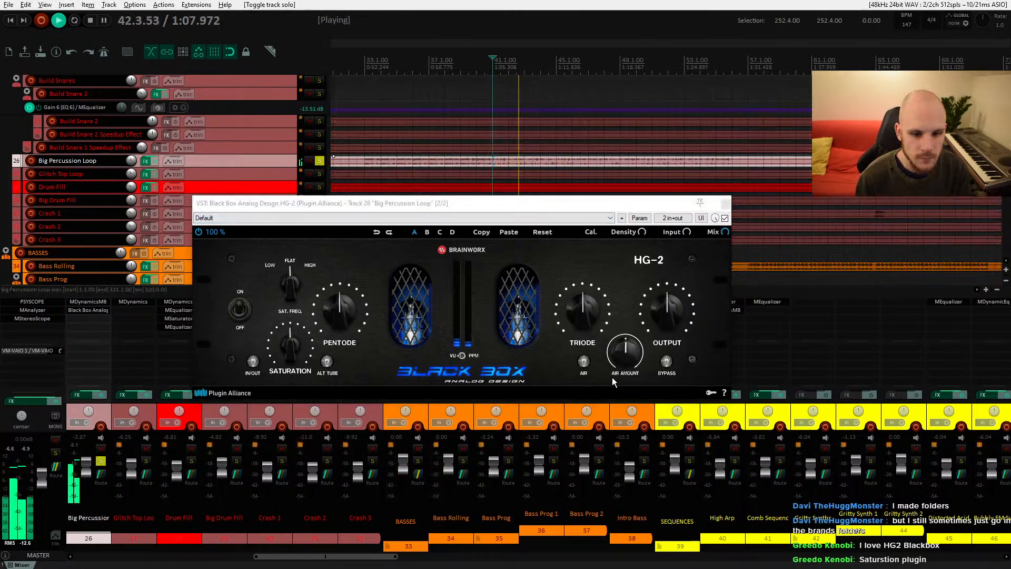
left_click(725, 218)
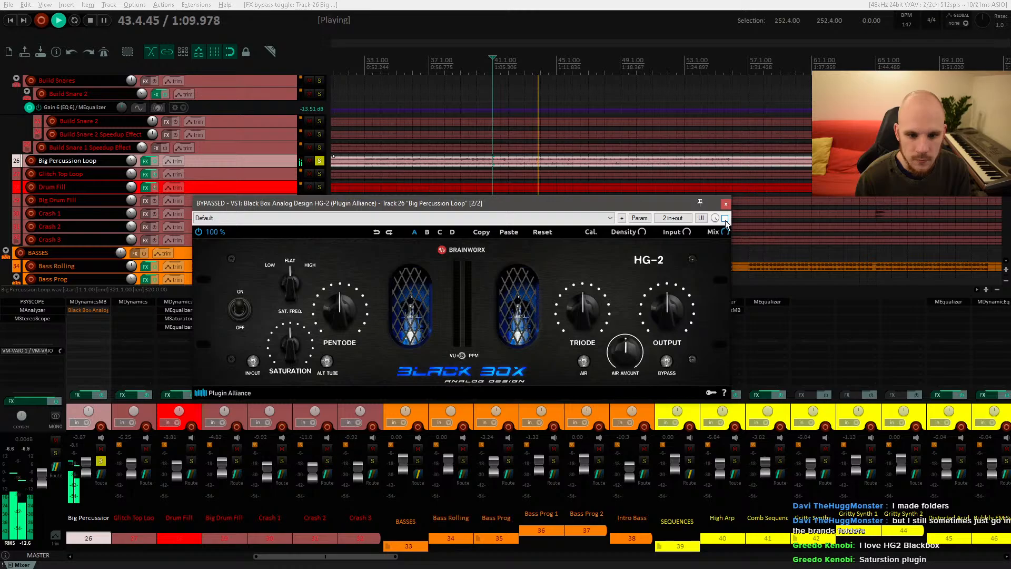
Step: Switch on HG-2's IN/OUT, raise its Saturation slightly and lower its Output knob
left_click(252, 362)
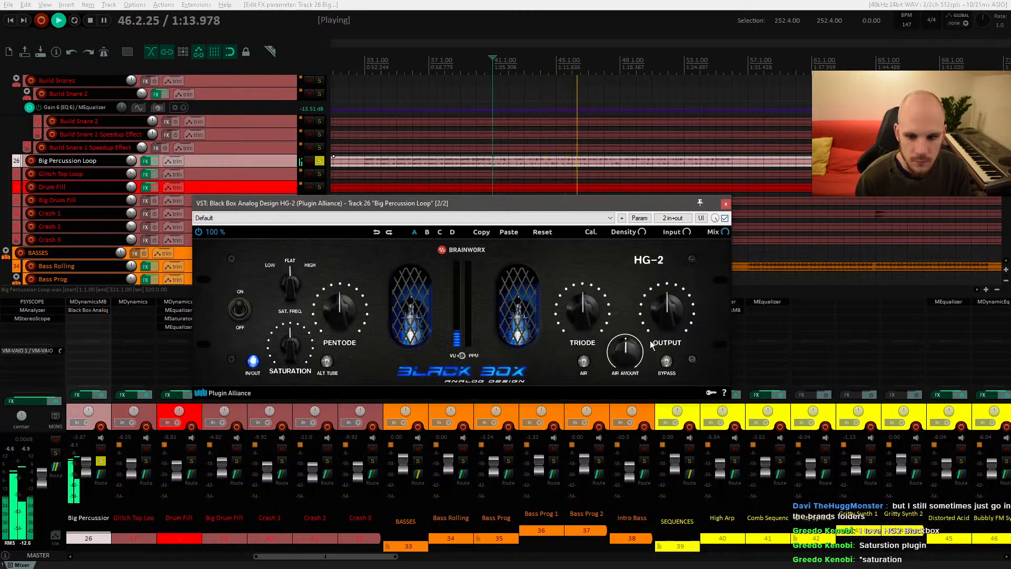
left_click_drag(302, 337, 303, 336)
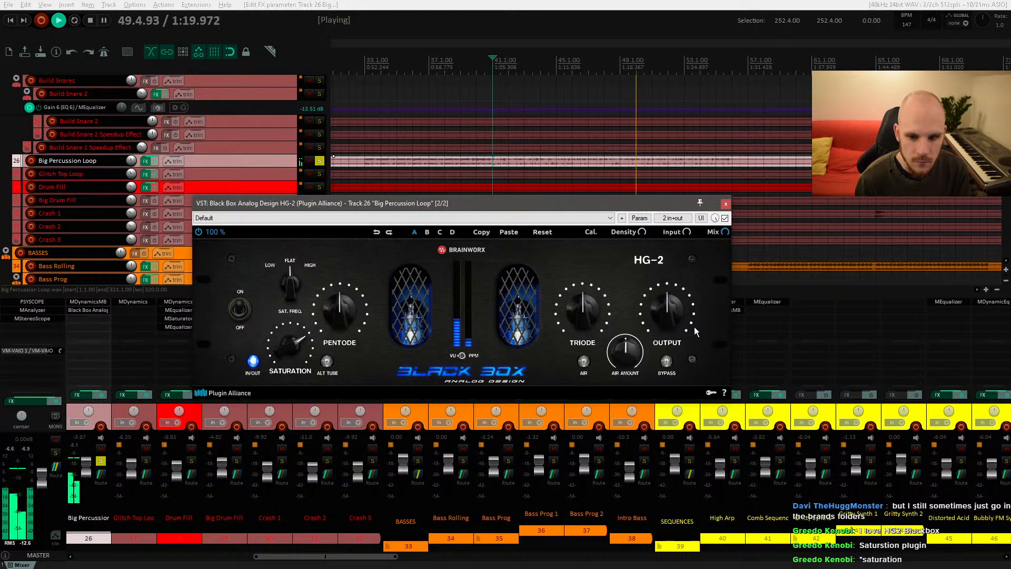
left_click_drag(665, 310, 663, 316)
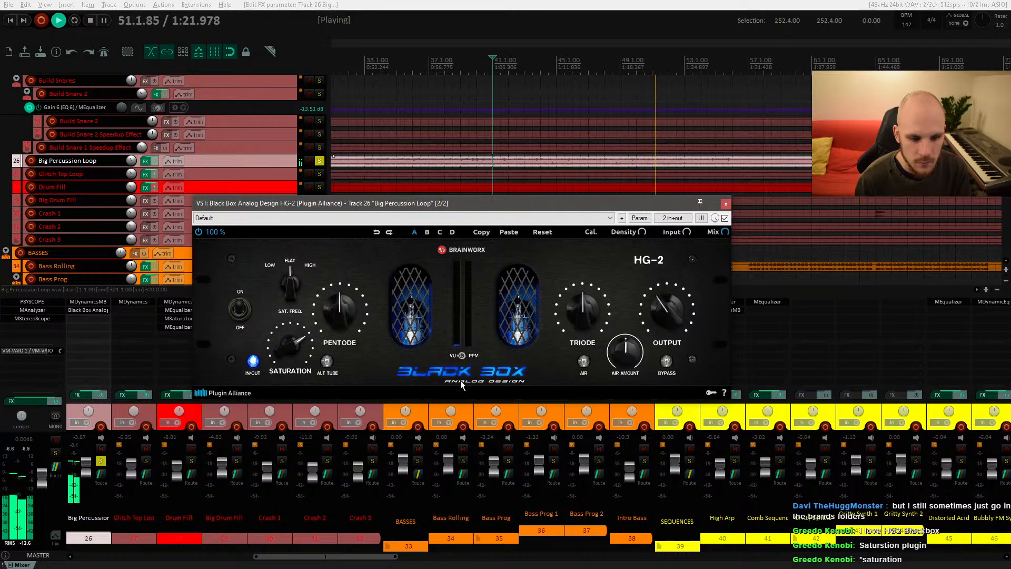
Step: Restart playback and toggle HG-2's bypass to compare the processed and dry loop
left_click(80, 457)
key("space")
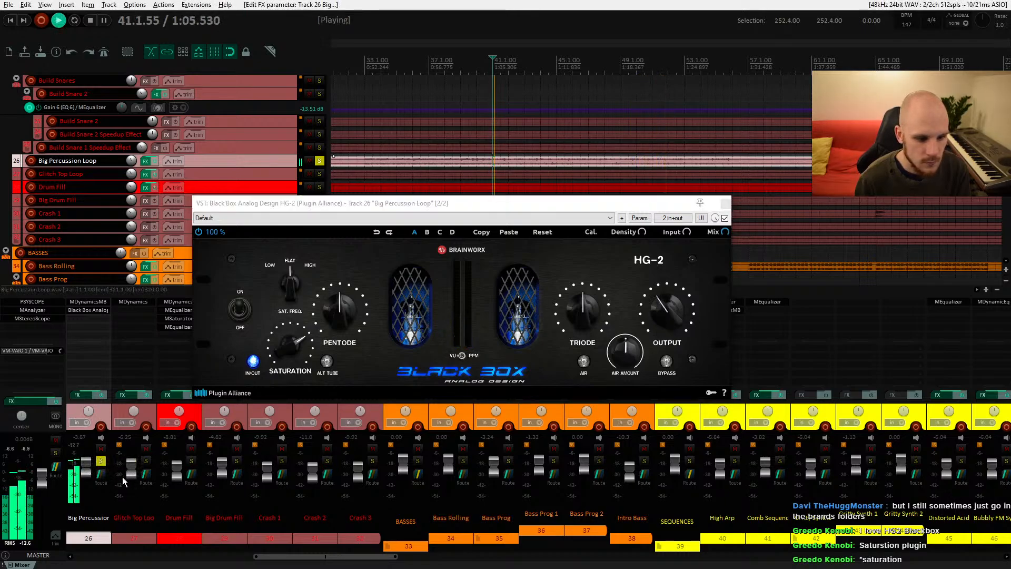
left_click(724, 218)
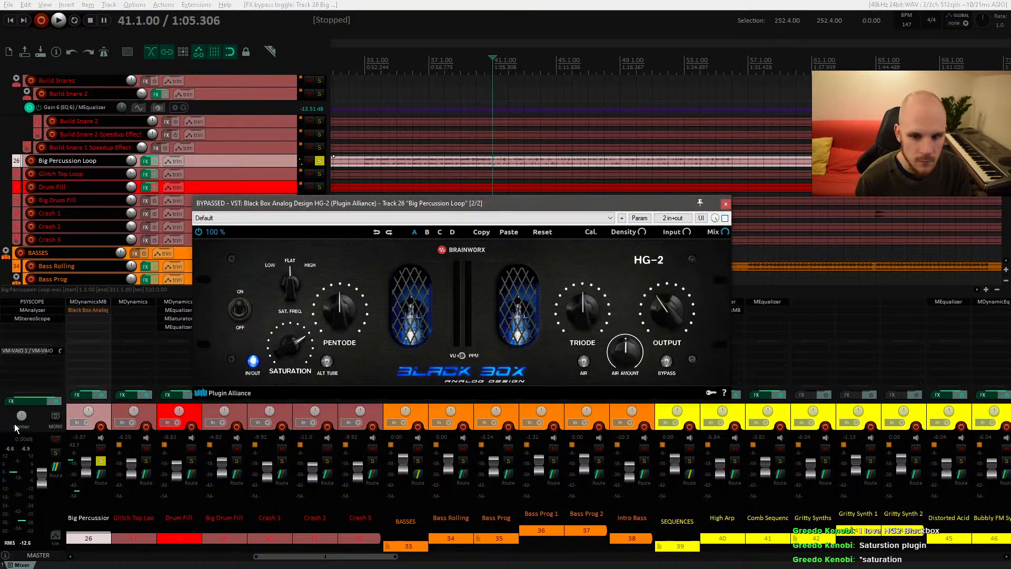
left_click(79, 447)
key("space")
key("space")
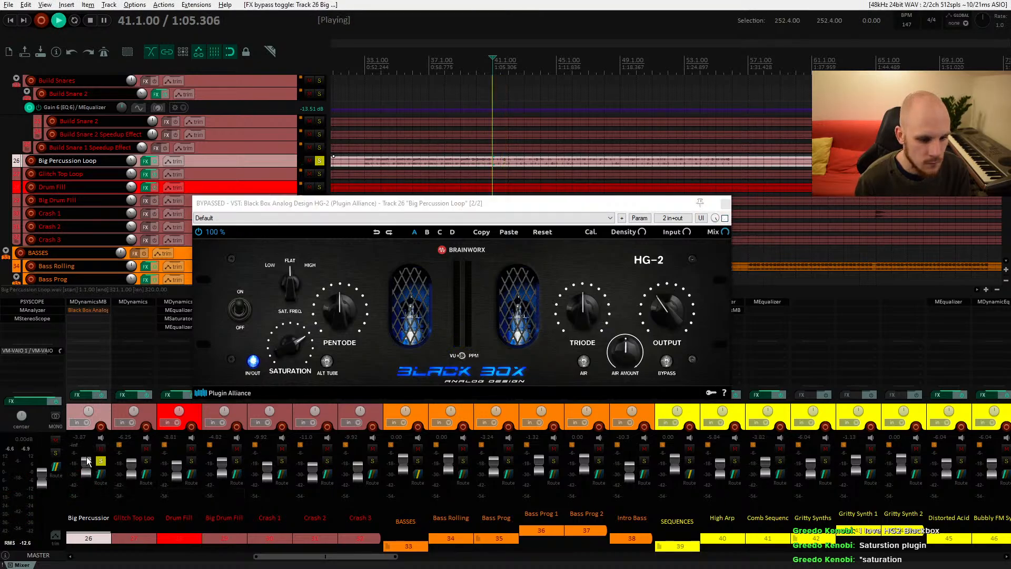
key("space")
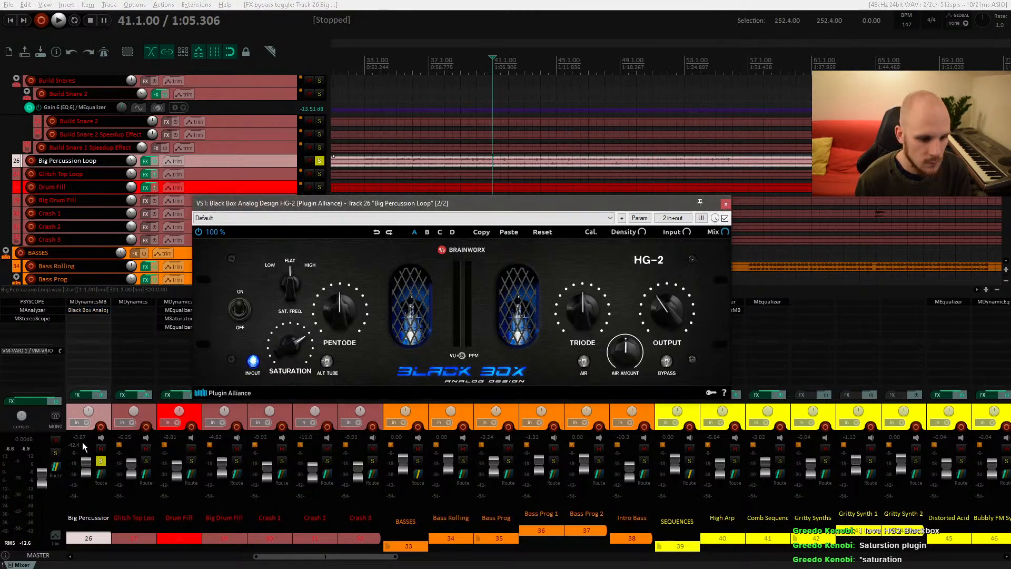
Step: Turn HG-2's Output down to 40% during playback and stop
key("space")
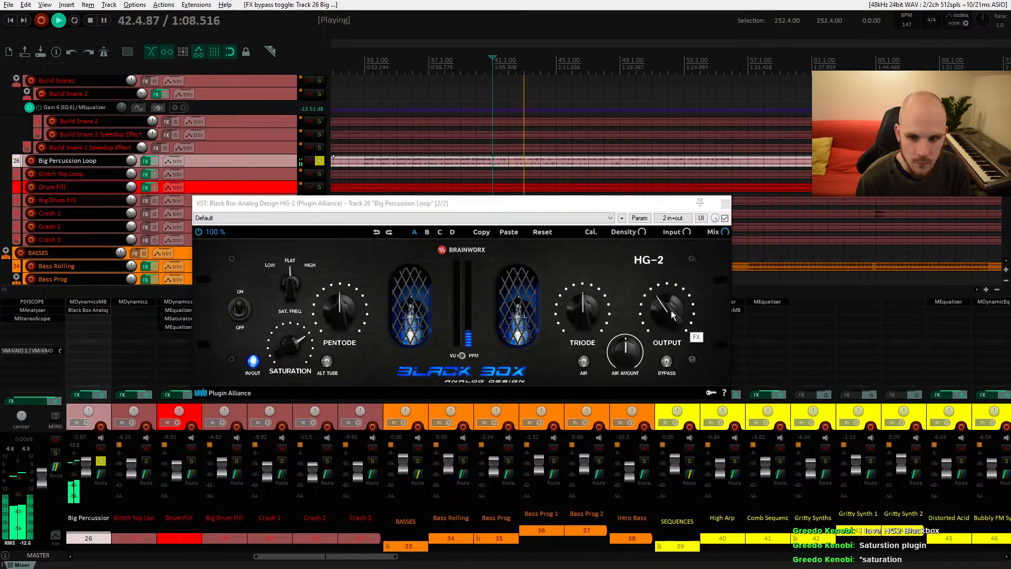
left_click_drag(666, 306, 669, 311)
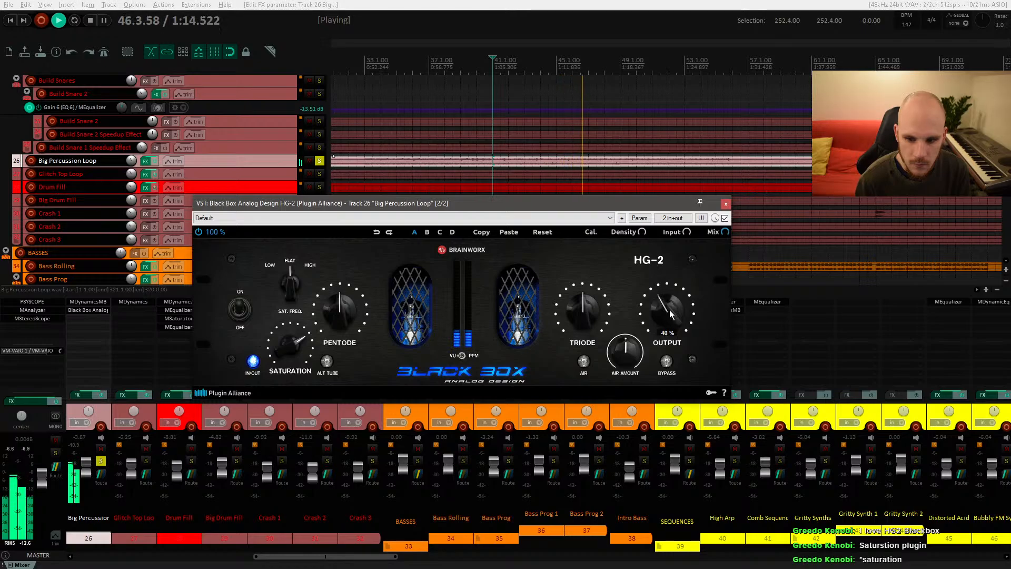
key("space")
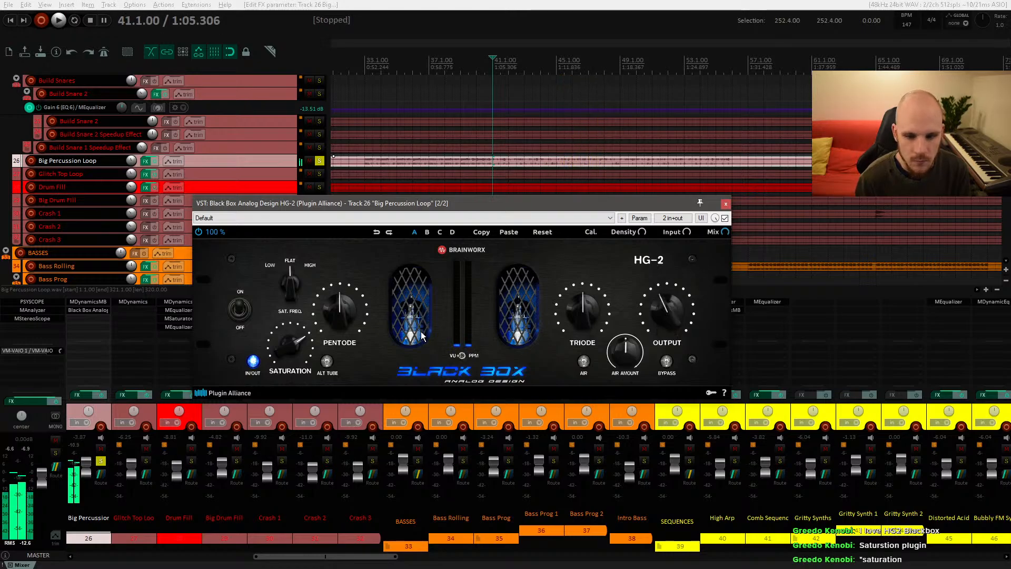
Step: Switch on HG-2's Air and play the loop to listen before stopping
key("space")
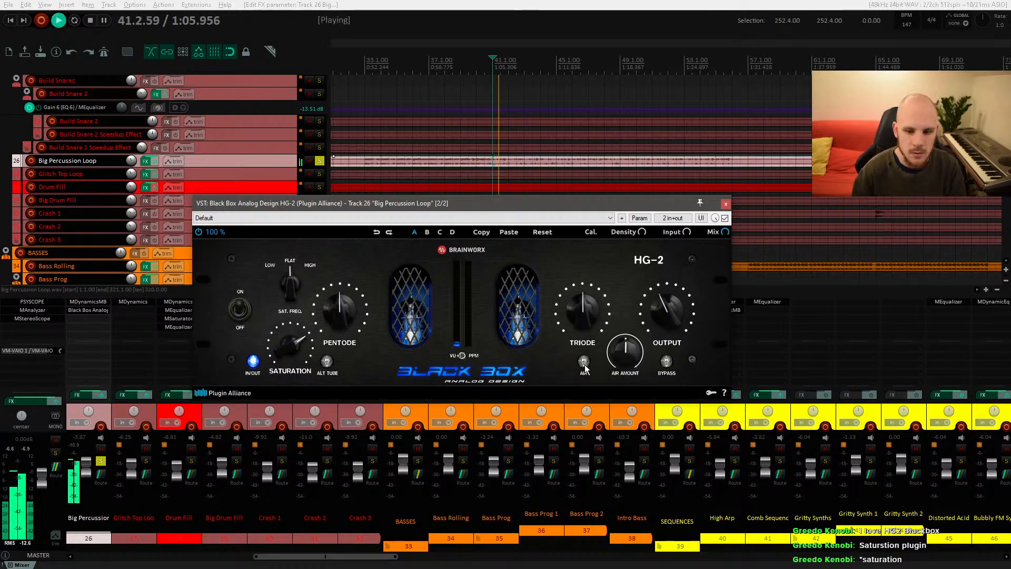
left_click(584, 362)
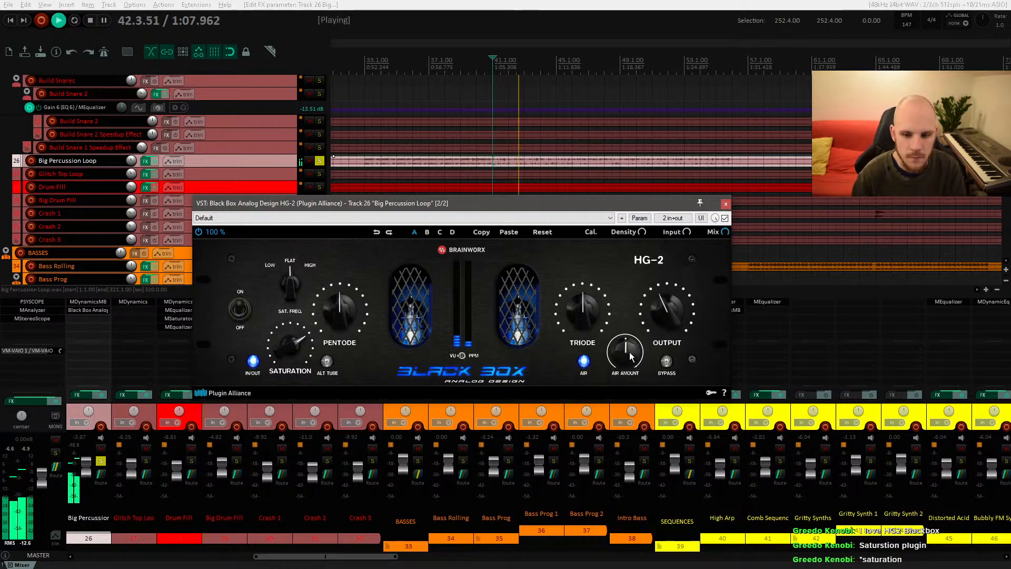
left_click(75, 446)
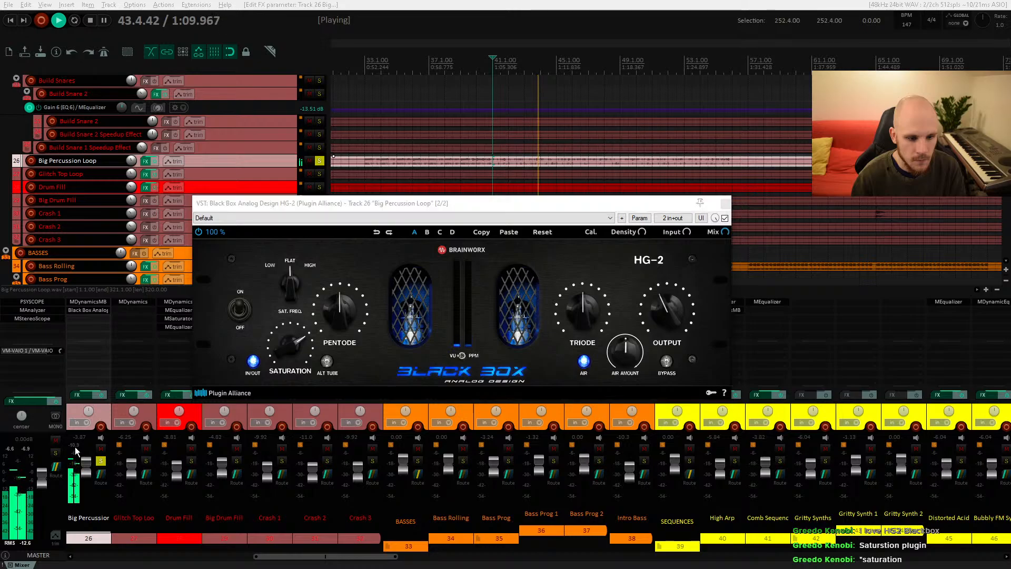
key("space")
key("space")
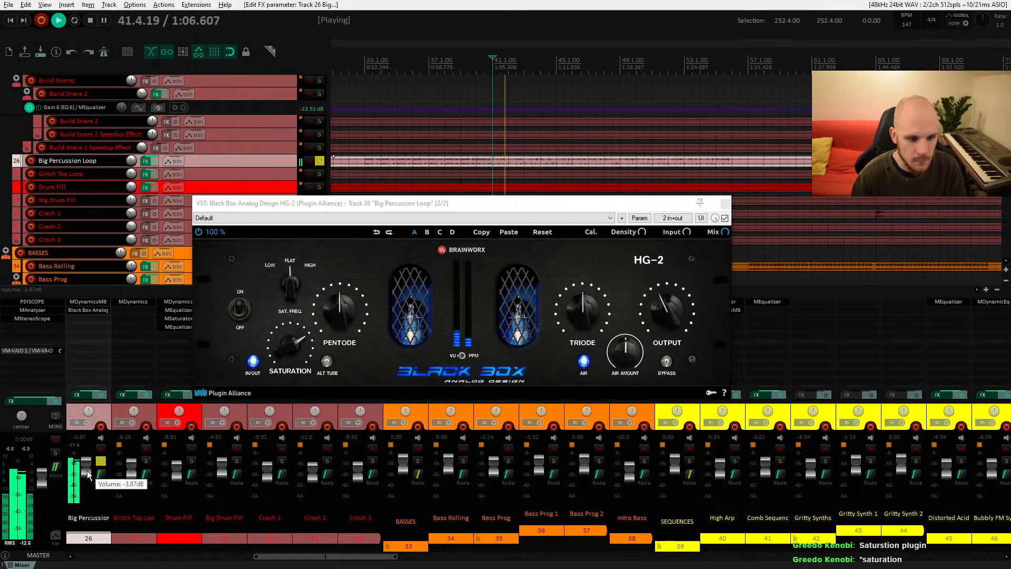
left_click(666, 316)
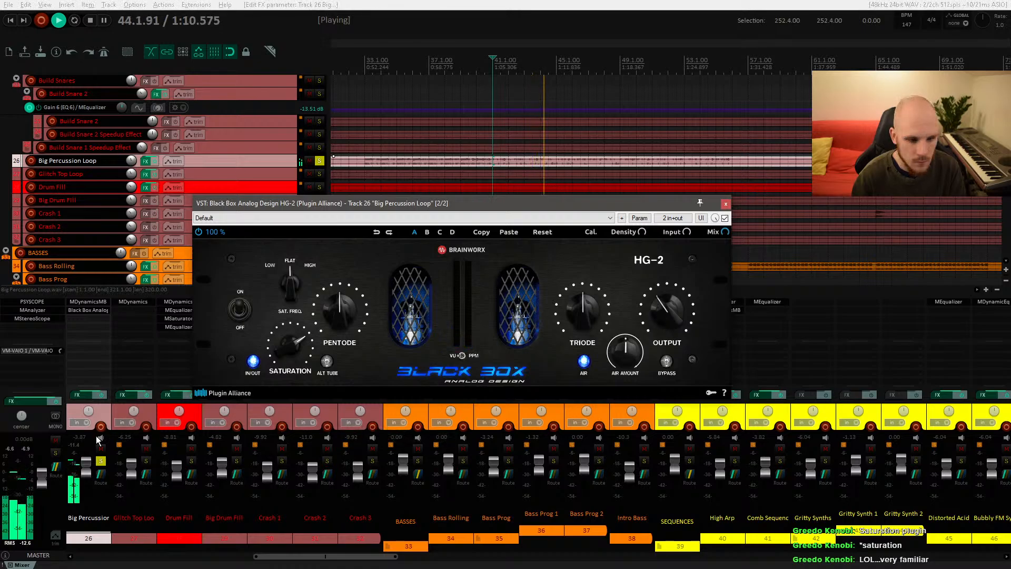
left_click(77, 446)
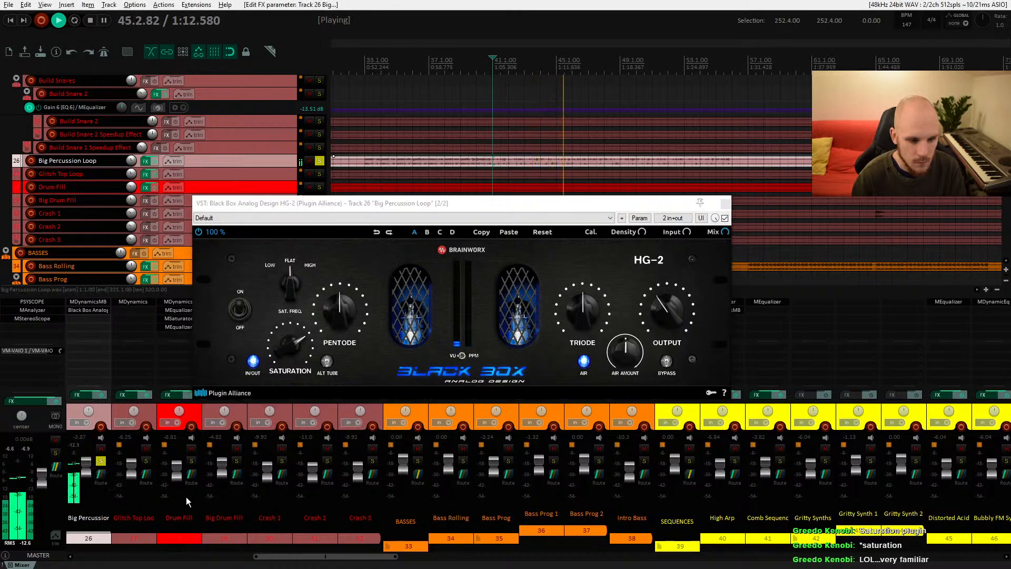
key("space")
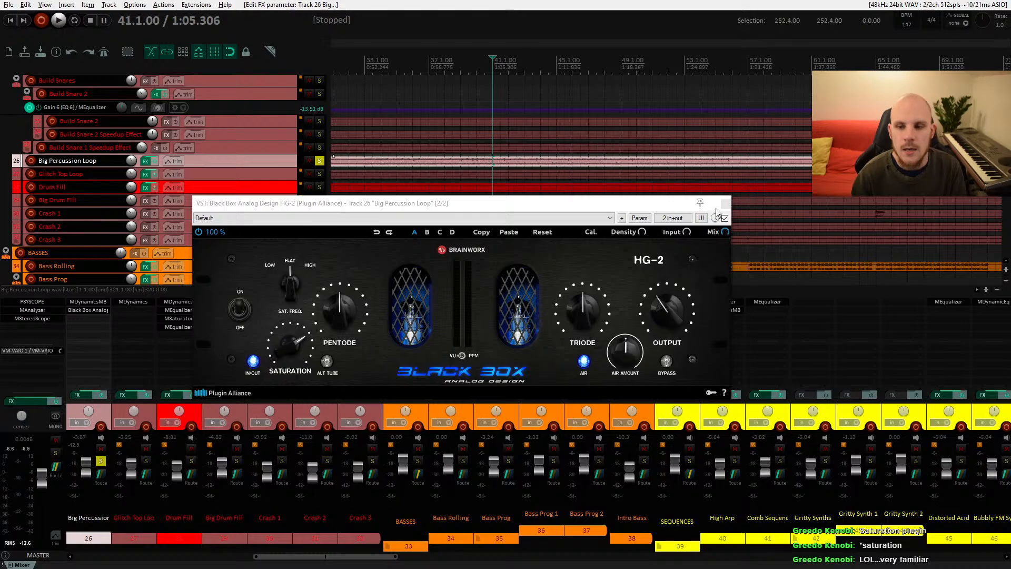
Step: Close the HG-2 window, reopen it from the track's FX list and close it again
left_click(725, 203)
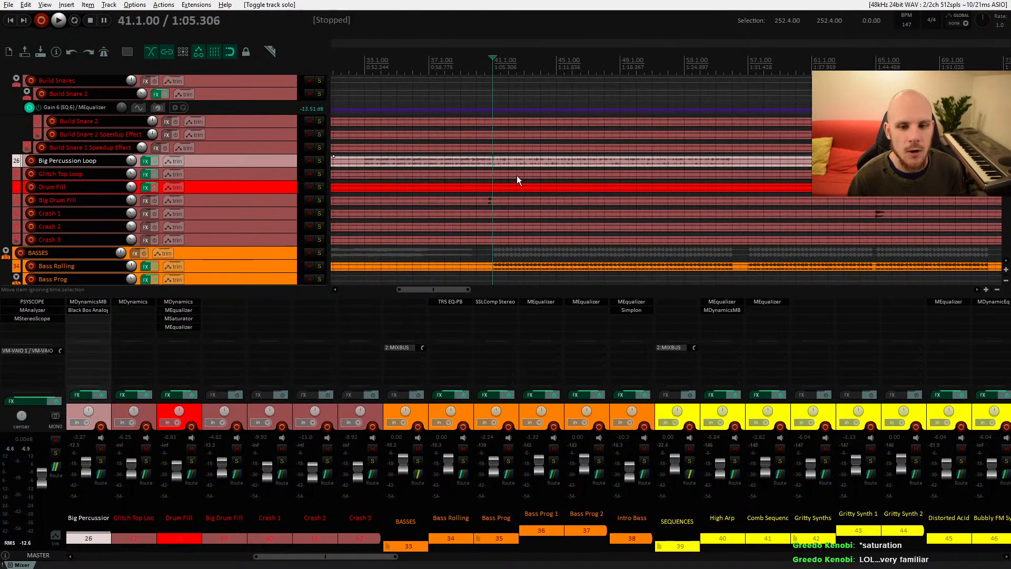
left_click(81, 311)
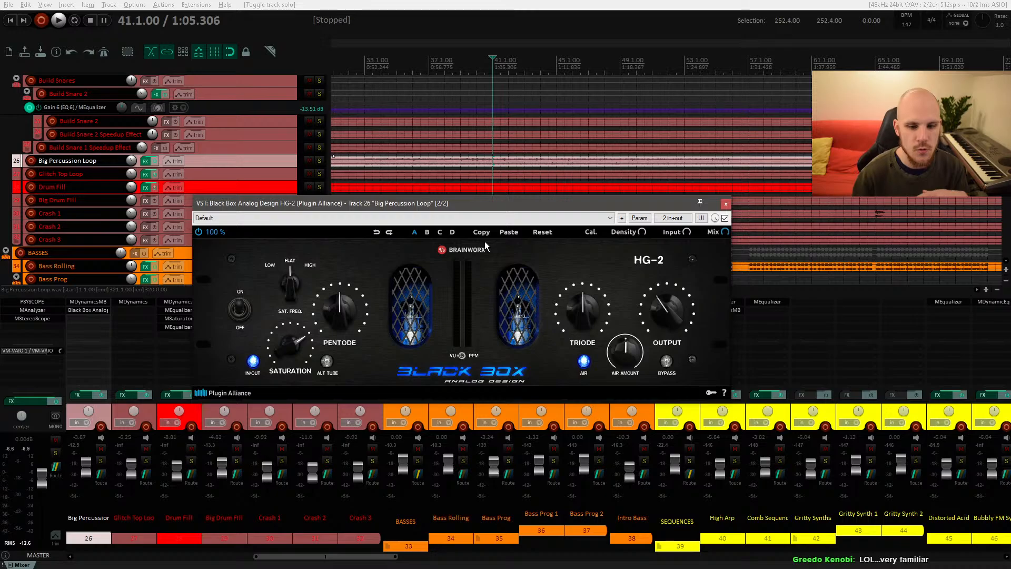
left_click(726, 204)
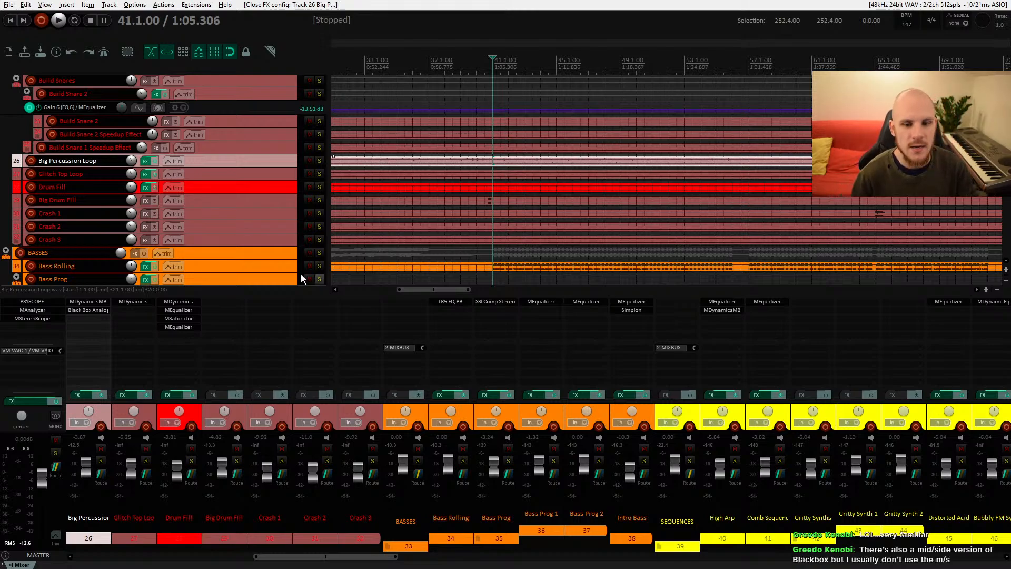
left_click(88, 310)
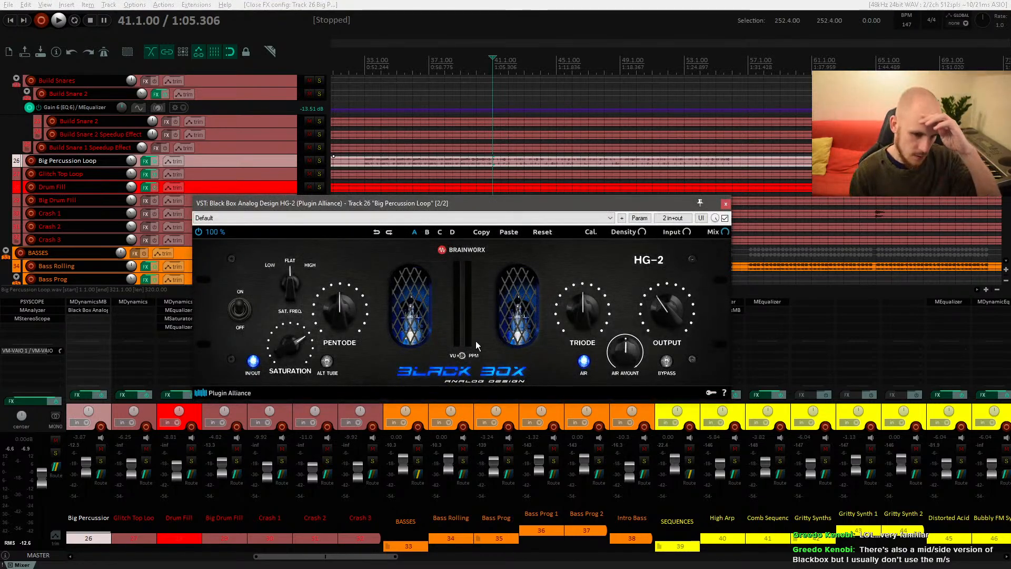
left_click(725, 204)
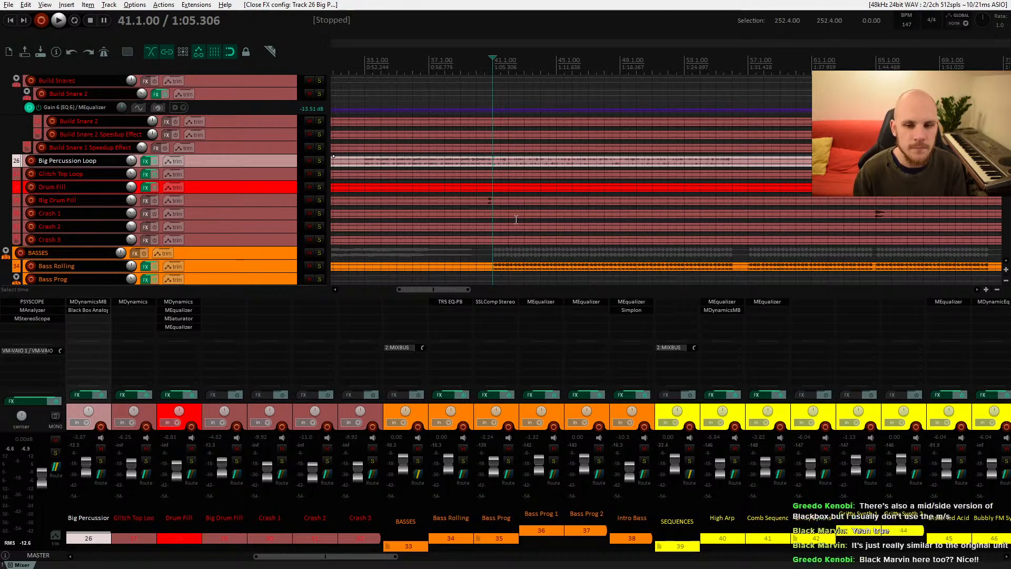
scroll(515, 217, "up", 4)
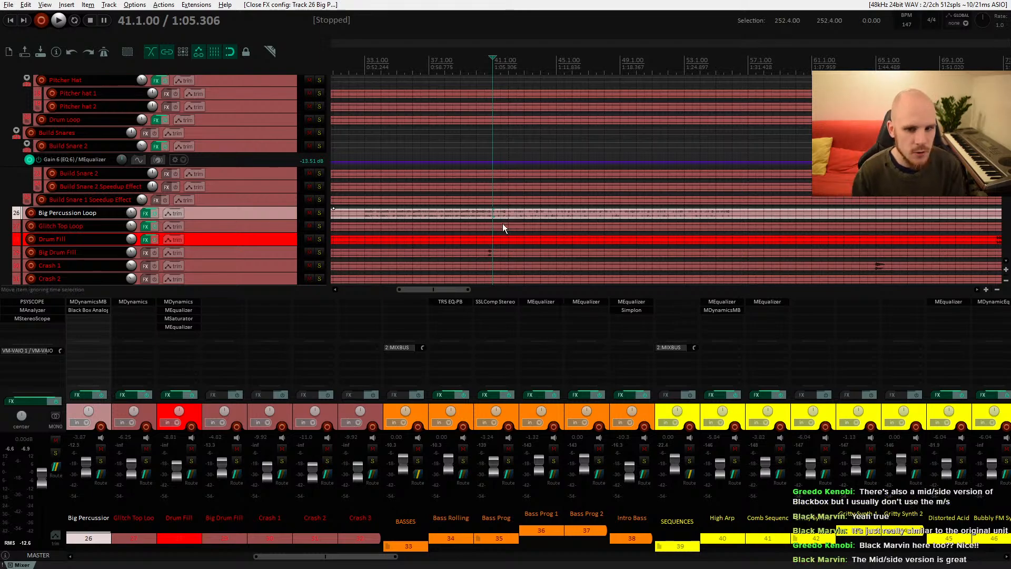
scroll(503, 228, "up", 2)
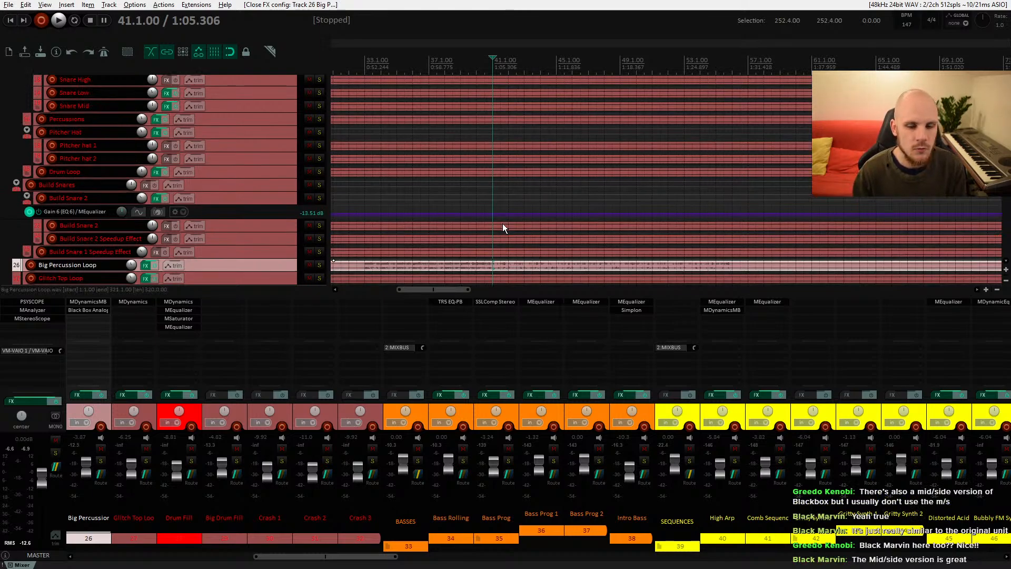
scroll(503, 228, "down", 4)
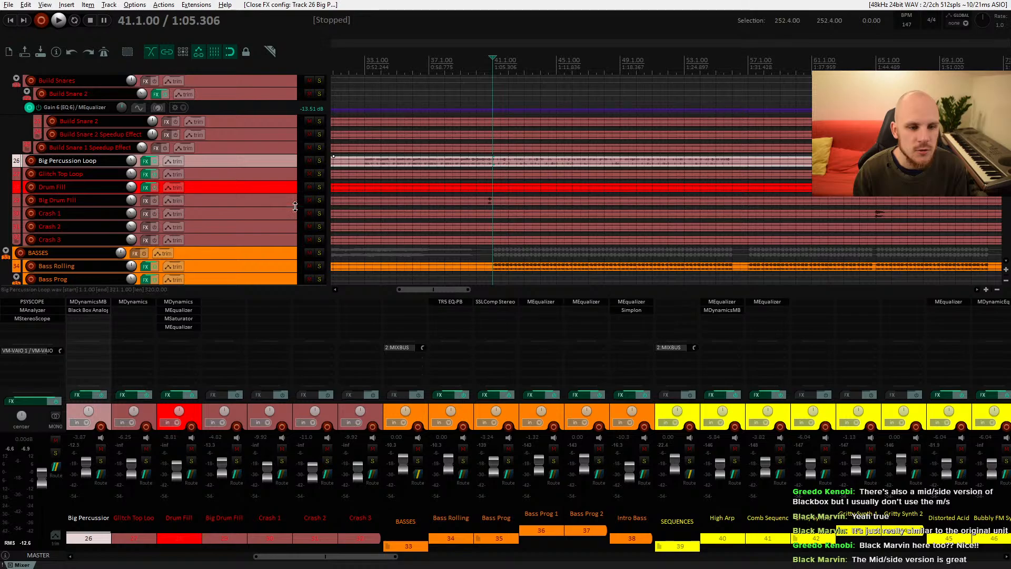
scroll(274, 213, "up", 4)
scroll(274, 212, "down", 2)
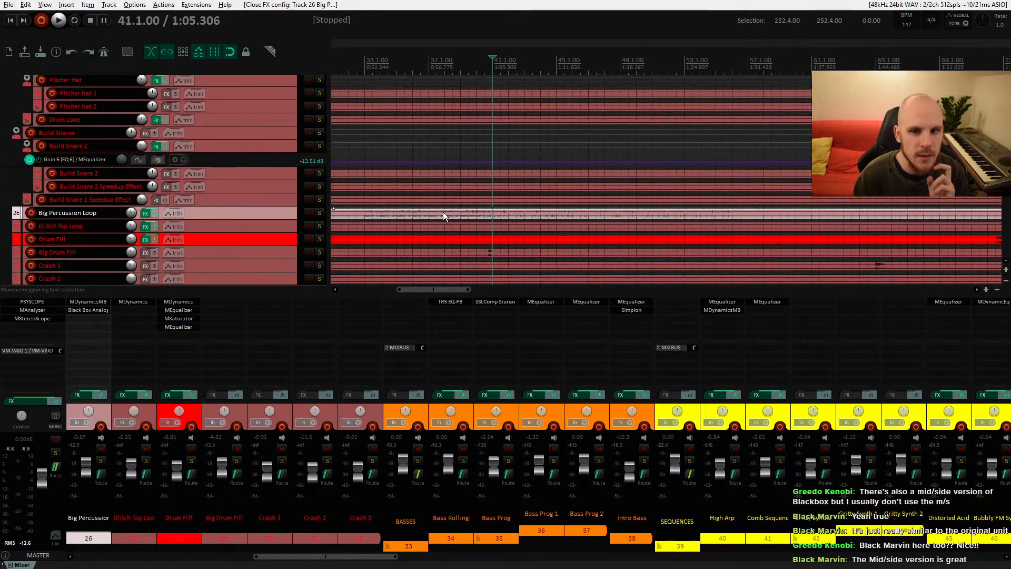
scroll(484, 216, "up", 15)
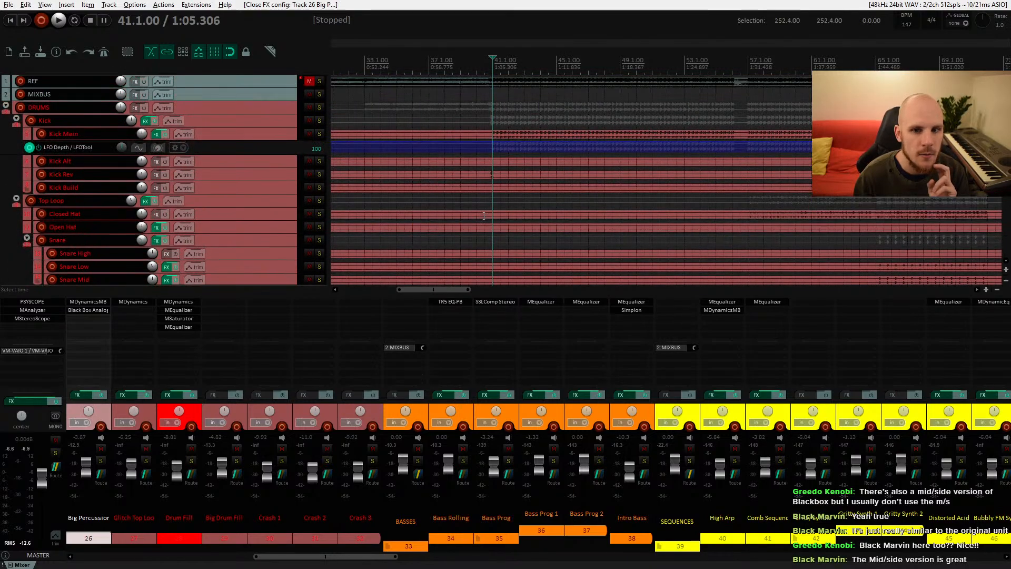
left_click(251, 94)
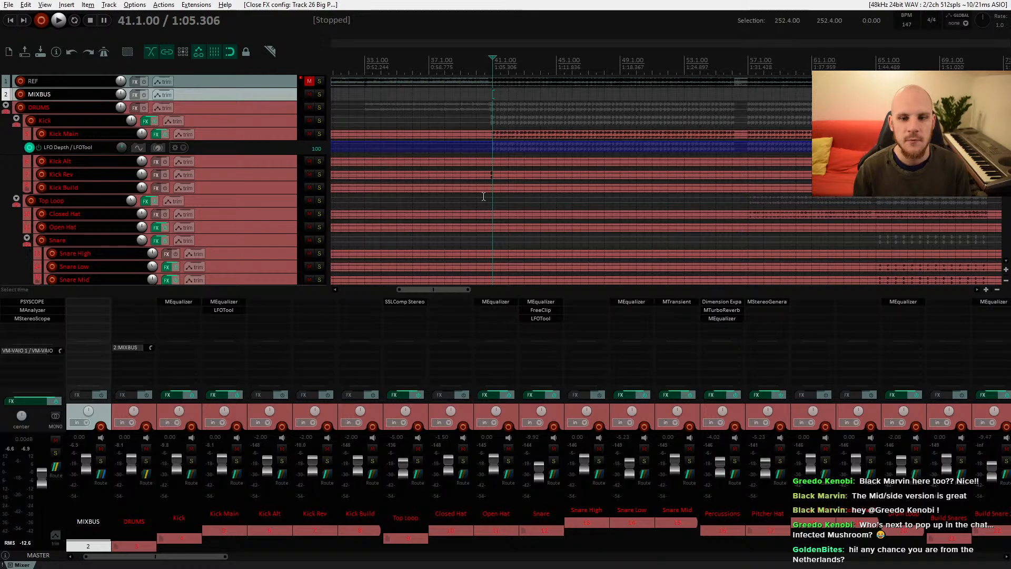
scroll(658, 196, "down", 10)
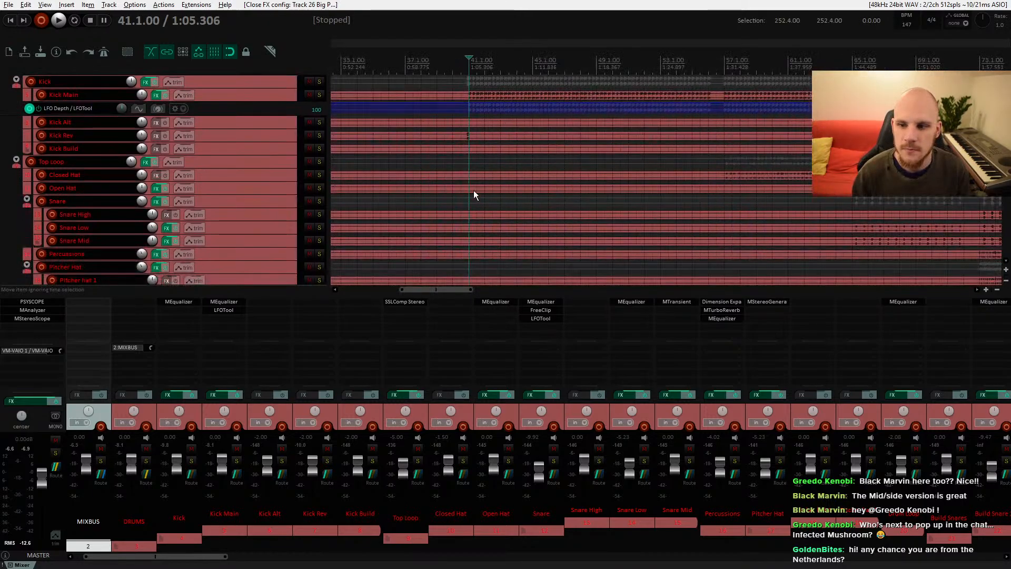
scroll(494, 169, "down", 5)
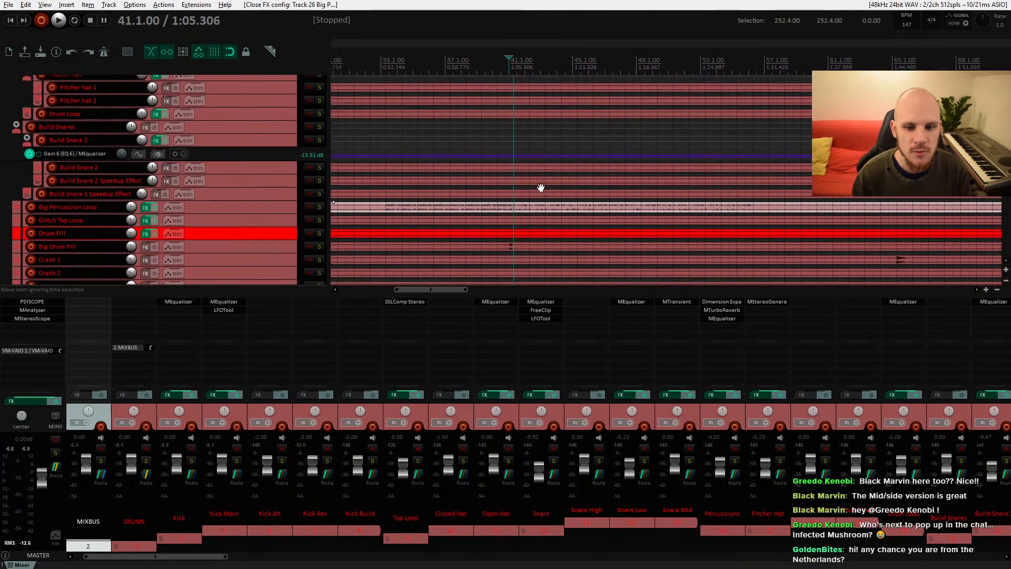
Step: Play the arrangement from around bar 40 while scrolling through the tracks to listen, then stop
left_click(513, 205)
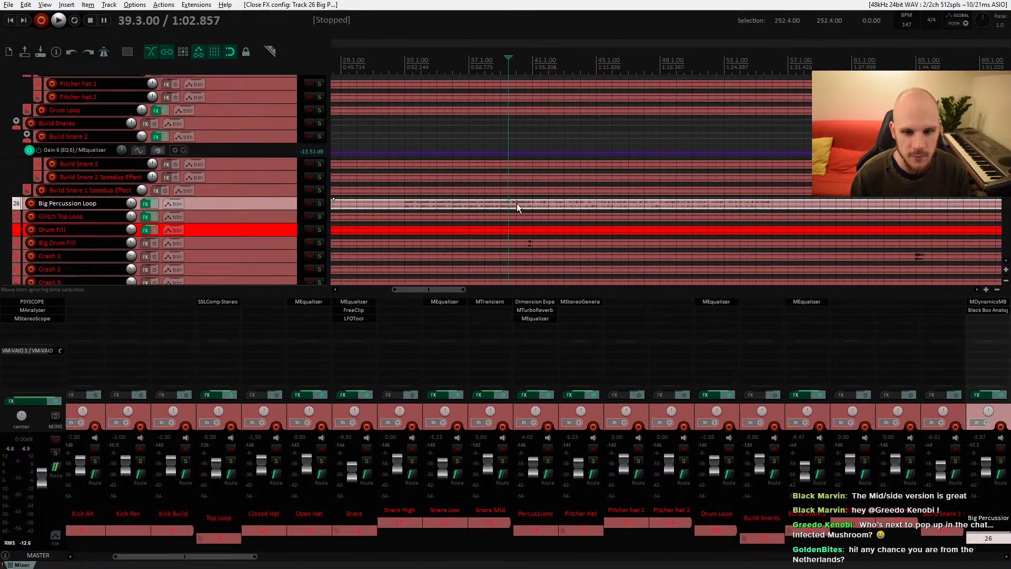
left_click(516, 203)
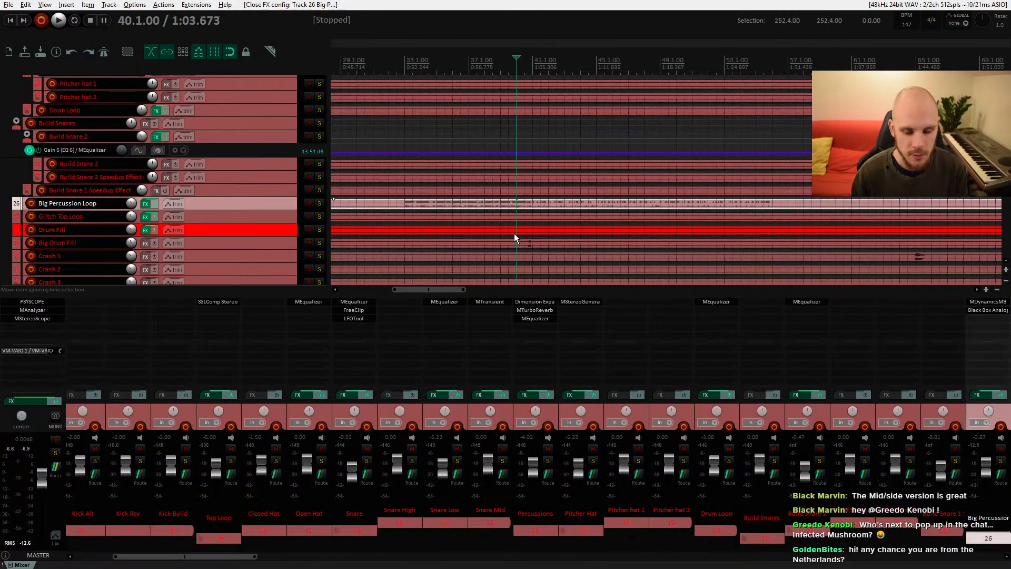
key("space")
scroll(508, 226, "down", 3)
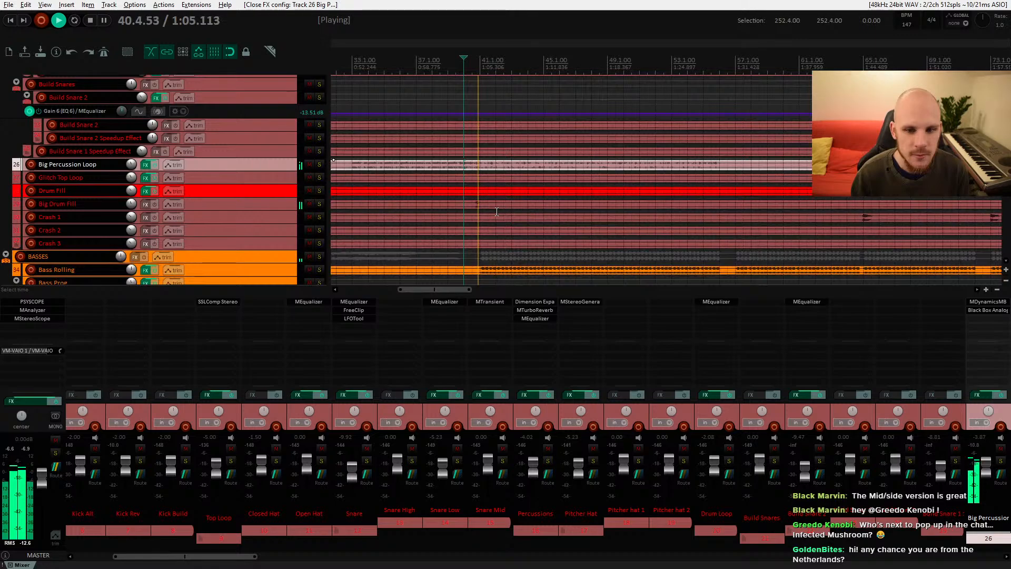
scroll(479, 197, "down", 2)
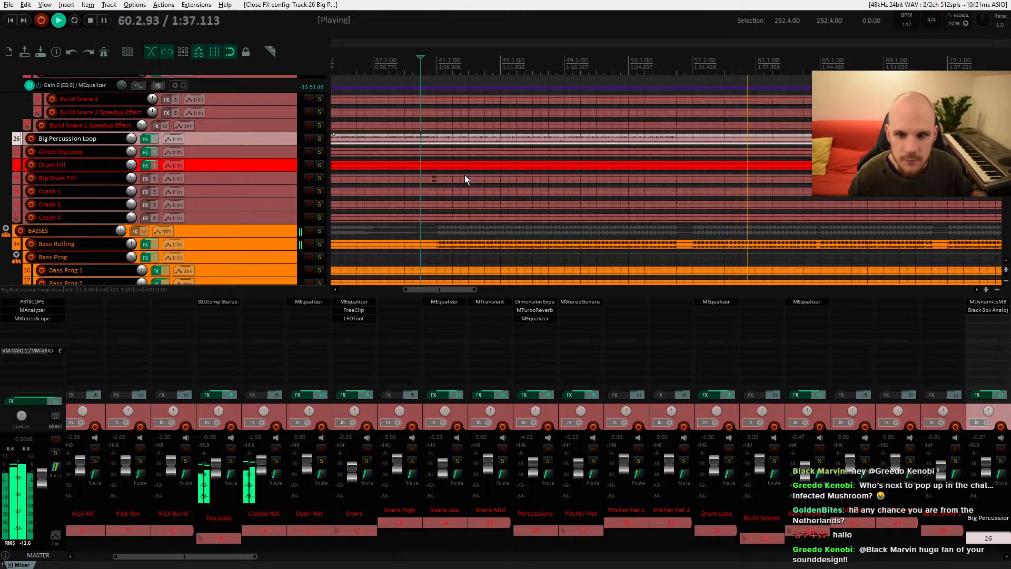
scroll(554, 194, "down", 3)
scroll(586, 191, "down", 5)
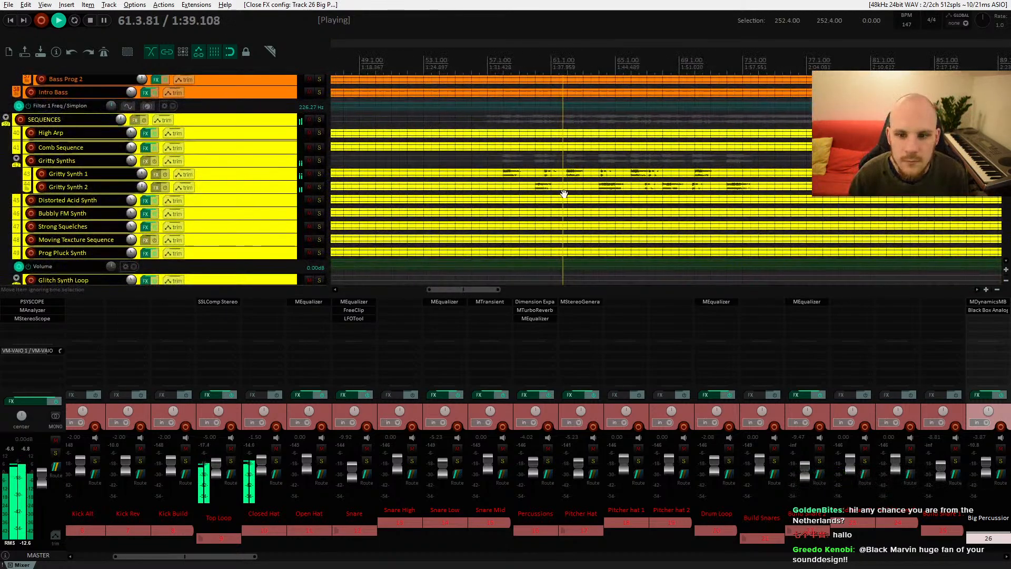
left_click(542, 158)
key("space")
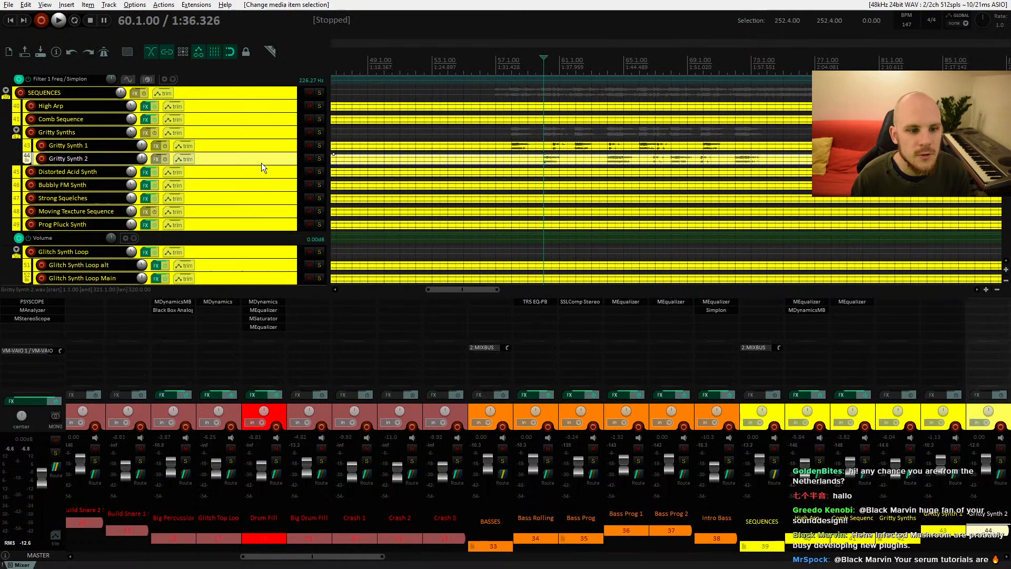
Step: Solo the Gritty Synths folder and place the edit cursor inside the Gritty Synth items
left_click(318, 132)
left_click(512, 148)
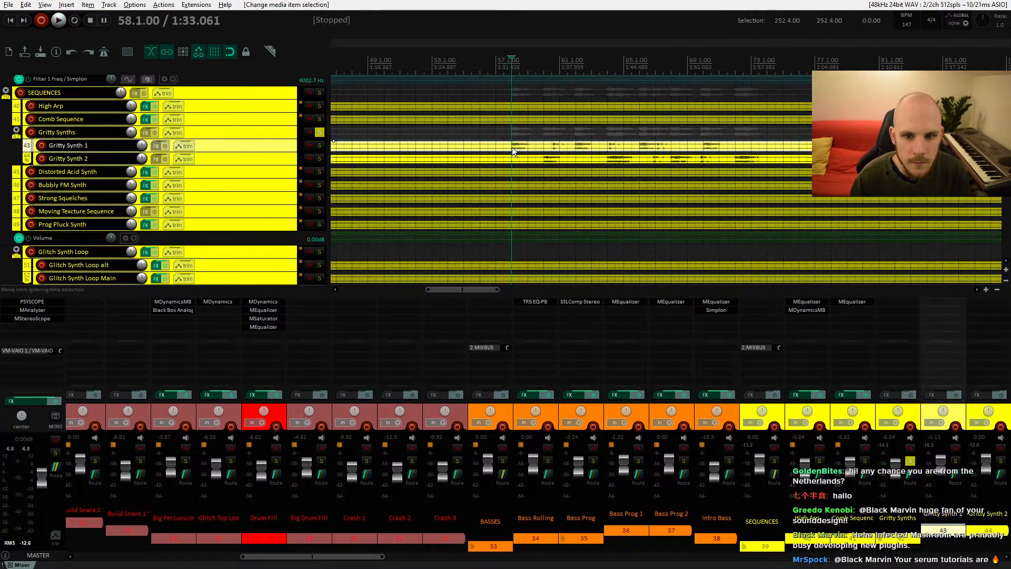
left_click(544, 162)
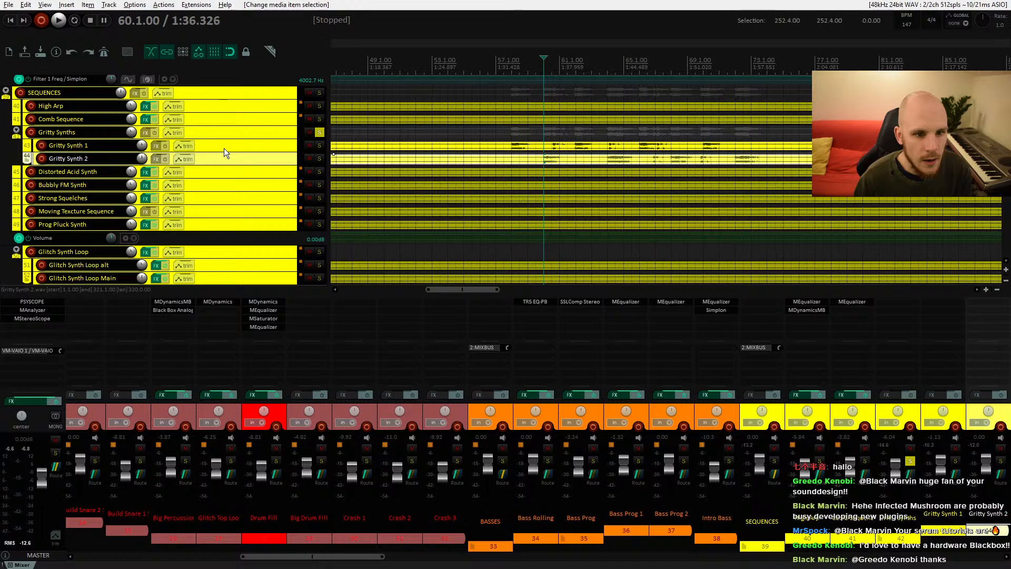
scroll(555, 163, "up", 10)
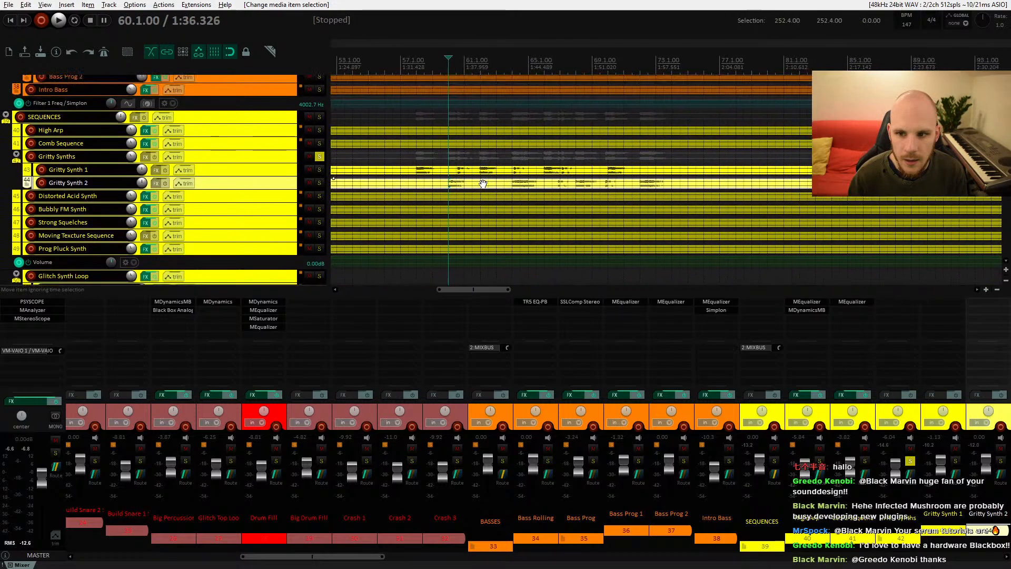
left_click_drag(510, 153, 504, 245)
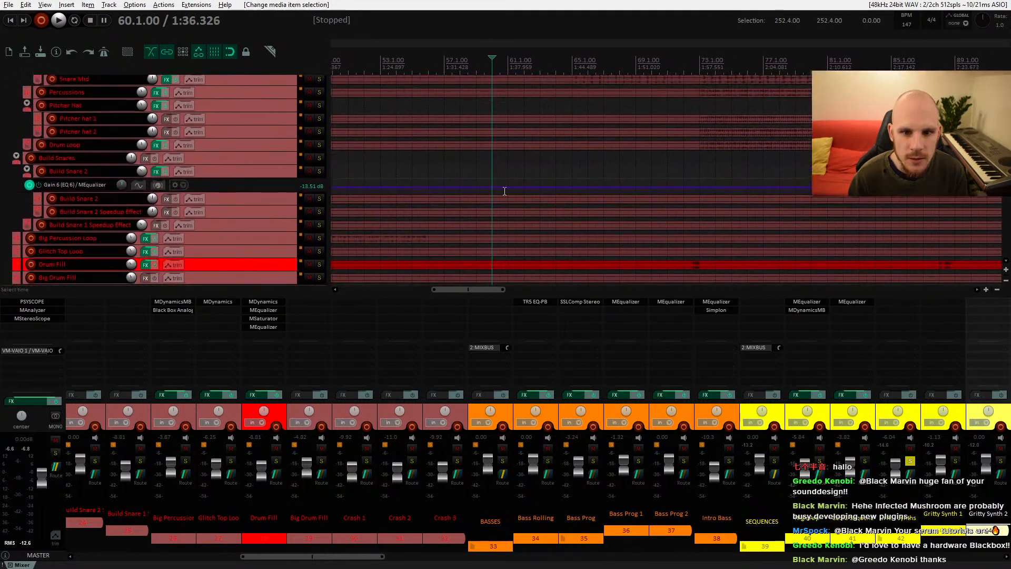
left_click_drag(513, 96, 508, 232)
left_click_drag(524, 279, 509, 159)
scroll(509, 159, "down", 10)
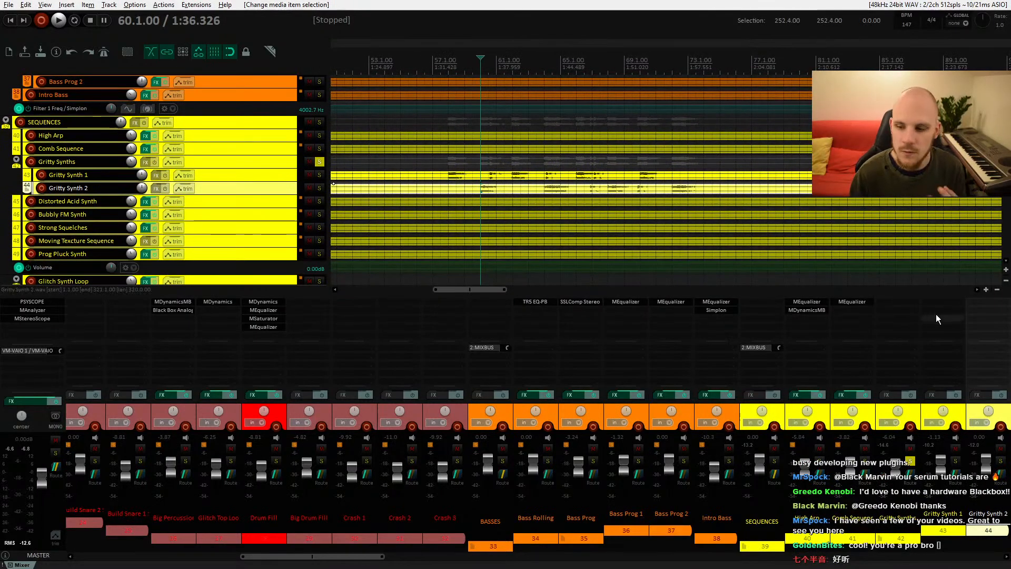
Step: Add MEqualizer to the Gritty Synth 2 track, adjust a band while listening, then close it and stop
double_click(972, 302)
type("eq")
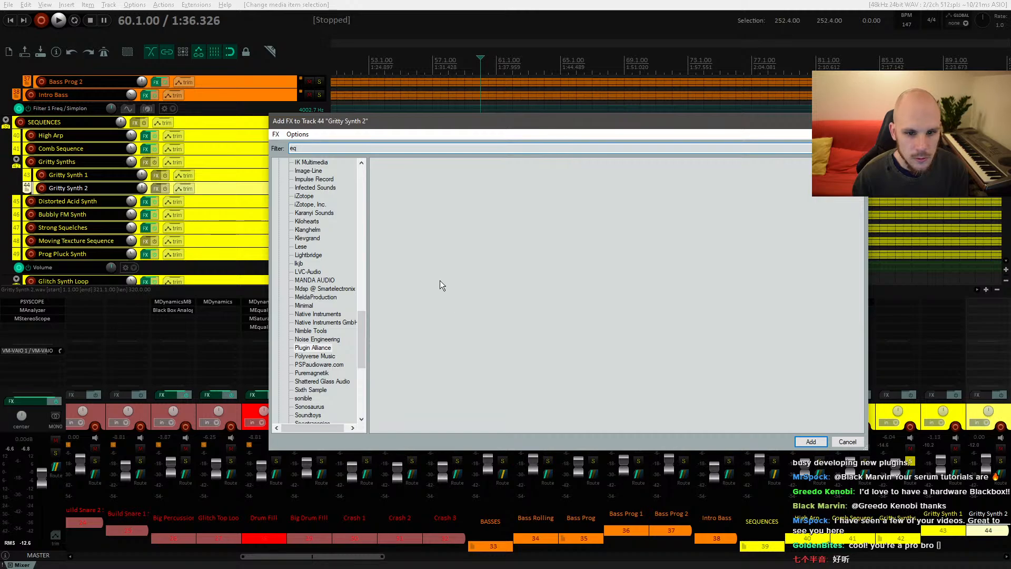
scroll(315, 255, "up", 20)
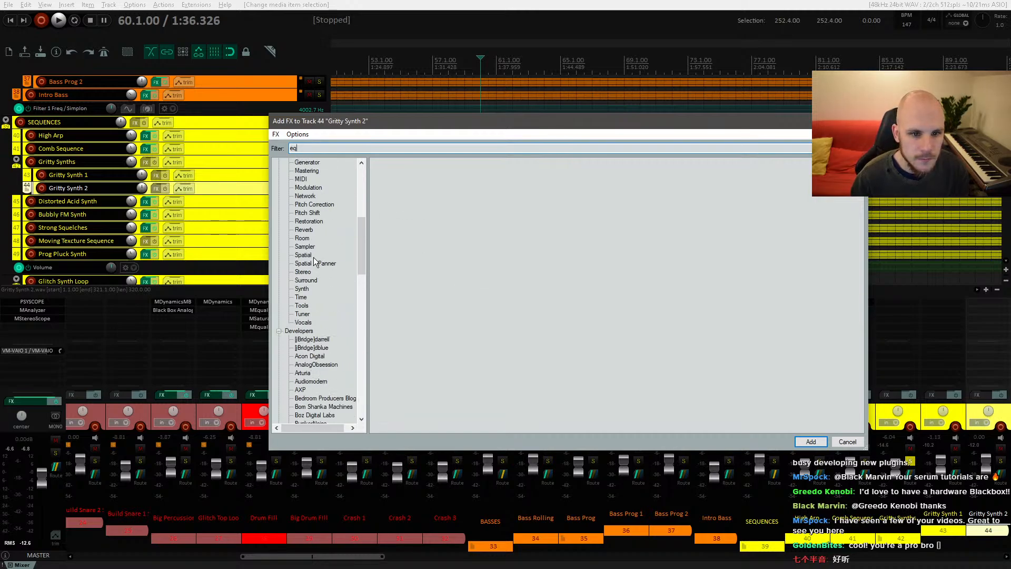
left_click(302, 161)
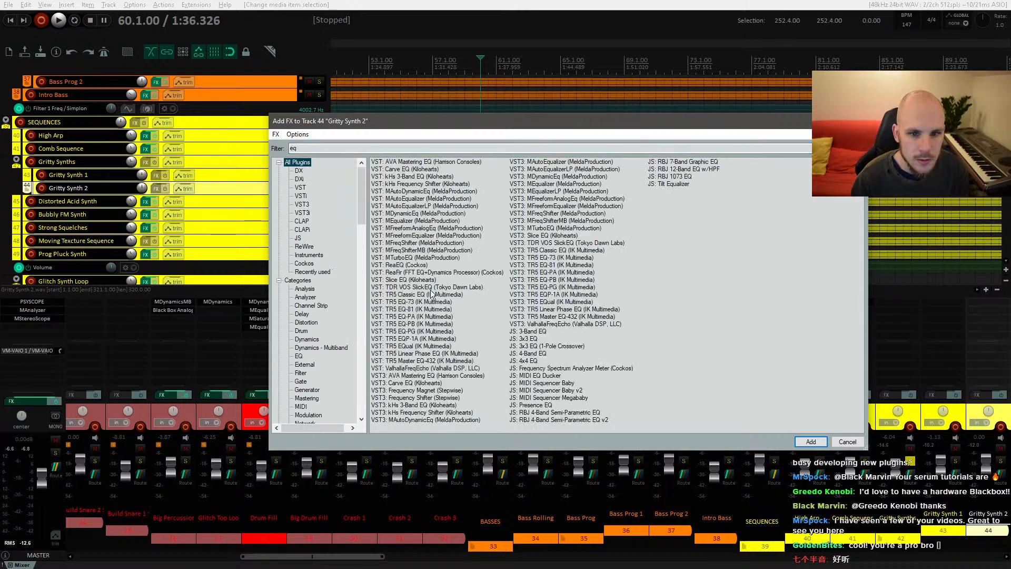
double_click(414, 220)
left_click_drag(584, 299, 581, 323)
key("space")
key("space")
key("space")
key("Escape")
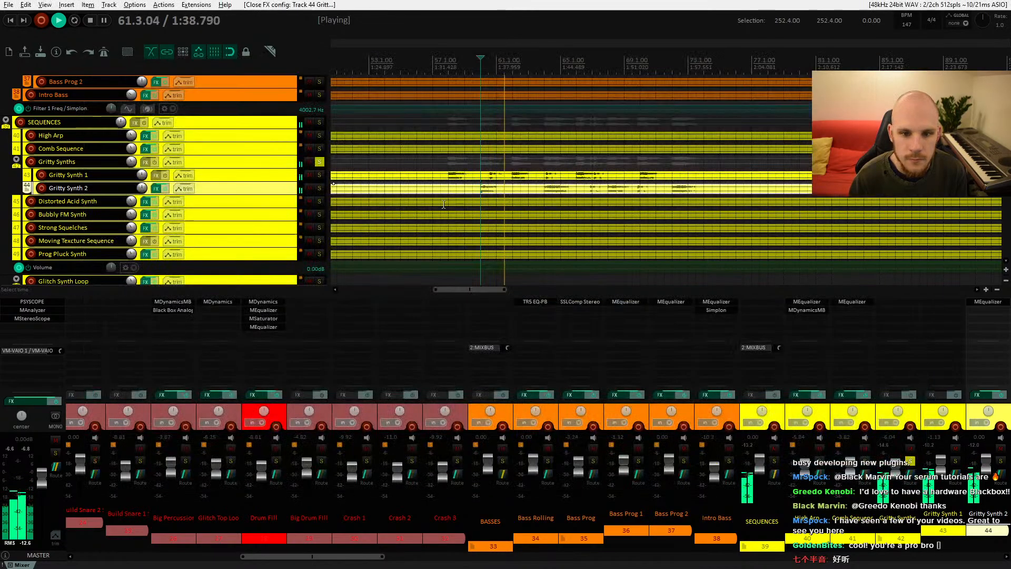
key("space")
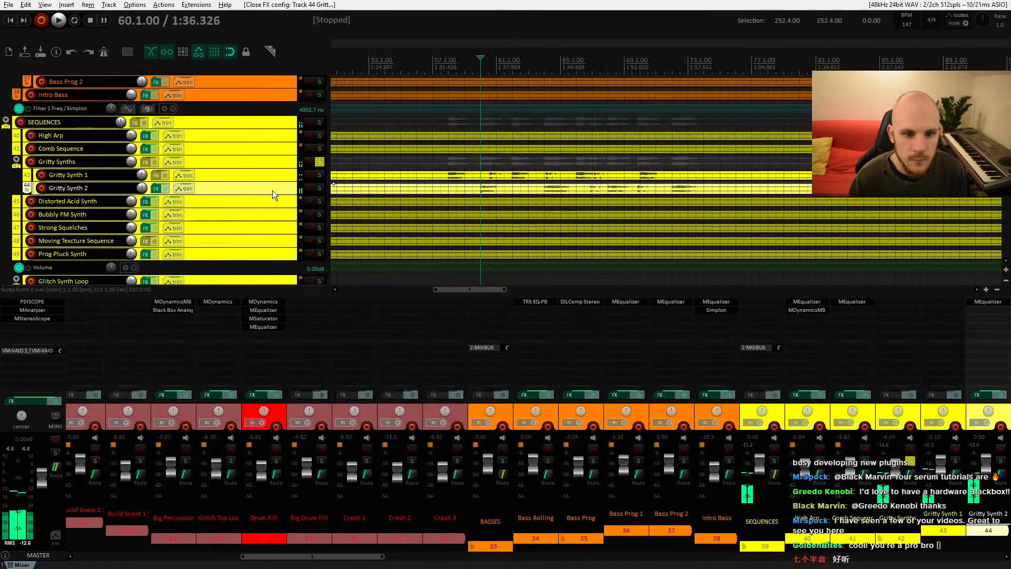
Step: Unsolo the Gritty Synths folder and play, bypassing and re-enabling Gritty Synth 2's FX to compare
left_click(318, 164)
left_click(448, 178)
key("space")
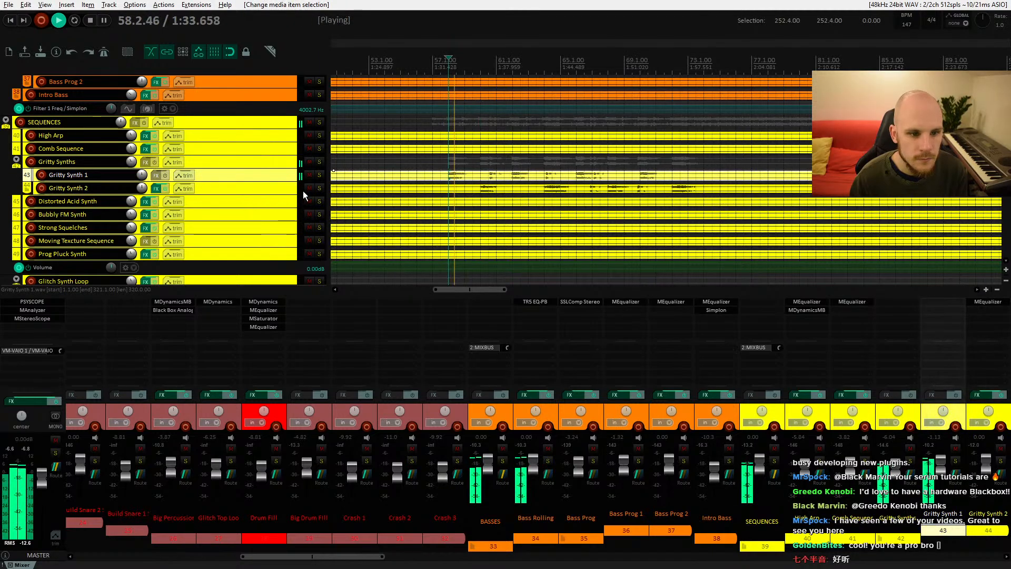
left_click(165, 188)
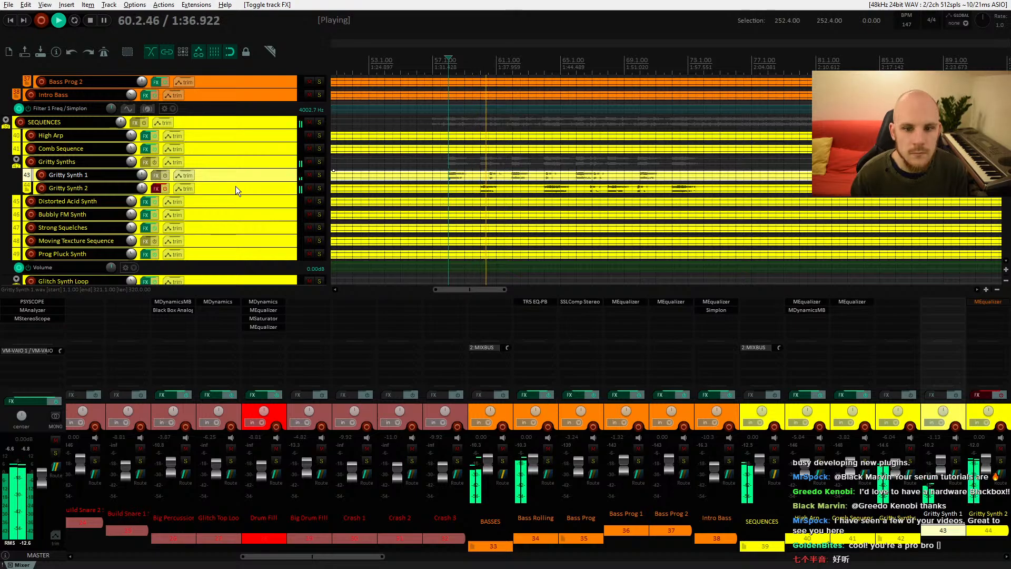
key("space")
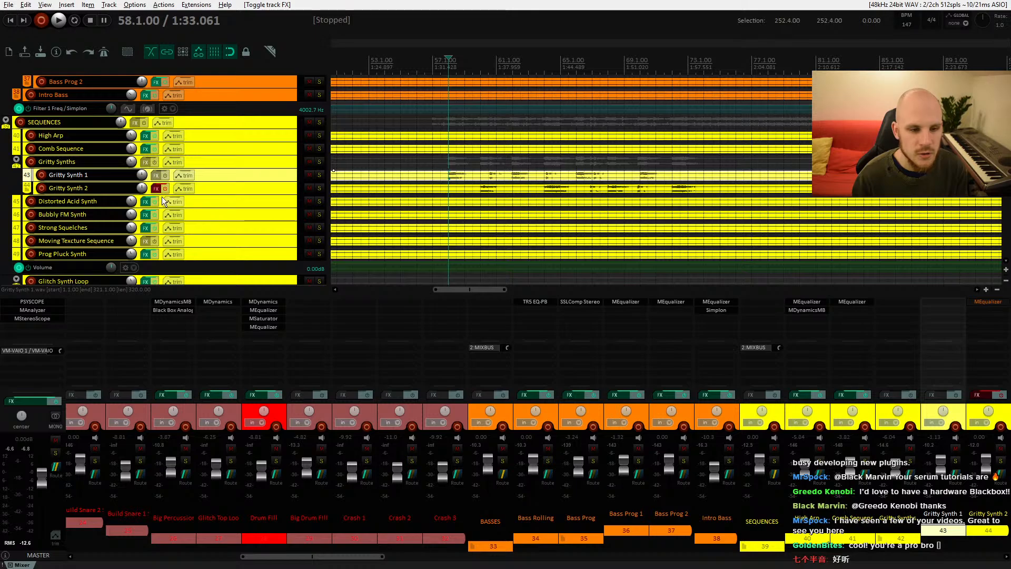
left_click(166, 189)
key("space")
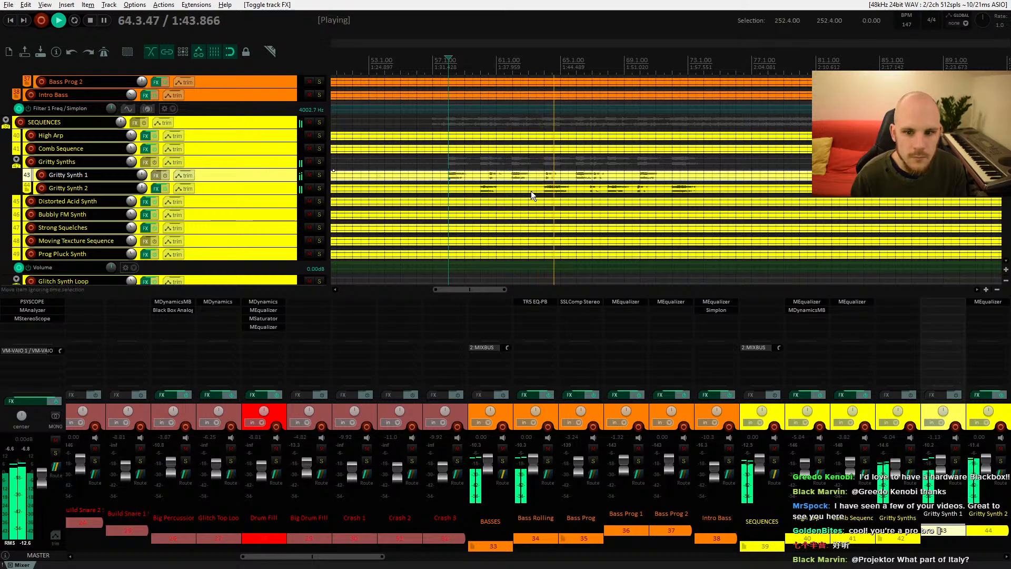
Step: Solo the Vowel Slidde Oneshot track and play it to listen, then stop
scroll(530, 190, "down", 10)
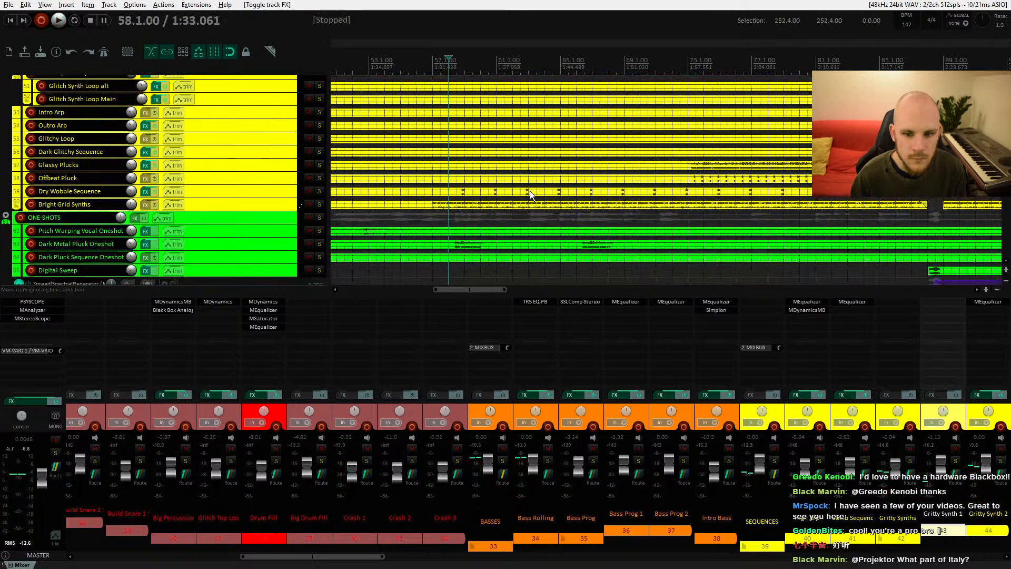
left_click(530, 190)
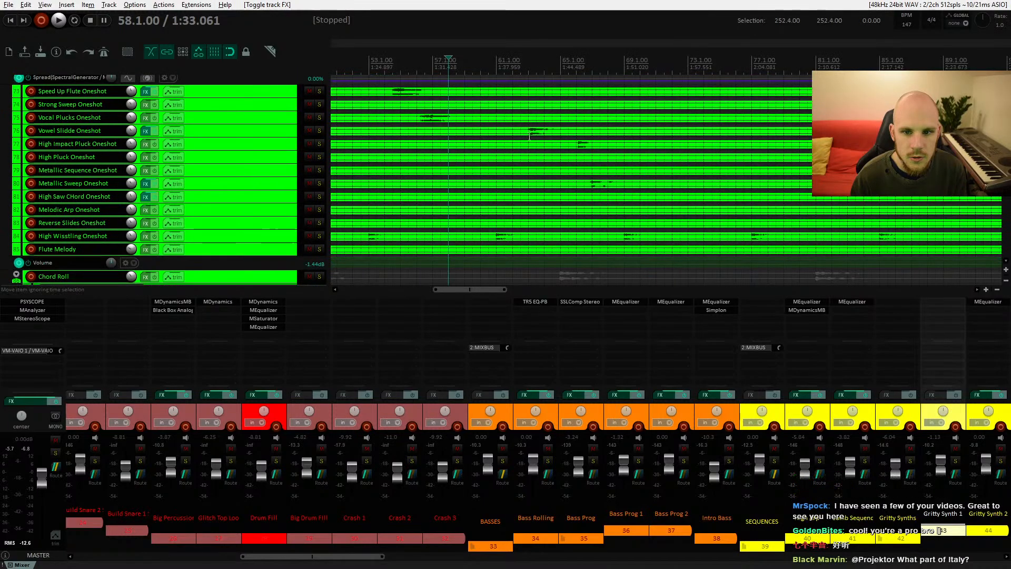
left_click(319, 130)
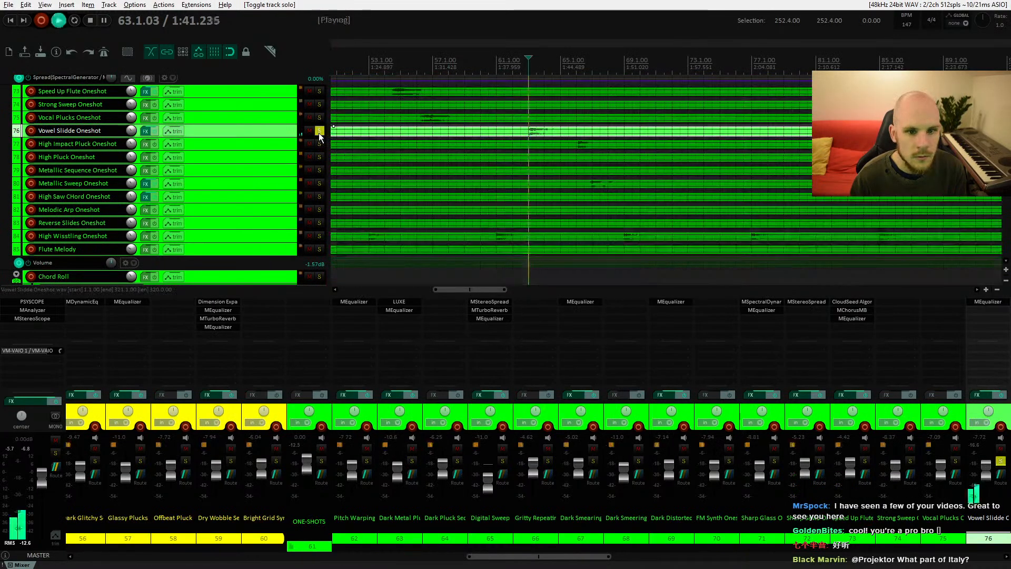
key("space")
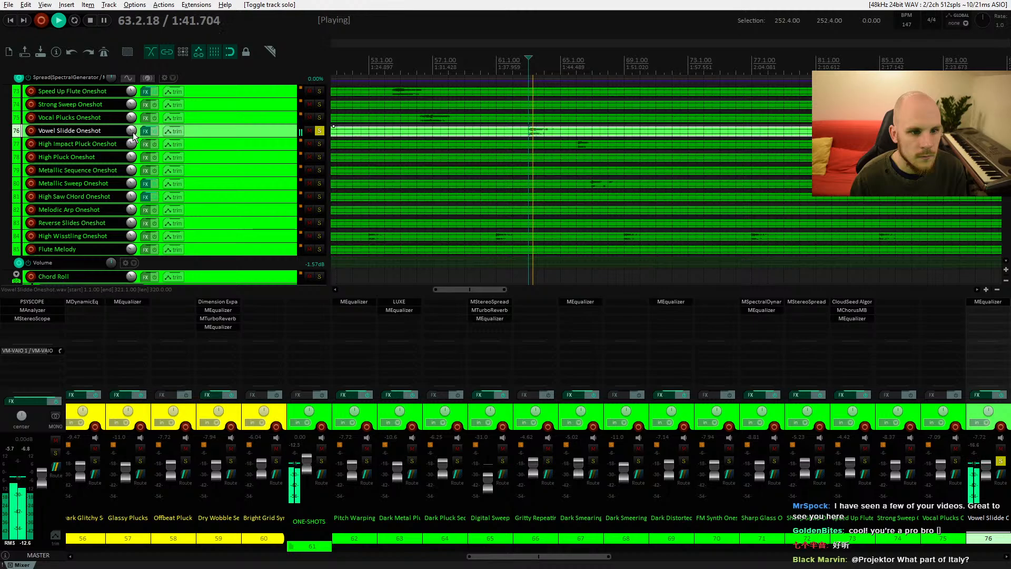
key("space")
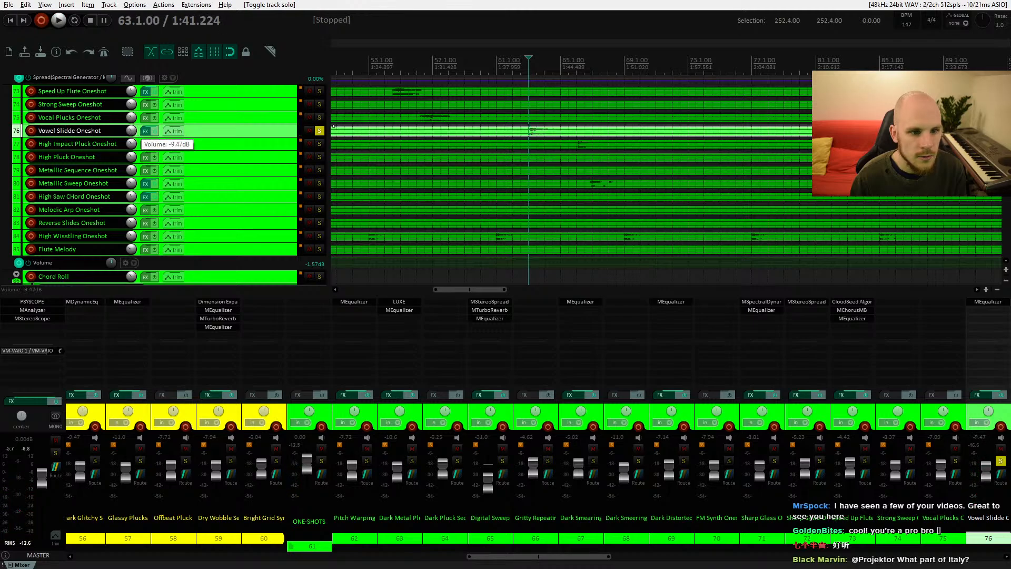
Step: Lower the Vowel Slidde Oneshot volume to about -9.5 dB, unsolo it and resume playback
left_click_drag(131, 131, 131, 132)
key("space")
left_click(319, 131)
key("space")
key("space")
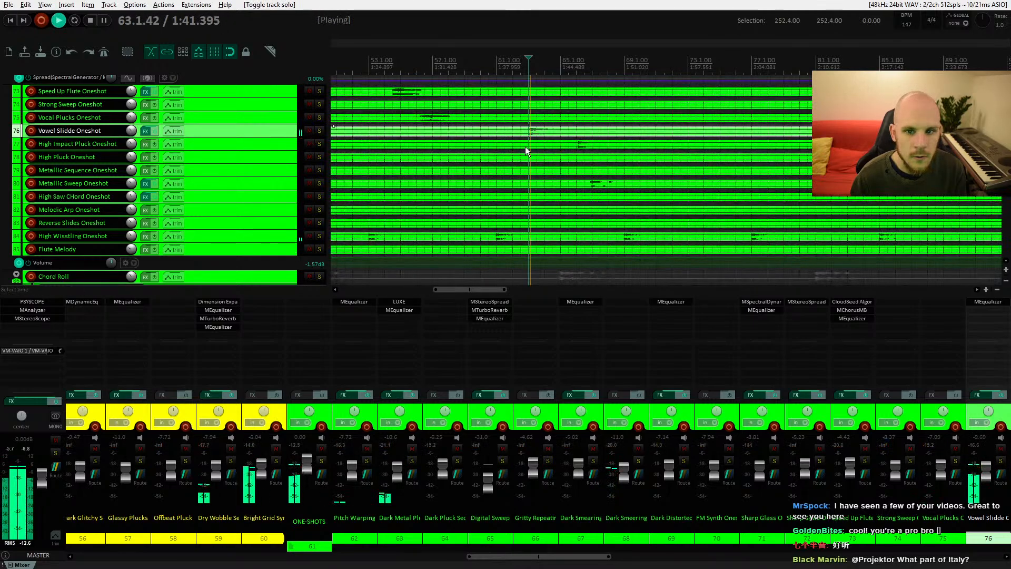
scroll(522, 153, "up", 8)
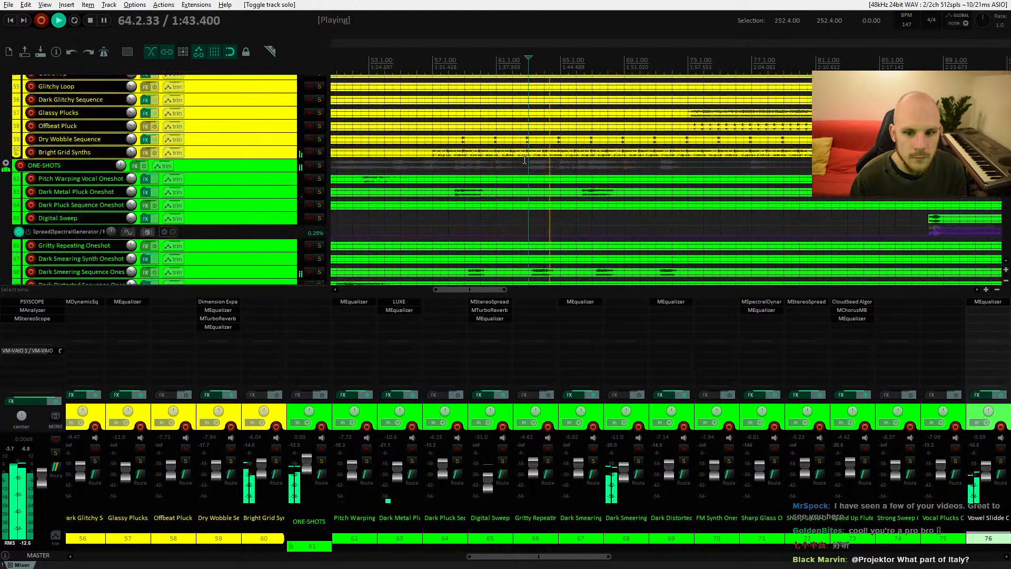
scroll(525, 159, "up", 7)
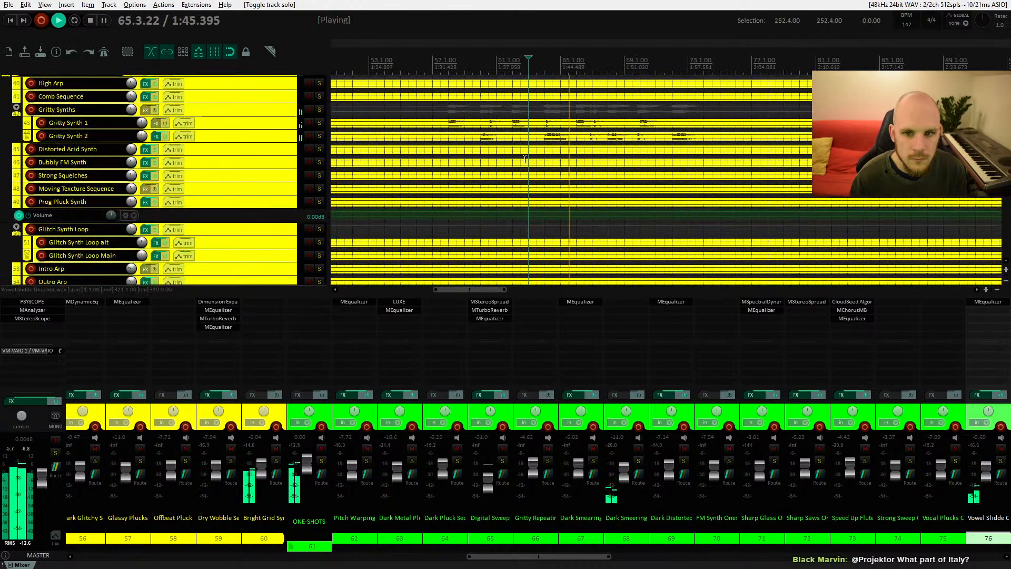
scroll(524, 159, "up", 4)
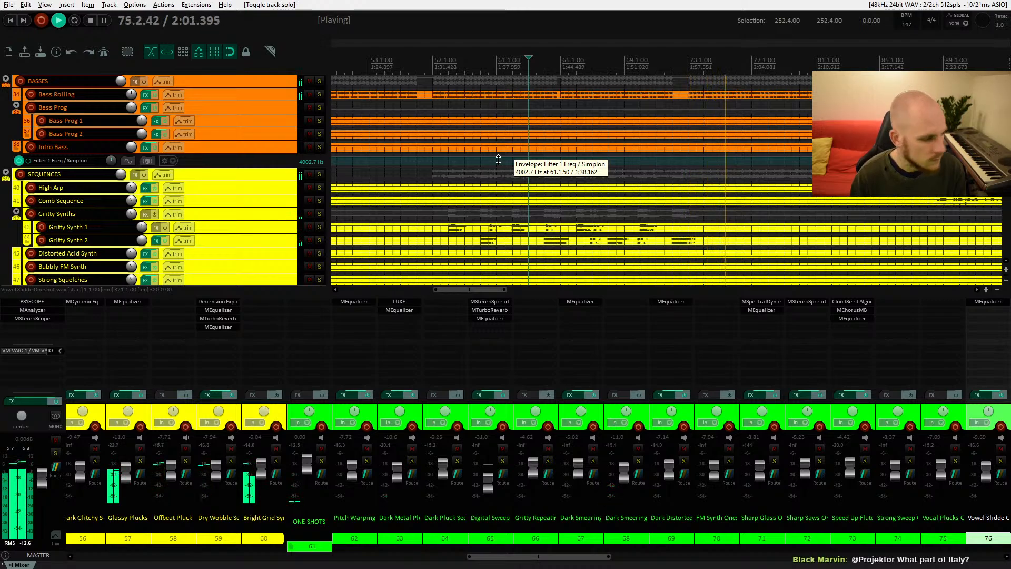
Step: Stop playback and rename the Vowel Slidde Oneshot track to Vowel Slide Oneshot
key("space")
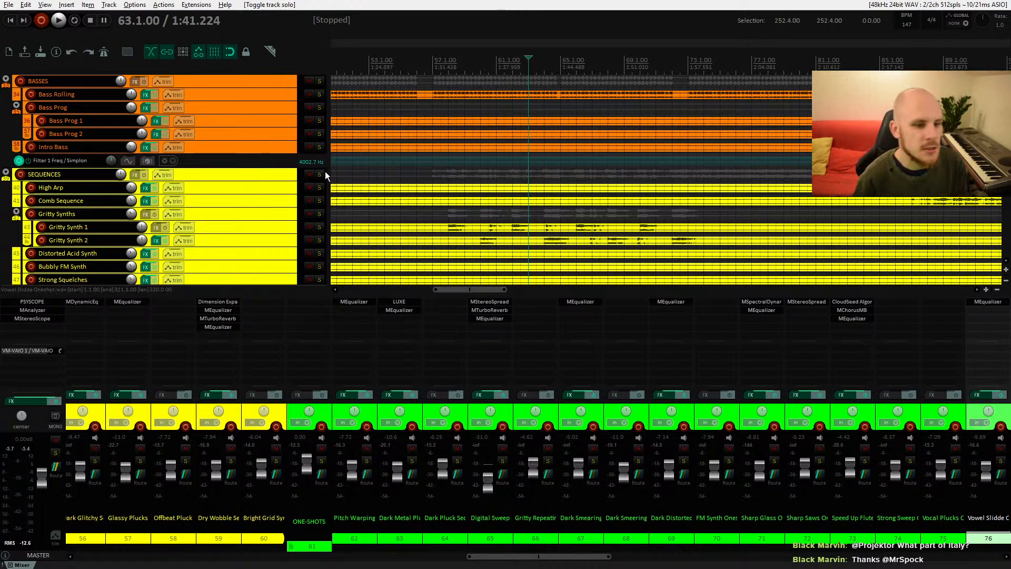
scroll(265, 168, "down", 15)
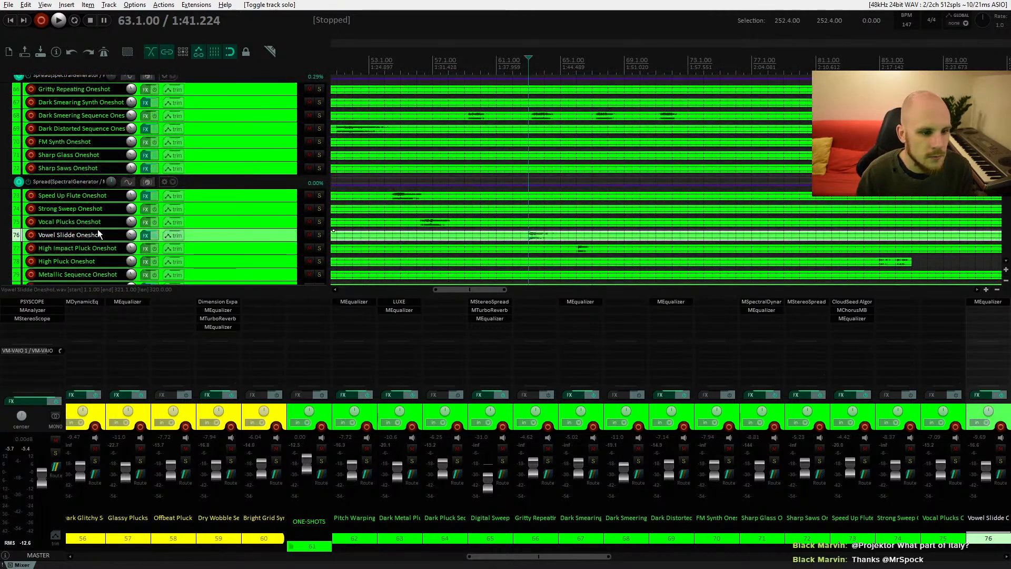
double_click(70, 238)
left_click(70, 235)
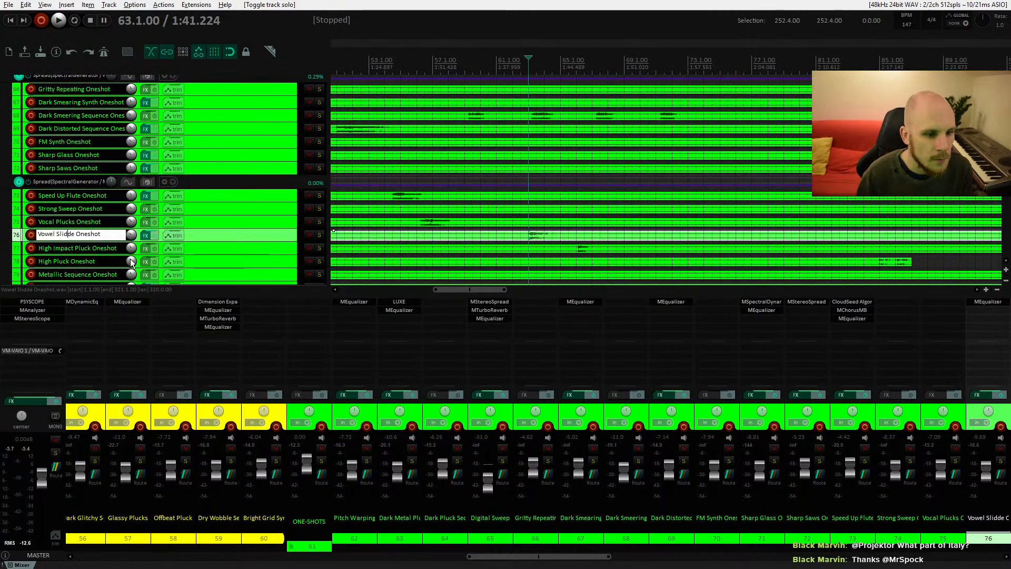
key("BackSpace")
key("Return")
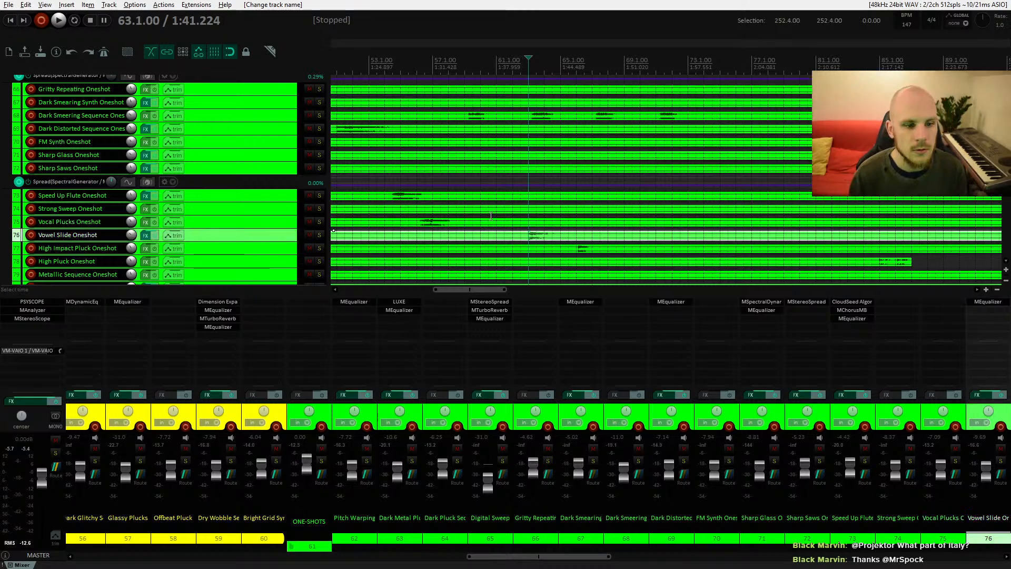
Step: Browse up and down through the track list to review the arrangement around bar 57
scroll(452, 212, "up", 3)
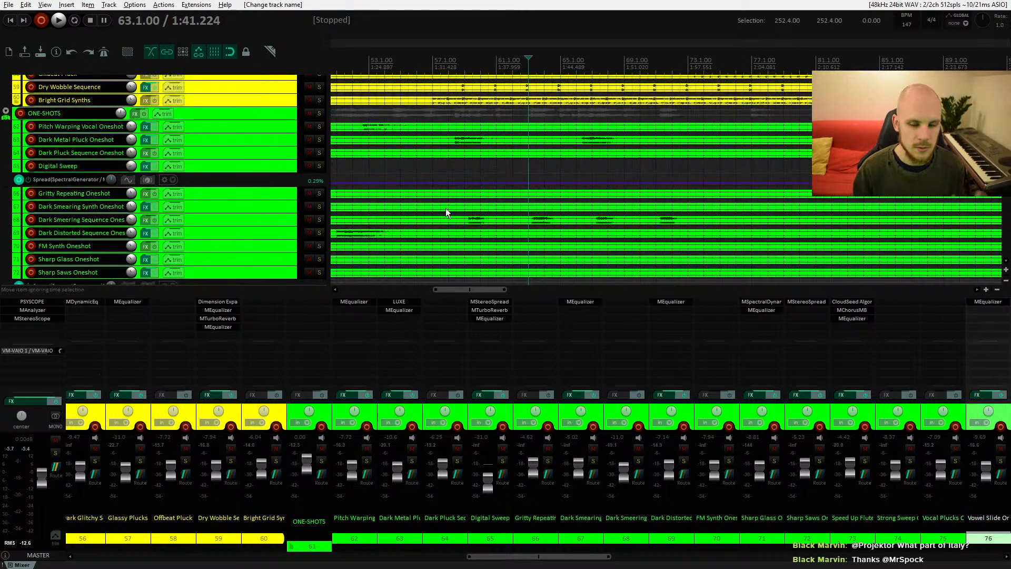
scroll(542, 179, "up", 5)
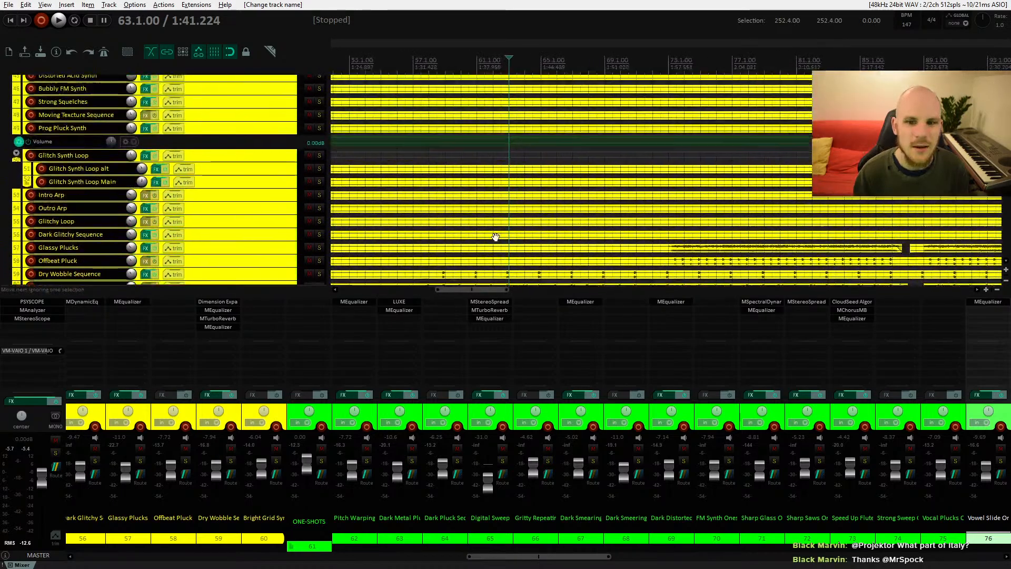
scroll(495, 237, "up", 4)
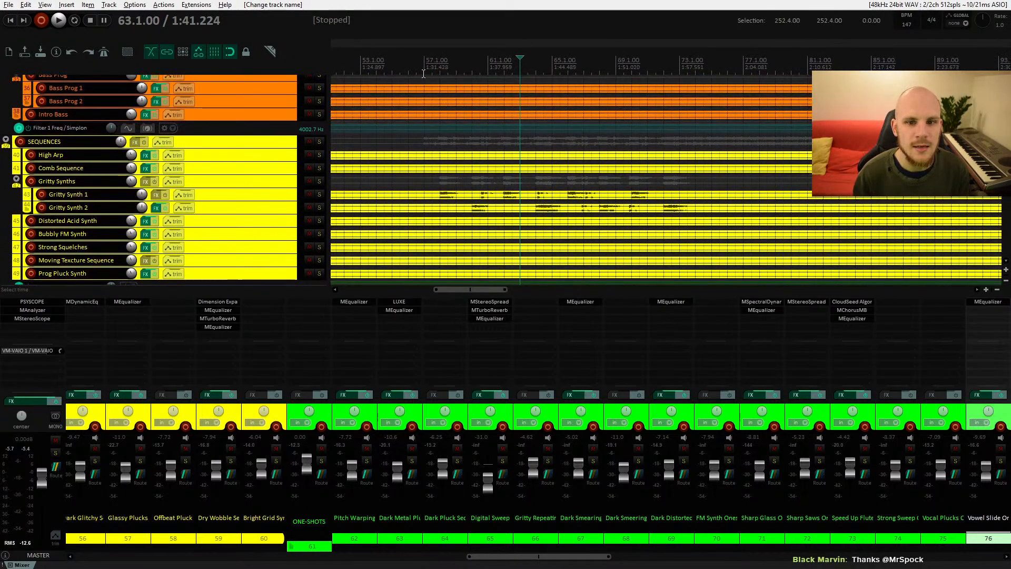
left_click(438, 140)
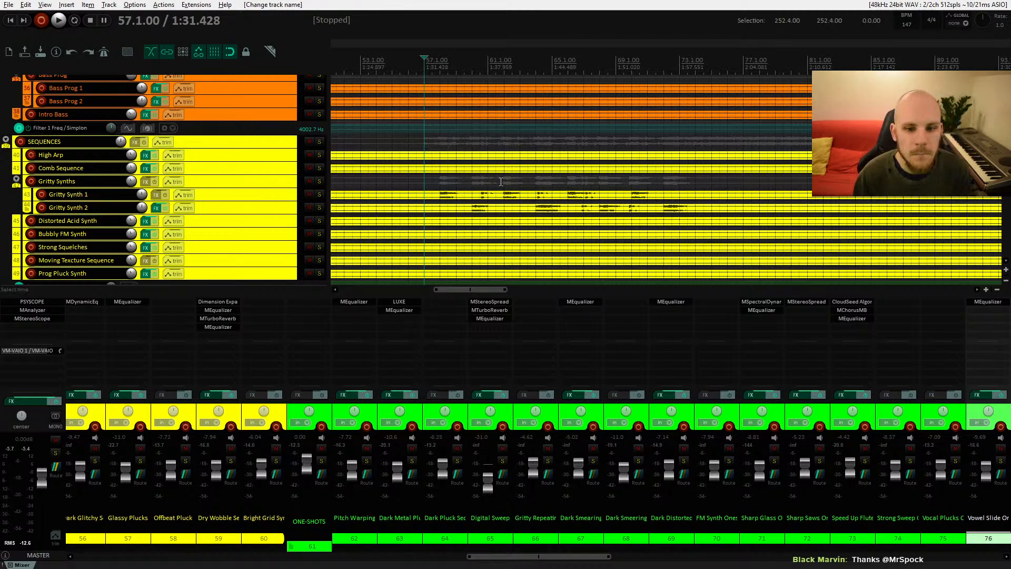
scroll(474, 150, "down", 3)
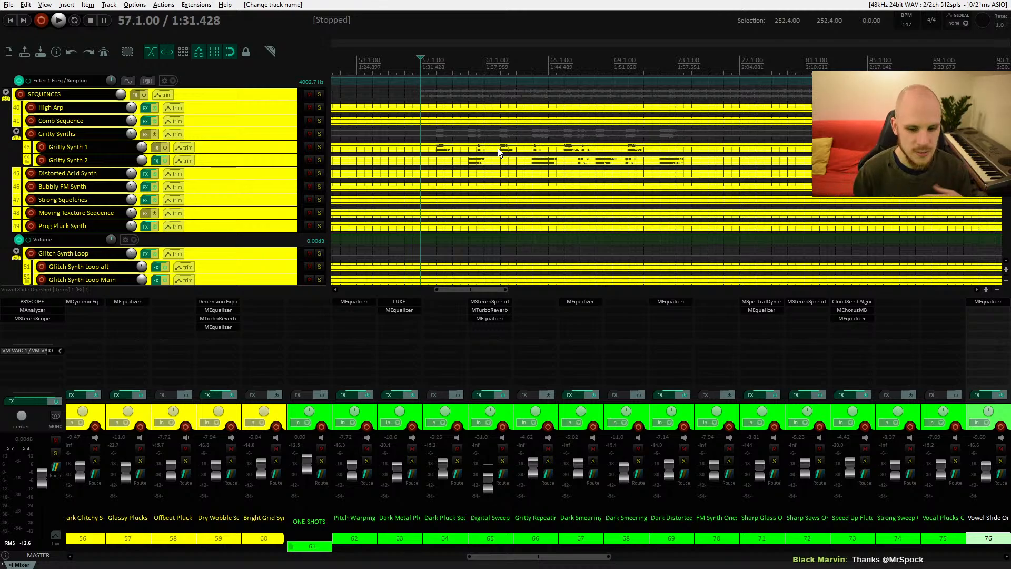
scroll(485, 160, "up", 1)
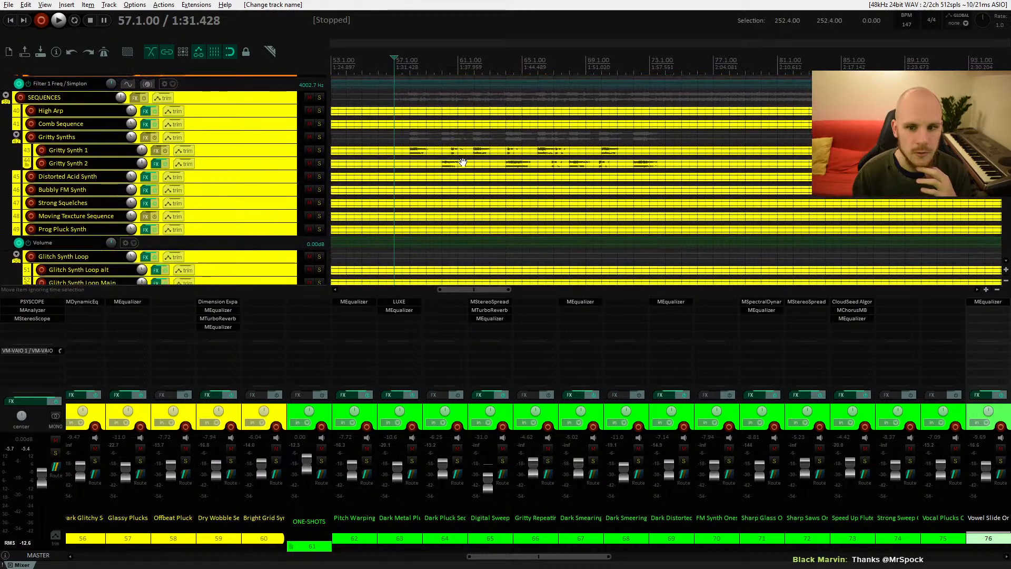
scroll(495, 171, "down", 2)
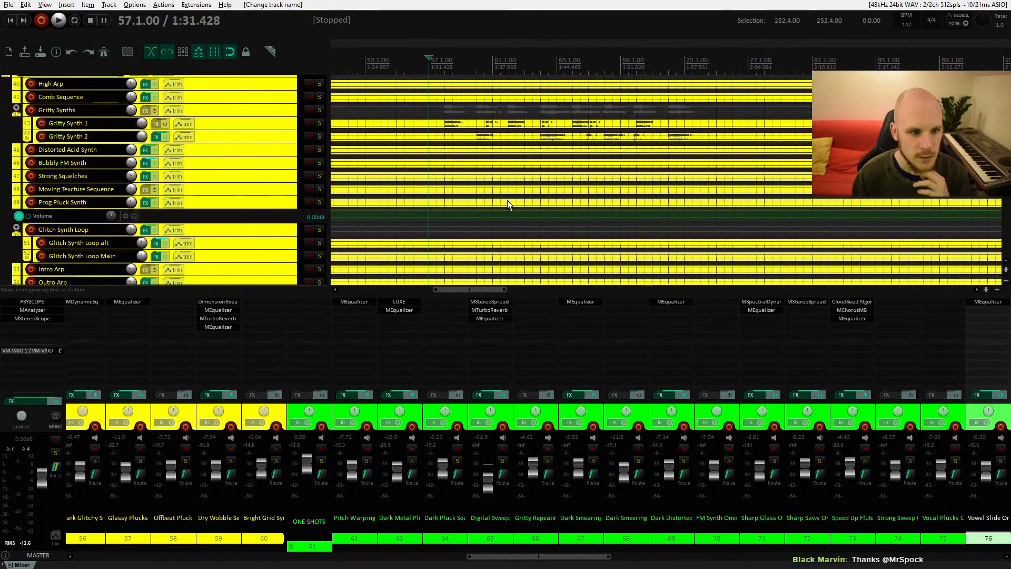
scroll(551, 200, "down", 4)
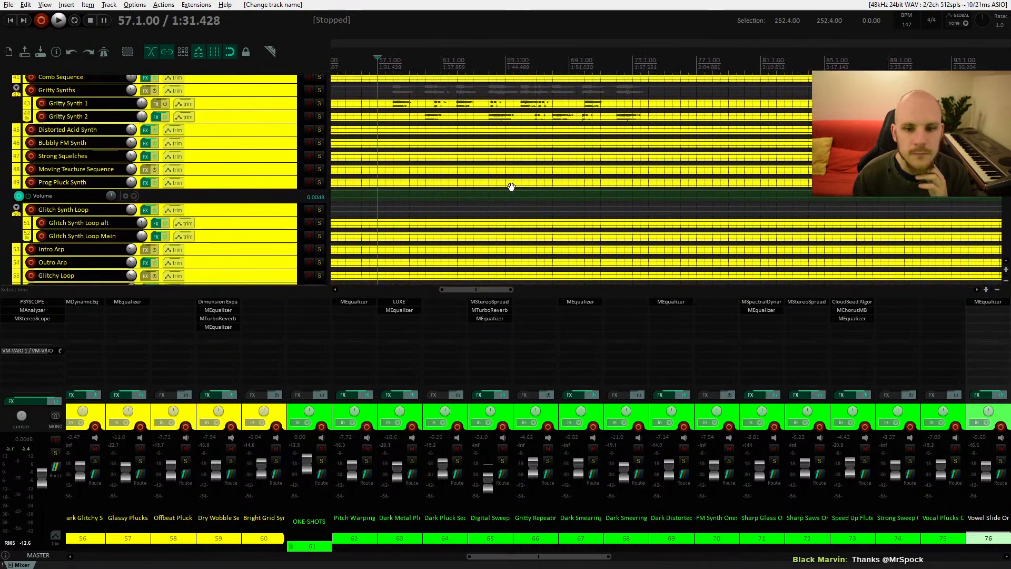
scroll(577, 170, "down", 12)
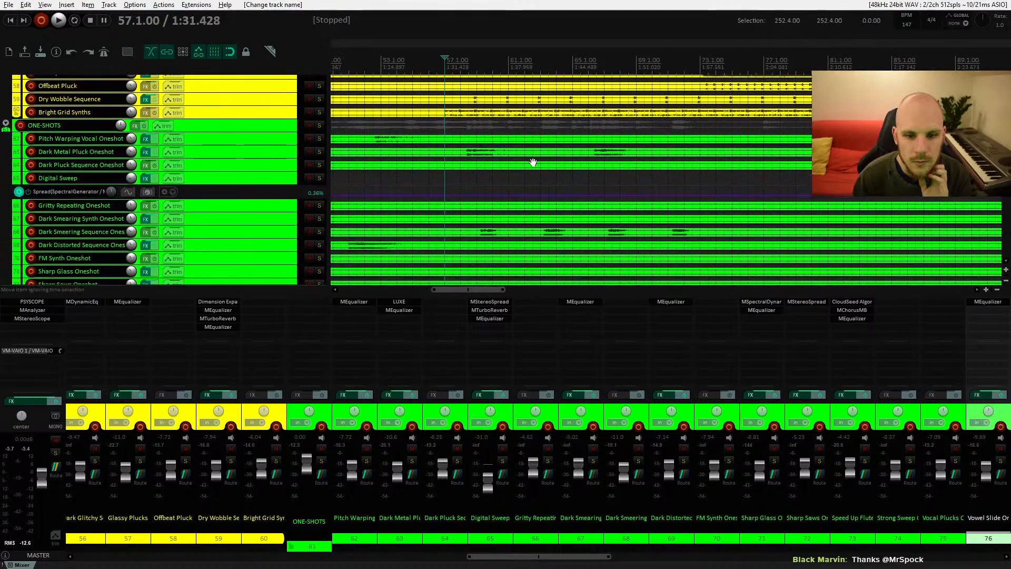
left_click_drag(531, 159, 542, 188)
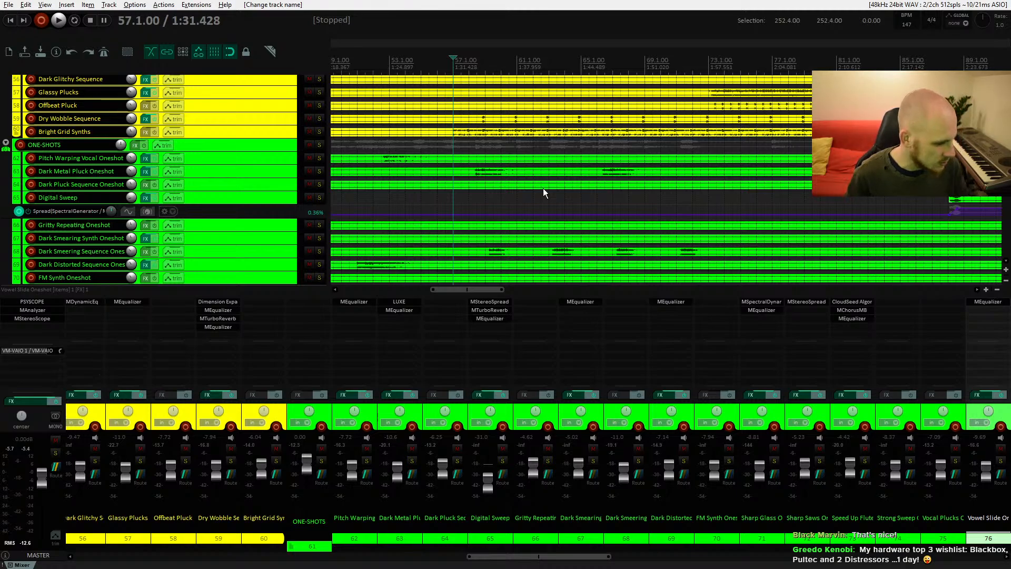
scroll(542, 188, "up", 10)
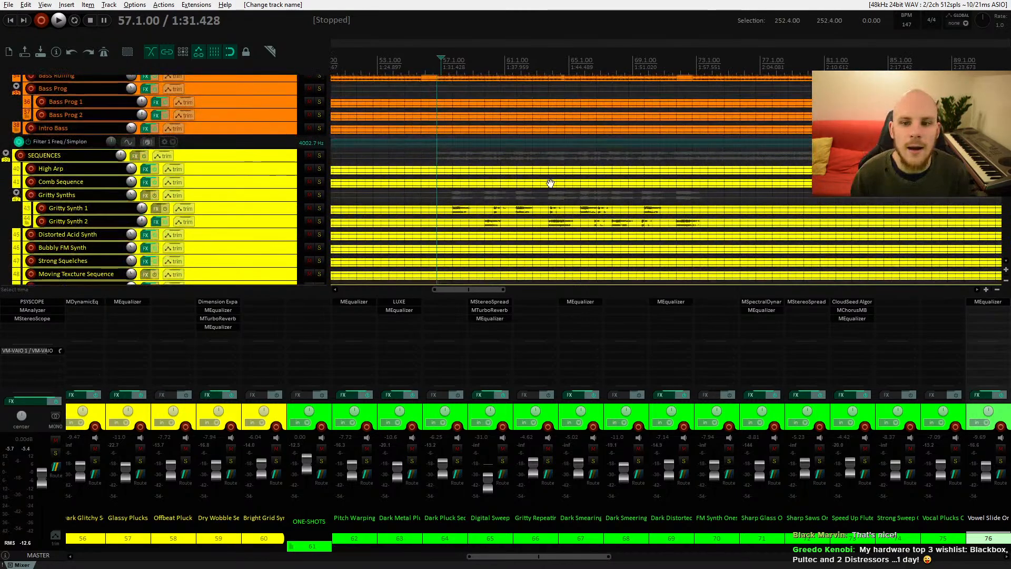
scroll(550, 183, "up", 10)
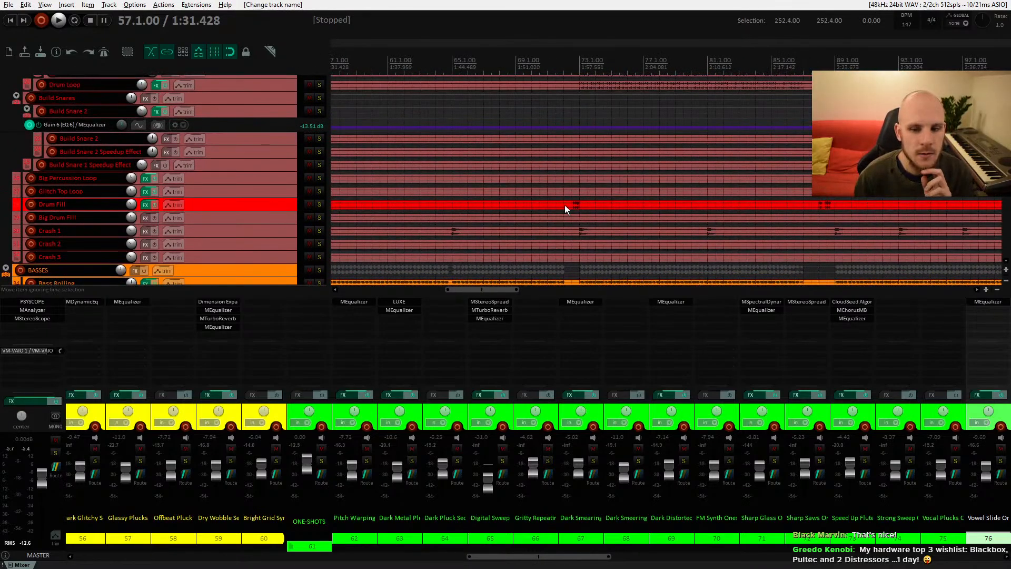
Step: Select the Drum Fill item at bar 72 and play from there to listen to it
left_click(565, 204)
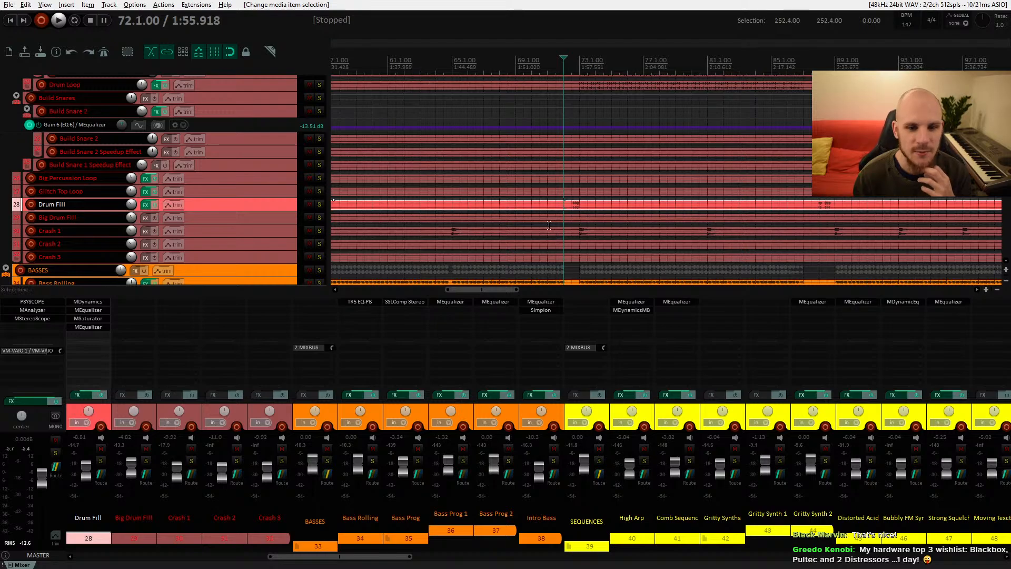
left_click_drag(580, 233, 543, 217)
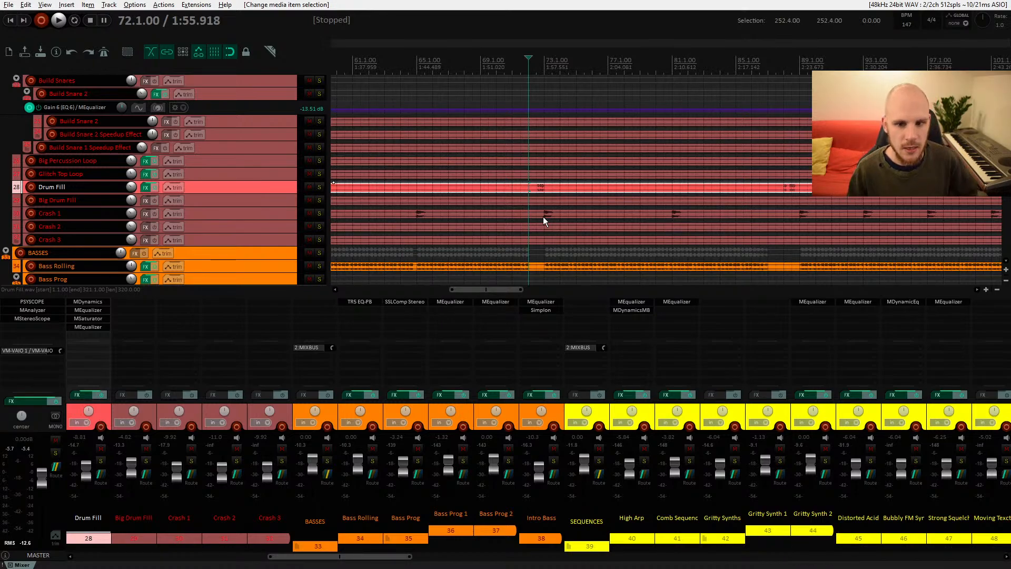
key("space")
scroll(559, 213, "down", 1)
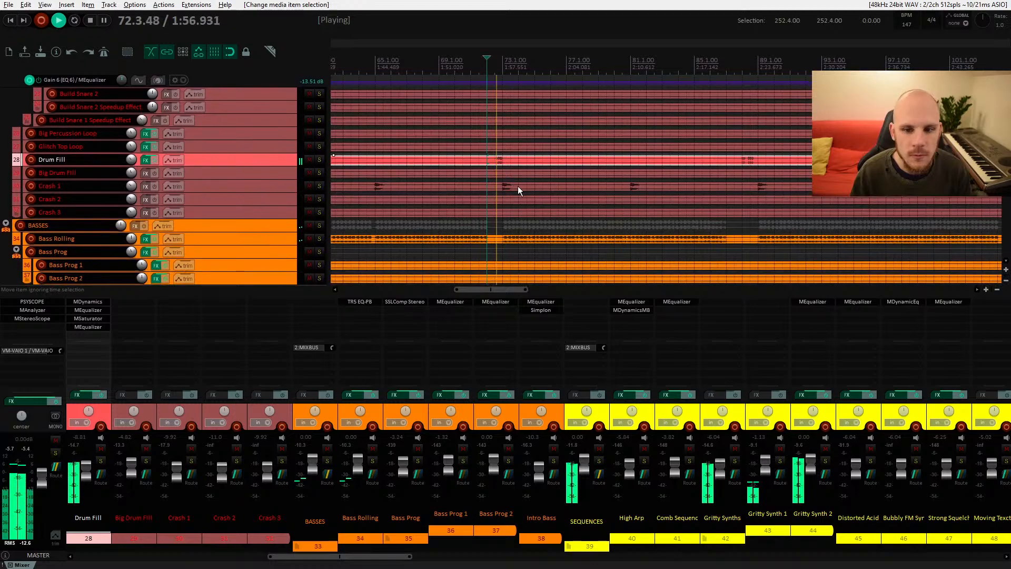
left_click_drag(543, 215, 550, 239)
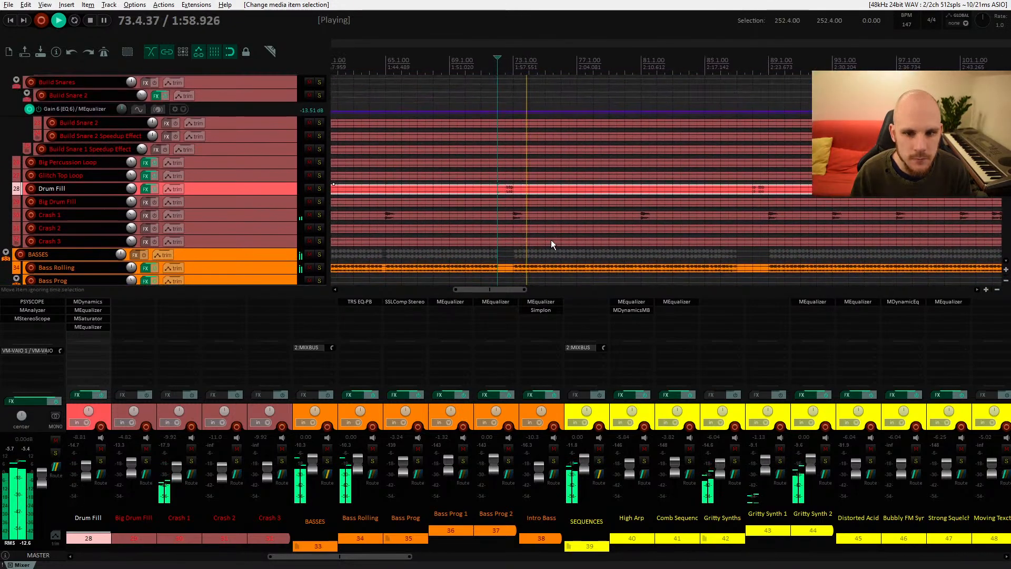
key("space")
Step: Solo the Drum Fill track and audition it, playing again from around bar 87, then stop
key("space")
scroll(517, 209, "up", 3)
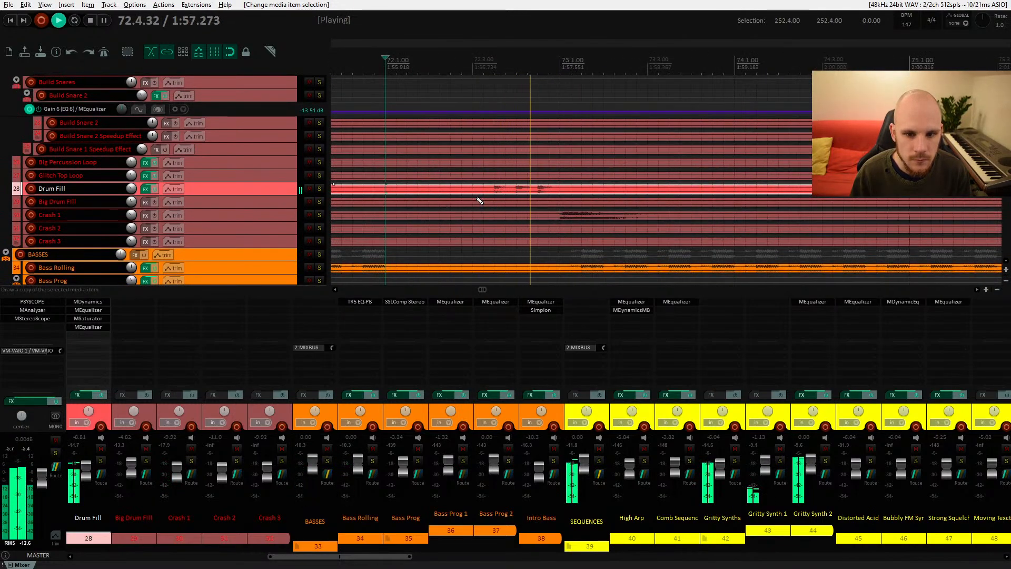
left_click(319, 188)
key("space")
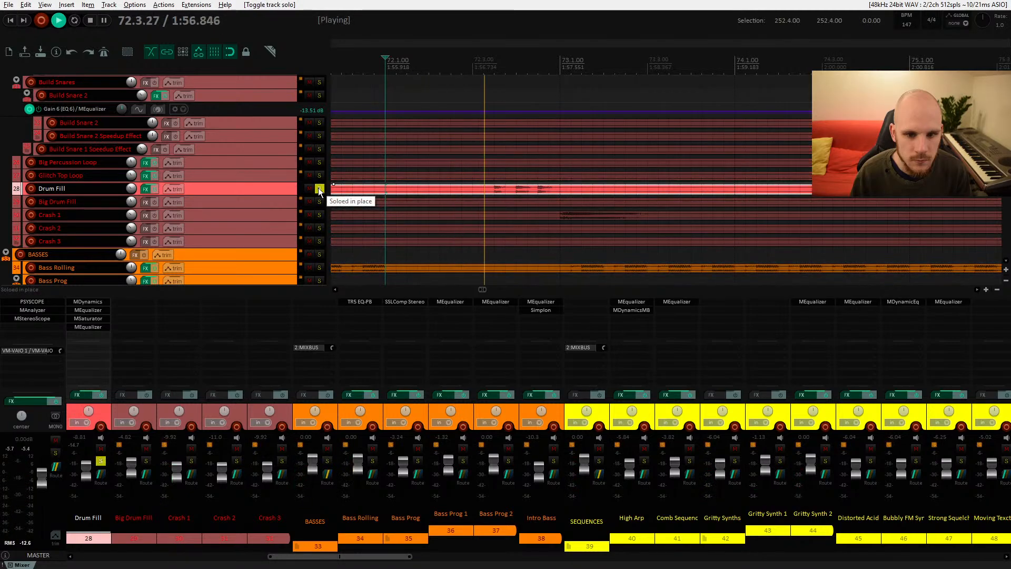
key("space")
key("space")
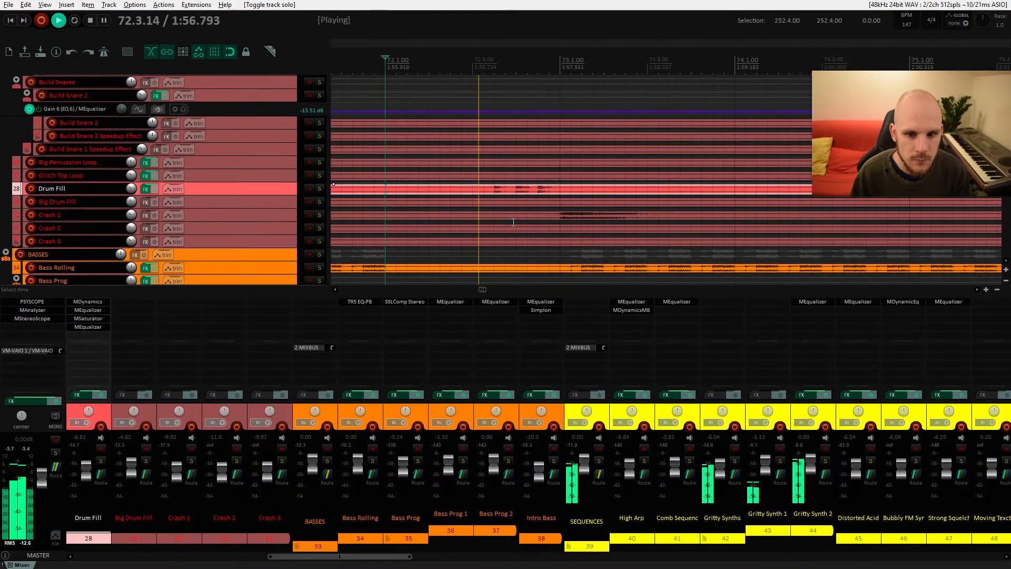
scroll(429, 219, "down", 6)
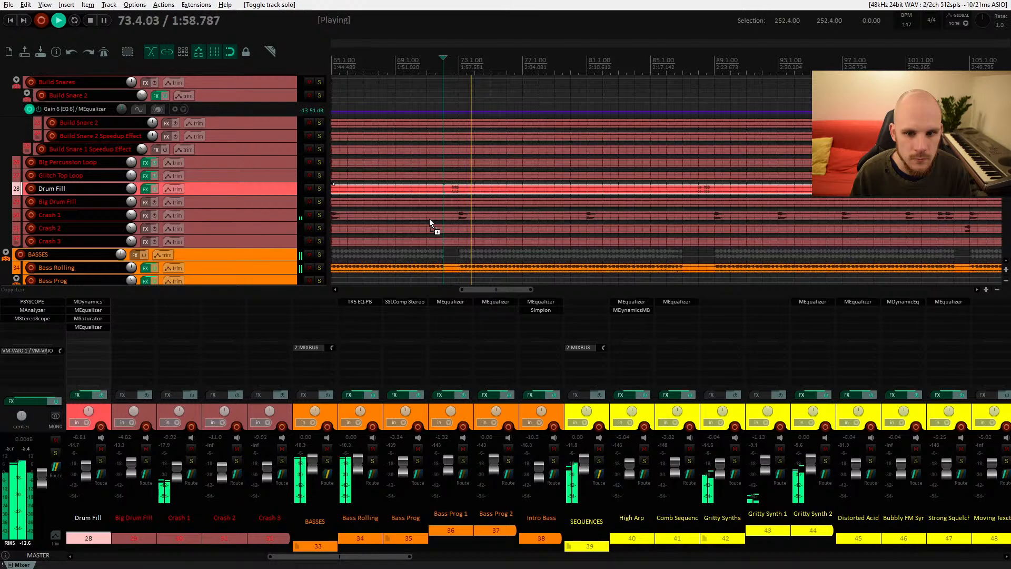
left_click(615, 196)
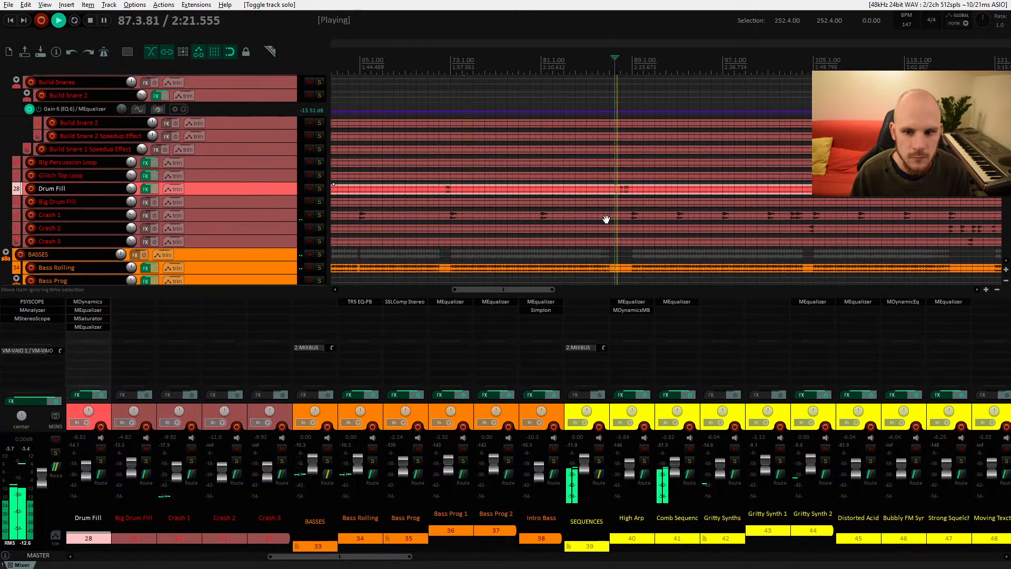
left_click_drag(608, 220, 559, 203)
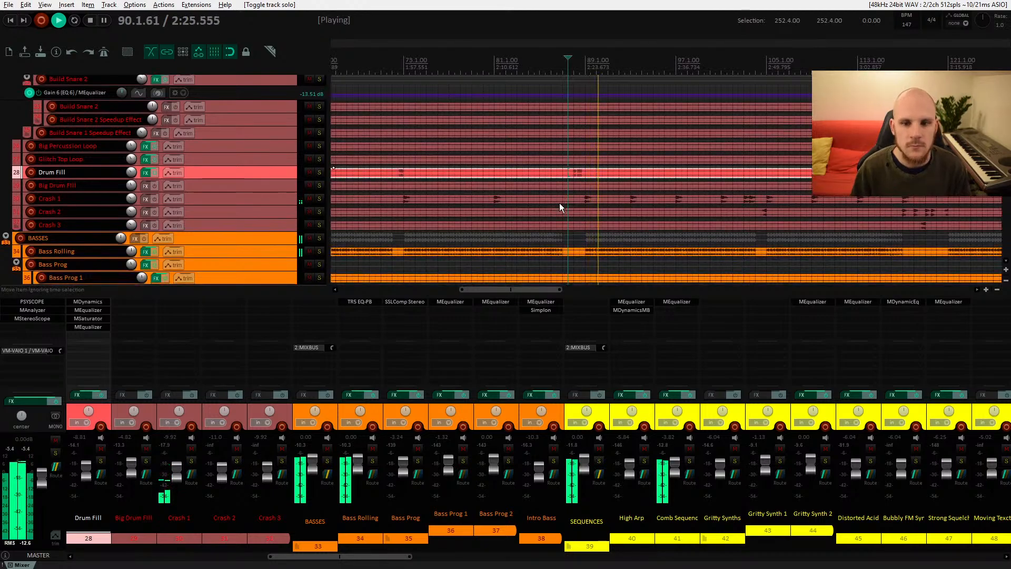
key("space")
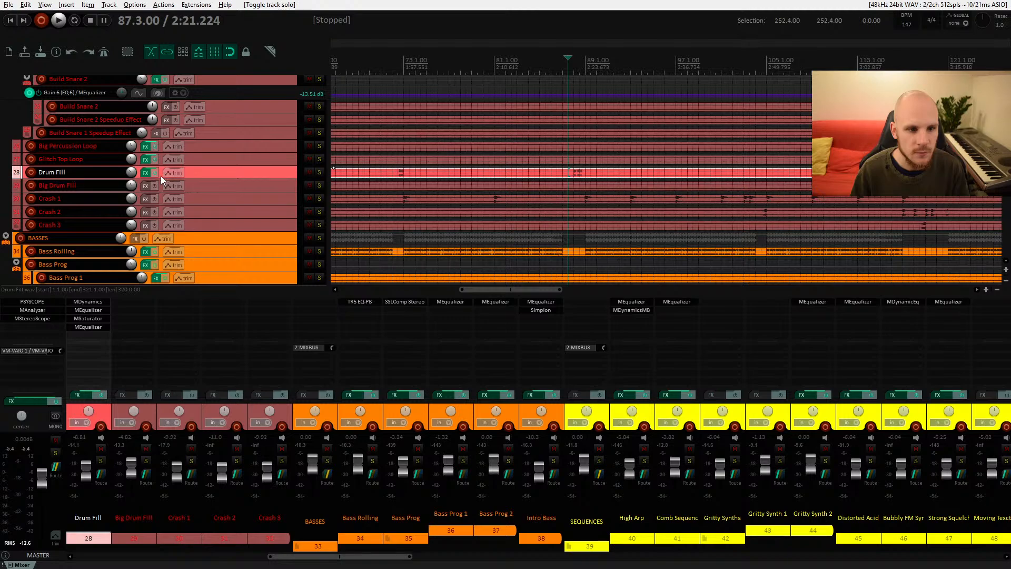
Step: Bypass the Drum Fill track's FX and play it soloed from bar 72, then unsolo and re-enable the FX to compare
left_click(154, 172)
left_click(396, 173)
key("space")
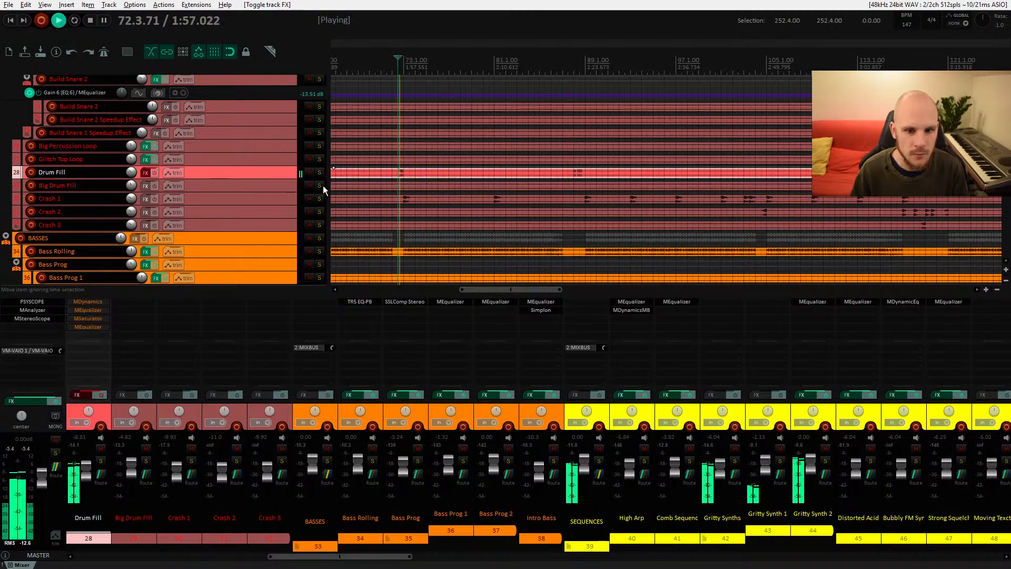
left_click(319, 173)
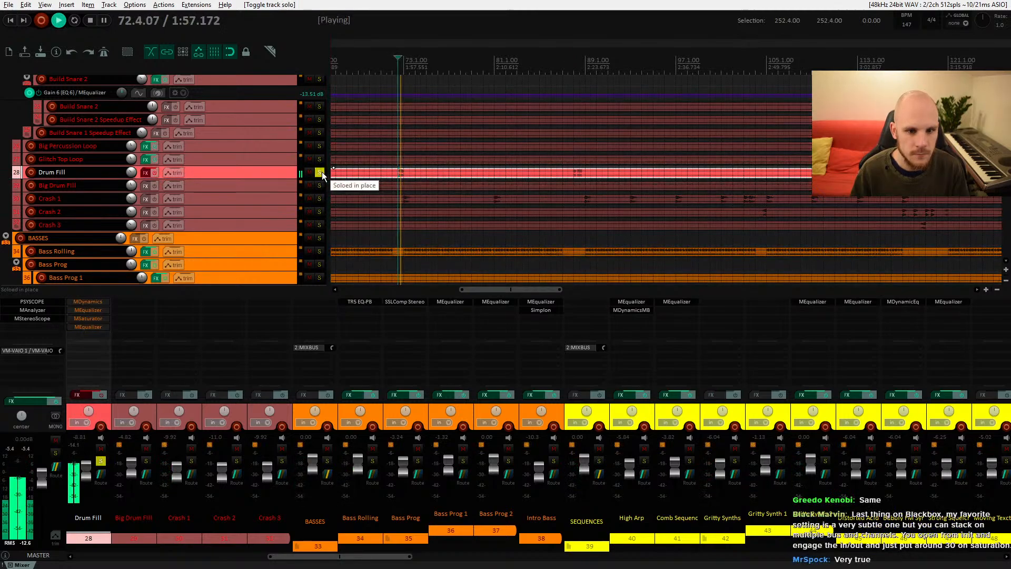
key("space")
left_click(319, 173)
left_click(154, 172)
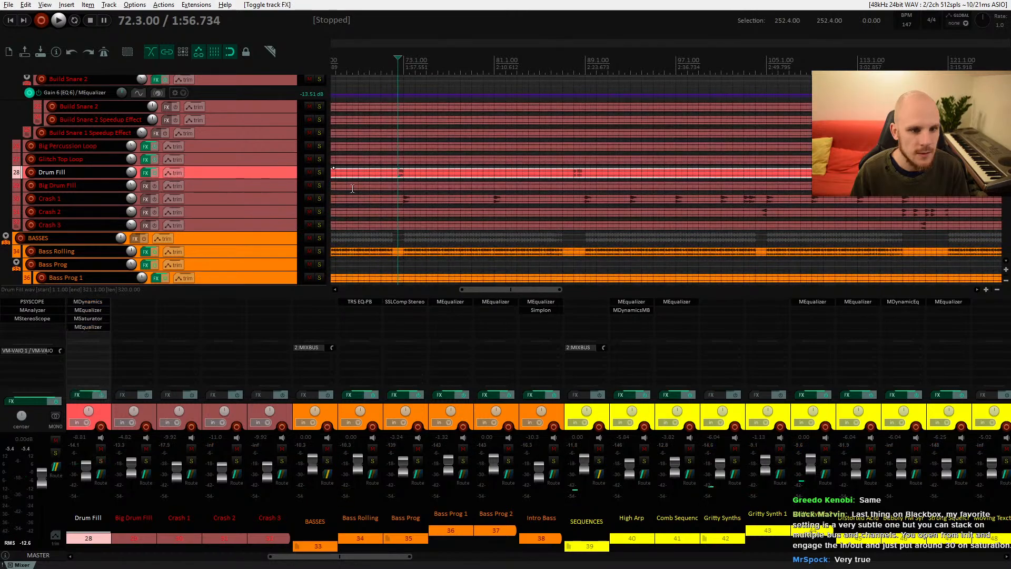
key("space")
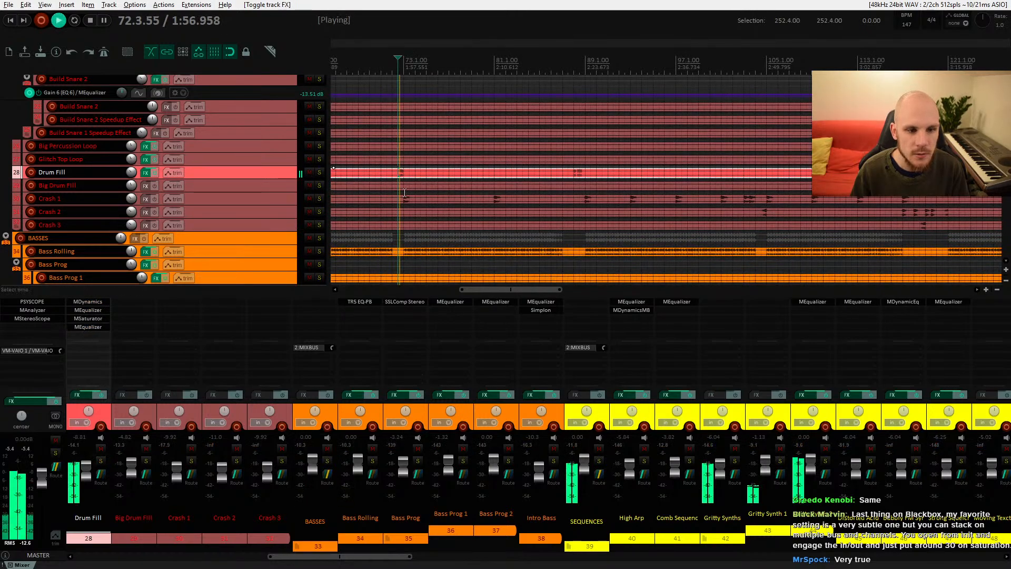
key("space")
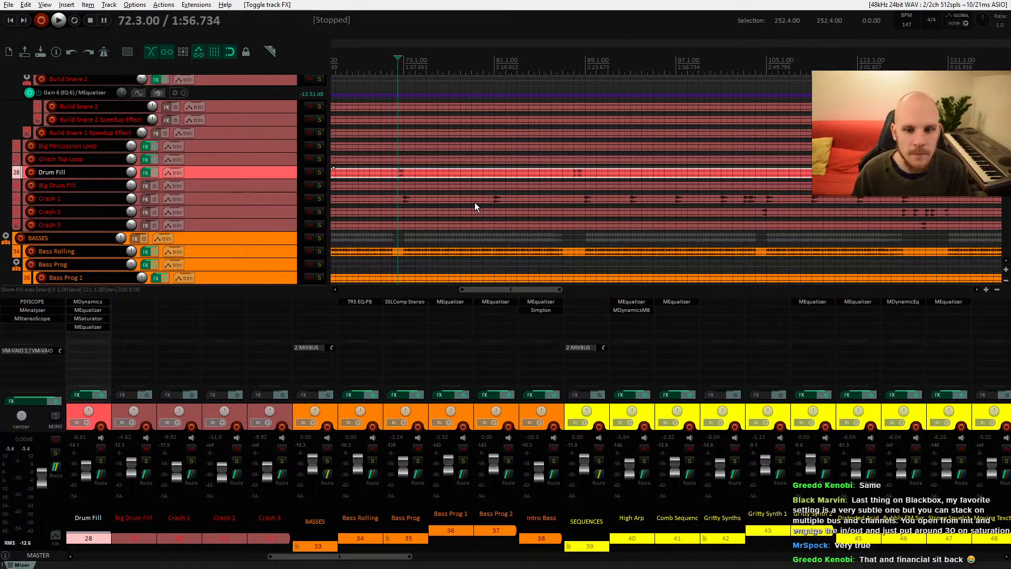
Step: Enlarge the Drum Fill track height and zoom in on its waveform around bar 88
left_click_drag(283, 179, 283, 235)
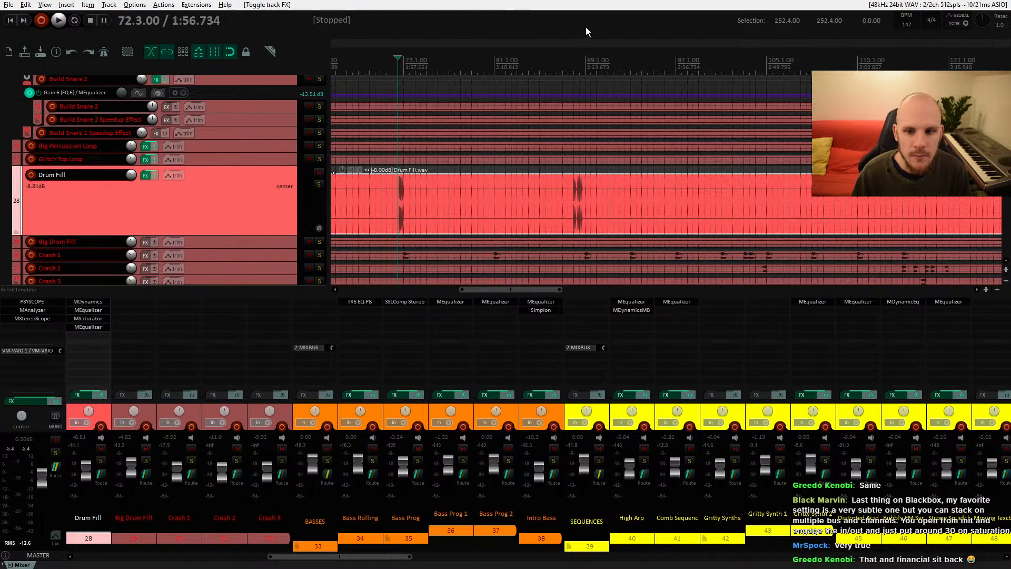
scroll(579, 179, "up", 10)
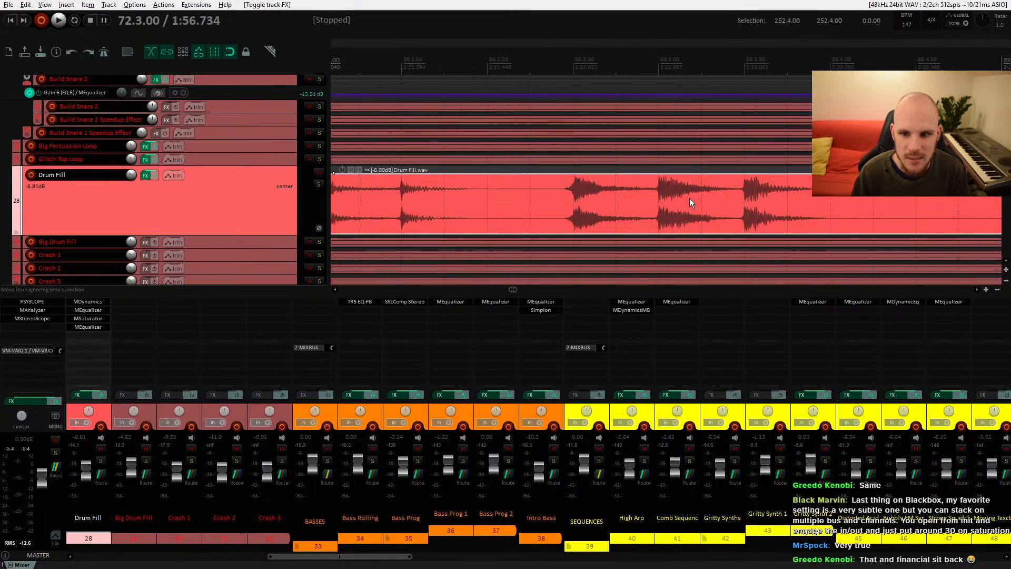
scroll(449, 188, "left", 3)
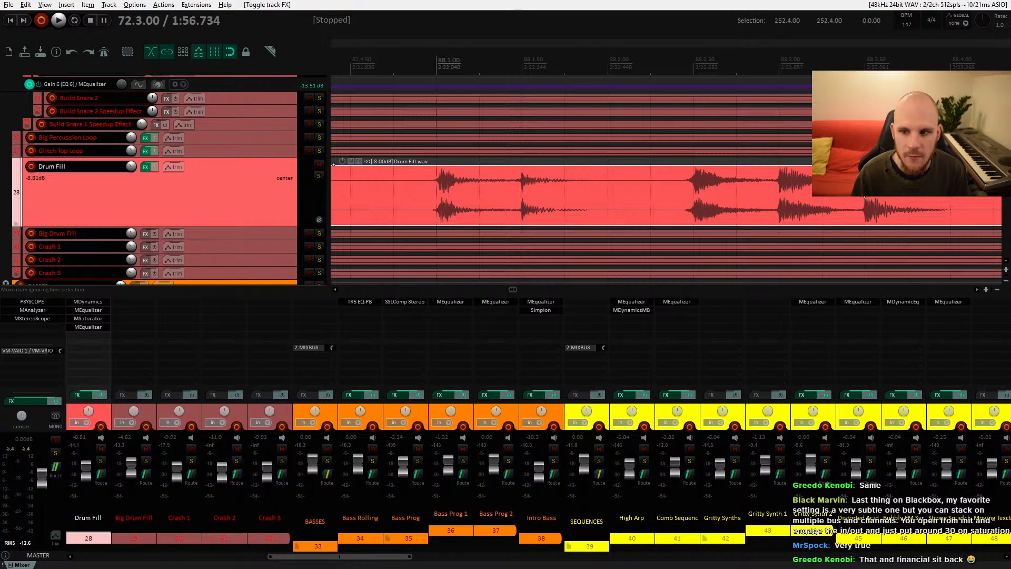
Step: Scan the Drum Fill waveform across the arrangement, then reduce the Drum Fill track back to normal height
scroll(792, 193, "down", 10)
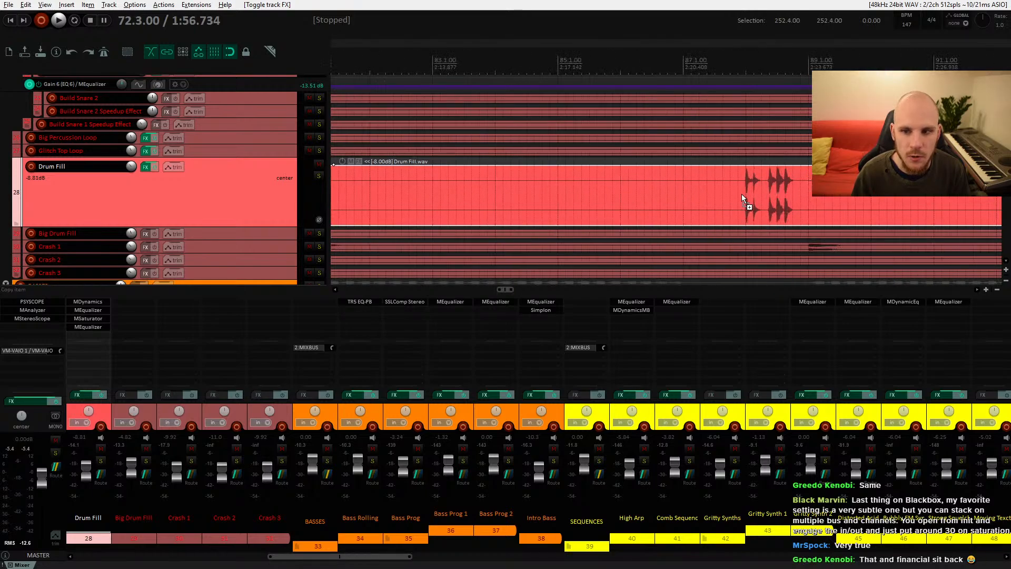
scroll(687, 194, "down", 5)
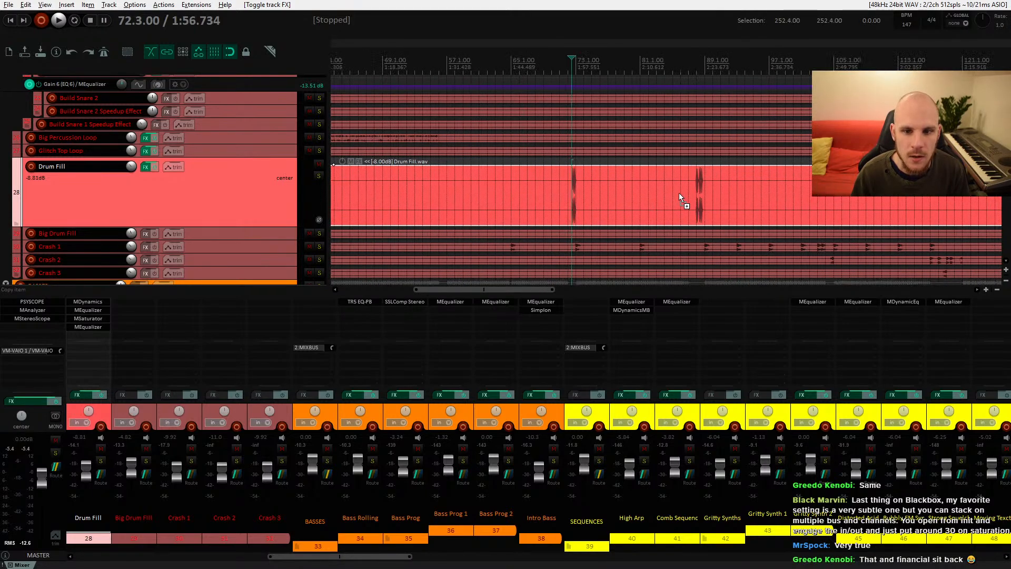
scroll(581, 193, "up", 15)
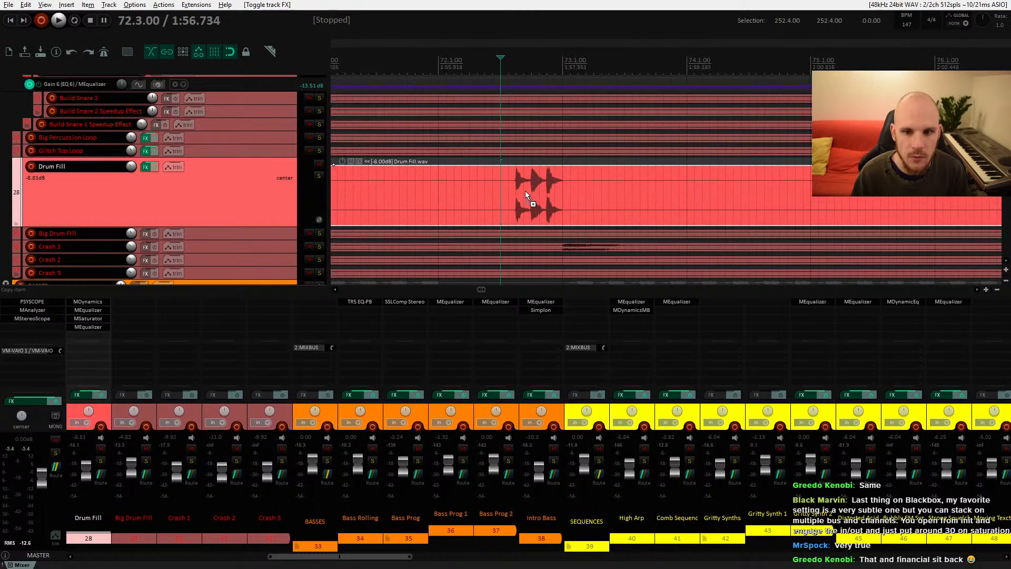
scroll(470, 183, "down", 8)
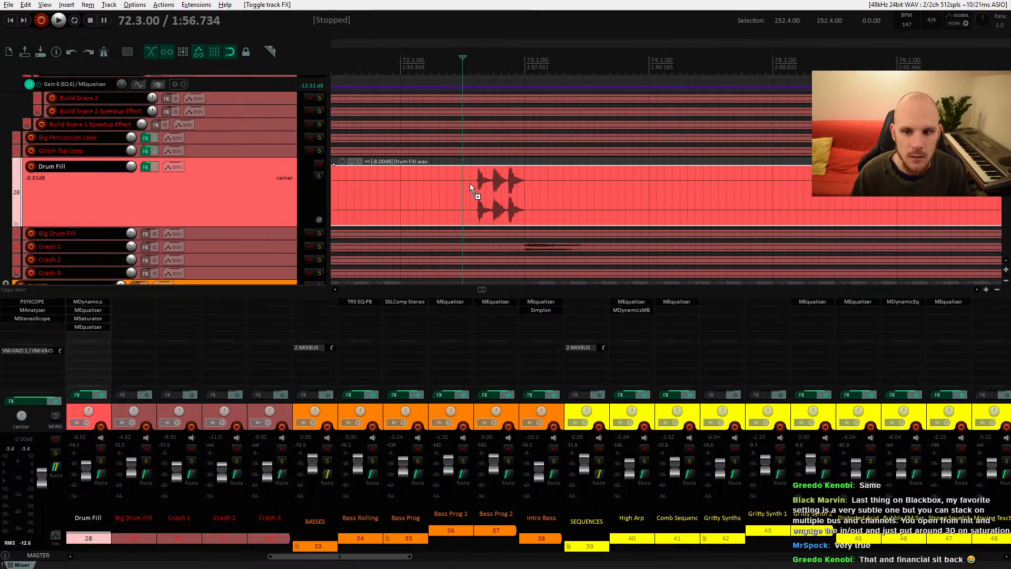
scroll(470, 183, "down", 5)
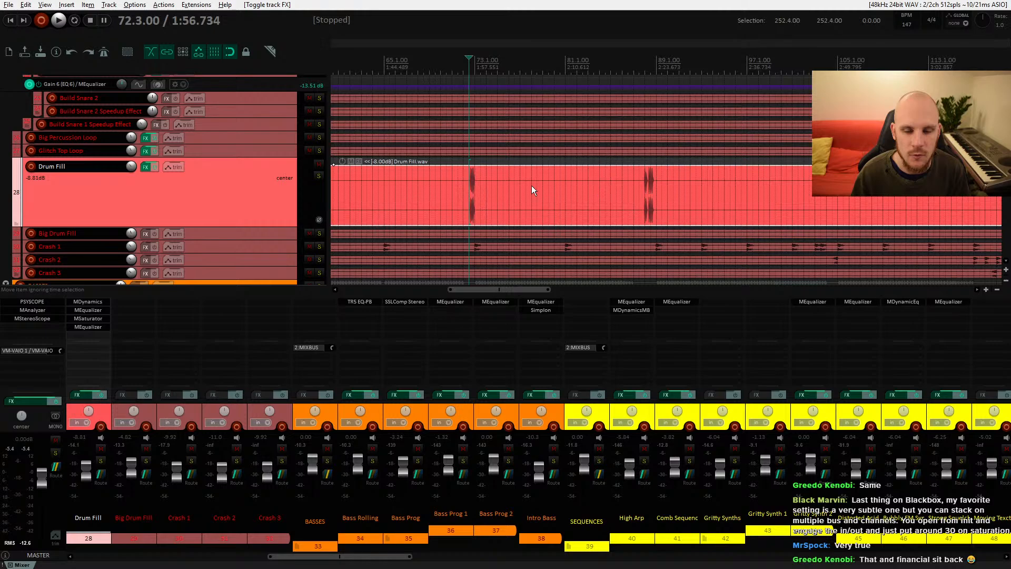
scroll(443, 179, "down", 3)
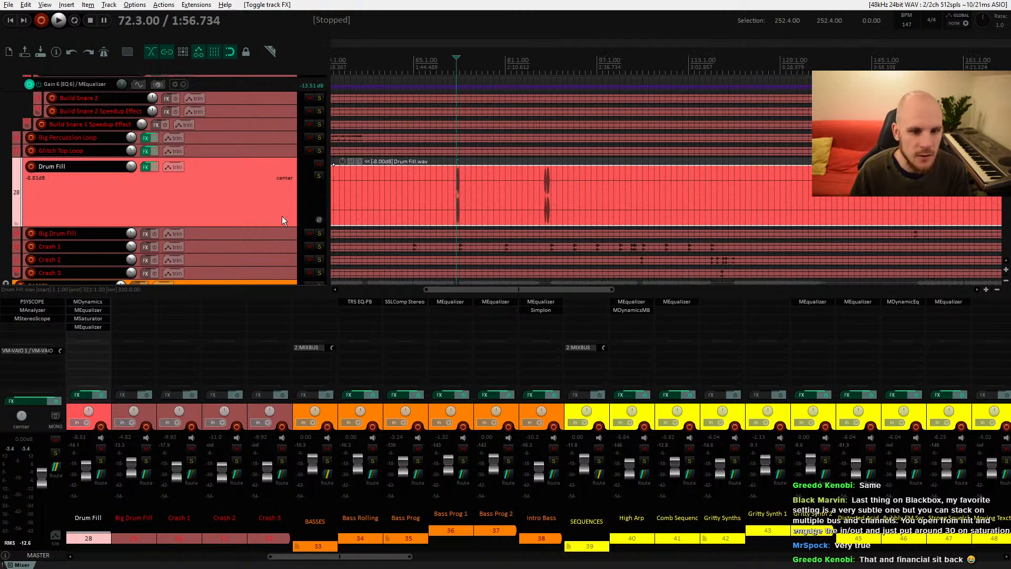
left_click_drag(276, 226, 276, 170)
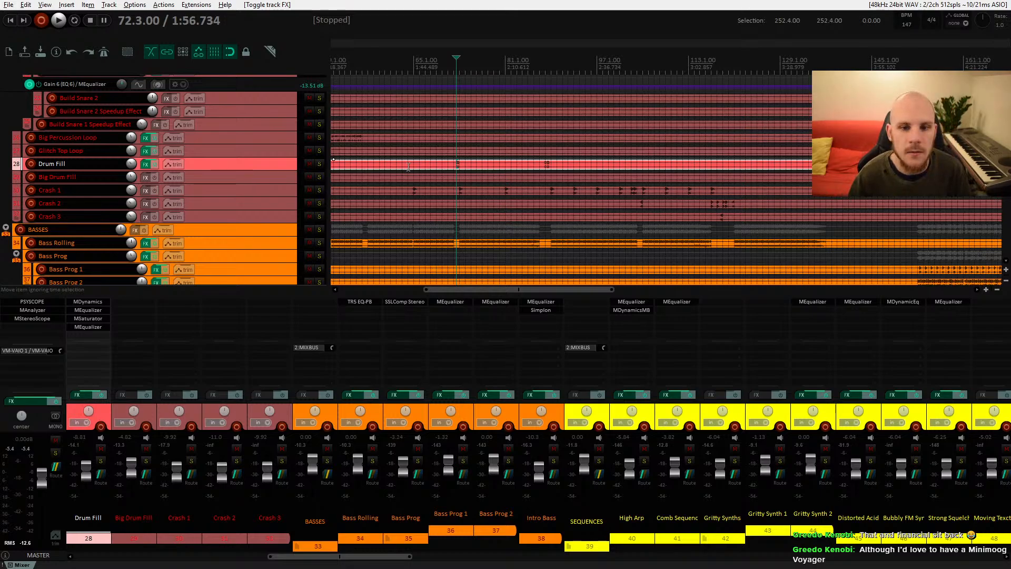
left_click_drag(391, 163, 627, 229)
left_click_drag(441, 77, 489, 165)
left_click_drag(469, 108, 481, 135)
scroll(464, 137, "down", 10)
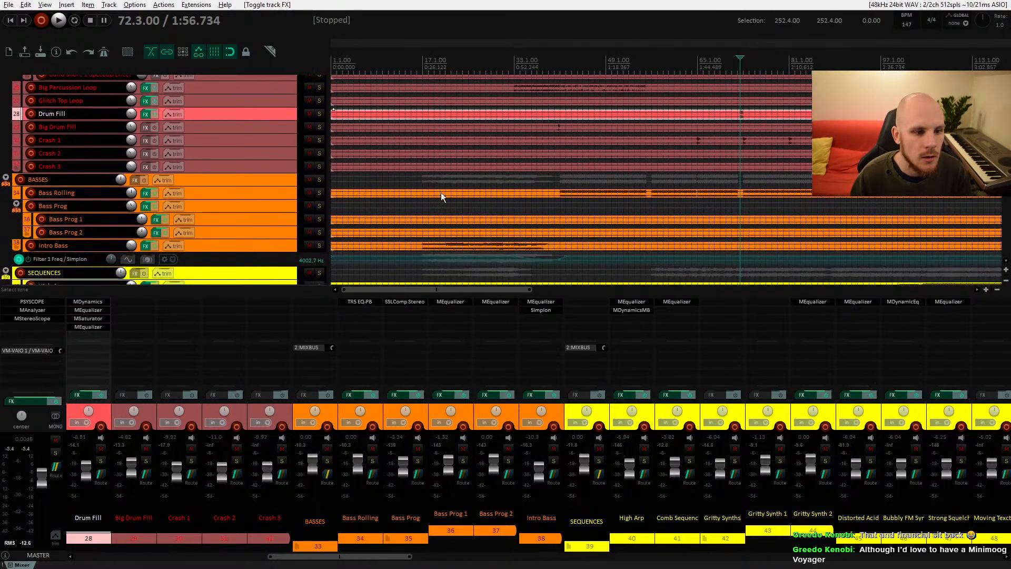
scroll(435, 211, "down", 1)
Step: Select the SEQUENCES folder track, place the edit cursor at bar 89 and play from there
left_click(269, 153)
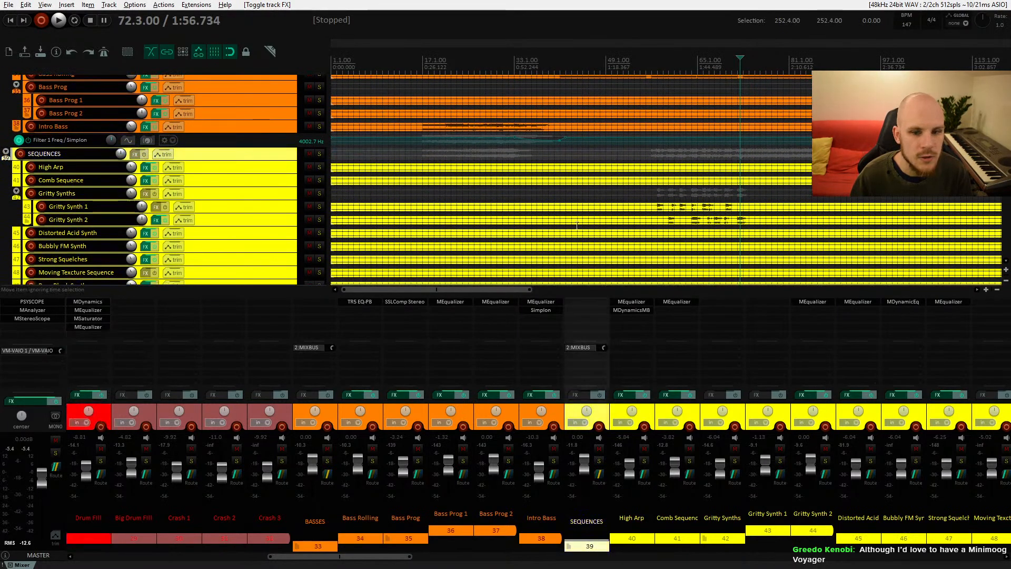
left_click_drag(619, 215, 170, 94)
left_click_drag(599, 201, 677, 154)
left_click_drag(699, 186, 737, 171)
left_click(517, 215)
scroll(532, 248, "up", 5)
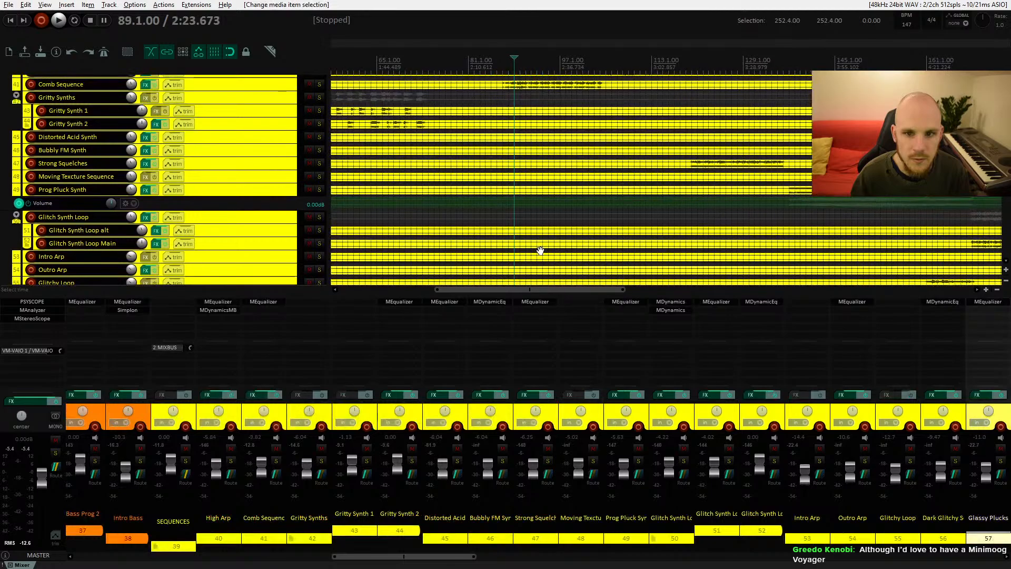
key("space")
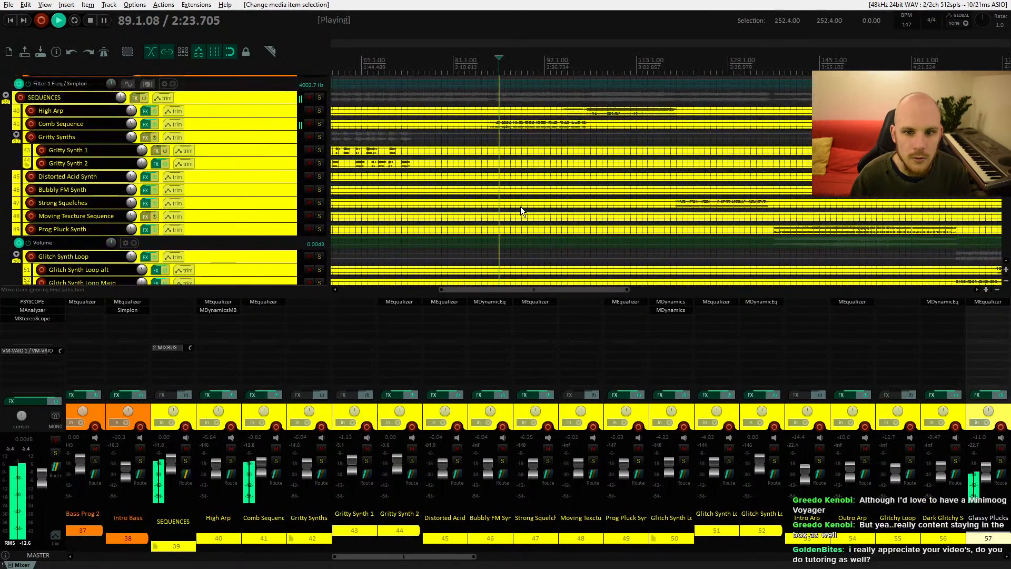
key("space")
Step: Add the Black Box Analog Design HG-2 plugin to the SEQUENCES folder track's FX chain
left_click(142, 99)
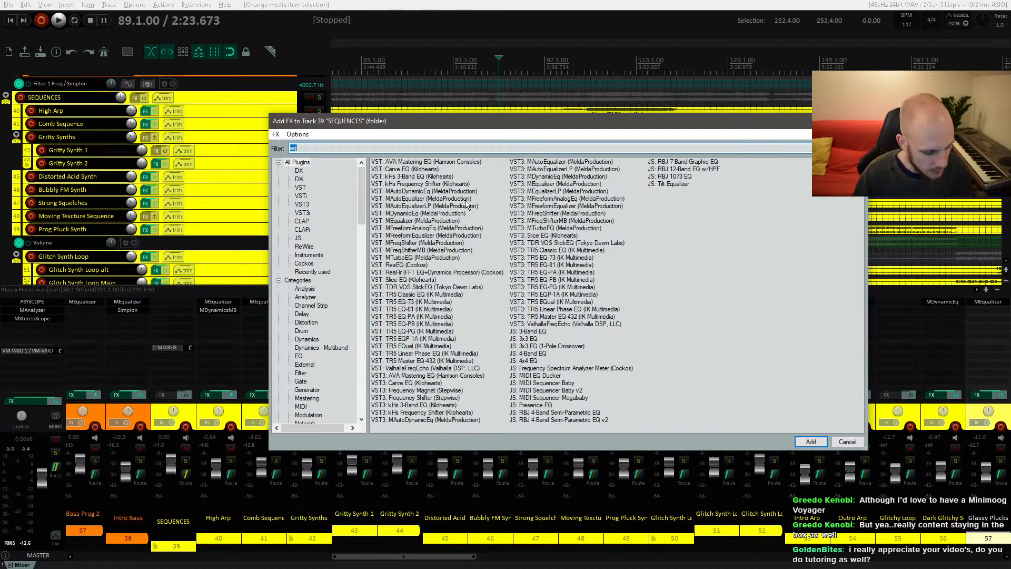
type("black")
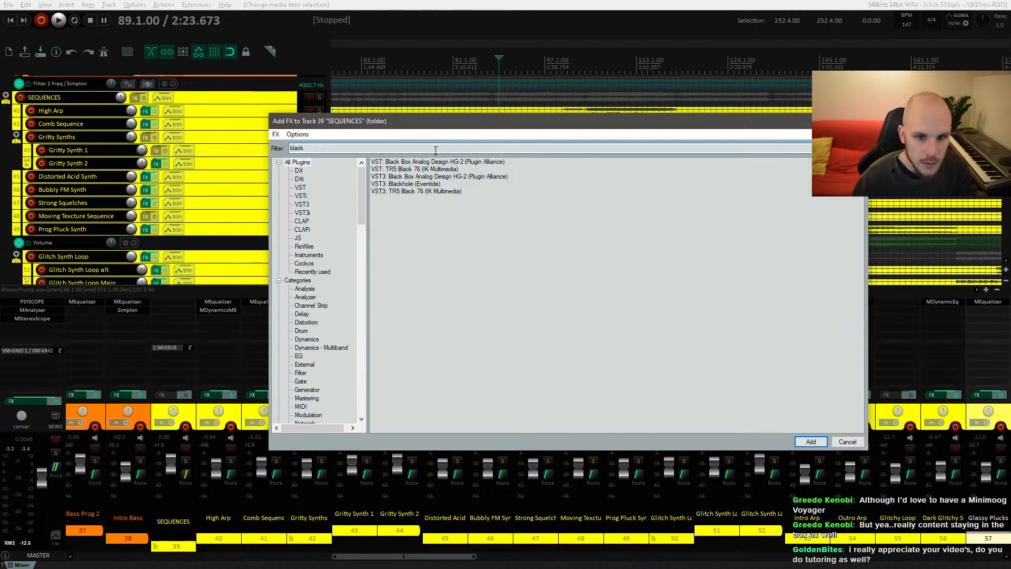
key("Down")
key("Return")
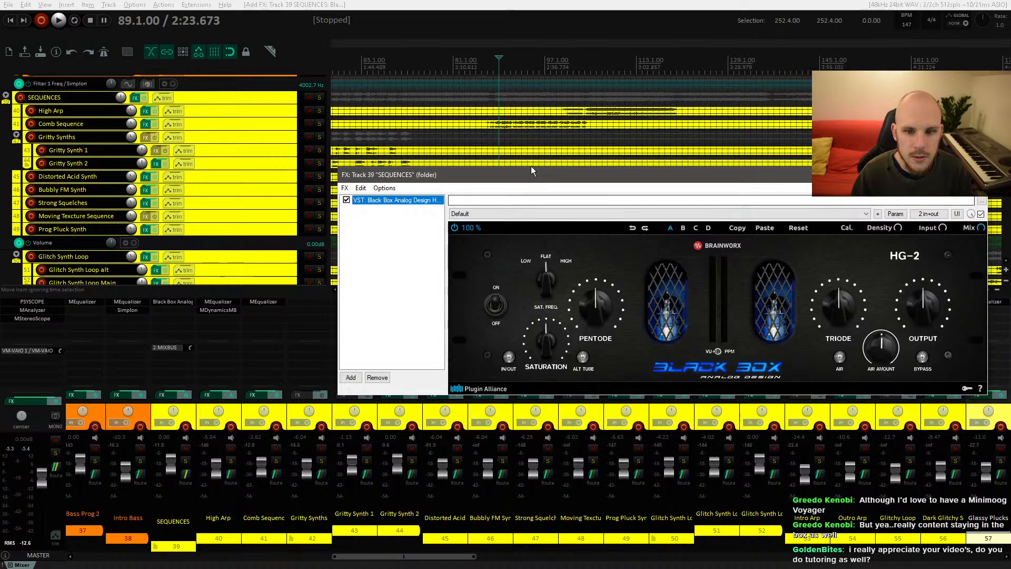
left_click_drag(531, 169, 410, 107)
Step: Enable the HG-2's In/Out switch, lower its Saturation slightly and play to listen
left_click(387, 295)
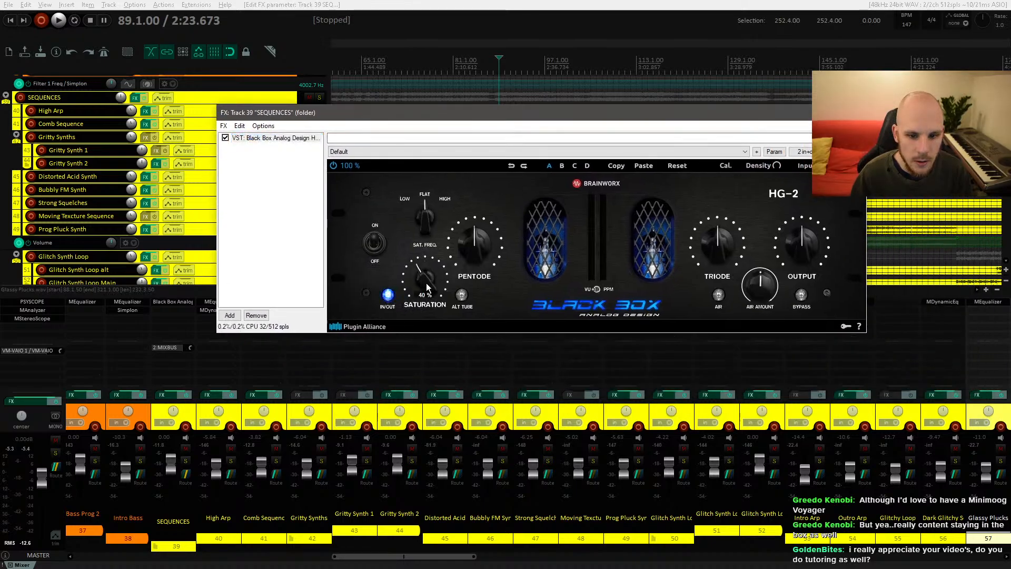
left_click_drag(427, 287, 427, 295)
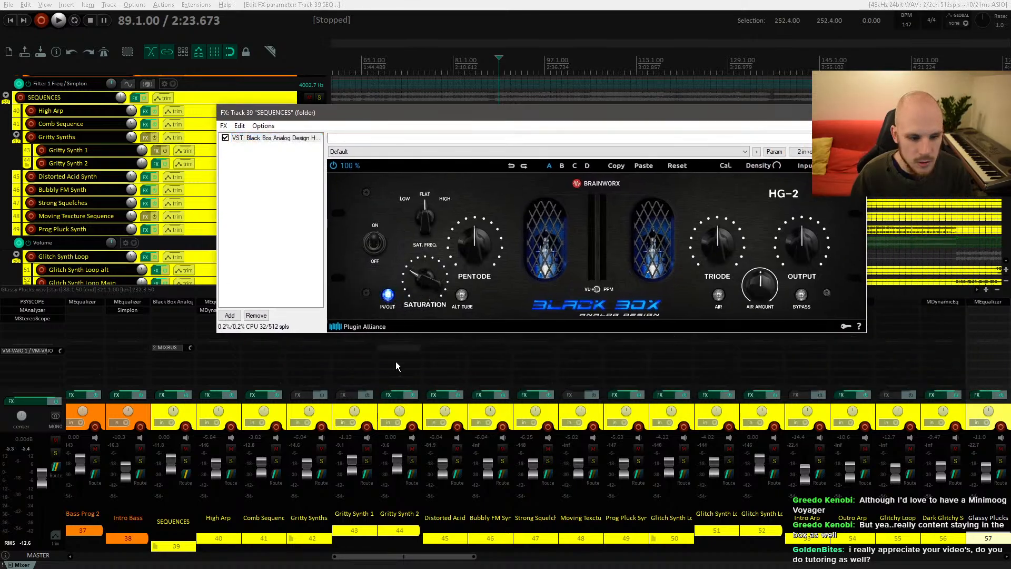
key("space")
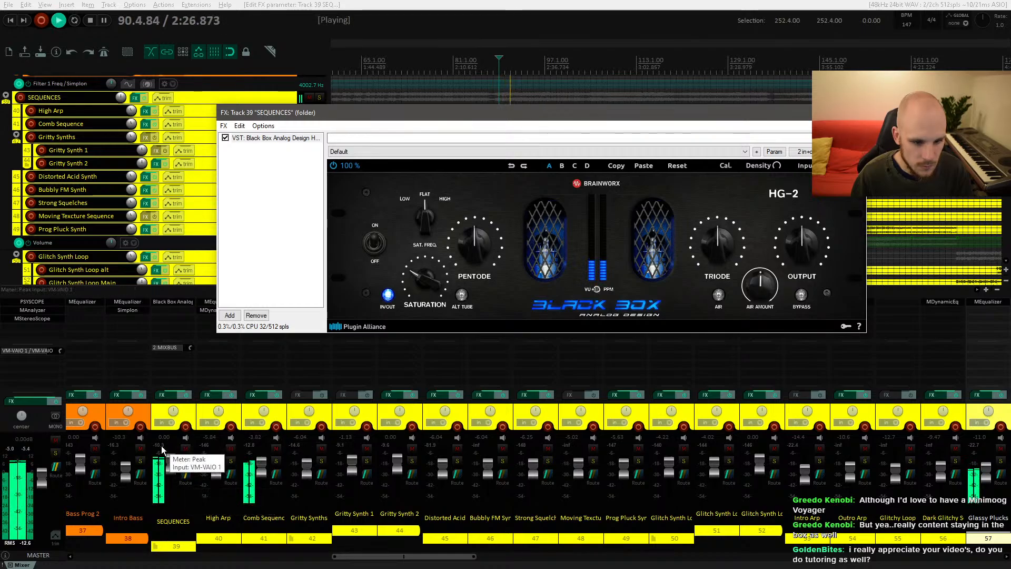
key("space")
key("space")
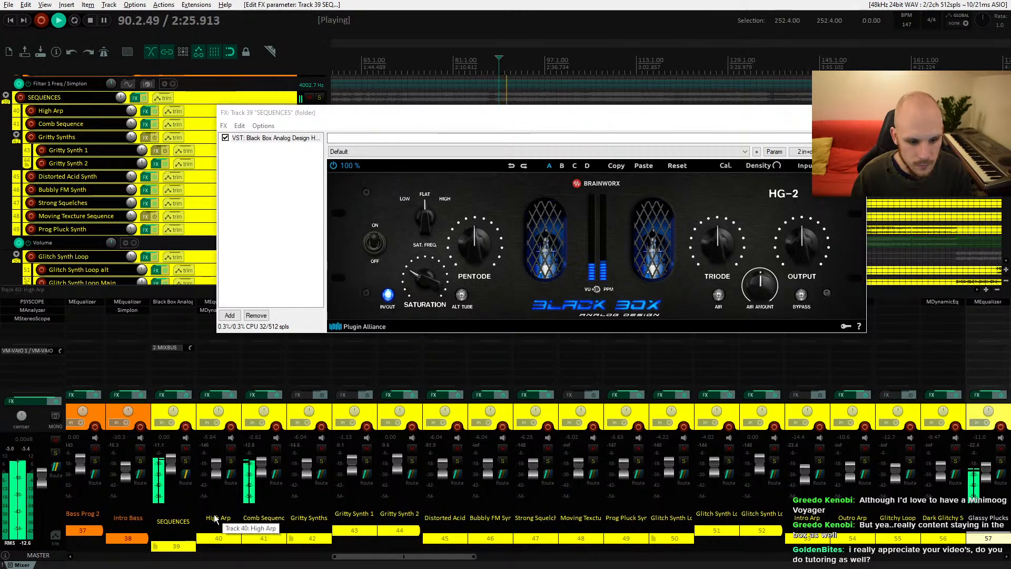
key("space")
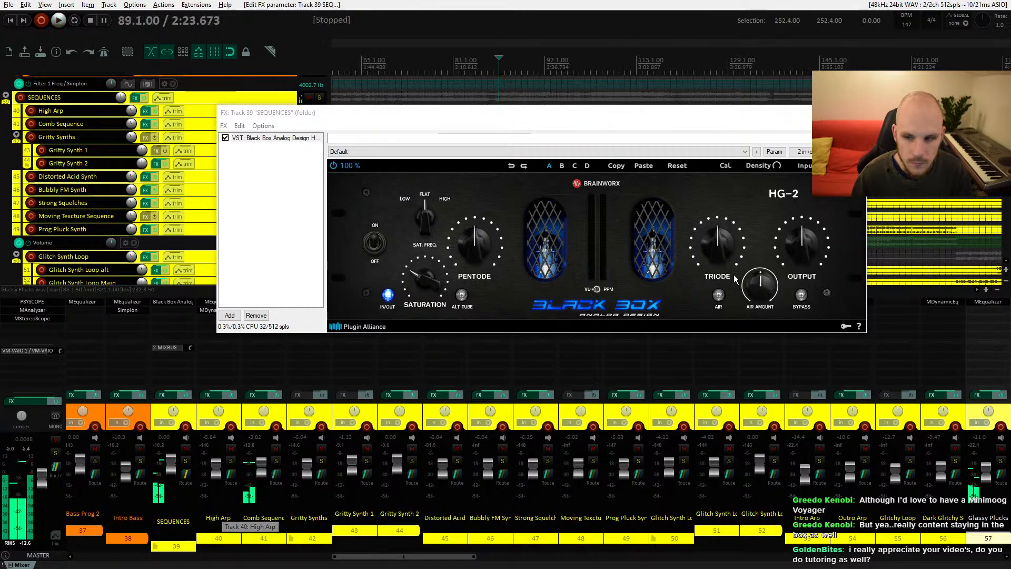
Step: Bypass the HG-2 and play the SEQUENCES folder to compare, then re-enable the plugin
left_click(226, 138)
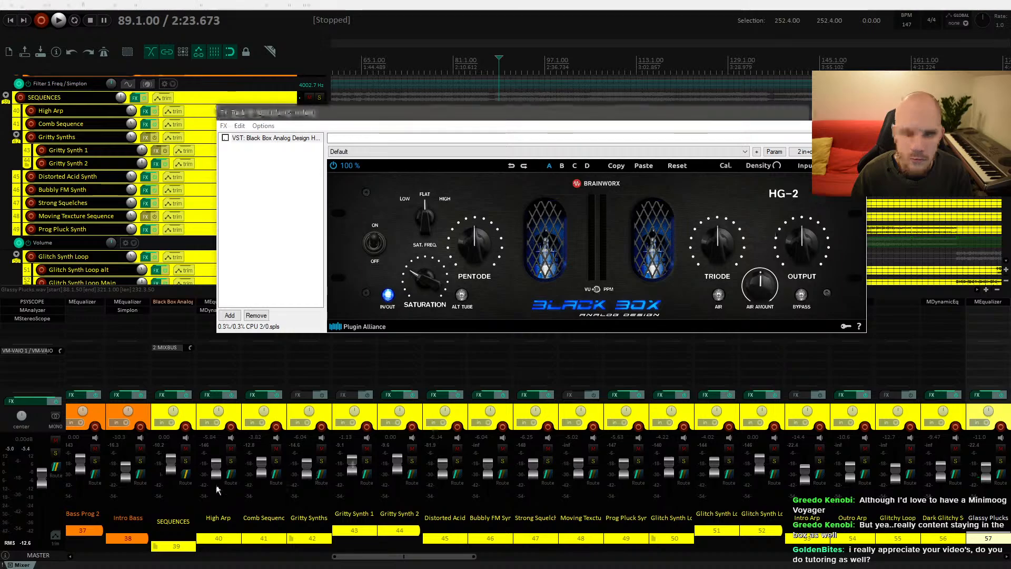
left_click(162, 446)
key("space")
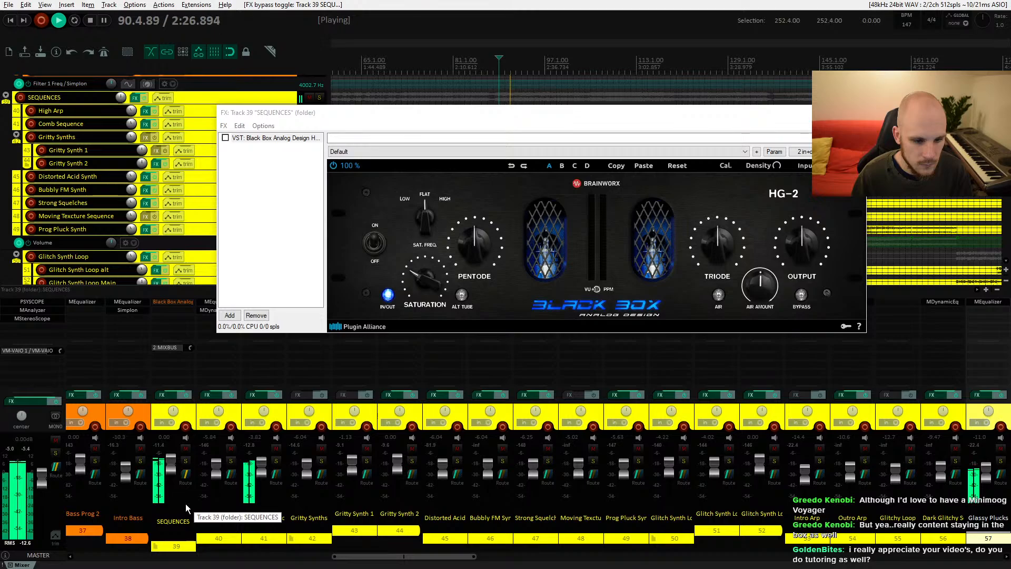
key("space")
left_click(225, 138)
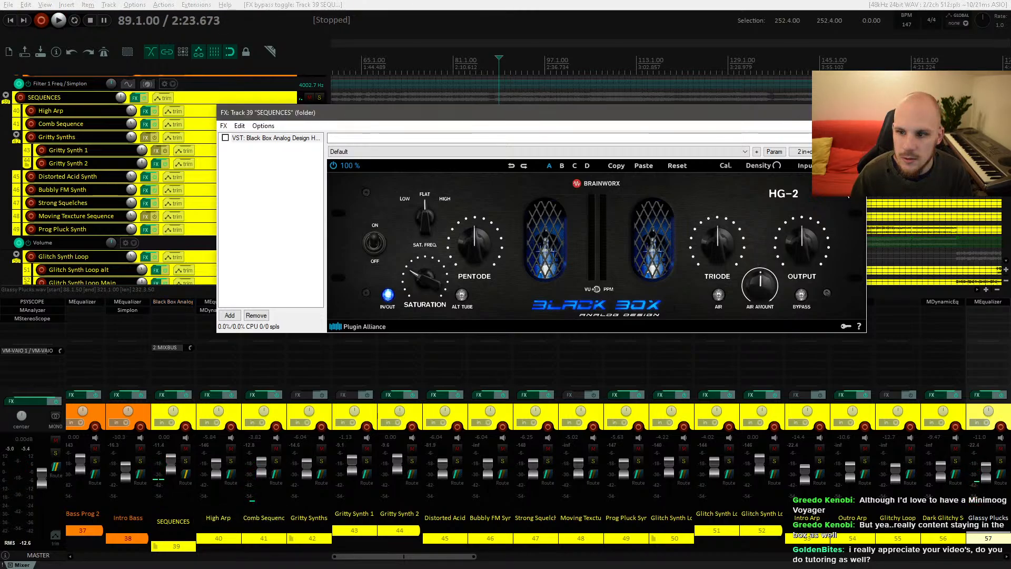
Step: Adjust the HG-2 output level and play the sequences again to listen
left_click(803, 242)
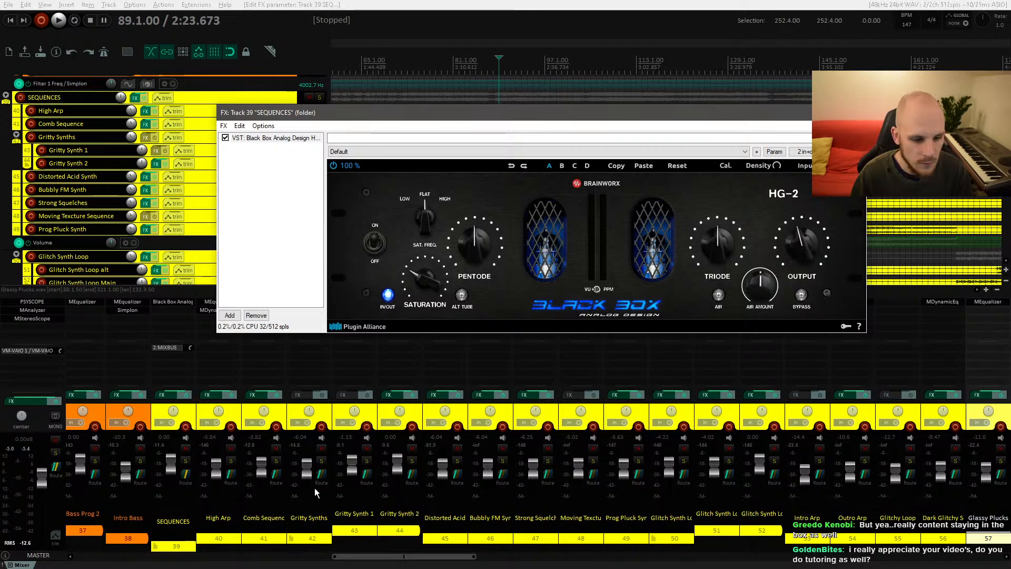
key("space")
left_click(165, 449)
key("space")
key("space")
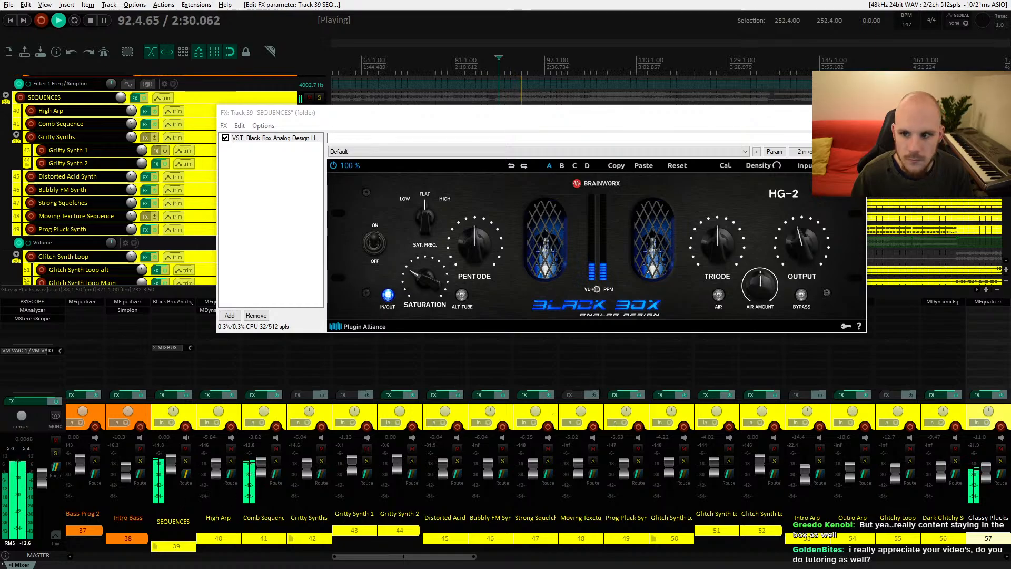
key("space")
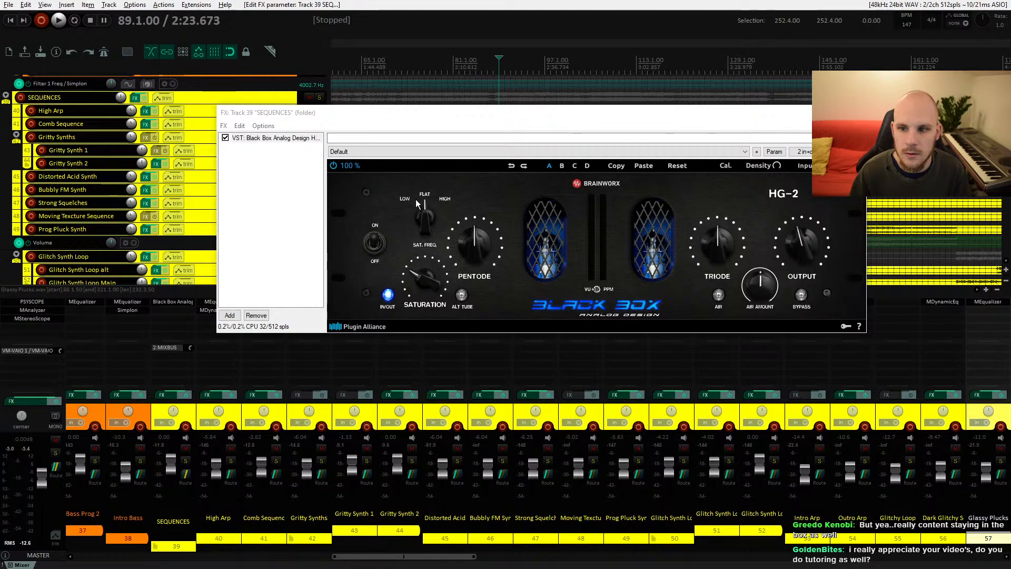
Step: Save the HG-2 settings as a preset named 'Subtile Saturation from' the viewer plus '(Gain Staged)', close the FX window and play
left_click(745, 151)
left_click(745, 151)
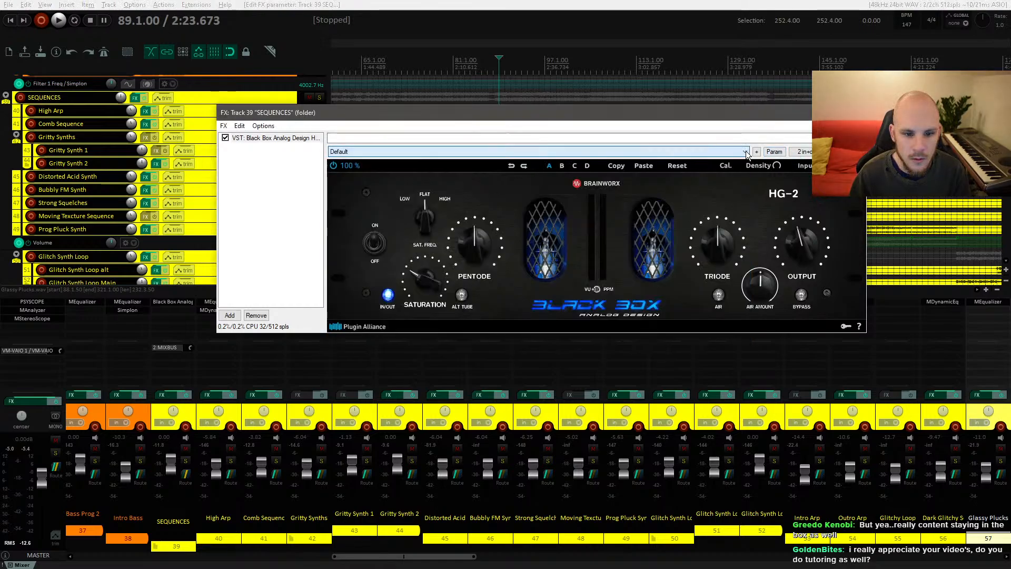
left_click(756, 152)
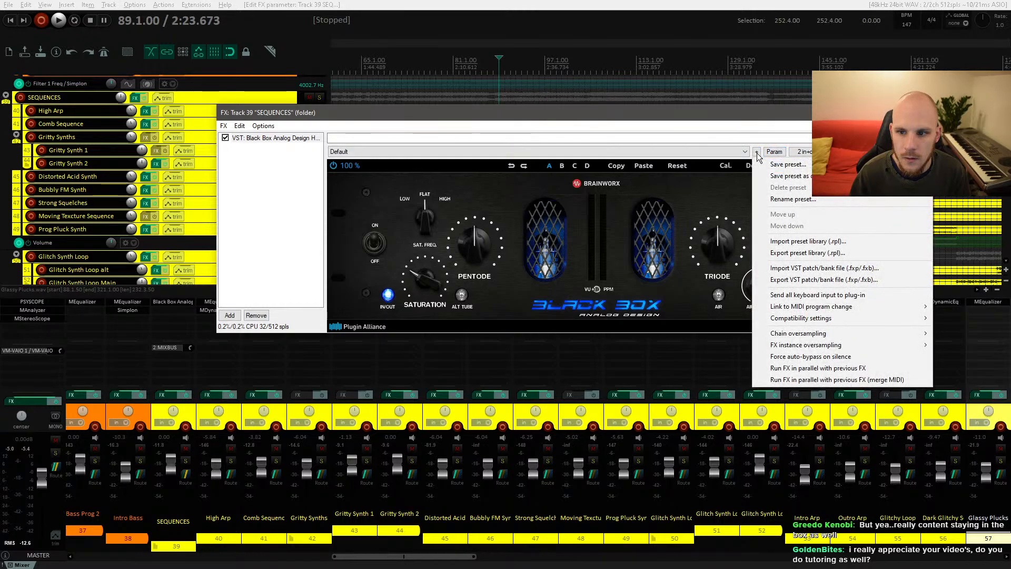
left_click(764, 166)
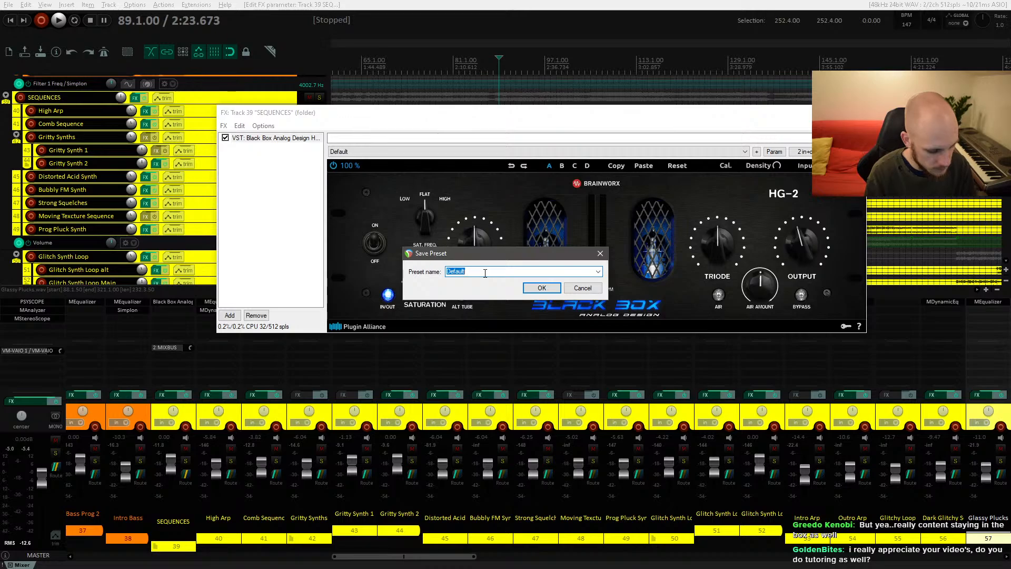
type("Subtile")
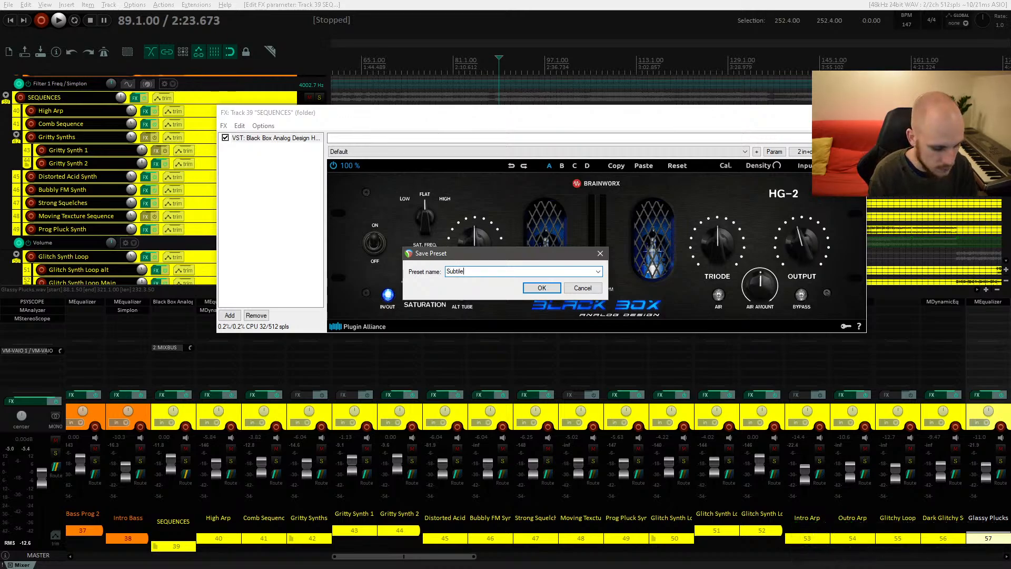
type(" Saturation fro")
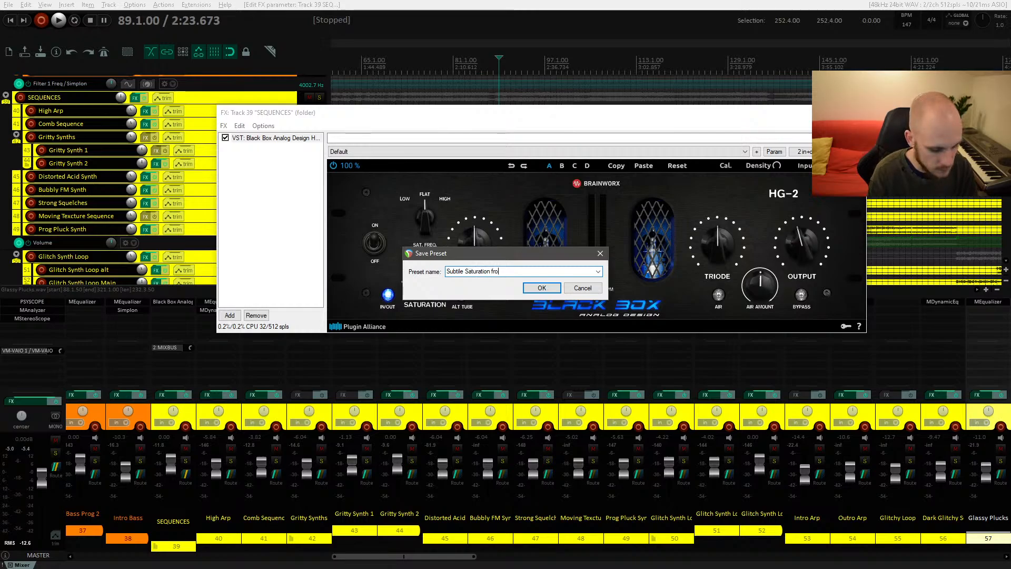
type("m BM")
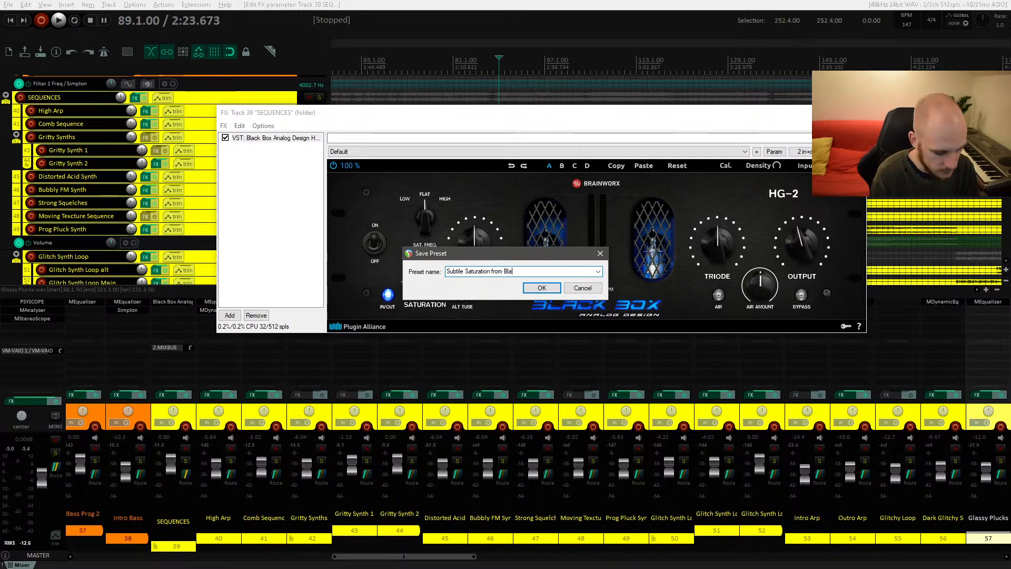
type("ack Marvin ")
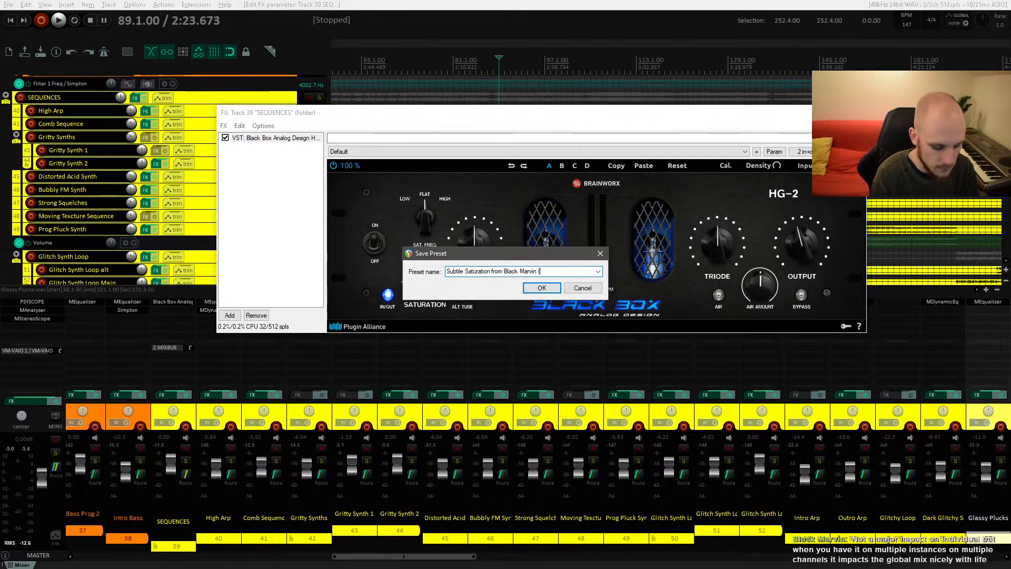
type("()")
key("Left")
type("Go")
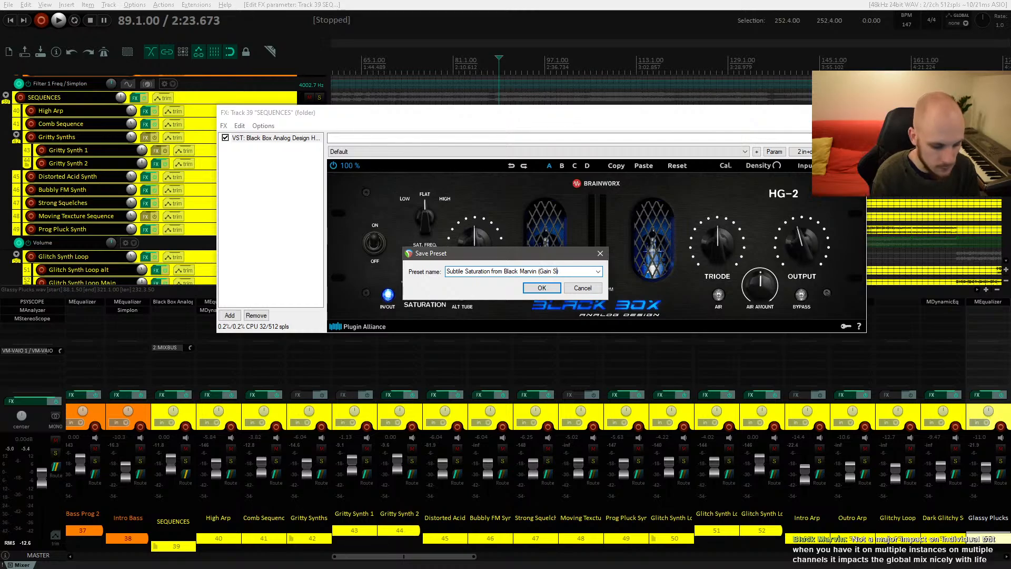
type("in Staged")
left_click(541, 287)
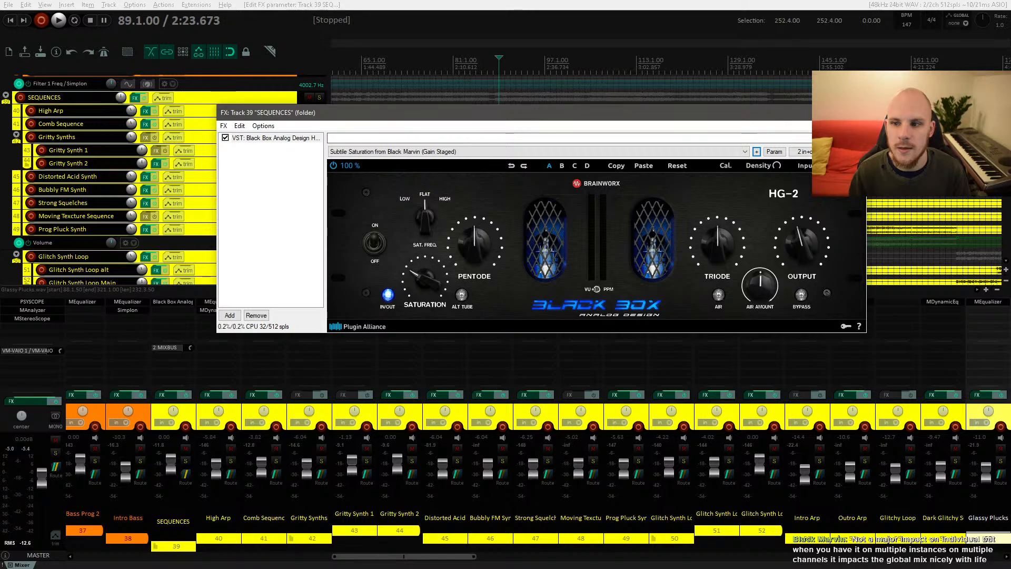
left_click(854, 112)
key("space")
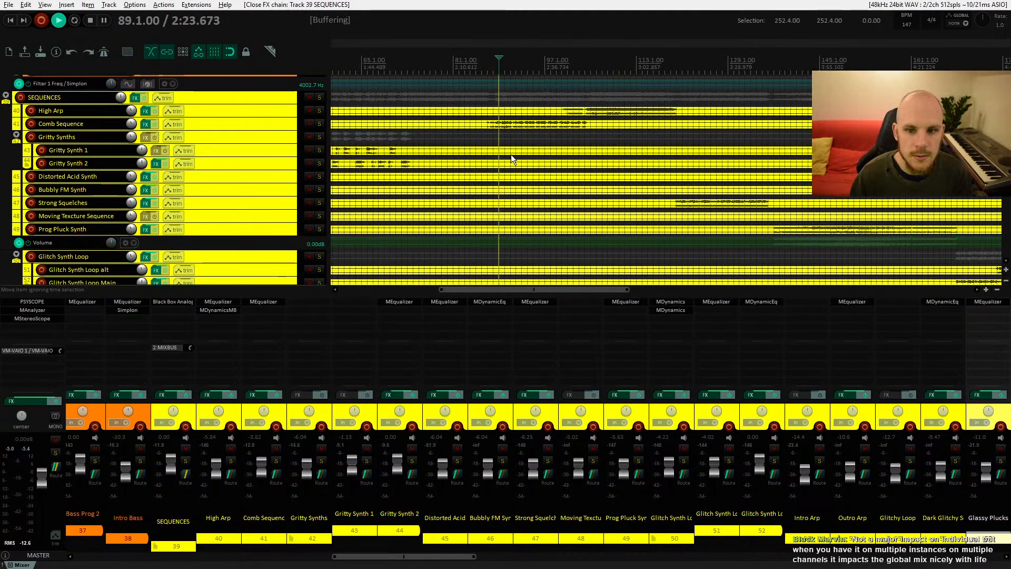
Step: Toggle the SEQUENCES folder's FX bypass on and off during playback to compare, leaving the FX enabled, and stop playback
left_click(146, 98)
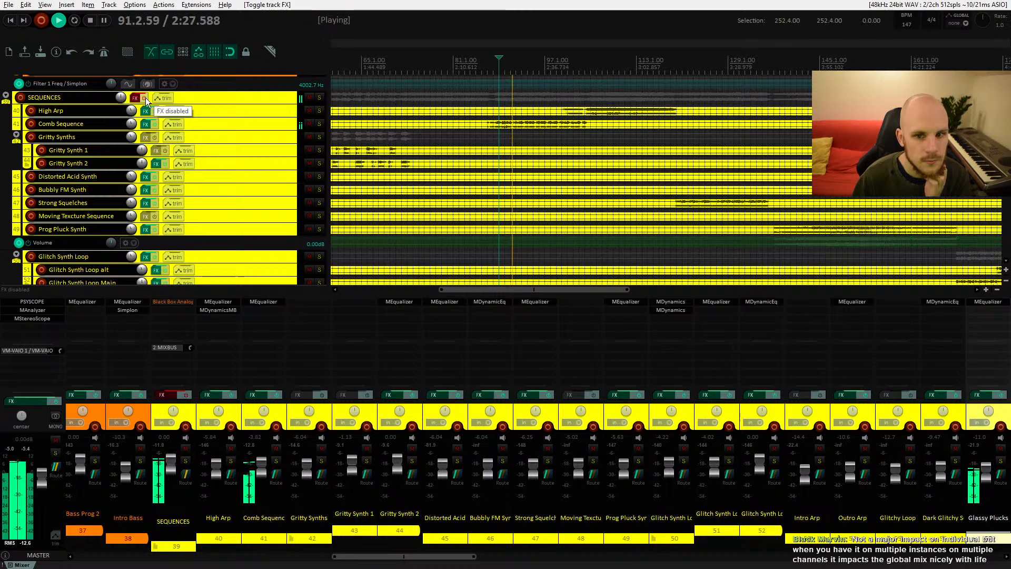
left_click(146, 97)
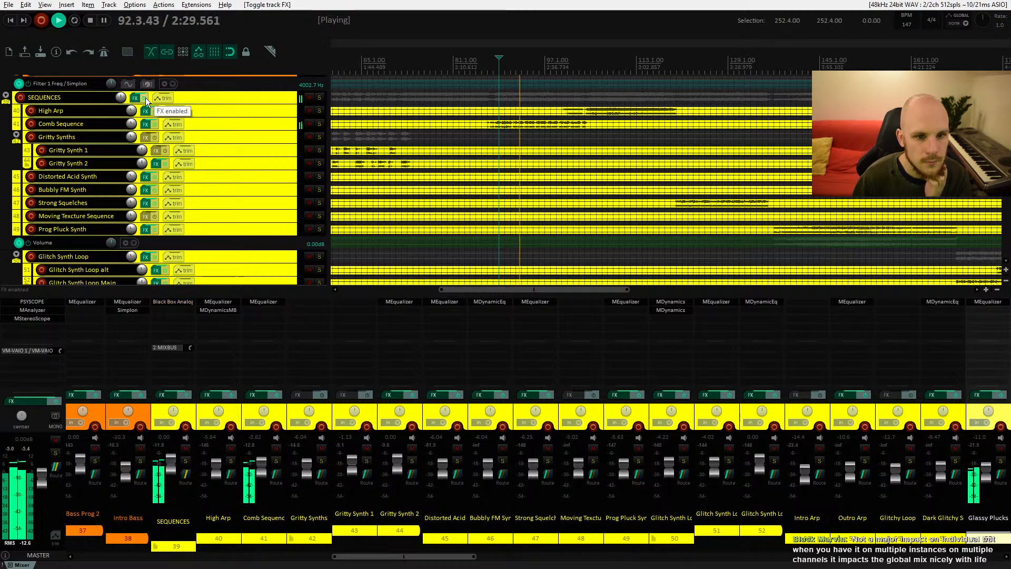
left_click(145, 98)
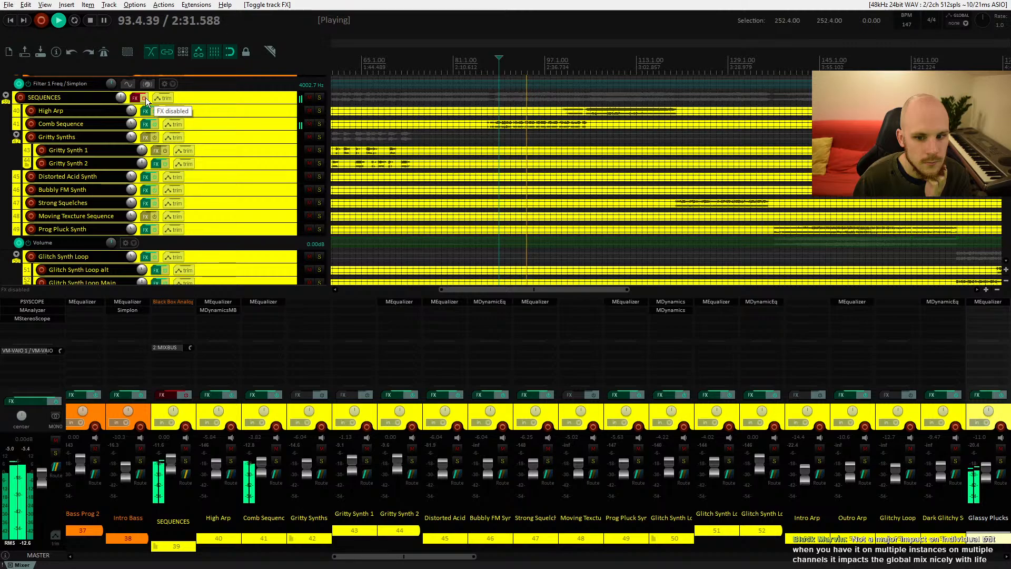
left_click(145, 98)
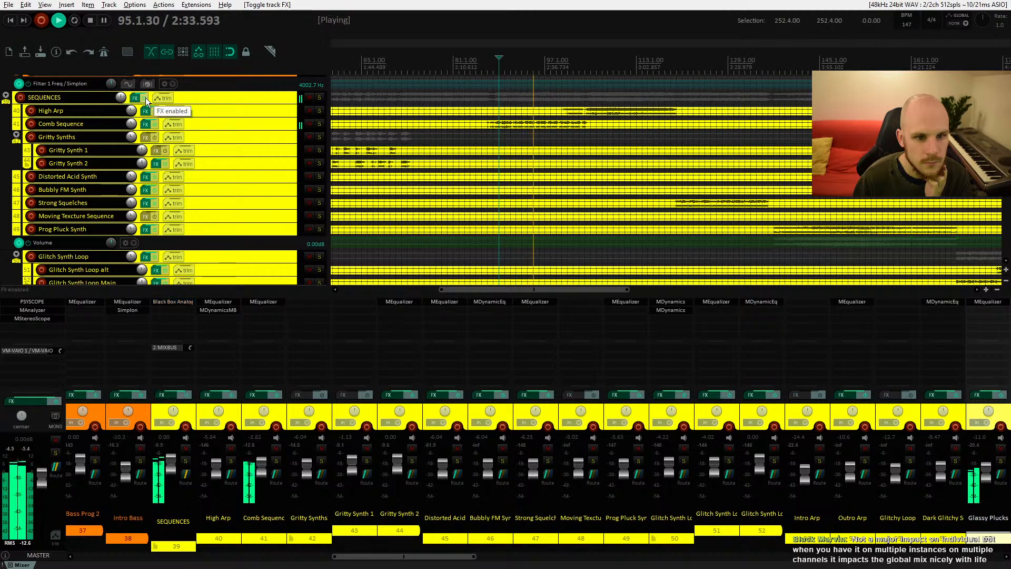
left_click(146, 98)
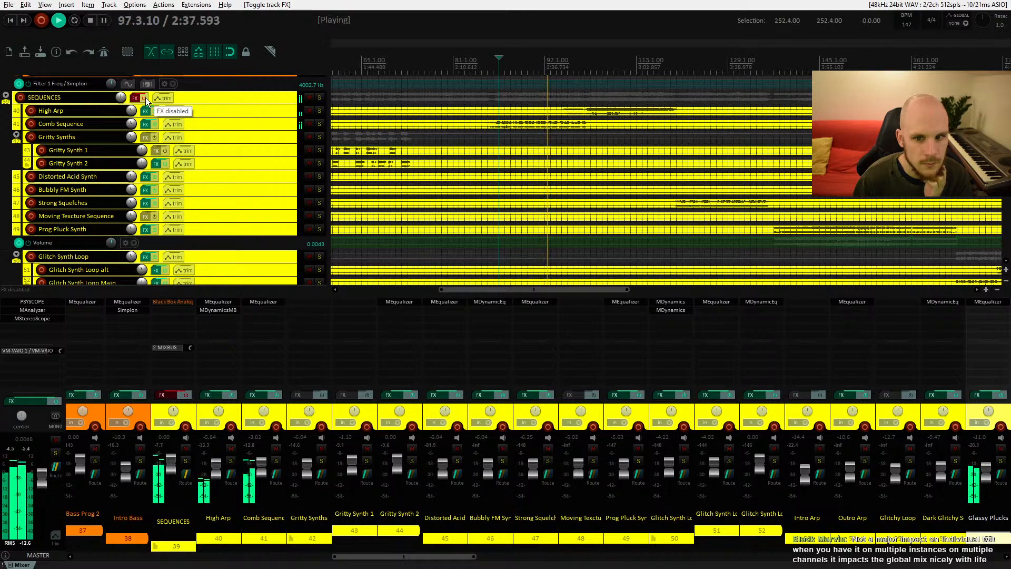
left_click(146, 98)
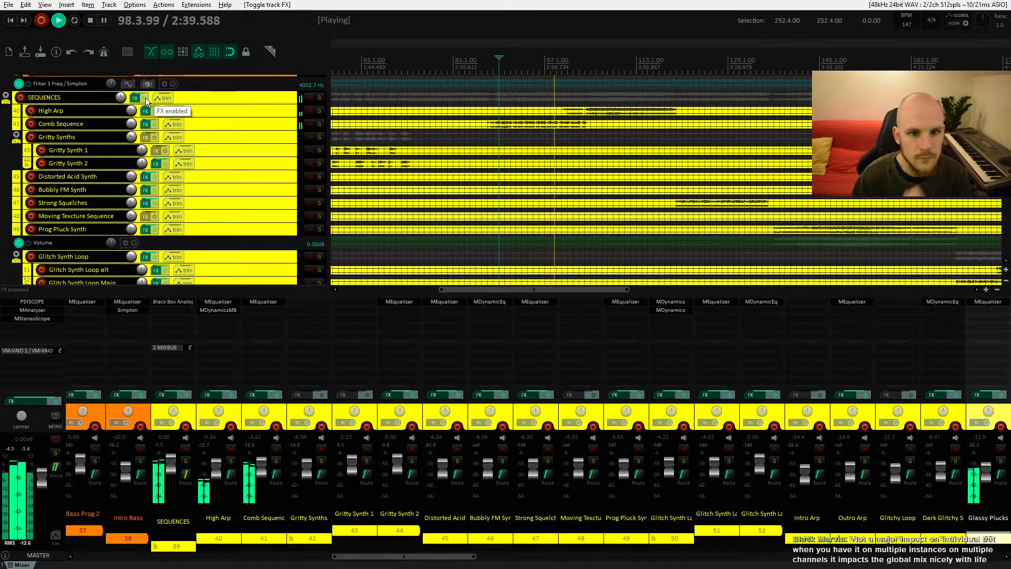
key("space")
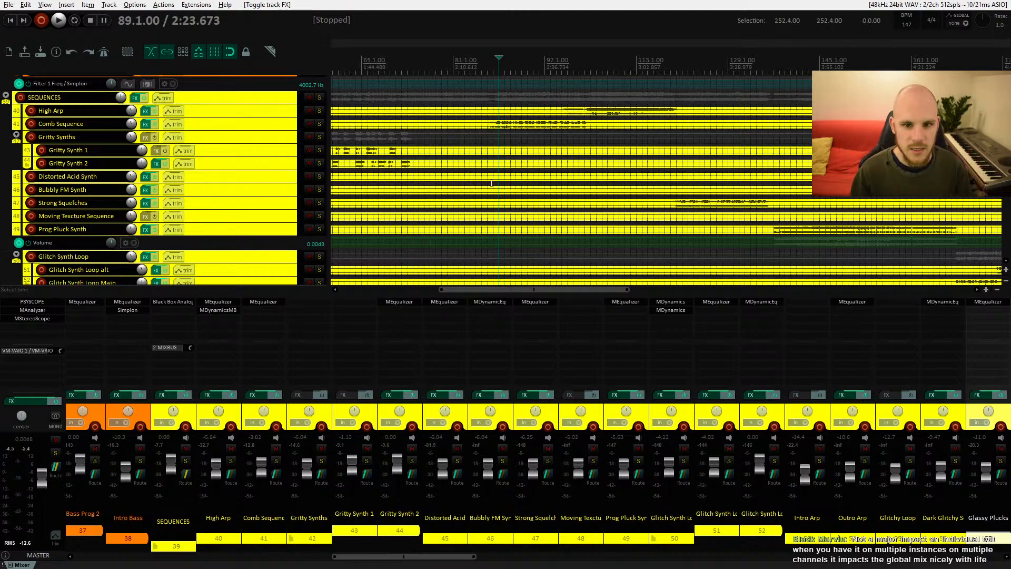
left_click_drag(483, 186, 482, 260)
left_click_drag(505, 174, 536, 227)
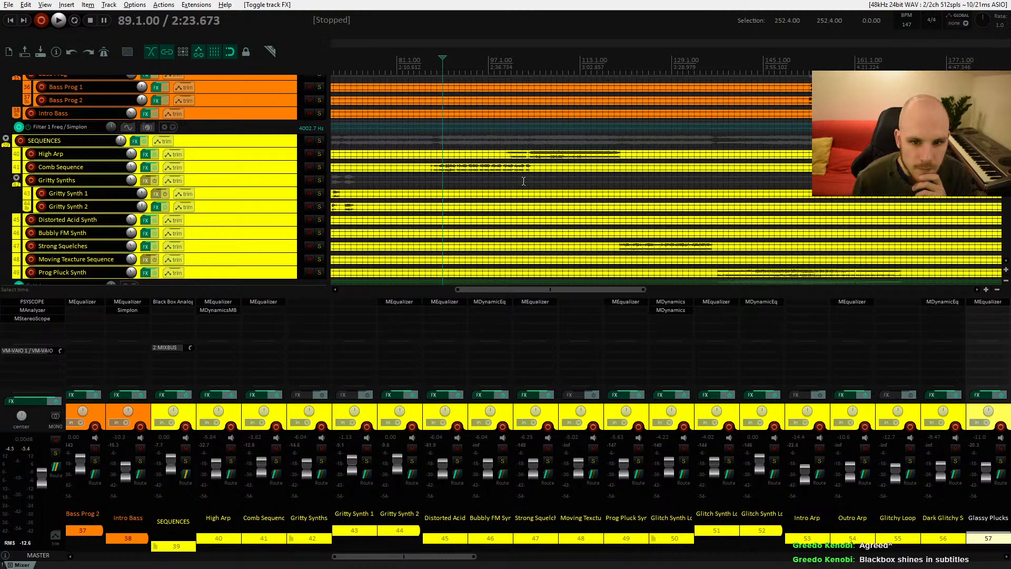
left_click_drag(529, 199, 507, 190)
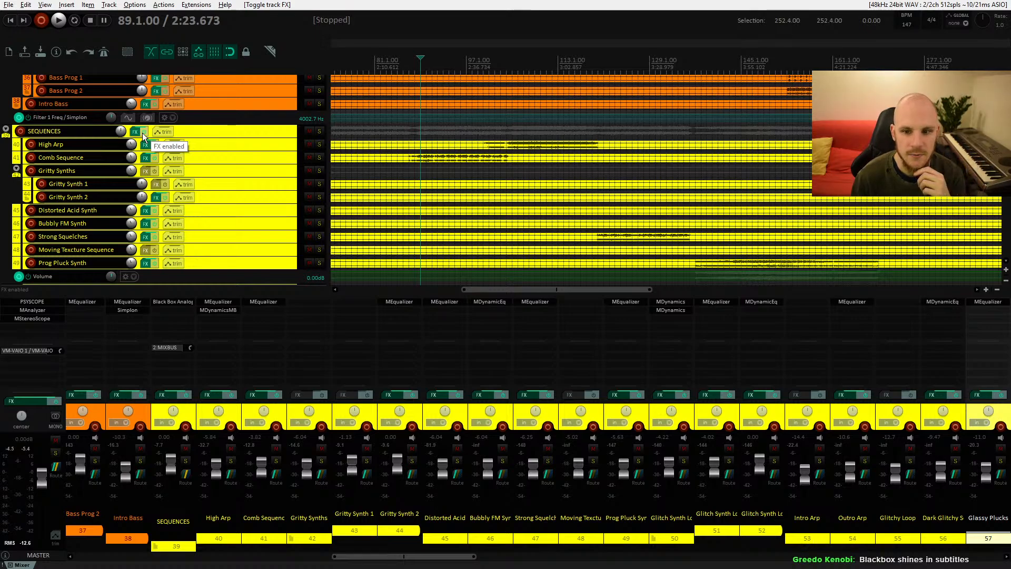
scroll(544, 169, "down", 3)
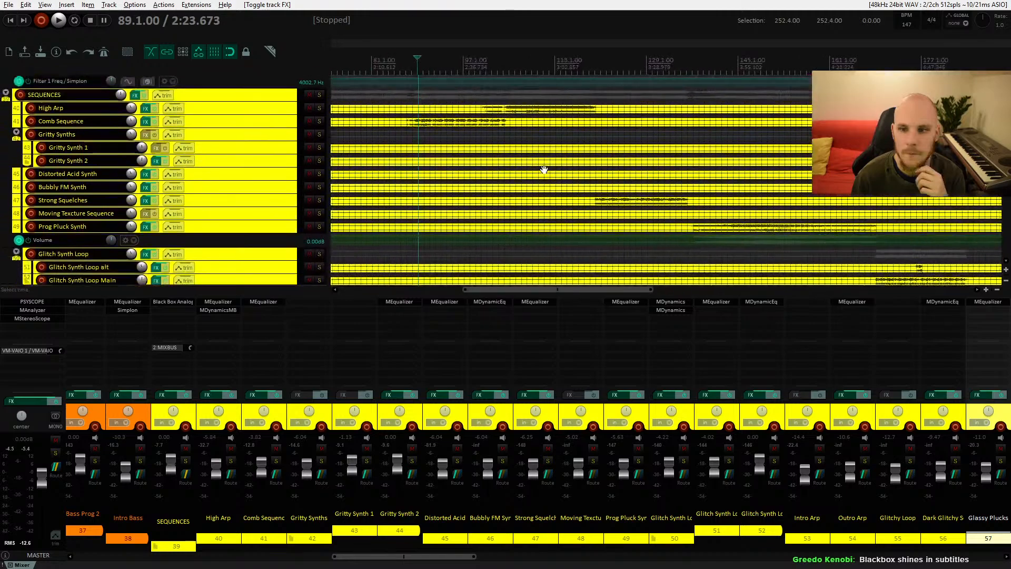
scroll(544, 169, "up", 3)
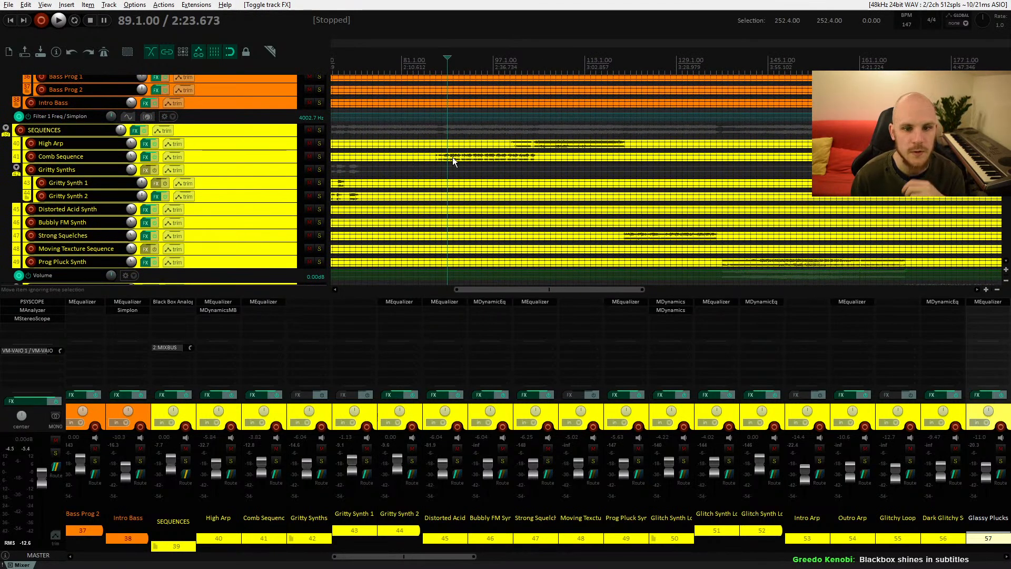
Step: Set a time selection from bar 88 to bar 105 on the ruler
left_click(143, 130)
left_click(144, 130)
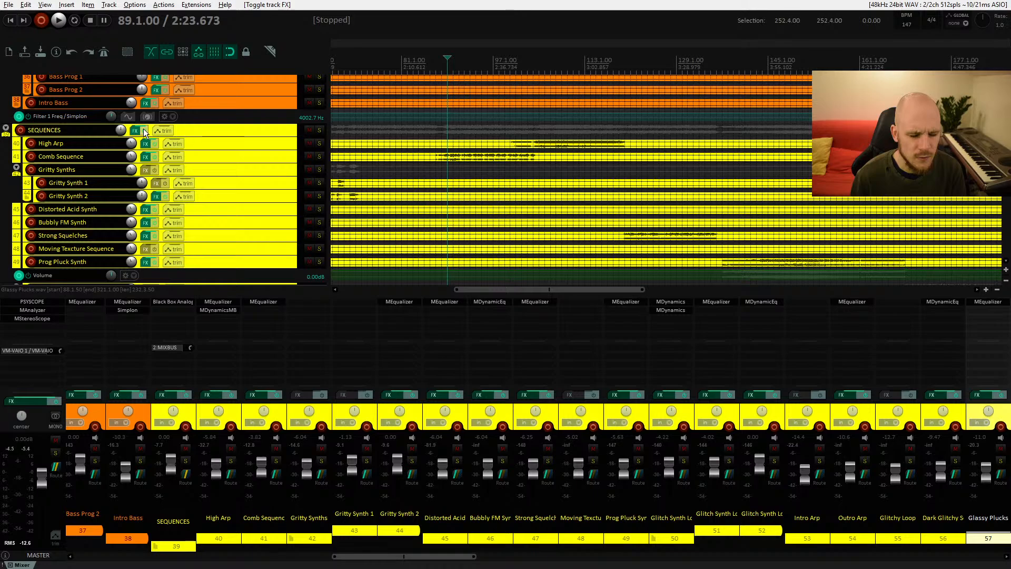
left_click(143, 129)
left_click(143, 129)
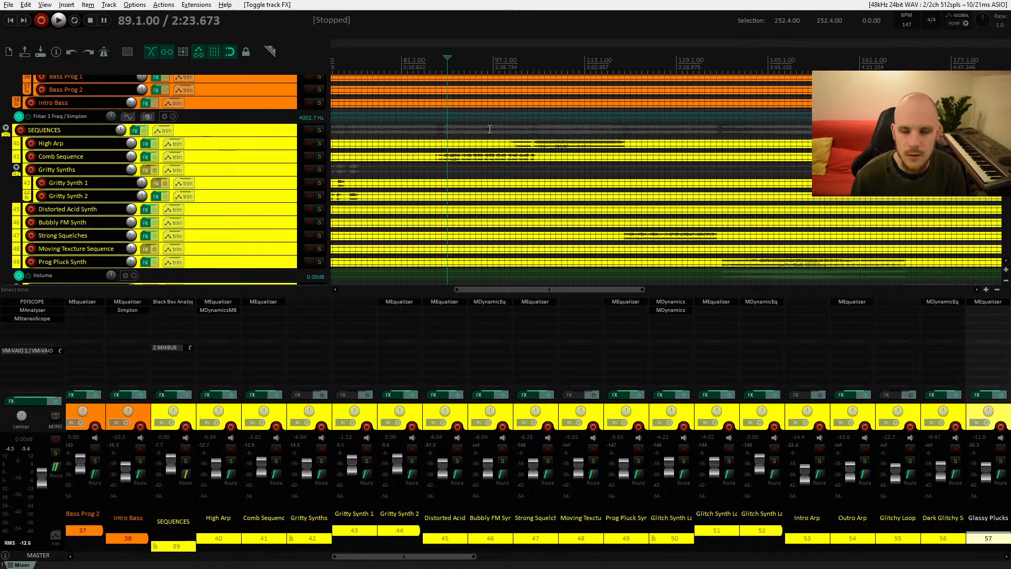
left_click_drag(441, 67, 536, 71)
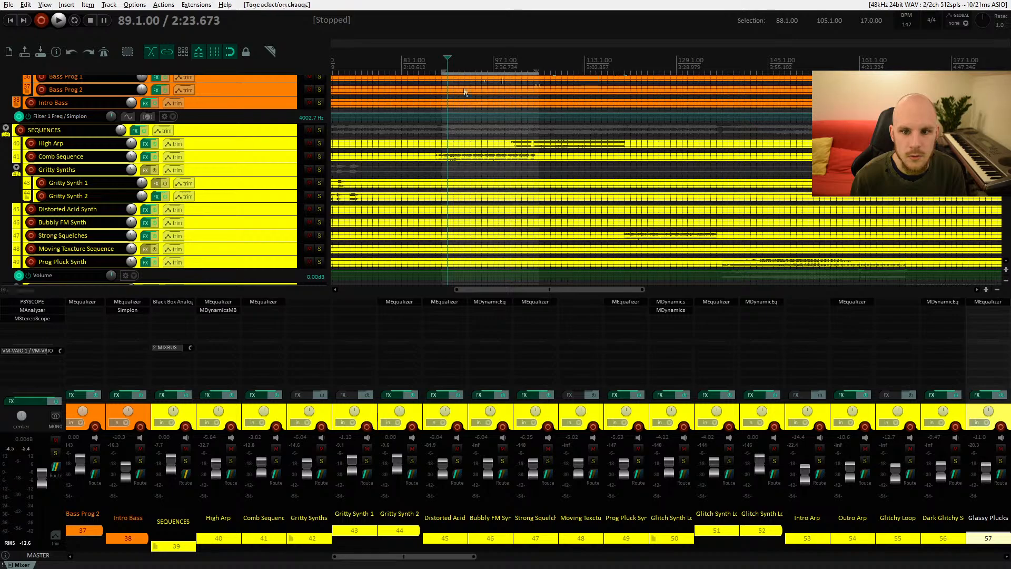
Step: Play the time selection while toggling the SEQUENCES folder's FX on and off to compare, then stop playback
left_click(144, 130)
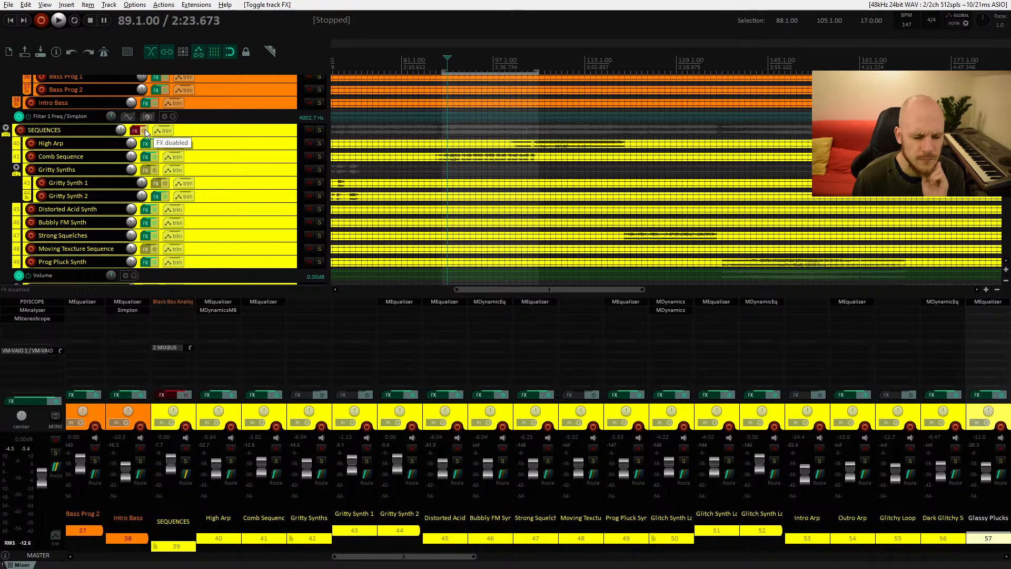
left_click(145, 129)
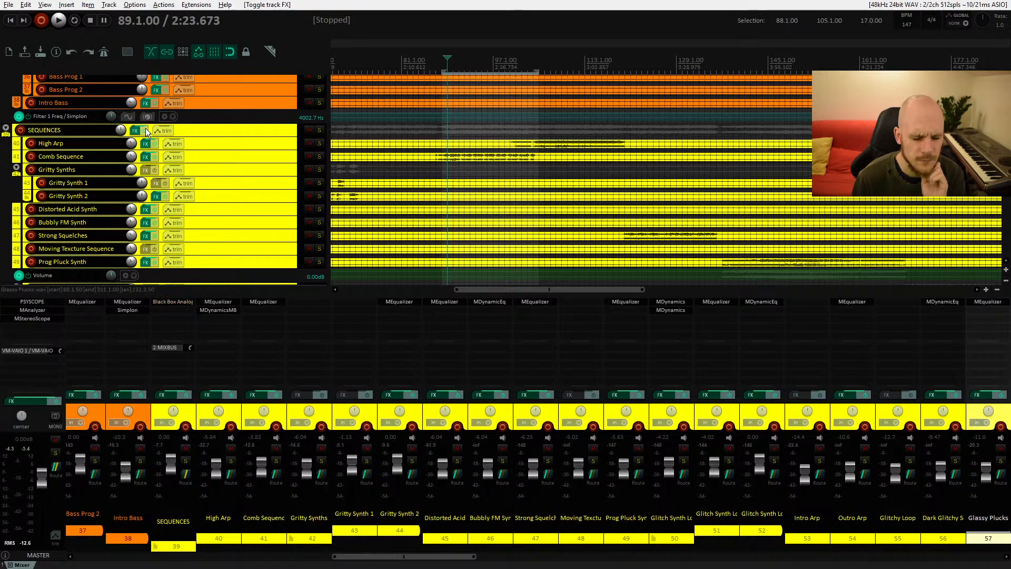
left_click(145, 129)
left_click(145, 129)
left_click(145, 129)
key("space")
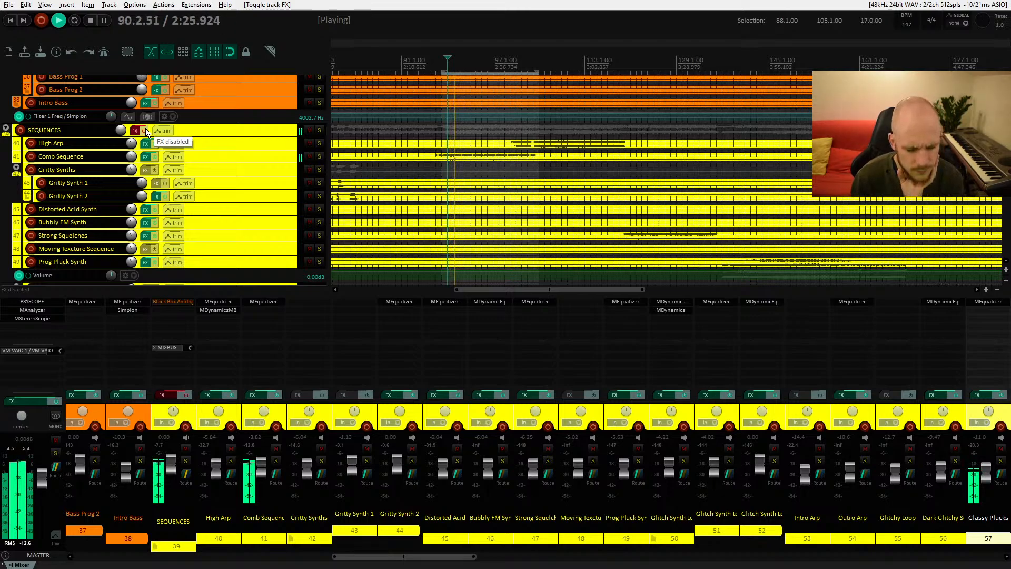
left_click(146, 128)
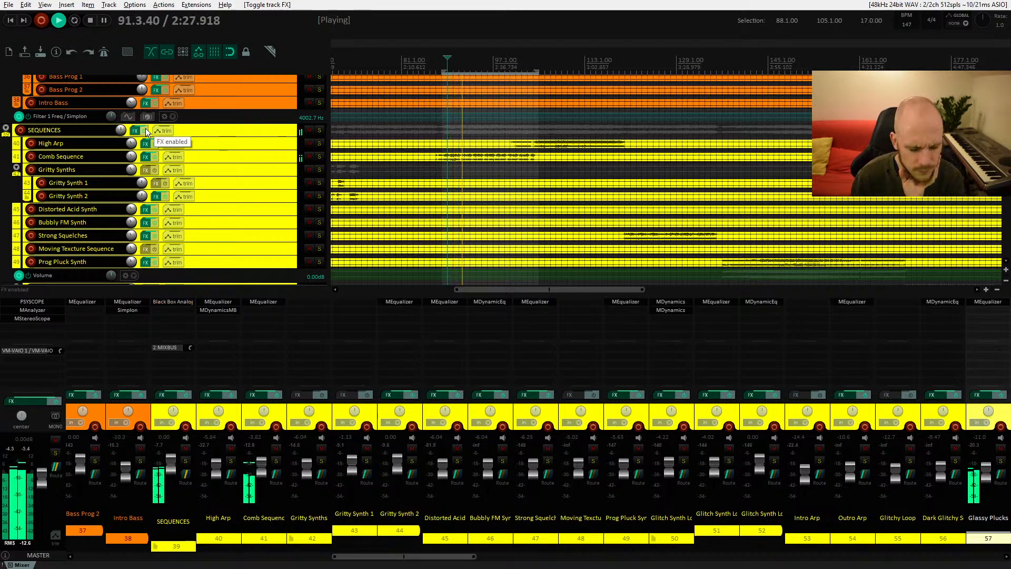
left_click(146, 129)
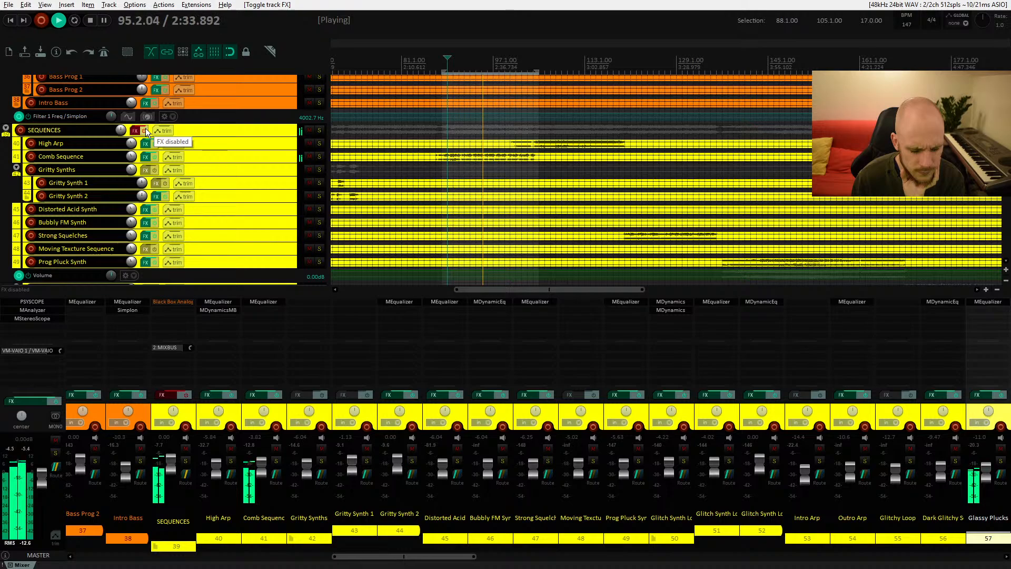
left_click(146, 128)
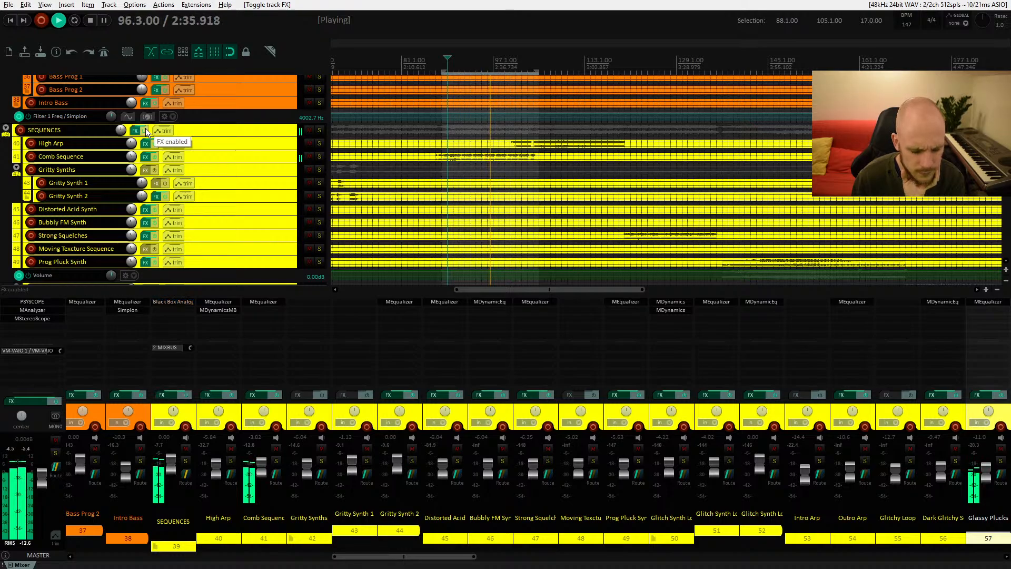
left_click(145, 128)
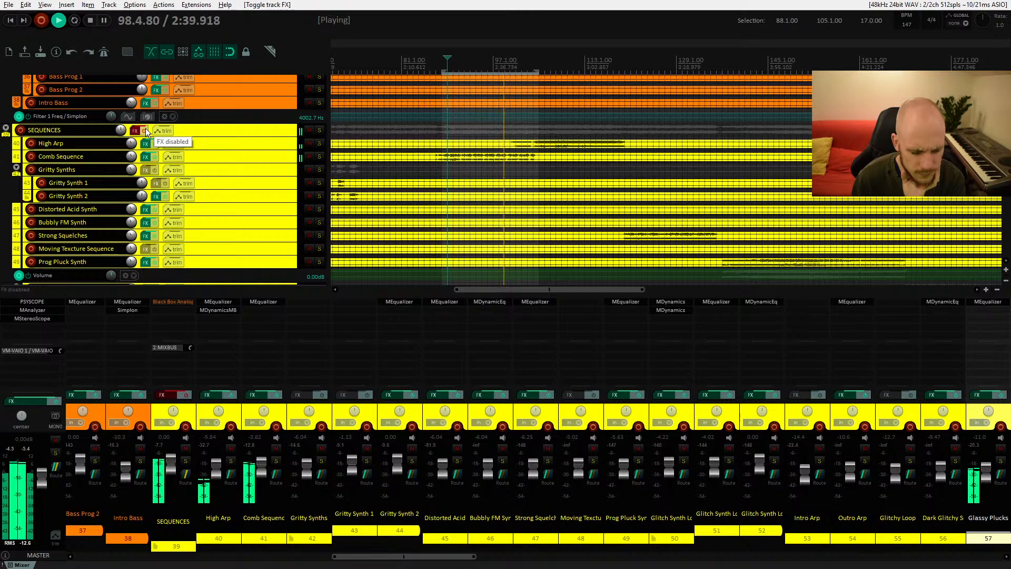
left_click(146, 130)
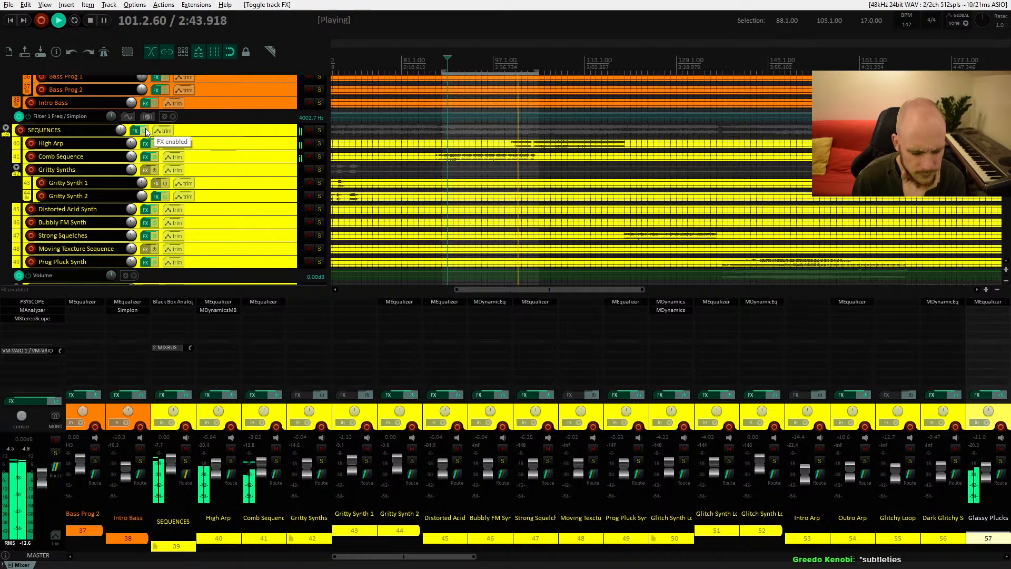
left_click(146, 129)
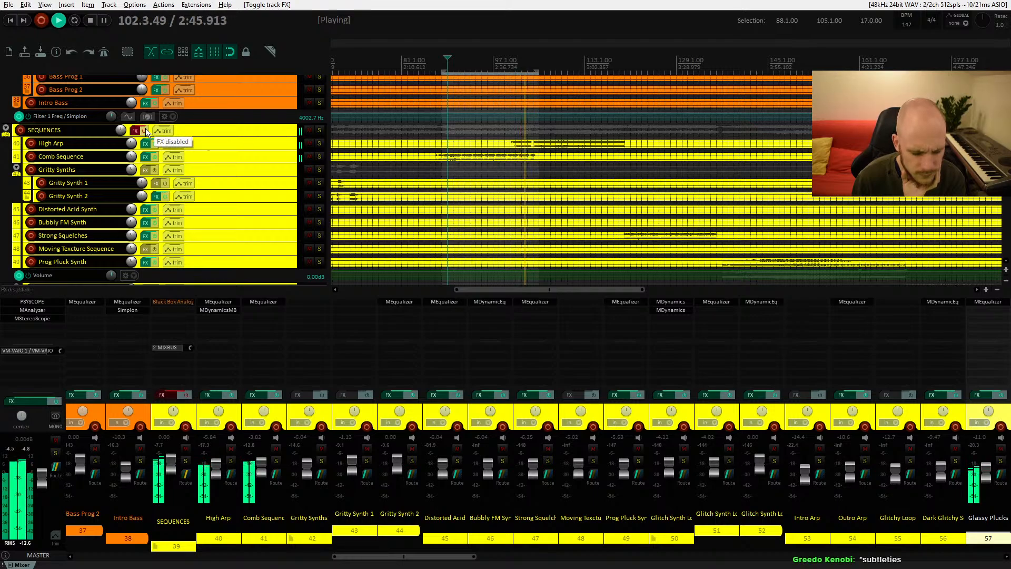
left_click(146, 130)
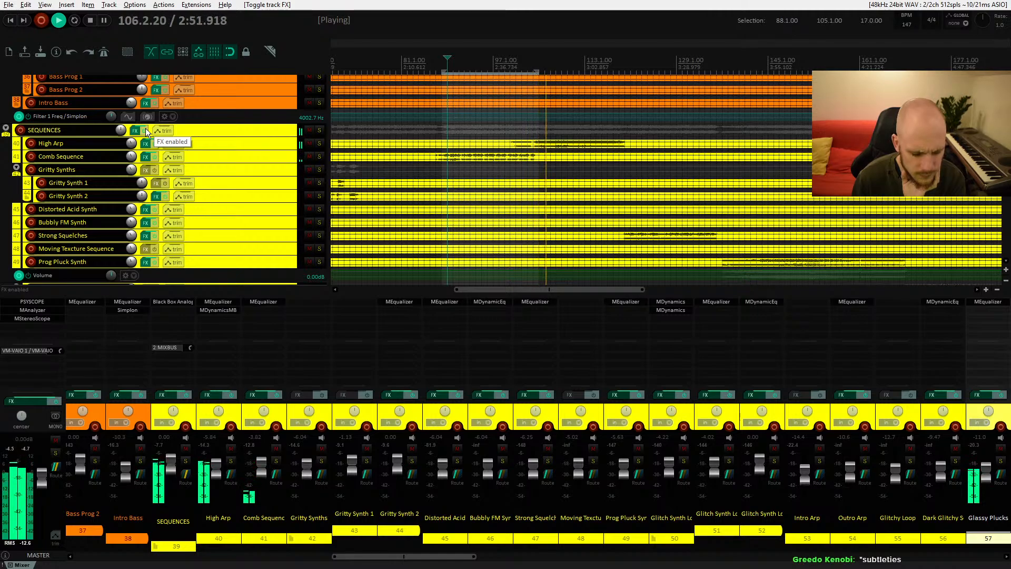
left_click(146, 130)
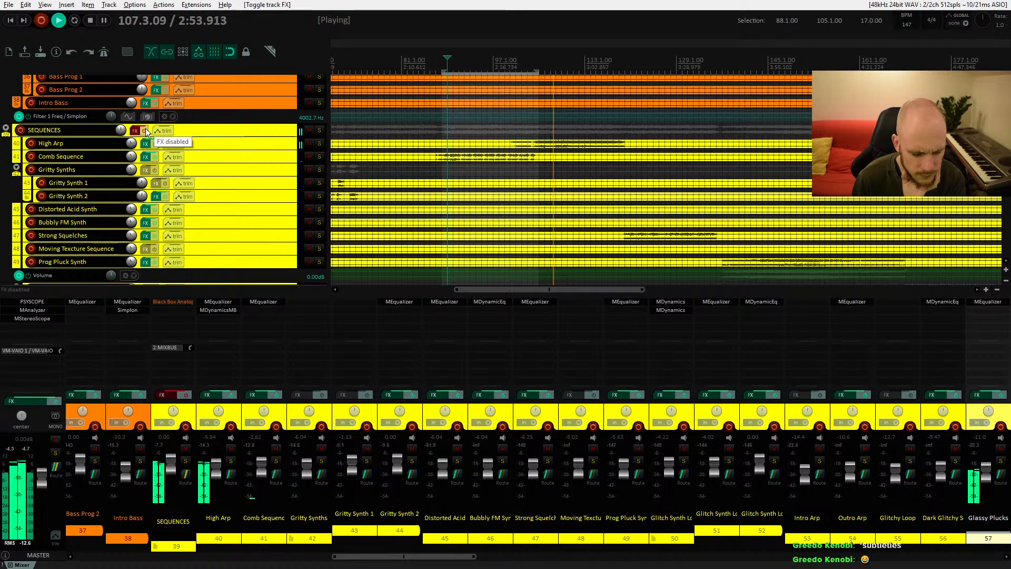
left_click(146, 129)
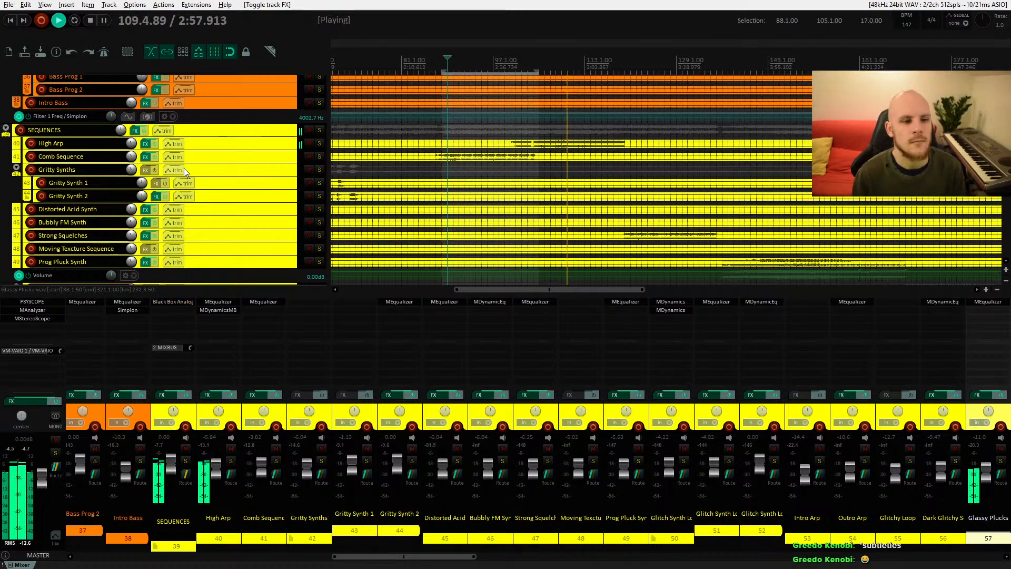
key("space")
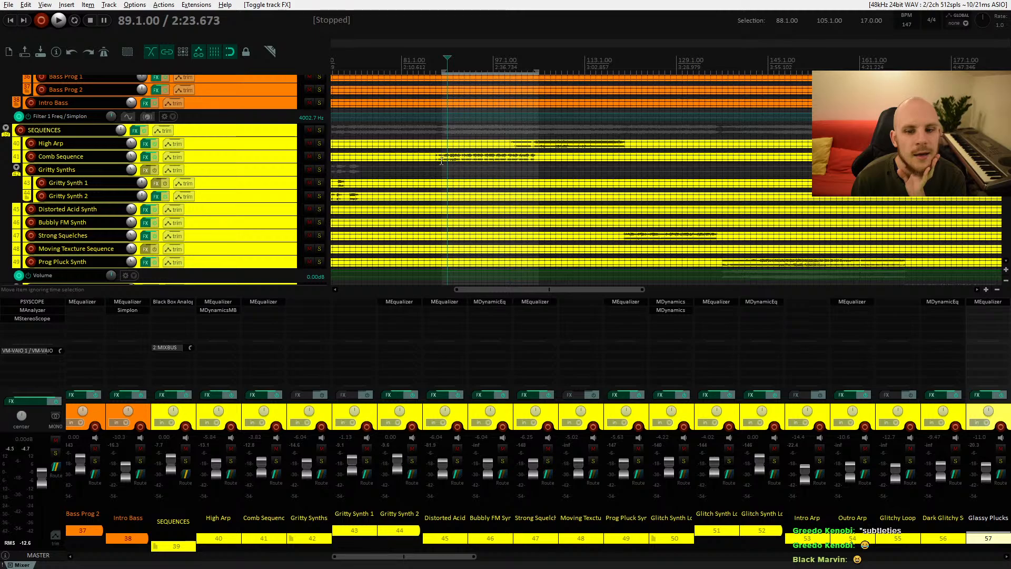
Step: Select a Comb Sequence item and toggle the SEQUENCES folder's FX on and off again, leaving them enabled
left_click(457, 161)
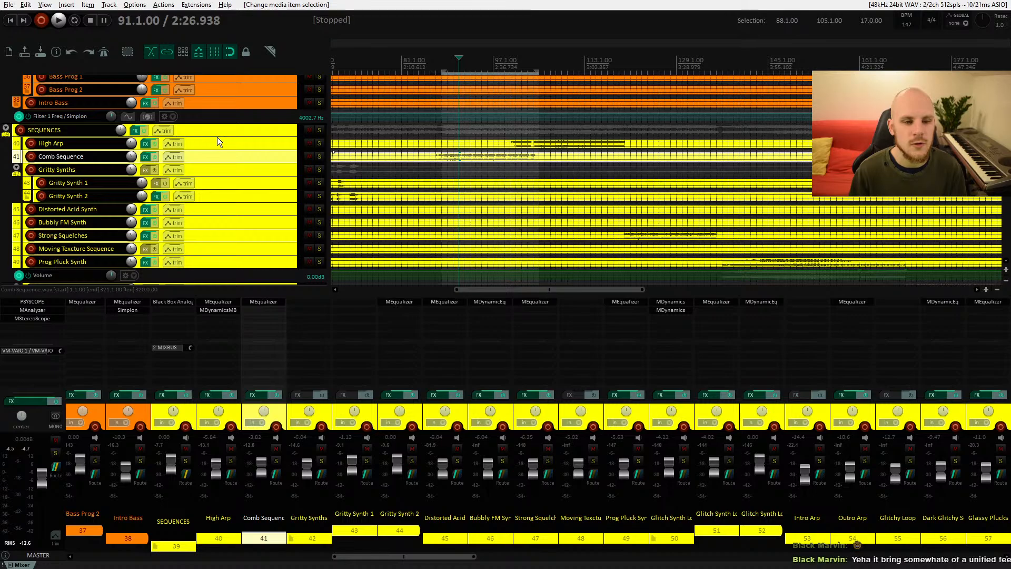
left_click(145, 131)
left_click(145, 131)
left_click(145, 131)
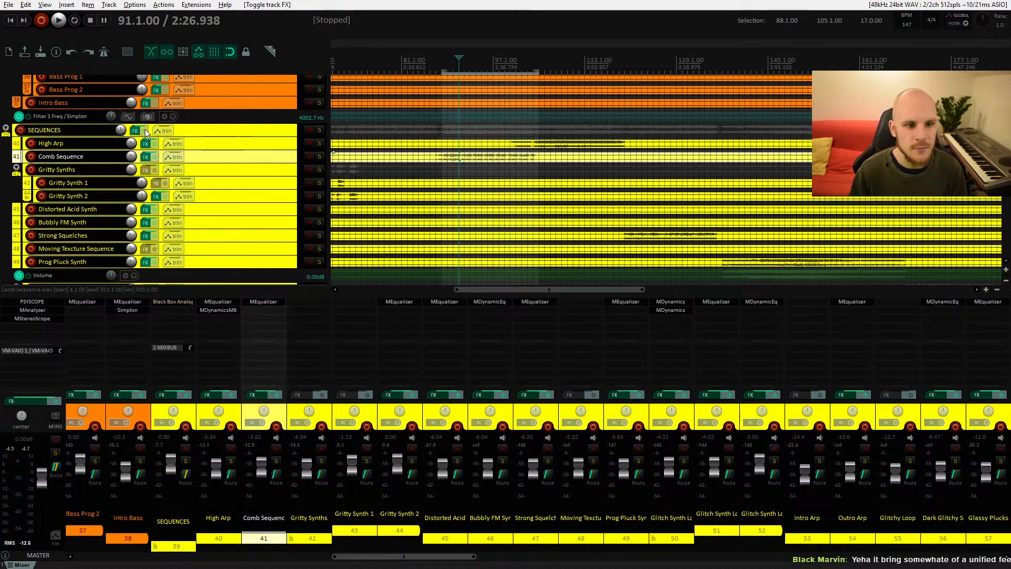
left_click(145, 131)
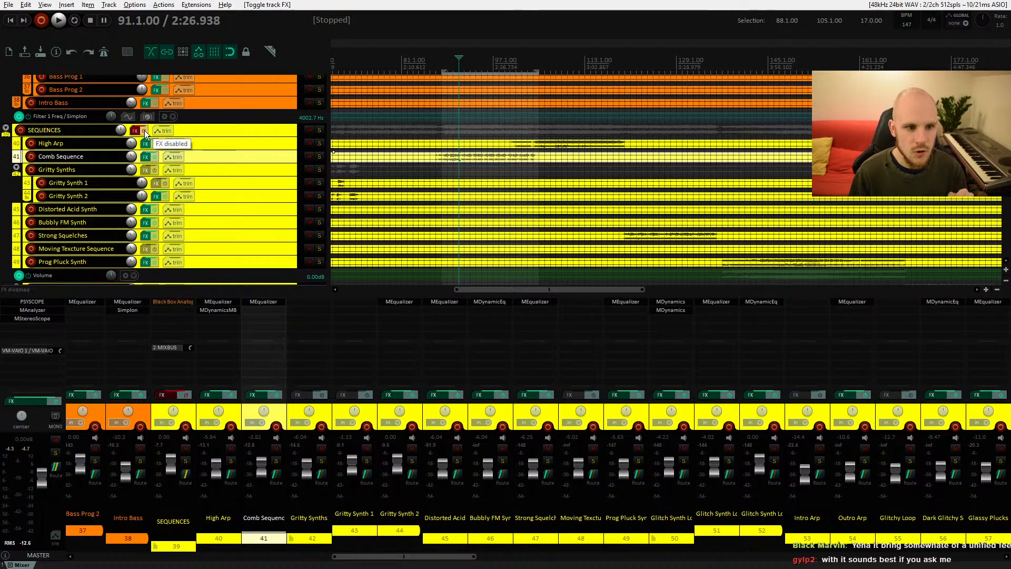
left_click(145, 131)
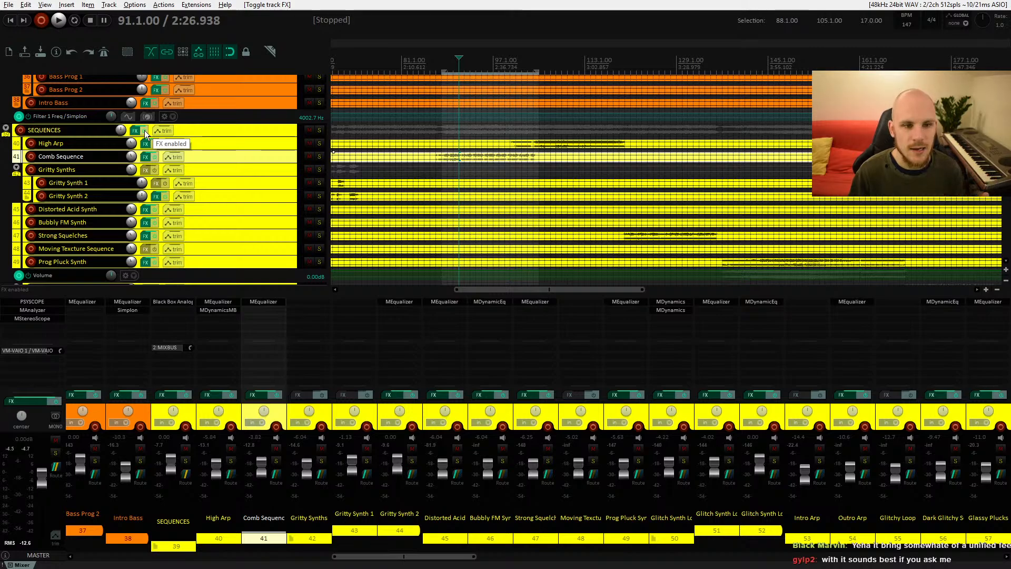
left_click(145, 131)
left_click(144, 131)
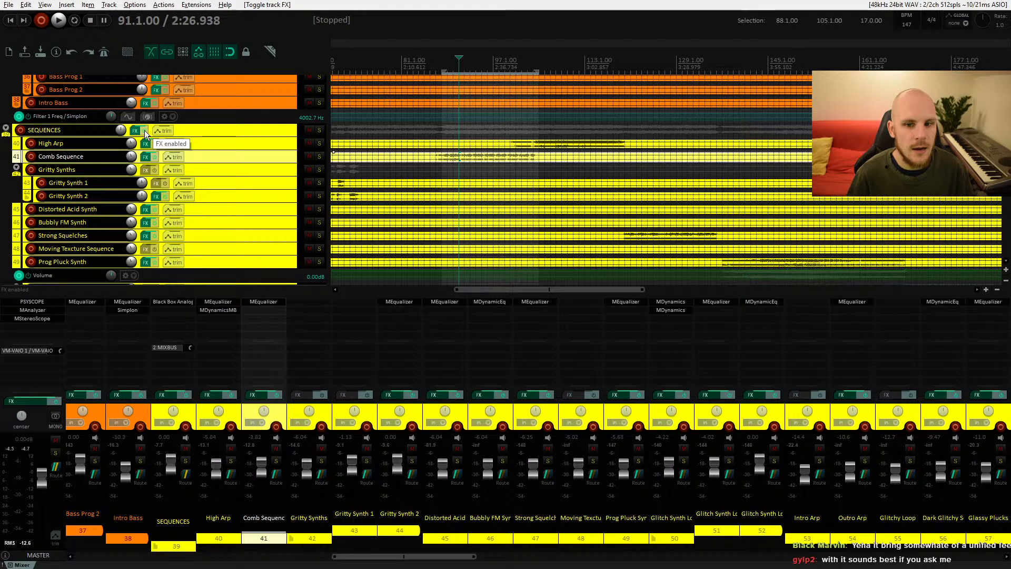
Step: Set the time selection to run from bar 89 to bar 105
left_click(442, 58)
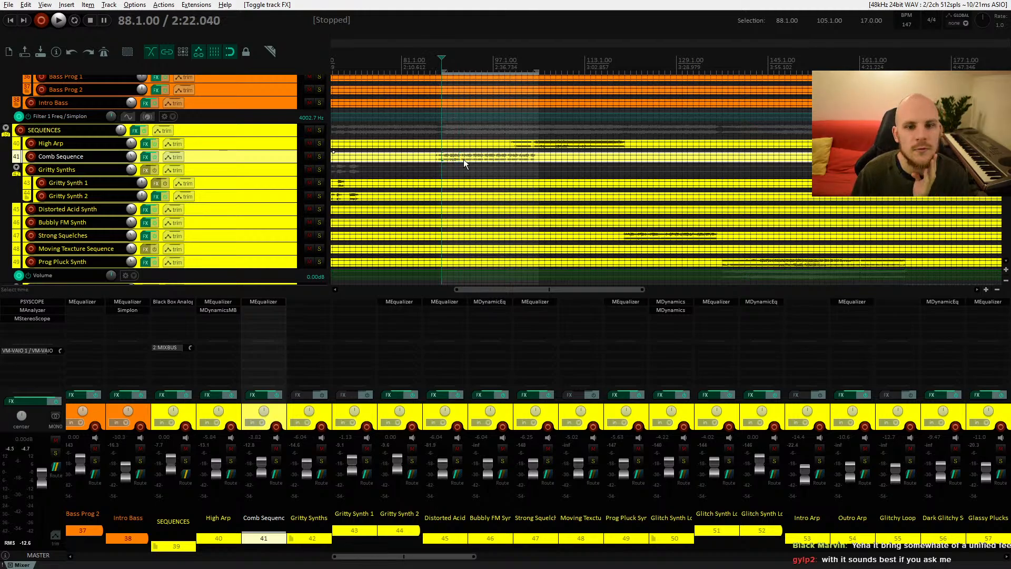
left_click_drag(461, 131, 452, 188)
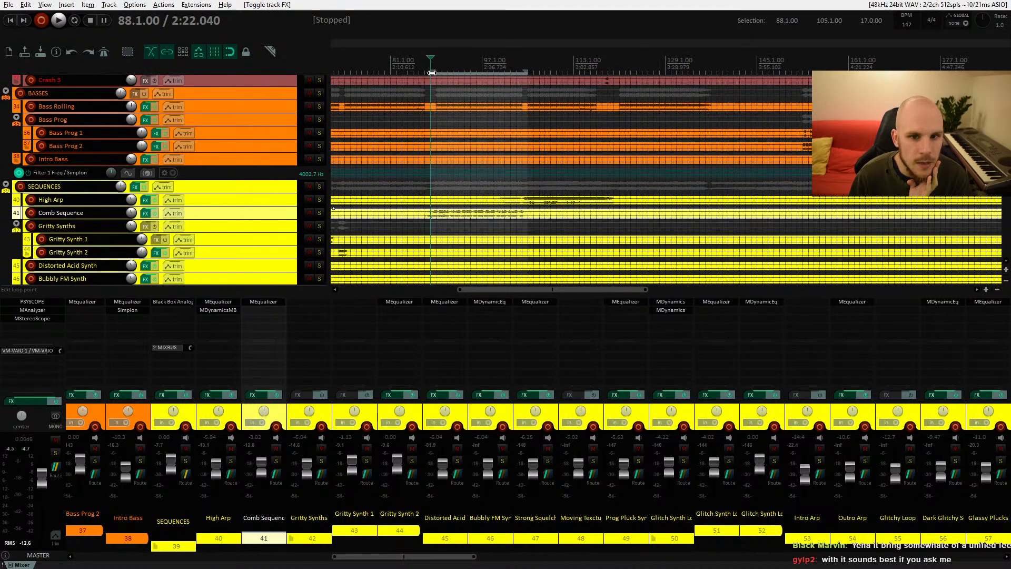
left_click_drag(430, 72, 437, 72)
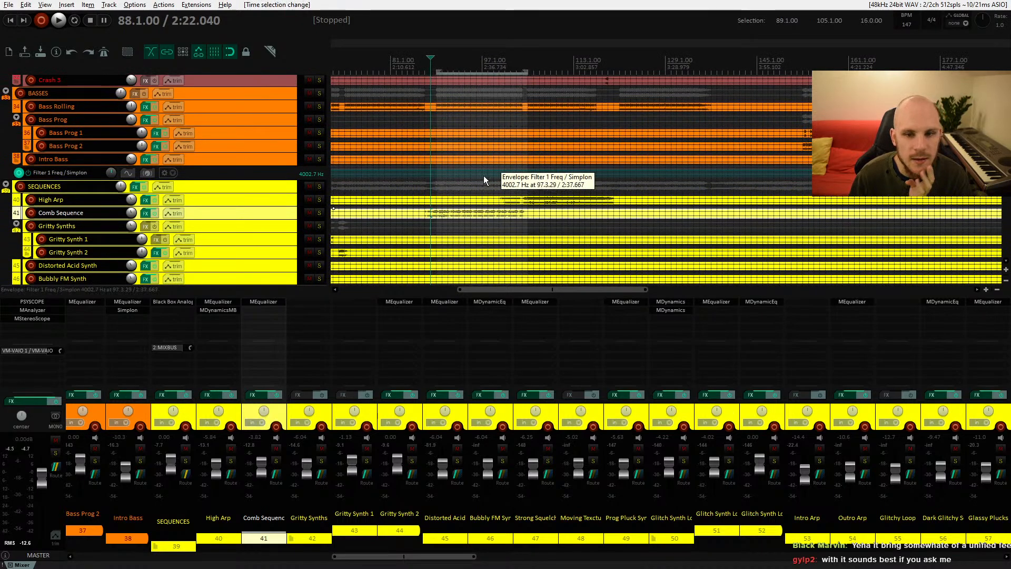
Step: Examine the SEQUENCES tracks across the selected section of the arrangement
left_click_drag(464, 199, 470, 174)
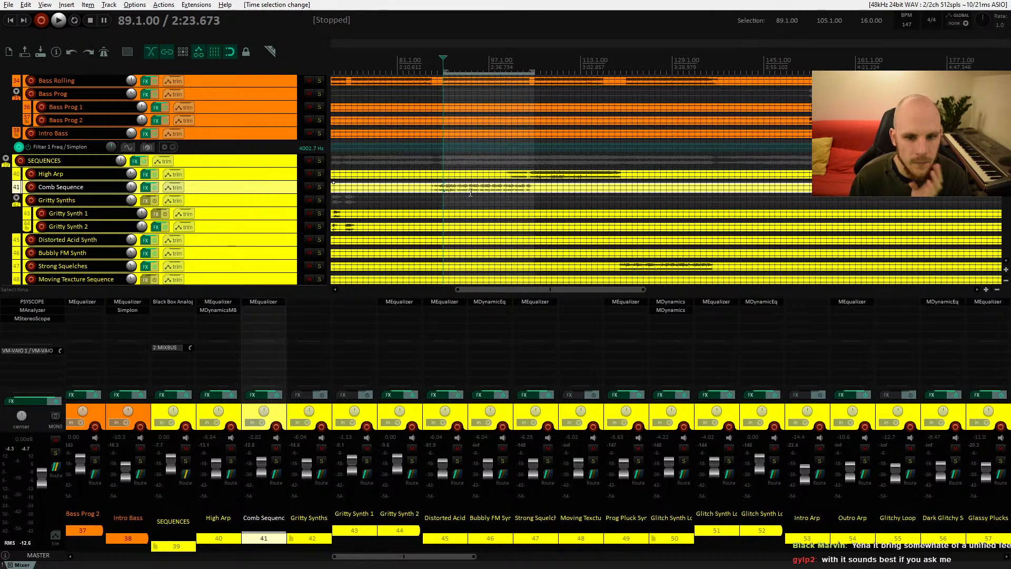
left_click_drag(474, 202, 533, 149)
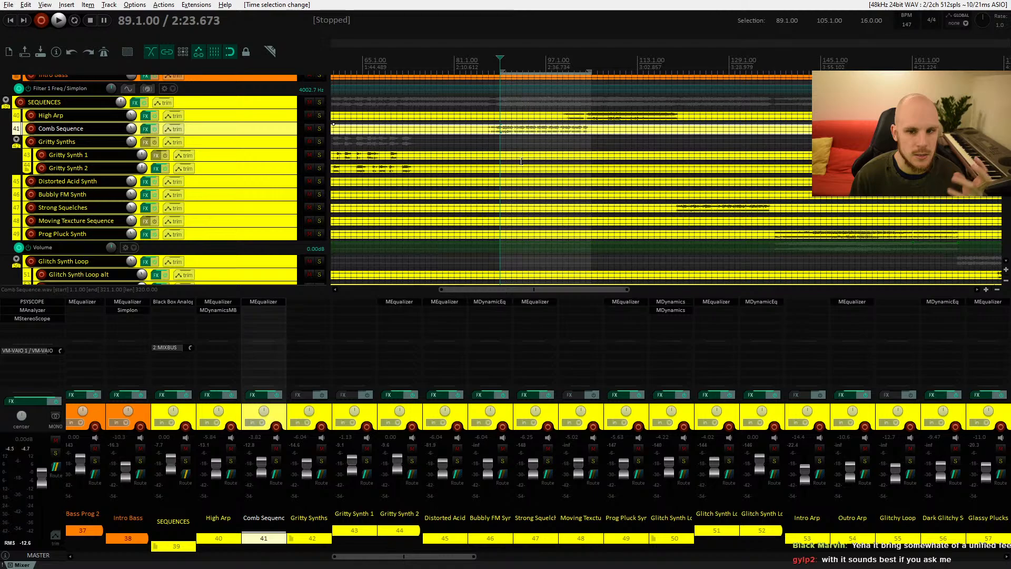
scroll(514, 179, "right", 3)
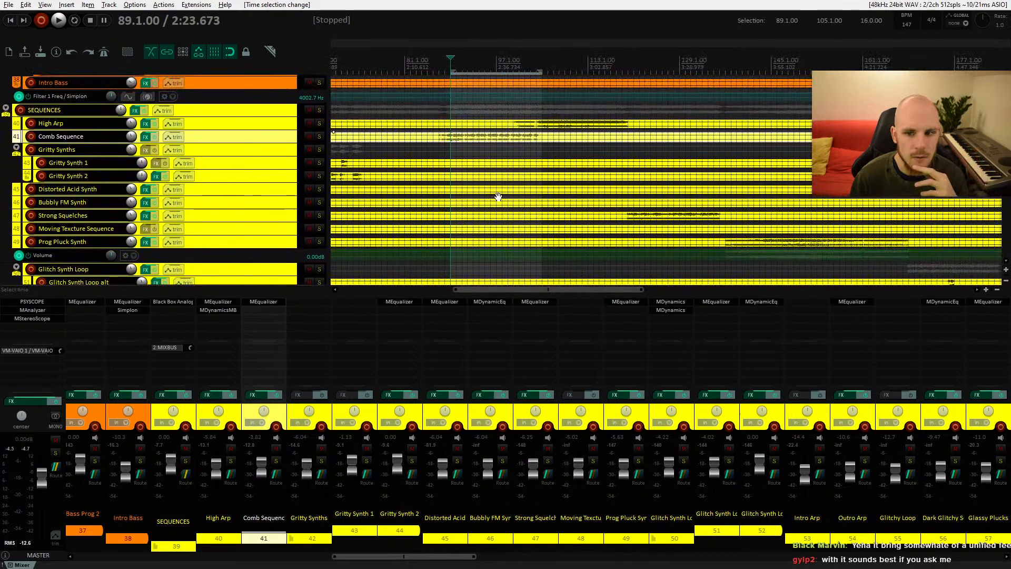
left_click_drag(503, 188, 561, 183)
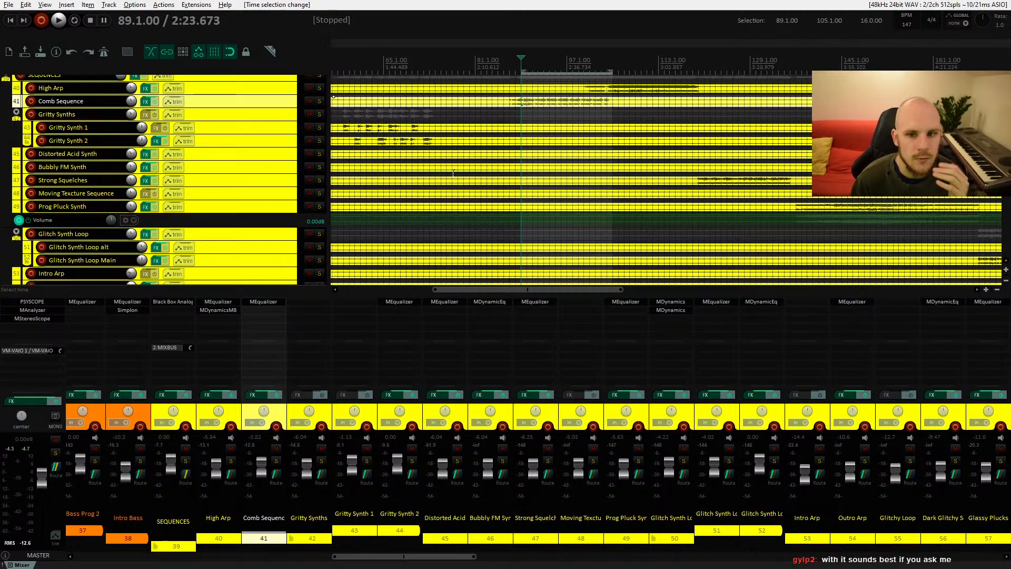
left_click_drag(454, 174, 494, 211)
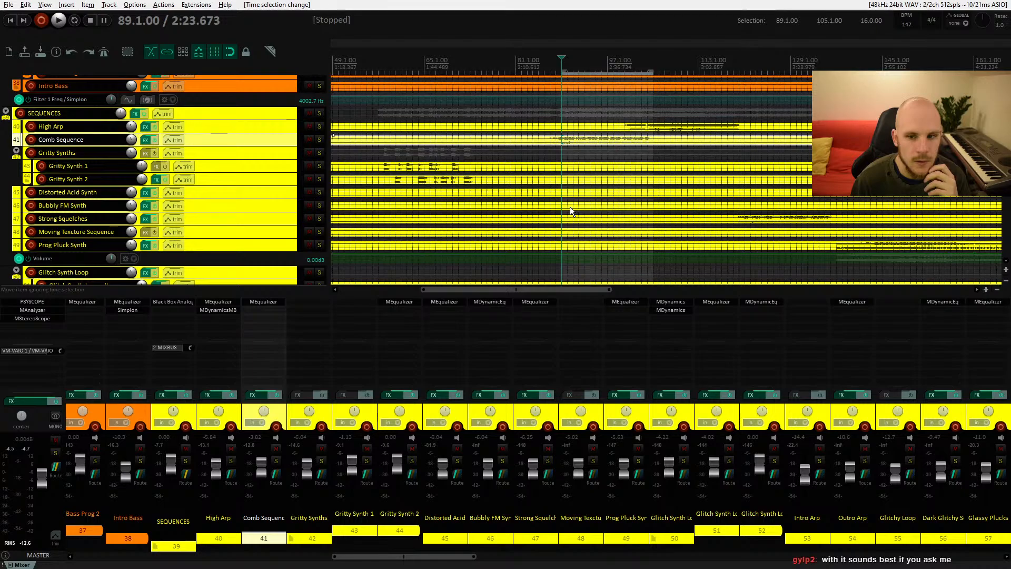
left_click_drag(594, 196, 516, 198)
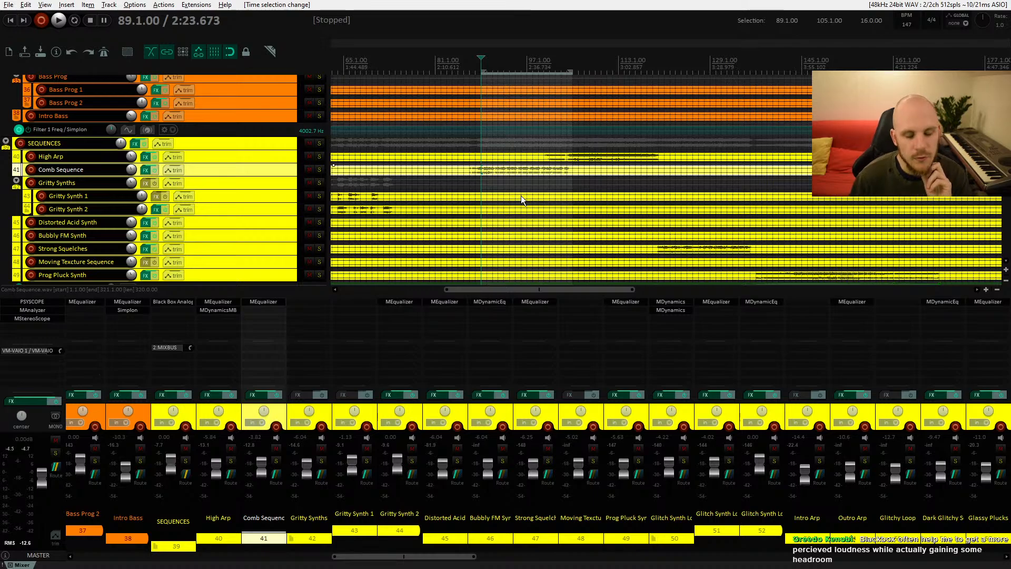
left_click_drag(553, 180, 536, 186)
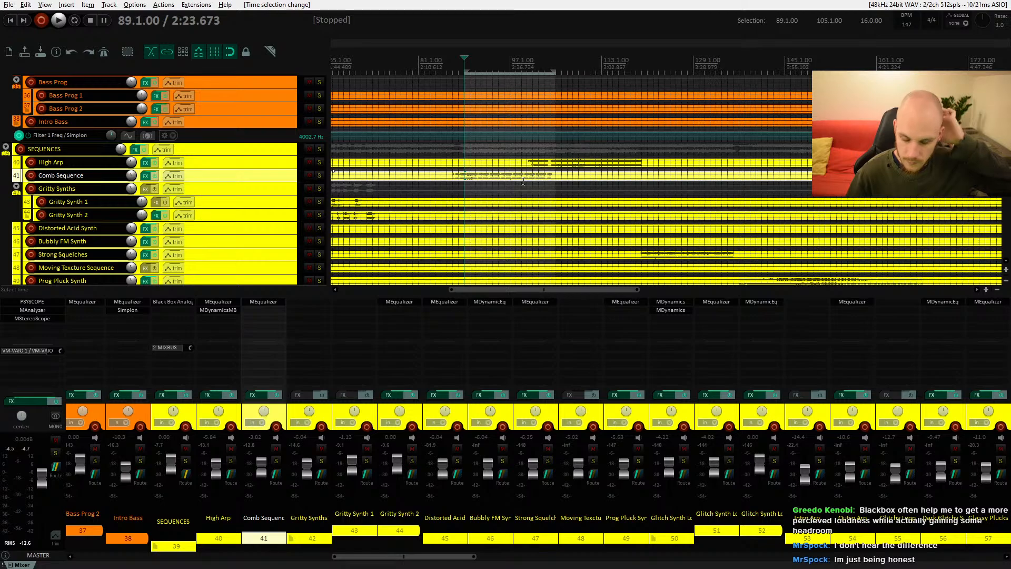
left_click_drag(513, 186, 480, 167)
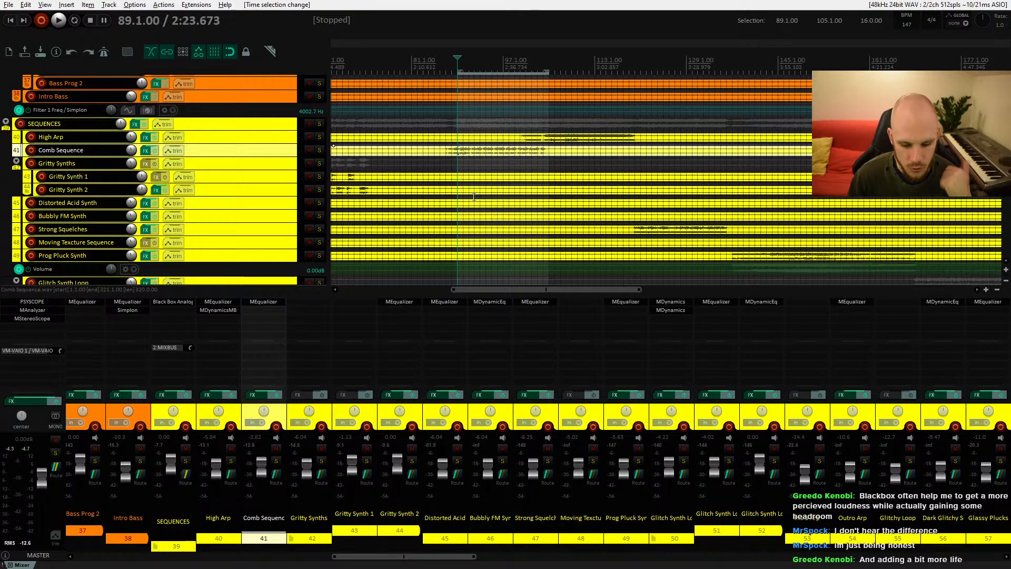
Step: Examine the bass and drum tracks above the SEQUENCES folder across the arrangement
scroll(476, 205, "down", 1)
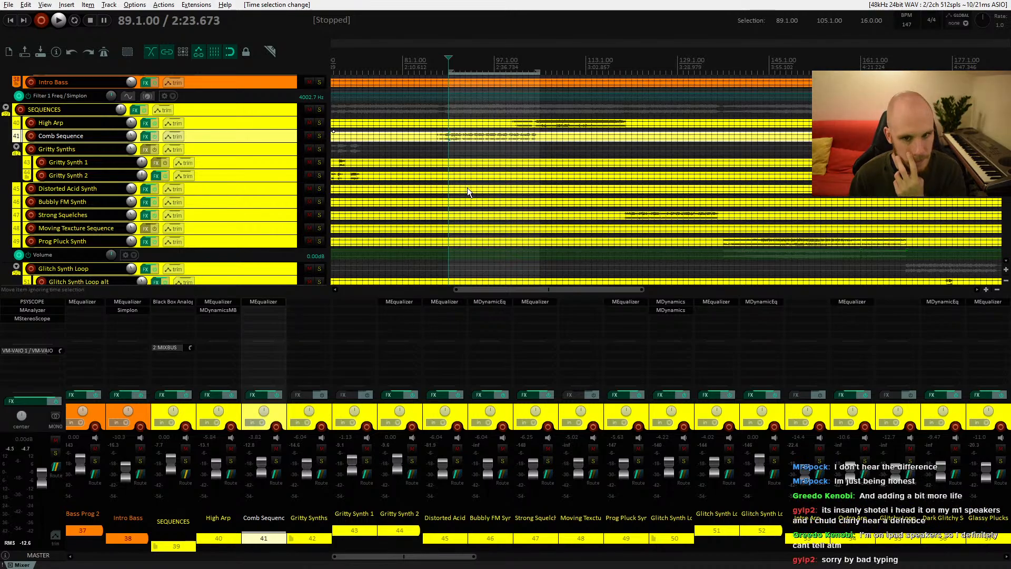
left_click_drag(466, 156, 433, 212)
left_click_drag(450, 177, 465, 216)
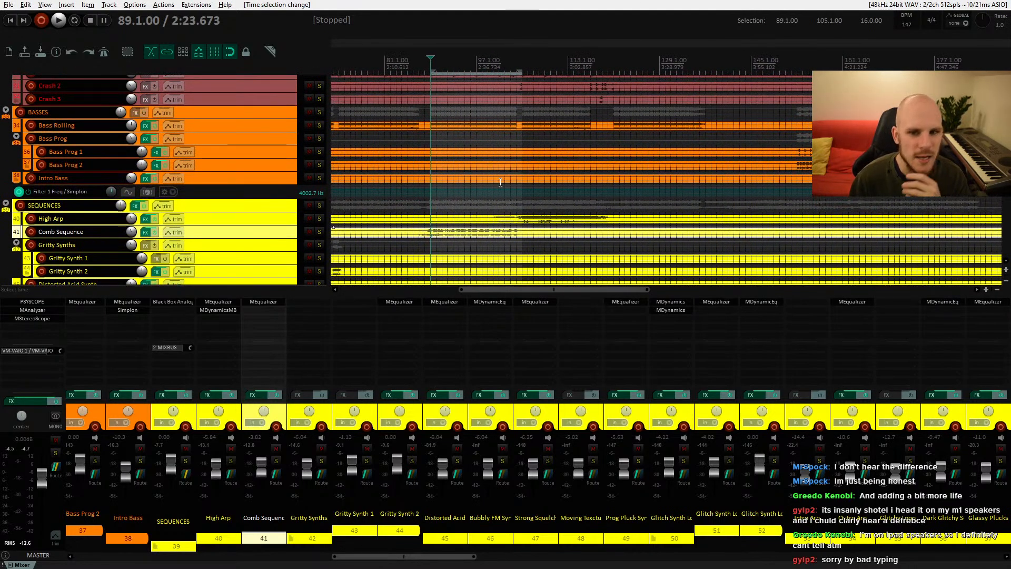
left_click_drag(500, 182, 497, 209)
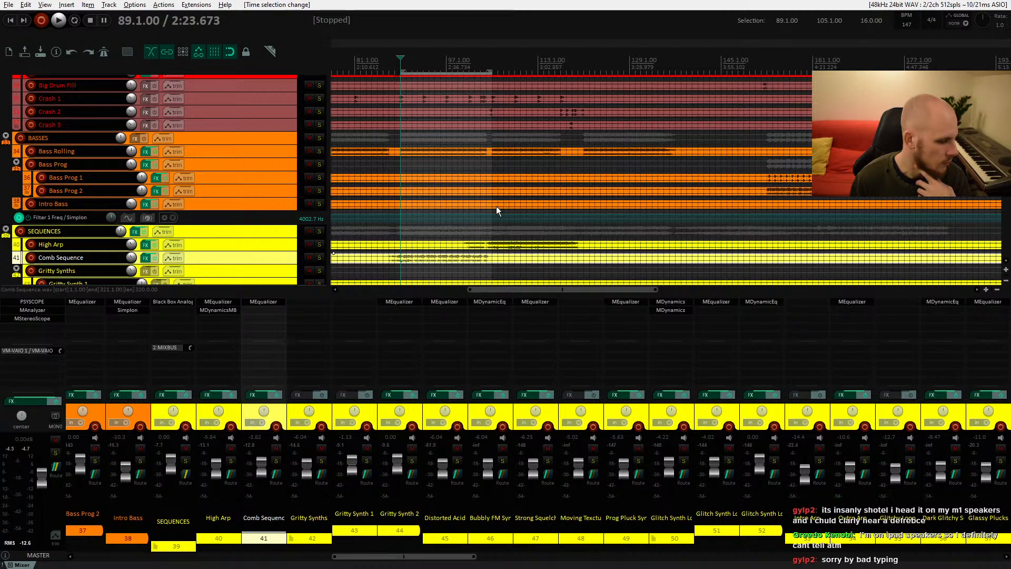
scroll(456, 200, "up", 2)
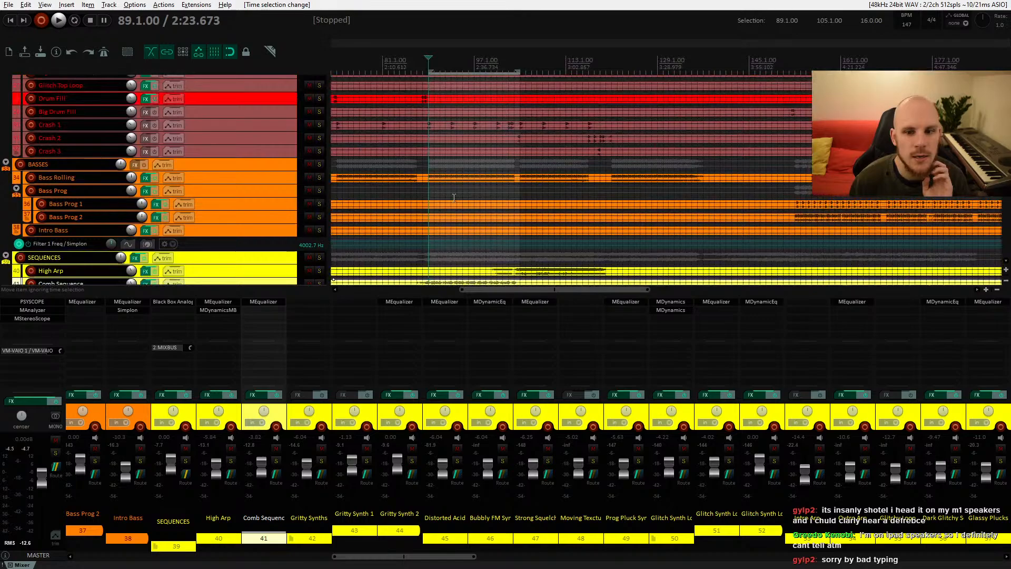
scroll(456, 197, "down", 5)
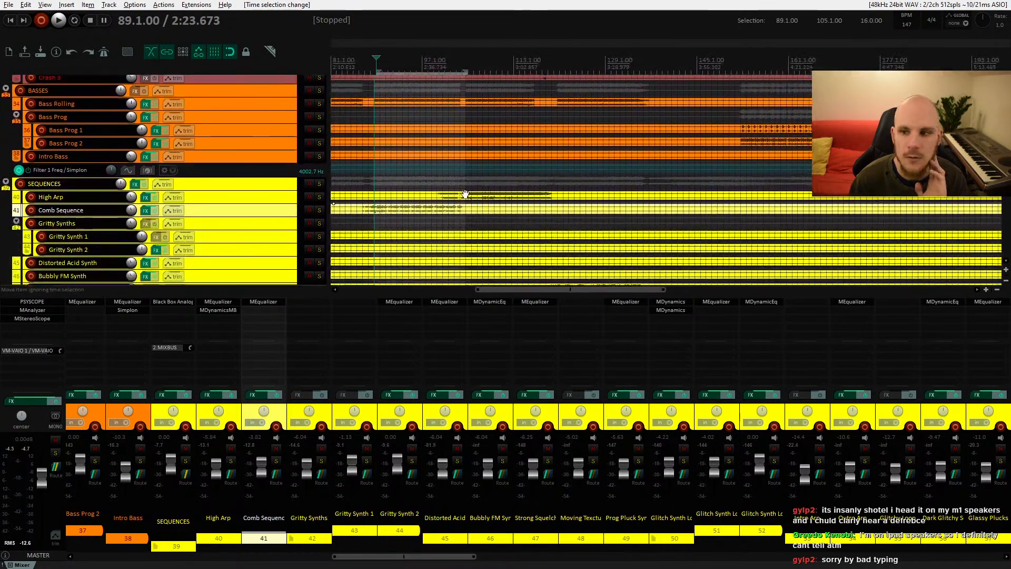
left_click_drag(465, 194, 649, 187)
left_click_drag(433, 186, 525, 228)
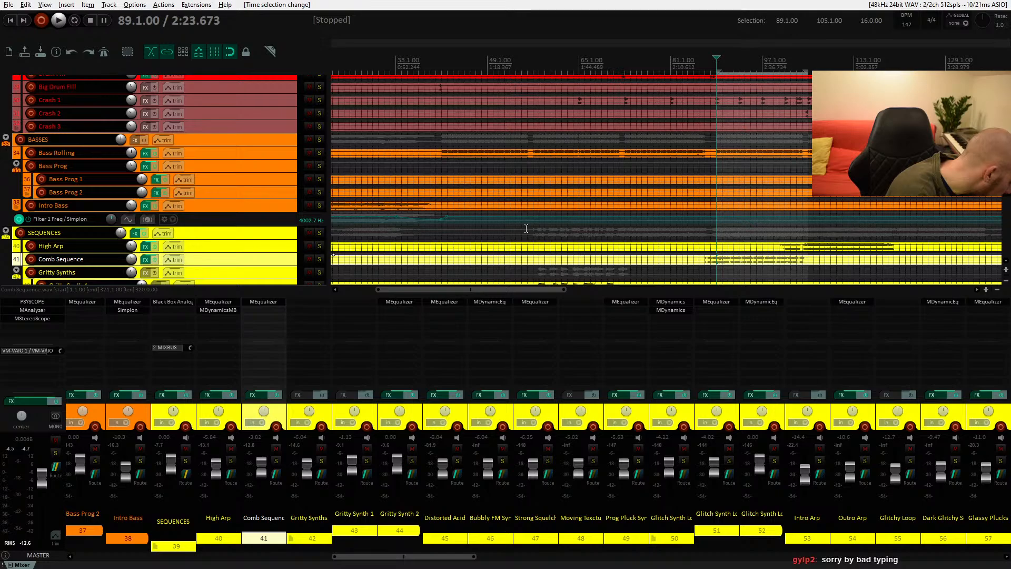
scroll(579, 142, "up", 8)
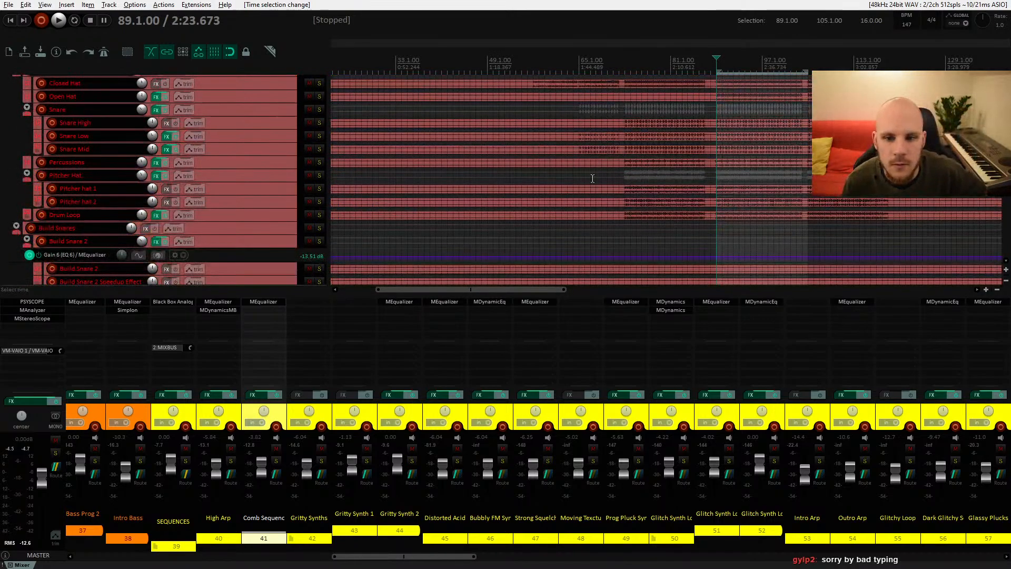
Step: Place the play cursor at bar 65 on the drum tracks and play briefly to listen
left_click(580, 138)
scroll(599, 175, "up", 1)
scroll(599, 175, "right", 2)
key("space")
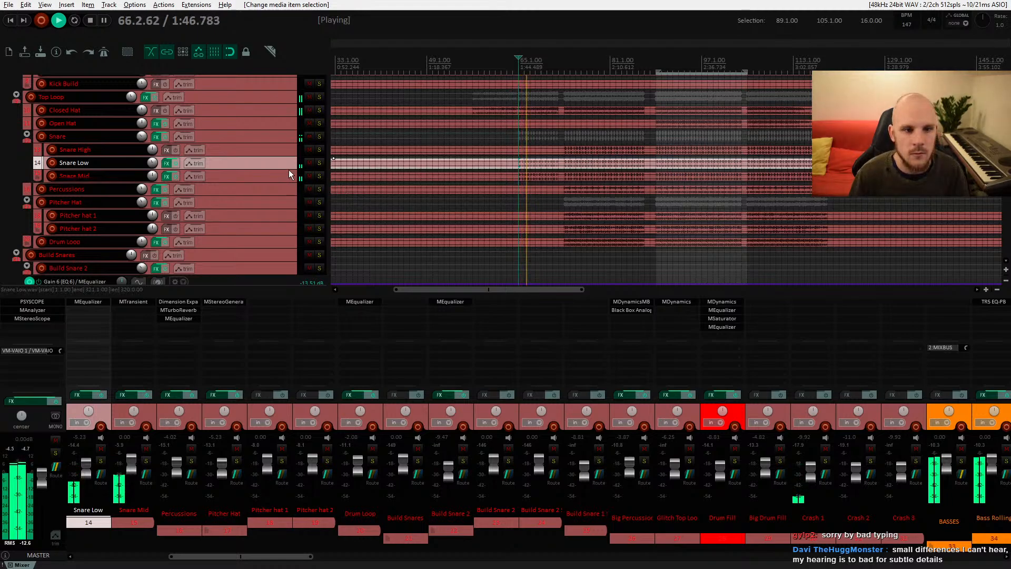
key("space")
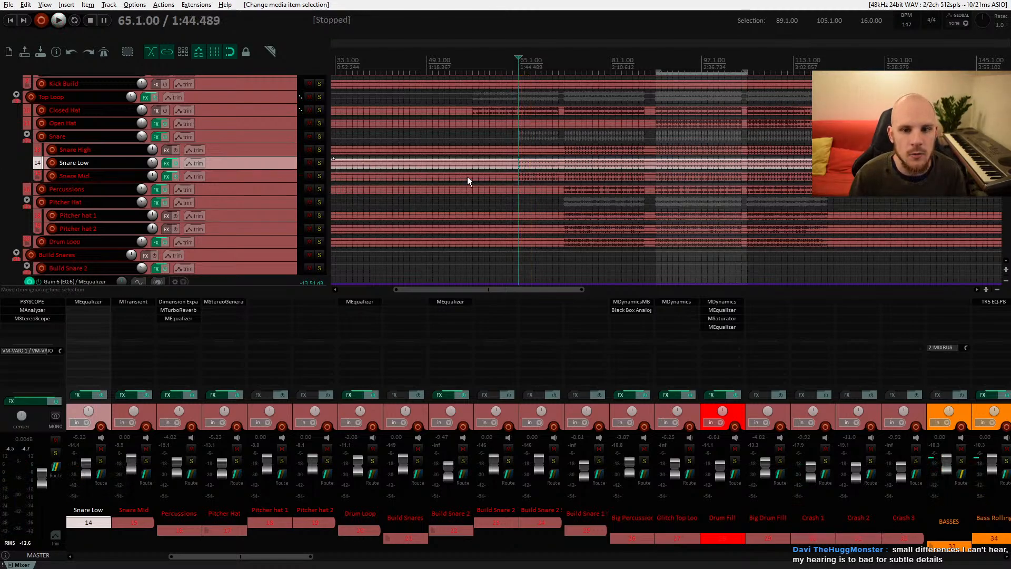
Step: Select the Snare folder and mute Snare Low while playing briefly to compare
left_click(236, 136)
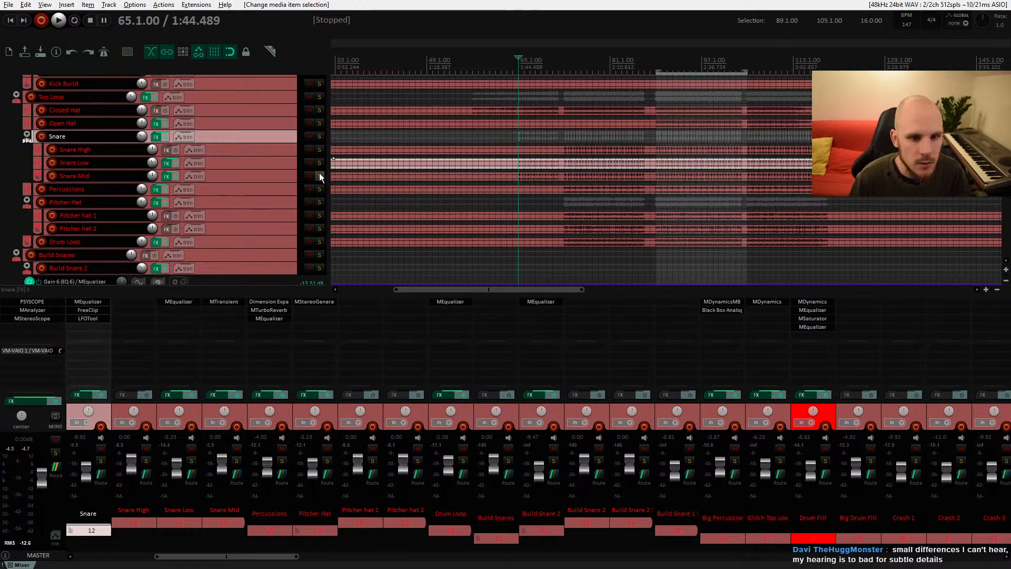
left_click(310, 163)
key("space")
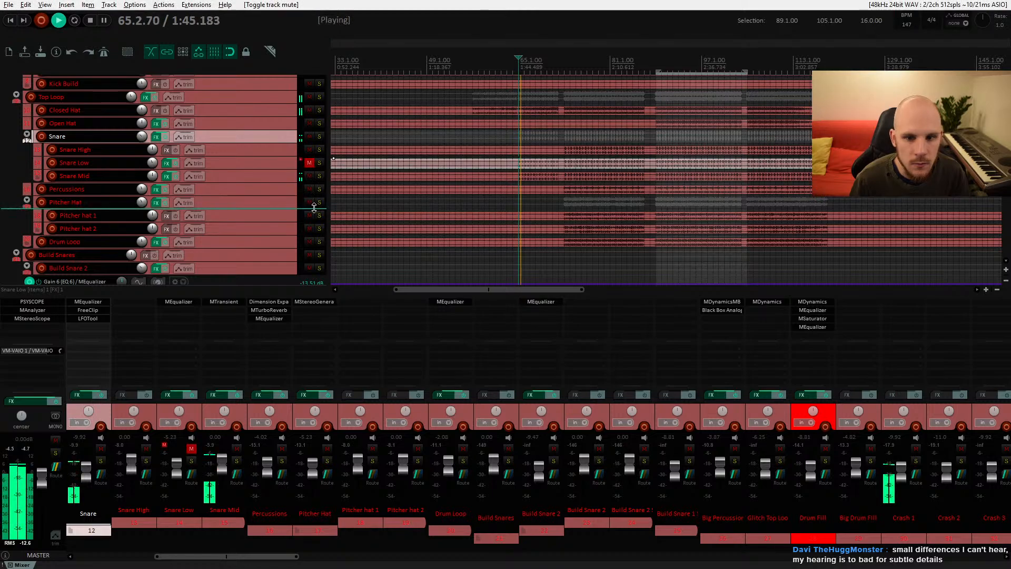
key("space")
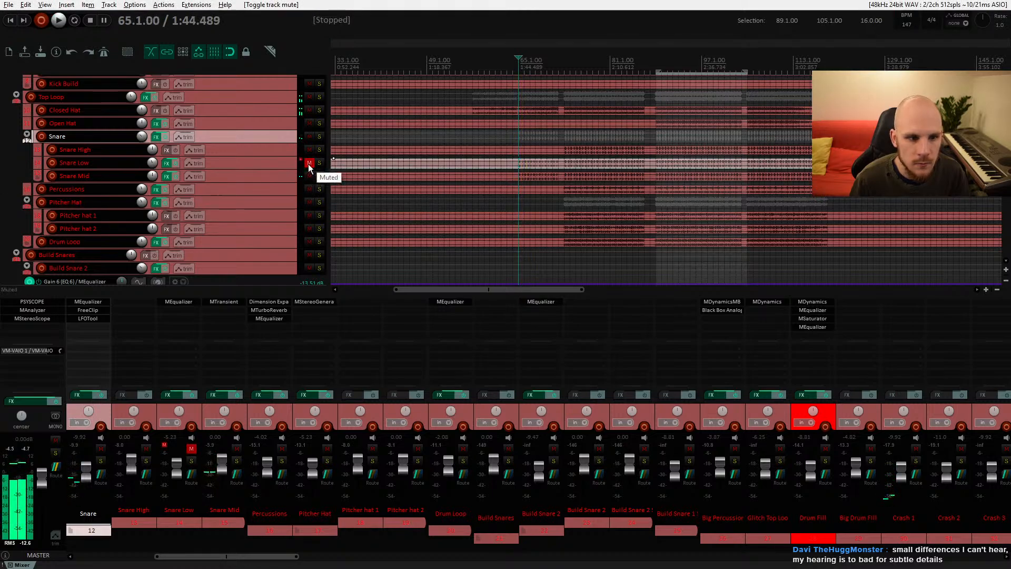
Step: Unmute Snare Low, mute Snare Mid, and solo Snare Low on and off during playback
left_click(309, 164)
left_click(309, 177)
key("space")
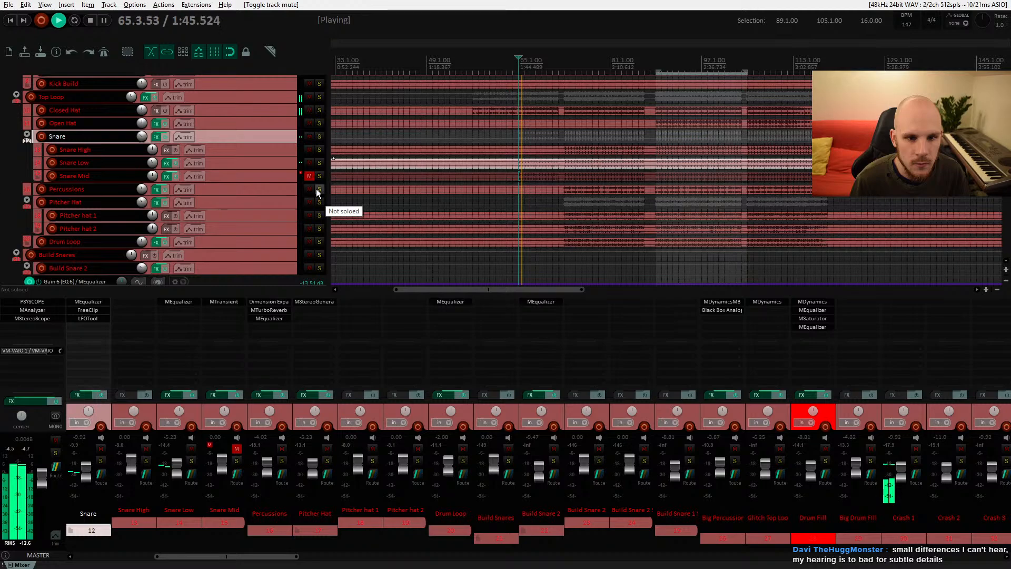
left_click(319, 163)
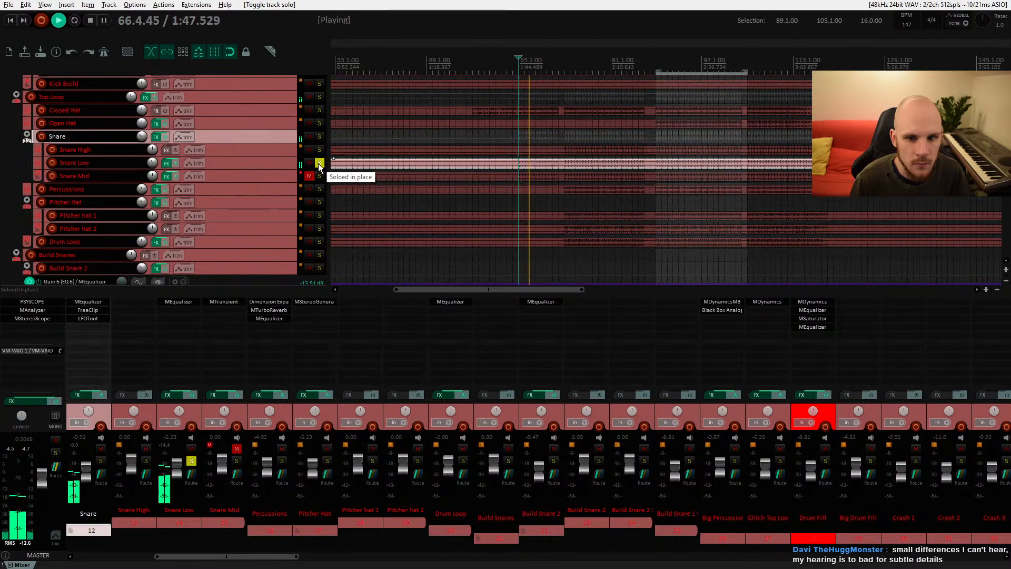
left_click(319, 163)
key("space")
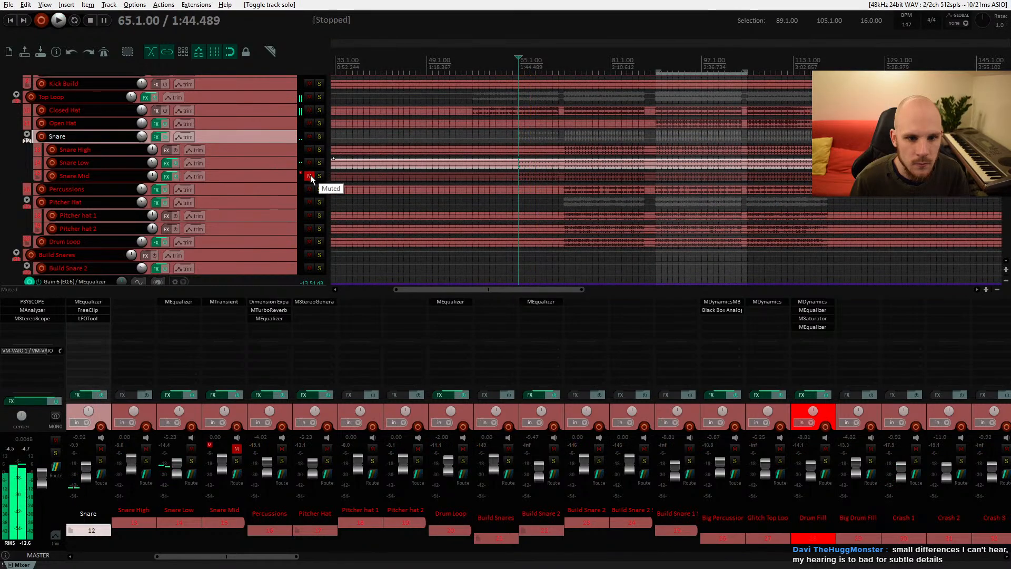
Step: Mute Snare Low, unmute Snare Mid, and select Snare Mid while playing briefly
left_click(309, 164)
left_click(309, 176)
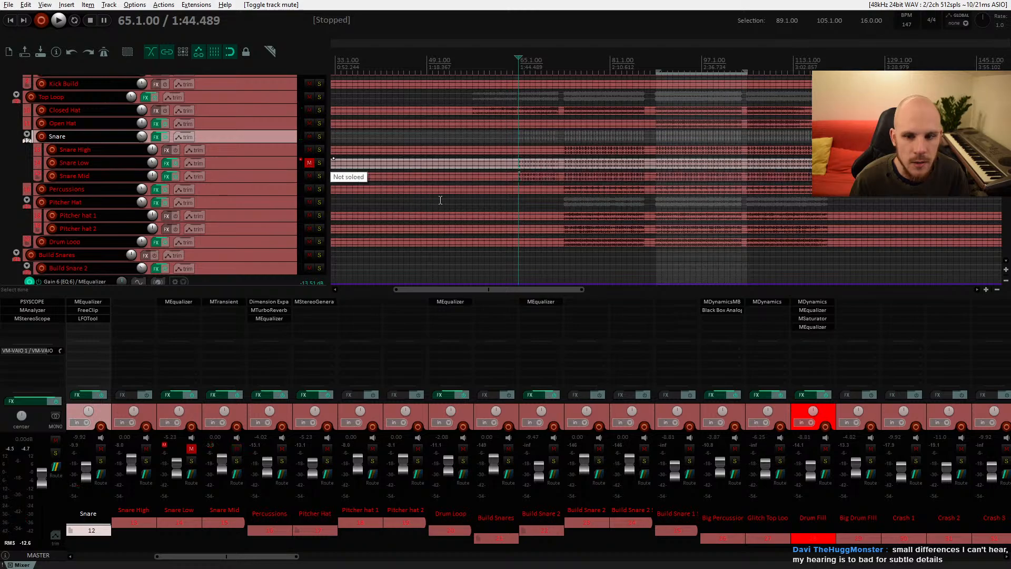
left_click(247, 175)
key("space")
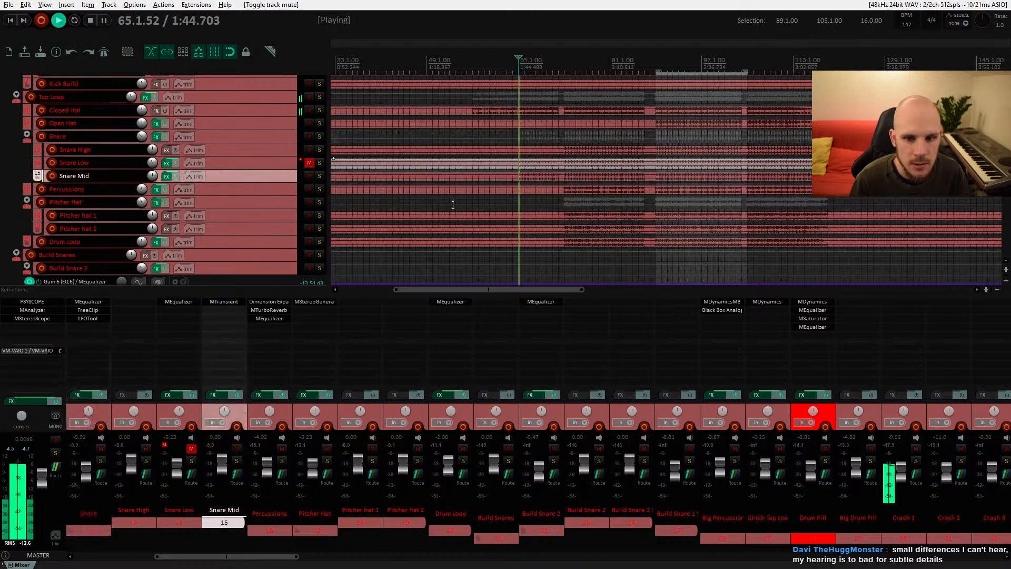
key("space")
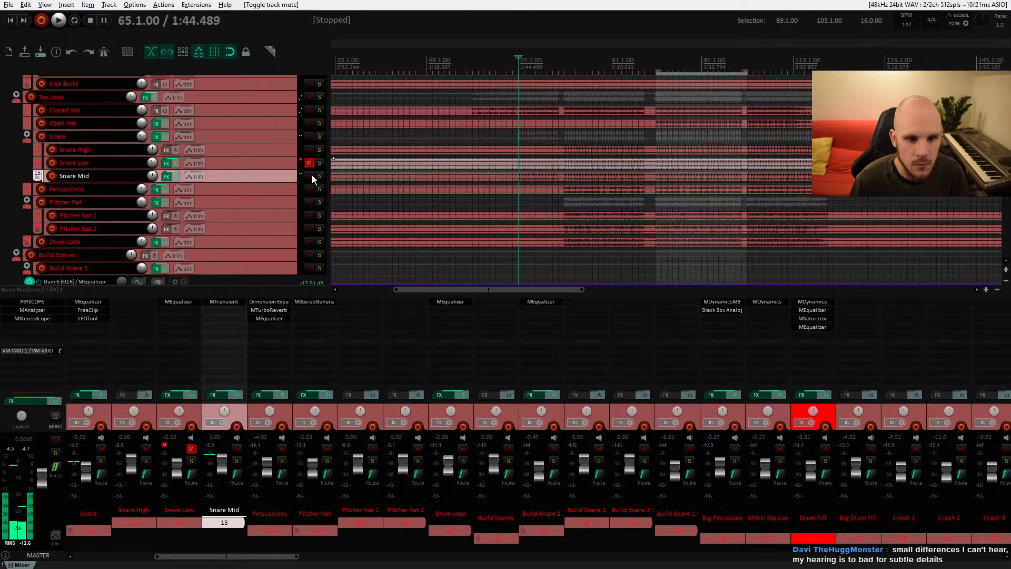
Step: Mute Snare Mid, open and close its MTransient plugin during playback, then unmute the track
left_click(310, 175)
left_click(229, 302)
key("space")
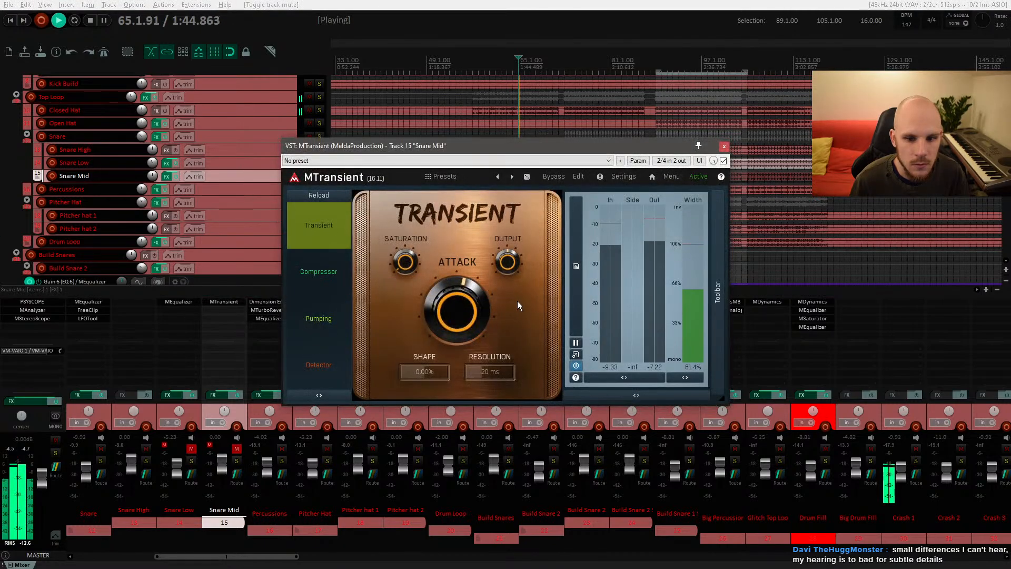
left_click(724, 146)
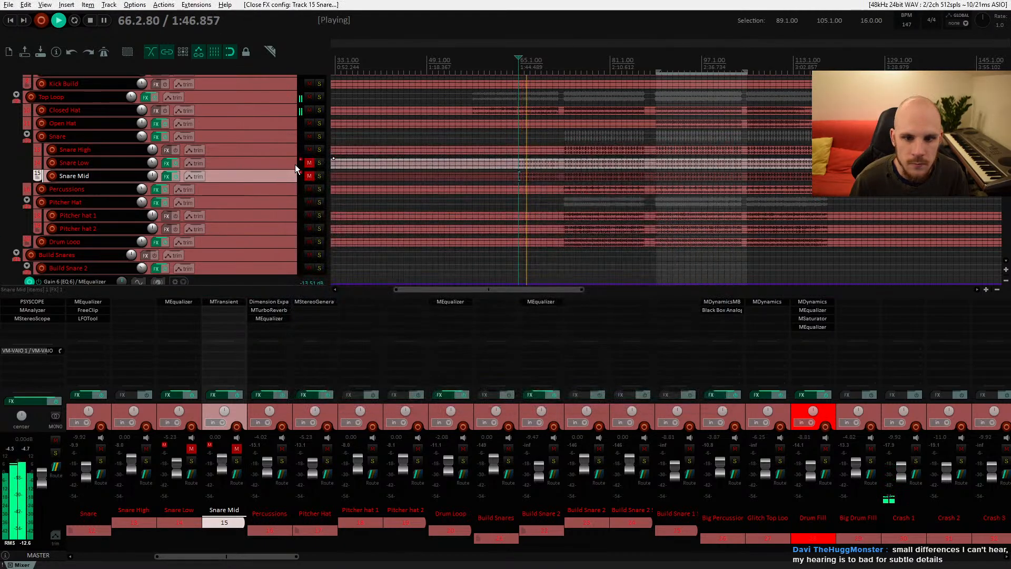
left_click(310, 176)
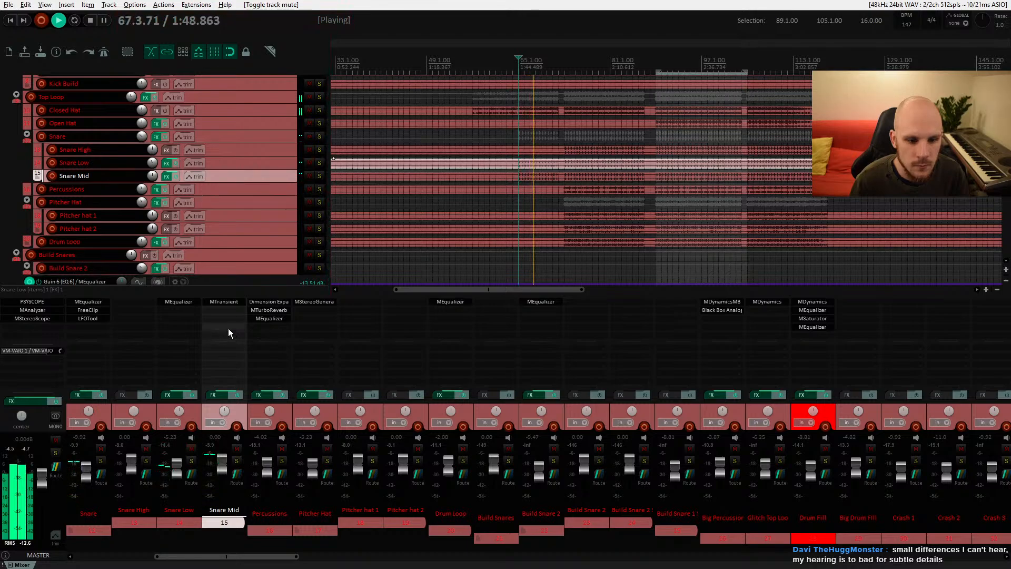
key("space")
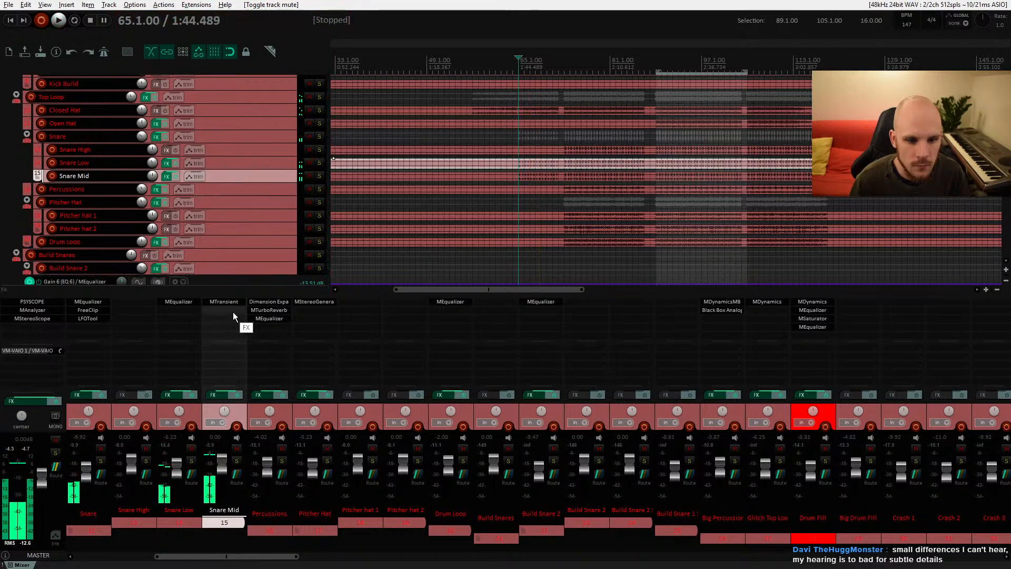
Step: Start playback from bar 73 on the Snare Mid lane
left_click(564, 178)
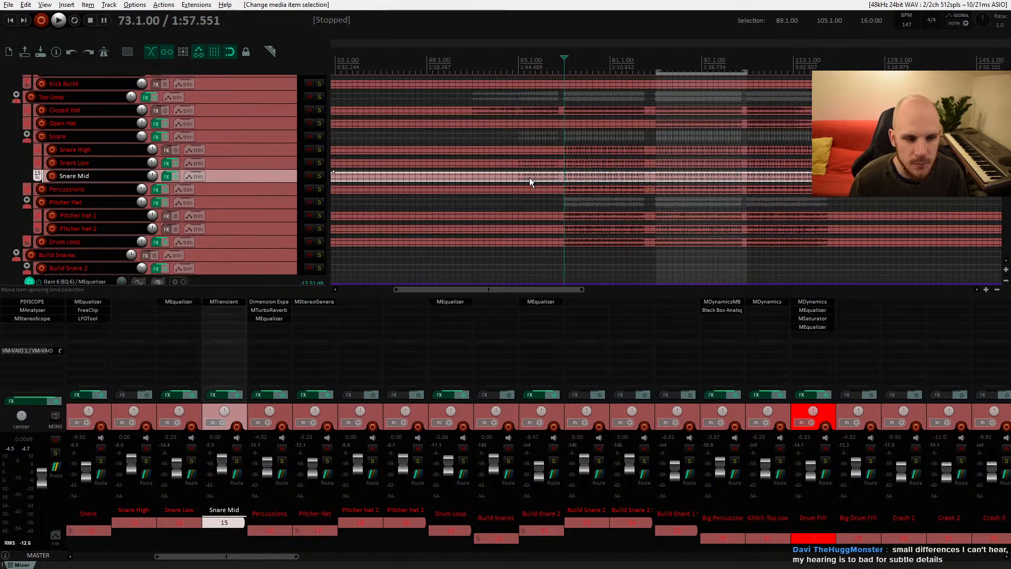
key("space")
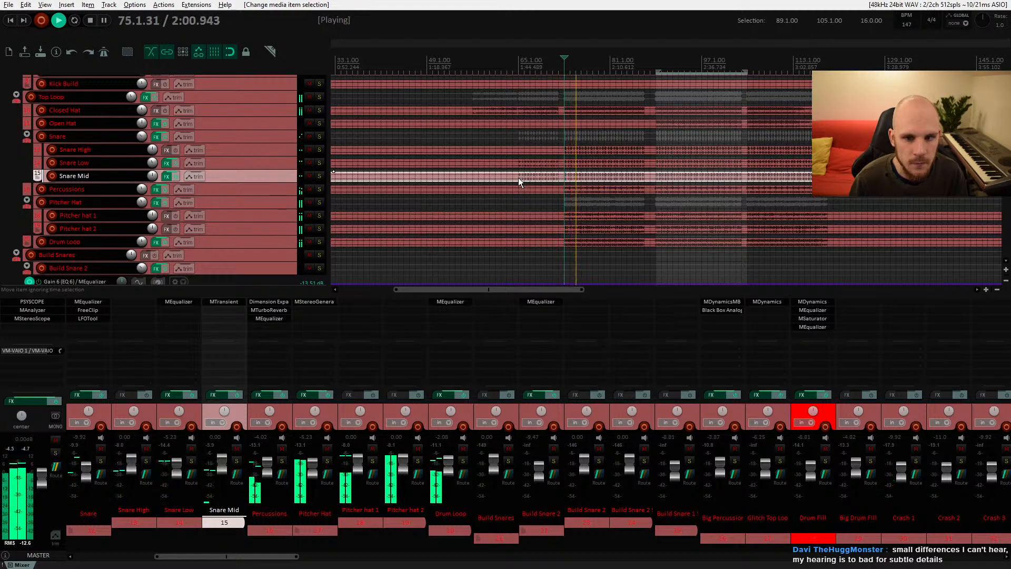
Step: Add an MEqualizer plugin to the Snare Mid track's FX chain after MTransient
key("space")
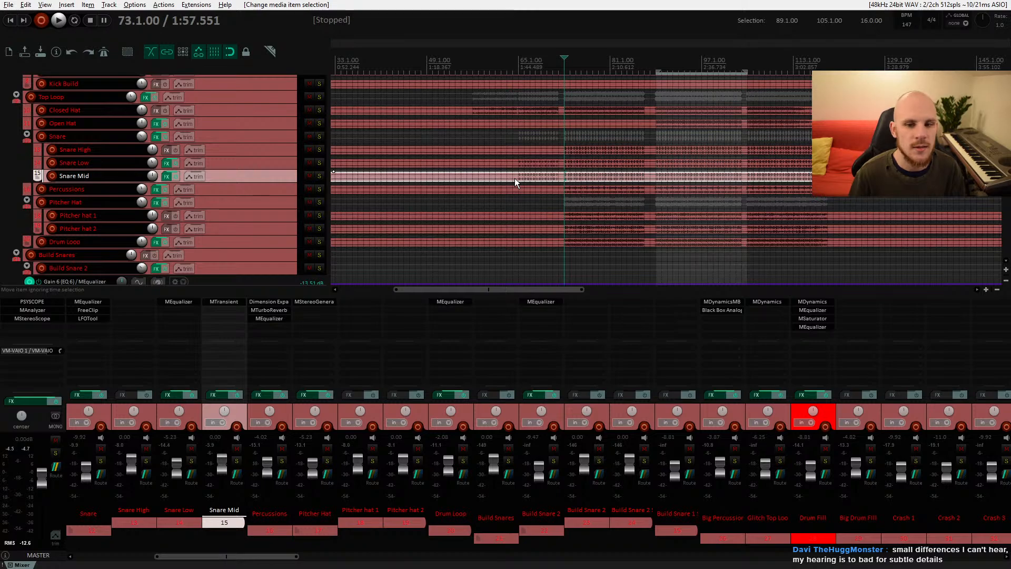
left_click(166, 176)
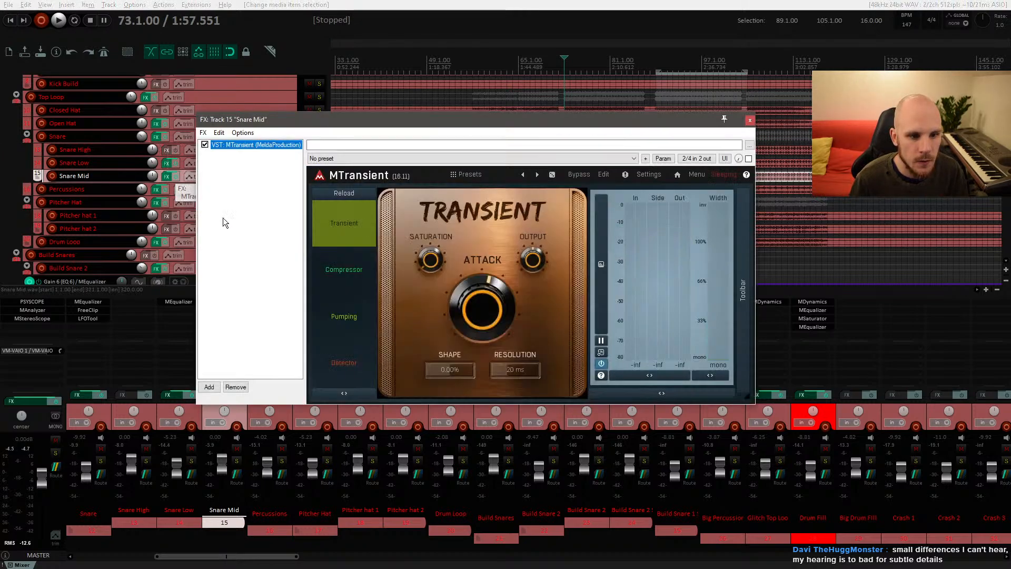
left_click(209, 386)
type("eq")
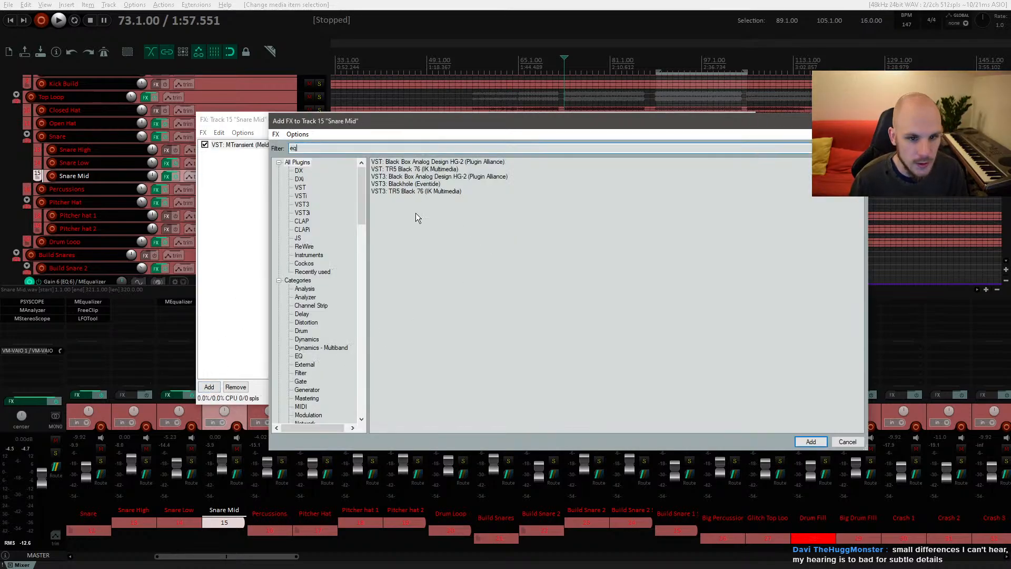
double_click(404, 220)
Step: Boost Snare Mid's high end with EQ bands around 6.8 kHz while playing, then close the FX chain
key("space")
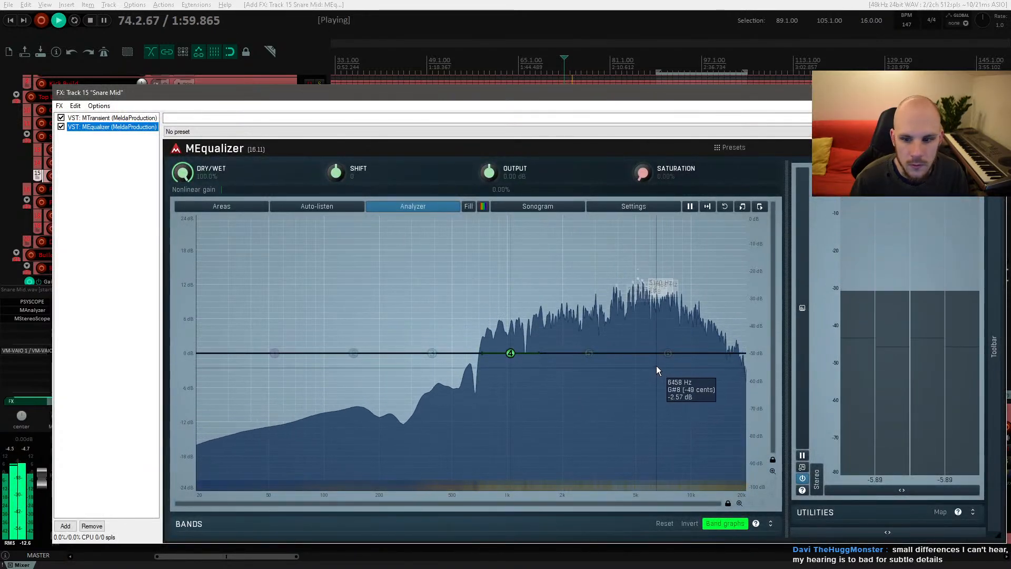
left_click_drag(668, 353, 646, 331)
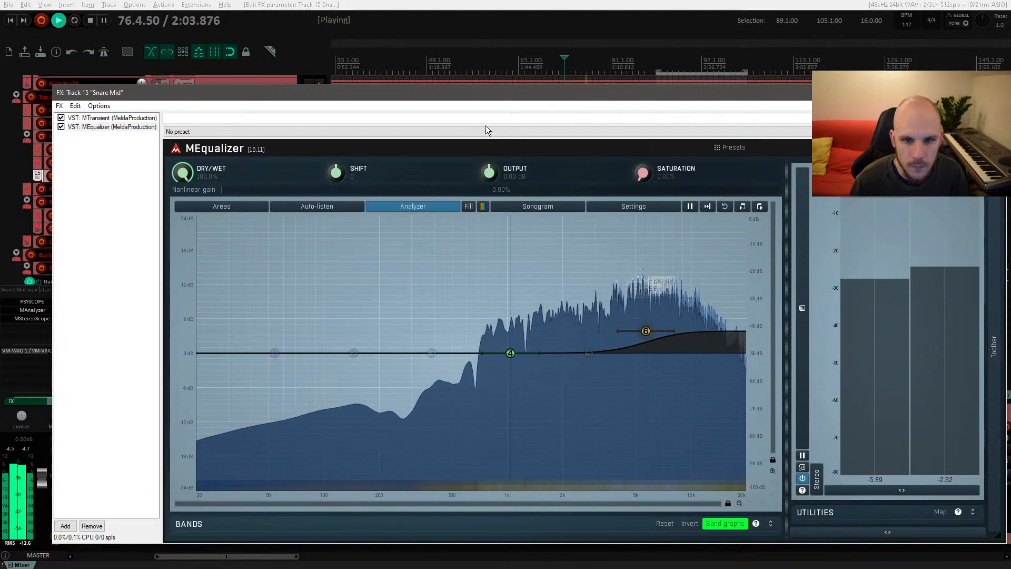
key("space")
left_click_drag(515, 92, 524, 121)
left_click(521, 129)
key("space")
left_click_drag(616, 354, 604, 272)
key("space")
key("space")
left_click_drag(626, 266, 618, 392)
left_click_drag(620, 349, 621, 349)
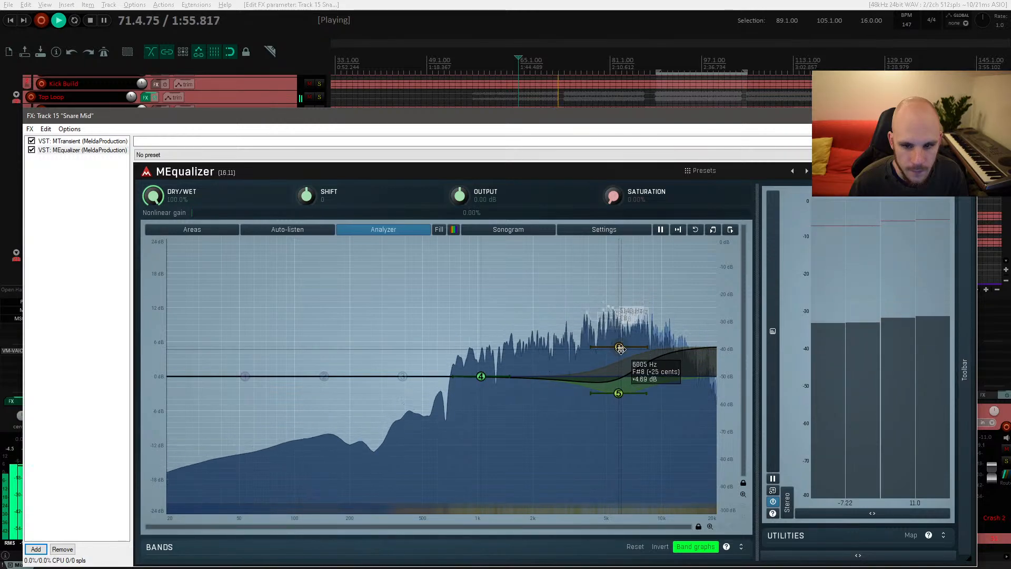
key("space")
key("Escape")
Step: Enlarge the Snare Mid lane and solo it to inspect its snare hits during playback
scroll(562, 181, "up", 10)
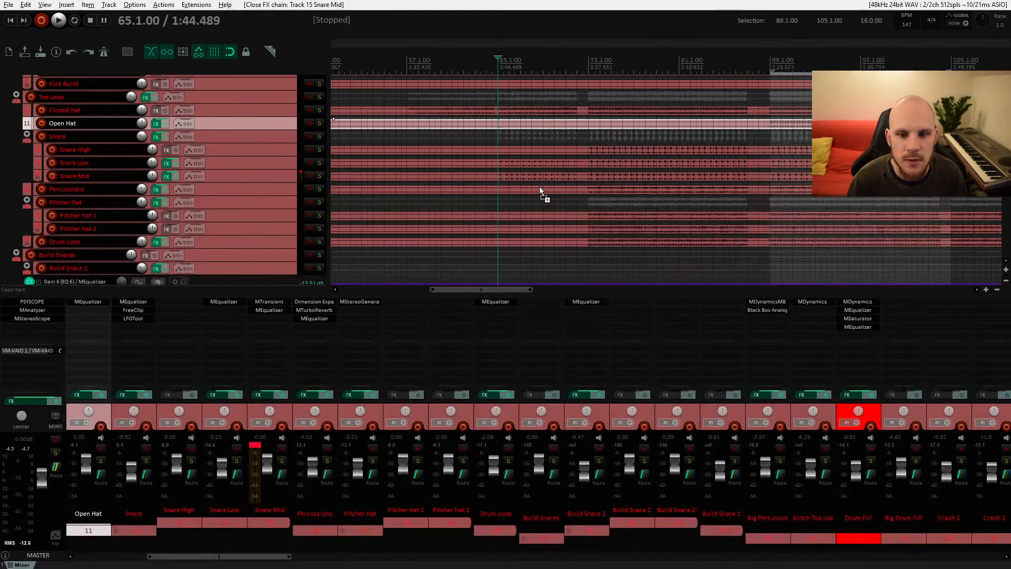
left_click_drag(266, 183, 267, 231)
left_click_drag(272, 168, 273, 148)
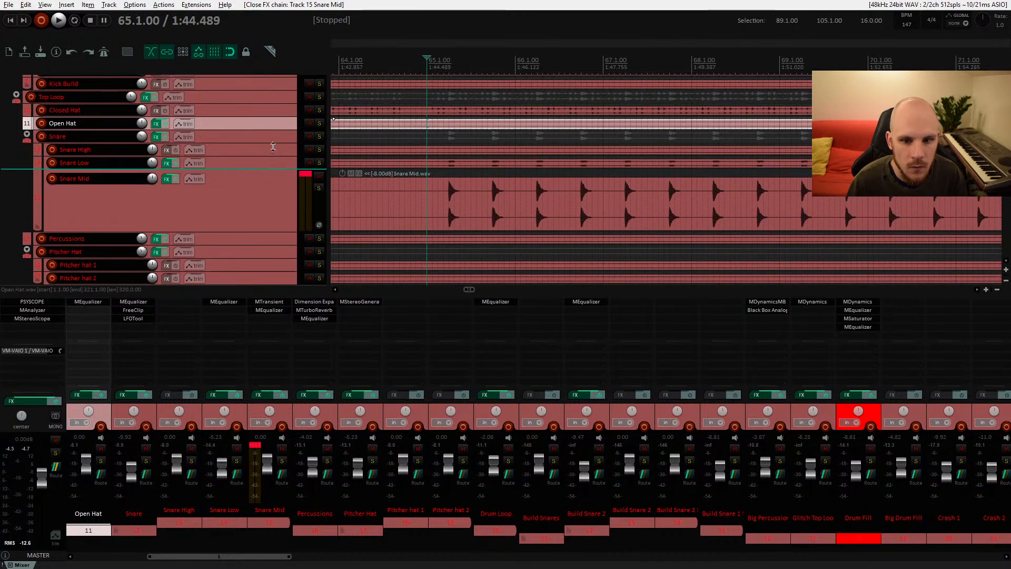
left_click(319, 188)
left_click_drag(652, 212, 378, 197)
left_click_drag(776, 186, 513, 210)
left_click(614, 203)
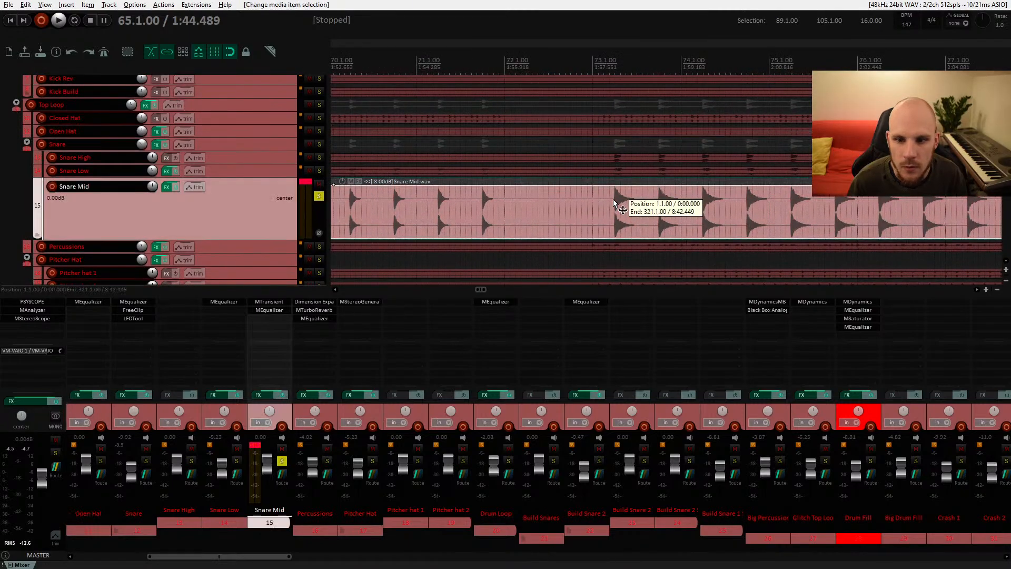
key("space")
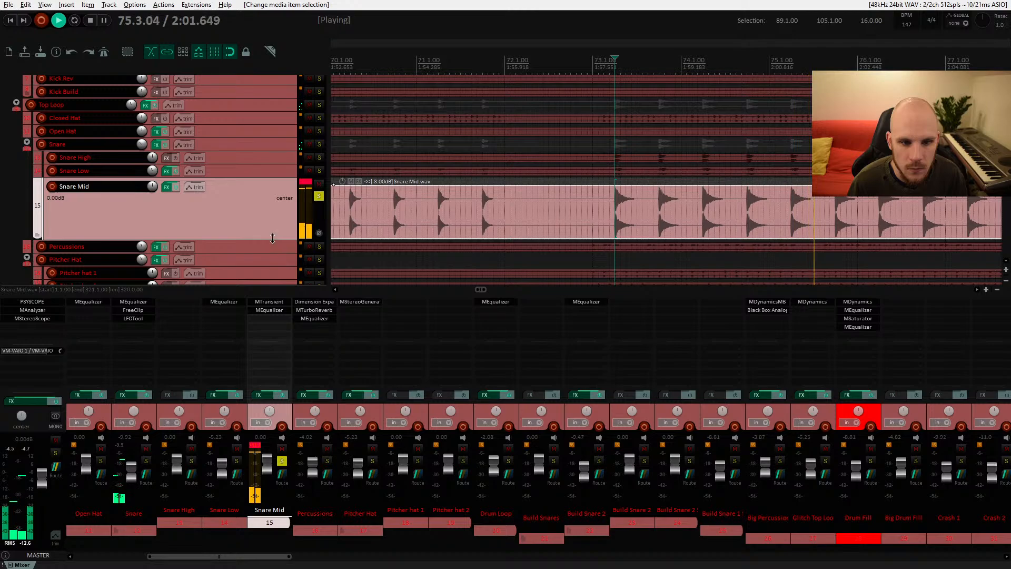
key("space")
Step: Unsolo Snare Mid, play it back from bar 65, and shrink the lane to its normal height
left_click_drag(597, 201, 769, 198)
left_click_drag(542, 198, 811, 198)
left_click_drag(495, 200, 596, 188)
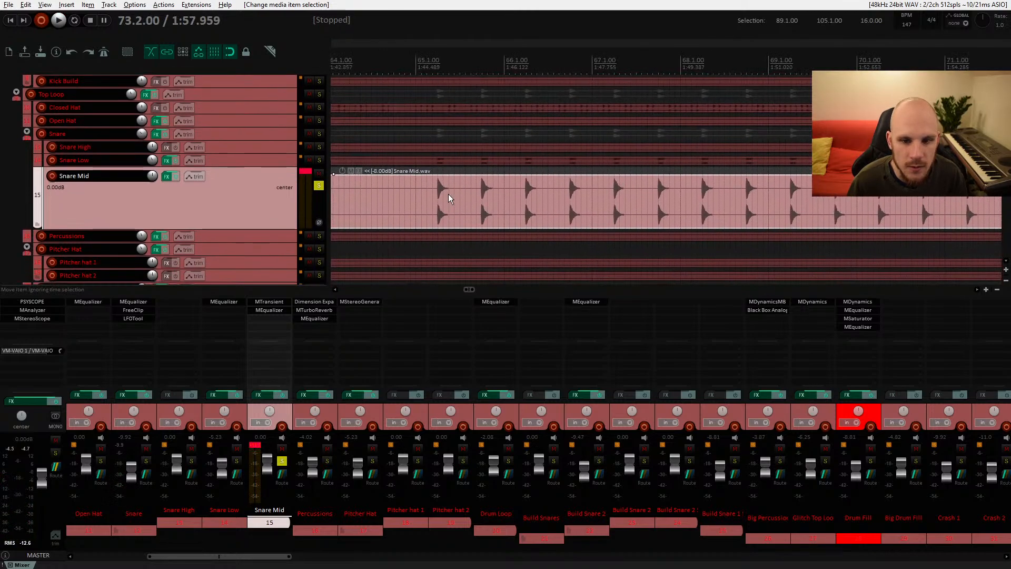
left_click(320, 186)
key("space")
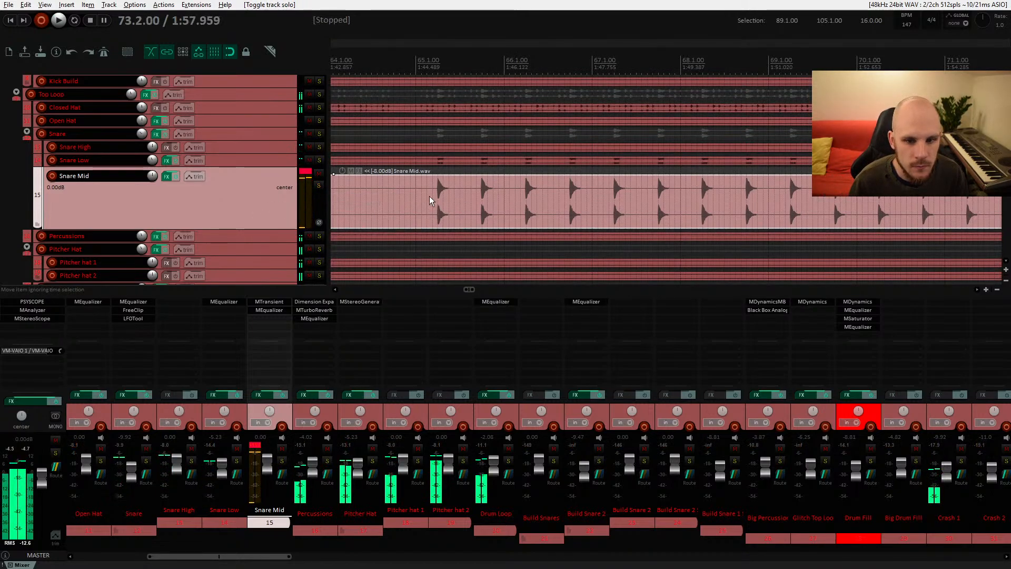
left_click(427, 196)
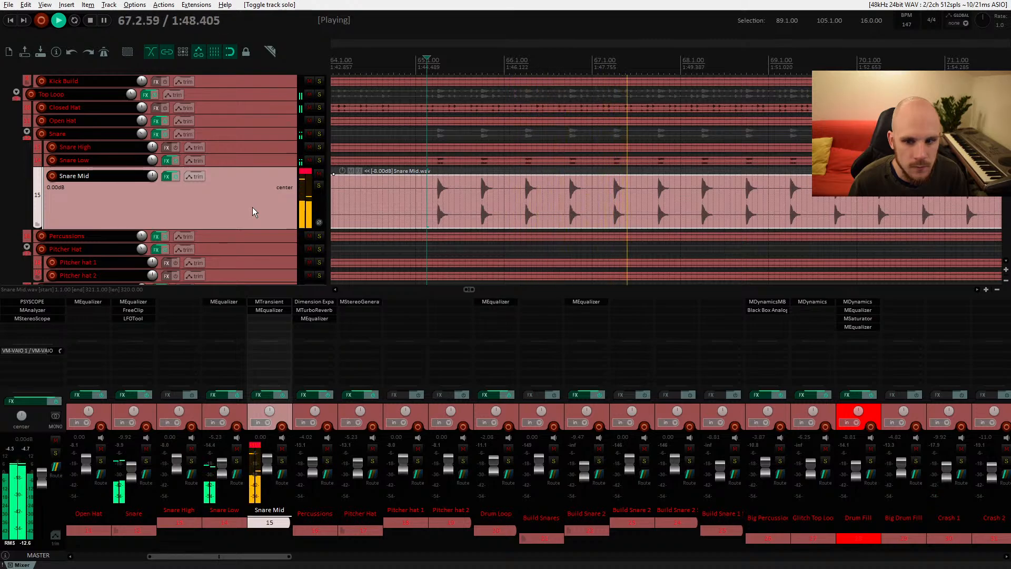
key("space")
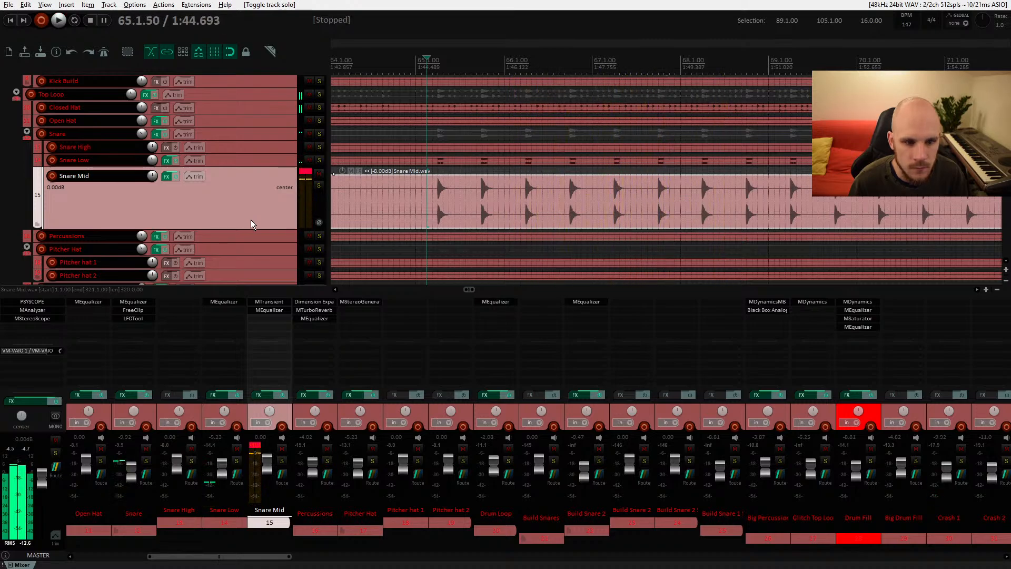
left_click_drag(243, 227, 239, 168)
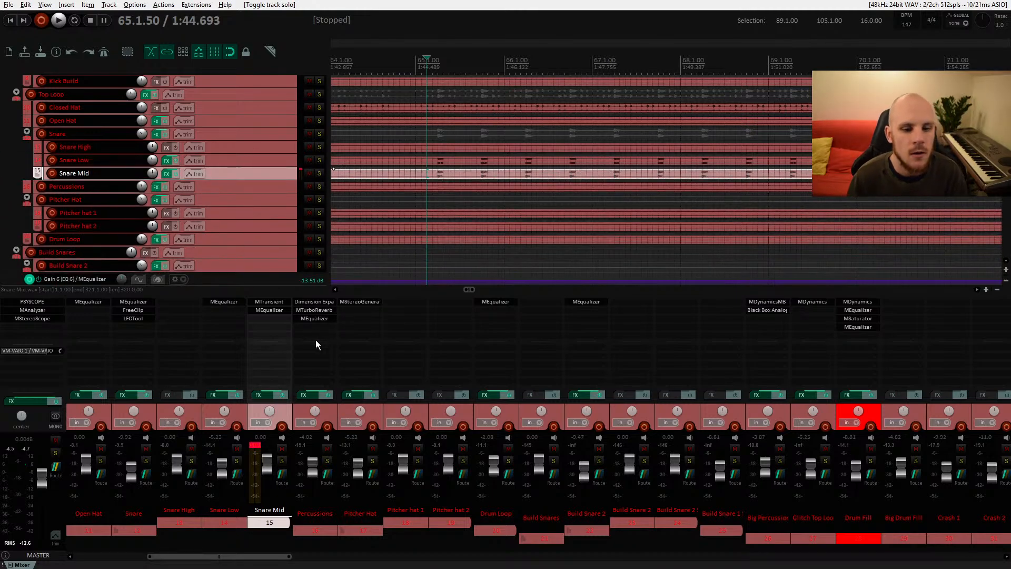
Step: Add MTurboReverb to the Snare folder using the Character room preset, Bright variant, with the treble filter off
double_click(277, 326)
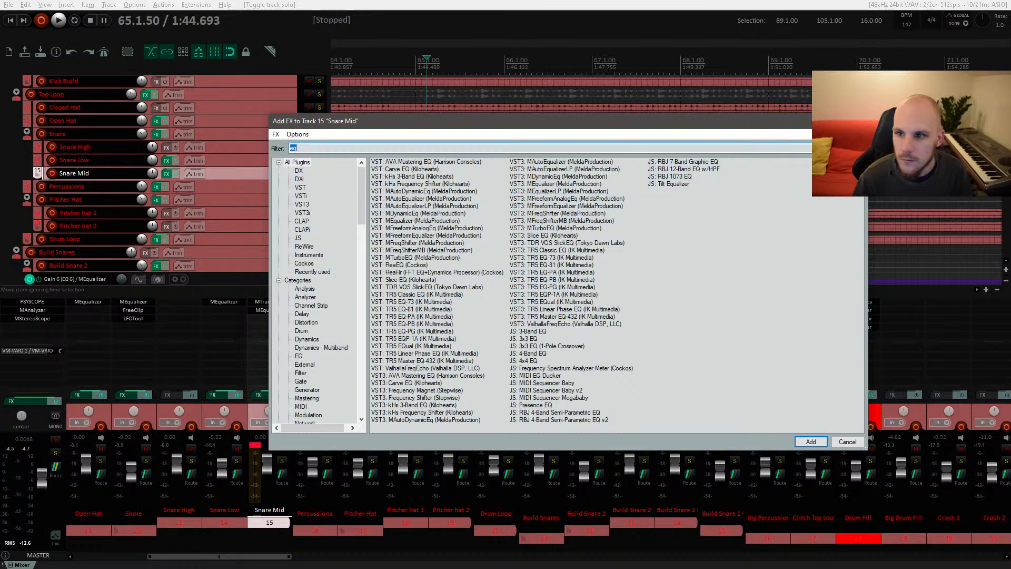
key("Escape")
left_click(155, 134)
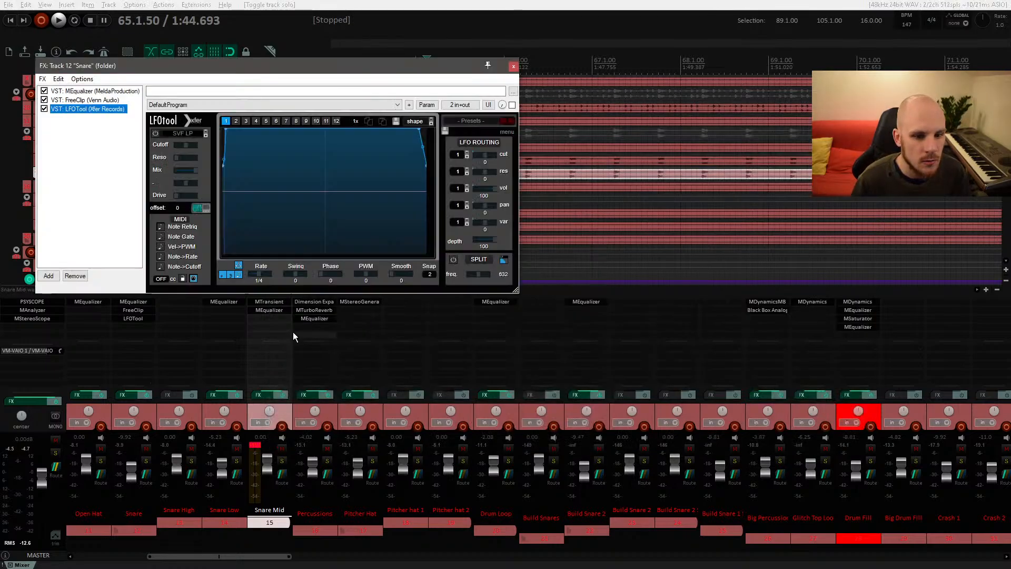
left_click(49, 276)
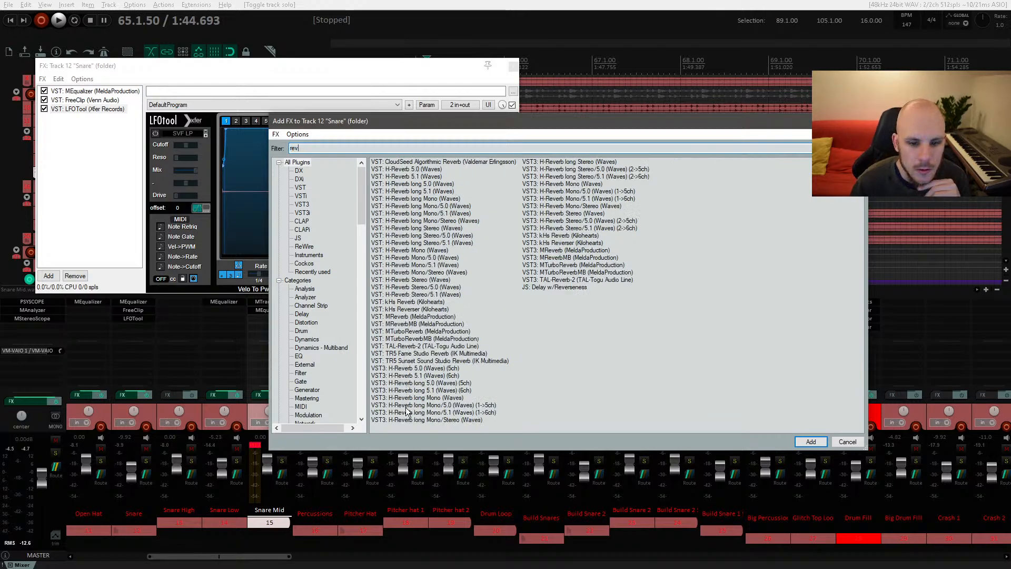
double_click(423, 331)
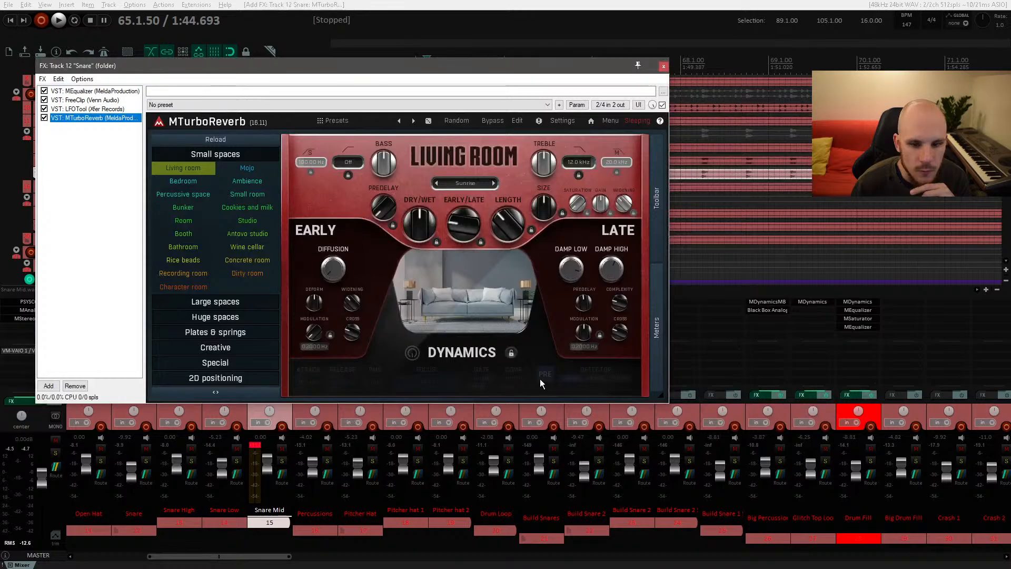
left_click(183, 287)
left_click(464, 190)
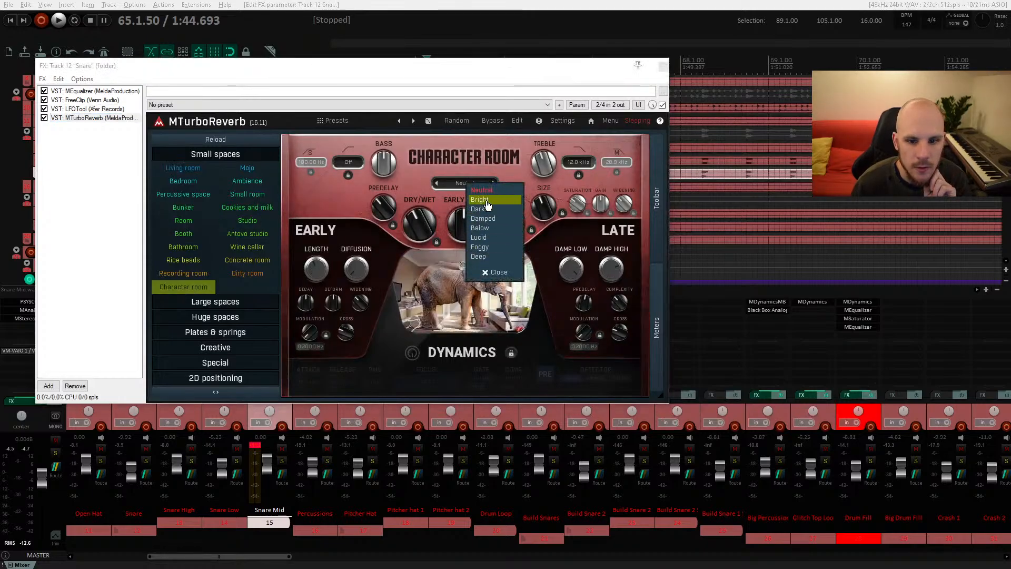
left_click(471, 202)
left_click_drag(578, 161, 578, 136)
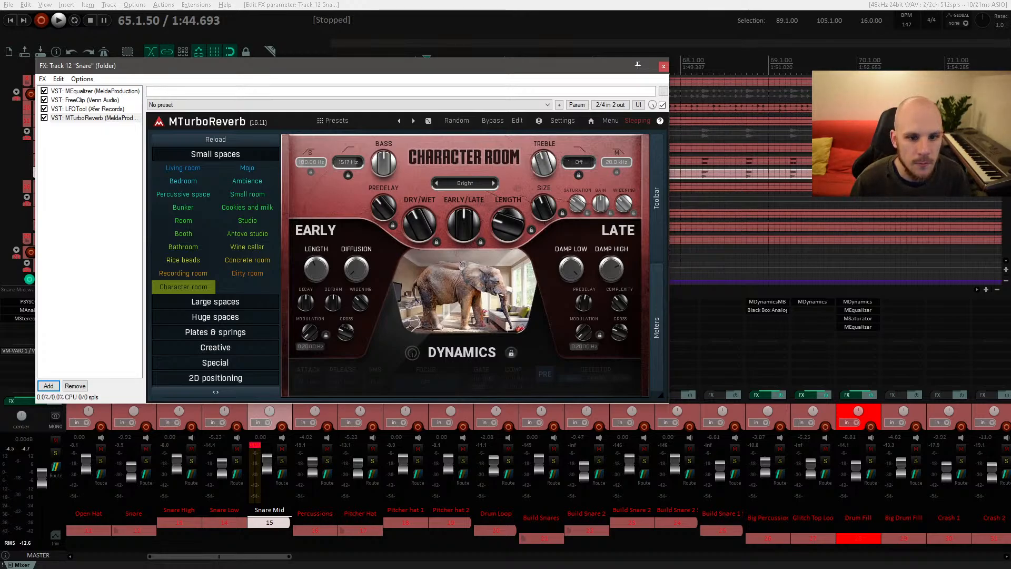
Step: Solo the Snare folder, lower the reverb's Length and Early/Late knobs while playing, then bypass it and close the chain
key("space")
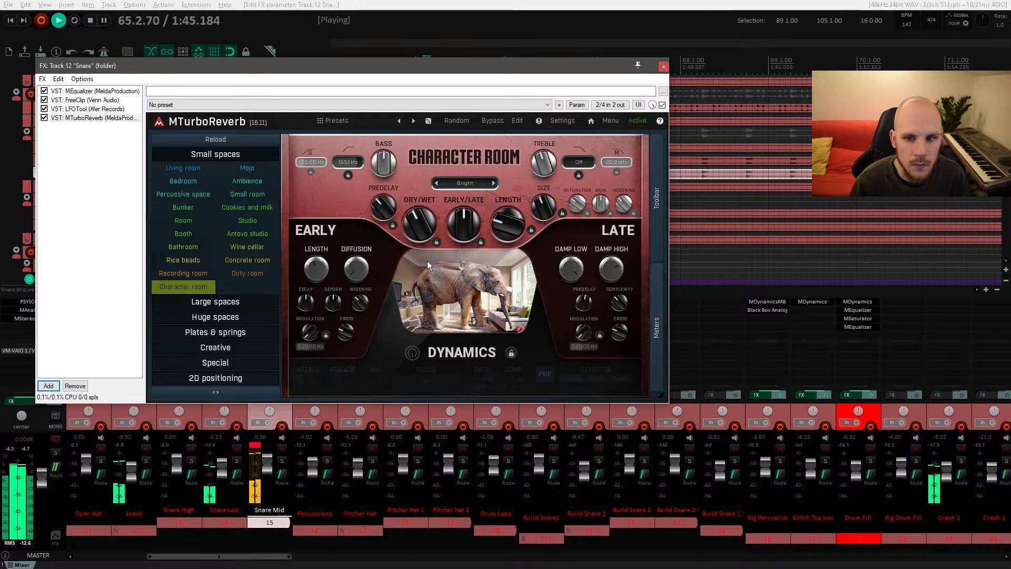
left_click_drag(316, 74, 409, 136)
left_click(319, 134)
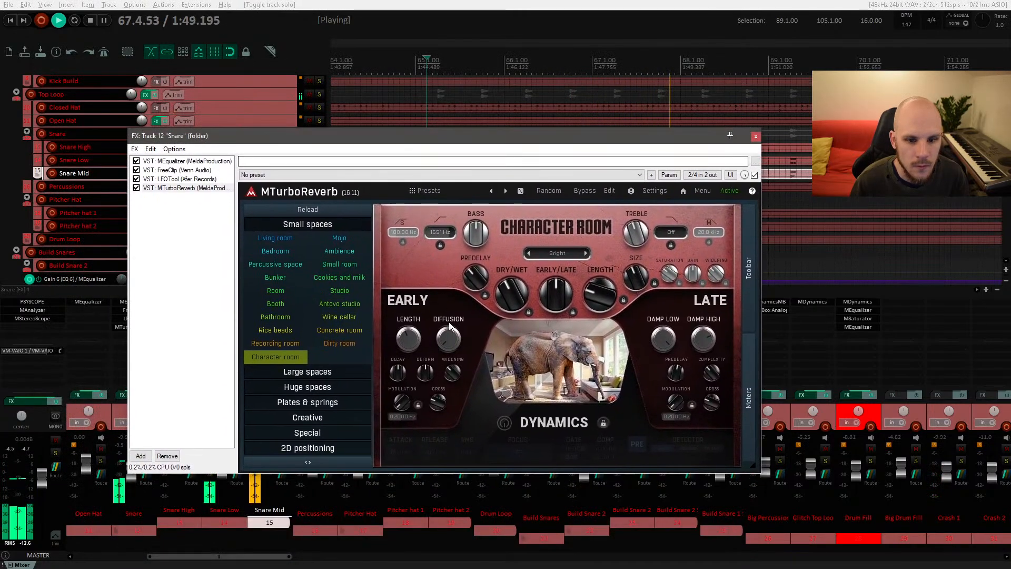
mouse_move(599, 316)
left_click_drag(600, 295, 599, 303)
left_click_drag(556, 295, 556, 311)
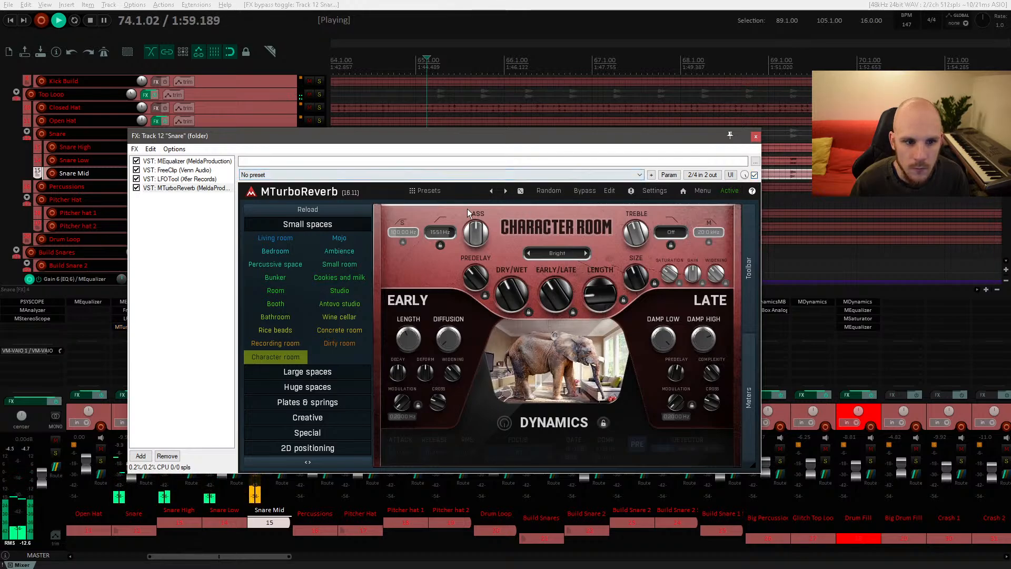
left_click(756, 175)
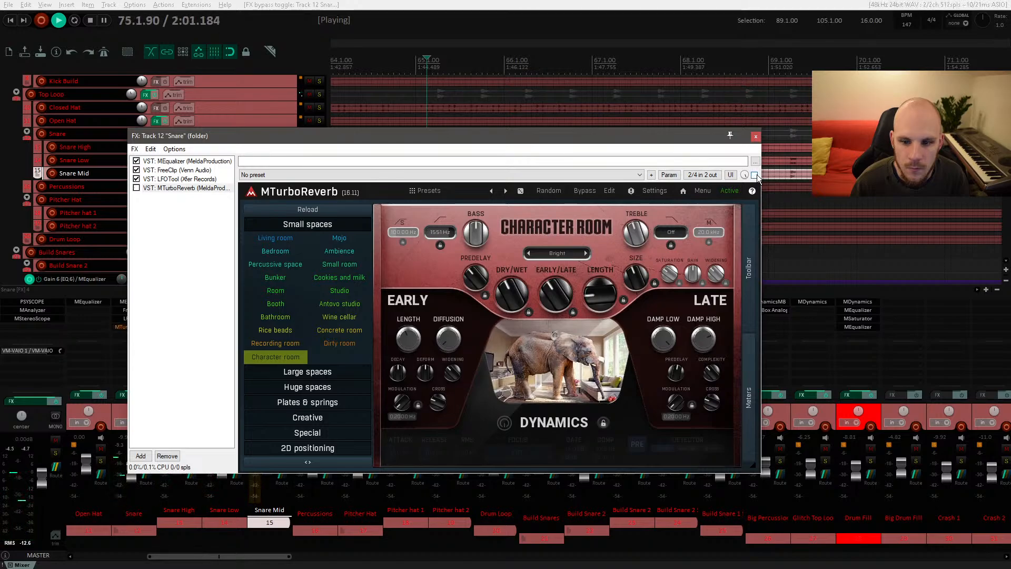
left_click(755, 138)
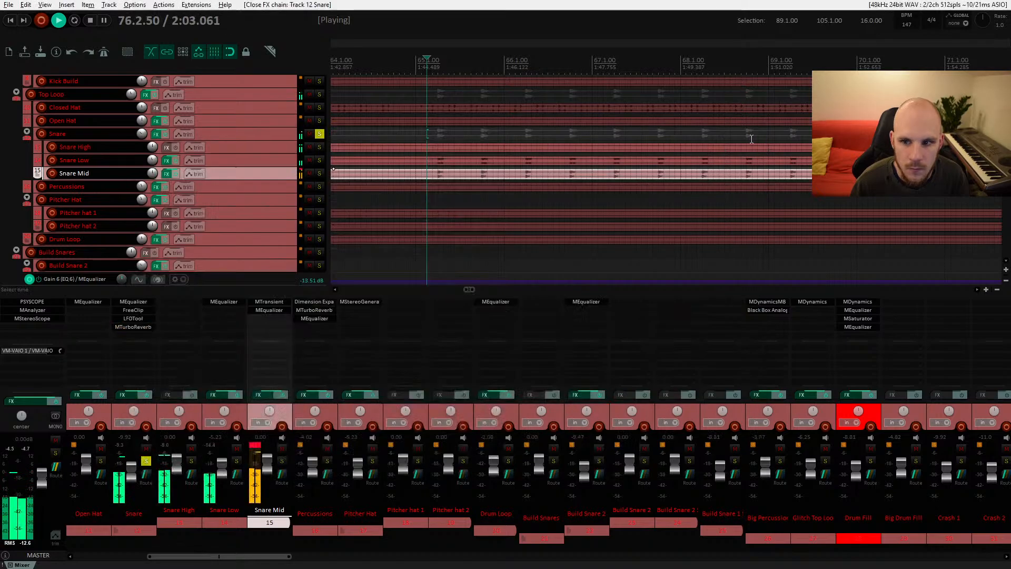
Step: Add MEqualizer to the Snare High track and drag a band down to cut around 12 kHz
key("space")
key("space")
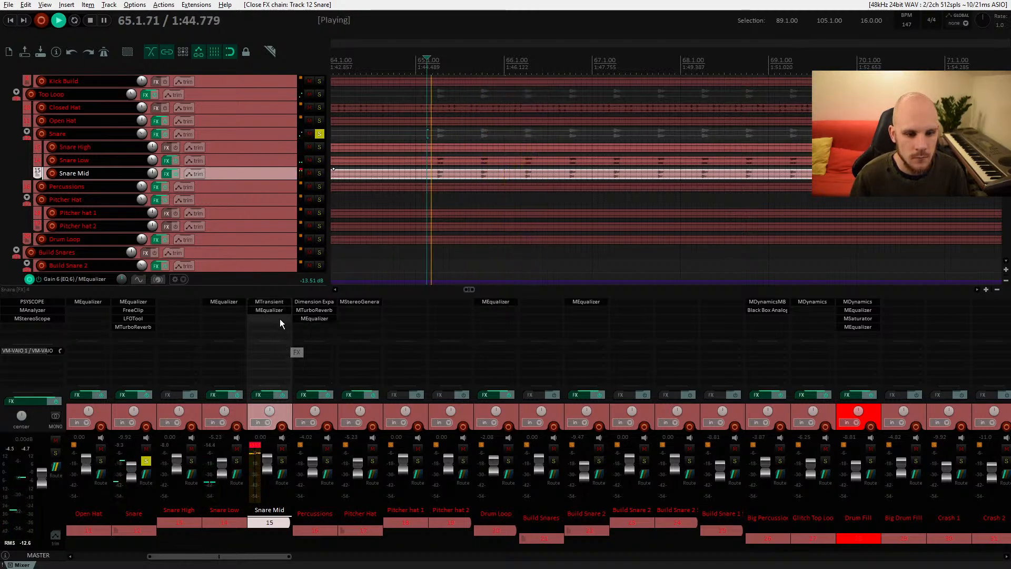
key("space")
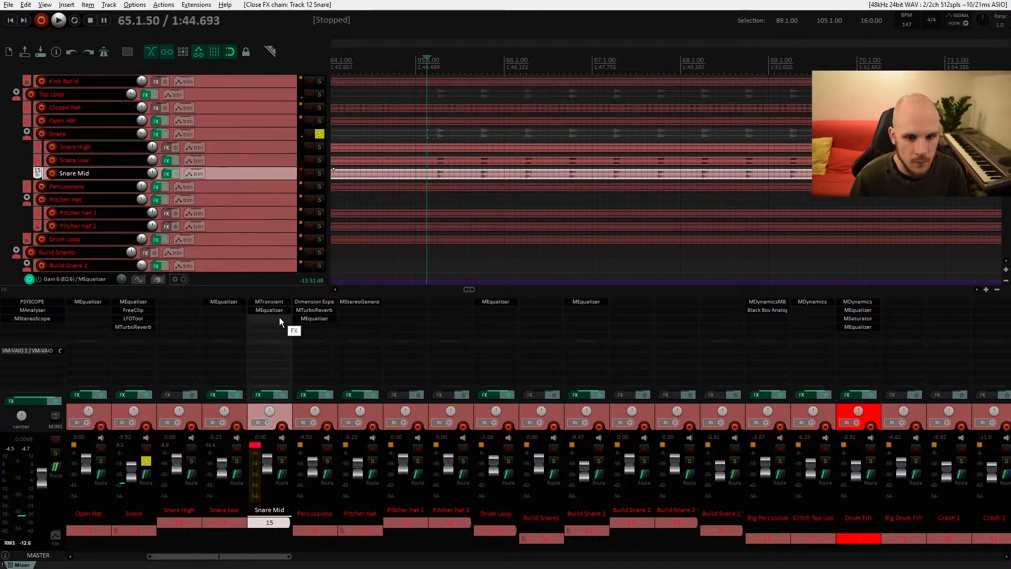
double_click(192, 301)
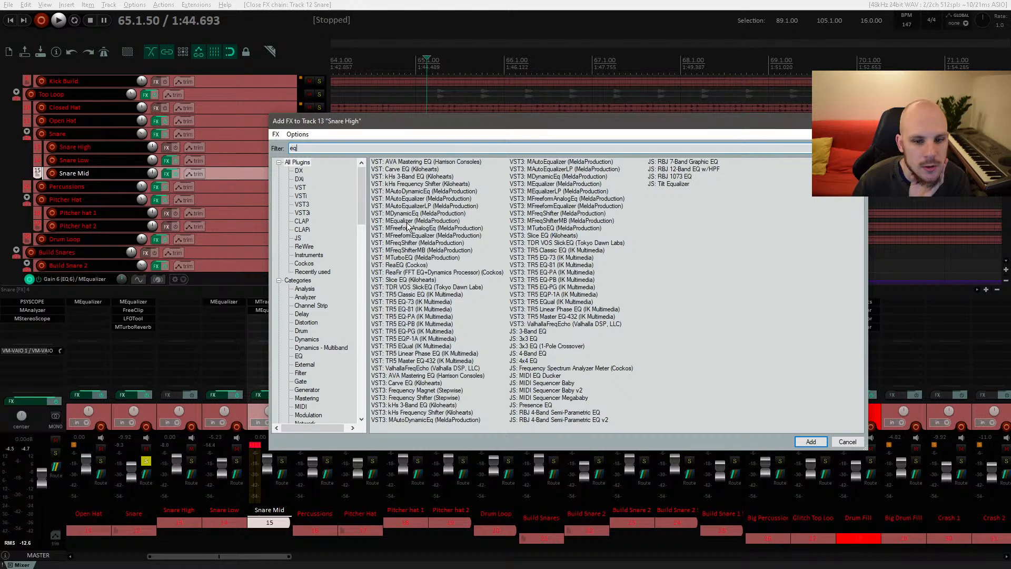
double_click(403, 221)
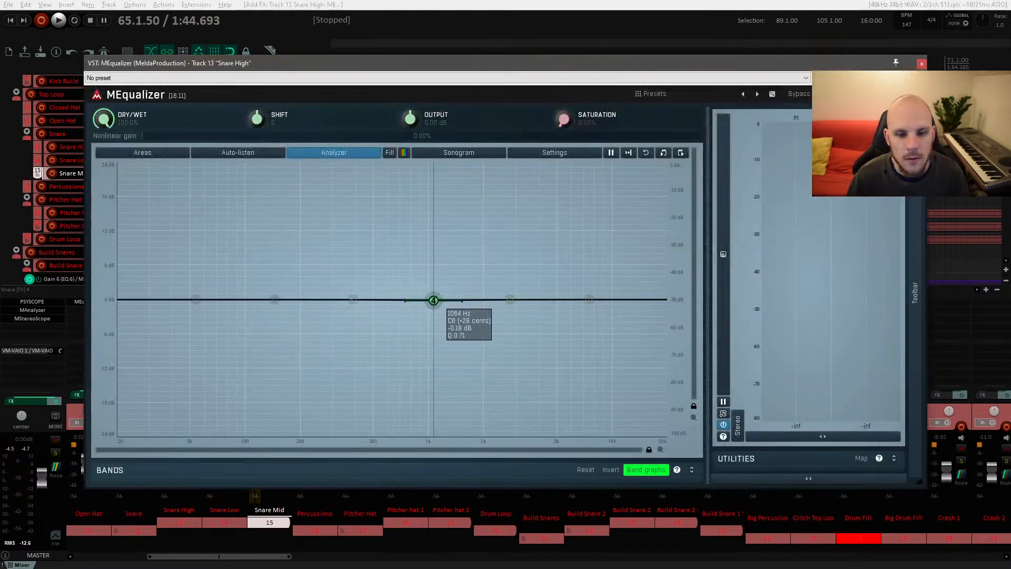
left_click_drag(430, 299, 621, 314)
Step: Fine-tune Snare High's EQ cut to 12.6 kHz at -3.59 dB during playback and close the plugin window
key("space")
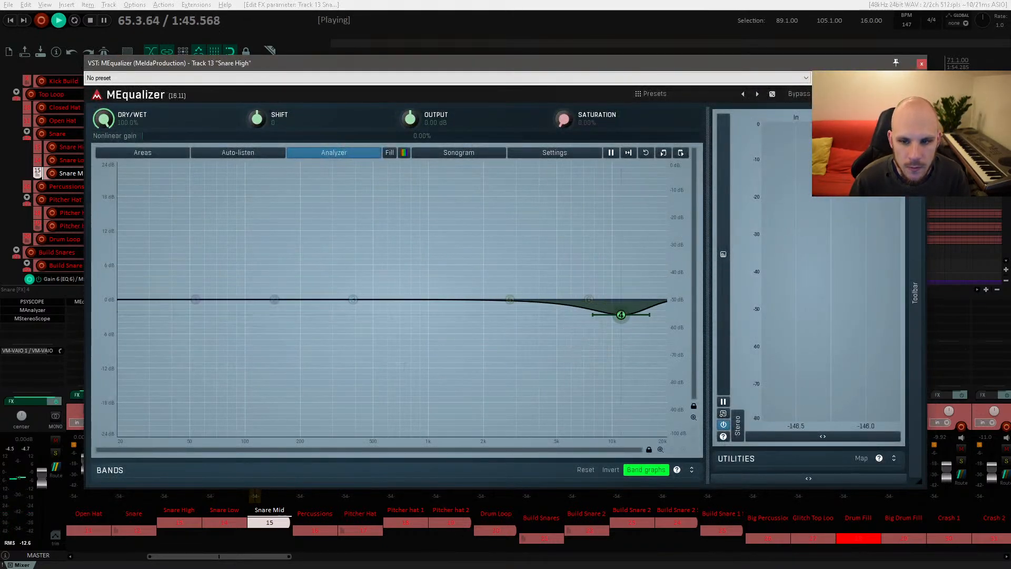
key("space")
left_click_drag(795, 71, 766, 207)
left_click_drag(701, 141, 417, 120)
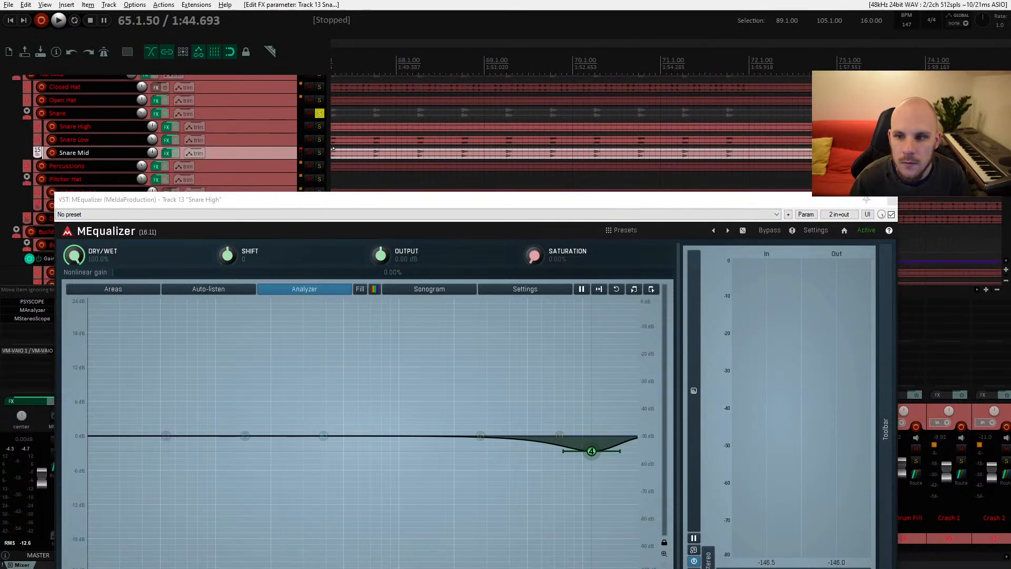
left_click(848, 127)
key("space")
left_click_drag(571, 204, 573, 124)
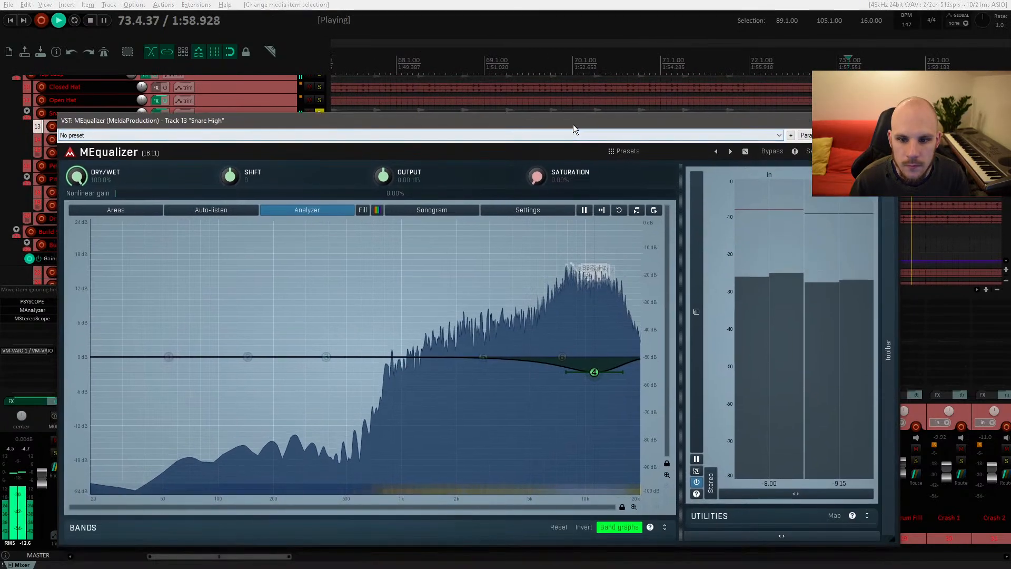
left_click_drag(594, 372, 601, 377)
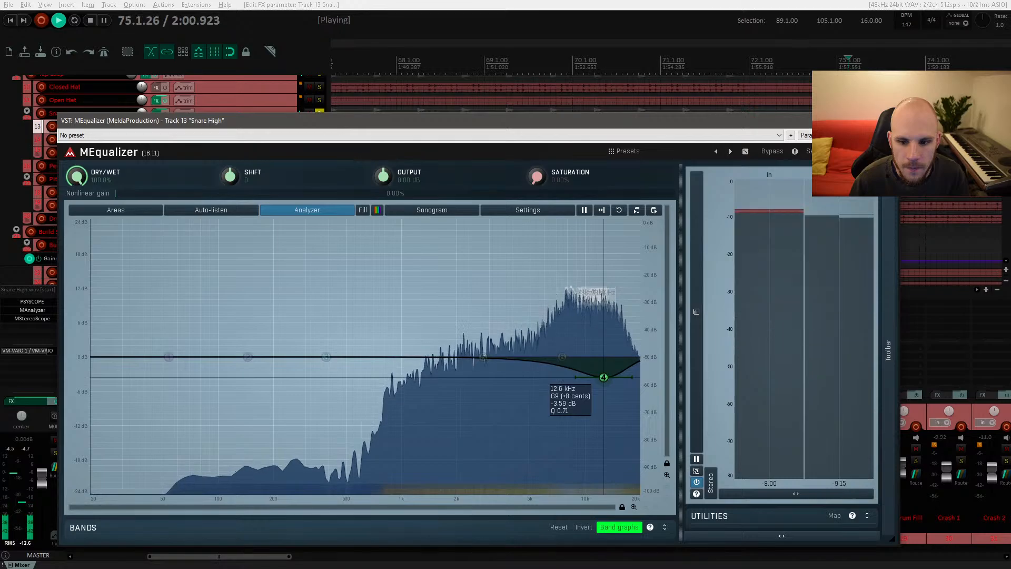
left_click(887, 121)
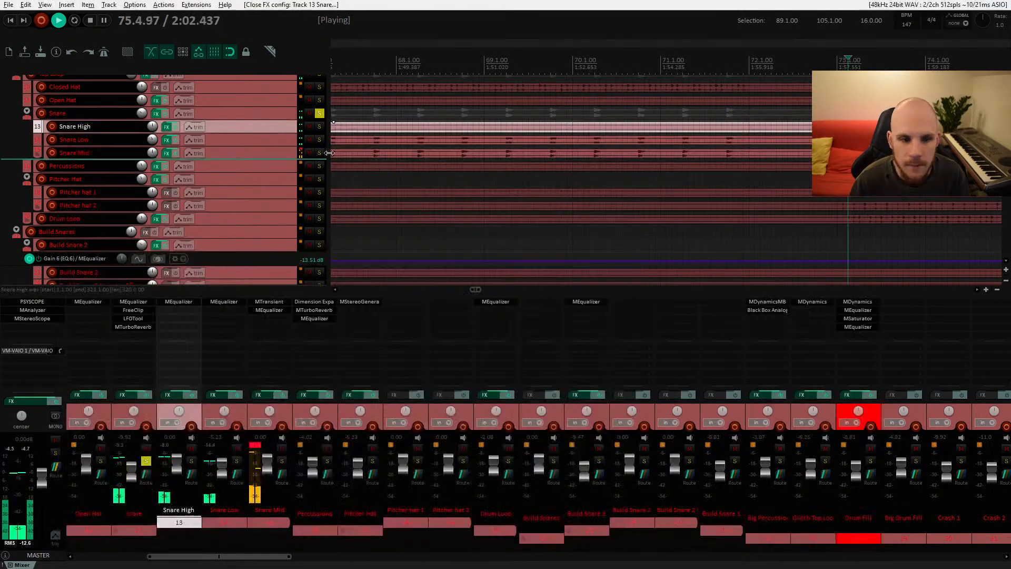
Step: Unsolo the Snare folder and lower its volume to about -13 dB
left_click(319, 113)
left_click_drag(516, 176, 303, 200)
left_click_drag(618, 152, 316, 156)
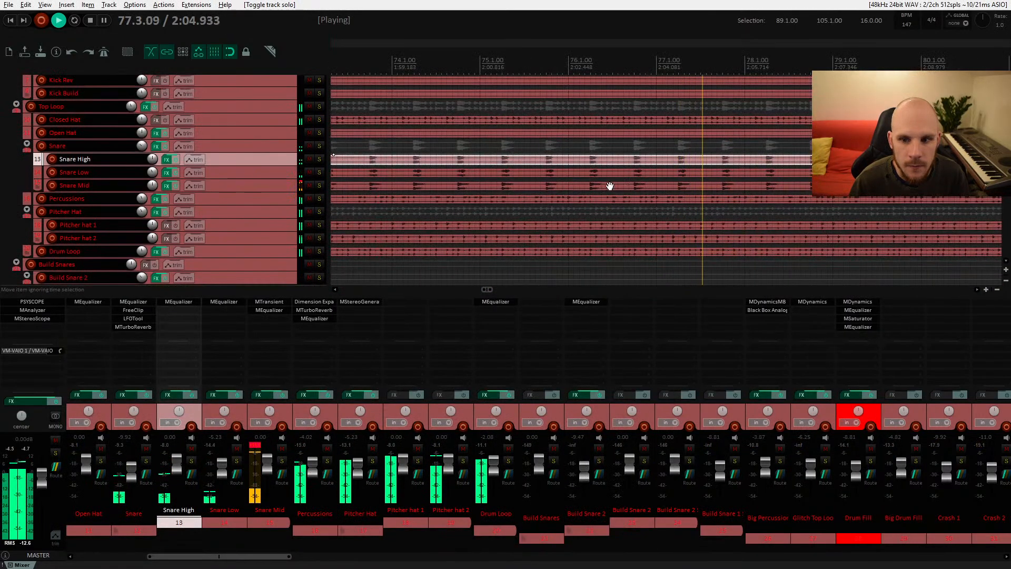
left_click_drag(644, 212, 523, 226)
scroll(615, 197, "down", 4)
scroll(533, 182, "down", 4)
scroll(488, 178, "down", 4)
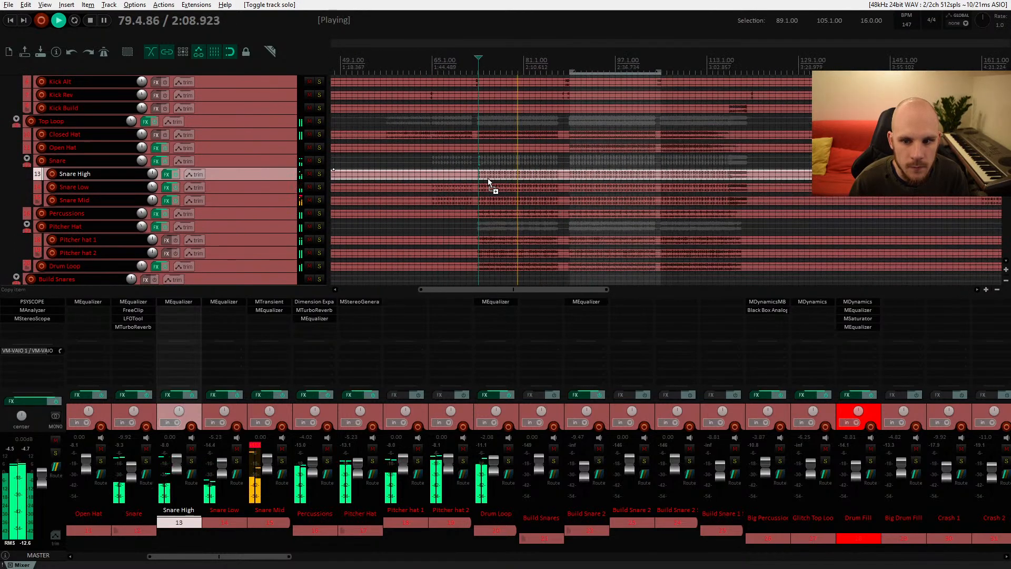
left_click_drag(144, 162, 144, 162)
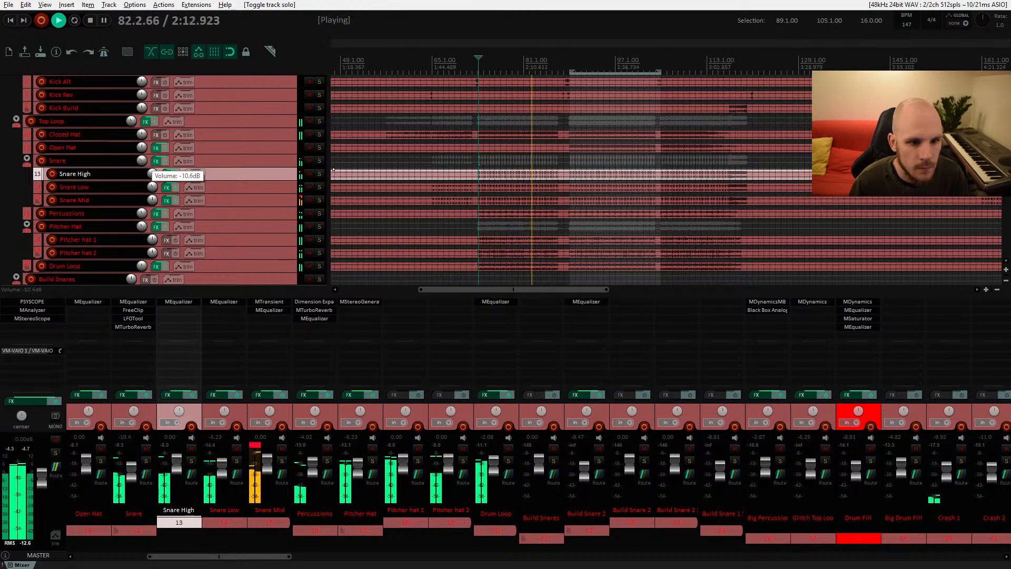
Step: Open the Snare folder's FreeClip plugin to check its settings, close it and stop playback
left_click(134, 310)
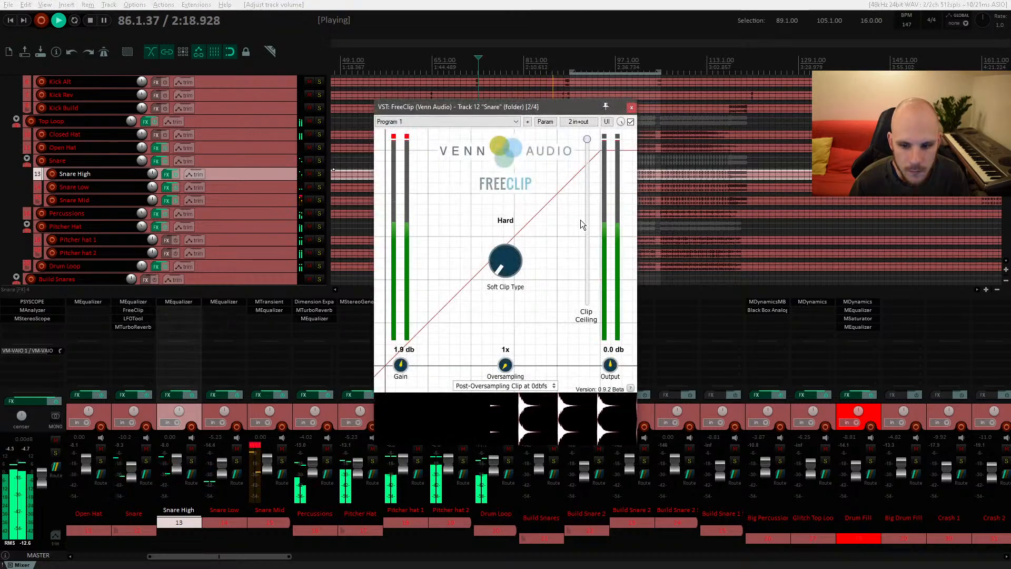
left_click(631, 108)
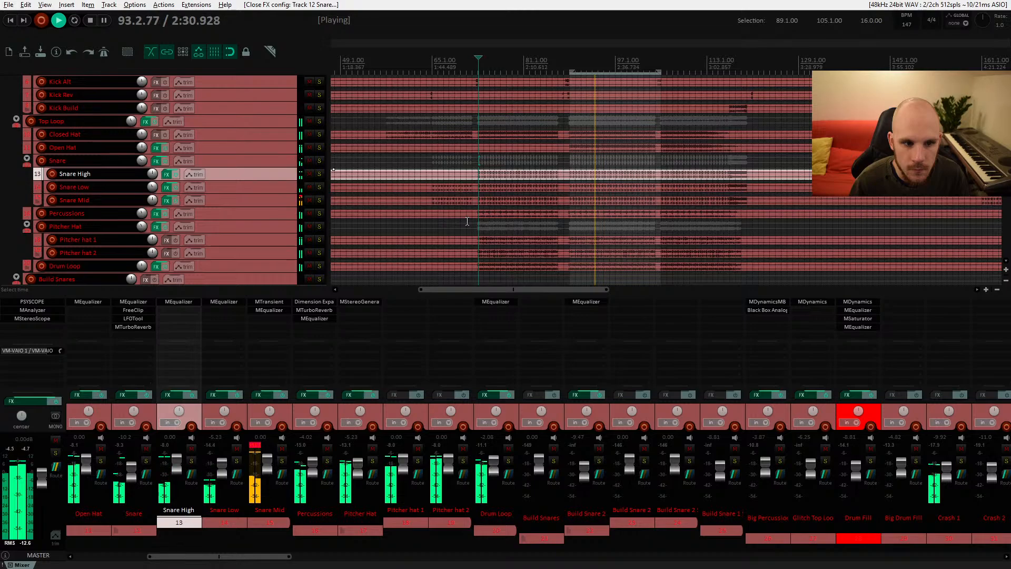
key("space")
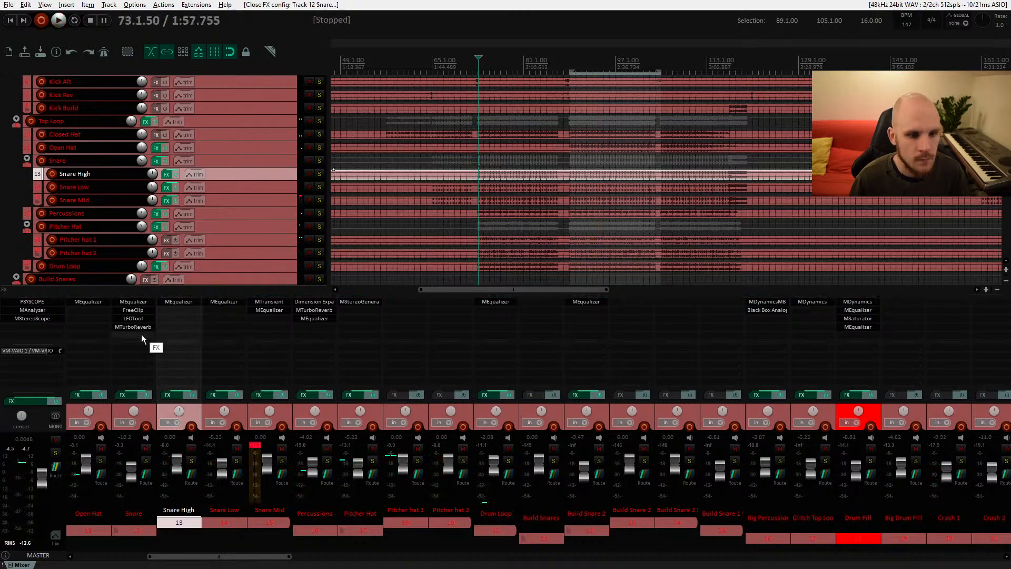
Step: Add the SSLComp Stereo compressor to the Snare folder's effects chain
double_click(142, 334)
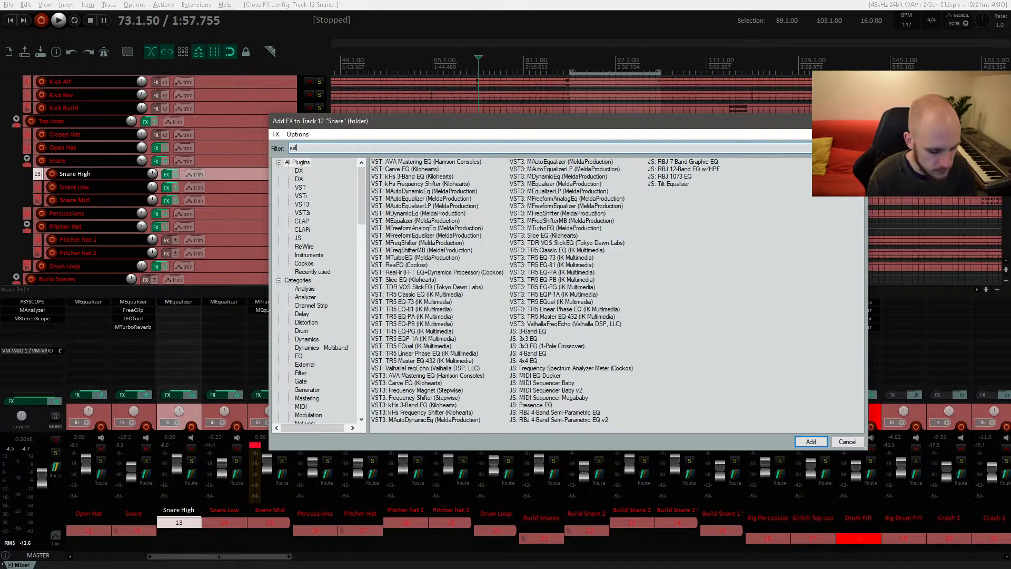
type("ssl")
left_click(416, 169)
double_click(417, 169)
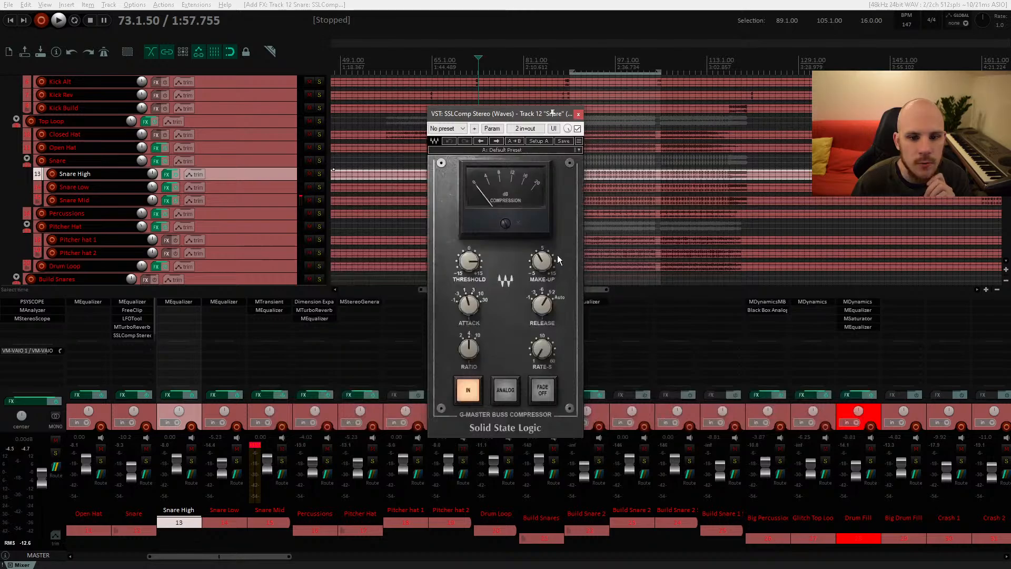
Step: Adjust the SSL compressor's attack on the Snare folder while playing
key("space")
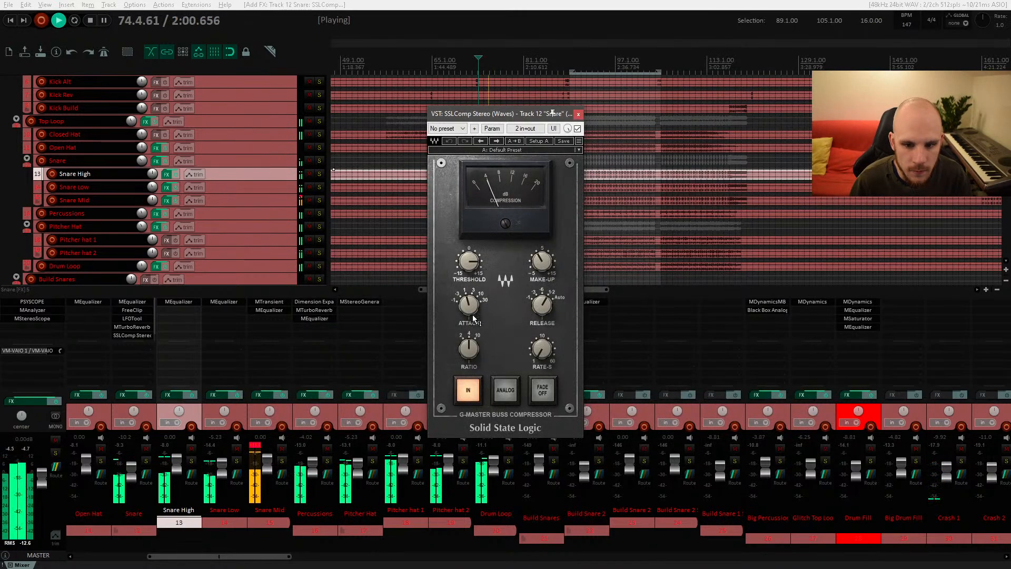
left_click_drag(470, 307, 470, 308)
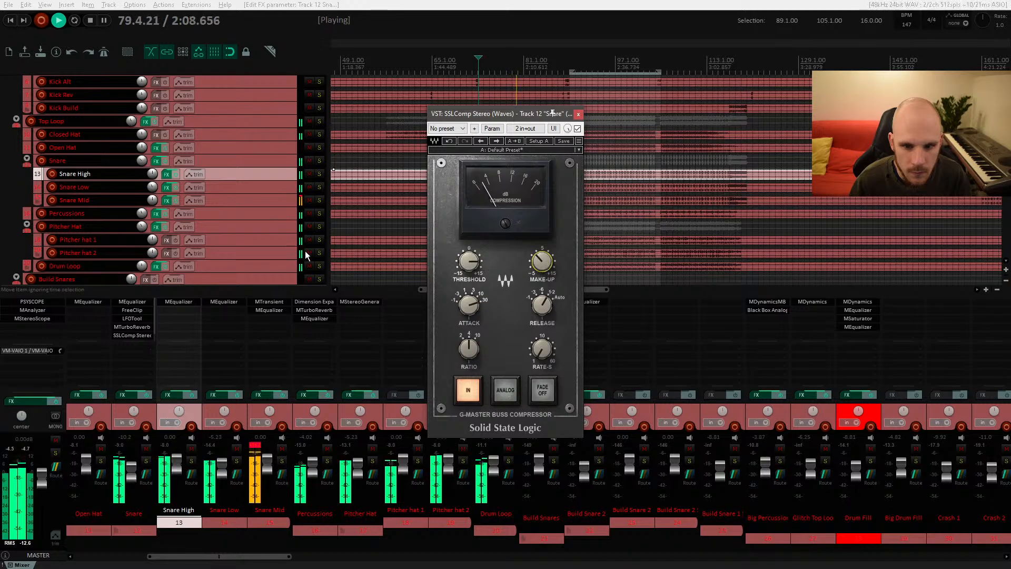
key("space")
Step: Move SSLComp Stereo above FreeClip in the Snare folder's chain and resume playback
left_click(131, 311)
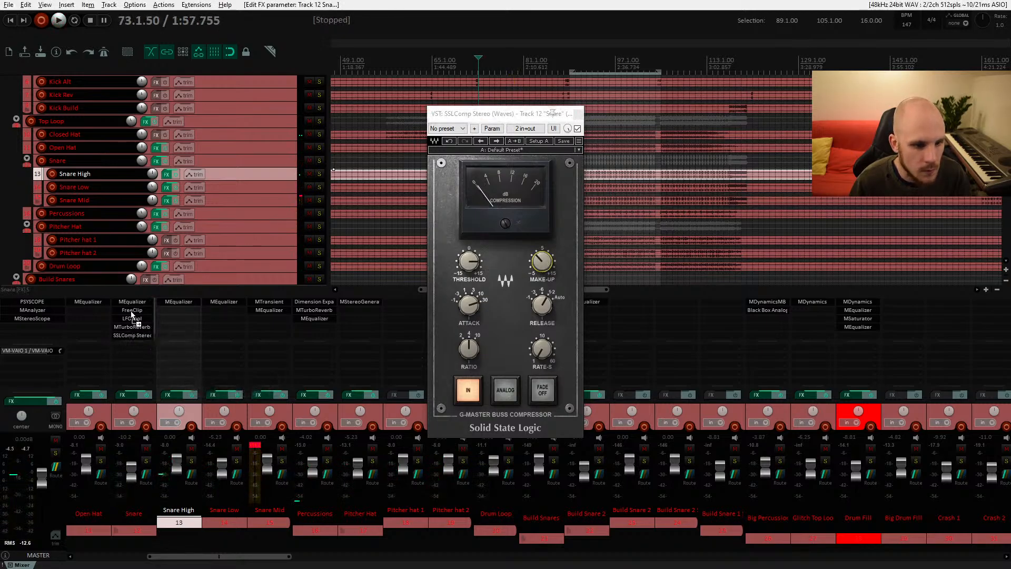
left_click_drag(131, 310, 131, 311)
key("space")
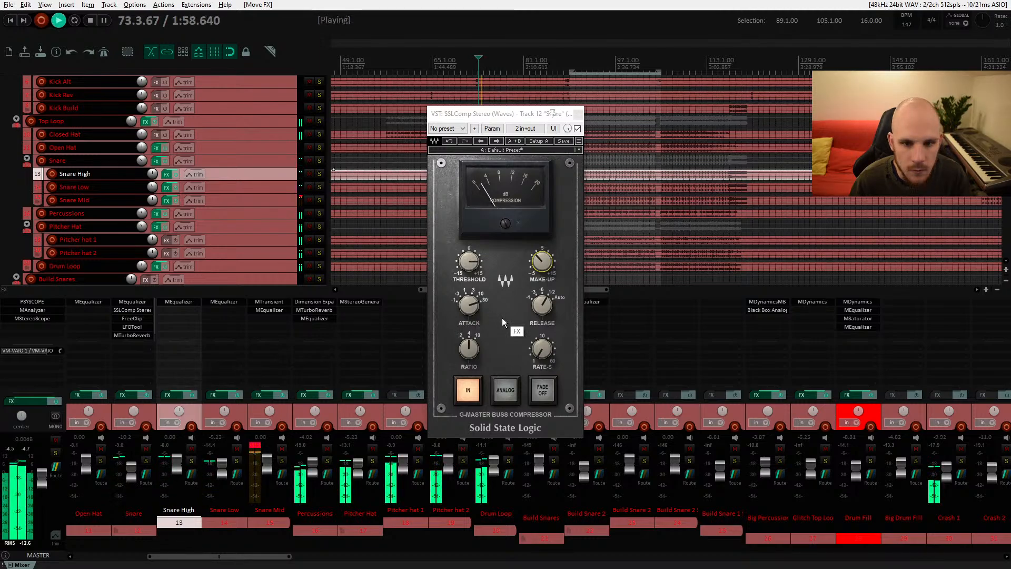
Step: Set the SSL compressor's threshold to 6.8 and close the plugin window
left_click(471, 265)
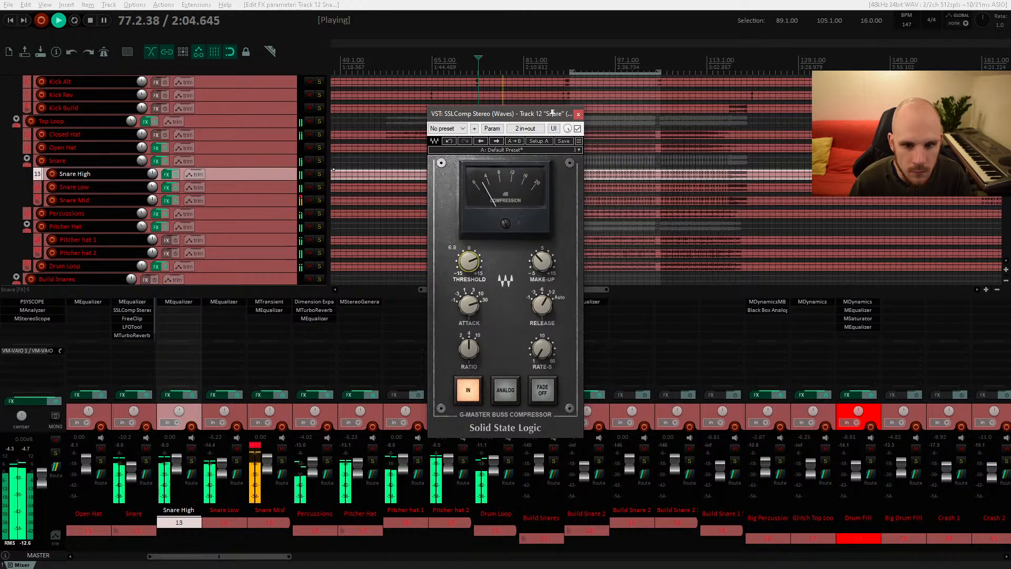
left_click(577, 115)
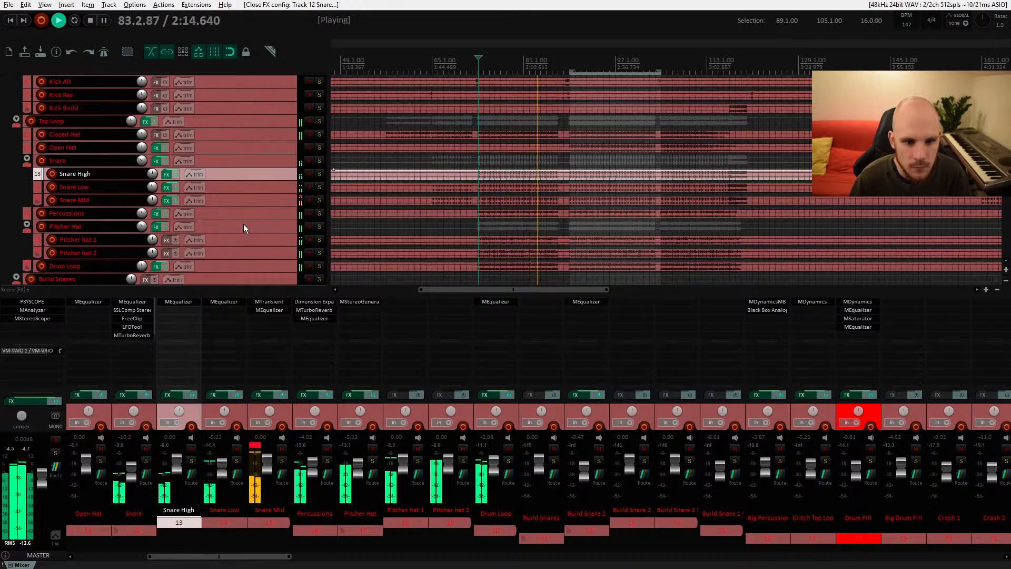
Step: Add a gentle boost band around 3 kHz in the Snare folder's MEqualizer, then close the plugin
left_click(132, 301)
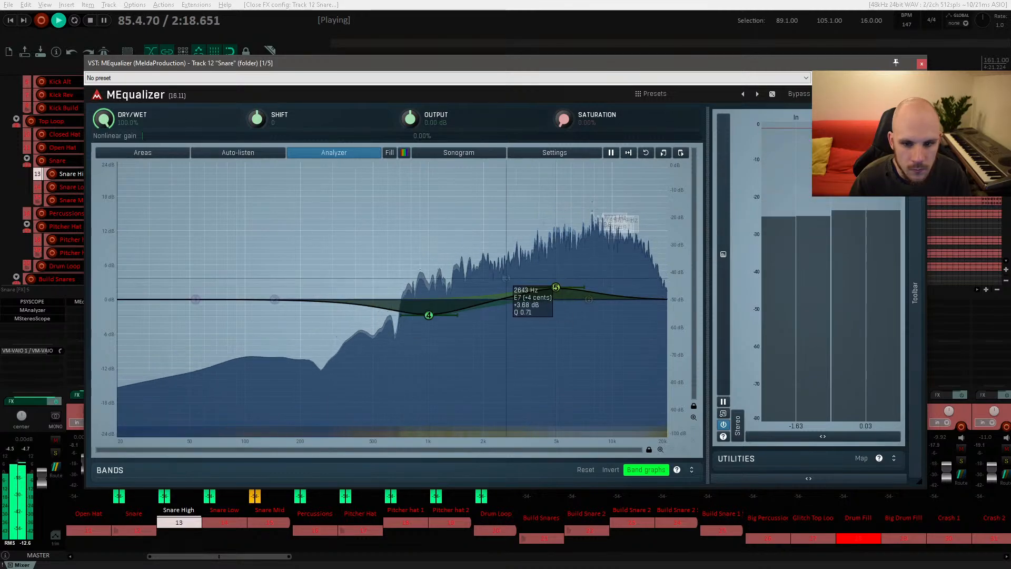
double_click(506, 278)
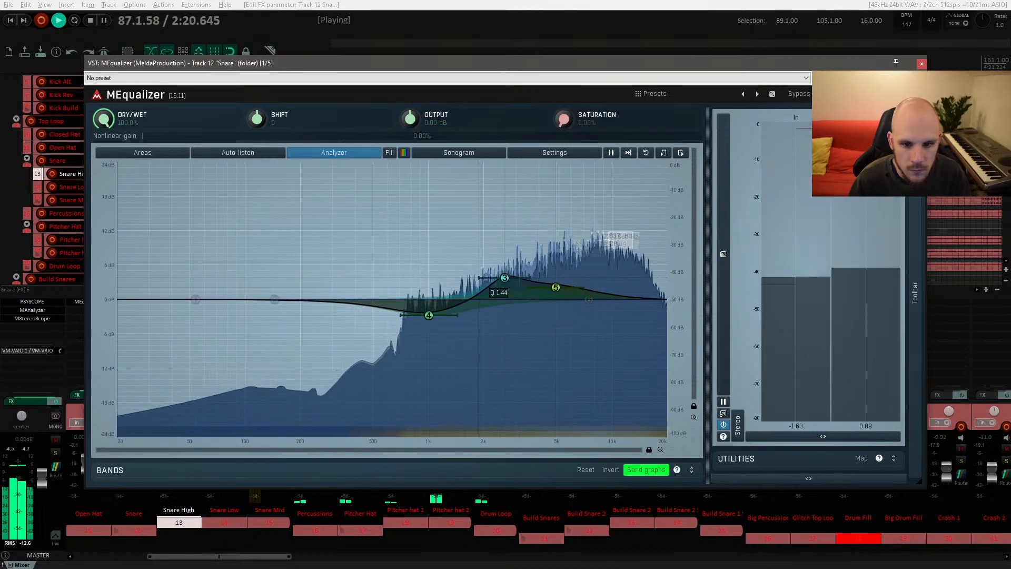
left_click_drag(478, 278, 523, 283)
key("space")
key("space")
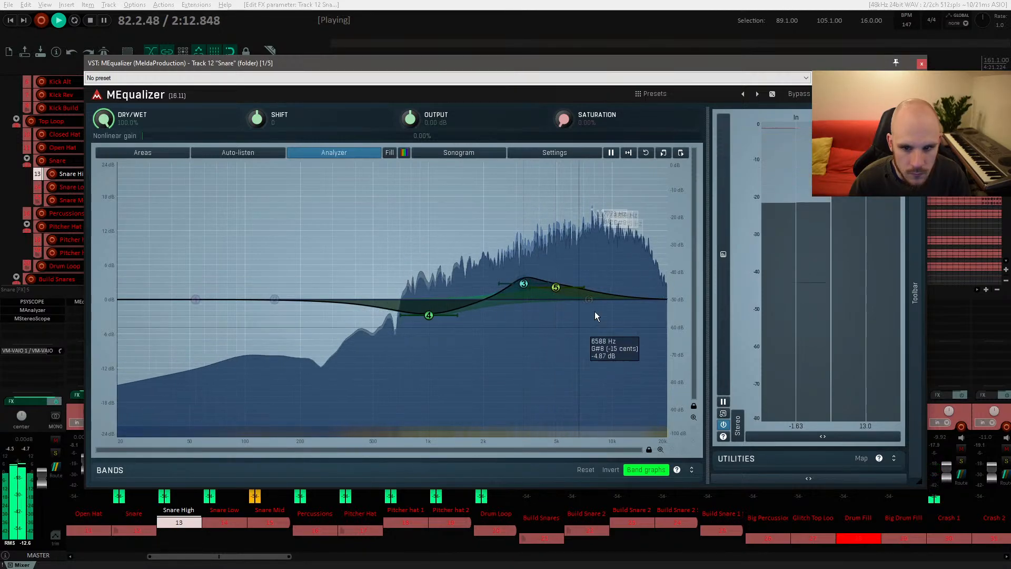
key("Escape")
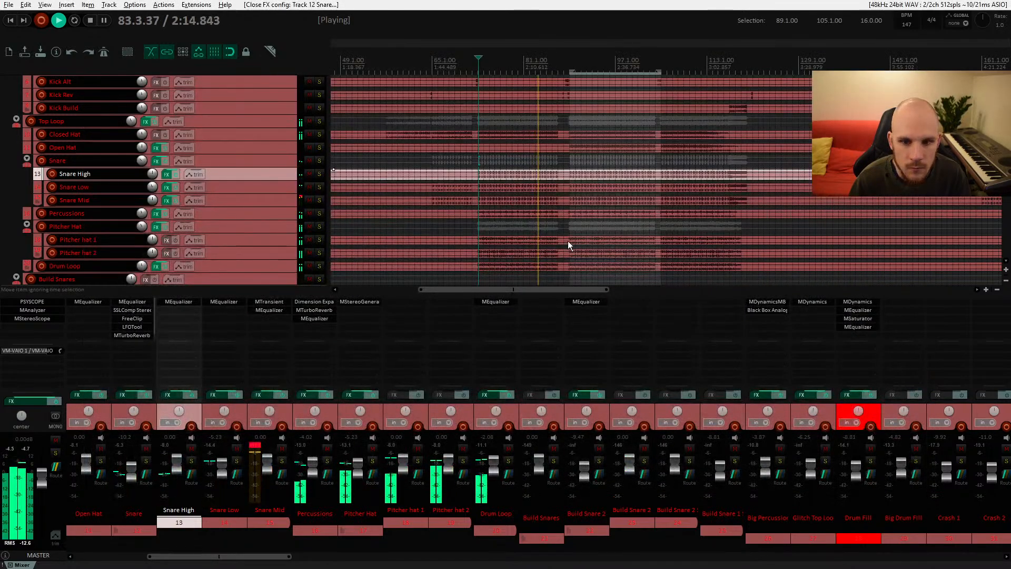
Step: Compare the Snare folder with its effects bypassed and enabled, then stop playback
left_click(164, 161)
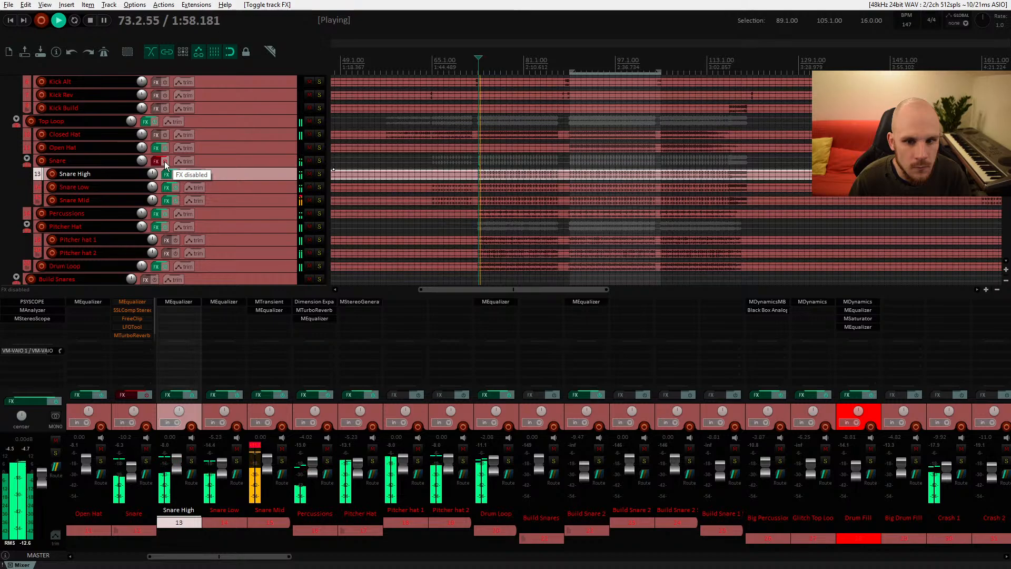
left_click(164, 161)
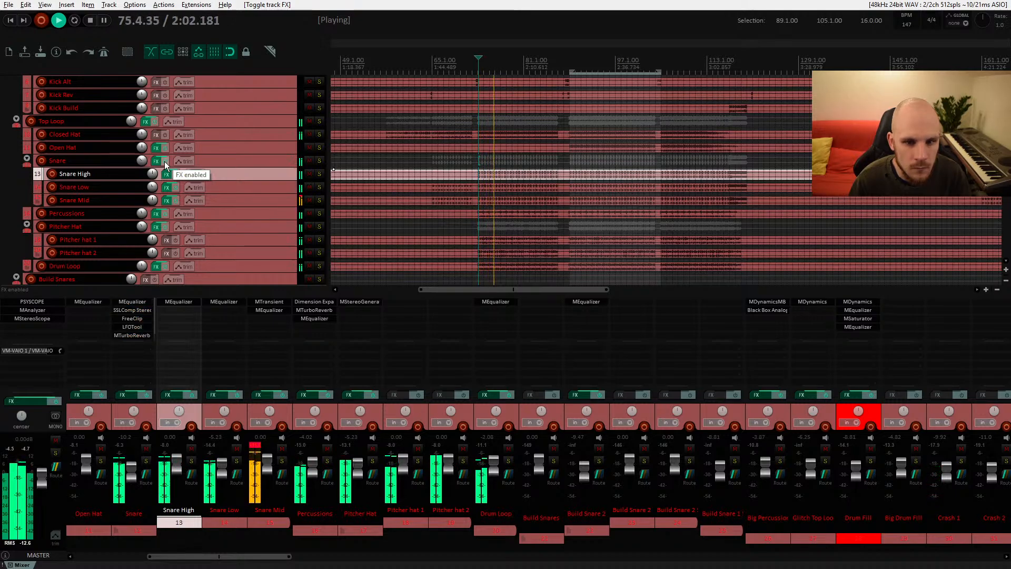
key("space")
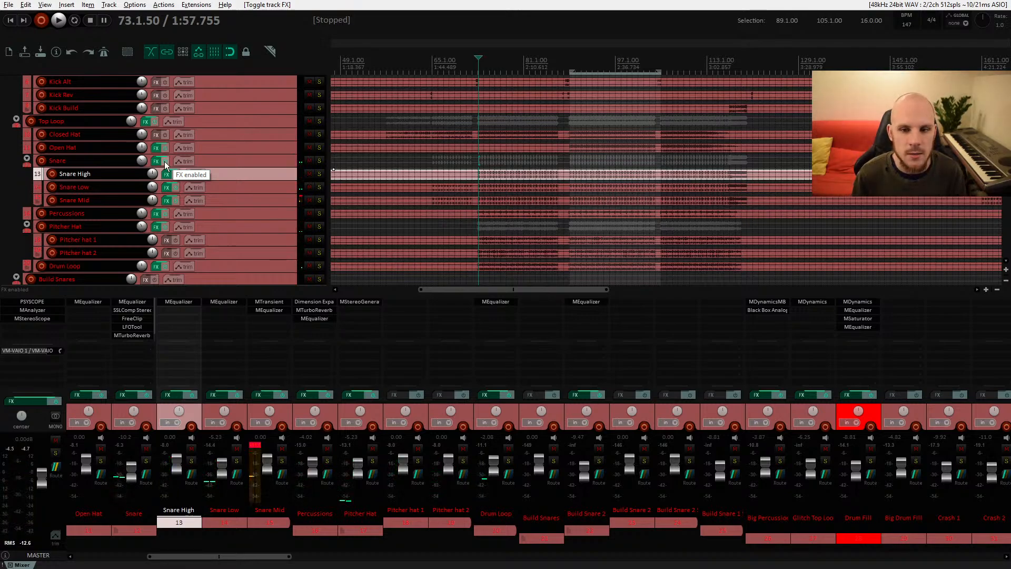
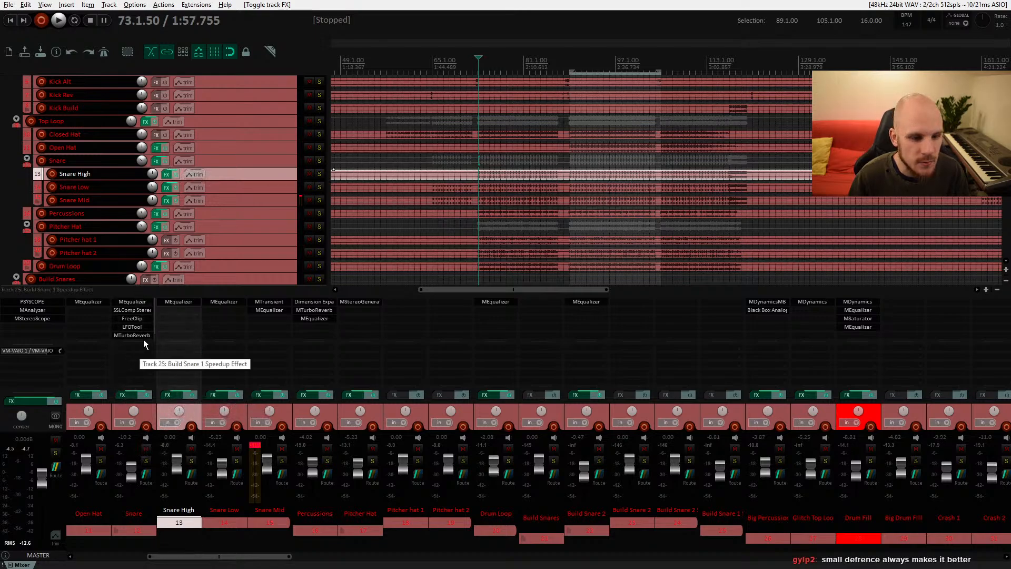
Step: Inspect the FreeClip, MEqualizer and MTurboReverb plugins on the Snare folder track's effect chain
left_click(138, 318)
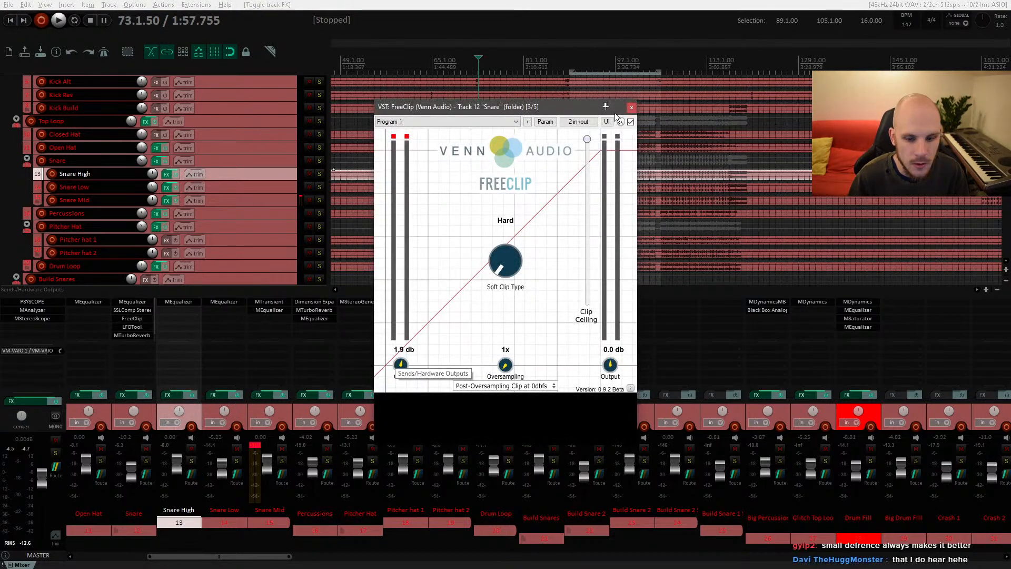
left_click(631, 108)
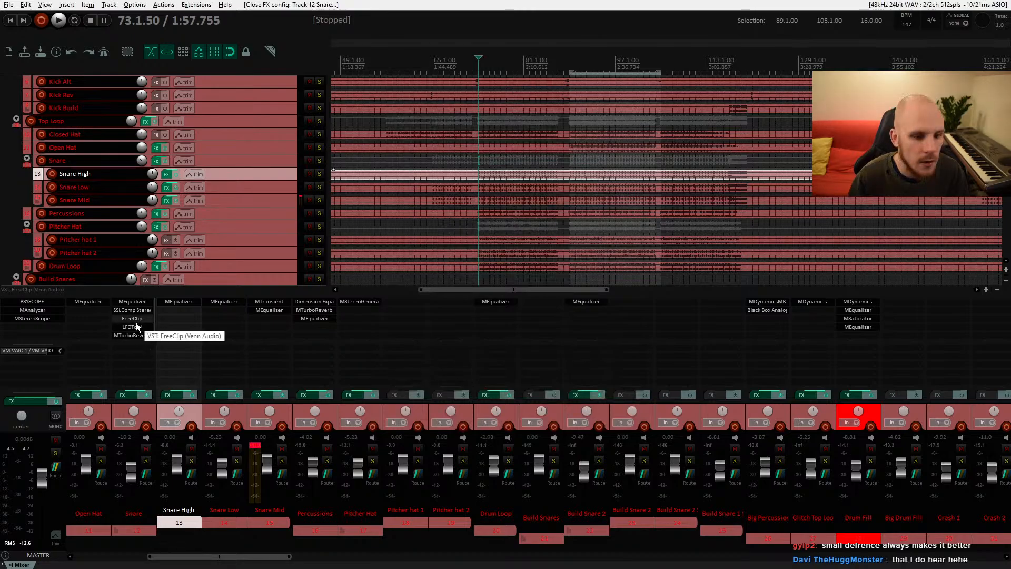
left_click(135, 303)
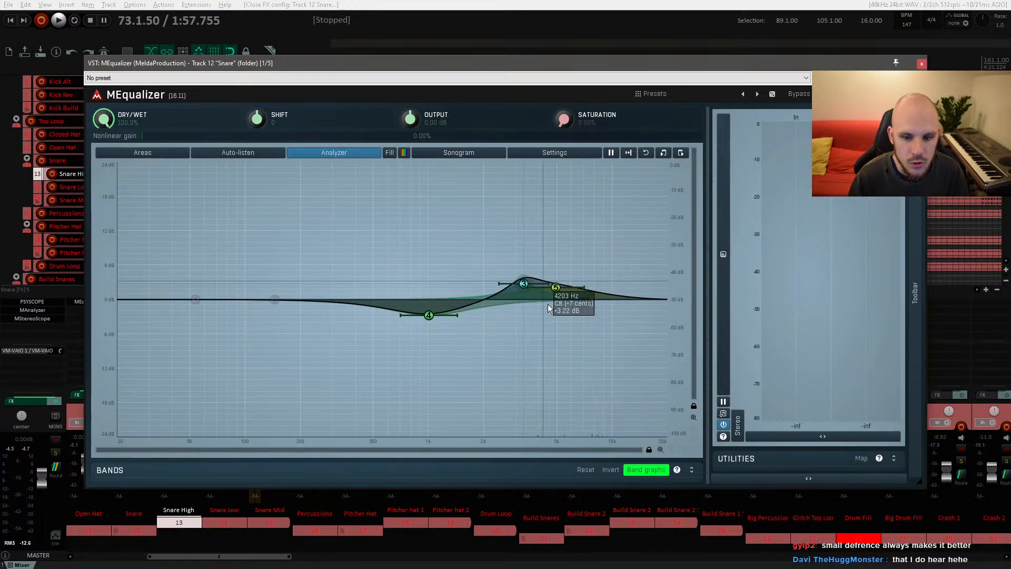
left_click(920, 64)
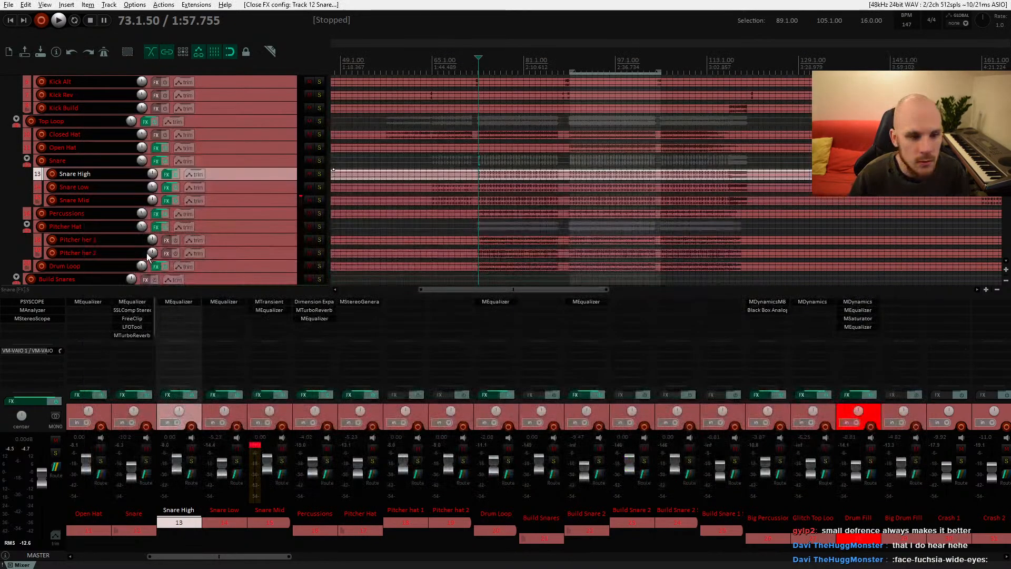
left_click(139, 335)
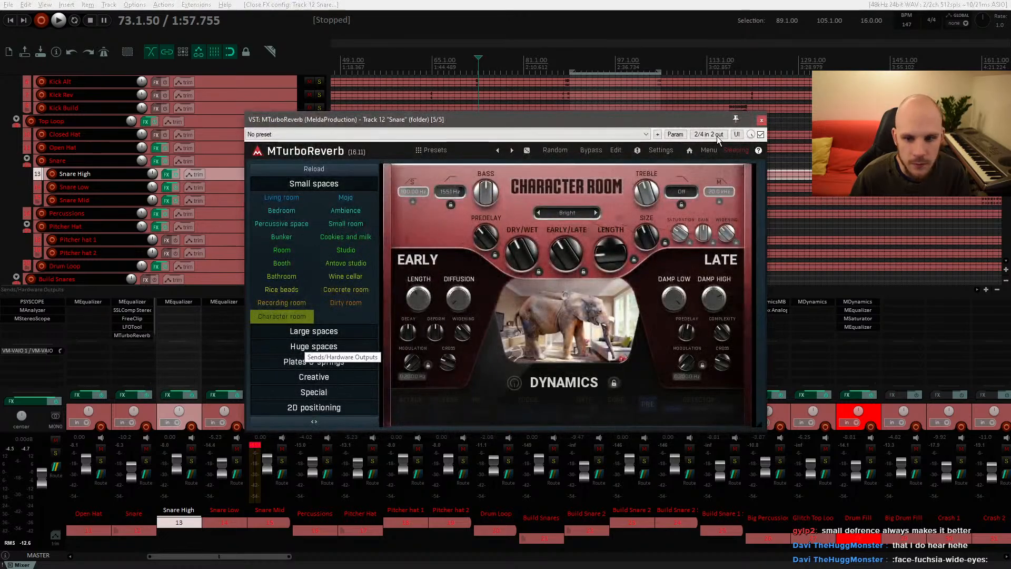
left_click(761, 120)
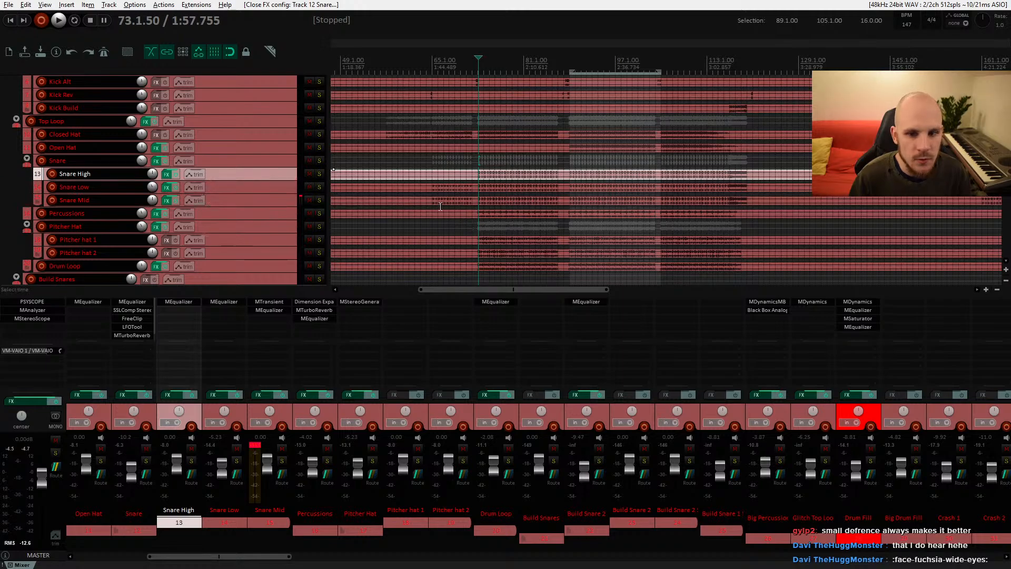
Step: Play the mix while bypassing and re-enabling the Snare folder's effect chain to compare the sound
key("space")
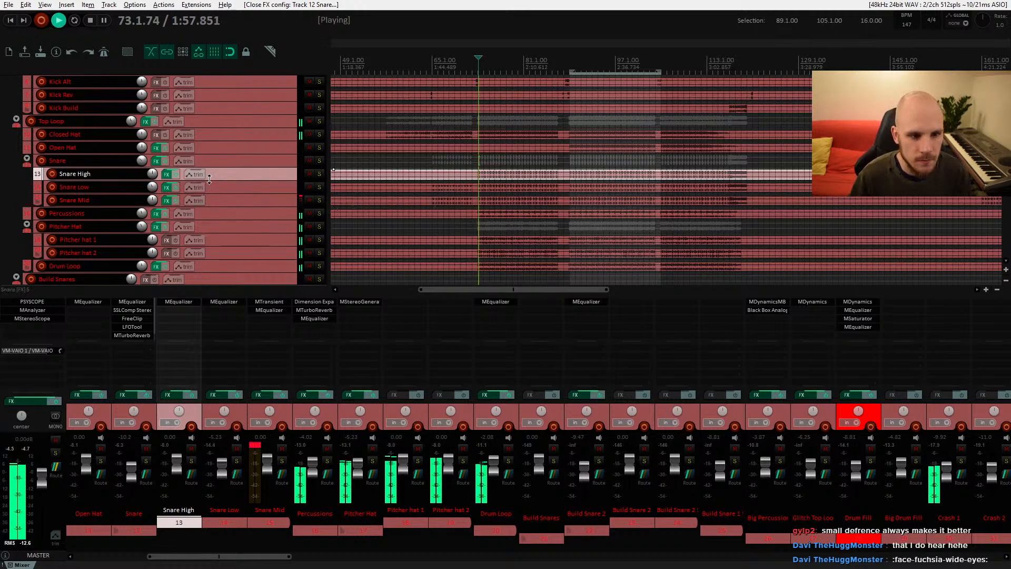
left_click(165, 163)
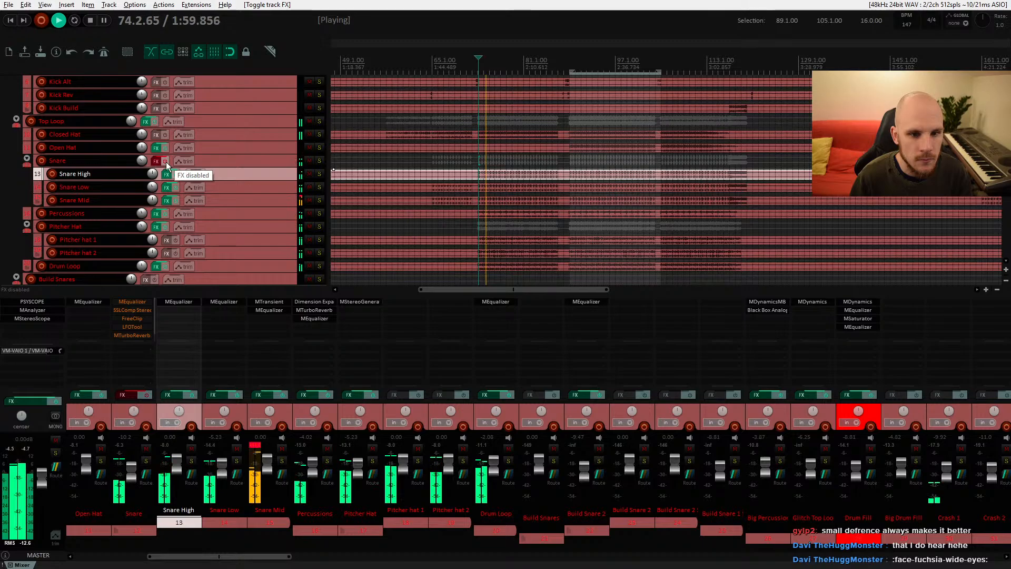
left_click(165, 162)
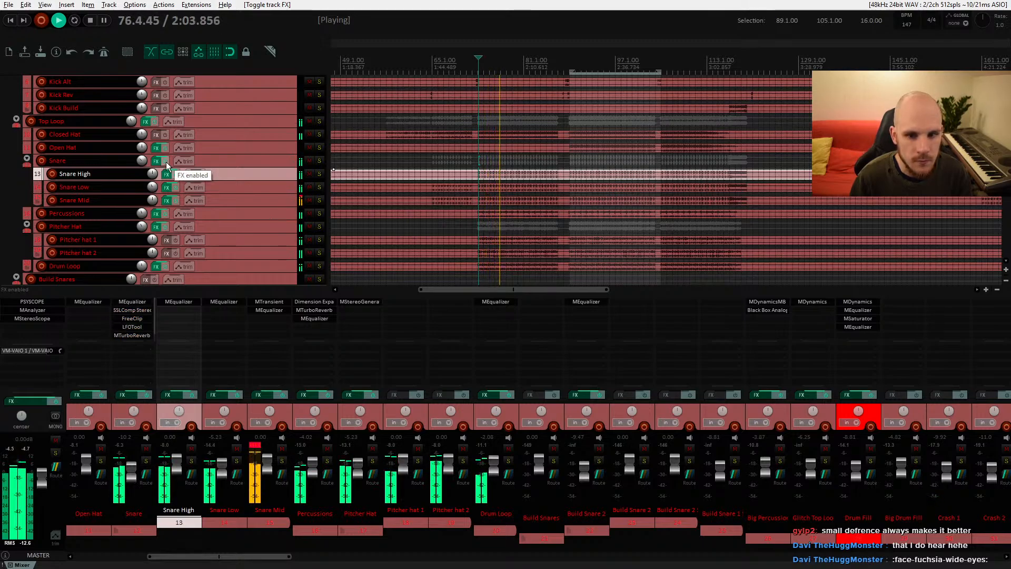
key("space")
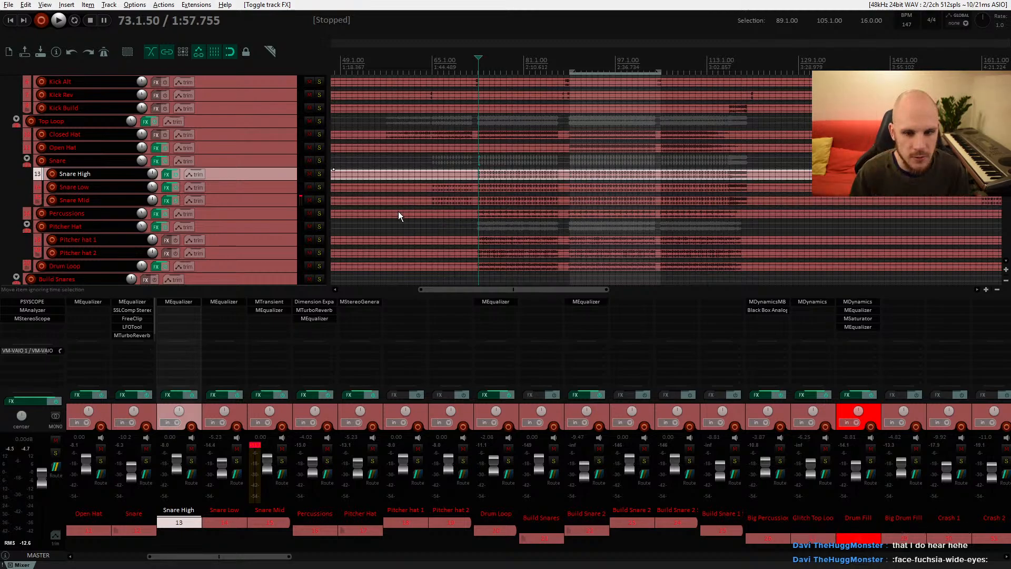
left_click(427, 197)
key("space")
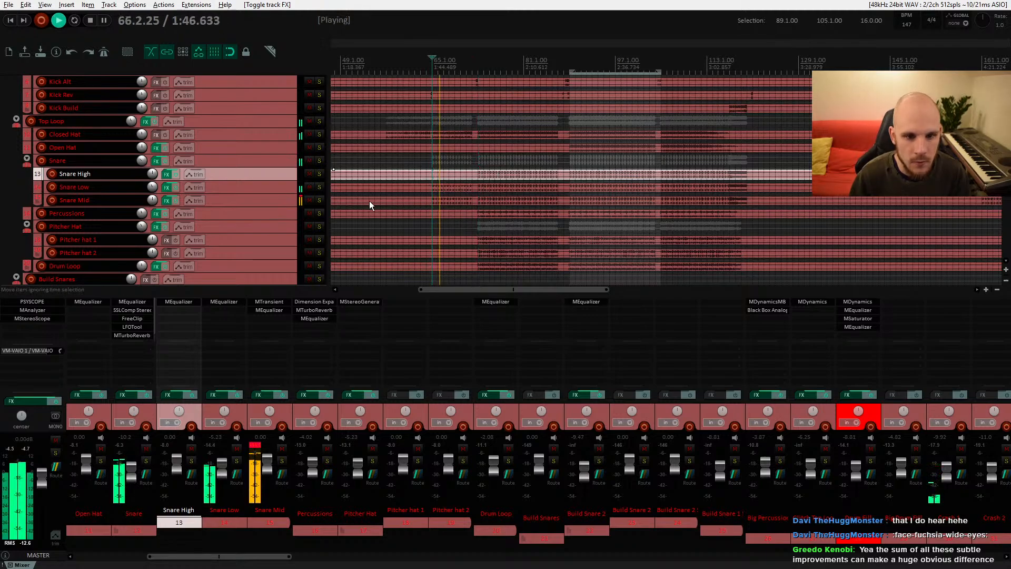
left_click(165, 162)
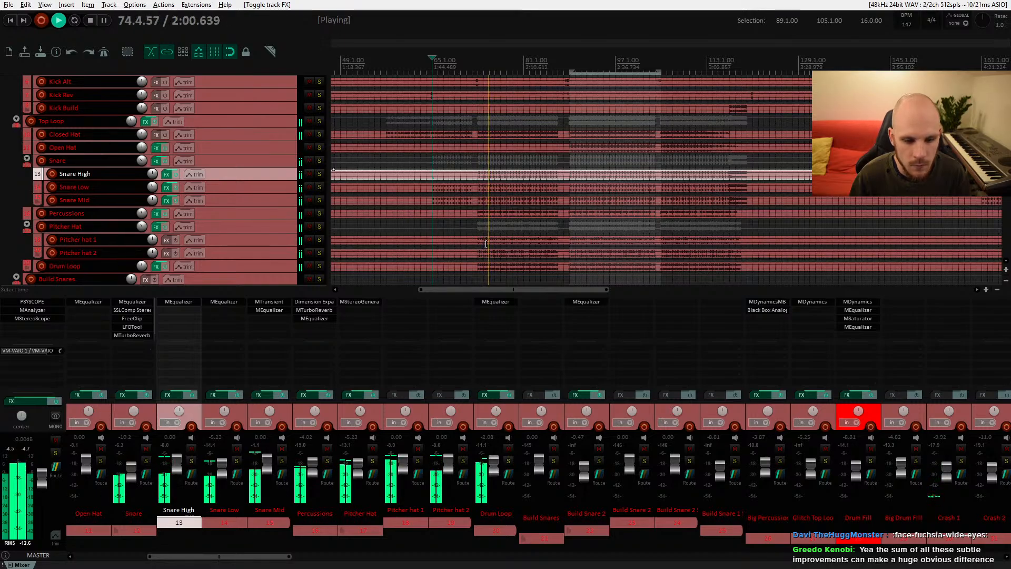
Step: Select the Open Hat item, solo the Open Hat track and play it back
scroll(476, 226, "right", 3)
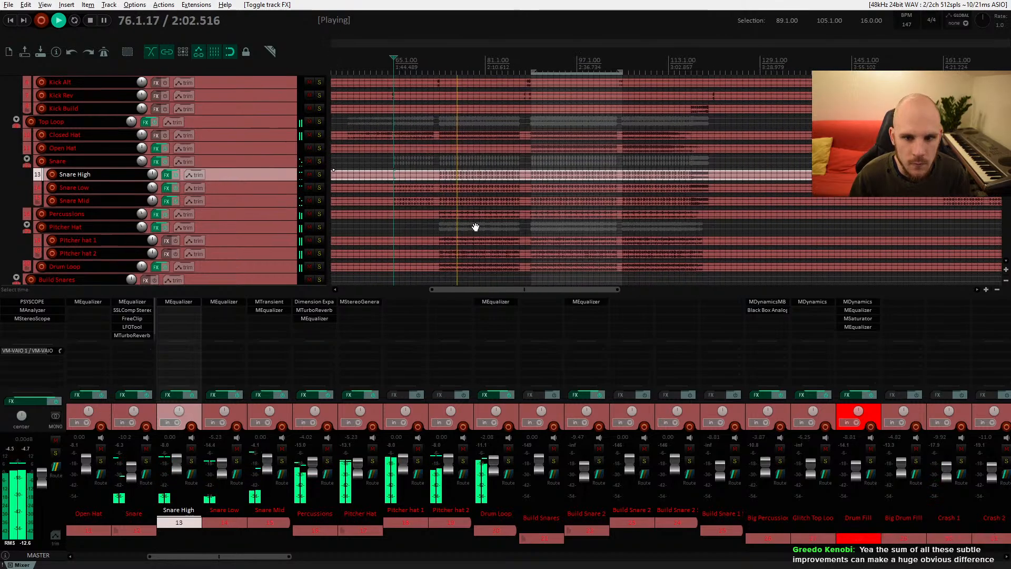
left_click(498, 152)
key("space")
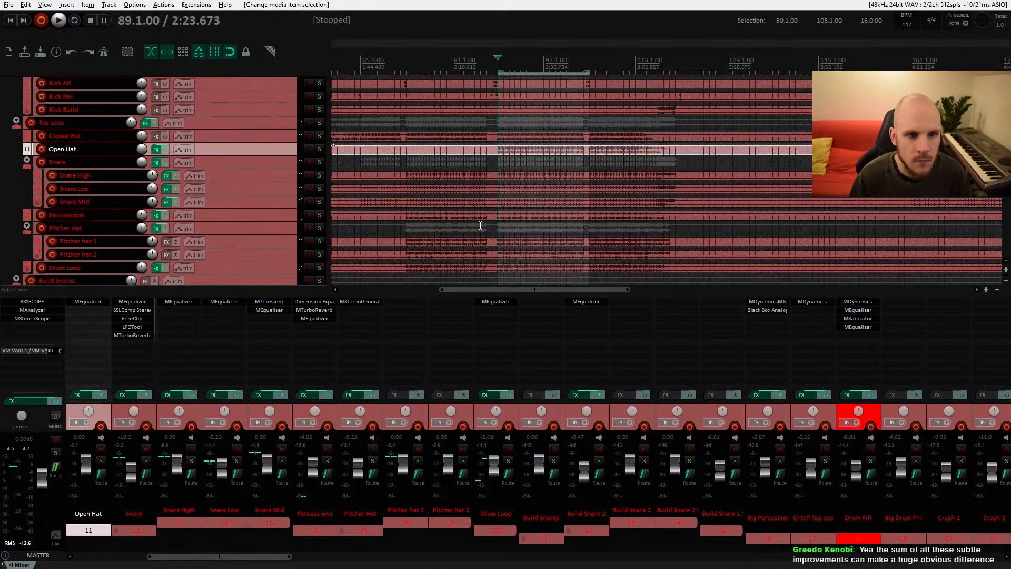
key("space")
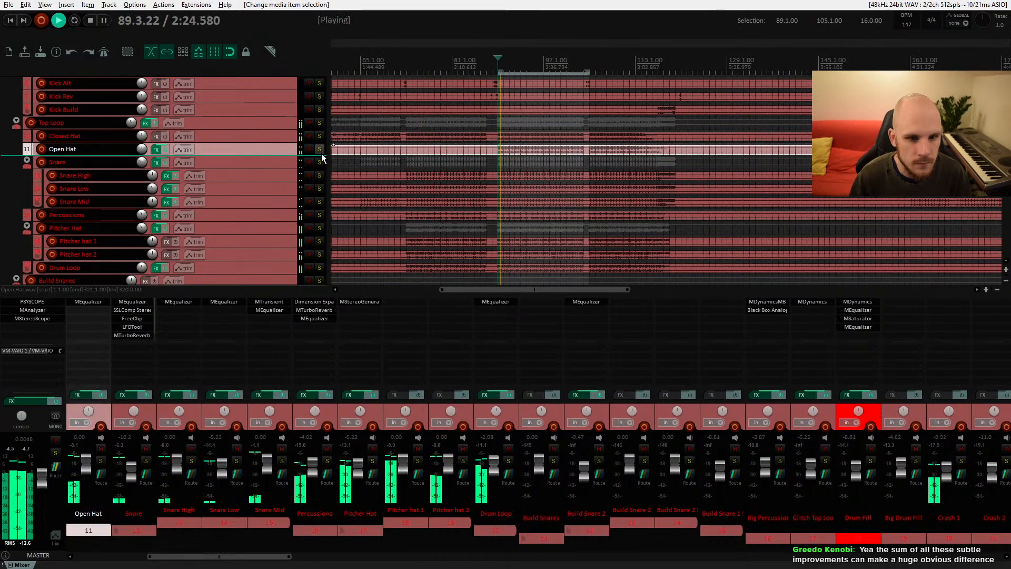
left_click(321, 151)
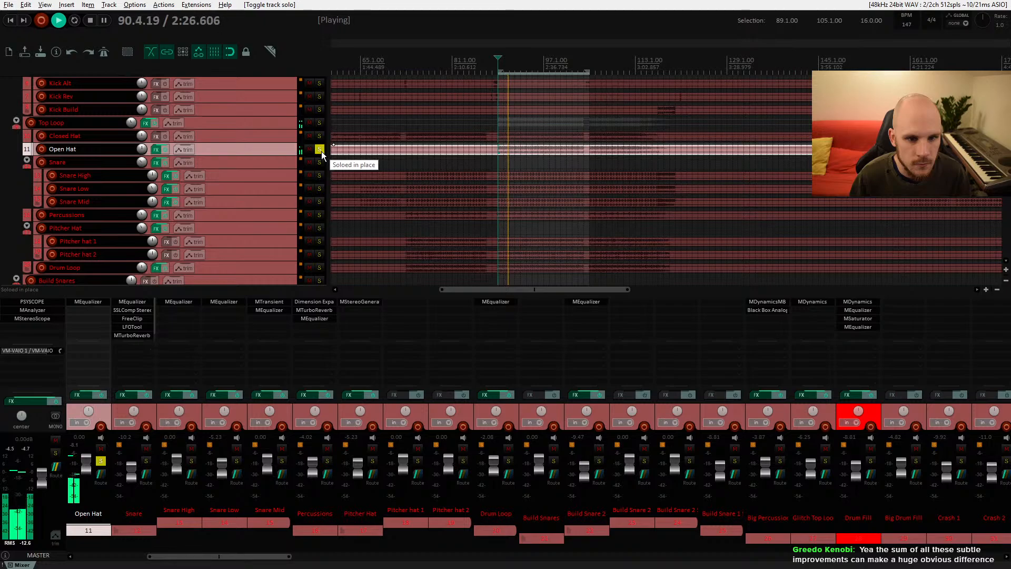
key("space")
left_click(321, 150)
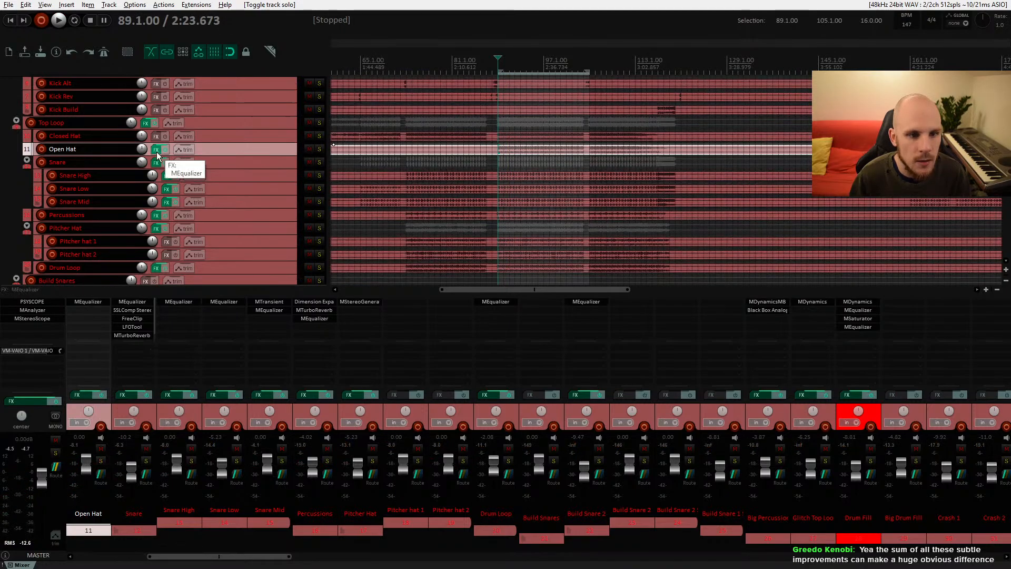
Step: In the Open Hat MEqualizer, add a high-shelf cut of about -3.3 dB near 7.8 kHz and raise Saturation to 54%
left_click(98, 302)
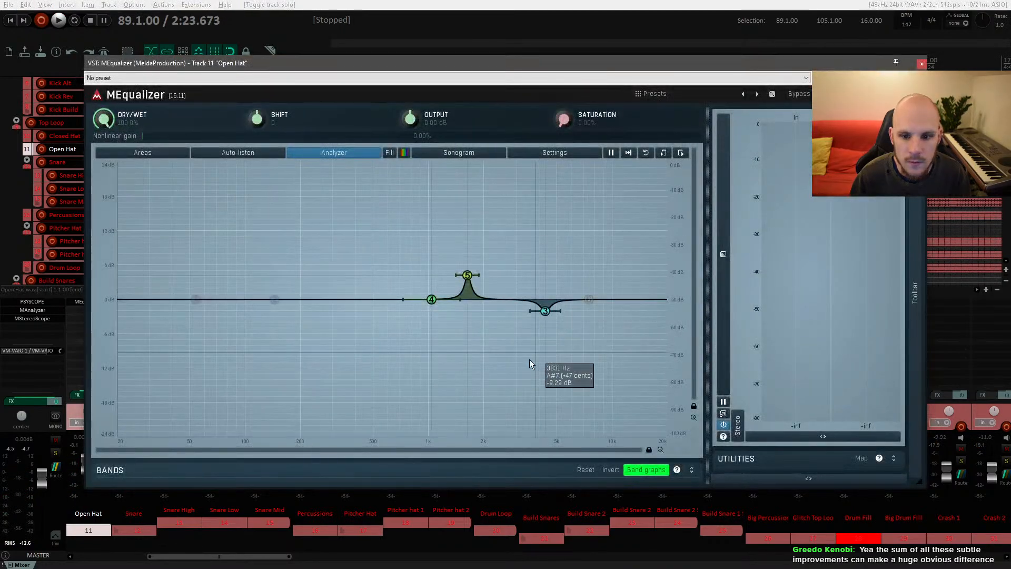
key("space")
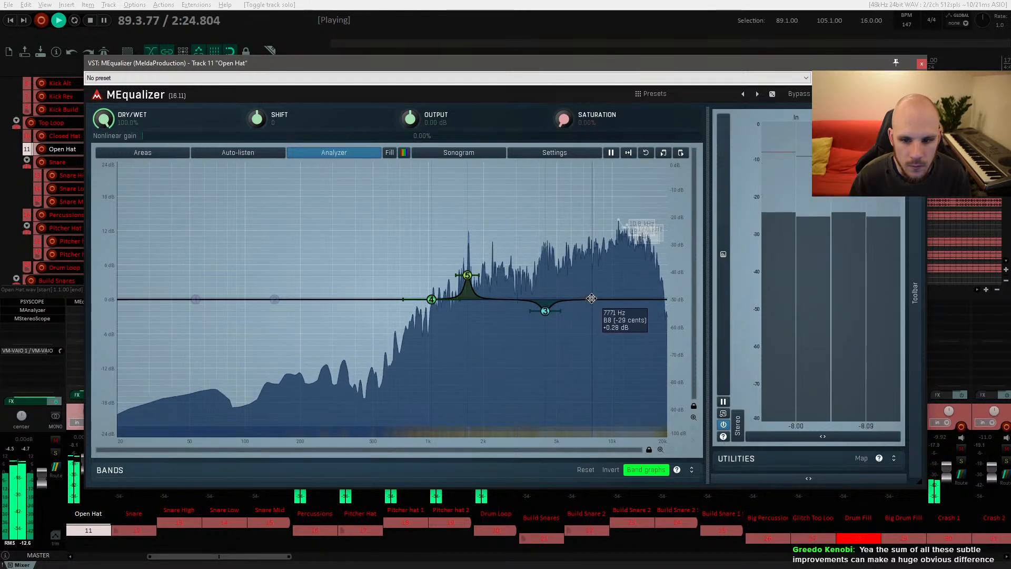
mouse_move(588, 298)
left_mouse_down()
mouse_move(519, 278)
mouse_move(585, 289)
mouse_move(592, 316)
left_mouse_up()
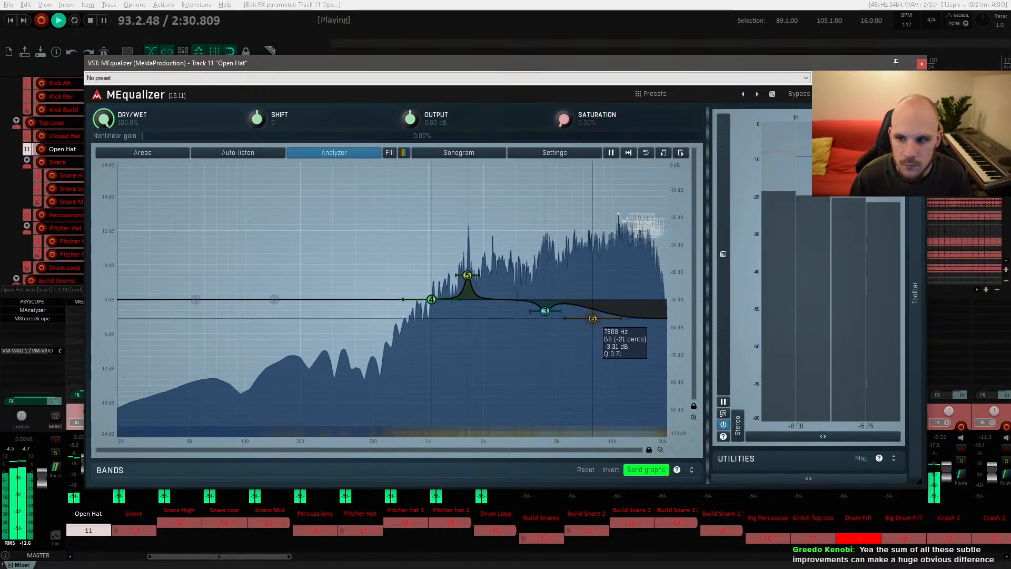
left_click_drag(564, 119, 564, 67)
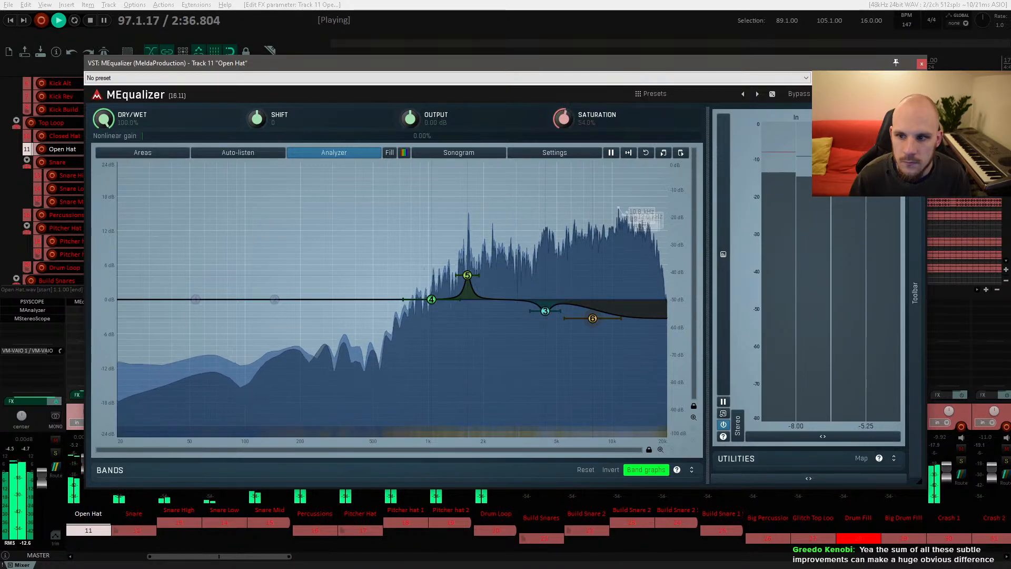
left_click(922, 64)
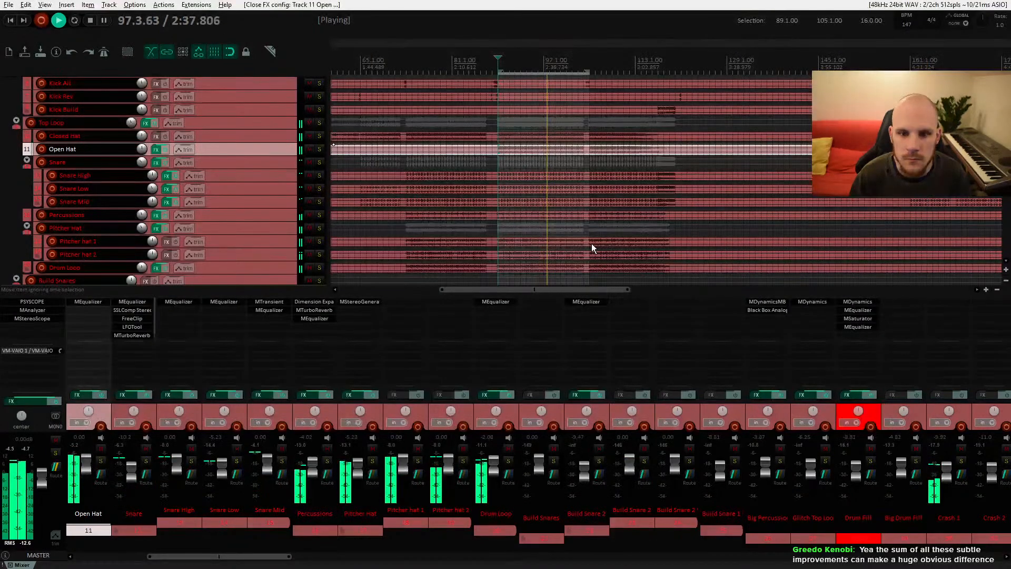
Step: Solo the Open Hat track and add MDynamics to its effect chain, searching the plugin list for dynam
left_click(319, 149)
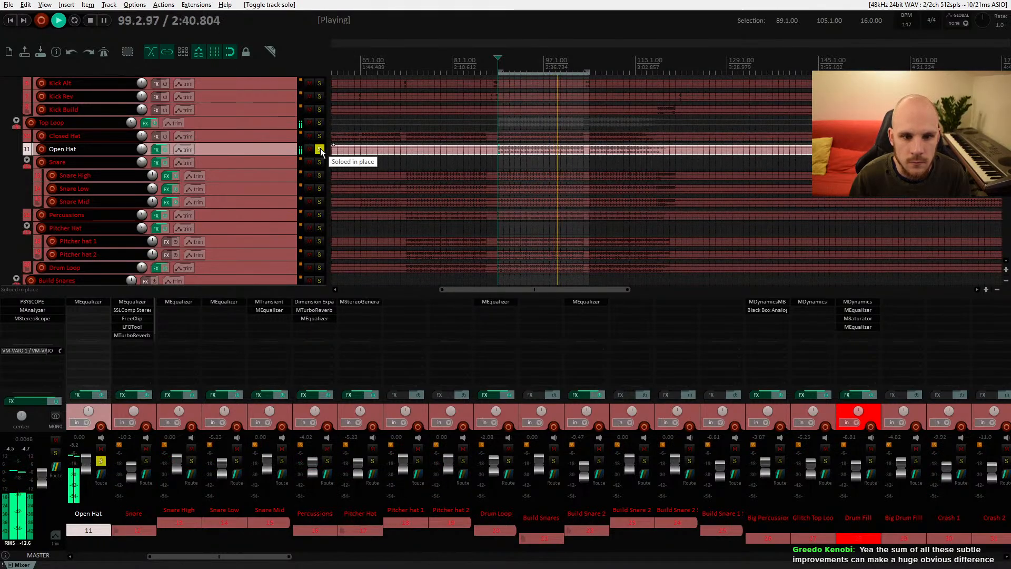
key("space")
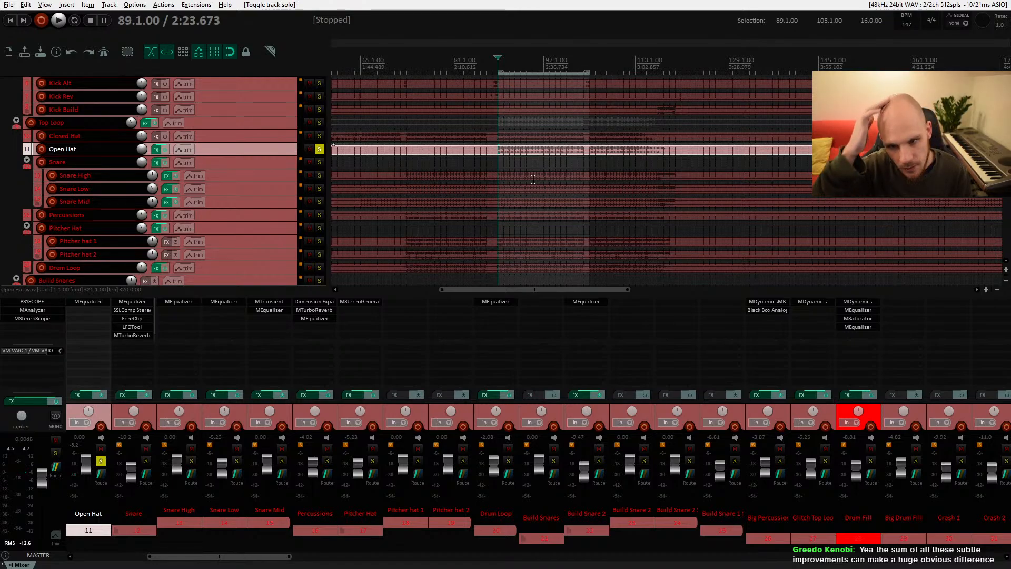
double_click(100, 311)
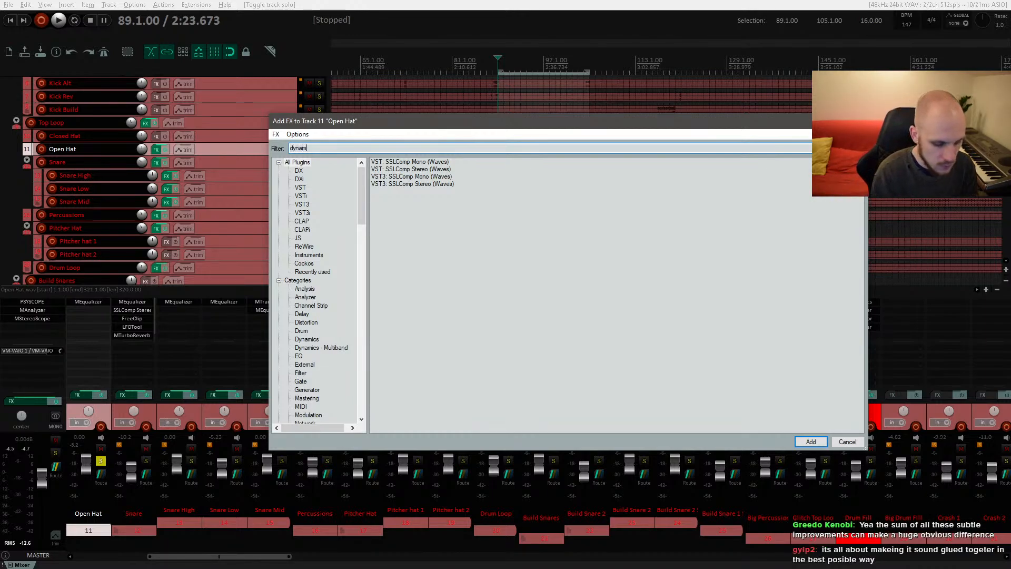
double_click(416, 185)
Step: Set MDynamics attack to 0 ms, release about 91 ms, raise the ratio and lower threshold to -14.9 dB
key("space")
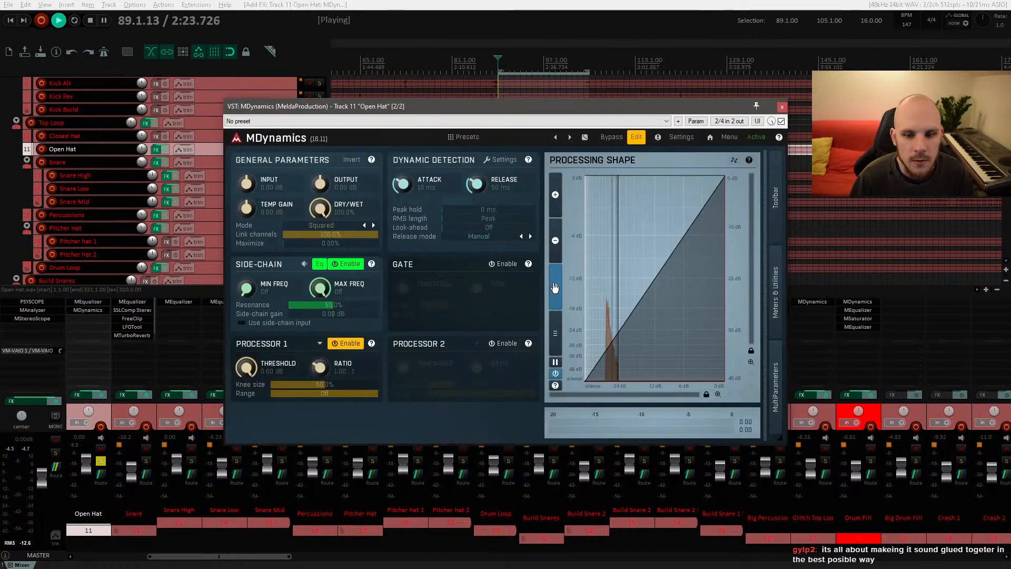
left_click_drag(402, 184, 403, 215)
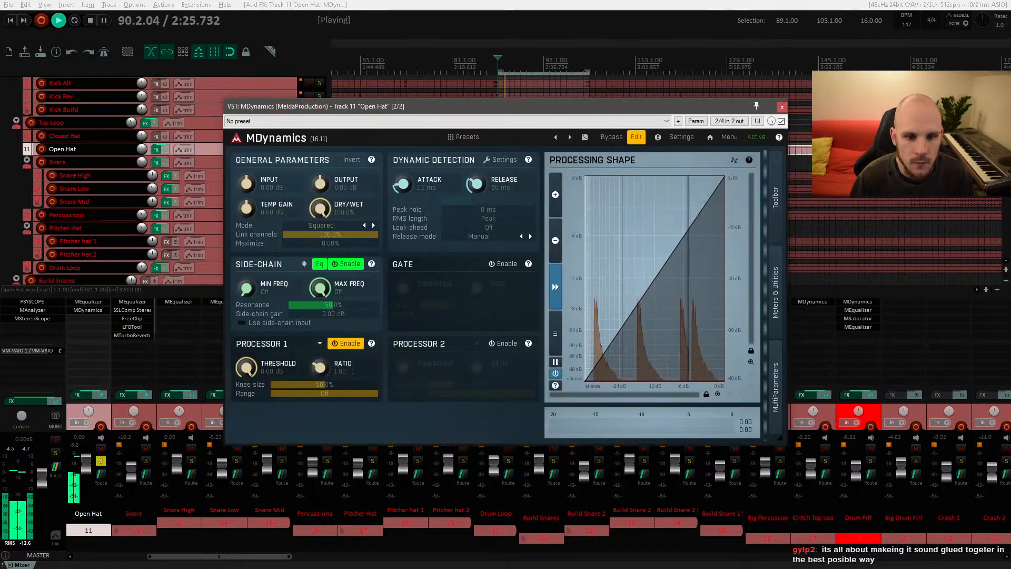
left_click_drag(476, 184, 476, 177)
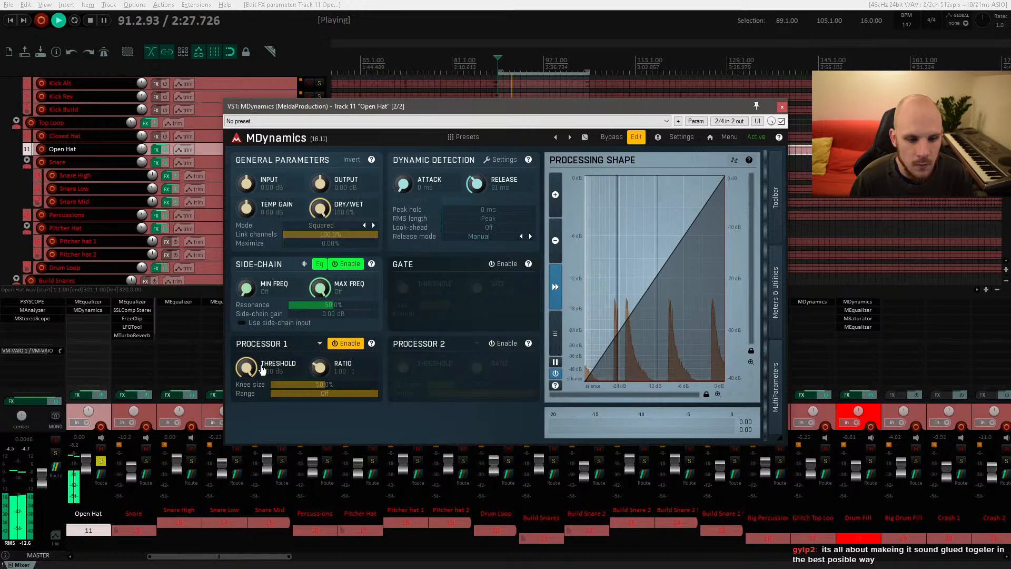
left_click_drag(320, 367, 320, 357)
left_click_drag(246, 367, 246, 393)
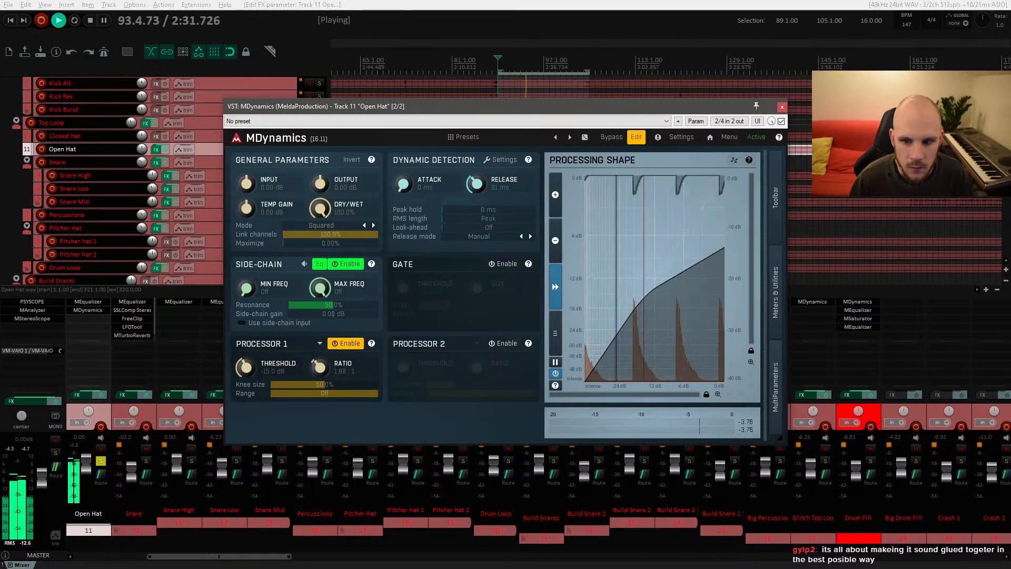
left_click(781, 107)
key("space")
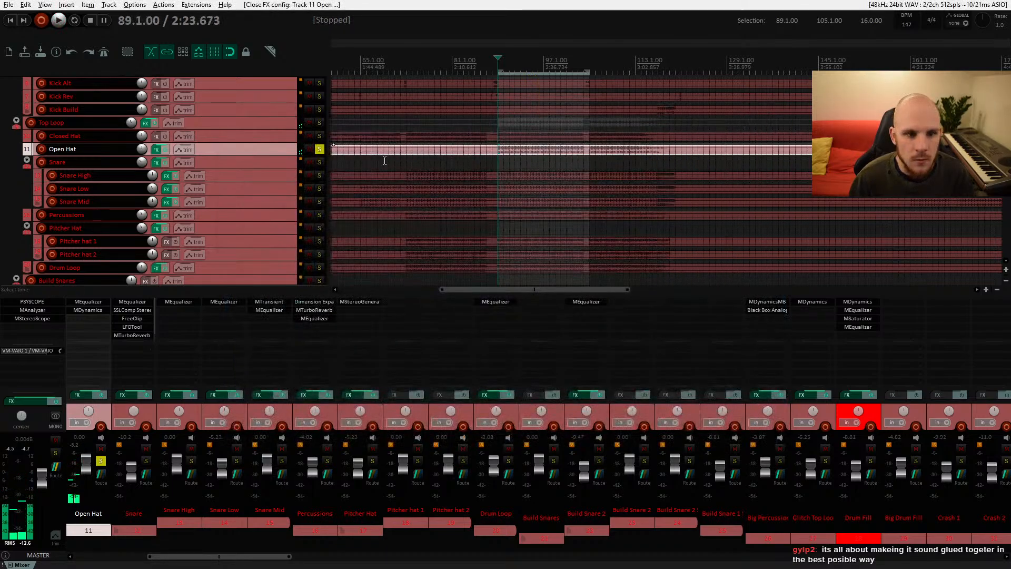
Step: Reopen the Open Hat MEqualizer and add a 12 dB/oct high-pass band at about 54 Hz
left_click(87, 302)
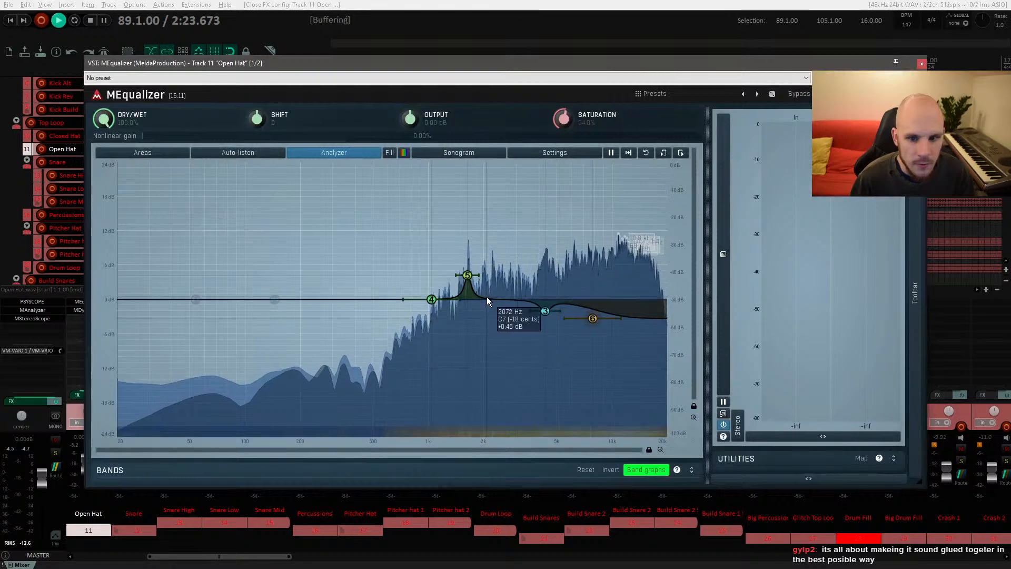
key("space")
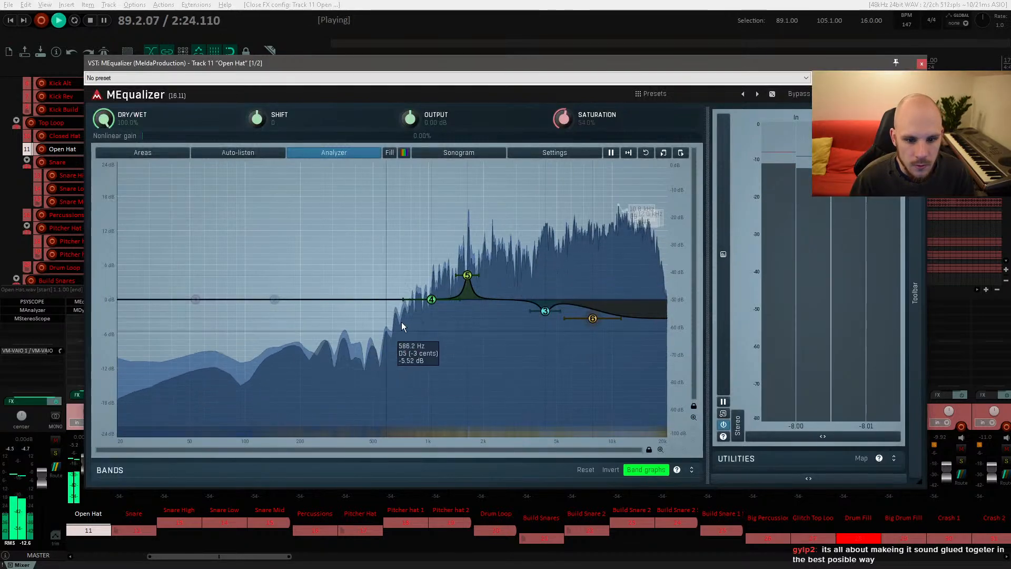
key("space")
double_click(196, 298)
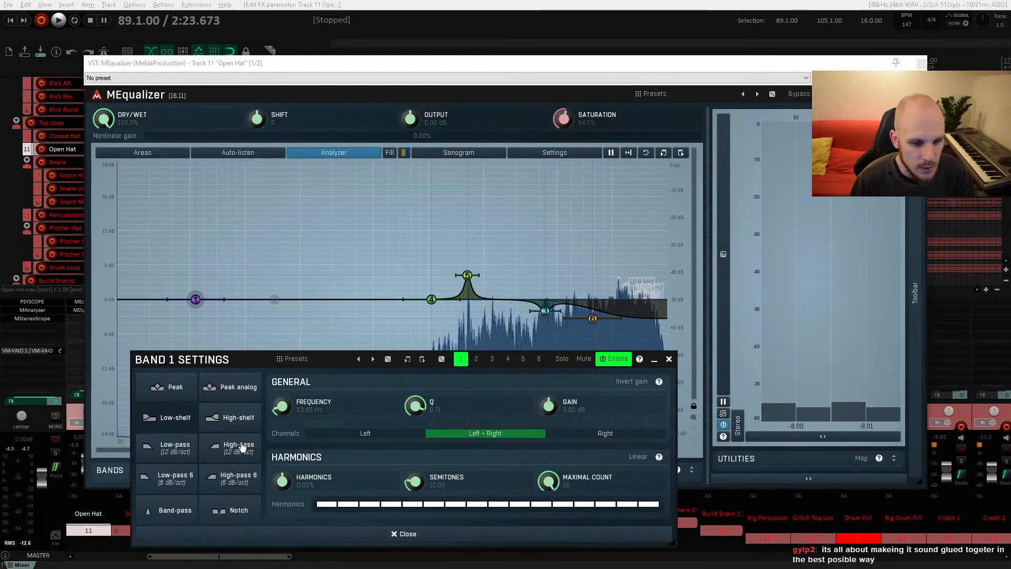
key("space")
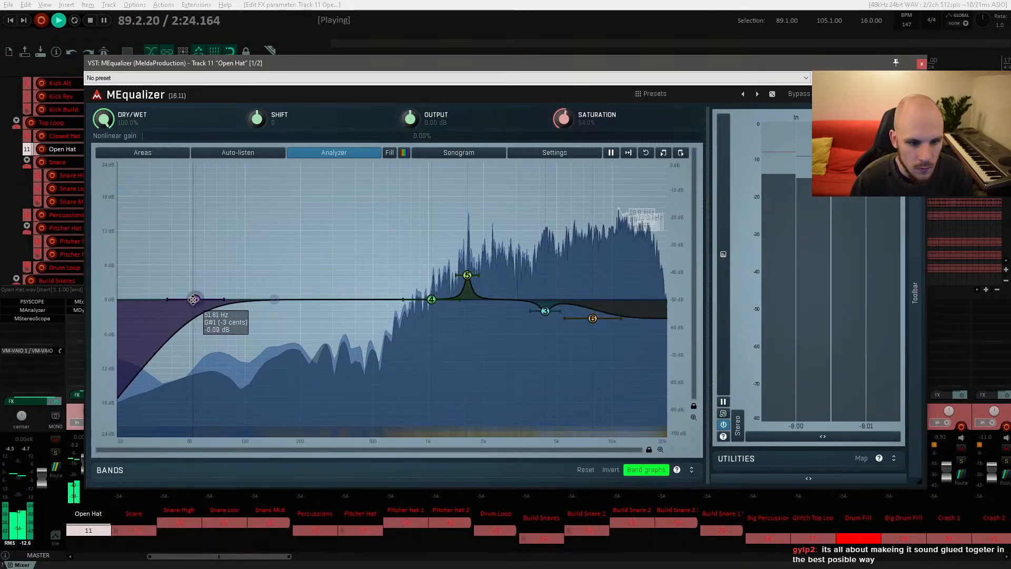
left_click(669, 359)
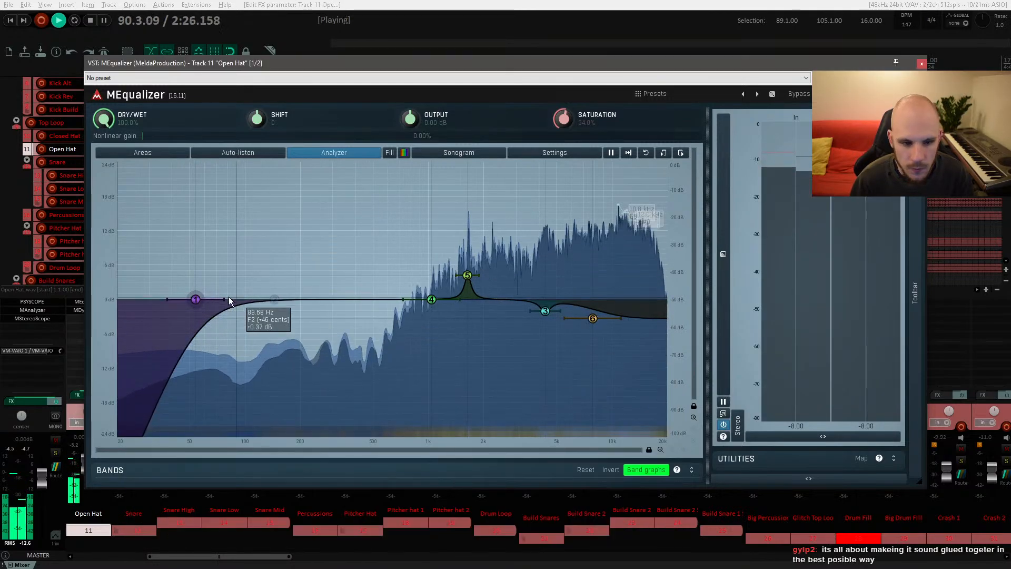
Step: Move the Open Hat high-pass band up to about 900 Hz and boost the peak band near 1.6 kHz
left_click_drag(195, 299, 408, 294)
left_click_drag(467, 275, 472, 250)
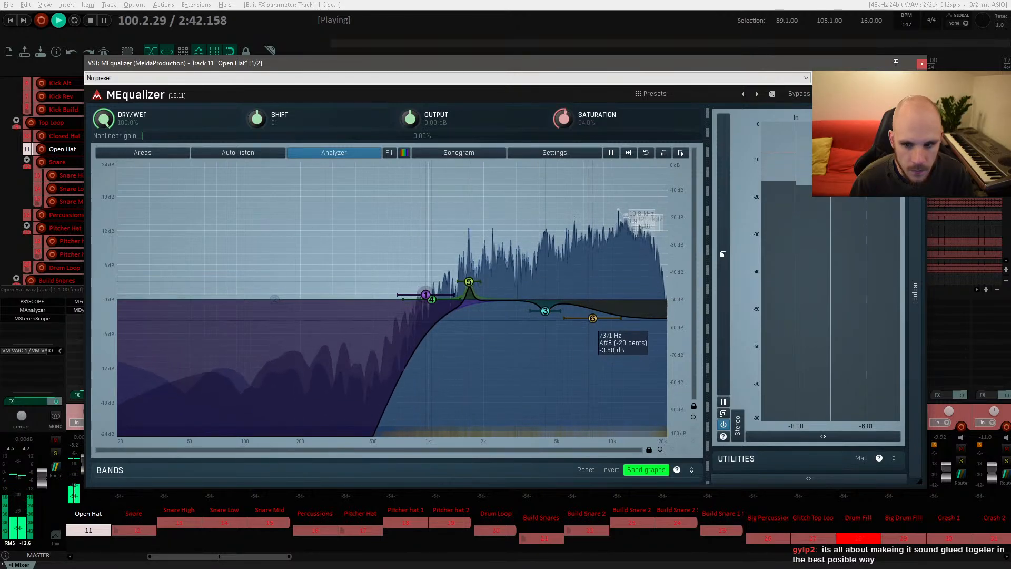
Step: Ease the high-shelf cut, add a gentle bell boost near 10 kHz, and close the equalizer
left_click_drag(590, 318, 593, 306)
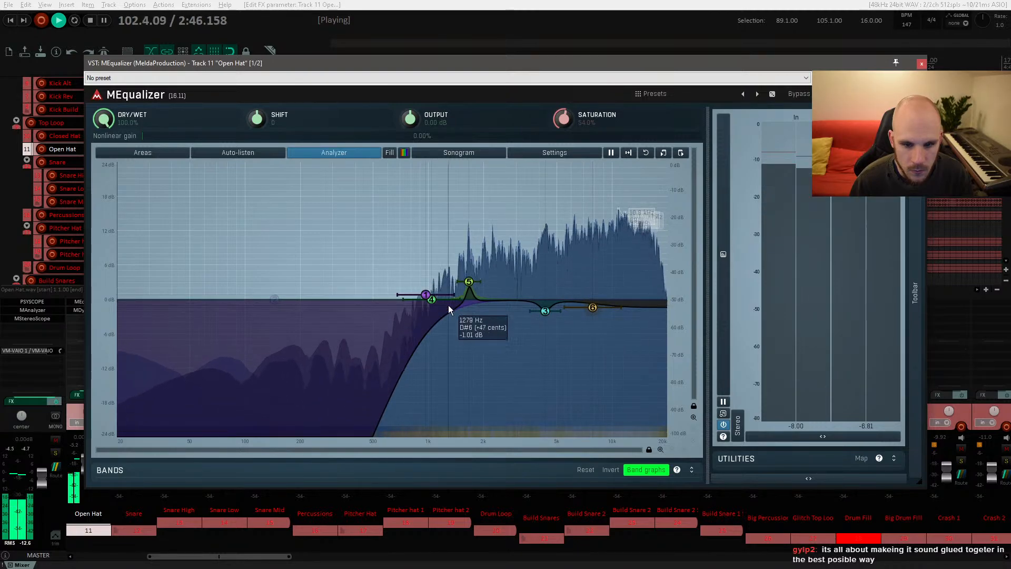
double_click(587, 269)
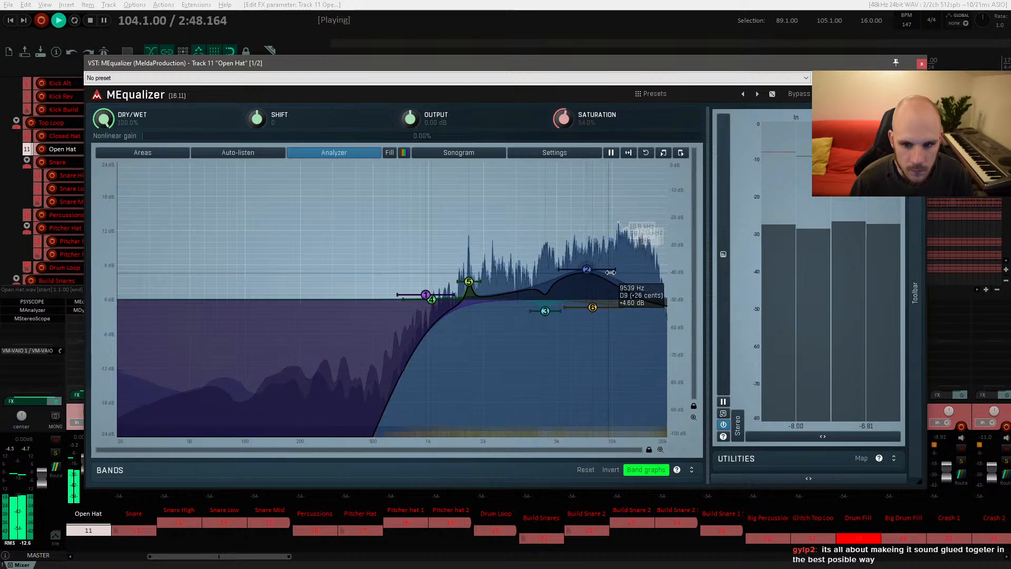
key("space")
key("space")
mouse_move(595, 269)
left_mouse_down()
mouse_move(579, 279)
mouse_move(605, 285)
left_mouse_up()
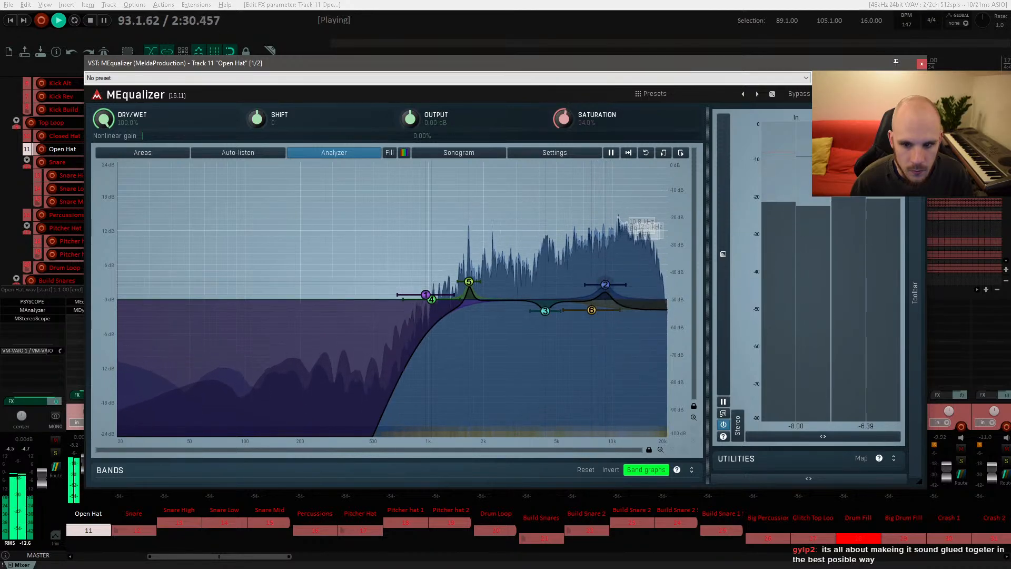
left_click(921, 64)
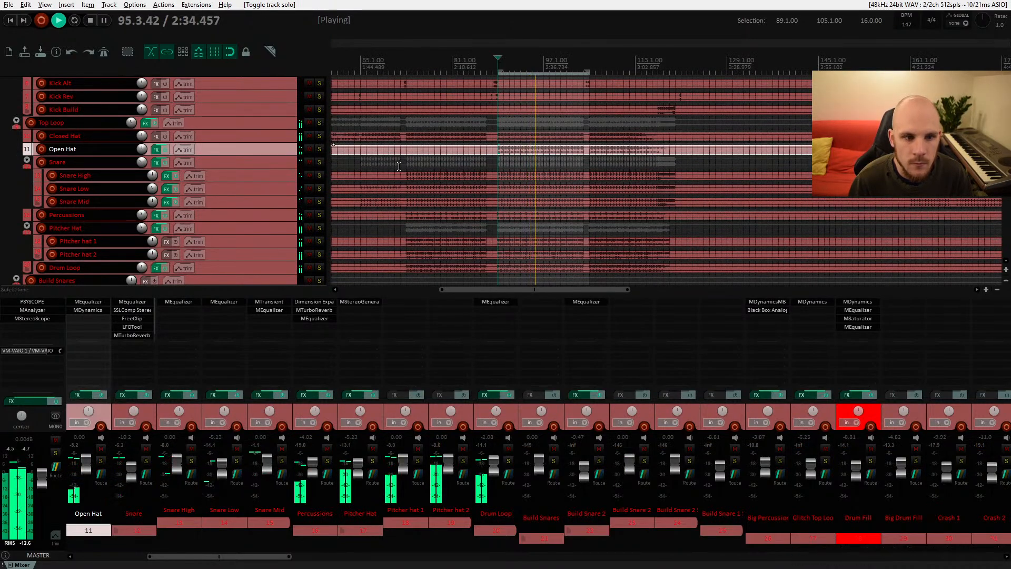
Step: Toggle the Open Hat effects and solo the Closed Hat and Open Hat tracks while playing back
left_click(165, 149)
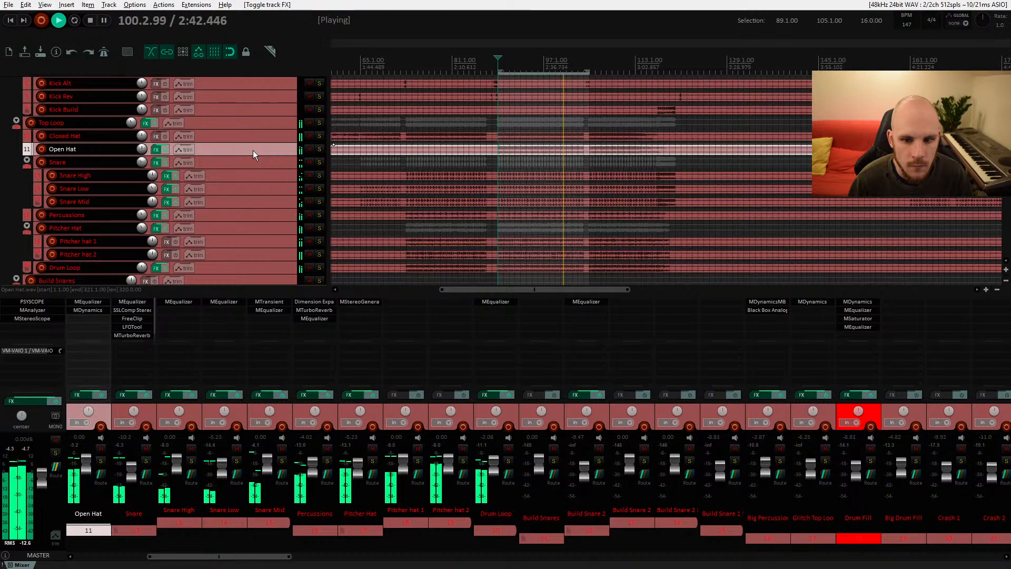
key("space")
left_click(321, 139)
key("space")
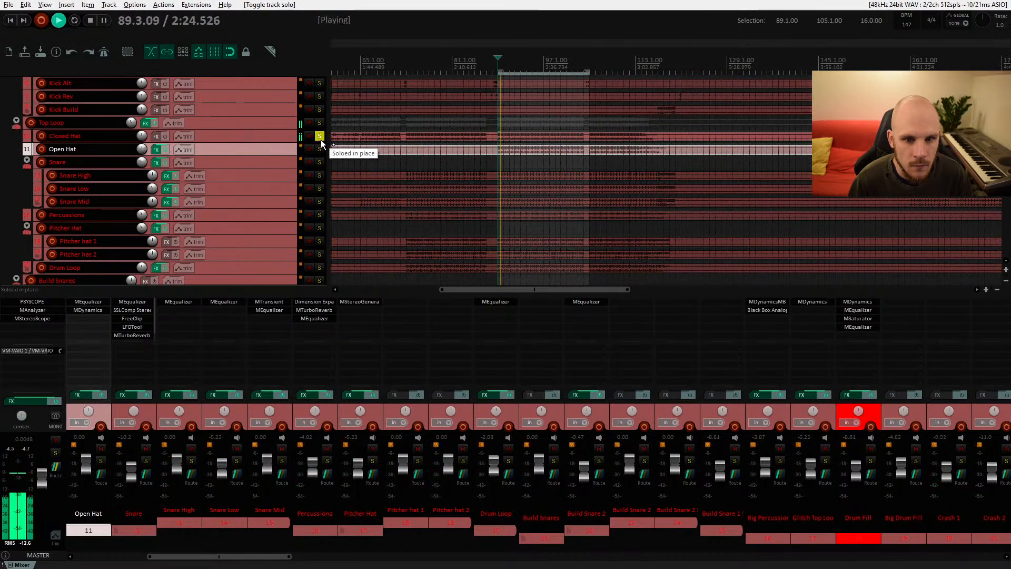
left_click(319, 149)
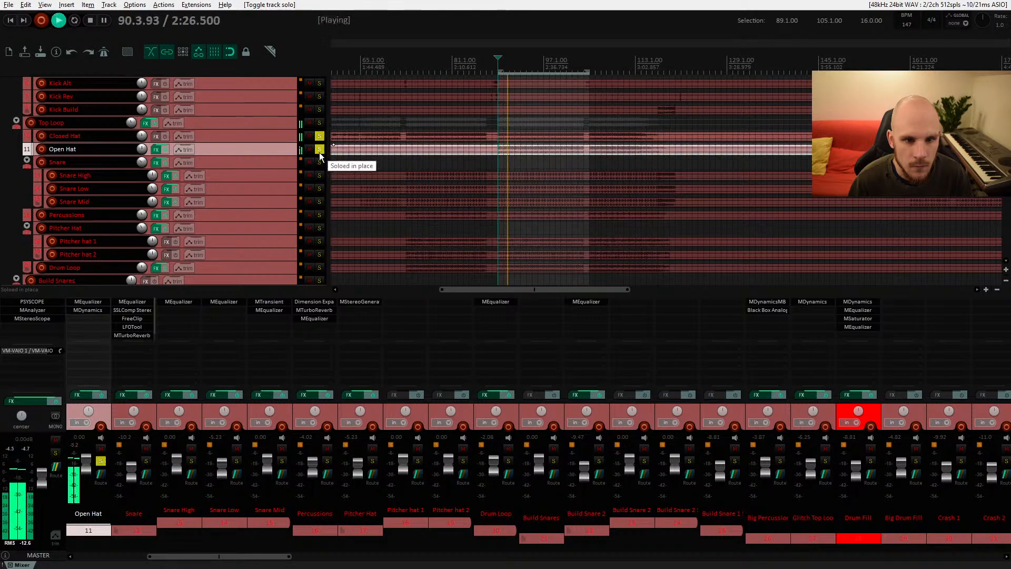
key("space")
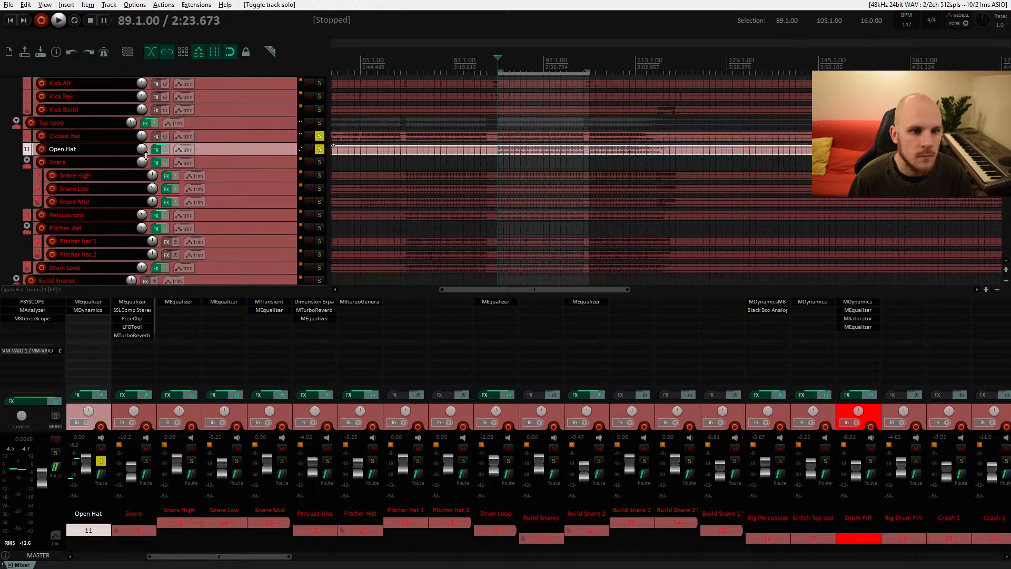
Step: Add FreeClip to the Open Hat effect chain from the plugins filtered by clip
double_click(105, 319)
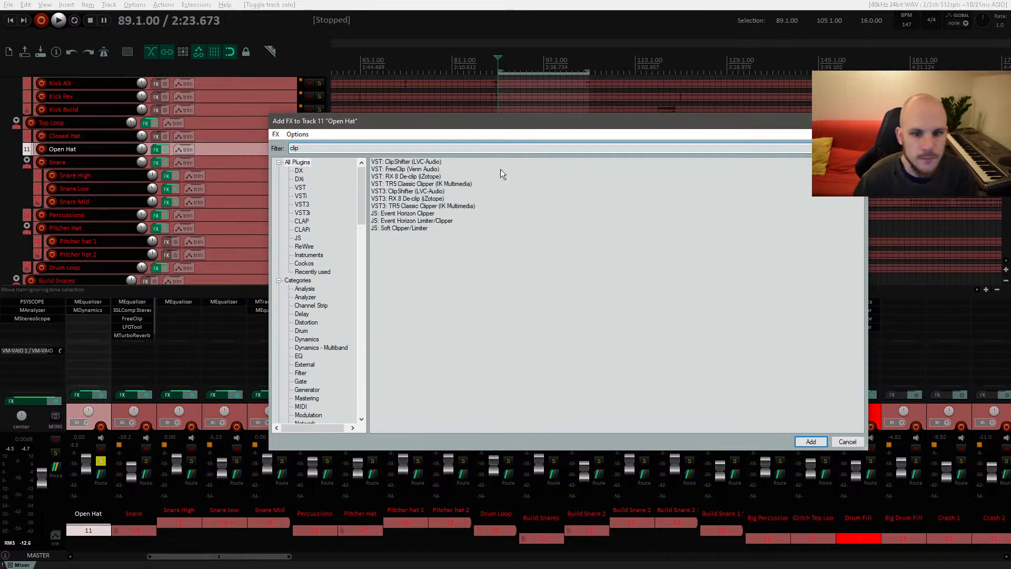
double_click(410, 170)
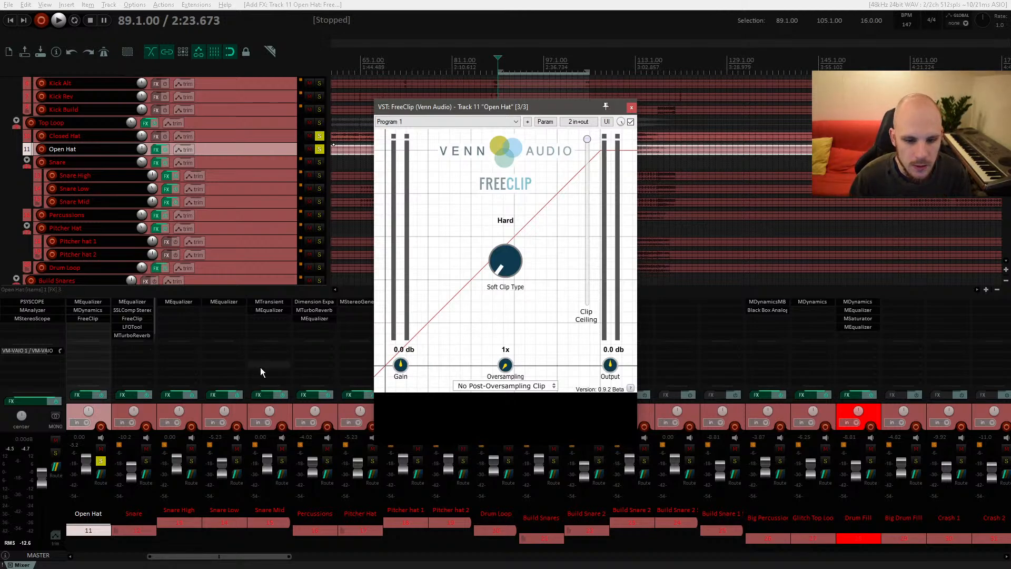
Step: Open the Open Hat MDynamics and listen to its compression during playback
left_click(95, 312)
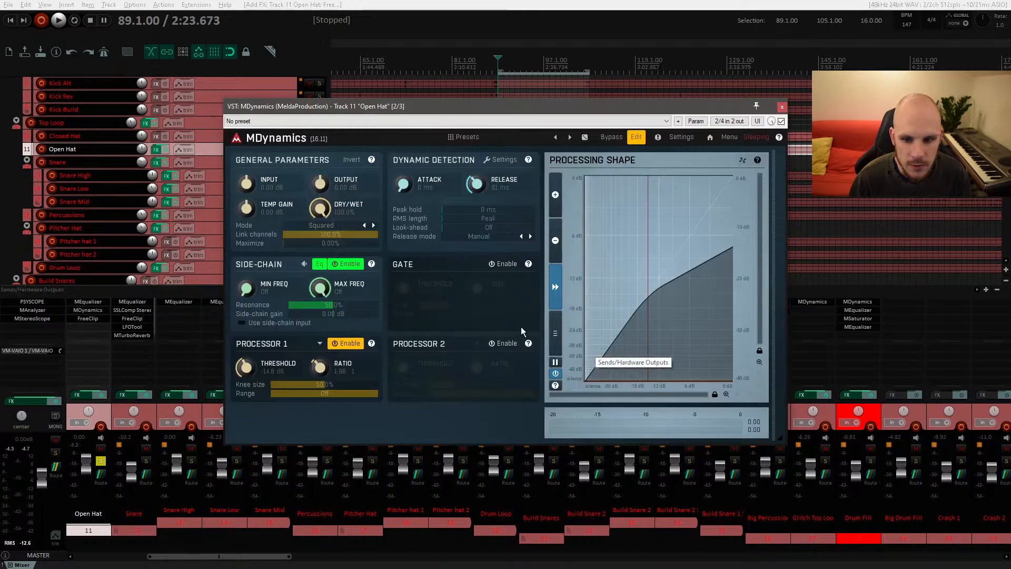
key("space")
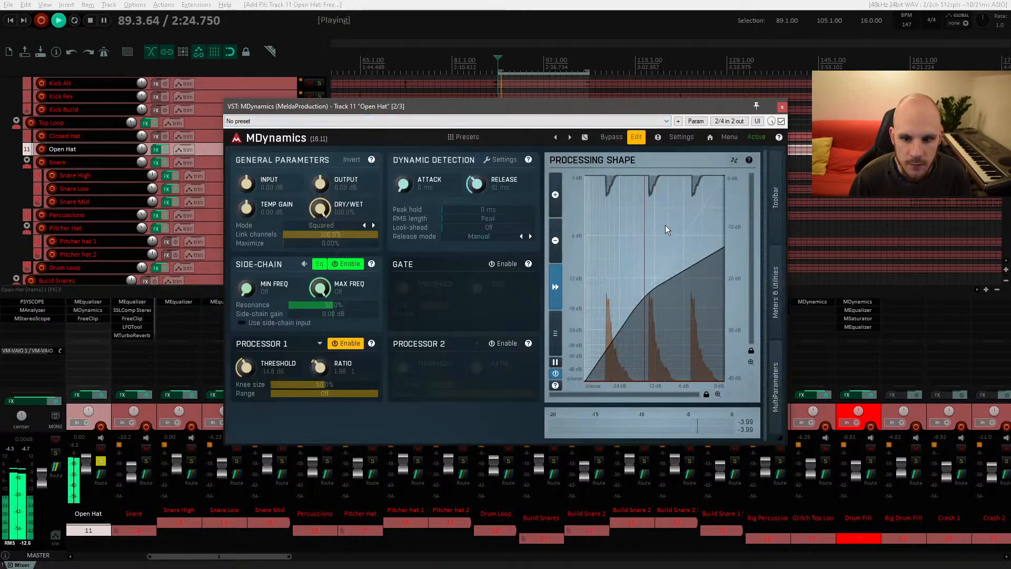
left_click(782, 108)
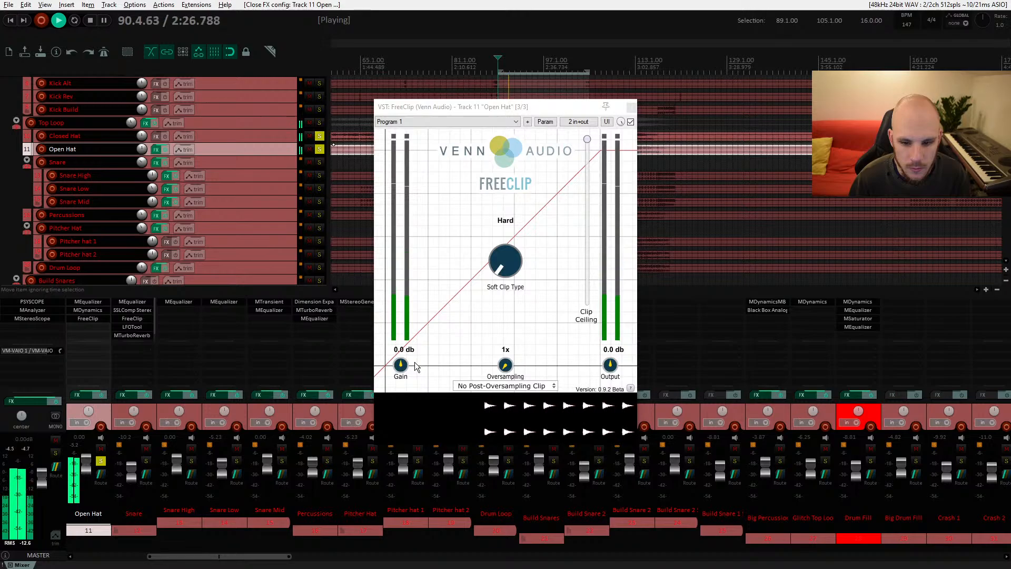
Step: Raise the FreeClip gain to about 11 dB, set its output to -8.0 dB, and close it
left_click_drag(401, 364, 408, 352)
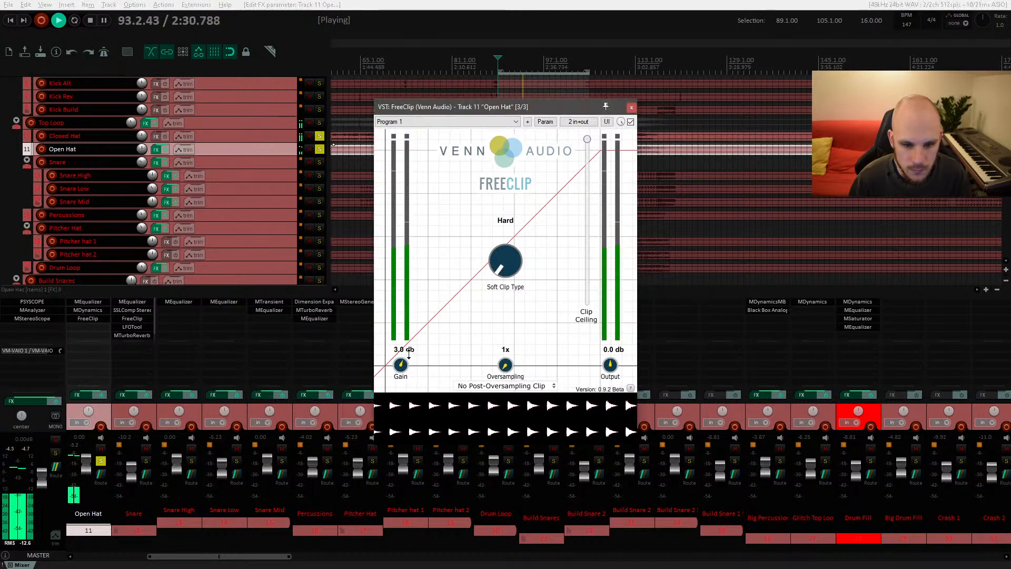
key("space")
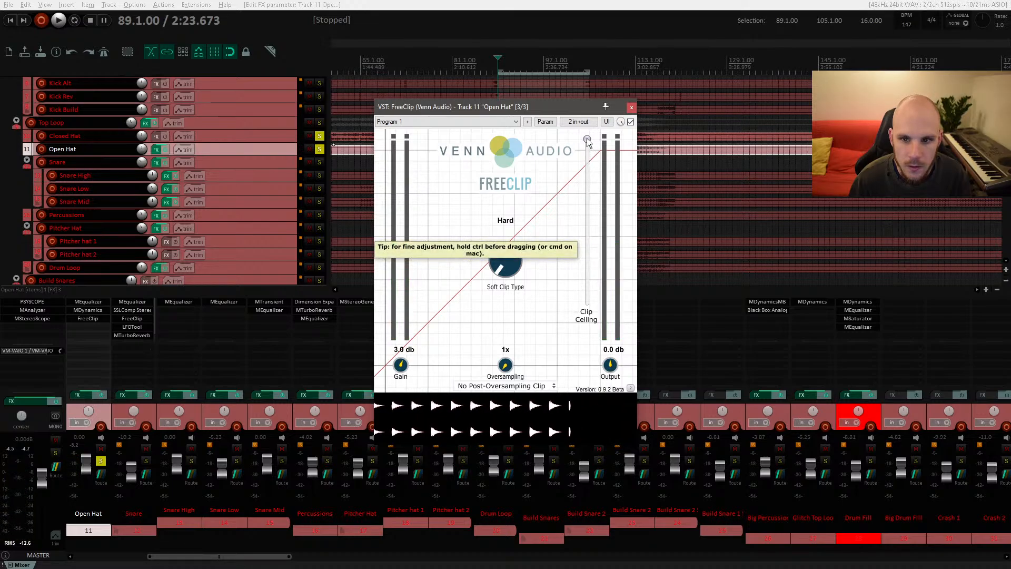
left_click_drag(587, 139, 598, 171)
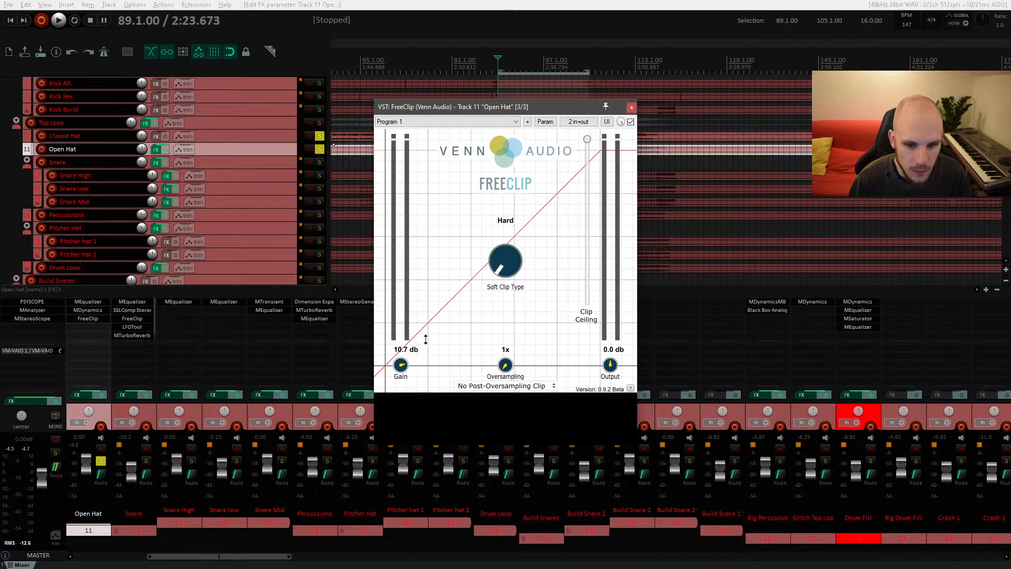
left_click_drag(610, 364, 607, 394)
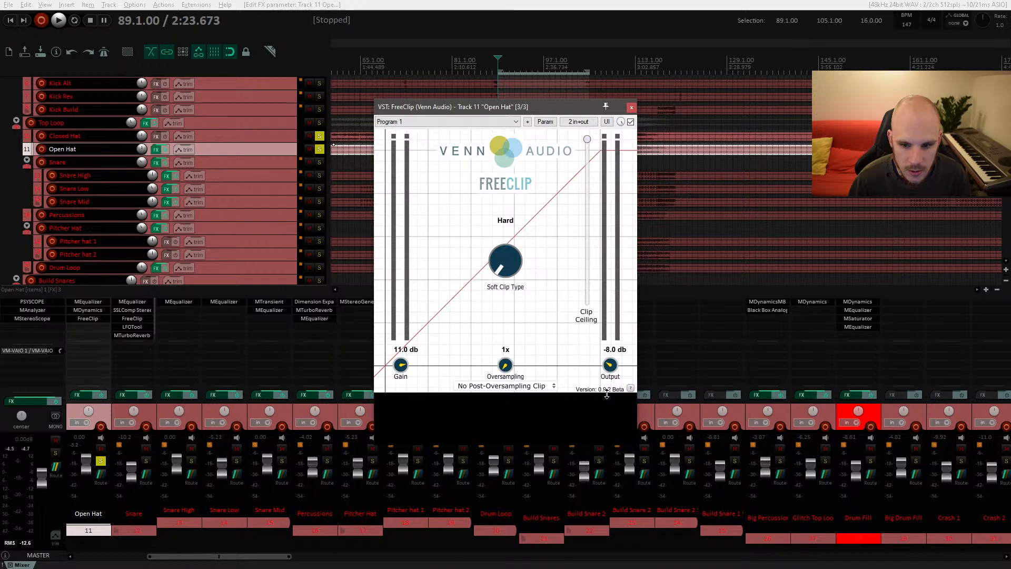
left_click(631, 107)
Step: Inspect the Open Hat media item properties, then close them
right_click(613, 150)
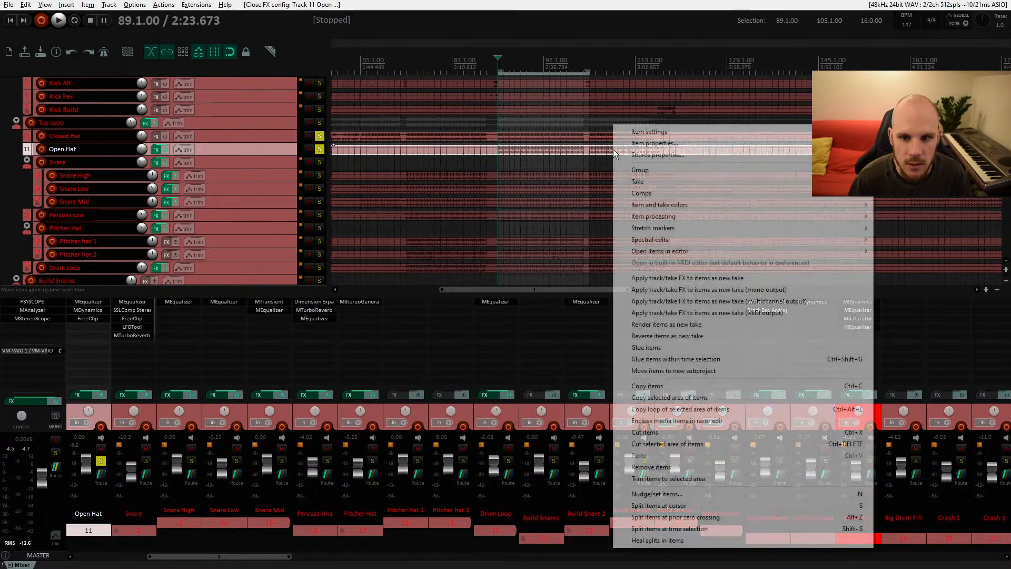
left_click(664, 140)
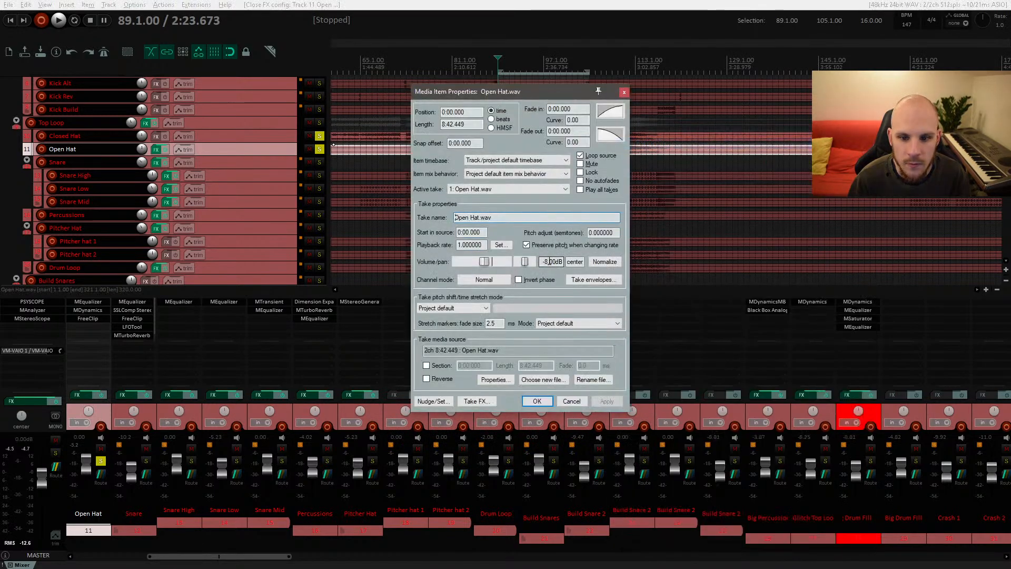
left_click(623, 92)
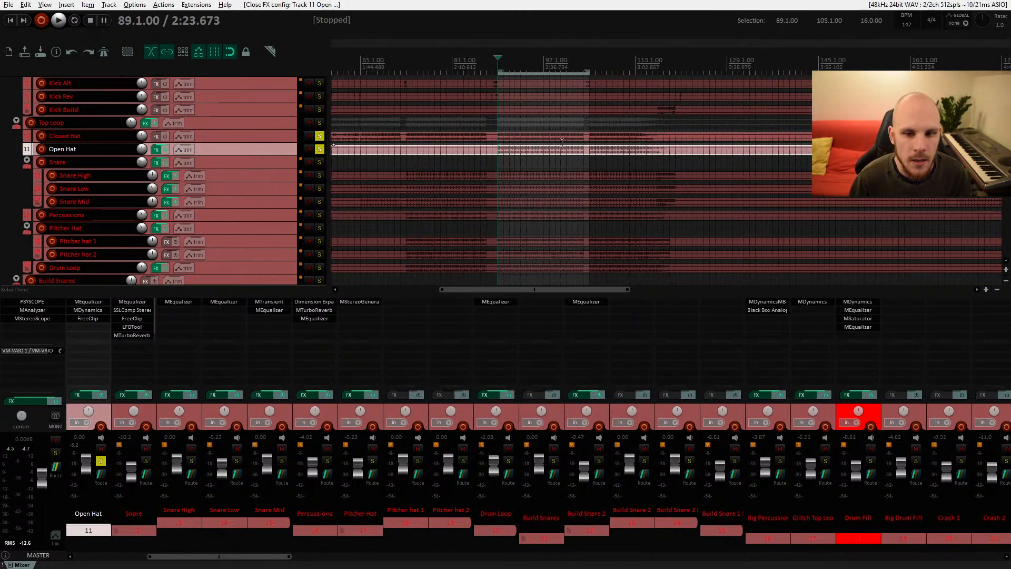
Step: Reopen FreeClip during playback and lower its gain to about 10.4 dB
key("space")
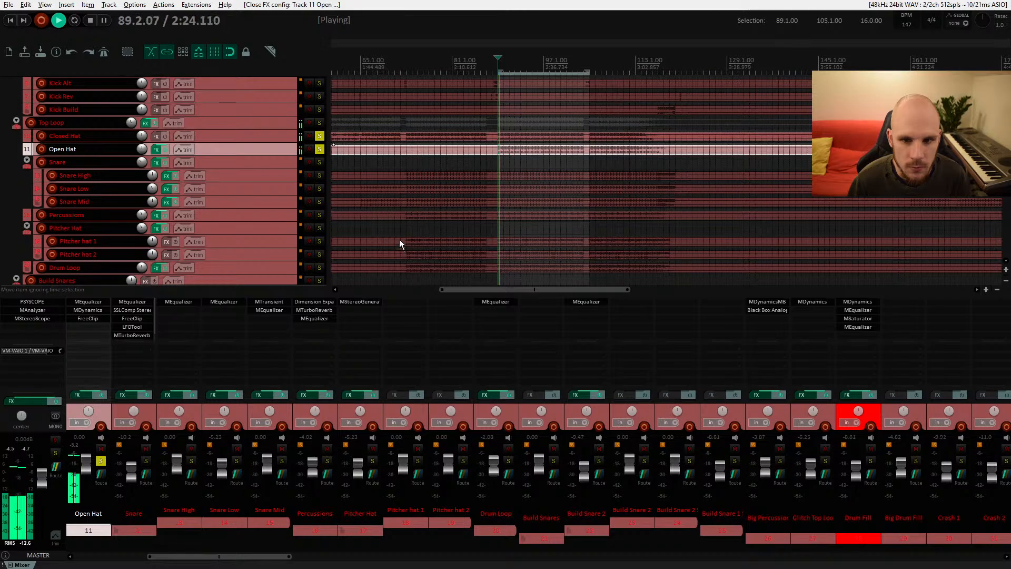
left_click(99, 318)
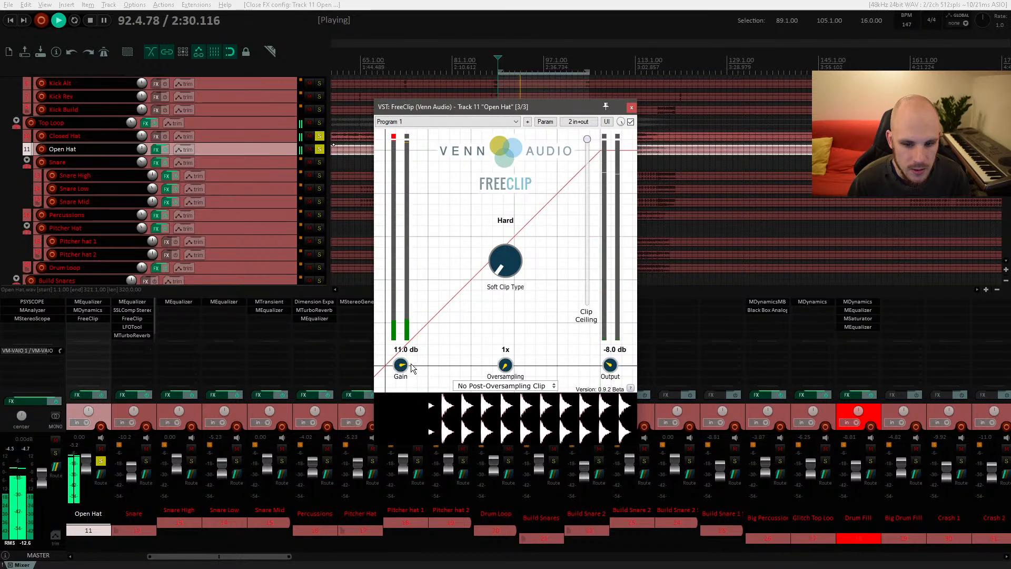
left_click_drag(403, 365, 405, 365)
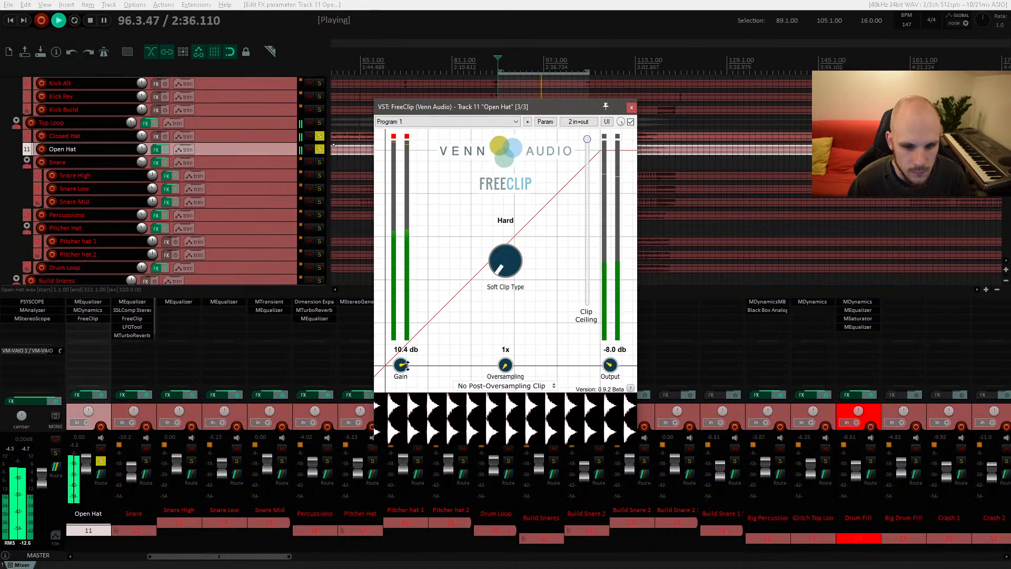
left_click(632, 107)
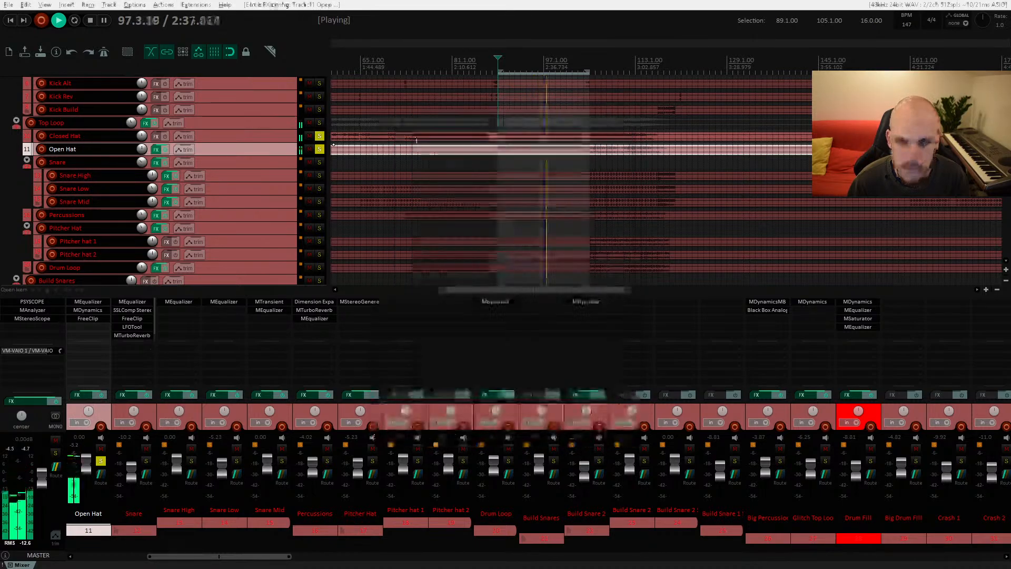
Step: Unsolo the hat tracks and restart playback from around bar 81
left_click(319, 149)
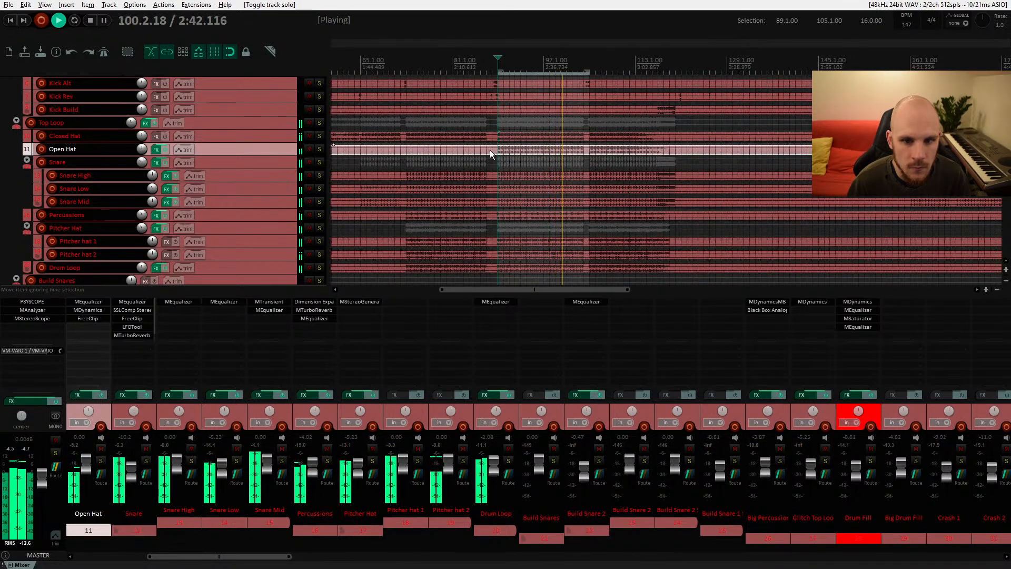
left_click(453, 147)
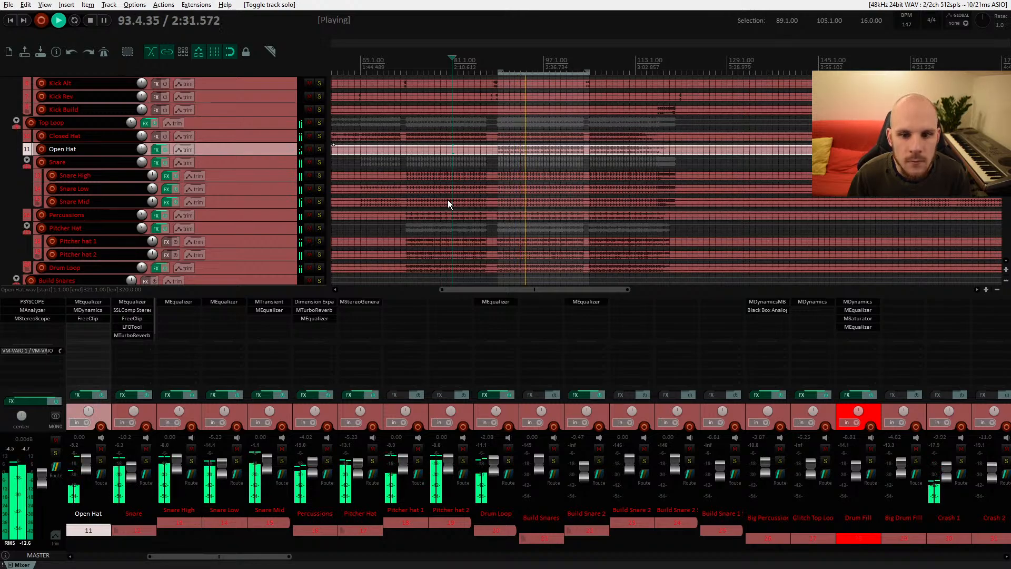
key("space")
Step: Add another MEqualizer to the Snare folder track's effect chain, filtering plugins by eq
left_click(157, 162)
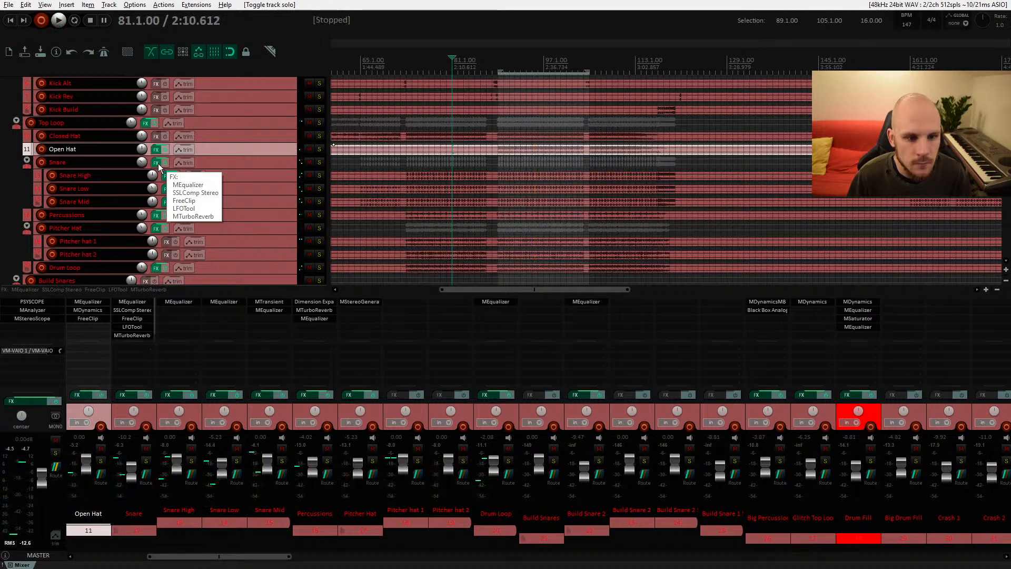
left_click(143, 348)
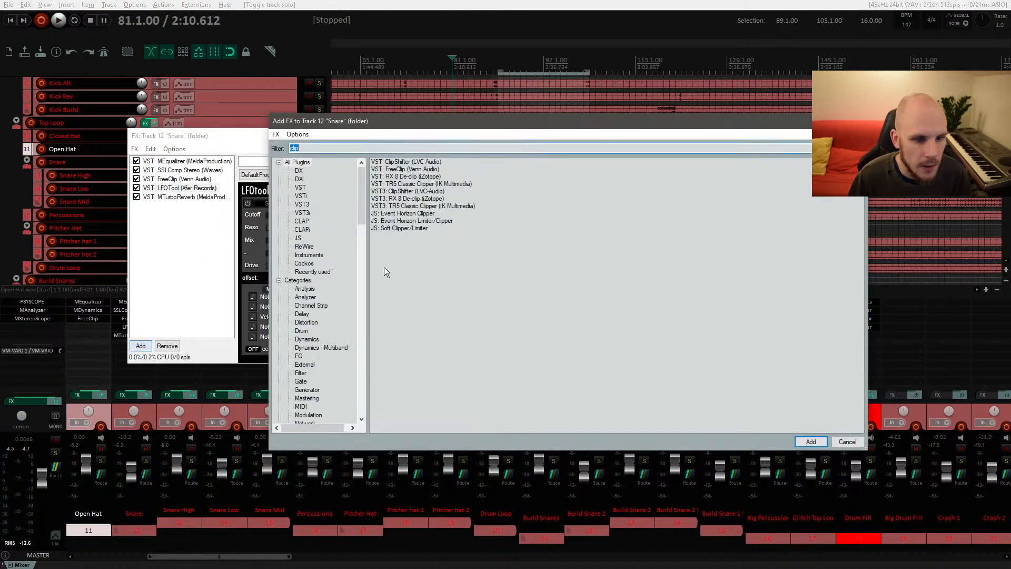
type("eq")
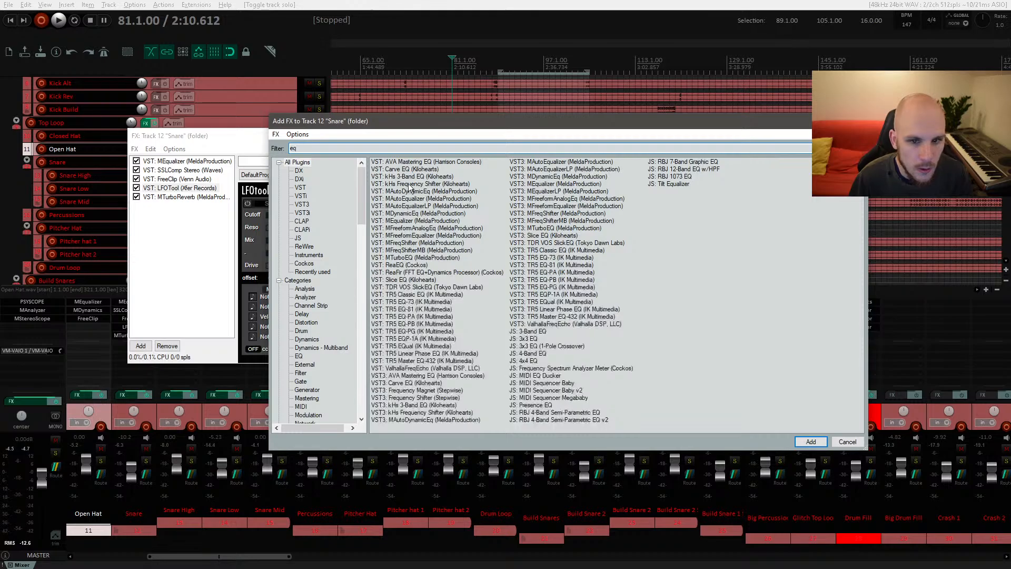
double_click(408, 220)
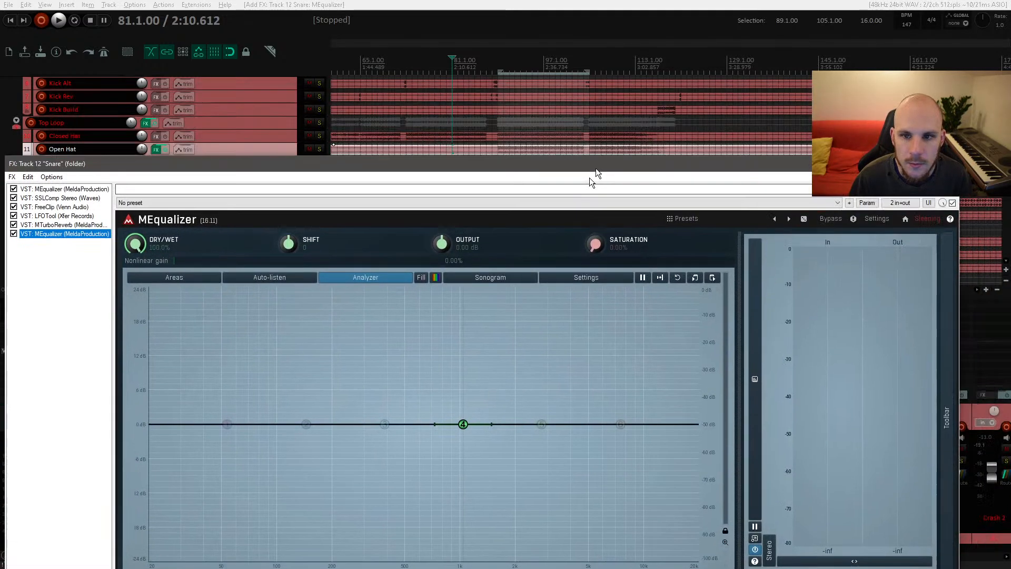
Step: Move the Snare FX window lower and start playback from bar 89
left_click_drag(595, 167, 623, 214)
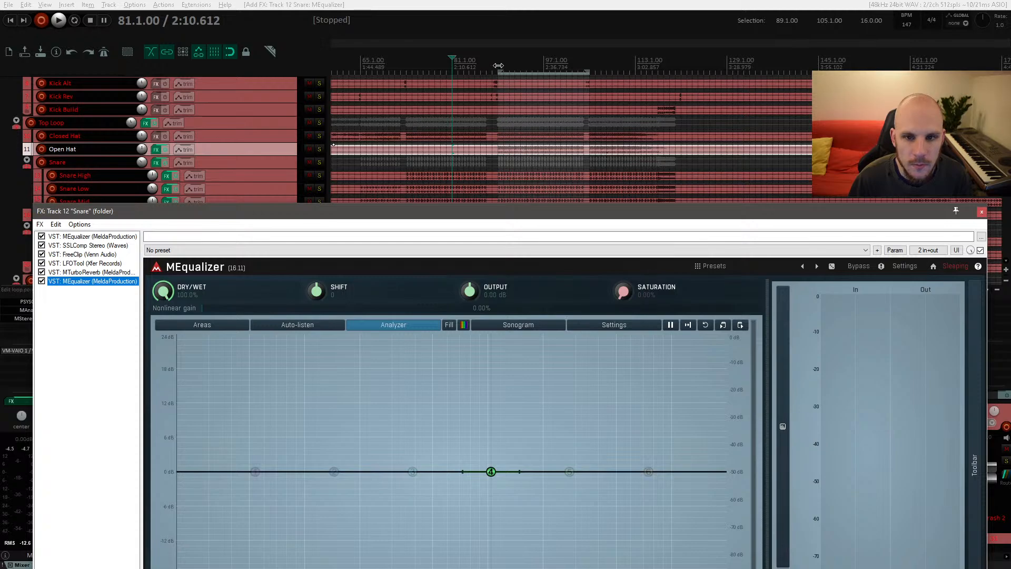
left_click(498, 62)
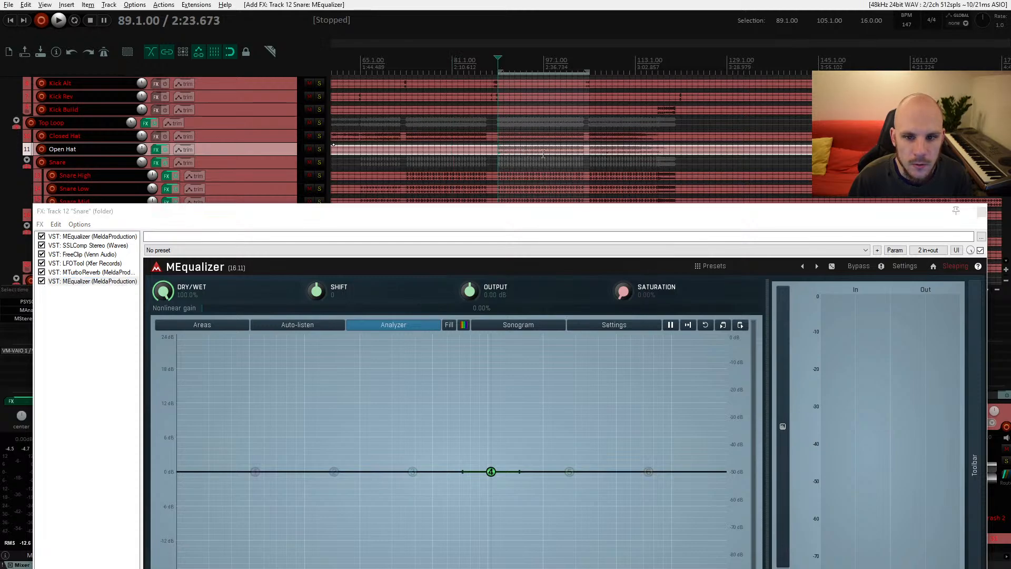
mouse_move(519, 214)
left_mouse_down()
mouse_move(514, 183)
mouse_move(524, 224)
left_mouse_up()
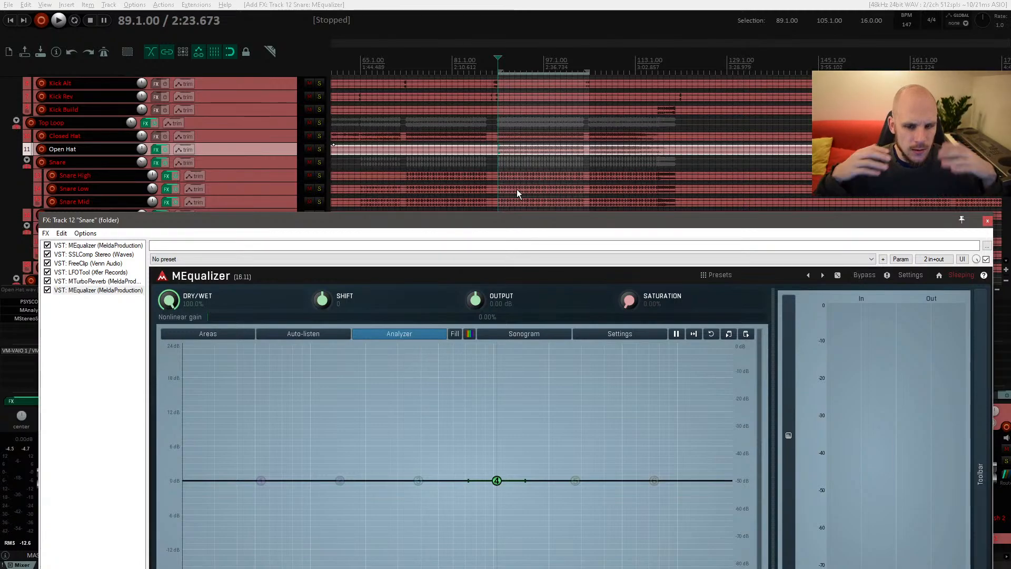
key("space")
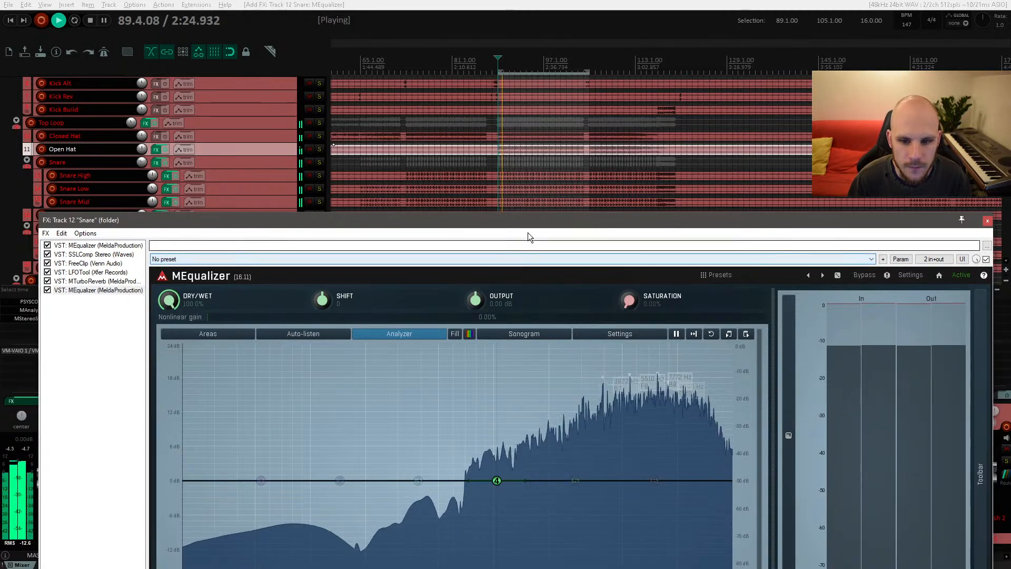
Step: Add a gentle bell boost in the high frequencies with the new MEqualizer on the Snare folder track, then close the FX window
left_click_drag(525, 220, 521, 182)
left_click_drag(571, 443, 653, 427)
double_click(669, 423)
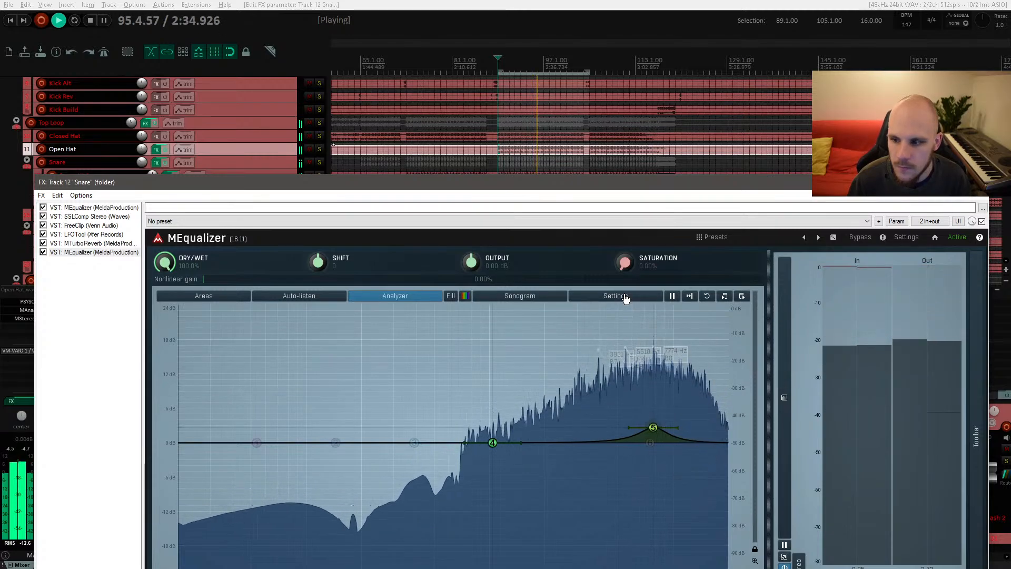
left_click_drag(471, 262, 471, 264)
left_click(977, 183)
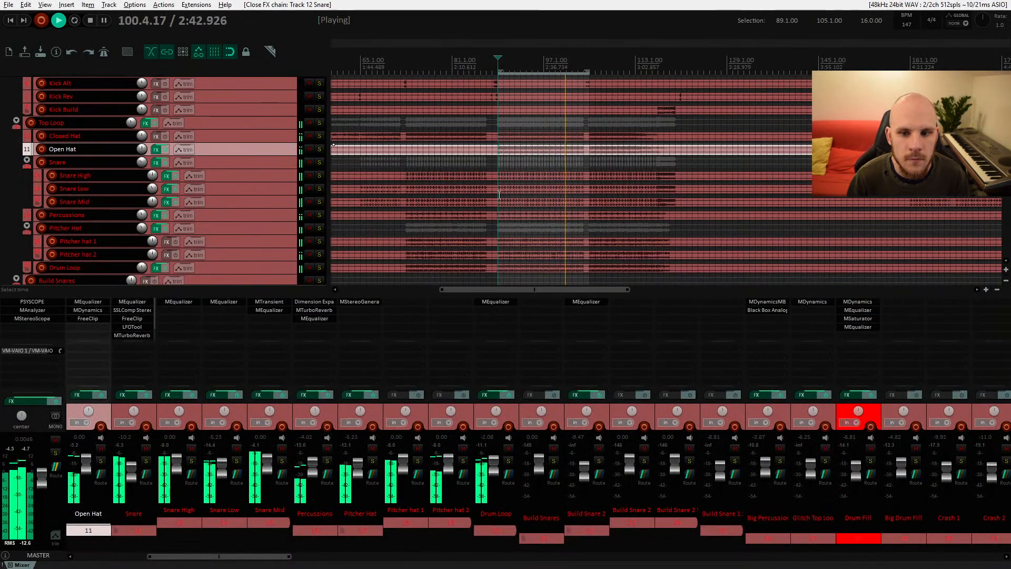
Step: Open the Top Loop track's SSLComp and adjust its threshold during playback, then close it
key("space")
scroll(517, 206, "up", 2)
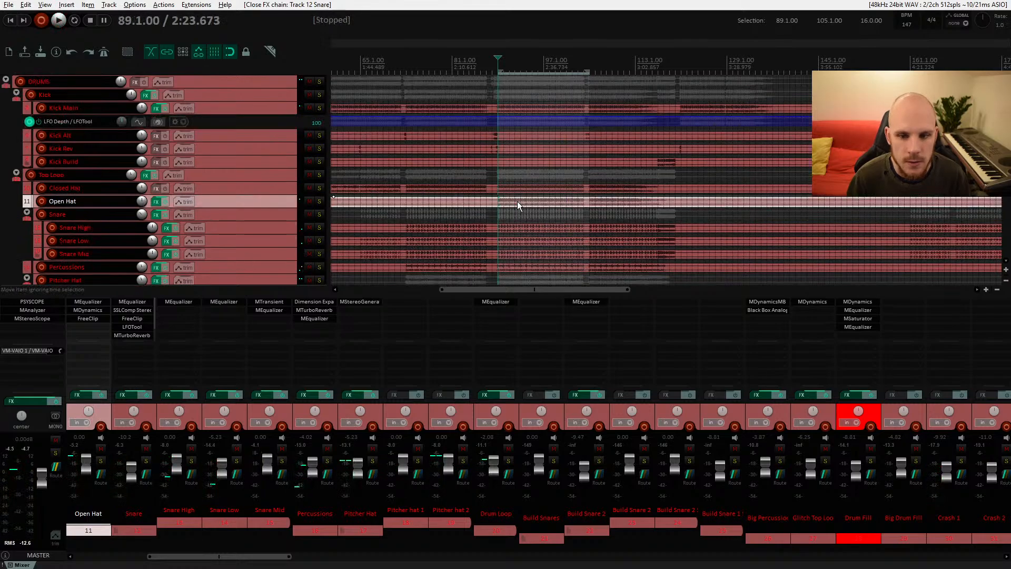
left_click(220, 175)
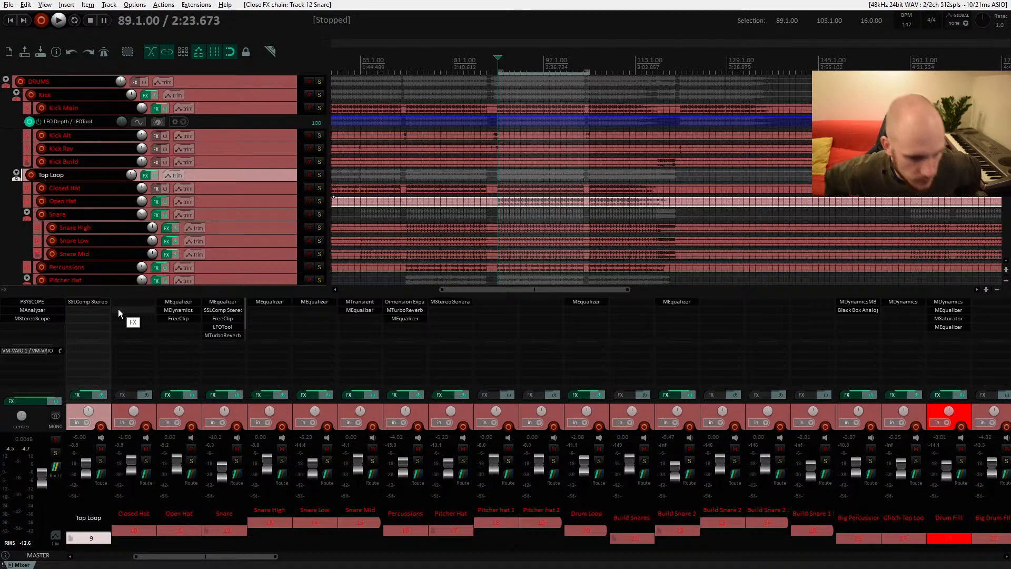
double_click(97, 305)
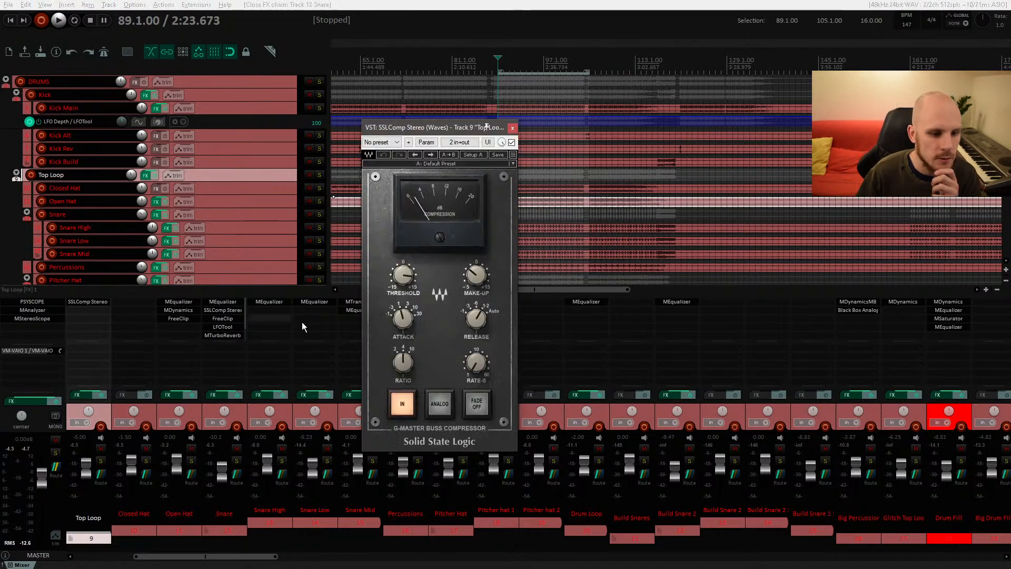
left_click_drag(487, 127, 508, 95)
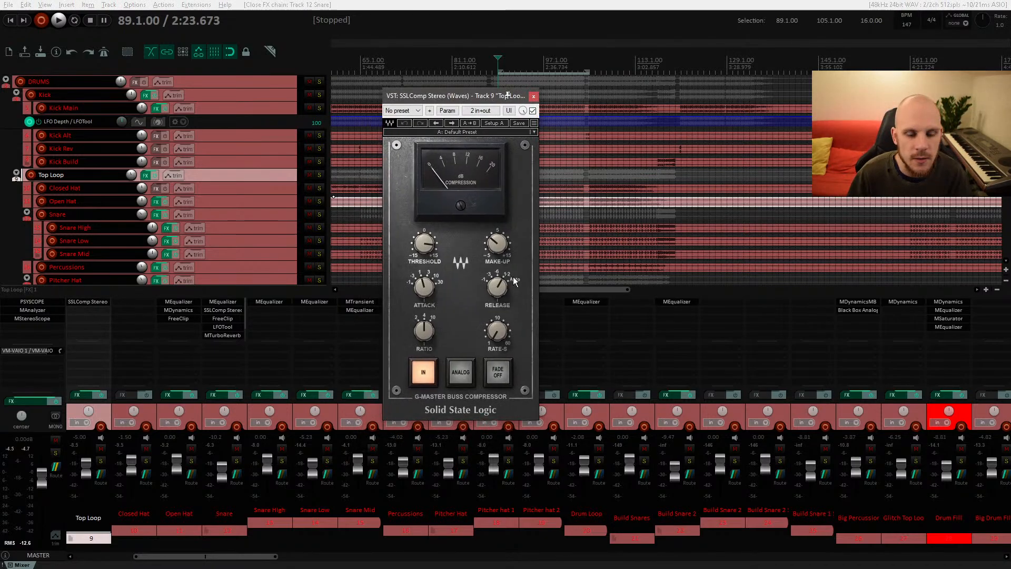
key("space")
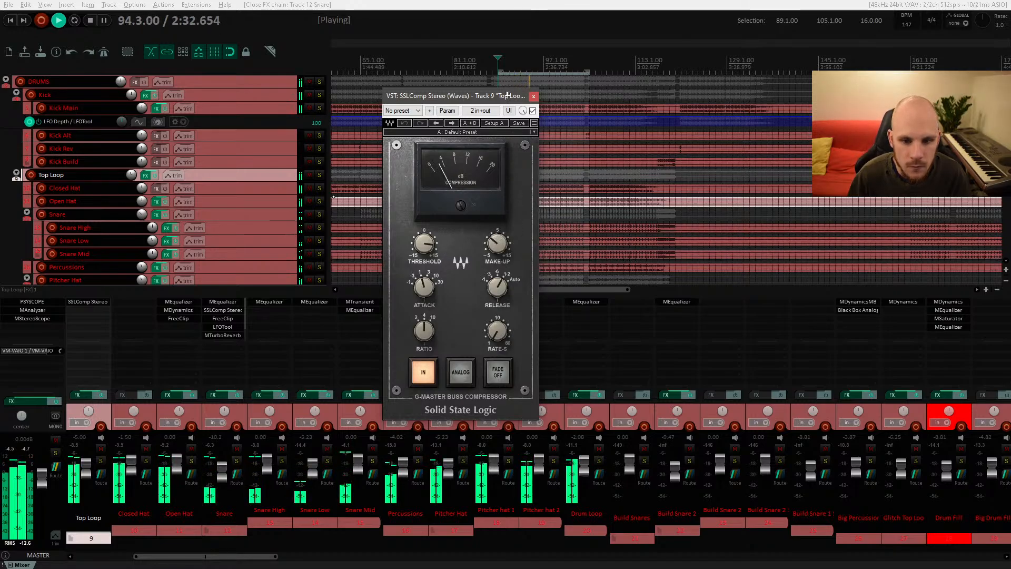
left_click(420, 244)
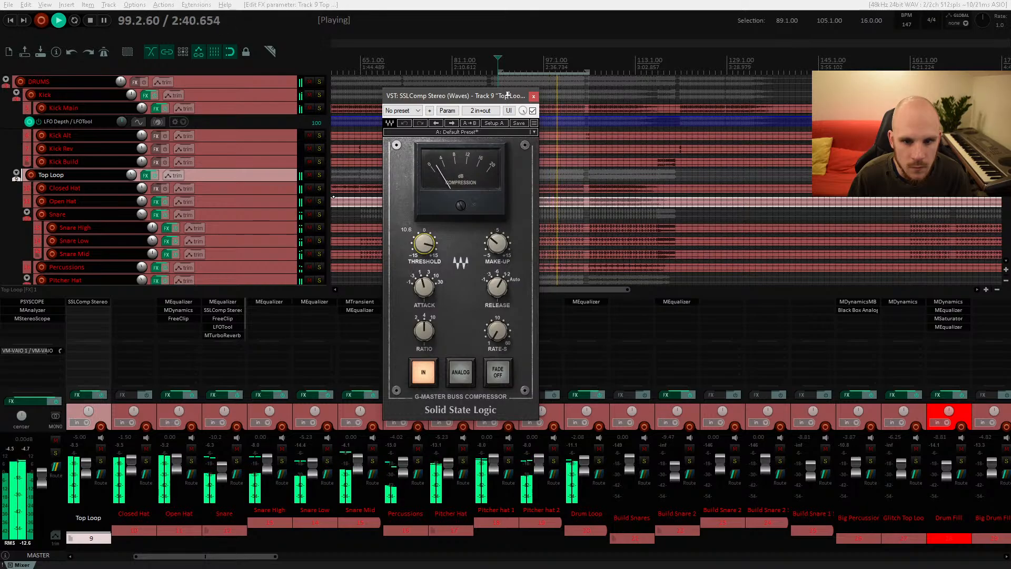
left_click(533, 96)
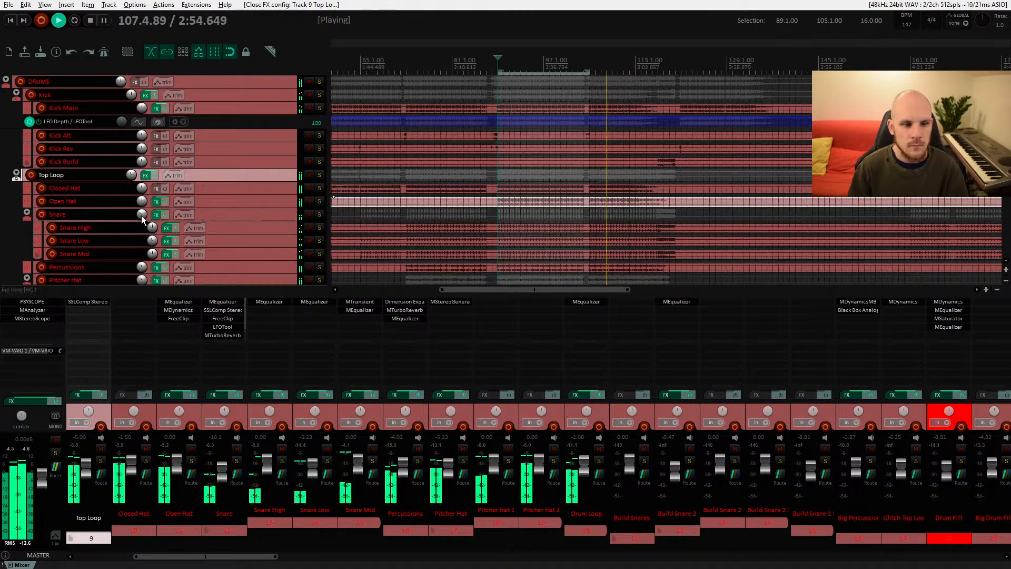
Step: Nudge the Snare folder track's volume slightly and stop playback
mouse_move(152, 228)
left_click_drag(141, 215, 142, 214)
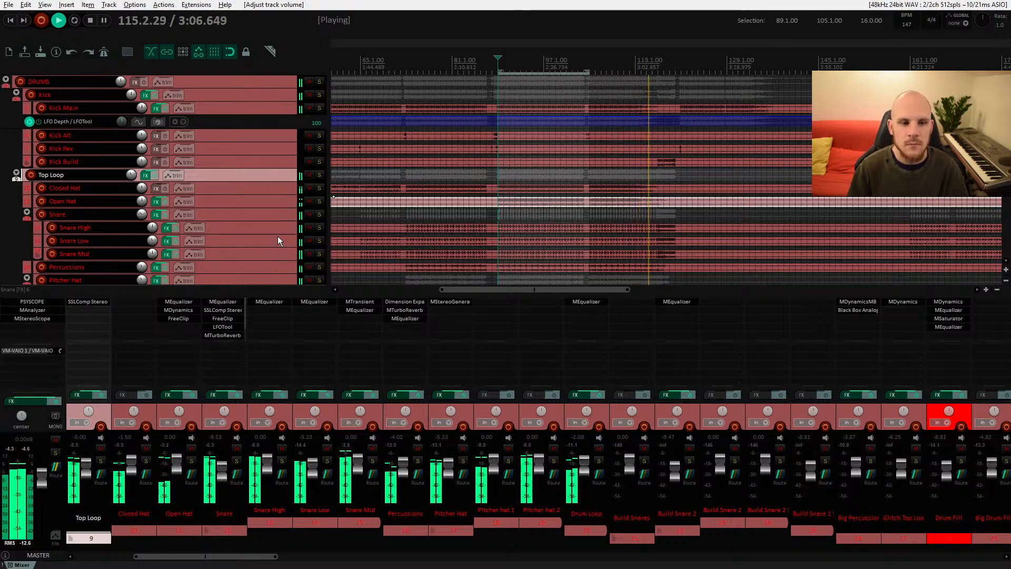
key("space")
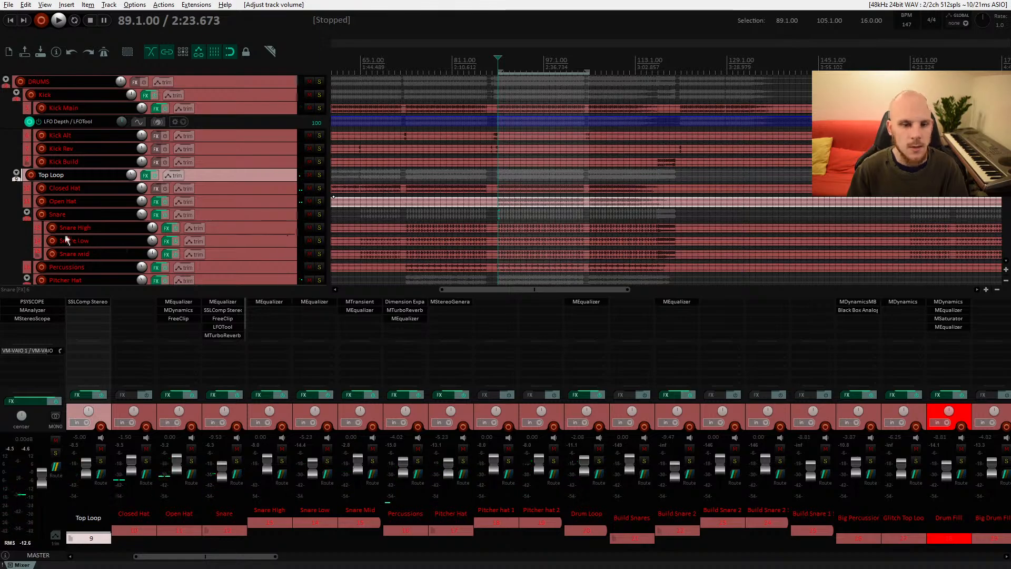
Step: Add Black Box Analog Design HG-2 to the Top Loop track, filtering plugins by box
double_click(84, 308)
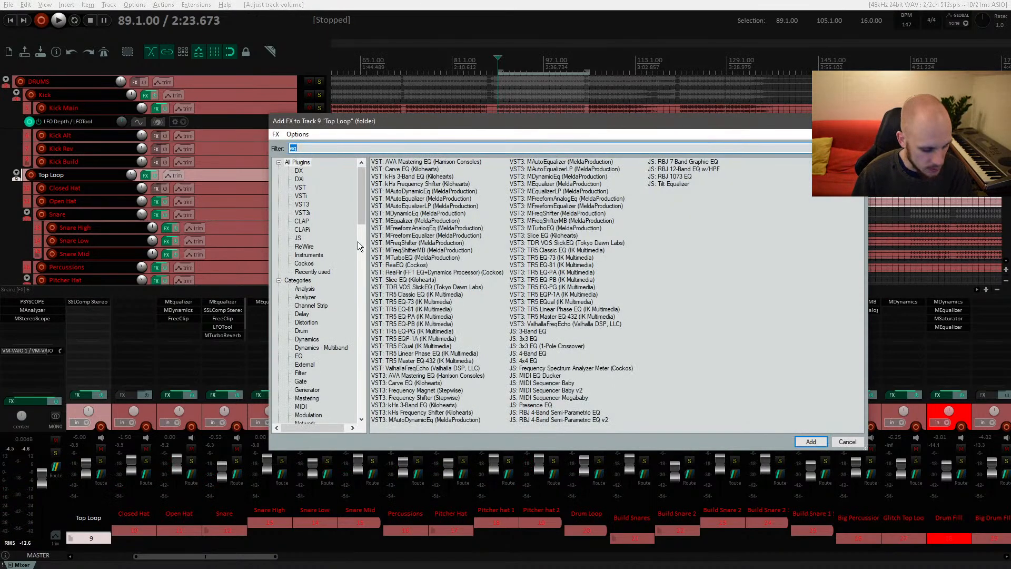
type("box")
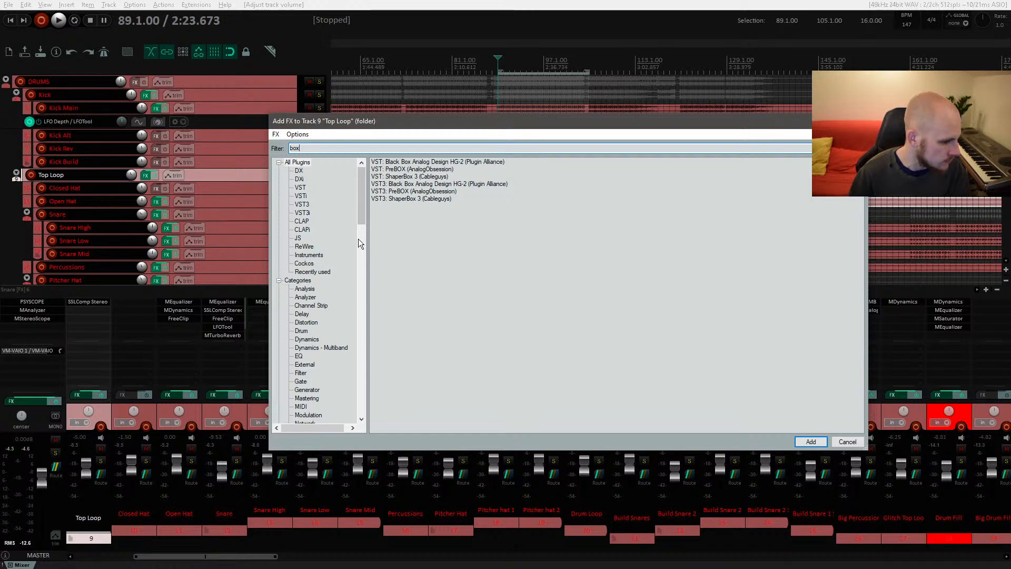
double_click(454, 163)
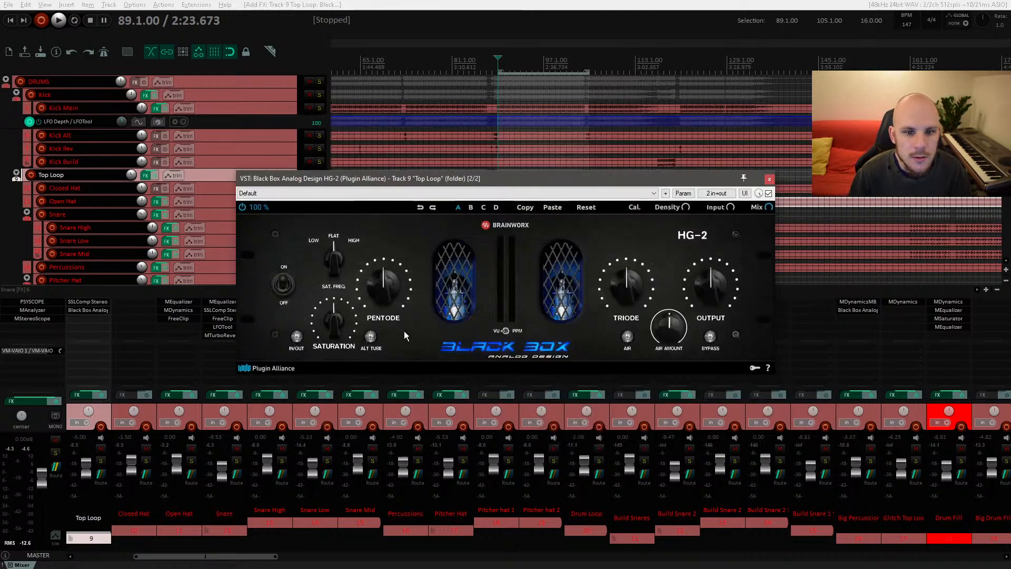
Step: Load the HG-2 preset Subtle Saturation from Black Marvin (Gain Staged) and start playback
left_click(619, 195)
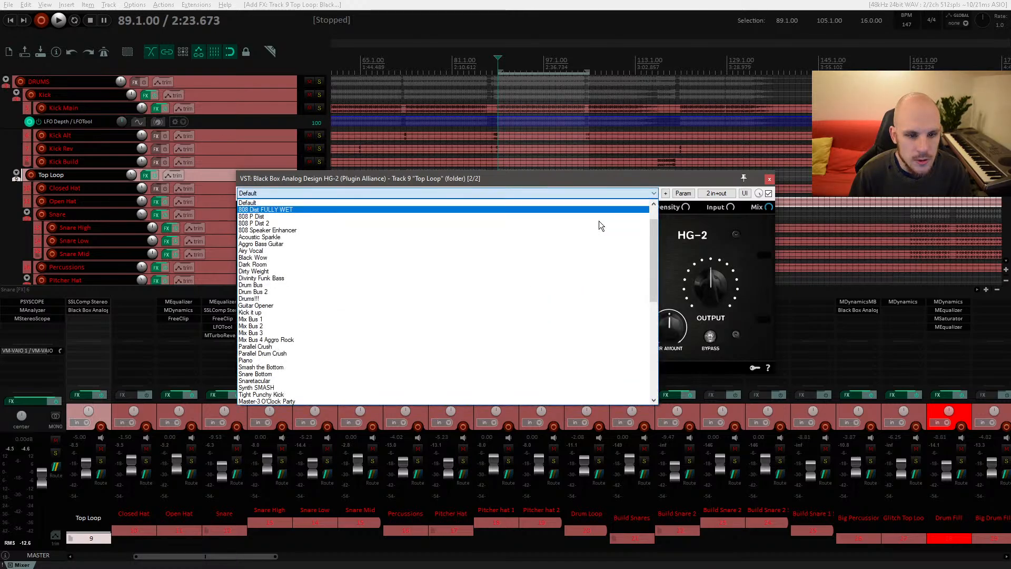
scroll(578, 254, "down", 10)
scroll(572, 277, "up", 15)
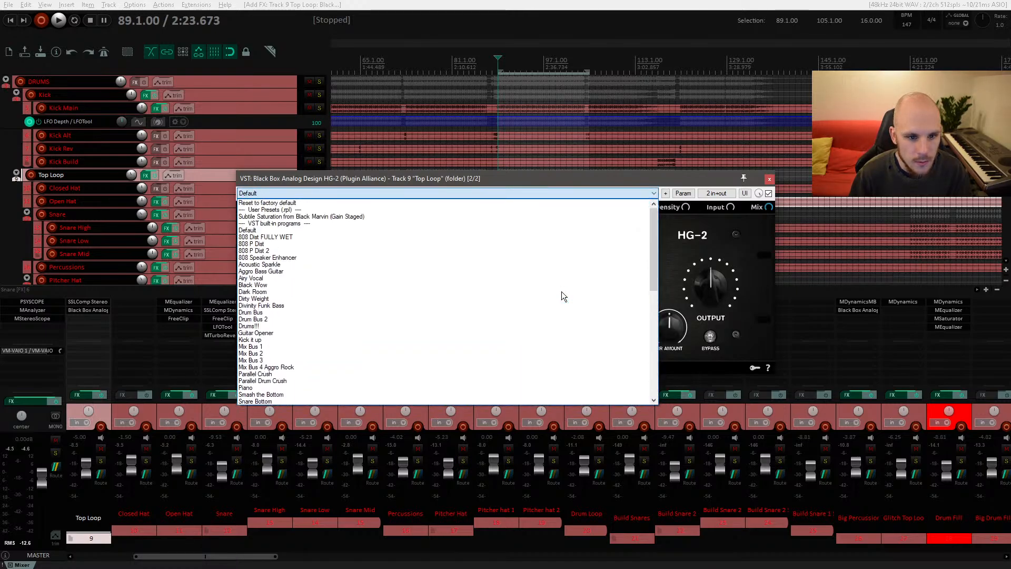
left_click(339, 217)
key("space")
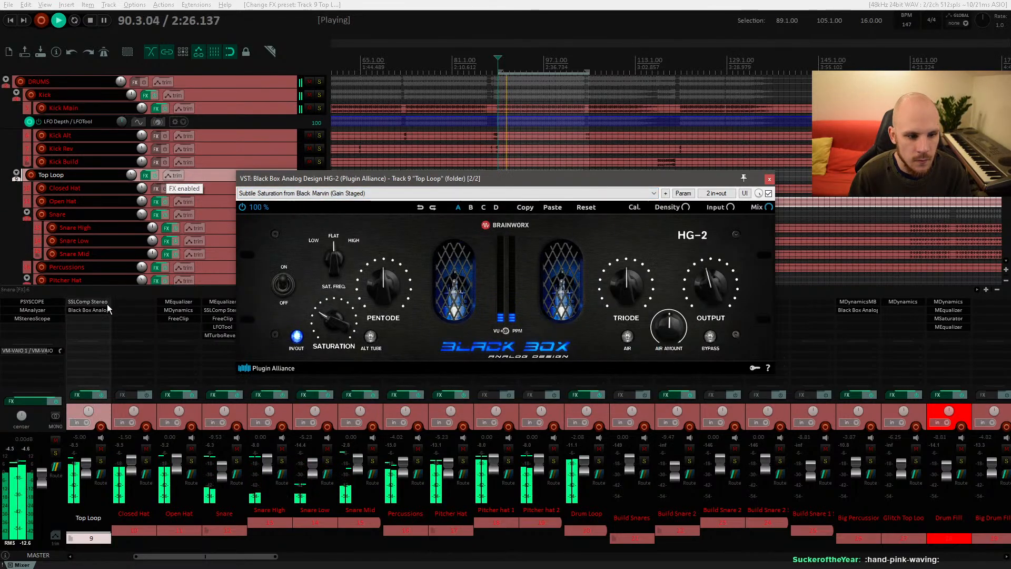
Step: Compare the Top Loop with the HG-2 bypassed and enabled over several playbacks, leaving it enabled
left_click(769, 194)
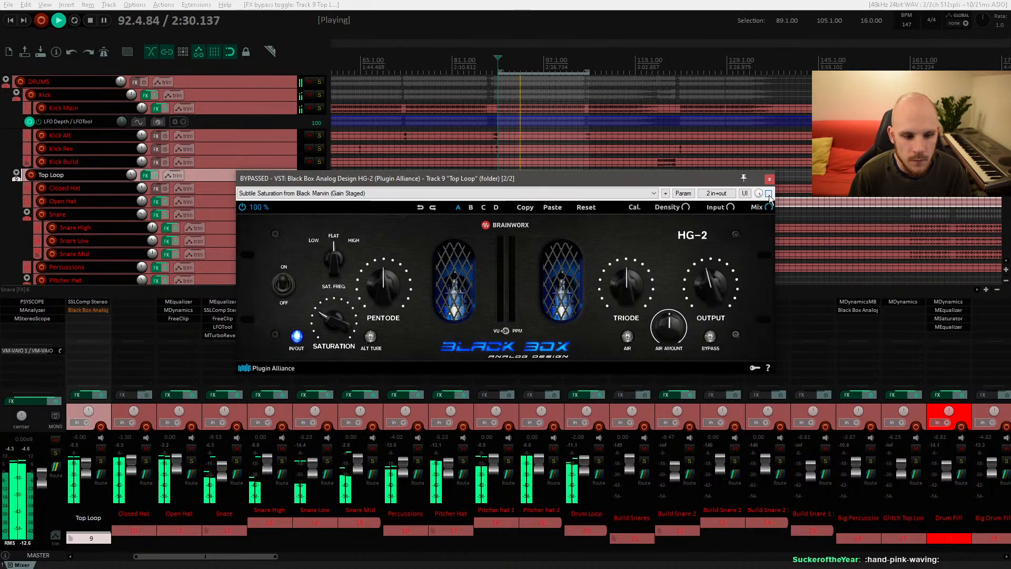
left_click(769, 193)
left_click(768, 193)
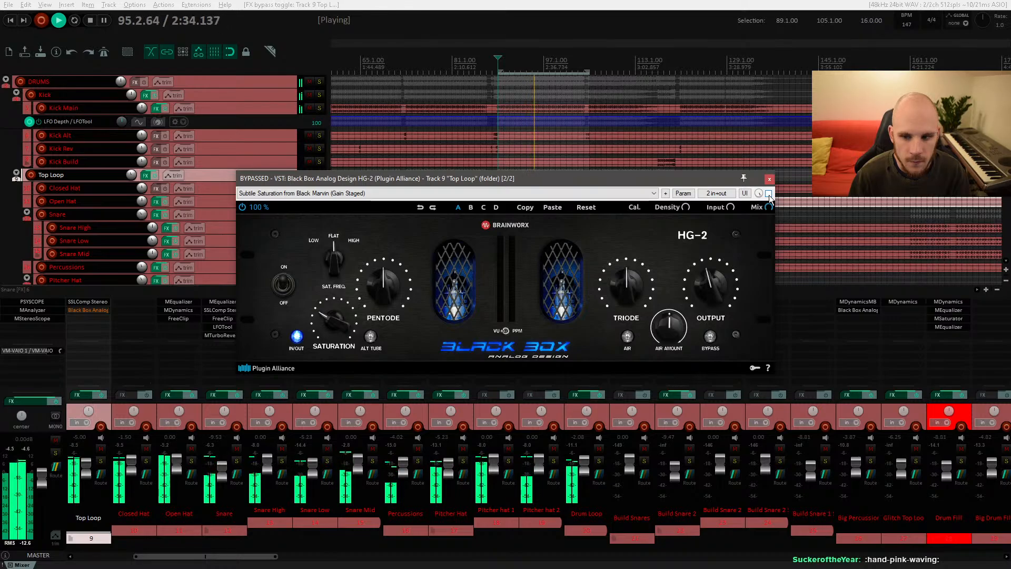
key("space")
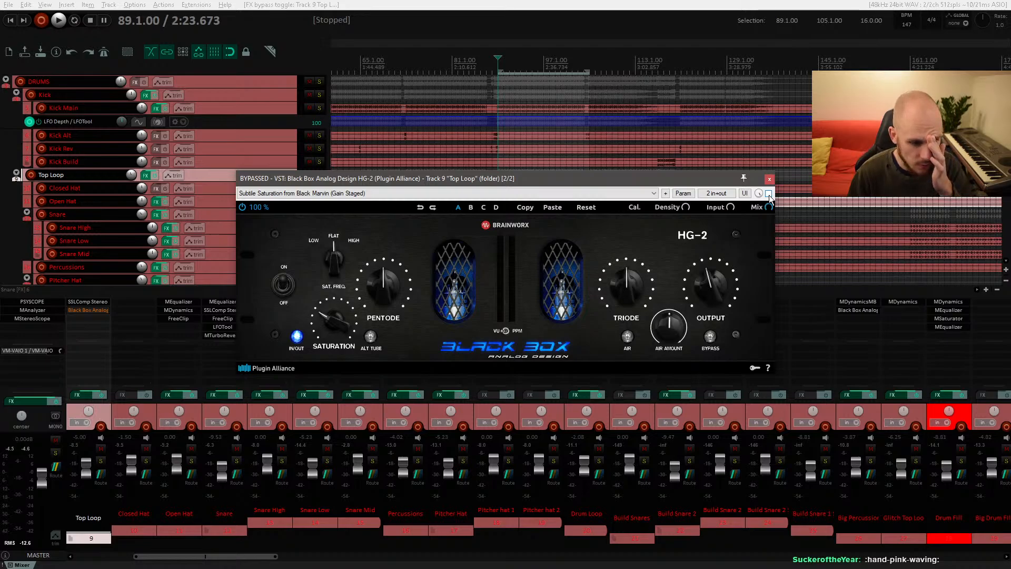
left_click(74, 456)
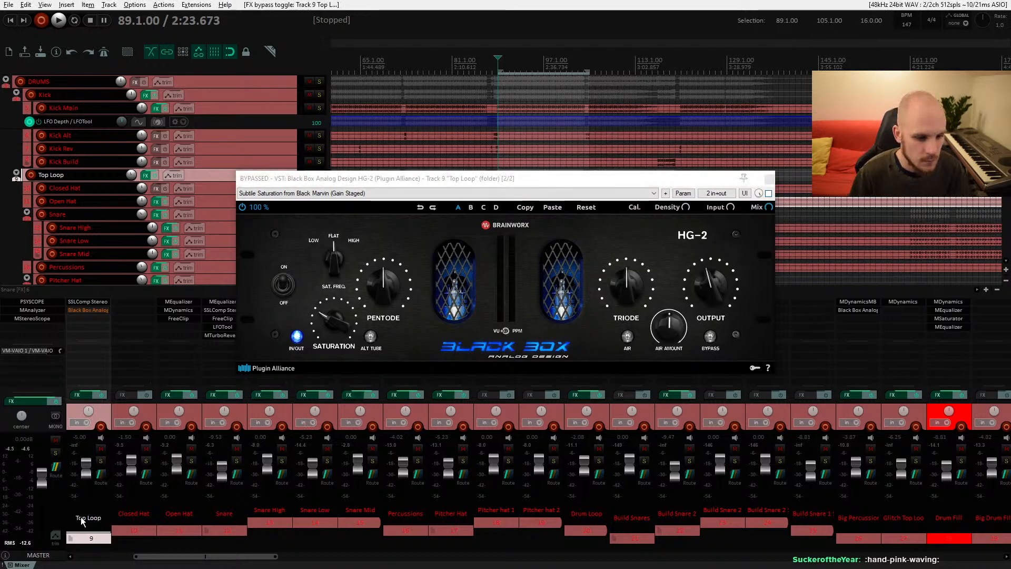
key("space")
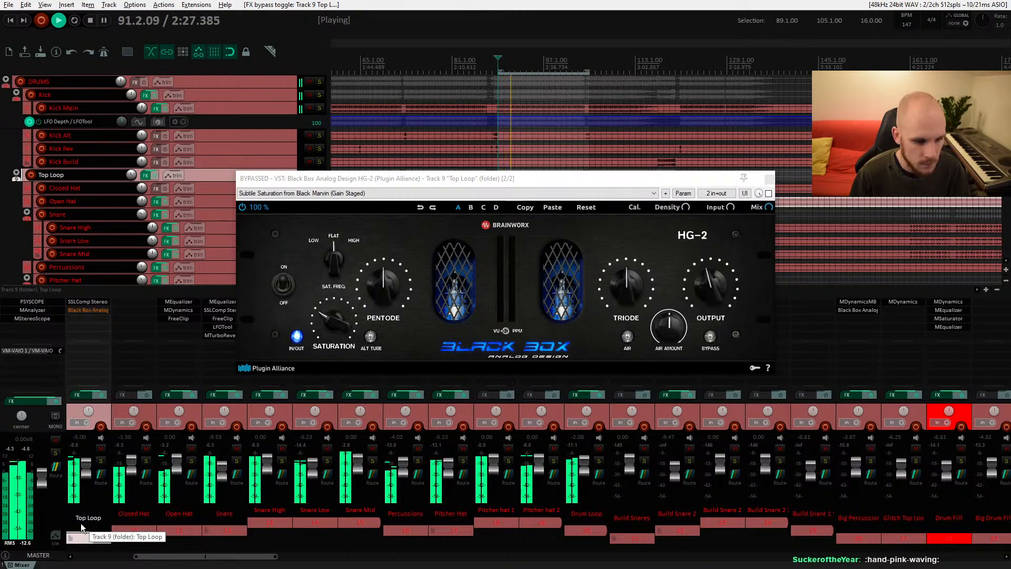
key("space")
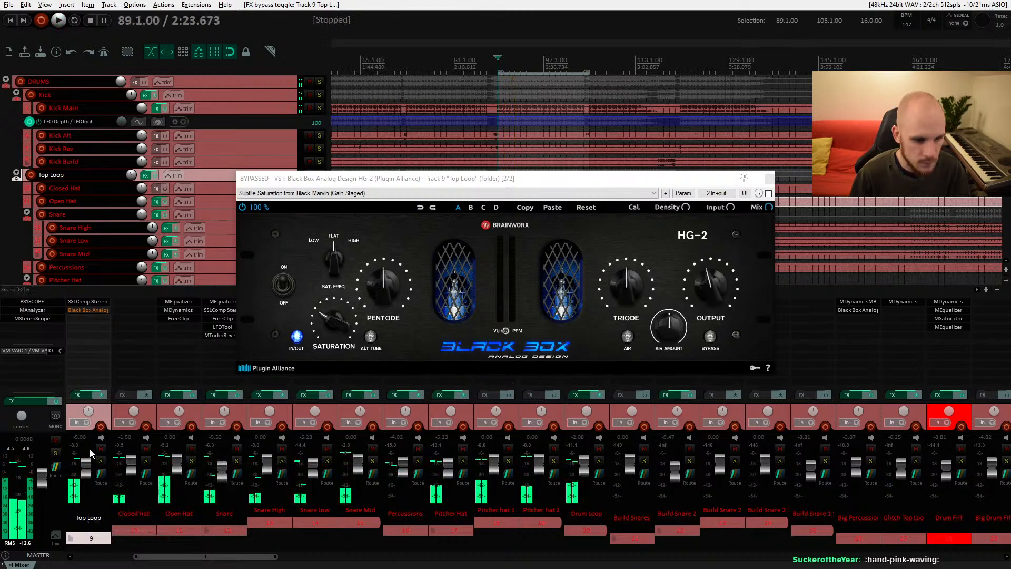
left_click(768, 193)
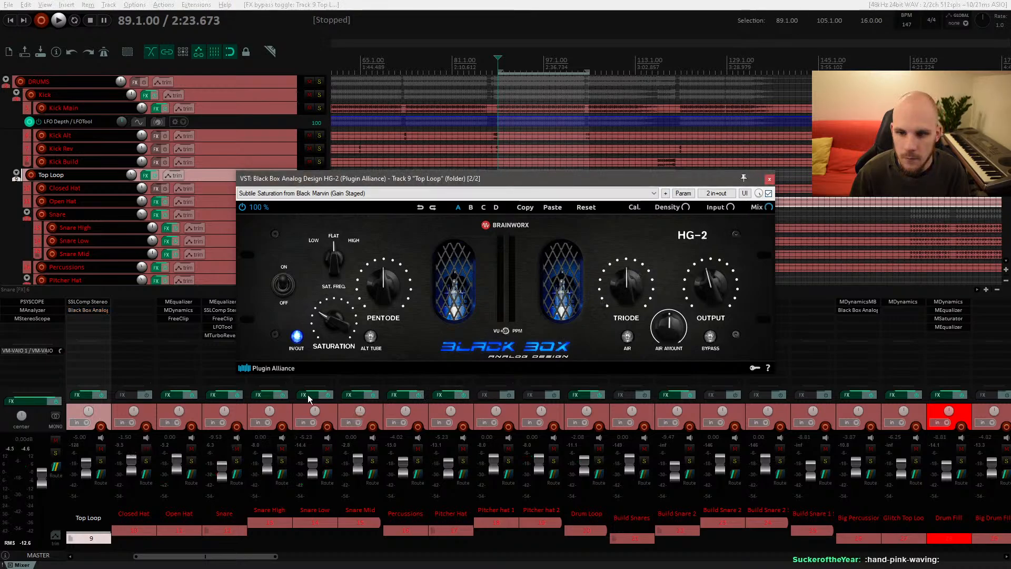
key("space")
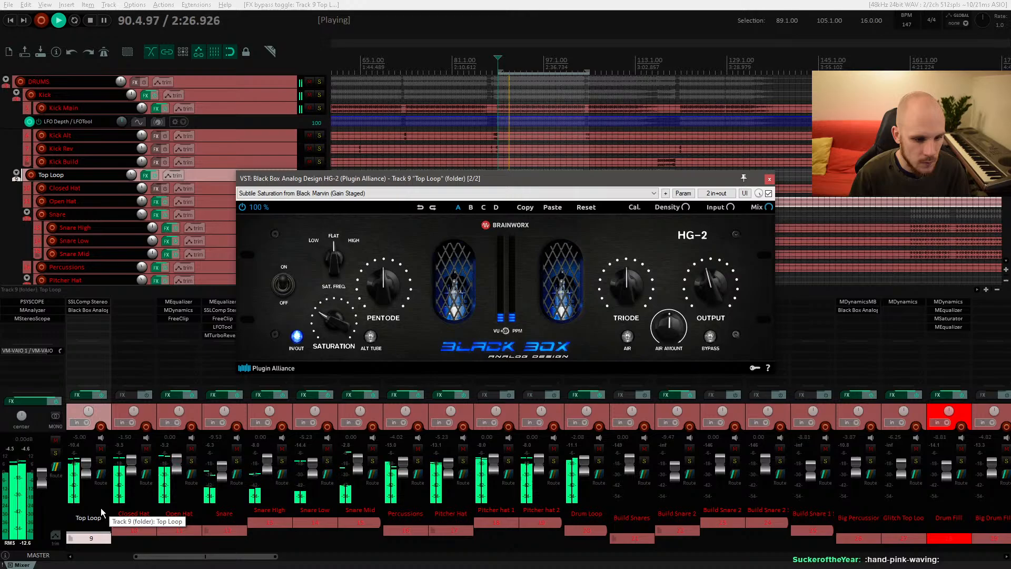
key("space")
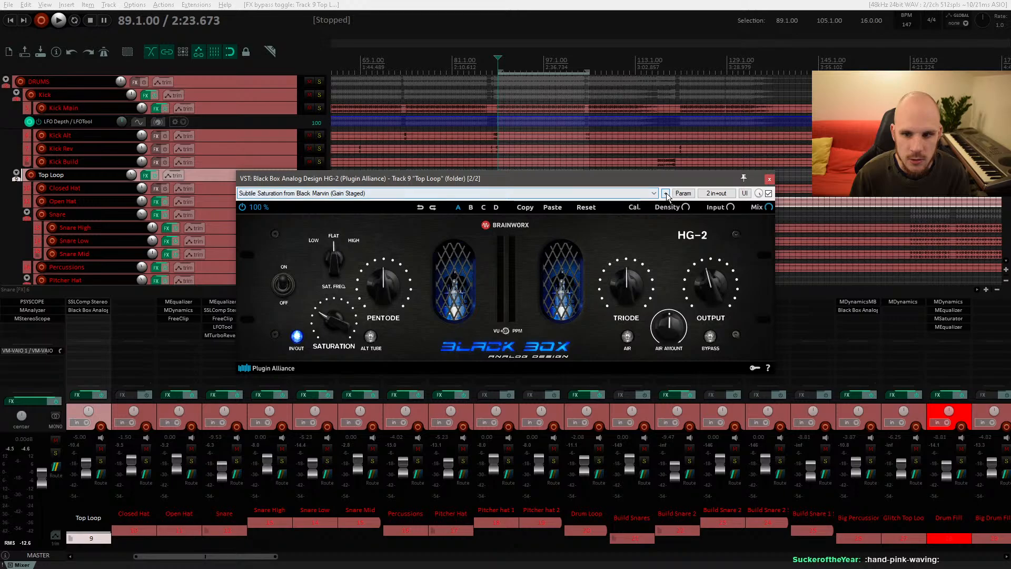
Step: Rename the HG-2 preset to Subtle Saturation from Black Marvin (Not Gain Staged)
left_click(580, 192)
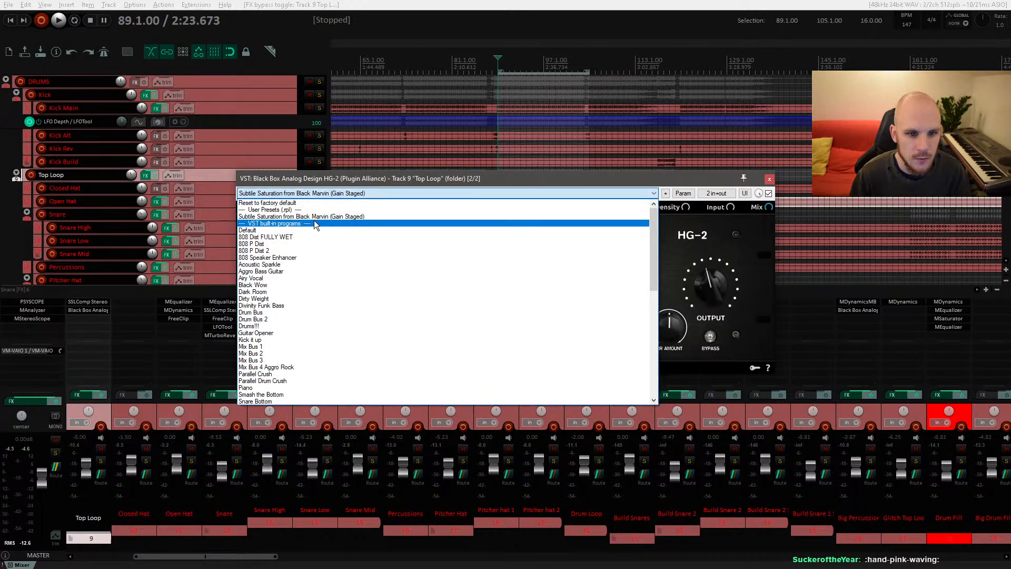
left_click(666, 195)
left_click(665, 193)
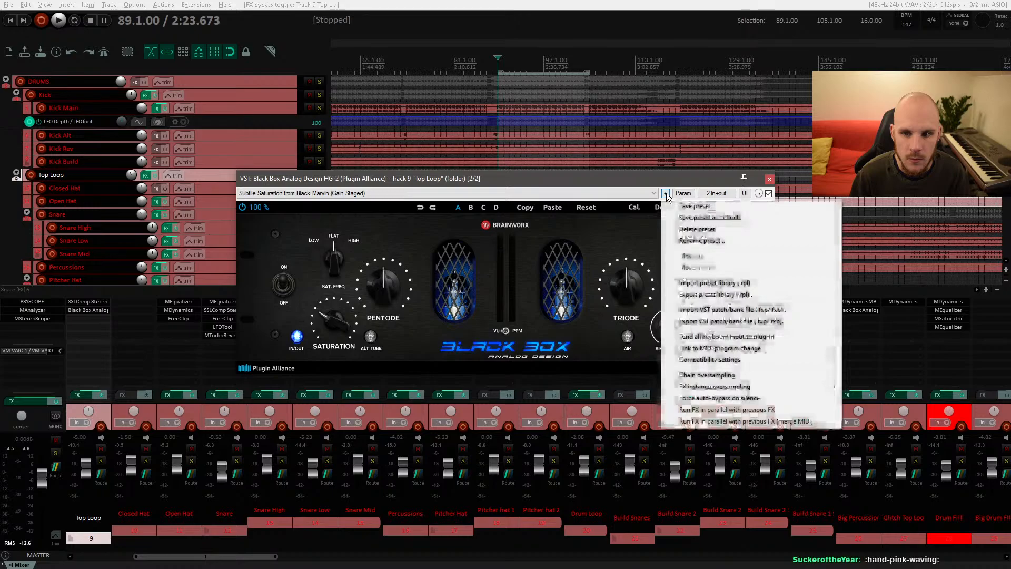
left_click(713, 241)
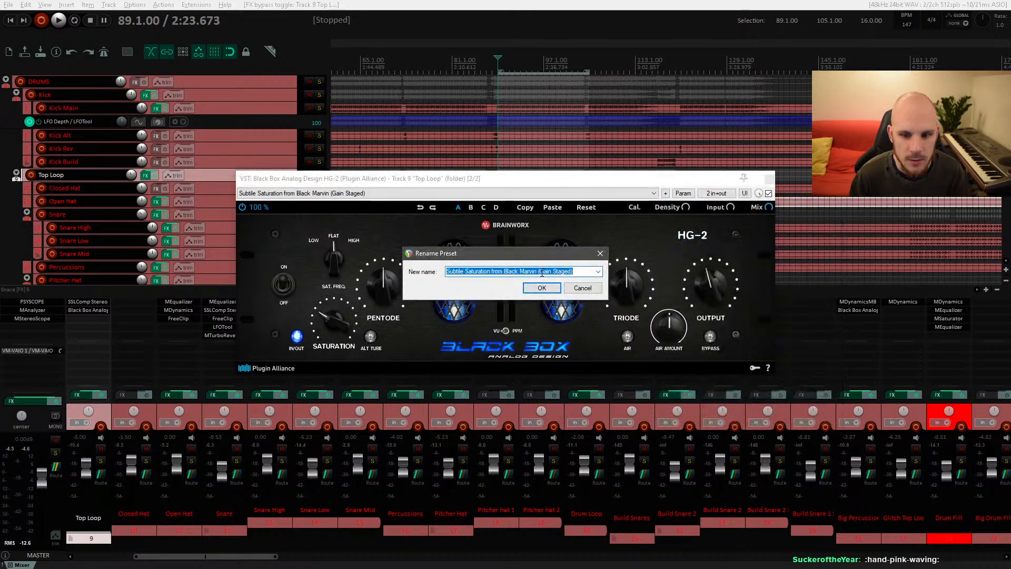
left_click_drag(539, 272, 562, 272)
type("n")
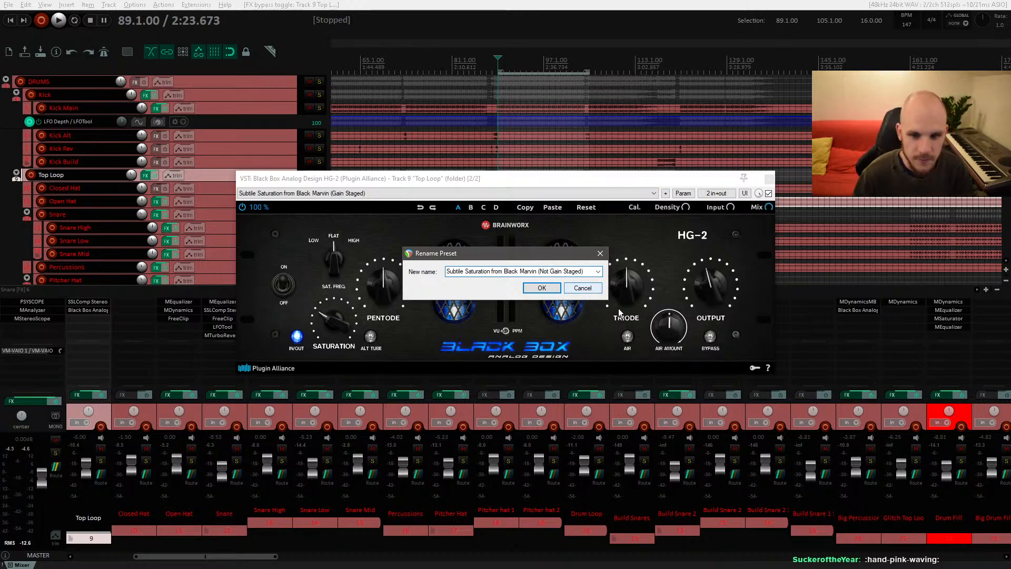
left_click(550, 289)
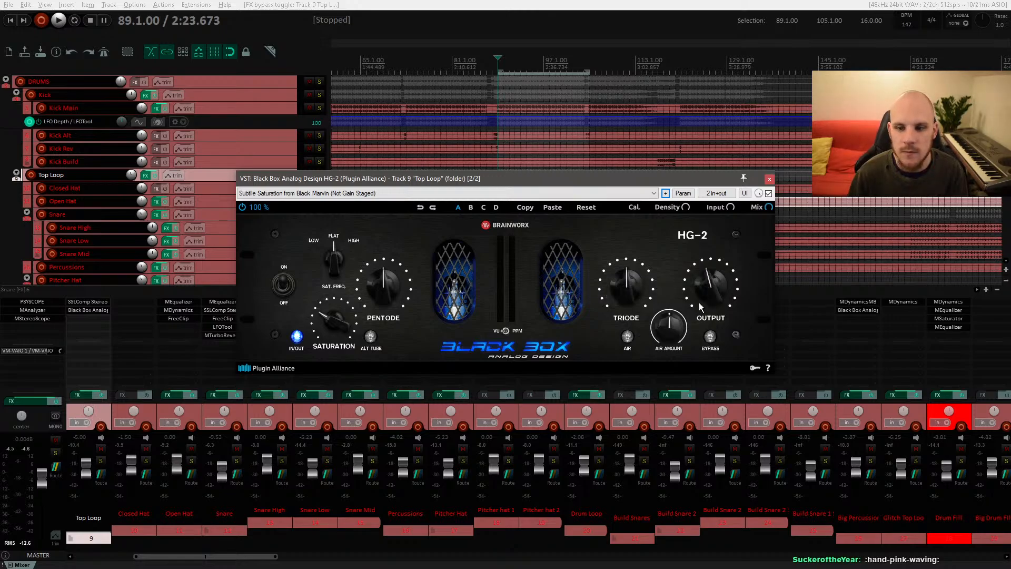
Step: Switch on the HG-2's Air during playback and adjust the Air Amount
key("space")
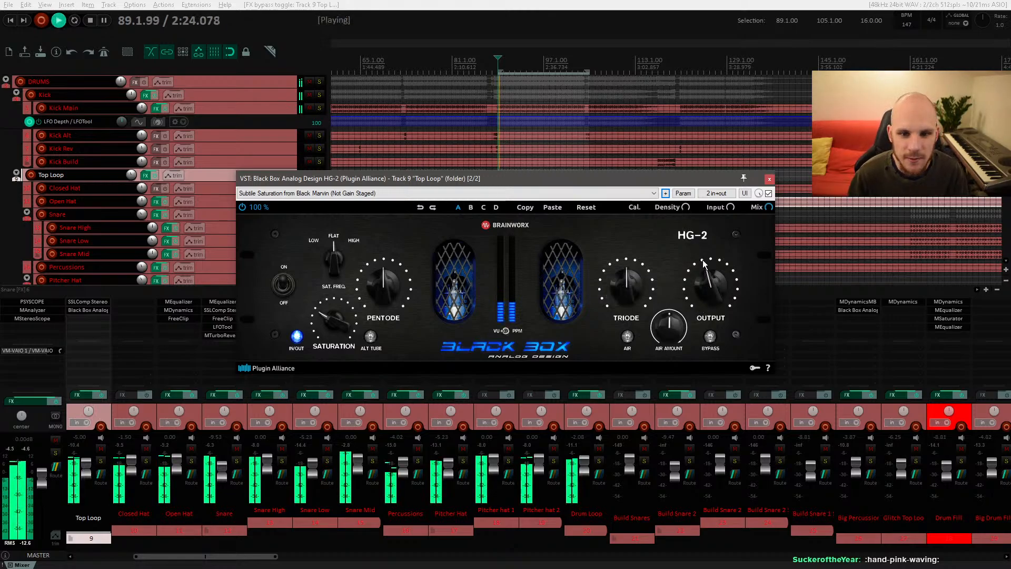
left_click(628, 337)
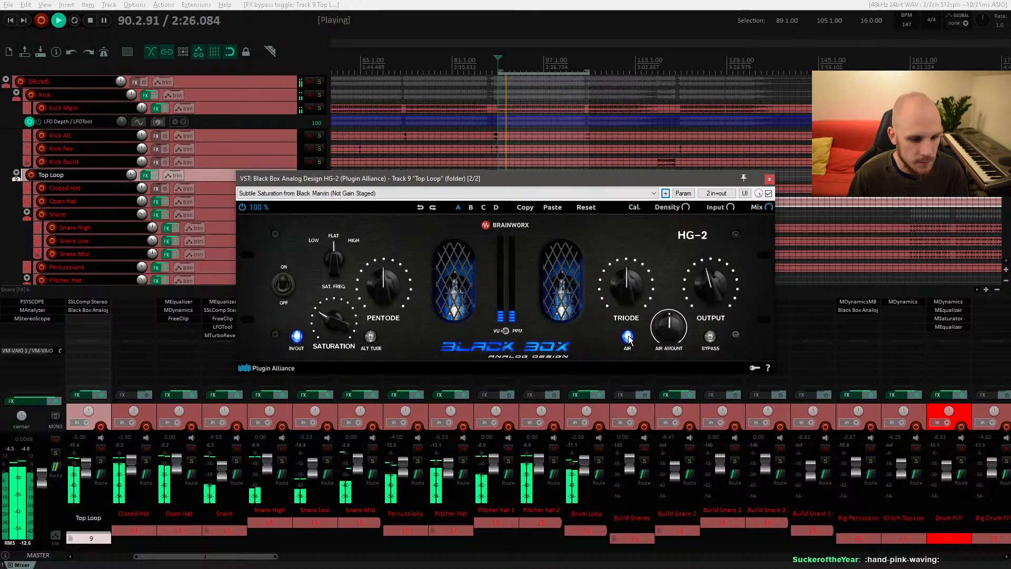
scroll(664, 332, "down", 3)
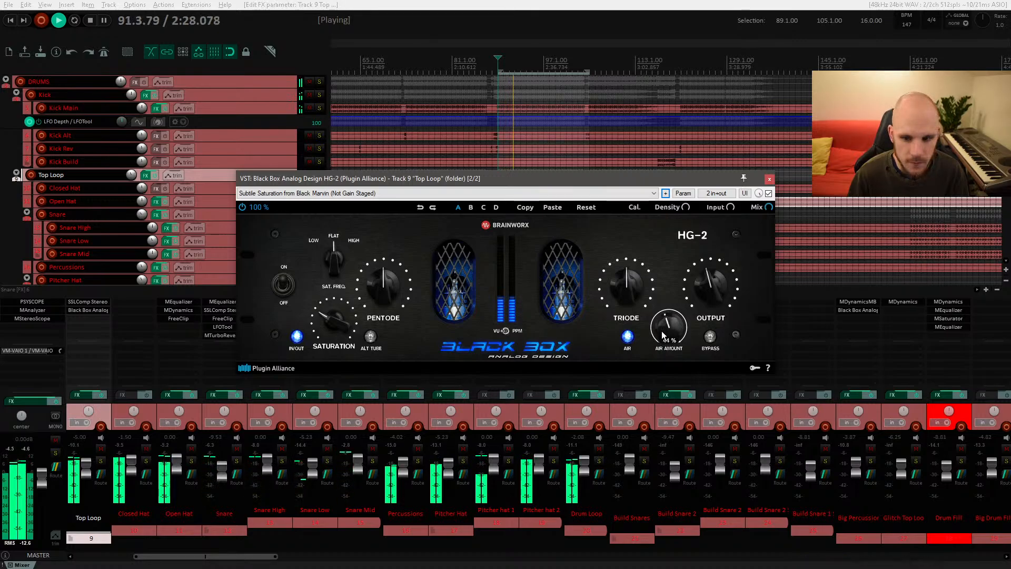
scroll(707, 289, "up", 3)
scroll(707, 291, "down", 2)
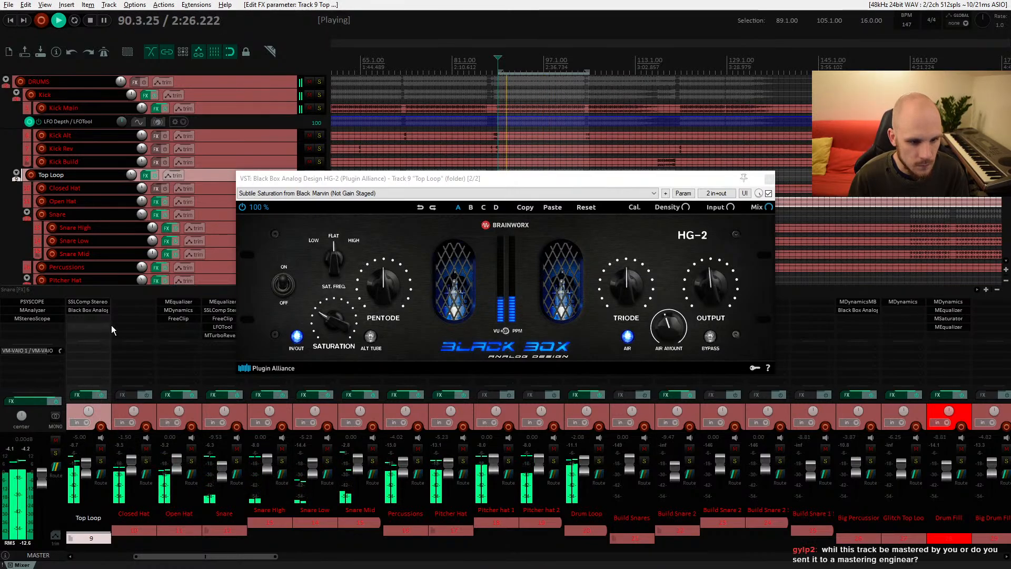
Step: Compare the Top Loop's HG-2 bypassed and enabled once more, then close the plugin window
left_click(769, 194)
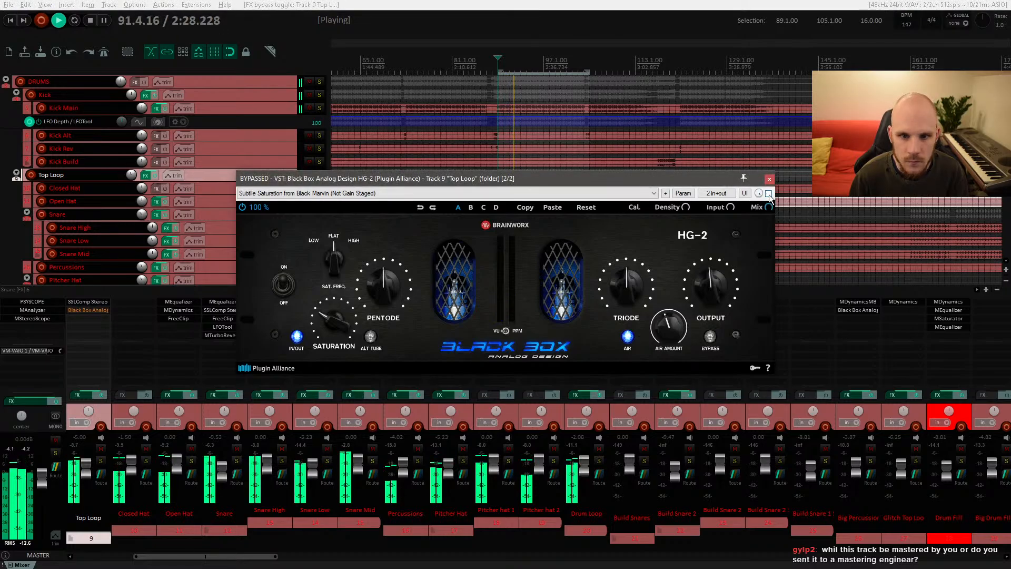
left_click(769, 194)
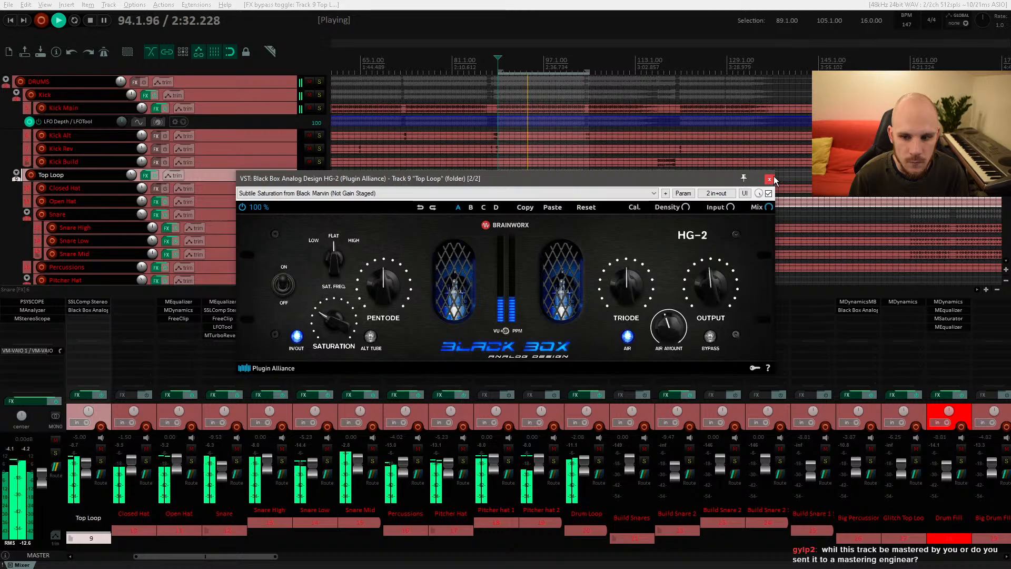
left_click(769, 179)
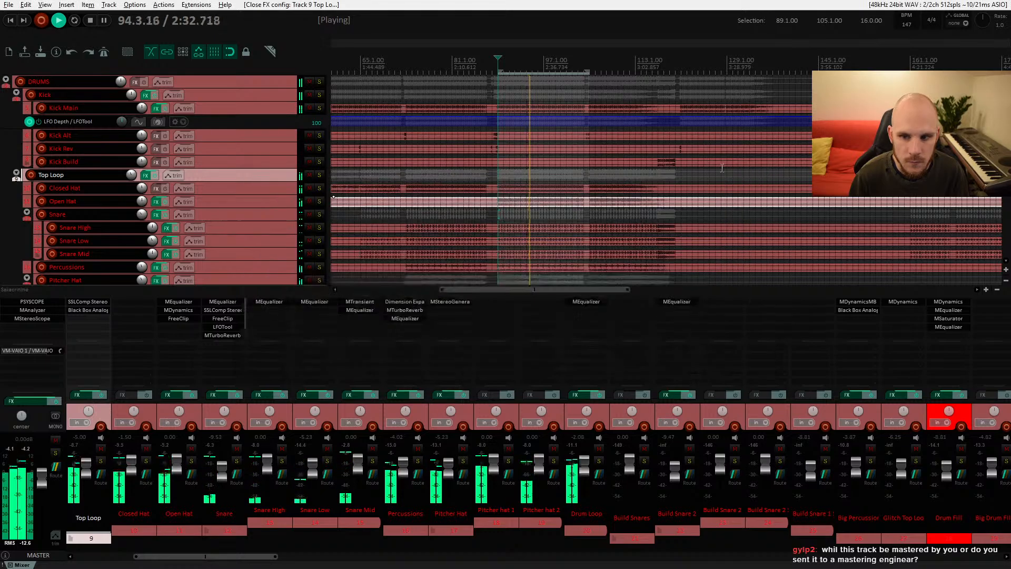
Step: Set the Top Loop folder track volume to -5.5 dB in its routing window
right_click(132, 178)
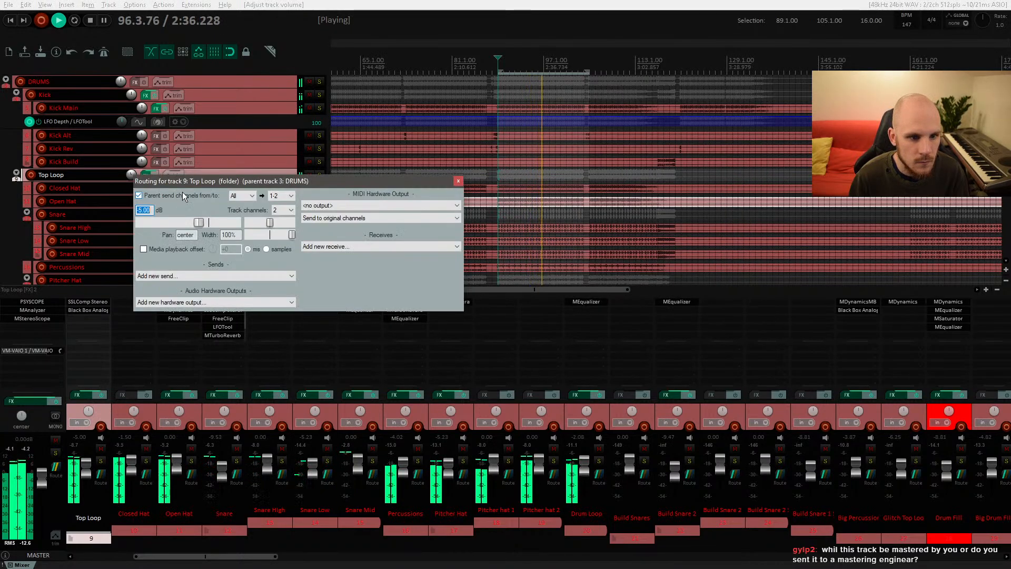
type("-5.5")
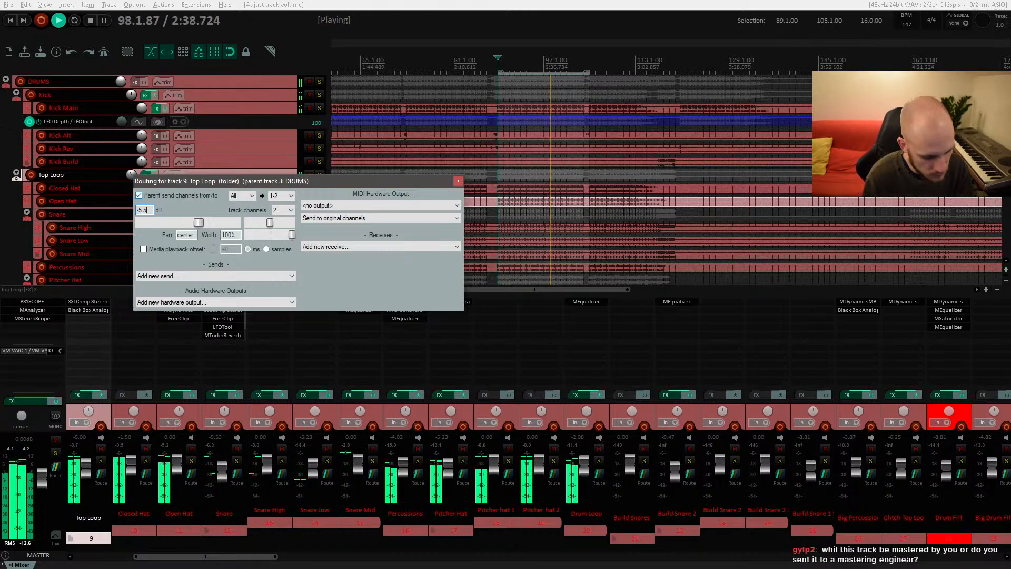
key("Return")
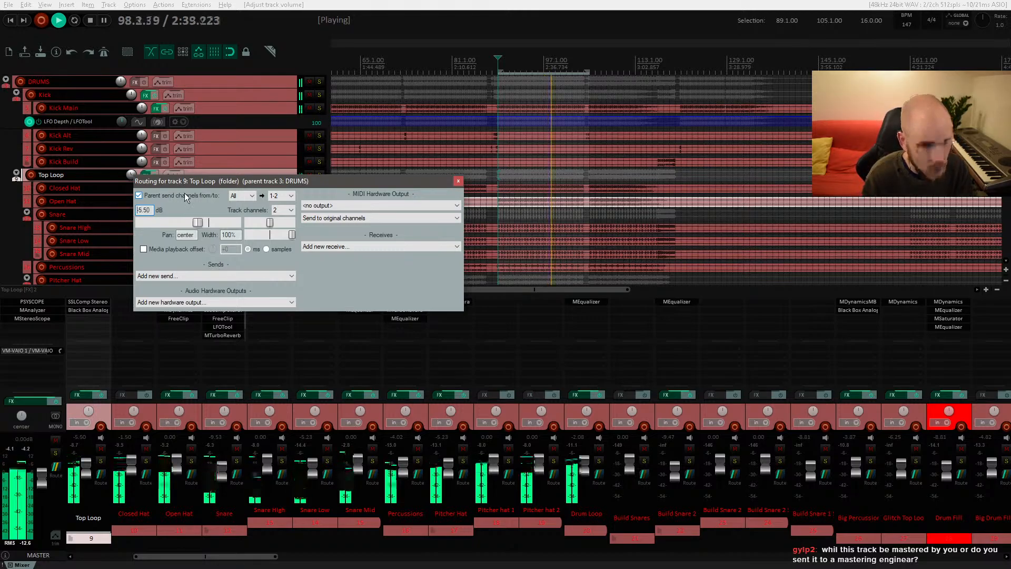
left_click(458, 182)
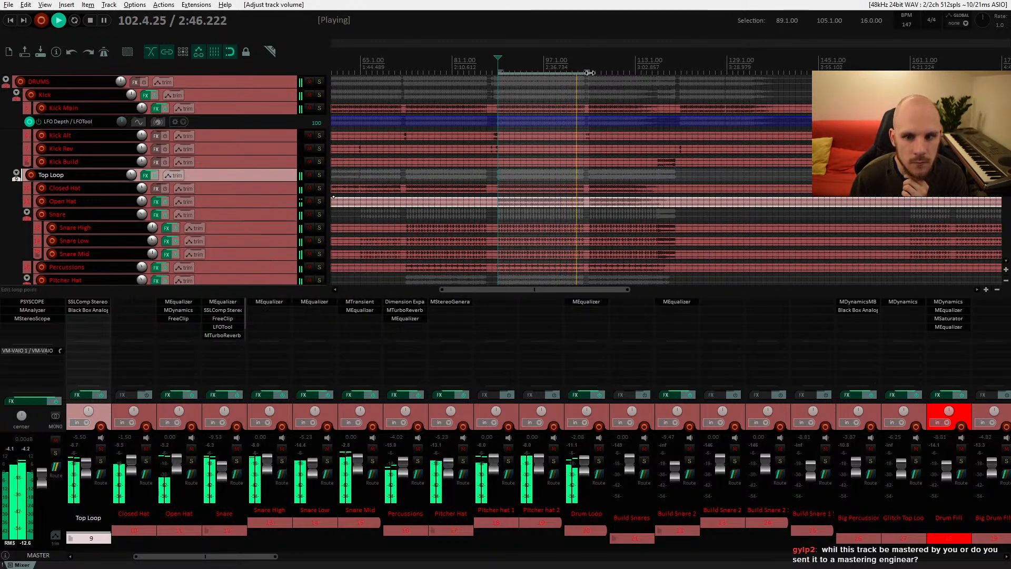
Step: Select bars 89 to 121 and browse the drum tracks during playback, then stop playback
left_click_drag(586, 71, 681, 74)
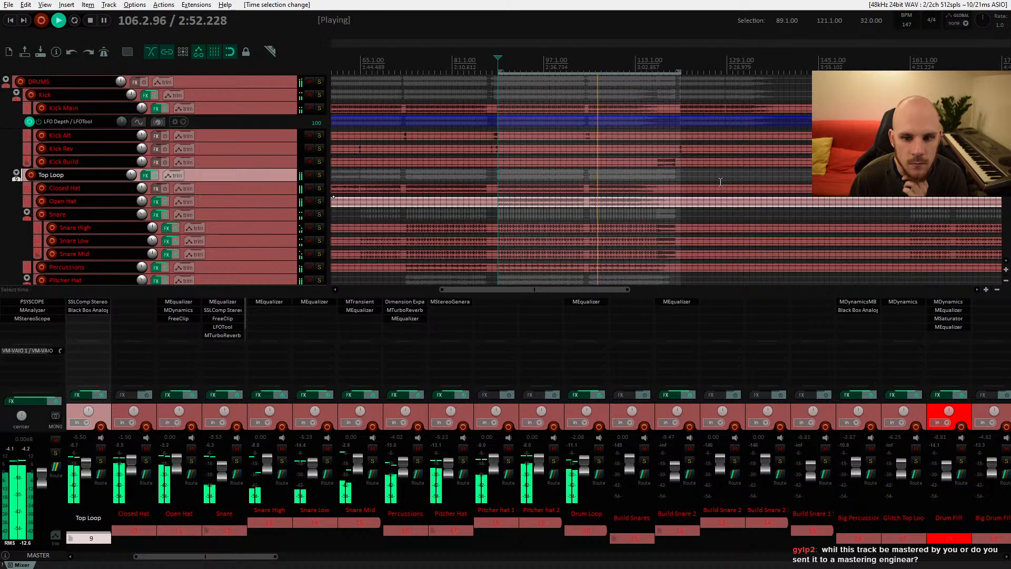
scroll(719, 182, "down", 3)
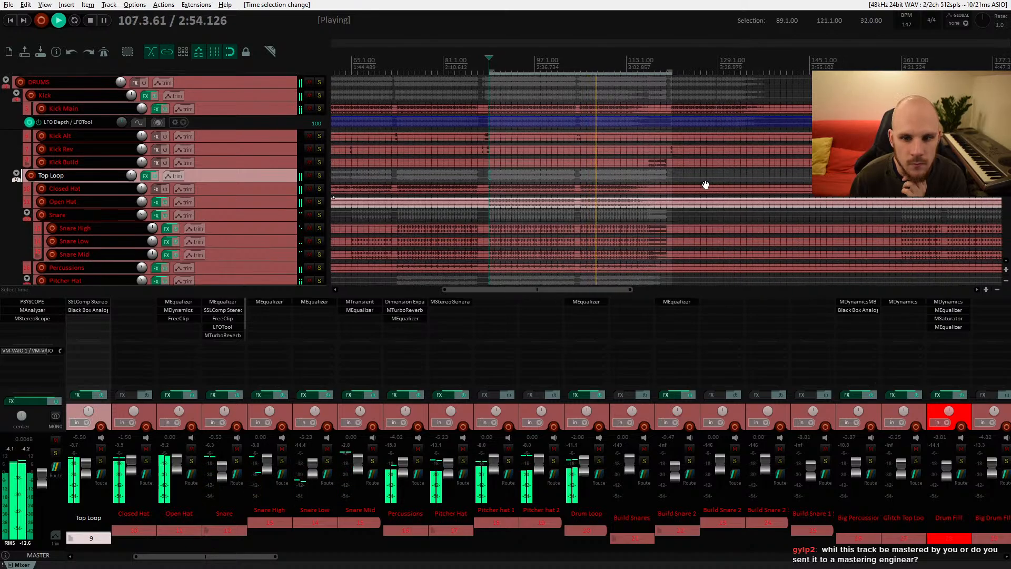
scroll(704, 184, "right", 5)
scroll(590, 200, "down", 5)
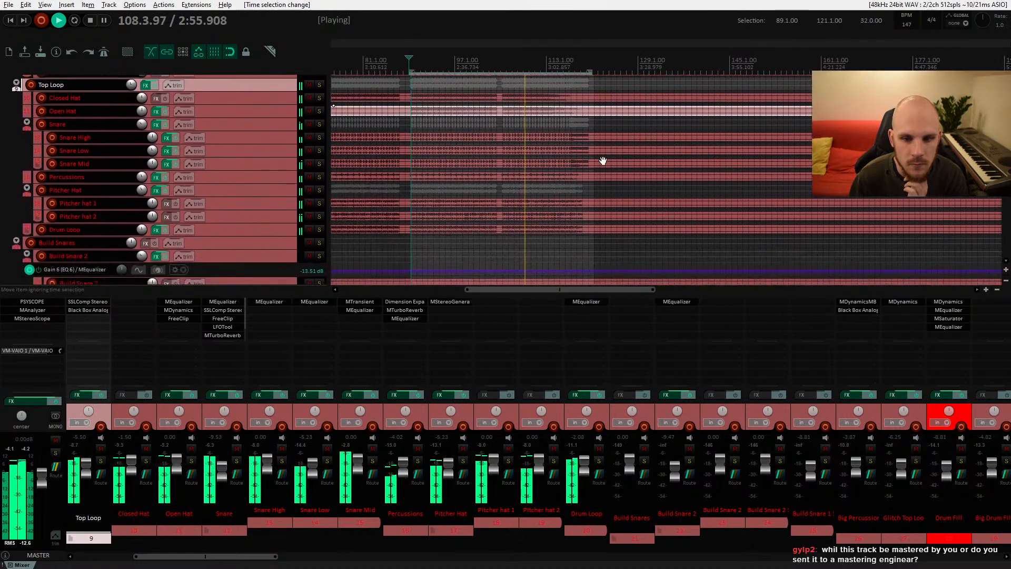
scroll(602, 199, "left", 2)
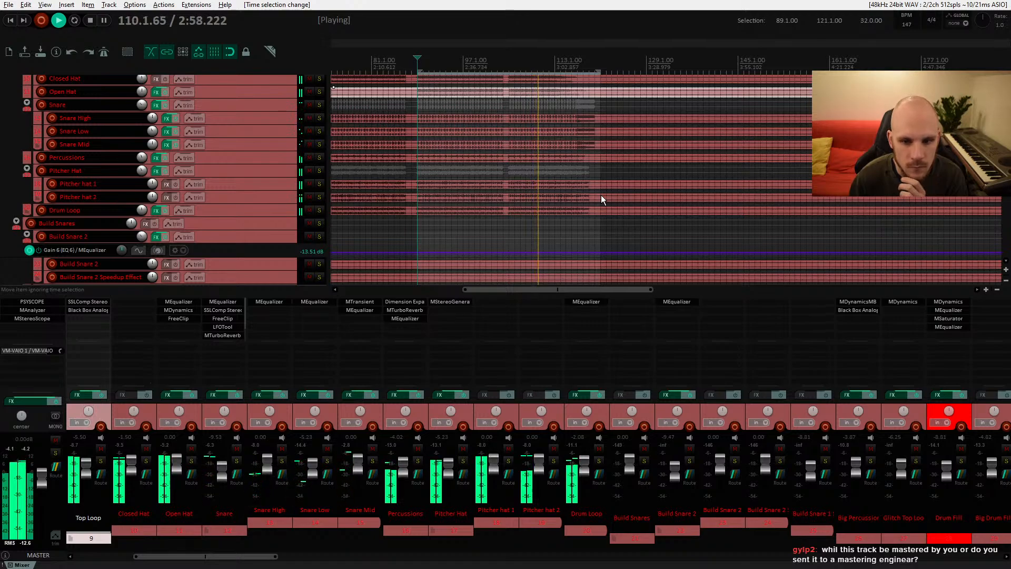
scroll(600, 196, "right", 1)
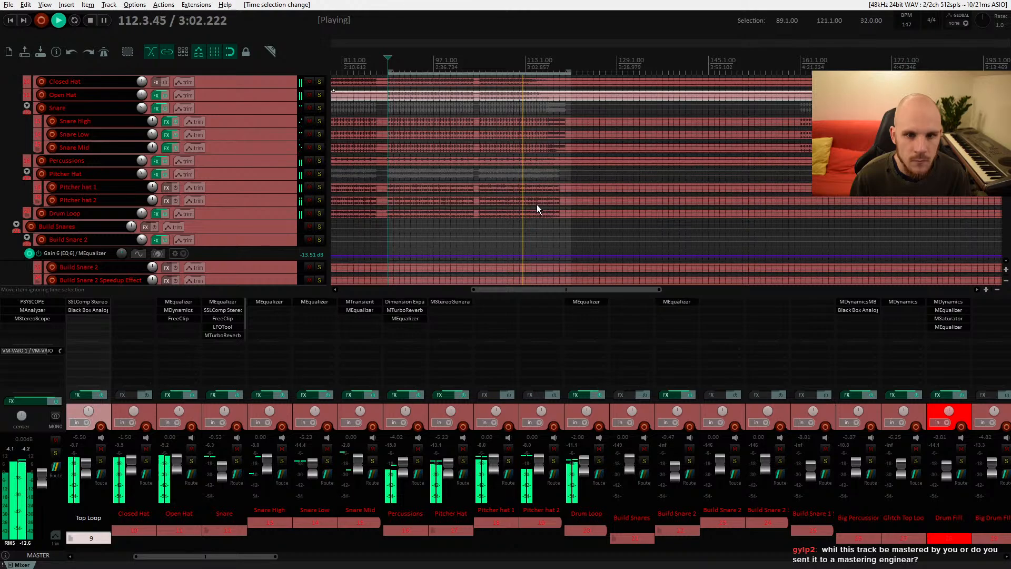
key("space")
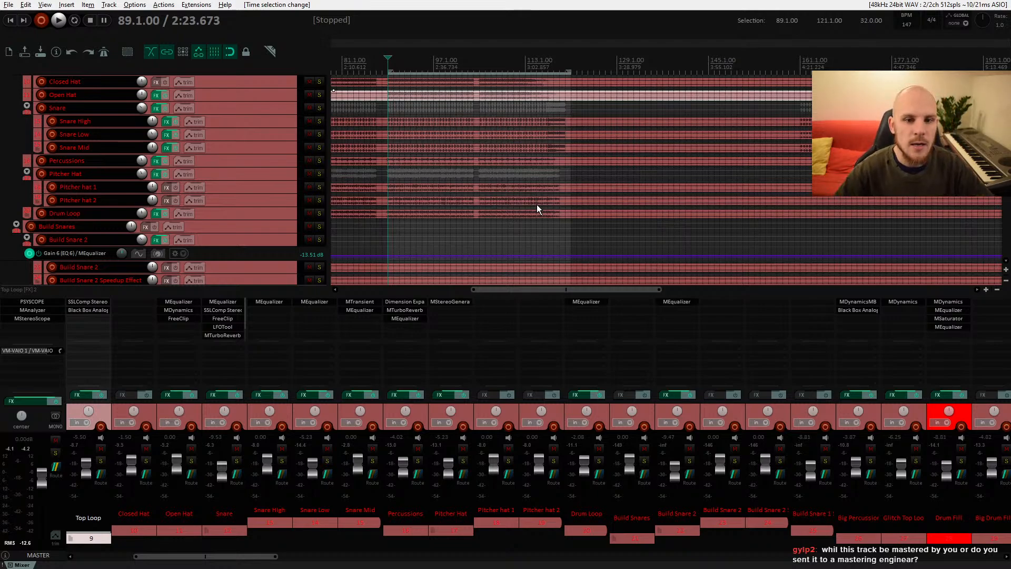
Step: Extend the time selection to span the whole arrangement from bar 1 to bar 321
left_click_drag(454, 193, 606, 210)
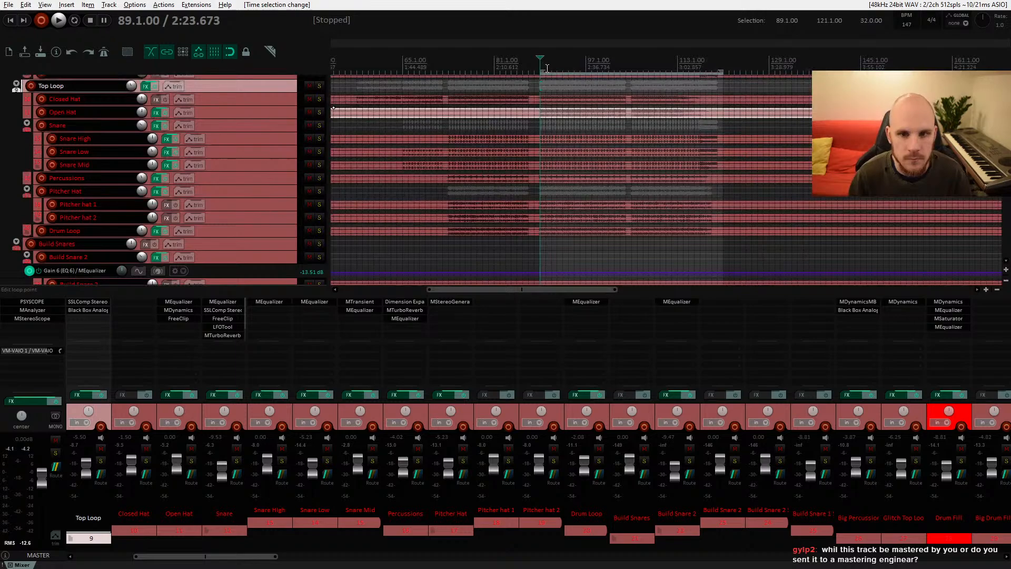
scroll(585, 166, "down", 3)
left_click_drag(512, 71, 334, 76)
scroll(512, 122, "down", 2)
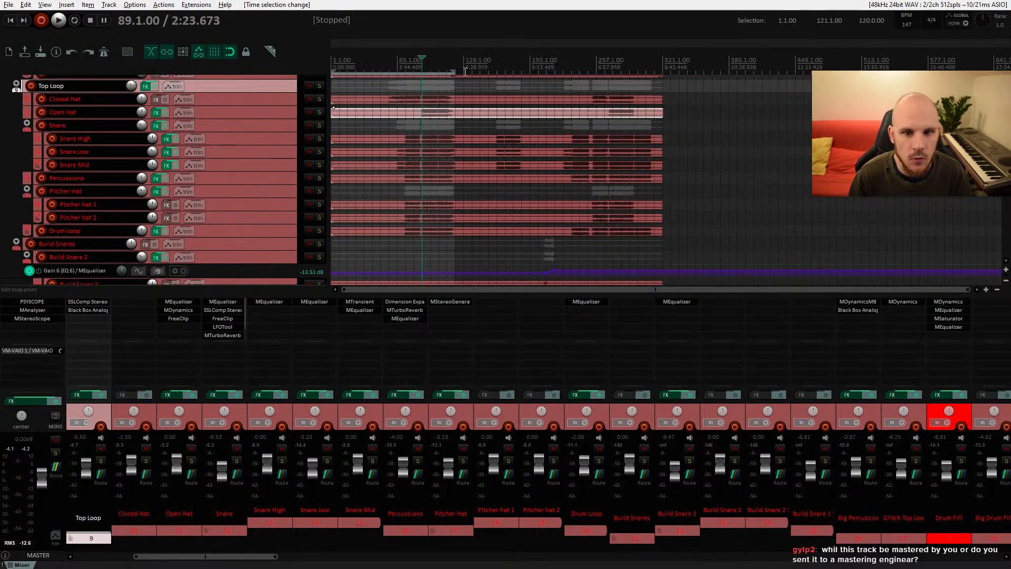
left_click_drag(453, 72, 660, 73)
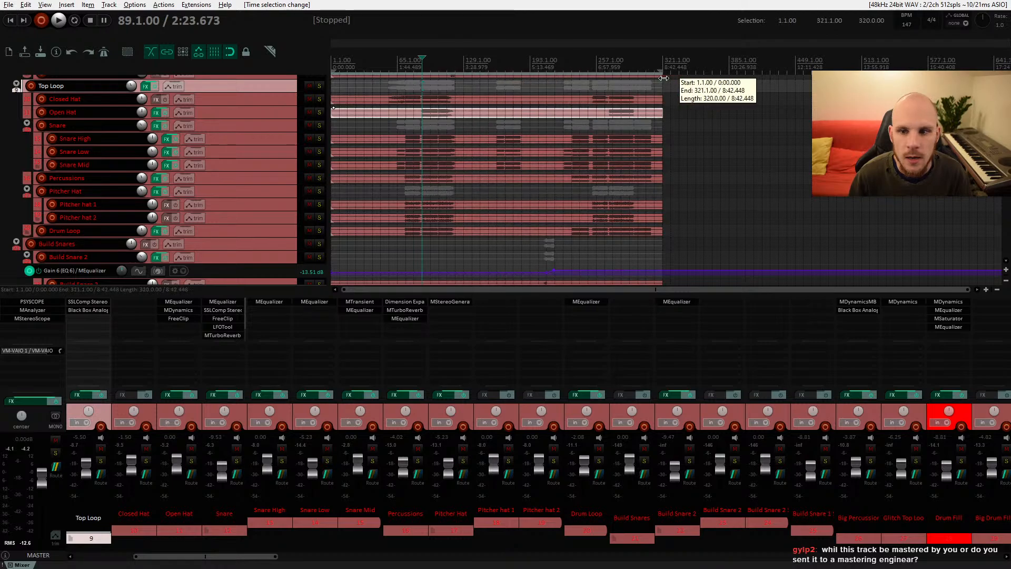
Step: Scroll through the bass, sequence and one-shot track groups to review the arrangement
scroll(433, 153, "up", 5)
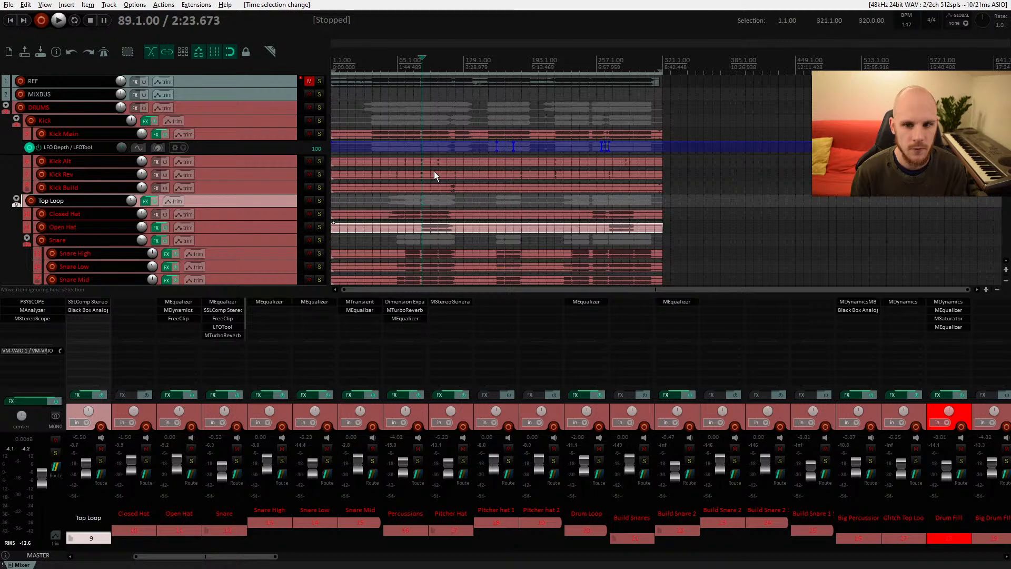
scroll(434, 172, "down", 4)
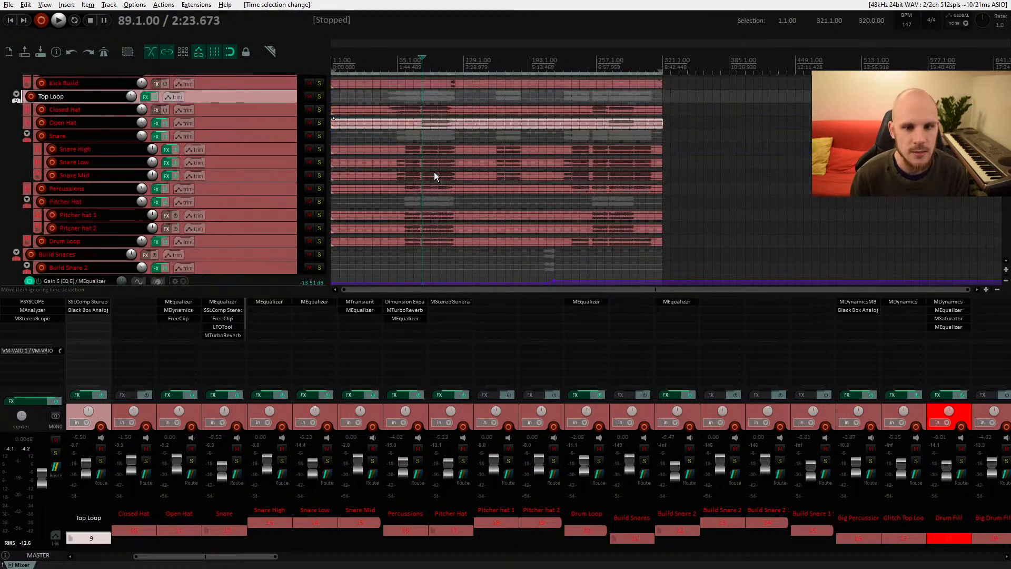
scroll(434, 172, "down", 5)
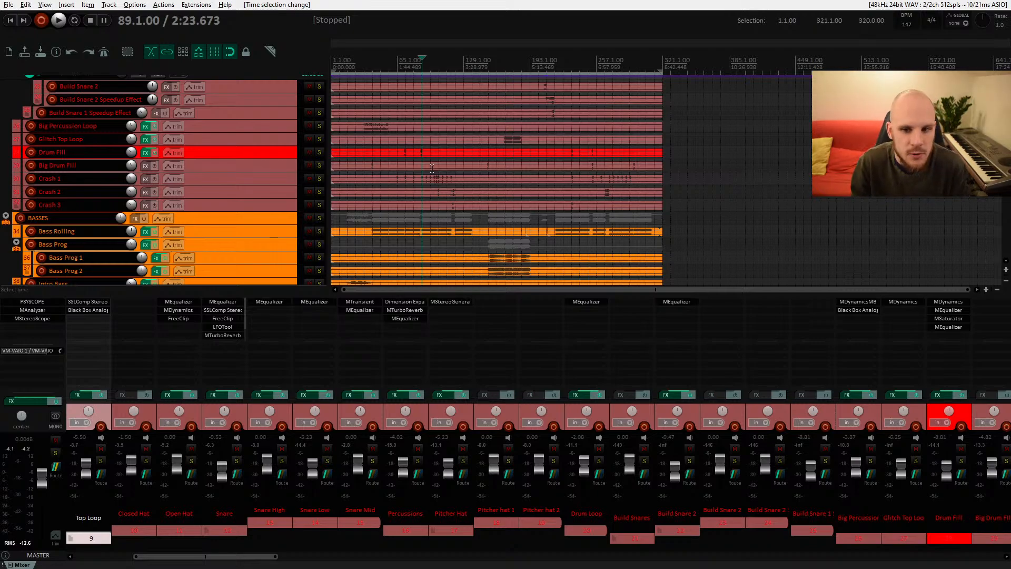
scroll(458, 171, "down", 1)
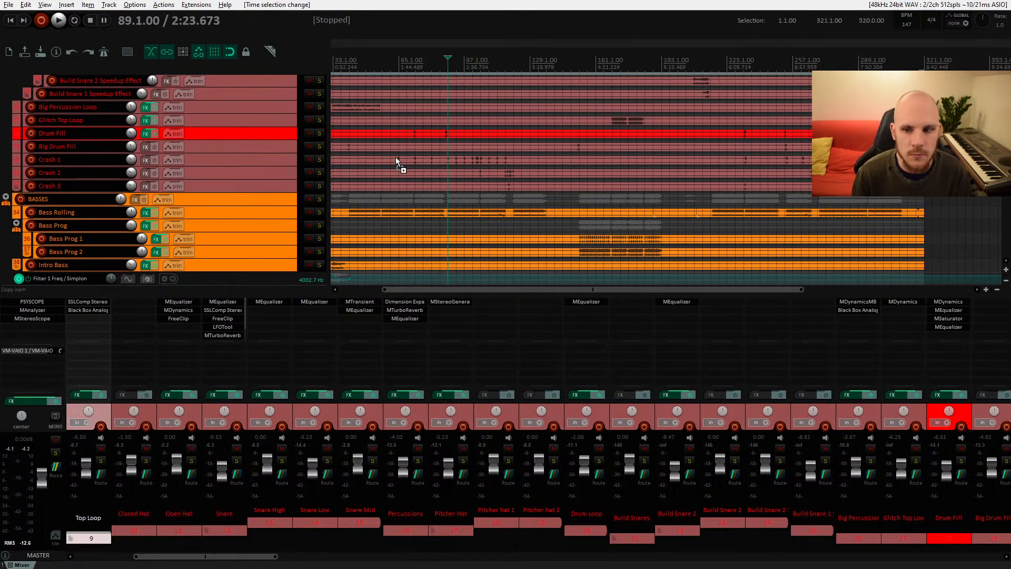
scroll(399, 159, "up", 2)
scroll(546, 152, "down", 5)
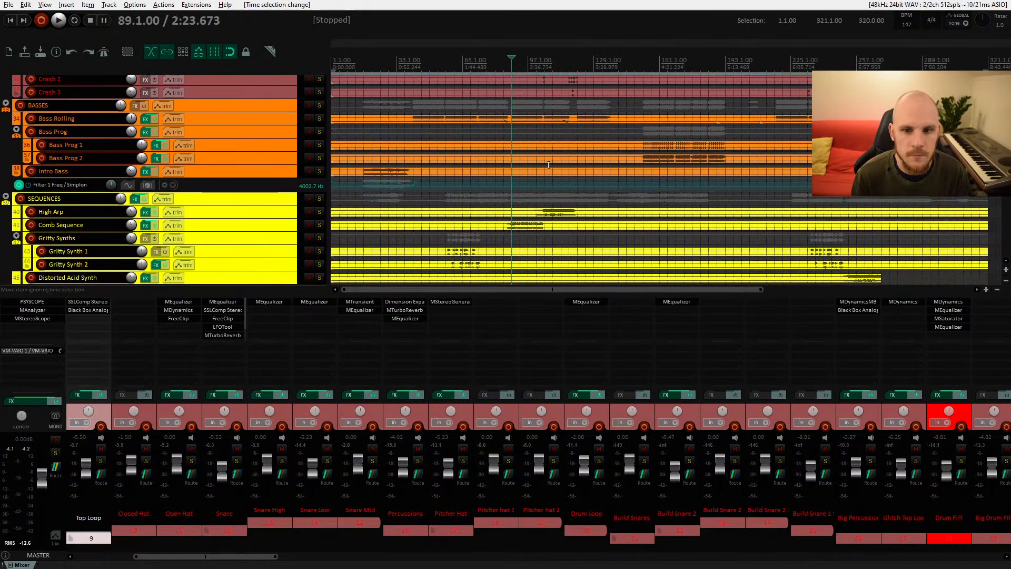
left_click_drag(521, 213, 541, 195)
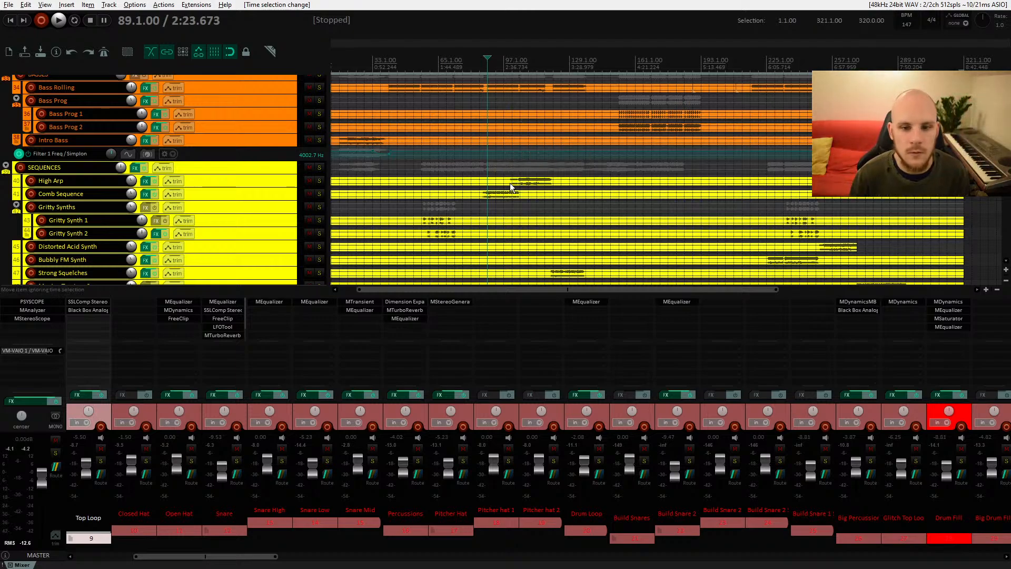
left_click(513, 96)
scroll(512, 158, "down", 10)
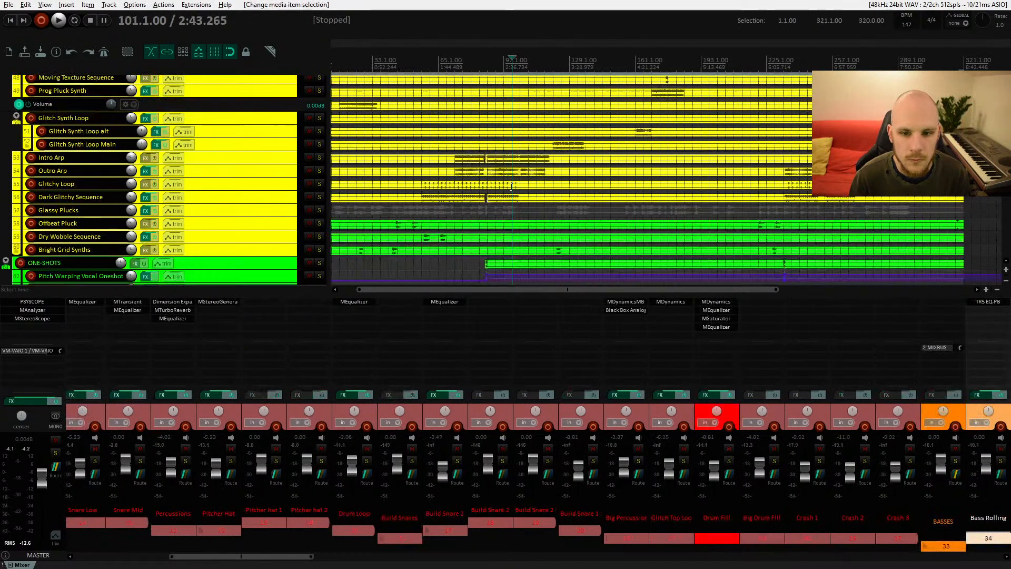
scroll(512, 127, "down", 3)
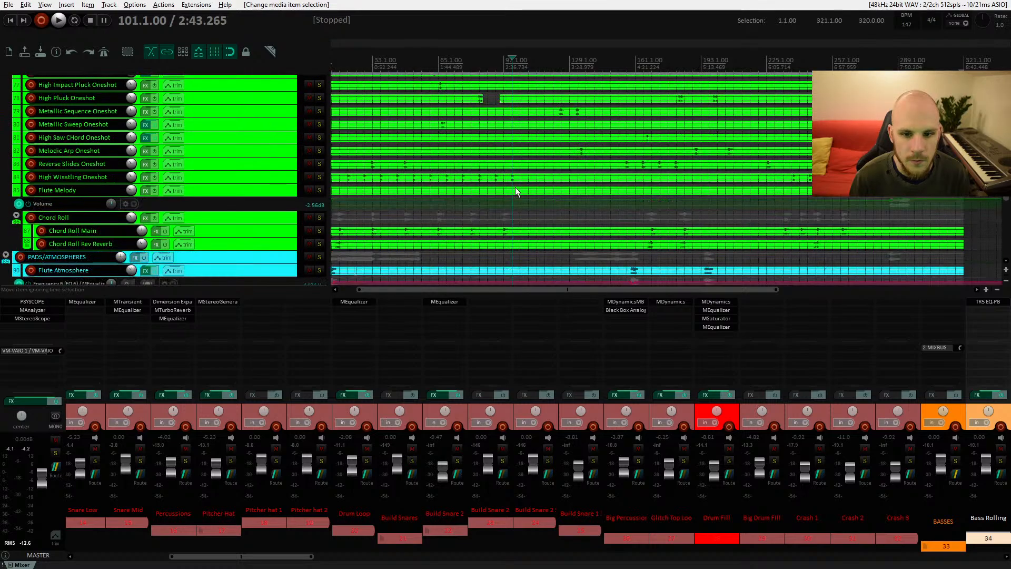
scroll(515, 189, "up", 3)
scroll(515, 189, "down", 1)
scroll(515, 189, "up", 1)
scroll(515, 191, "down", 3)
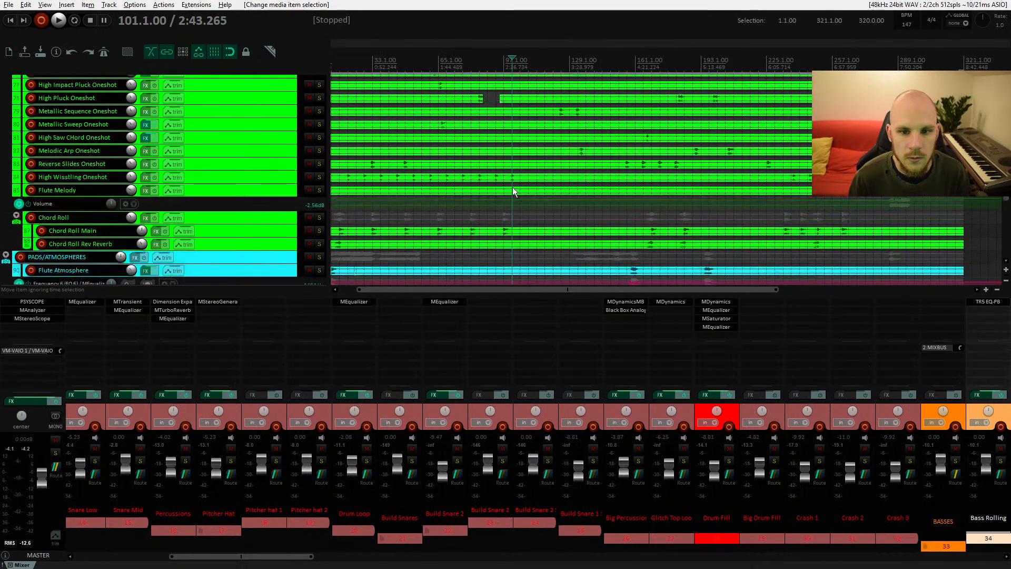
Step: Audition the one-shot tracks during playback, toggling solo on the Flute Melody track
left_click(318, 176)
key("space")
left_click(318, 175)
key("space")
key("space")
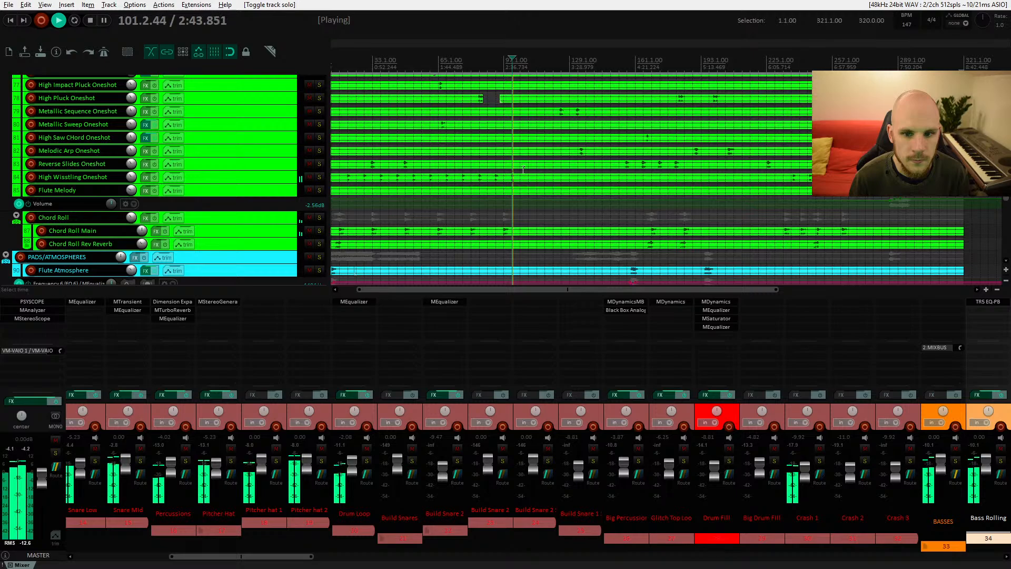
scroll(523, 158, "up", 2)
key("space")
key("space")
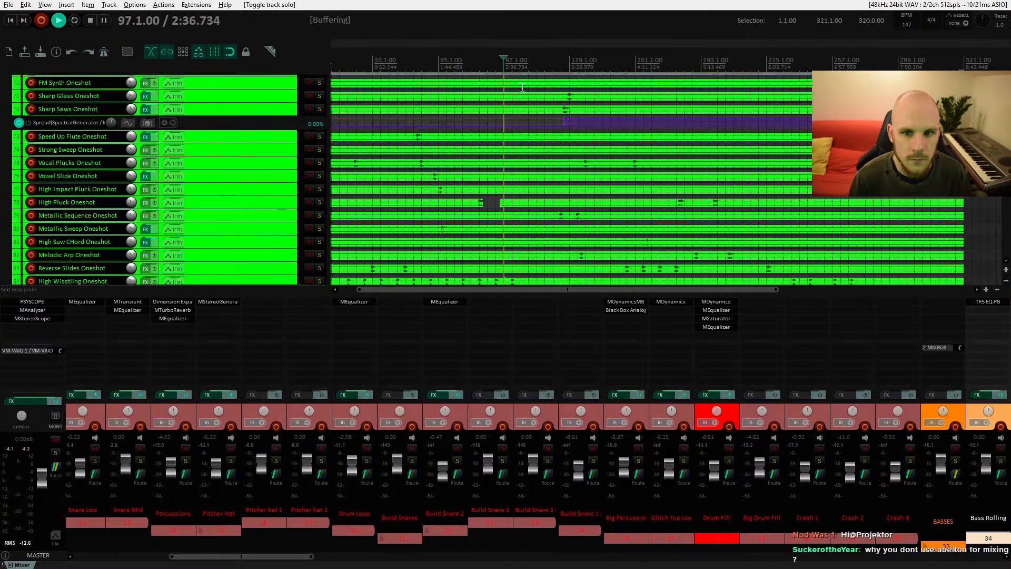
scroll(522, 87, "up", 3)
scroll(502, 180, "up", 2)
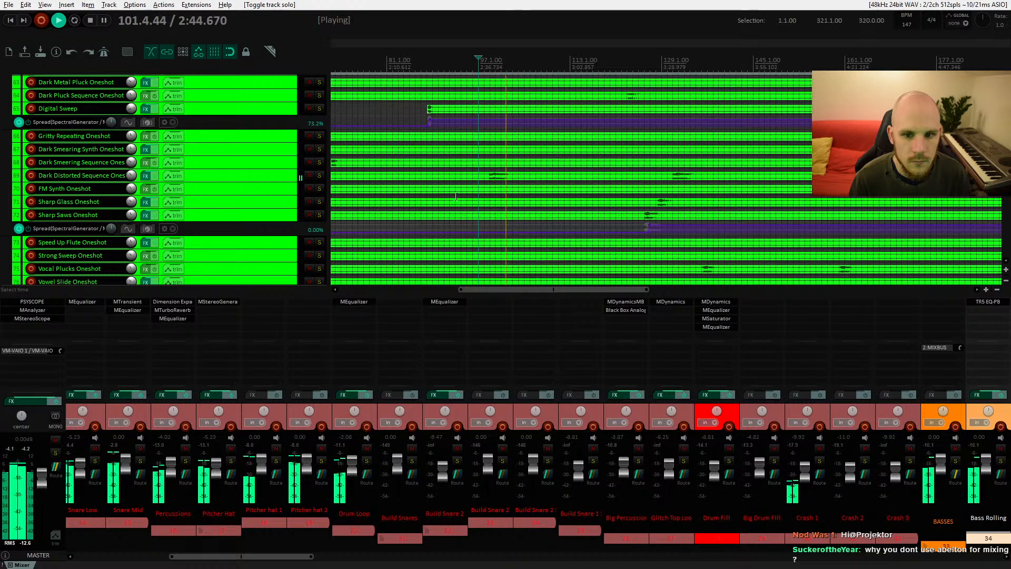
key("space")
Step: Open the MEqualizer on the Dark Distorted Sequence Oneshot track
left_click(258, 173)
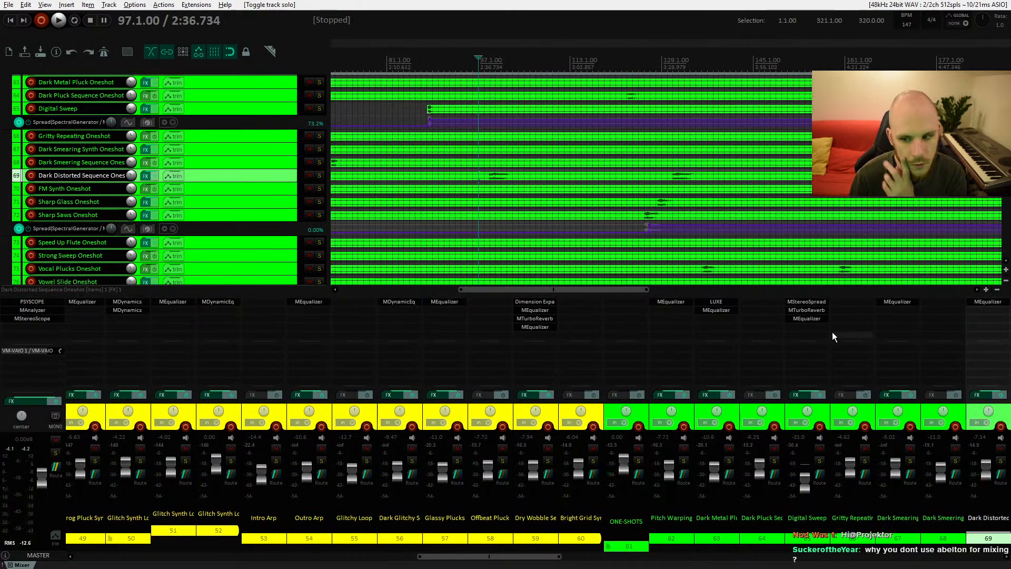
left_click(987, 301)
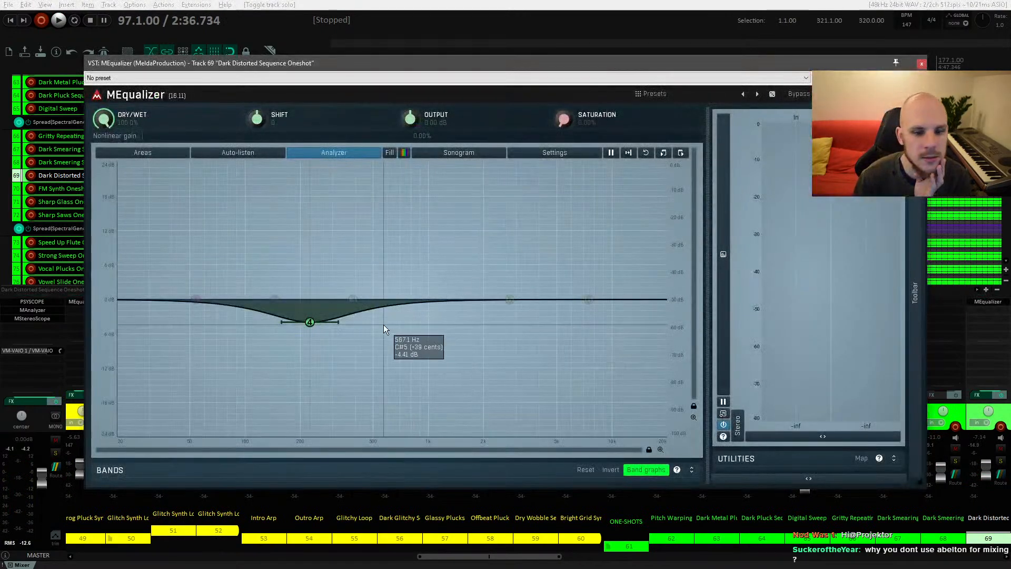
left_click_drag(458, 74, 494, 238)
left_click(488, 175)
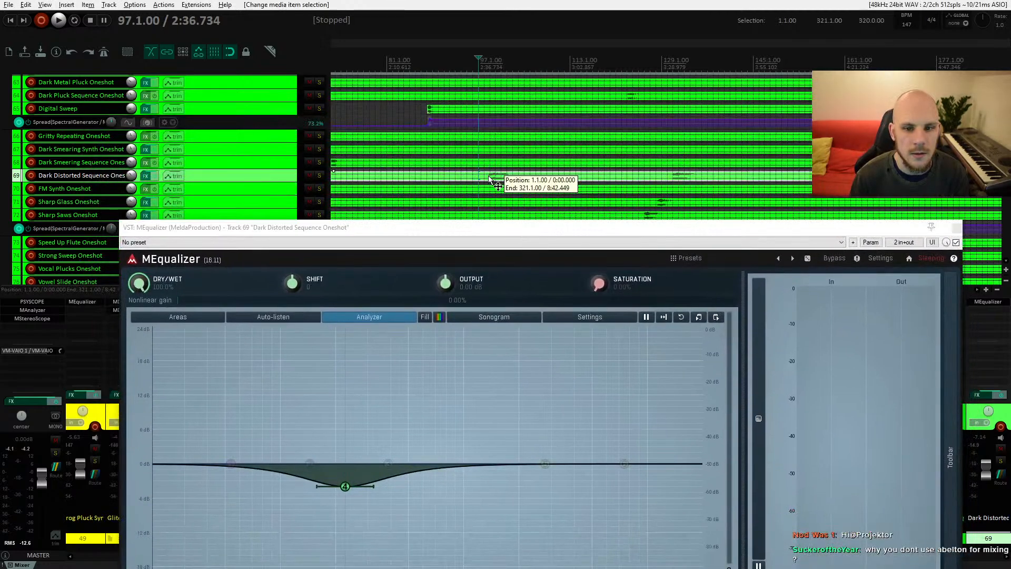
Step: Add a wide upper-mid boost band and a shallow mid cut band on the sequence's EQ while playing, then close it
key("space")
key("space")
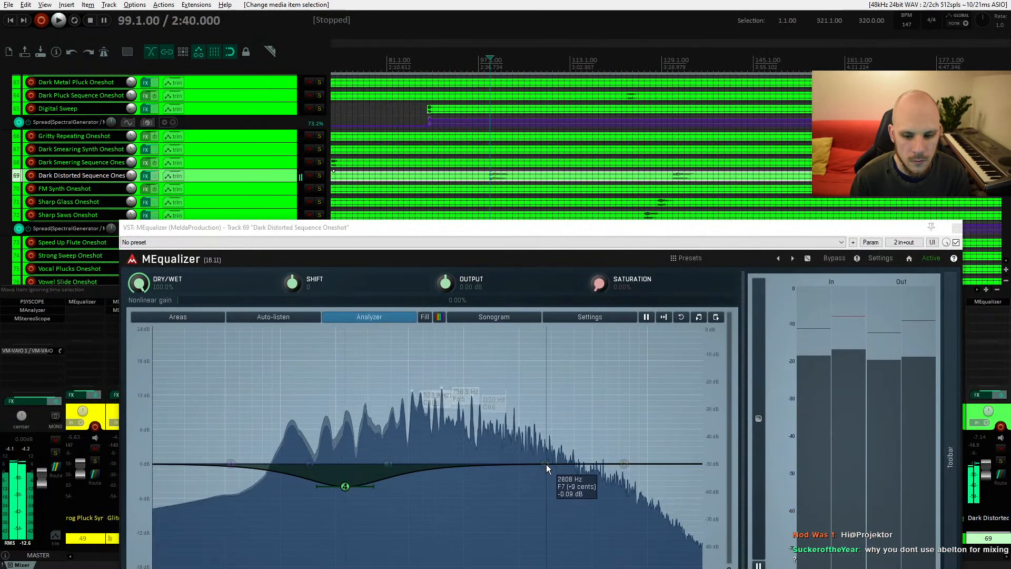
key("space")
left_click_drag(545, 464, 576, 439)
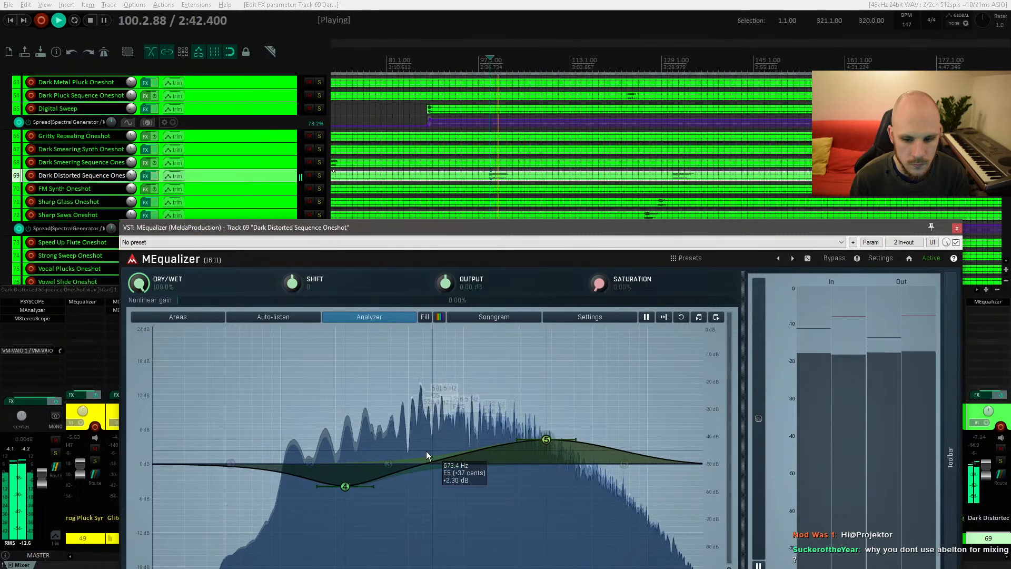
key("space")
left_click_drag(417, 464, 416, 484)
key("space")
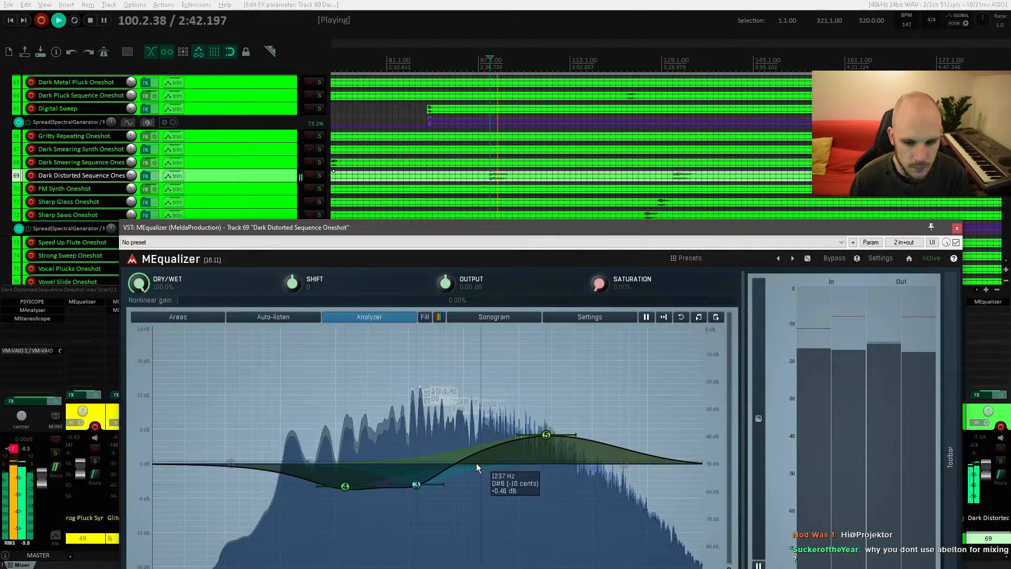
left_click(956, 227)
scroll(440, 190, "left", 10)
key("space")
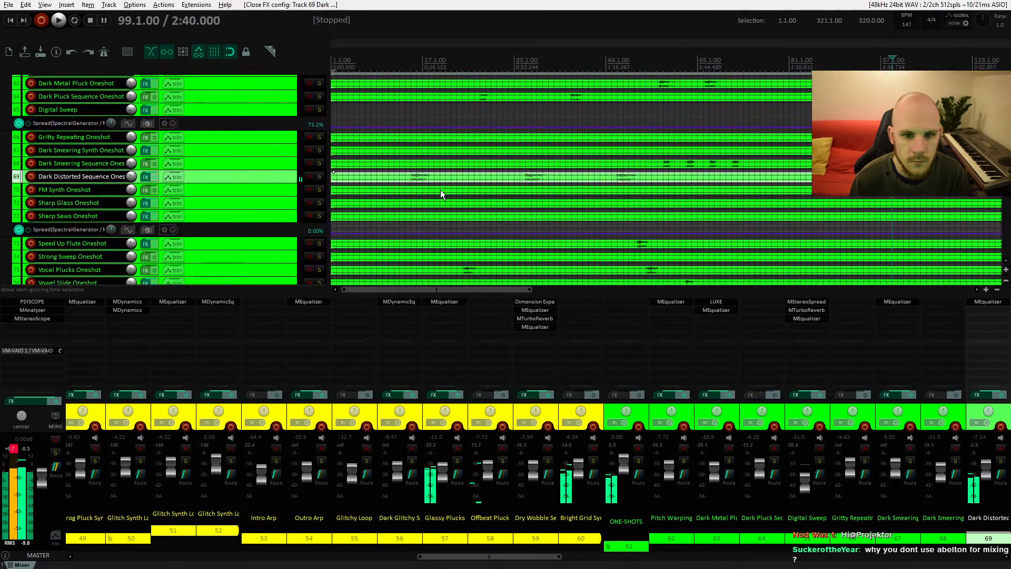
Step: Lower the upper-mid boost band on the Dark Distorted Sequence Oneshot's MEqualizer during playback, then close the EQ
left_click(409, 176)
key("space")
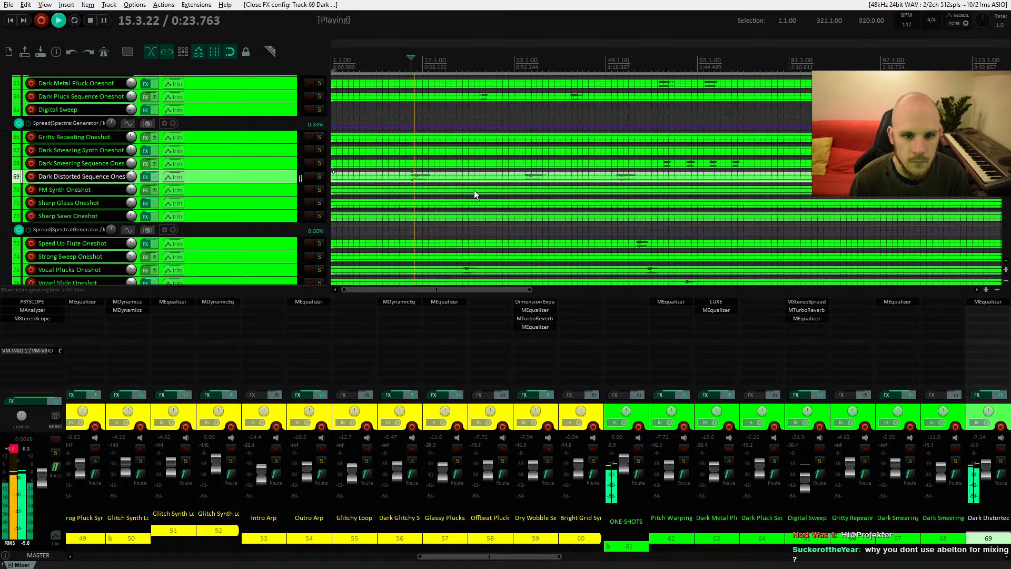
left_click_drag(555, 191, 465, 176)
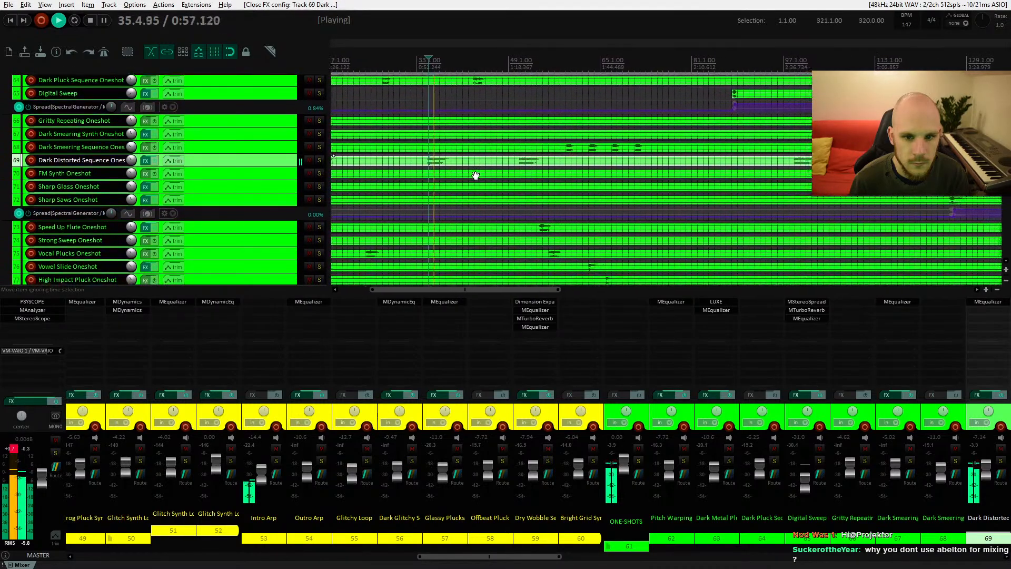
left_click(146, 163)
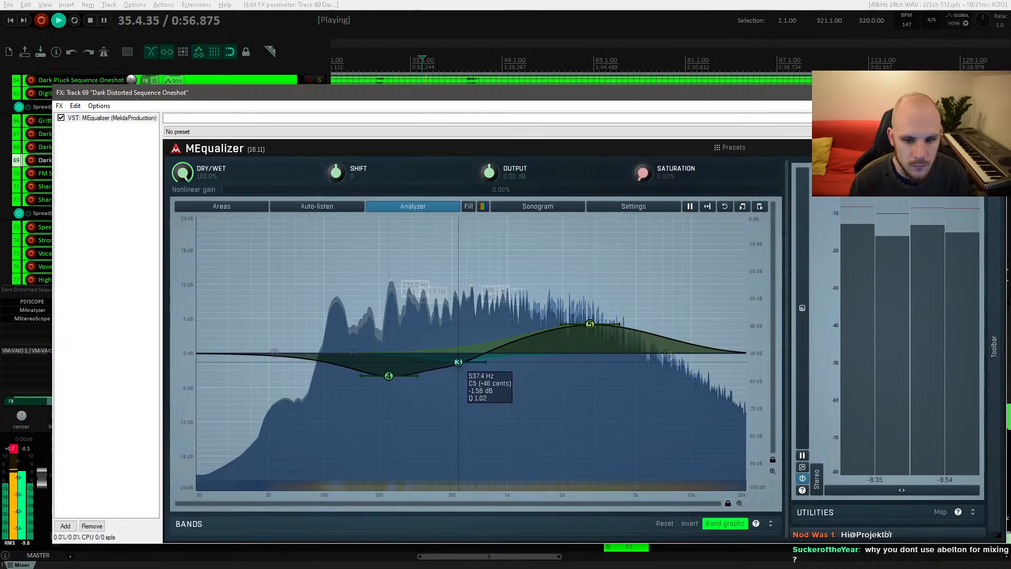
left_click_drag(590, 324, 589, 343)
key("space")
key("space")
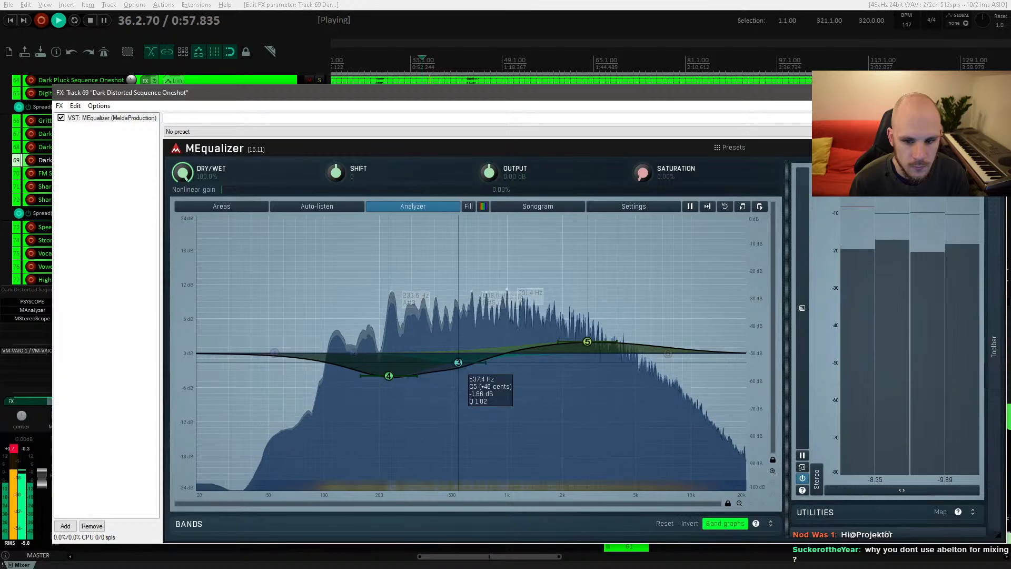
left_click(994, 93)
Step: Audition the Dark Distorted Sequence Oneshot during playback, toggling its mute on and off
key("space")
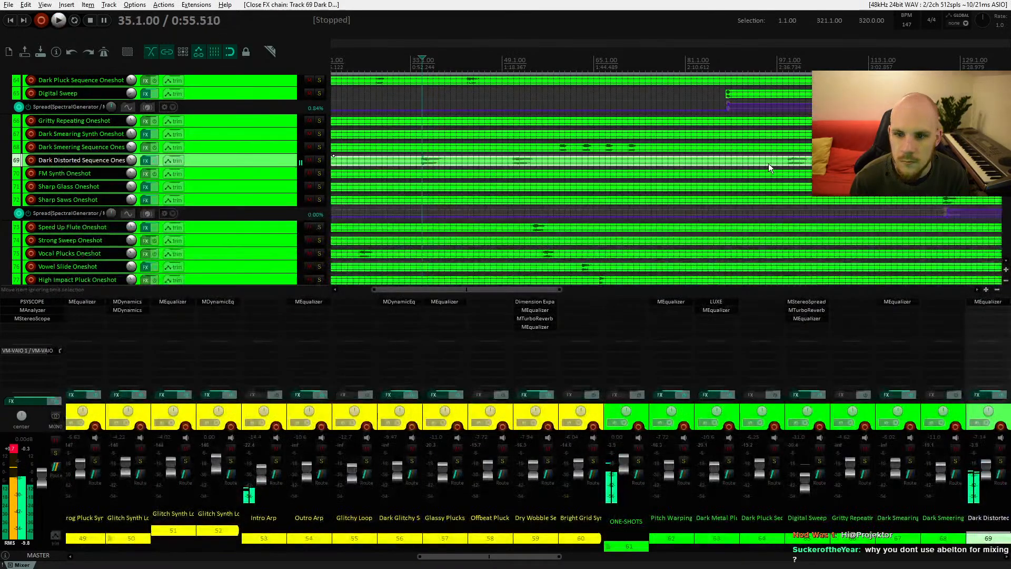
left_click(777, 164)
key("space")
left_click_drag(816, 167, 575, 187)
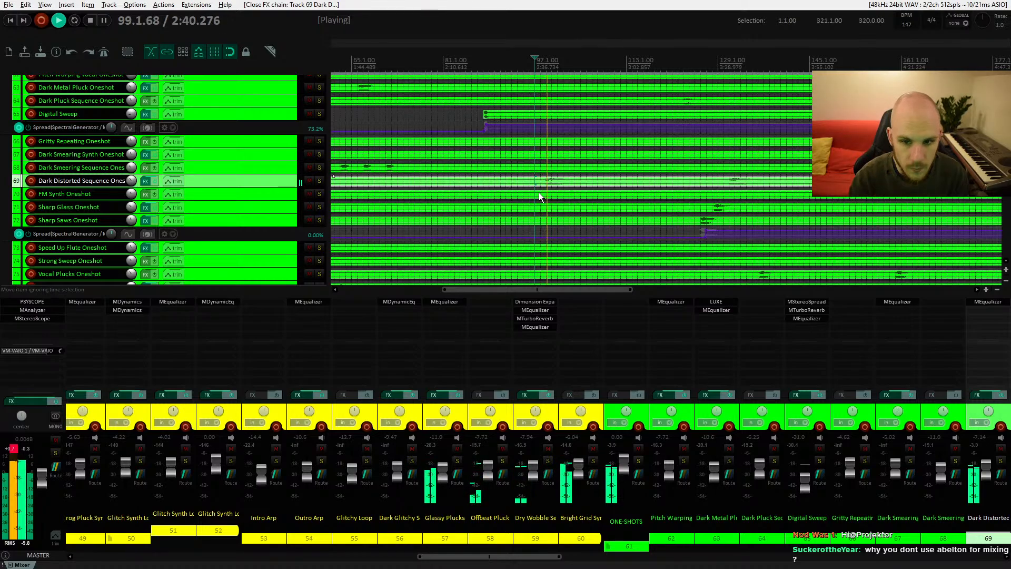
left_click_drag(570, 171, 513, 148)
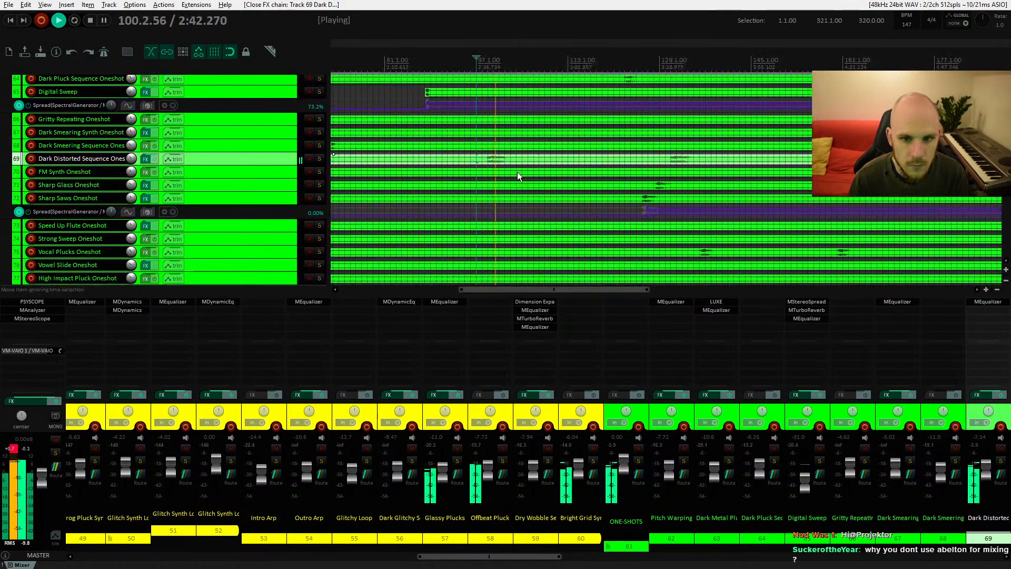
key("space")
left_click(310, 159)
key("space")
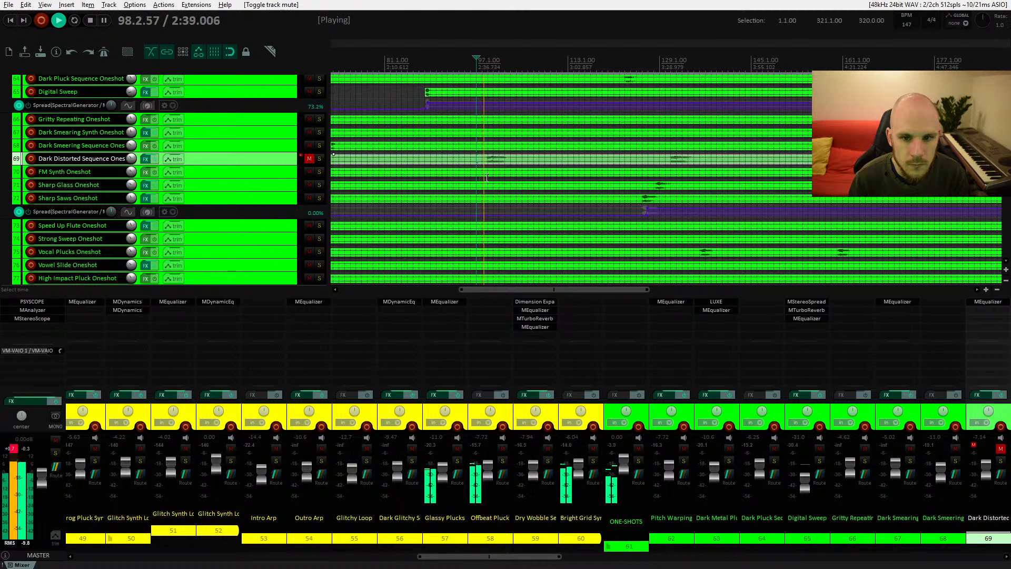
key("space")
left_click(311, 159)
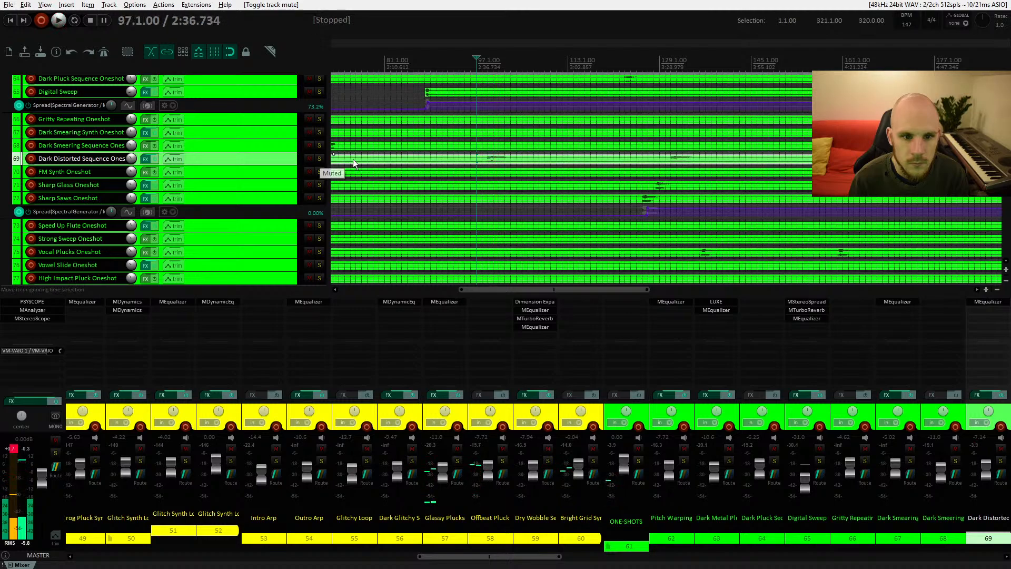
left_click(488, 159)
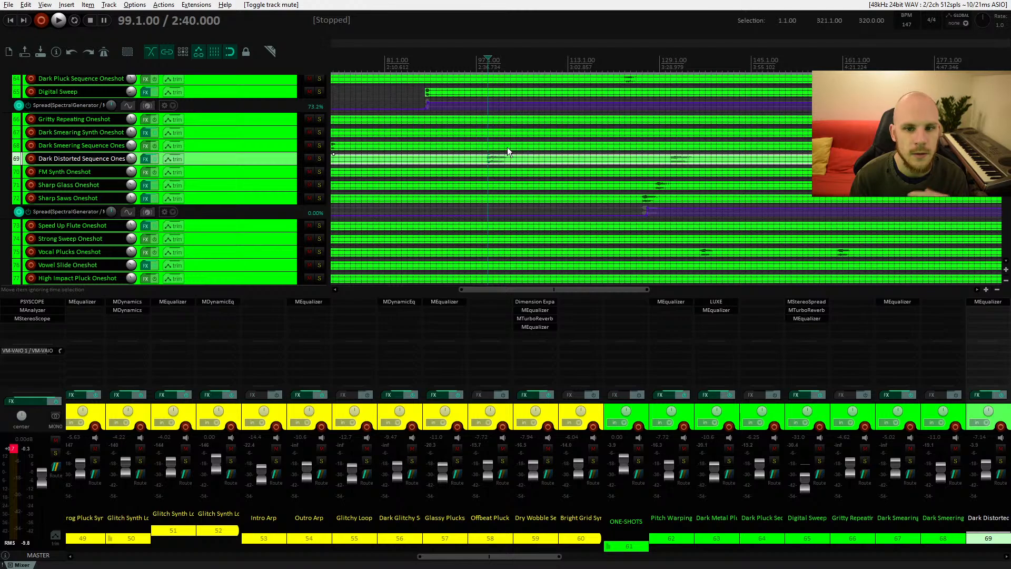
scroll(506, 150, "up", 5)
scroll(502, 156, "down", 5)
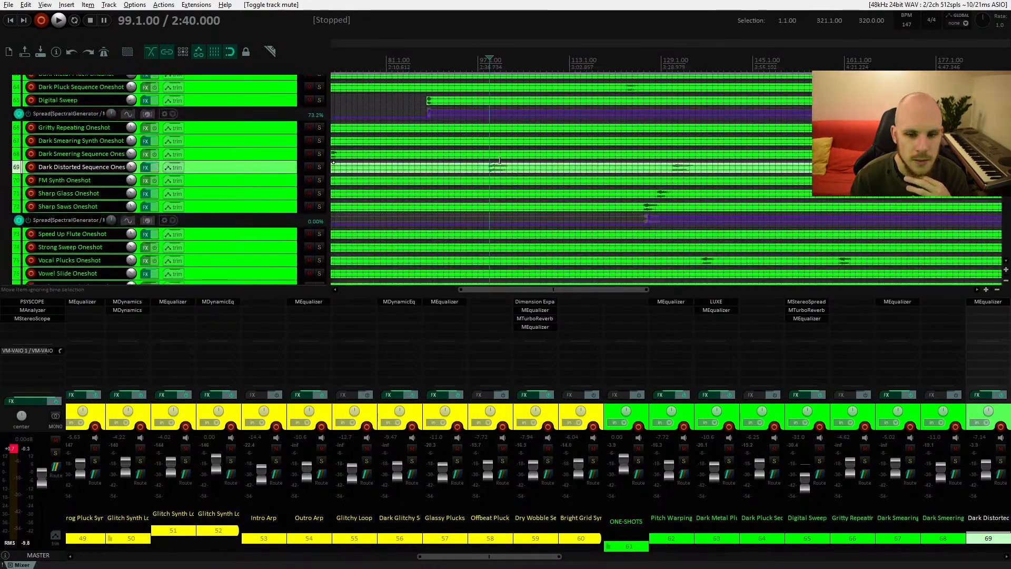
Step: Add FabFilter Simplon to the Dark Distorted Sequence Oneshot track's effects chain
double_click(975, 313)
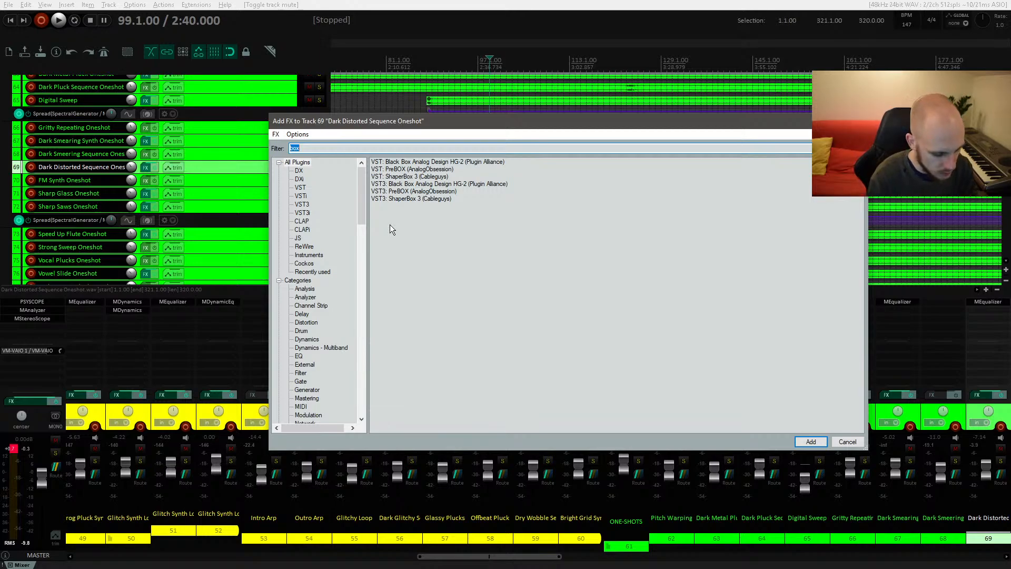
type("simp")
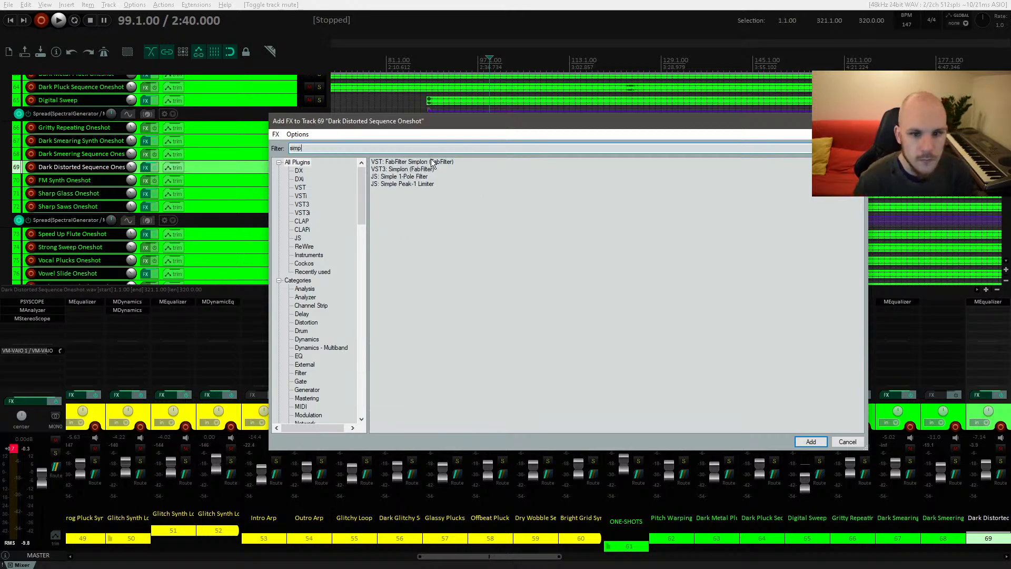
double_click(432, 162)
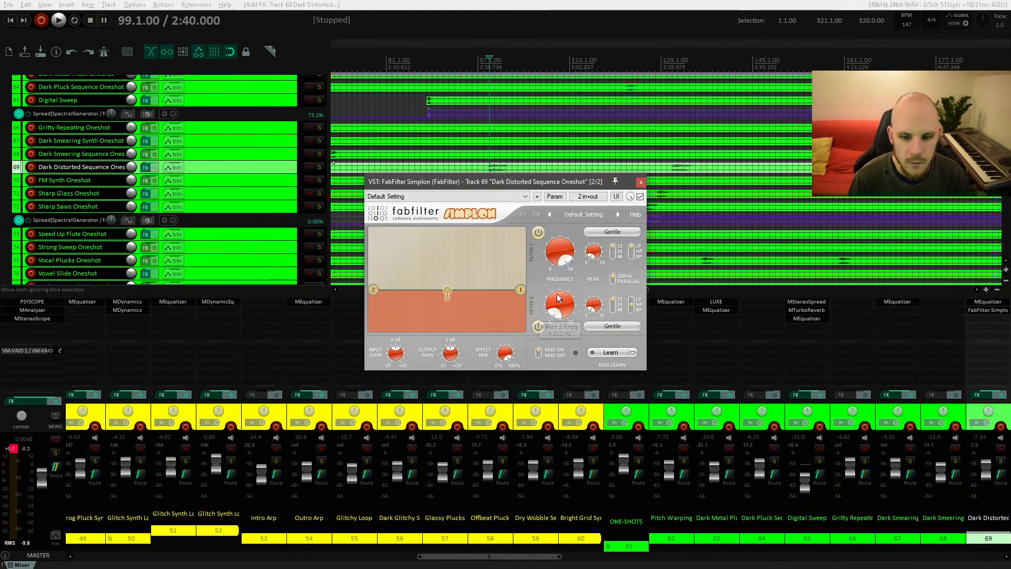
Step: Raise Simplon's Filter 2 high-pass frequency to 256.16 Hz while the track plays
left_click_drag(558, 298, 563, 292)
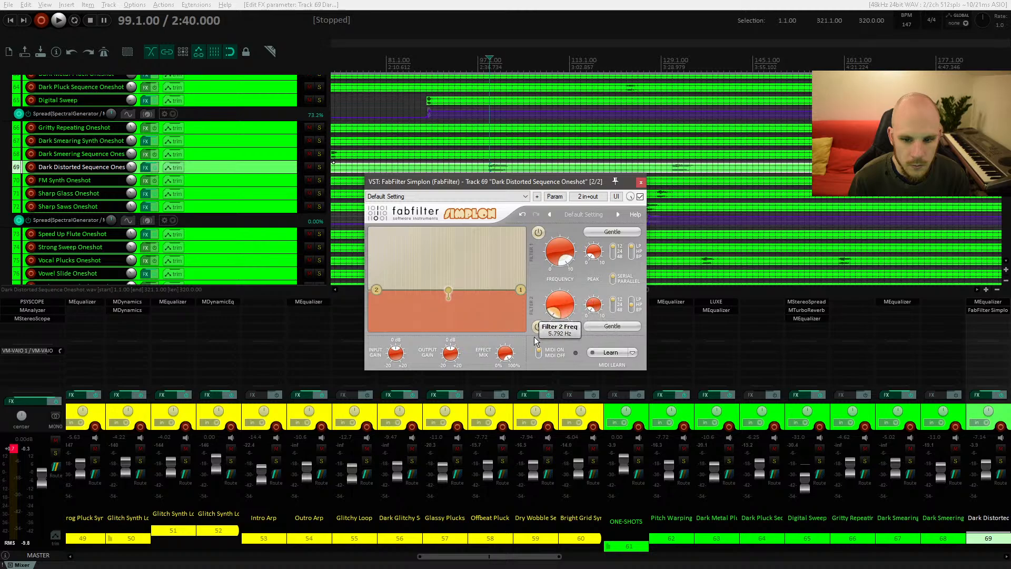
left_click_drag(538, 303, 544, 255)
key("space")
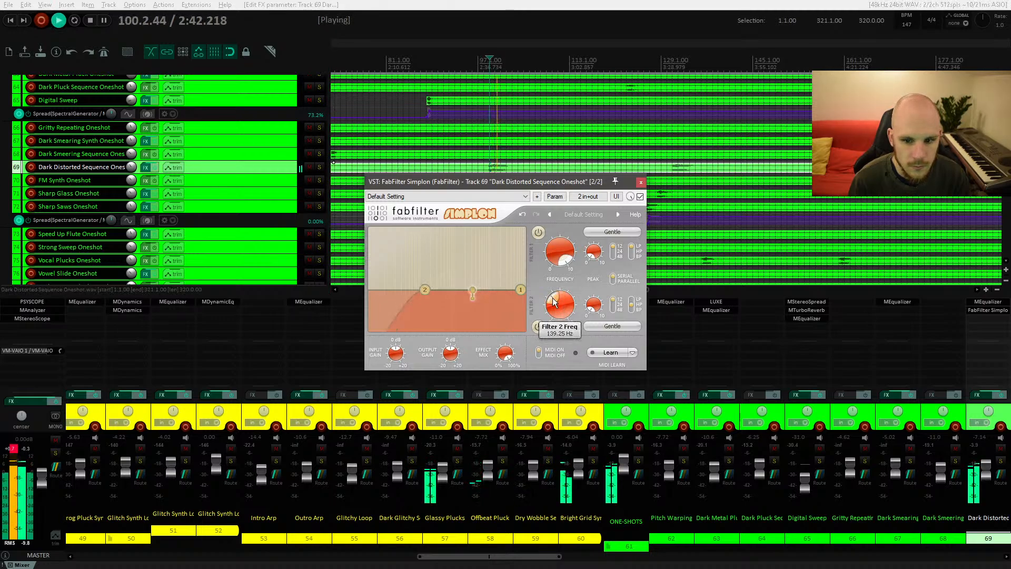
left_click_drag(560, 310, 559, 300)
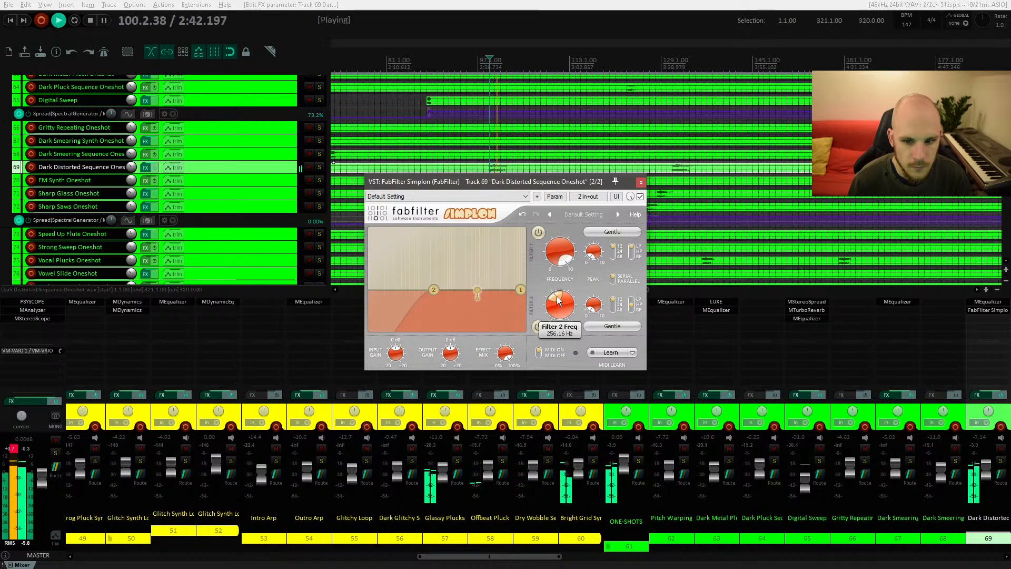
key("space")
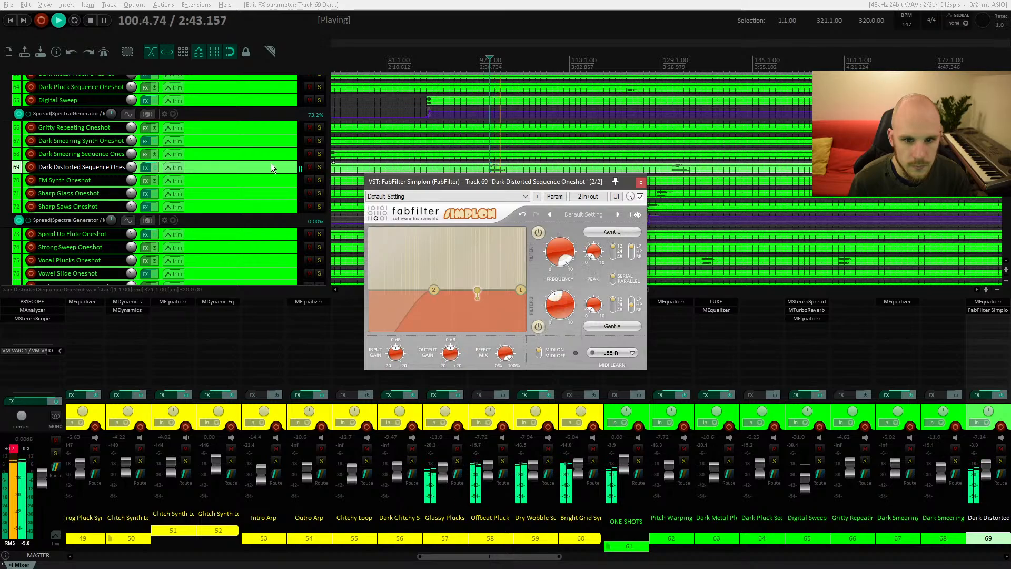
Step: Audition the filtered sequence soloed during playback, then close the Simplon window
key("space")
left_click(319, 167)
key("space")
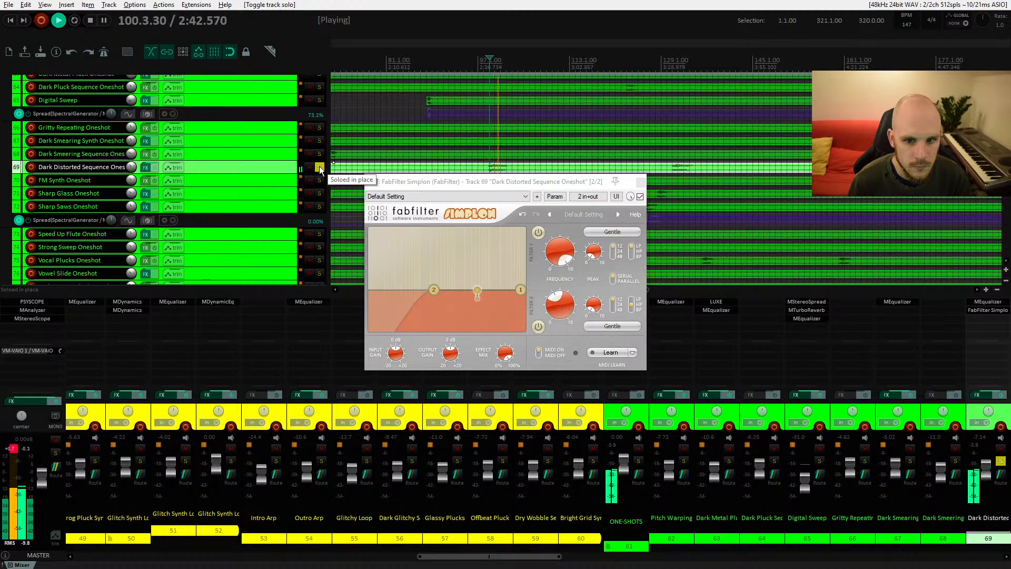
key("space")
left_click(319, 167)
mouse_move(554, 301)
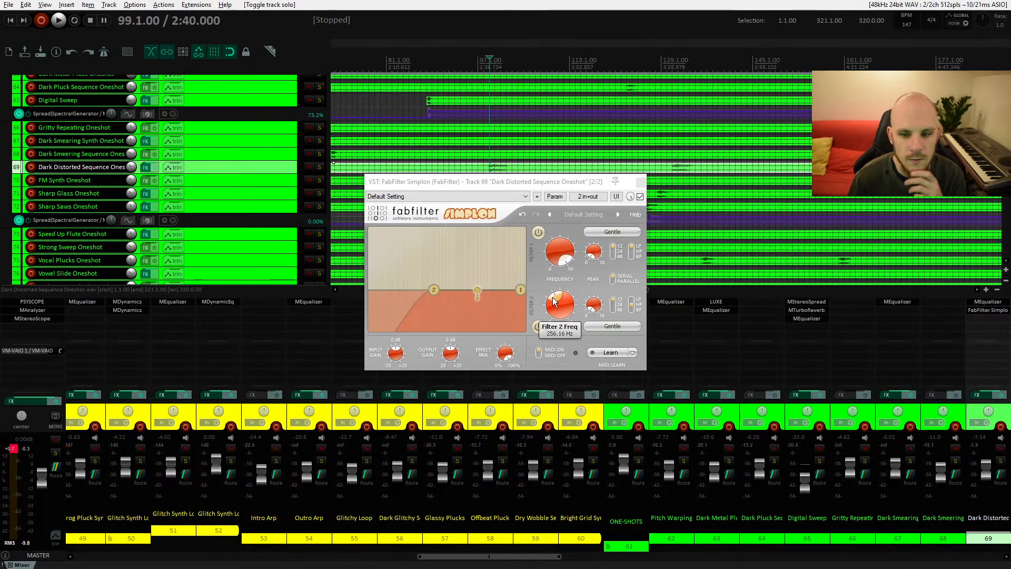
left_click(641, 182)
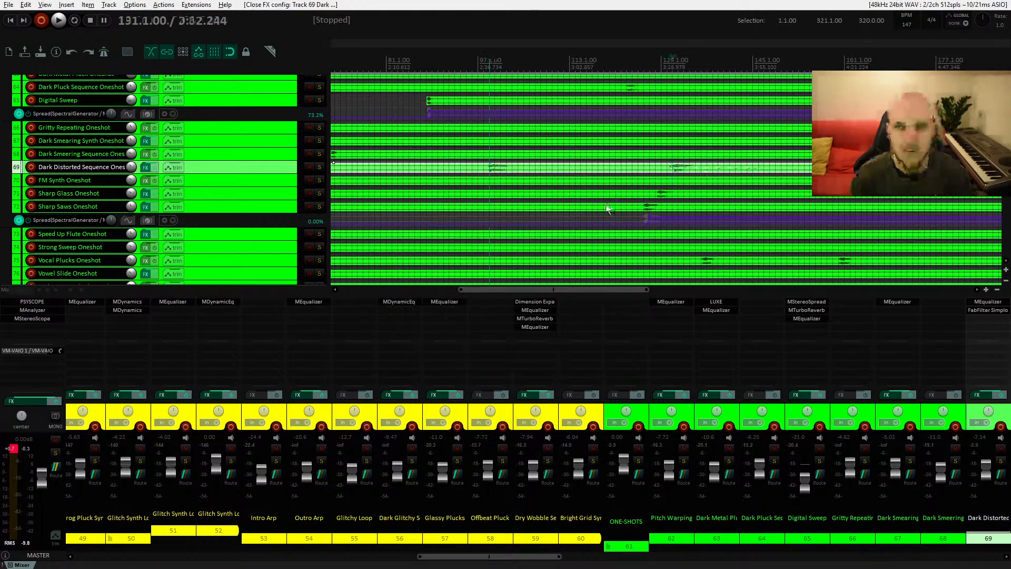
Step: Scroll through the later part of the arrangement and play back the sequence section
left_click_drag(698, 187, 490, 199)
left_click_drag(790, 192, 406, 192)
left_click_drag(655, 188, 864, 171)
left_click_drag(380, 198, 790, 175)
mouse_move(428, 179)
left_mouse_down()
mouse_move(629, 189)
mouse_move(628, 210)
left_mouse_up()
key("space")
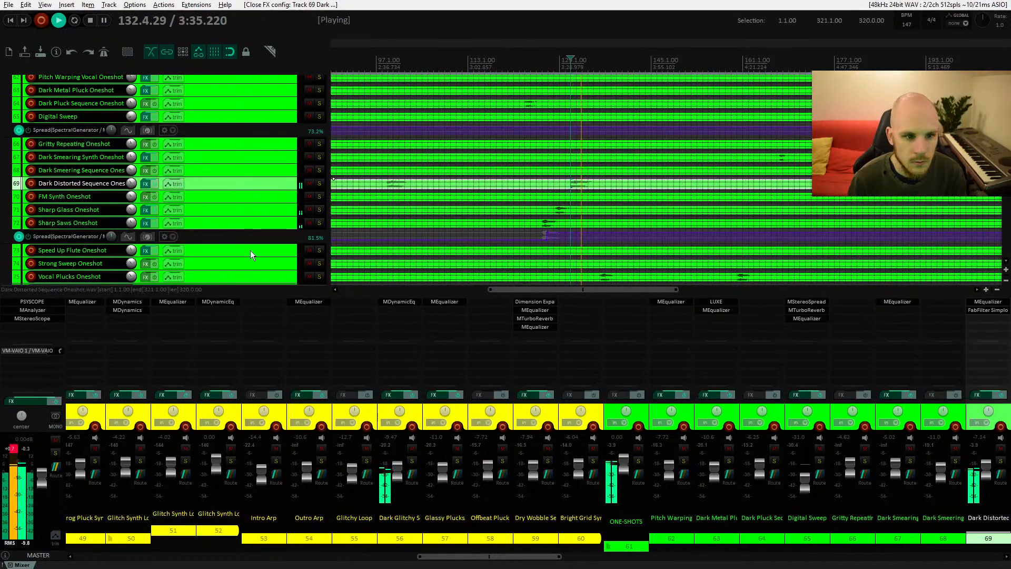
key("space")
Step: Compare the Simplon filter active and bypassed during playback, then close its window
left_click(983, 310)
key("space")
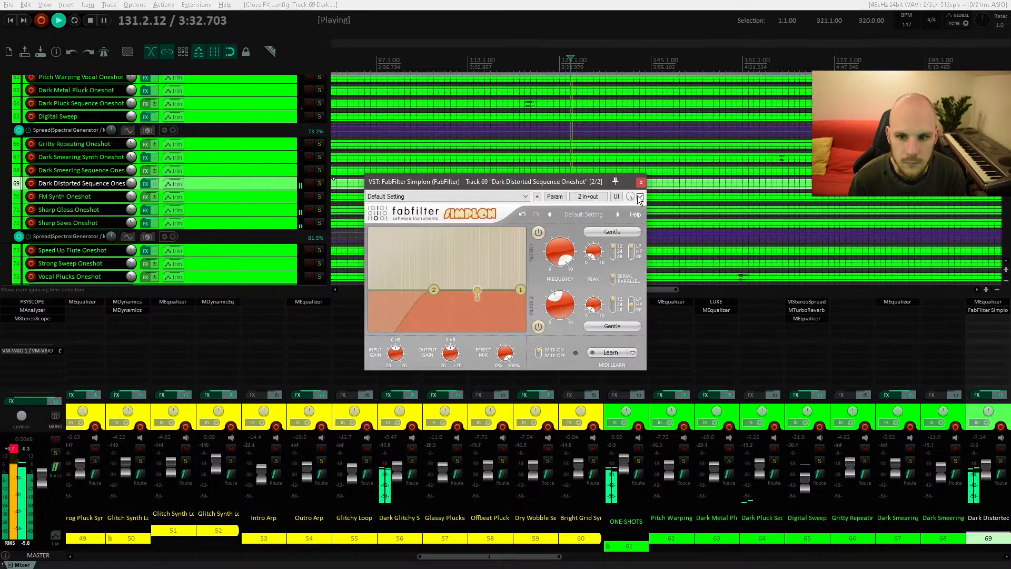
left_click(640, 197)
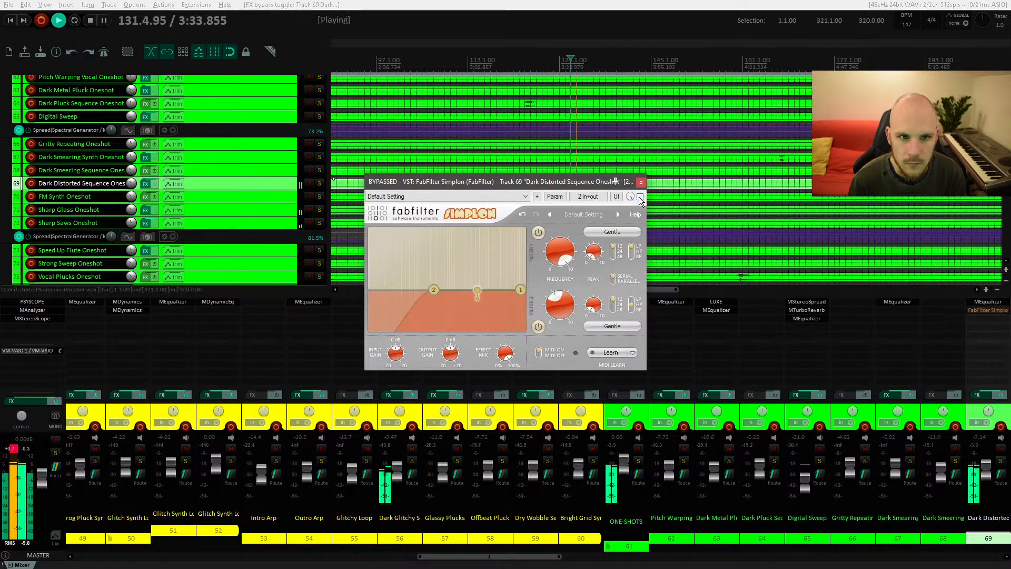
key("space")
left_click(640, 197)
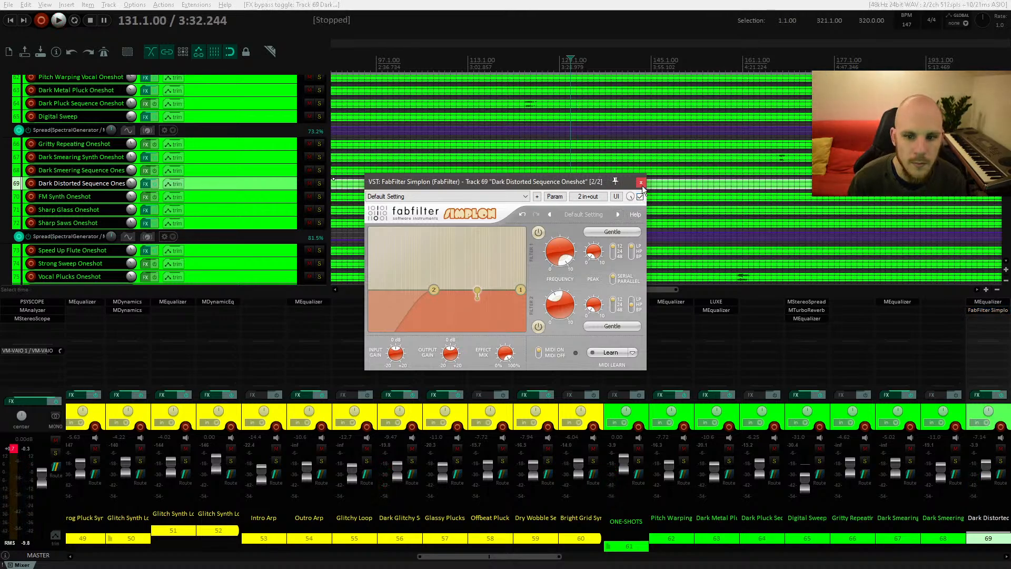
mouse_move(565, 303)
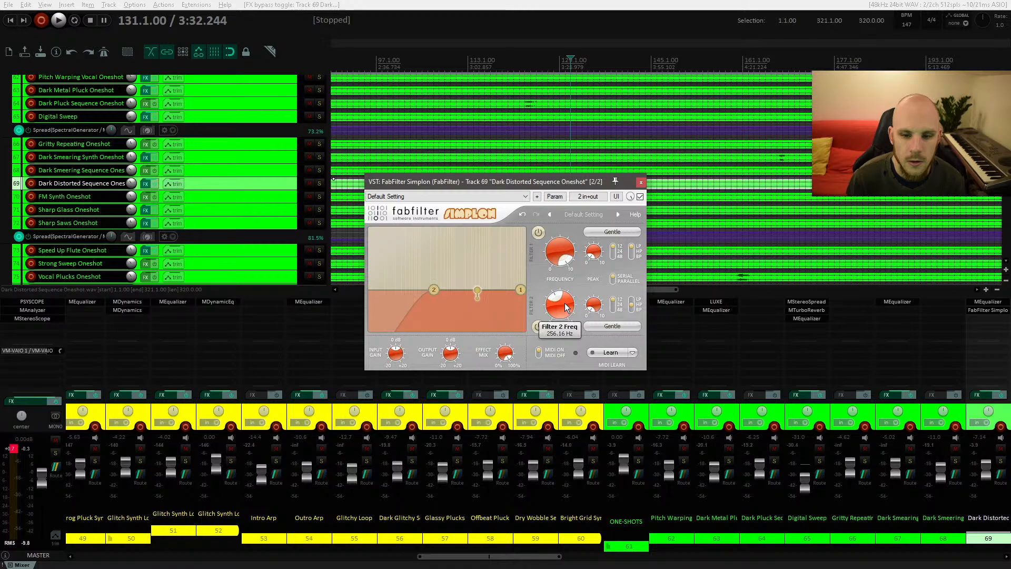
left_click(641, 183)
Step: Enlarge the sequence track and show its Bypass automation envelope for FabFilter Simplon
scroll(531, 163, "left", 3)
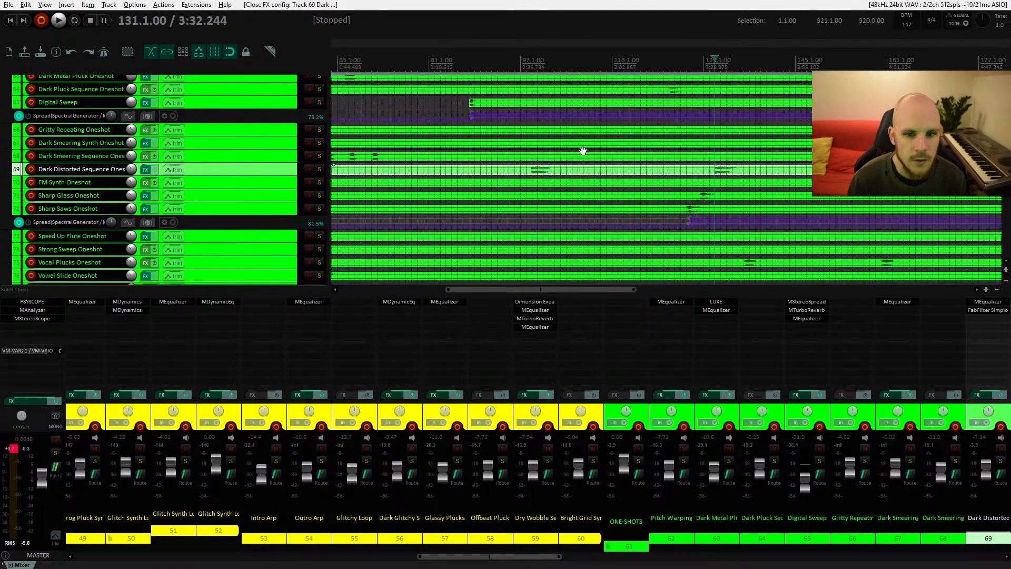
left_click_drag(231, 174, 231, 217)
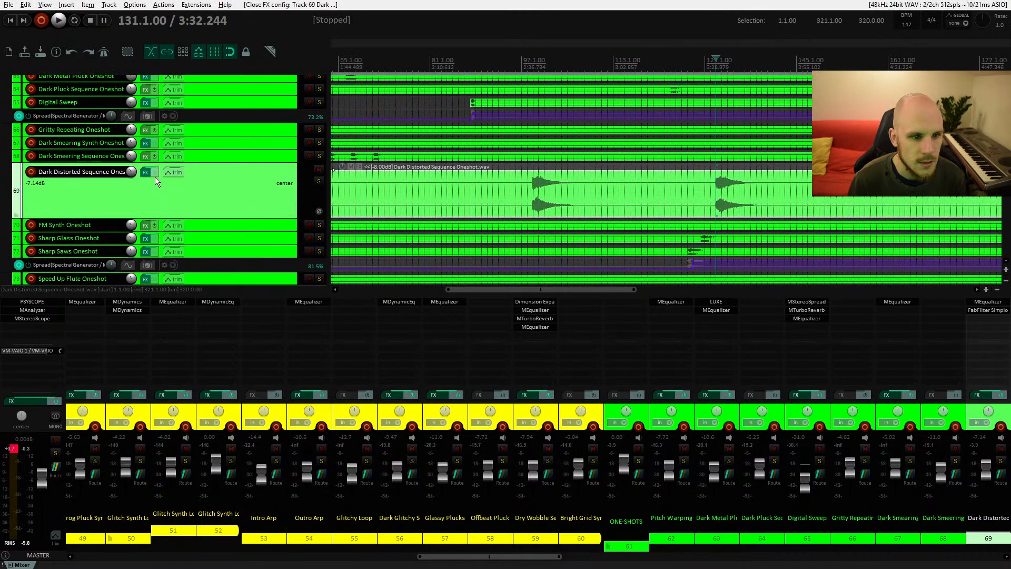
left_click(177, 172)
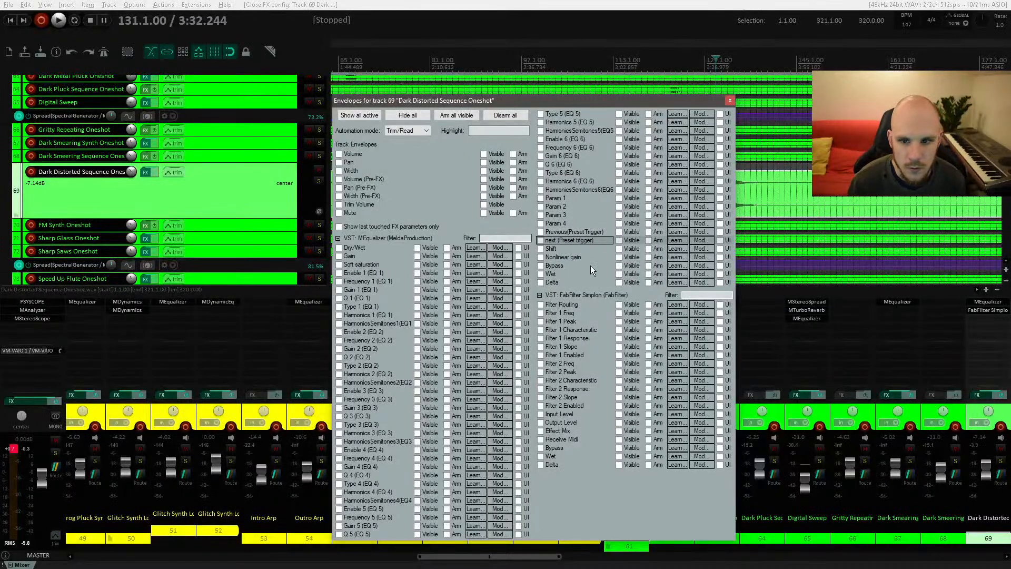
left_click(541, 448)
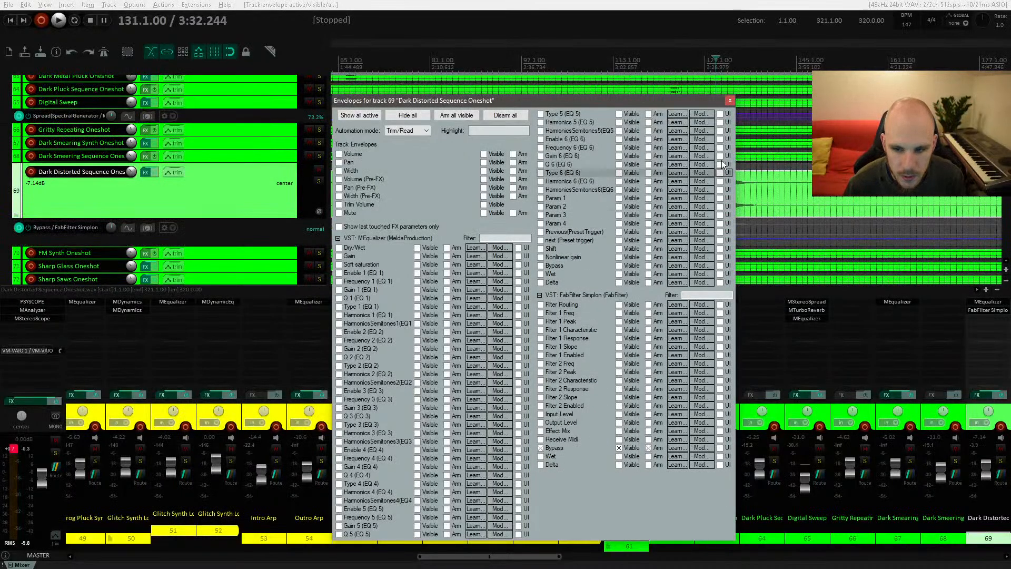
left_click(731, 102)
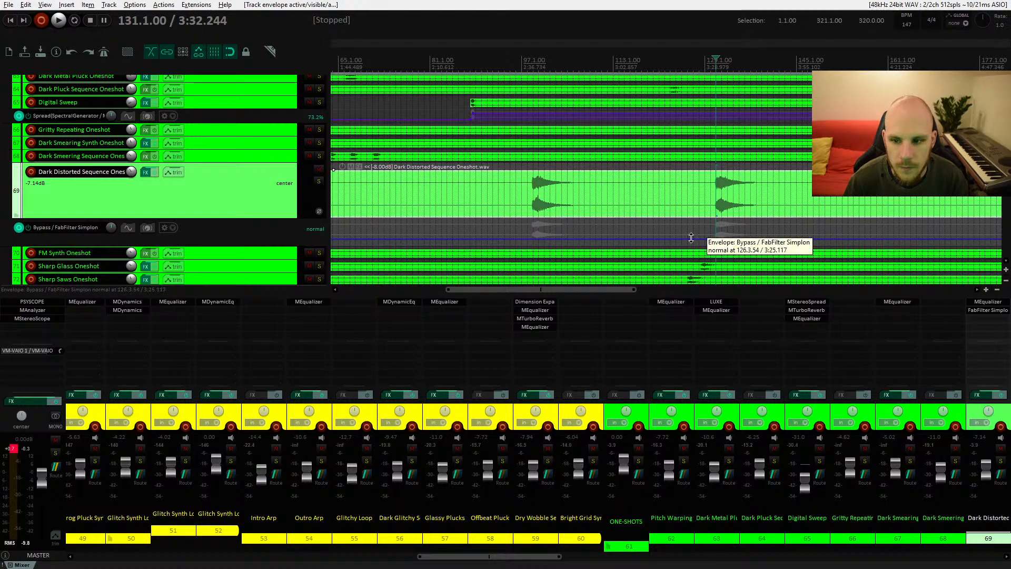
Step: Draw the Bypass envelope so Simplon is bypassed from the song start and active from about bar 89 onward
mouse_move(691, 238)
left_mouse_down()
mouse_move(690, 253)
mouse_move(695, 214)
mouse_move(693, 236)
left_mouse_up()
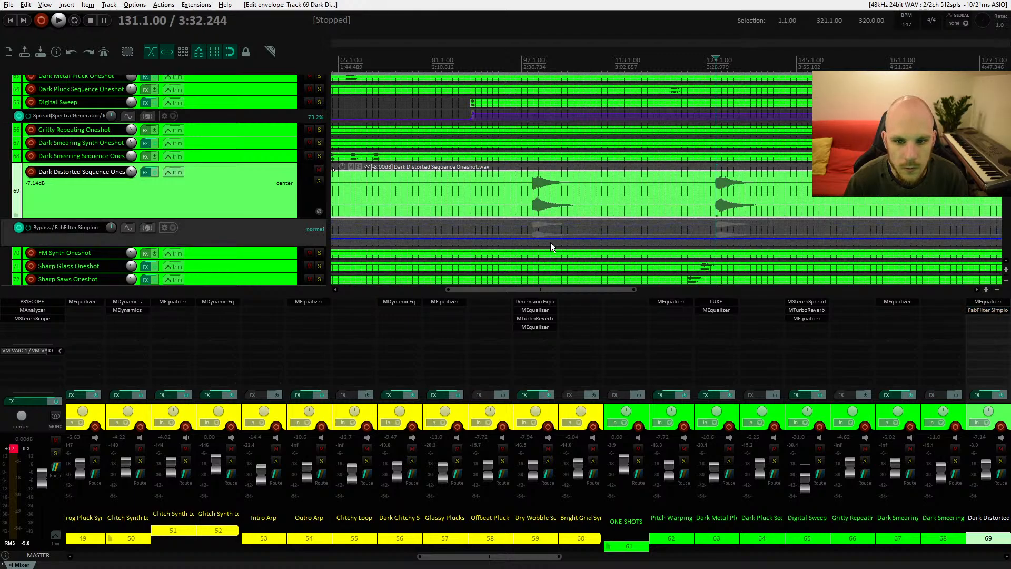
left_click(681, 238)
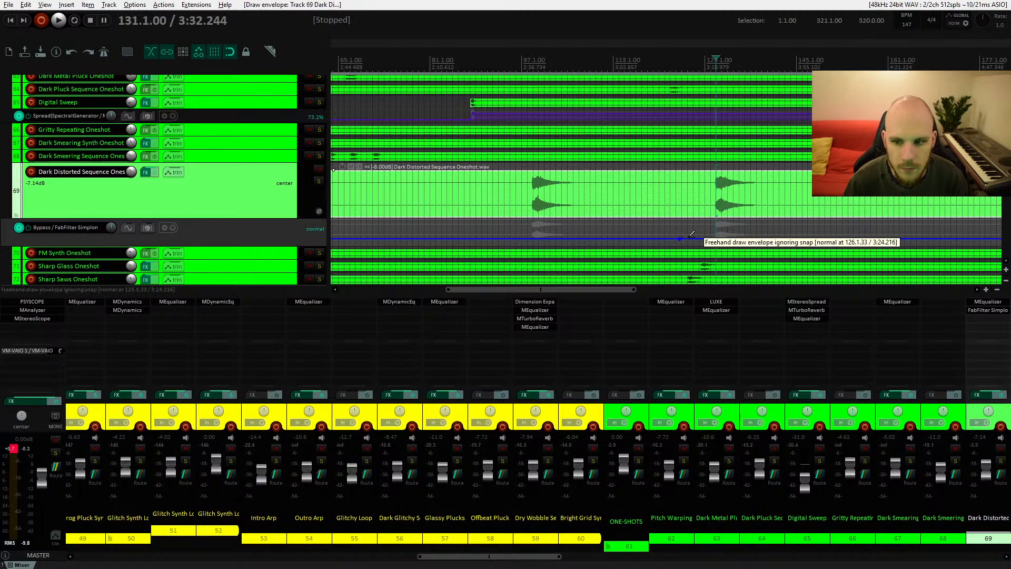
mouse_move(689, 239)
left_mouse_down()
mouse_move(694, 219)
mouse_move(684, 232)
mouse_move(492, 238)
mouse_move(479, 235)
mouse_move(477, 203)
left_mouse_up()
left_click_drag(459, 237, 558, 215)
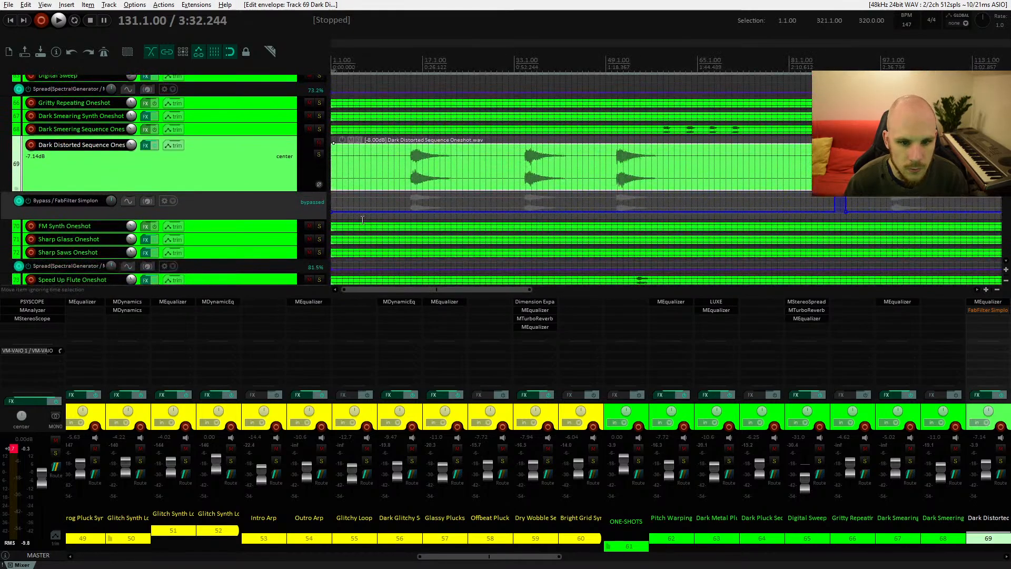
left_click_drag(331, 212, 332, 186)
mouse_move(332, 194)
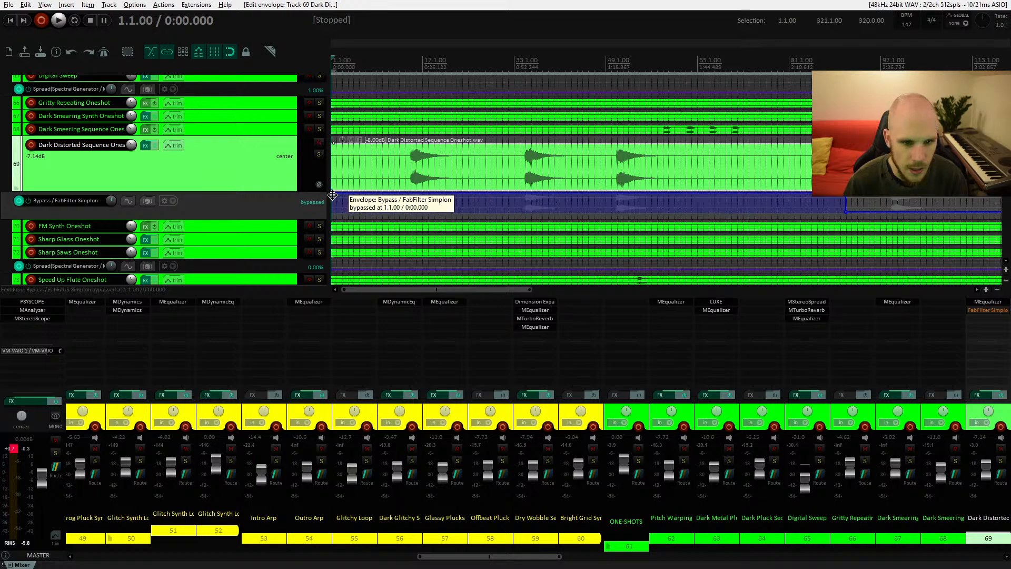
left_click(333, 195, "alt")
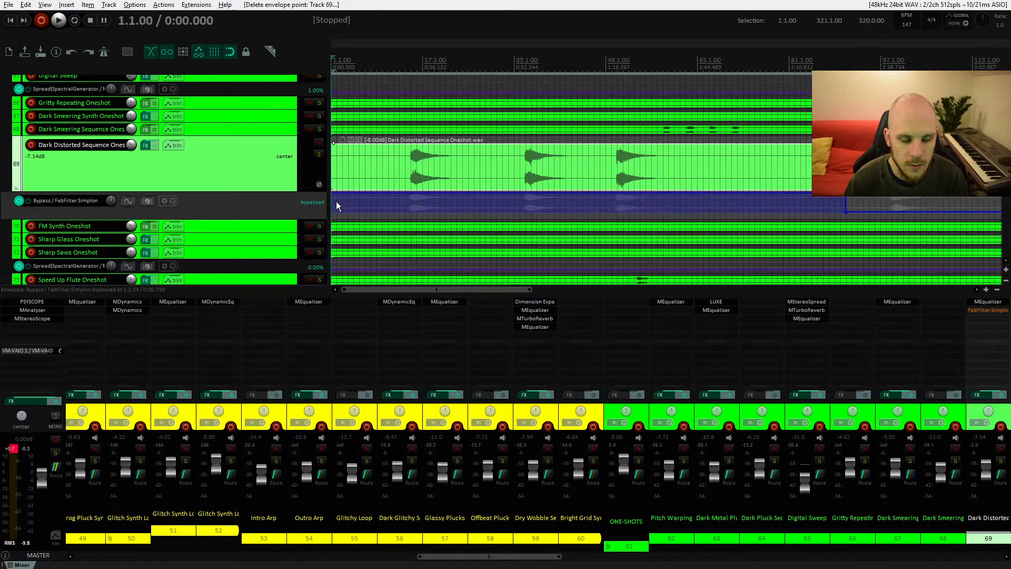
Step: Delete the envelope point around bar 78 on the Digital Sweep track's SpreadSpectralGenerator envelope
scroll(456, 168, "up", 2)
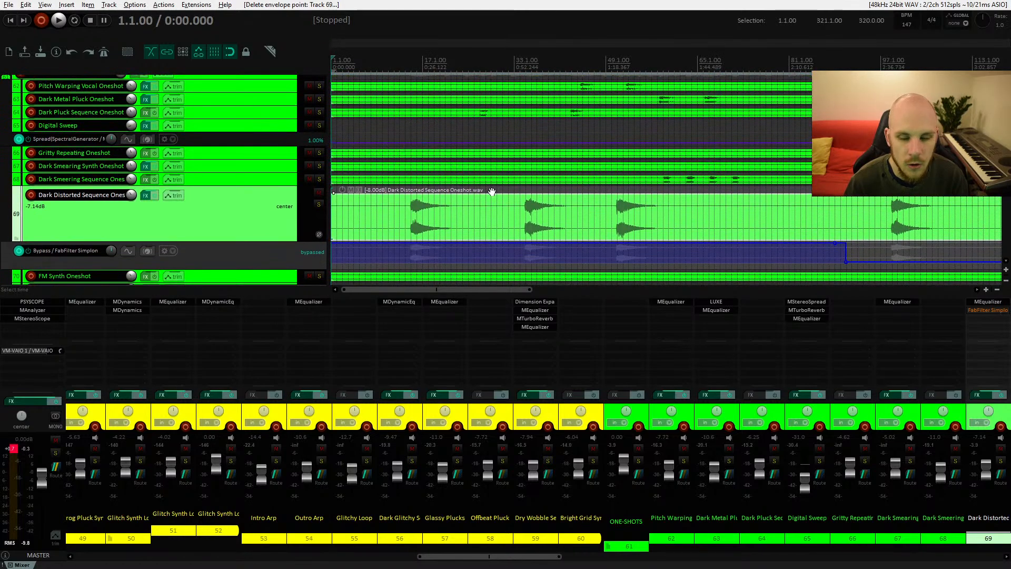
left_click_drag(828, 163, 755, 182)
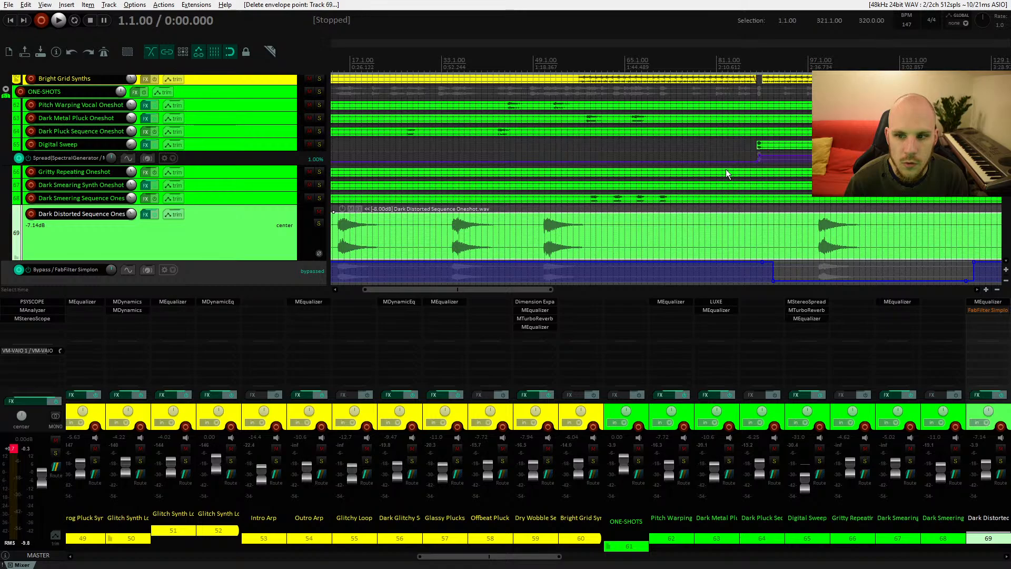
left_click_drag(578, 179, 704, 174)
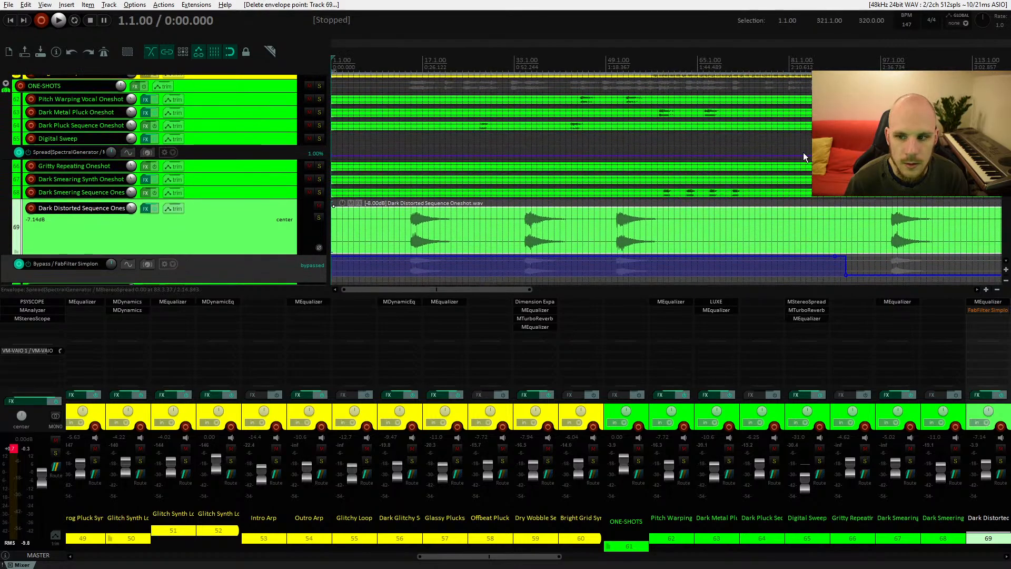
mouse_move(773, 151)
left_mouse_down()
mouse_move(774, 161)
mouse_move(766, 46)
left_mouse_up()
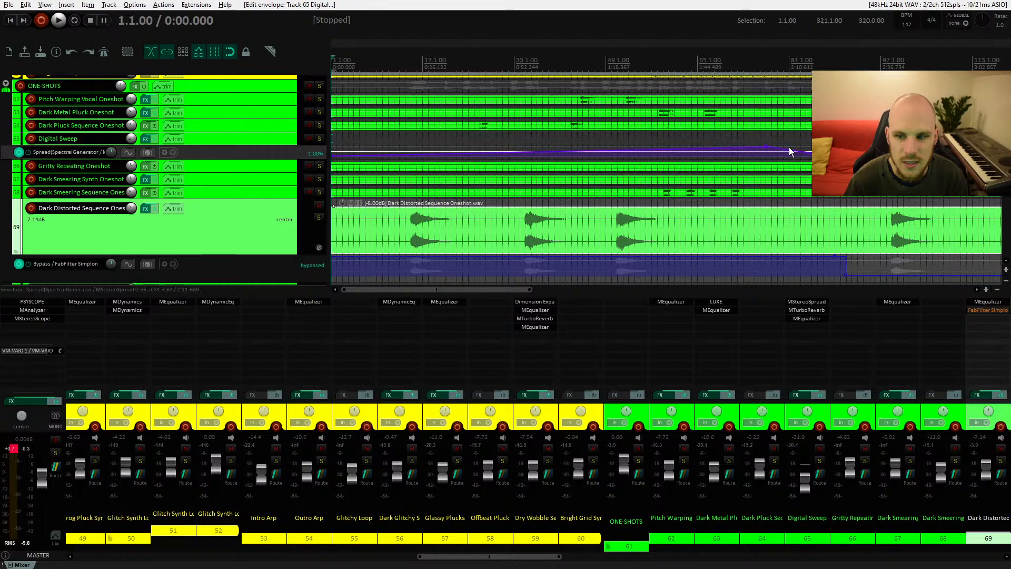
left_click(765, 149, "alt")
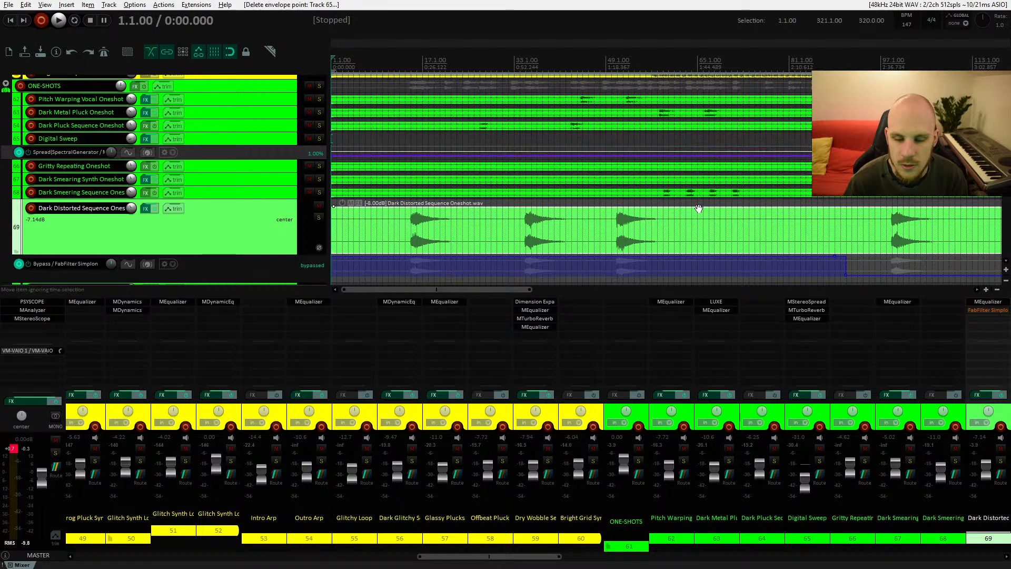
Step: Shrink the Dark Distorted Sequence Oneshot track back to a compact height
scroll(685, 184, "down", 3)
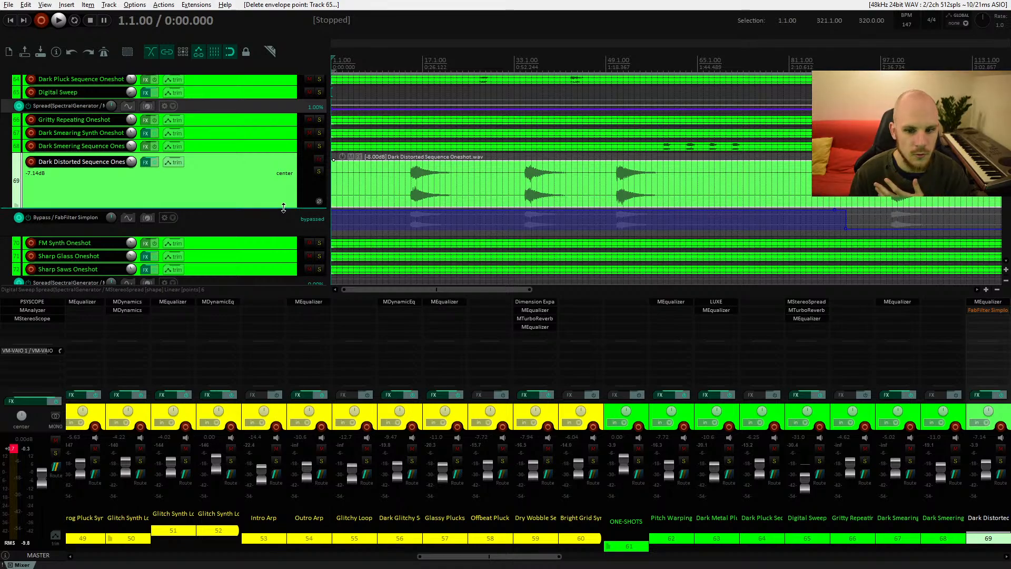
left_click_drag(529, 556, 582, 551)
scroll(567, 234, "down", 5)
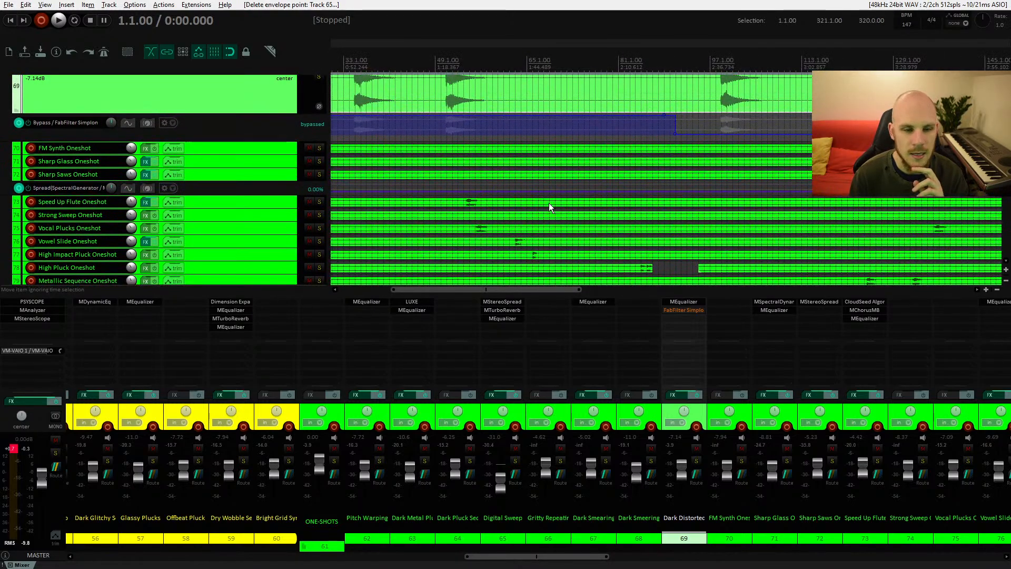
scroll(548, 203, "up", 3)
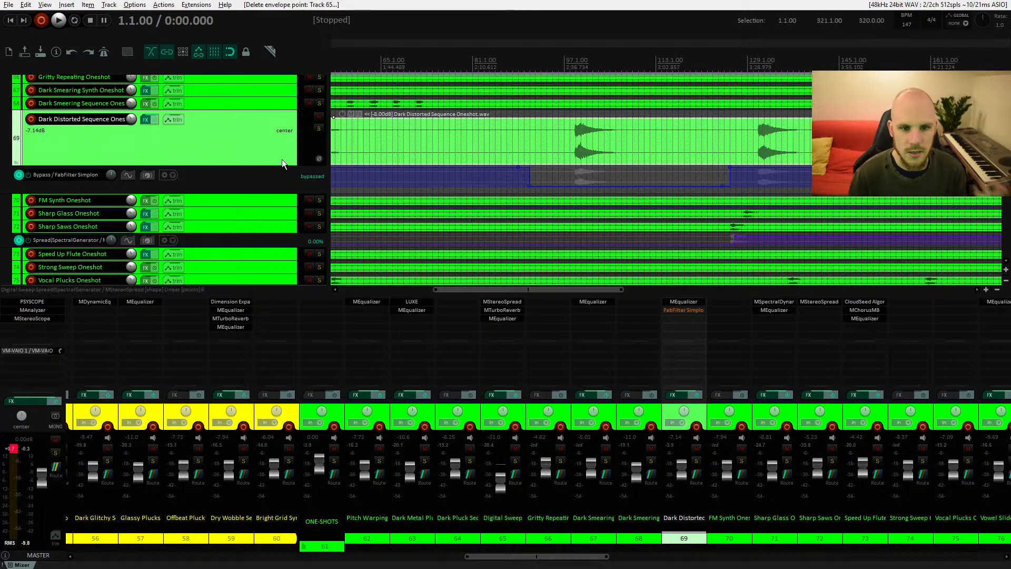
left_click_drag(274, 165, 268, 118)
Step: Position the edit cursor at bar 97 in the arrangement
left_click_drag(621, 154, 551, 216)
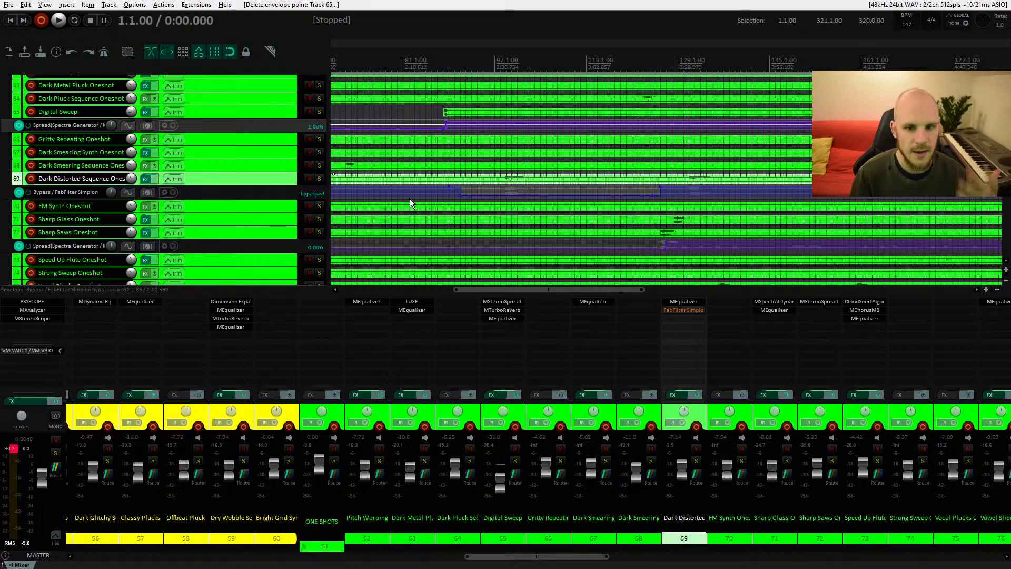
scroll(409, 204, "up", 1)
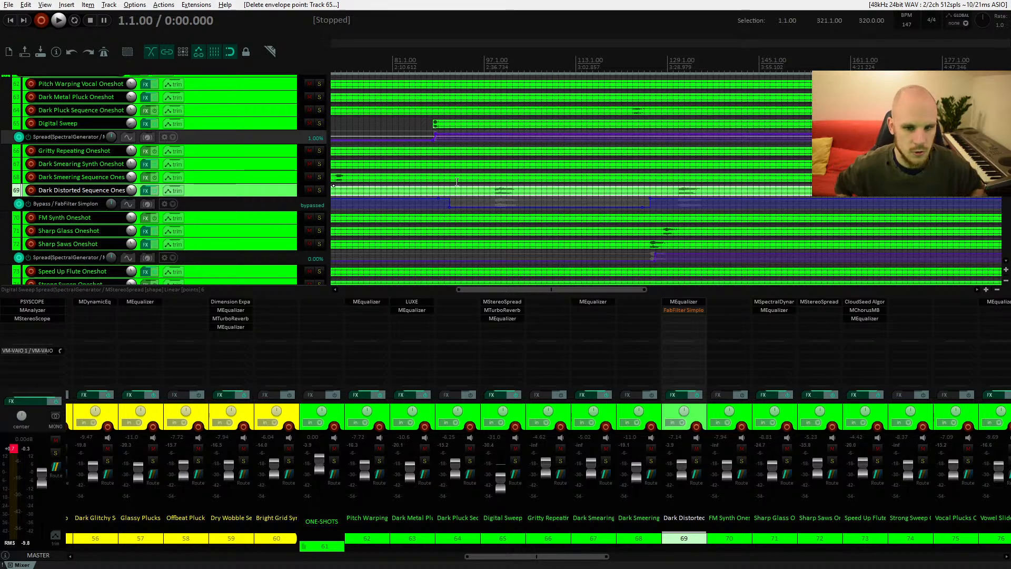
left_click_drag(513, 176, 468, 172)
left_click(466, 172)
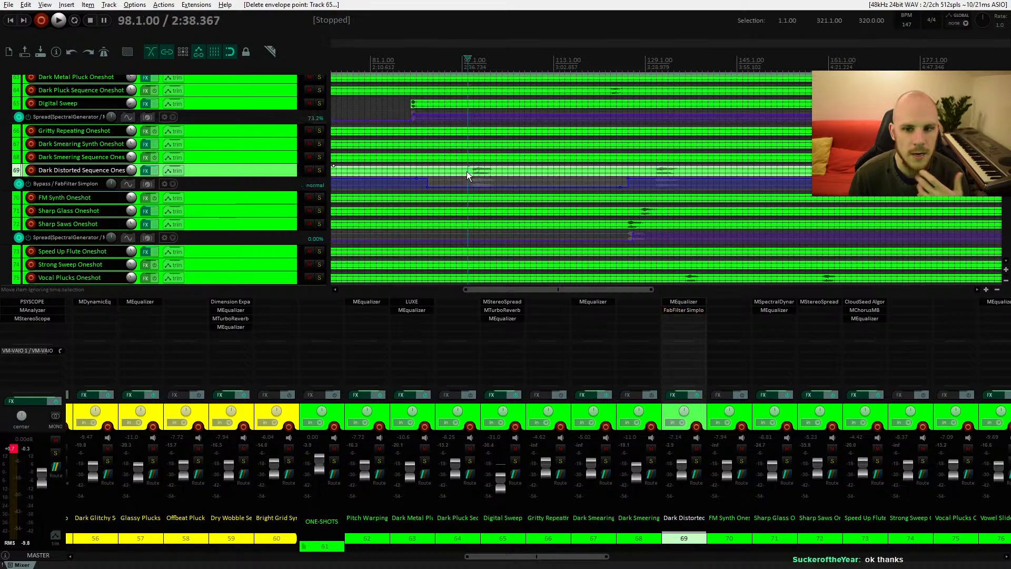
mouse_move(477, 138)
left_mouse_down()
mouse_move(475, 150)
mouse_move(476, 141)
left_mouse_up()
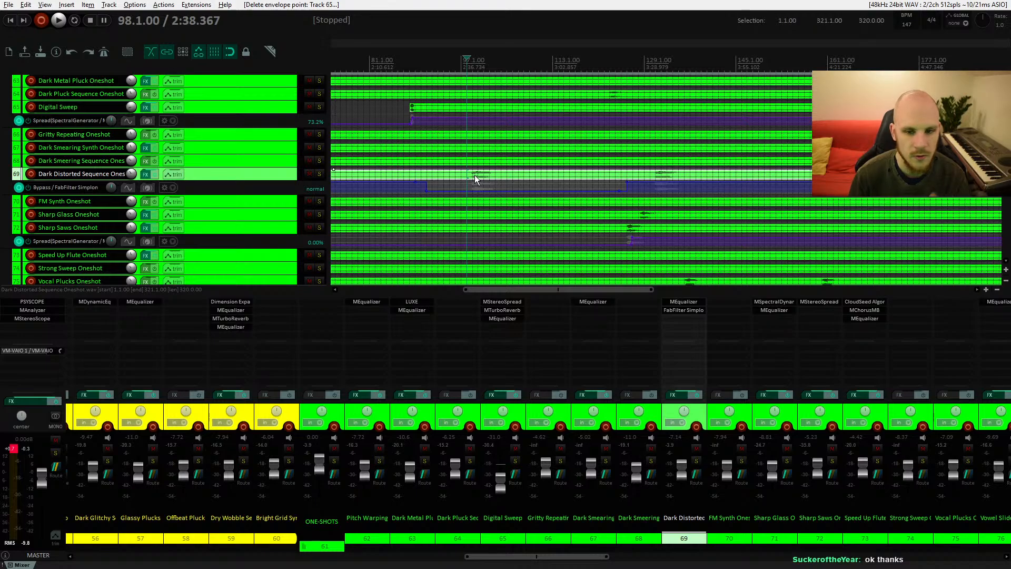
scroll(475, 174, "down", 5)
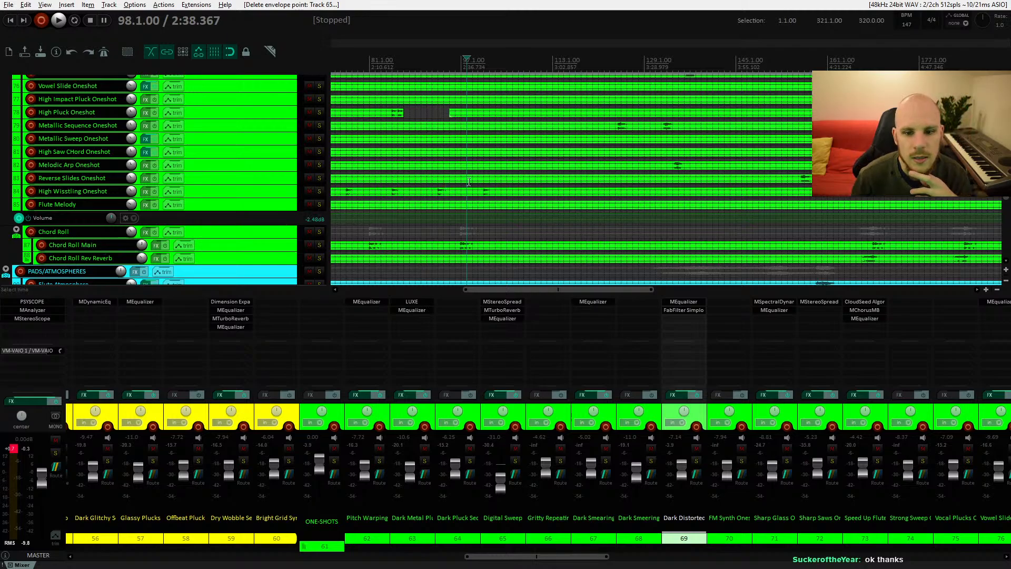
key("alt+Tab")
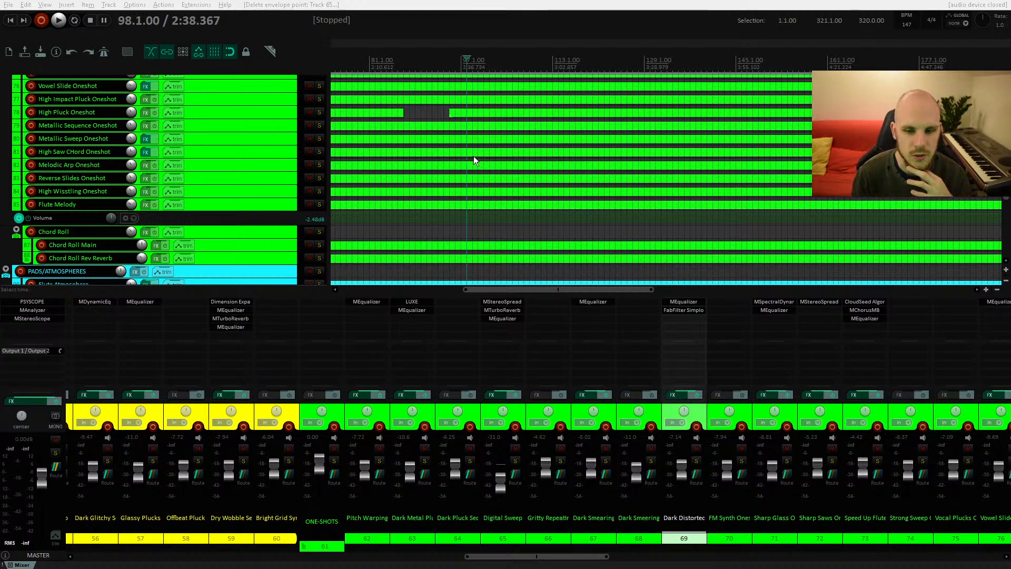
left_click(462, 68)
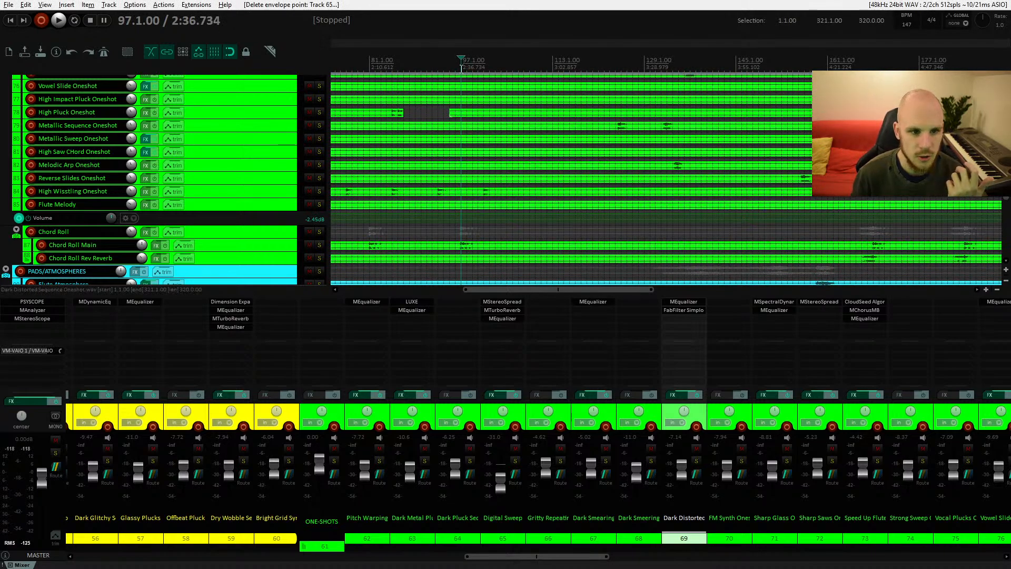
scroll(490, 183, "up", 5)
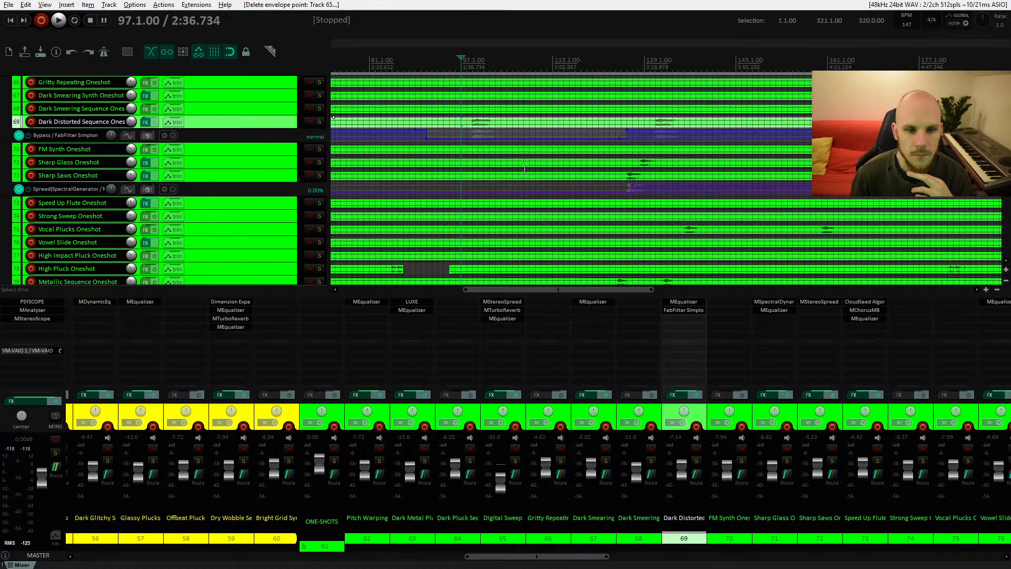
mouse_move(542, 169)
left_mouse_down()
mouse_move(518, 174)
mouse_move(546, 184)
mouse_move(546, 166)
left_mouse_up()
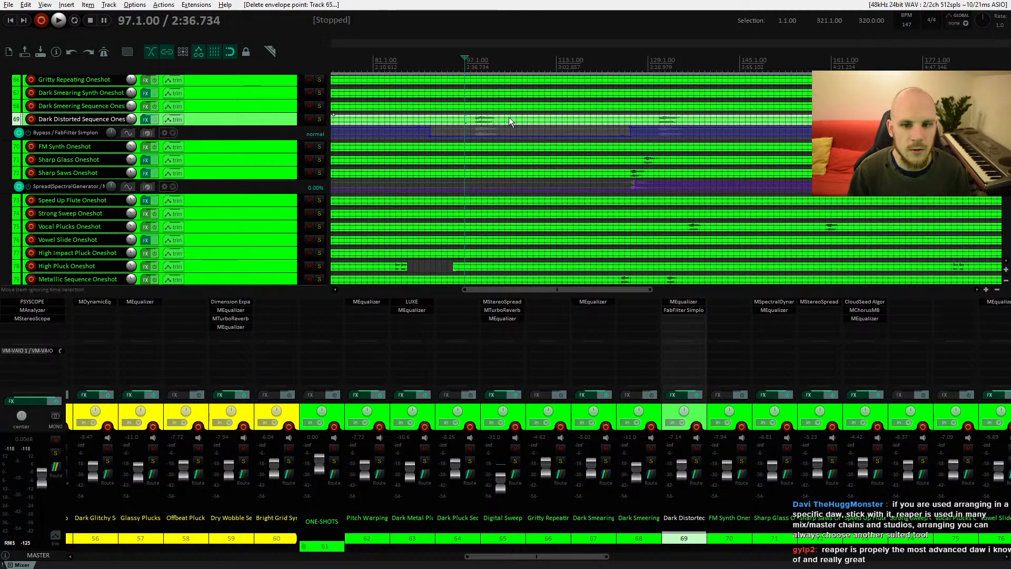
right_click(486, 124)
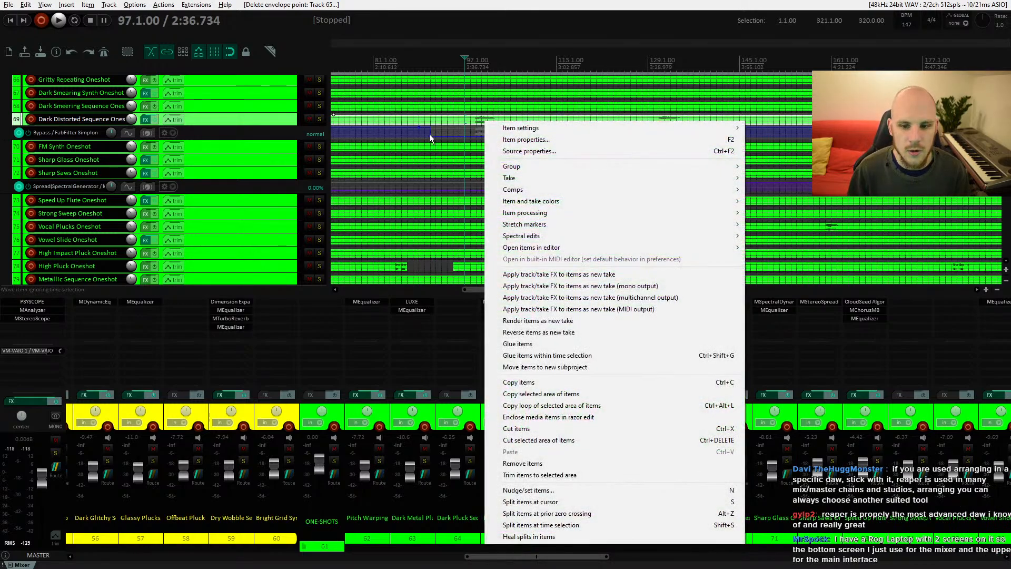
right_click(366, 323)
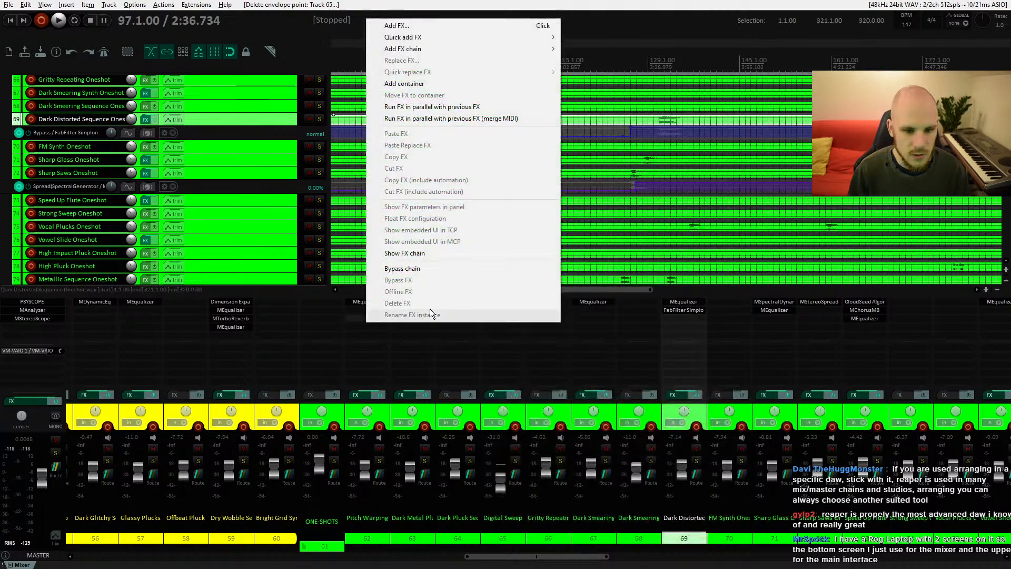
right_click(44, 330)
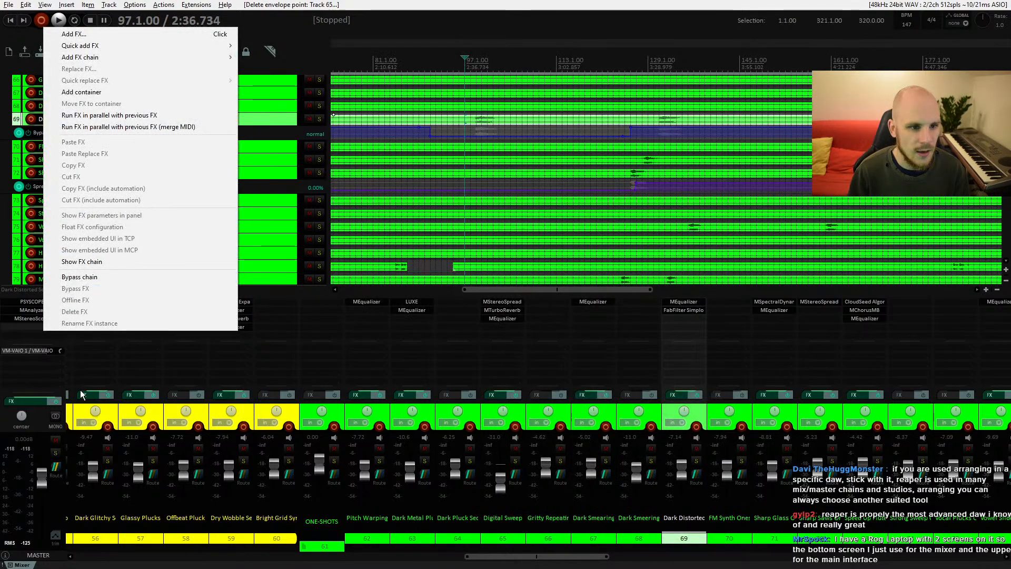
right_click(46, 395)
right_click(382, 424)
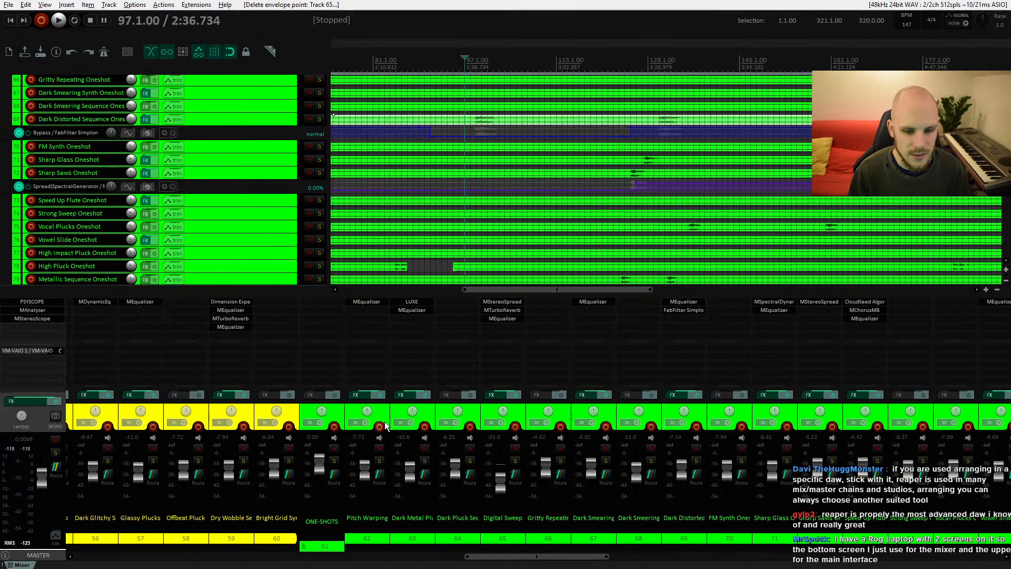
right_click(610, 408)
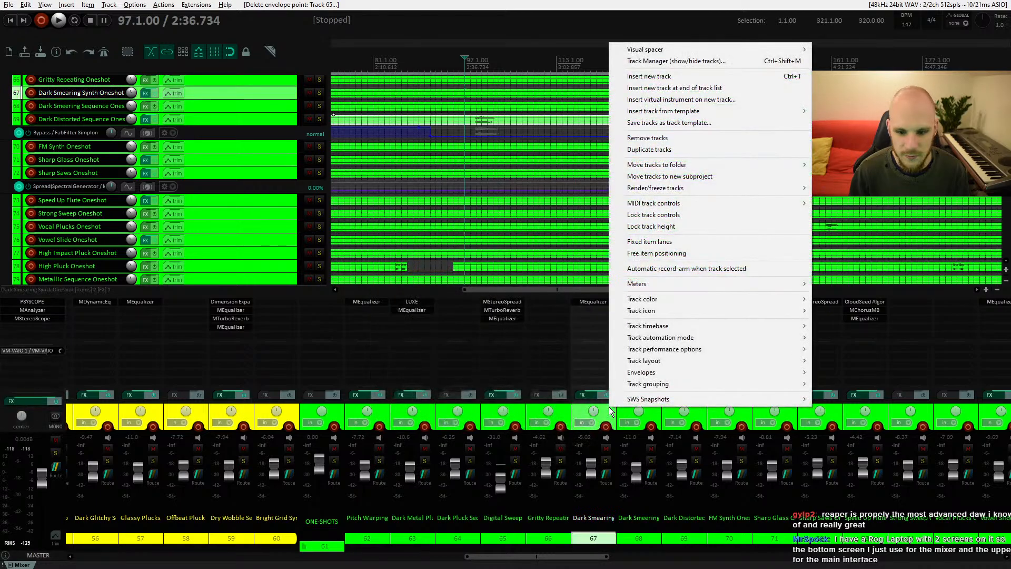
left_click(551, 390)
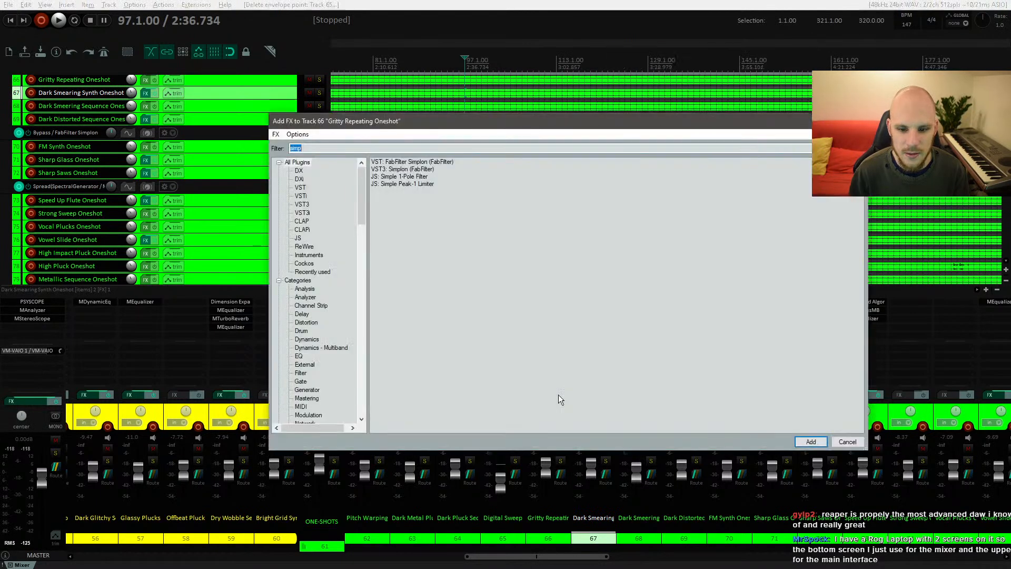
key("Escape")
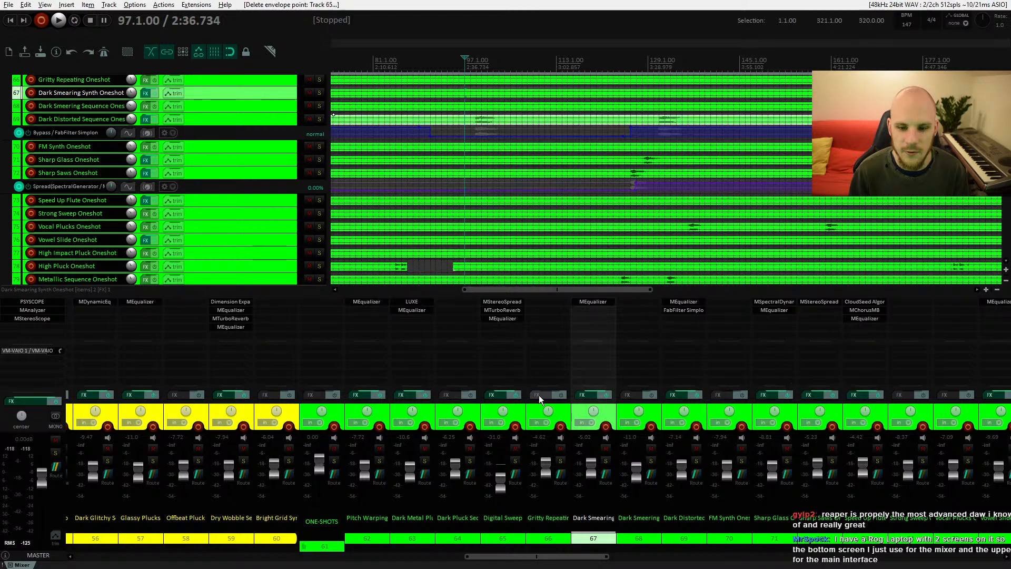
right_click(539, 395)
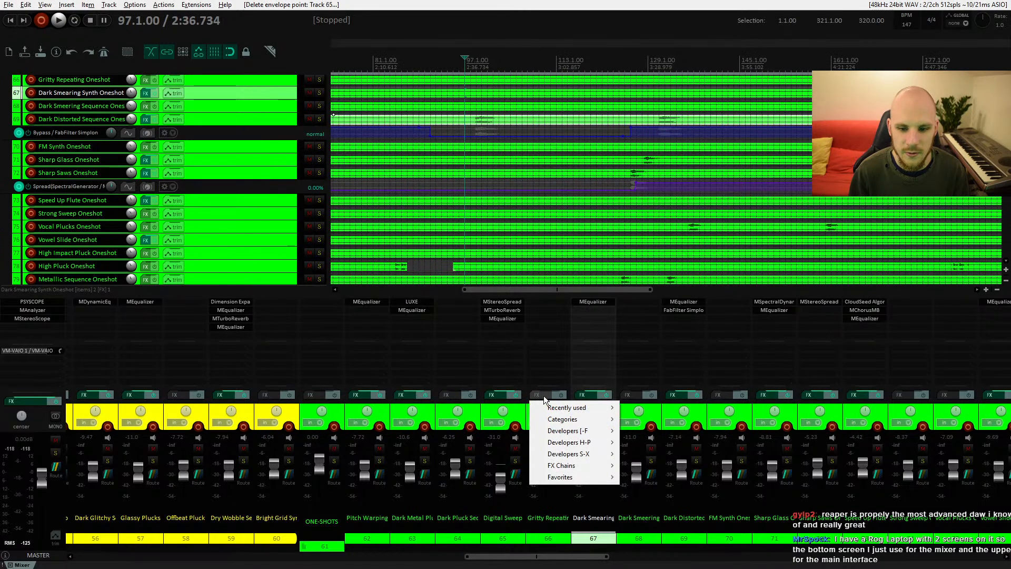
right_click(598, 538)
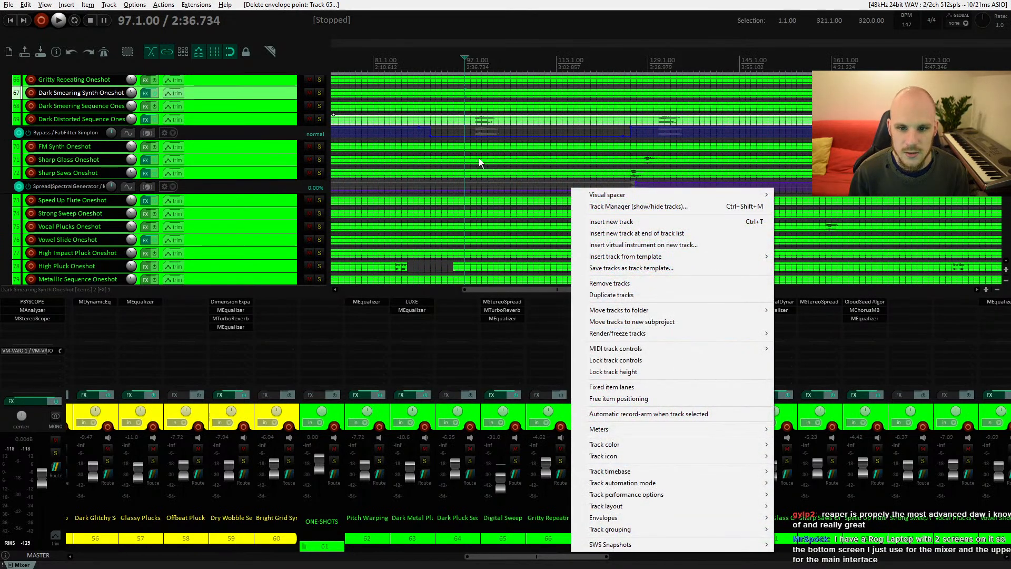
left_click(476, 118)
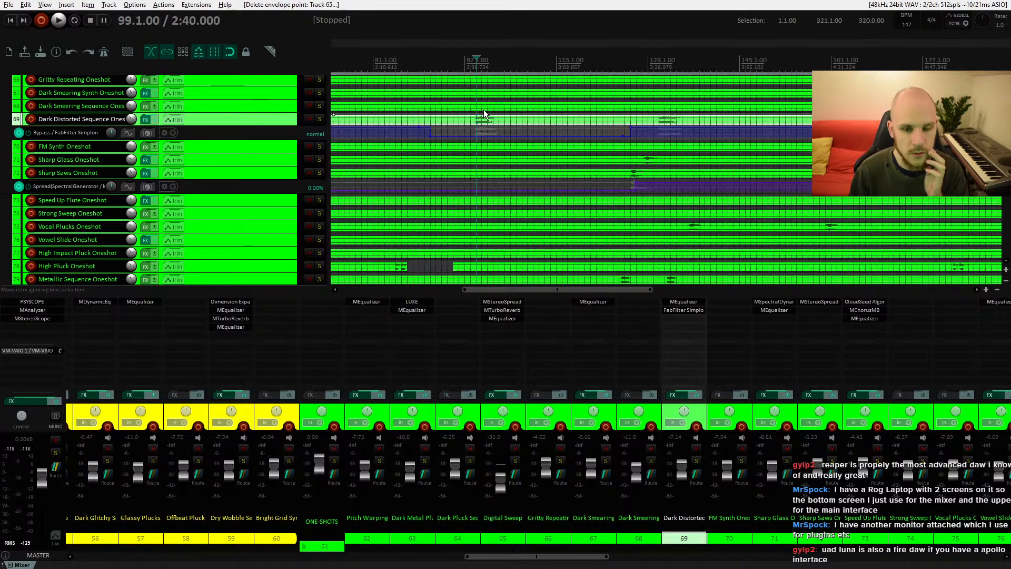
Step: Add two MEqualizer instances to the Kick Alt track's FX chain
scroll(481, 146, "up", 8)
scroll(479, 211, "up", 10)
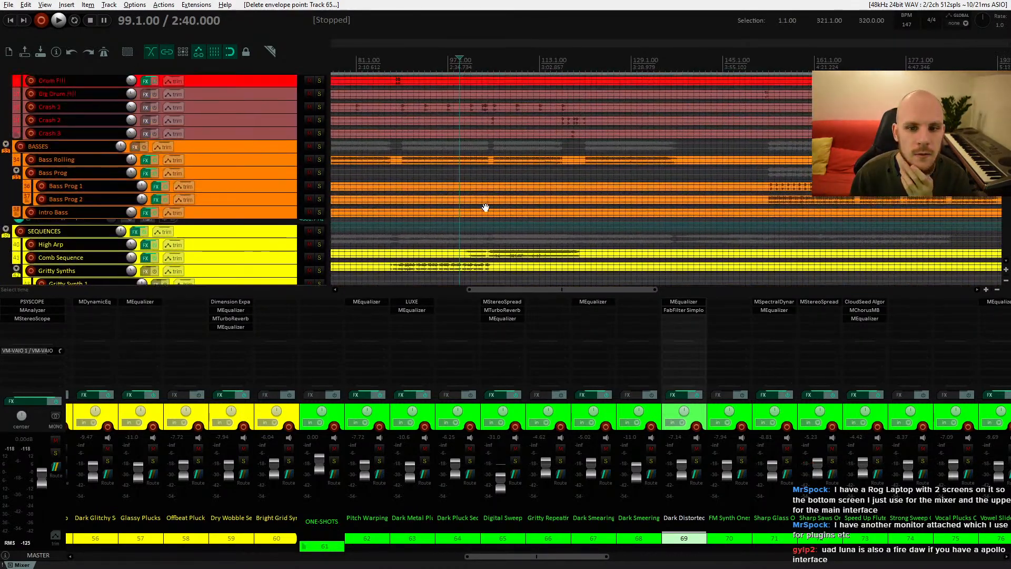
scroll(476, 240, "up", 6)
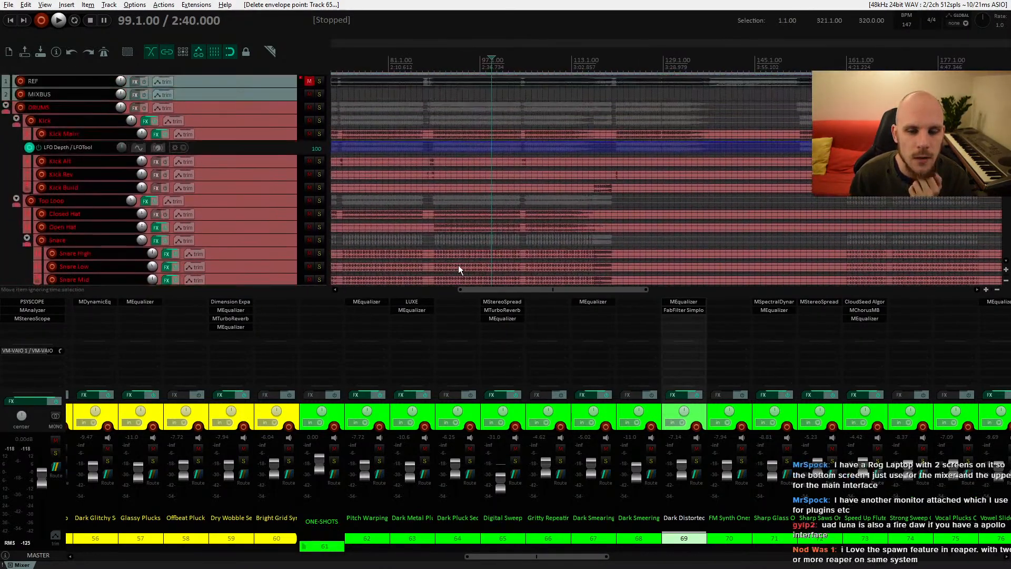
scroll(490, 234, "left", 3)
left_click(244, 127)
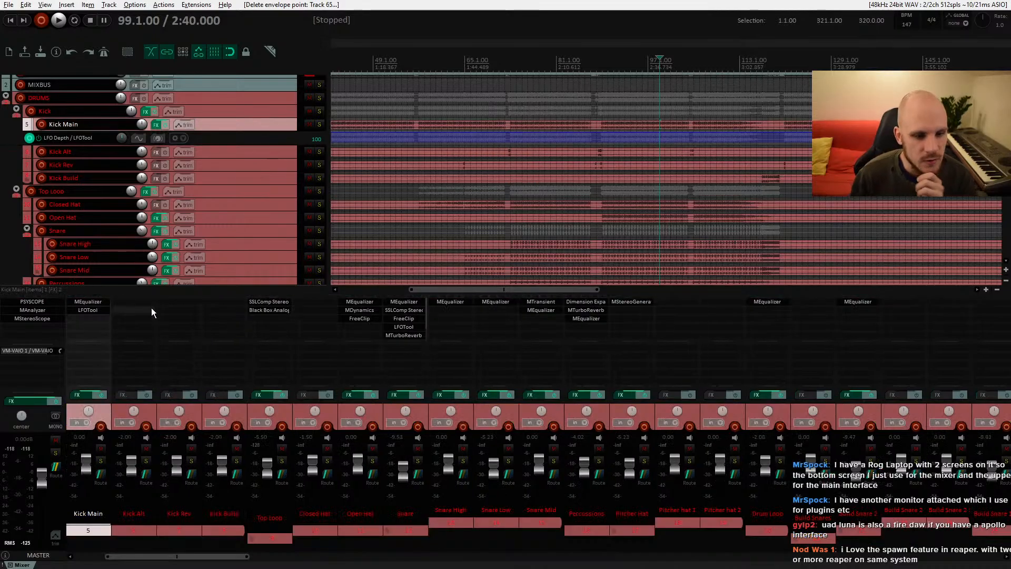
double_click(172, 308)
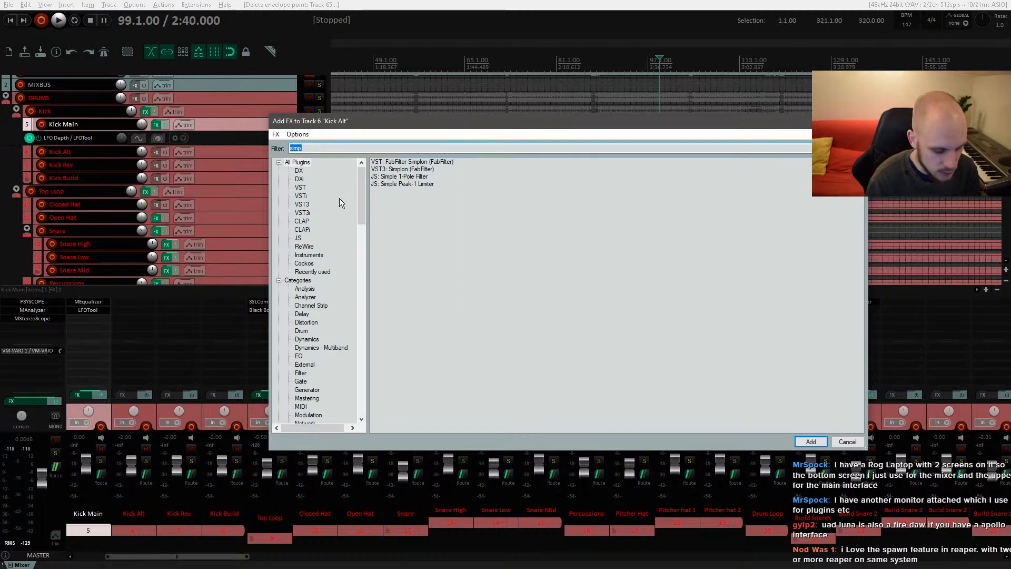
type("eq")
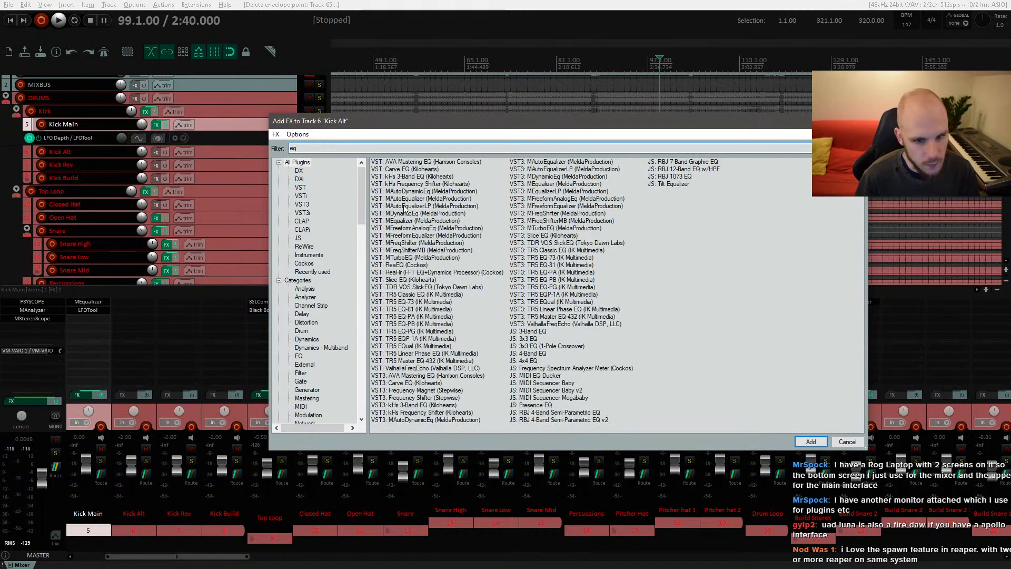
double_click(407, 221)
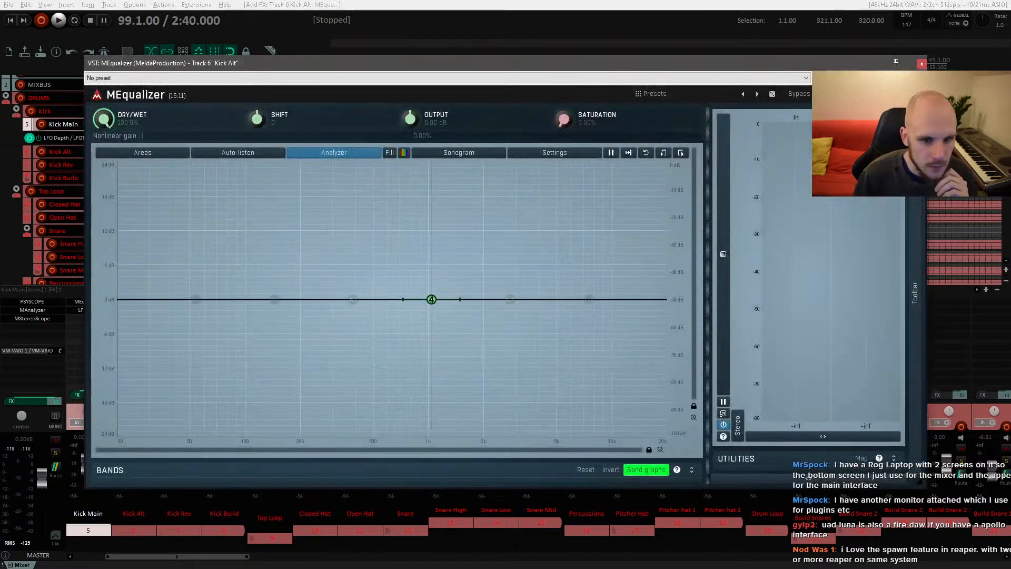
left_click(920, 66)
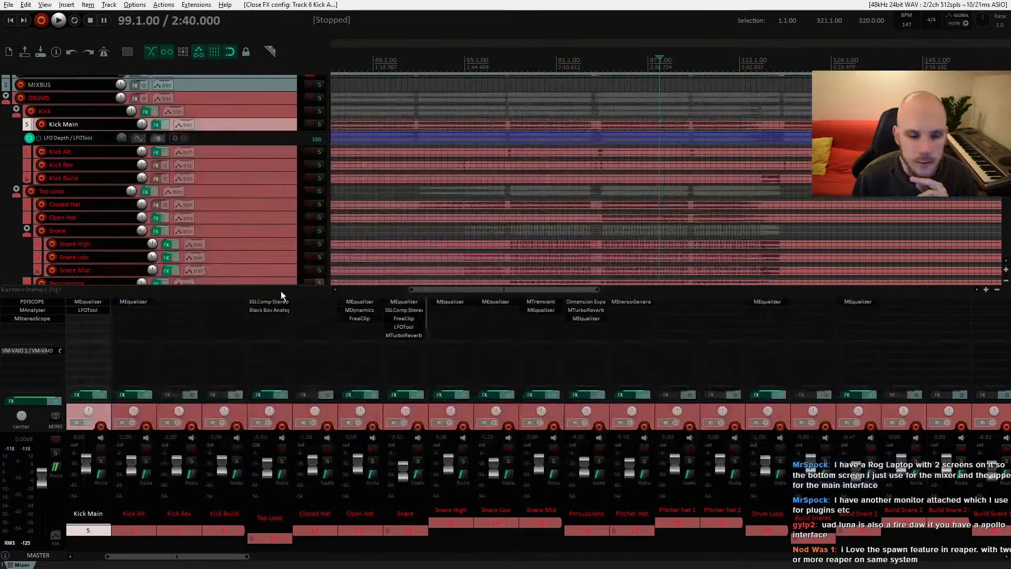
double_click(141, 310)
double_click(406, 222)
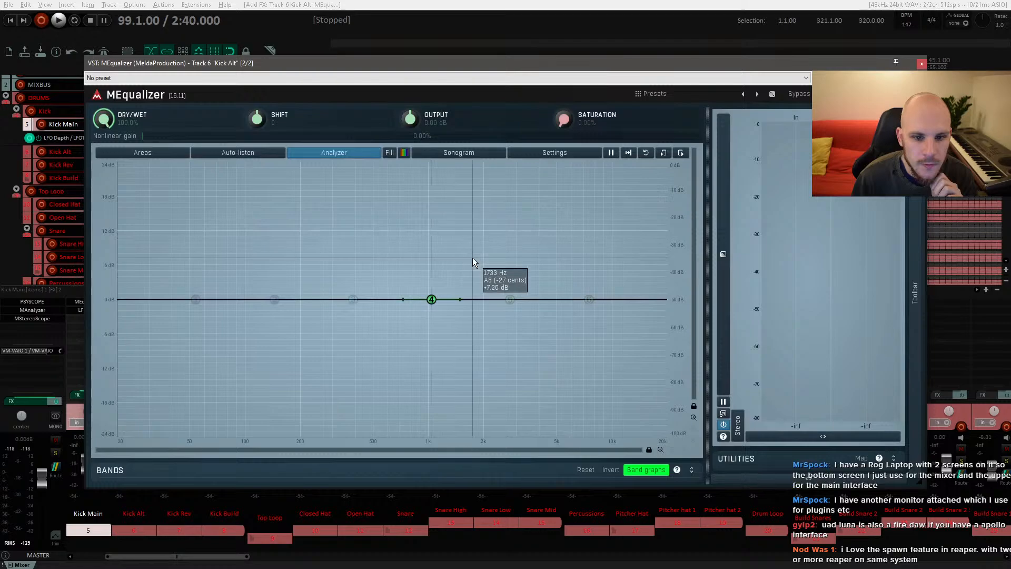
Step: Remove the second MEqualizer from the Kick Alt track's FX chain
left_click_drag(355, 93, 514, 71)
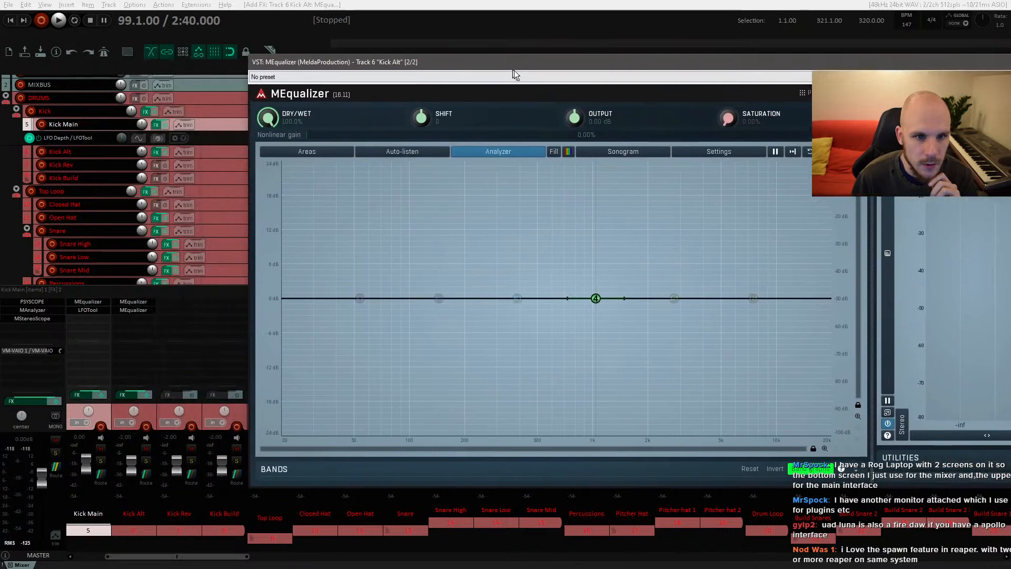
right_click(141, 311)
left_click(183, 301)
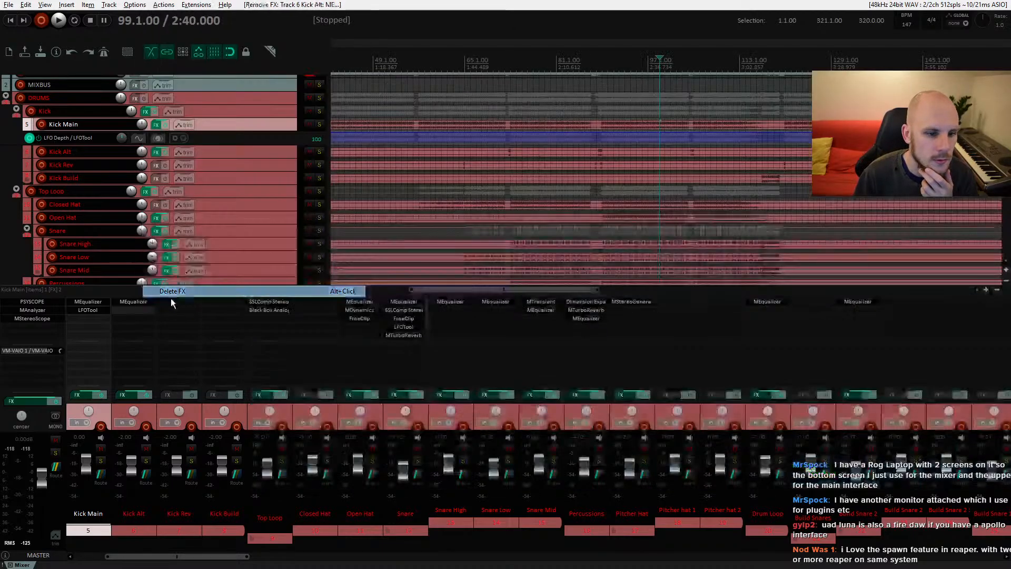
Step: Add MDynamics to the Kick Alt track's FX chain by searching for "dynam"
double_click(134, 311)
type("dynam")
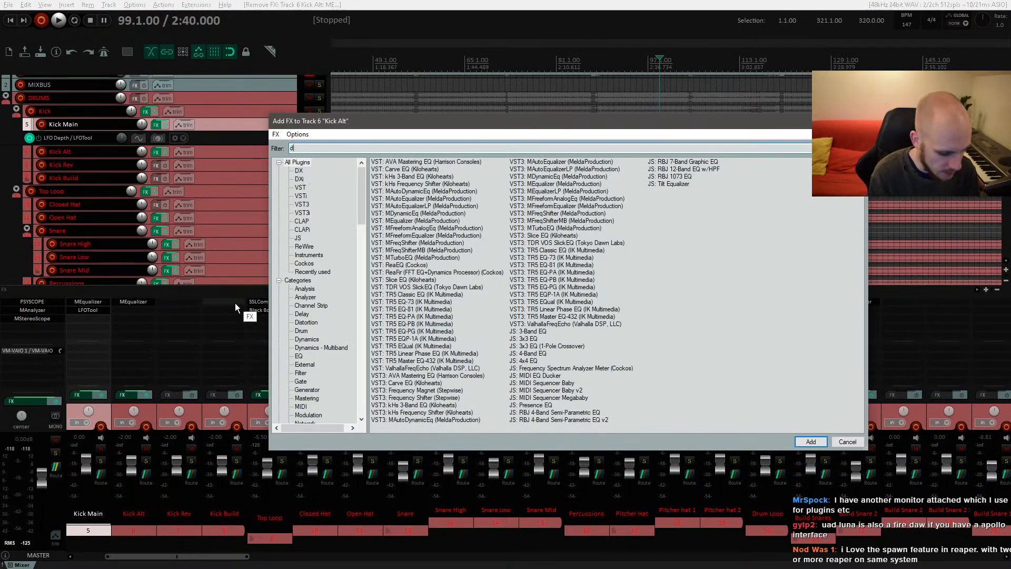
double_click(417, 176)
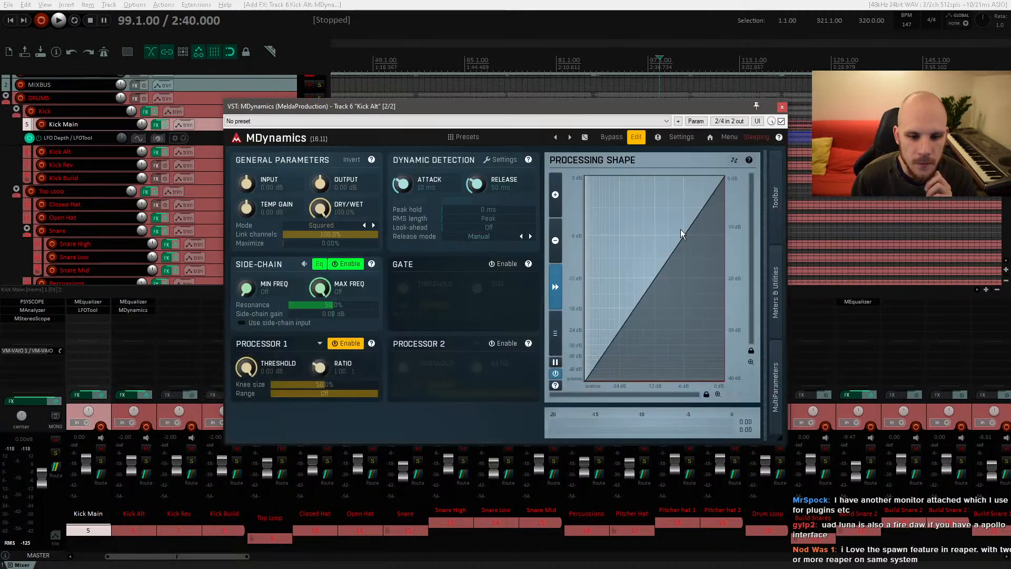
left_click(152, 413)
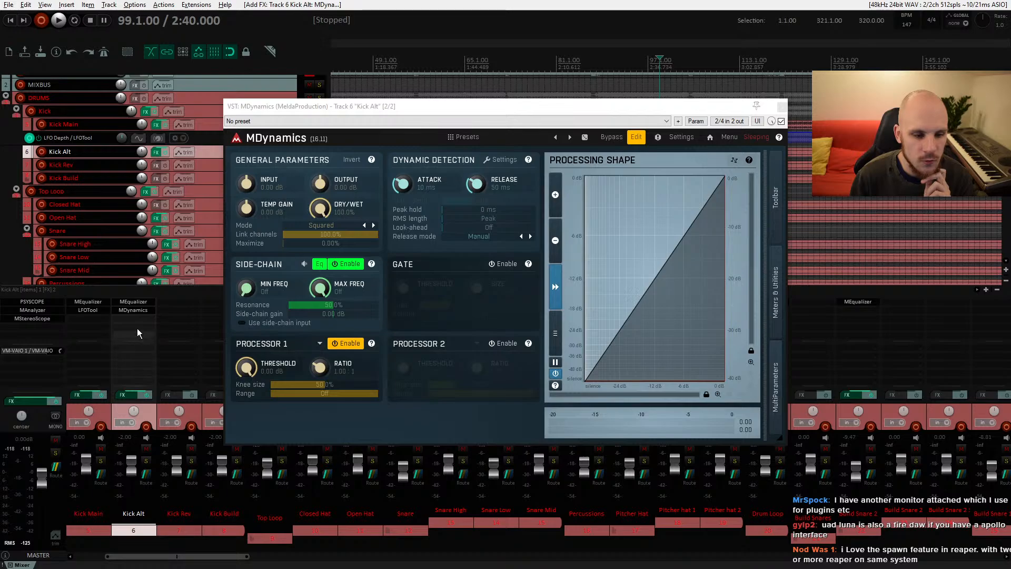
left_click(133, 301)
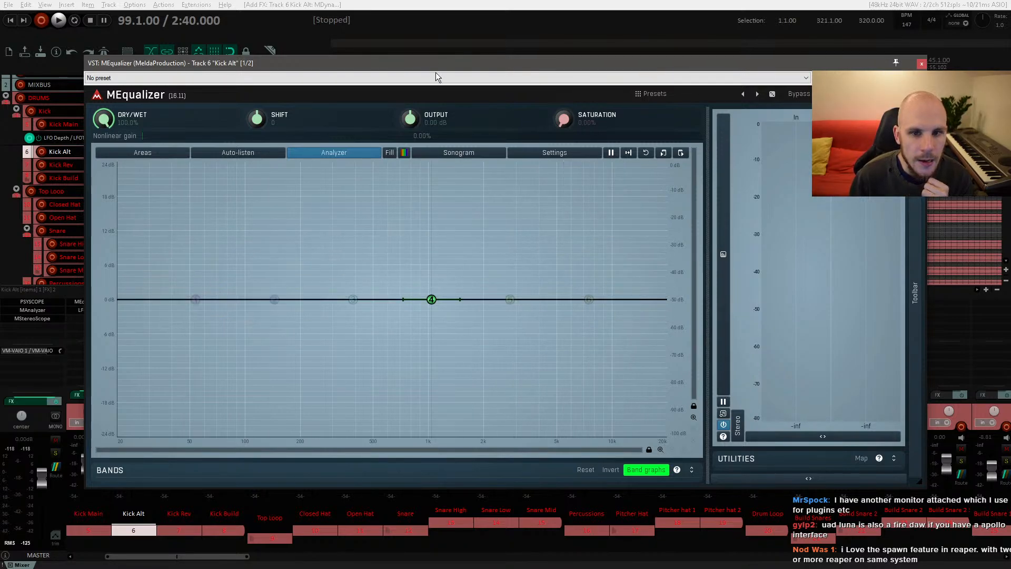
key("Escape")
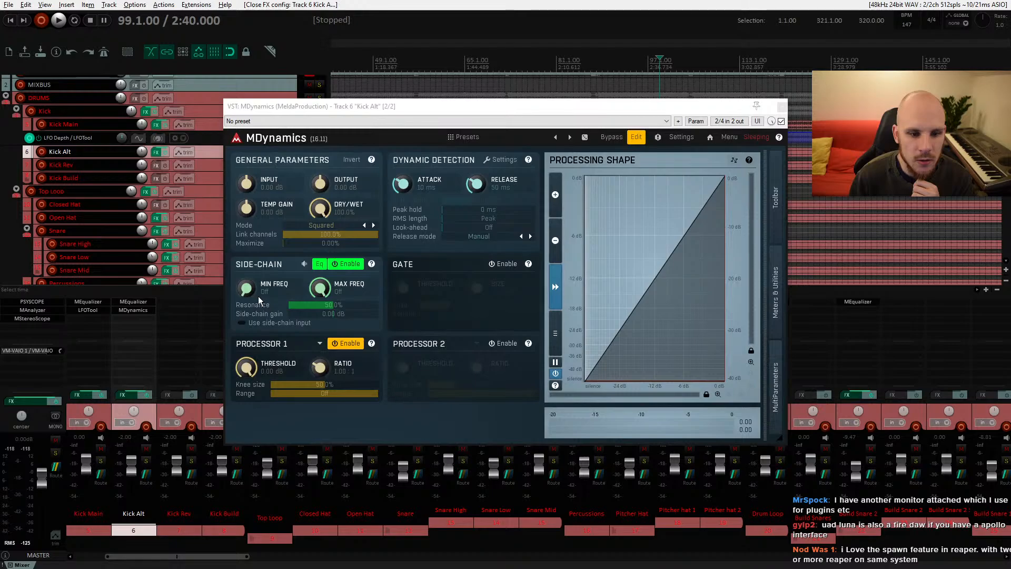
Step: Enable the side-chain input option in the Kick Alt's MDynamics
left_click(245, 288)
left_click_drag(245, 288, 245, 311)
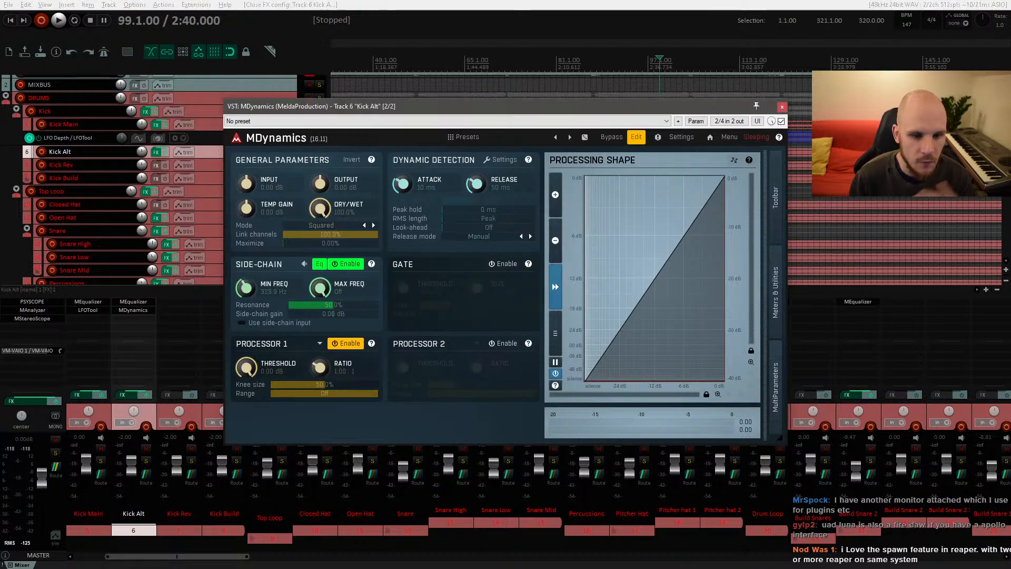
left_click(244, 323)
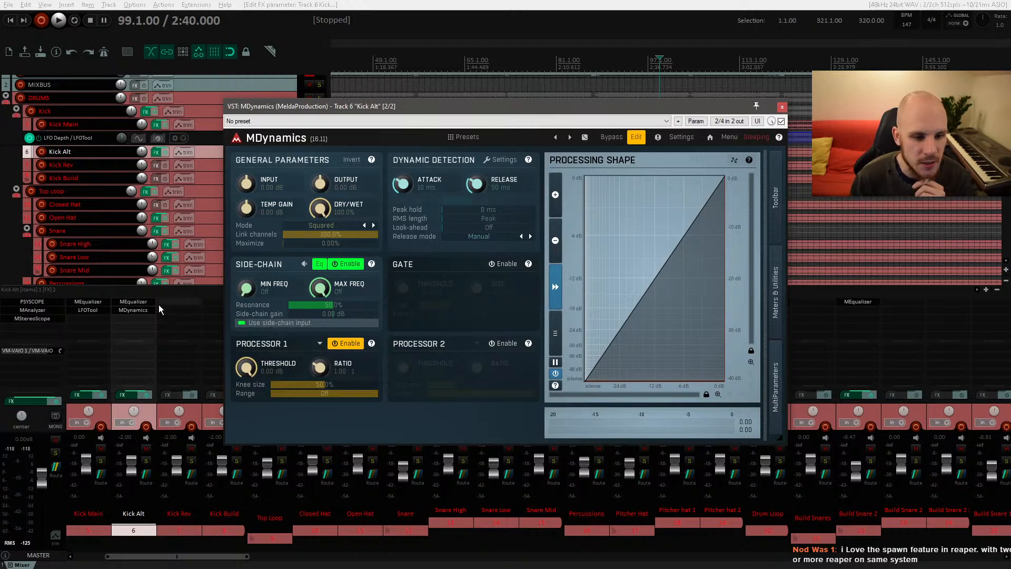
Step: Set the Kick Alt track's channel count to 4 so MDynamics receives a side-chain
left_click(138, 303)
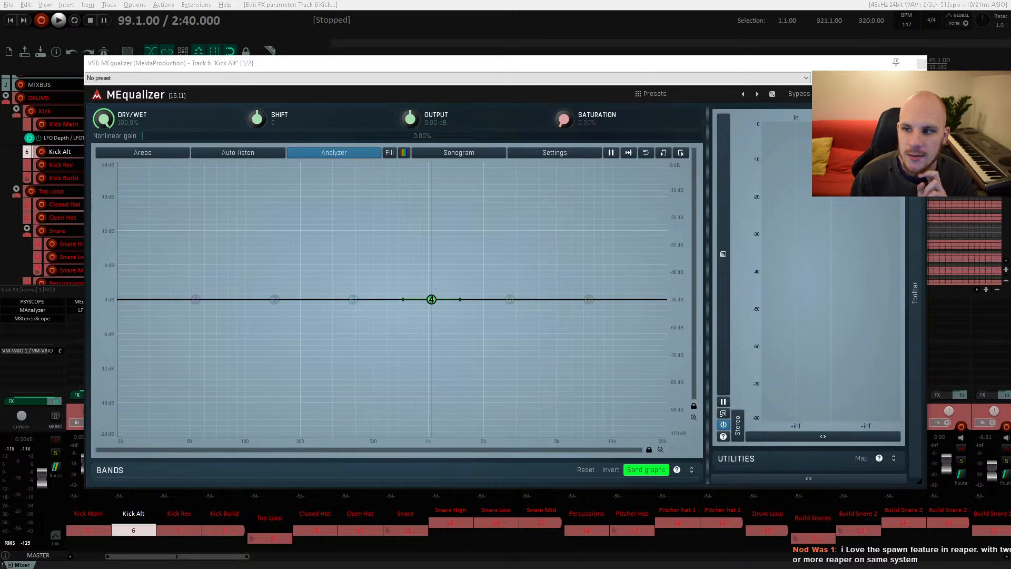
left_click(906, 148)
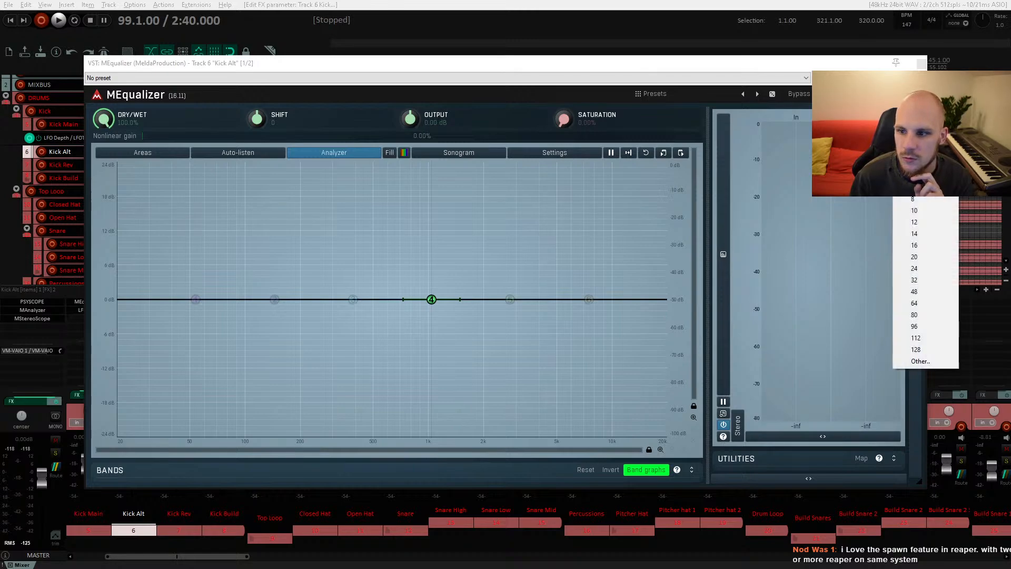
left_click(910, 171)
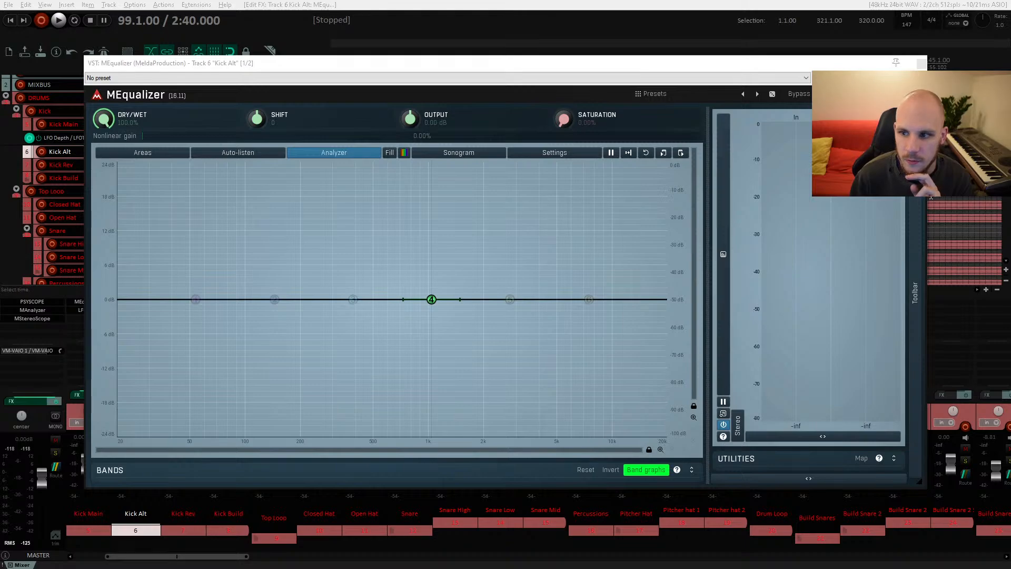
left_click(921, 63)
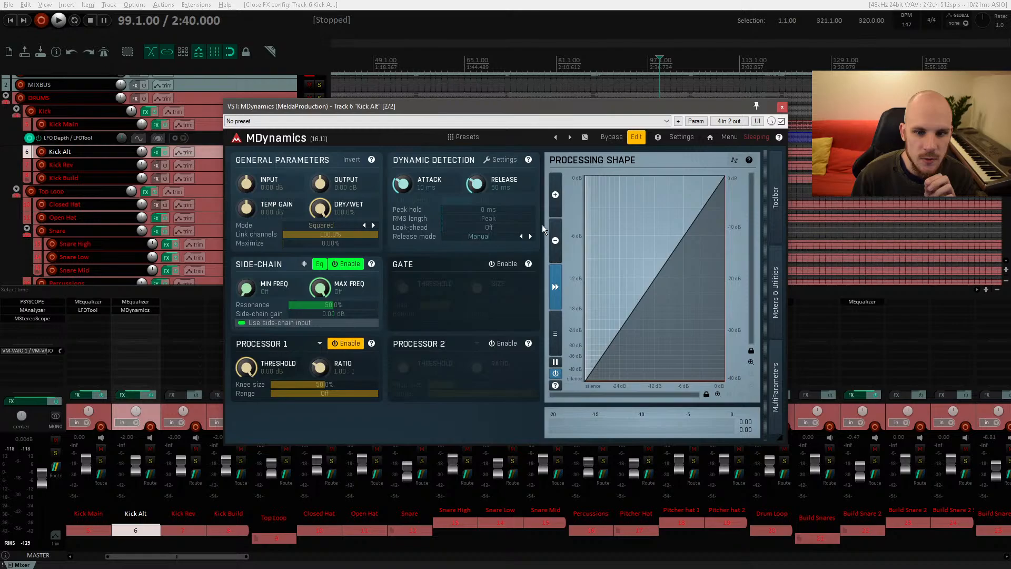
Step: Boost a peak band in the Kick Alt's MEqualizer about +12 dB around 3 kHz
left_click(147, 304)
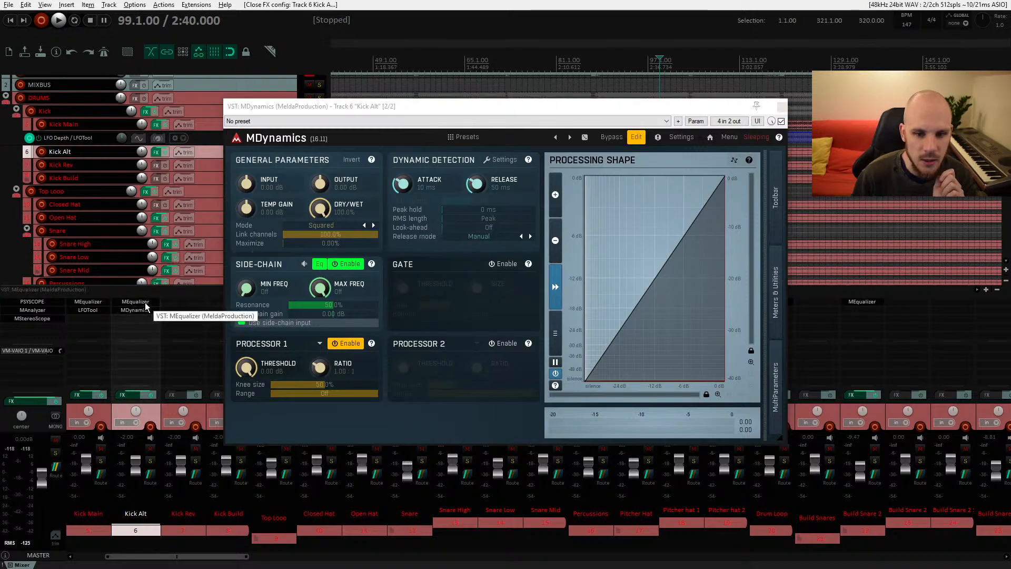
left_click_drag(430, 297, 524, 171)
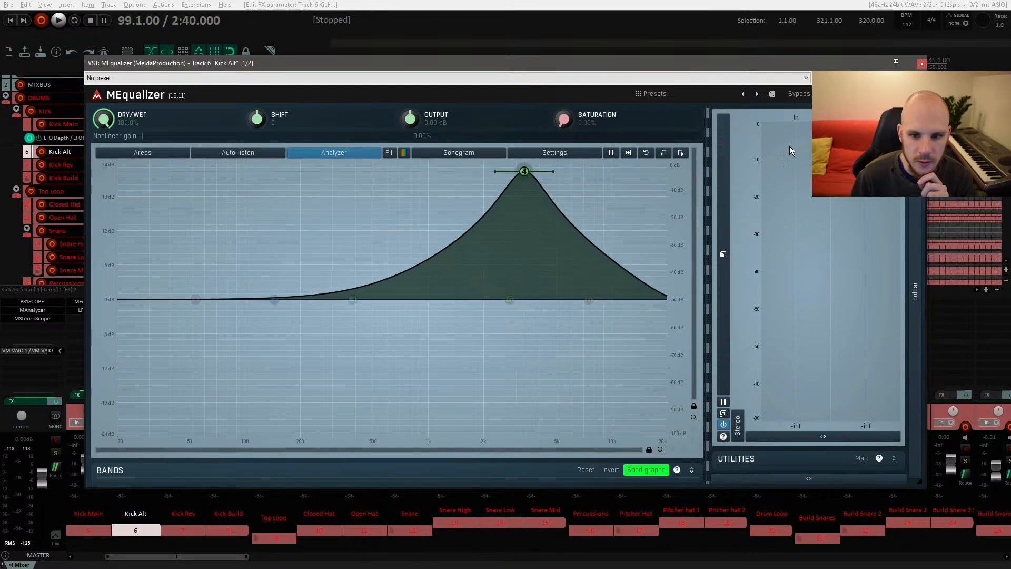
key("Escape")
key("Escape")
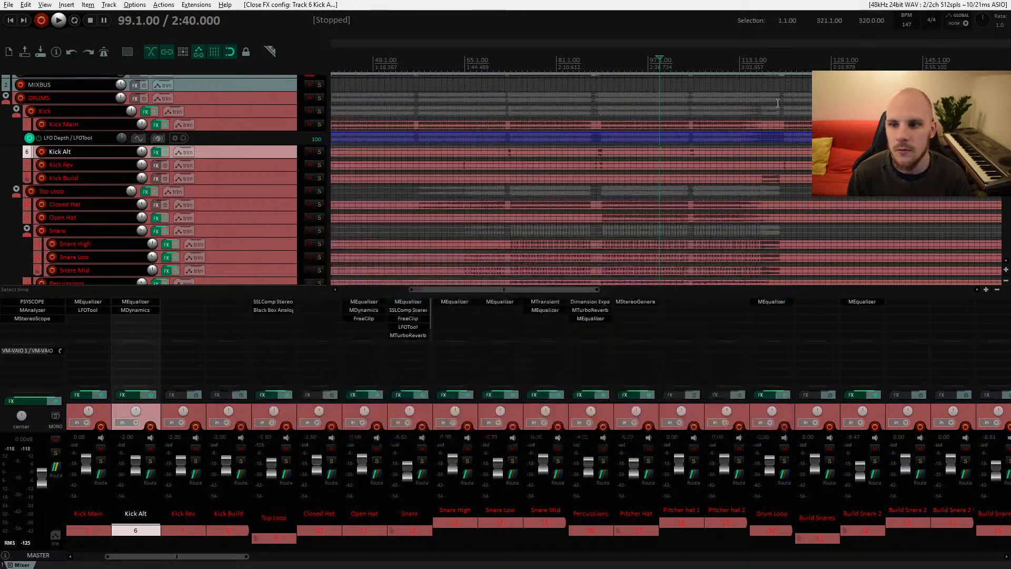
Step: Audition the Kick Alt item and nudge the boosted EQ band slightly higher in frequency
scroll(508, 168, "up", 3)
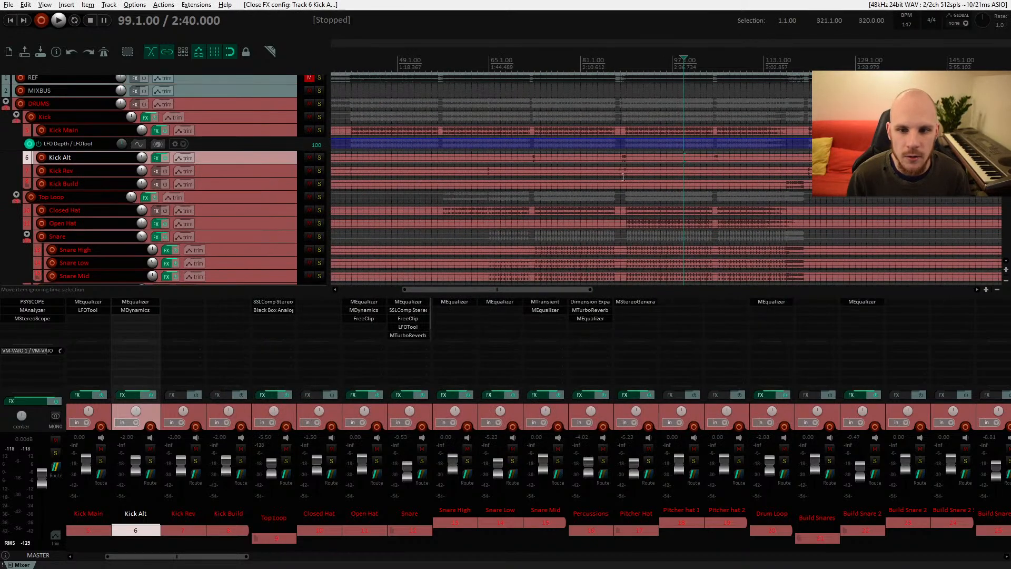
left_click(551, 160)
scroll(523, 162, "up", 1)
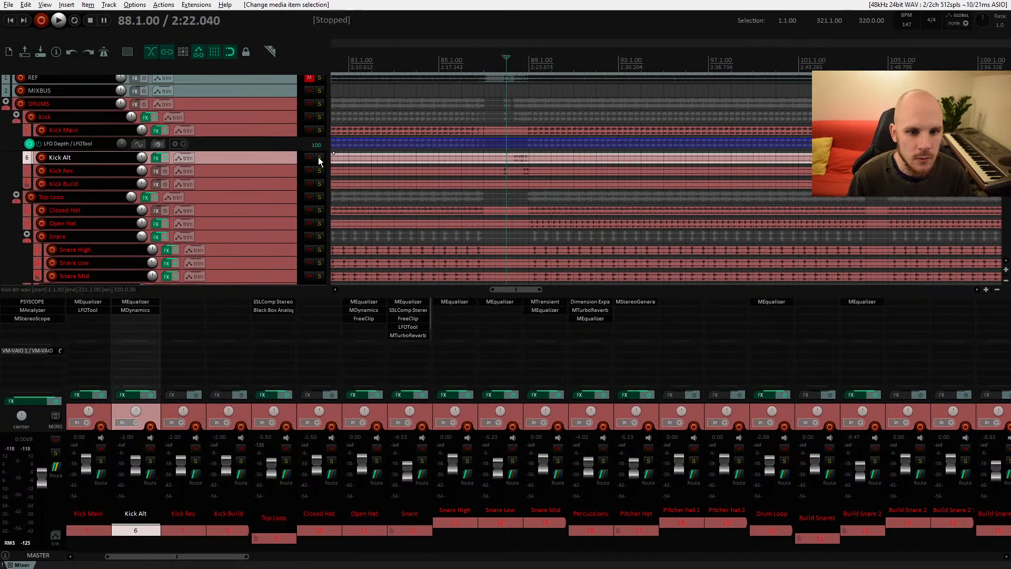
key("space")
left_click(135, 301)
key("space")
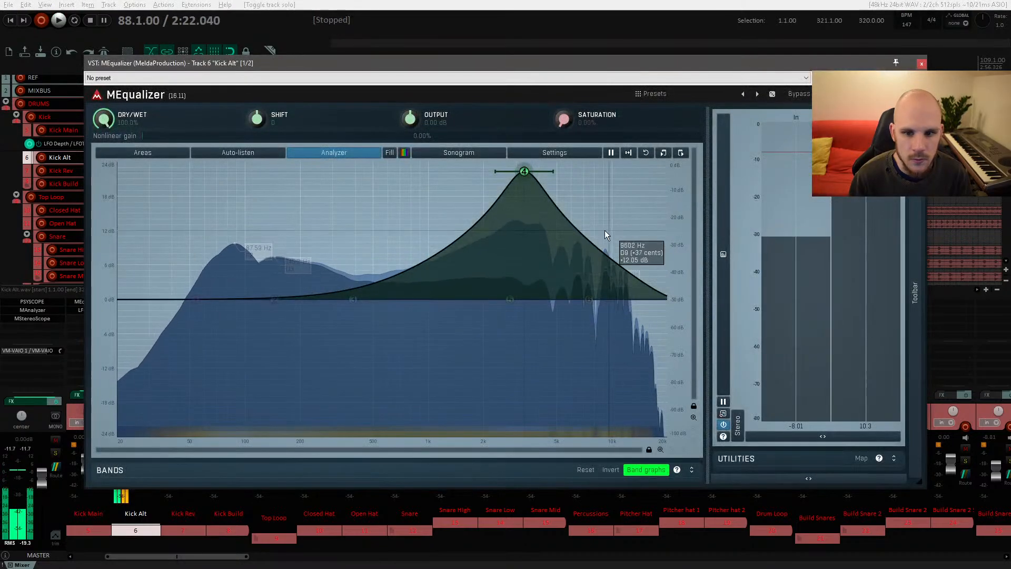
key("space")
left_click_drag(525, 171, 546, 166)
key("space")
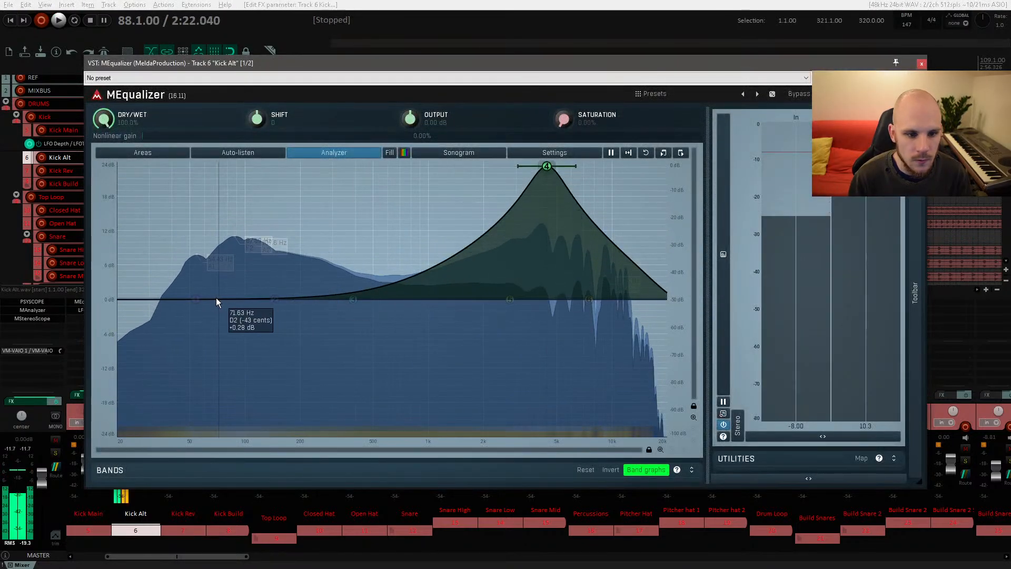
Step: Turn band 1 into a high-pass and move its cutoff to about 1.3 kHz, auditioning the result
double_click(196, 299)
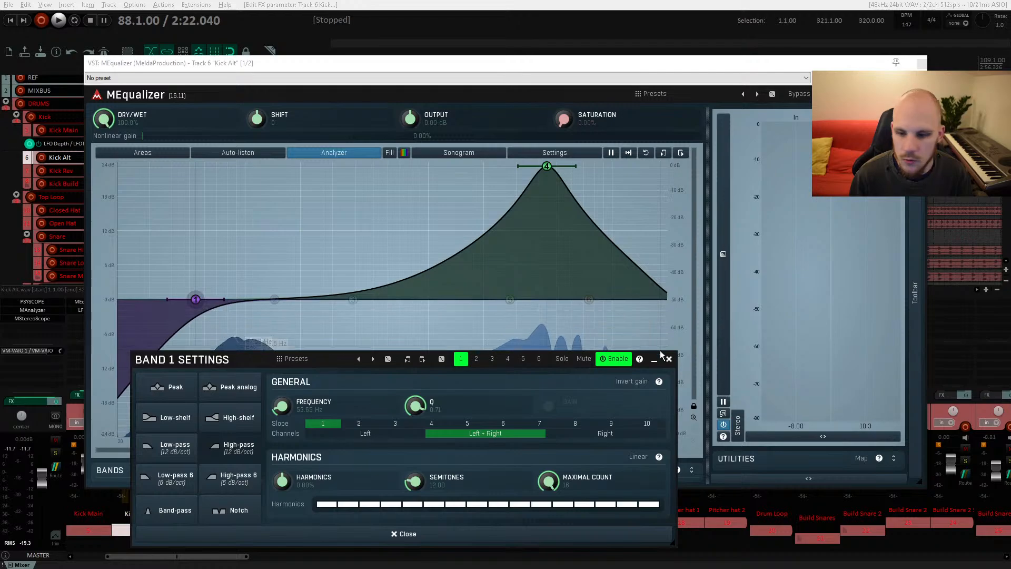
left_click(283, 298)
left_click_drag(195, 299, 448, 282)
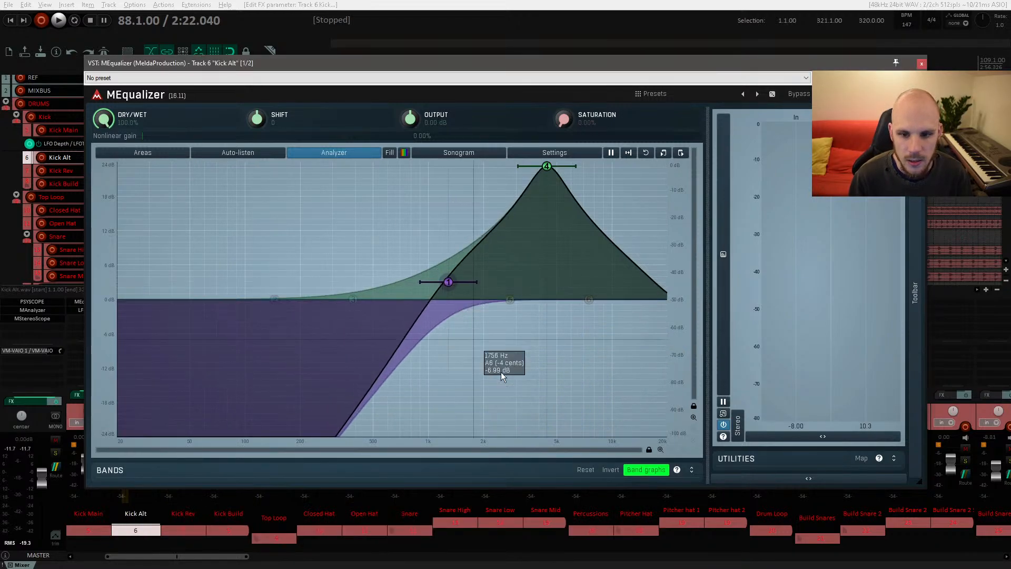
key("space")
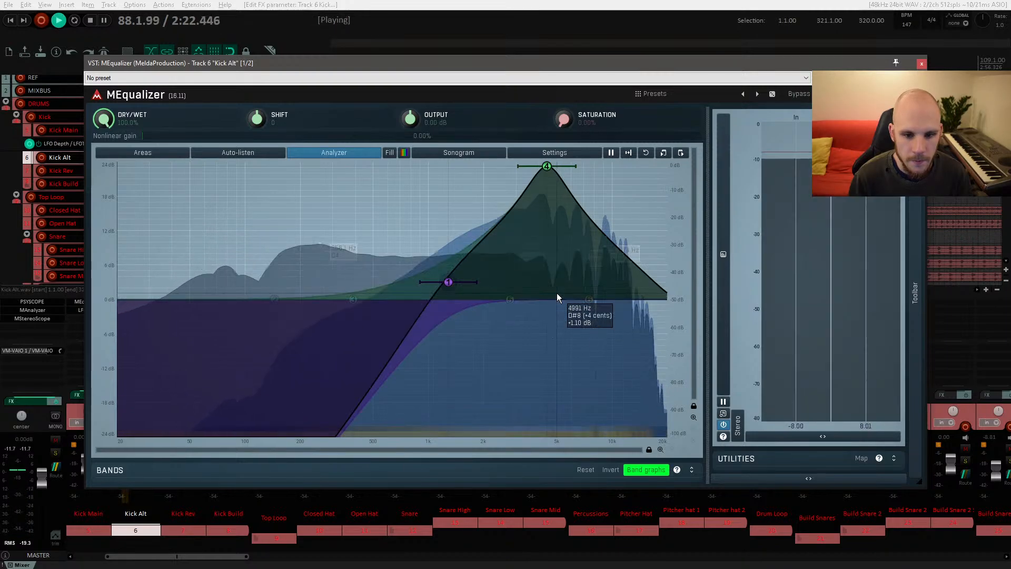
key("space")
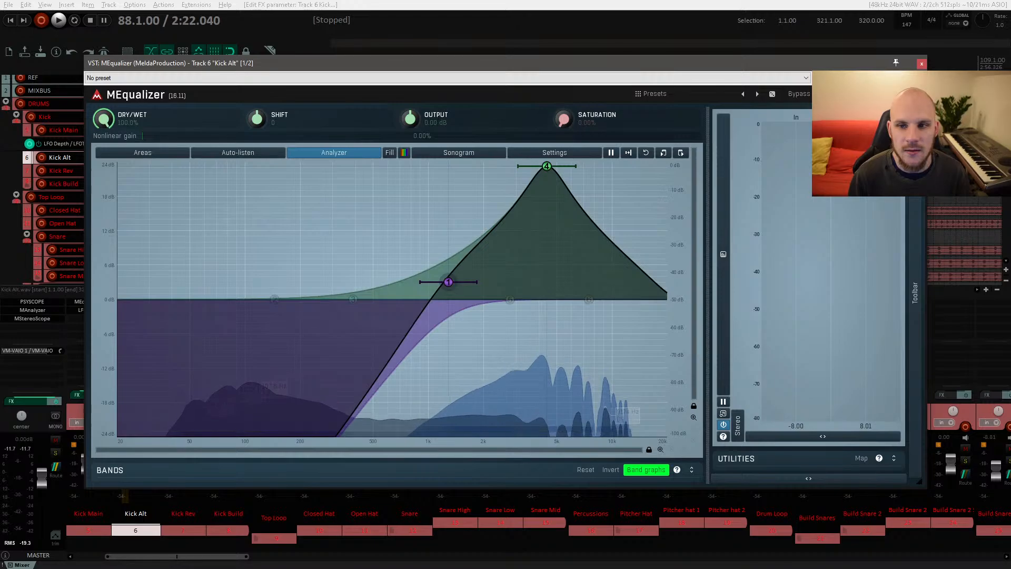
key("Escape")
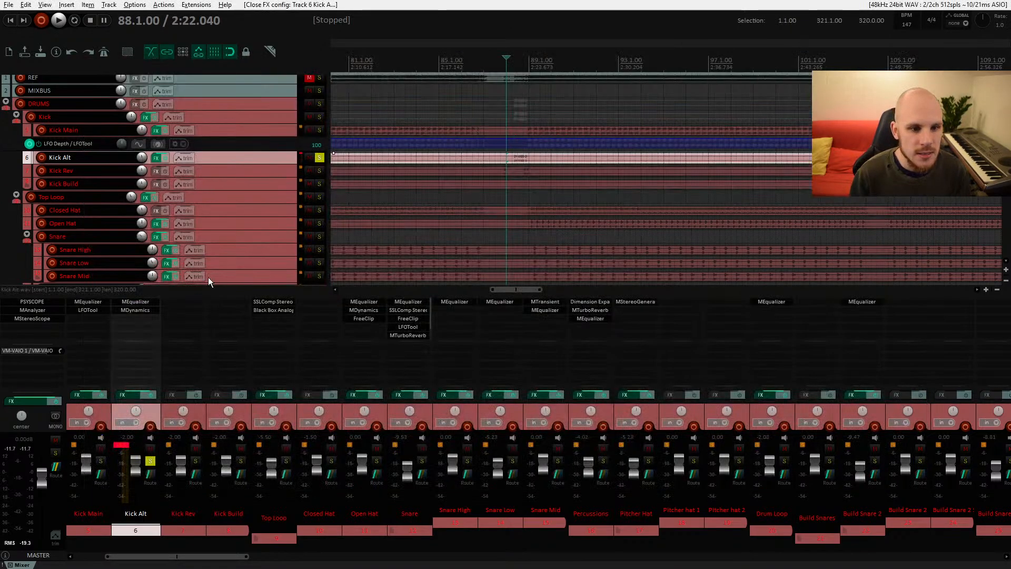
Step: Arrange the Kick Alt's MDynamics and MEqualizer windows so both are visible together
left_click(136, 311)
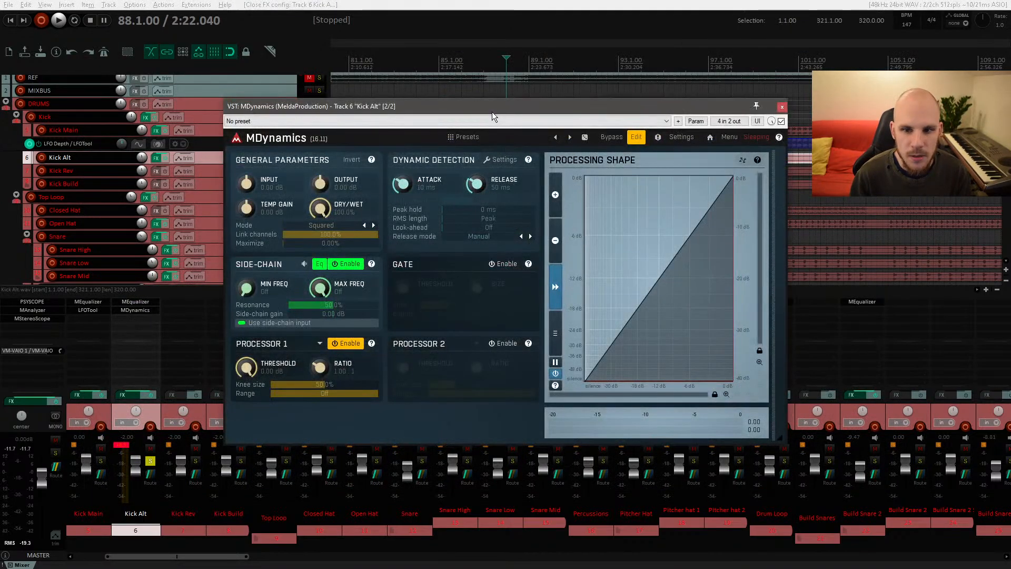
left_click_drag(492, 111, 574, 69)
key("space")
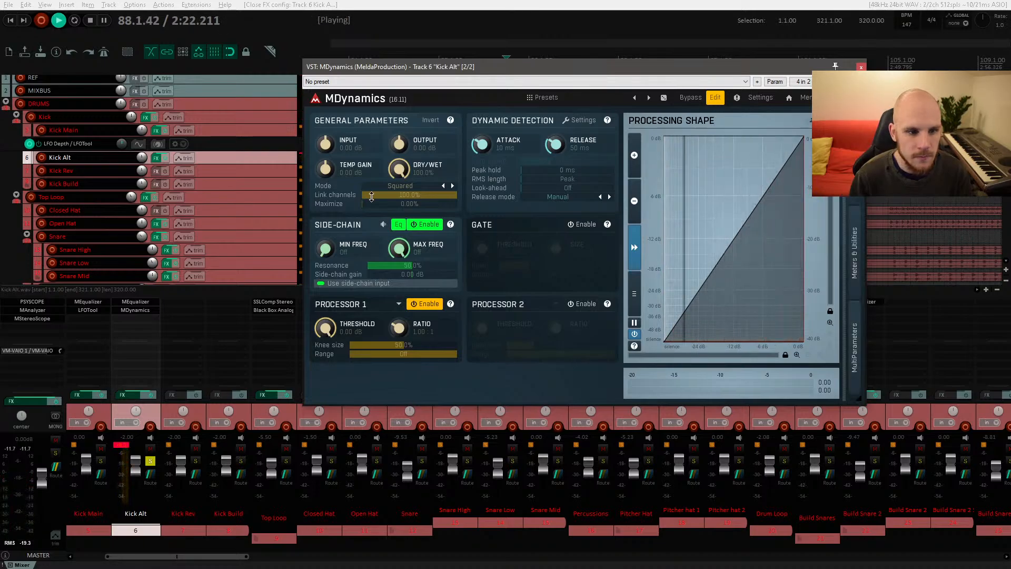
key("space")
left_click(135, 301)
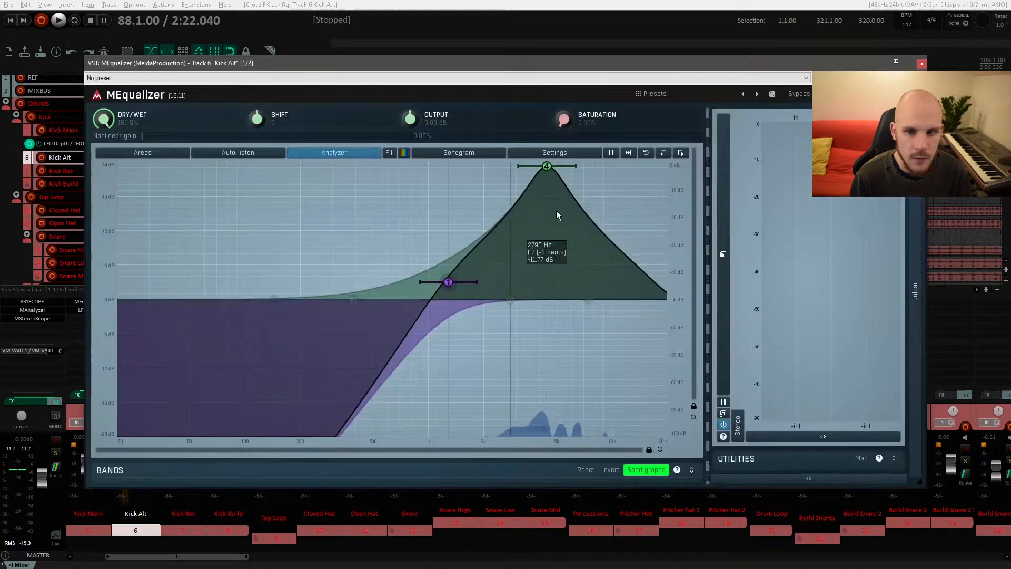
left_click_drag(919, 483, 676, 434)
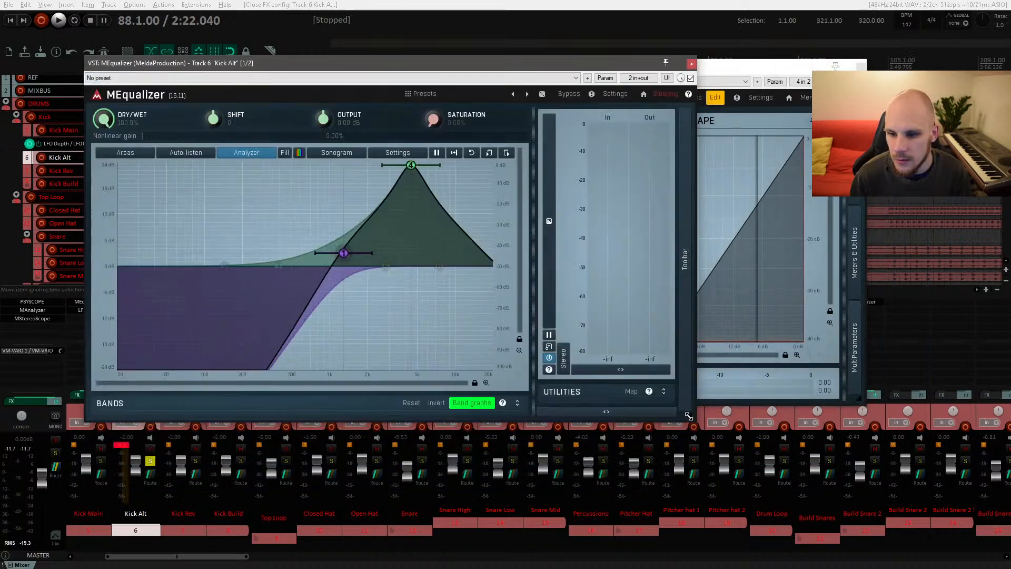
left_click_drag(549, 61, 508, 170)
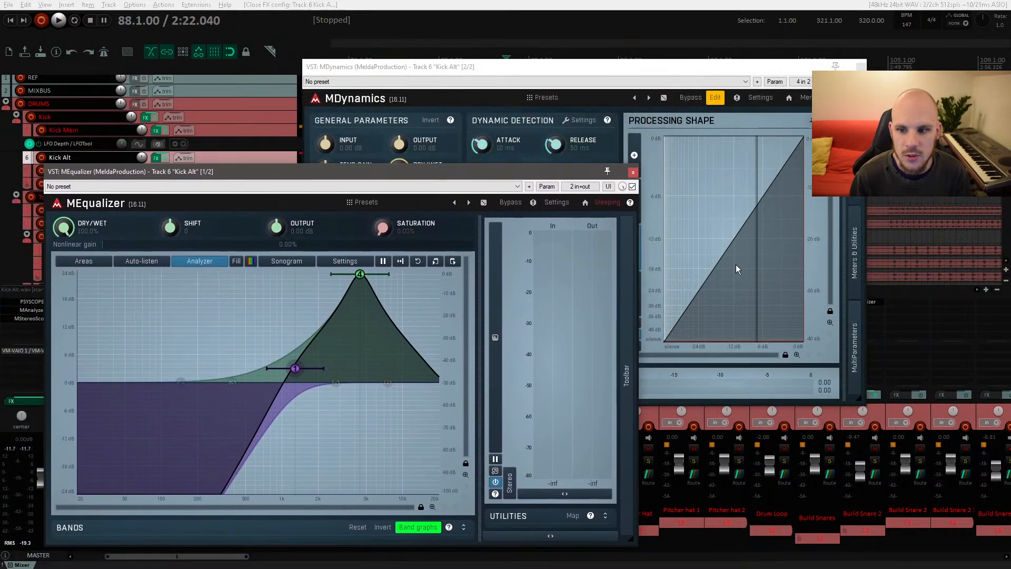
left_click_drag(638, 69, 720, 52)
left_click(322, 174)
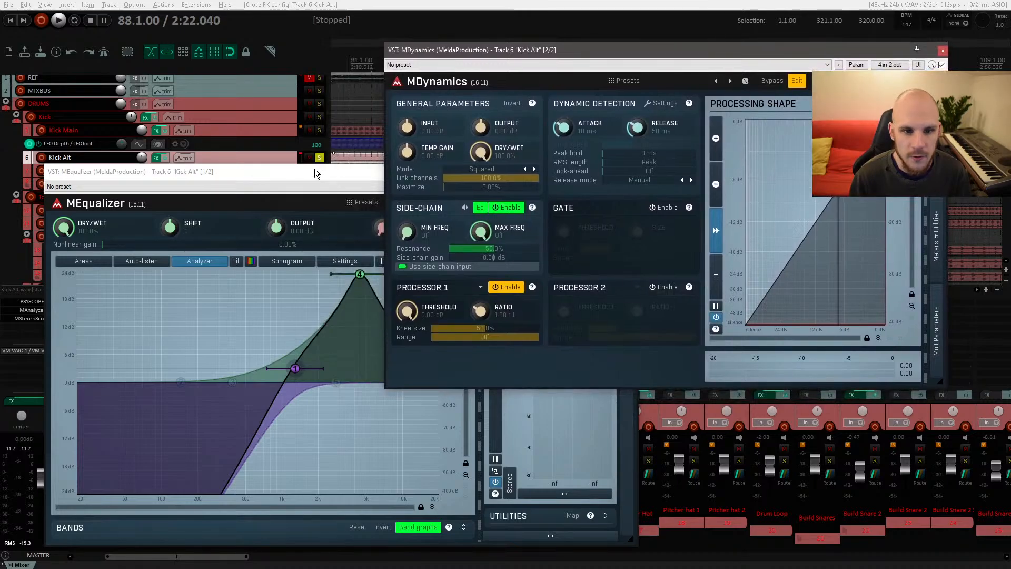
Step: Compare the Kick Alt's MEqualizer bypassed and active during playback
left_click(632, 186)
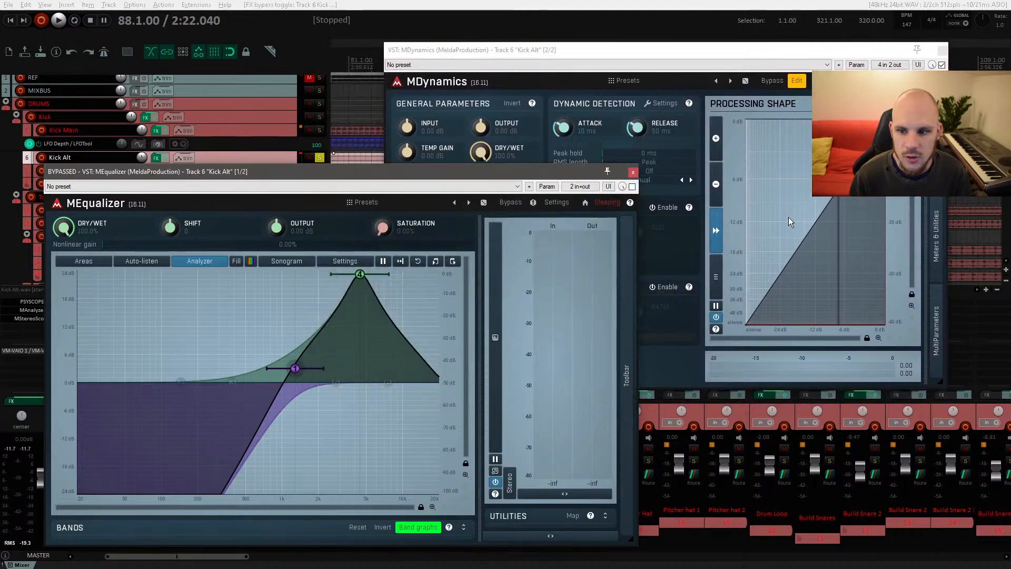
key("space")
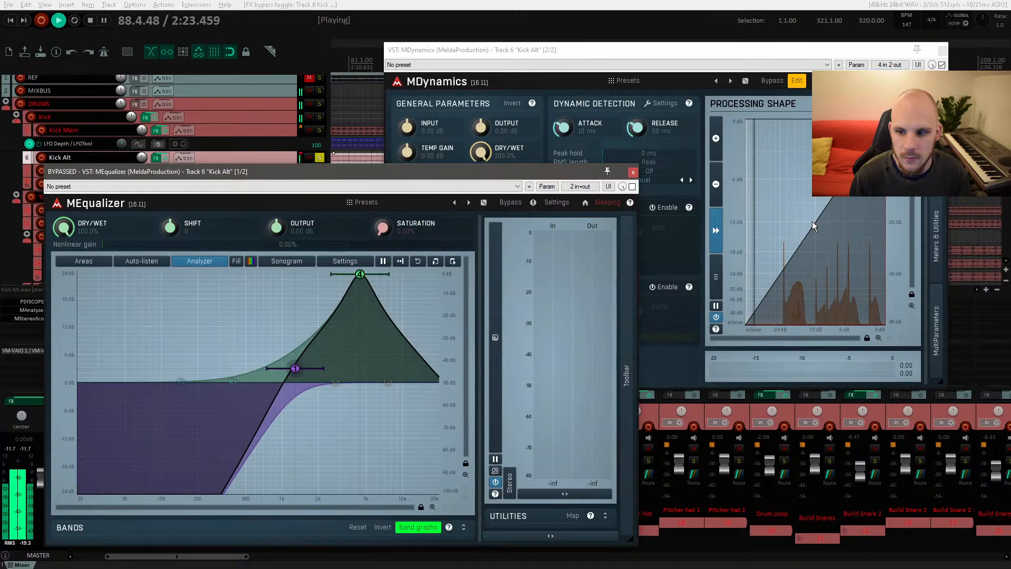
key("space")
left_click(632, 186)
key("space")
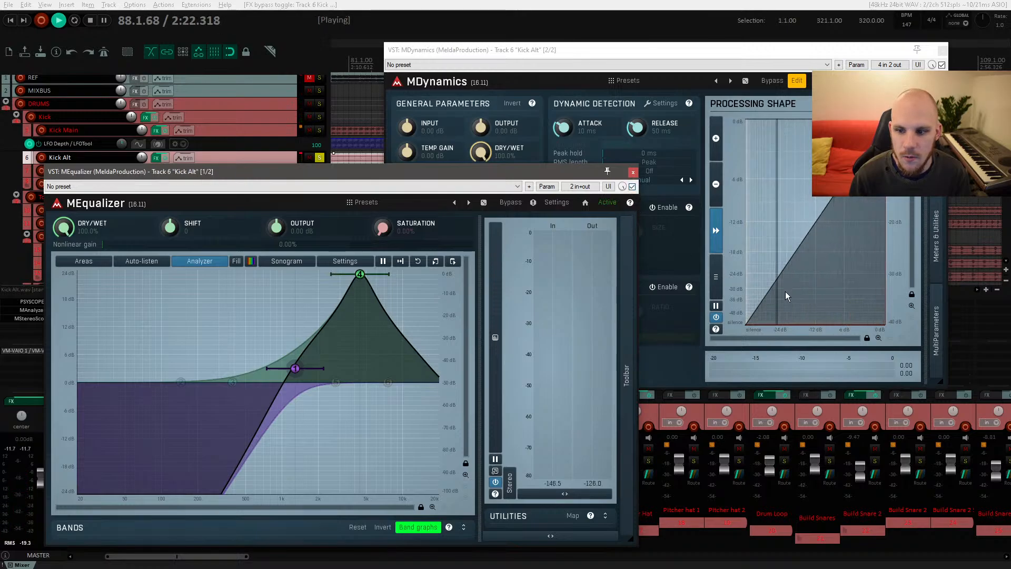
key("space")
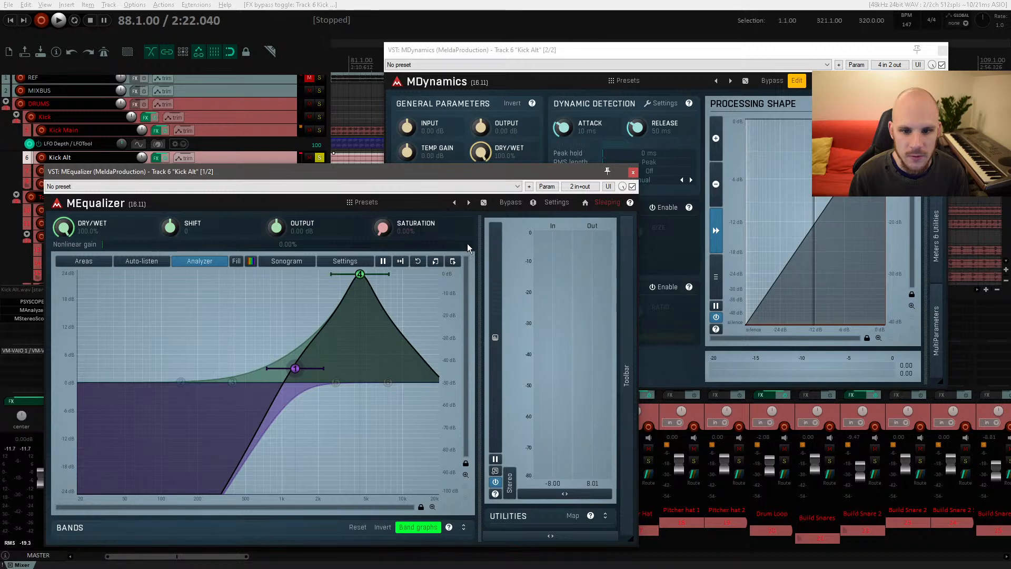
Step: Play the track briefly and inspect the Kick Alt MEqualizer's plug-in pin routing
key("space")
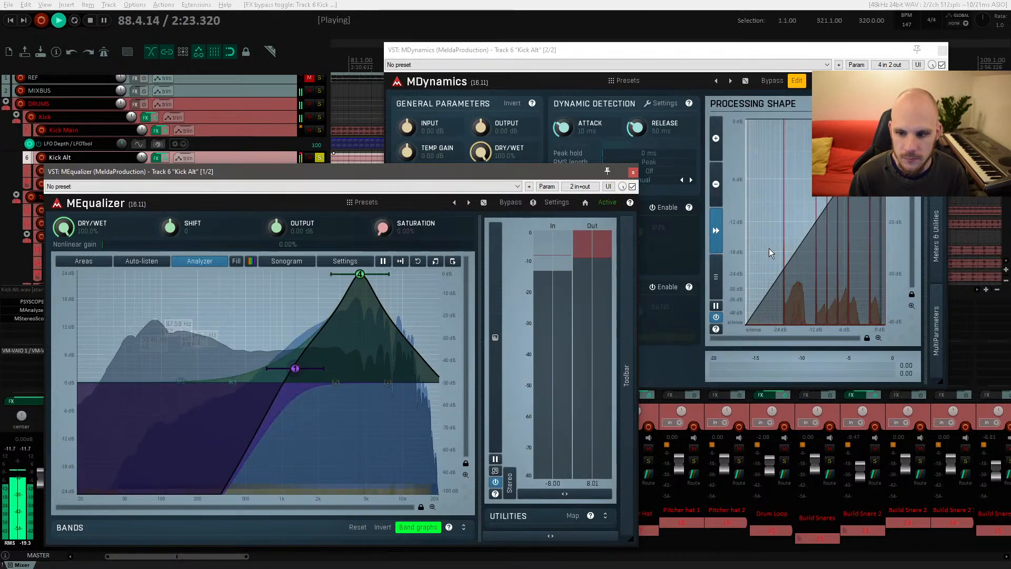
key("space")
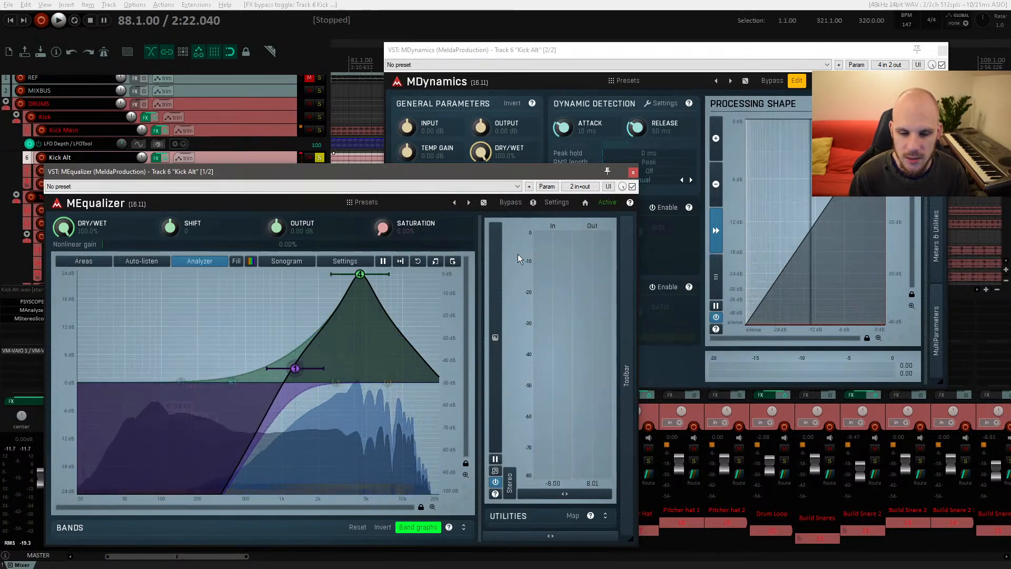
left_click(579, 187)
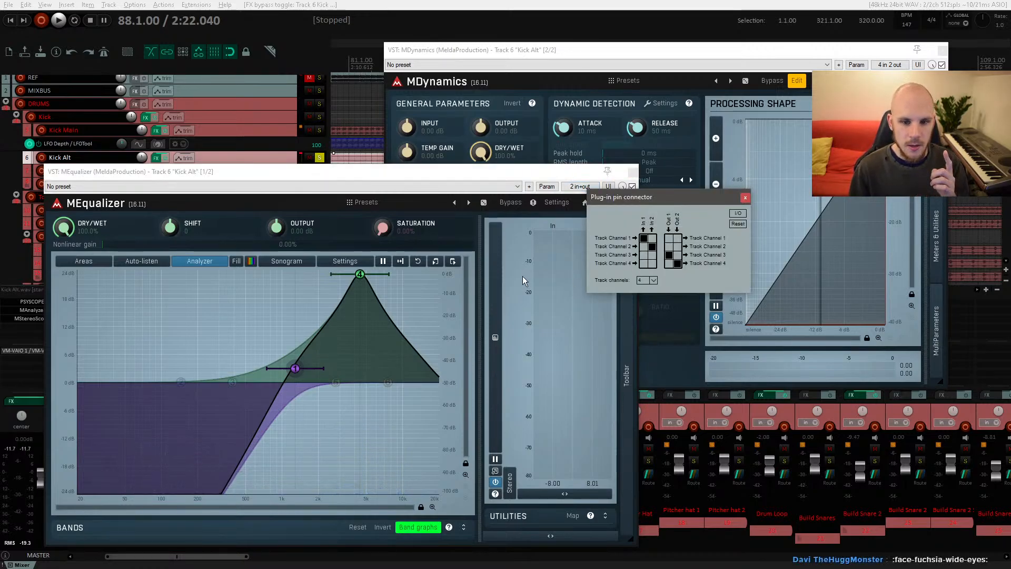
left_click(377, 174)
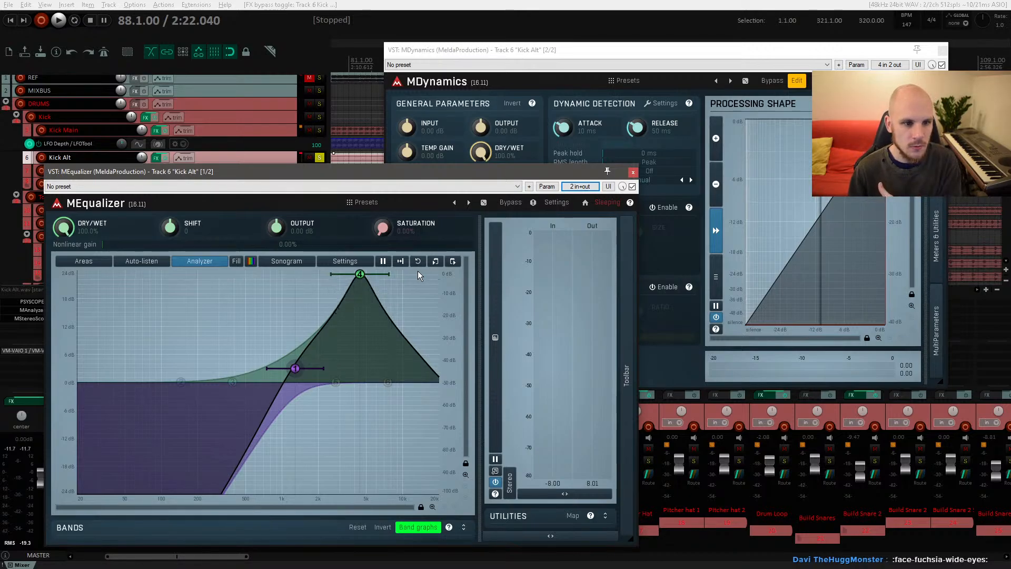
Step: Close both plug-in windows and remove the MDynamics and MEqualizer effects from the Kick Alt track
left_click(634, 176)
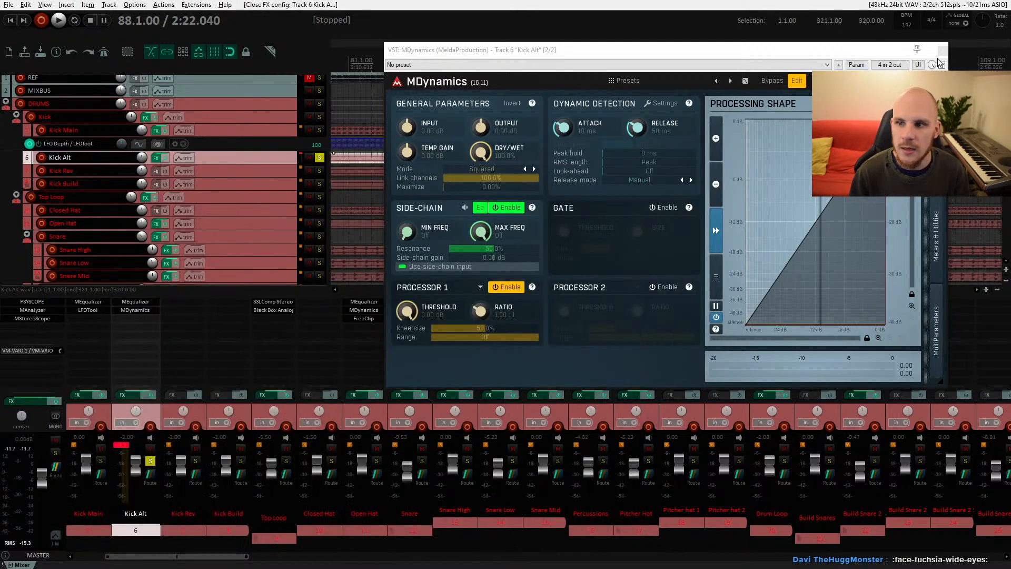
key("Escape")
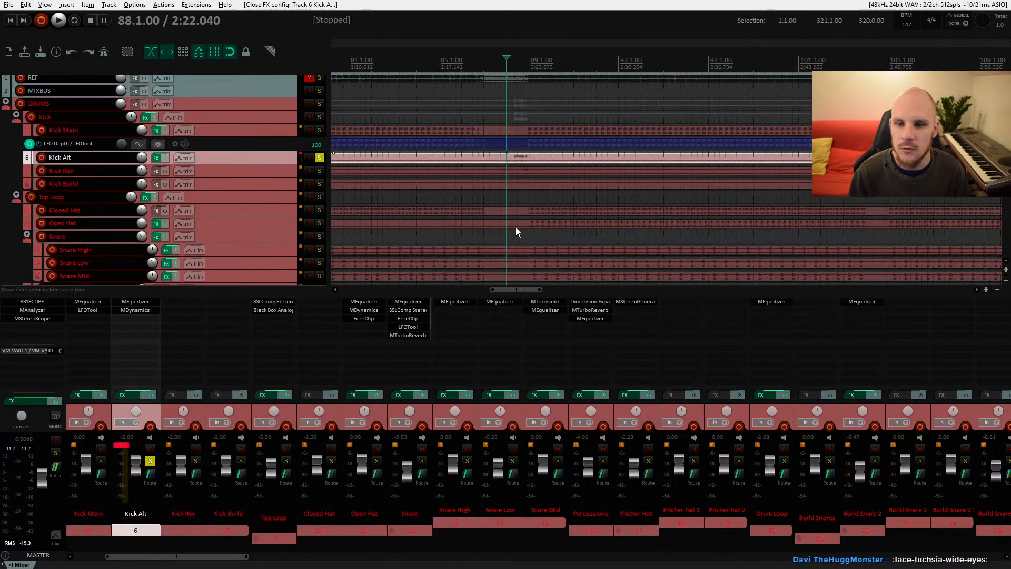
left_click(154, 311, "alt")
left_click(153, 303, "alt")
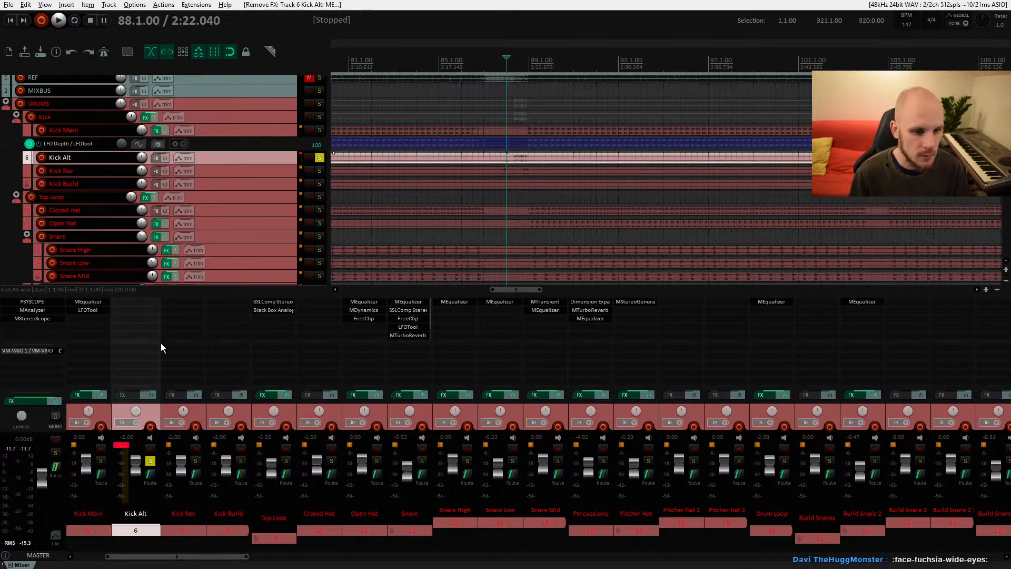
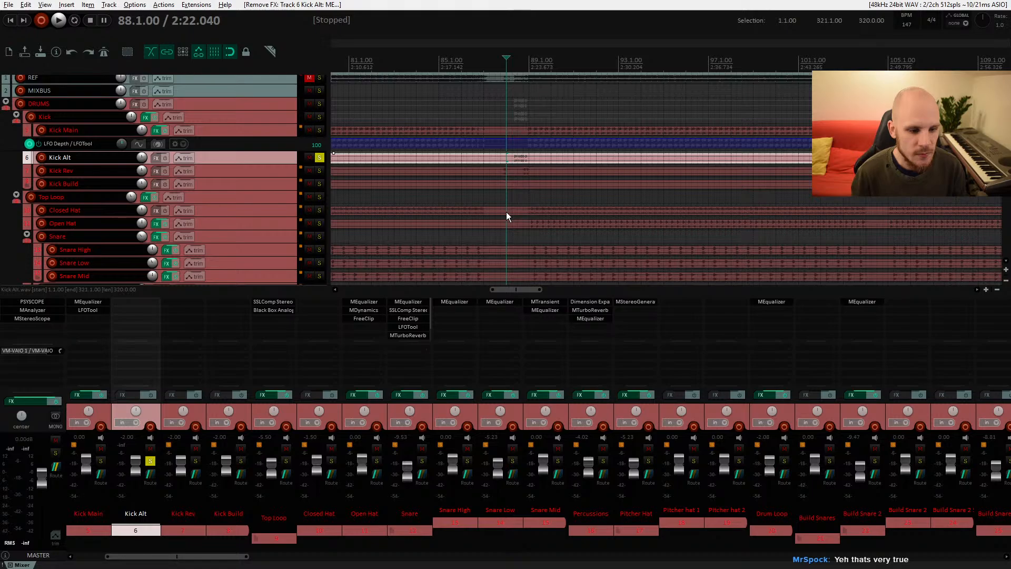
Step: Open and close the Top Loop folder's FX chain to review its compressor and analog plug-ins
right_click(41, 415)
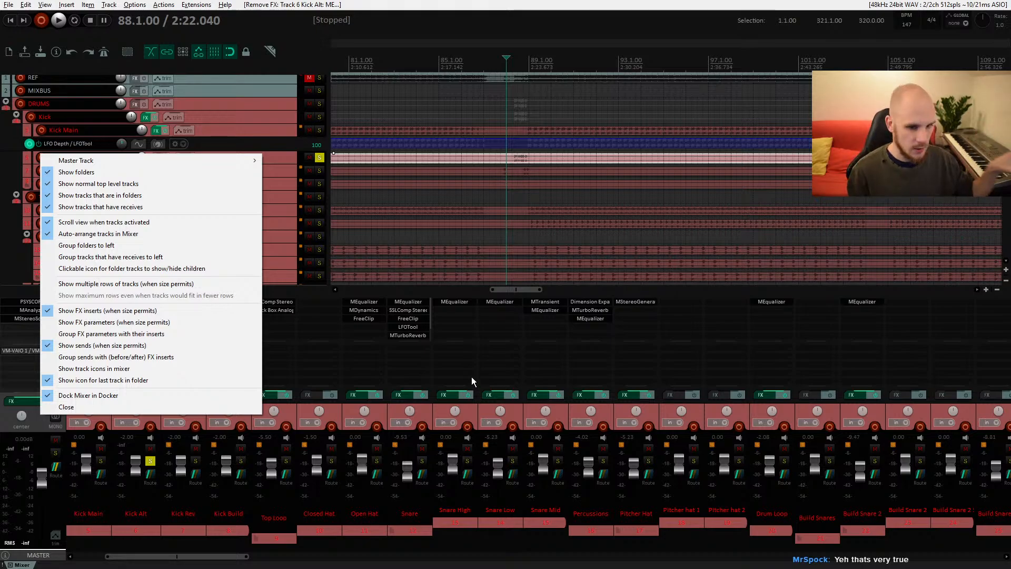
left_click(520, 289)
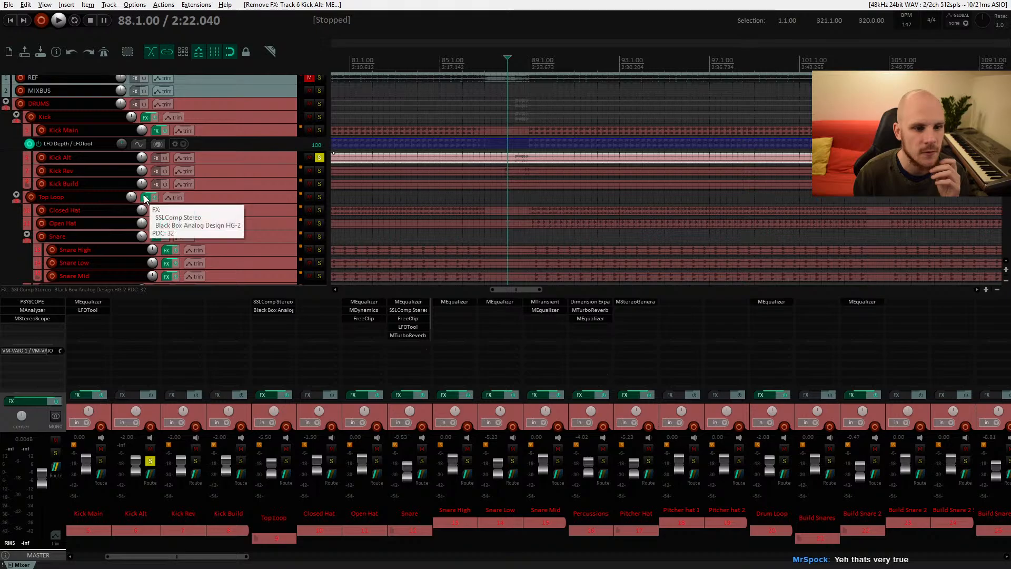
left_click(273, 301)
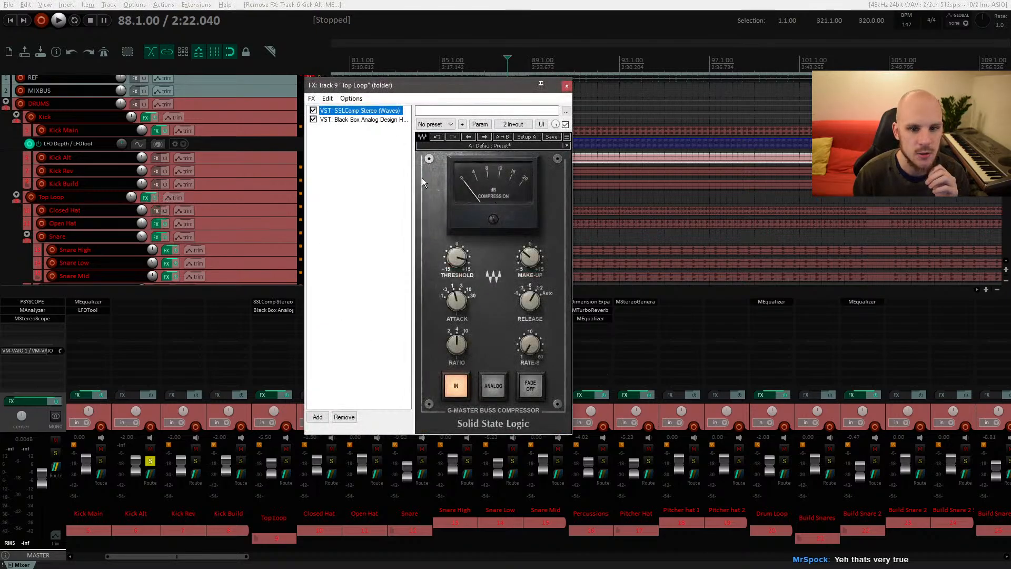
left_click(566, 86)
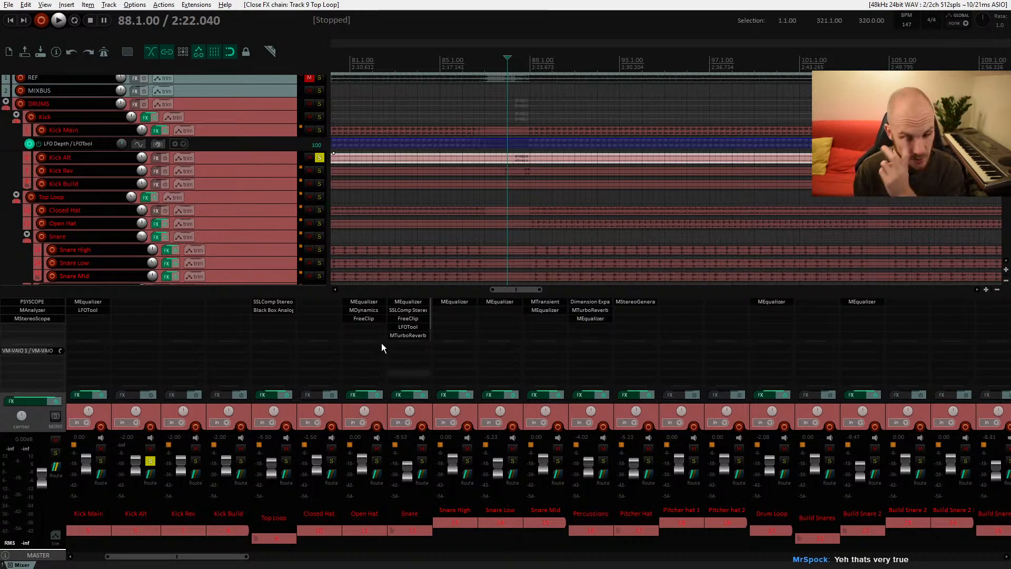
Step: Remove the solo from the Kick Alt track
scroll(551, 168, "down", 5)
scroll(552, 169, "up", 2)
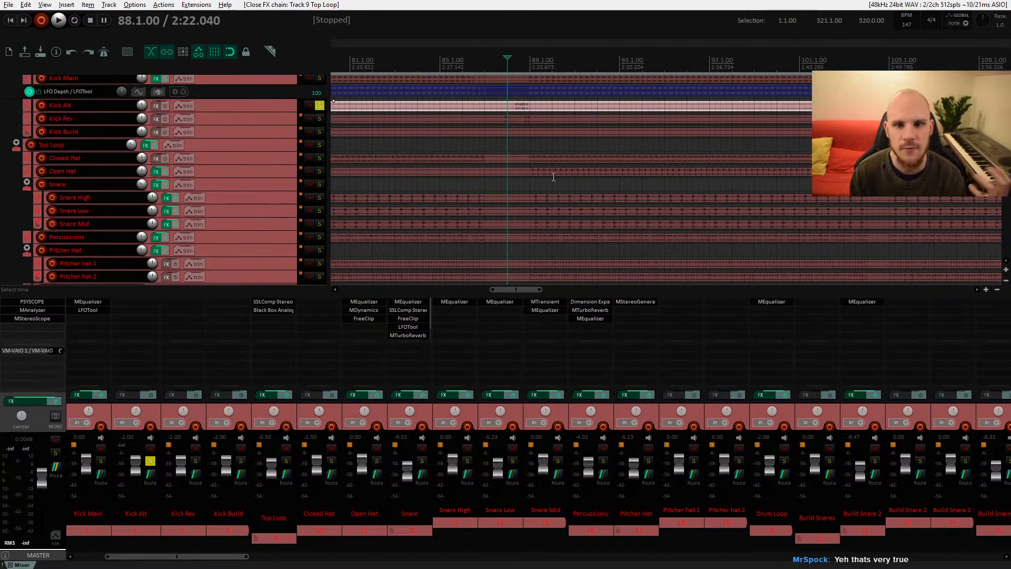
scroll(337, 162, "up", 3)
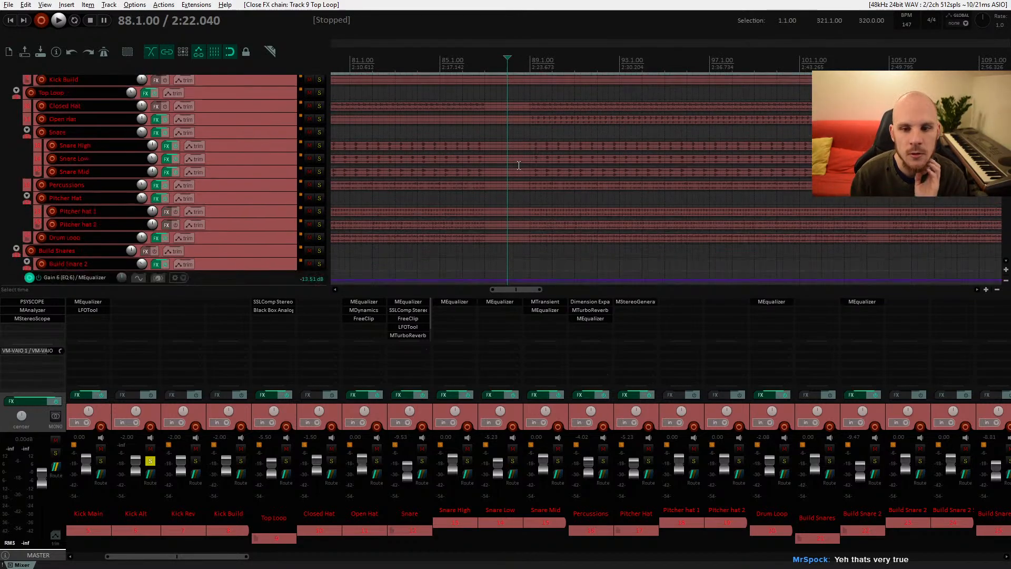
left_click(319, 157)
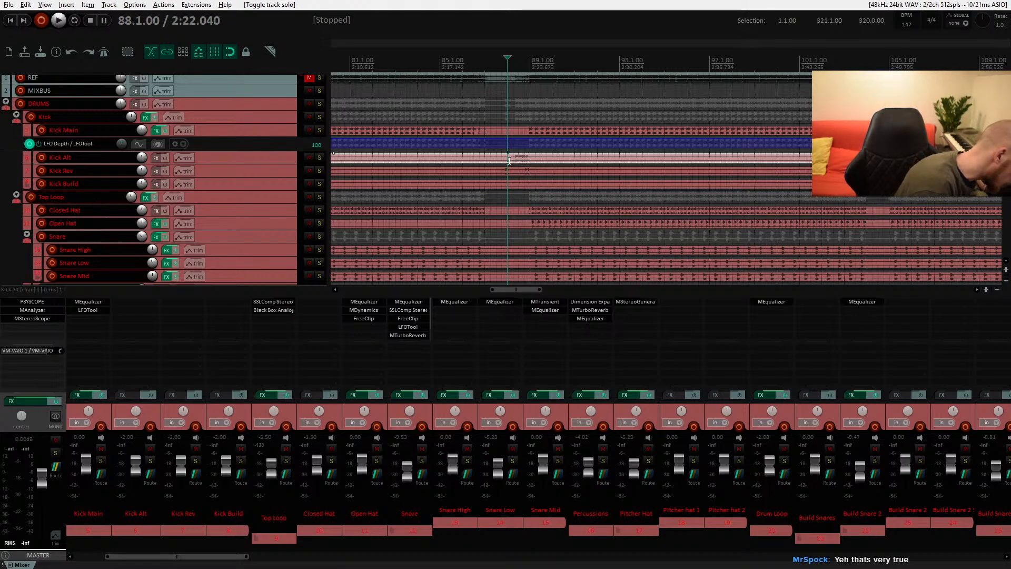
Step: Solo the High Arp track and audition it briefly during playback
scroll(615, 167, "down", 7)
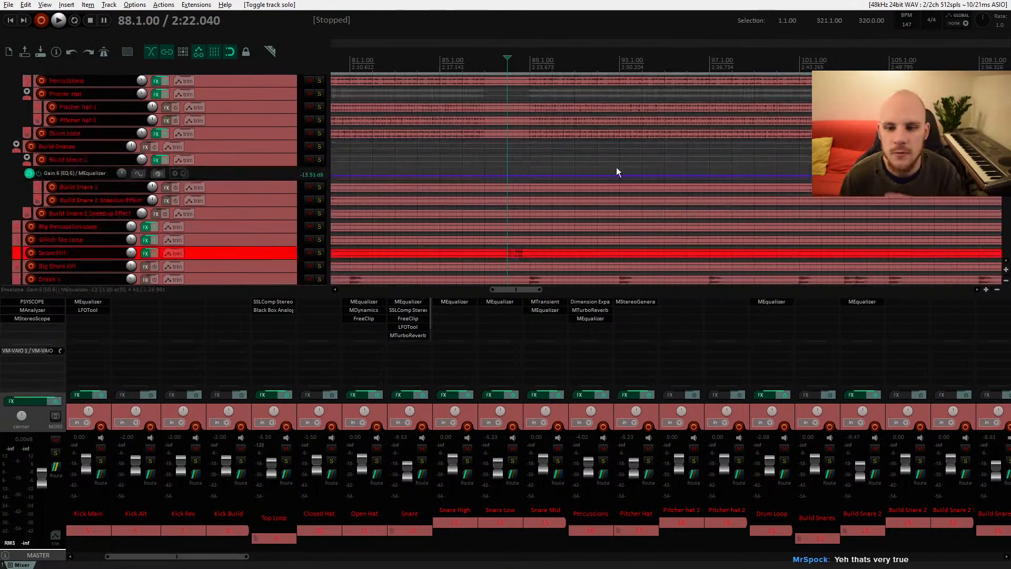
left_click_drag(616, 168, 507, 103)
left_click_drag(581, 196, 397, 158)
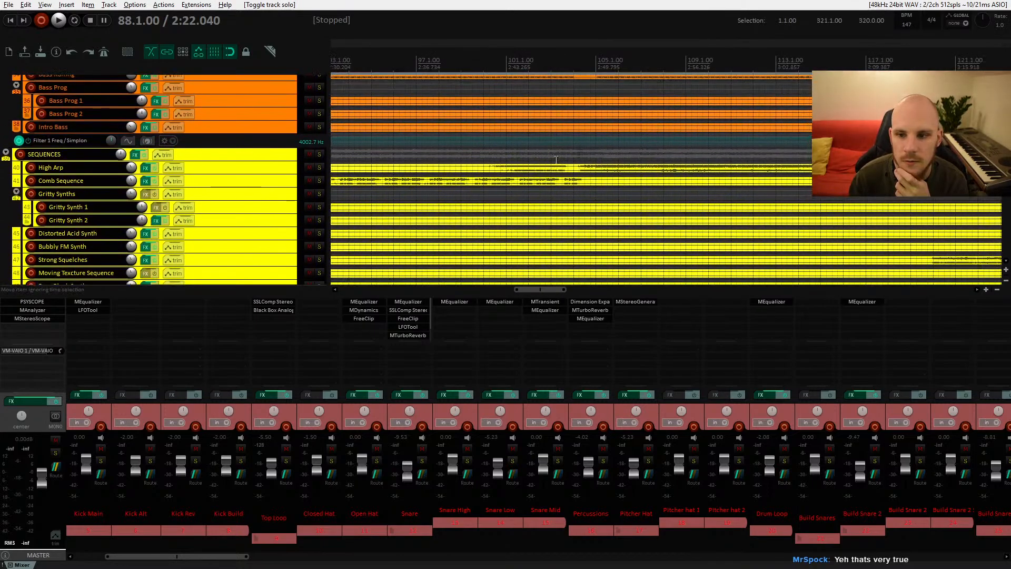
left_click_drag(605, 161, 515, 165)
left_click(502, 171)
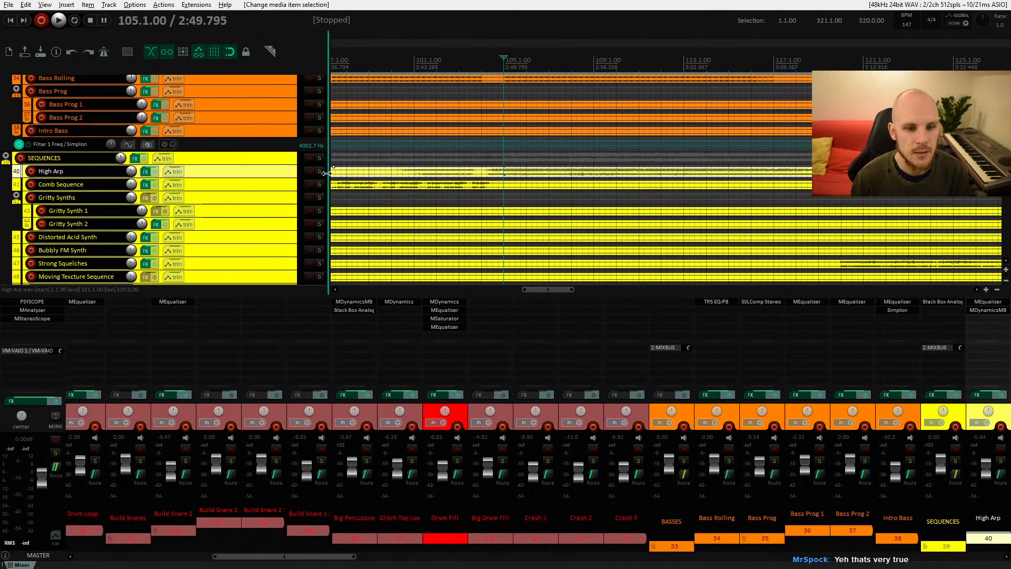
left_click_drag(548, 173, 542, 196)
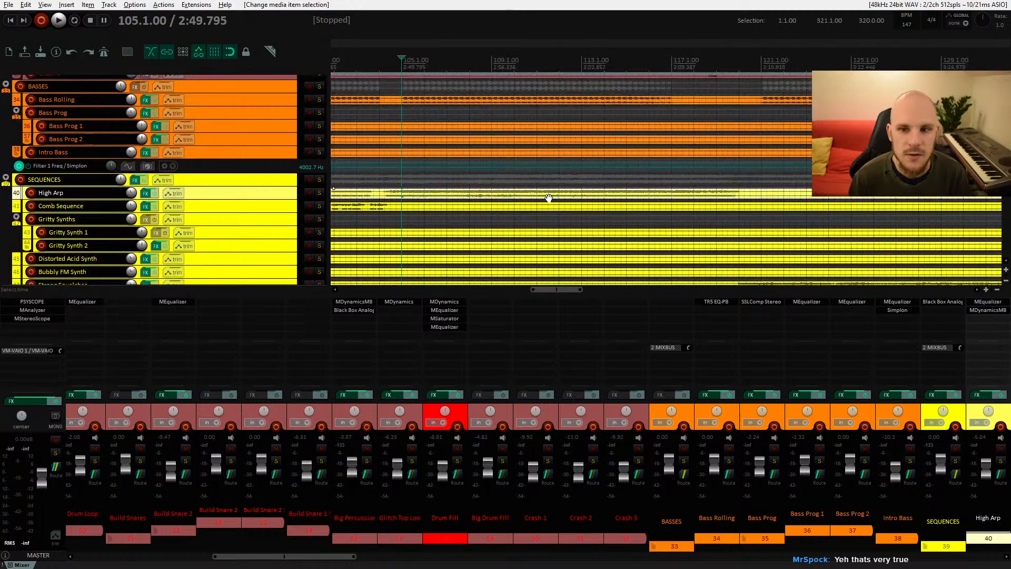
key("space")
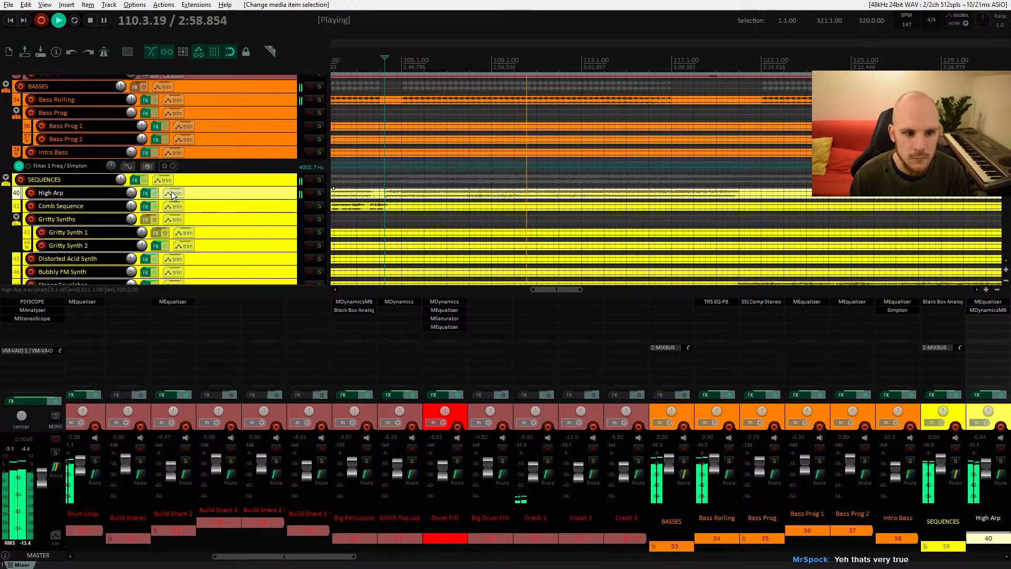
left_click(319, 193)
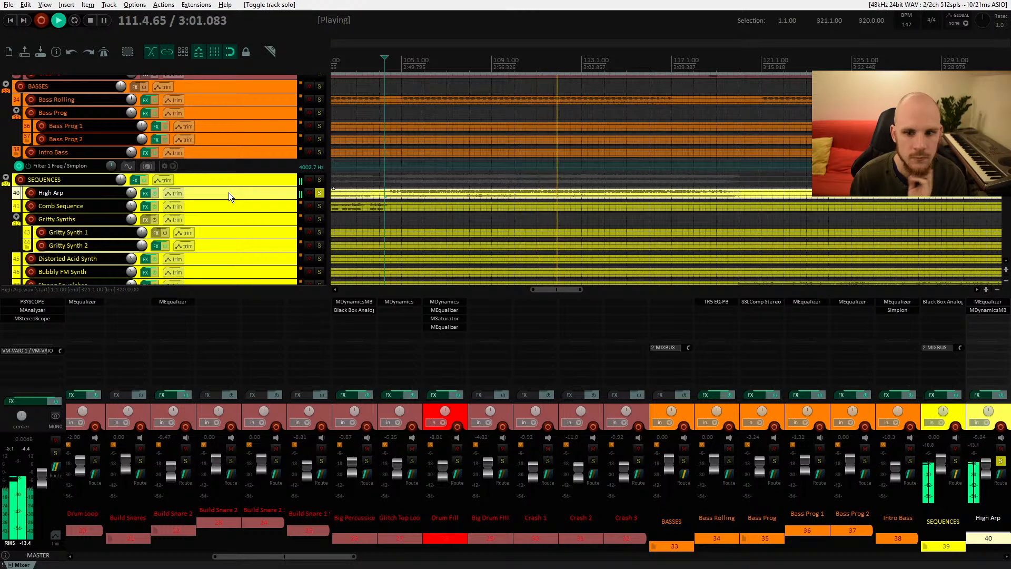
key("space")
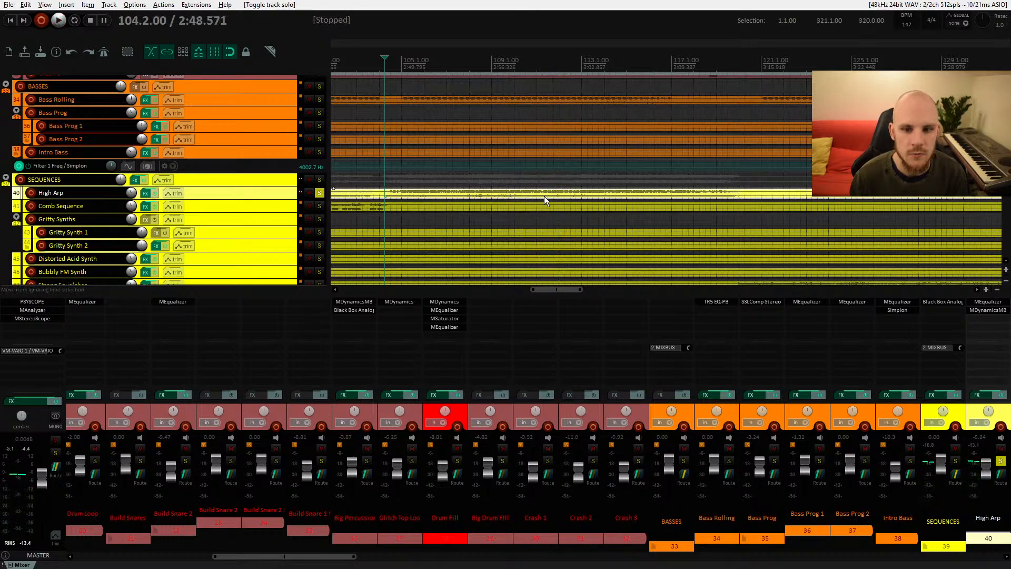
double_click(975, 319)
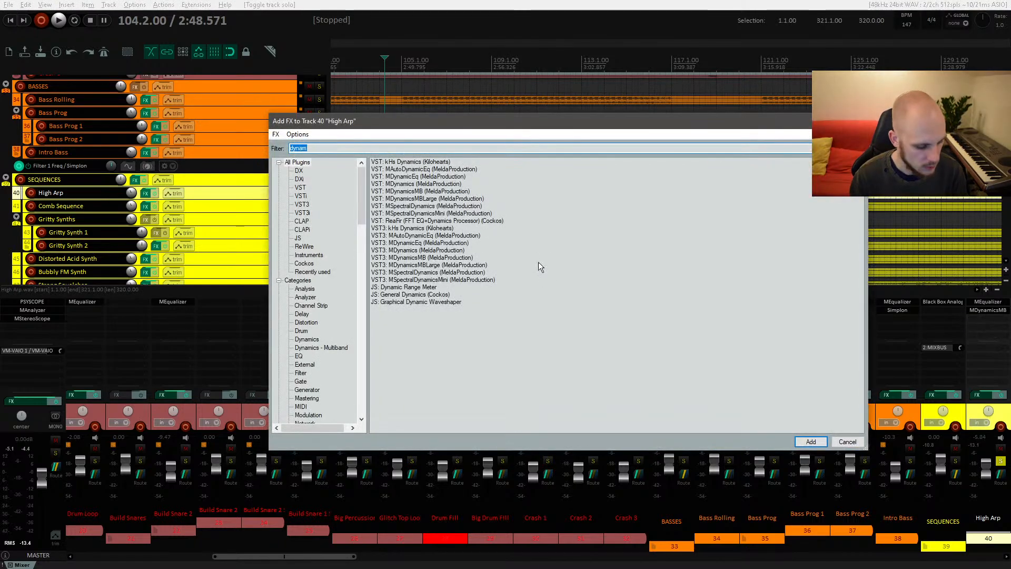
type("eq")
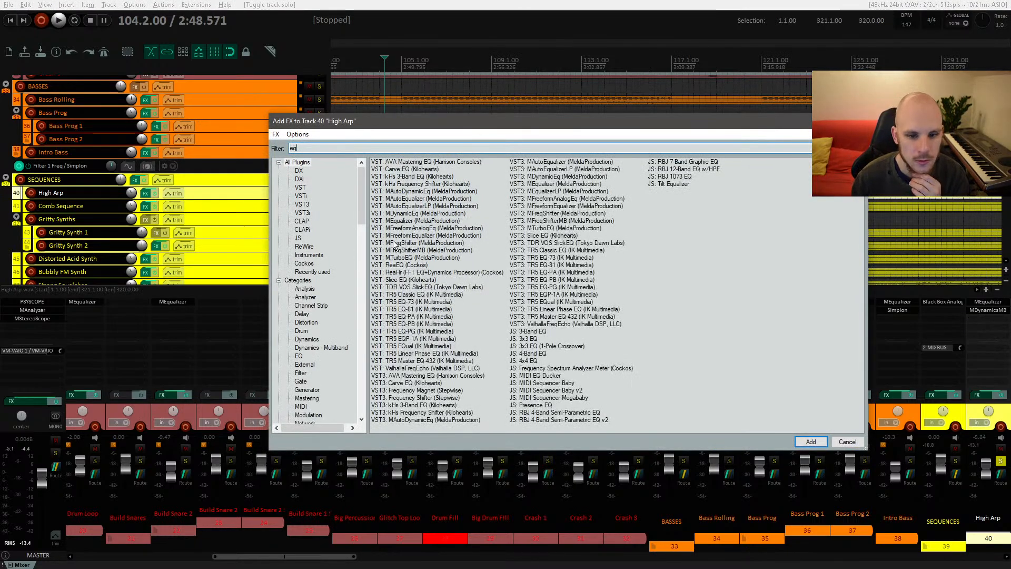
double_click(405, 220)
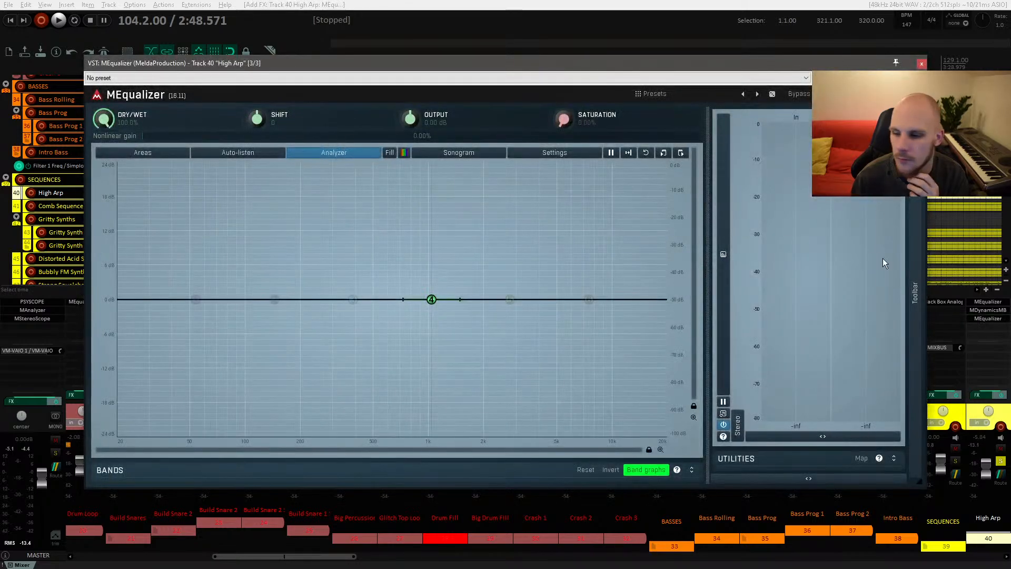
left_click(922, 64)
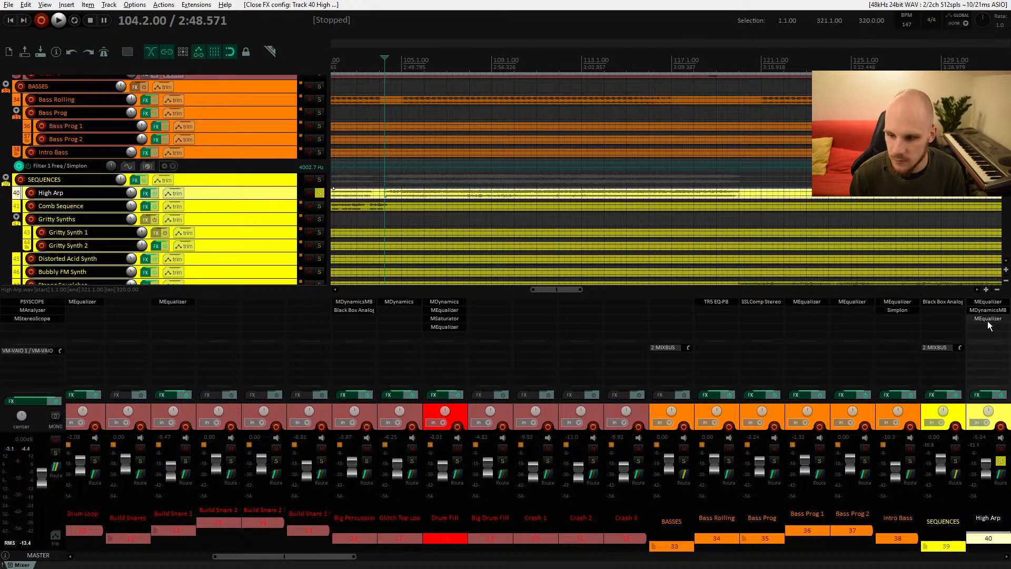
left_click(988, 320, "alt")
Step: Add an MDynamicEq plug-in to the High Arp track
left_click(987, 320)
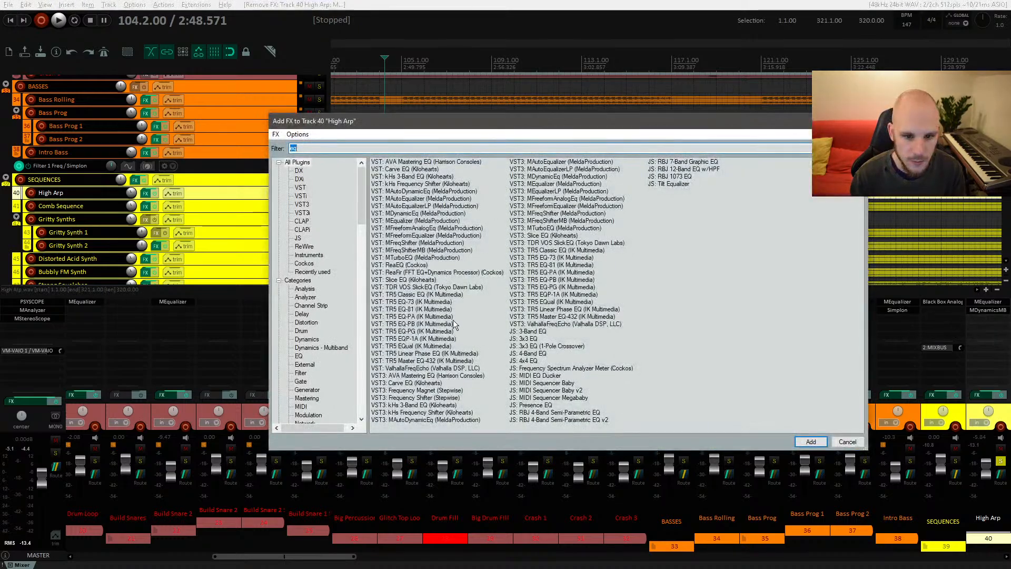
type("dynamic")
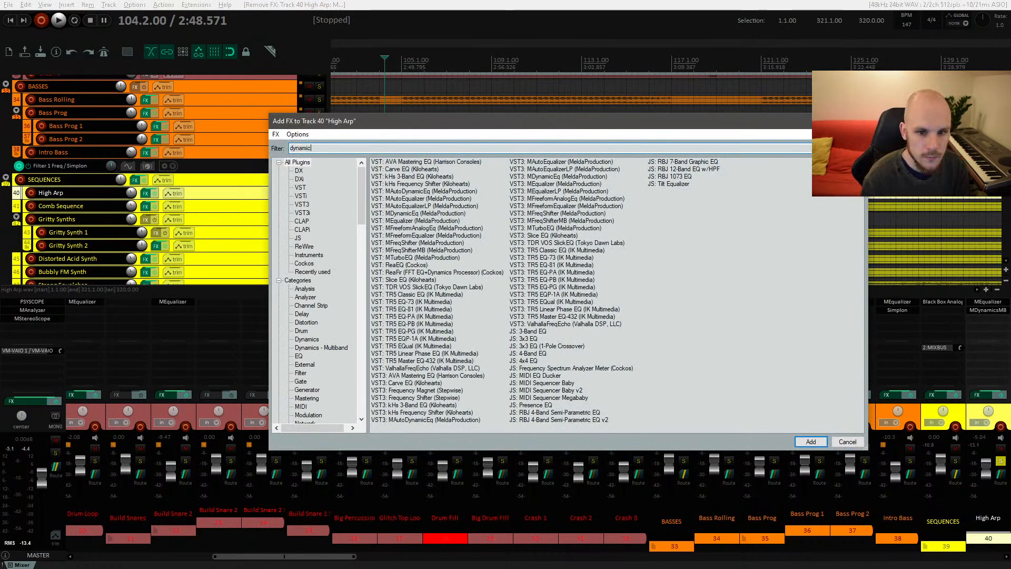
left_click_drag(416, 177, 419, 187)
double_click(416, 177)
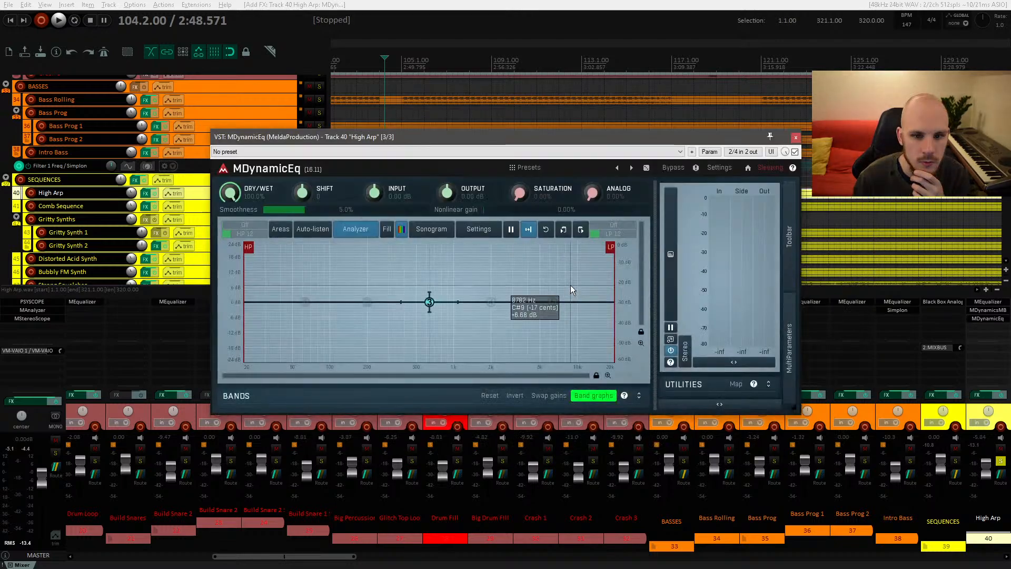
Step: Shift band 3 down to about 440 Hz during playback and review its band settings
key("space")
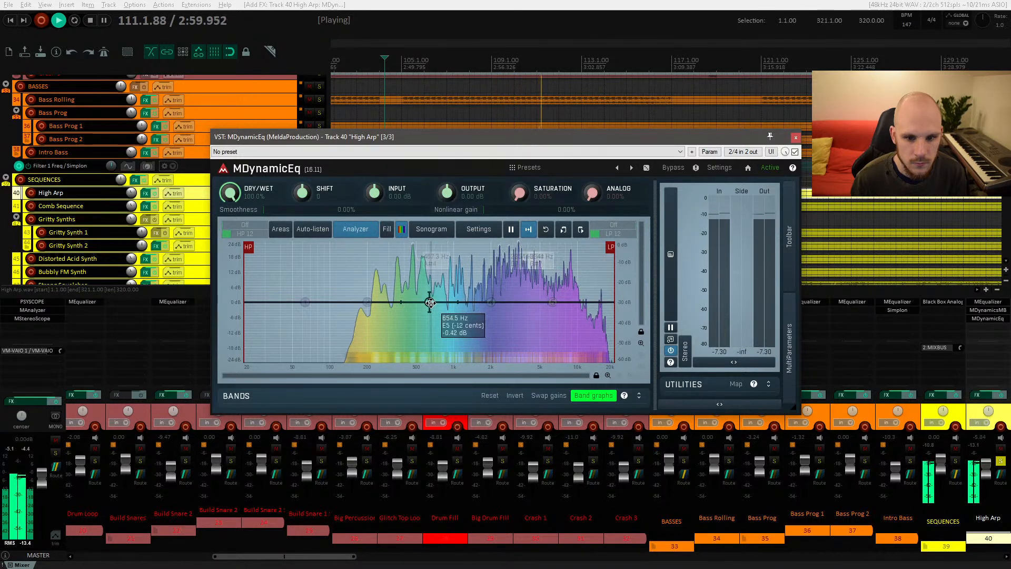
mouse_move(429, 300)
left_mouse_down()
mouse_move(411, 261)
mouse_move(410, 302)
left_mouse_up()
key("space")
double_click(409, 301)
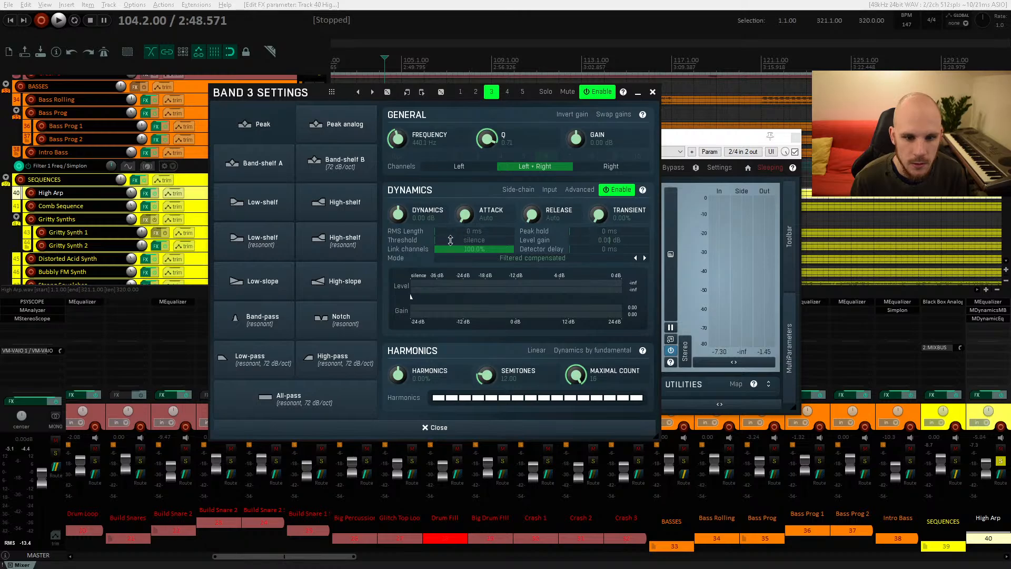
key("space")
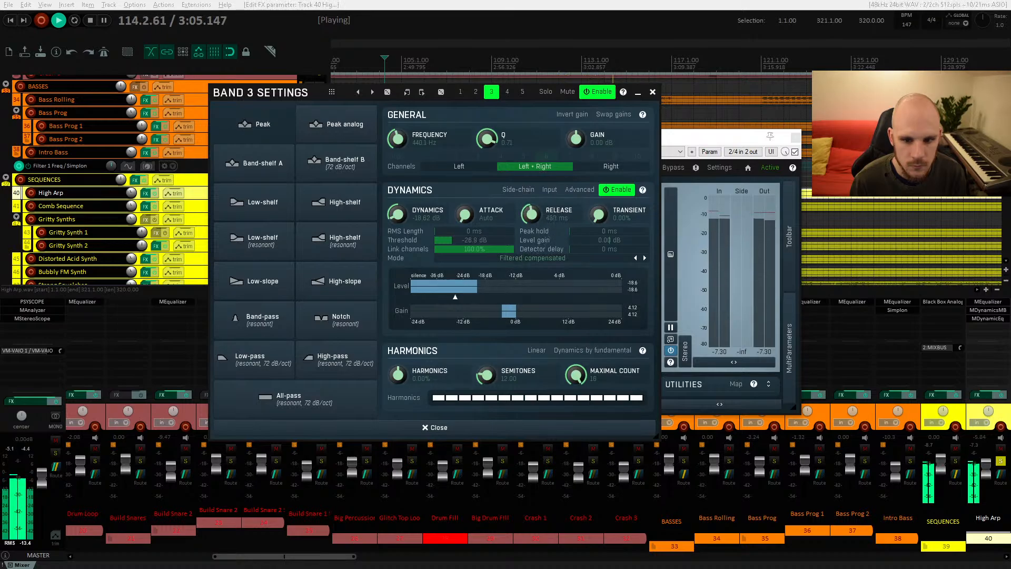
left_click(652, 92)
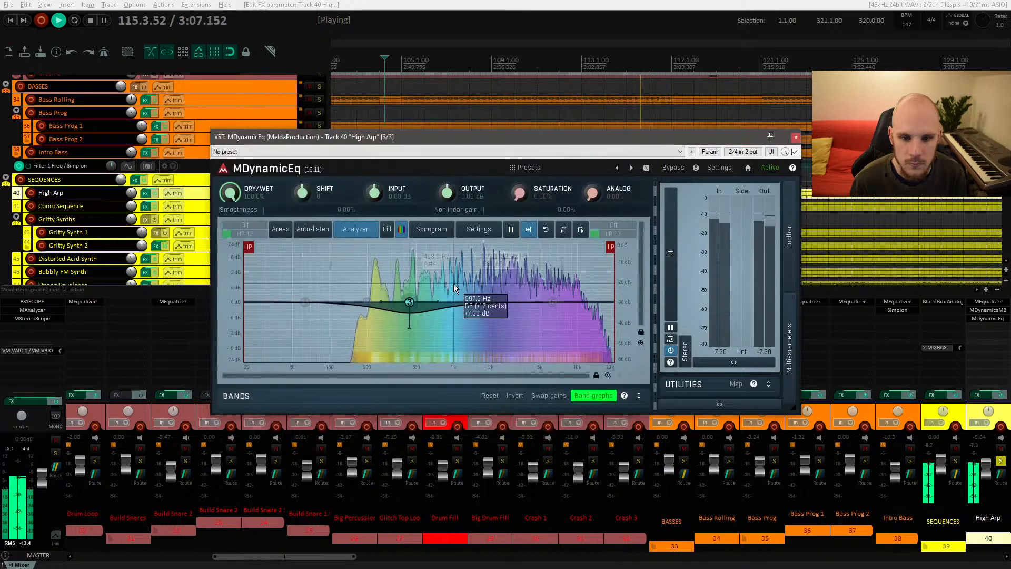
Step: Give band 3 a dynamic cut of about -24 dB near 390 Hz and check its band settings during playback
left_click_drag(409, 301, 434, 327)
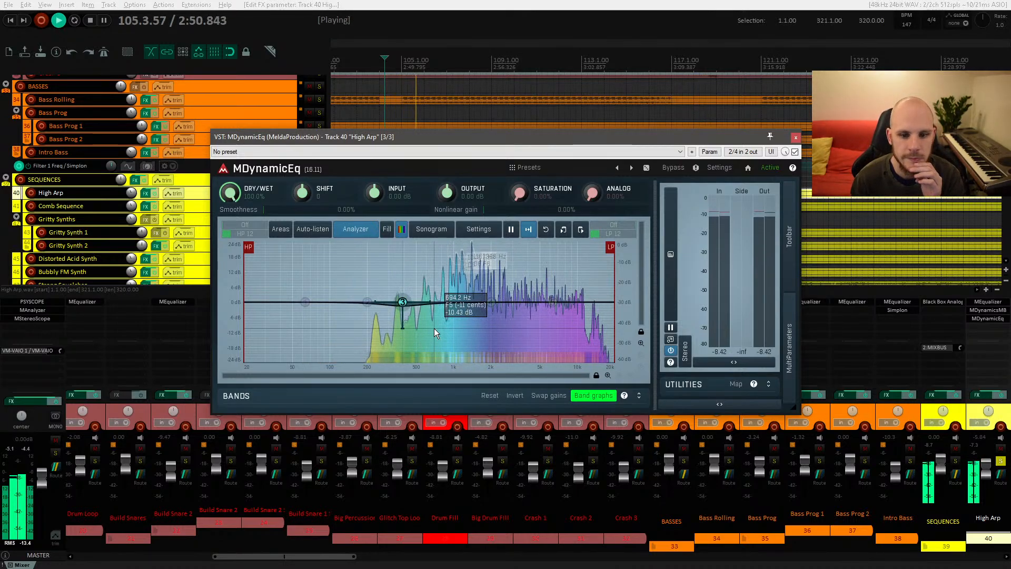
double_click(402, 302)
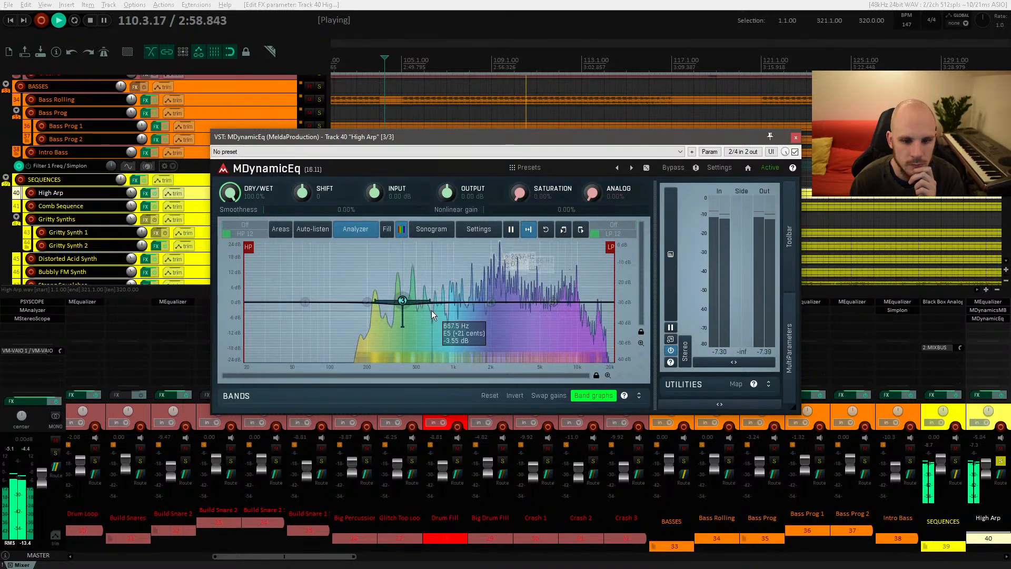
double_click(402, 300)
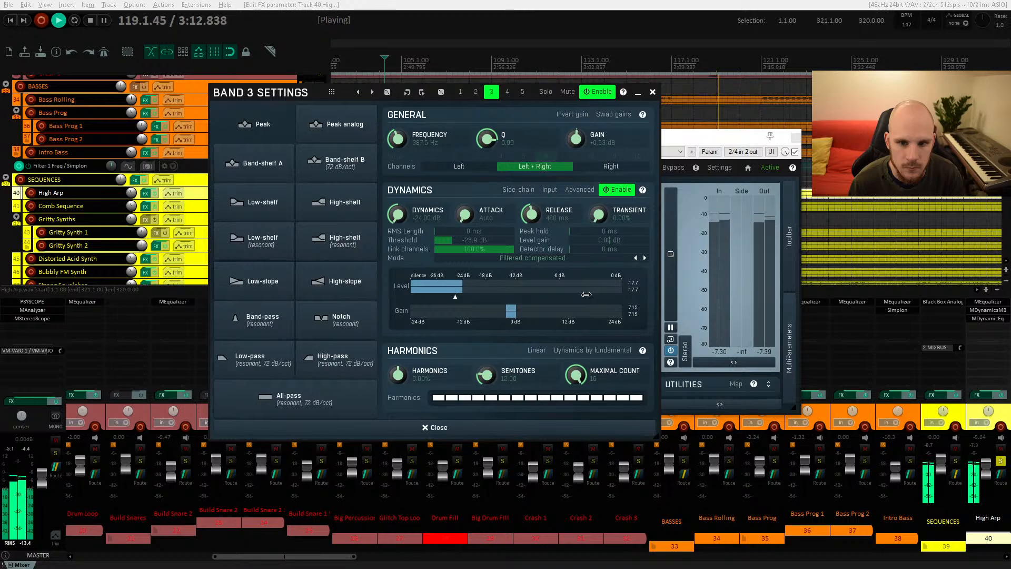
key("space")
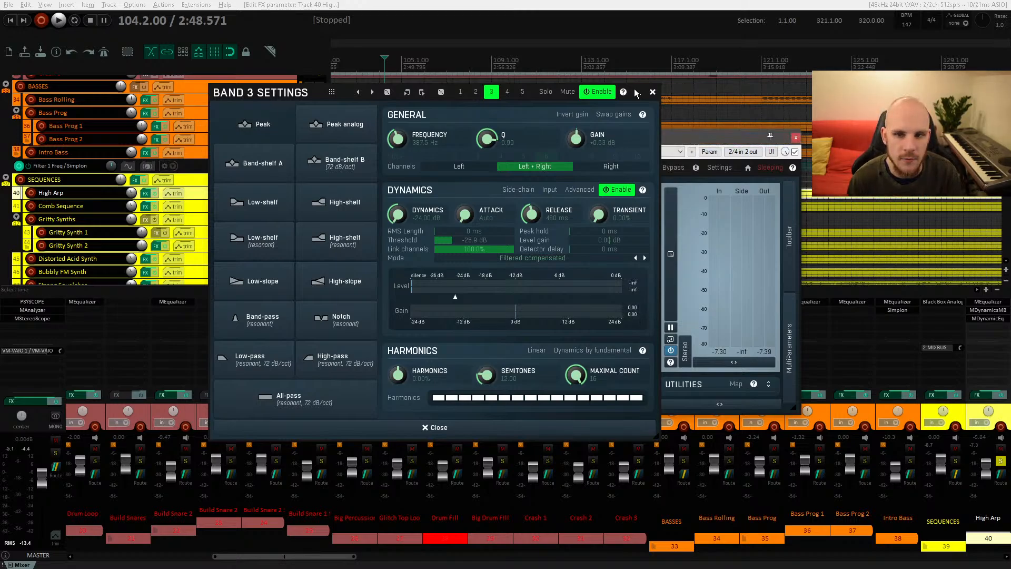
left_click(652, 93)
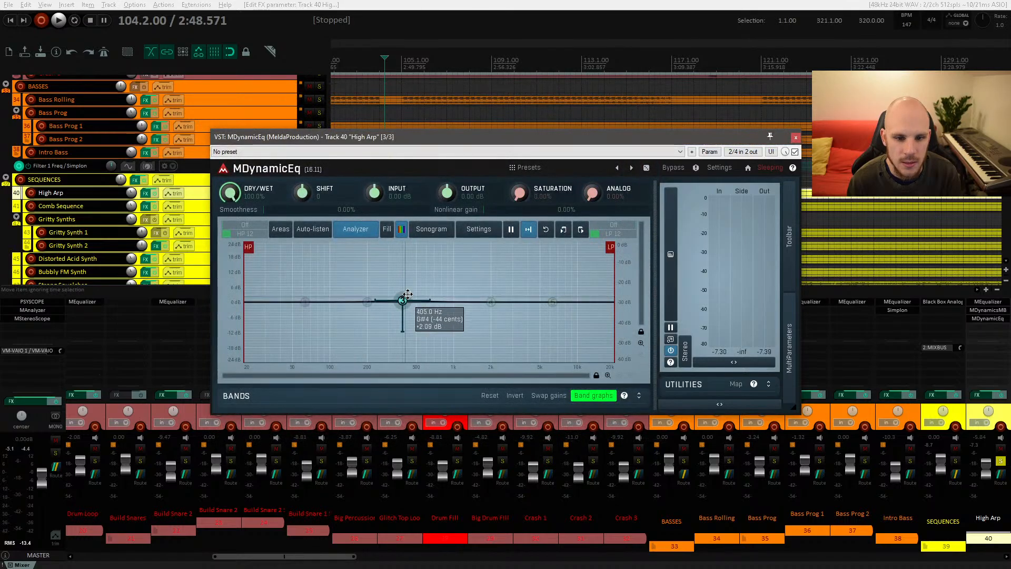
Step: Play the High Arp from bar 109 to audition the dynamic EQ
left_click(512, 65)
key("space")
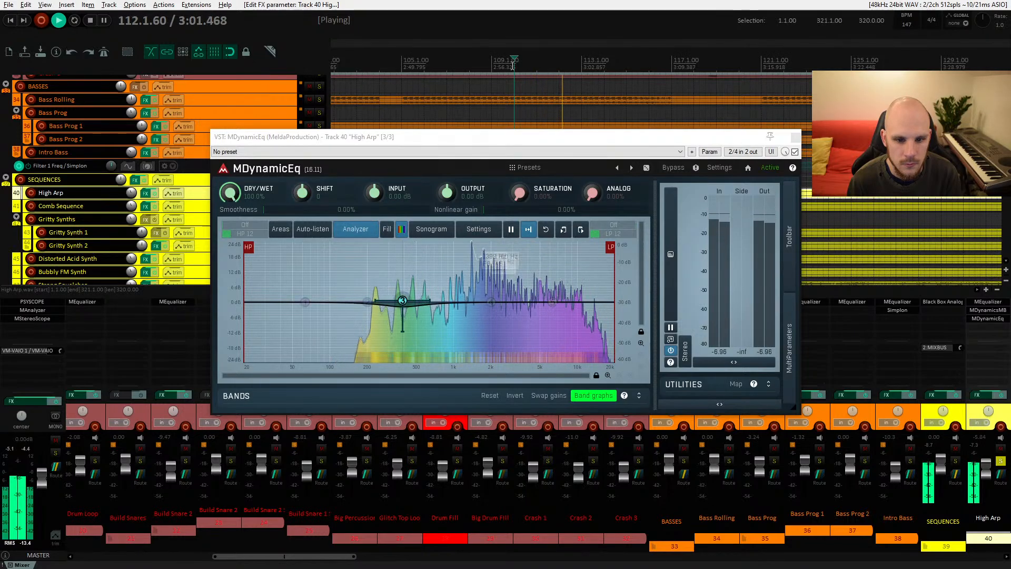
key("space")
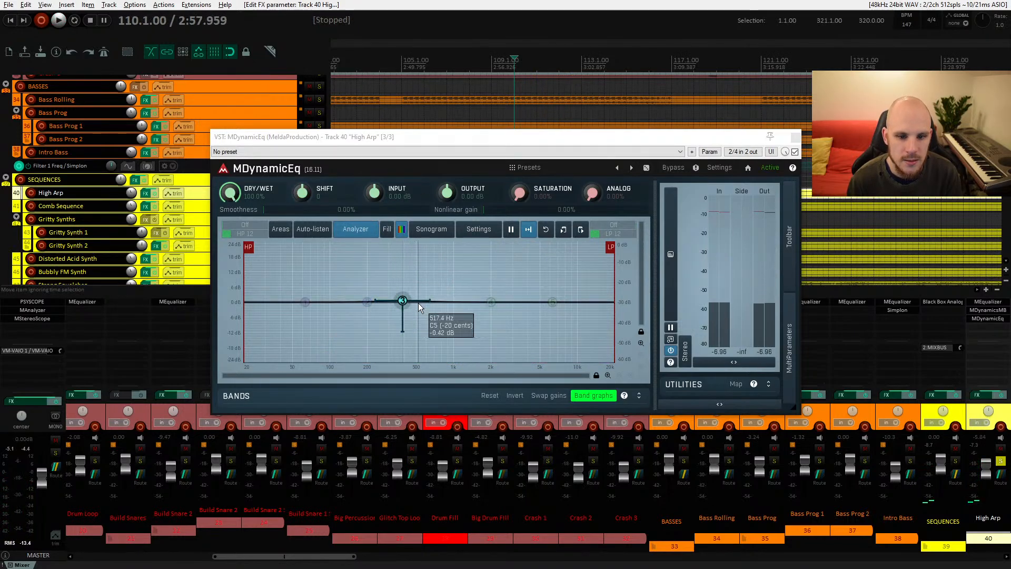
Step: Set band 3's static gain back to 0 dB at about 374 Hz
left_click_drag(404, 305, 401, 302)
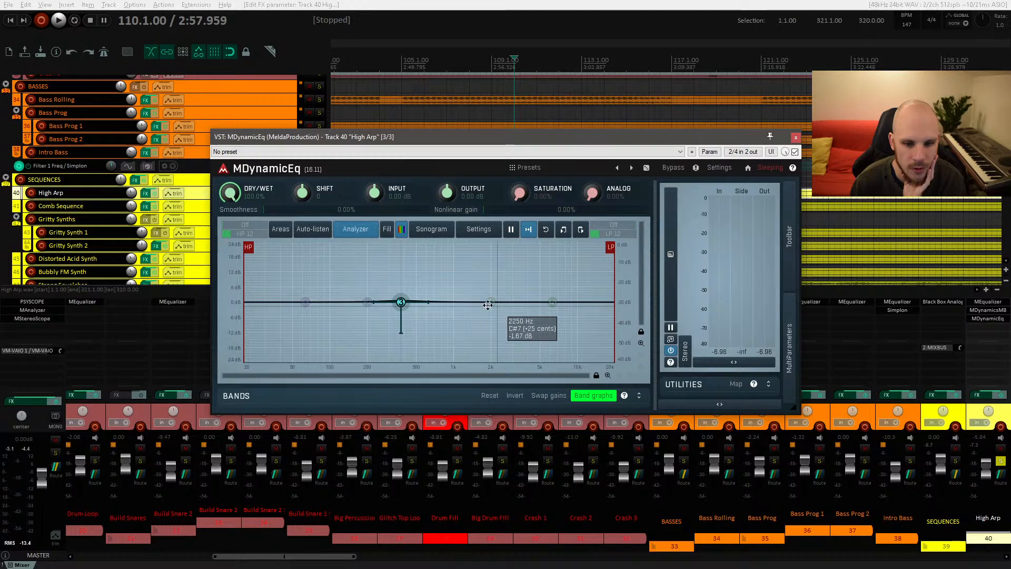
double_click(405, 294)
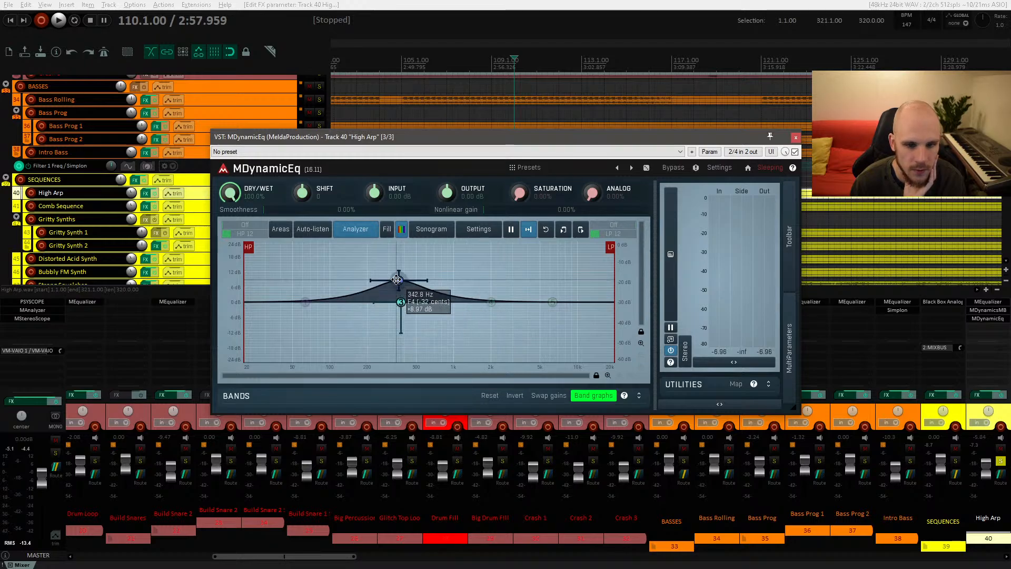
left_click_drag(404, 293, 400, 302)
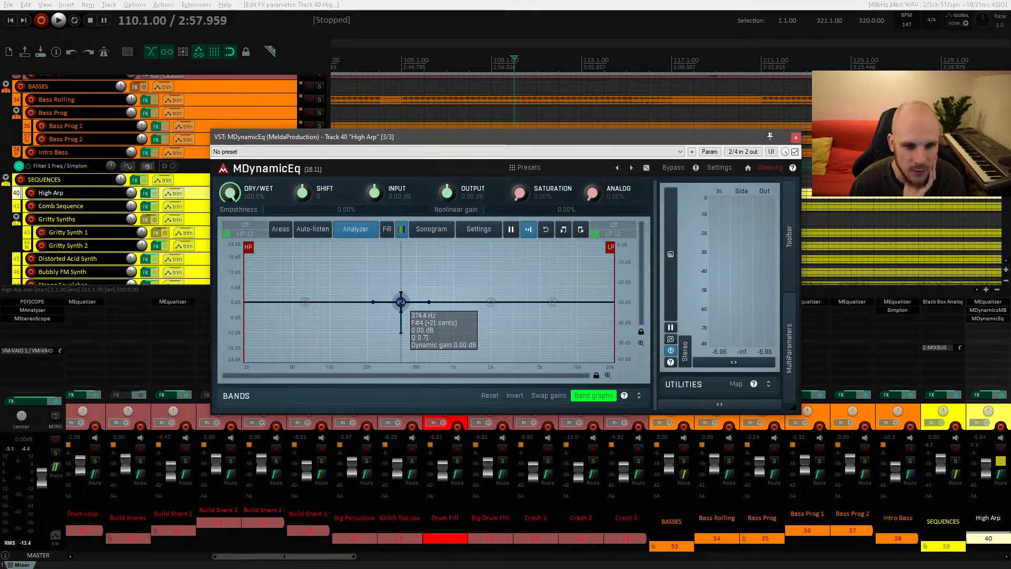
Step: Open band 2's settings and give it a dynamic gain of about -10 dB
double_click(400, 301)
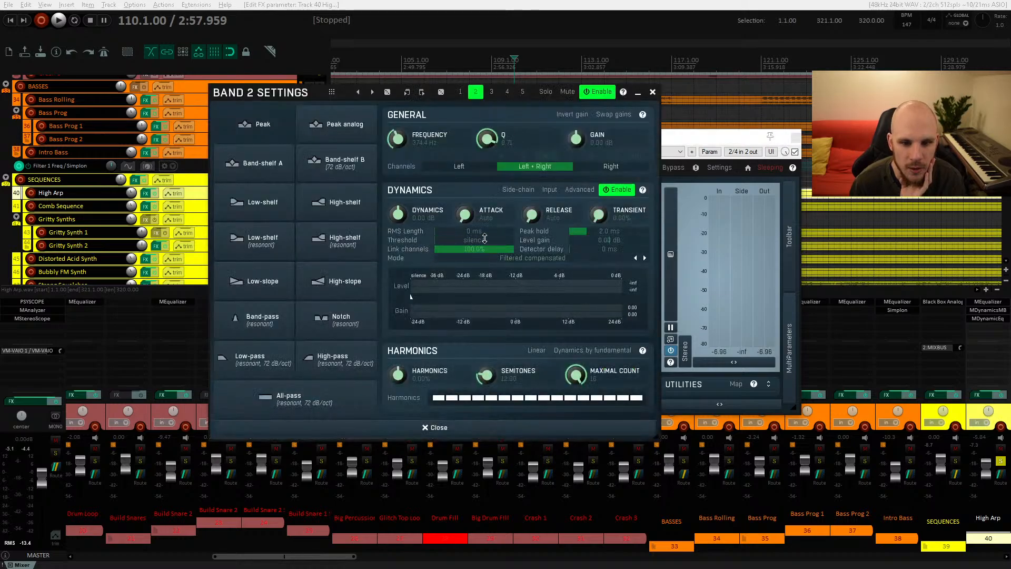
left_click_drag(397, 213, 397, 227)
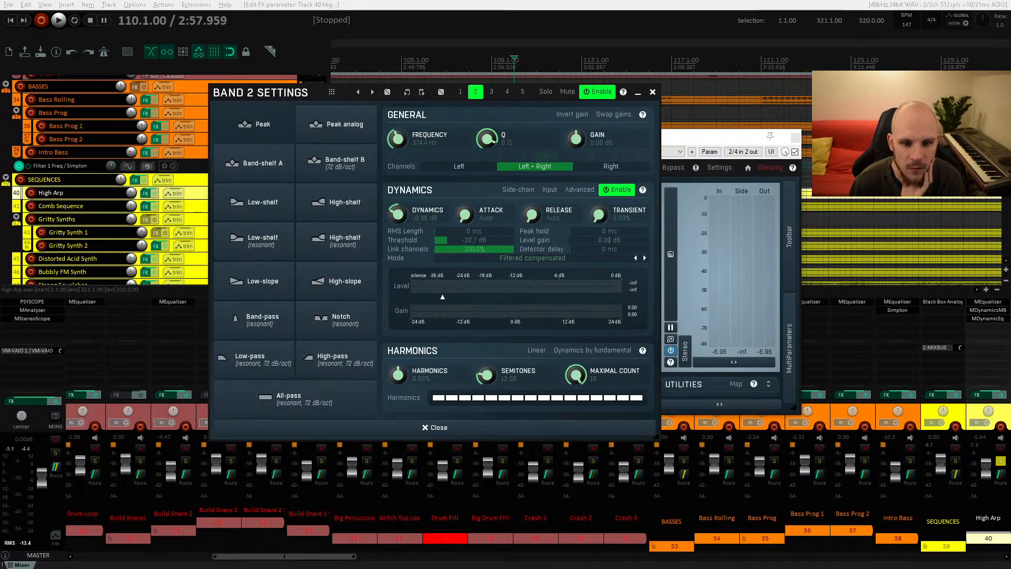
left_click_drag(316, 93, 643, 81)
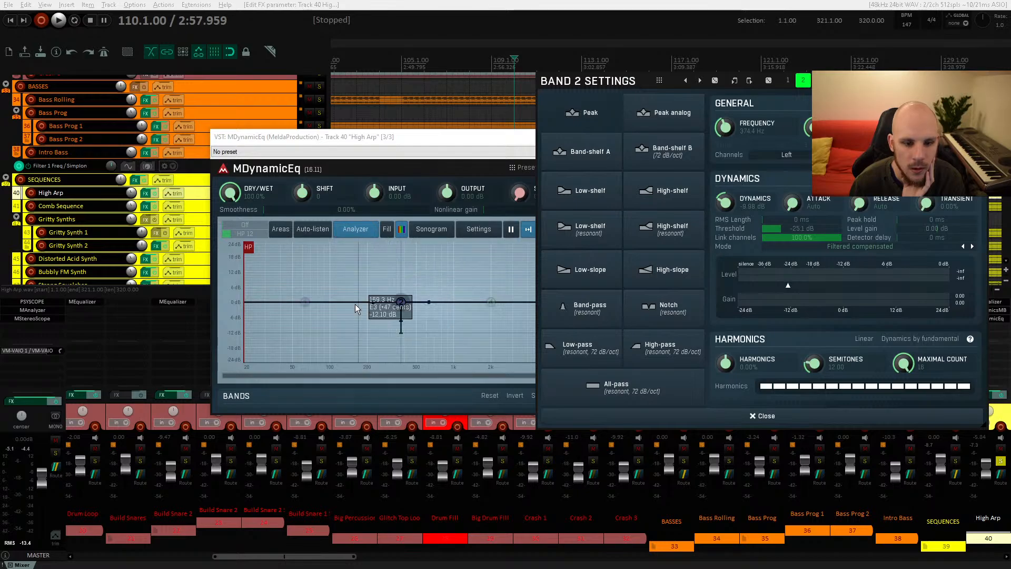
left_click_drag(387, 136, 315, 98)
left_click(508, 357)
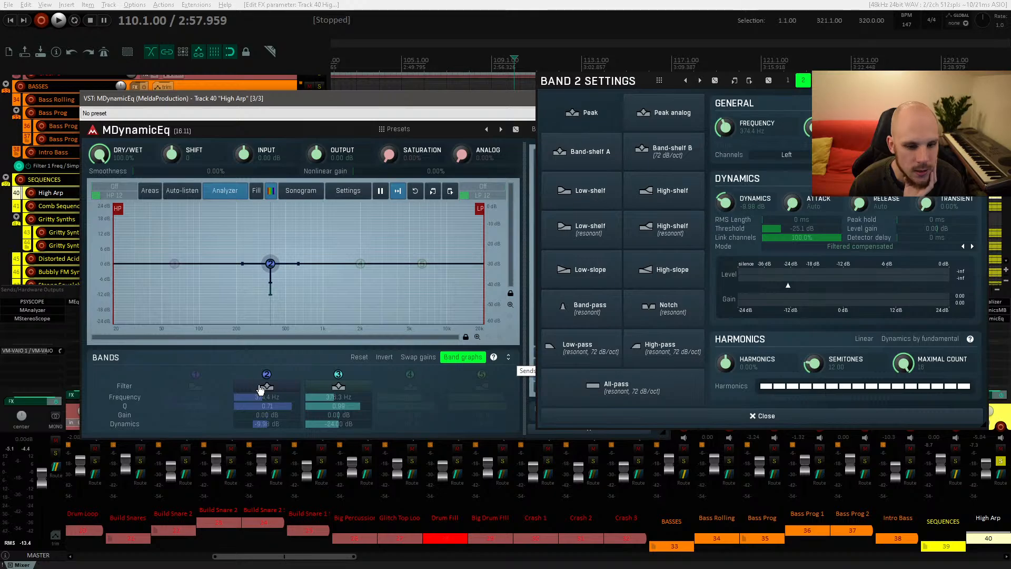
Step: Copy band 3's -28.9 dB threshold into band 2's threshold
left_click(347, 392)
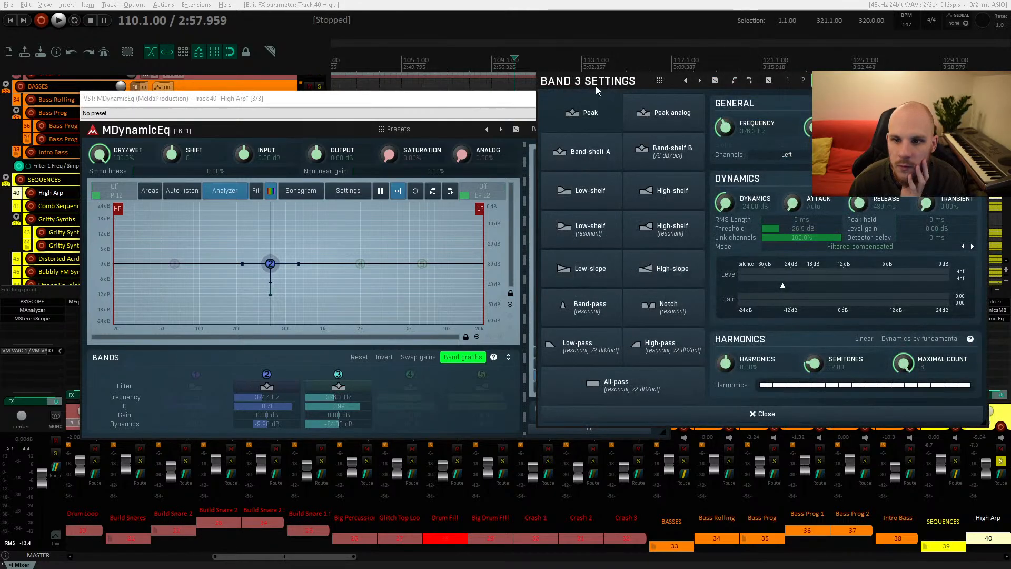
left_click_drag(595, 84, 142, 86)
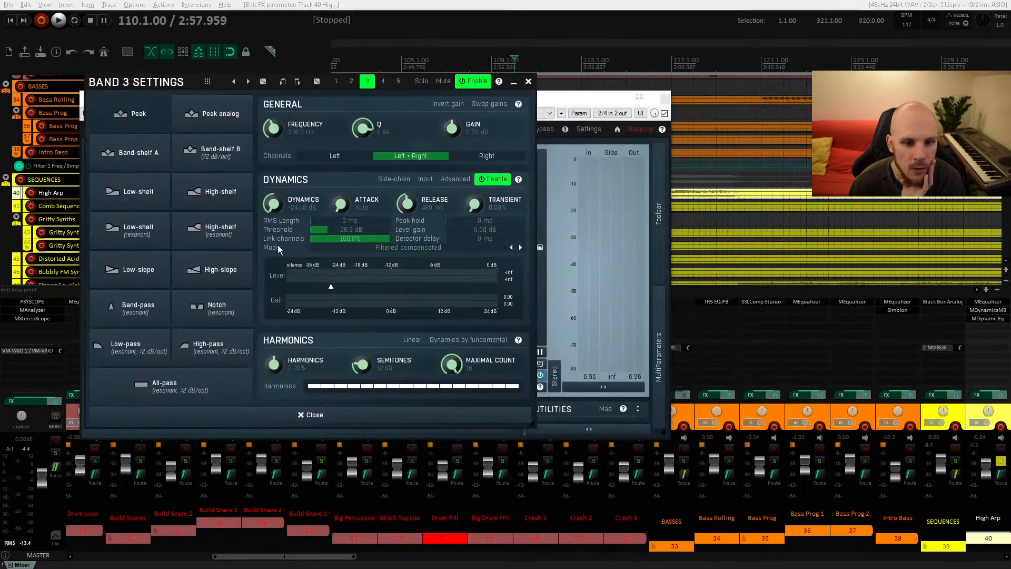
double_click(367, 229)
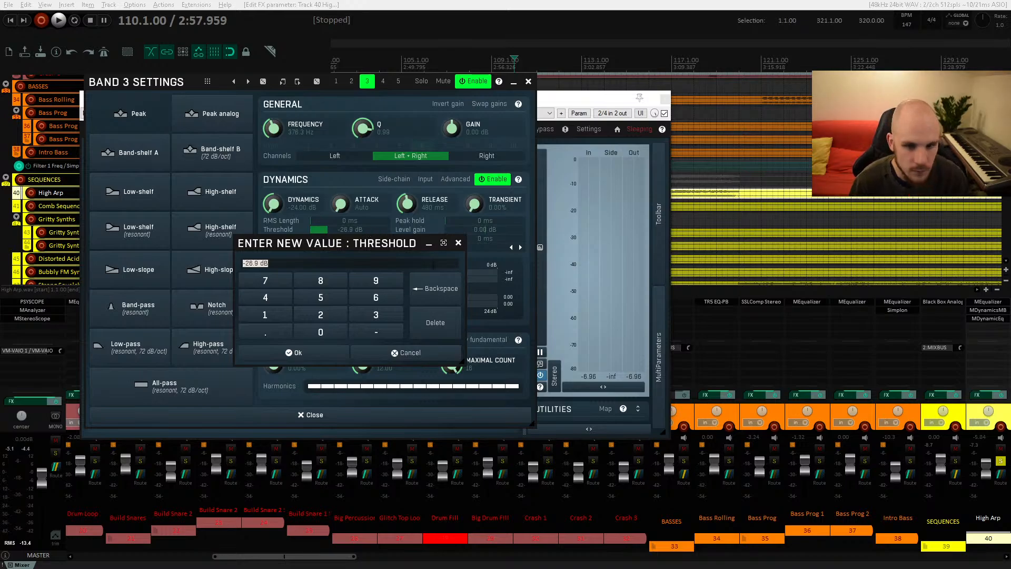
left_click(458, 243)
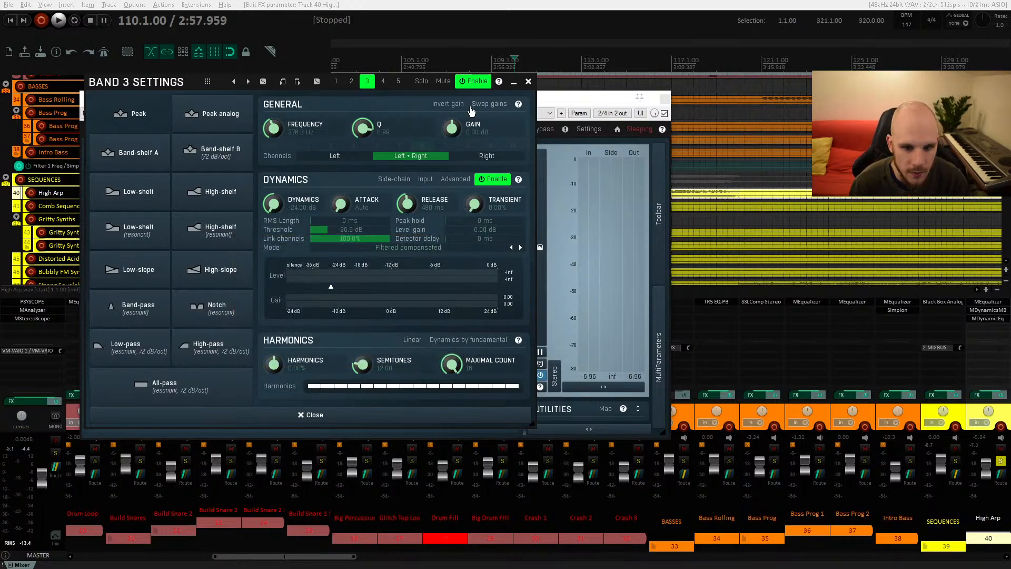
left_click(529, 82)
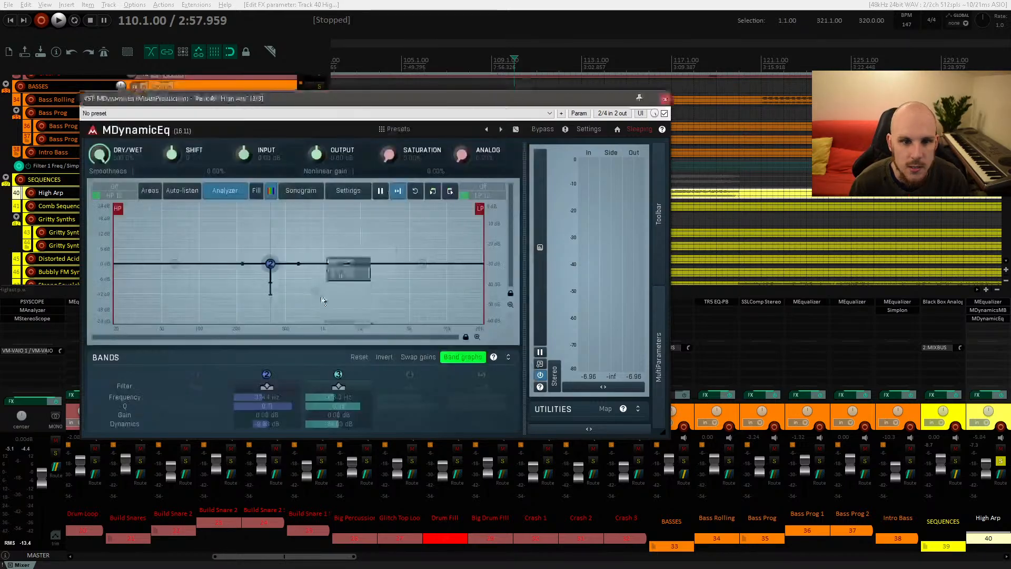
left_click(267, 387)
double_click(342, 230)
type("-26.9")
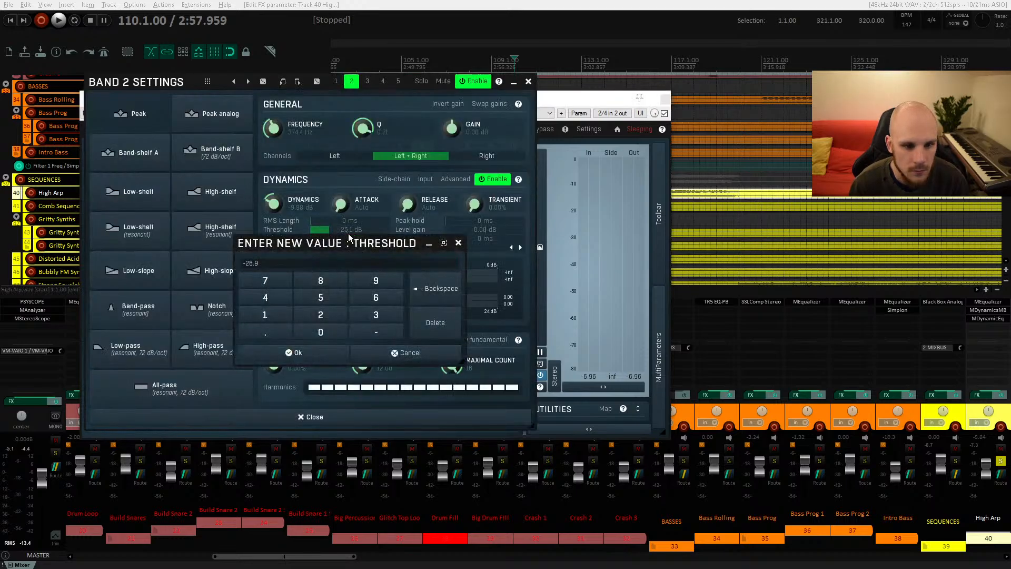
key("Return")
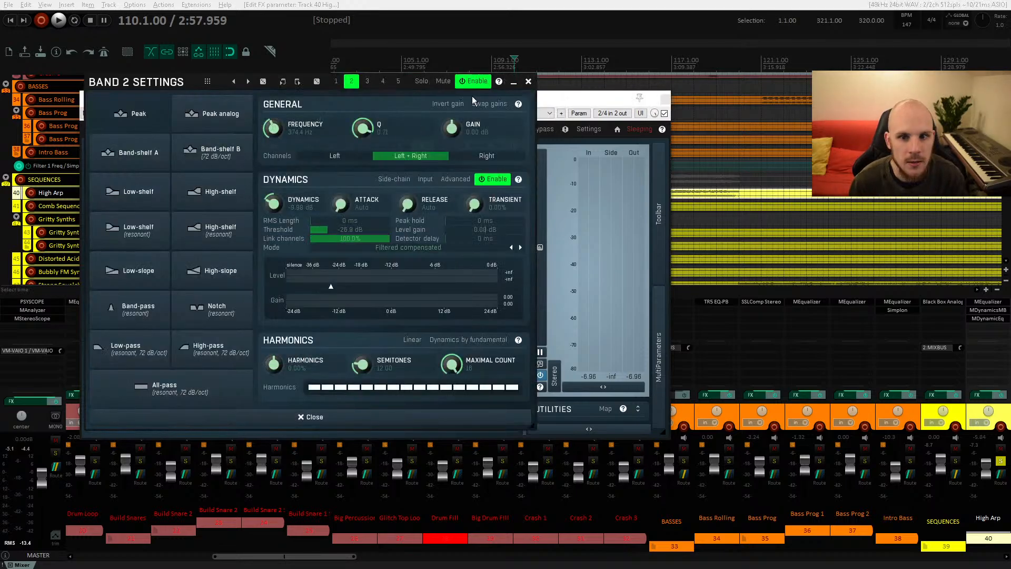
Step: Play the High Arp from about bar 110 to audition band 2's dynamic cut
left_click_drag(159, 83, 568, 91)
key("space")
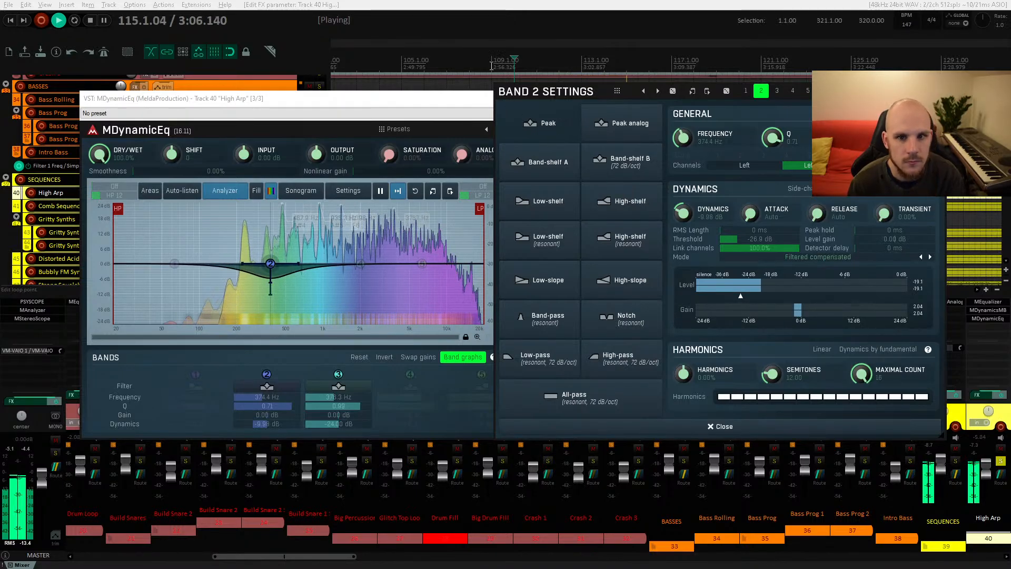
left_click(463, 67)
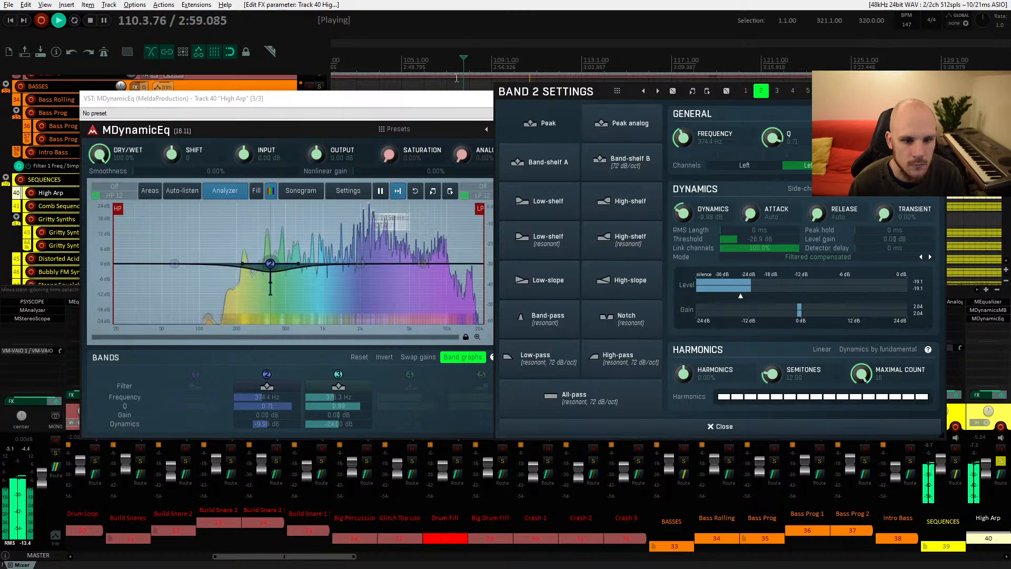
key("space")
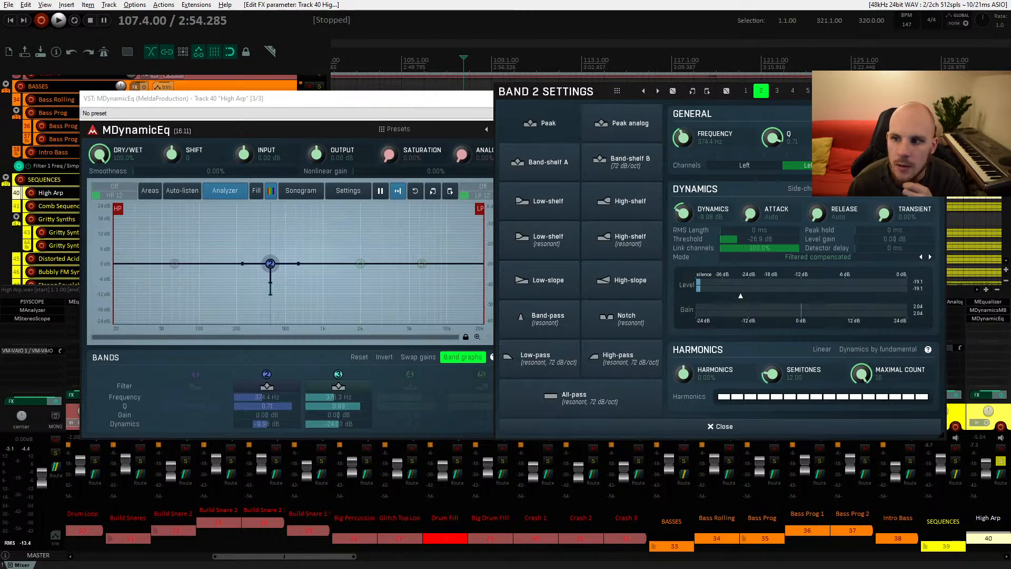
Step: Add a narrow fourth band cut near 455 Hz with a Q of 26 and audition it during playback
left_click(369, 249)
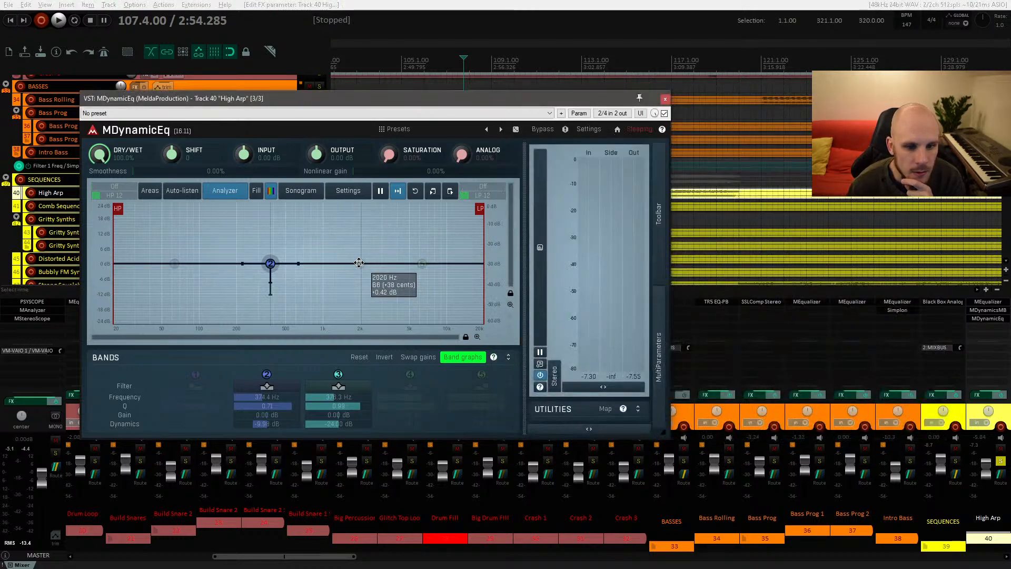
double_click(329, 238)
left_click_drag(357, 238, 280, 283)
key("space")
right_click(281, 225)
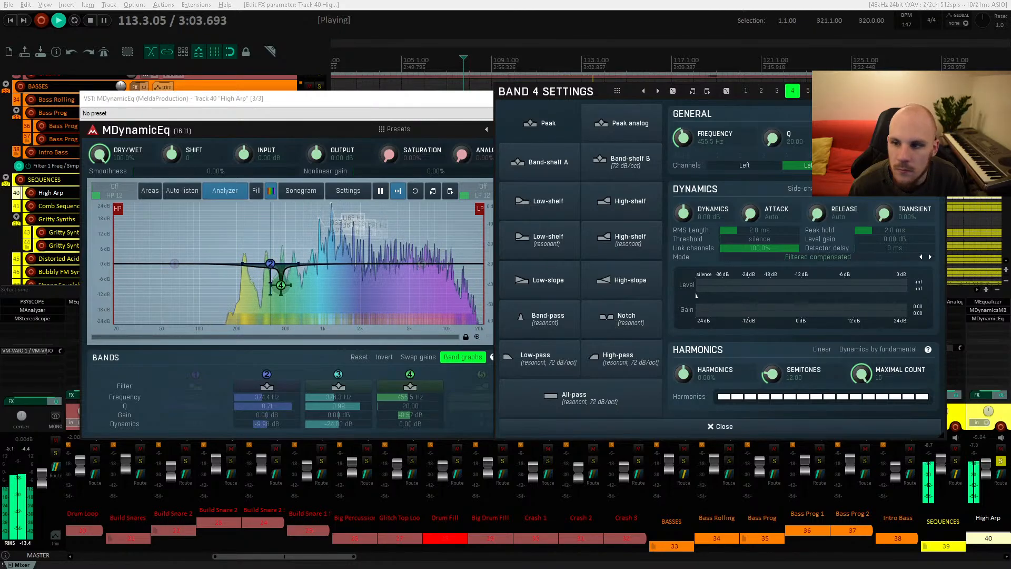
left_click(720, 427)
left_click(665, 98)
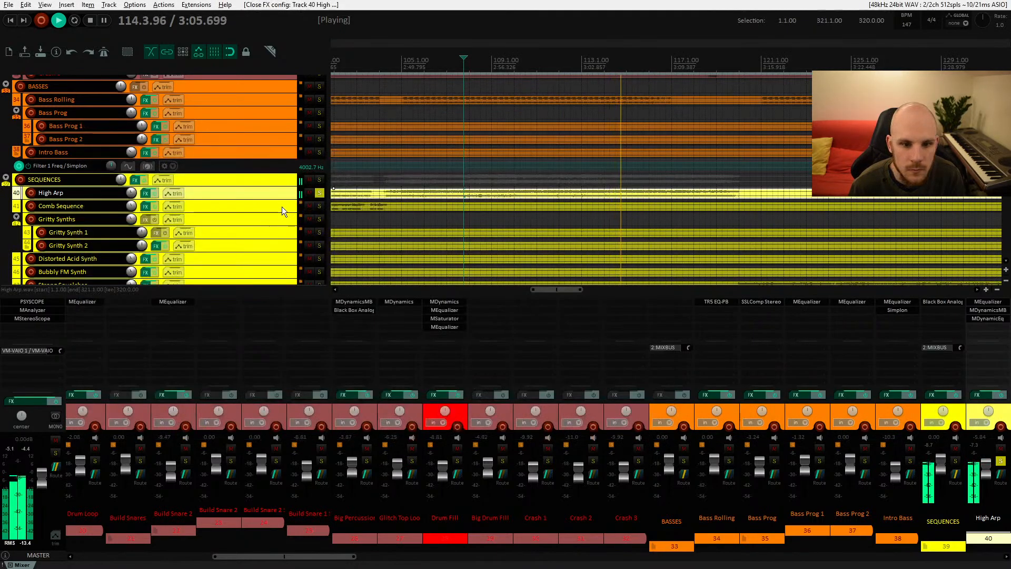
Step: Unsolo the High Arp and play the full mix around bar 117
left_click(320, 193)
key("space")
left_click(374, 193)
key("space")
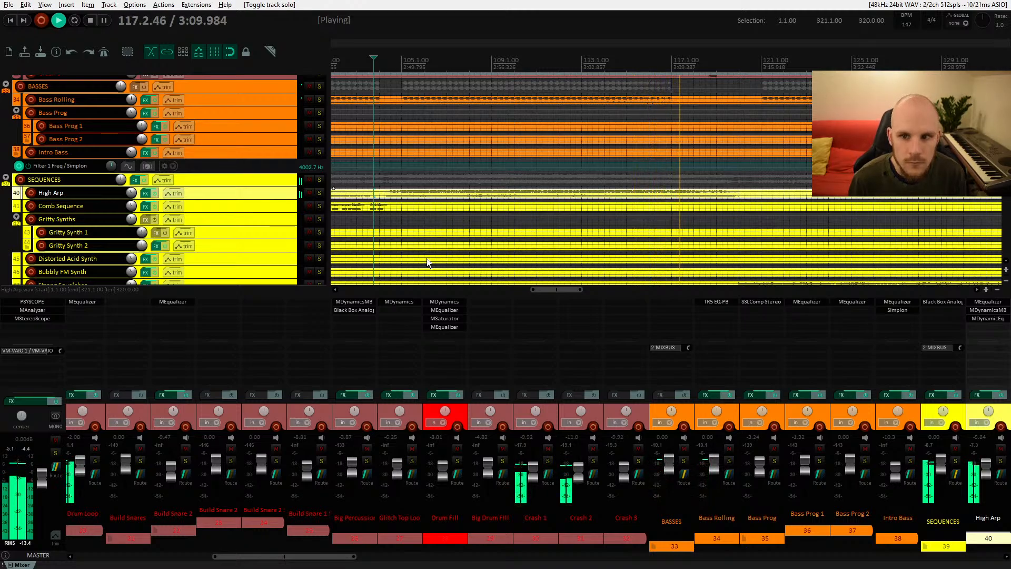
key("space")
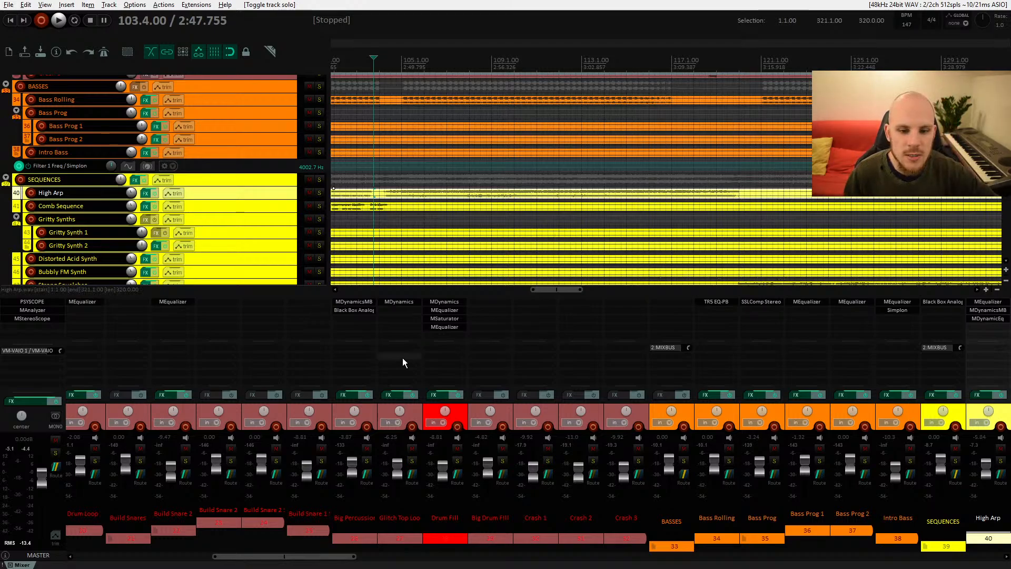
Step: Insert an MLimiterX limiter on the Build Snare 2 track
double_click(166, 311)
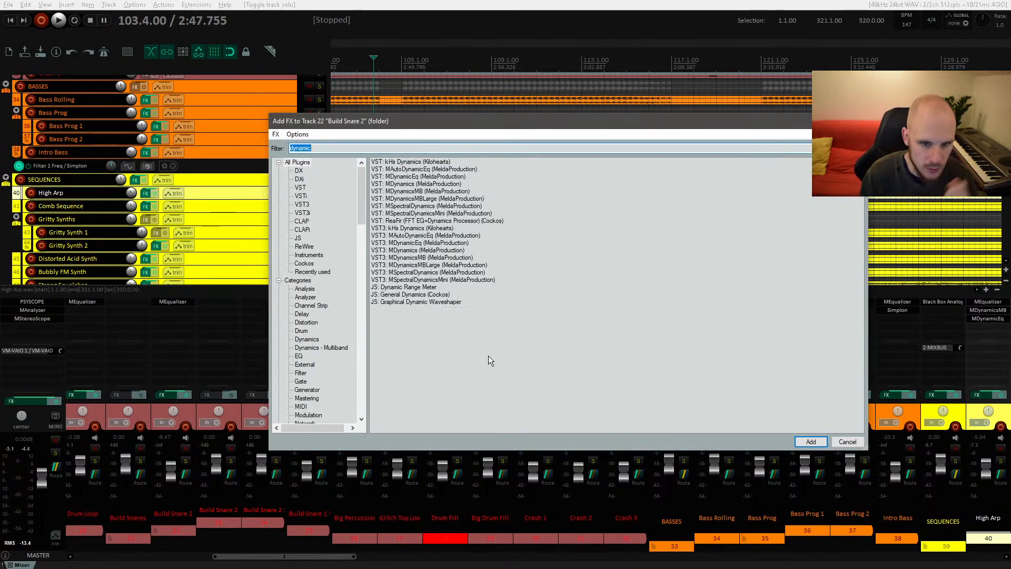
key("BackSpace")
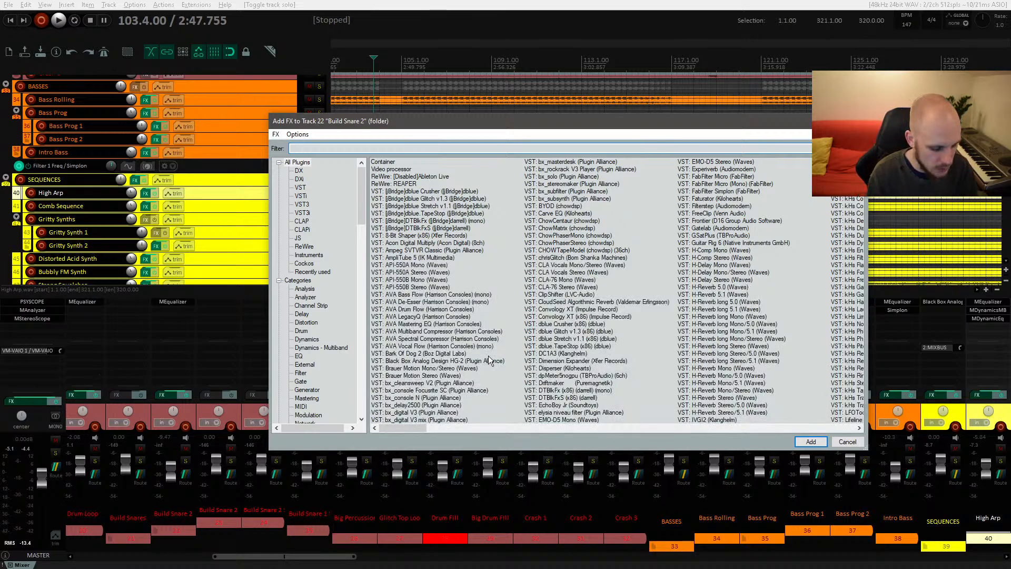
type("limiter")
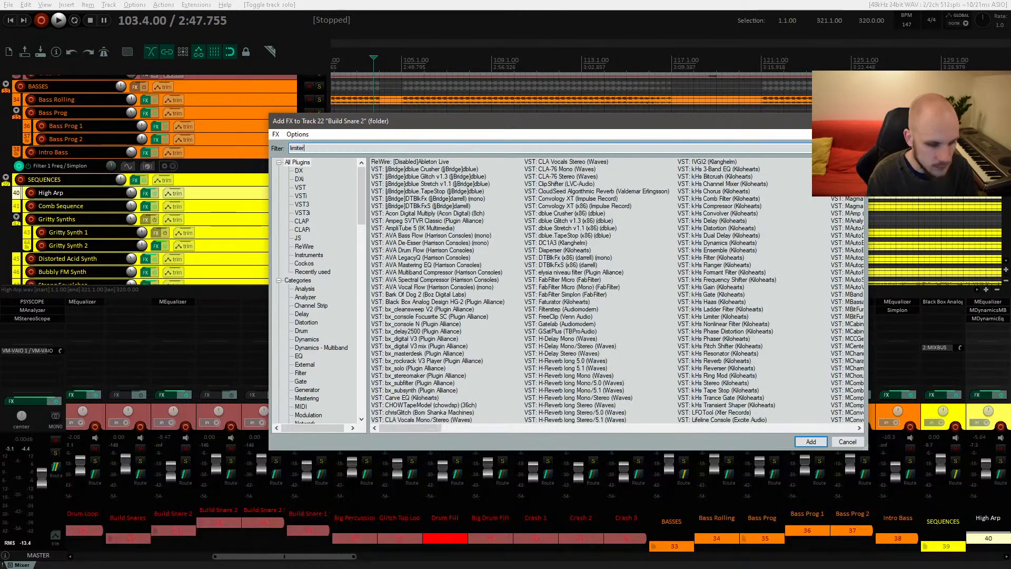
left_click(408, 177)
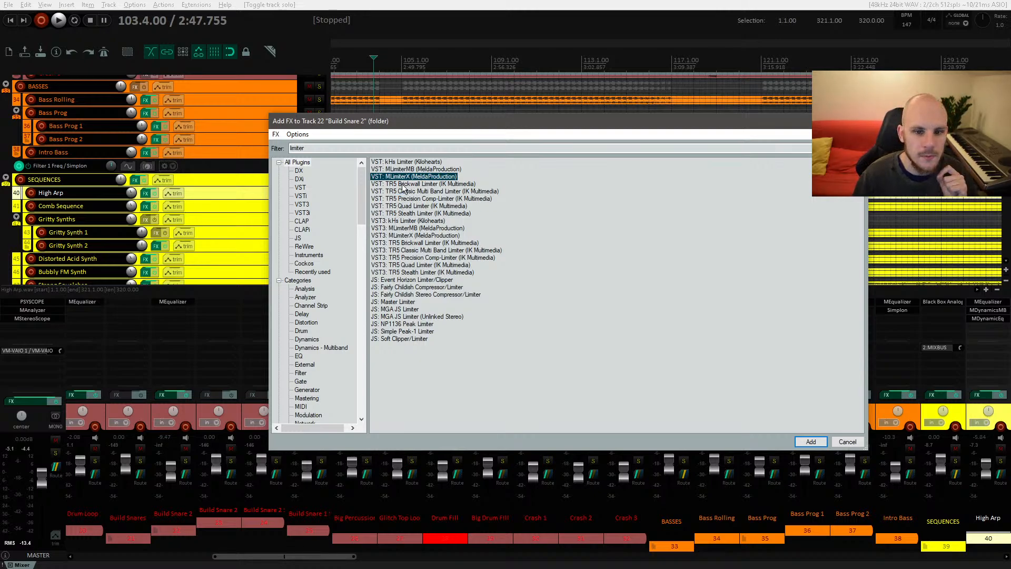
left_click(402, 184)
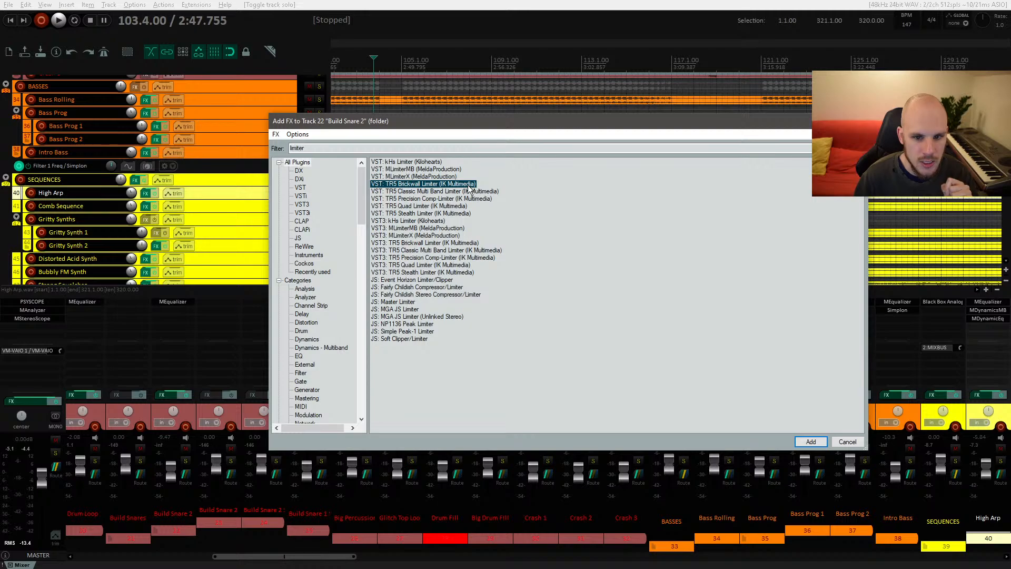
left_click(434, 177)
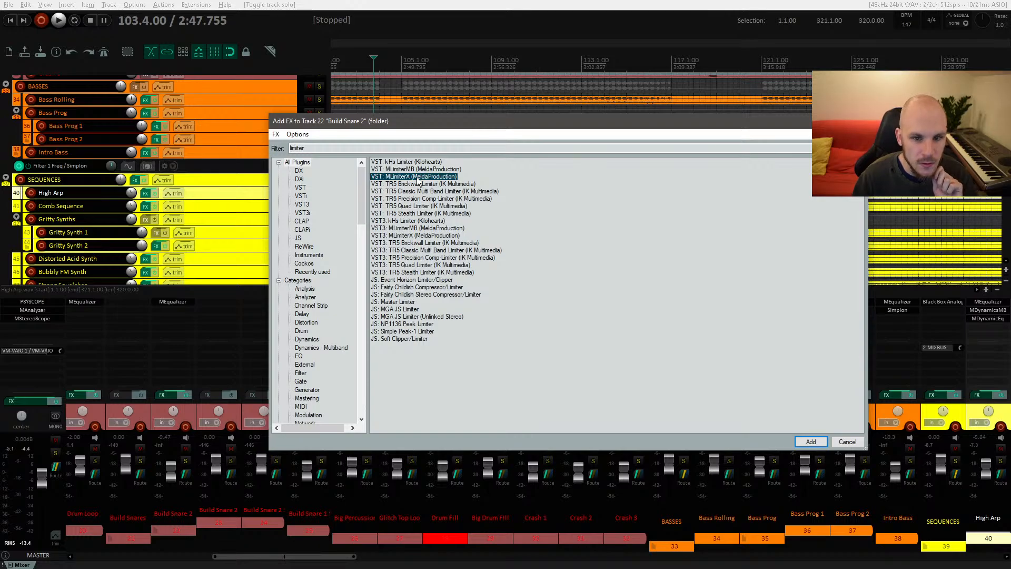
double_click(418, 178)
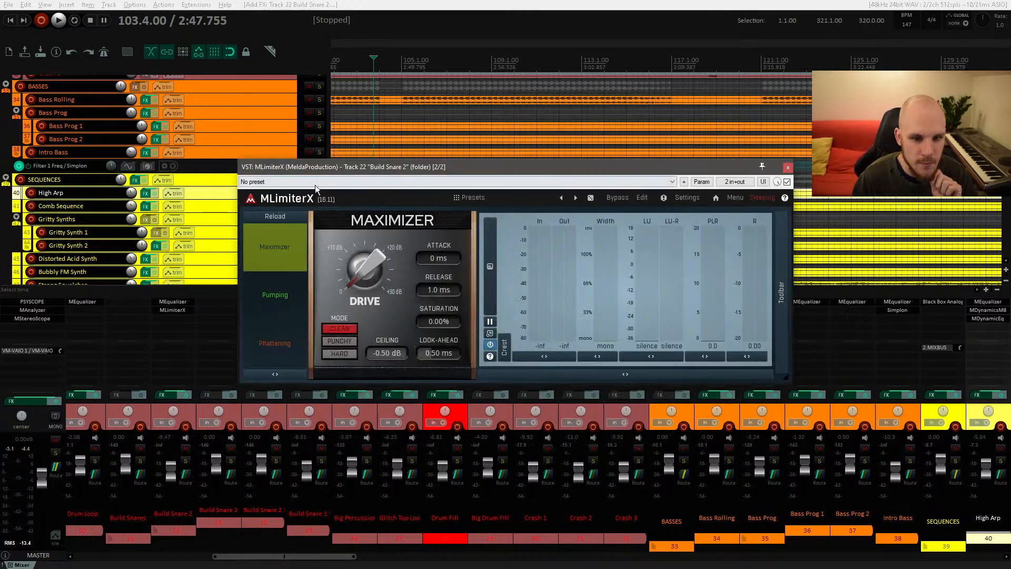
Step: Try MLimiterX's Phattening and Maximizer modes and its drive, then remove the limiter from Build Snare 2
left_click(281, 345)
left_click(286, 252)
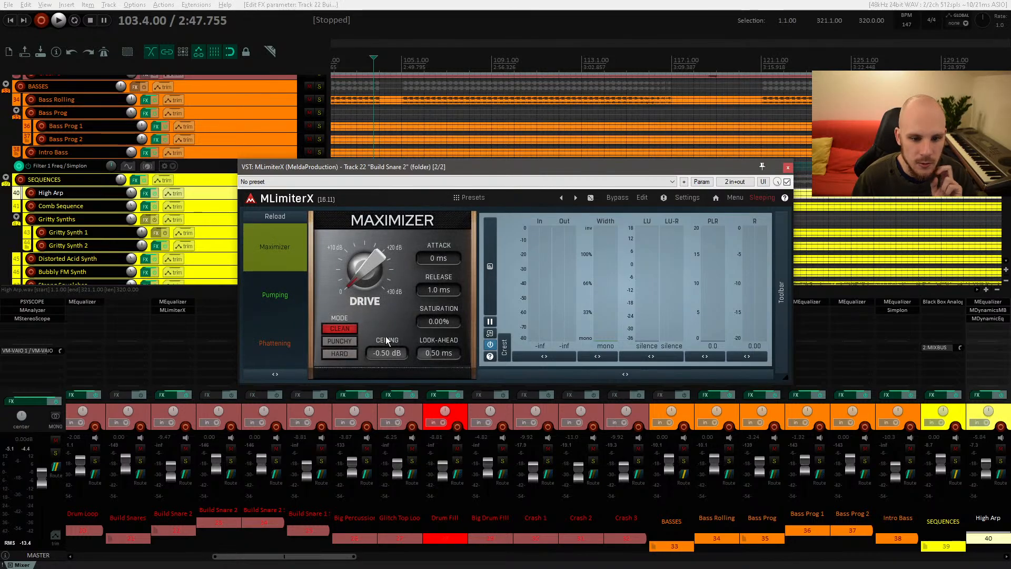
mouse_move(356, 265)
left_mouse_down()
mouse_move(363, 253)
mouse_move(363, 267)
left_mouse_up()
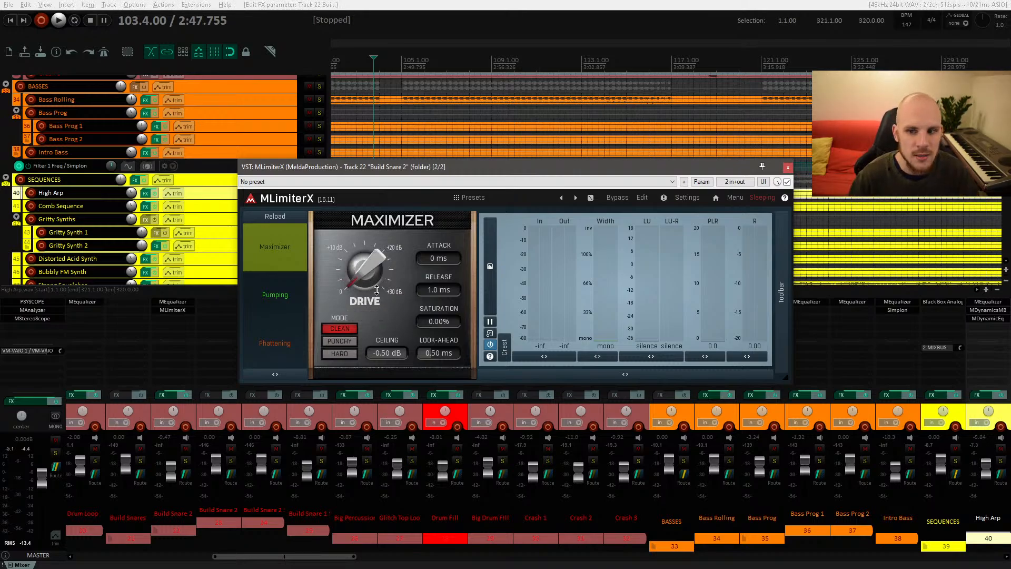
left_click_drag(373, 273, 370, 278)
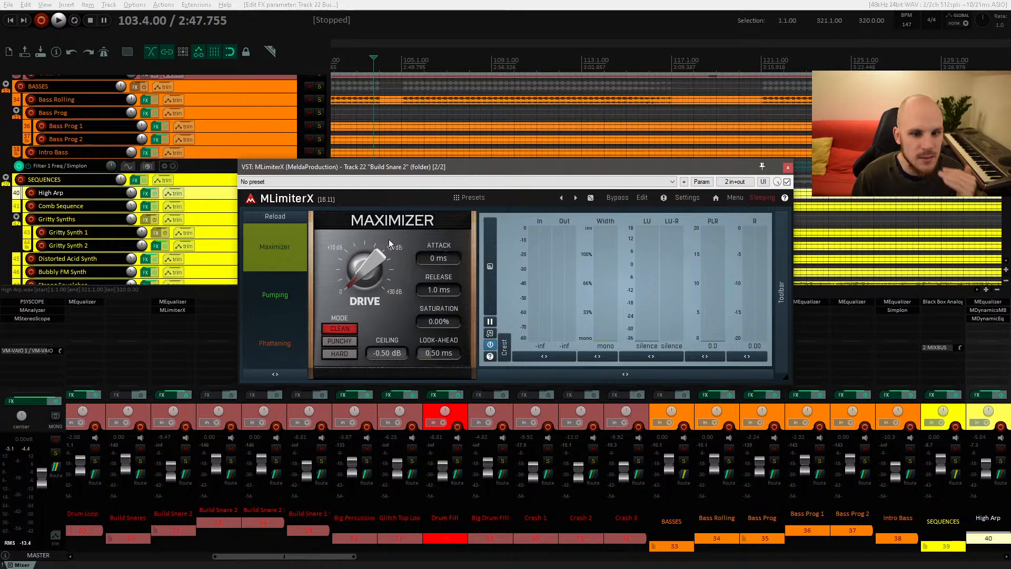
left_click_drag(377, 269, 368, 344)
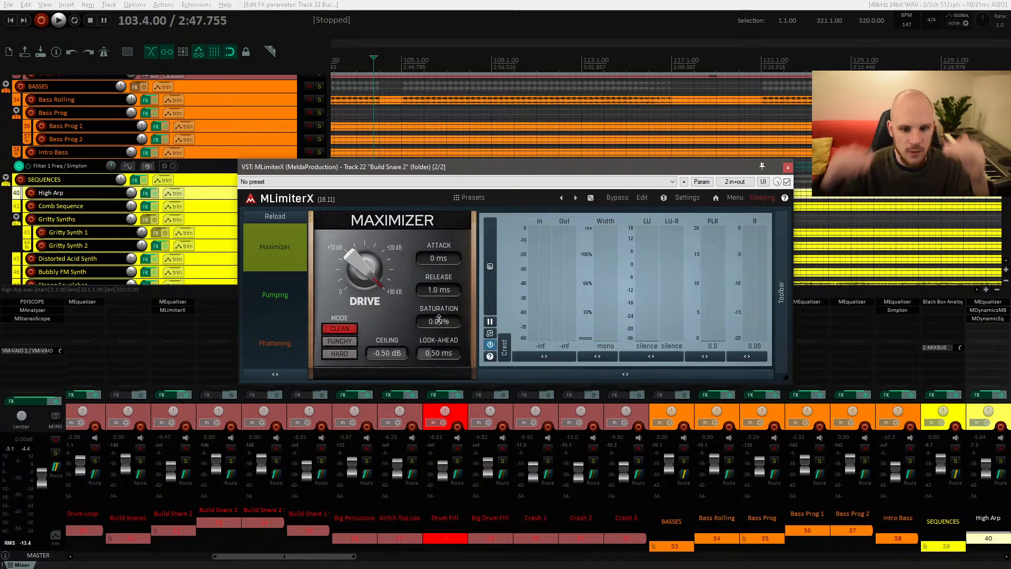
left_click_drag(369, 270, 370, 348)
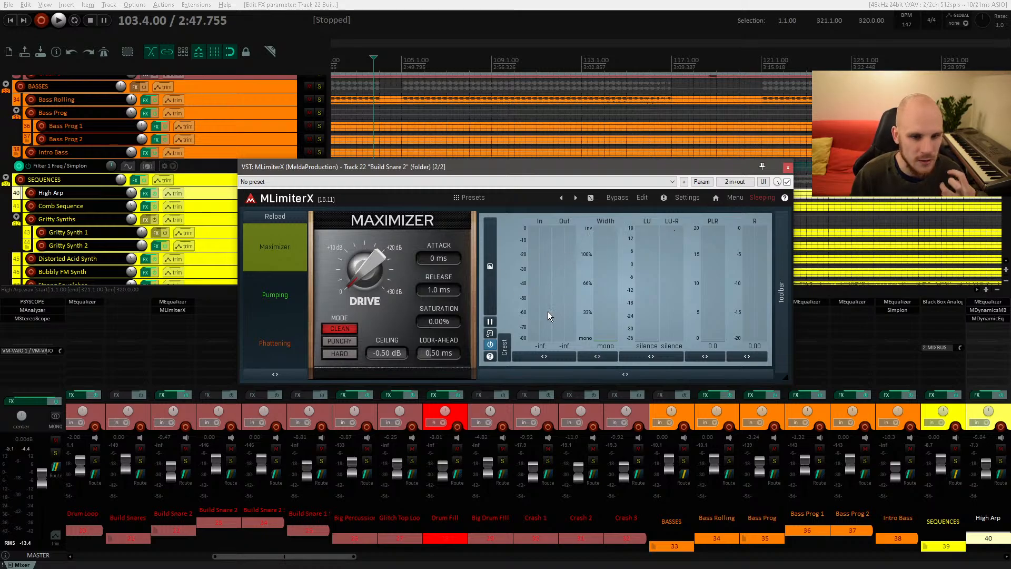
left_click(787, 168)
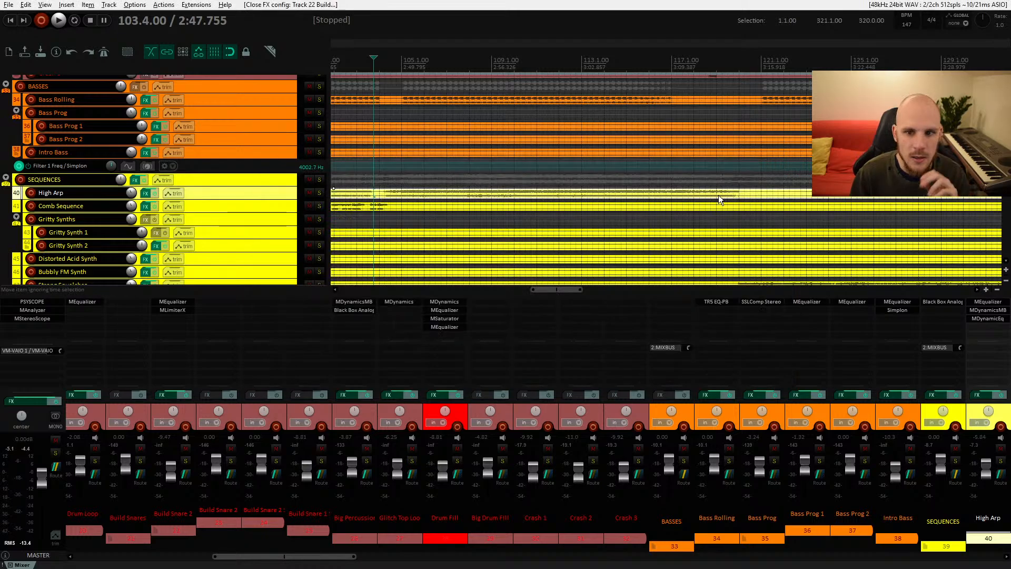
left_click(182, 312, "alt")
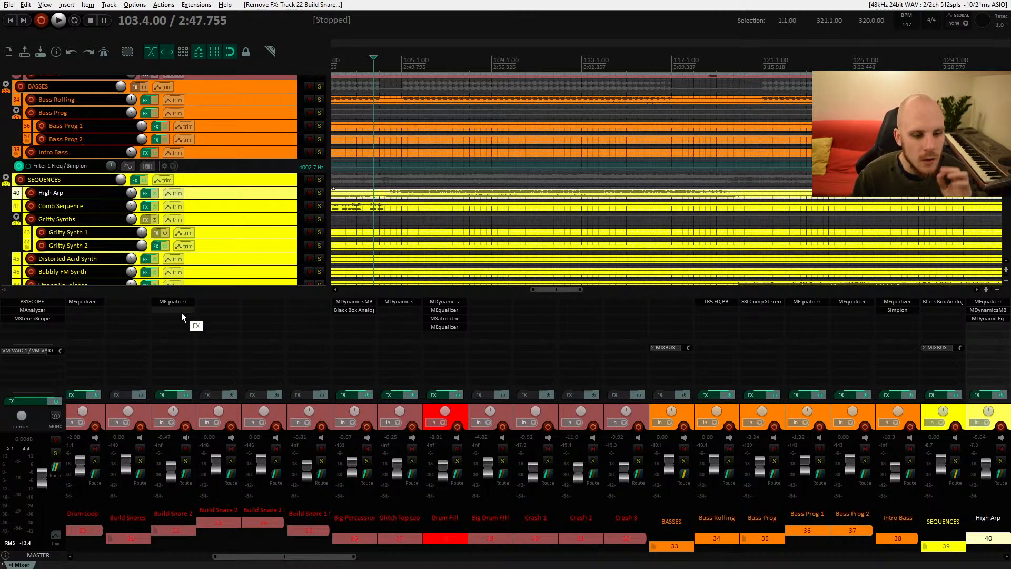
Step: Insert the Boost (UrsaDSP) plugin on the MIXBUS track
left_click_drag(310, 557, 148, 545)
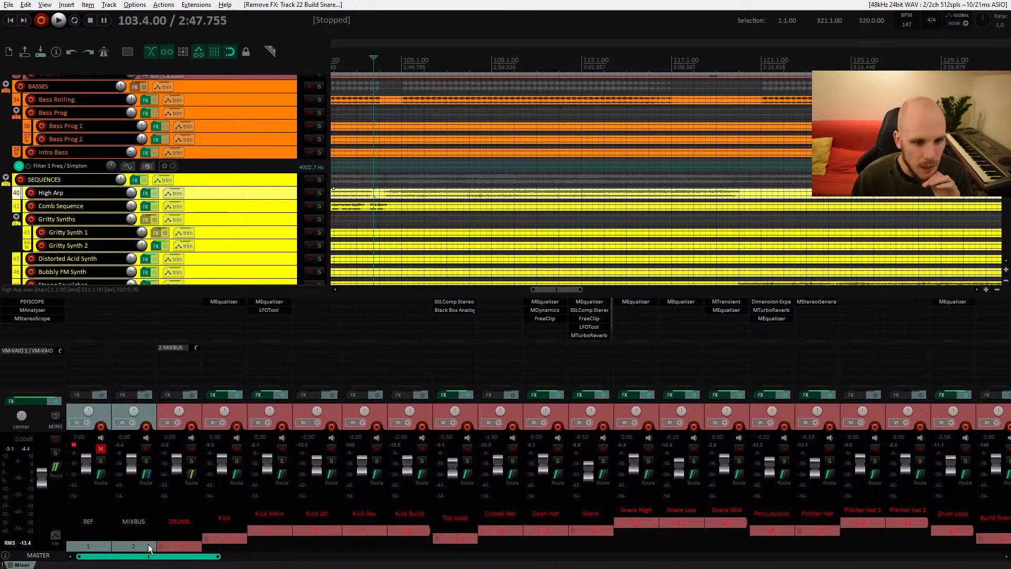
double_click(143, 299)
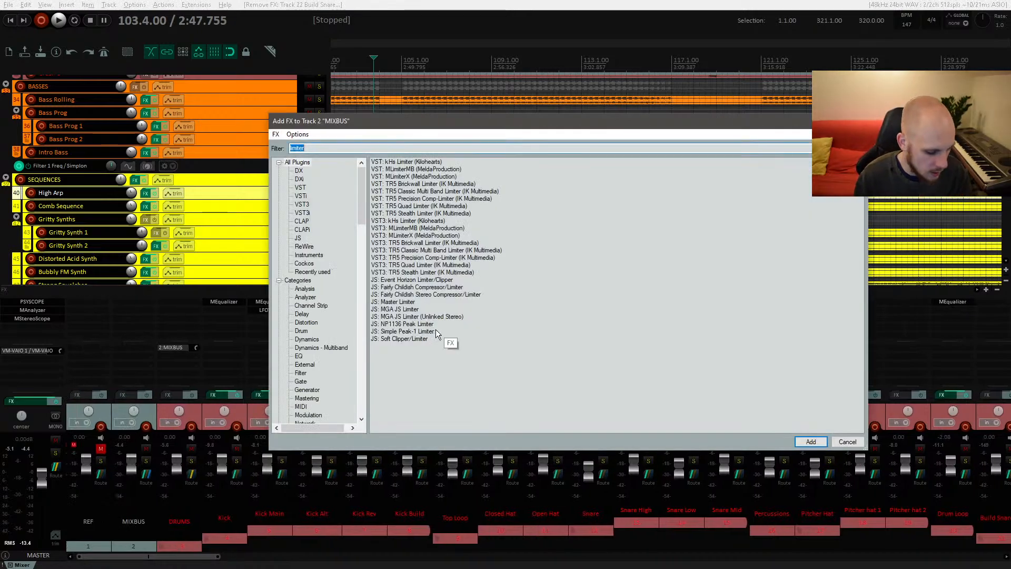
type("boost")
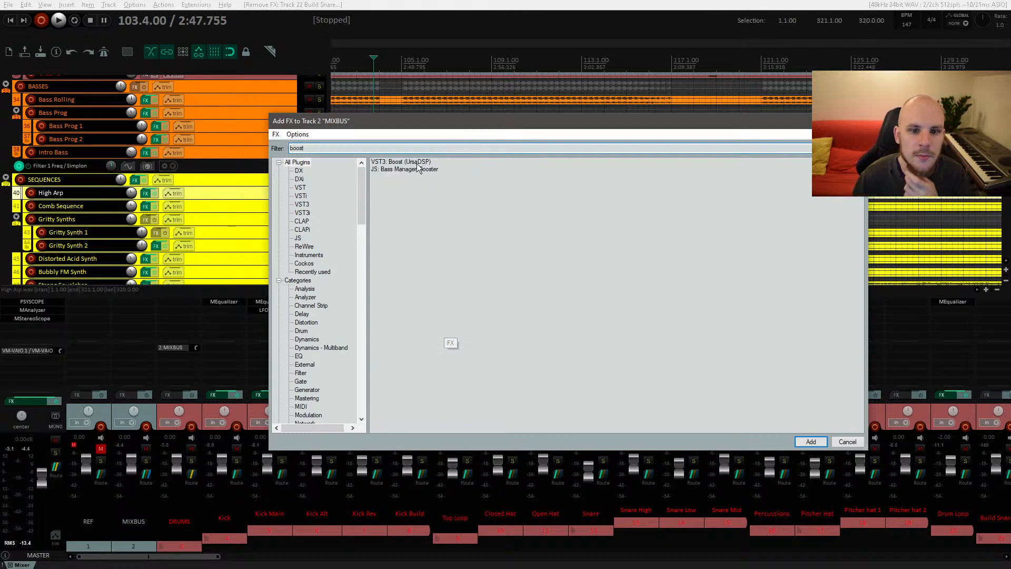
key("Down")
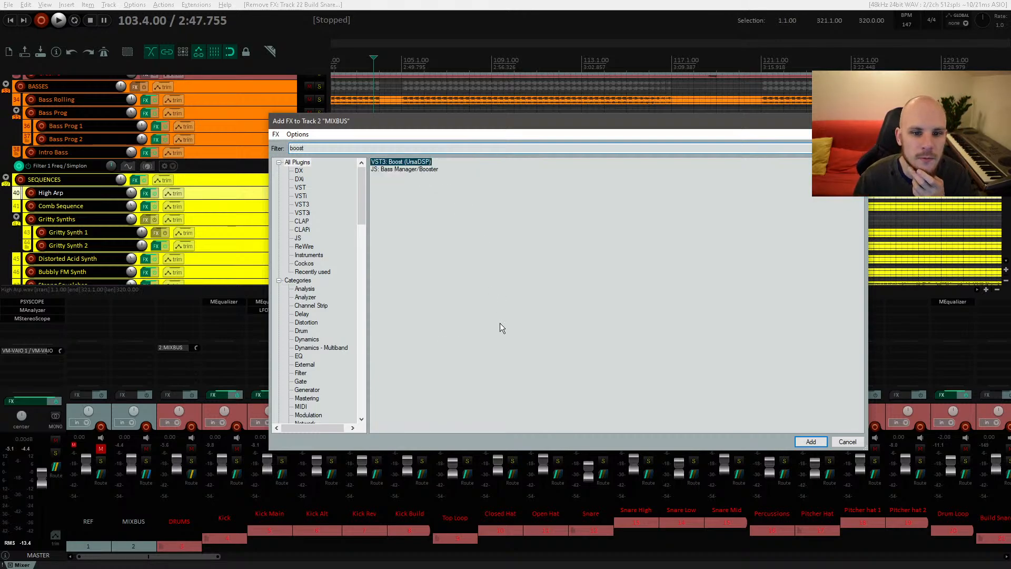
key("Return")
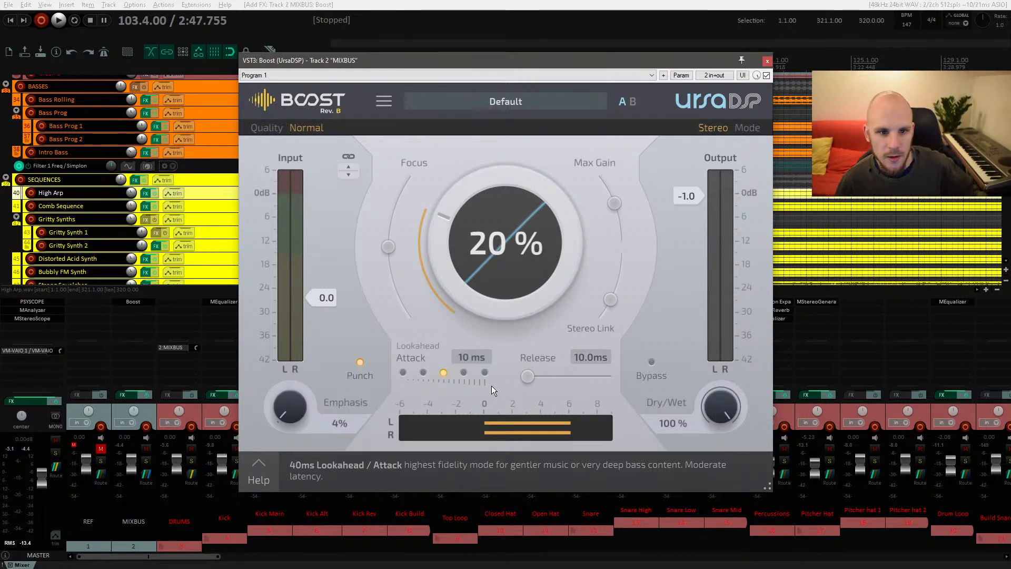
Step: Try Boost's Oversample with True-Peak quality, its Focus and a boost amount of 15%, then remove it from the mix bus
left_click(306, 127)
left_click(384, 175)
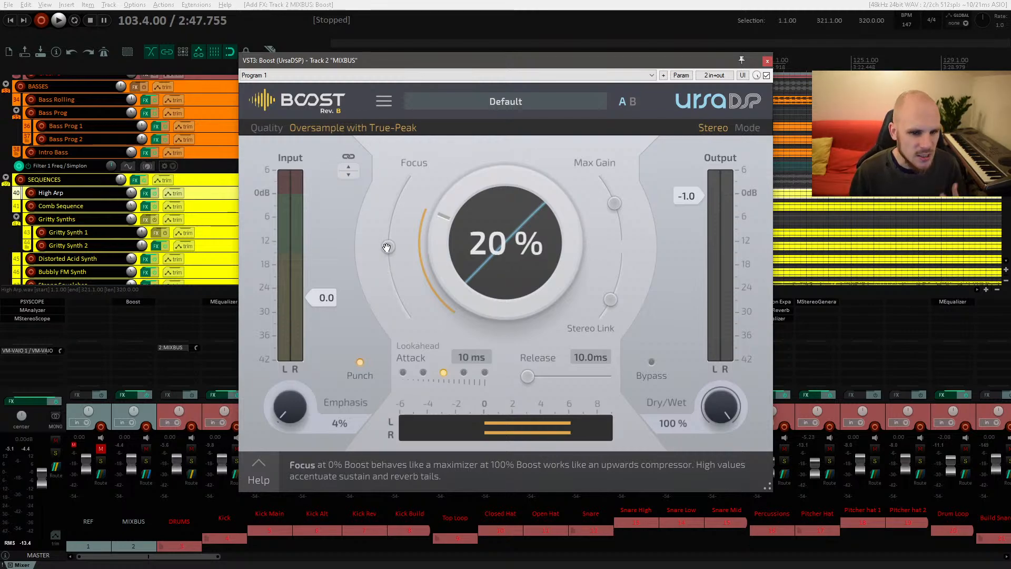
left_click_drag(386, 247, 408, 179)
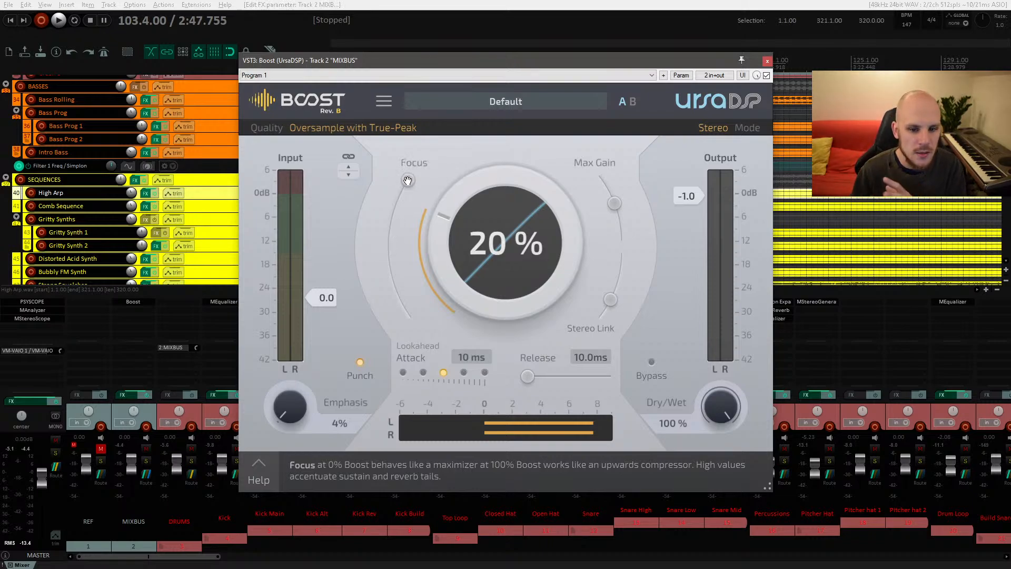
left_click_drag(408, 180, 414, 281)
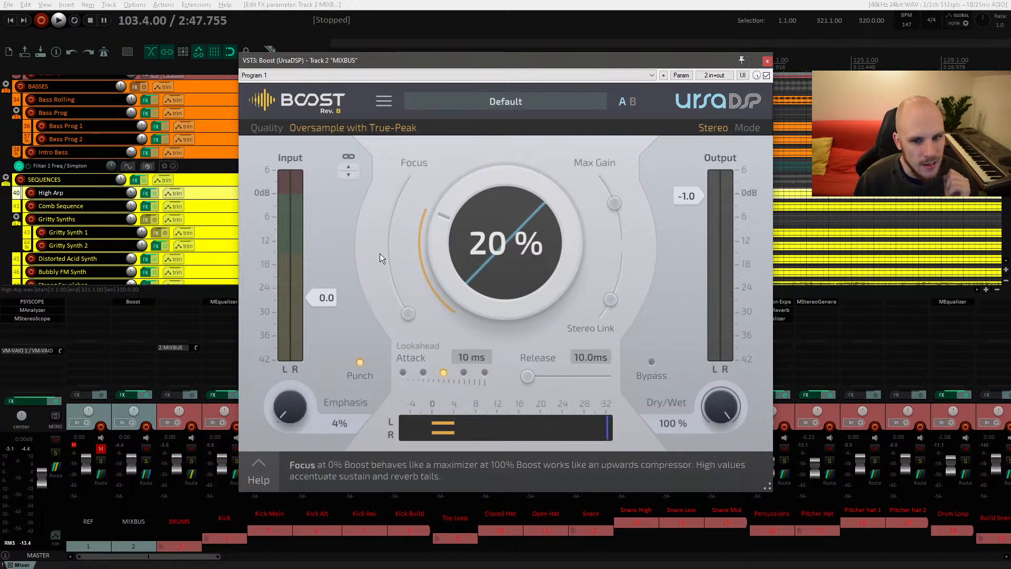
mouse_move(428, 259)
left_mouse_down()
mouse_move(428, 174)
mouse_move(428, 279)
mouse_move(442, 254)
left_mouse_up()
left_click_drag(408, 313, 446, 284)
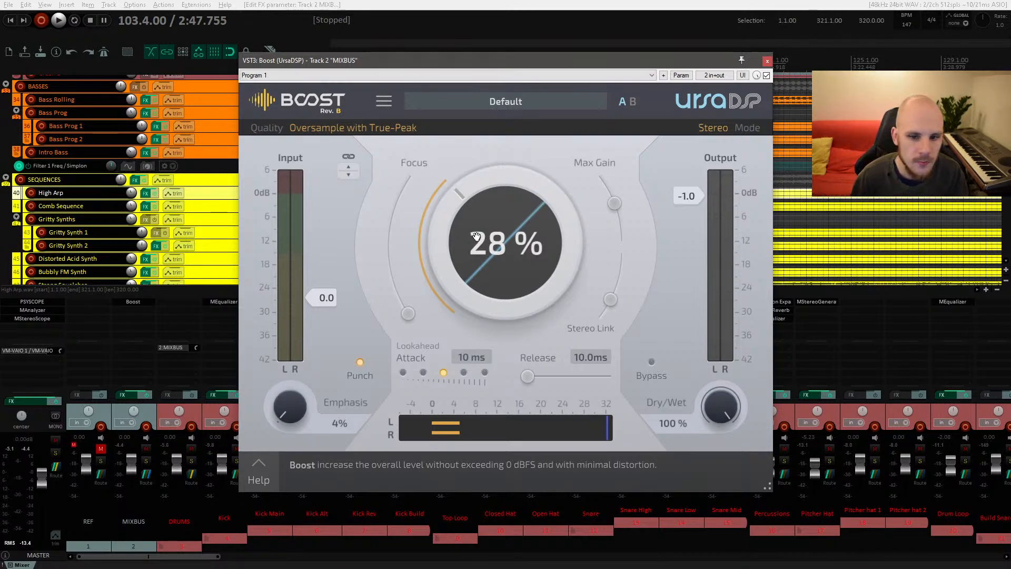
left_click_drag(477, 238, 477, 262)
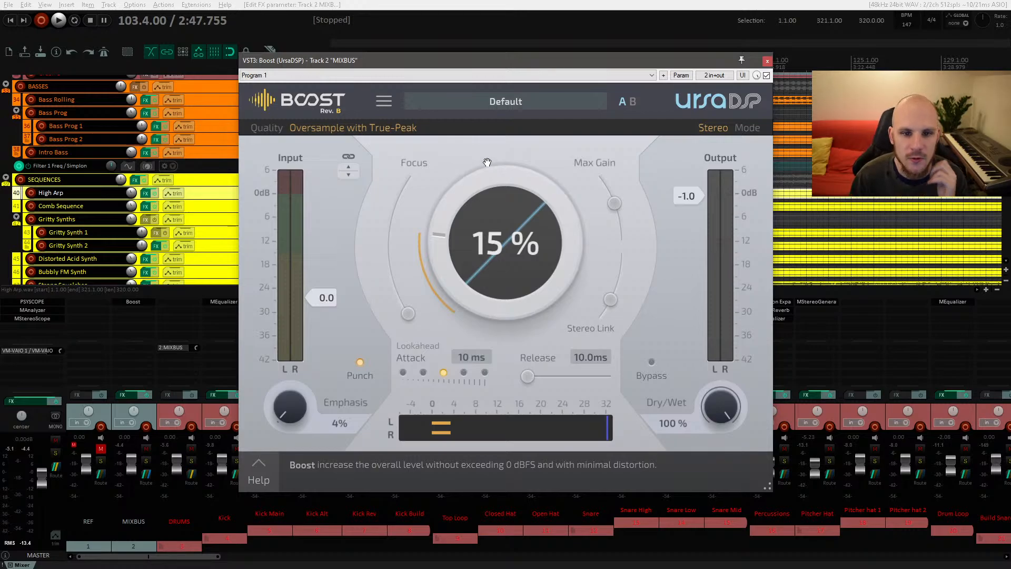
left_click(767, 60)
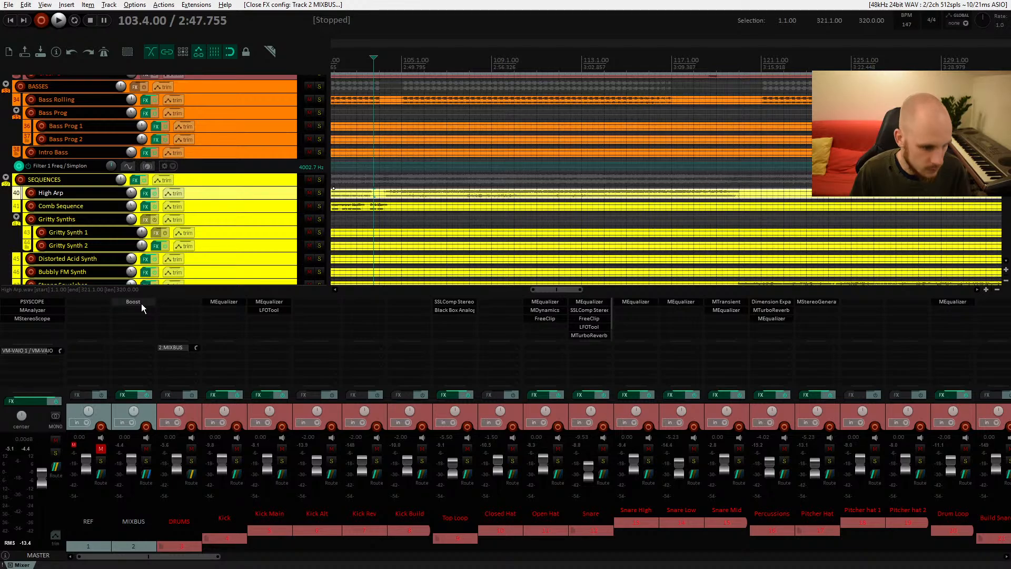
left_click(141, 303, "alt")
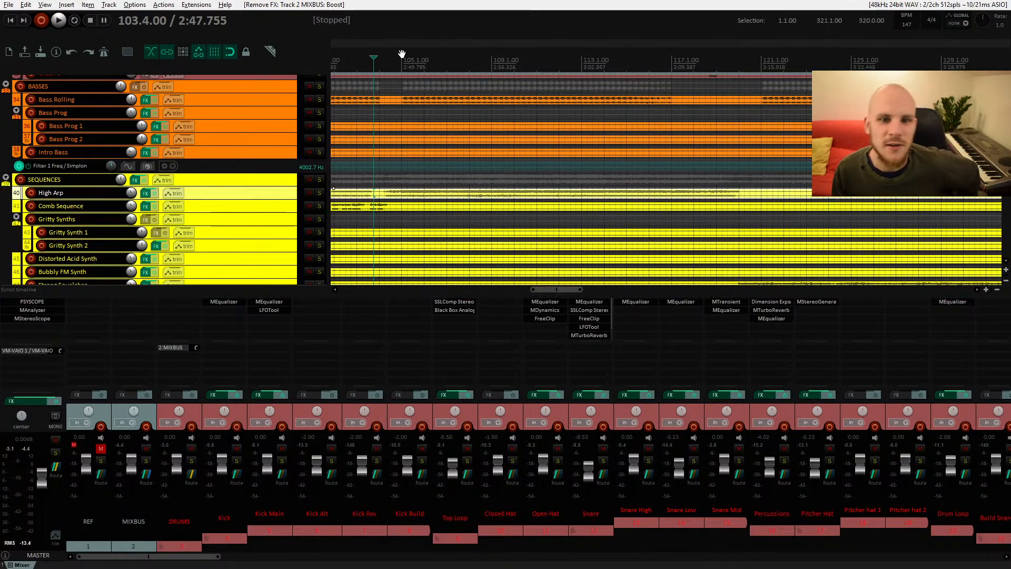
Step: Put the playhead near bar 104 and bring the Boost plugin back onto the mix bus
left_click(401, 108)
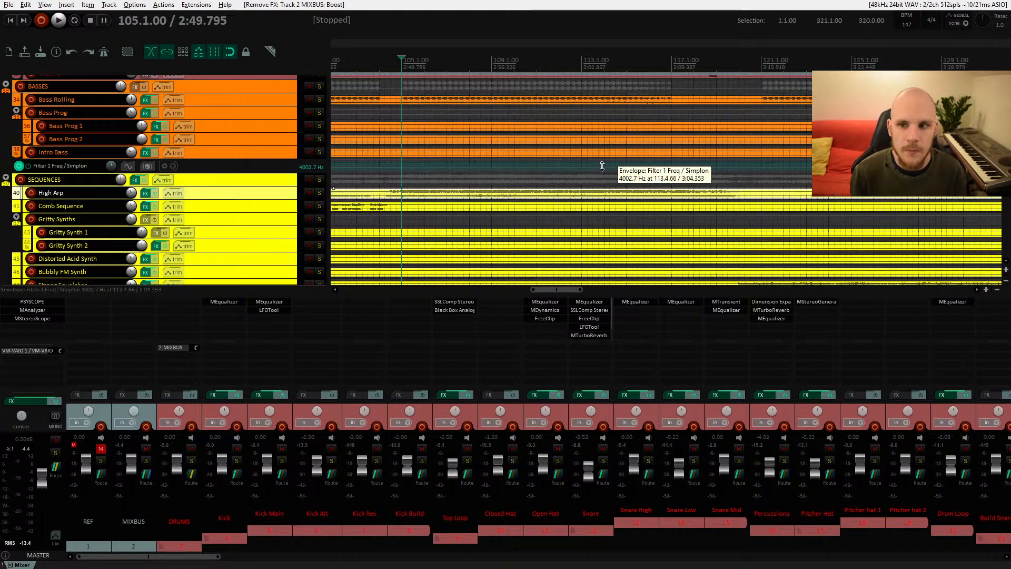
left_click_drag(604, 167, 574, 191)
left_click_drag(454, 169, 457, 230)
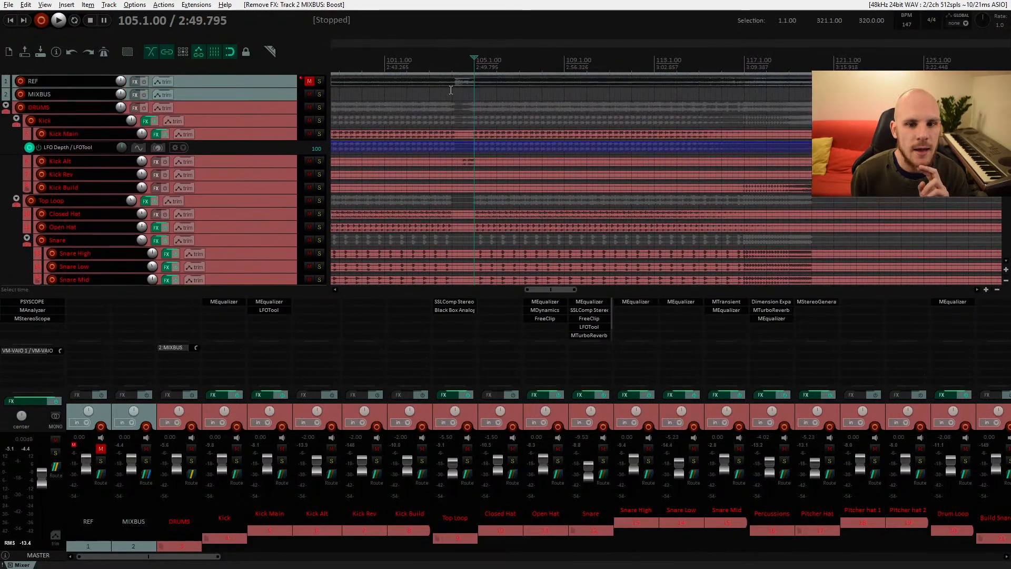
left_click(386, 94)
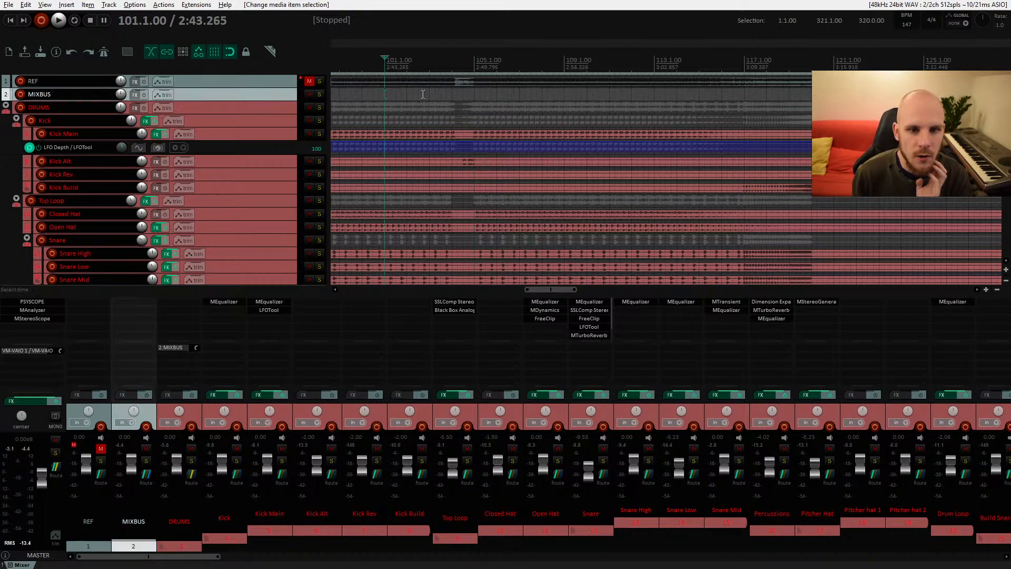
left_click(451, 93)
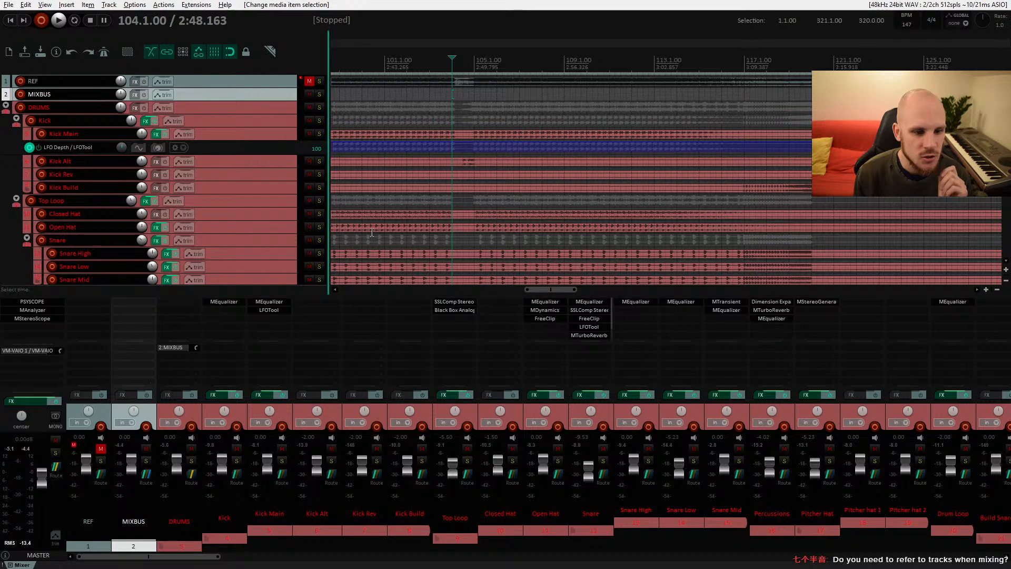
left_click(147, 304)
double_click(406, 162)
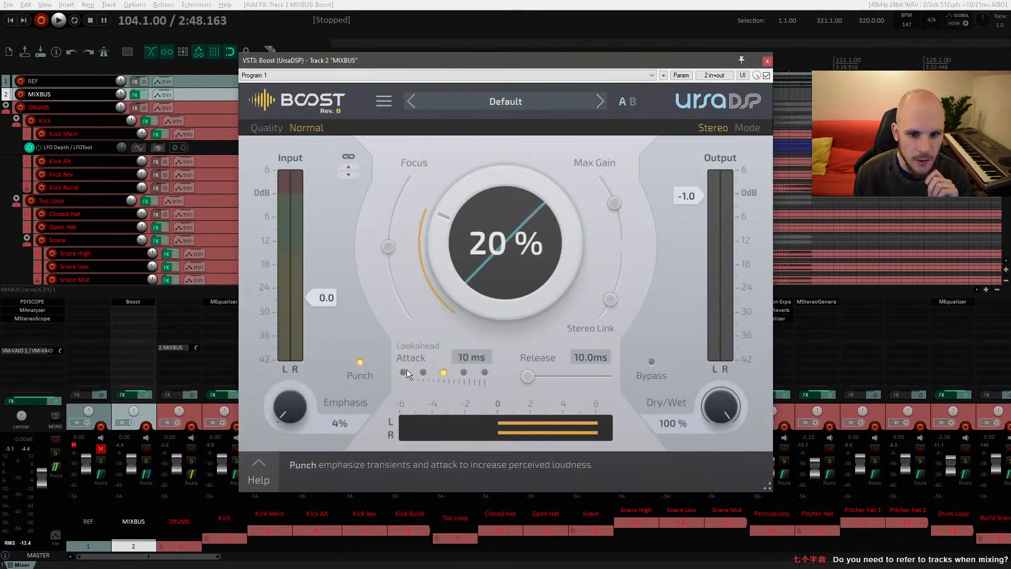
Step: Switch Boost's lookahead attack to 2 ms, then to 40 ms, and close the plugin window
left_click(402, 373)
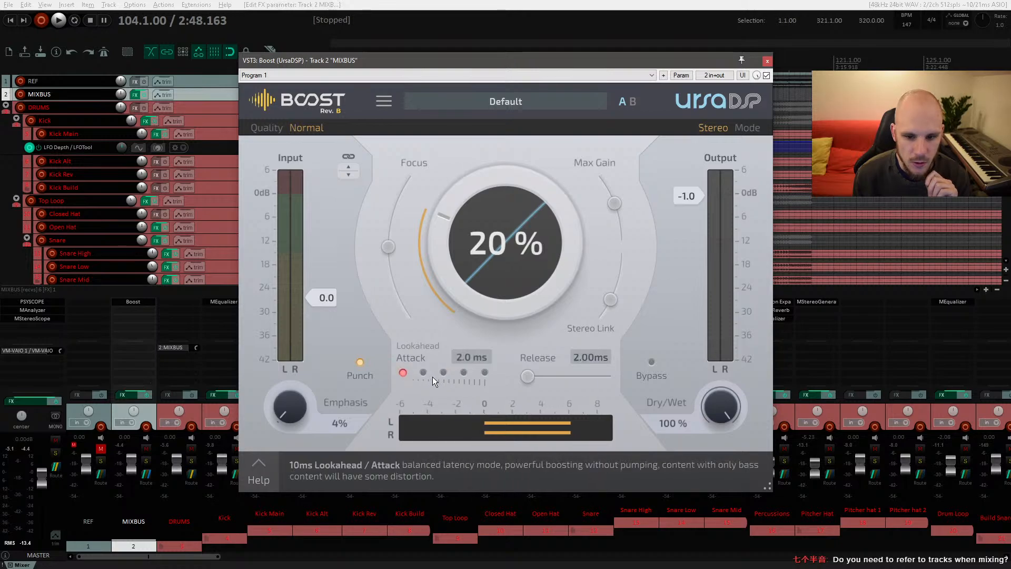
left_click(484, 373)
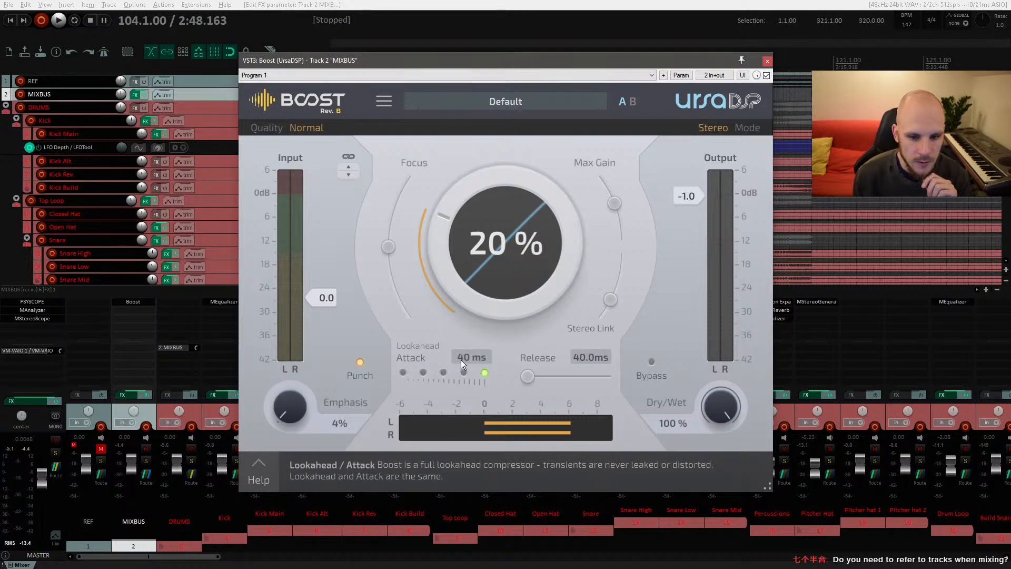
left_click(767, 61)
Step: Zoom in on the Kick Main track to examine its waveform around bar 105
left_click(476, 137)
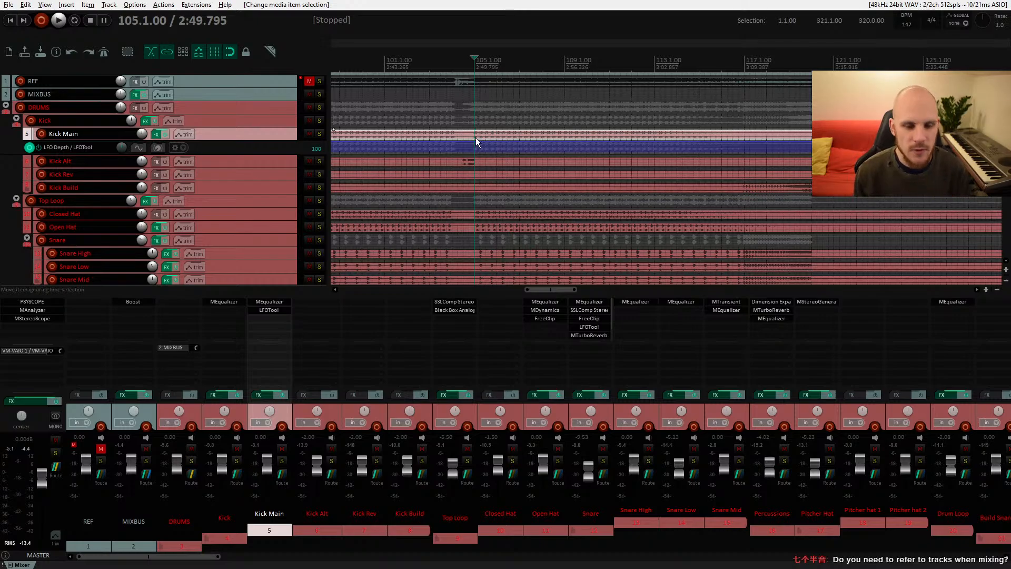
scroll(476, 139, "up", 5)
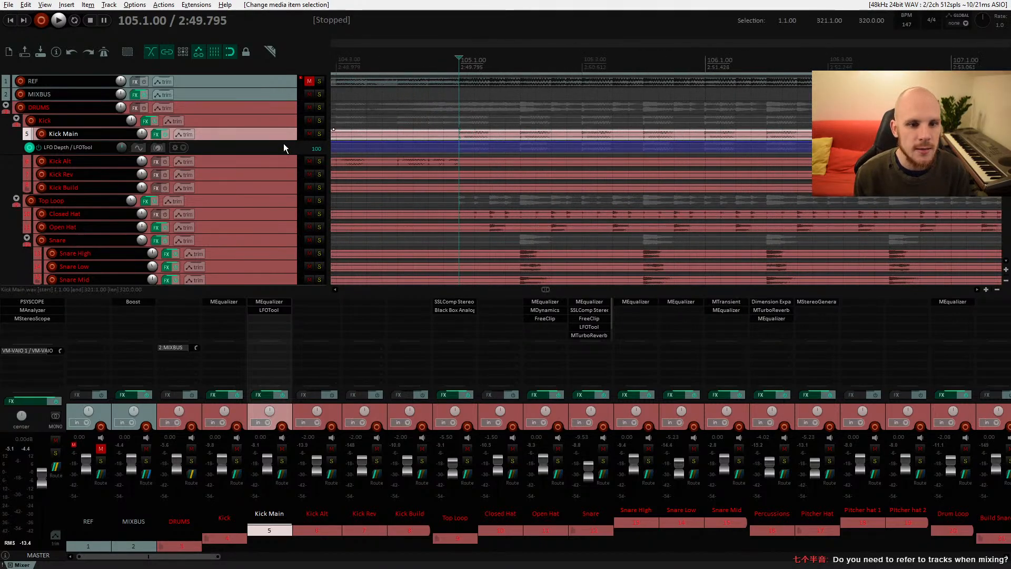
left_click_drag(285, 140, 287, 234)
scroll(451, 164, "up", 6)
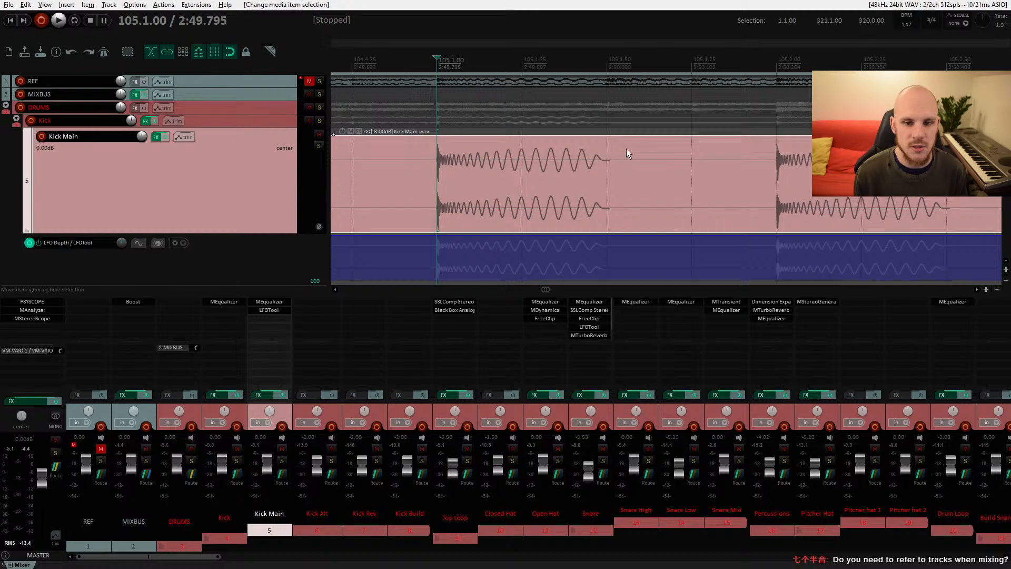
scroll(691, 167, "down", 5)
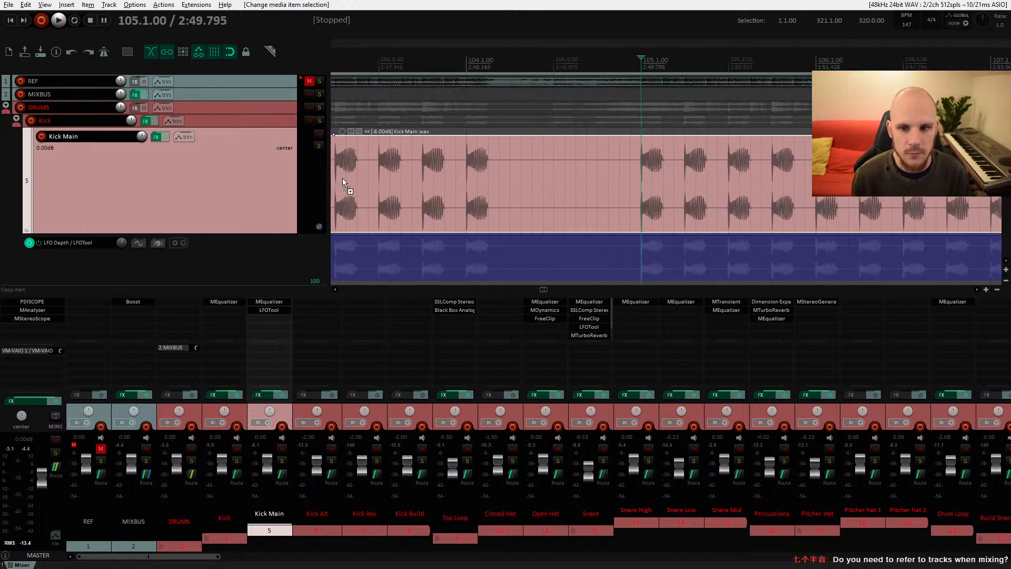
left_click_drag(276, 233, 276, 140)
left_click_drag(276, 191, 279, 154)
scroll(487, 147, "down", 6)
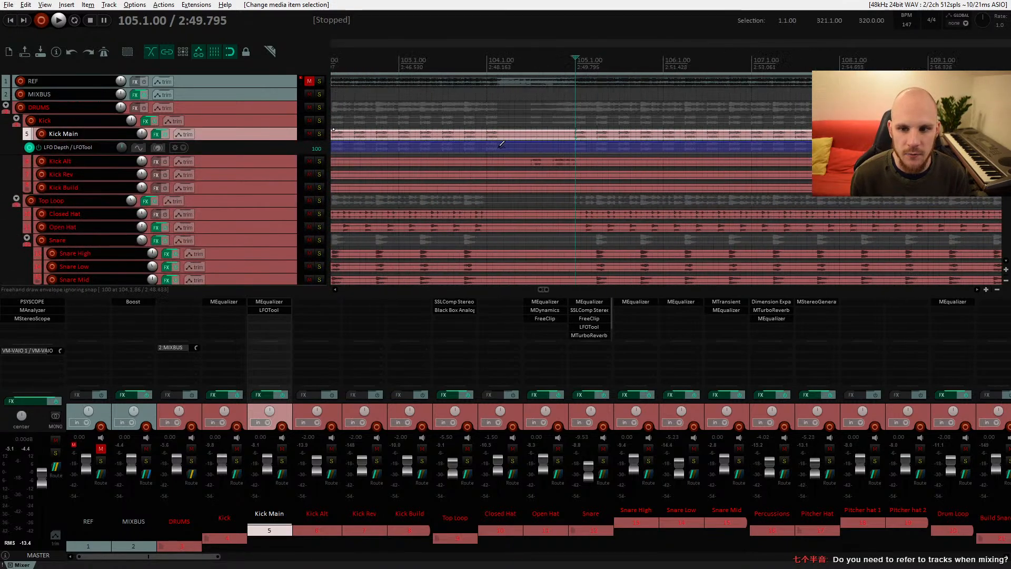
scroll(473, 143, "down", 4)
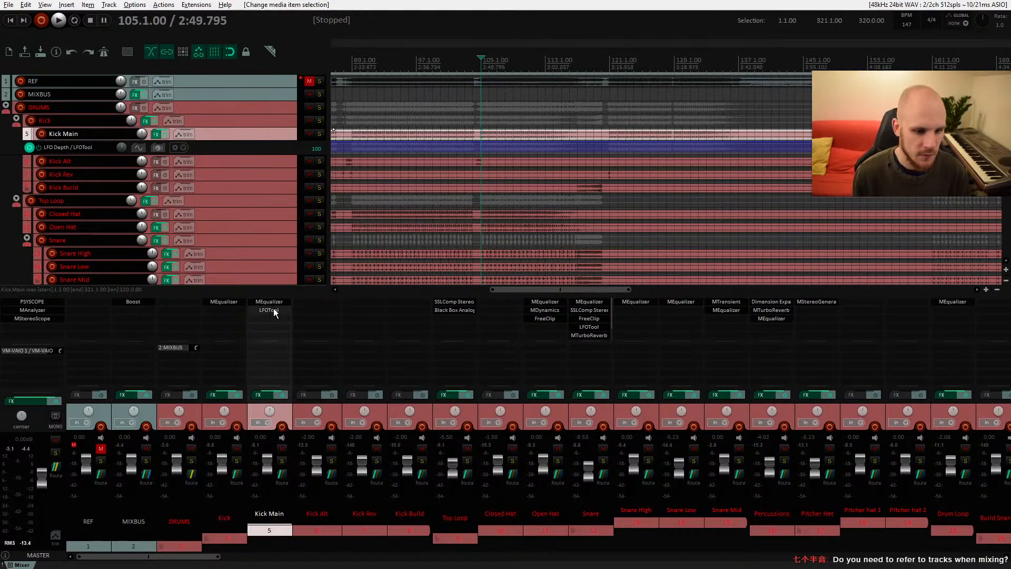
Step: Remove Boost from the mix bus and briefly solo then unsolo the REF track
left_click(147, 302, "alt")
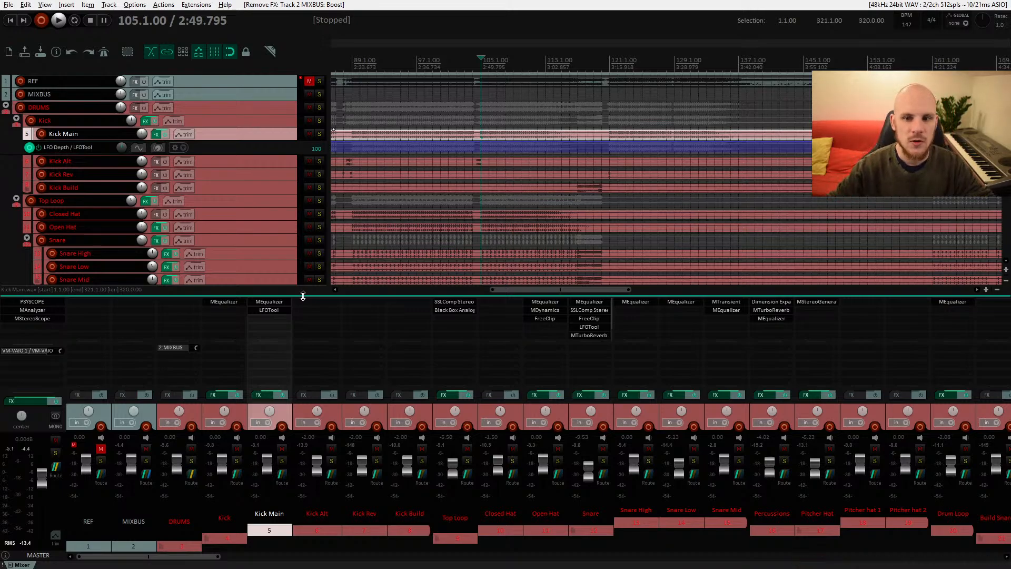
left_click(320, 81)
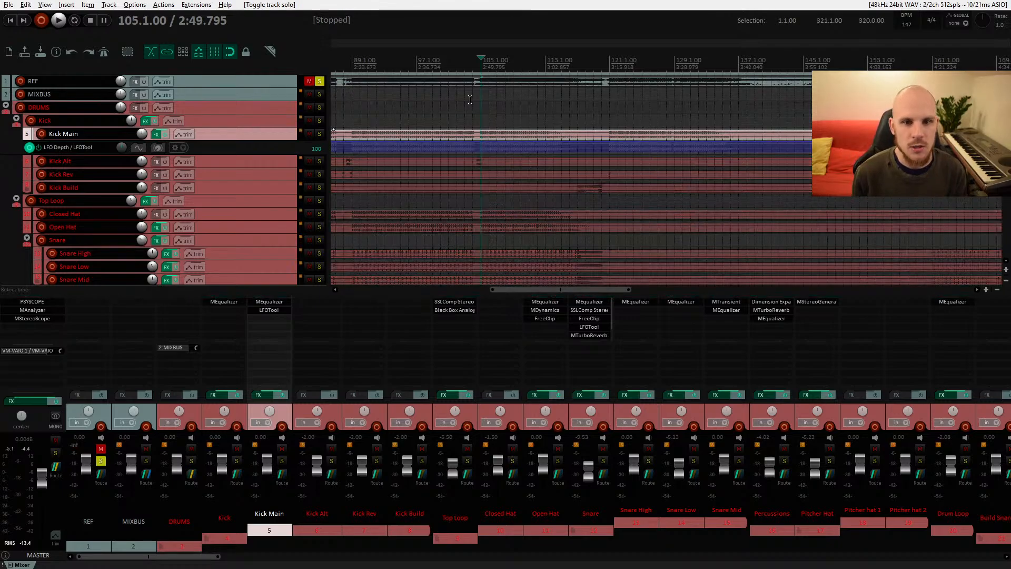
left_click(321, 81)
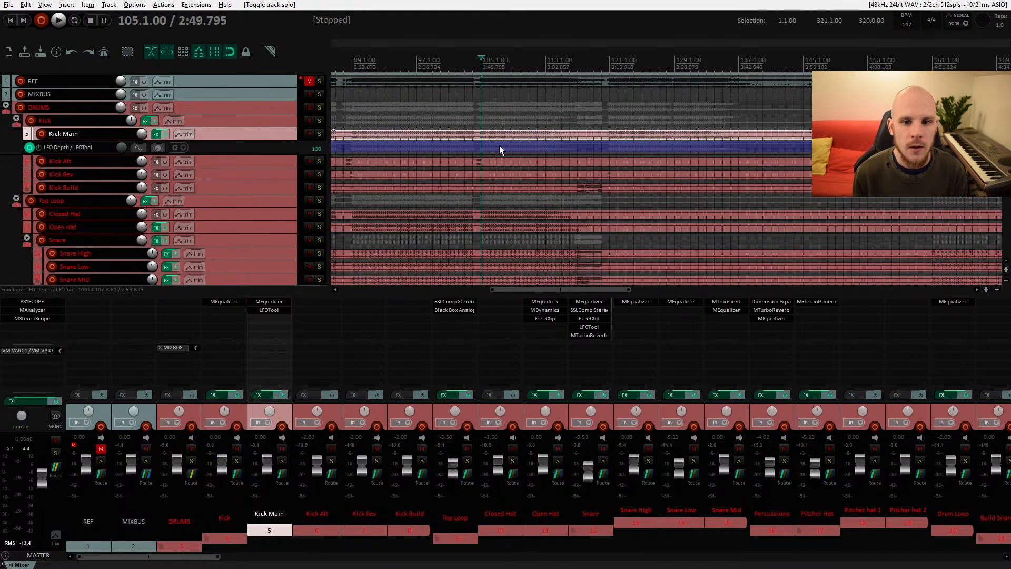
Step: Insert the trueBalance (sonible) VST3 plugin on the master track
scroll(498, 145, "down", 3)
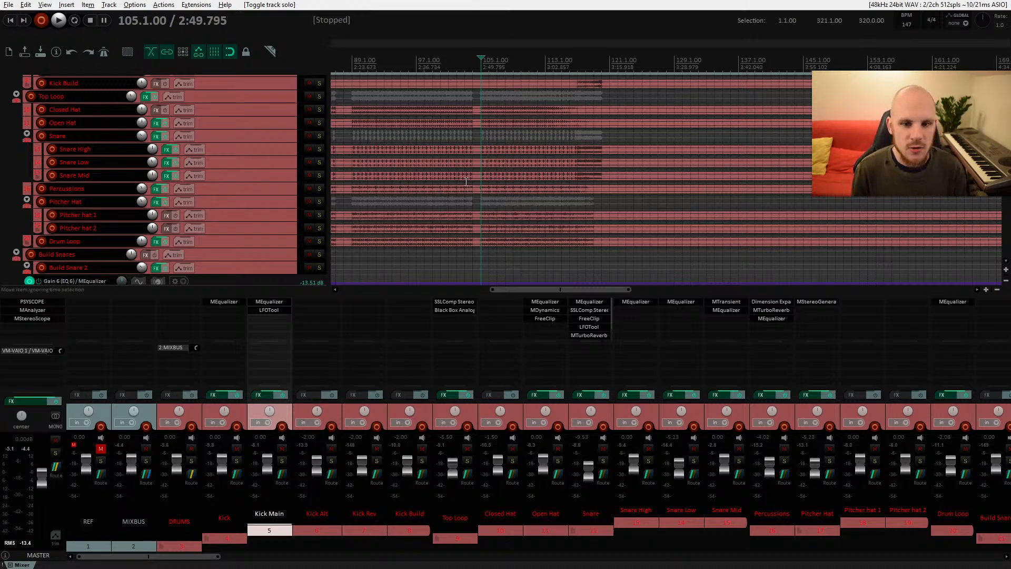
scroll(527, 158, "up", 2)
left_click_drag(544, 166, 475, 193)
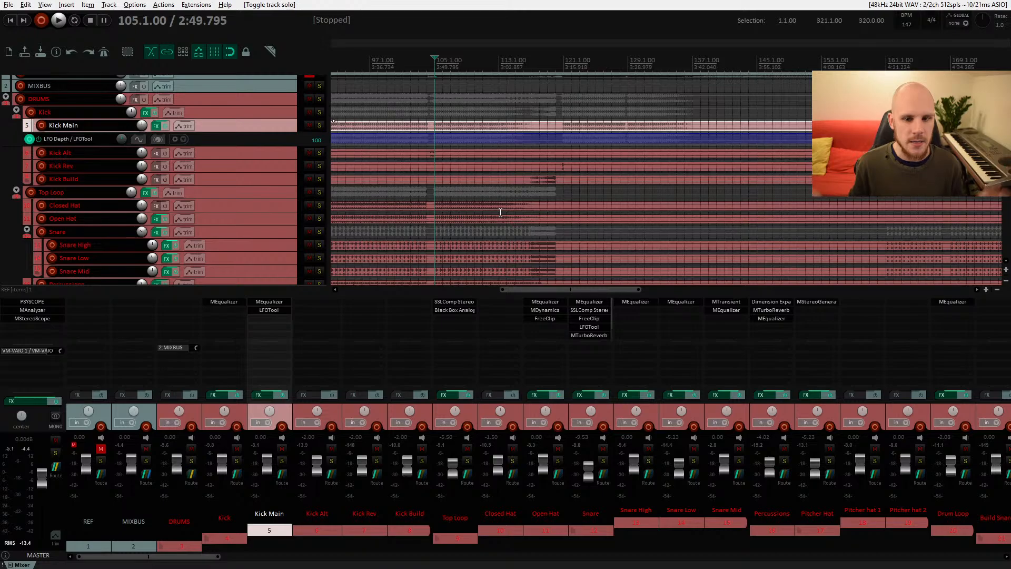
scroll(491, 227, "down", 3)
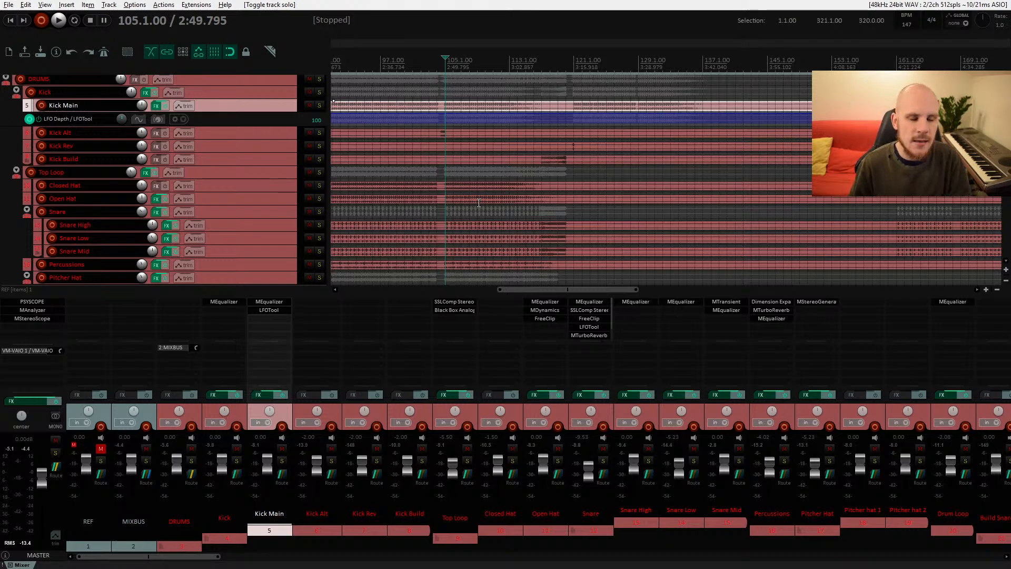
scroll(478, 203, "up", 2)
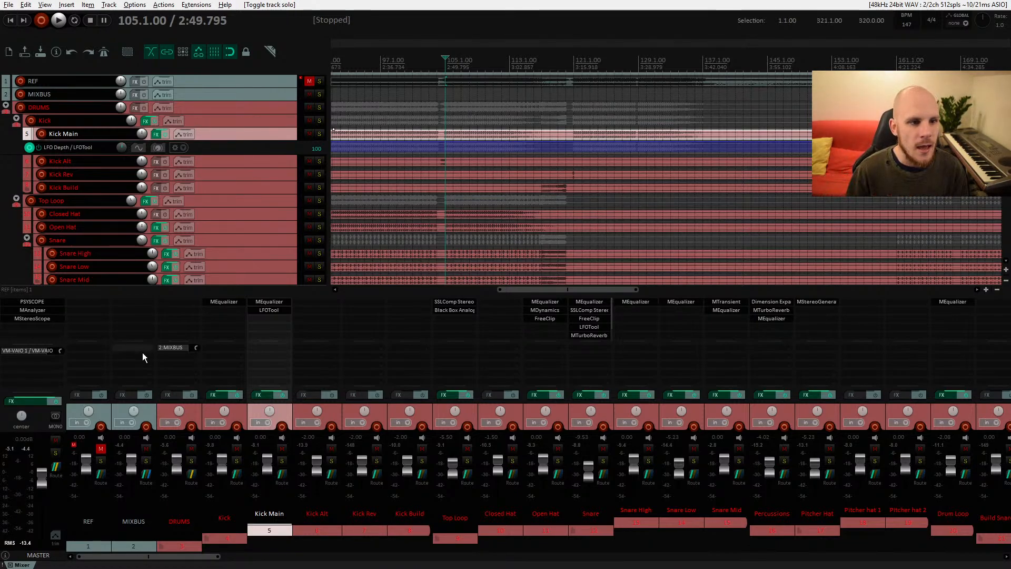
double_click(263, 320)
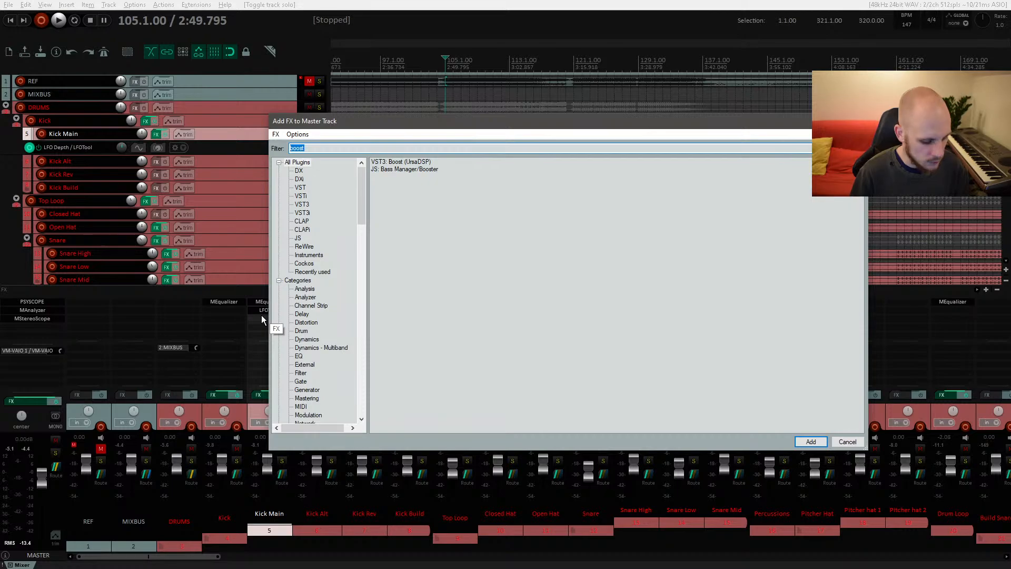
type("true")
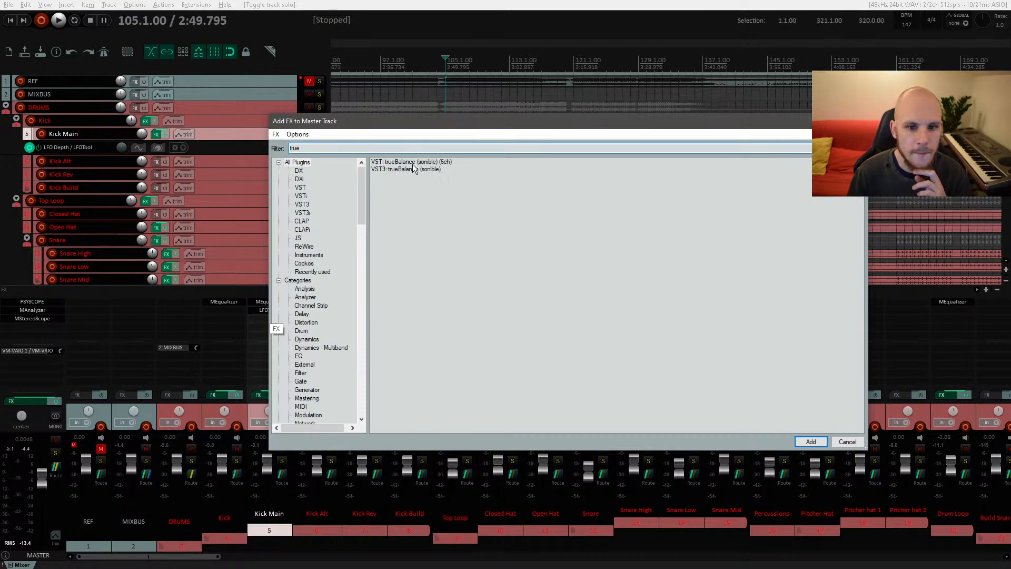
left_click(412, 169)
key("Return")
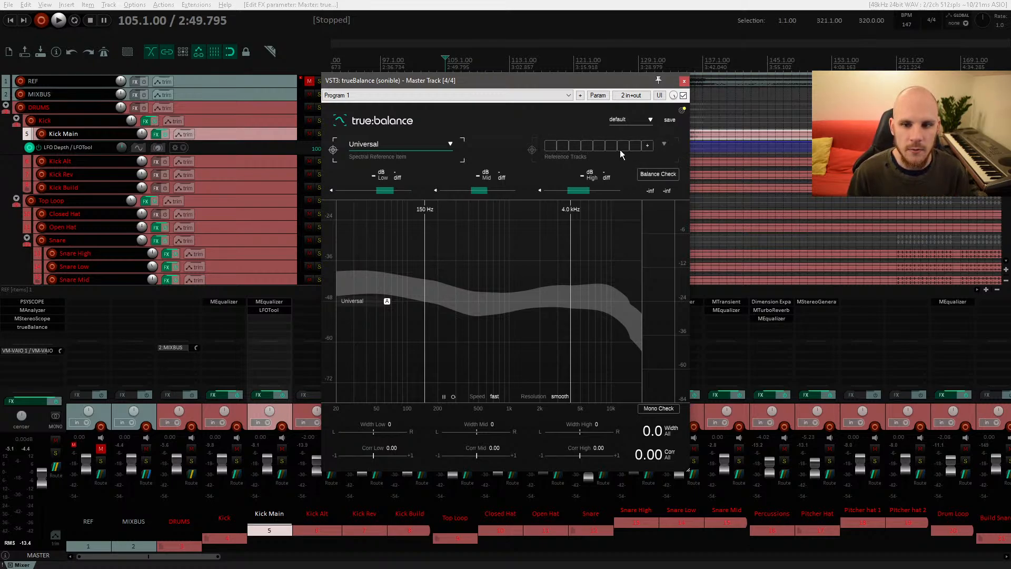
Step: Close the trueBalance window and remove trueBalance from the master track's effects
left_click(684, 81)
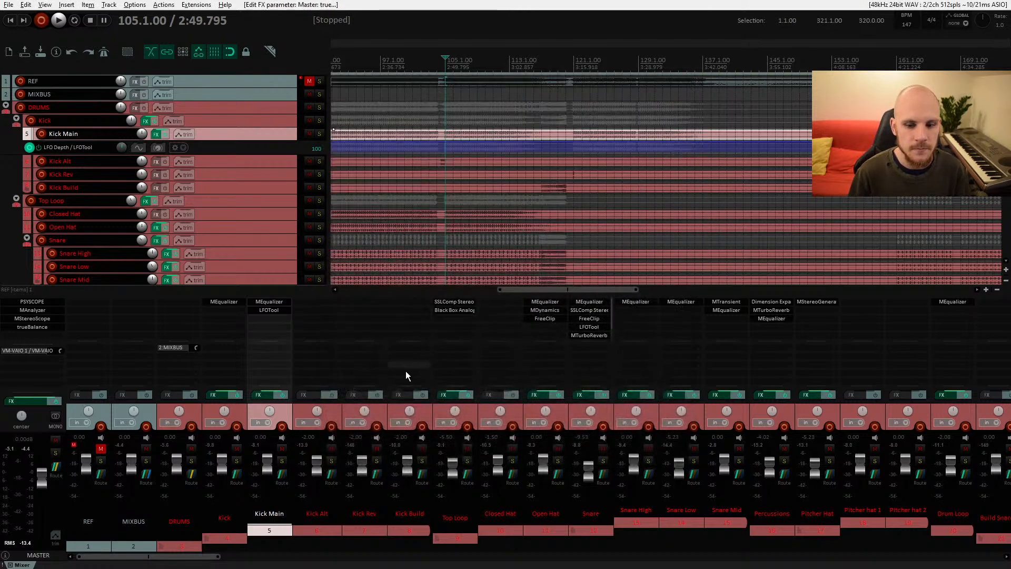
left_click(57, 328, "alt")
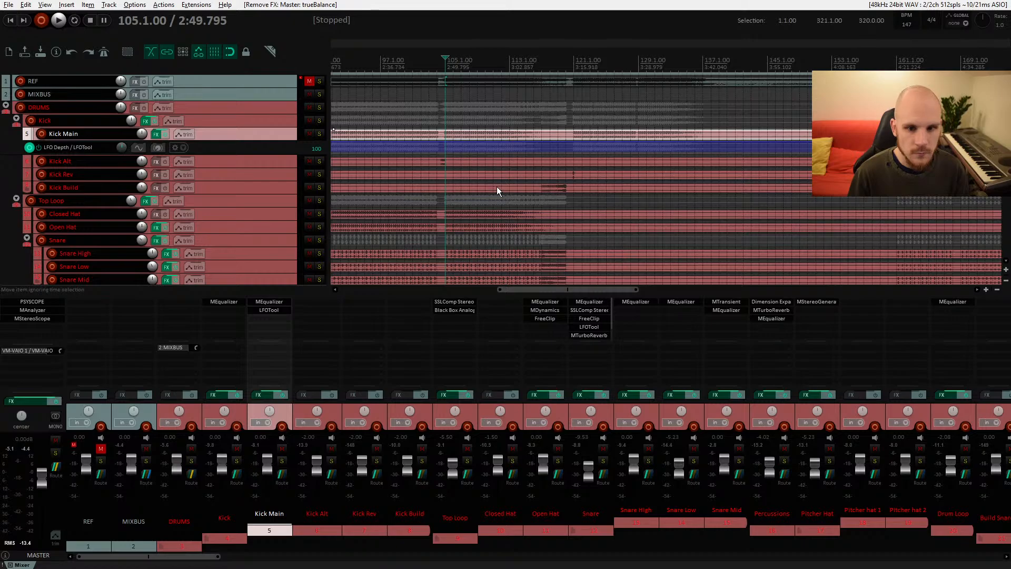
Step: Set the Kick Build track volume to -4 dB while playing back the section
scroll(497, 186, "down", 5)
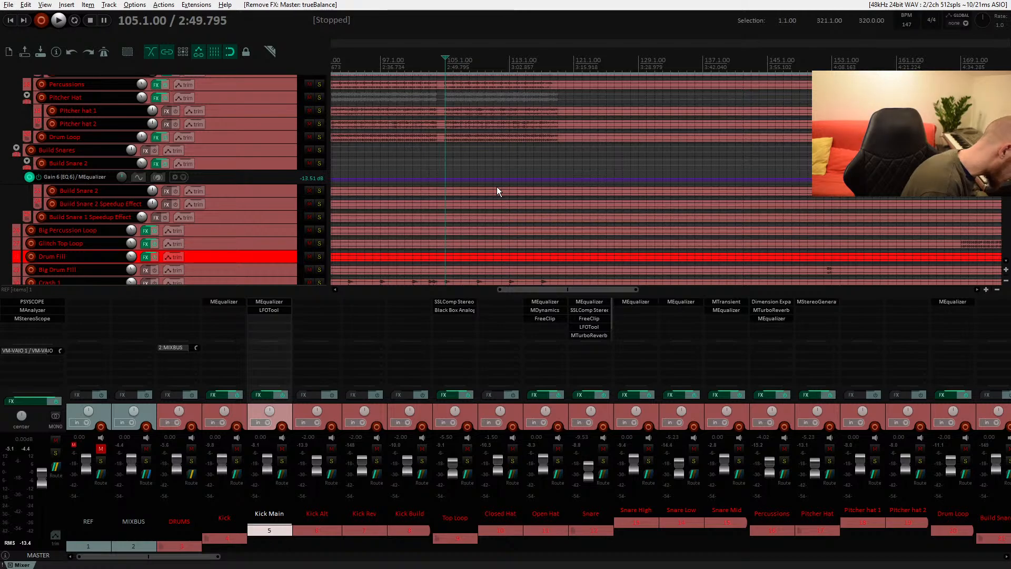
scroll(527, 174, "up", 5)
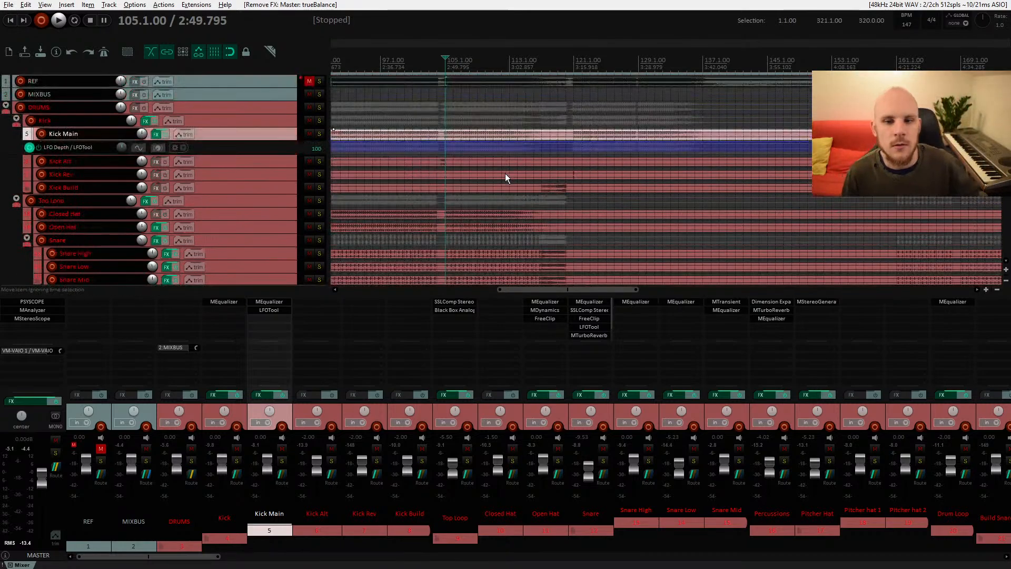
left_click(545, 188)
key("space")
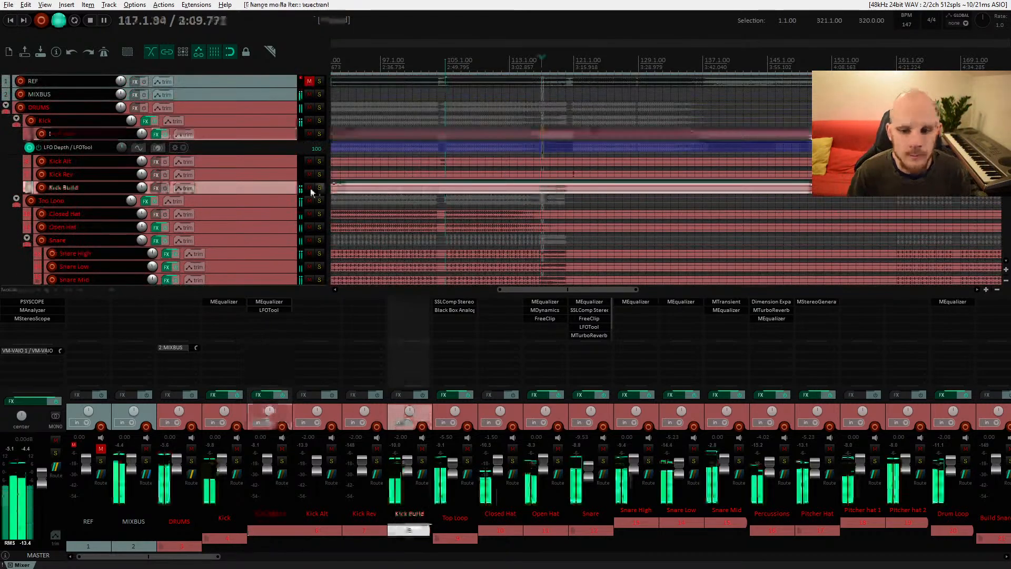
right_click(144, 188)
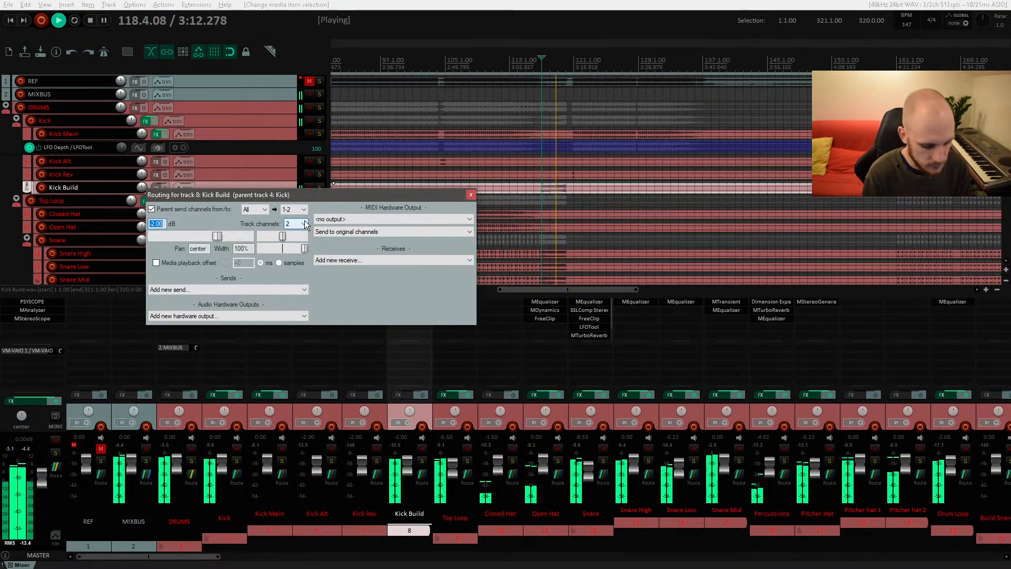
type("-4")
key("Return")
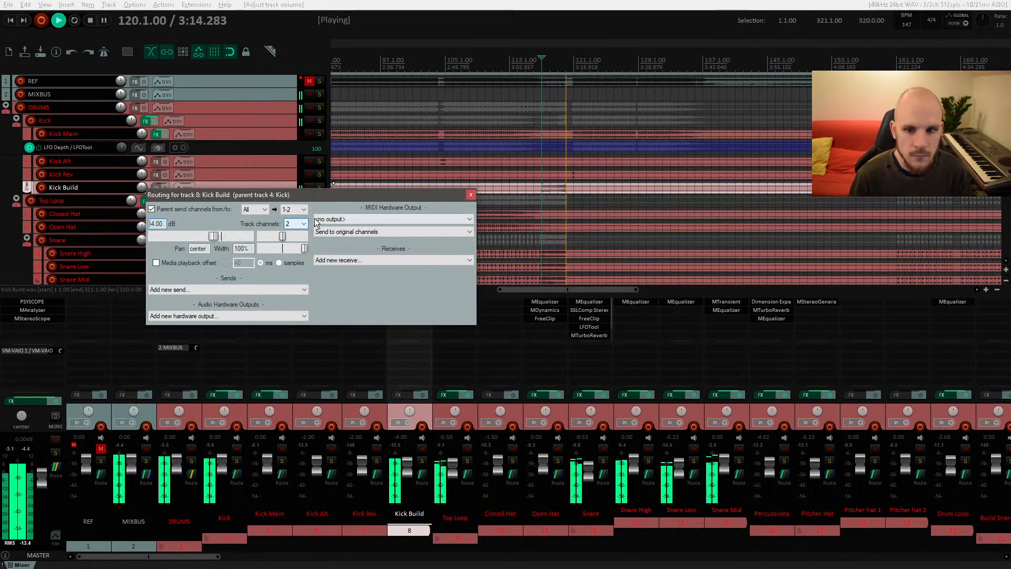
key("space")
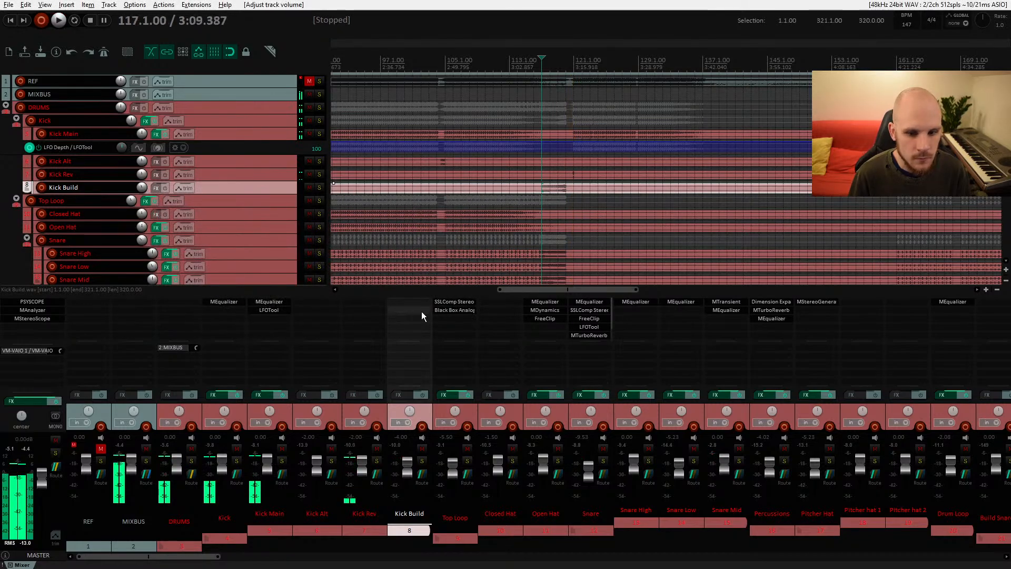
Step: Insert MEqualizer (MeldaProduction) on the Kick Build track and start playback
double_click(421, 312)
type("eq")
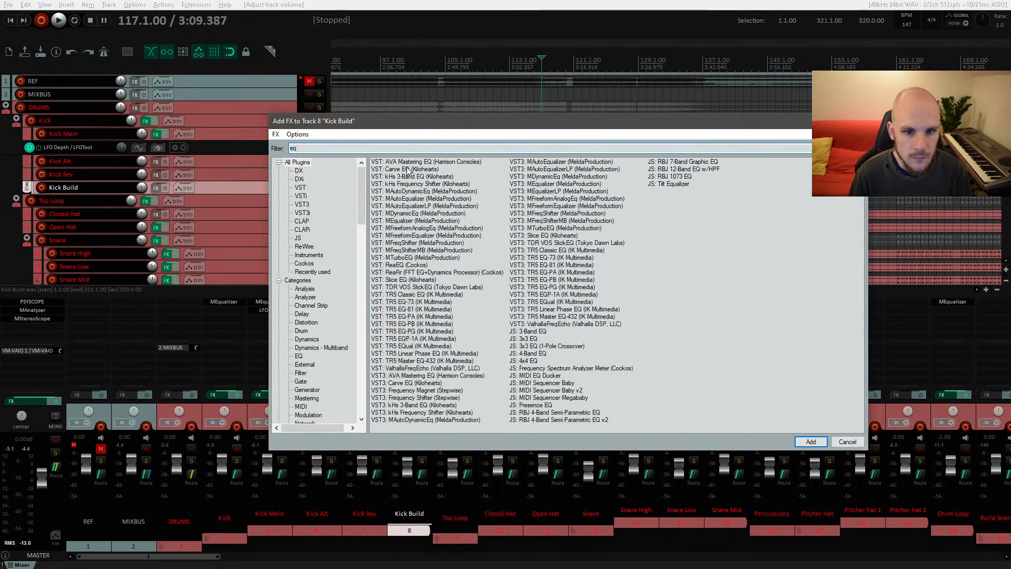
double_click(409, 221)
key("space")
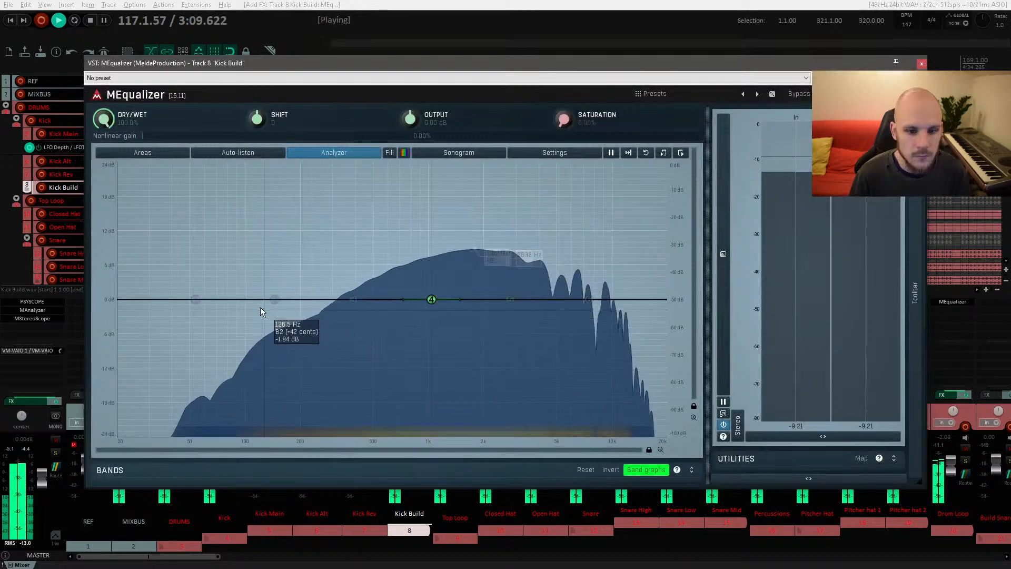
Step: Pull the first EQ band down into a low-shelf cut around 330 Hz and audition it
left_click_drag(195, 299, 340, 319)
key("space")
key("space")
key("space")
Step: Set band 1's gain to -4 dB in its settings and close the MEqualizer window
right_click(339, 320)
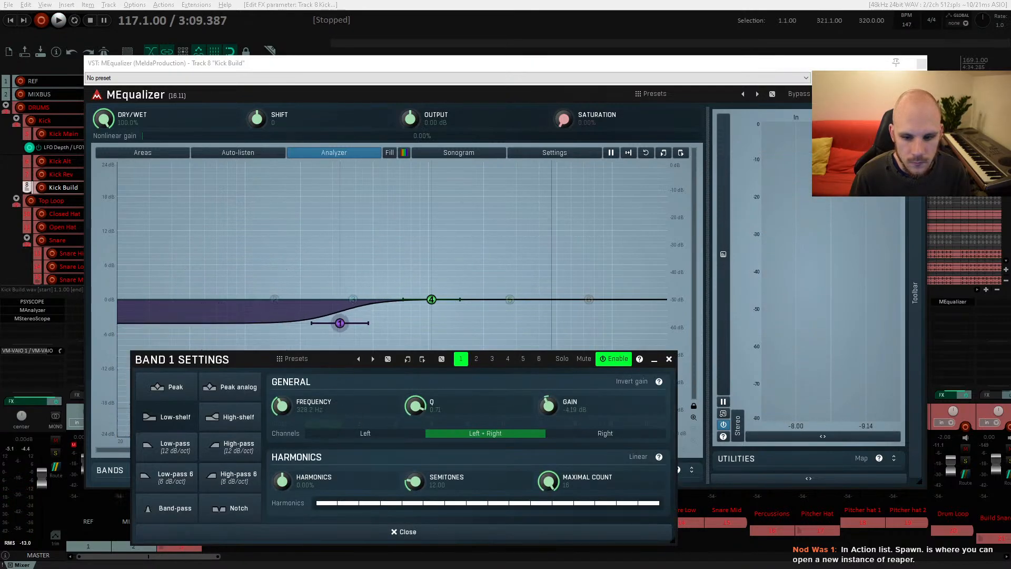
right_click(549, 406)
left_click(550, 404)
double_click(579, 408)
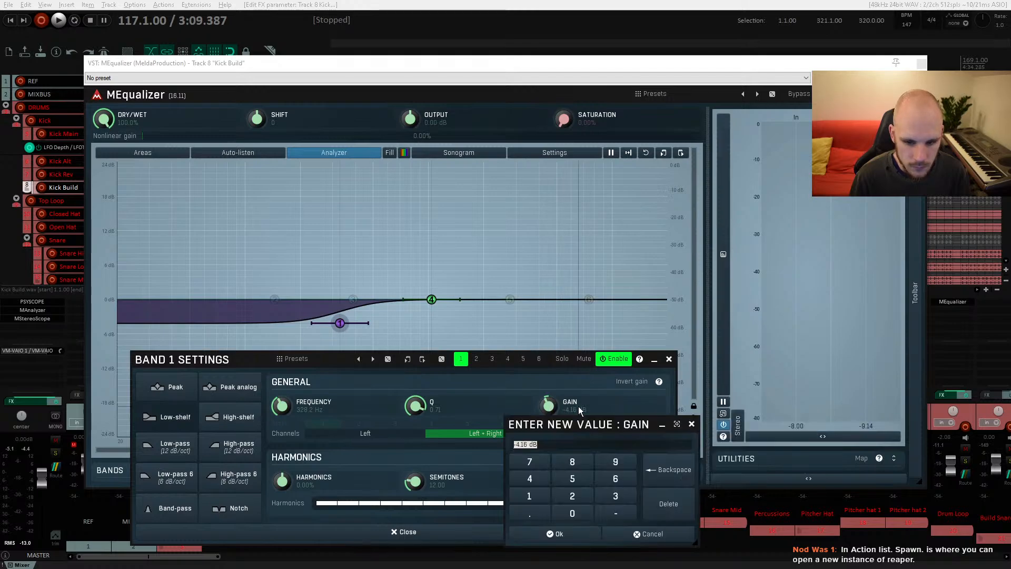
type("-4")
key("Return")
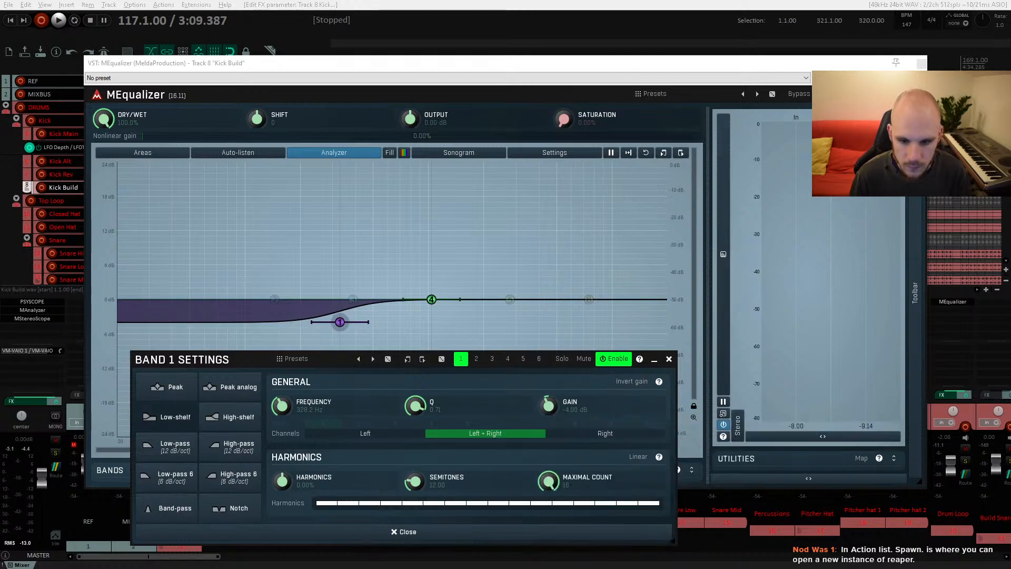
left_click(922, 64)
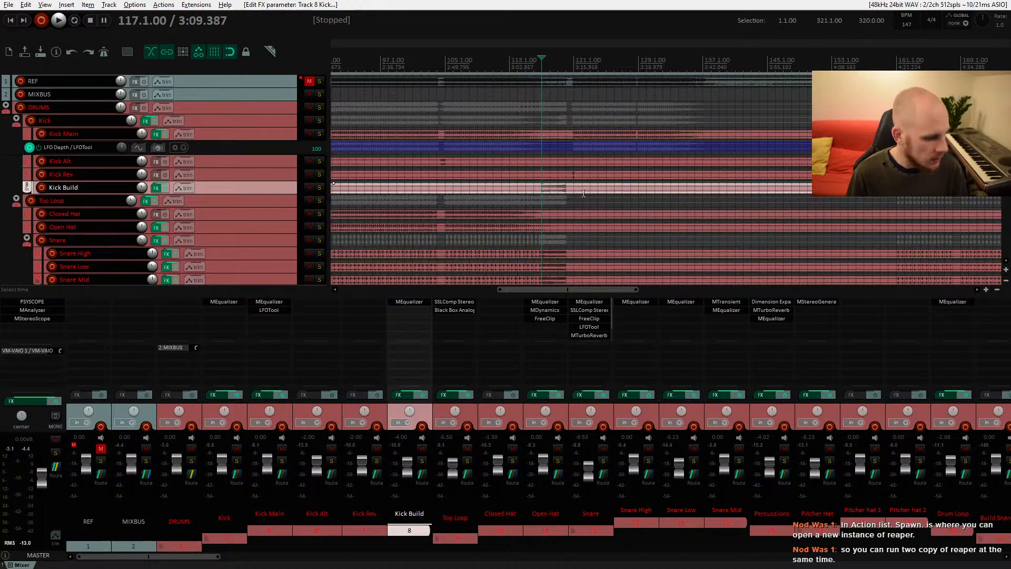
Step: Enlarge the Kick Build track and show the MEqualizer Gain 1 (EQ 1) automation envelope
scroll(584, 193, "up", 10)
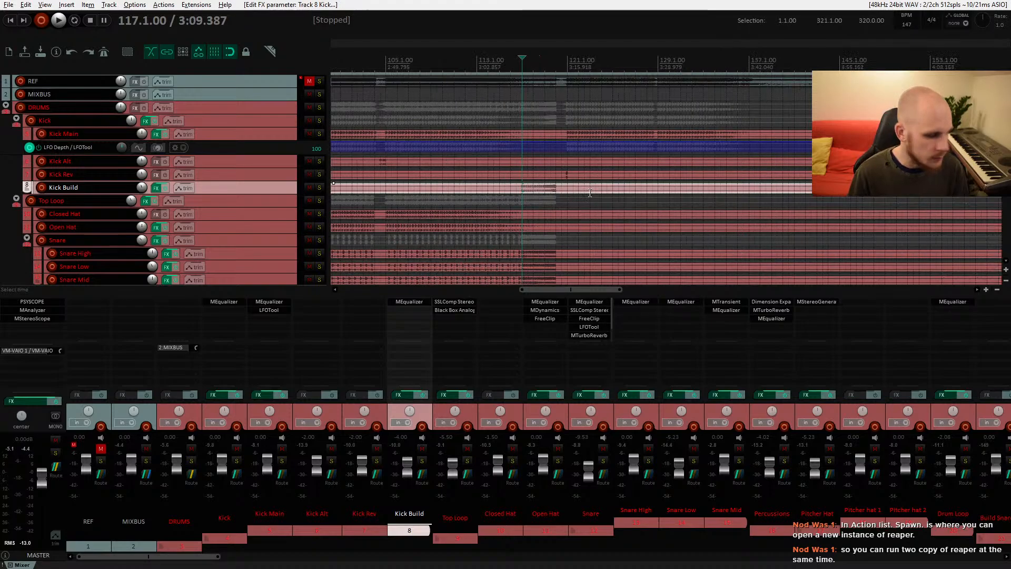
left_click(476, 189)
left_click_drag(273, 194, 273, 240)
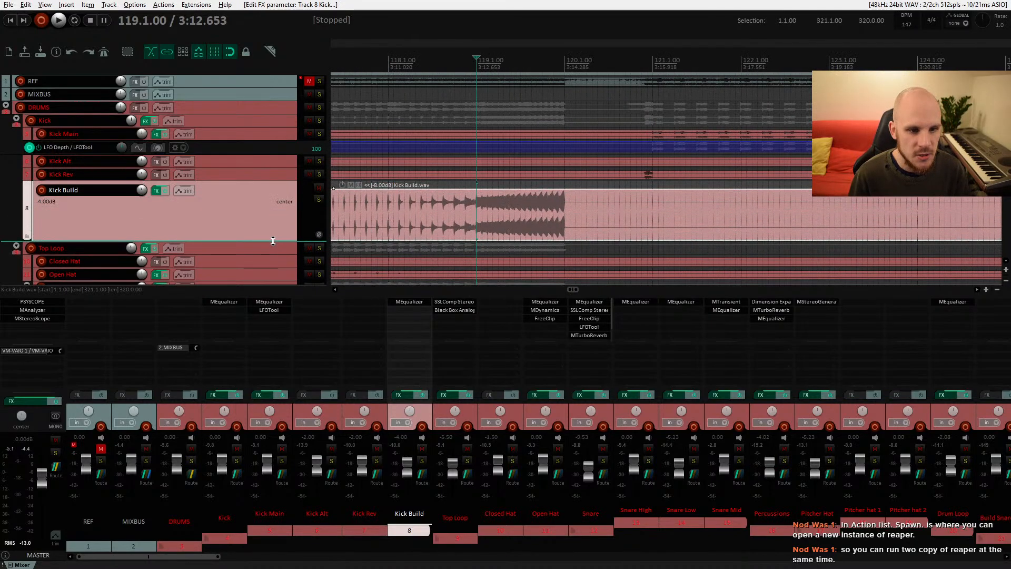
left_click(185, 189)
left_click(339, 227)
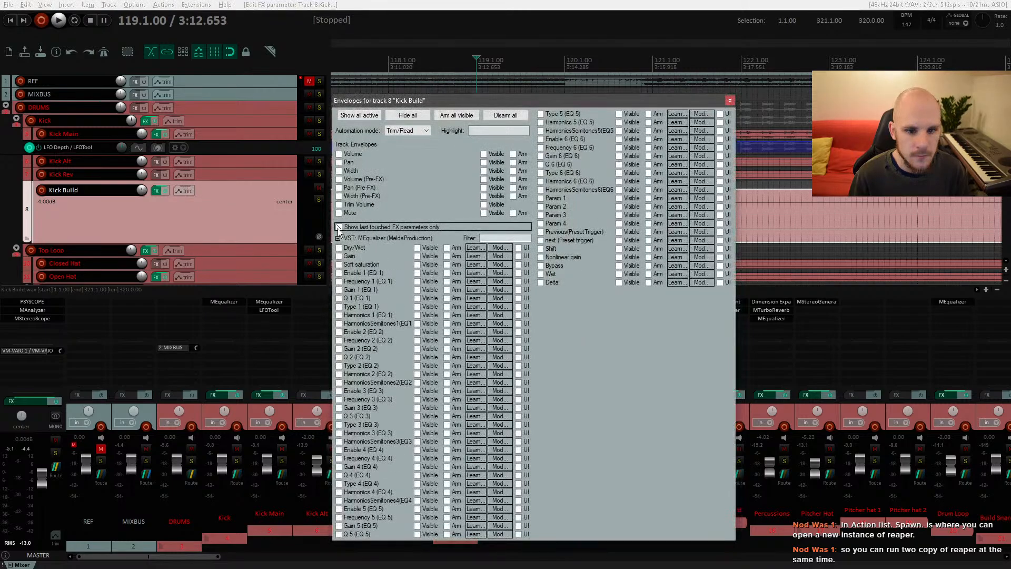
left_click(417, 248)
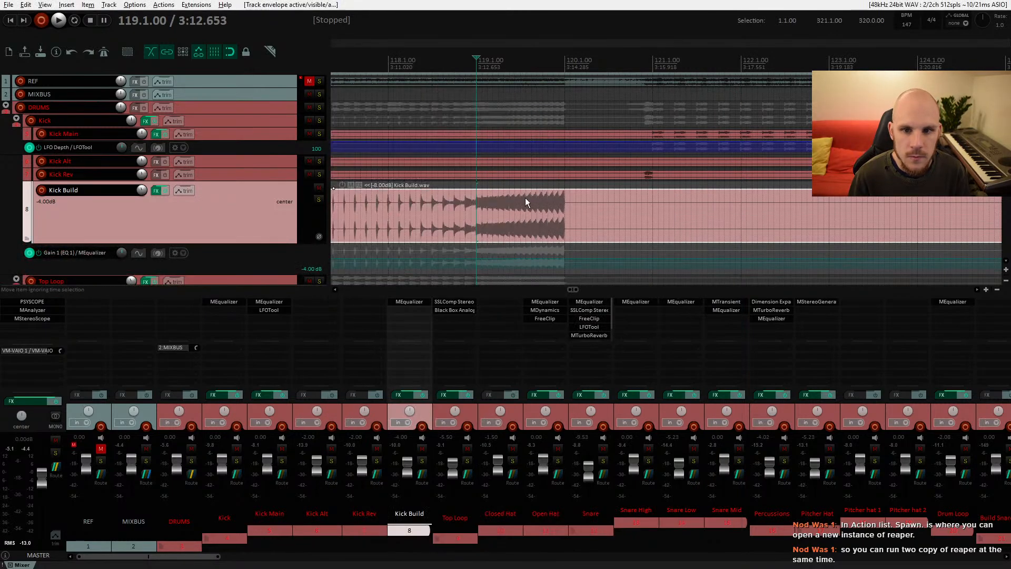
Step: Draw a drop in the Gain 1 envelope at the end of the build around bar 120
left_click(479, 257, "ctrl")
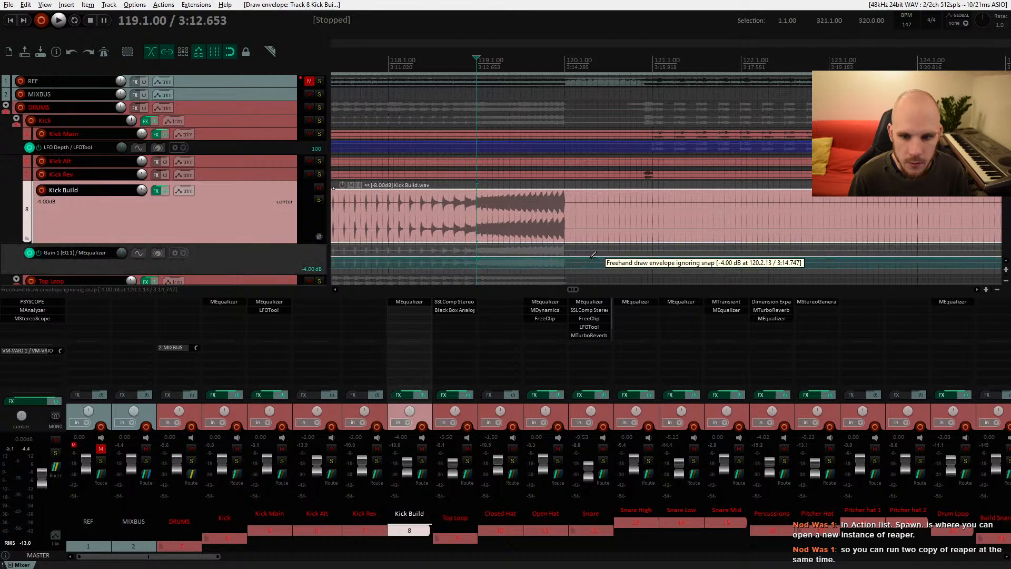
left_click_drag(564, 258, 564, 287)
key("space")
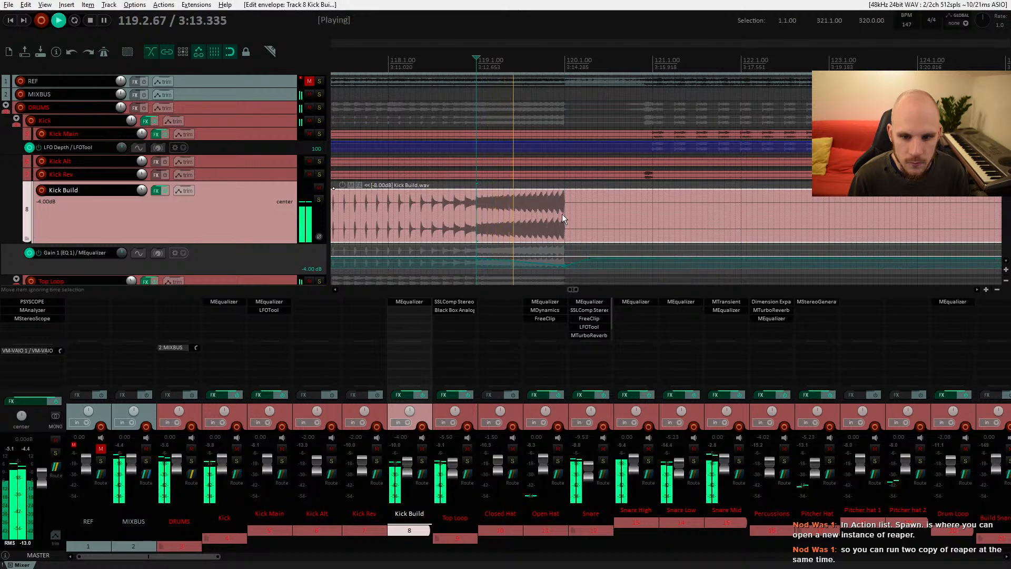
key("space")
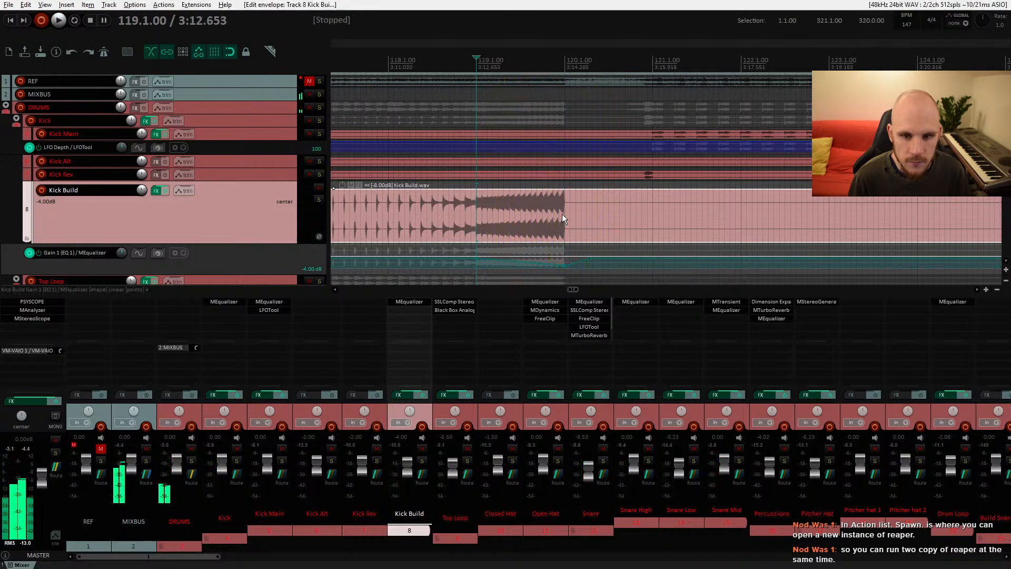
Step: Redraw the Gain 1 envelope change at bar 120 and play it back
key("space")
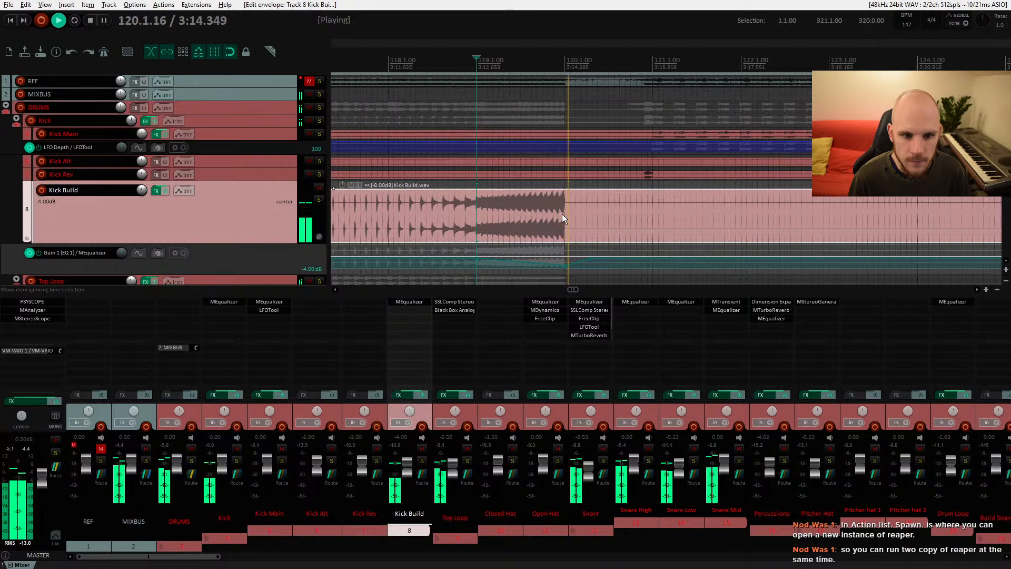
key("space")
key("space")
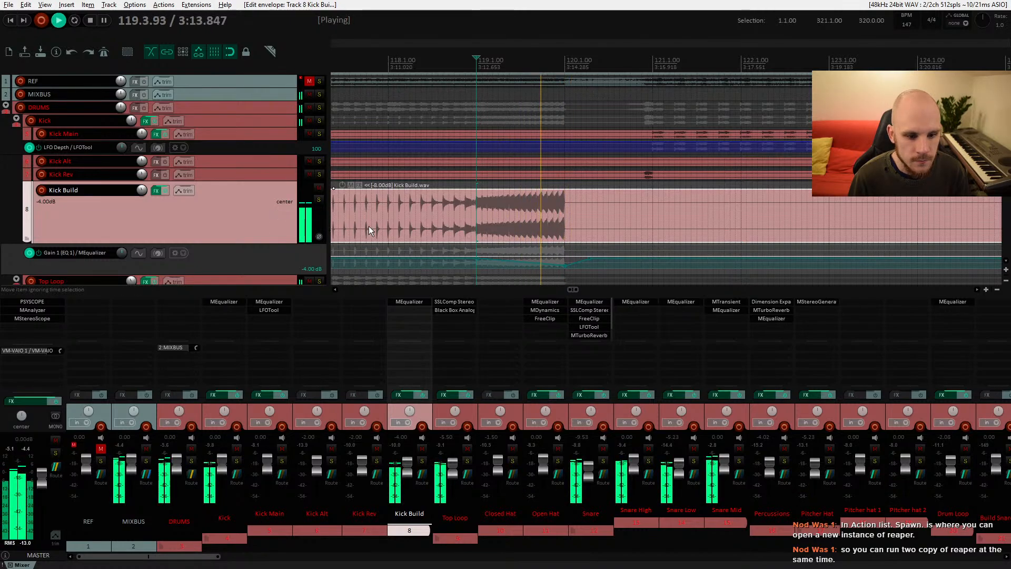
key("space")
left_click_drag(565, 266, 565, 289)
key("space")
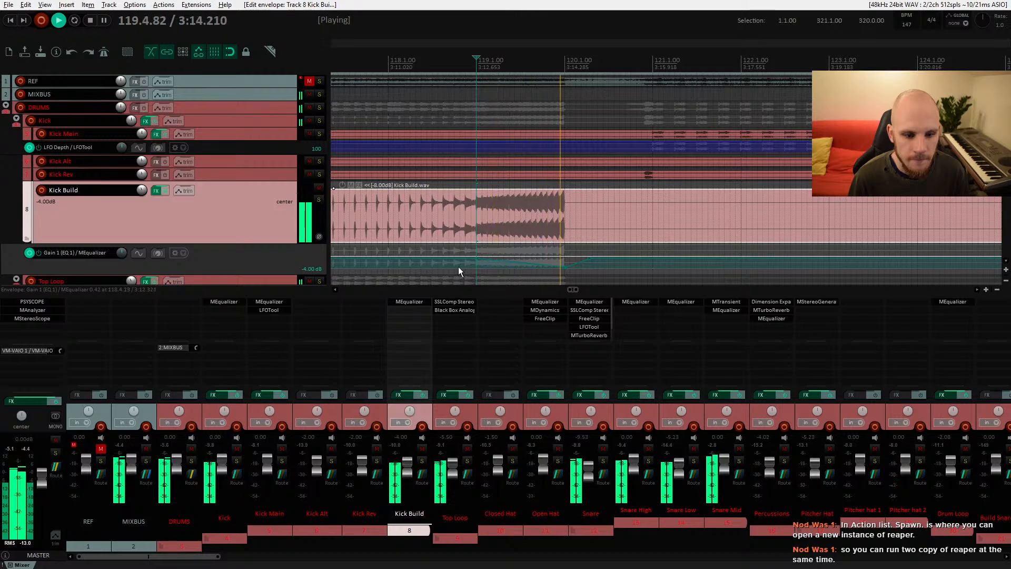
Step: Audition the Gated Vocal Pad track soloed and muted, and lower its volume to about -8.4 dB
scroll(521, 210, "down", 5)
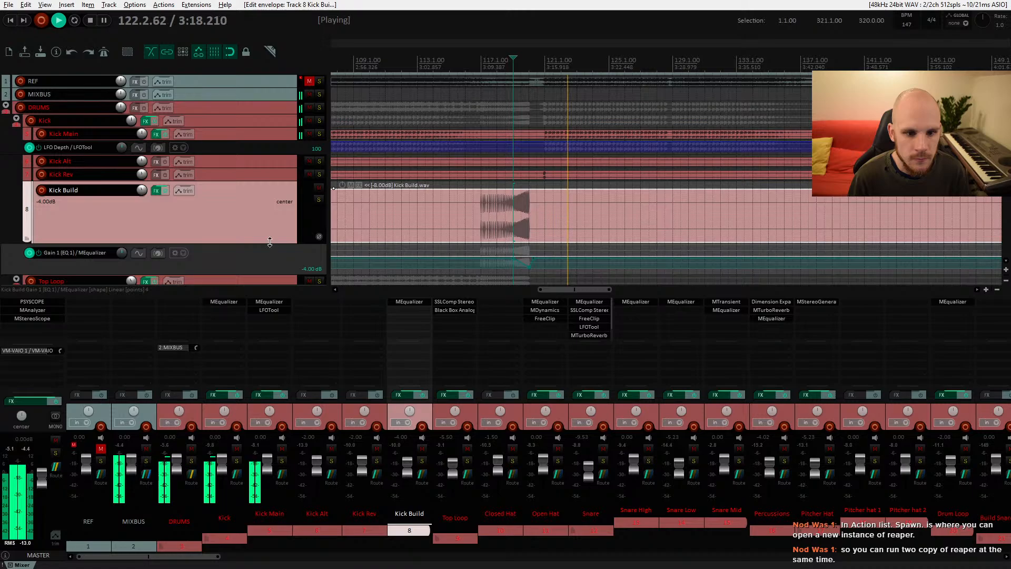
scroll(556, 214, "down", 8)
scroll(543, 213, "down", 15)
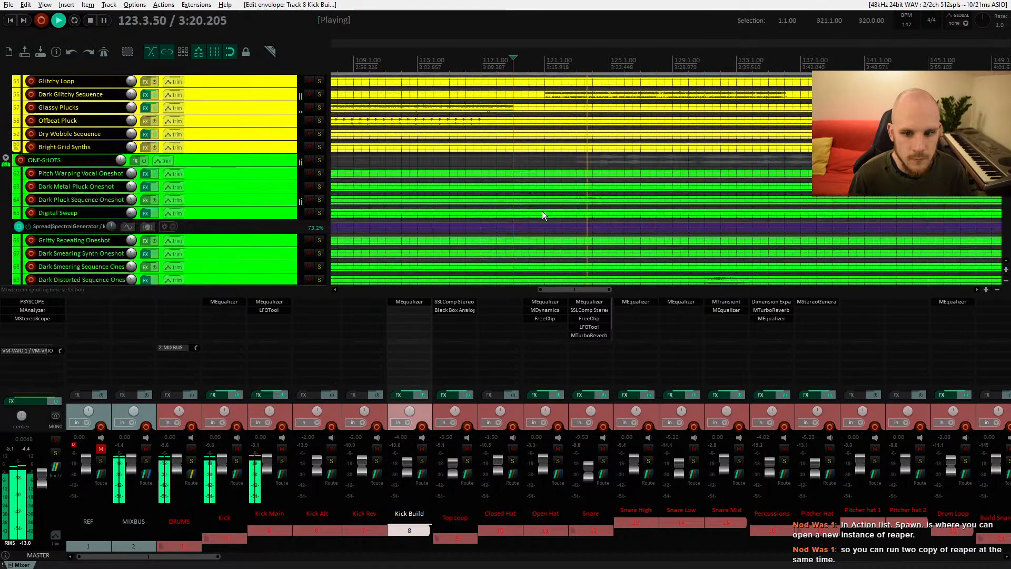
scroll(542, 214, "down", 10)
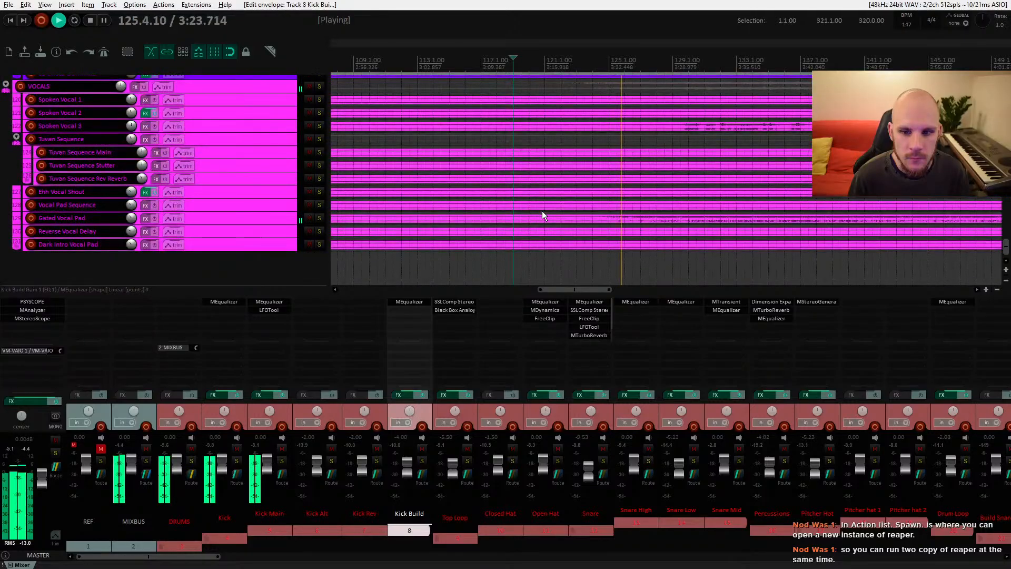
left_click(318, 218)
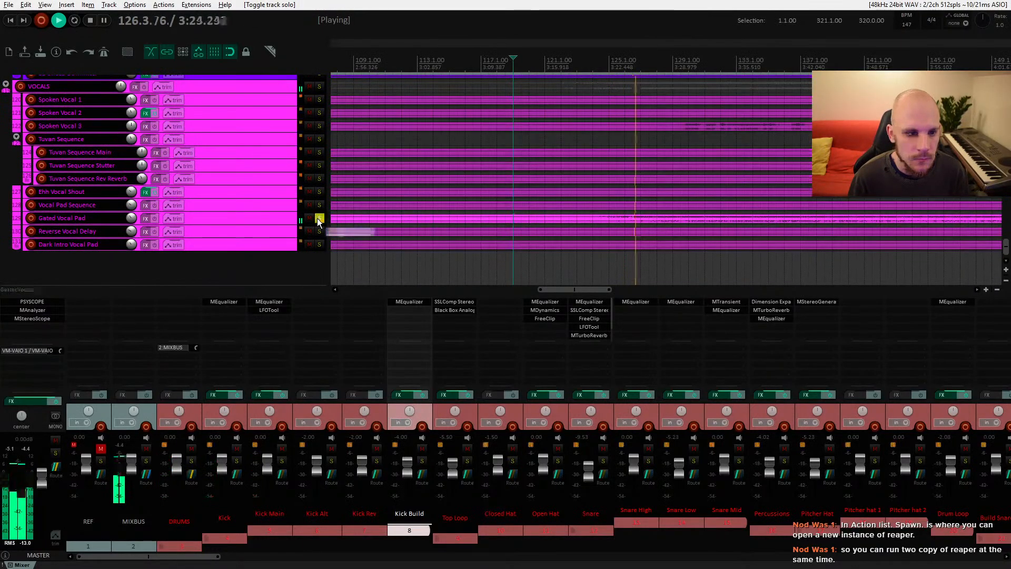
key("space")
left_click(550, 220)
key("space")
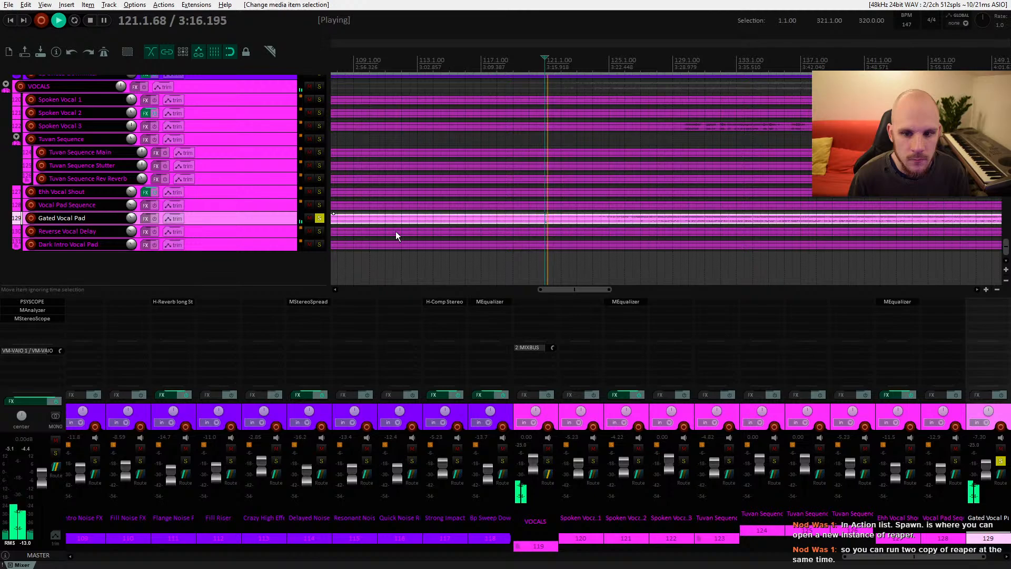
left_click(319, 218)
left_click(308, 219)
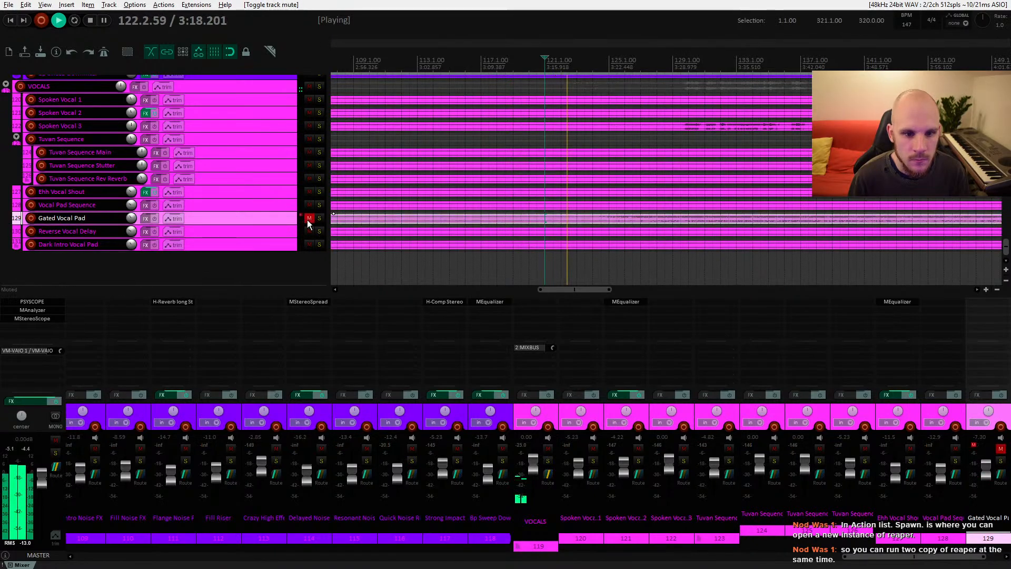
left_click(308, 219)
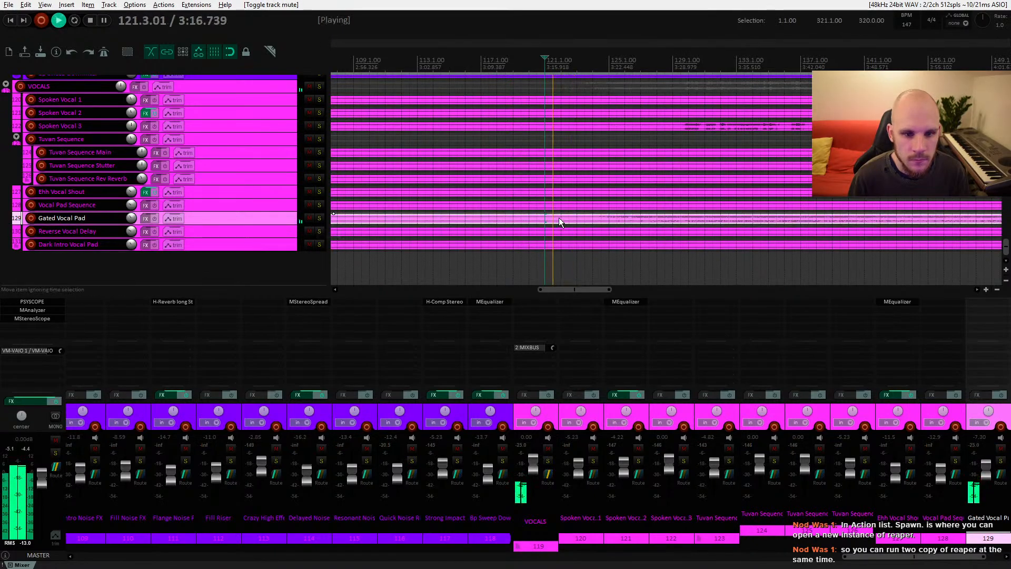
left_click(529, 216)
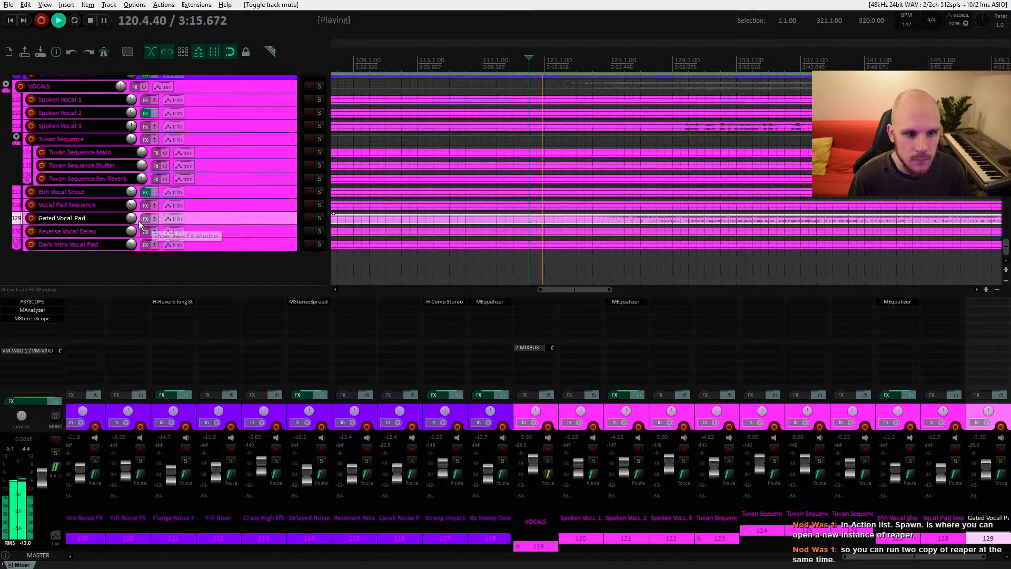
left_click_drag(131, 218, 131, 221)
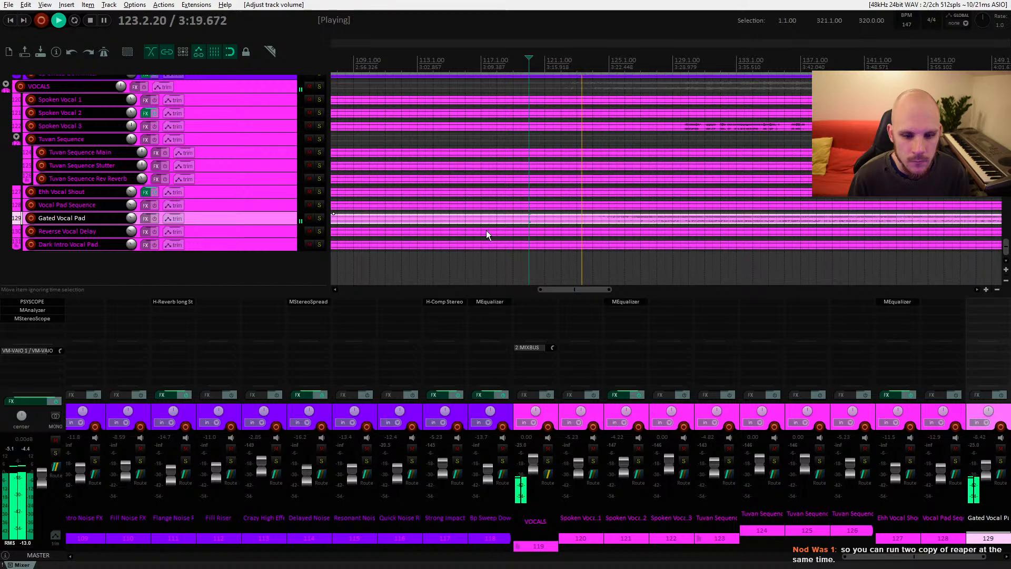
Step: Insert MEqualizer on the Gated Vocal Pad track
double_click(974, 301)
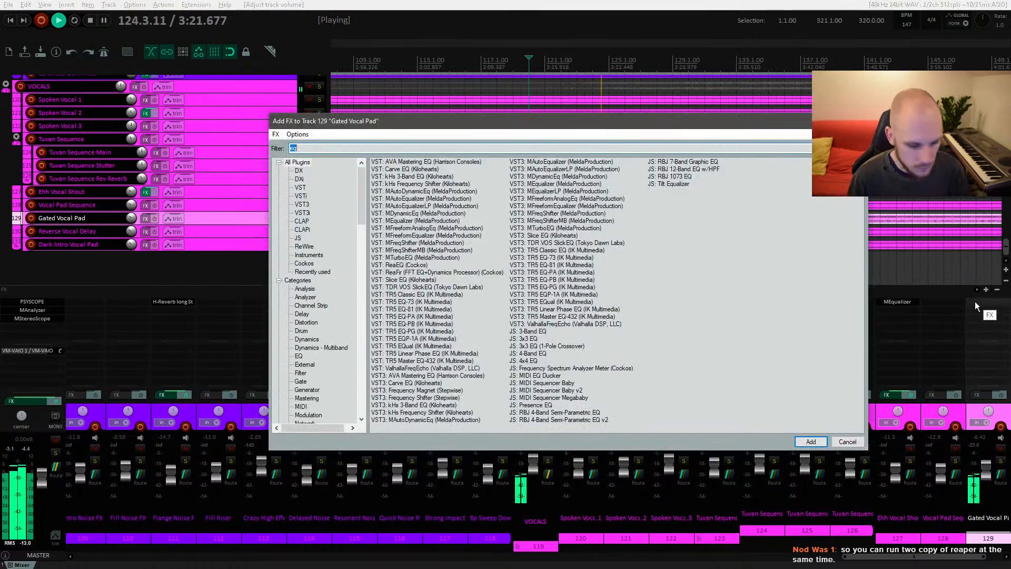
double_click(422, 220)
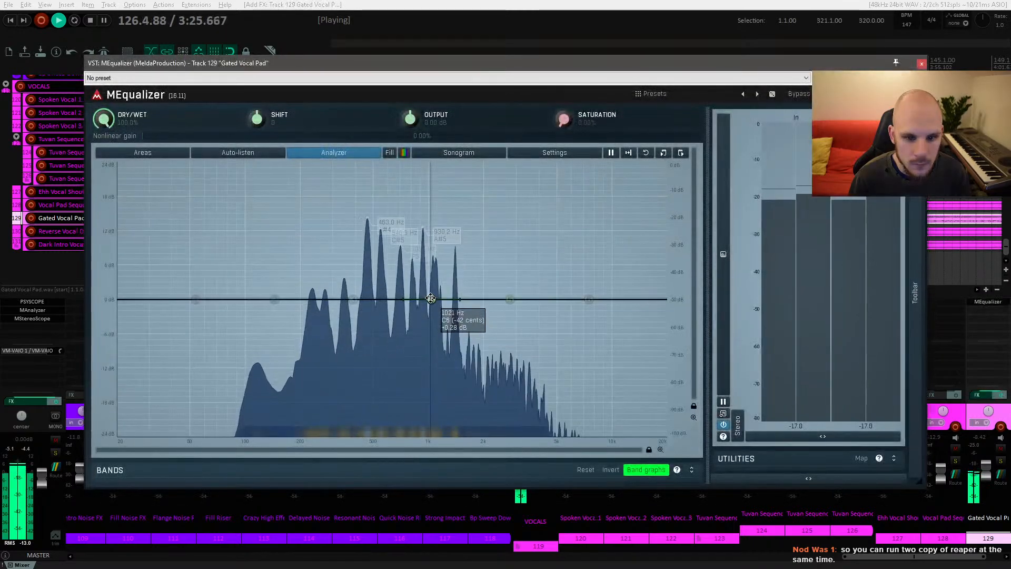
Step: Cut the Gated Vocal Pad's EQ band by about 10.5 dB at around 494 Hz and audition the result
left_click_drag(433, 298, 366, 358)
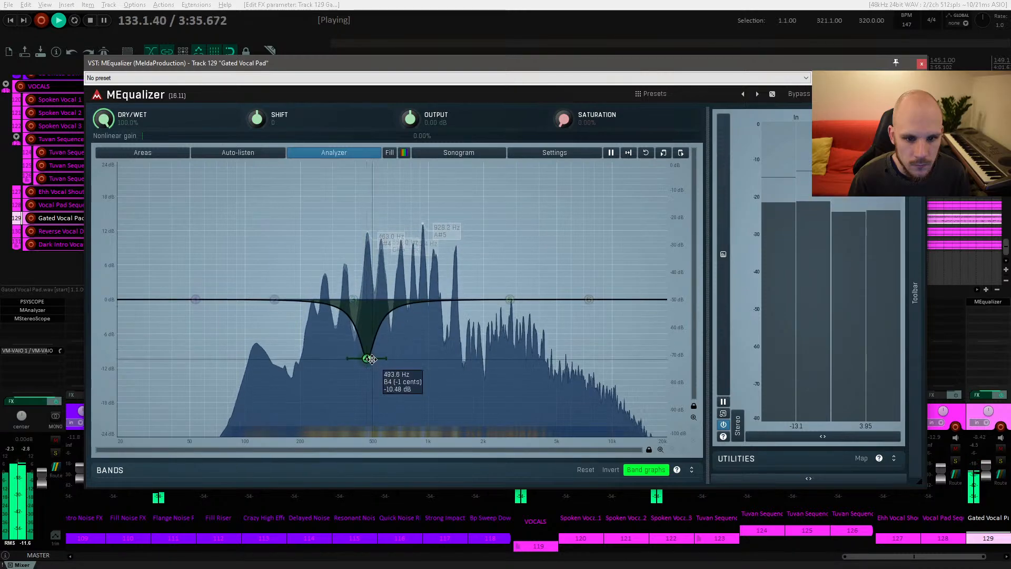
key("space")
key("space")
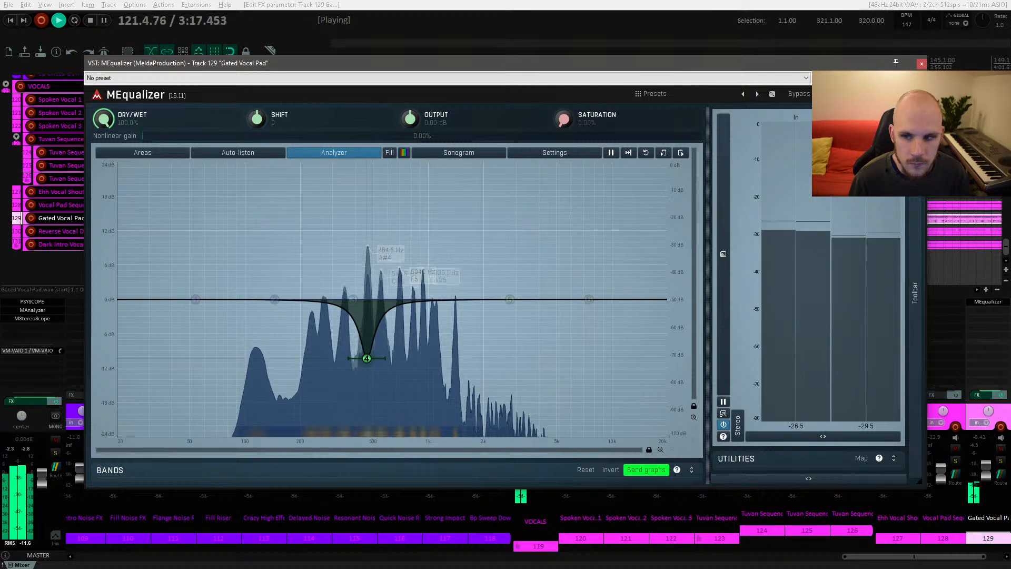
Step: Close the EQ and toggle the Gated Vocal Pad track's effects on and off to compare the sound
left_click(922, 64)
scroll(133, 222, "up", 2)
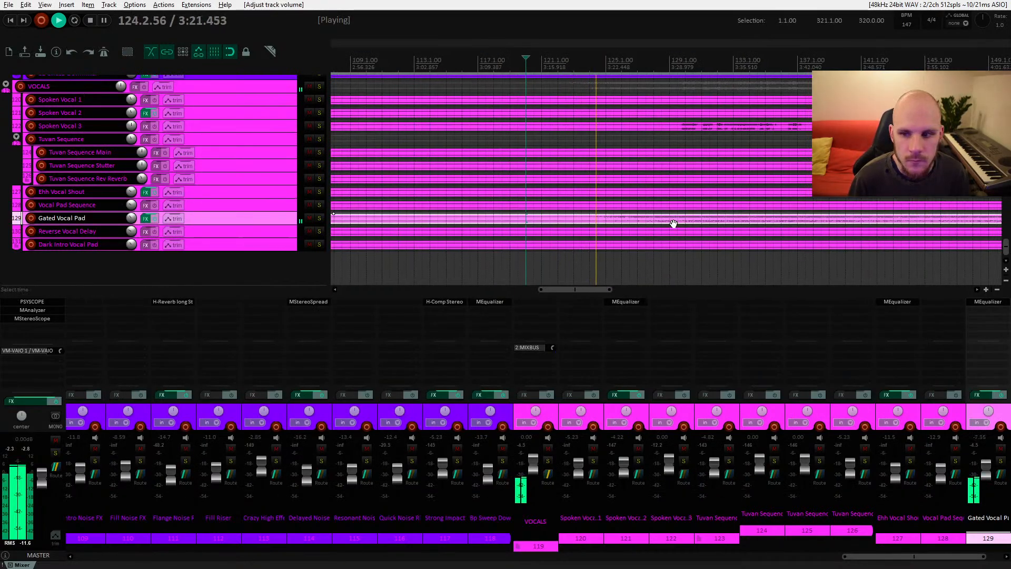
left_click_drag(679, 212, 583, 212)
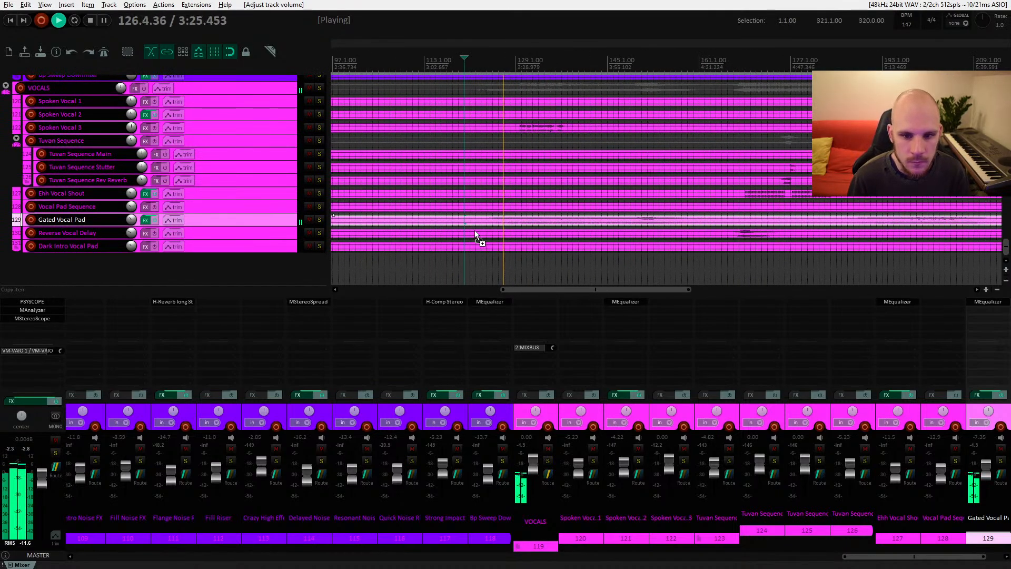
scroll(474, 230, "down", 4)
scroll(474, 230, "down", 3)
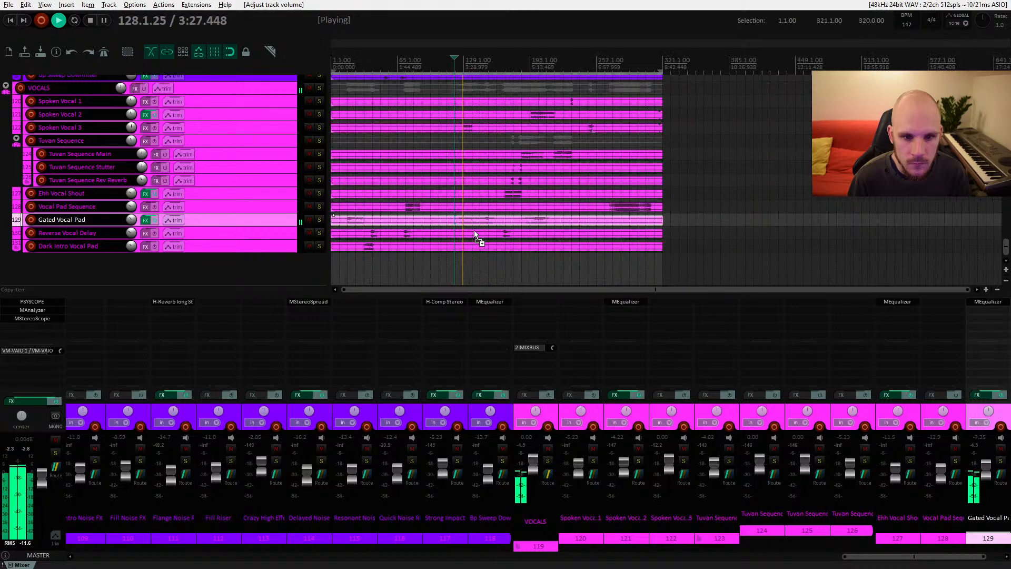
scroll(465, 230, "up", 5)
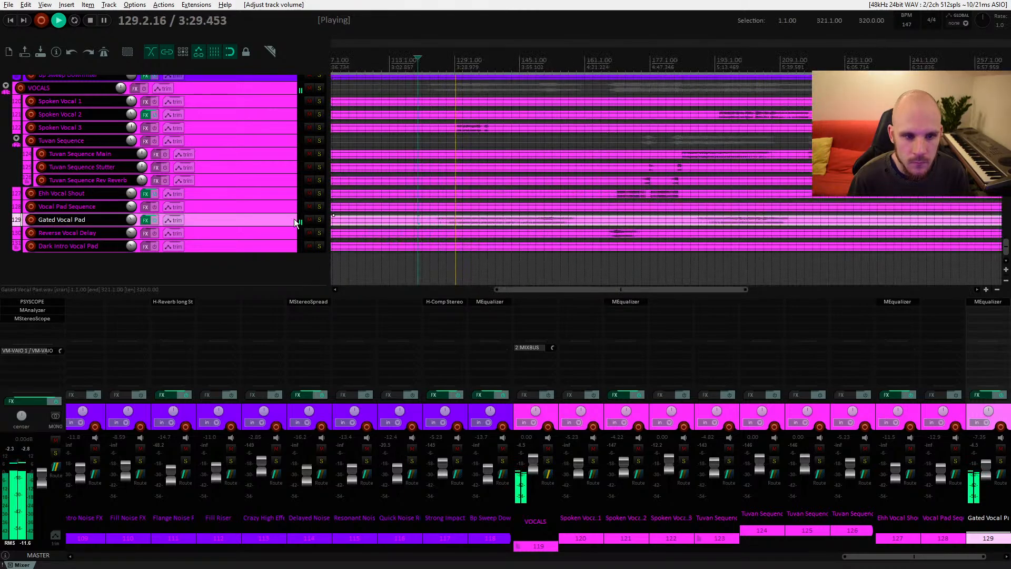
left_click(153, 220)
left_click(153, 220)
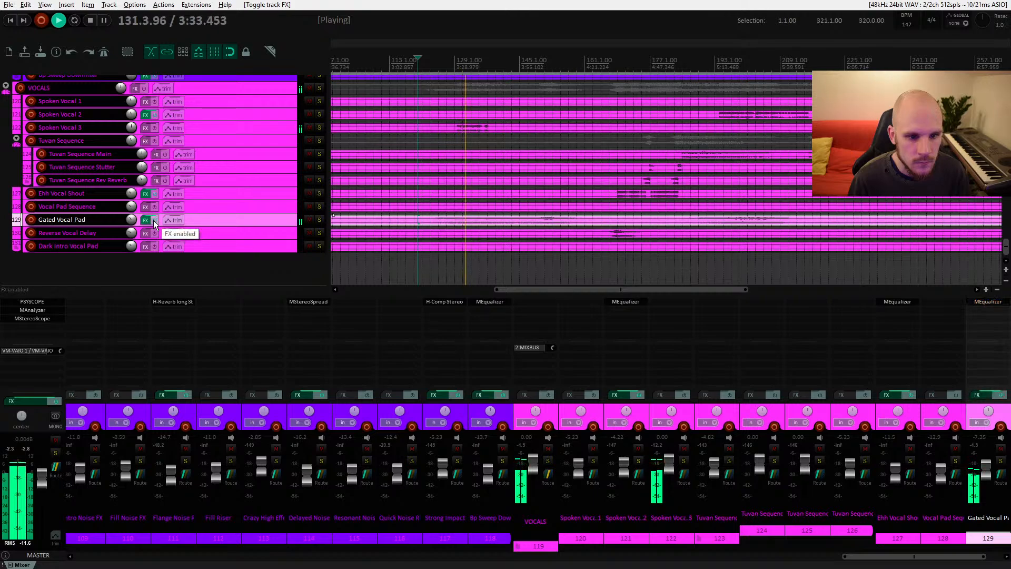
left_click(153, 220)
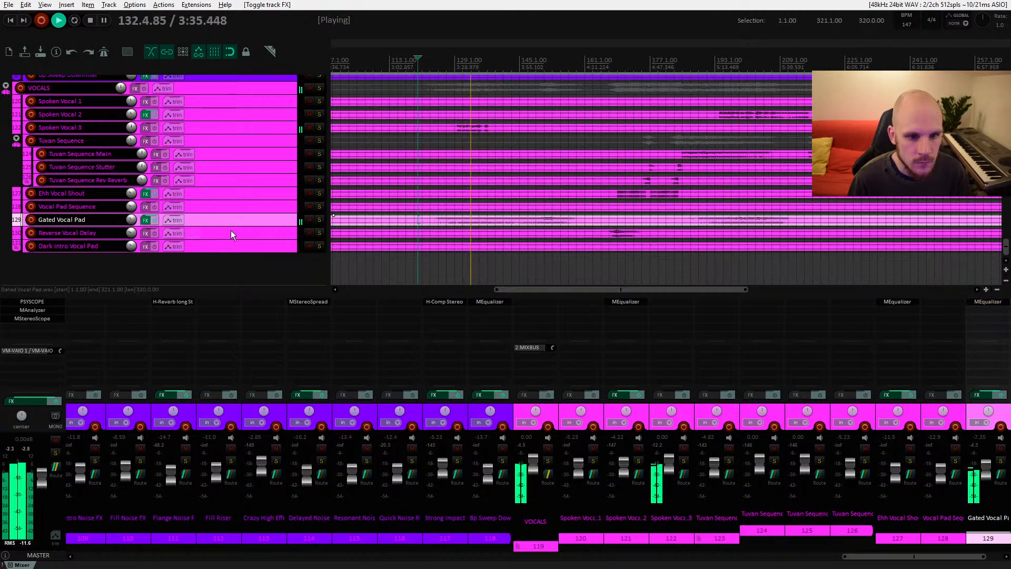
Step: Scroll through the arrangement's tracks during playback, then stop playback
left_click_drag(466, 185, 481, 233)
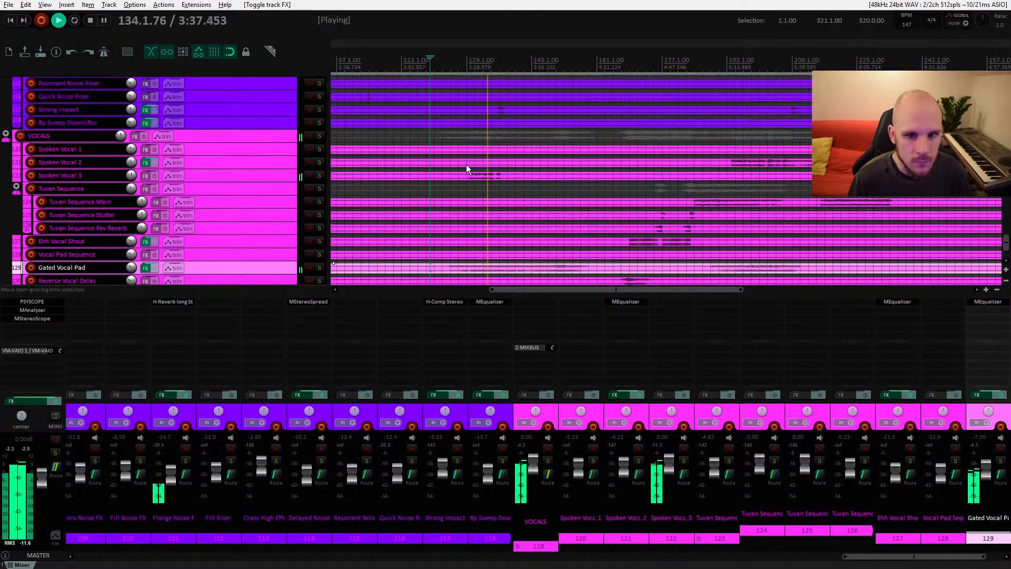
left_click_drag(467, 164, 485, 257)
left_click_drag(474, 156, 485, 258)
left_click_drag(474, 181, 483, 258)
left_click_drag(474, 167, 486, 209)
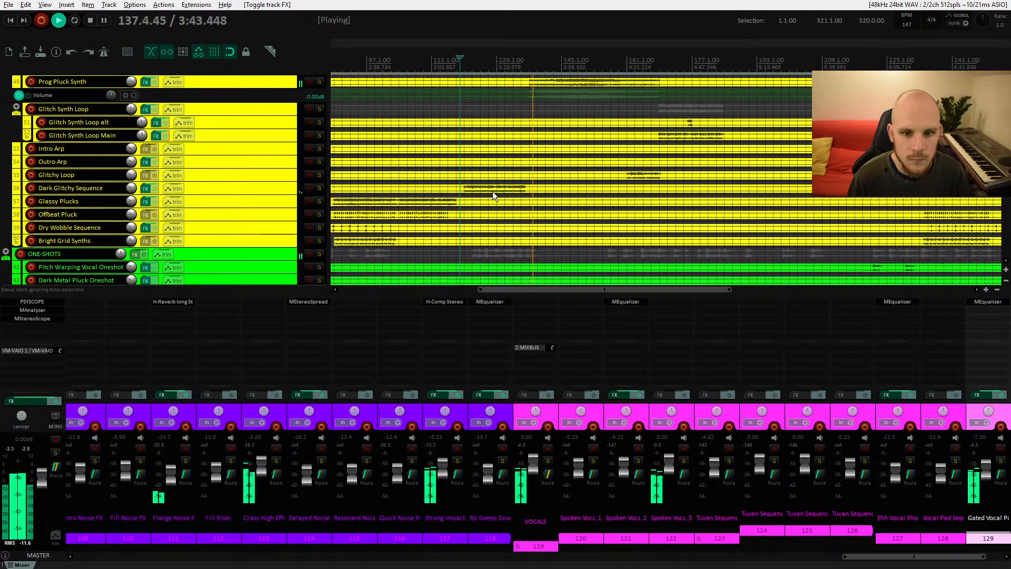
key("space")
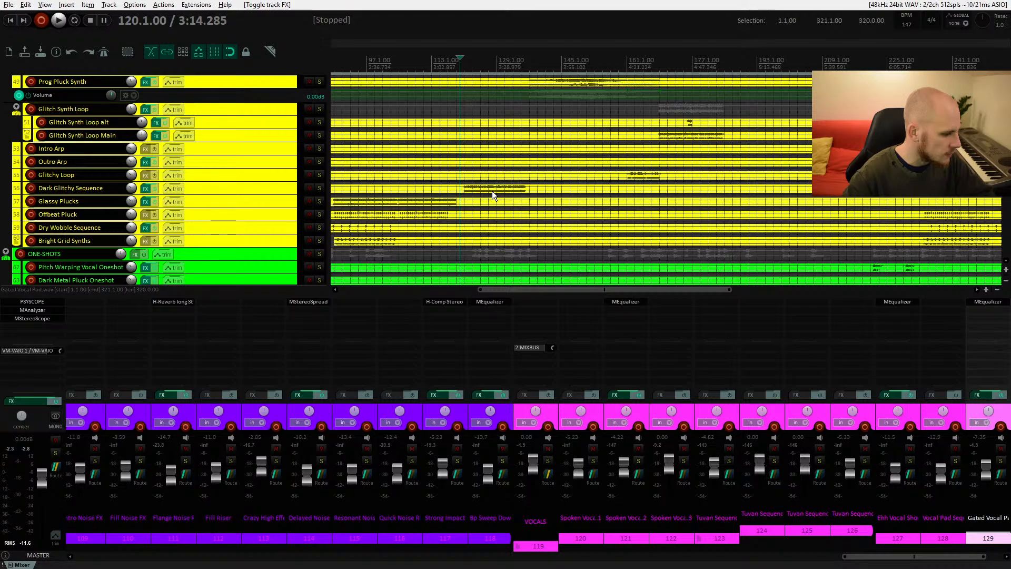
Step: Run the action to spawn a new instance of REAPER, found by filtering the actions for spawn
left_click(158, 6)
left_click(191, 17)
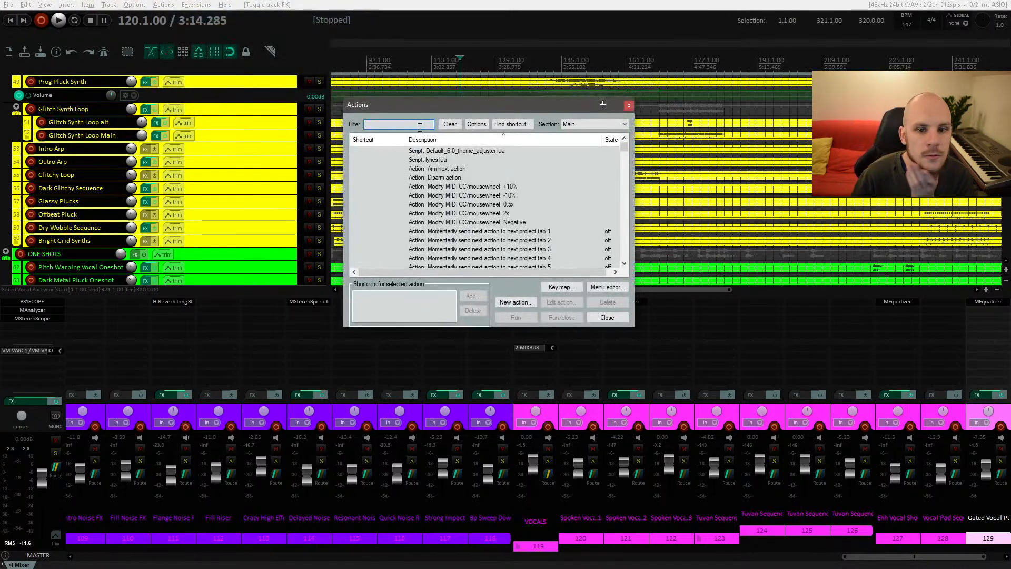
type("spawn")
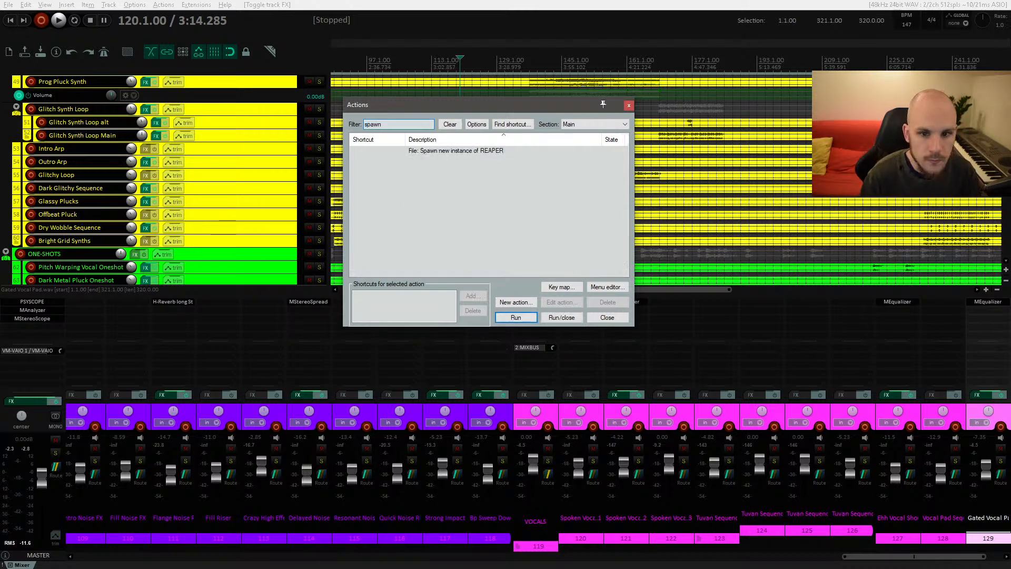
left_click(447, 151)
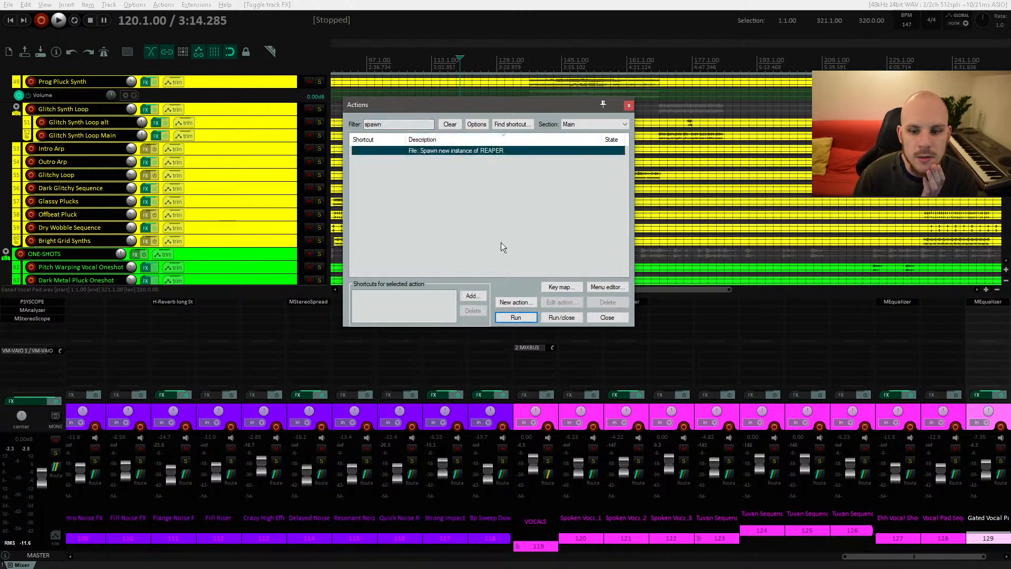
left_click(516, 318)
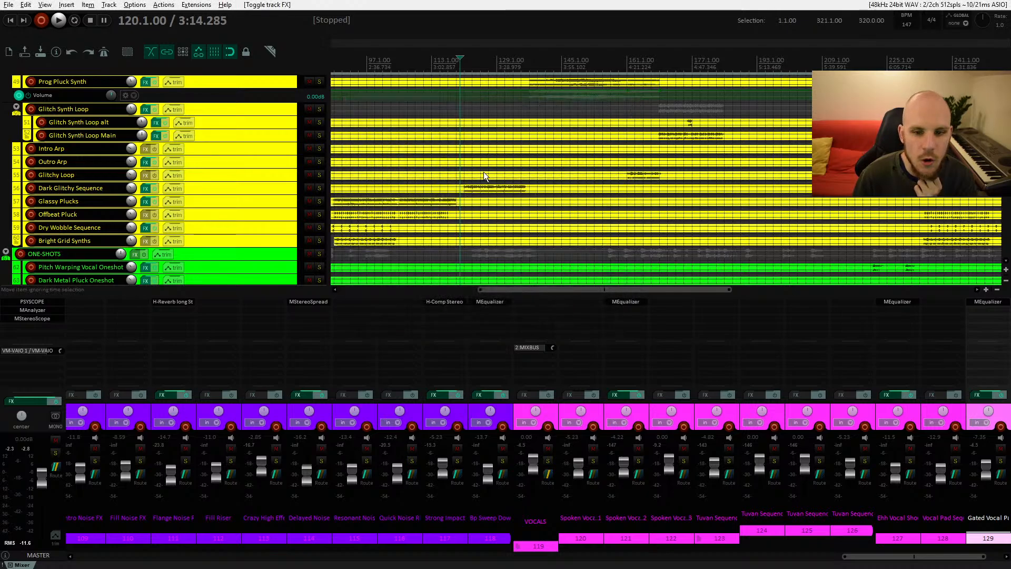
Step: Scroll through the synth and one-shot tracks, selecting items and placing the cursor at bar 113
left_click_drag(483, 171, 479, 144)
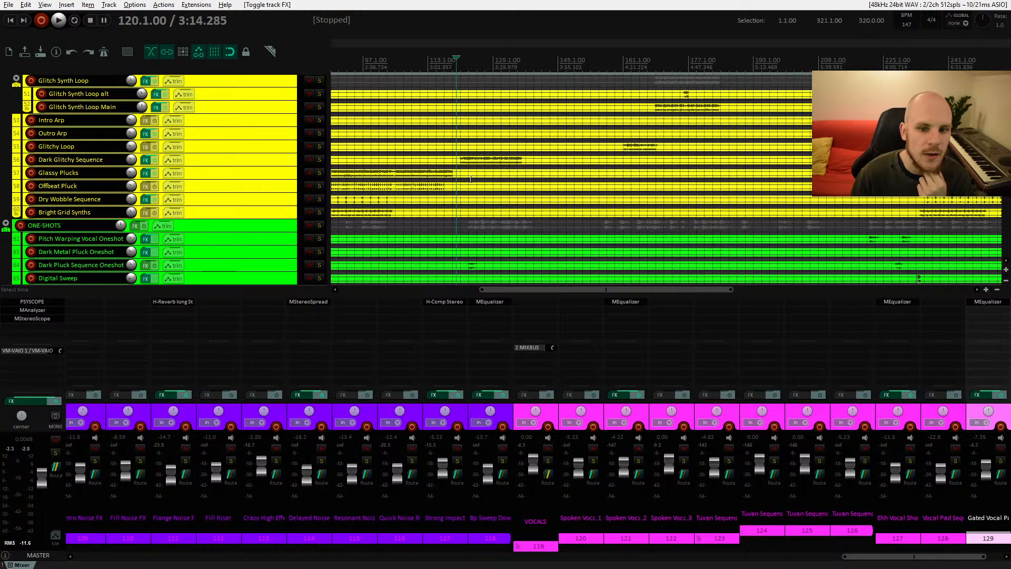
left_click_drag(470, 179, 463, 149)
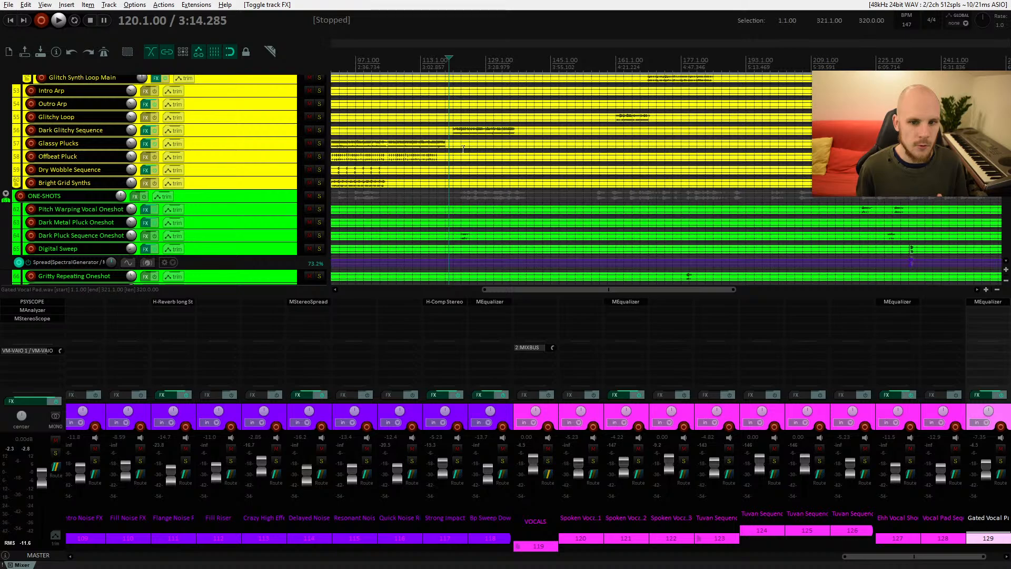
left_click(457, 136)
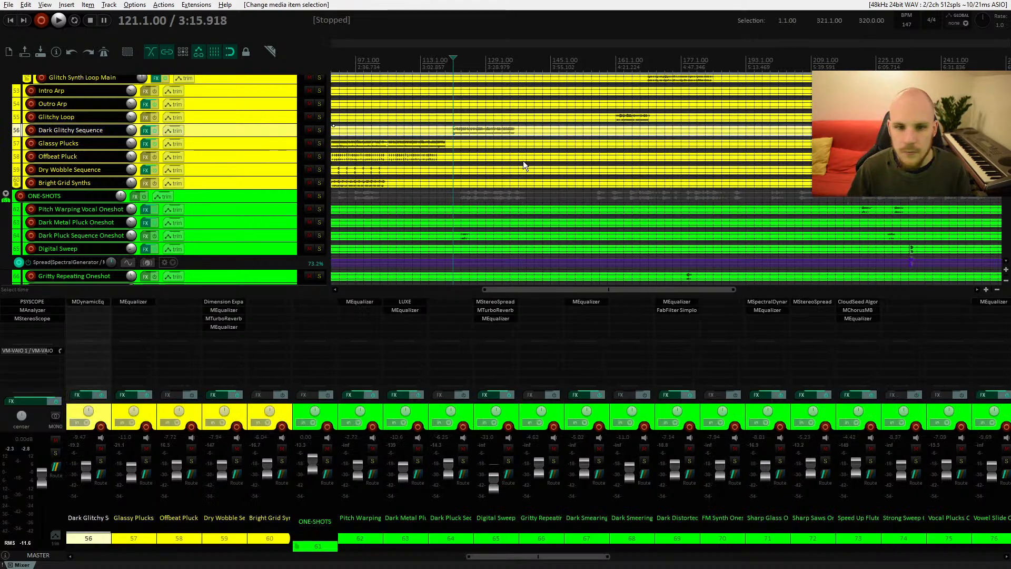
scroll(458, 158, "up", 4)
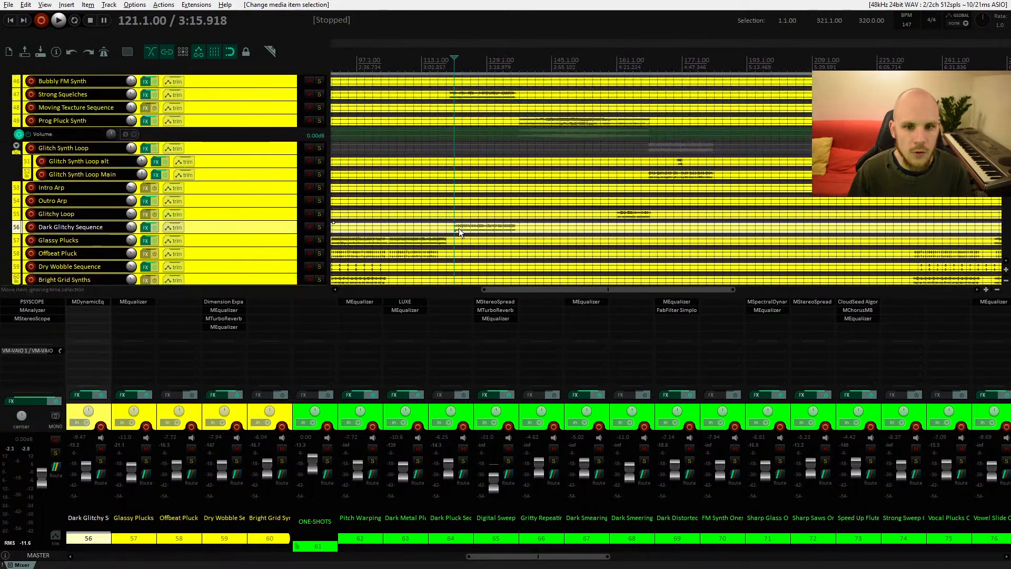
scroll(474, 192, "down", 2)
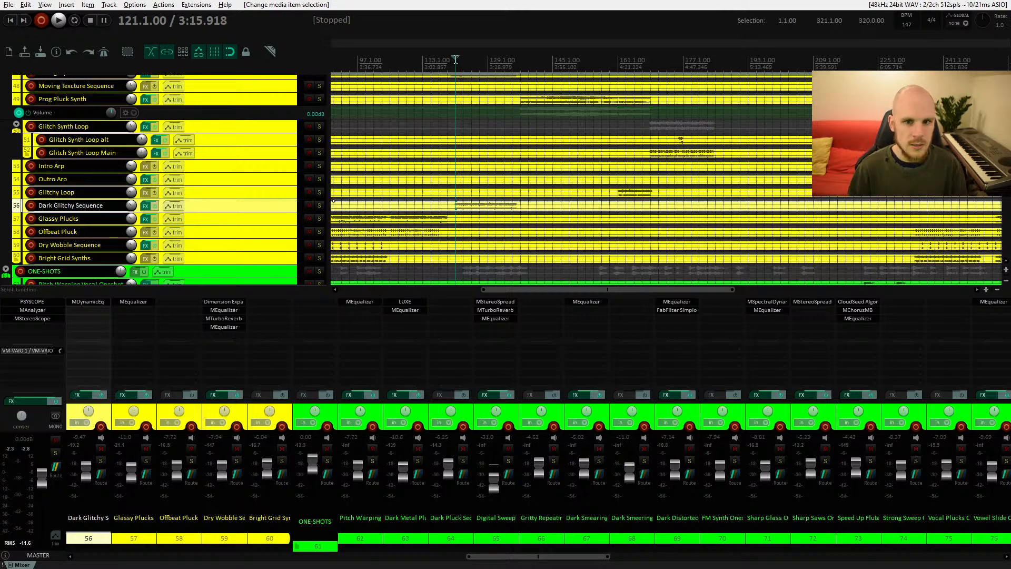
left_click(424, 63)
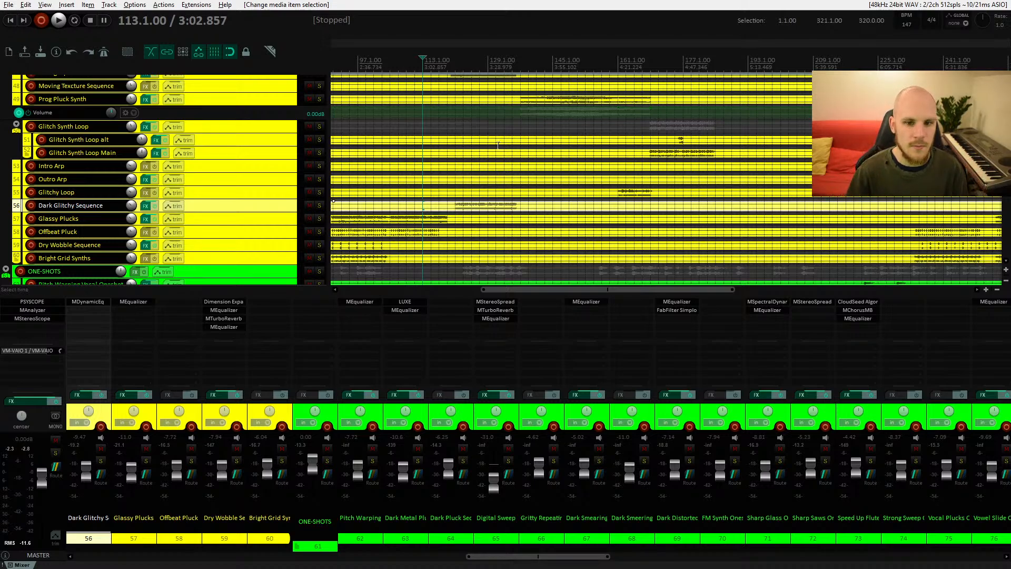
left_click(456, 194)
scroll(472, 217, "up", 6)
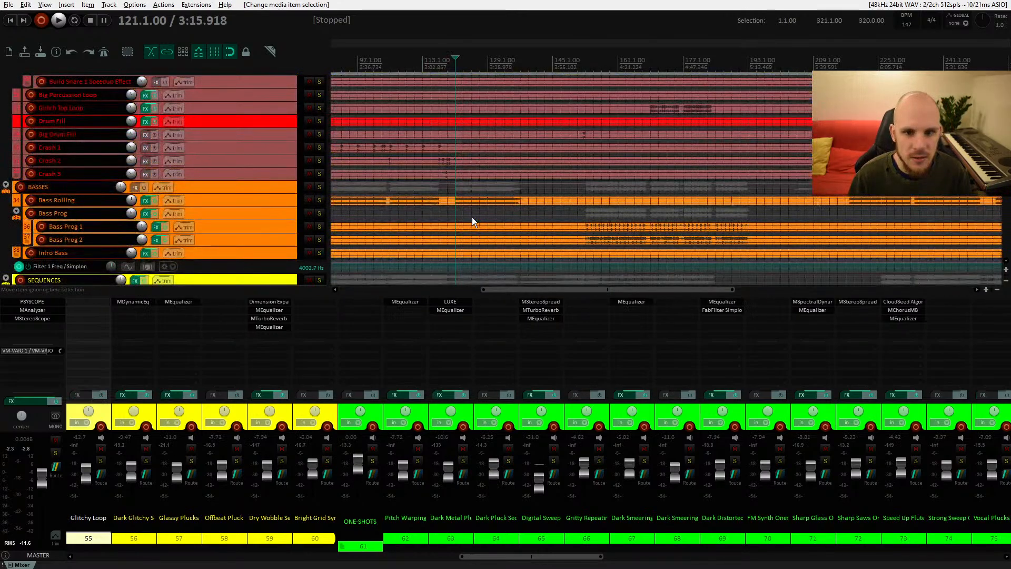
scroll(472, 216, "down", 6)
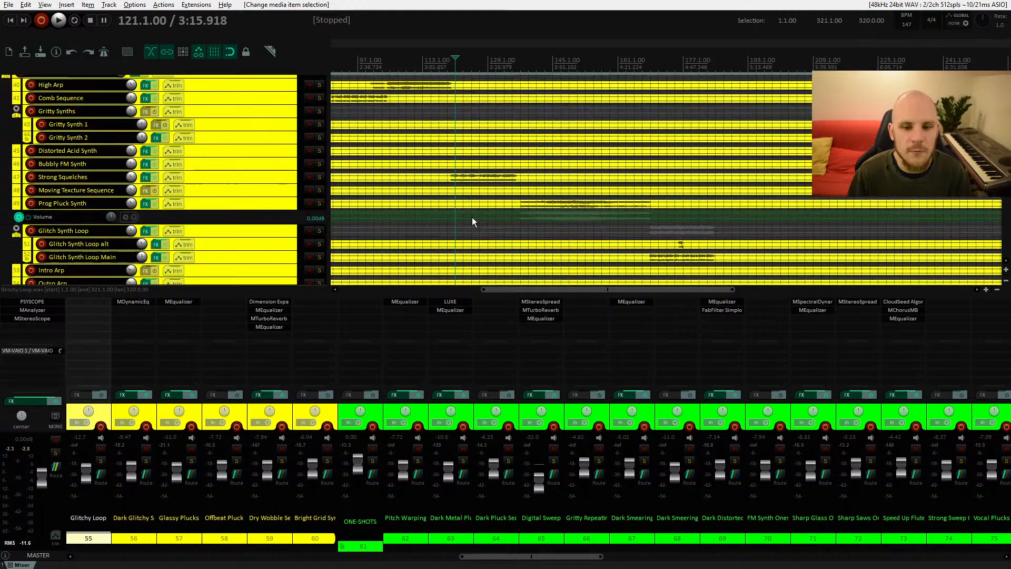
scroll(472, 217, "down", 4)
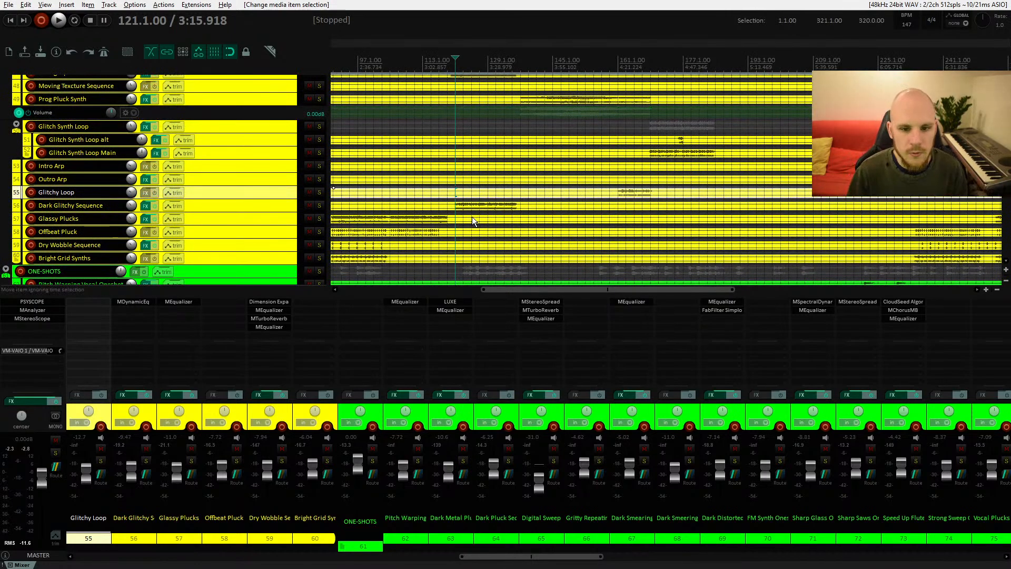
scroll(471, 217, "down", 4)
scroll(472, 217, "down", 8)
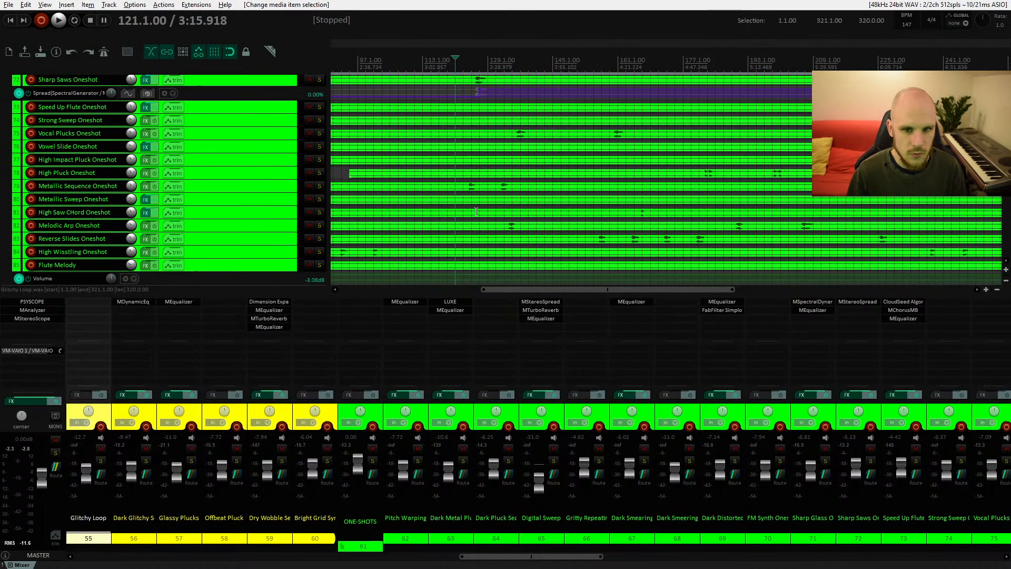
scroll(476, 209, "down", 3)
scroll(476, 209, "down", 6)
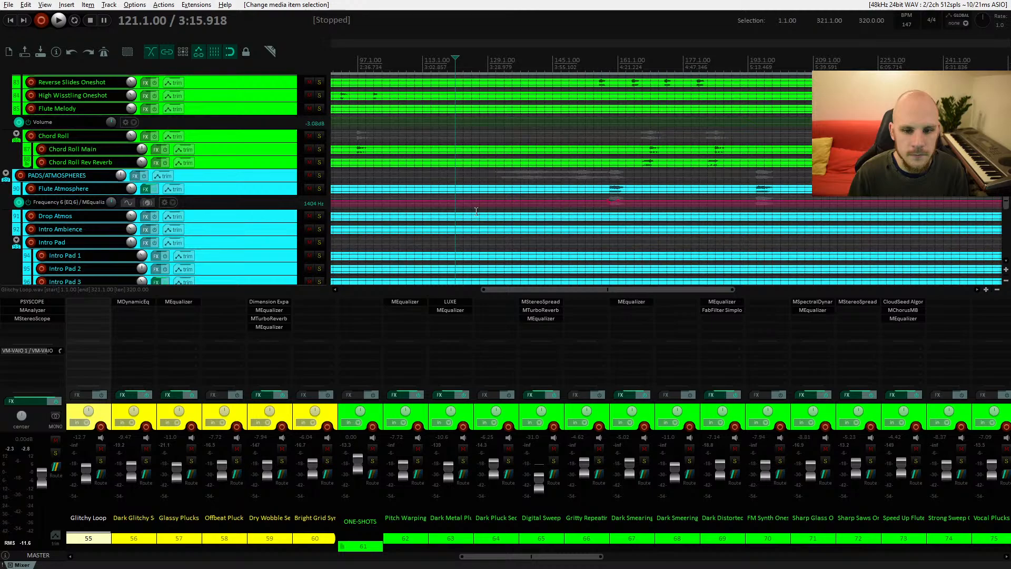
Step: Play back the mix while scrolling to the FX group and select the Crazy High Effect item
key("space")
scroll(476, 211, "down", 4)
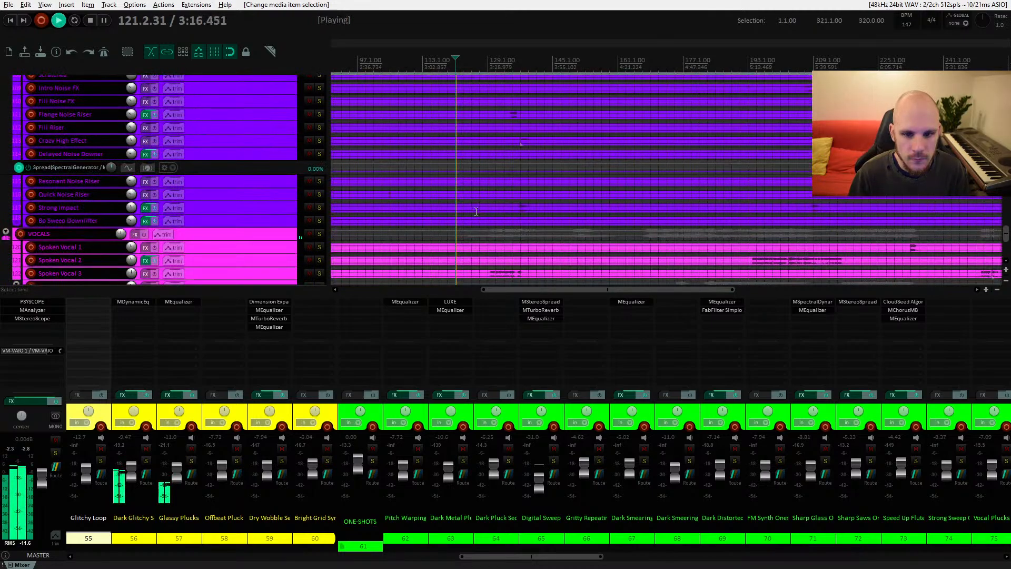
scroll(476, 211, "up", 7)
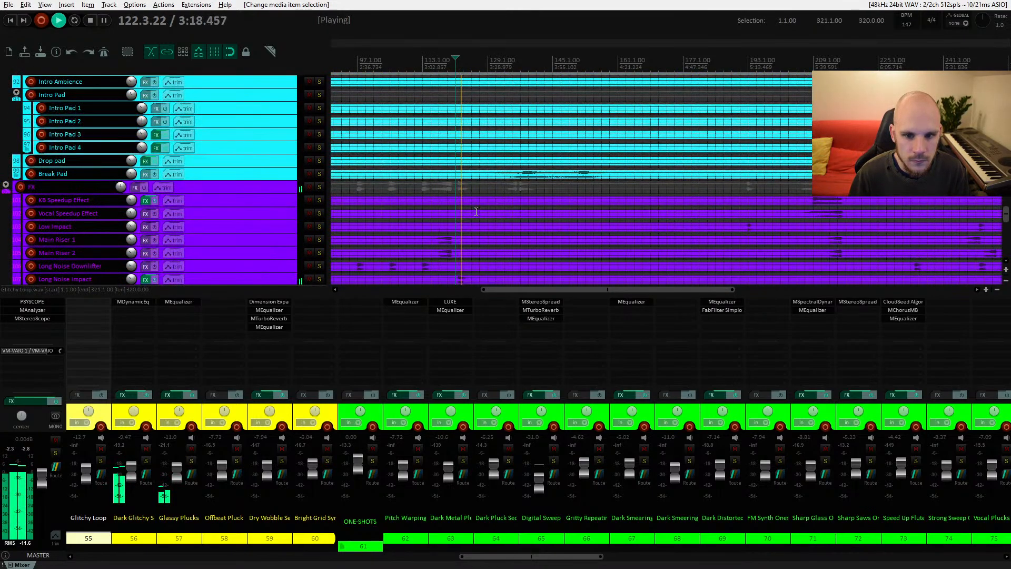
scroll(476, 211, "down", 3)
key("space")
left_click(519, 203)
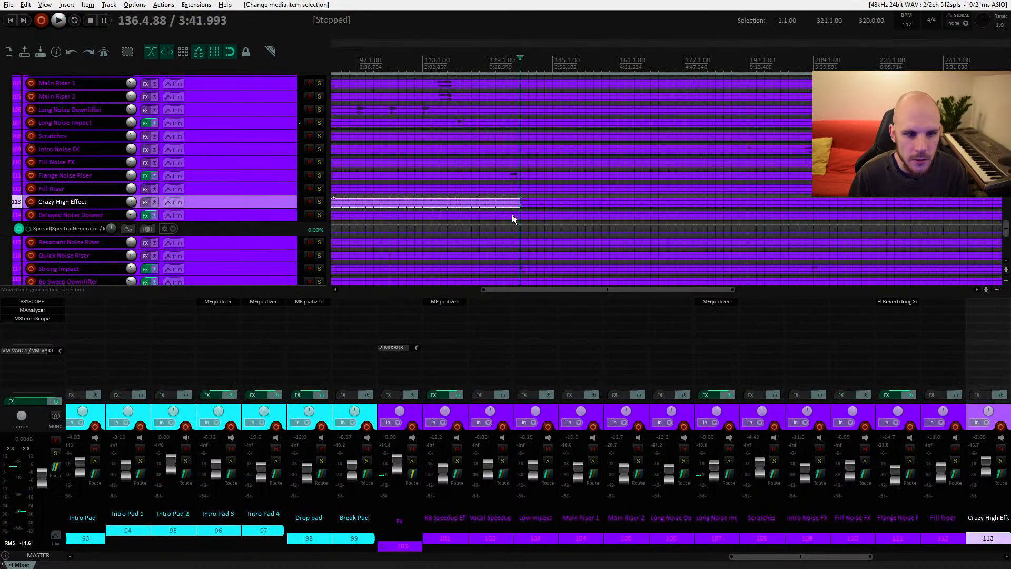
key("space")
scroll(538, 229, "up", 5)
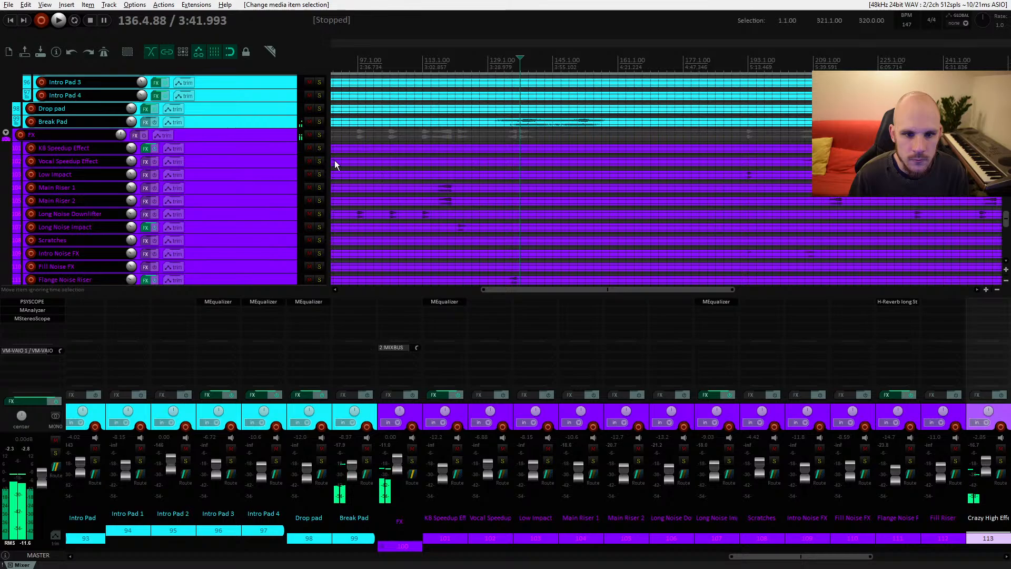
Step: Solo the FX folder and the Crazy High Effect track and audition it
left_click(319, 135)
scroll(539, 191, "down", 3)
scroll(540, 190, "down", 3)
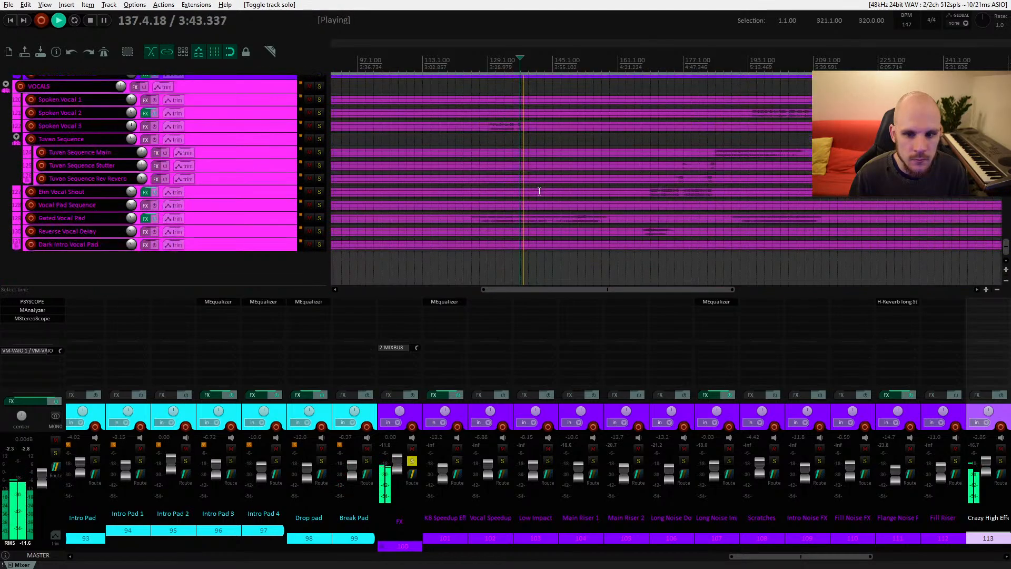
scroll(539, 191, "up", 3)
left_click(320, 150)
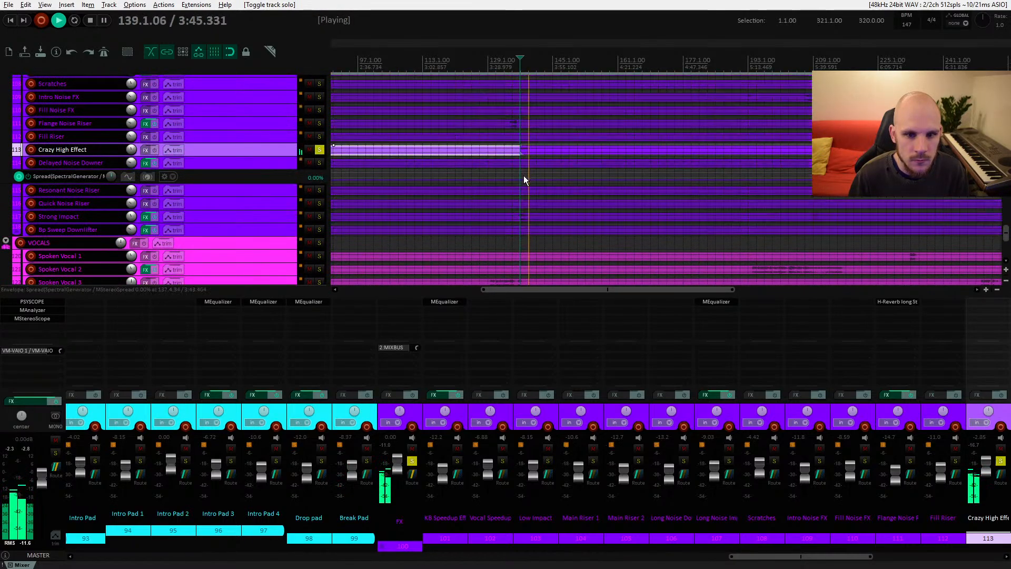
left_click(524, 175)
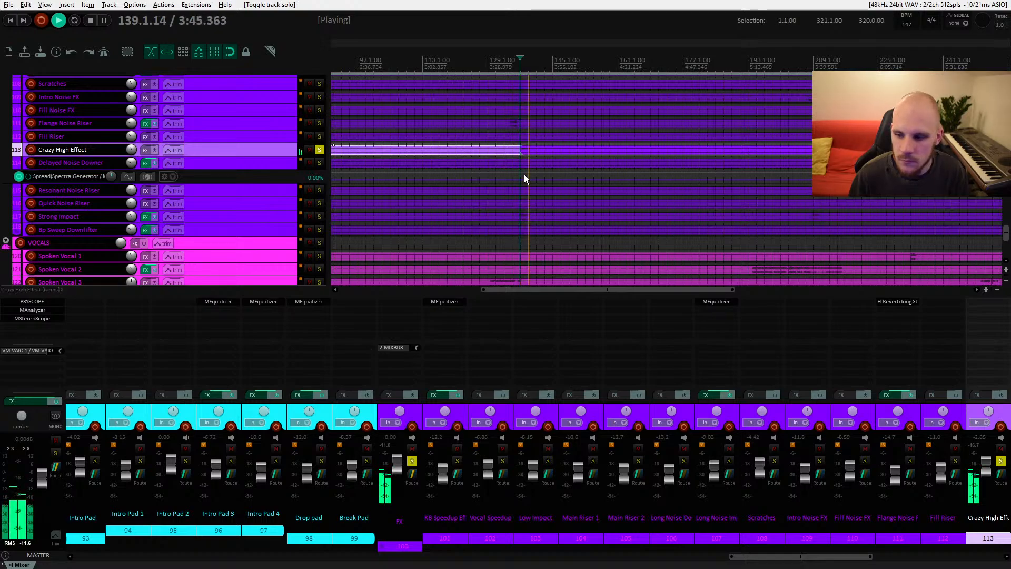
key("space")
Step: Insert MEqualizer on the Crazy High Effect track and start playback
double_click(972, 303)
type("eq")
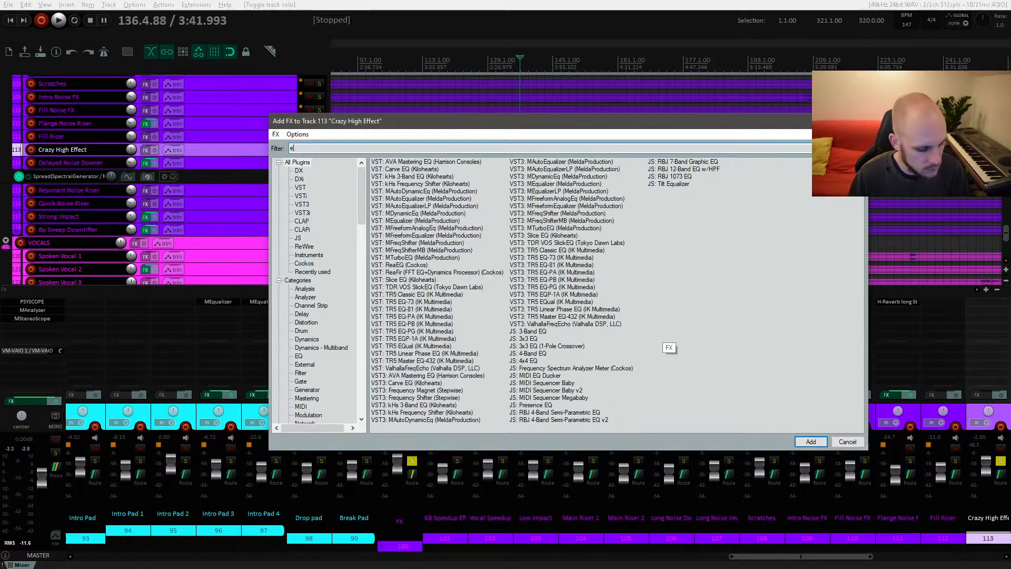
double_click(408, 221)
key("space")
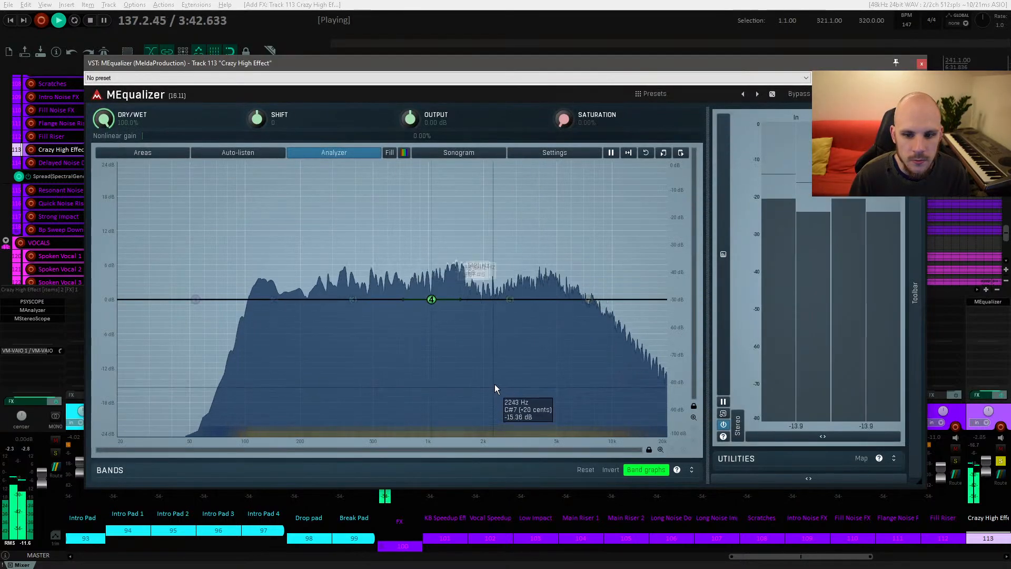
Step: Sweep a narrow boost around 11.2 kHz on the Crazy High Effect EQ while listening, then delete the band and close the EQ
left_click_drag(505, 311, 621, 189)
key("space")
key("space")
key("space")
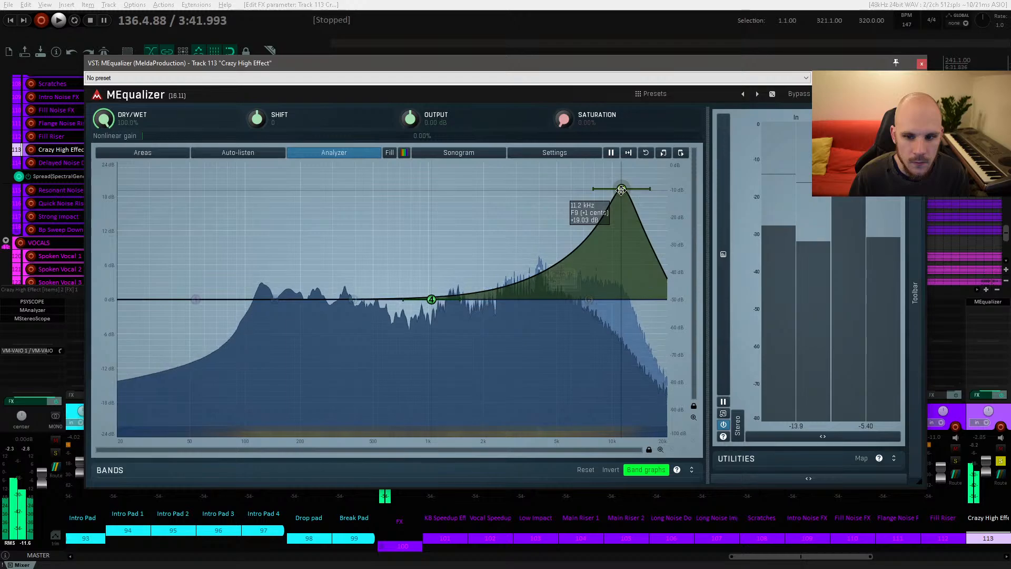
double_click(621, 190)
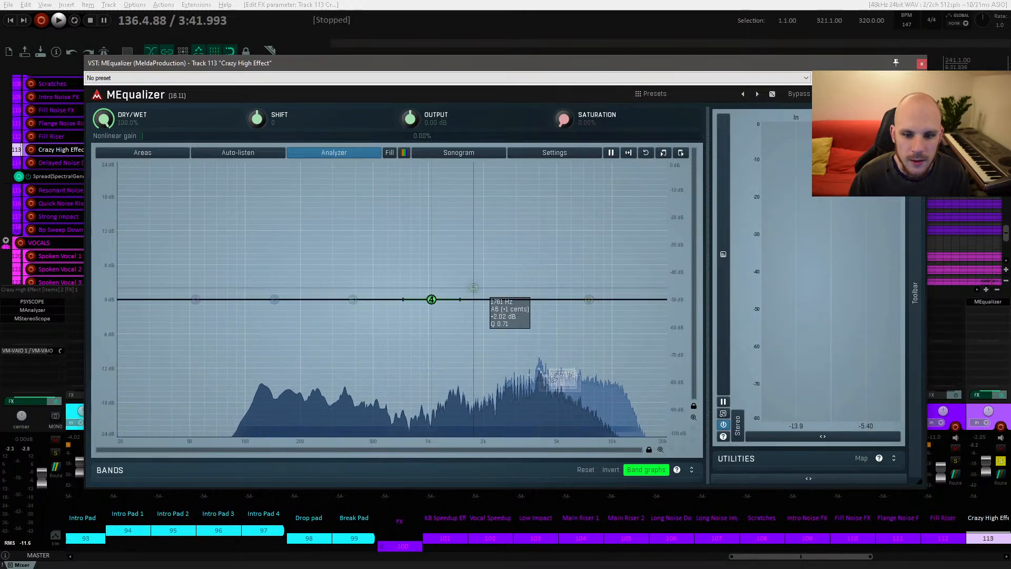
left_click(920, 63)
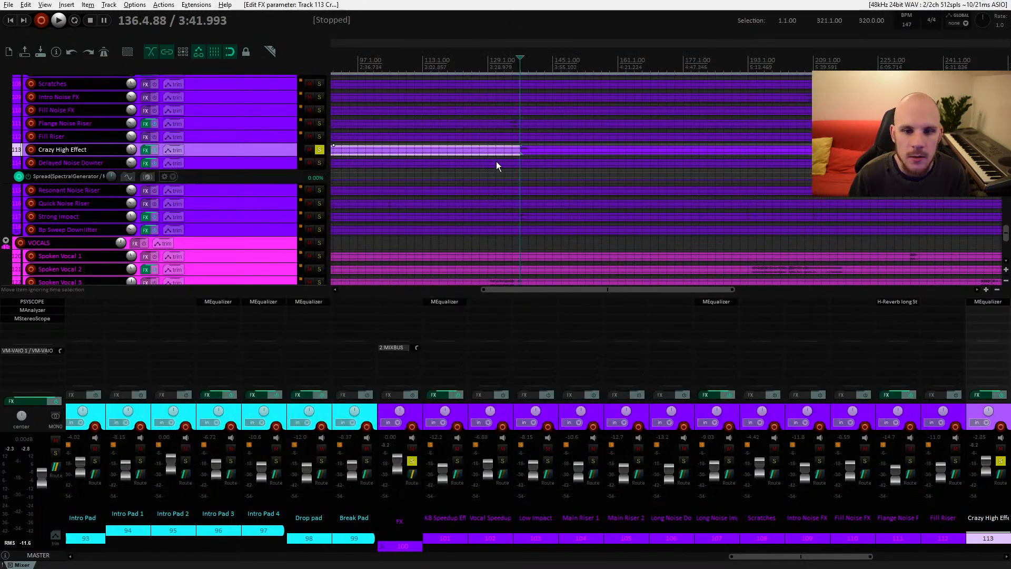
Step: Select and solo the Long Noise Downlifter track and audition it
scroll(495, 161, "up", 2)
left_click_drag(470, 184, 551, 208)
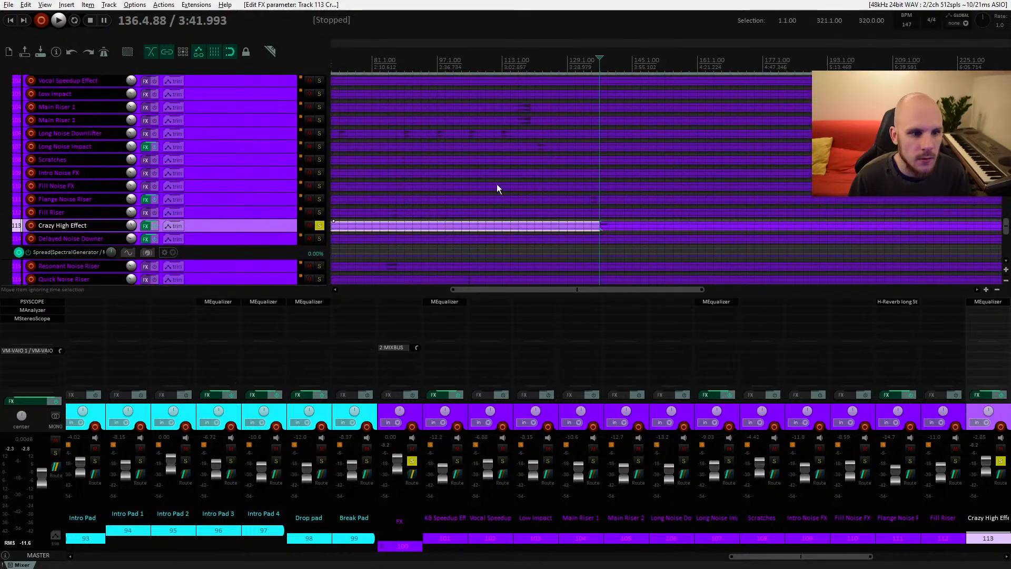
left_click_drag(497, 185, 546, 187)
left_click(453, 136)
left_click(320, 136)
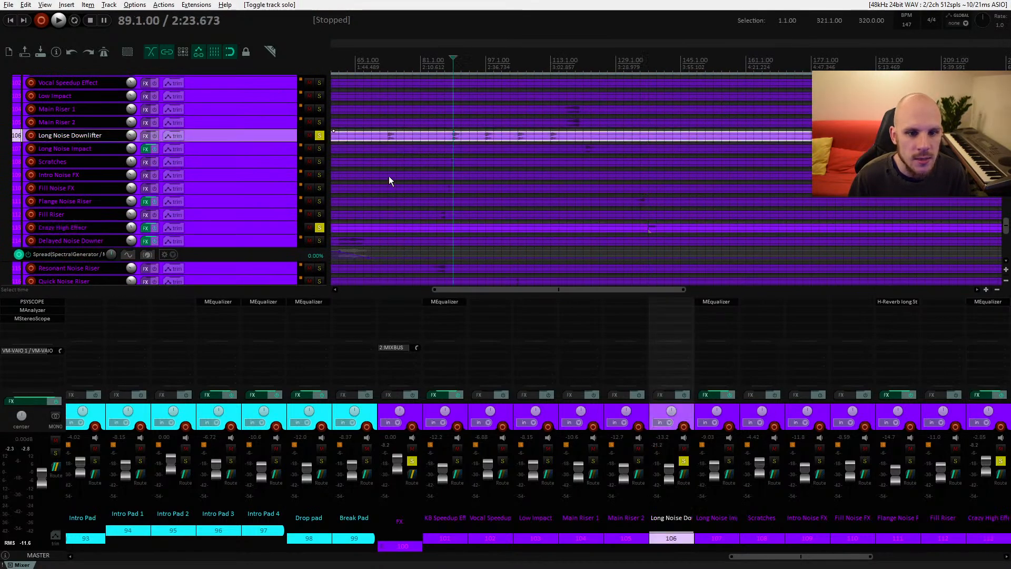
key("space")
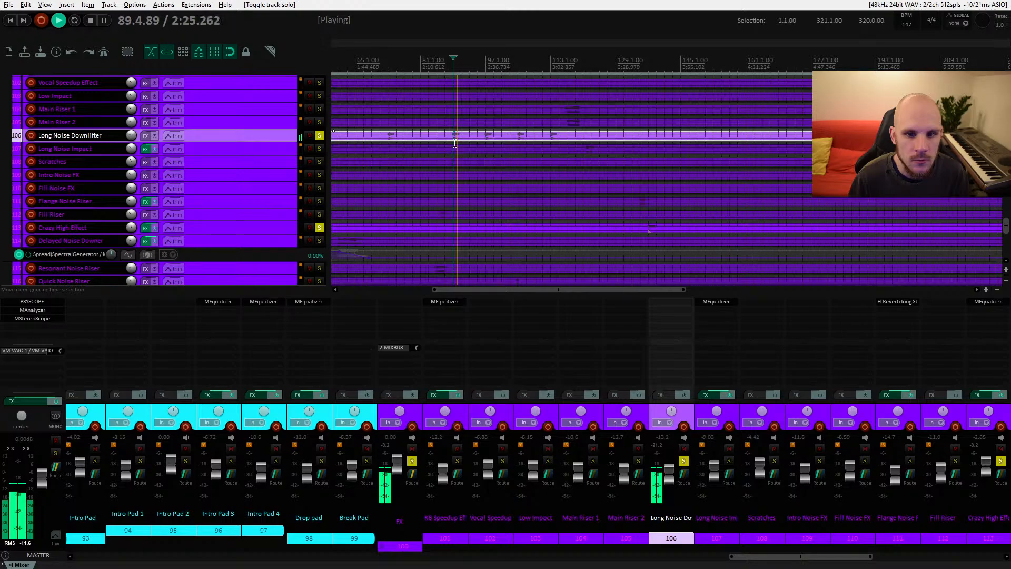
key("space")
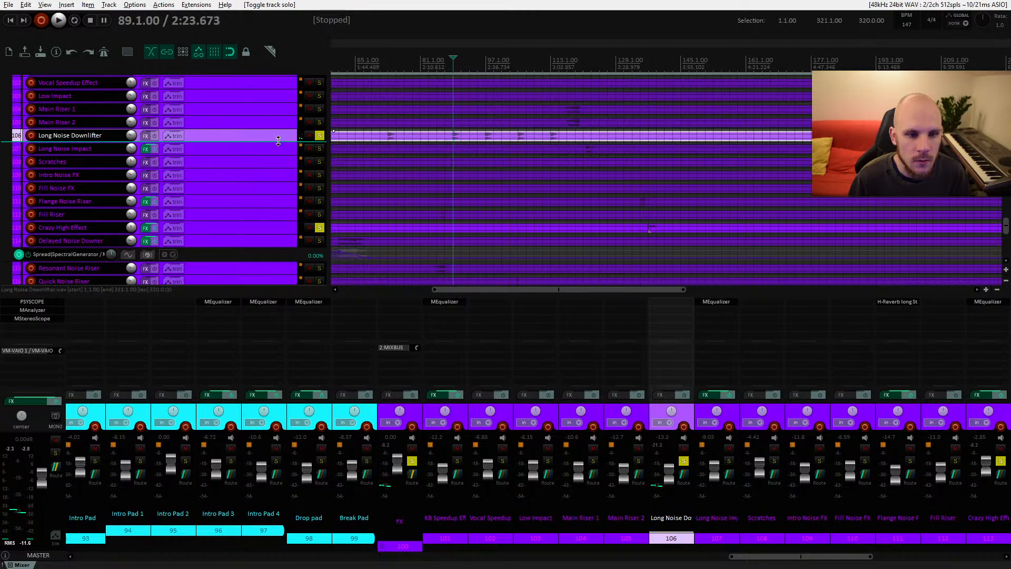
Step: Enlarge the Long Noise Downlifter and Intro Noise FX tracks to inspect their items
left_click_drag(283, 142, 283, 217)
left_click_drag(455, 201, 451, 138)
left_click(321, 112)
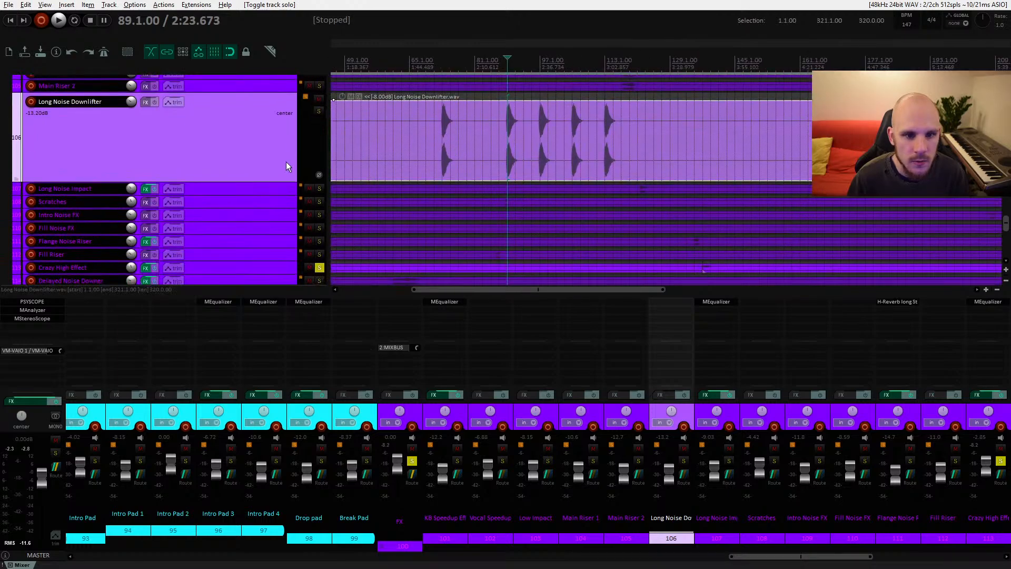
left_click_drag(273, 182, 275, 106)
left_click_drag(365, 147, 502, 143)
left_click_drag(279, 132, 290, 219)
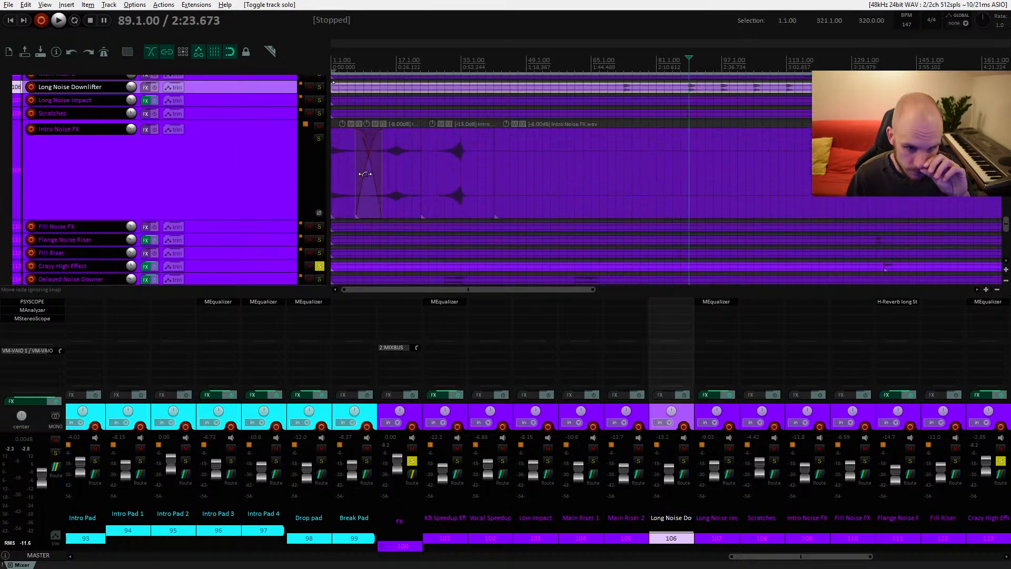
Step: Split the late Intro Noise FX item at bars 195 and 201 to isolate one noise hit
left_click_drag(548, 166, 336, 155)
left_click_drag(756, 156, 587, 176)
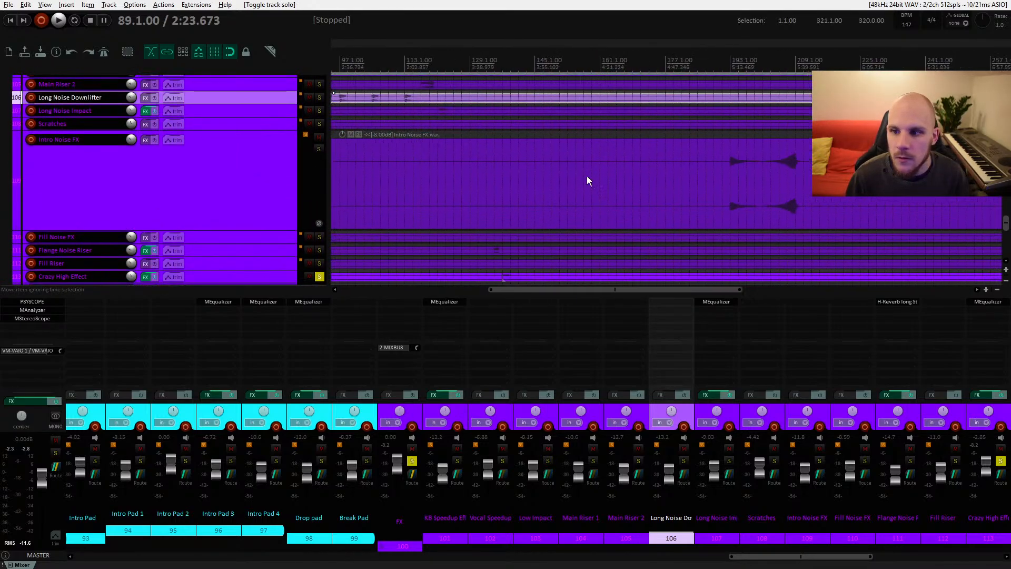
left_click(763, 167)
key("s")
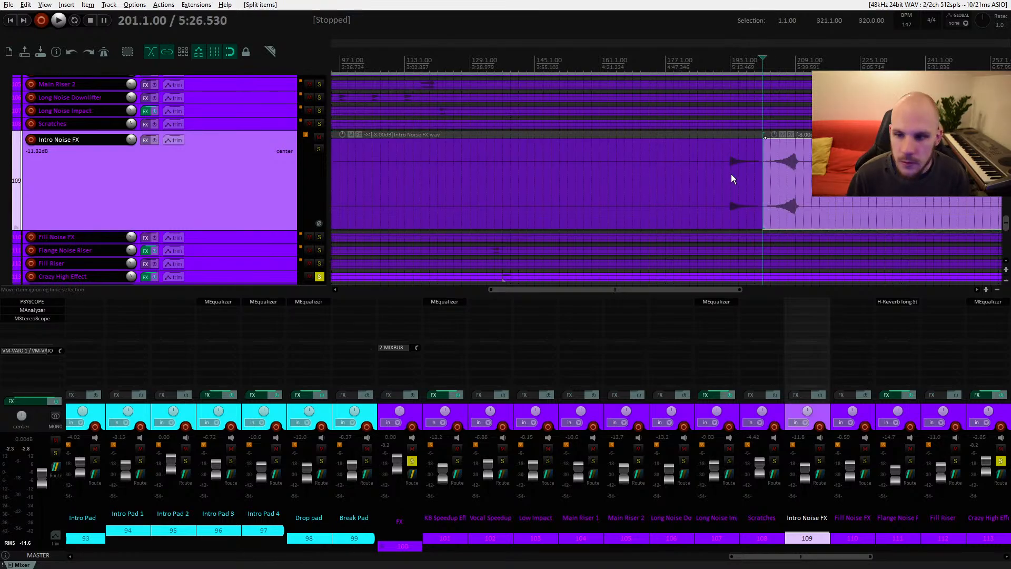
left_click(730, 174)
key("s")
left_click(738, 166)
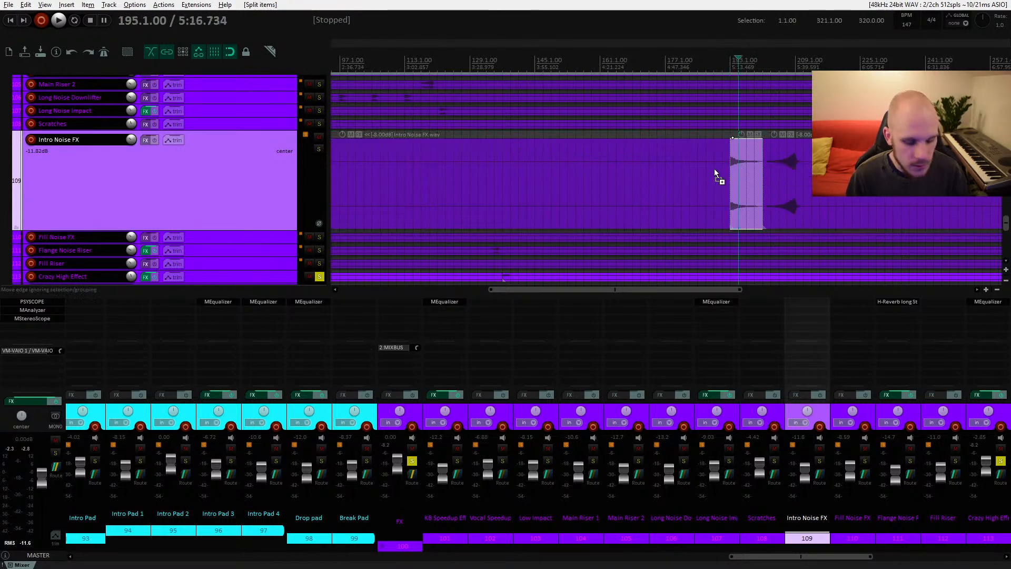
Step: Copy the isolated noise hit, paste it at bar 137 on the Intro Noise FX track and play it back
left_click_drag(441, 171, 541, 147)
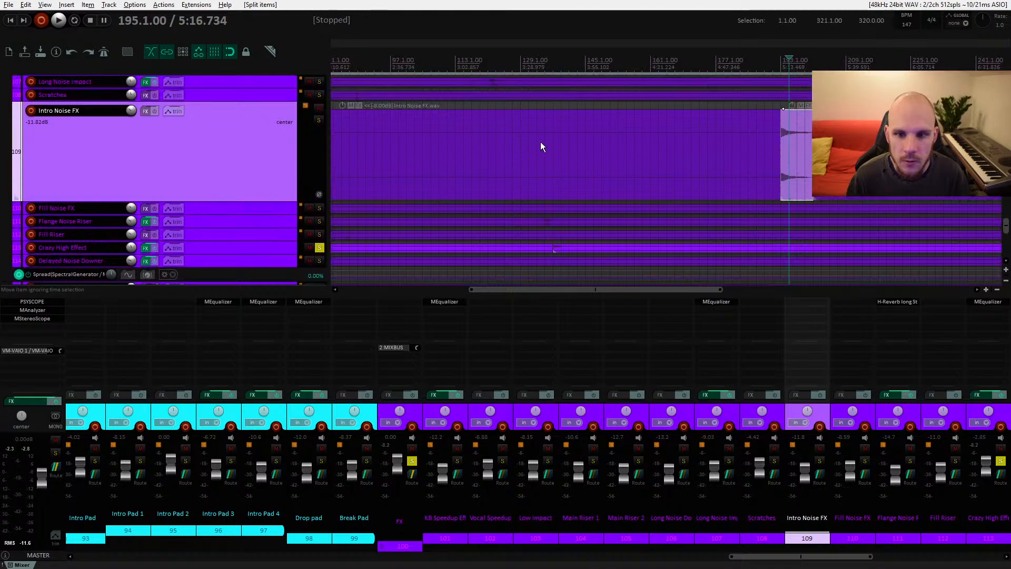
left_click(548, 145)
left_click(551, 142)
scroll(564, 183, "up", 15)
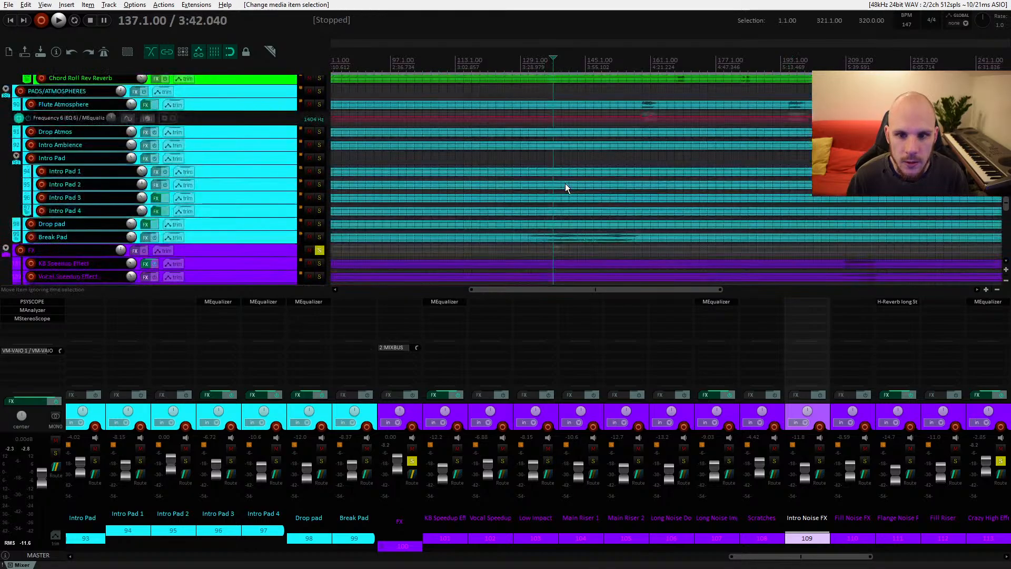
scroll(564, 183, "down", 15)
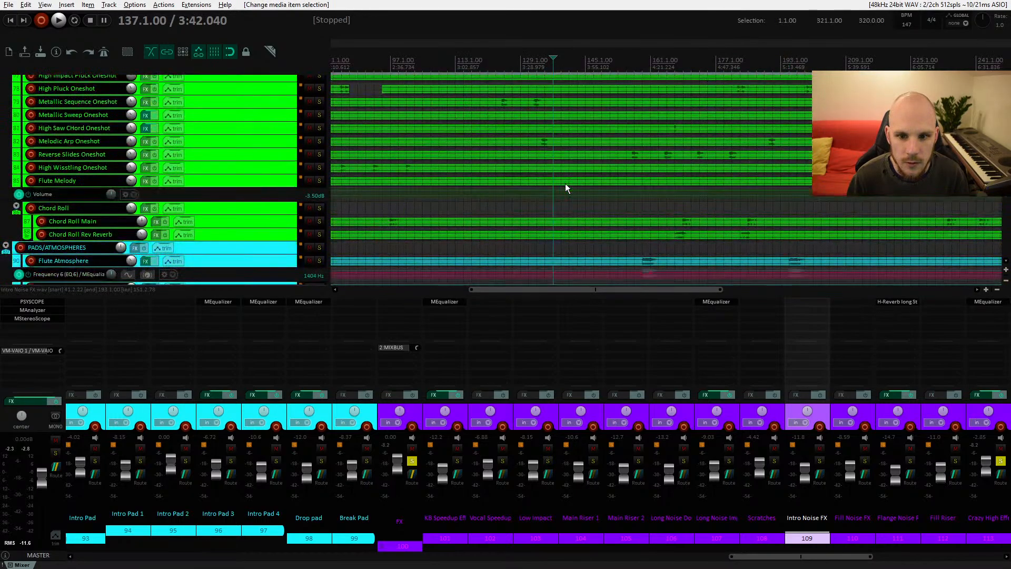
scroll(564, 183, "down", 2)
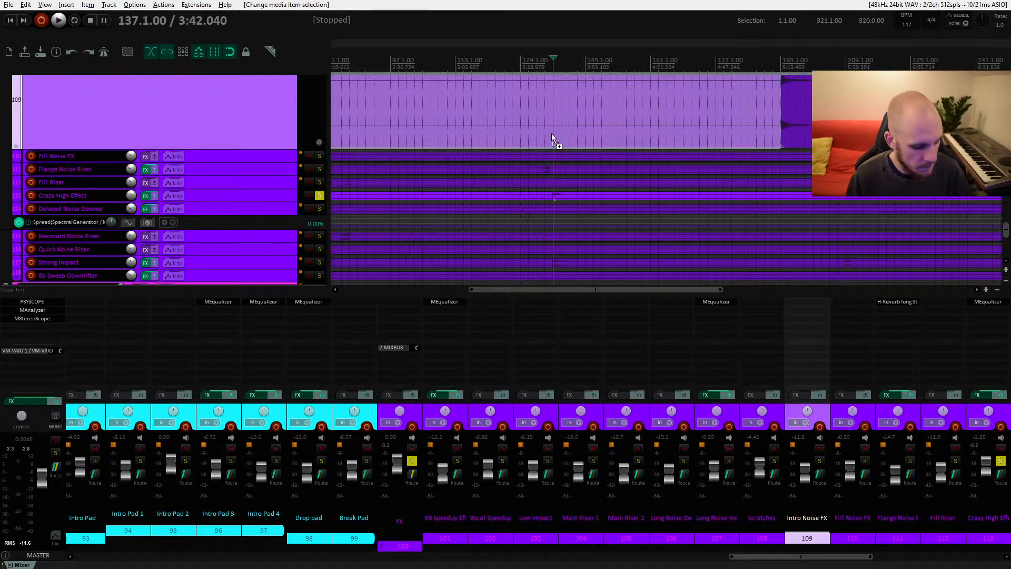
key("ctrl+v")
left_click(552, 134)
key("space")
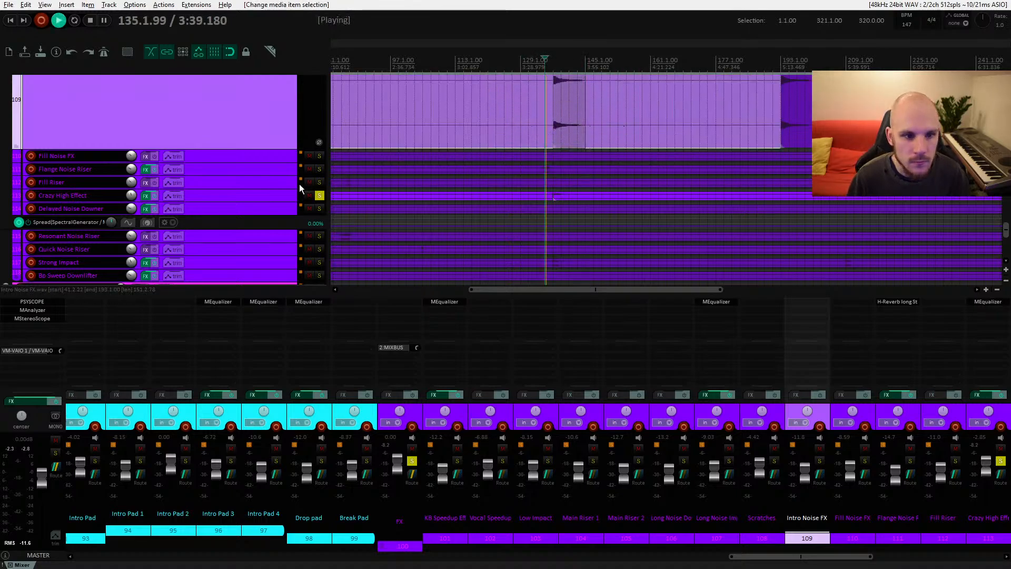
Step: Unsolo the Crazy High Effect track
scroll(299, 184, "up", 2)
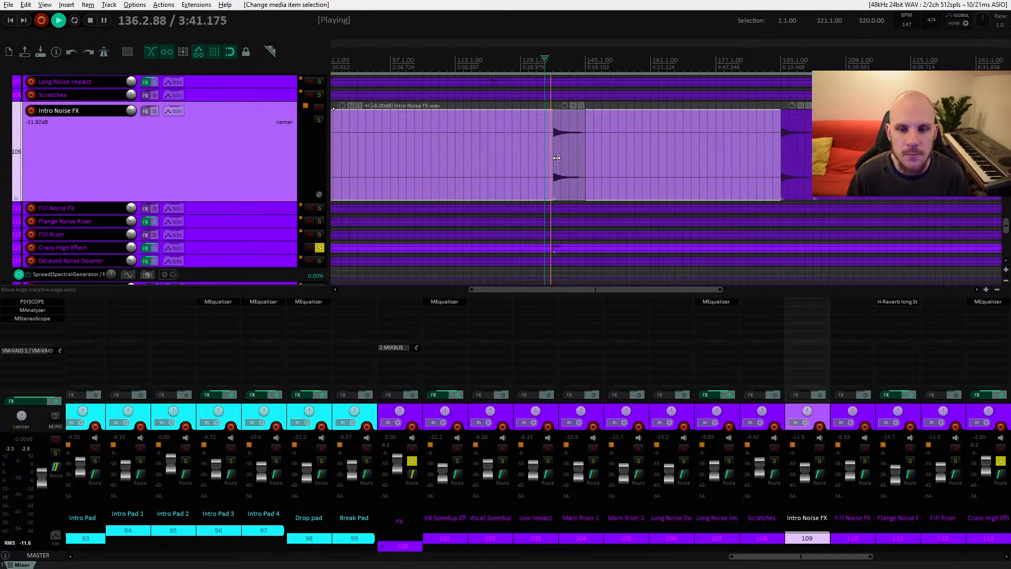
key("space")
left_click(319, 247)
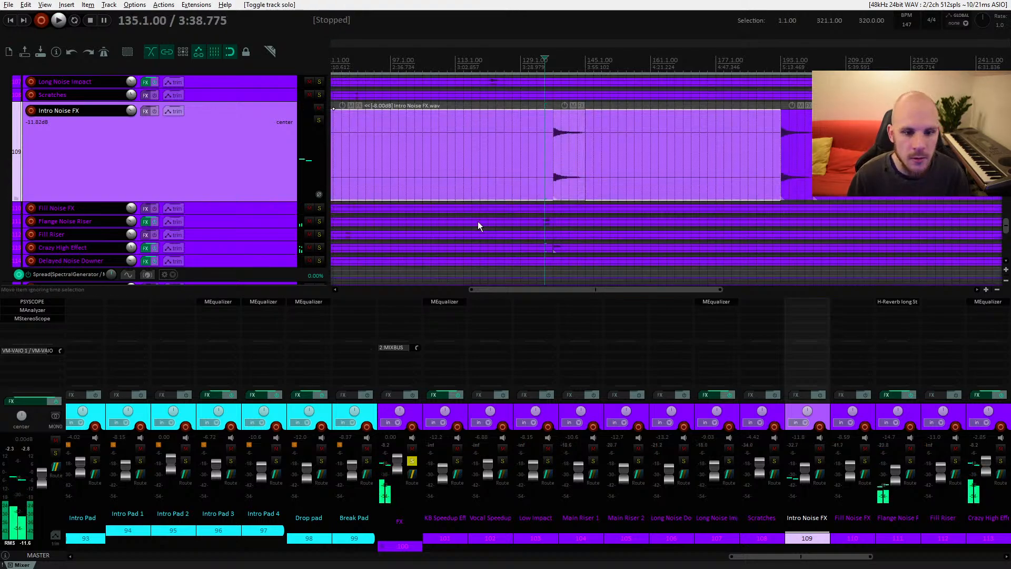
scroll(578, 159, "down", 4)
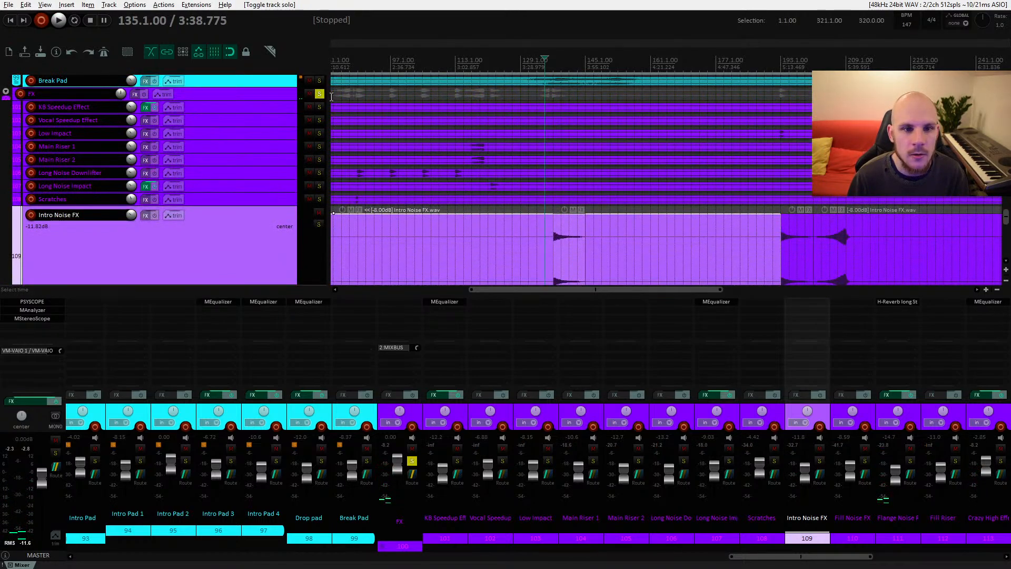
scroll(527, 153, "up", 4)
scroll(553, 164, "down", 2)
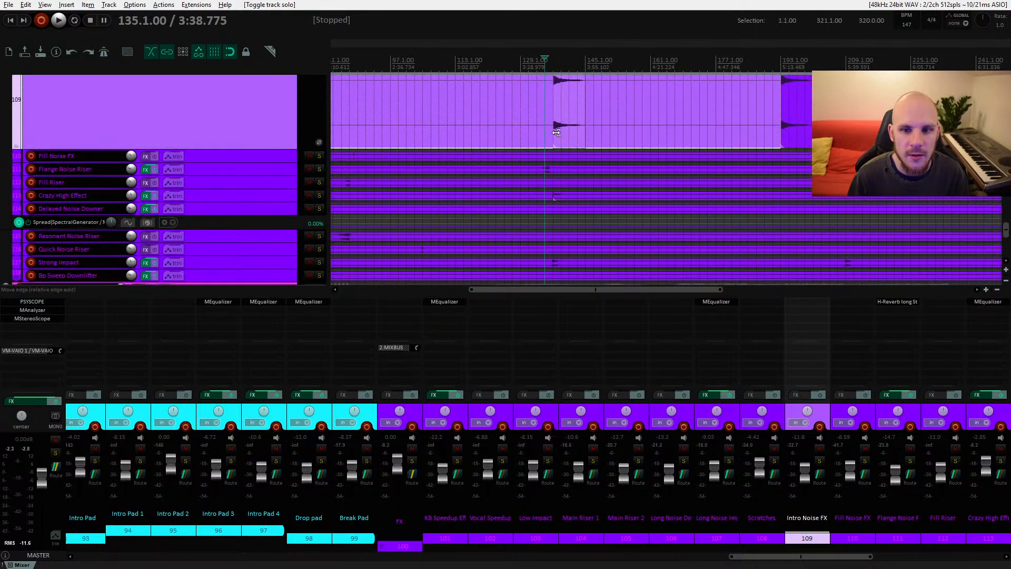
scroll(560, 156, "up", 2)
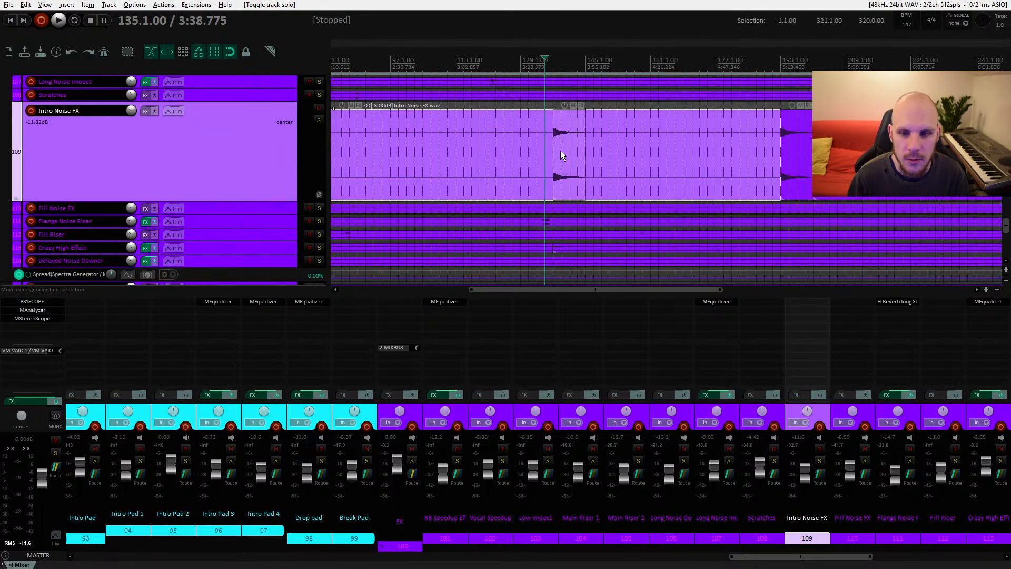
Step: Solo the Intro Noise FX track and audition the pasted hit at bar 137
key("space")
scroll(578, 196, "up", 4)
left_click_drag(474, 184, 498, 204)
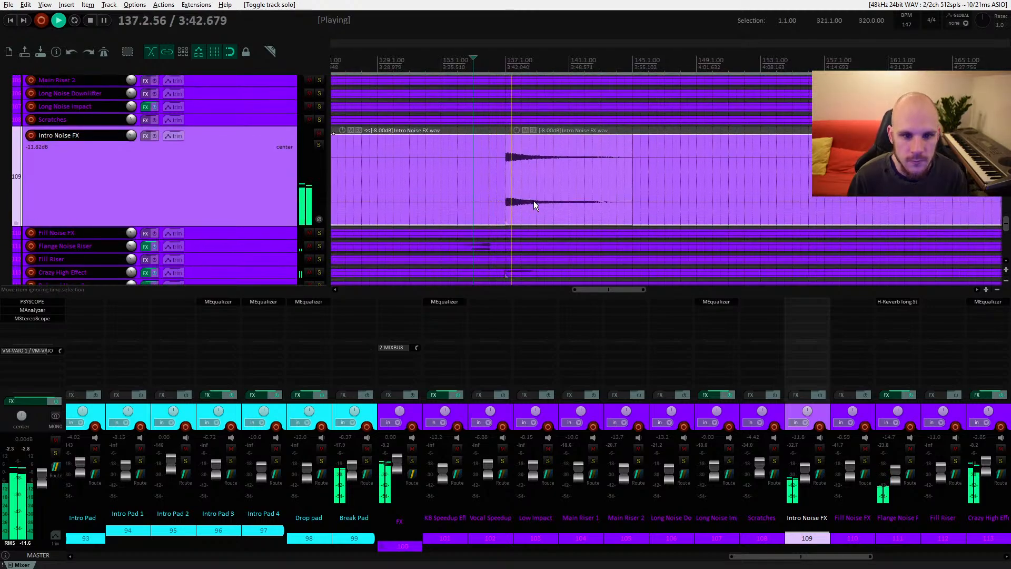
left_click(319, 145)
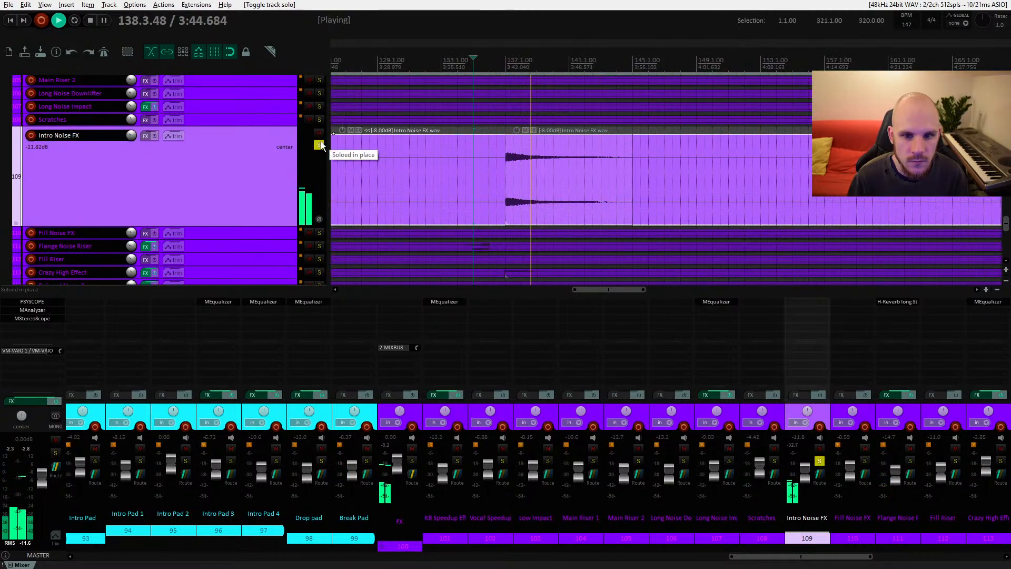
left_click(505, 175)
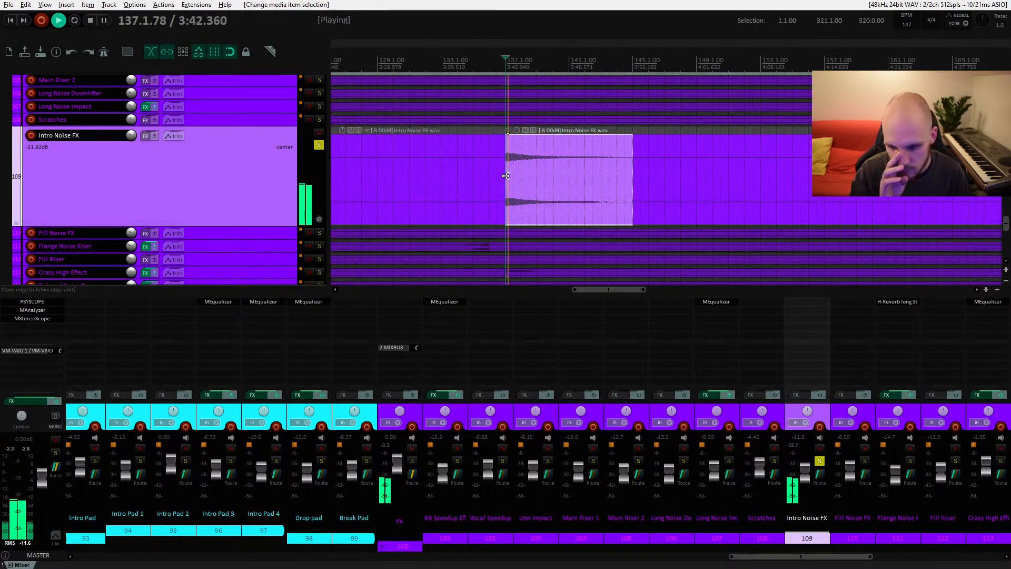
key("space")
Step: Insert MEqualizer on the Intro Noise FX track and start playback
double_click(810, 303)
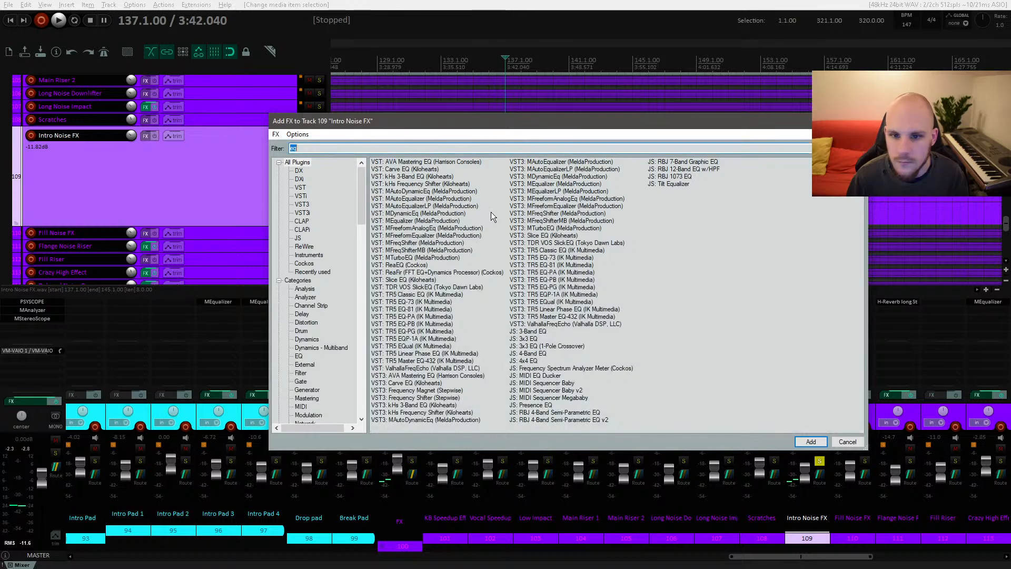
double_click(408, 220)
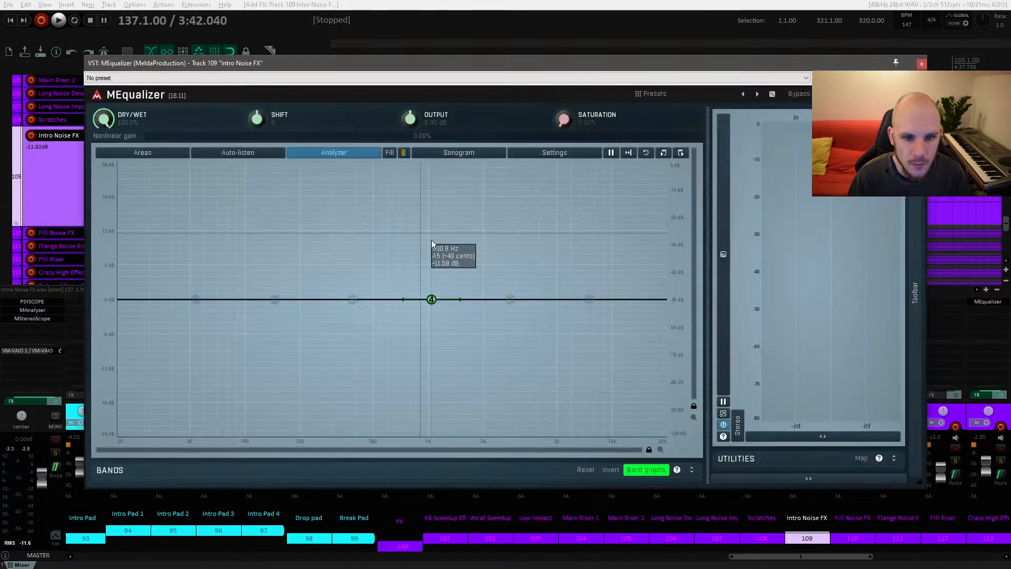
key("space")
Step: Sweep a narrow boost around 12.6 kHz while listening, then delete the band and close the EQ
left_click_drag(613, 259, 631, 206)
key("space")
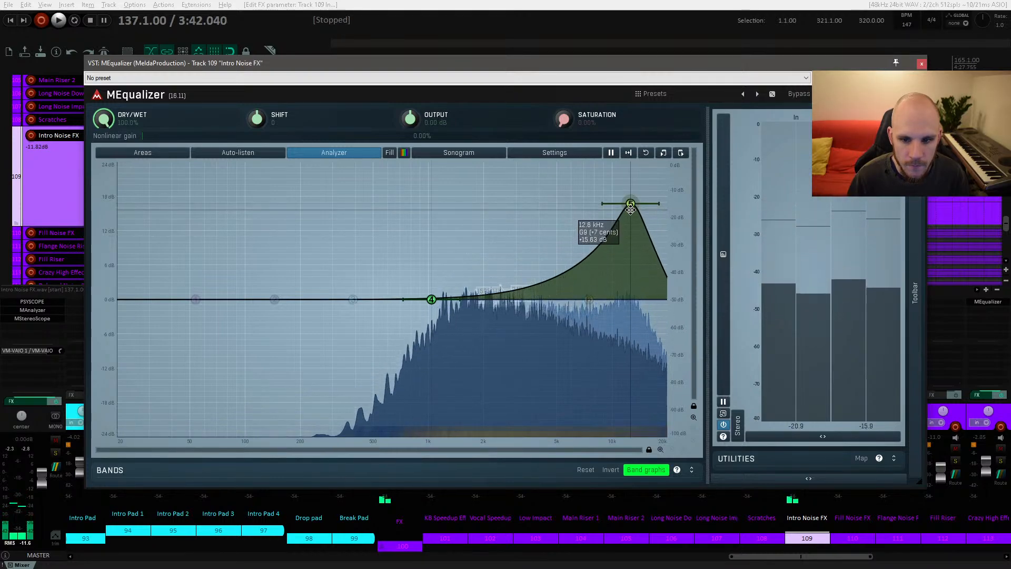
key("space")
key("space")
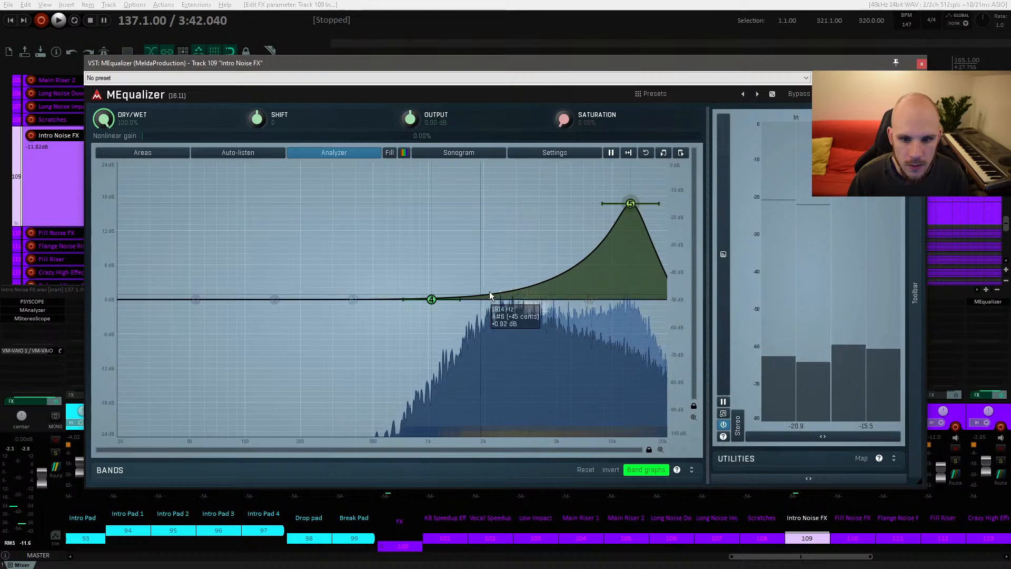
left_click_drag(630, 205, 629, 203)
double_click(630, 204)
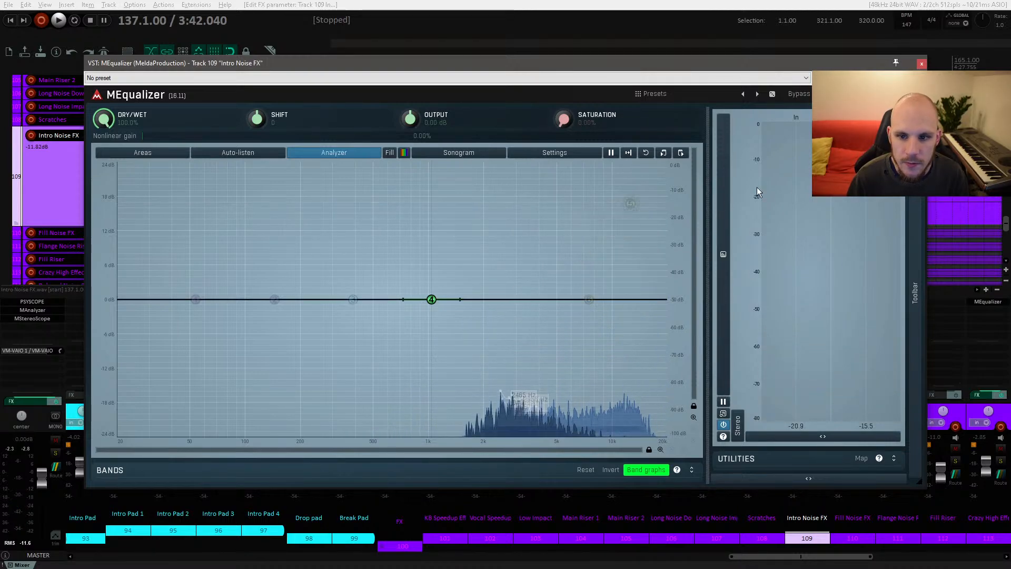
left_click(921, 63)
Step: Audition the Intro Noise FX hits near the song start and select the hit near bar 129
left_click(539, 175)
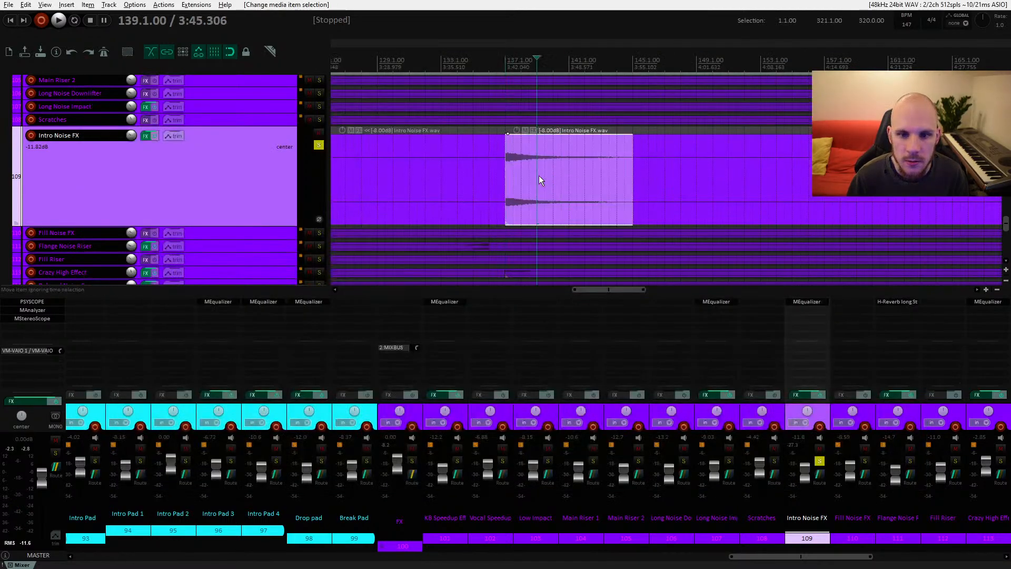
scroll(458, 176, "down", 4)
scroll(805, 181, "down", 3)
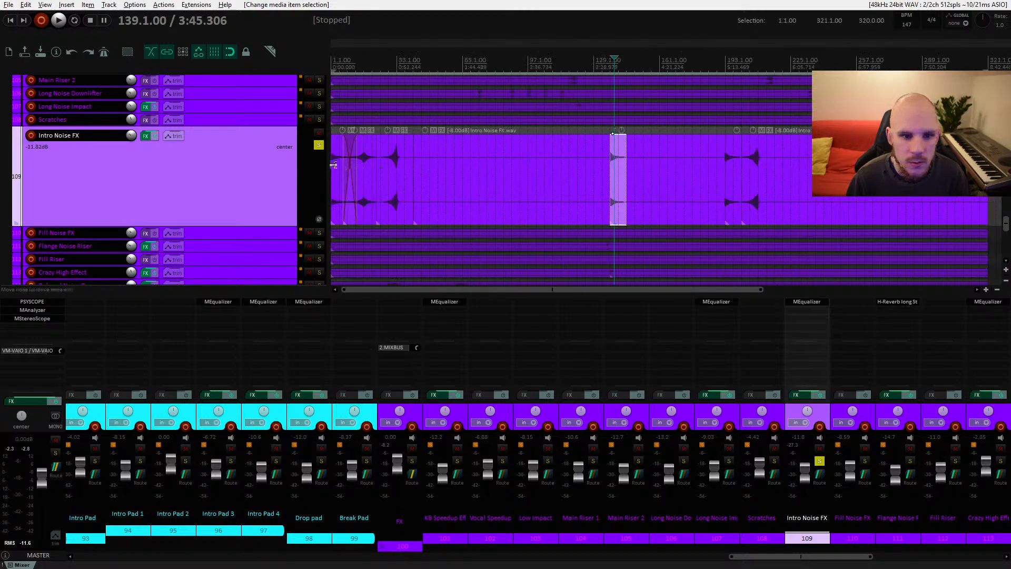
left_click(333, 165)
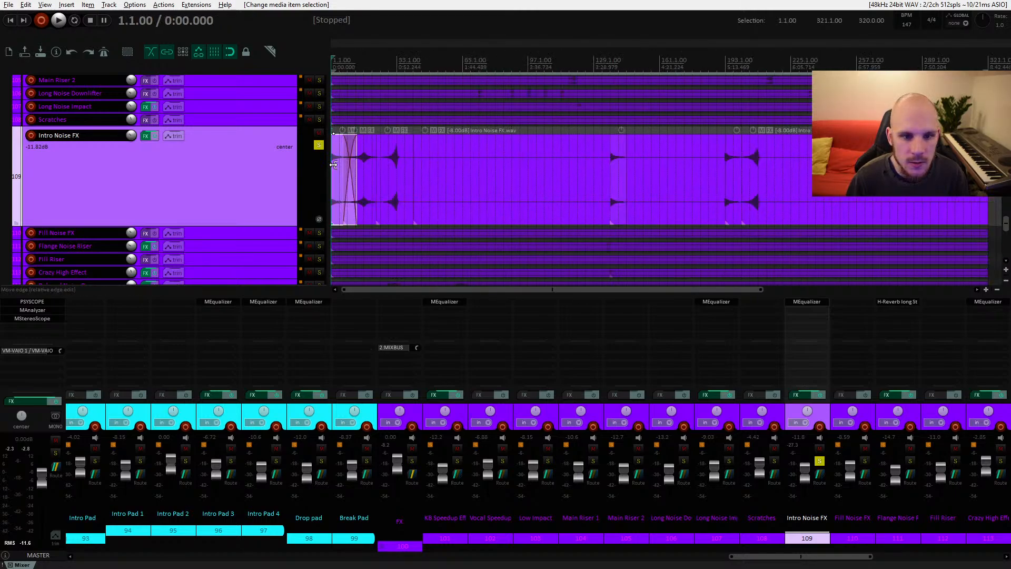
key("space")
key("space")
left_click(364, 163)
key("space")
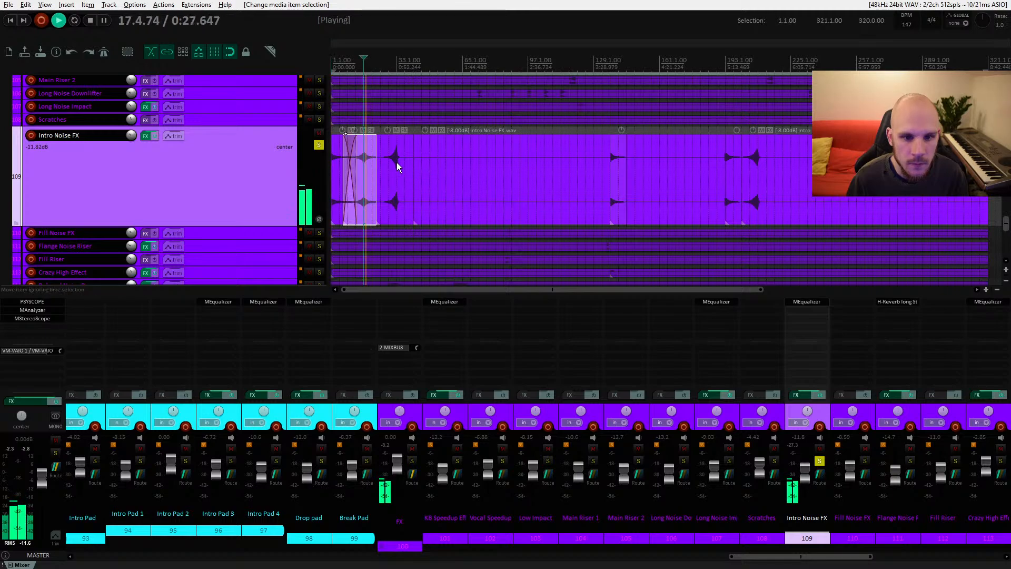
key("space")
left_click(617, 155)
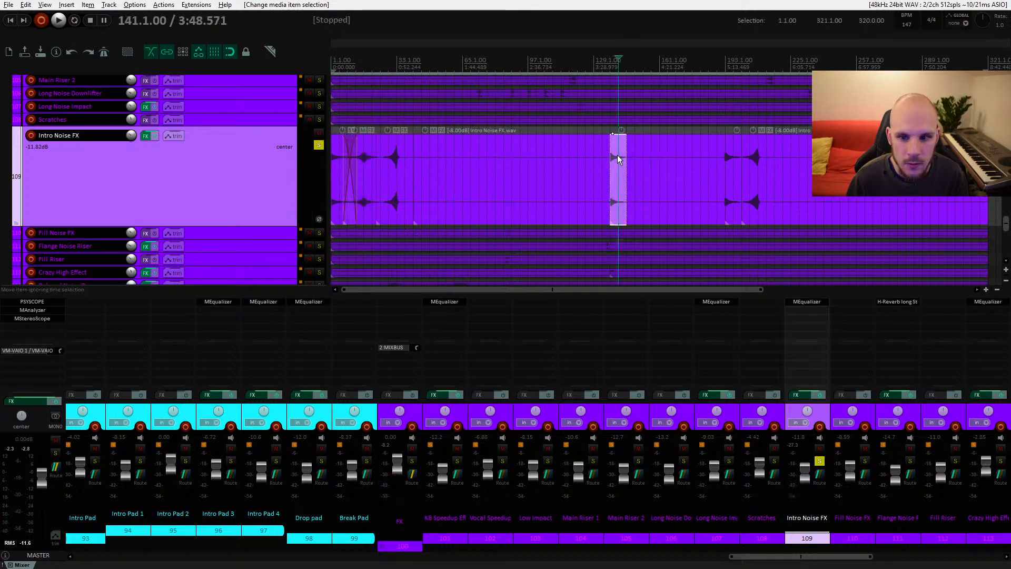
Step: Delete the selected Intro Noise FX hit near bar 129
key("Delete")
scroll(573, 174, "up", 3)
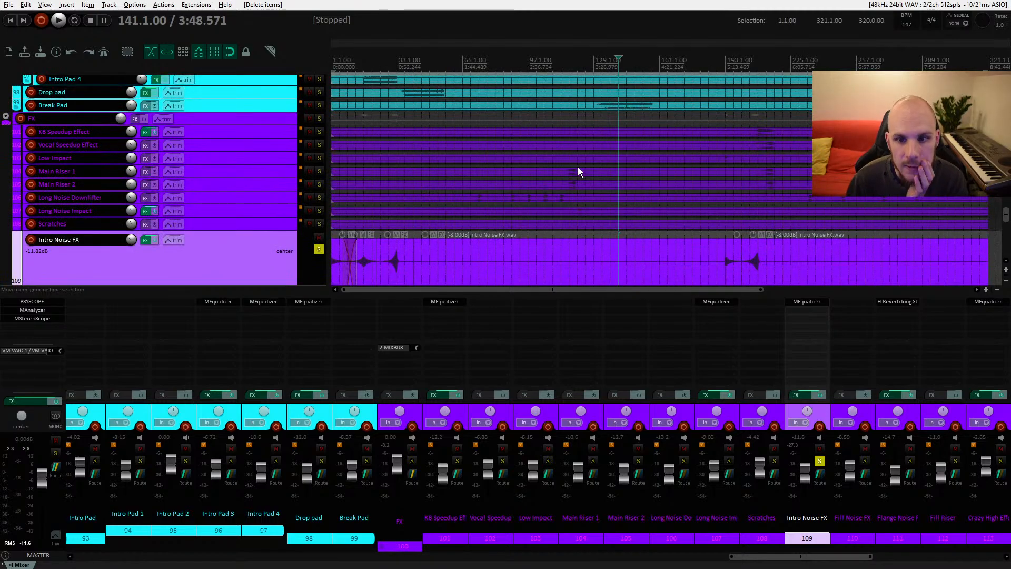
Step: Solo the Long Noise Downlifter track and briefly play it back
left_click(561, 198)
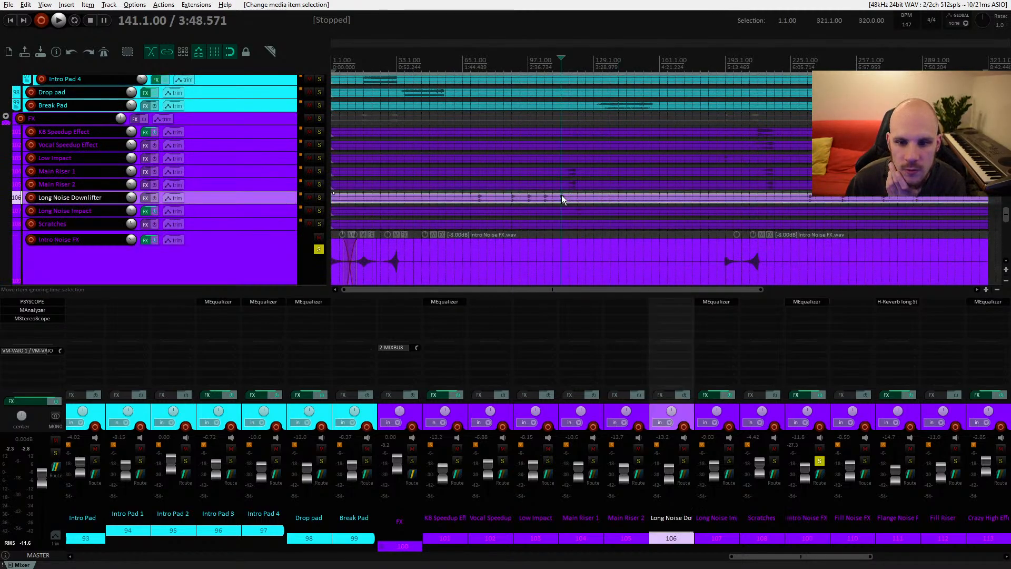
left_click(319, 198)
key("space")
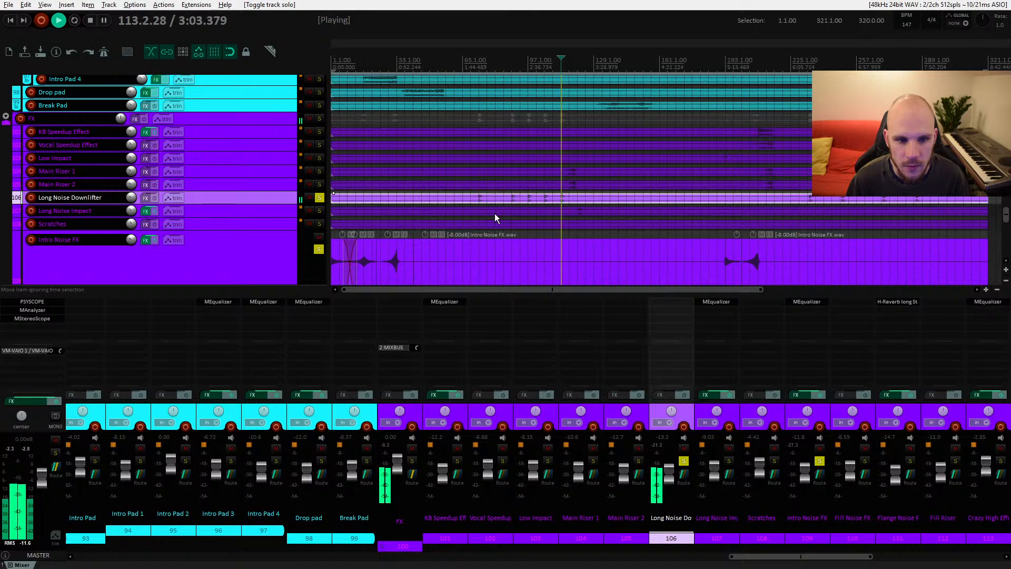
key("space")
Step: Shrink the Intro Noise FX track height and select several FX tracks to inspect them
scroll(573, 210, "down", 2)
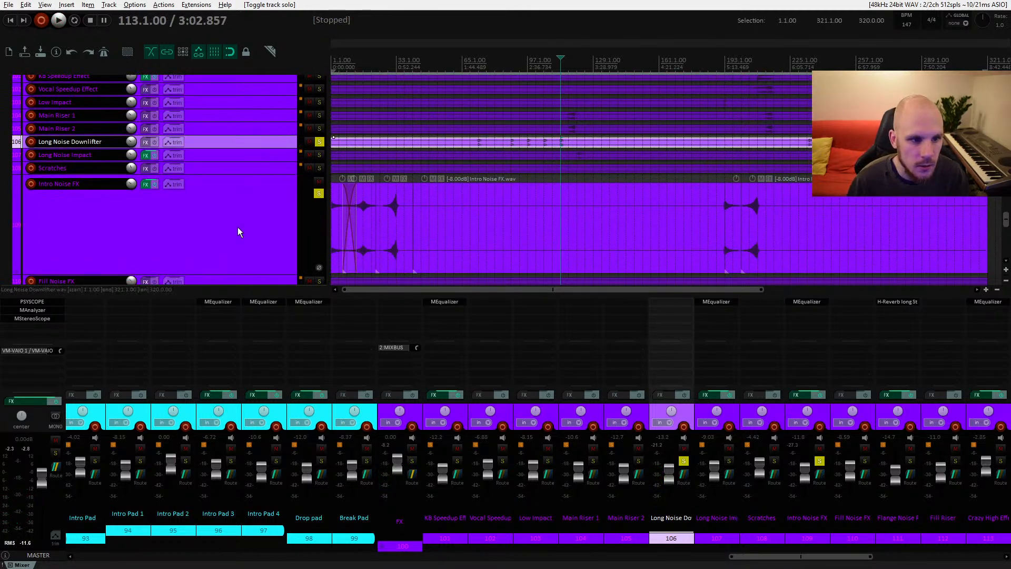
scroll(225, 222, "down", 2)
left_click_drag(229, 223, 238, 120)
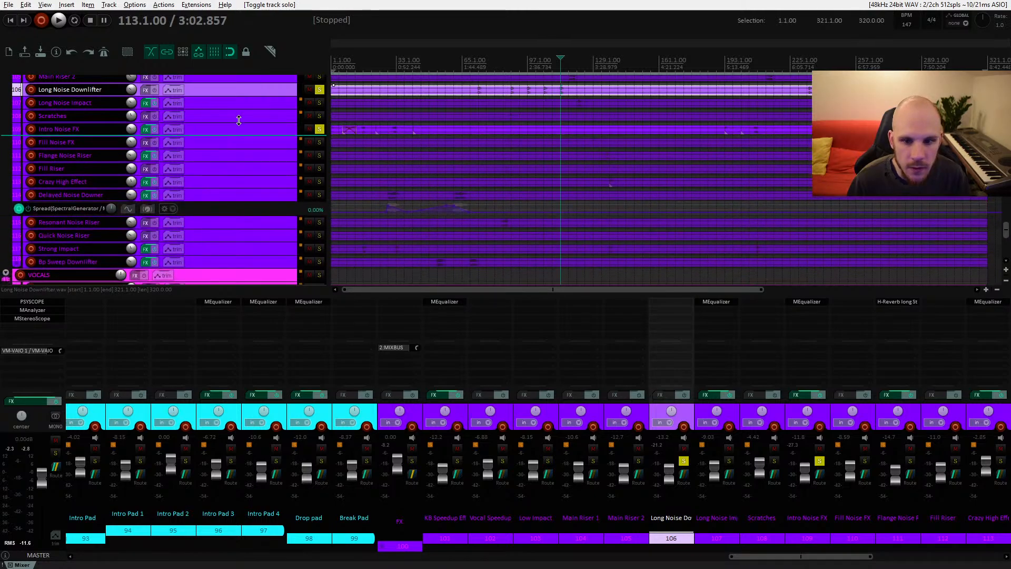
left_click(235, 155)
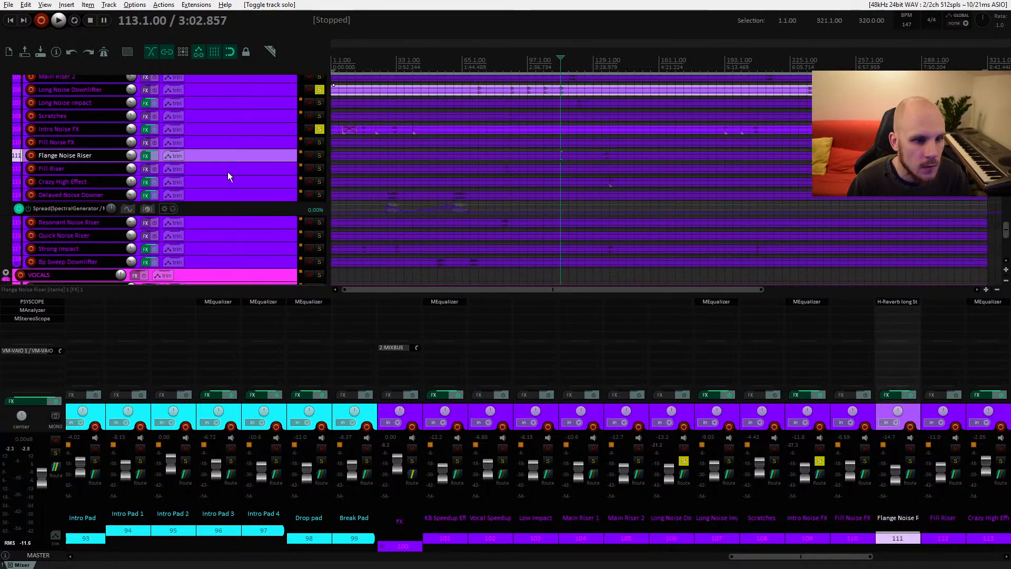
left_click(237, 196)
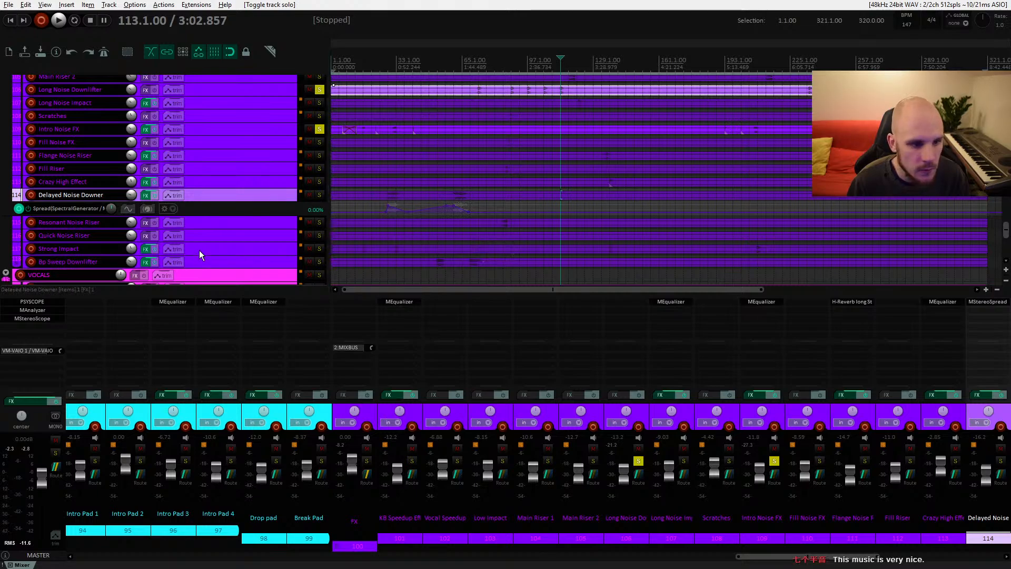
left_click(240, 250)
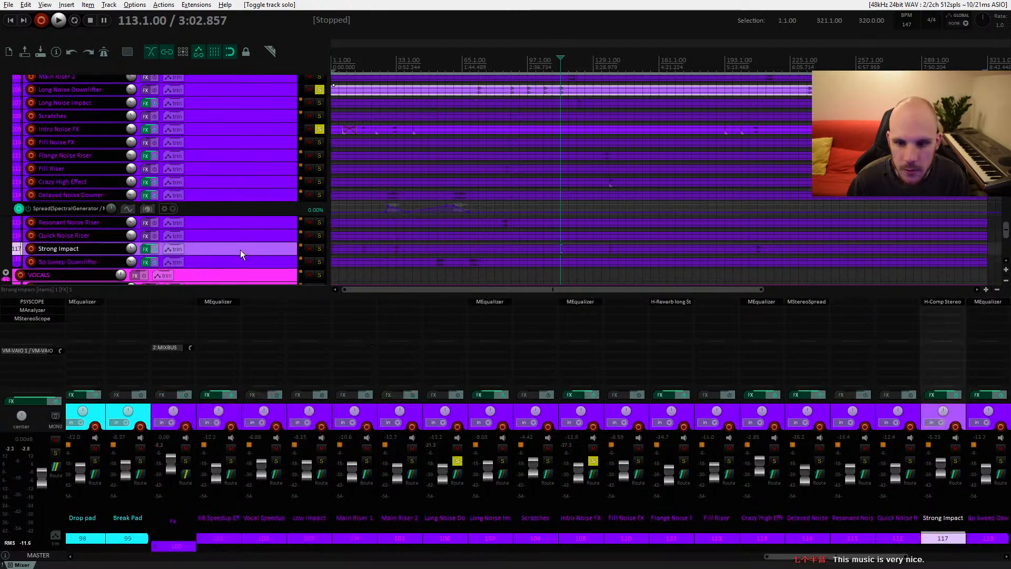
scroll(240, 250, "up", 4)
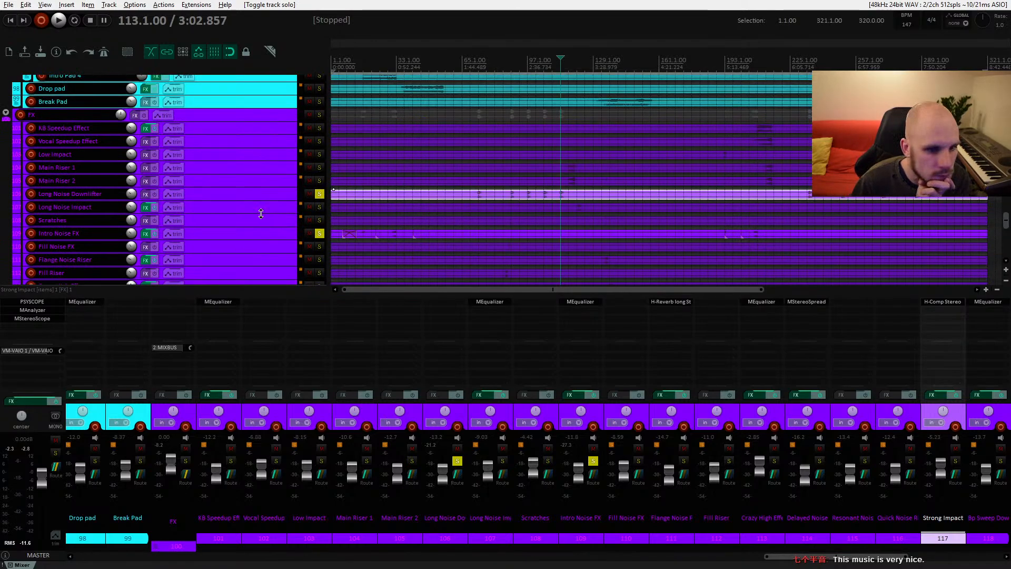
Step: Enlarge the Long Noise Downlifter track and play its hits around bar 113
left_click(277, 192)
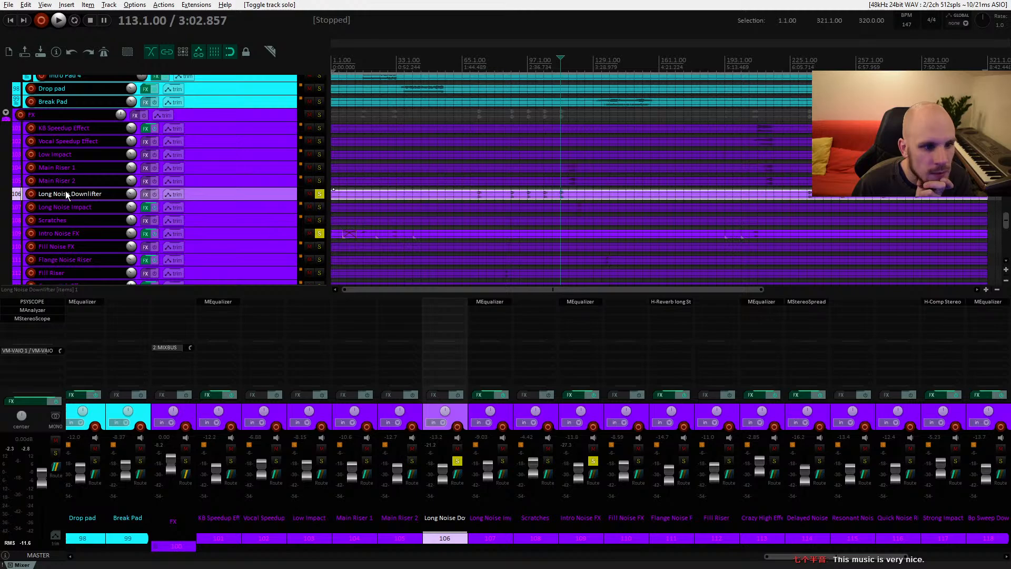
scroll(558, 194, "up", 5)
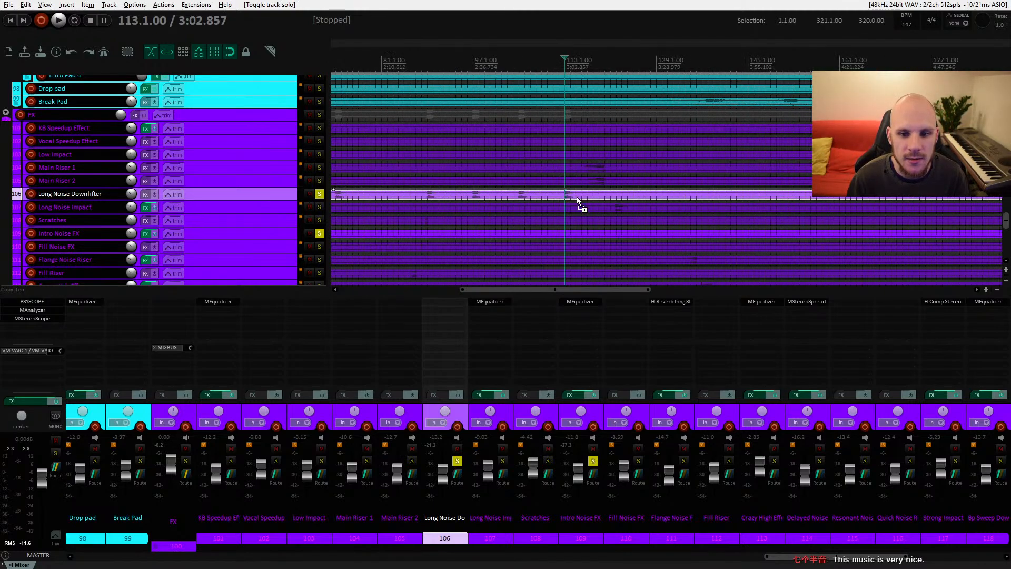
left_click_drag(281, 199, 286, 258)
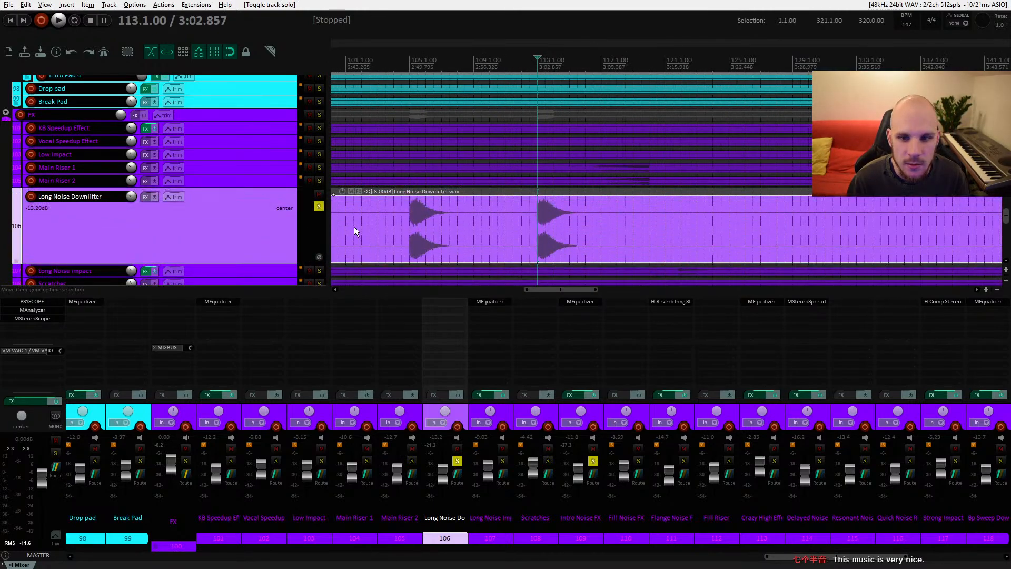
key("space")
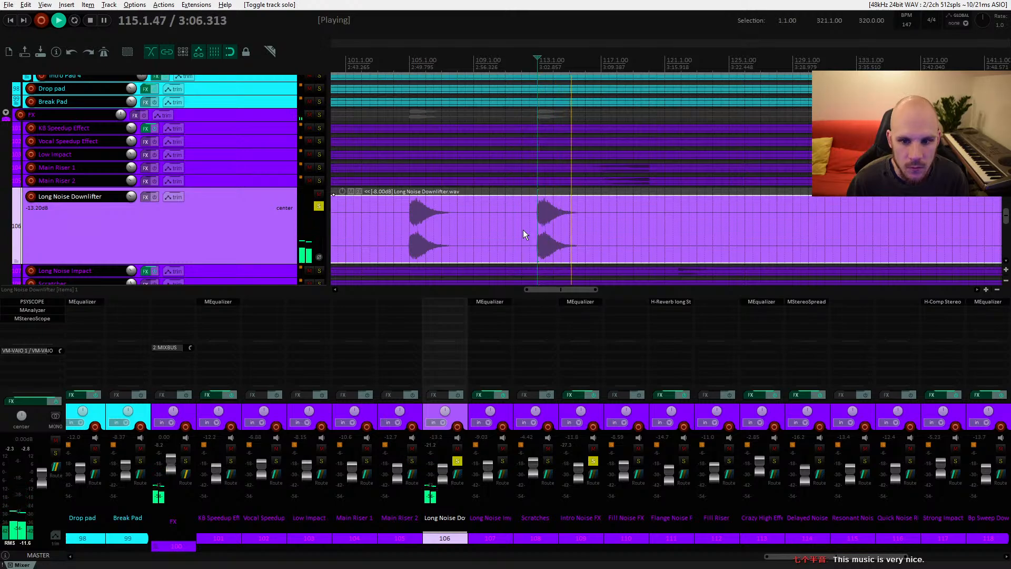
key("space")
left_click_drag(700, 219, 448, 132)
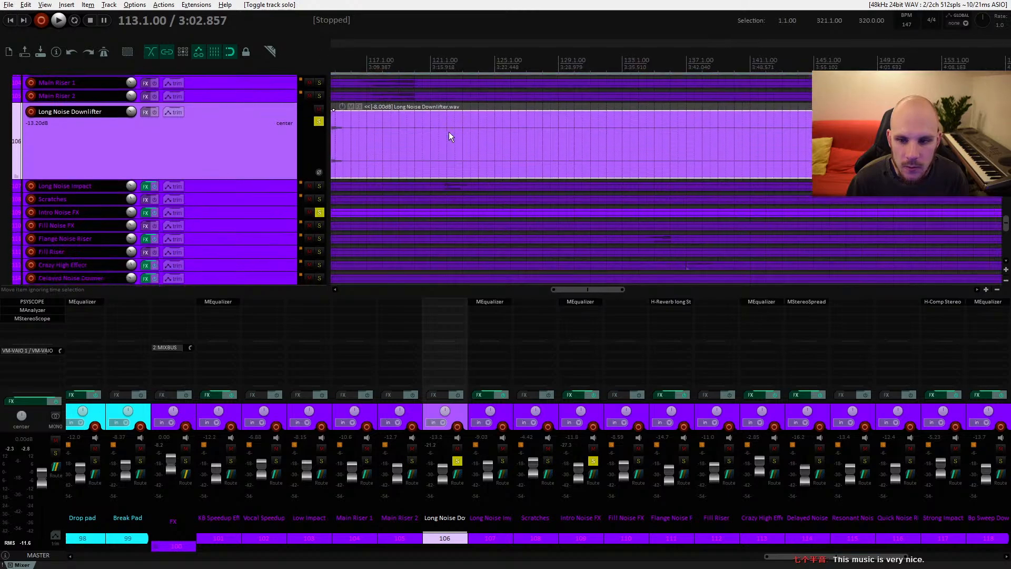
mouse_move(692, 197)
left_mouse_down()
mouse_move(487, 135)
mouse_move(466, 160)
left_mouse_up()
scroll(561, 170, "down", 4)
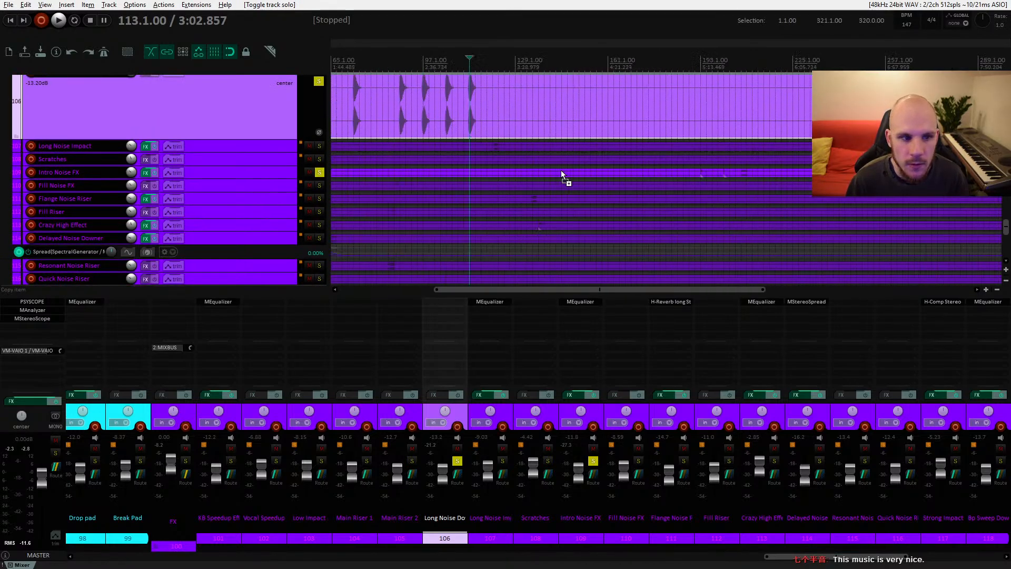
scroll(520, 218, "up", 2)
key("ctrl+z")
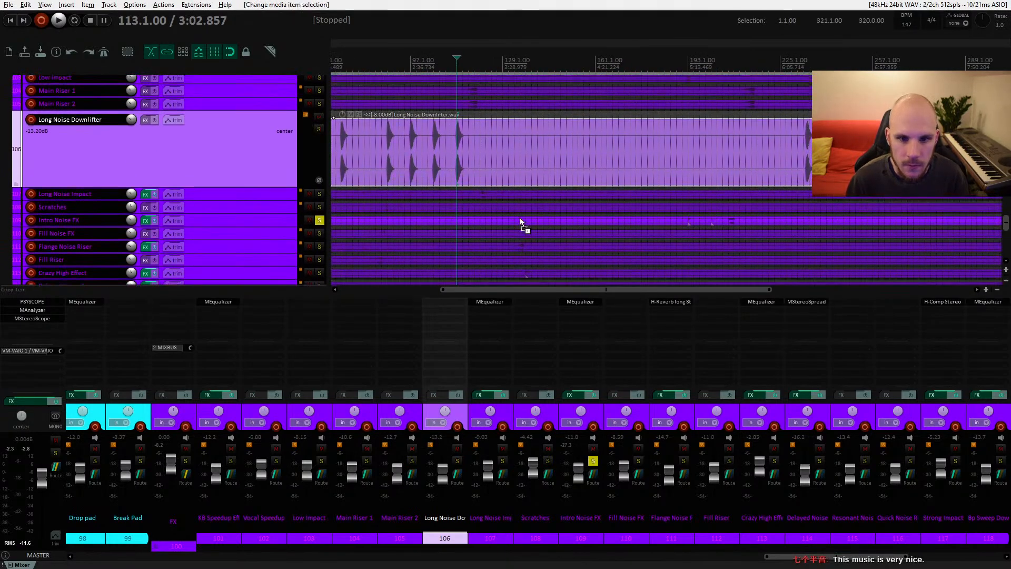
key("ctrl+z")
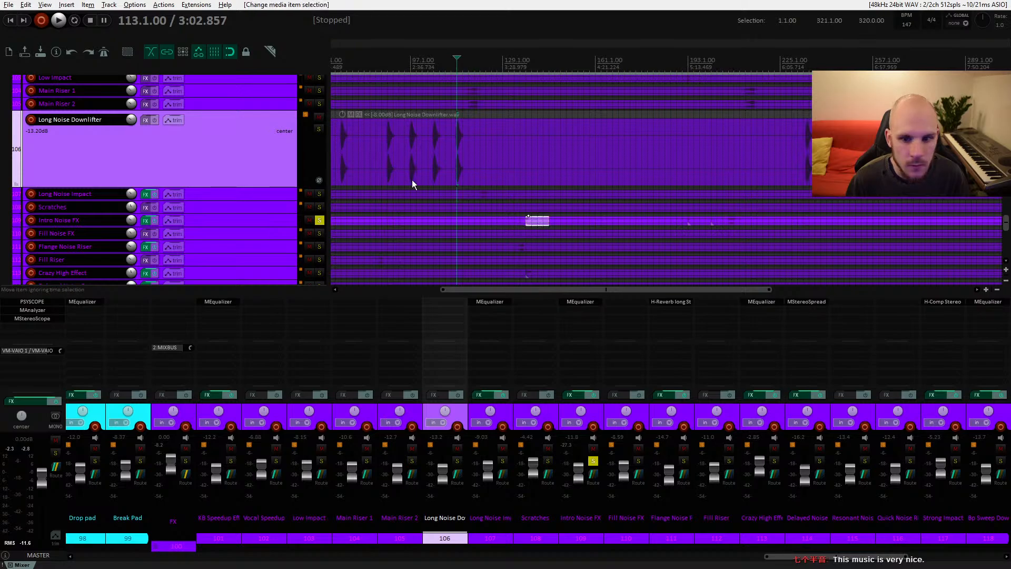
Step: Split the Long Noise Downlifter item at two points and slide the split-off section so a hit lands near bar 137
left_click(452, 141)
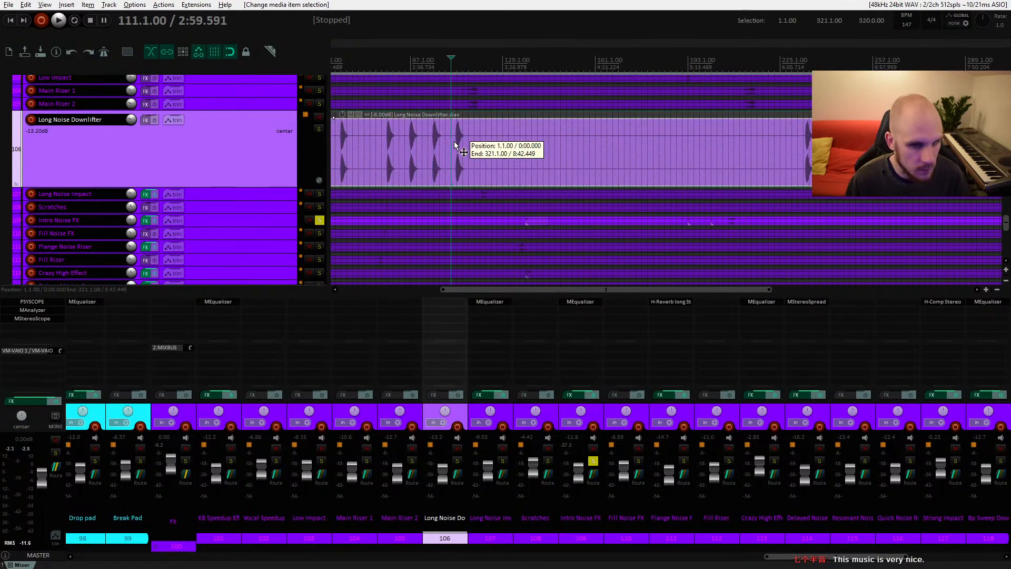
key("s")
left_click(475, 145)
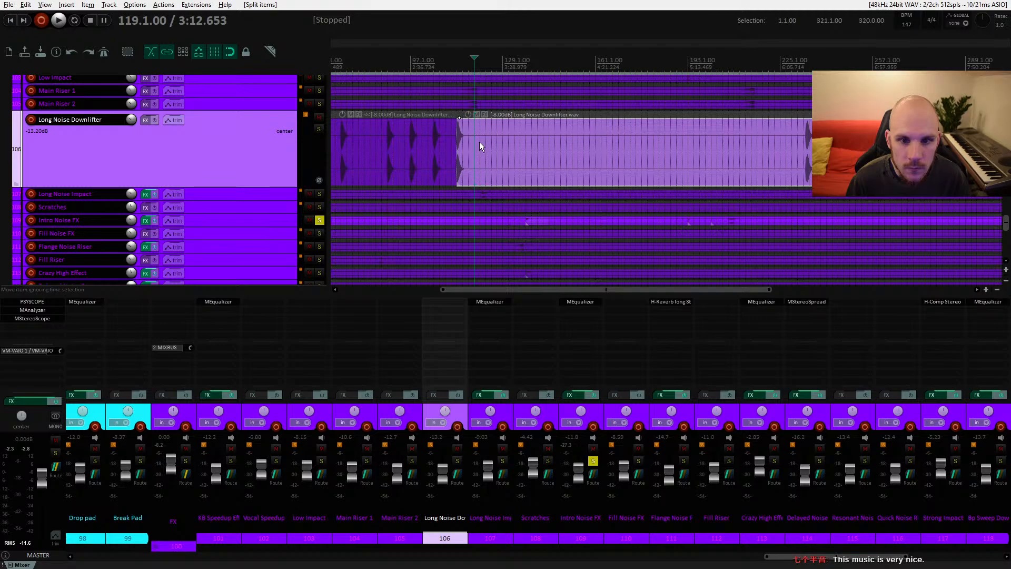
left_click(480, 145)
key("s")
left_click(470, 148)
left_click_drag(476, 153, 529, 142)
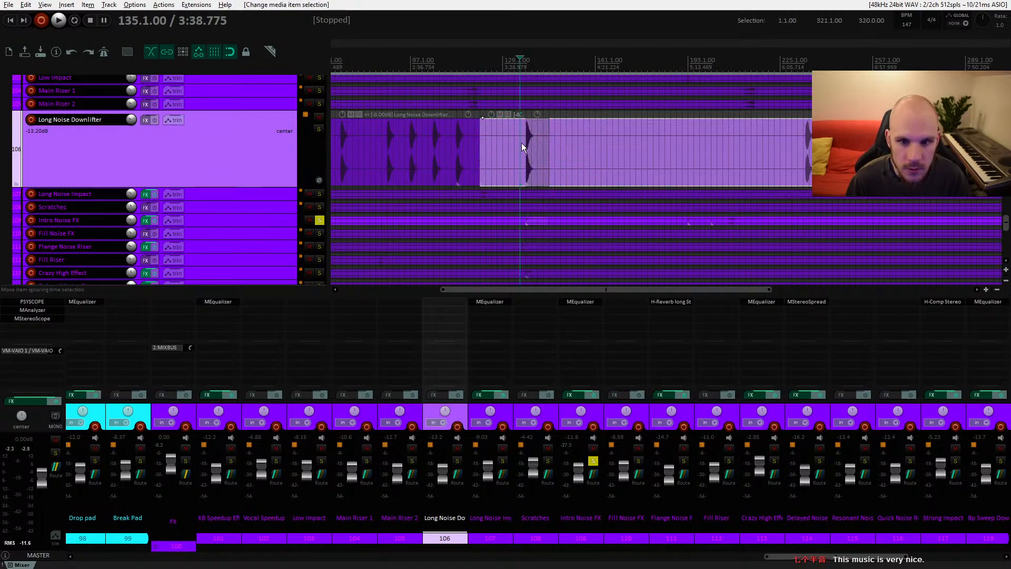
Step: Play back the passage around the moved downlifter hit and shrink the track height again
key("space")
scroll(275, 209, "up", 3)
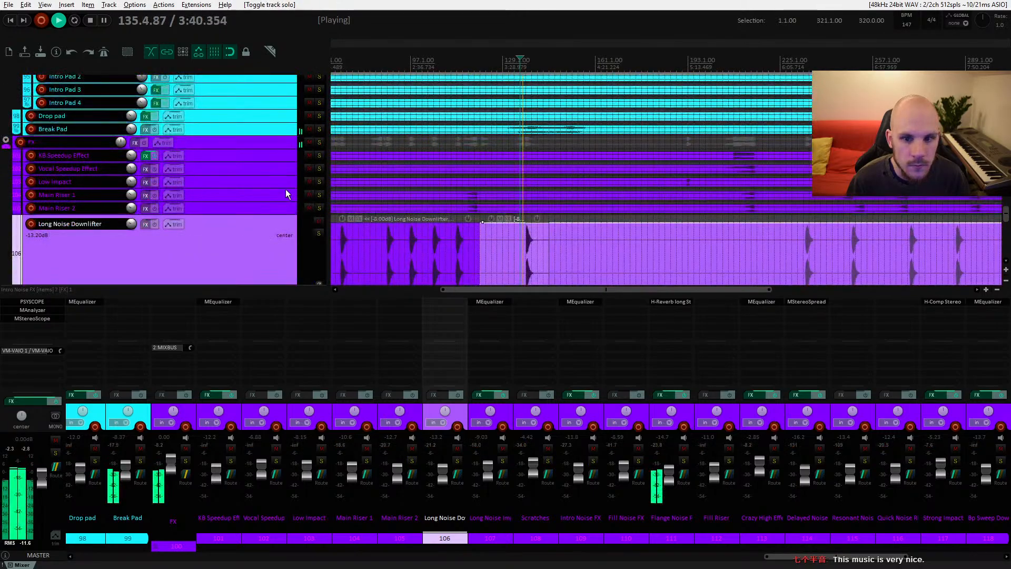
scroll(255, 231, "down", 4)
scroll(267, 163, "up", 3)
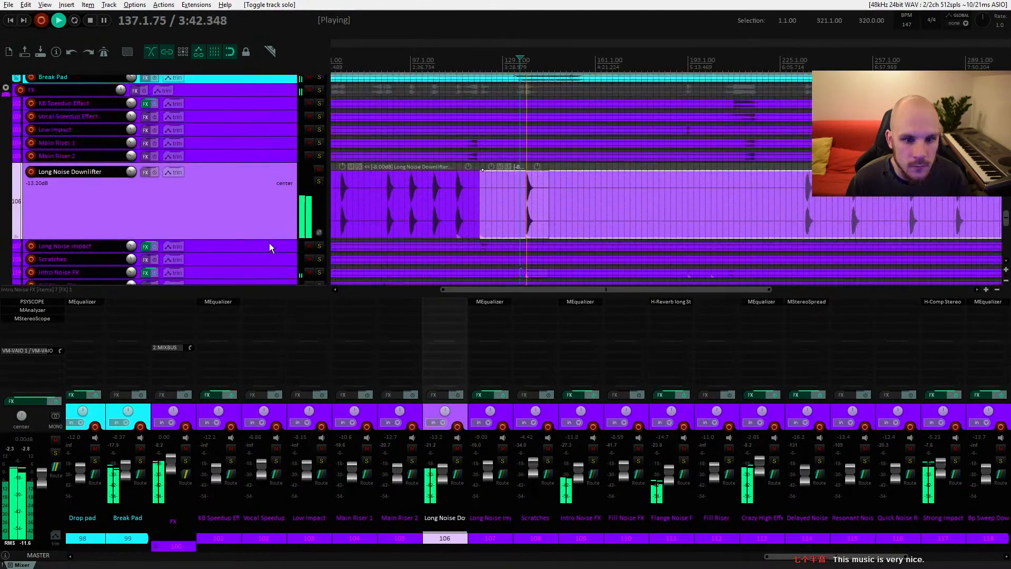
left_click_drag(278, 239, 278, 176)
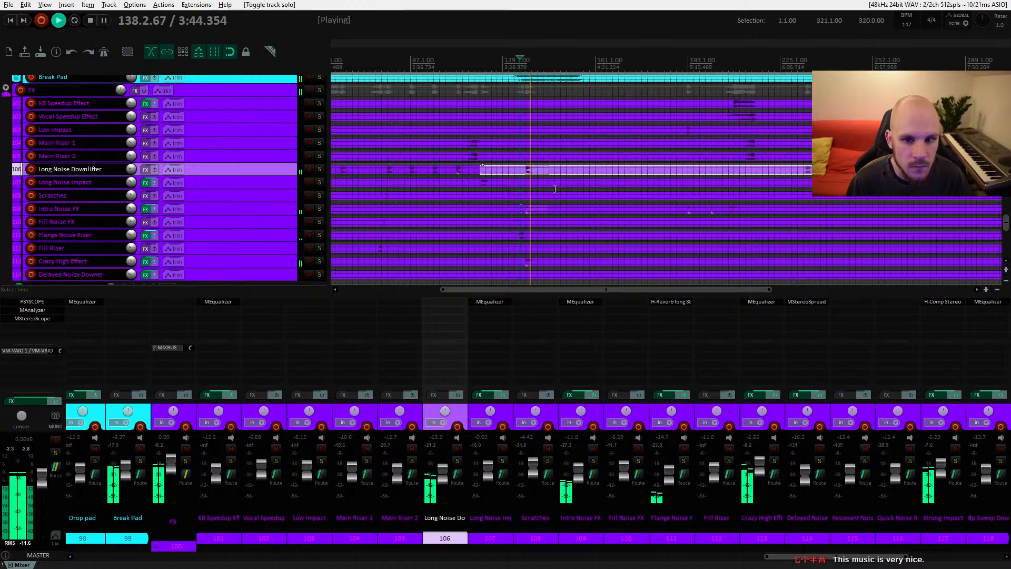
scroll(560, 194, "up", 3)
scroll(515, 207, "up", 1)
scroll(519, 206, "up", 2)
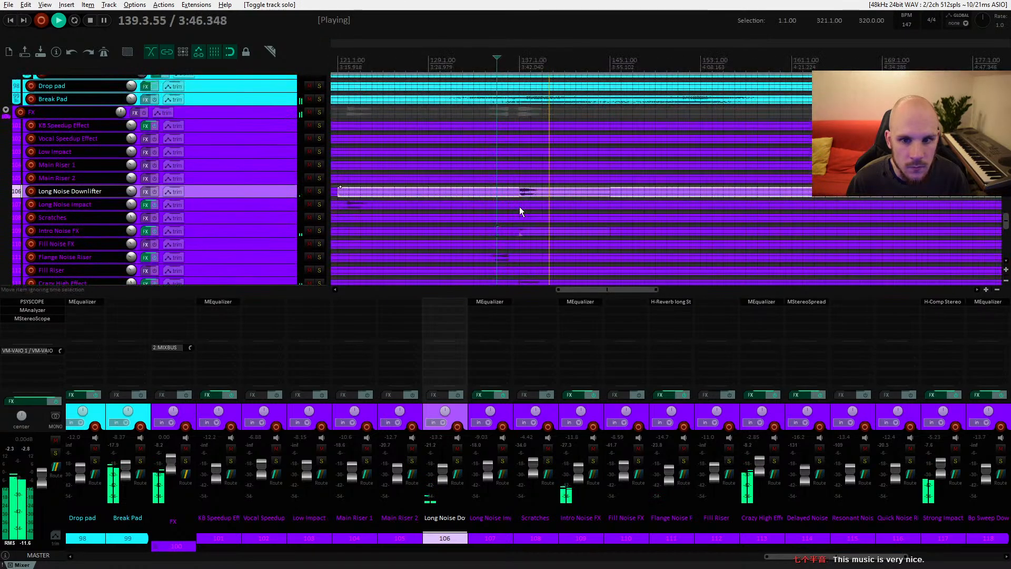
key("space")
Step: Mute the Long Noise Downlifter, Crazy High Effect and Intro Noise FX tracks in turn while auditioning around bar 135
left_click(309, 191)
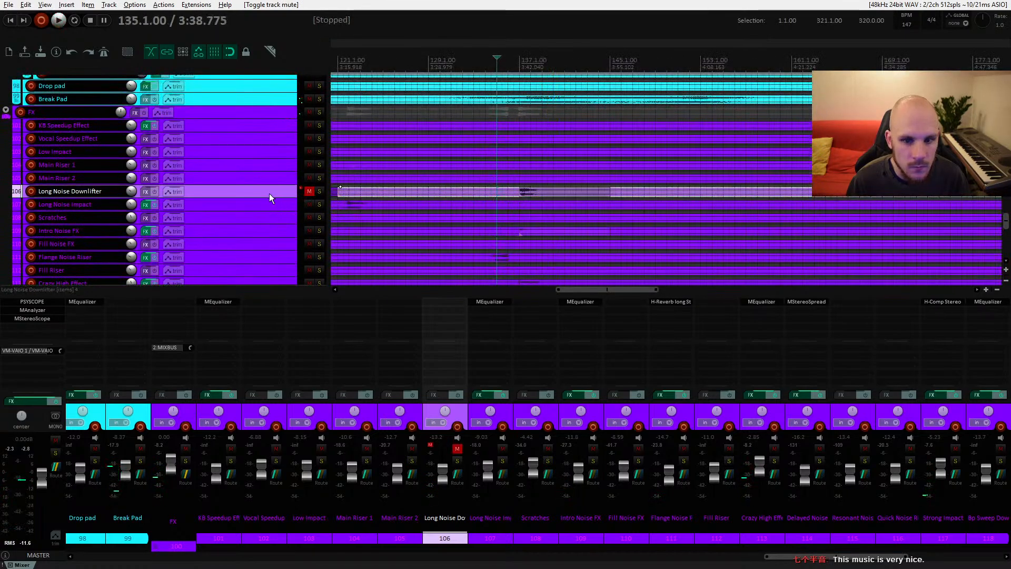
scroll(279, 190, "down", 5)
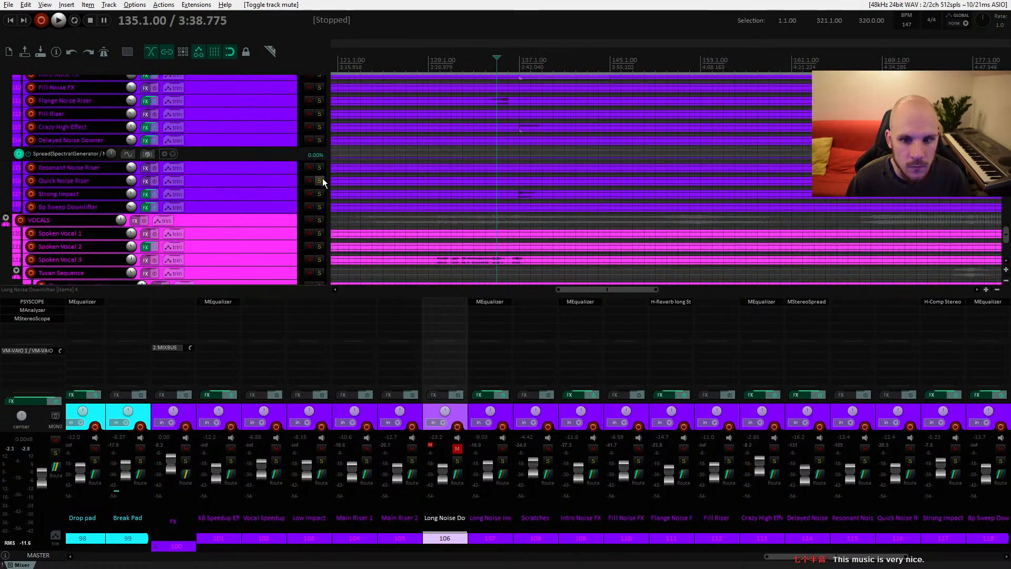
left_click(309, 127)
key("space")
scroll(511, 195, "up", 3)
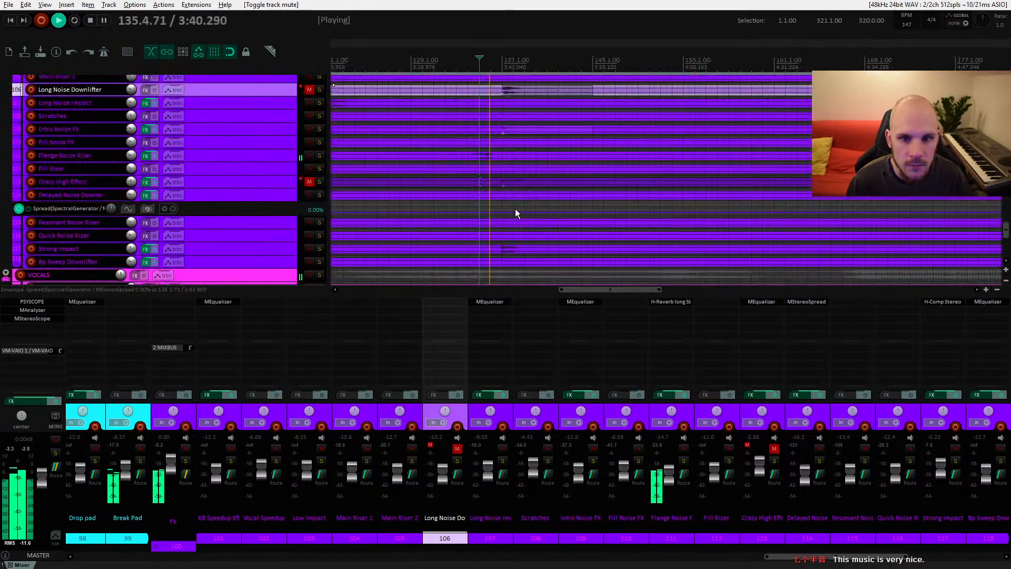
left_click(309, 181)
left_click(309, 129)
key("space")
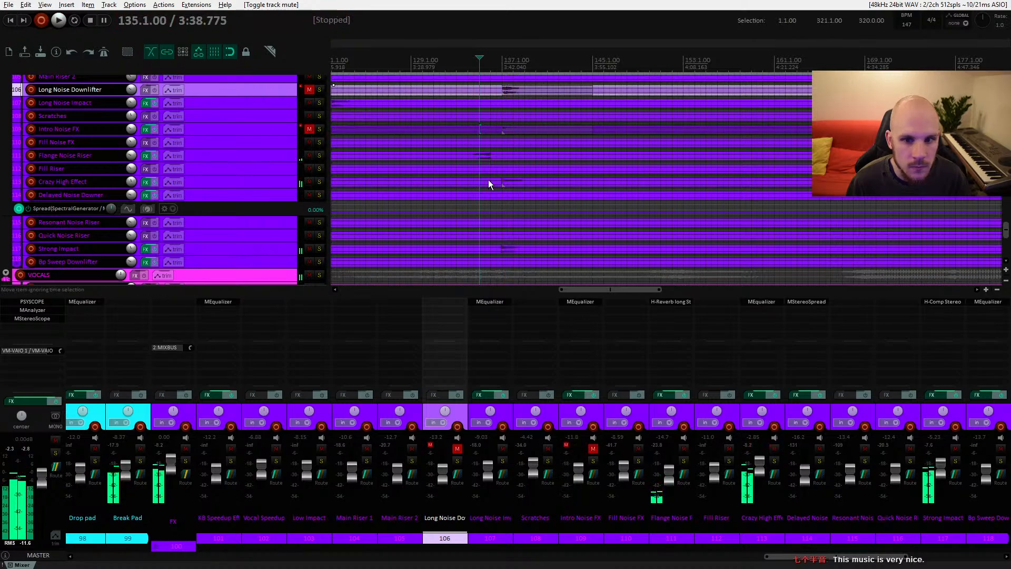
key("space")
left_click(496, 64)
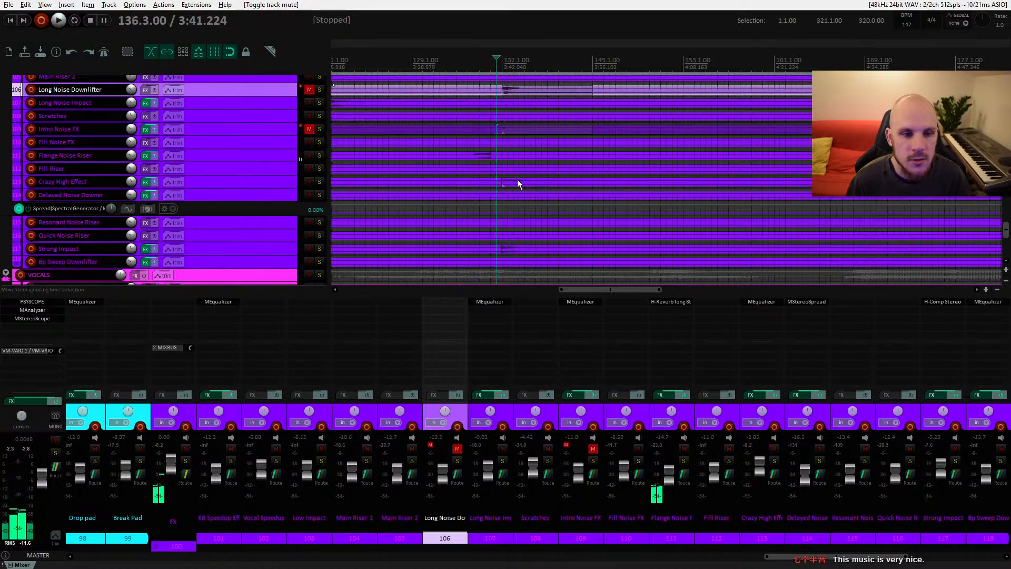
key("space")
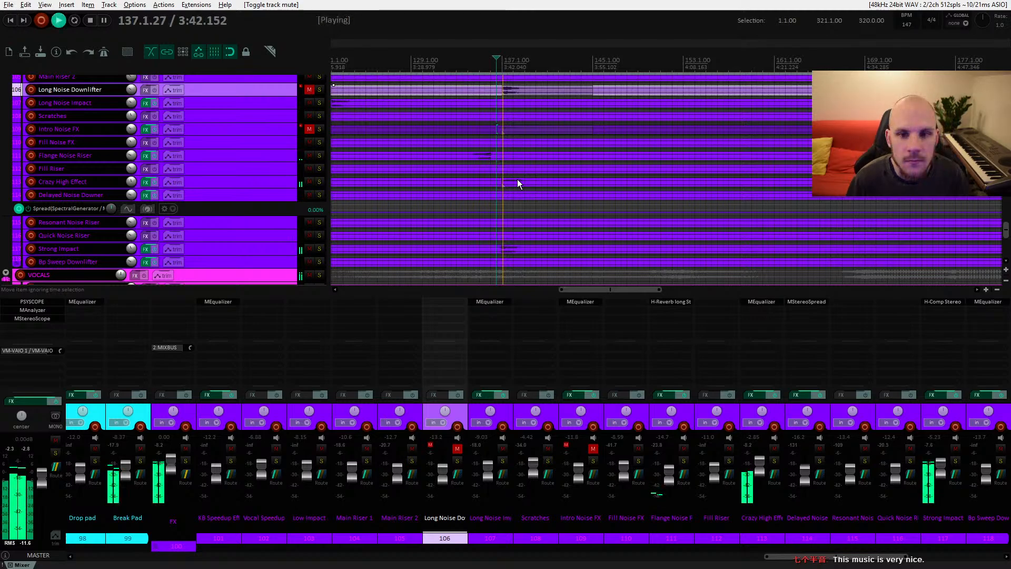
key("space")
Step: Unmute the Intro Noise FX and Long Noise Downlifter tracks and play the passage again
left_click(309, 130)
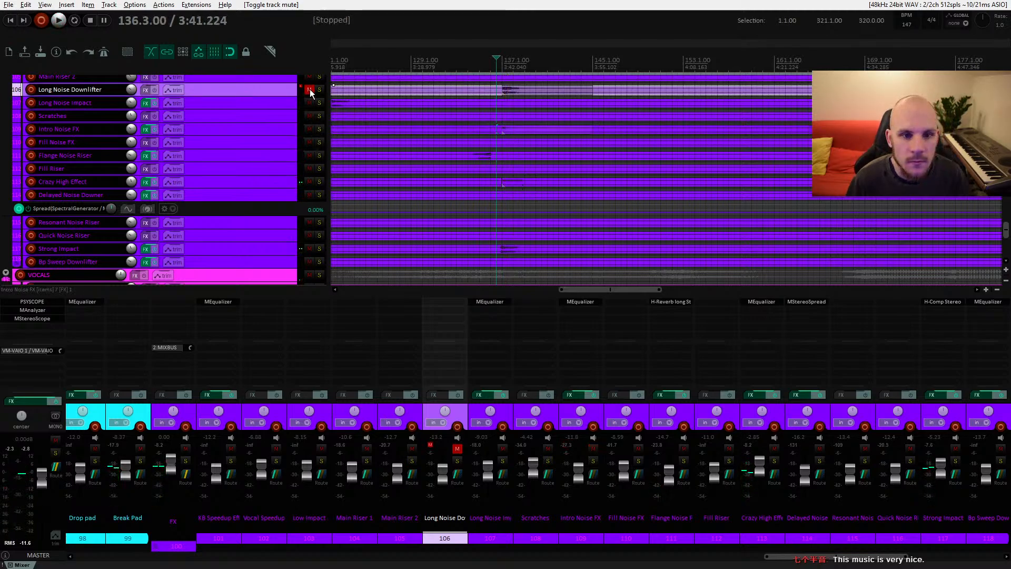
left_click(310, 90)
key("space")
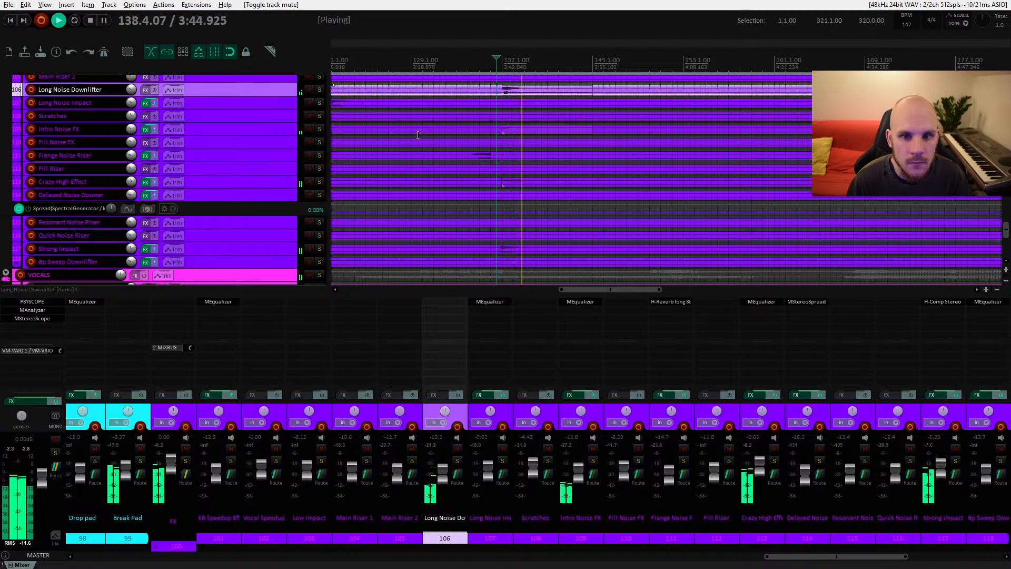
key("space")
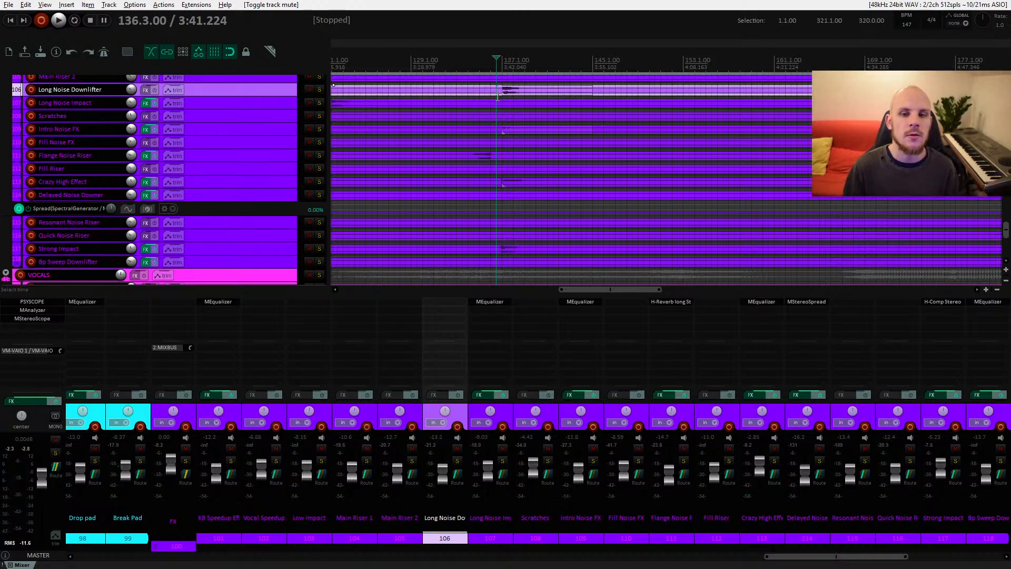
scroll(509, 158, "up", 8)
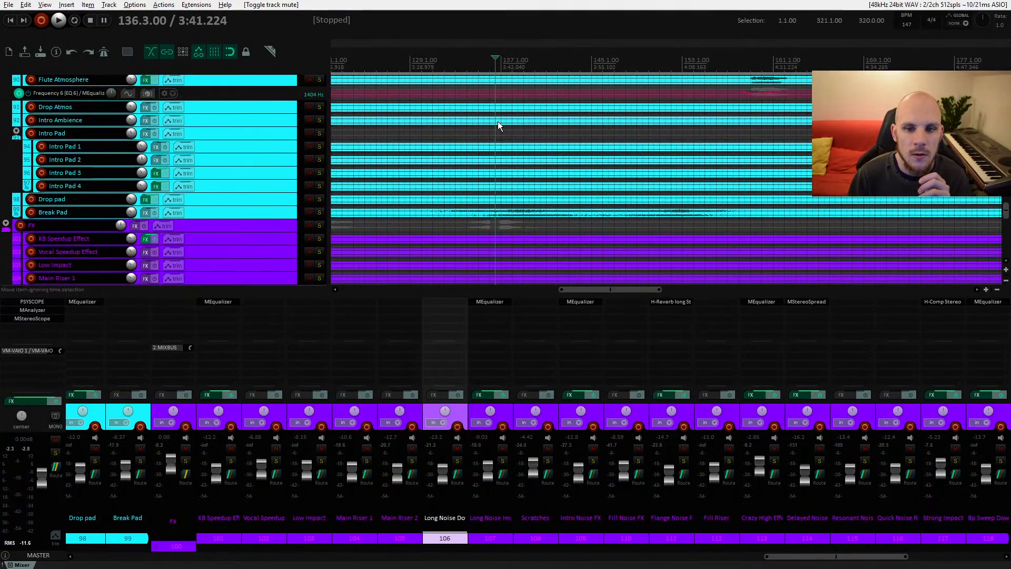
scroll(502, 118, "up", 12)
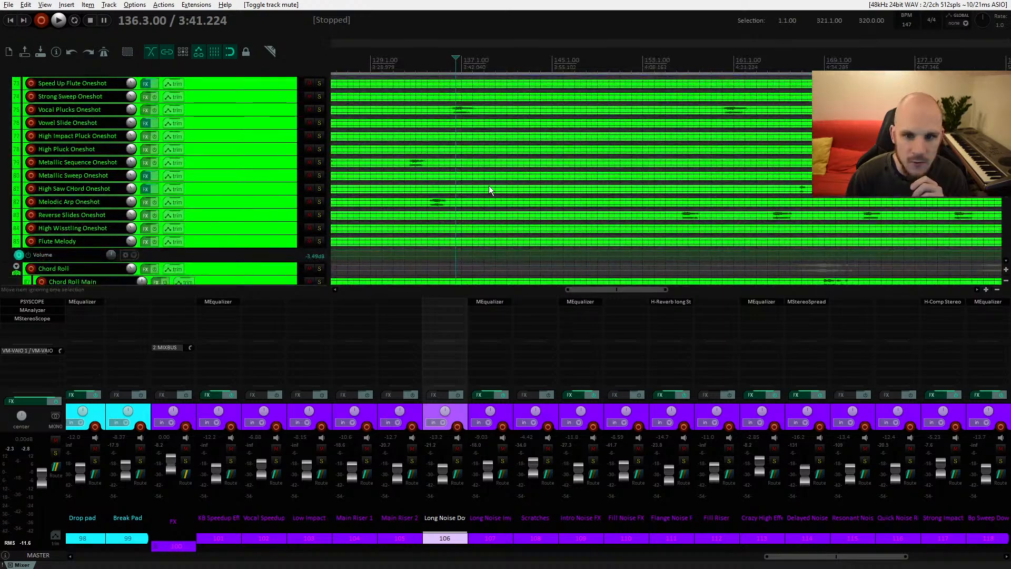
Step: Solo the Prog Pluck Synth track, audition it around bar 137, then unsolo it
scroll(479, 146, "up", 18)
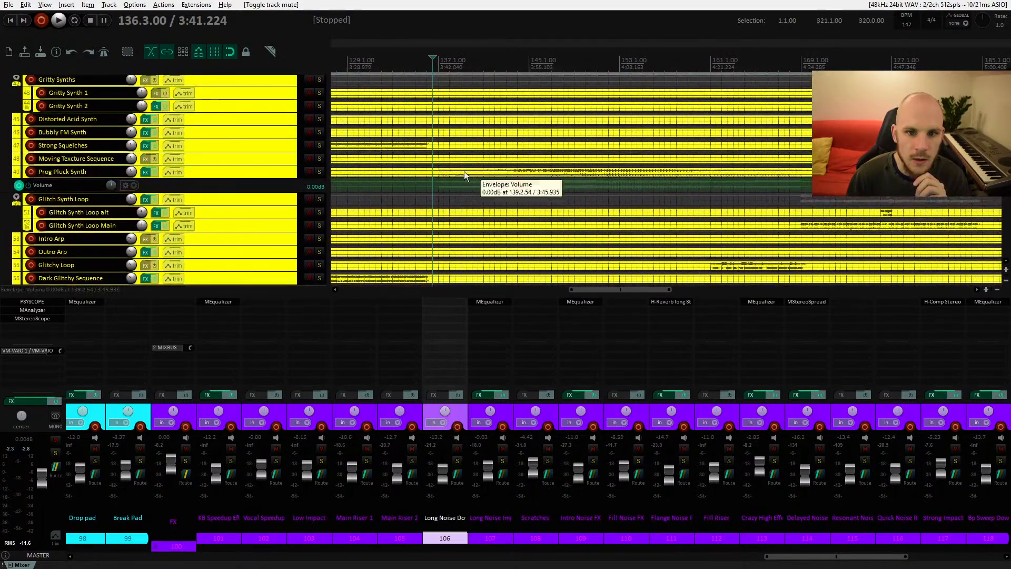
left_click(472, 175)
key("F6")
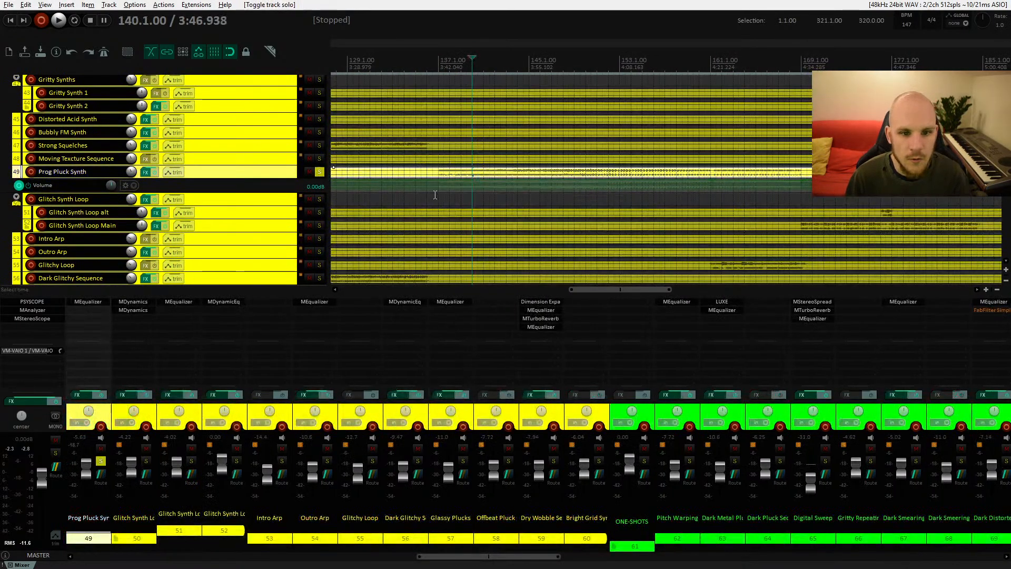
key("space")
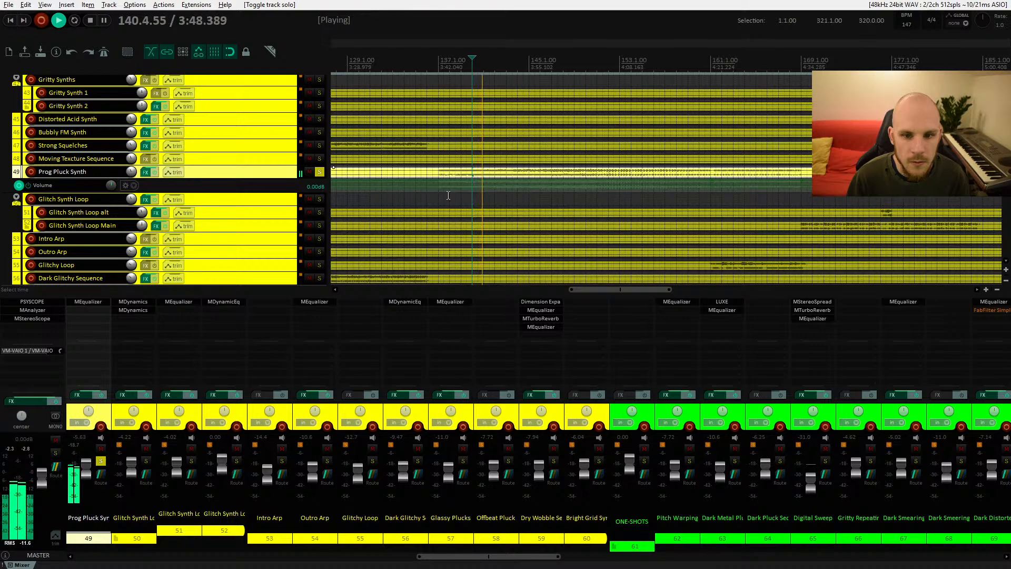
left_click(437, 174)
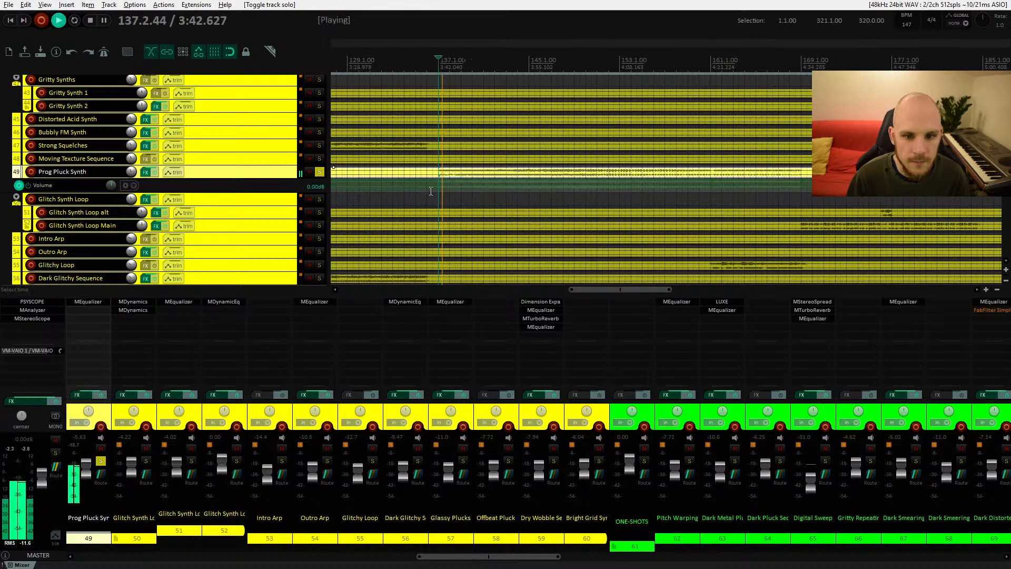
key("space")
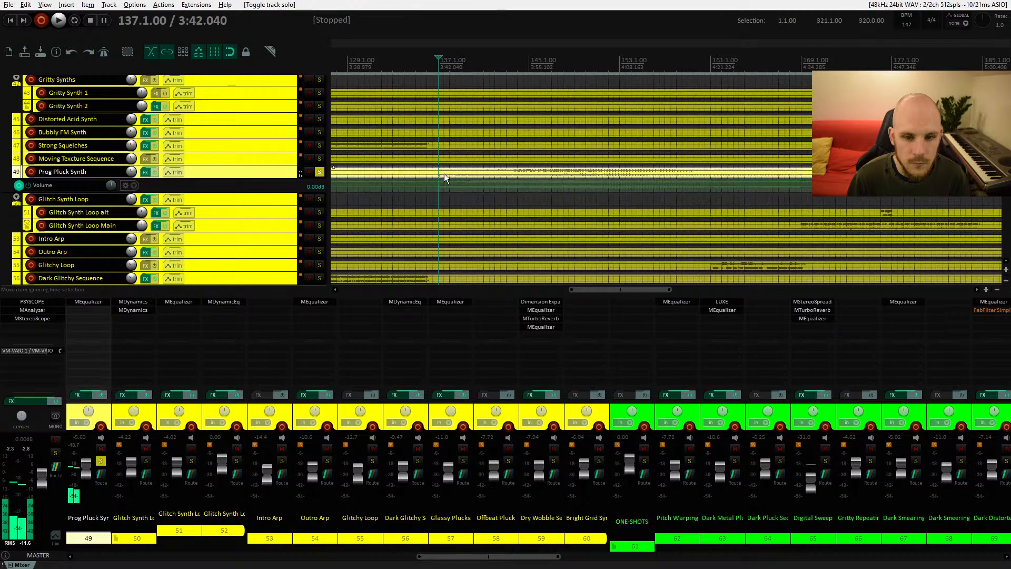
left_click(319, 172)
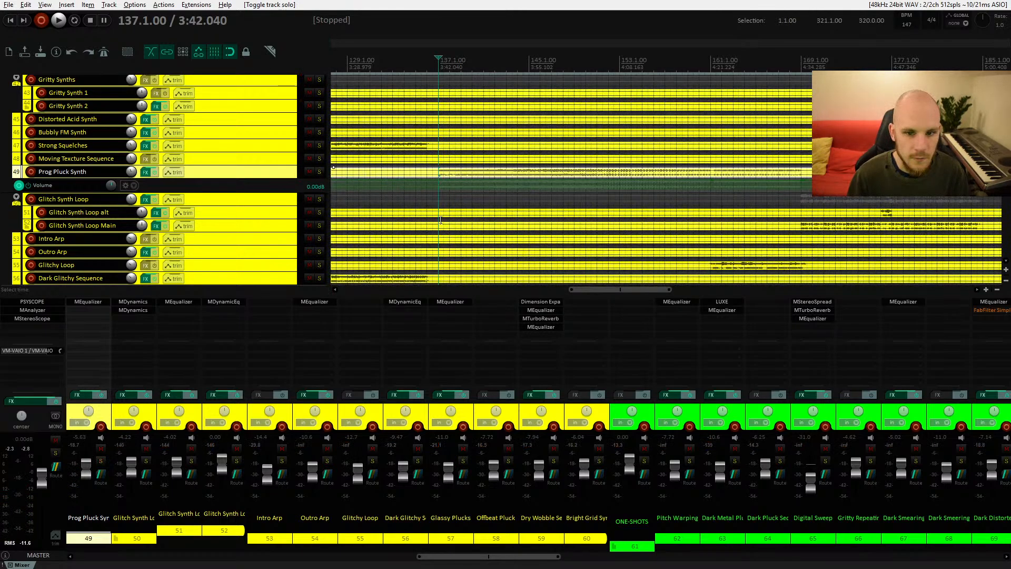
Step: Mute the Intro Noise FX and Long Noise Downlifter tracks
scroll(466, 219, "down", 8)
scroll(466, 219, "down", 12)
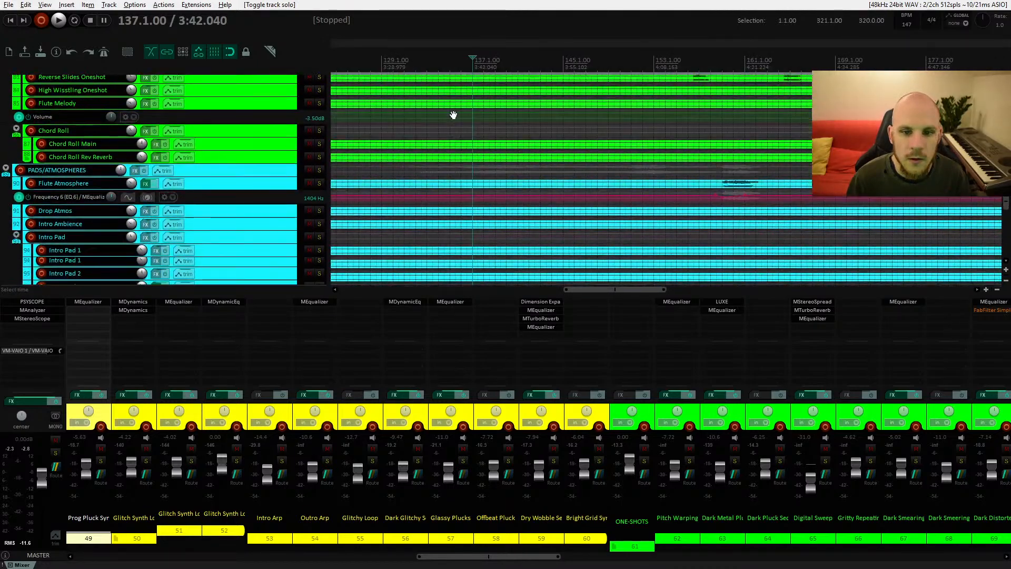
scroll(461, 194, "down", 1)
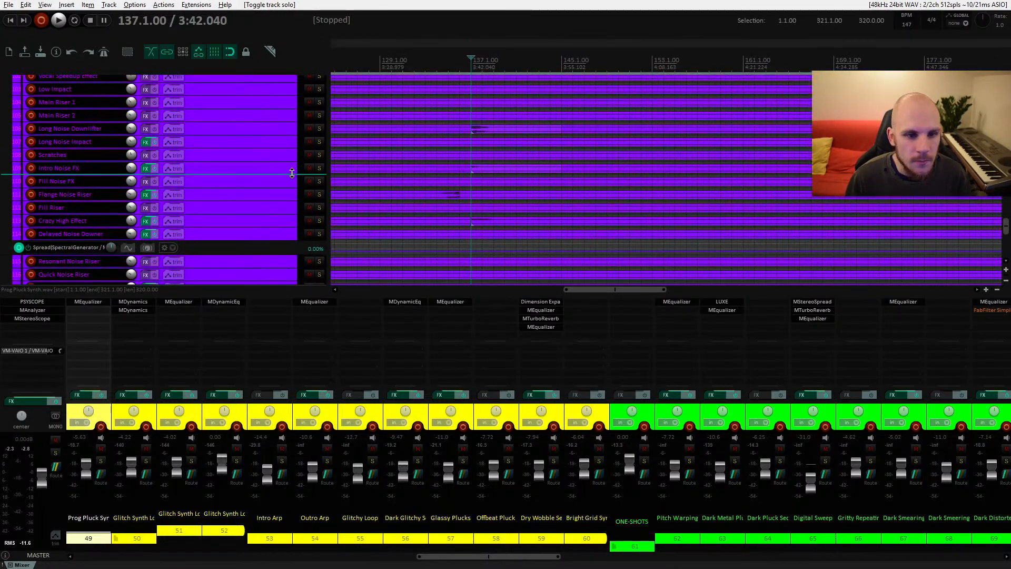
left_click(309, 168)
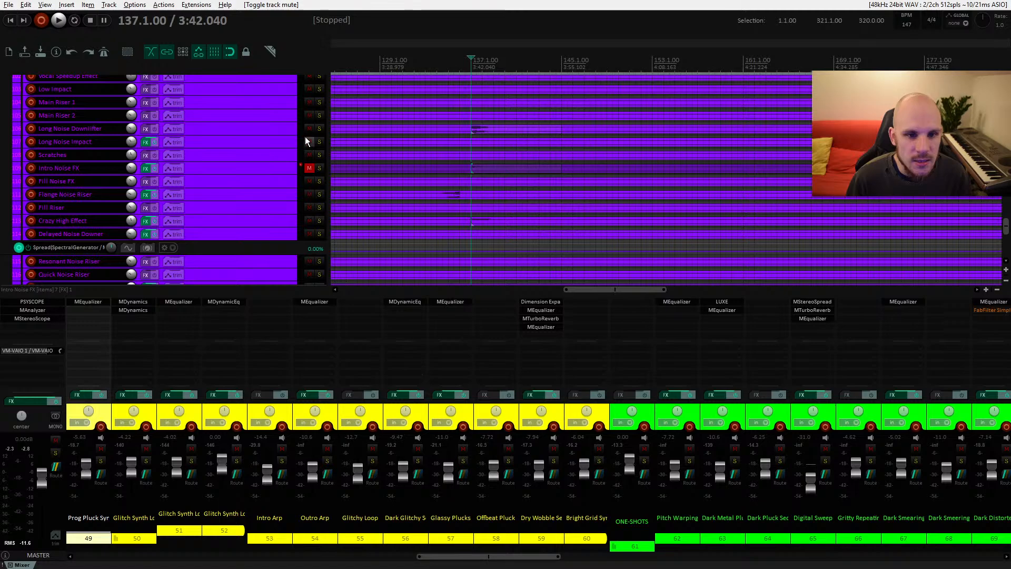
left_click(309, 128)
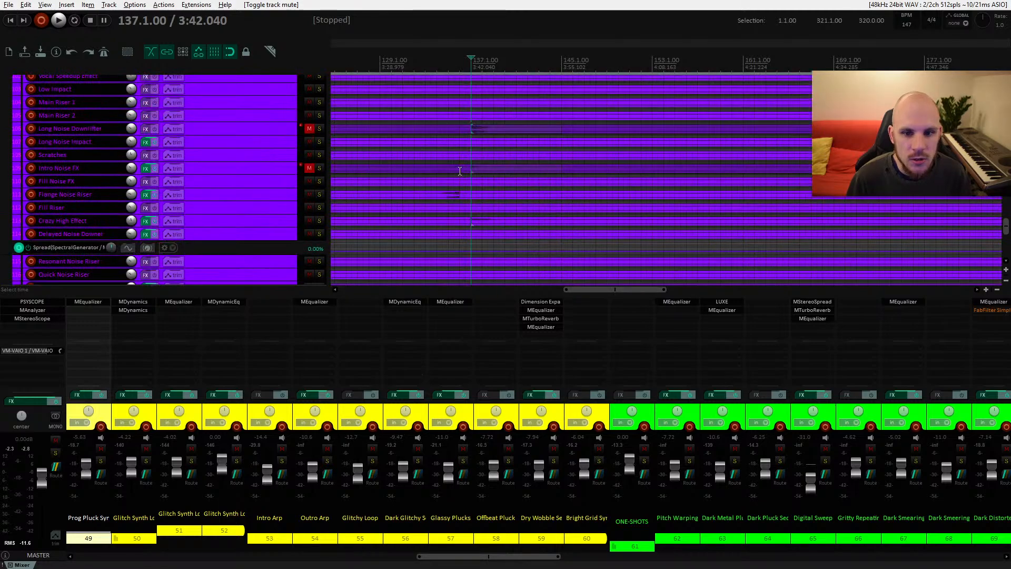
Step: Select and solo the Crazy High Effect track and briefly play it around bar 137
left_click(286, 222)
scroll(477, 221, "down", 3)
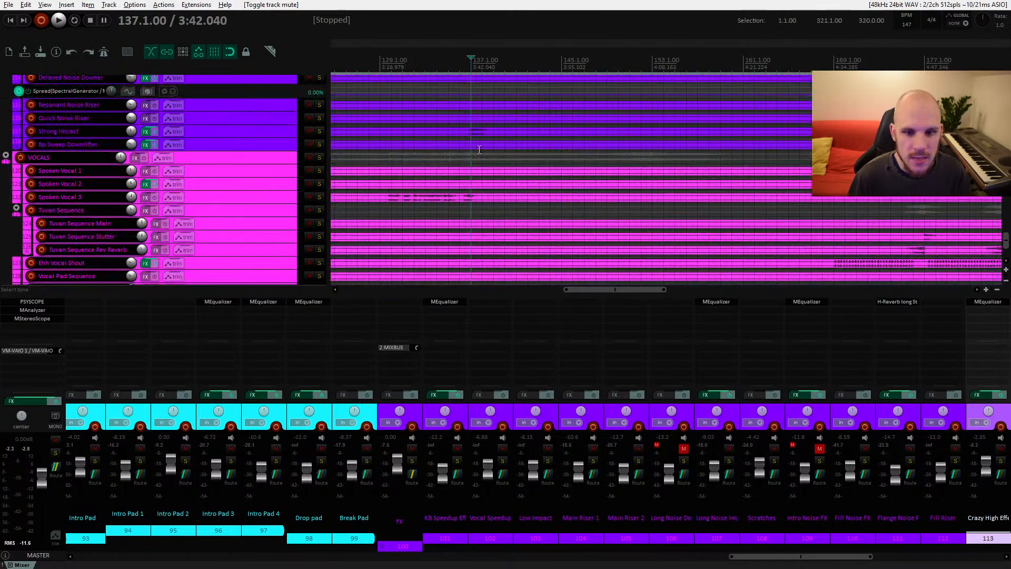
scroll(472, 132, "up", 2)
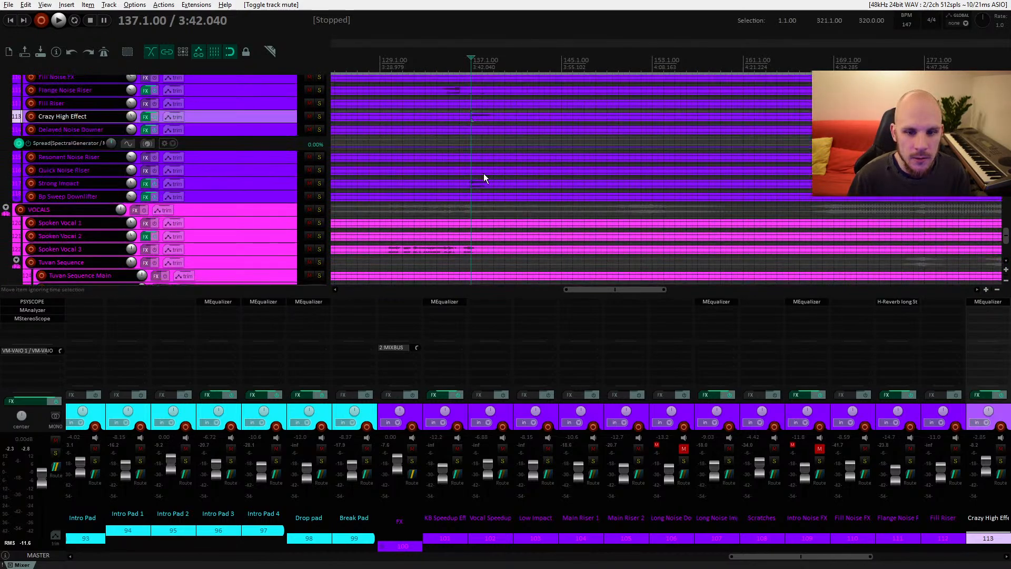
left_click(320, 117)
key("space")
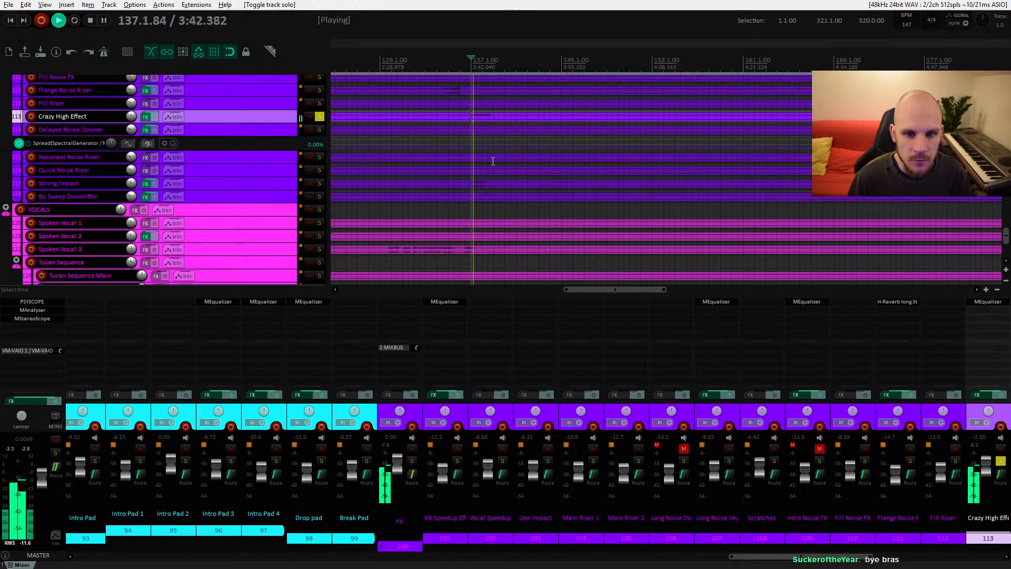
key("space")
Step: Solo the Prog Pluck Synth track again, audition it from around bar 138, then unsolo it
scroll(484, 160, "up", 10)
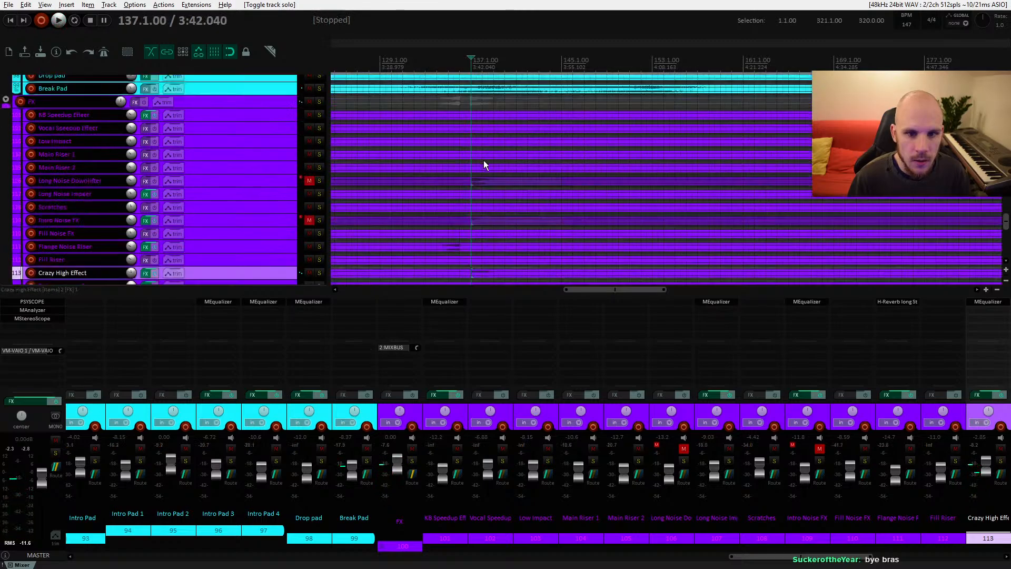
scroll(483, 160, "up", 10)
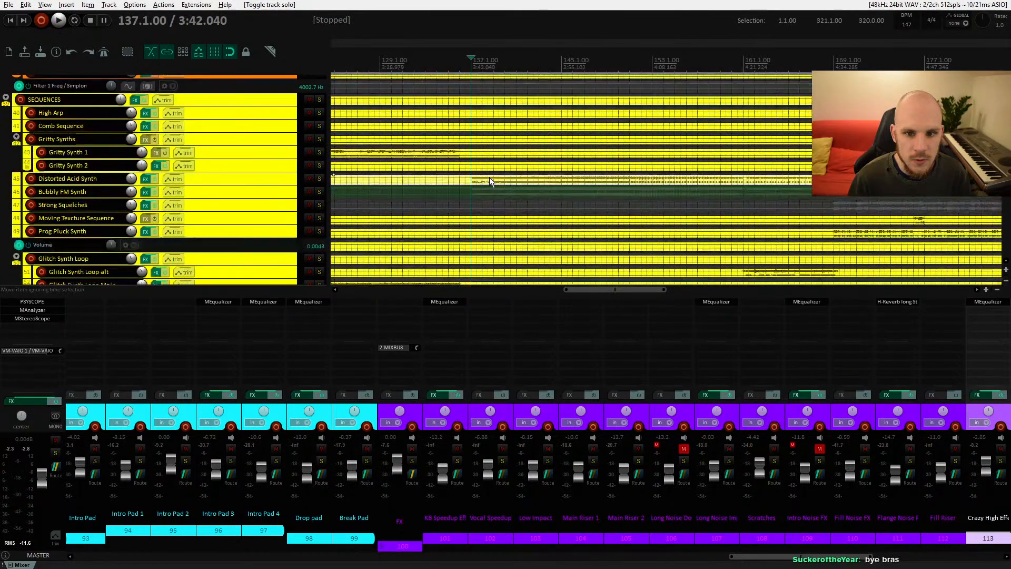
left_click(490, 131)
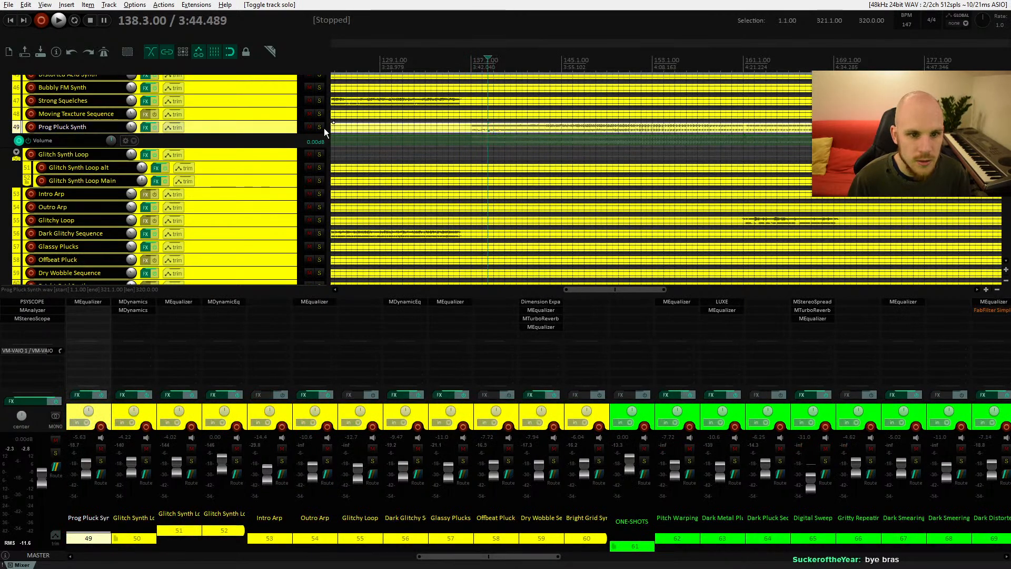
key("s")
key("space")
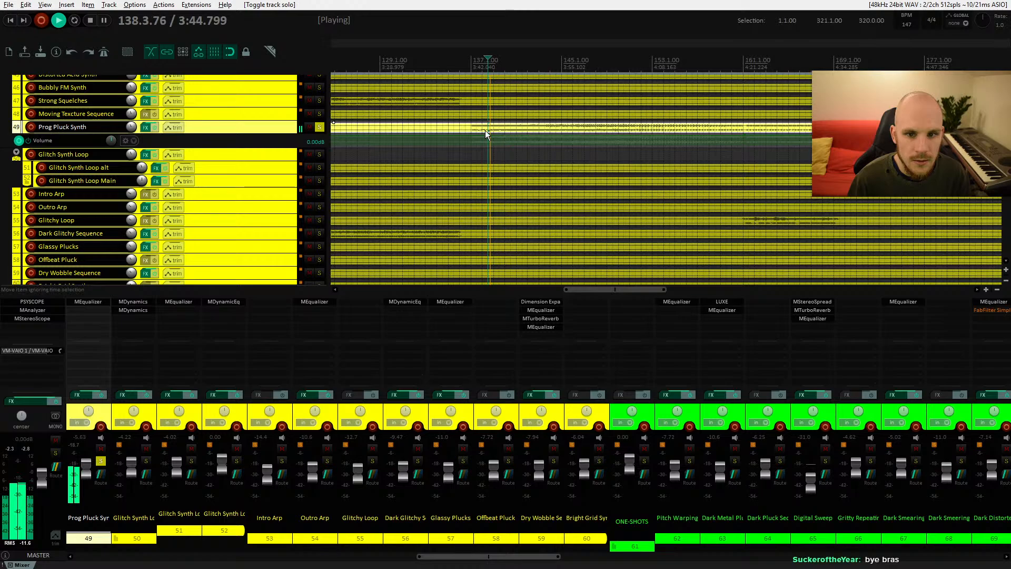
key("space")
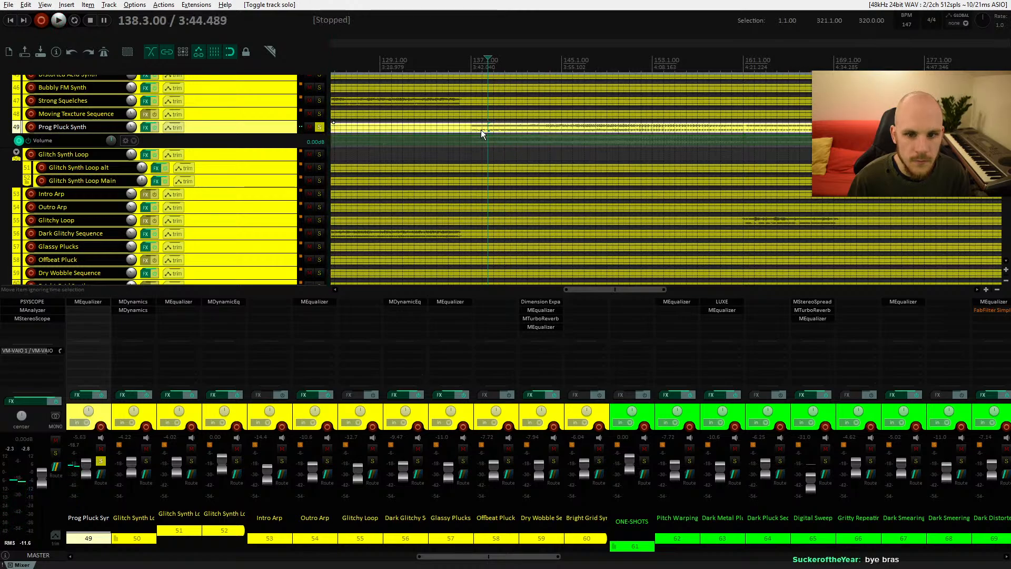
left_click(319, 128)
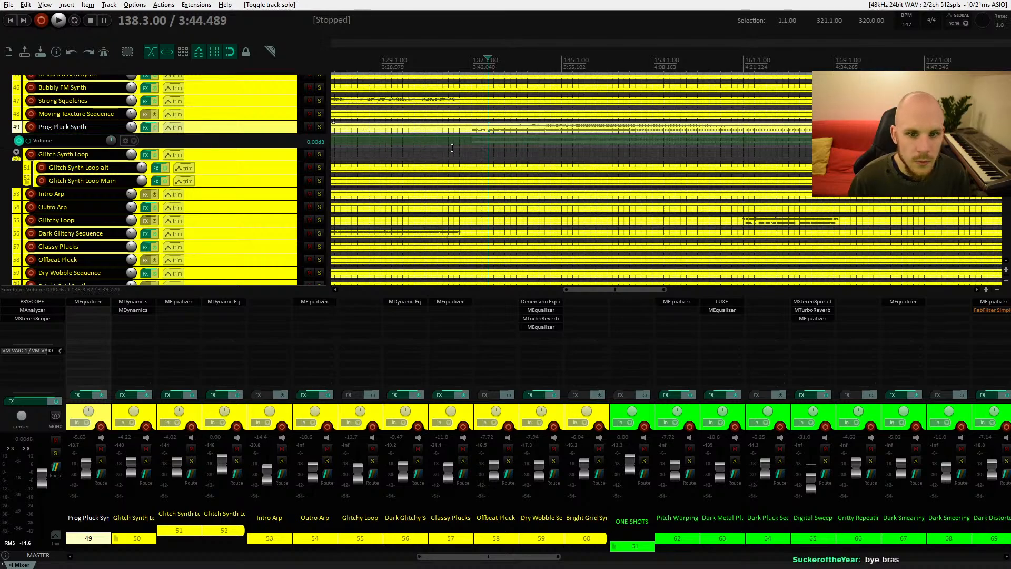
Step: Unmute the Long Noise Downlifter and Intro Noise FX tracks and play the passage from bar 135
scroll(452, 148, "down", 15)
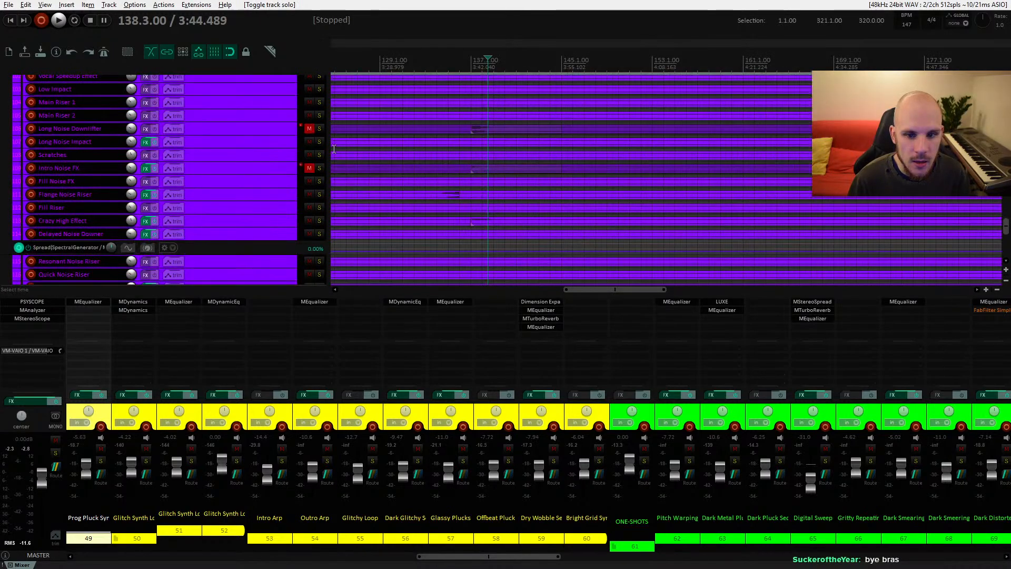
left_click(310, 128)
left_click(309, 168)
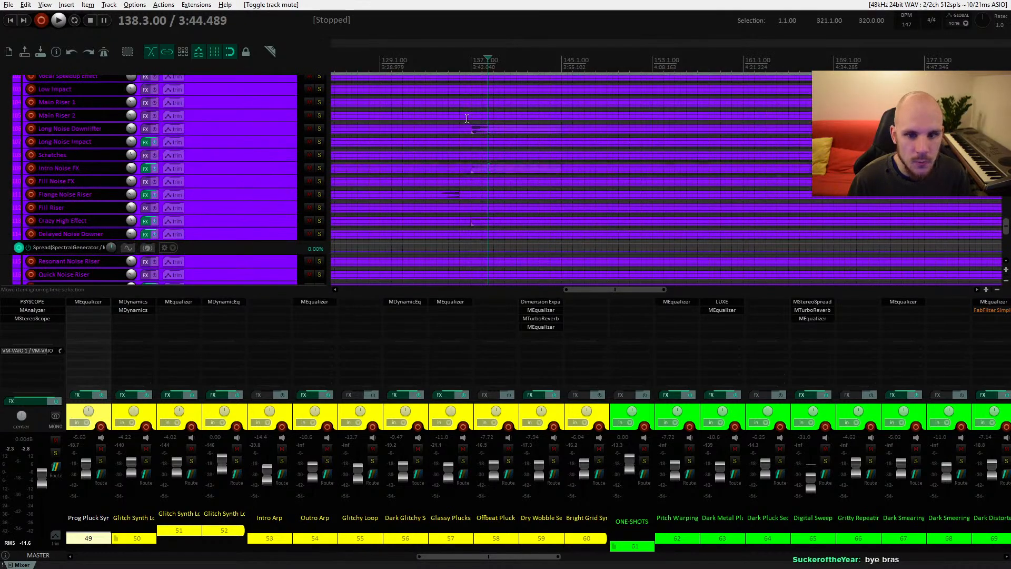
left_click(455, 63)
key("space")
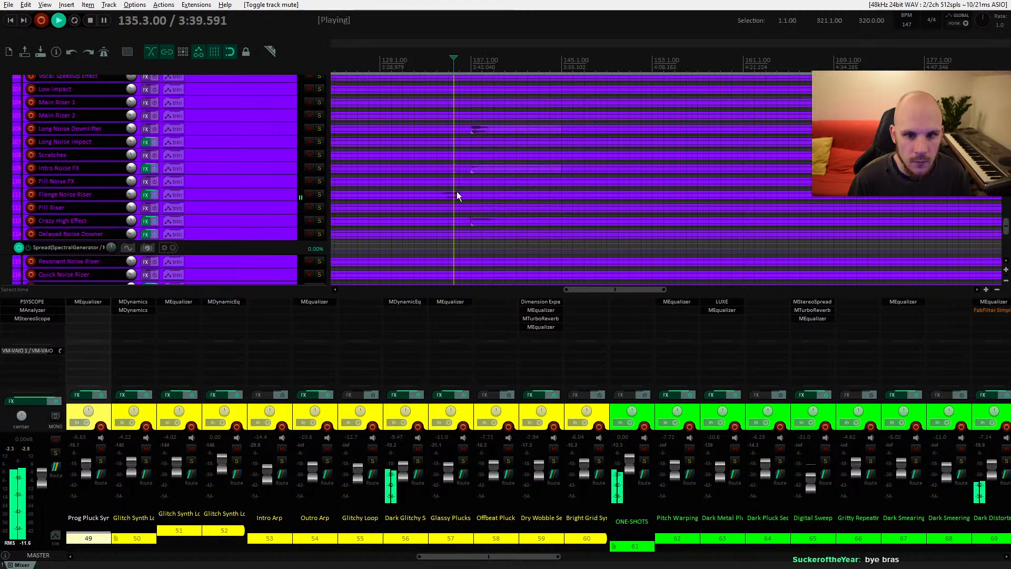
key("space")
Step: Mute the noise FX tracks to compare the passage from bar 135, then unmute Intro Noise FX and Long Noise Downlifter
left_click(311, 168)
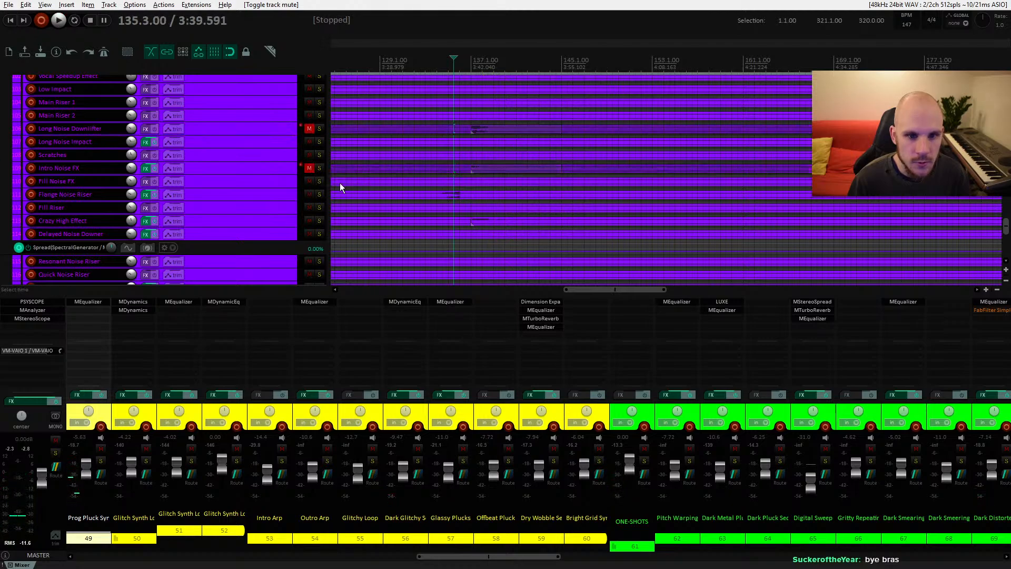
key("space")
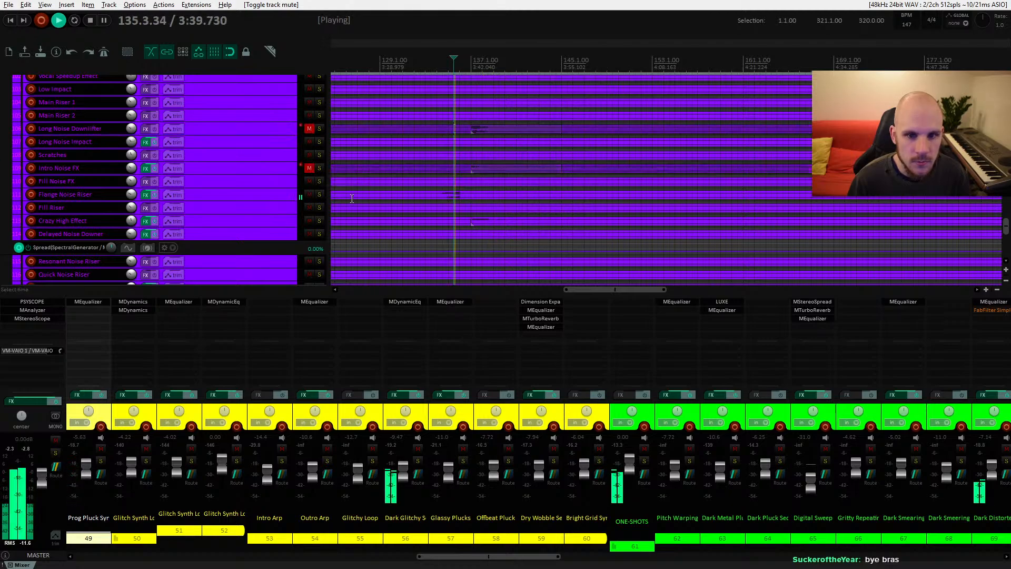
key("space")
left_click(308, 168)
left_click(309, 129)
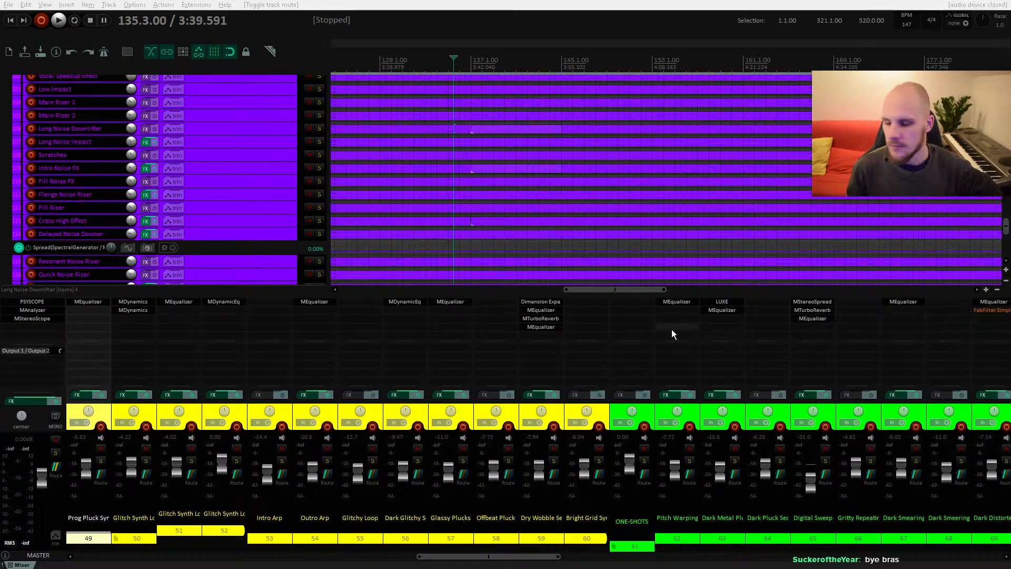
Step: Scroll through the one-shot and vocal track groups to inspect their items around bar 137
scroll(502, 212, "up", 10)
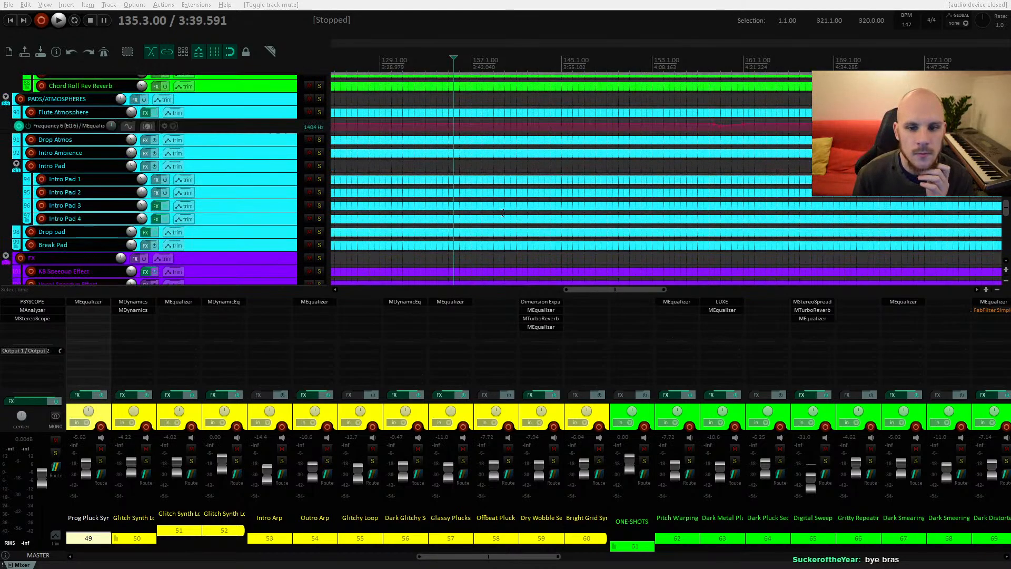
scroll(502, 213, "up", 7)
left_click(466, 185)
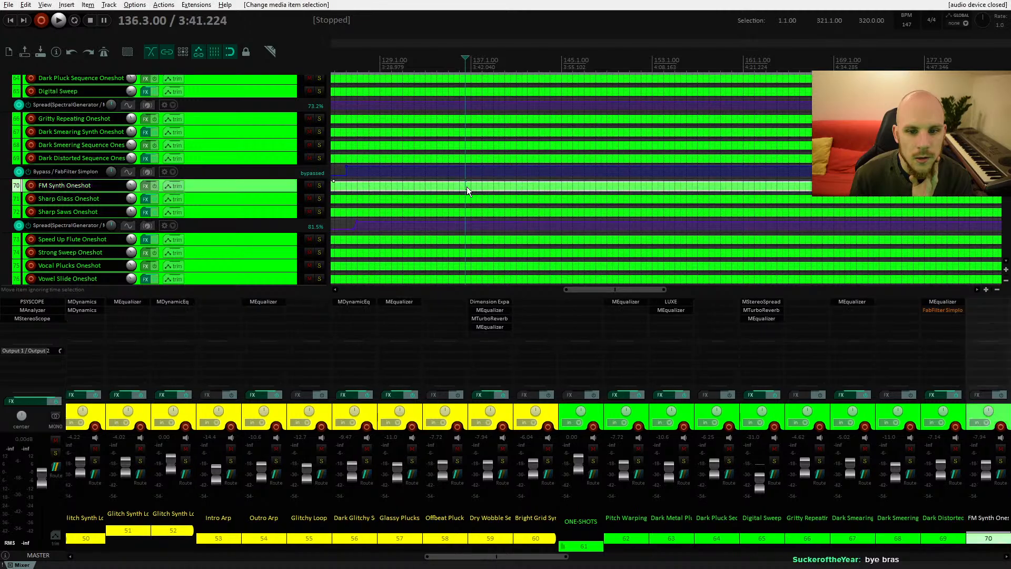
scroll(548, 201, "up", 5)
scroll(442, 139, "down", 5)
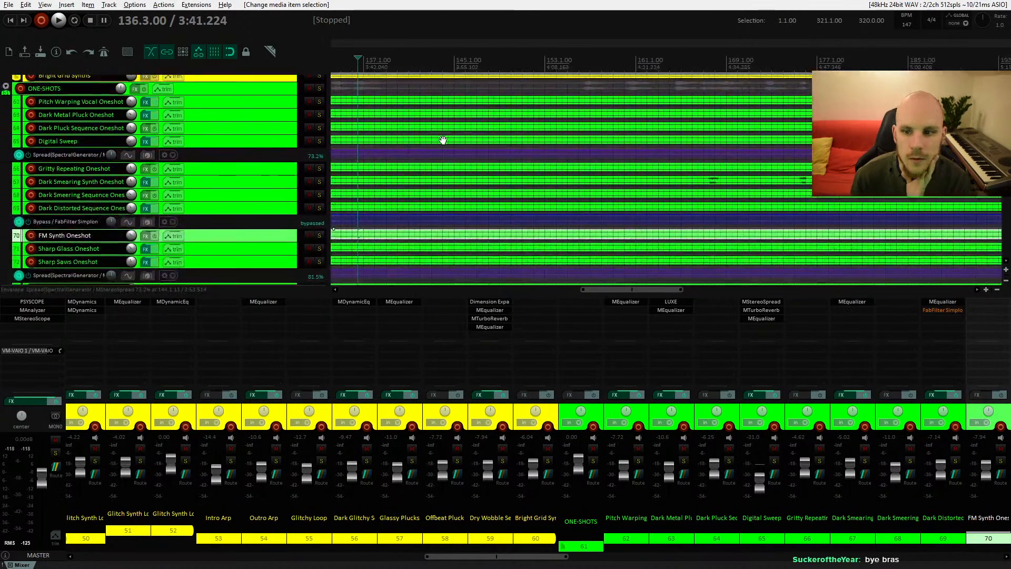
scroll(555, 205, "up", 3)
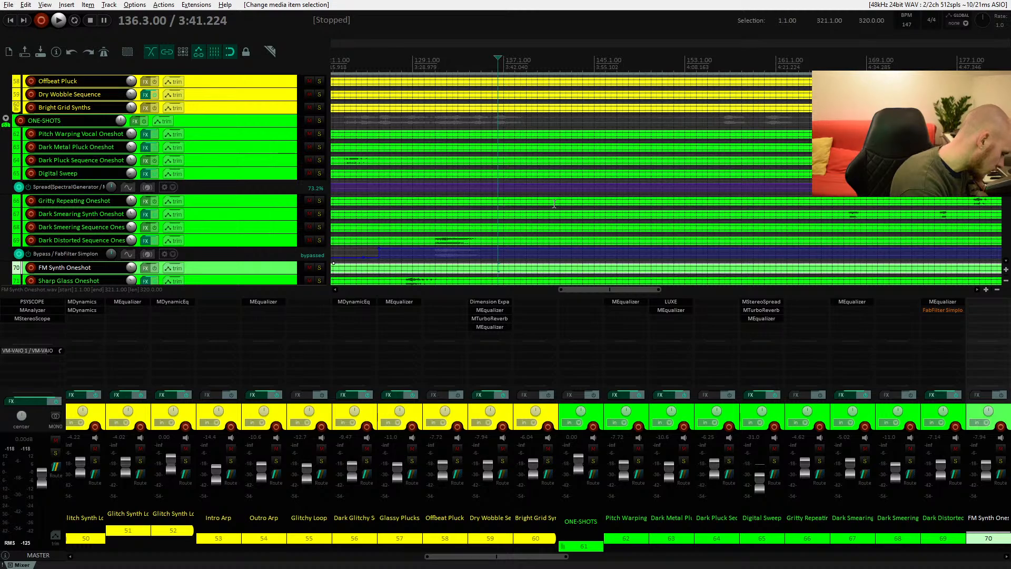
scroll(543, 205, "down", 10)
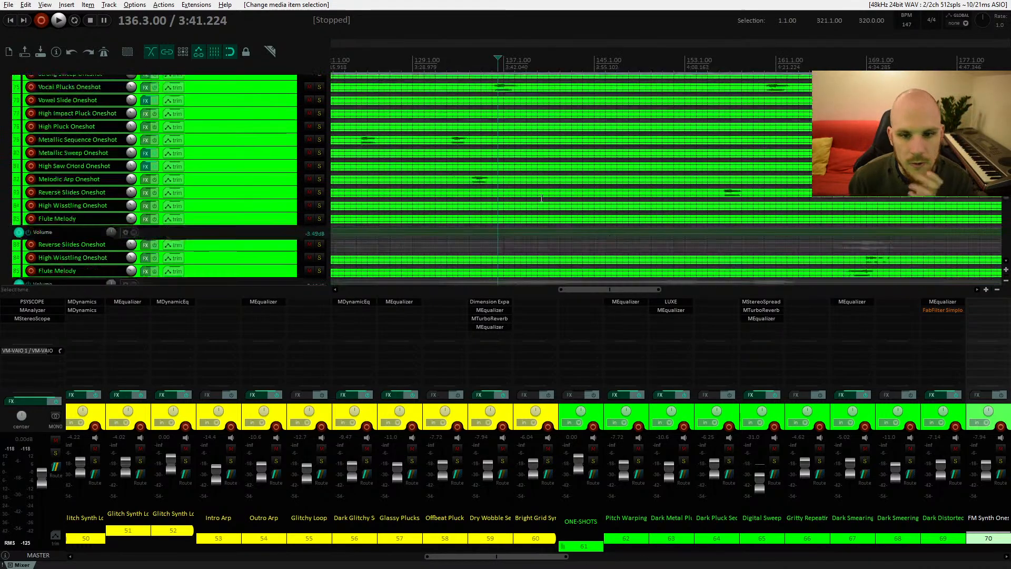
scroll(527, 206, "down", 8)
Step: Select the Spoken Vocal 3 item, solo its track and play it from bar 129
left_click(420, 126)
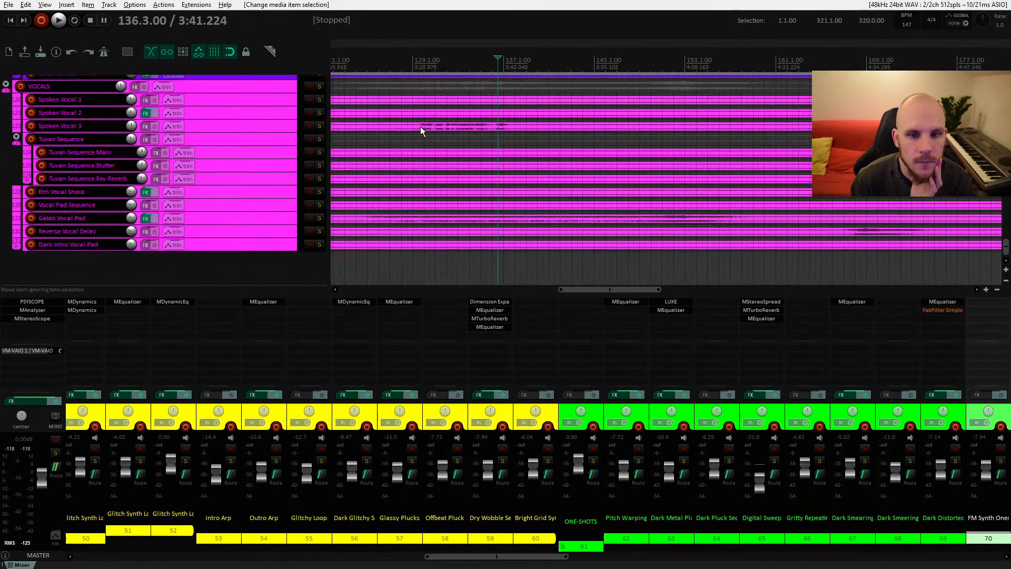
left_click(319, 126)
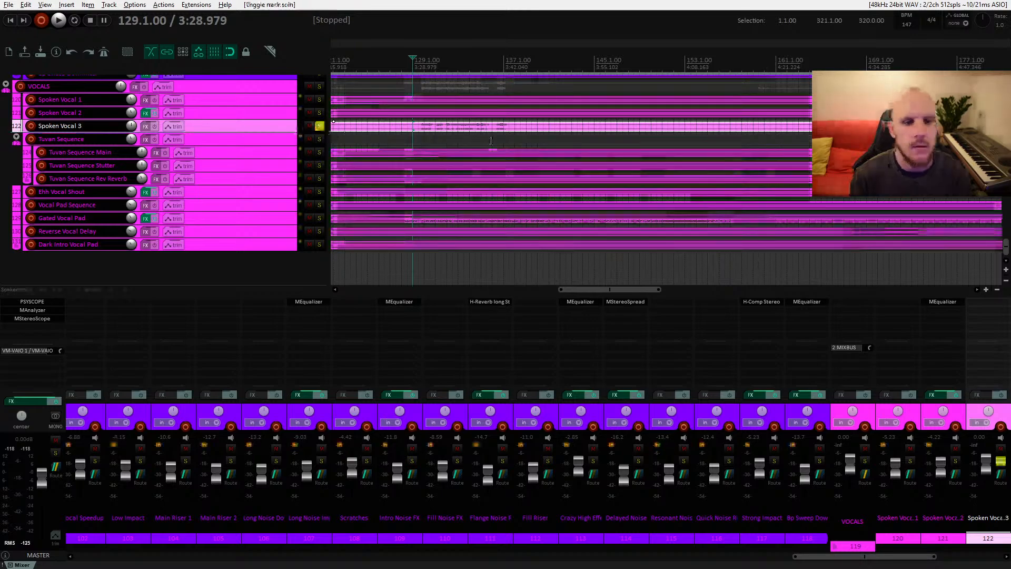
left_click(319, 126)
key("space")
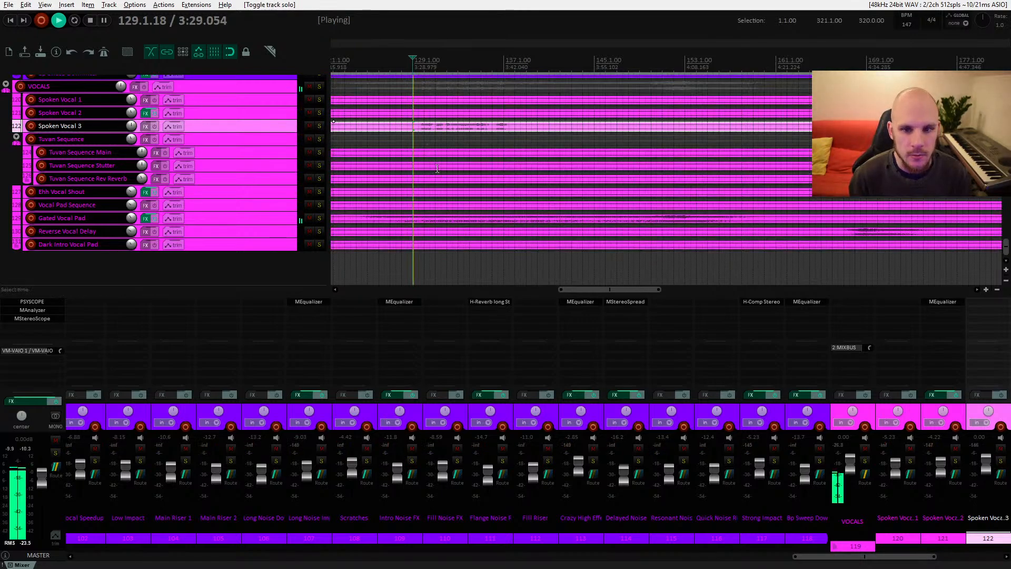
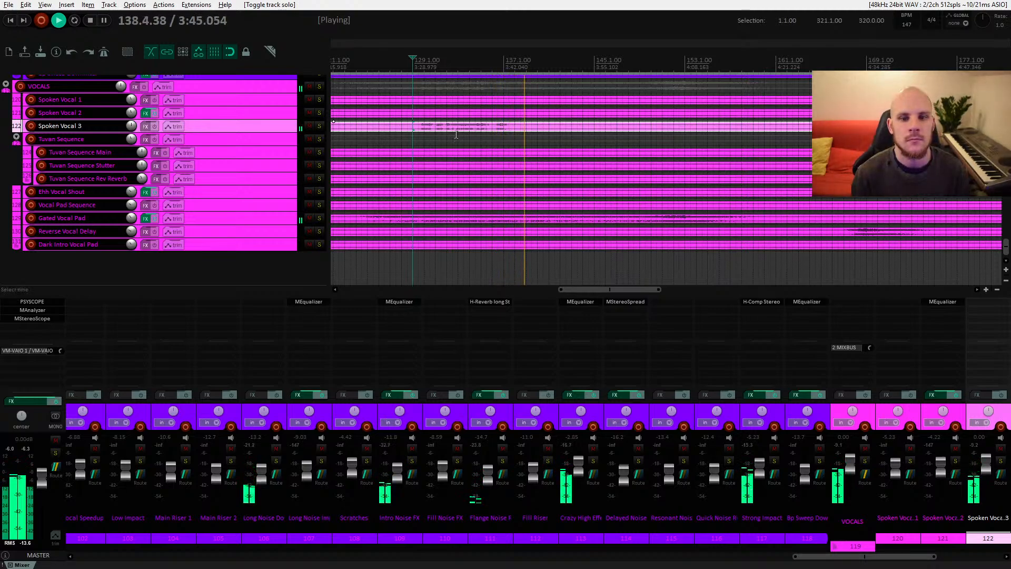
Step: Enlarge the Spoken Vocal 3 track and audition its vocal item repeatedly around bar 137, zooming in on the waveform
key("space")
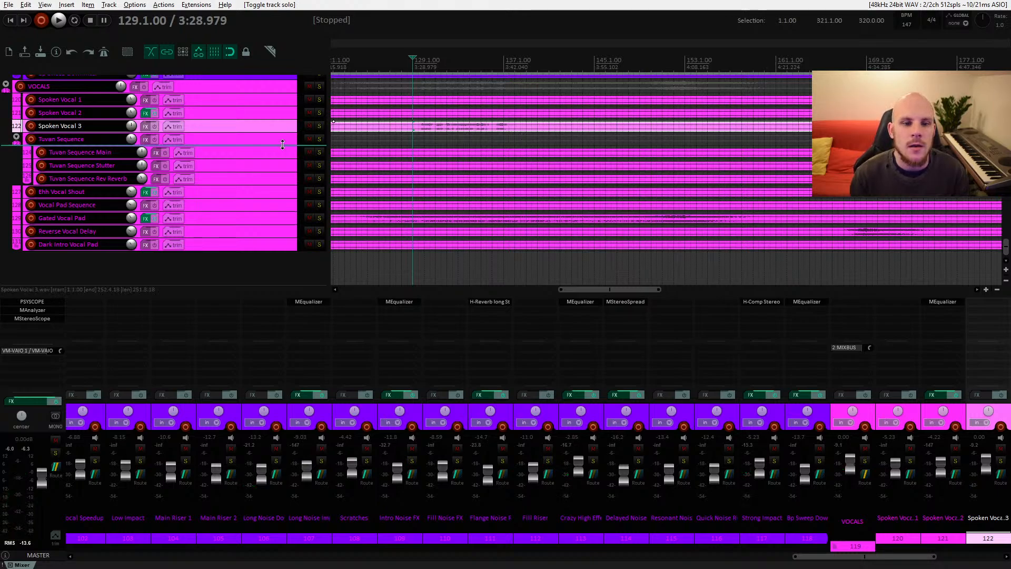
left_click_drag(286, 132, 286, 216)
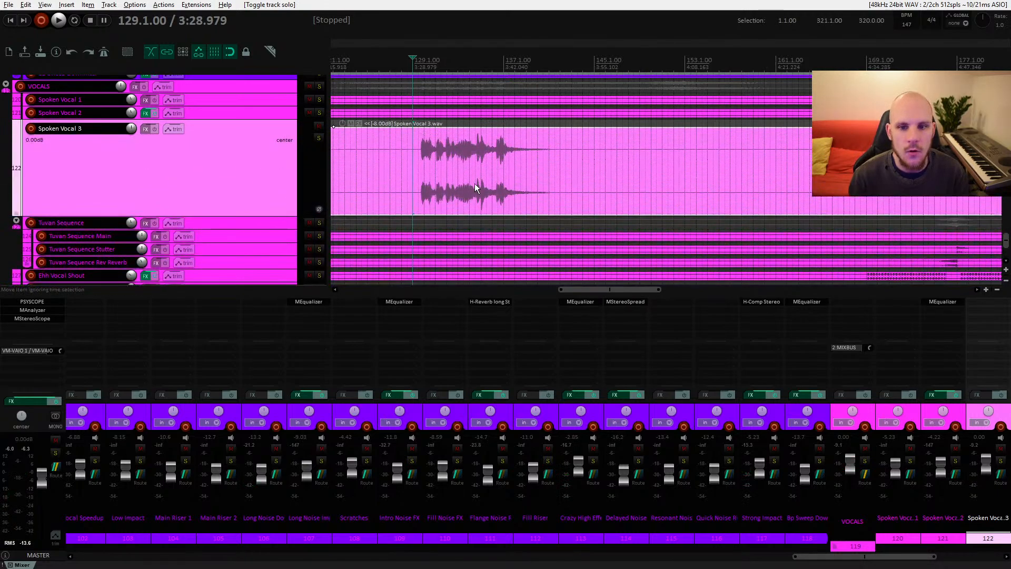
left_click(508, 168)
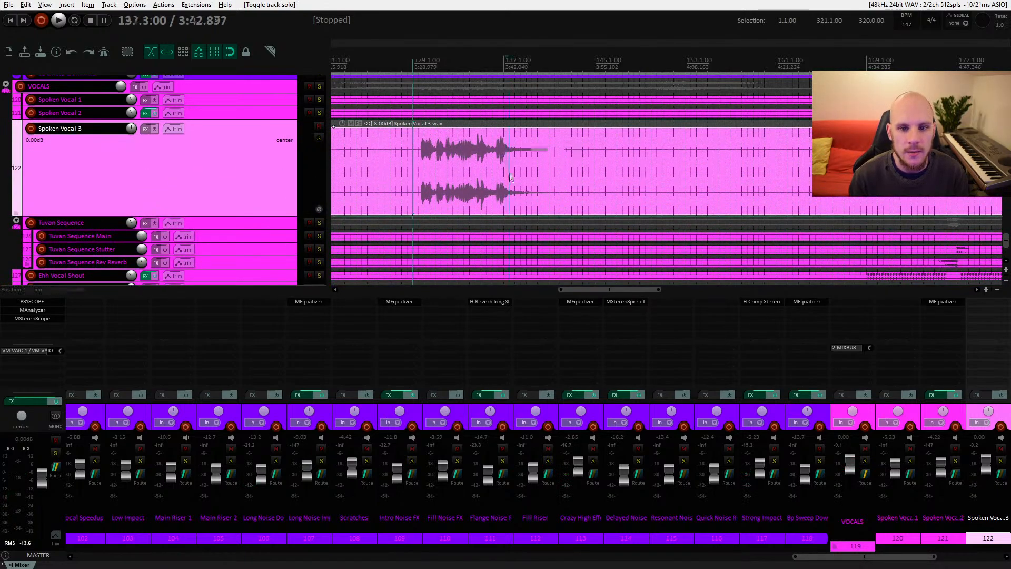
left_click(318, 138)
key("space")
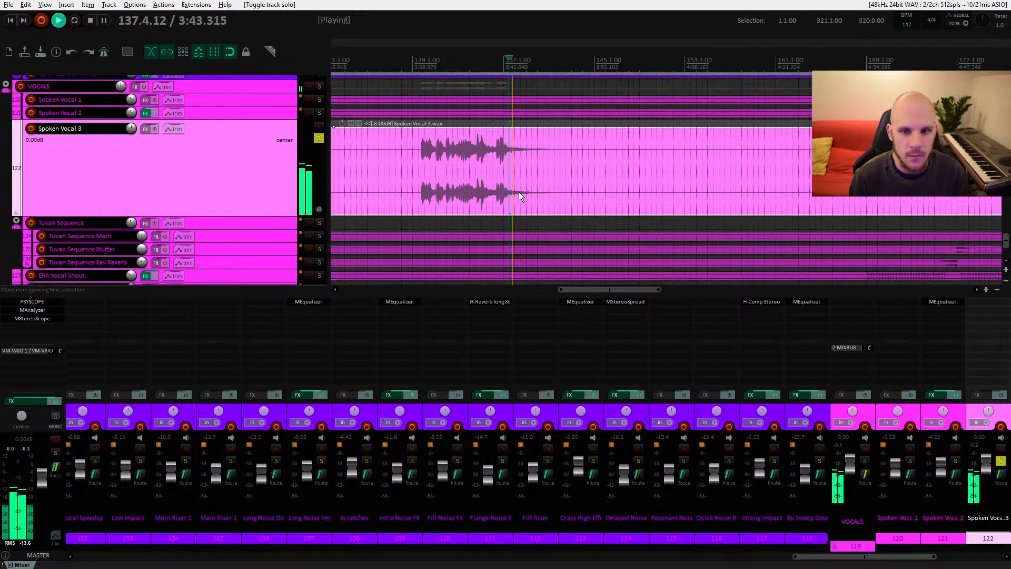
left_click(504, 157)
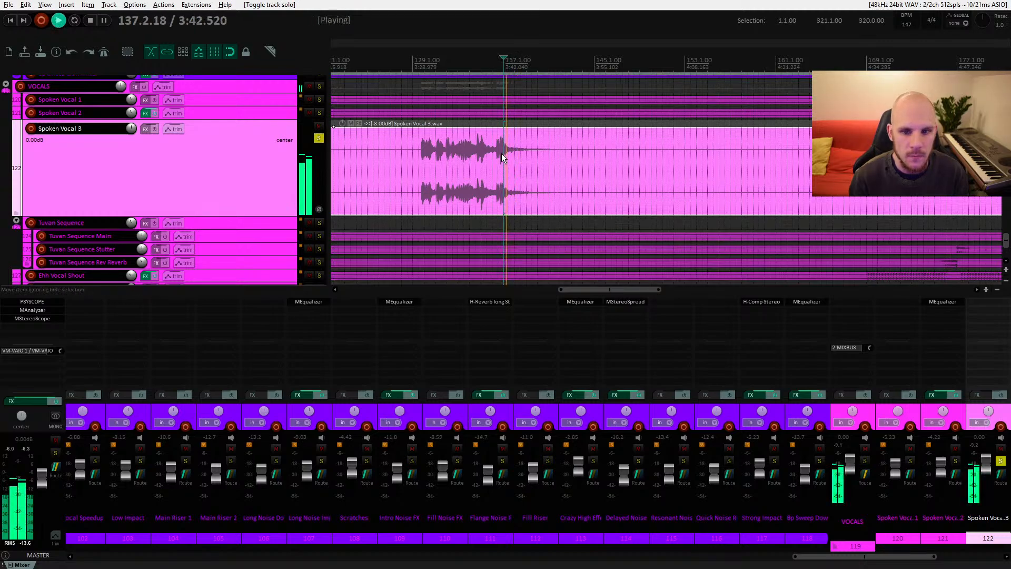
key("space")
left_click(495, 156)
key("space")
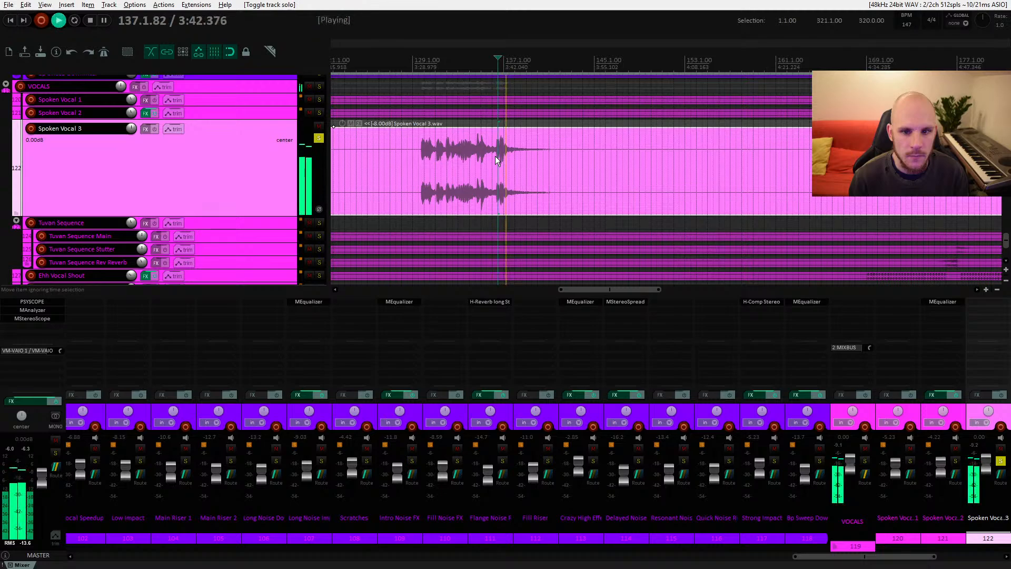
key("space")
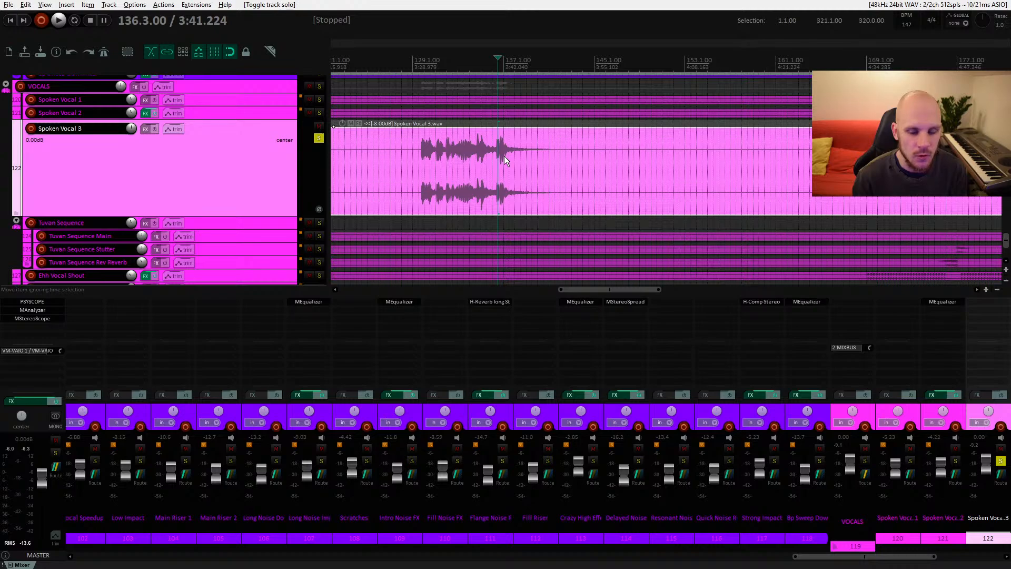
scroll(503, 158, "up", 4)
left_click(442, 162)
key("space")
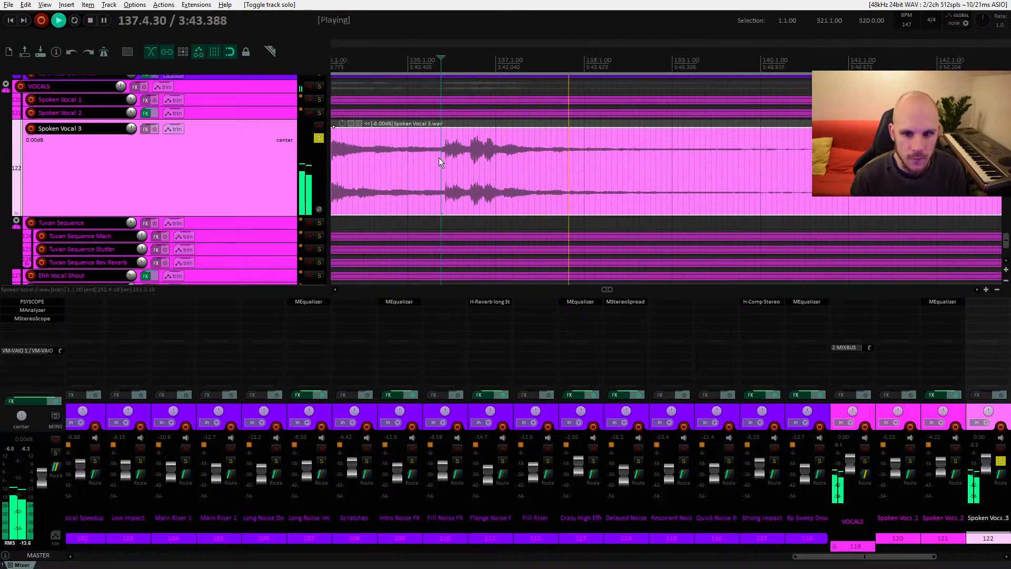
key("space")
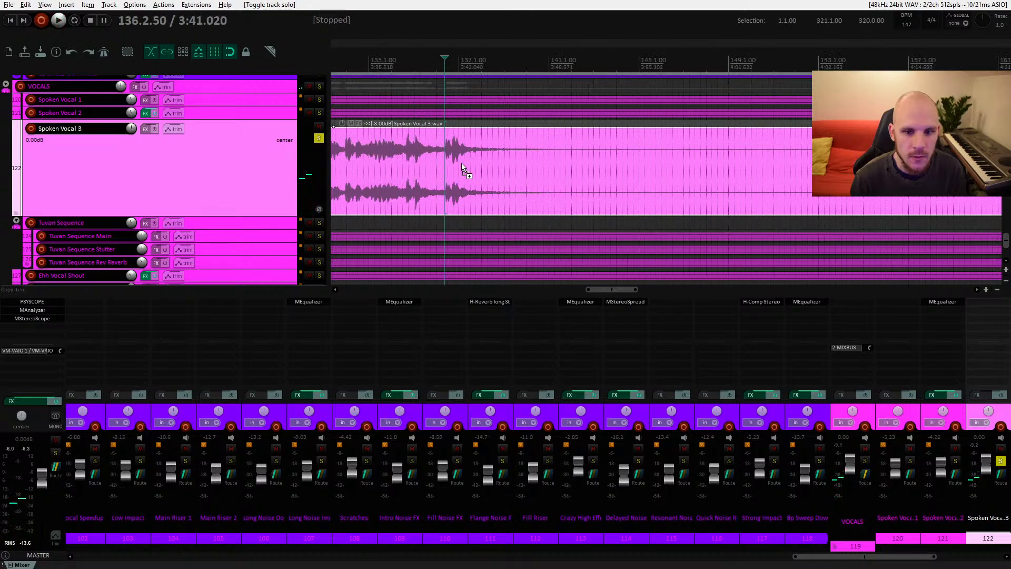
Step: Shrink the Spoken Vocal 3 track back to normal height and play the passage from bar 136
scroll(453, 161, "down", 4)
left_click_drag(275, 215, 276, 131)
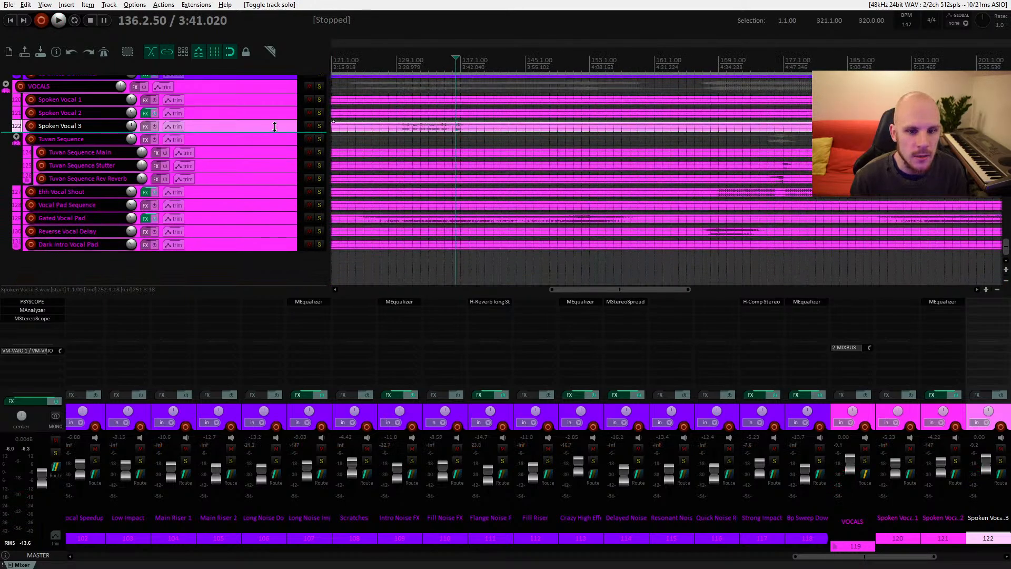
left_click(455, 135)
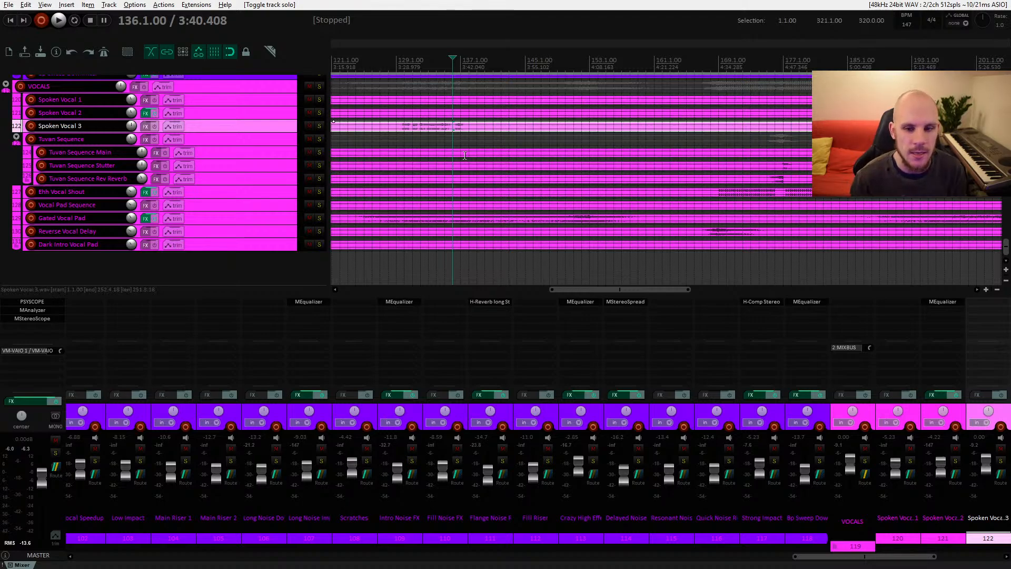
key("space")
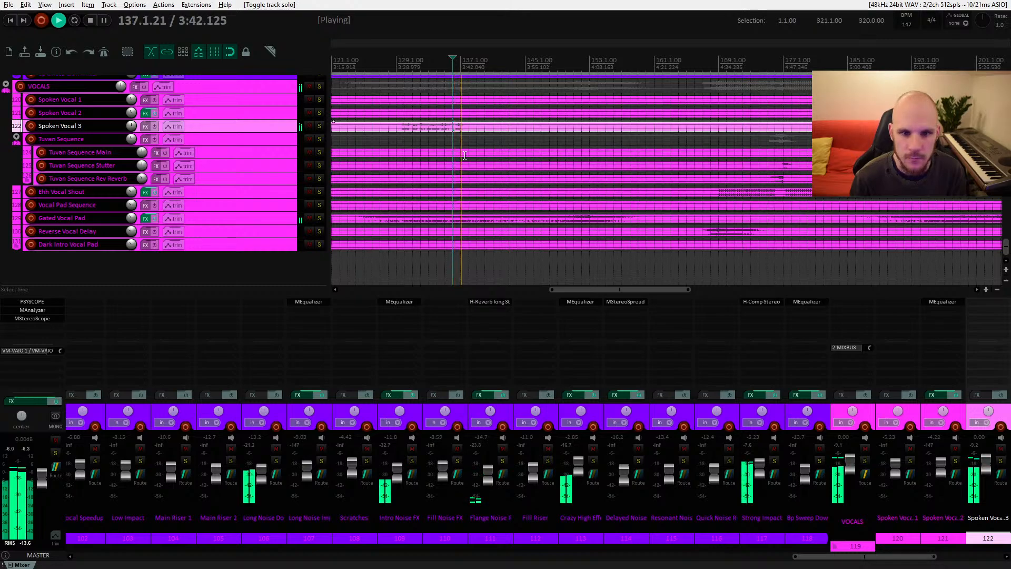
key("space")
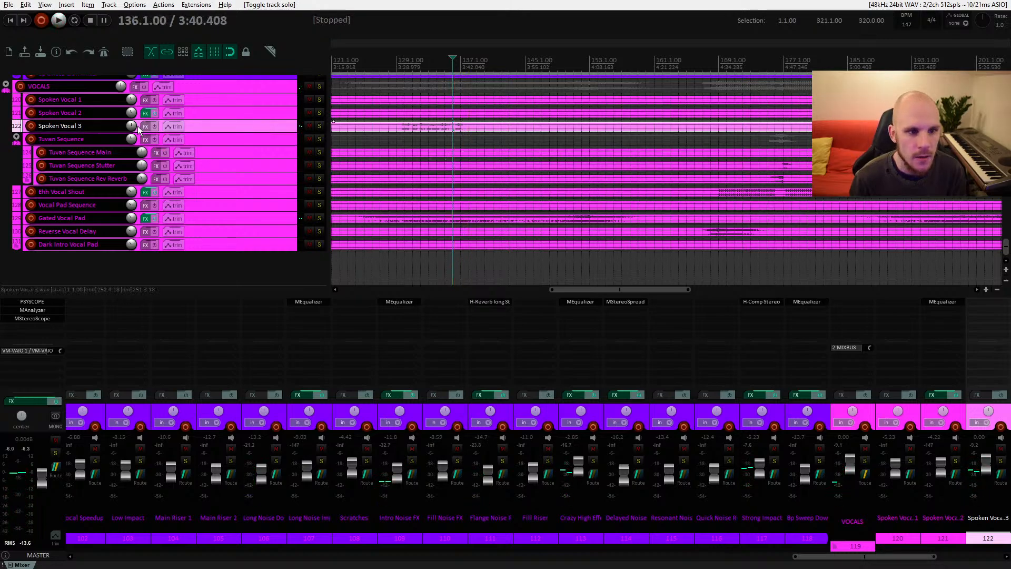
Step: Insert SSLComp Stereo (Waves) on the Spoken Vocal 3 track and briefly play it
left_click(146, 127)
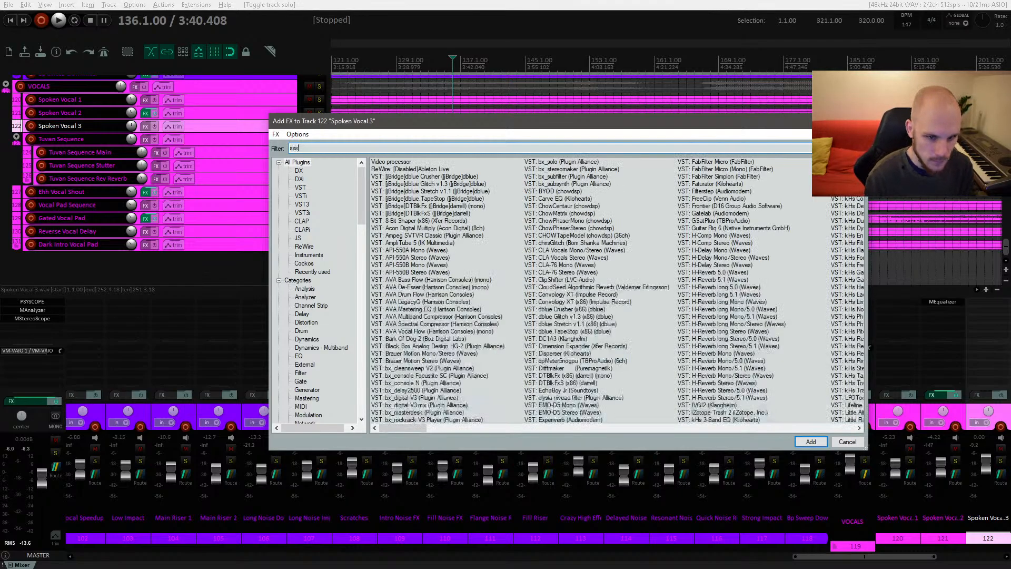
type("s")
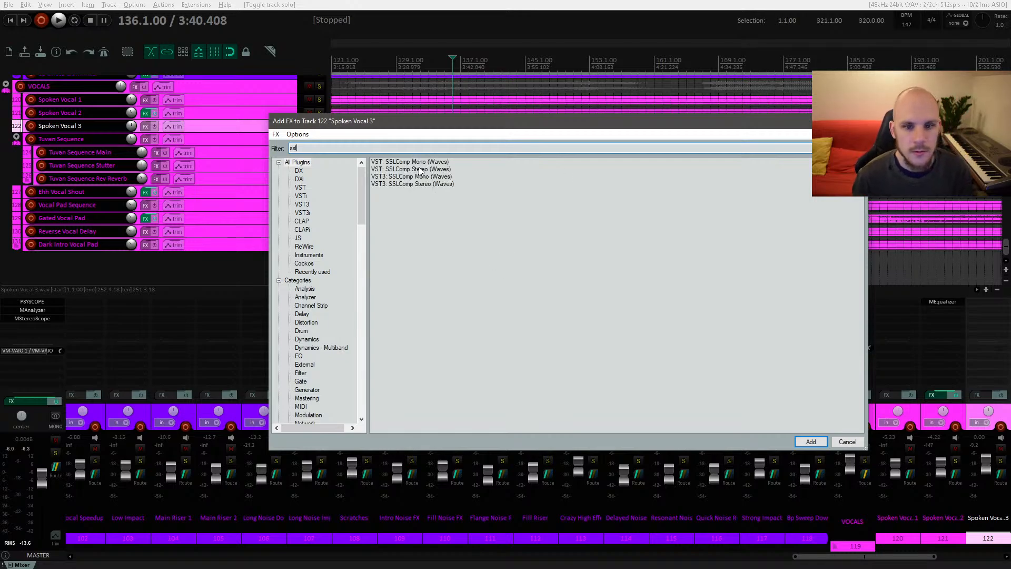
double_click(421, 170)
key("space")
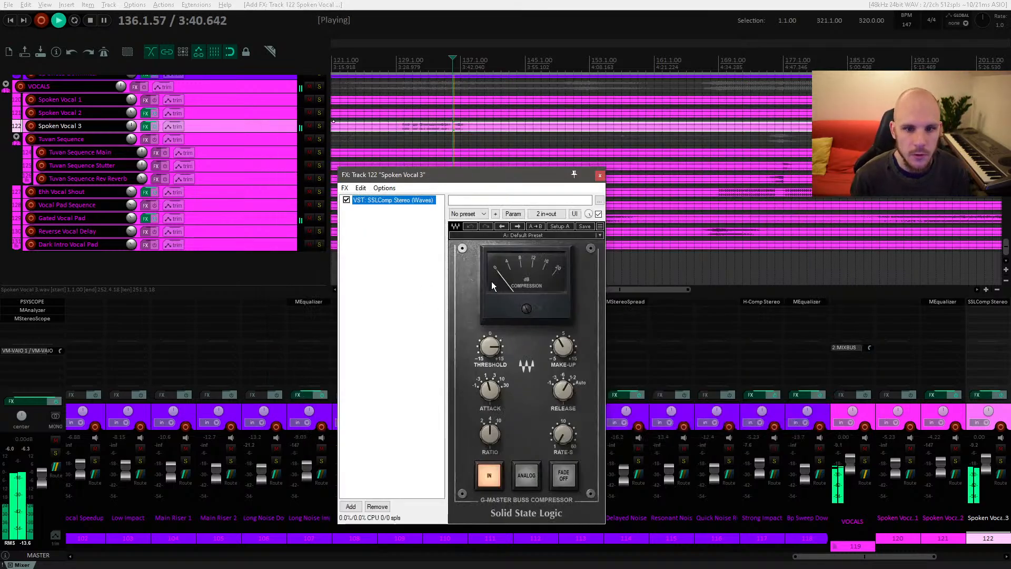
key("space")
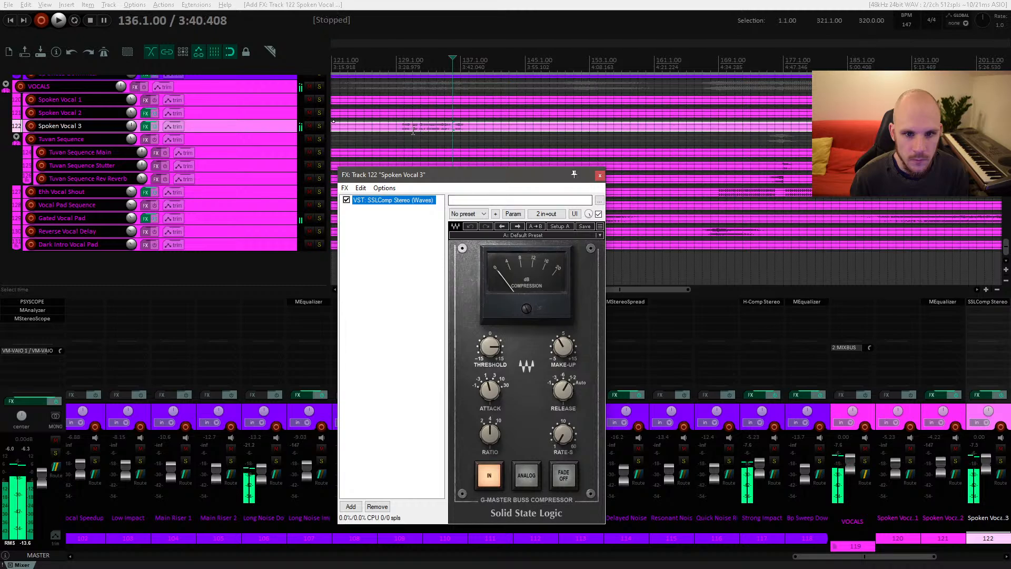
Step: Lower the compressor's threshold and raise its make-up gain while playing the vocal from around bar 134
left_click(404, 128)
key("space")
left_click_drag(553, 362, 553, 352)
left_click_drag(492, 346, 492, 339)
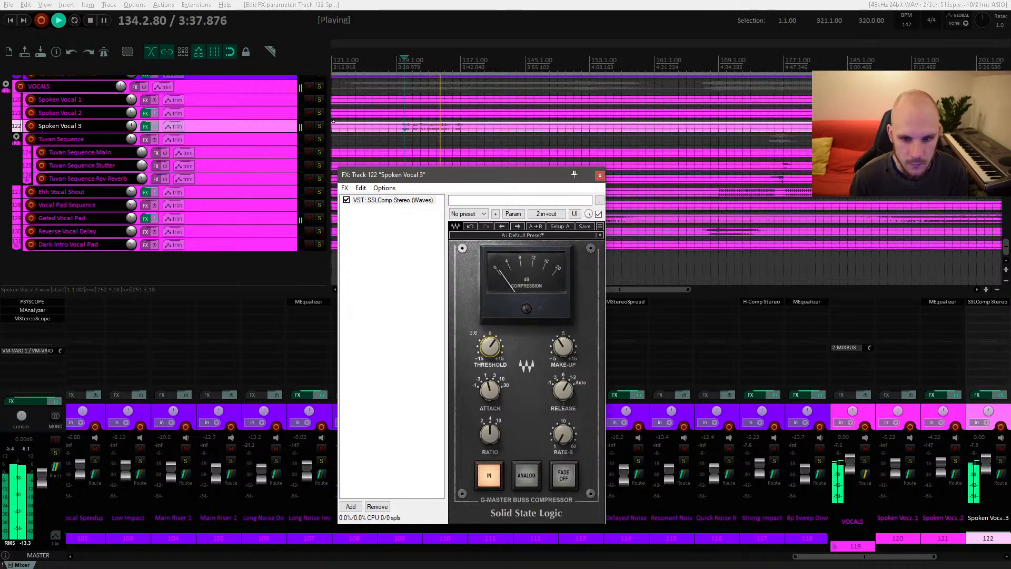
key("space")
key("space")
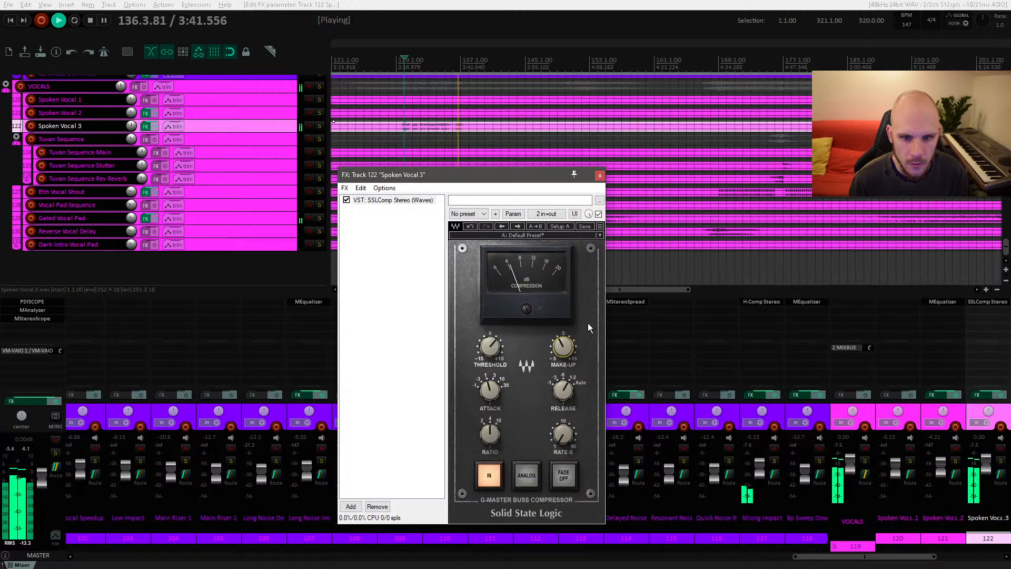
key("space")
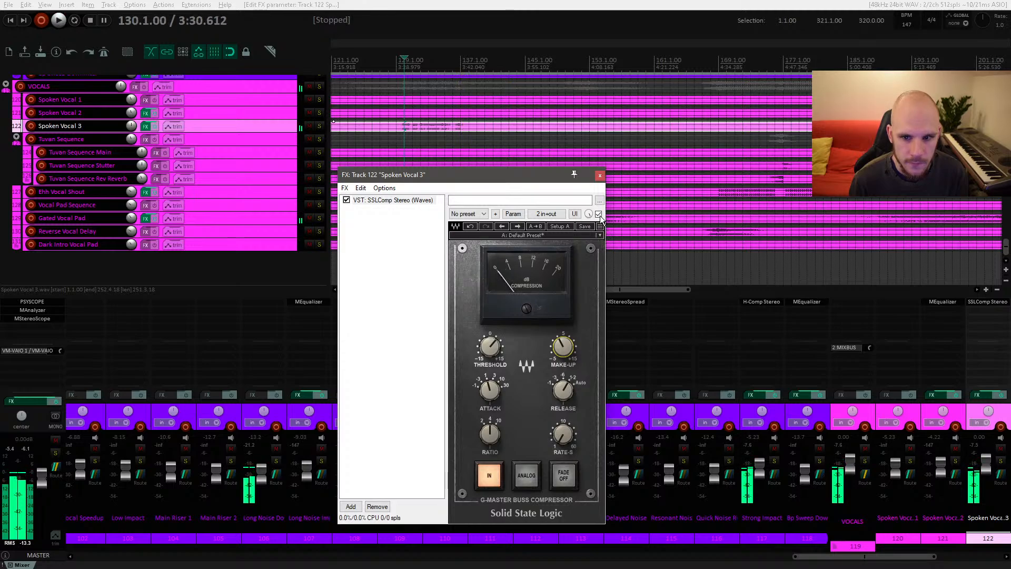
Step: Bypass and re-enable the SSLComp to compare, then close the FX window and stop playback
left_click(599, 214)
key("space")
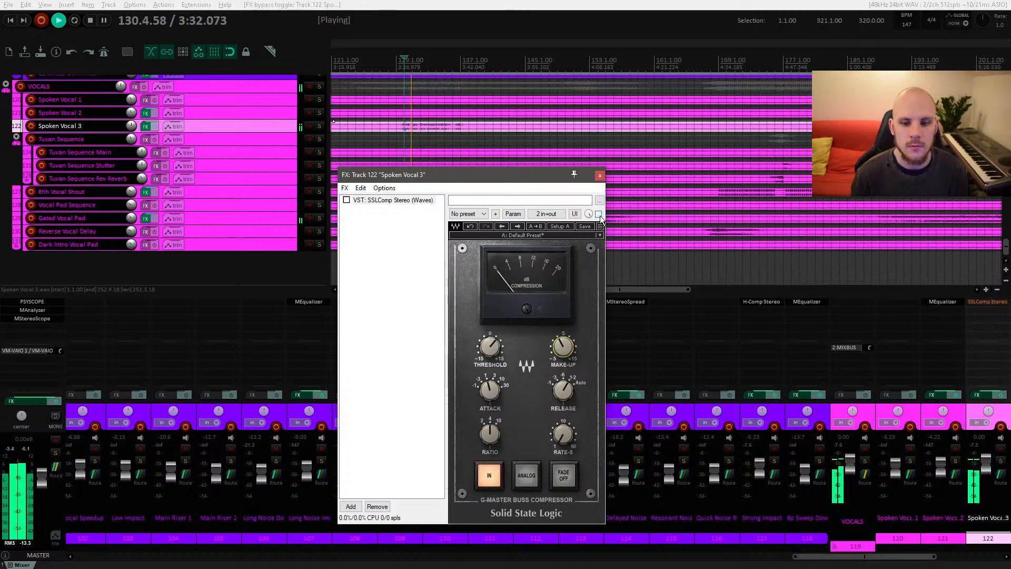
left_click(599, 214)
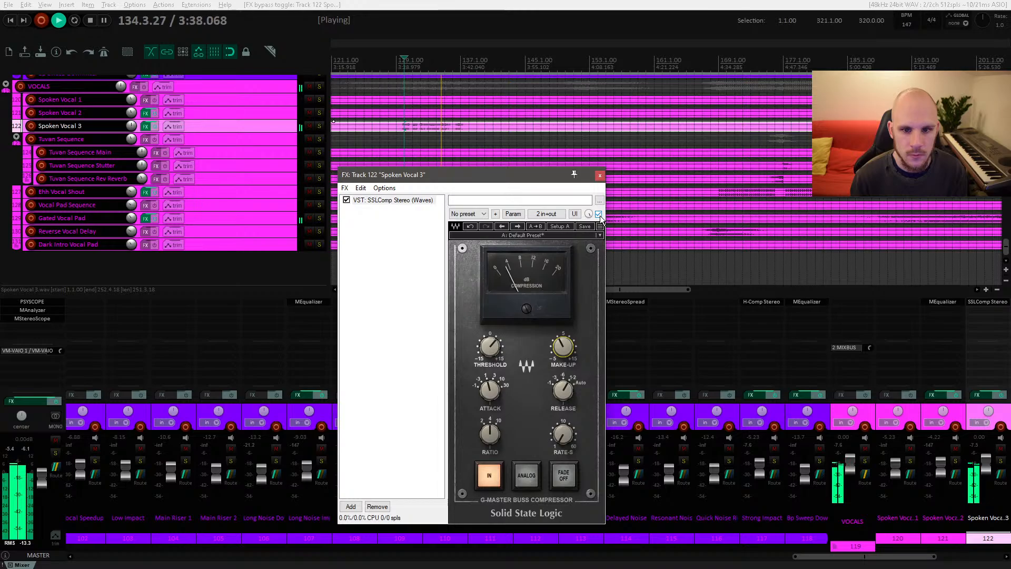
left_click(600, 175)
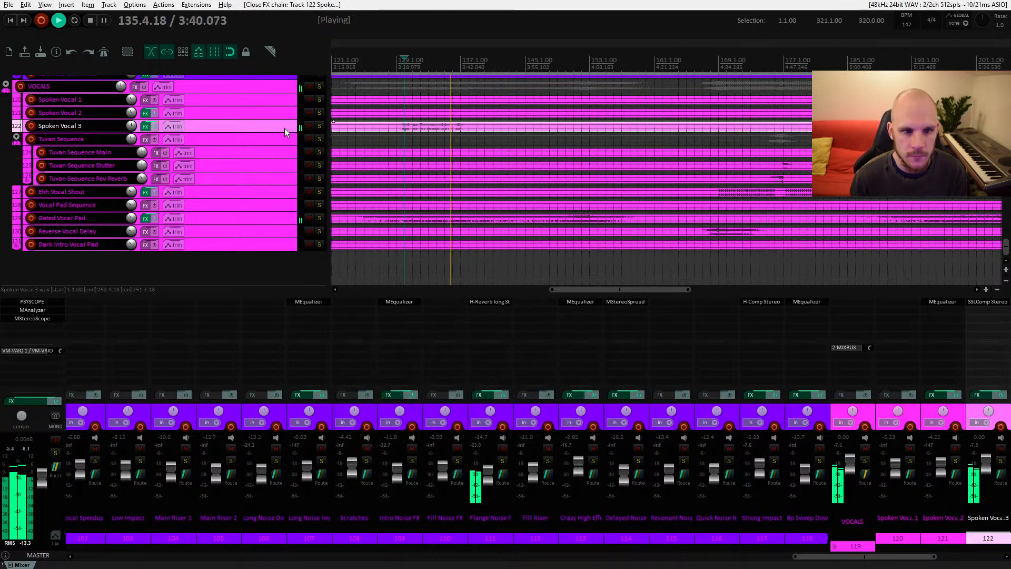
mouse_move(284, 133)
left_mouse_down()
mouse_move(288, 201)
mouse_move(288, 132)
left_mouse_up()
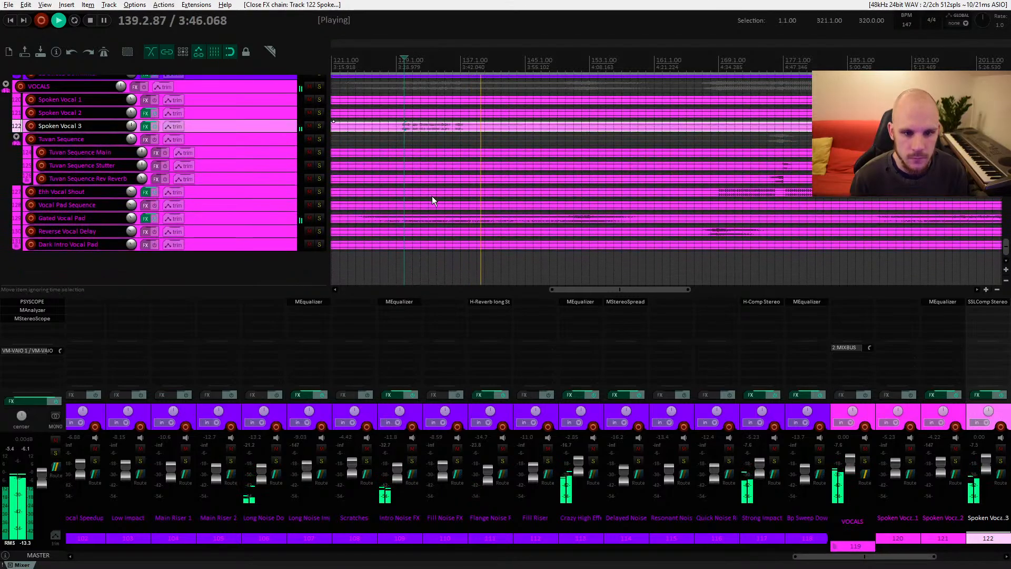
key("space")
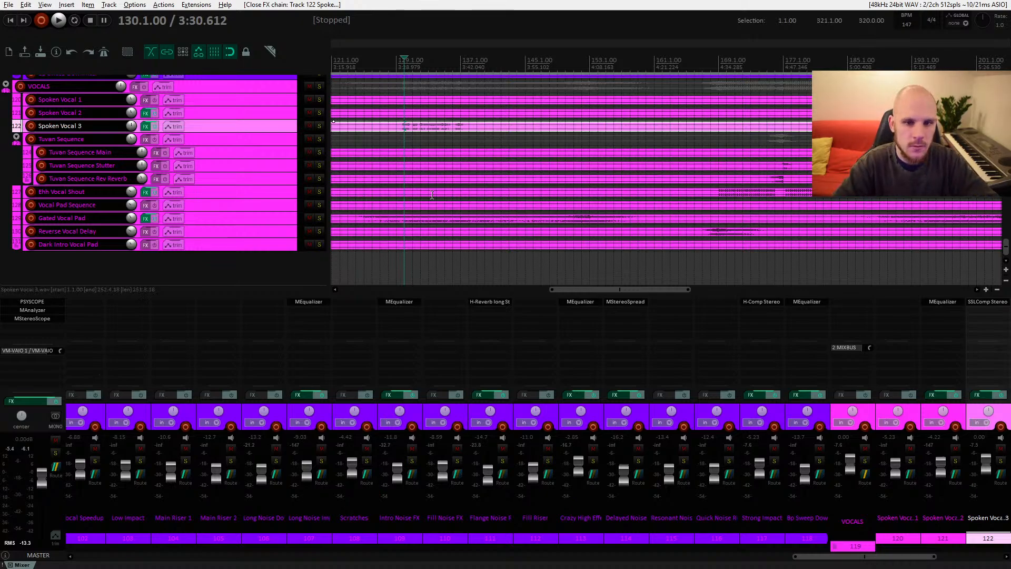
Step: Scroll to the synth tracks and play the Glitch Synth Loop Main item from bar 169
left_click_drag(606, 144, 554, 160)
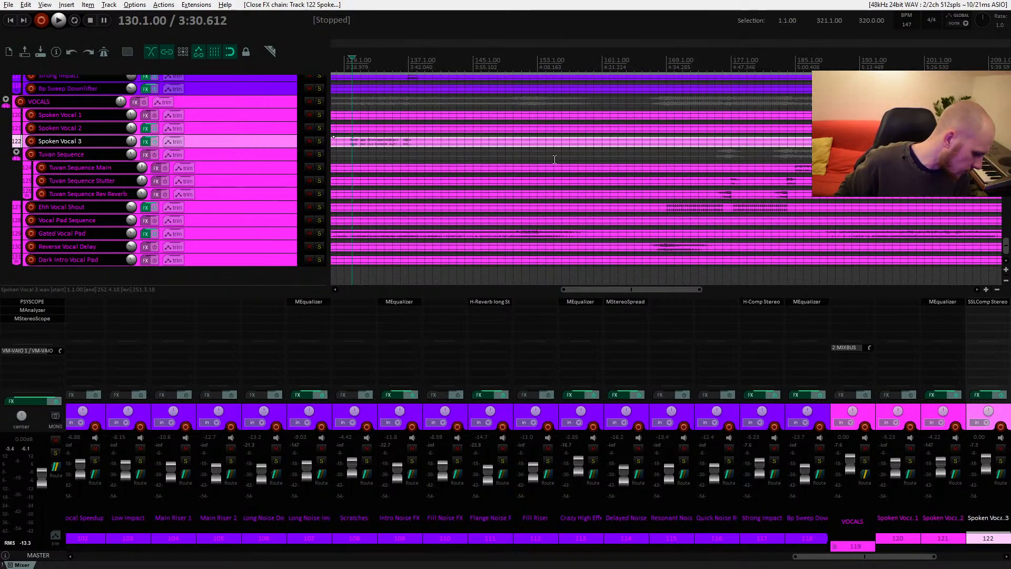
scroll(598, 177, "up", 15)
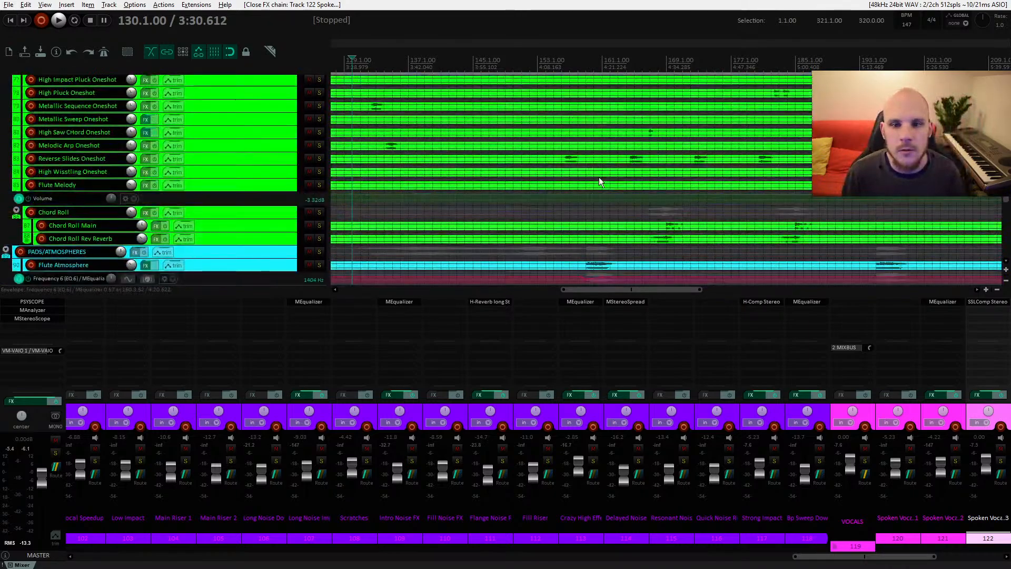
scroll(598, 177, "up", 5)
left_click(666, 177)
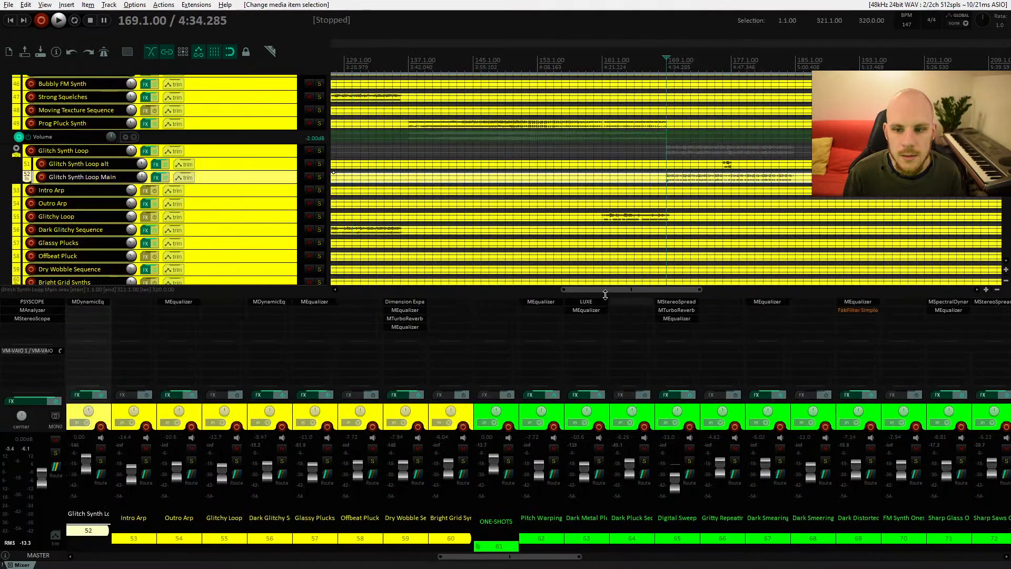
key("space")
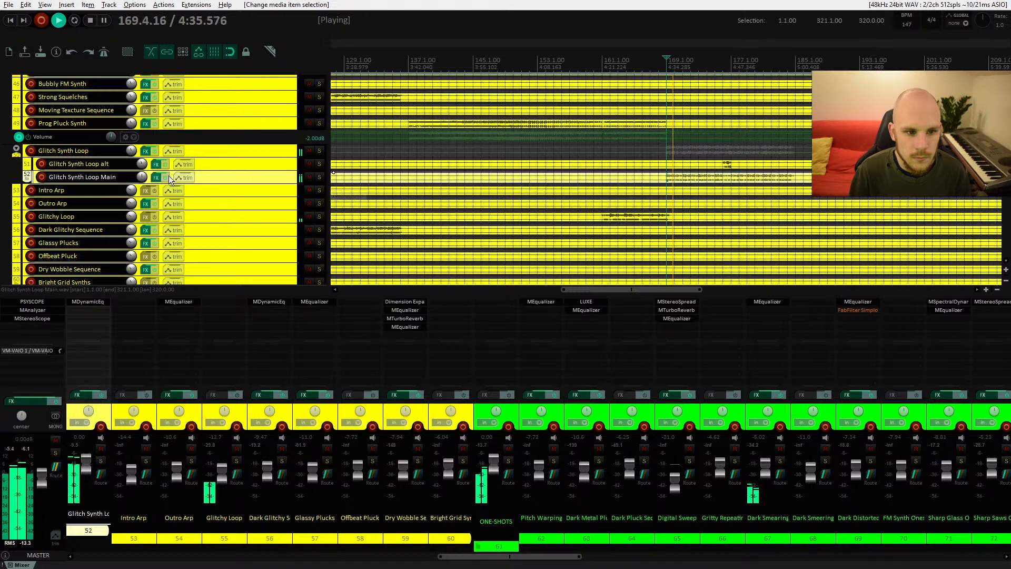
Step: Set the Glitch Synth Loop folder track's volume to 6.22 dB in its routing window
double_click(129, 153)
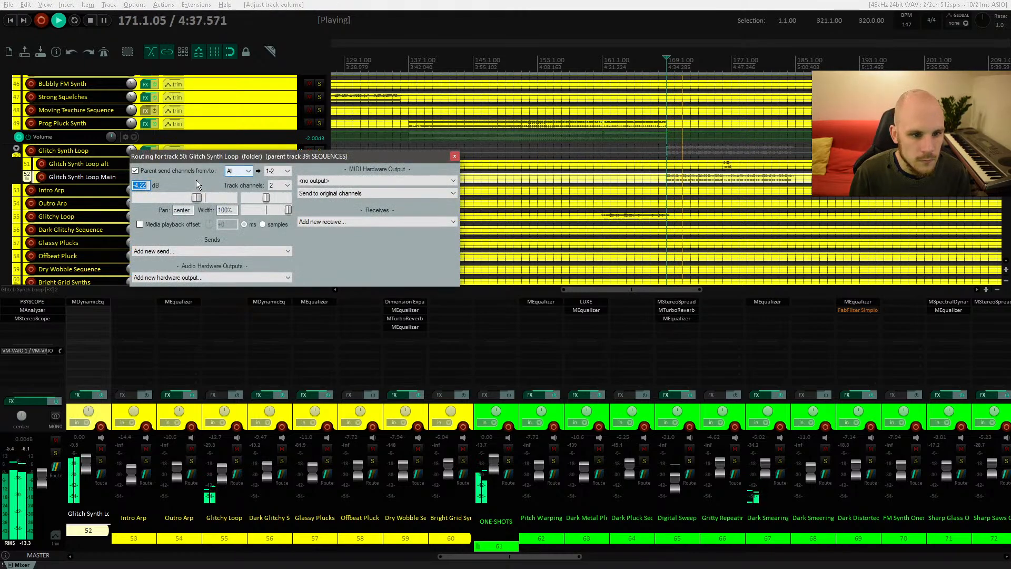
left_click(138, 185)
key("BackSpace")
type("6")
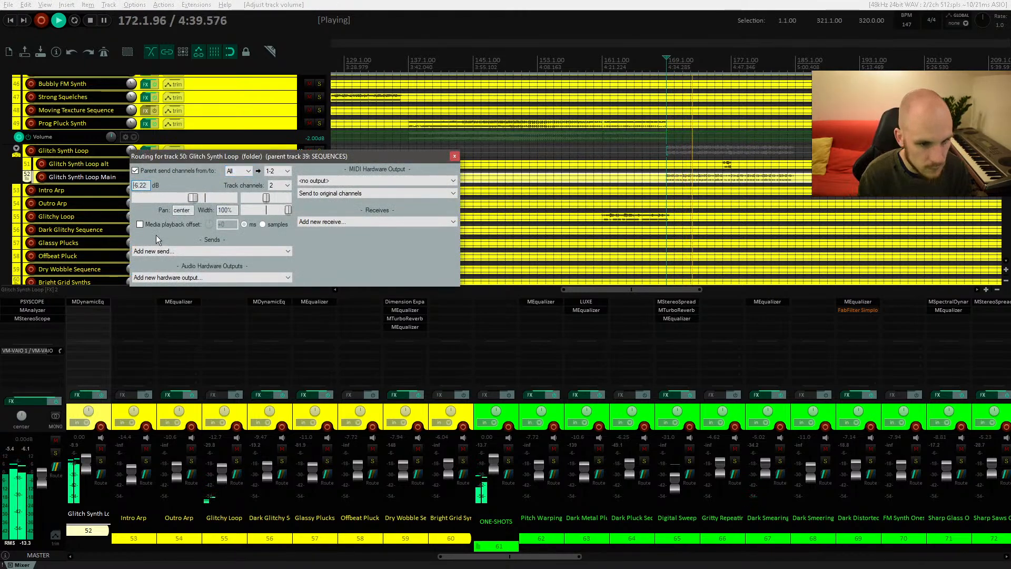
left_click(455, 156)
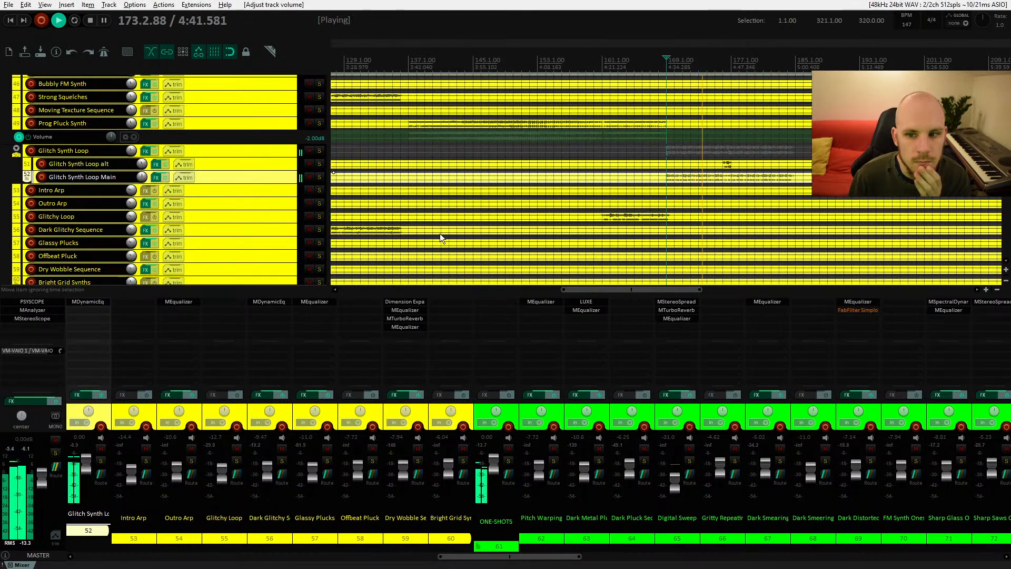
Step: Add MEqualizer (MeldaProduction) to the Glitch Synth Loop Main track
double_click(106, 313)
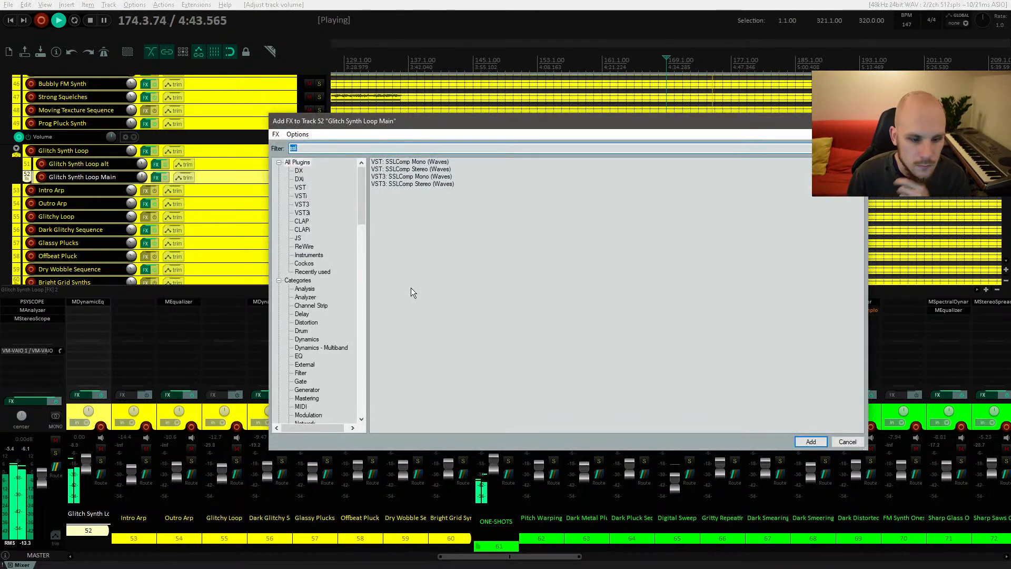
type("eq")
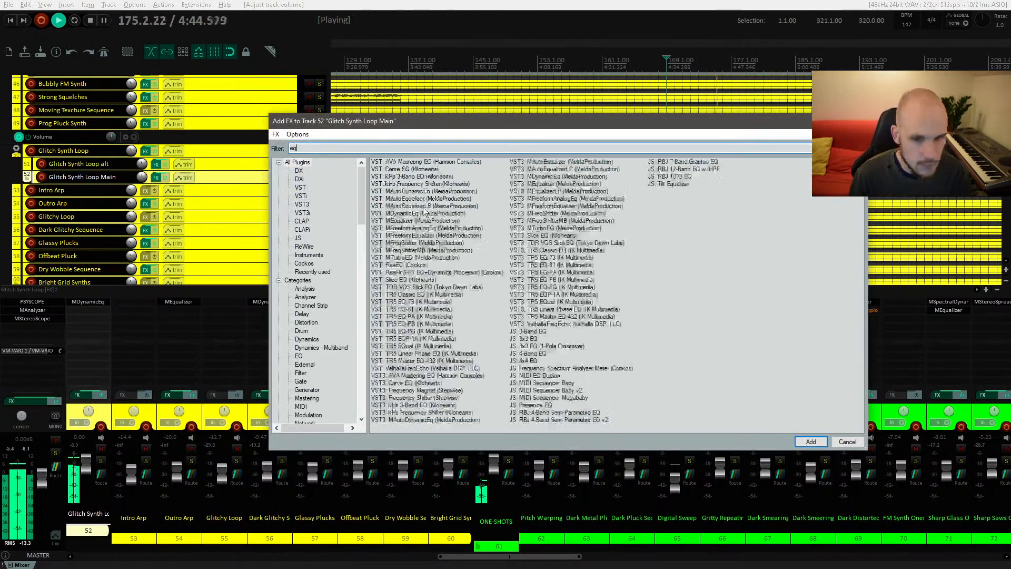
double_click(402, 220)
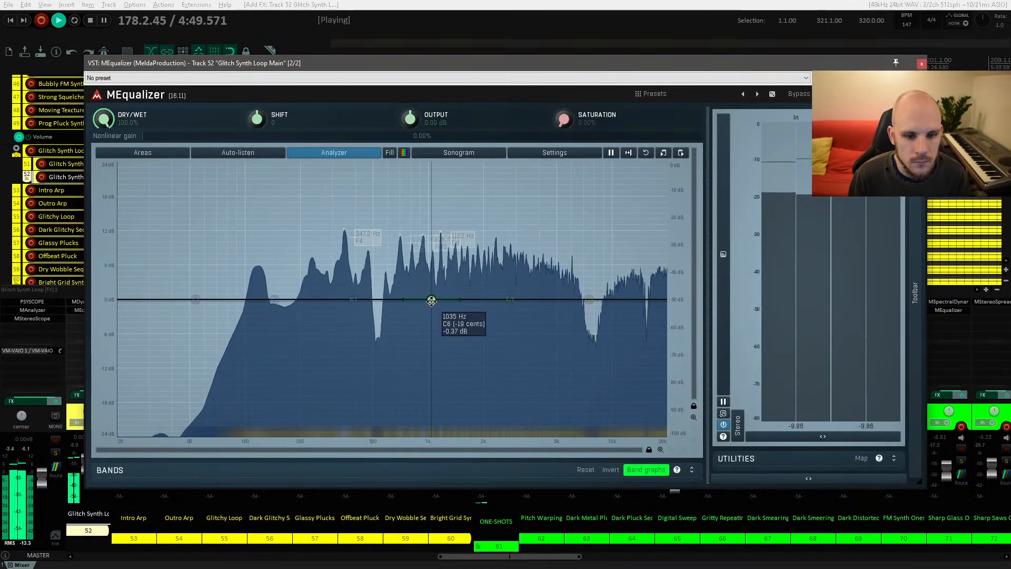
Step: Add a narrow dip band in the low mids of the Glitch Synth Loop Main MEqualizer and stop playback
left_click_drag(431, 300, 312, 320)
scroll(313, 234, "up", 5)
key("space")
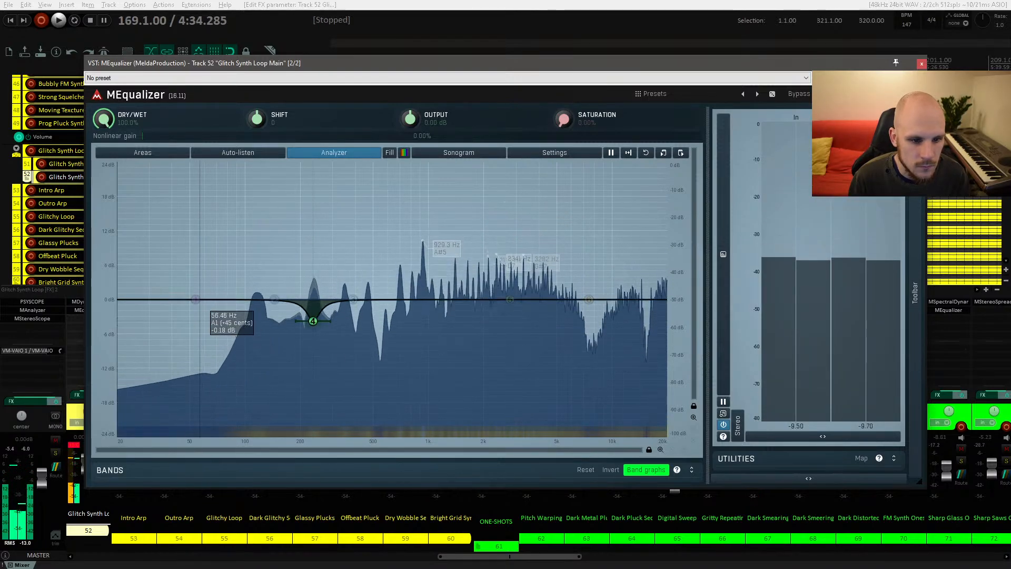
Step: Add a 12 dB/oct high-pass band and move its cutoff to about 150 Hz while auditioning
double_click(195, 299)
left_click(238, 449)
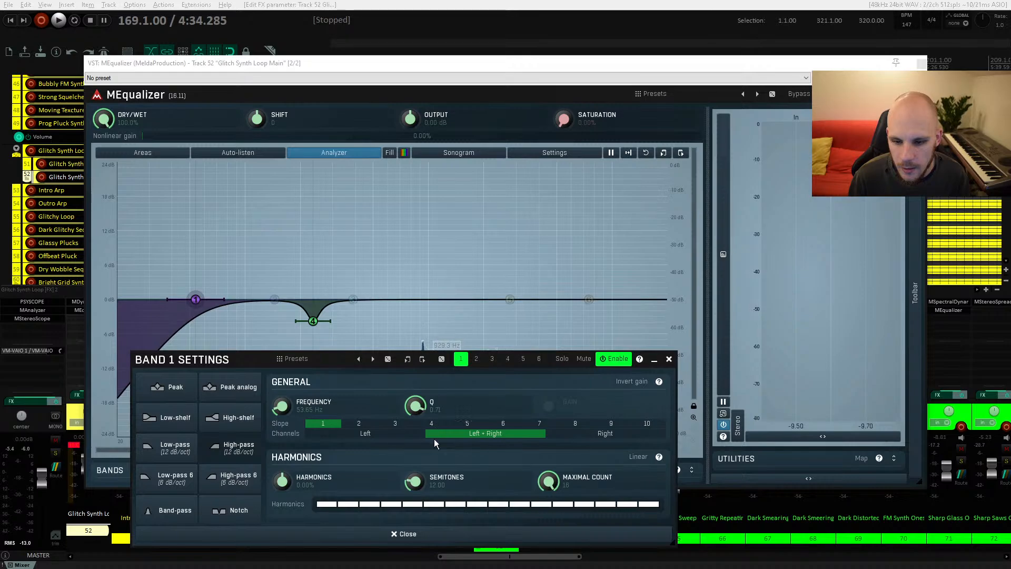
left_click(359, 422)
left_click(668, 359)
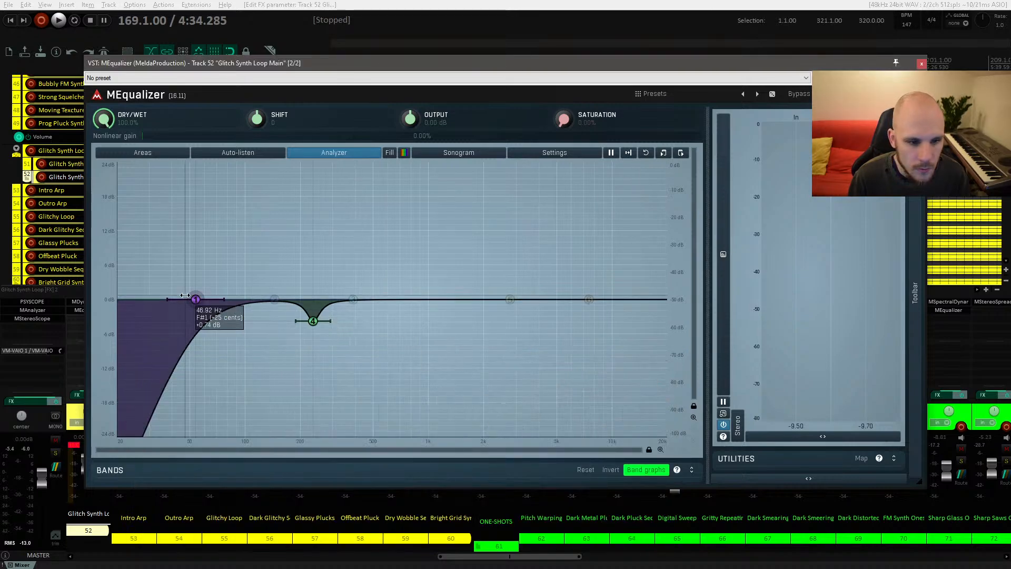
left_click_drag(195, 299, 277, 292)
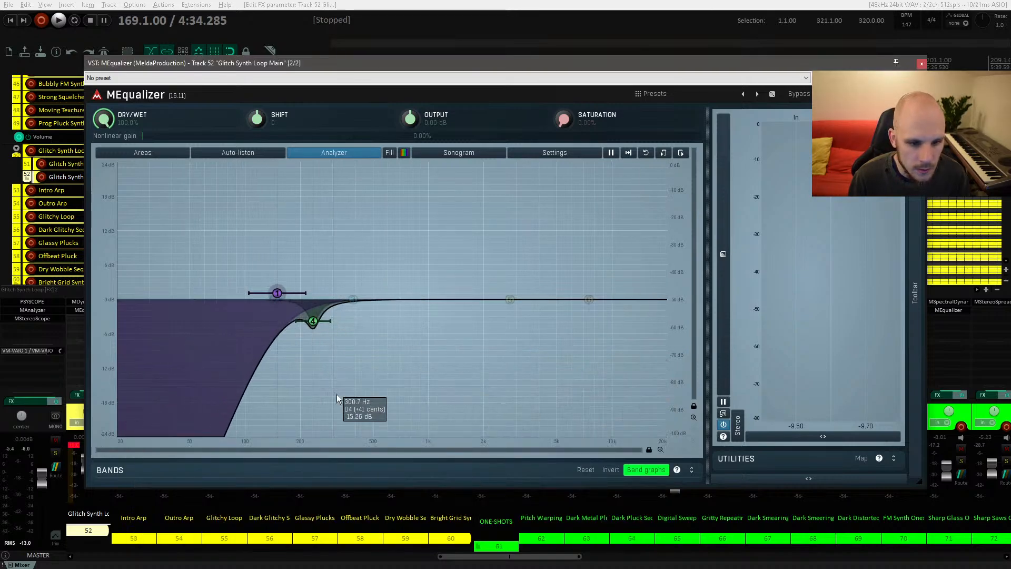
key("space")
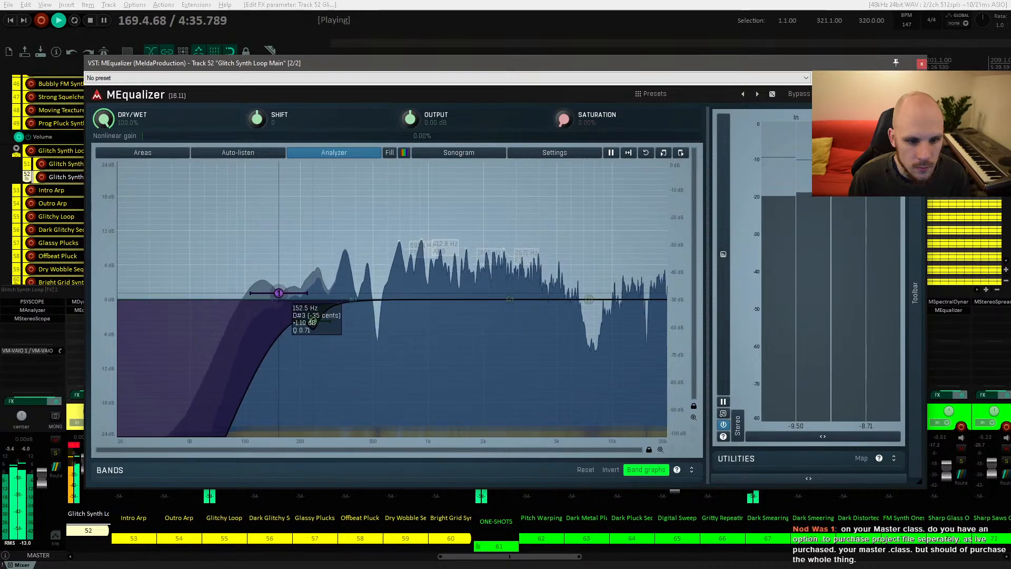
left_click_drag(277, 292, 281, 292)
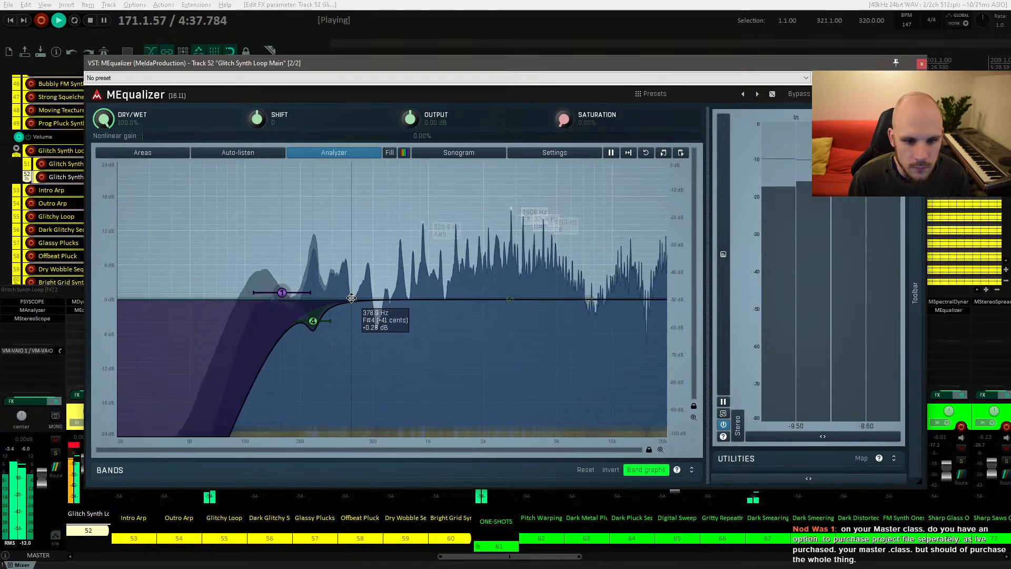
Step: Try to add a band in the upper mids and restart playback
left_click_drag(422, 262, 401, 182)
double_click(401, 182)
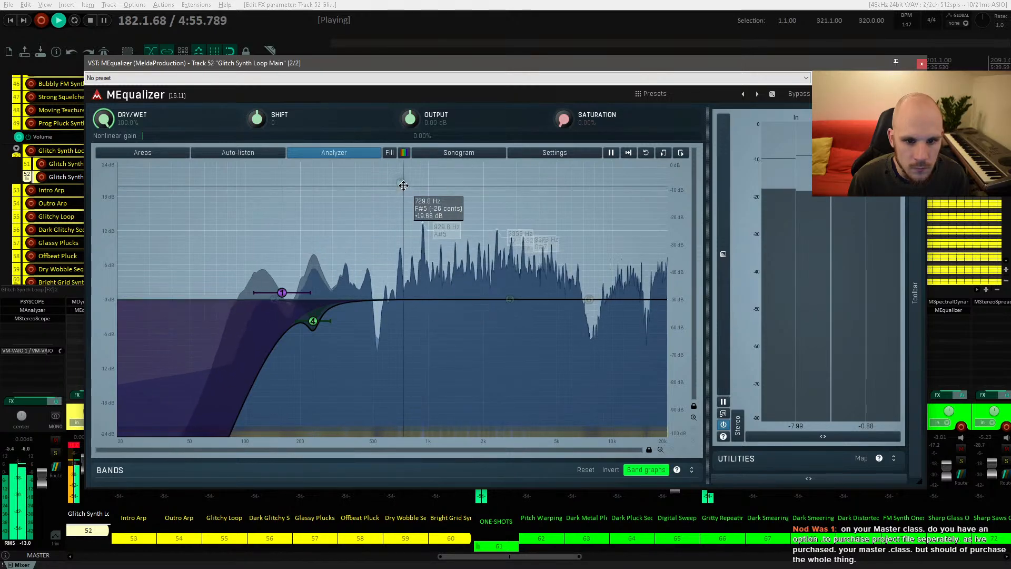
key("space")
Step: Set the low-mid dip band's gain to -5.31 dB, audition it, and close the band settings
key("space")
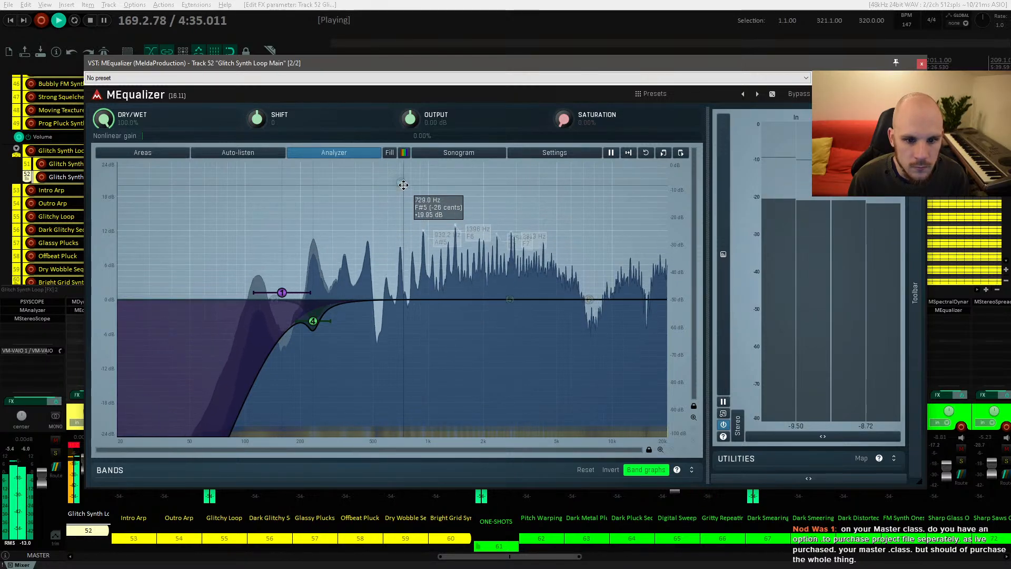
key("space")
right_click(312, 321)
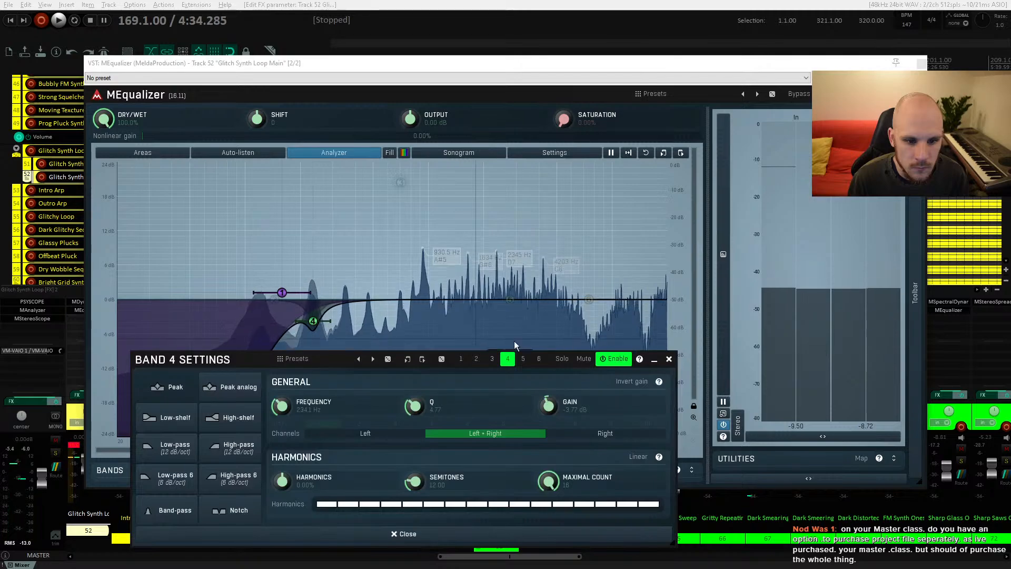
left_click_drag(550, 406, 550, 416)
key("space")
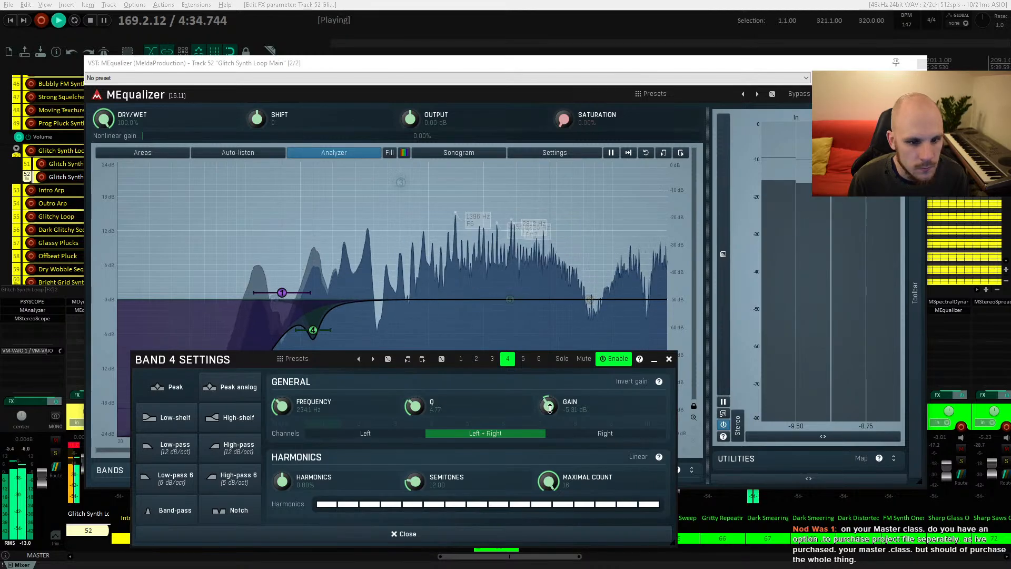
key("space")
left_click(669, 358)
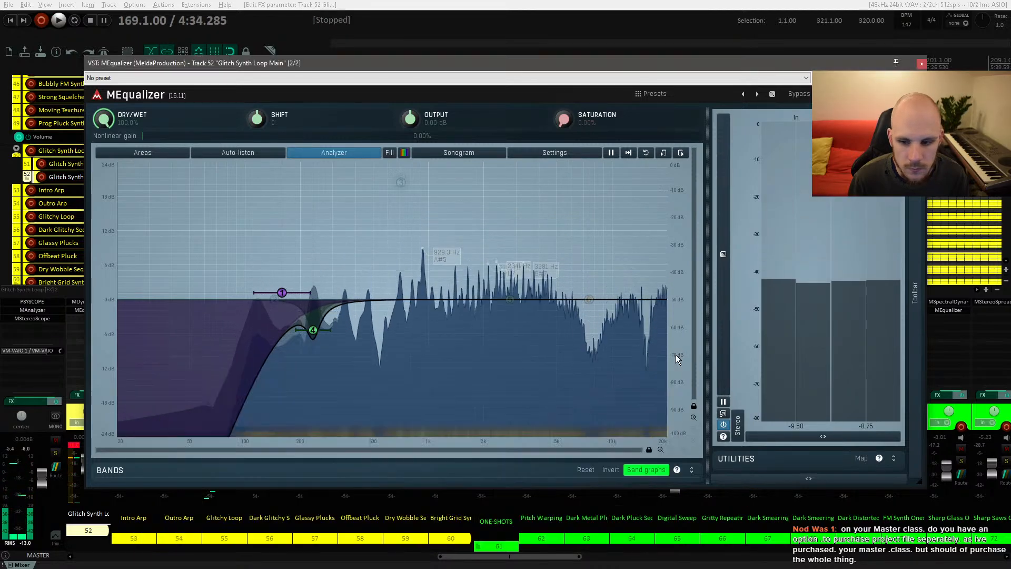
Step: Close MEqualizer, open the track's MDynamicEq and audition it with playback
left_click(922, 64)
left_click(87, 302)
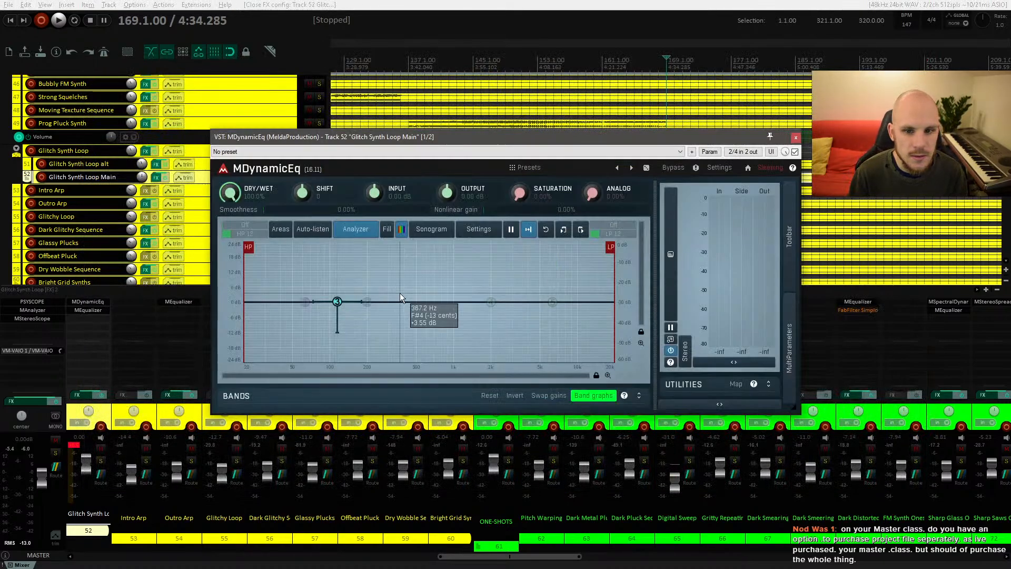
key("space")
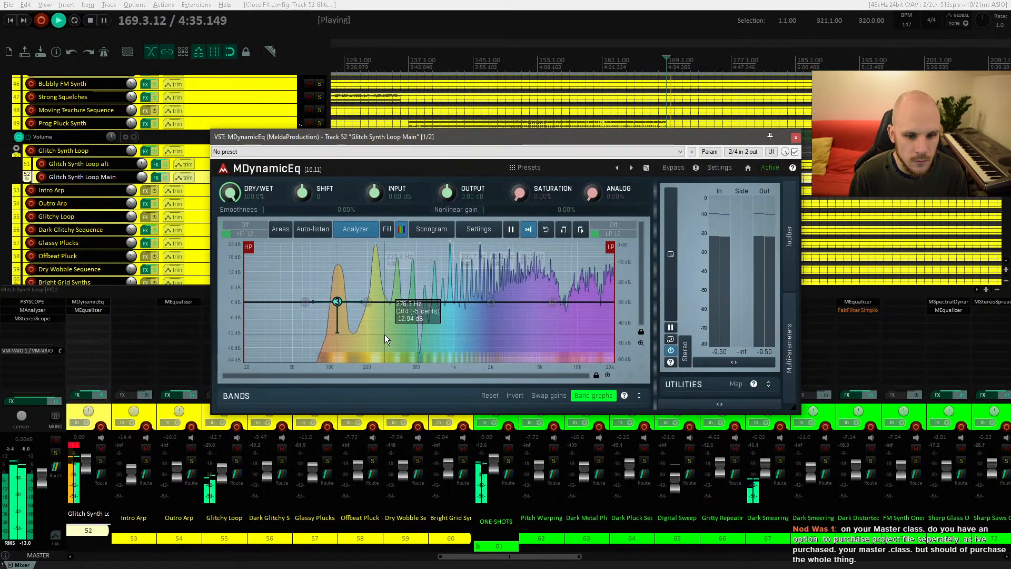
key("space")
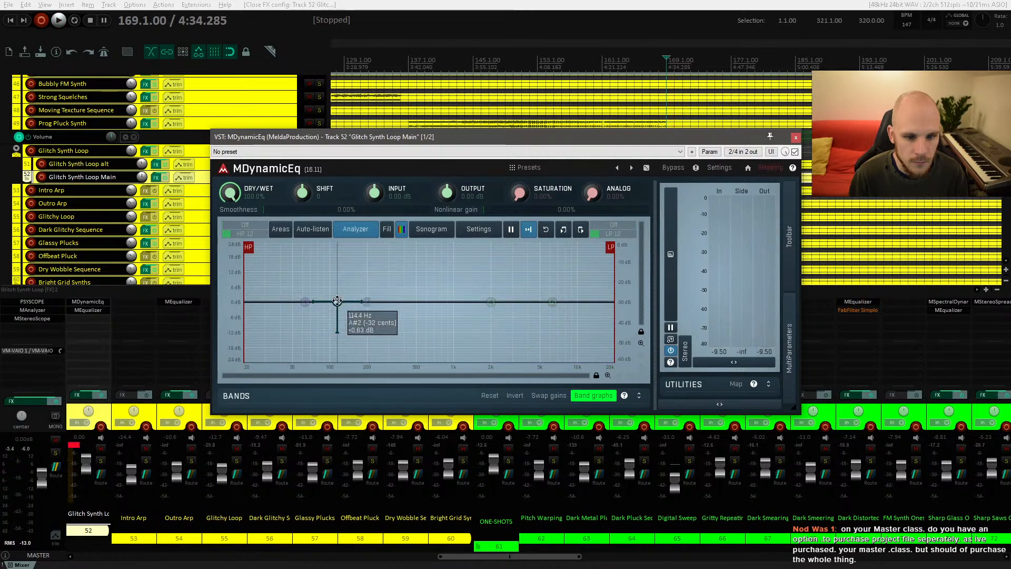
key("space")
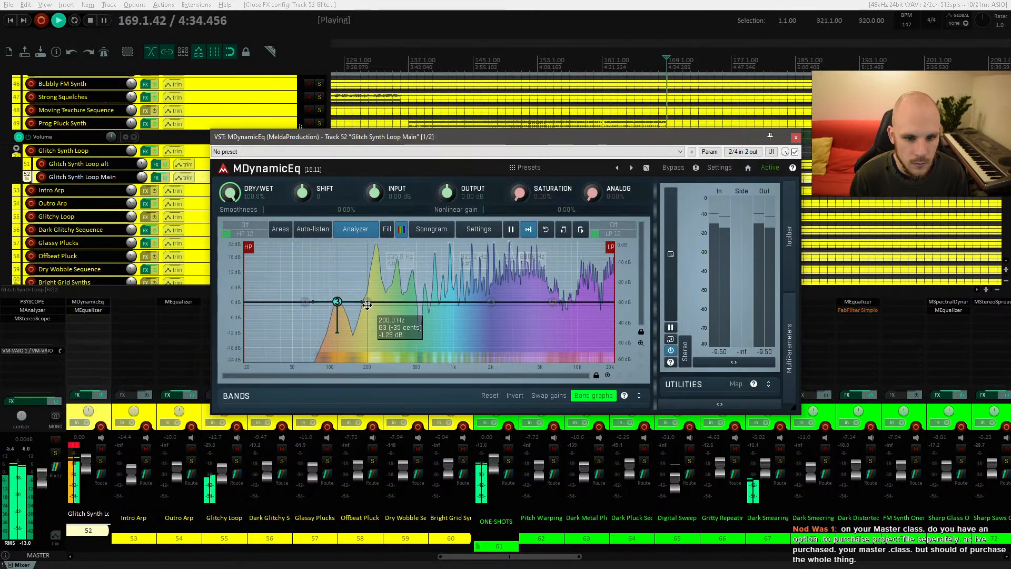
Step: Add a dynamic band around 240 Hz with -24 dB dynamics and a longer release, then close the plugin
left_click_drag(377, 274, 375, 299)
key("space")
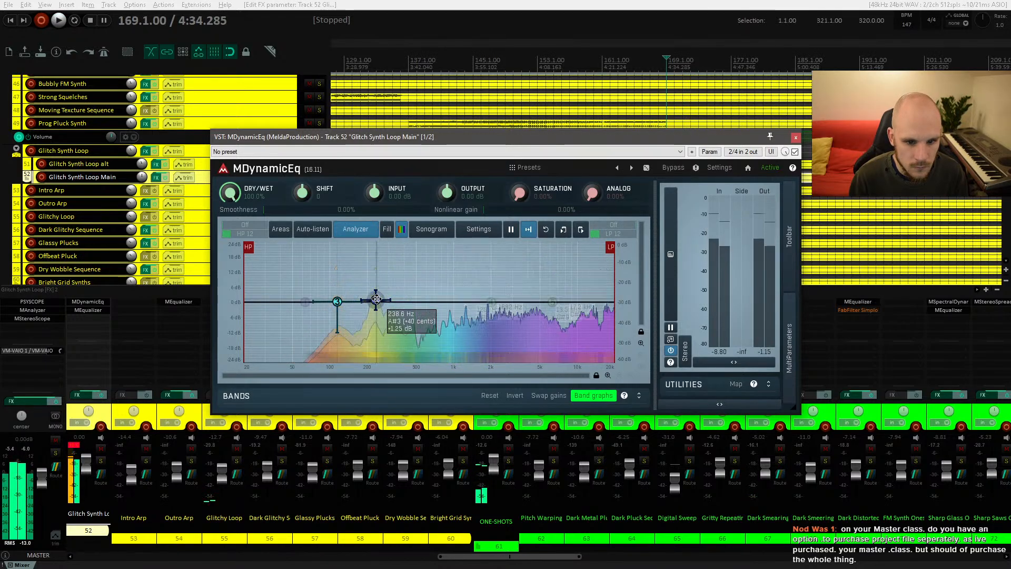
right_click(376, 300)
left_click_drag(730, 240, 738, 239)
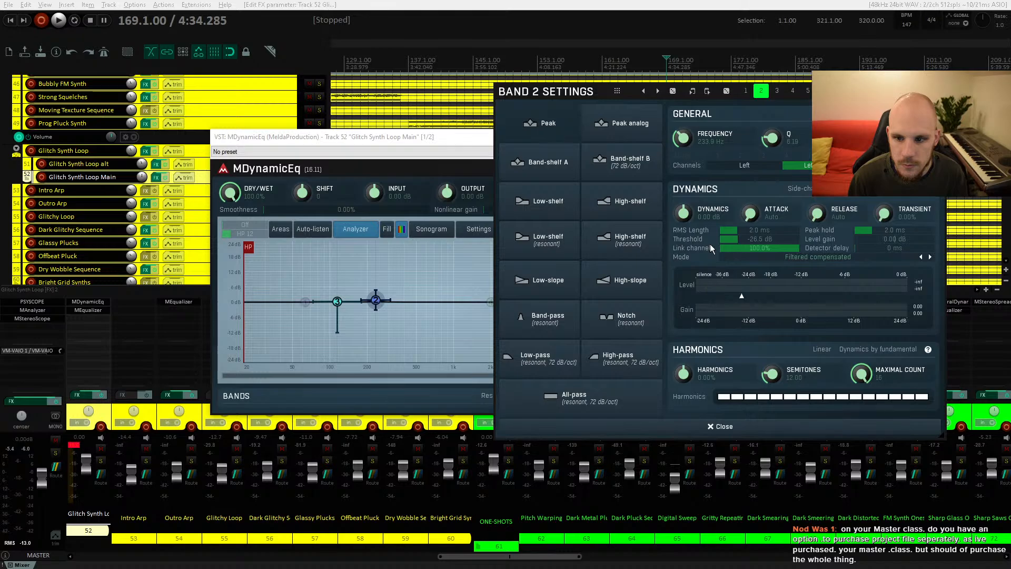
key("space")
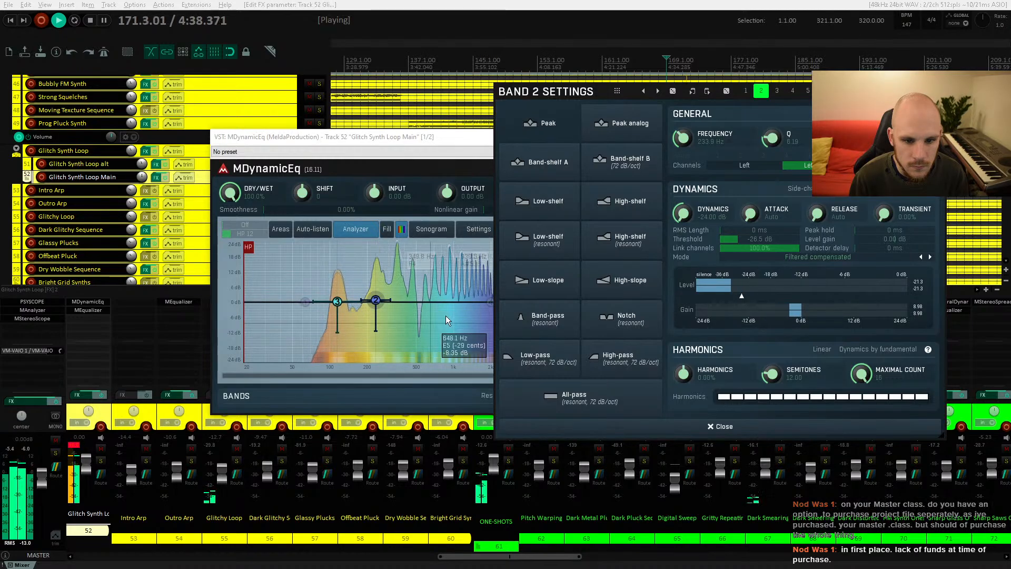
left_click_drag(816, 213, 816, 181)
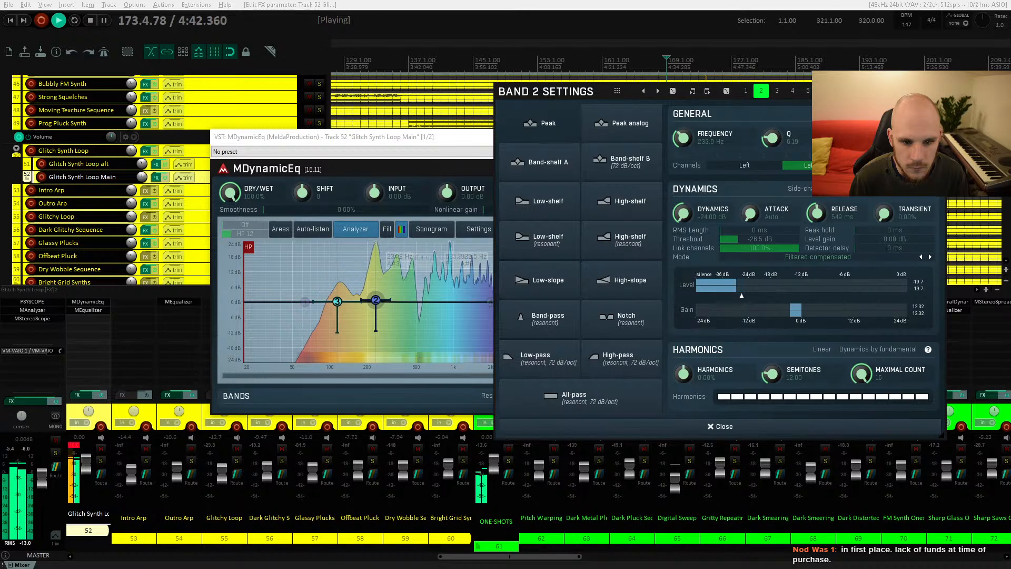
left_click_drag(373, 302, 374, 301)
left_click(705, 426)
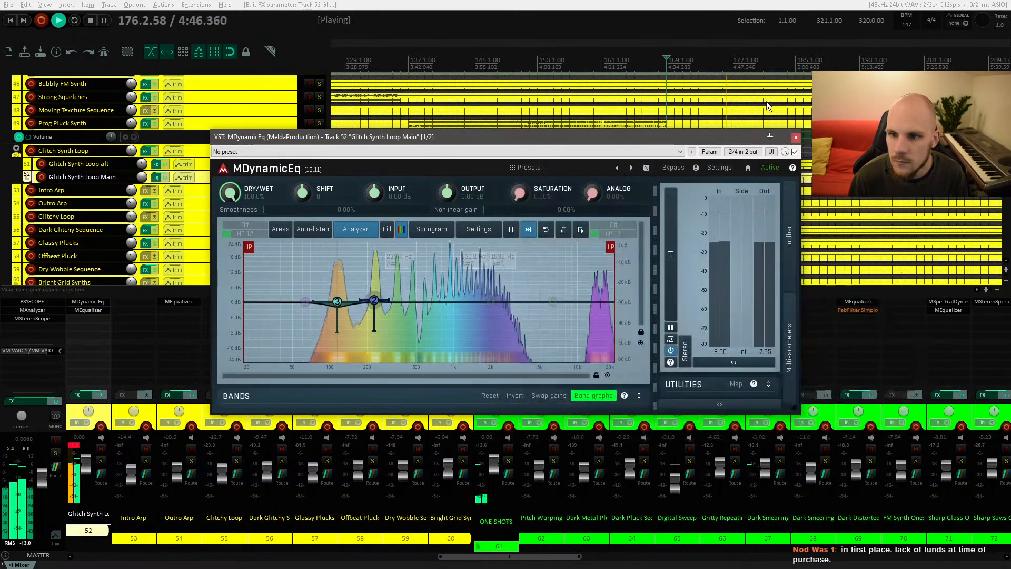
left_click(792, 137)
key("space")
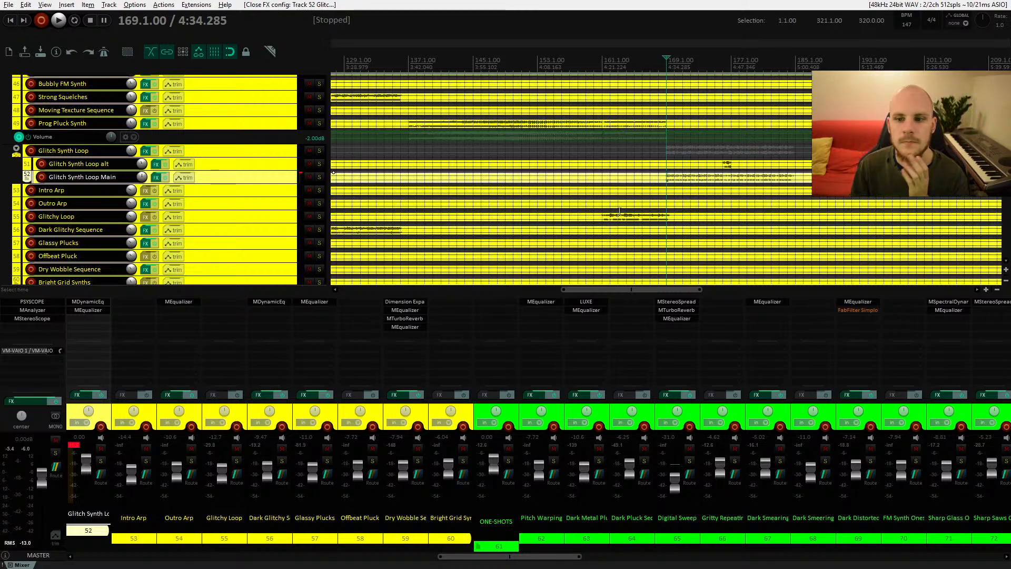
Step: Zoom out to the whole arrangement and play the song from the start with repeat enabled
left_click_drag(564, 290, 342, 290)
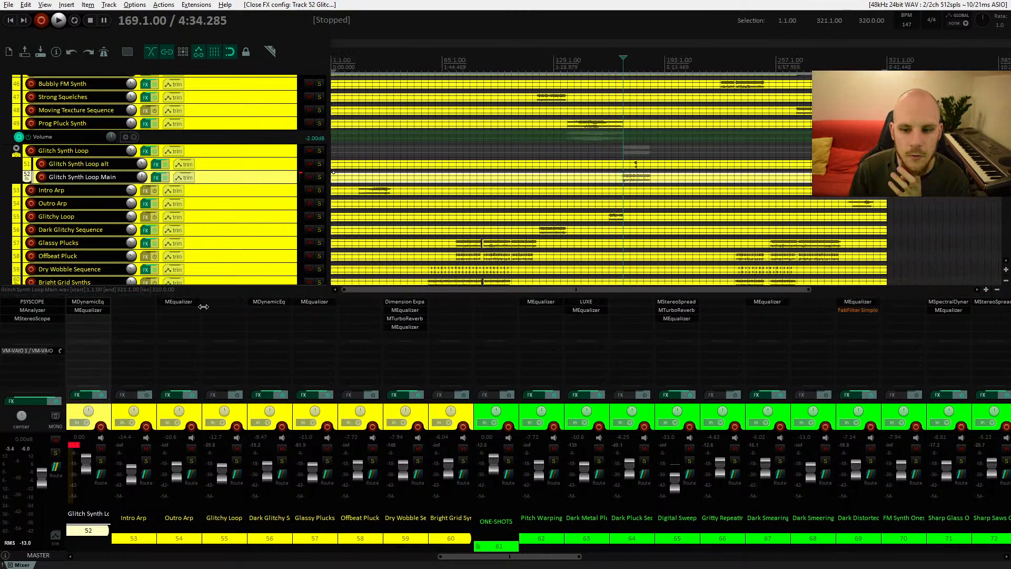
left_click(332, 61)
scroll(415, 209, "up", 10)
scroll(413, 206, "up", 5)
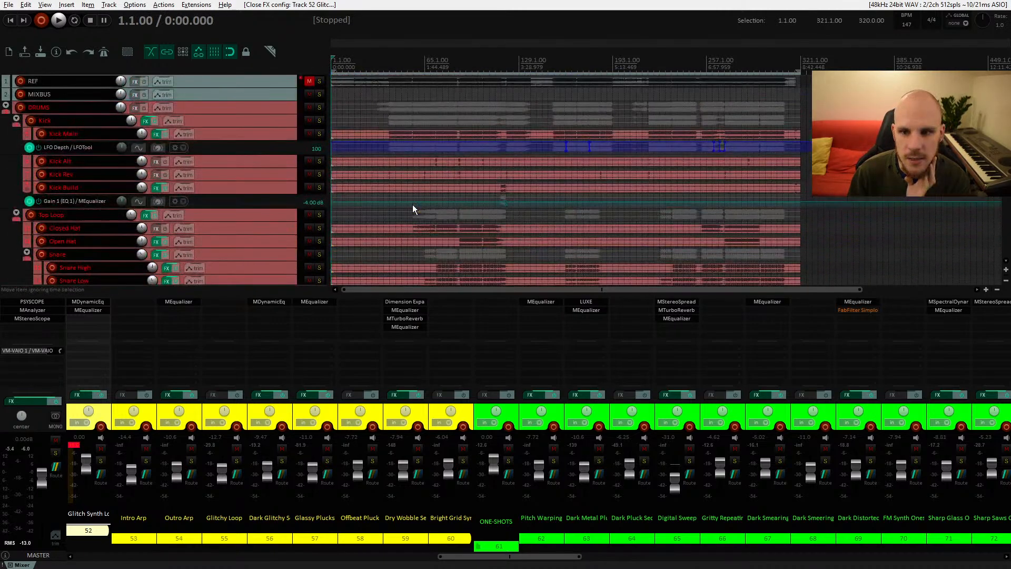
scroll(413, 204, "down", 8)
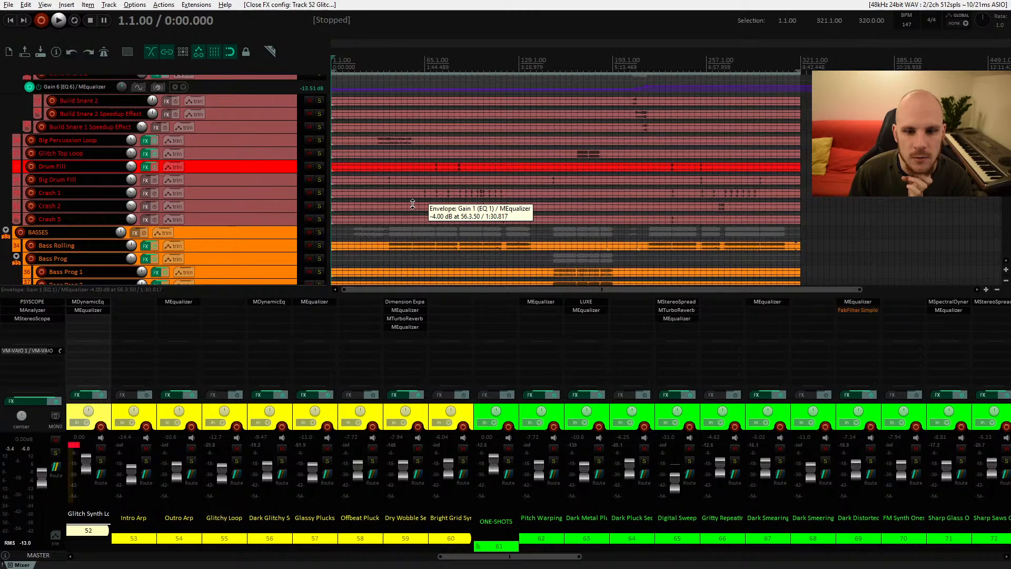
scroll(412, 203, "up", 5)
scroll(413, 204, "down", 10)
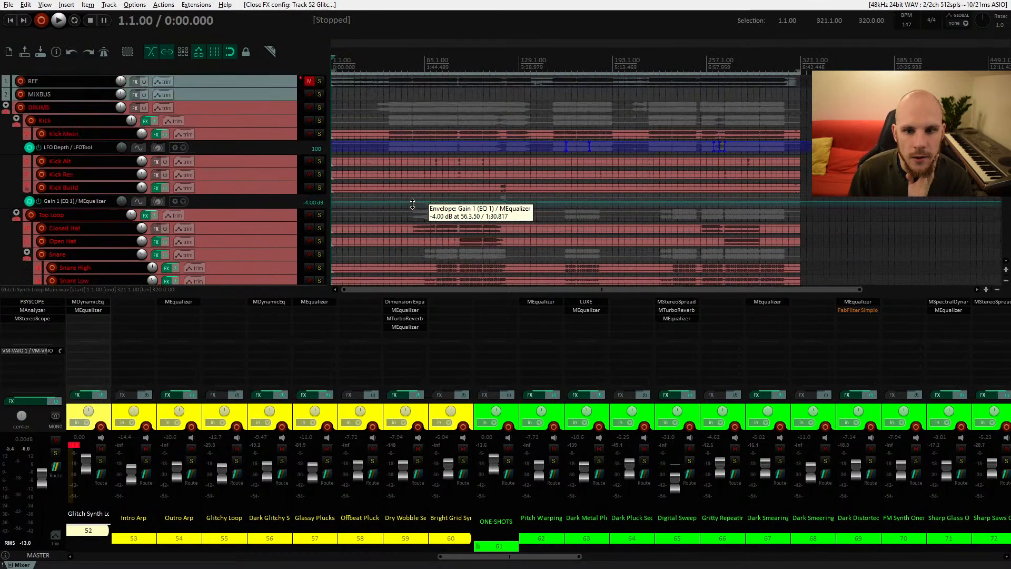
scroll(413, 204, "down", 3)
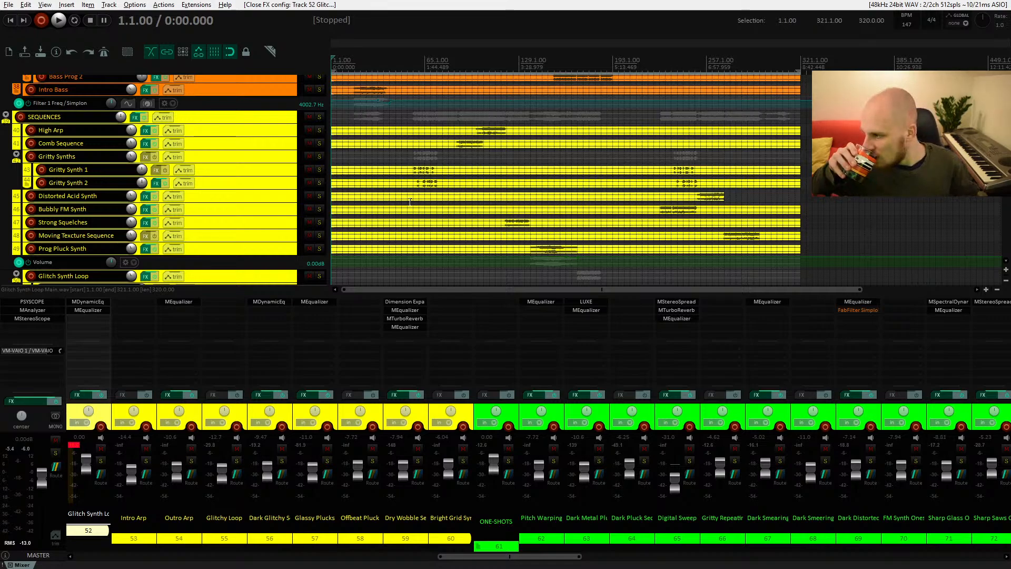
left_click(75, 20)
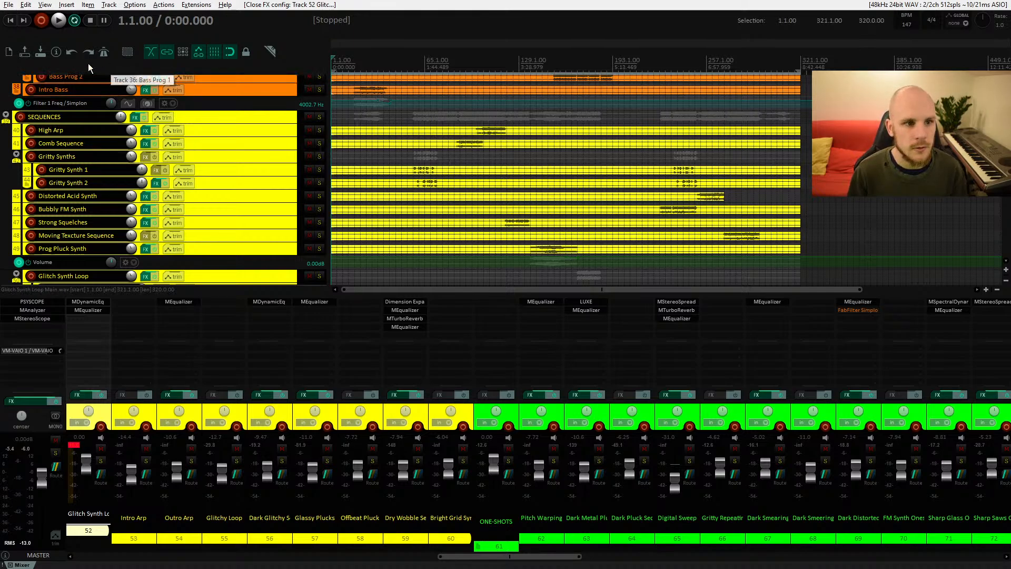
left_click(60, 24)
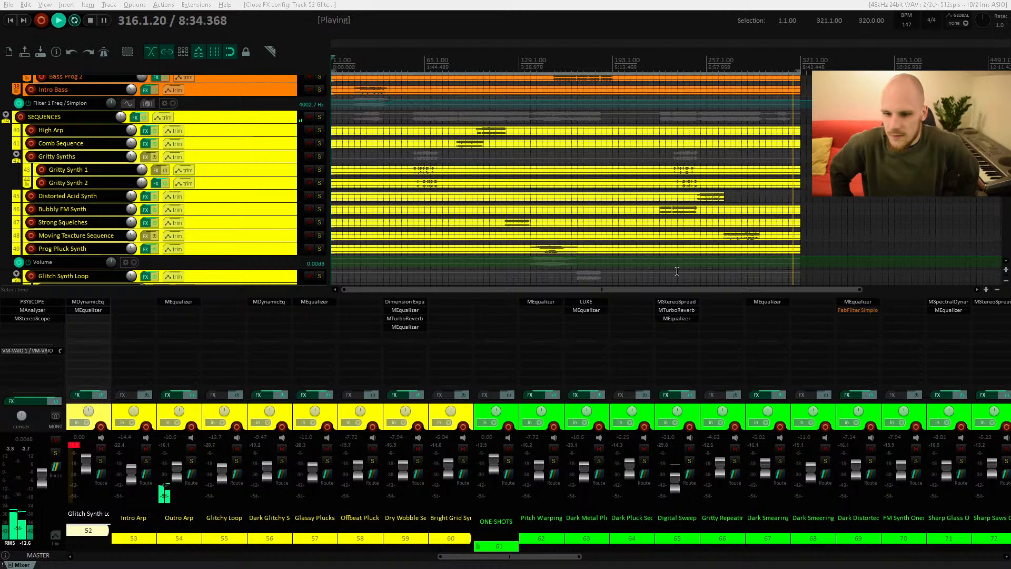
Step: Select the Bass Prog folder track and play from bar 153
left_click(532, 223)
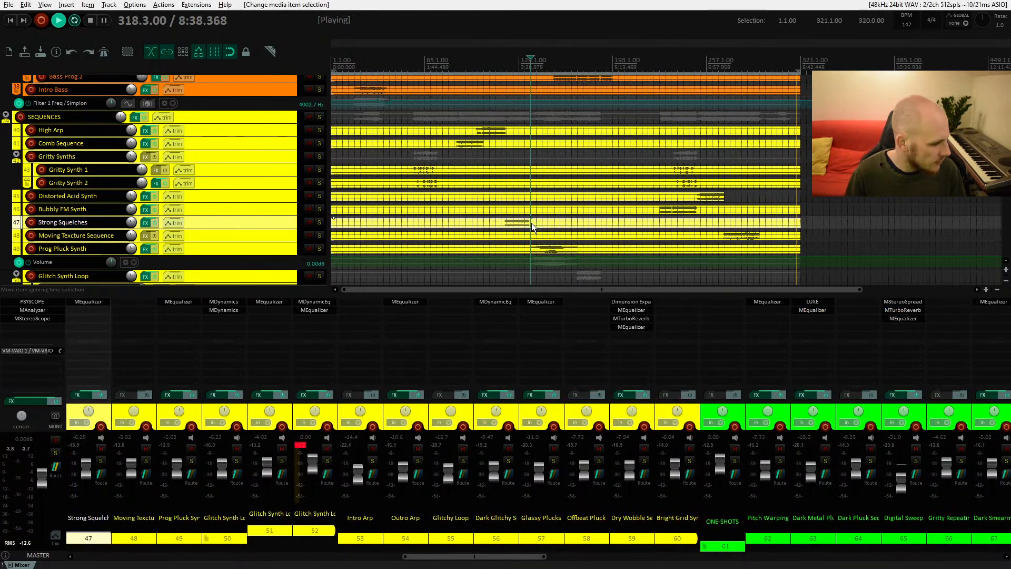
key("space")
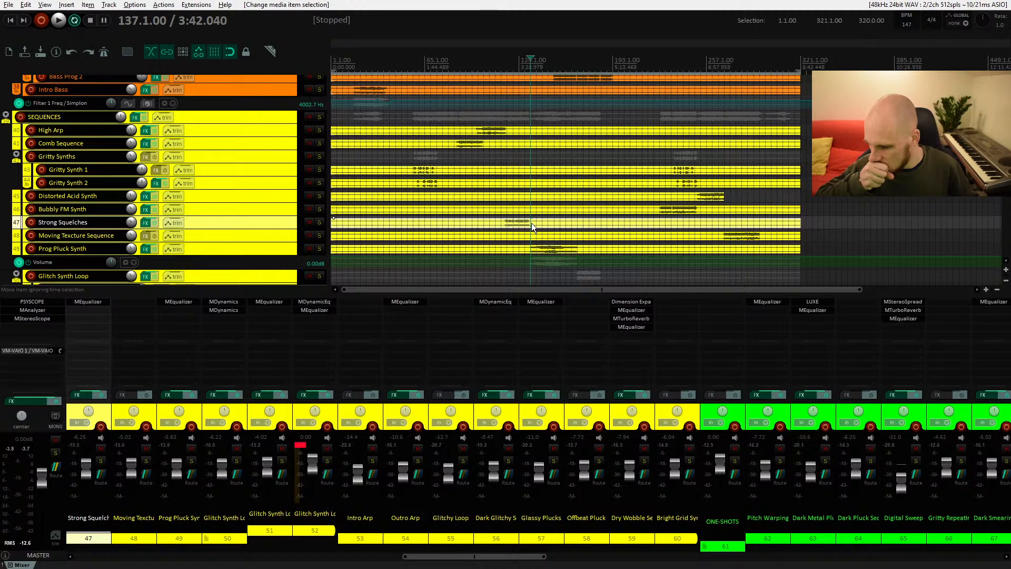
scroll(532, 223, "up", 5)
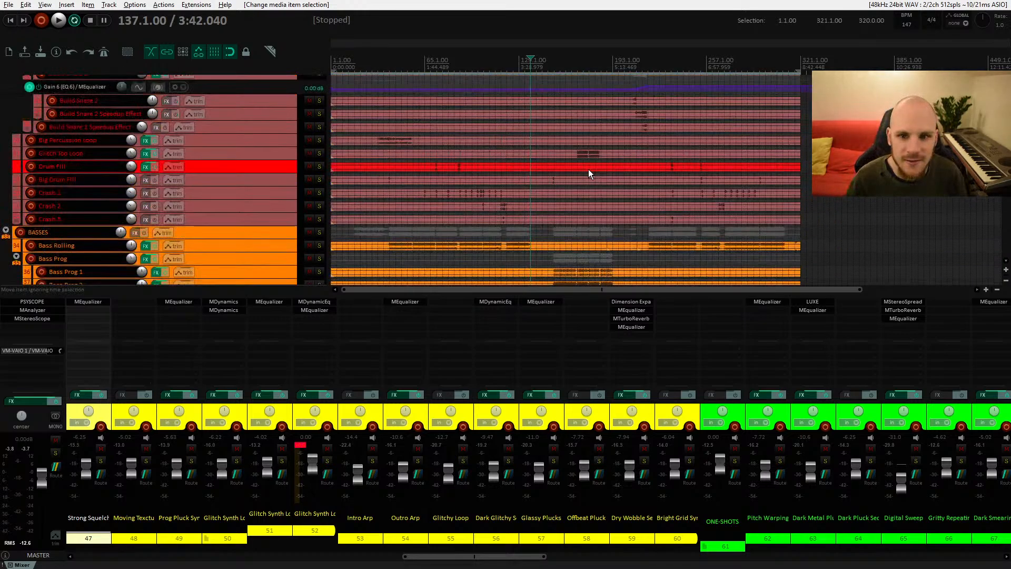
left_click(555, 220)
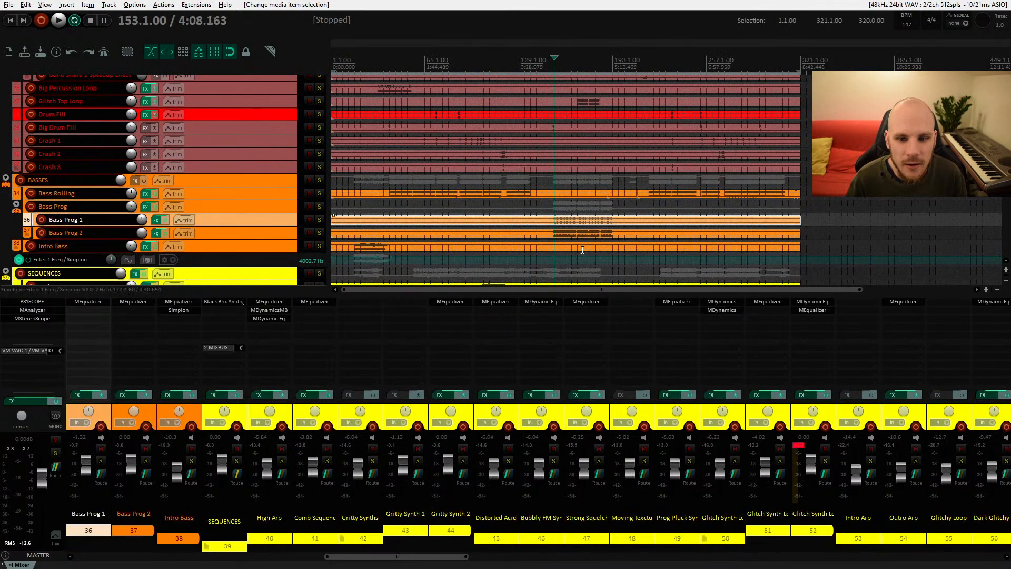
left_click(254, 237)
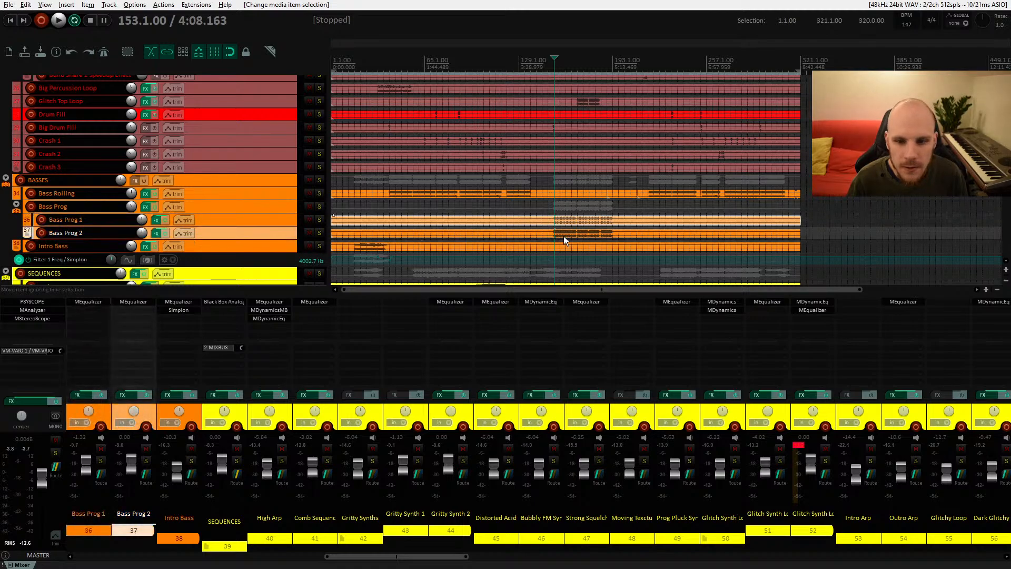
left_click(244, 209)
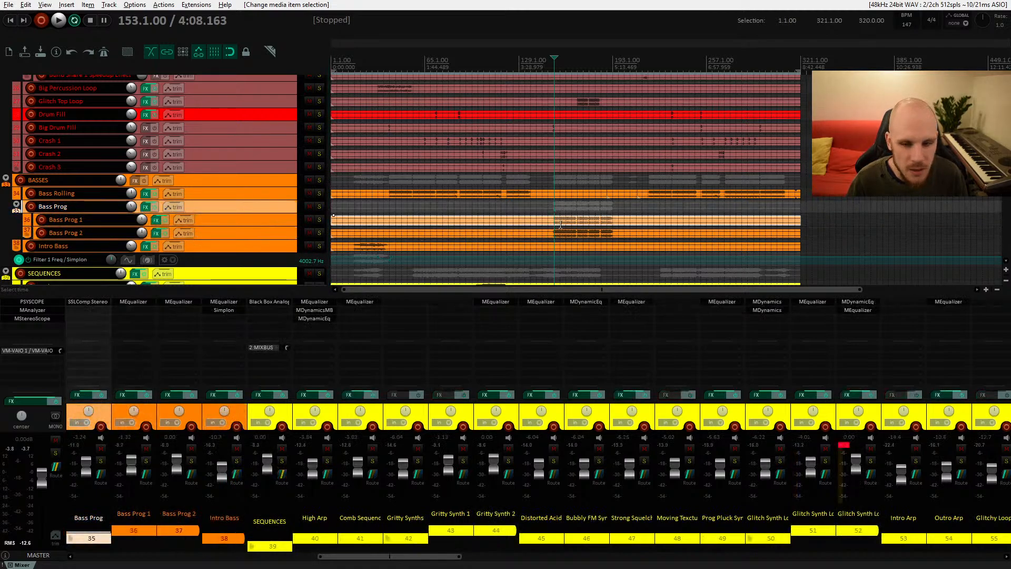
key("space")
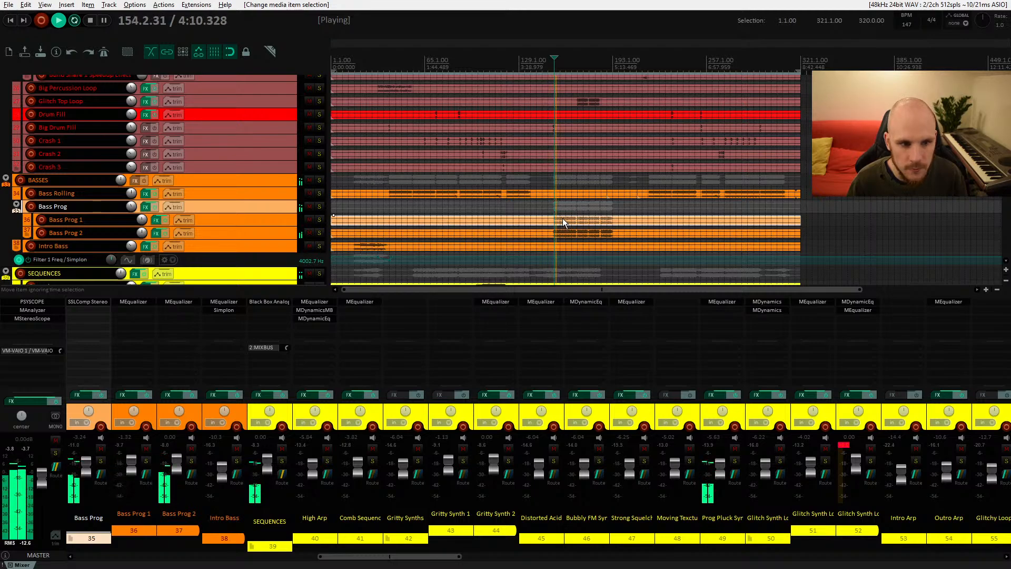
Step: Play the song again from around bar 170 to listen to the bass section
key("space")
left_click(600, 207)
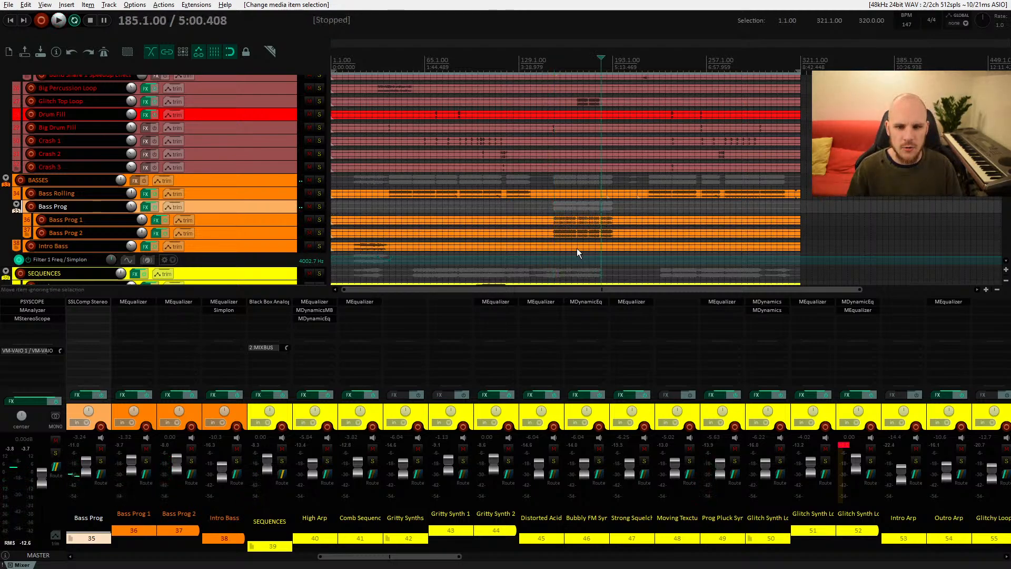
key("space")
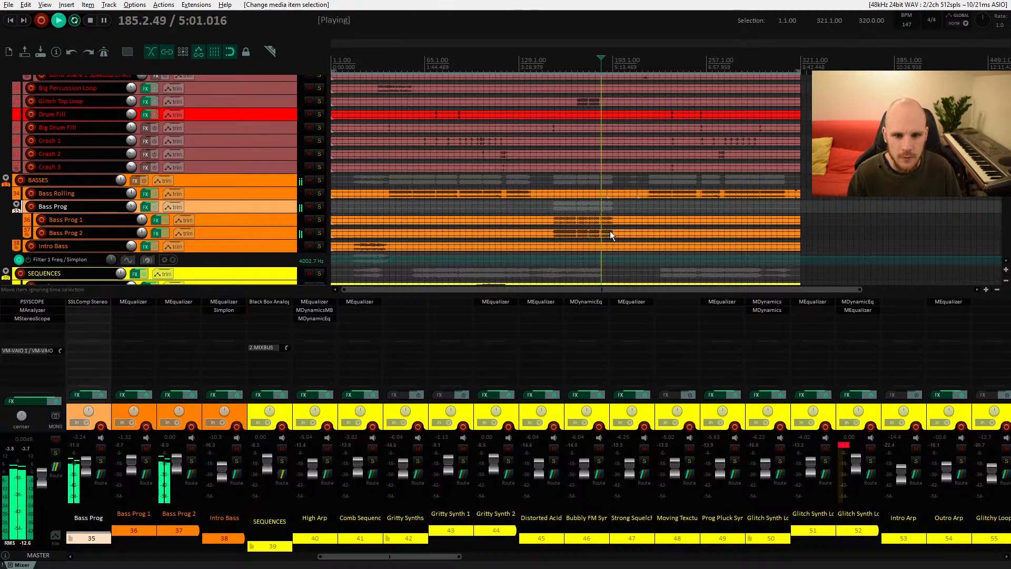
key("space")
left_click(577, 208)
key("space")
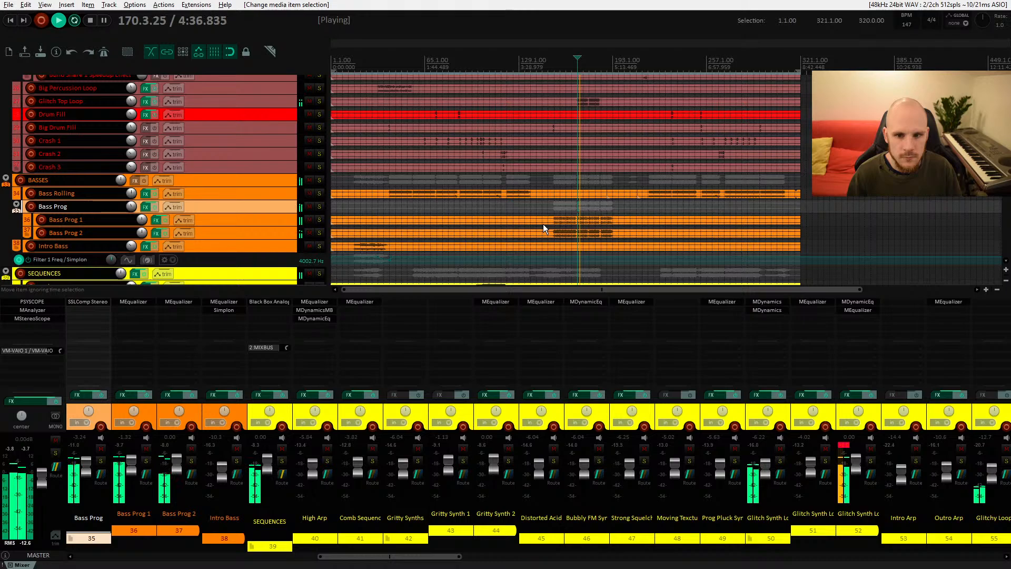
Step: Solo the Bass Prog 2 track and play it from bar 169 to audition it alone
left_click(317, 221)
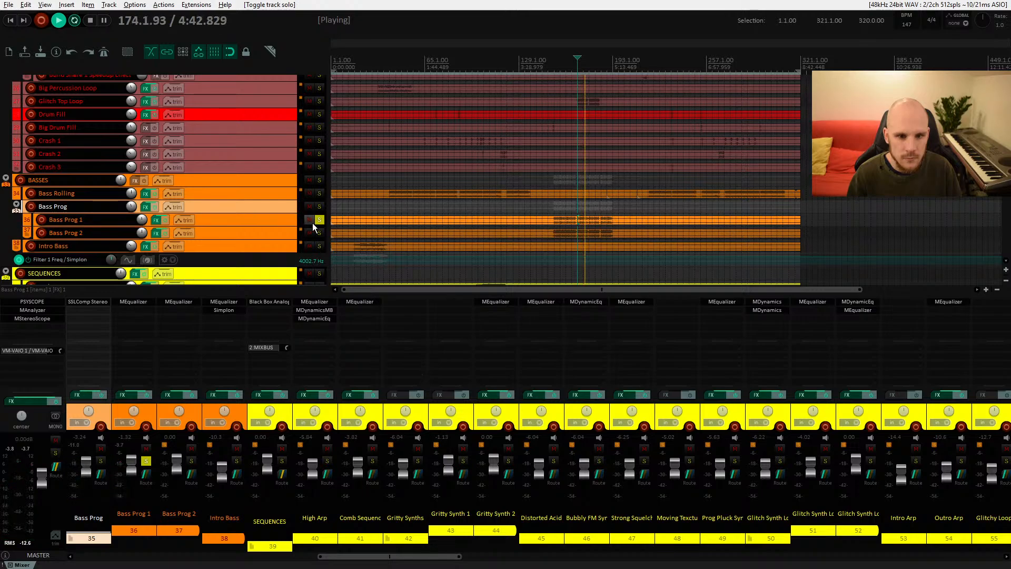
left_click(319, 233)
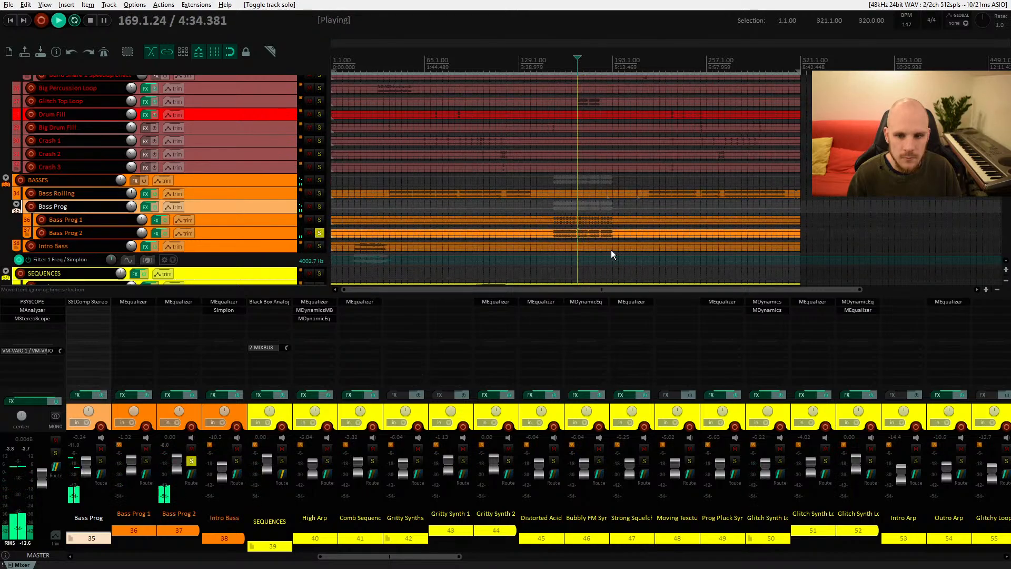
scroll(589, 245, "up", 3)
scroll(587, 237, "up", 5)
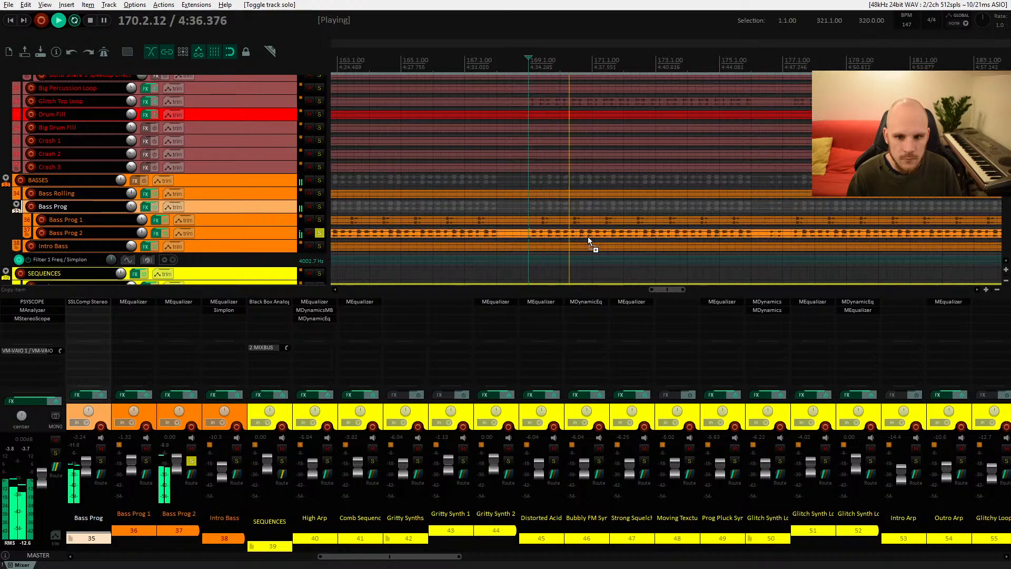
key("space")
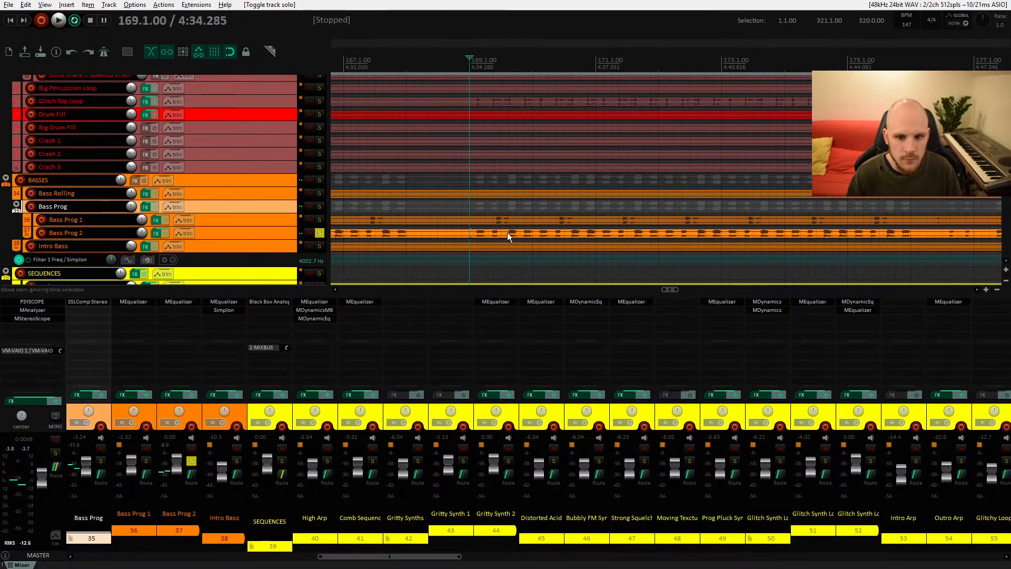
left_click(507, 232)
key("space")
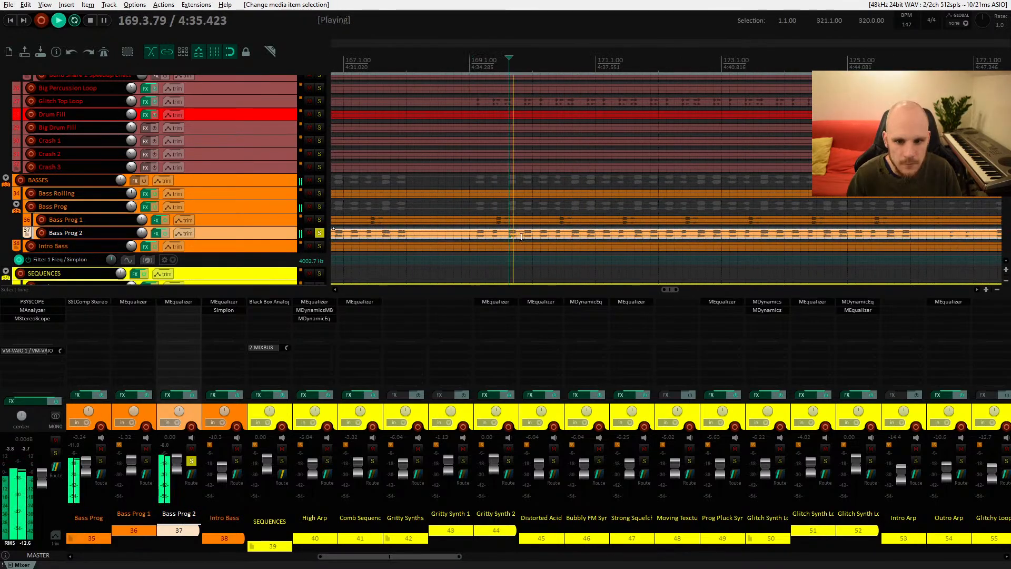
key("space")
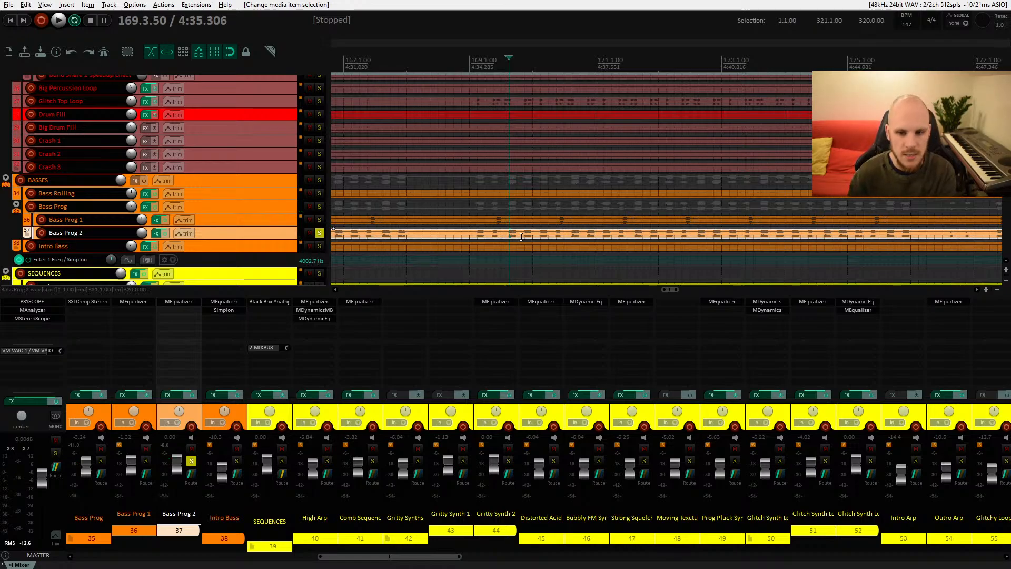
Step: Open the MEqualizer on Bass Prog 2 and audition it with playback
left_click(187, 305)
key("space")
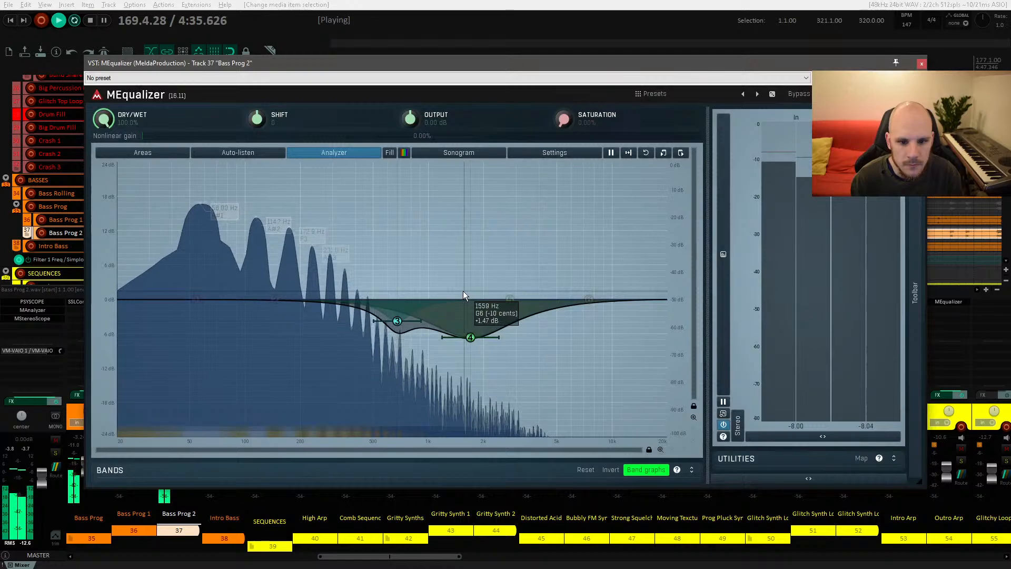
key("space")
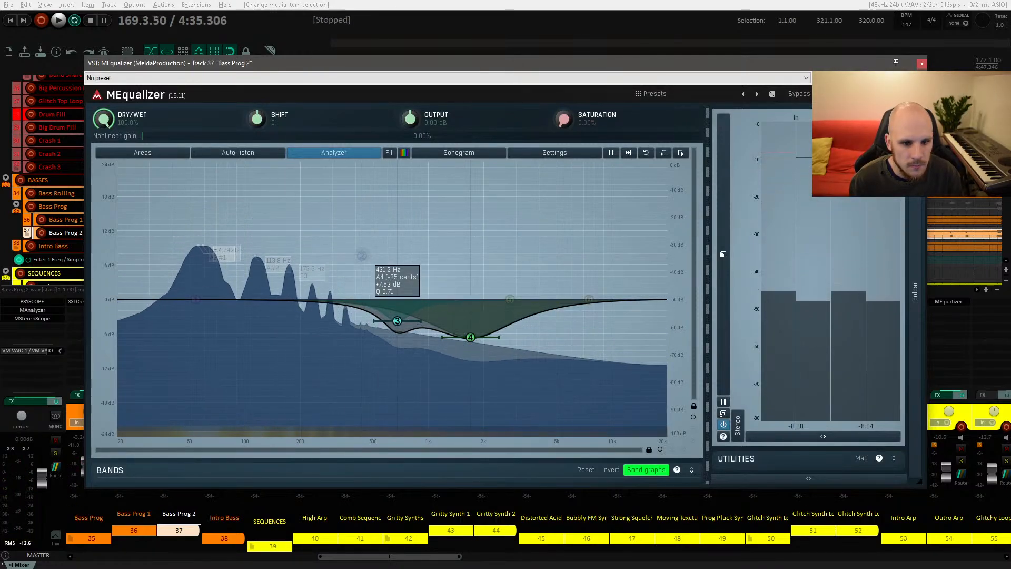
Step: Sweep a temporary boost band around 200 Hz to hunt for resonances, then delete it
double_click(361, 255)
key("space")
key("space")
left_click_drag(361, 255, 302, 205)
key("space")
key("space")
key("space")
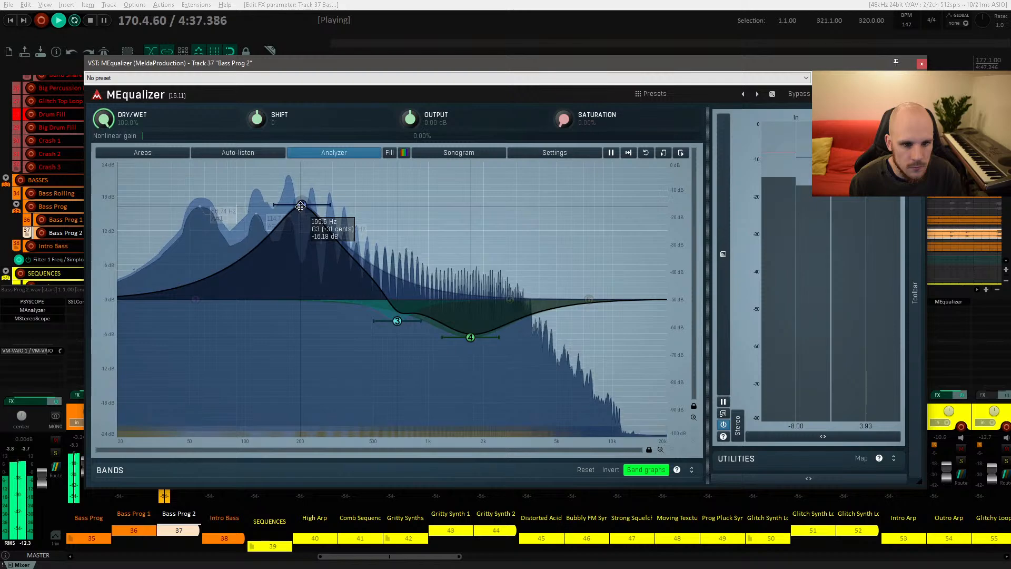
key("space")
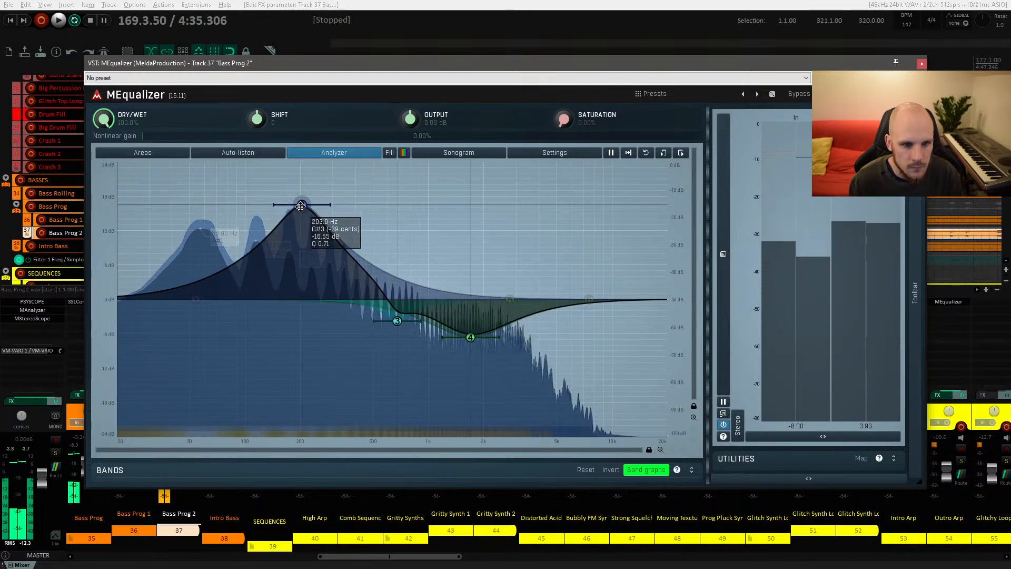
double_click(300, 206)
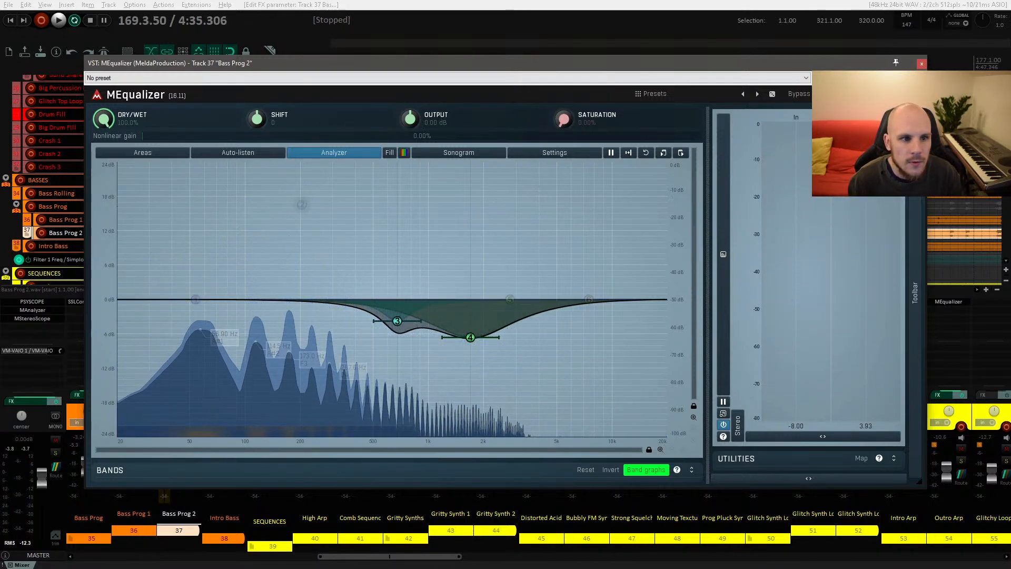
Step: Close MEqualizer and add MDynamicEq to Bass Prog 2, auditioning it with playback
left_click(922, 63)
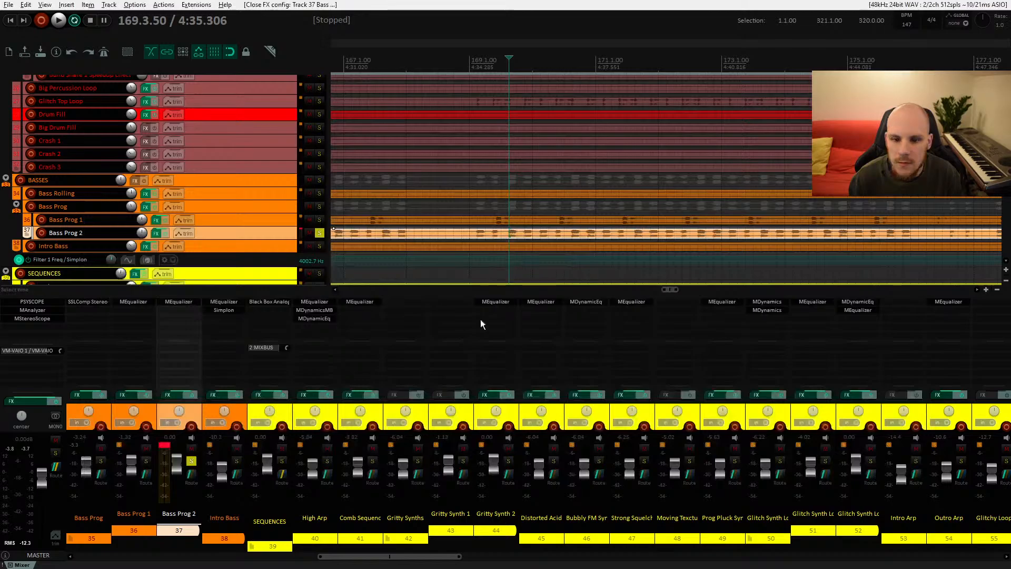
double_click(191, 313)
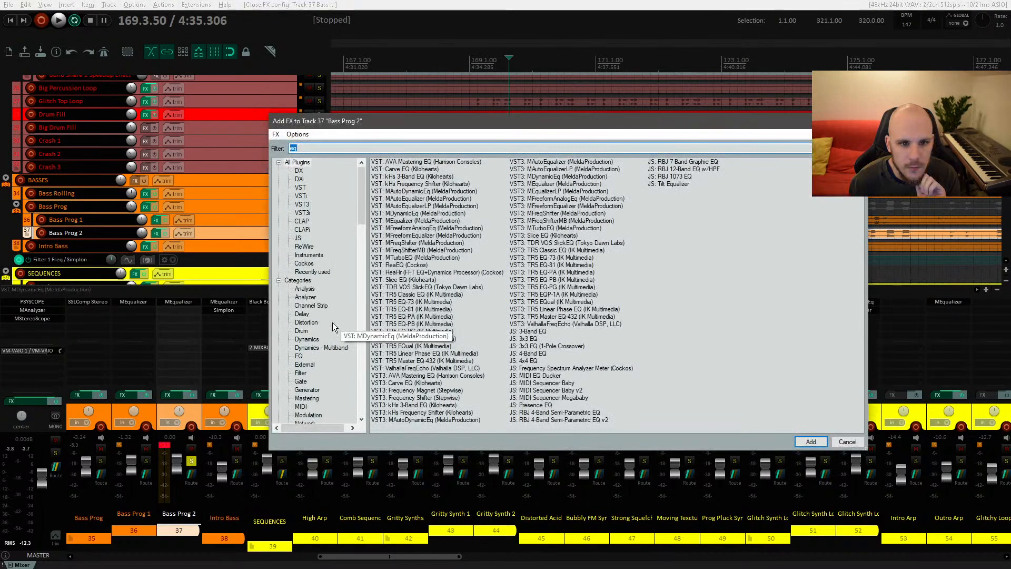
double_click(416, 214)
key("space")
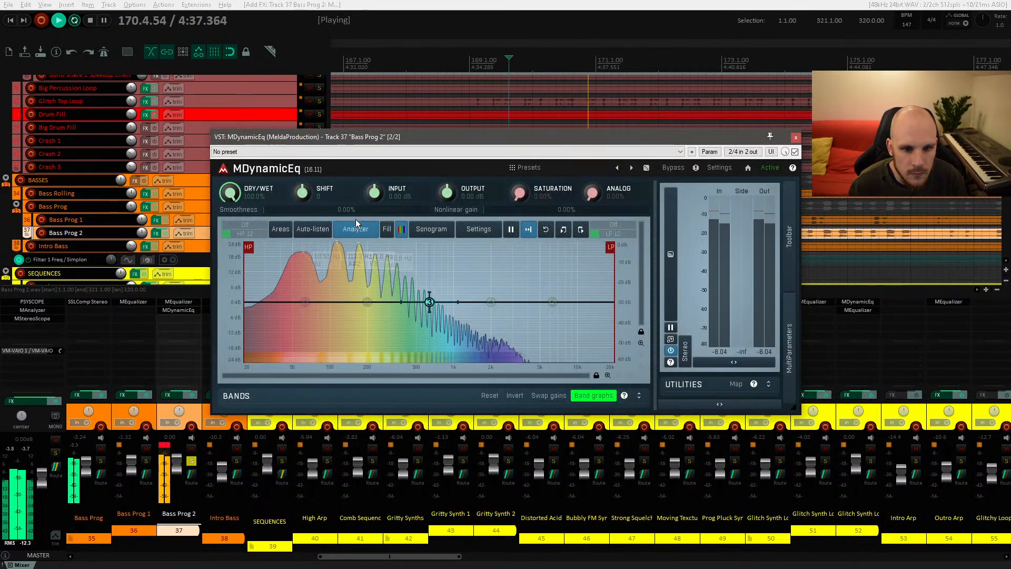
key("space")
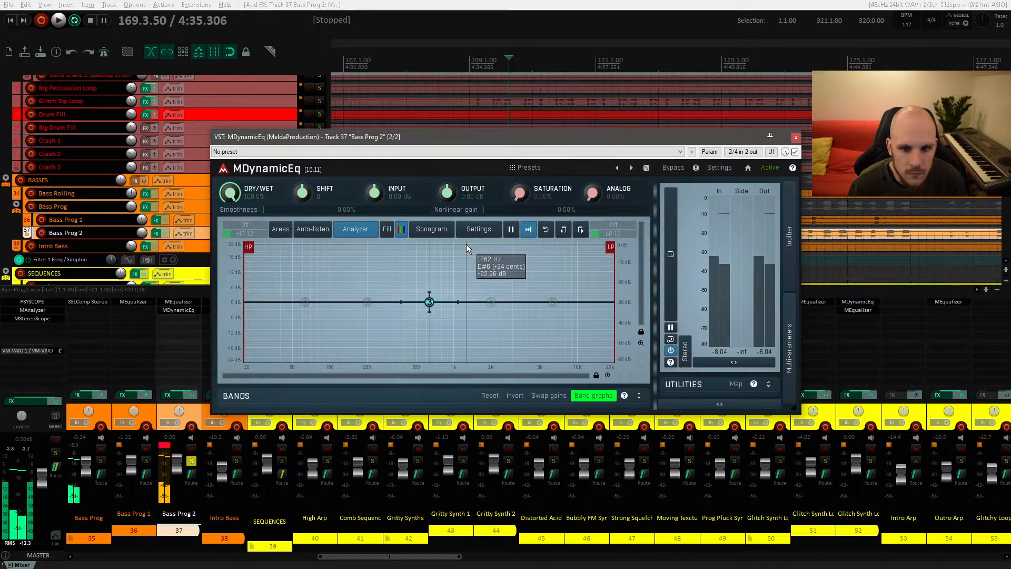
Step: Change the MDynamicEq analyzer settings to Normalize above 0 dB and close the settings
left_click(494, 234)
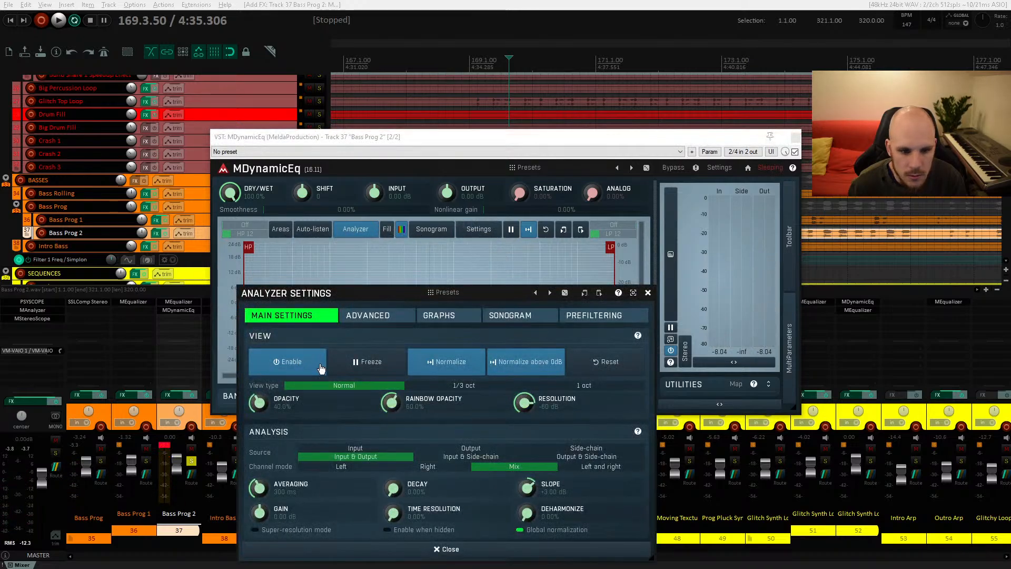
left_click(650, 293)
key("space")
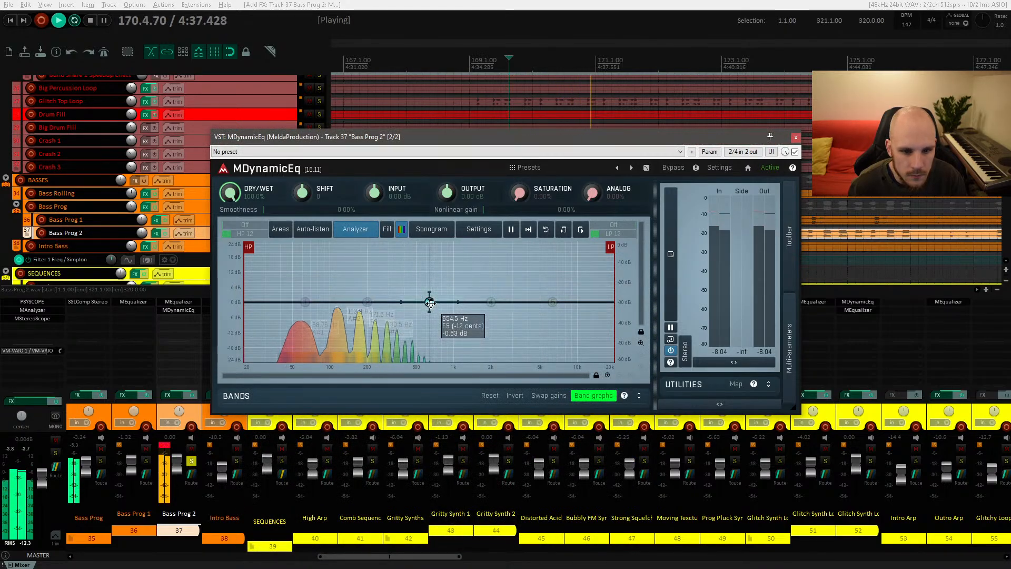
key("space")
left_click(480, 231)
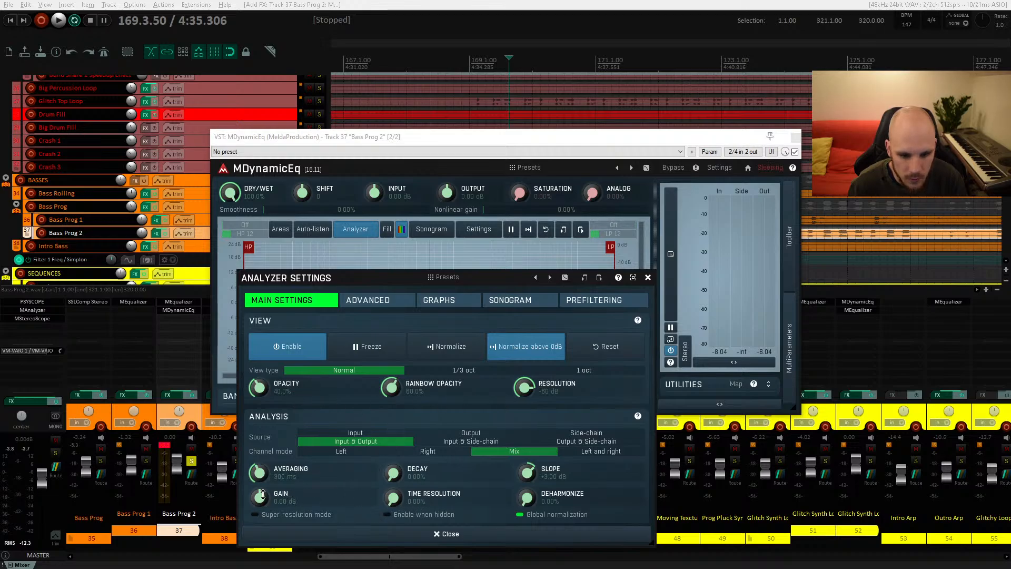
key("space")
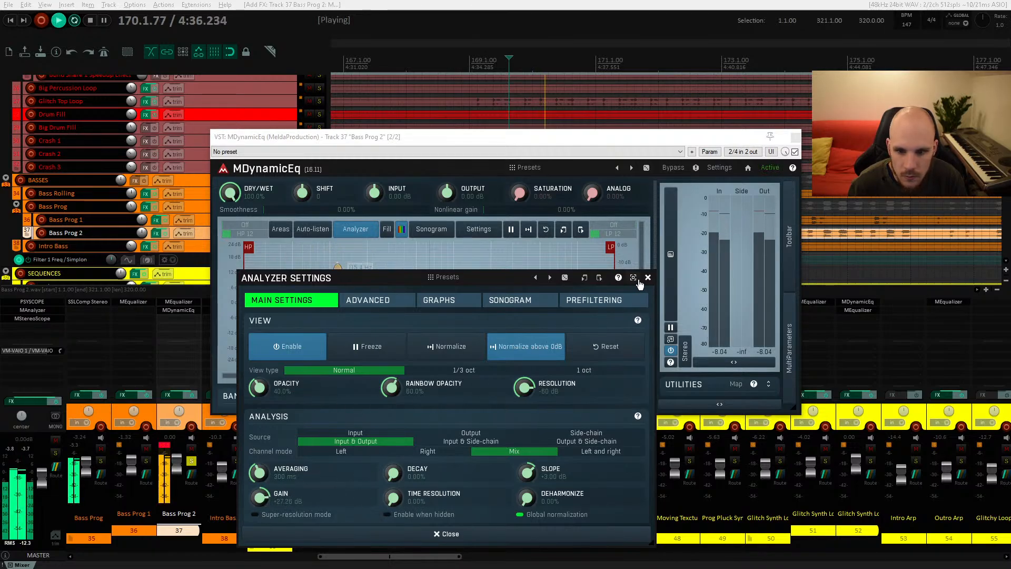
left_click(448, 533)
Step: Move the MDynamicEq band to about 180 Hz
left_click_drag(429, 298, 361, 290)
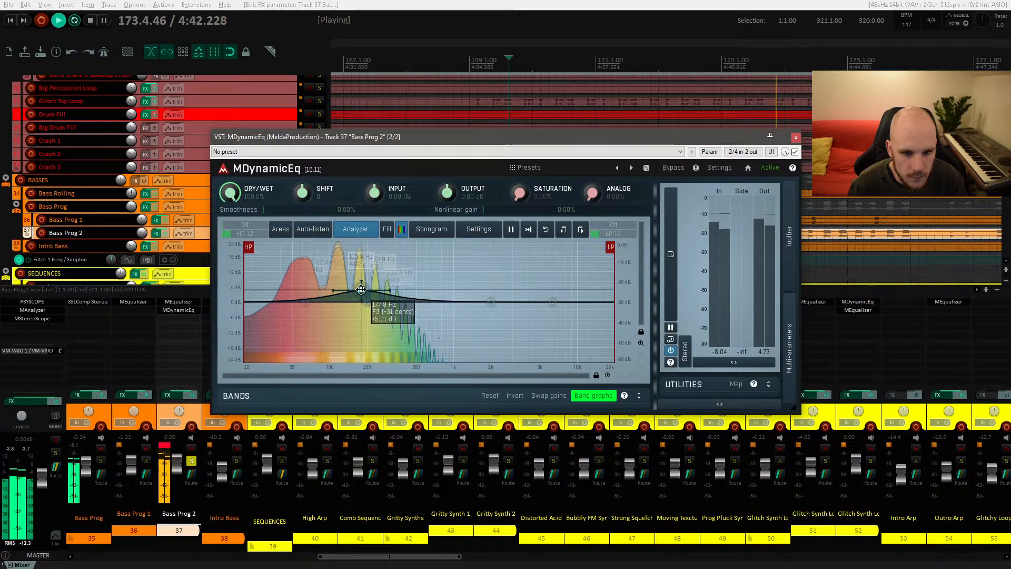
key("space")
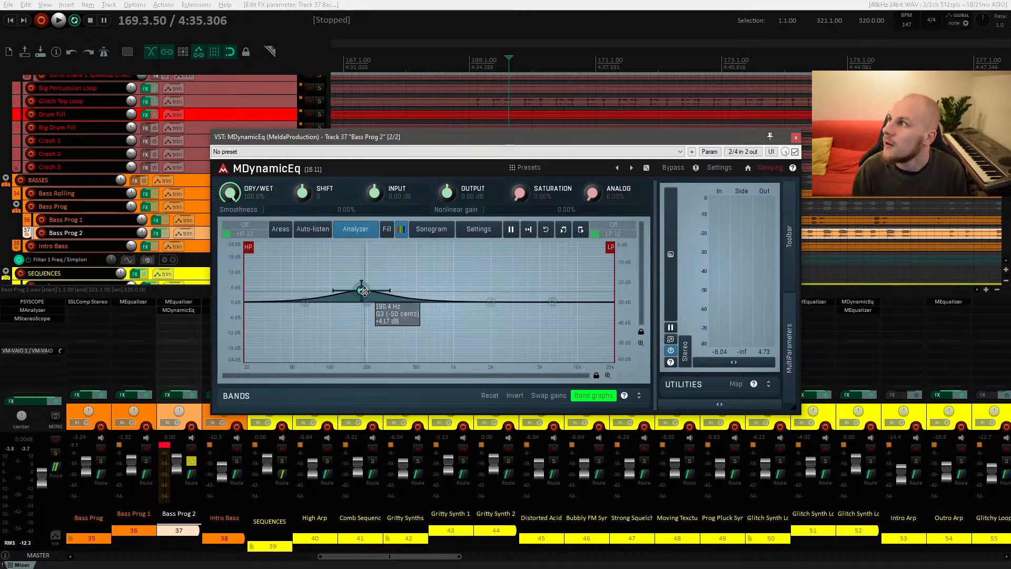
left_click_drag(362, 290, 362, 291)
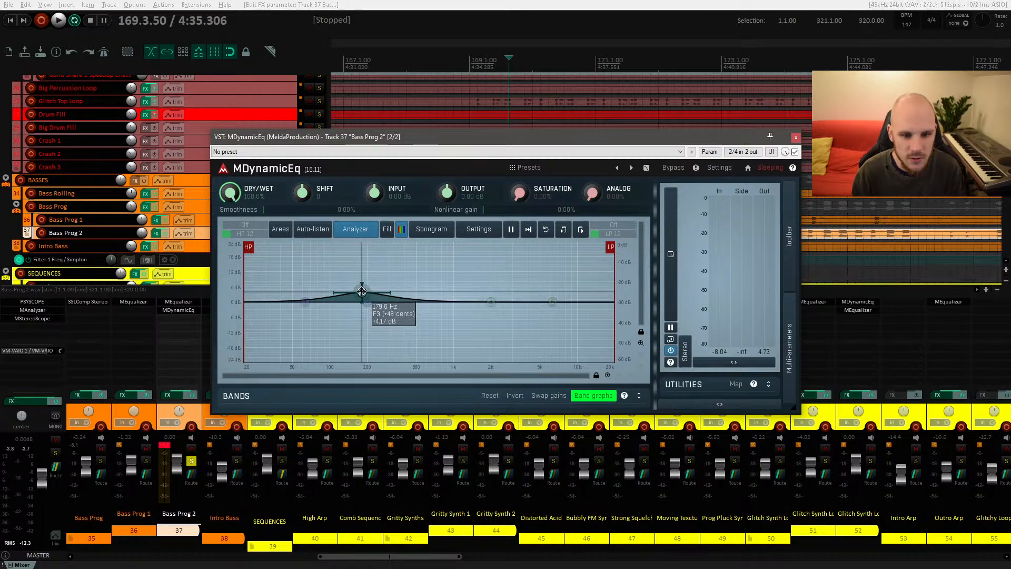
Step: Open band 3 settings and give it negative dynamics with an adjusted threshold while the bass plays
double_click(362, 291)
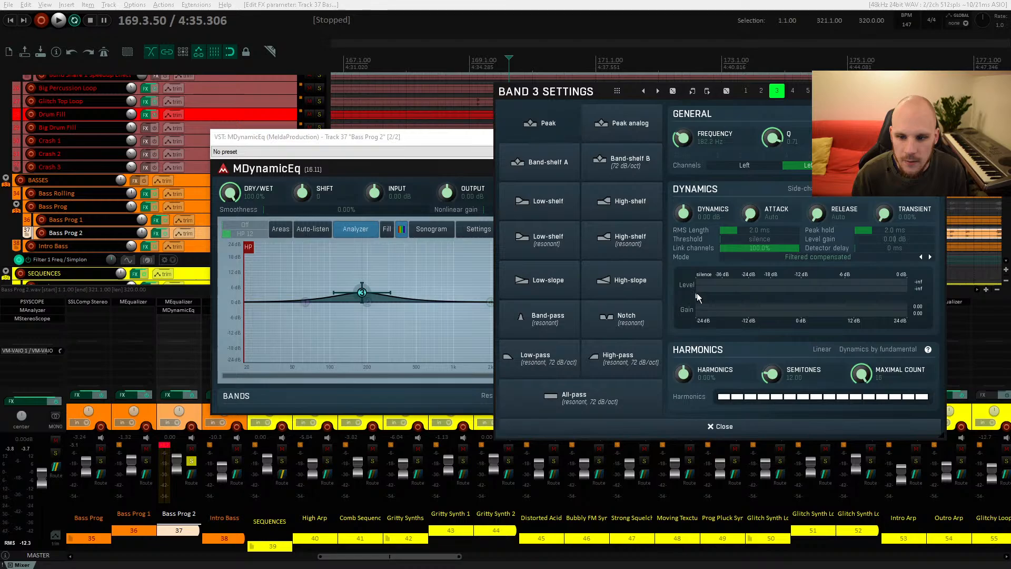
left_click_drag(729, 231, 716, 230)
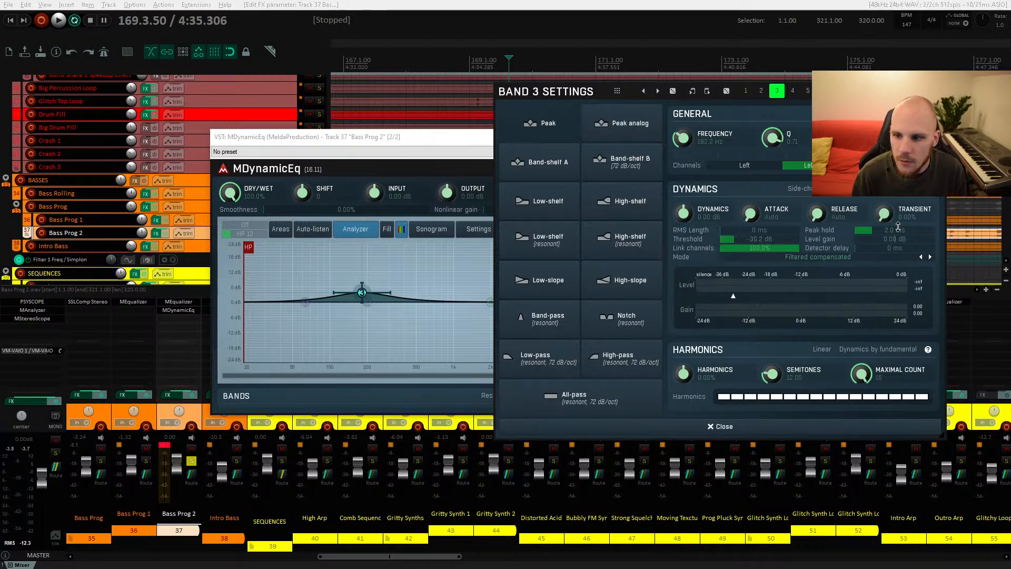
left_click_drag(410, 151, 289, 111)
key("space")
left_click_drag(240, 252, 242, 262)
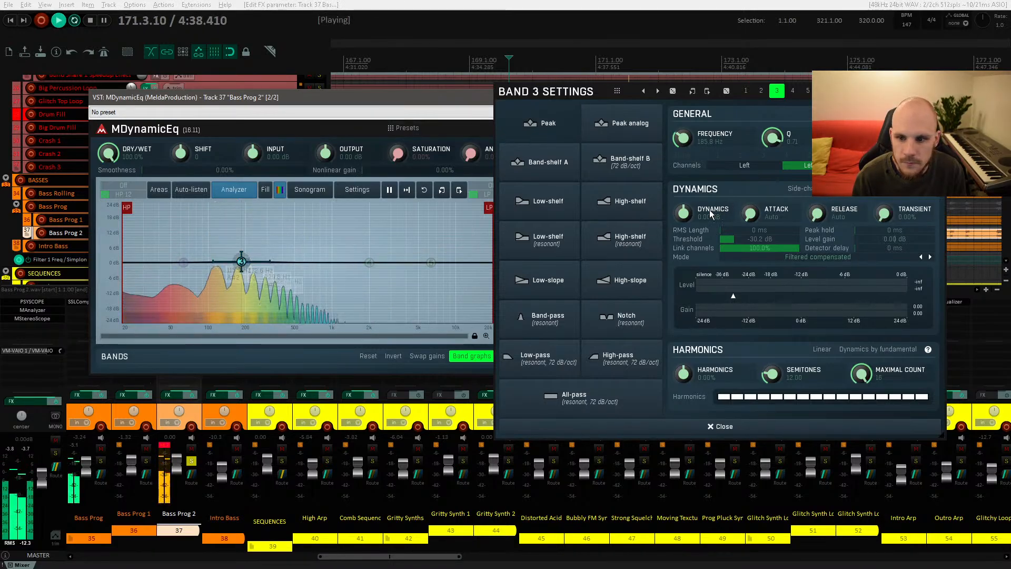
left_click_drag(683, 212, 684, 231)
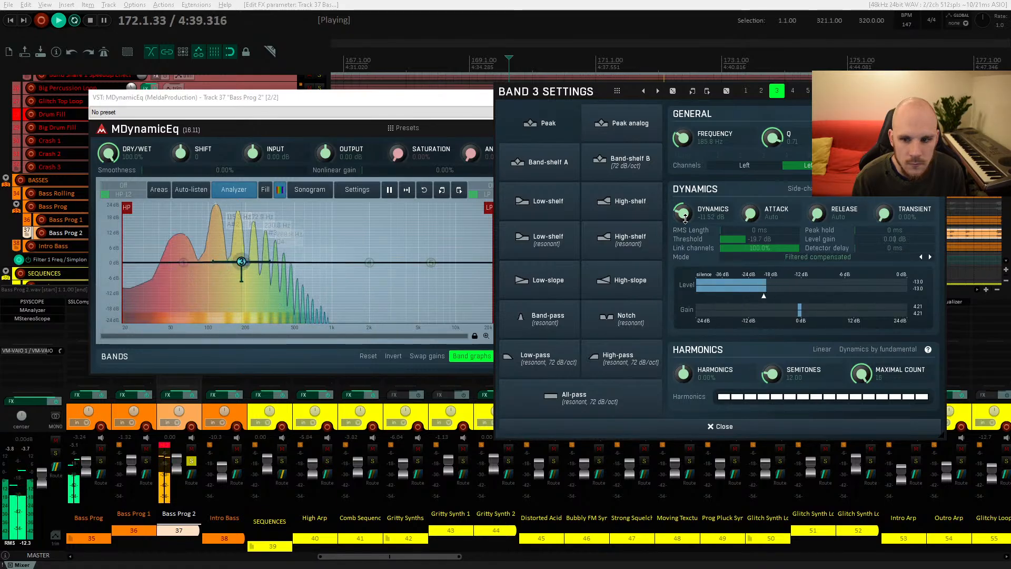
left_click_drag(763, 296, 769, 296)
left_click_drag(747, 239, 748, 239)
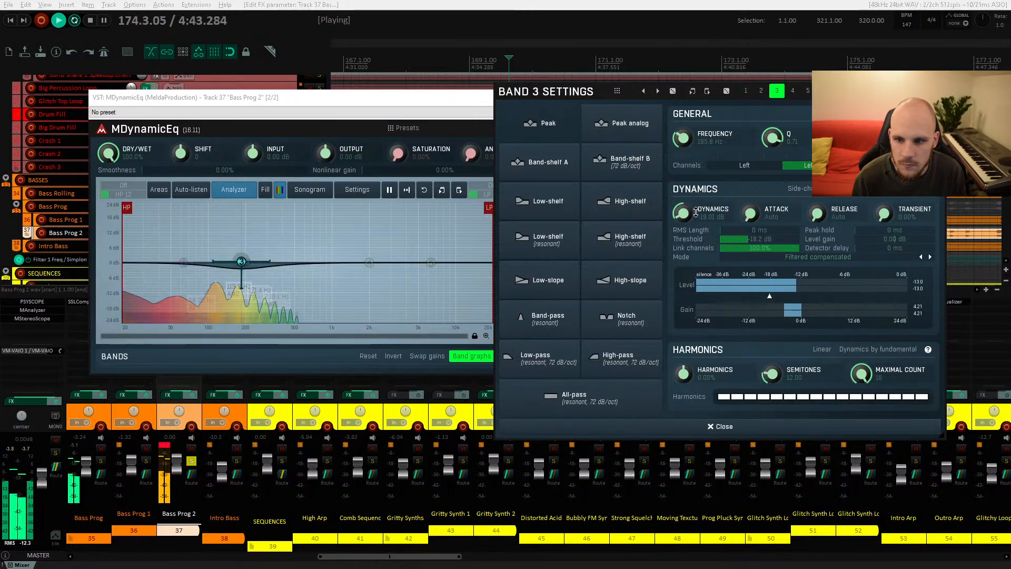
Step: Lengthen band 3's release to about 645 ms, fine-tune the threshold, then close the settings and plugin
left_click_drag(816, 212, 815, 216)
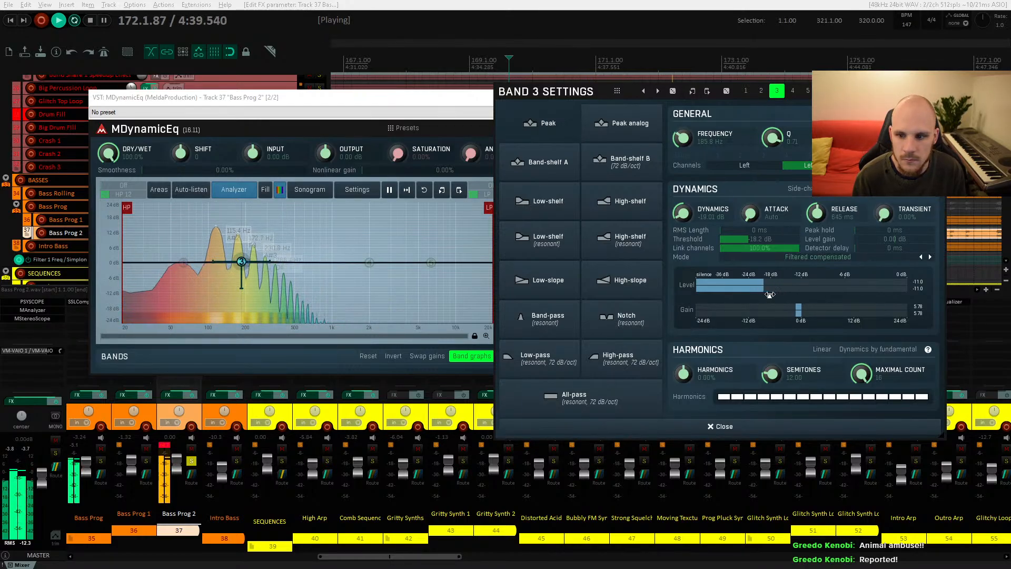
left_click_drag(773, 239, 780, 239)
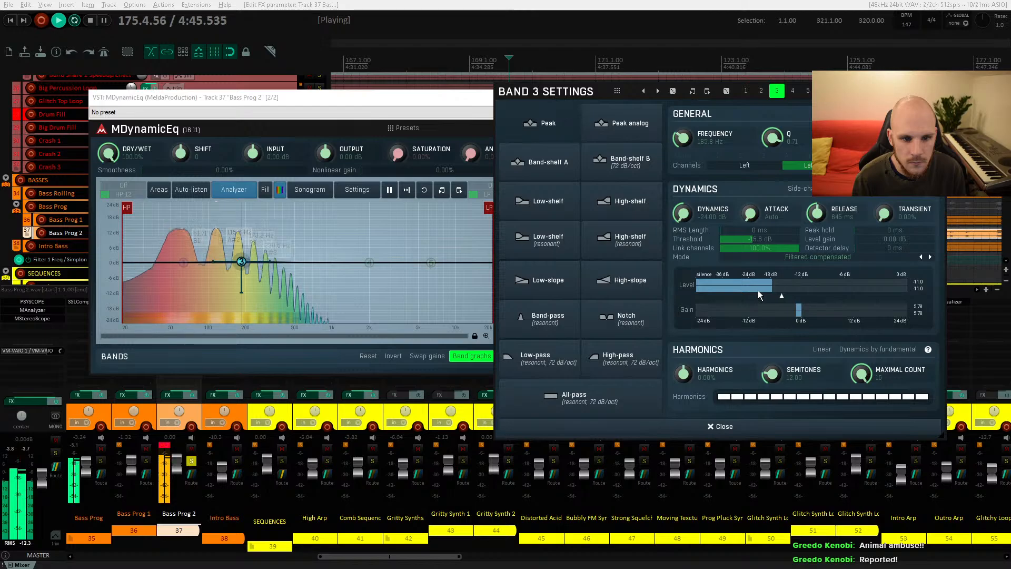
left_click(720, 427)
left_click(674, 98)
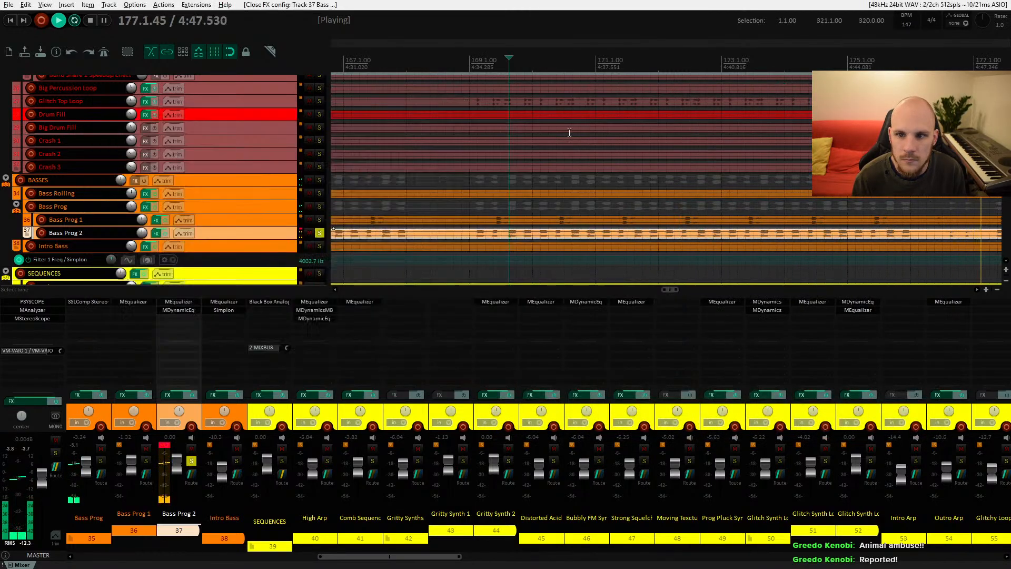
Step: Replay the passage and reopen Bass Prog 2's MDynamicEq
key("space")
key("space")
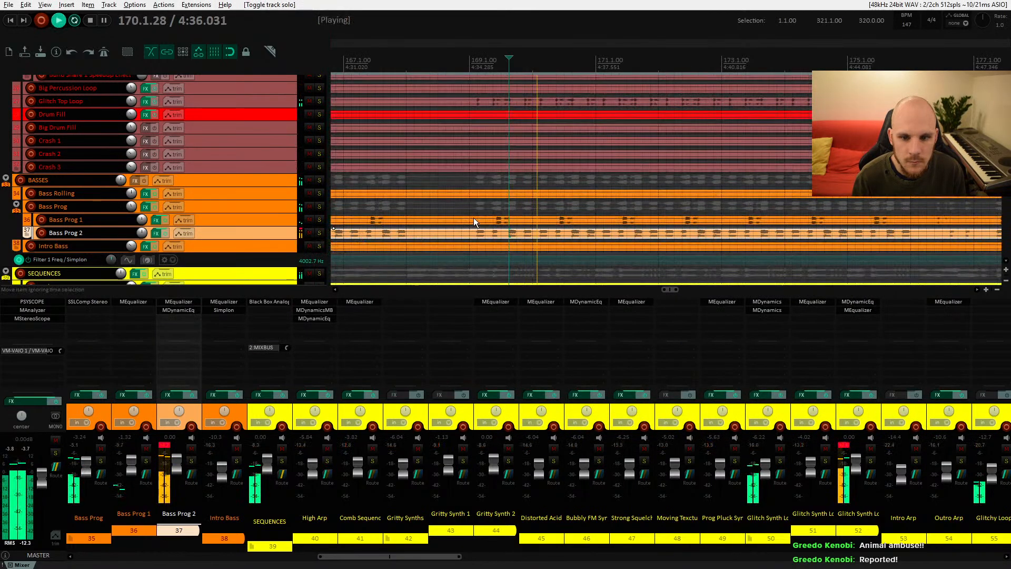
left_click(190, 311)
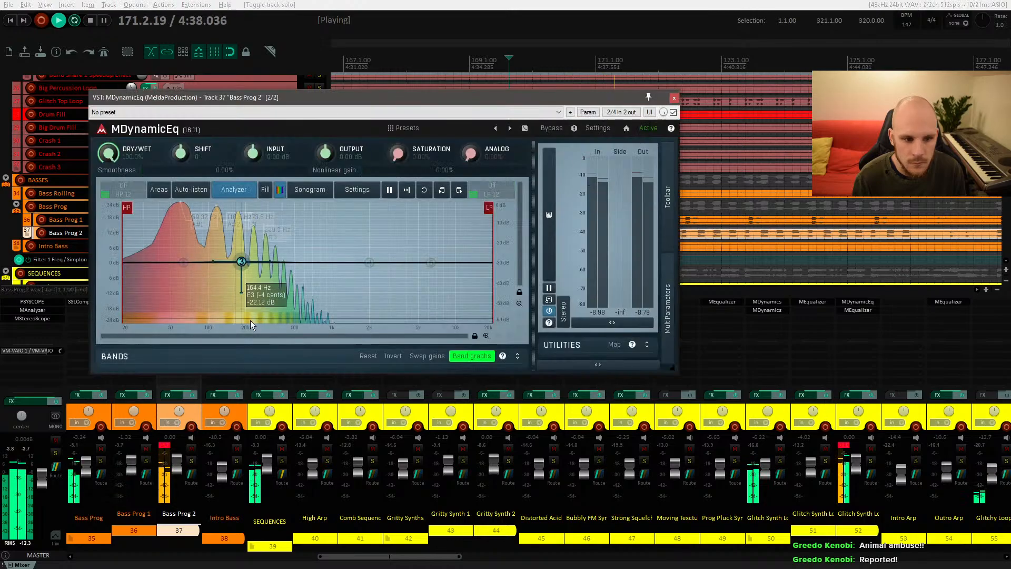
Step: Bypass and re-enable Bass Prog 2's MDynamicEq to compare the processed bass
left_click(673, 112)
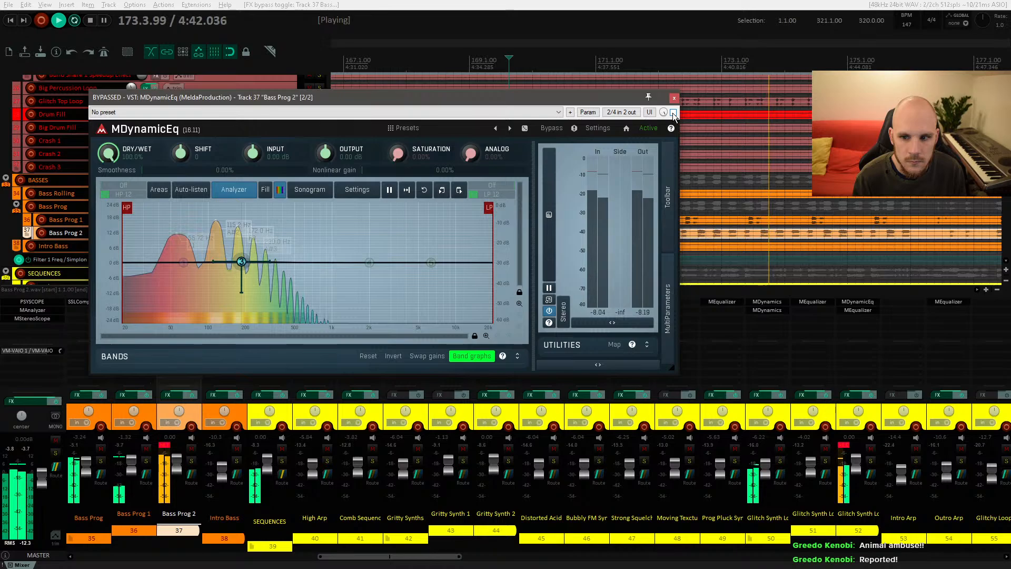
left_click(673, 113)
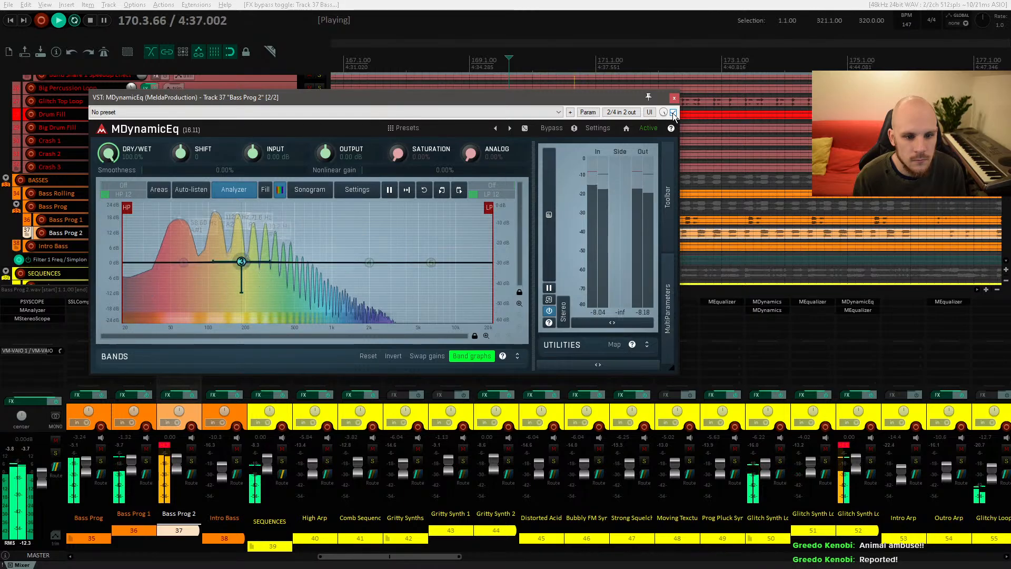
Step: Nudge band 3, then sweep band 4 as a boost to find a resonance and leave it at 0 dB near 485 Hz
left_click_drag(242, 262, 247, 264)
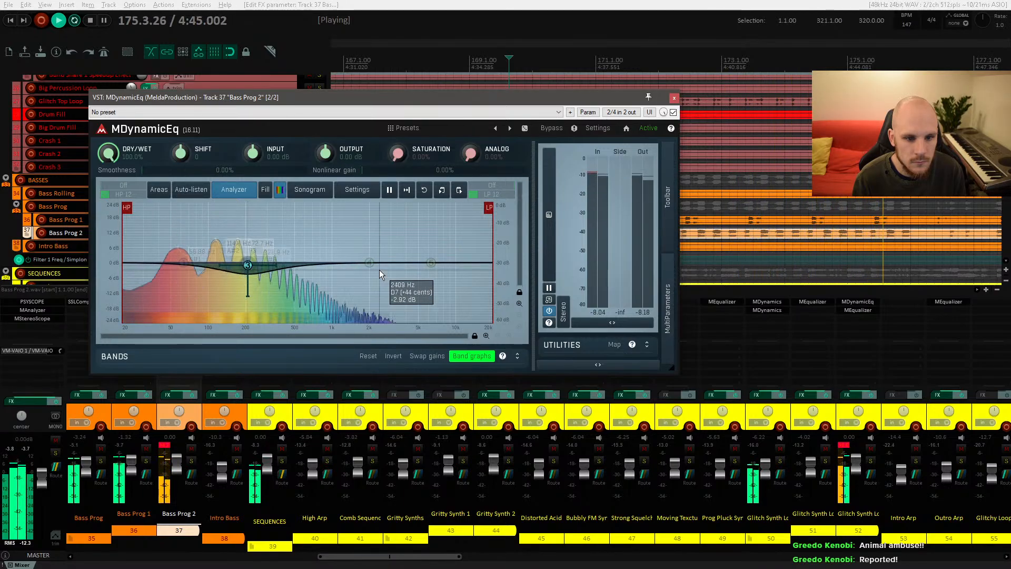
left_click_drag(371, 263, 278, 227)
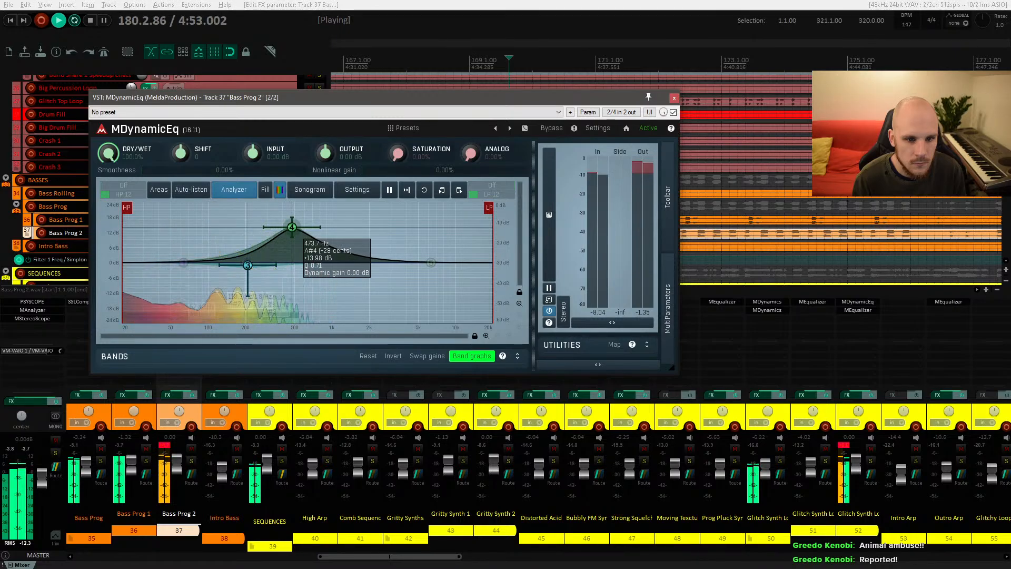
left_click_drag(292, 227, 292, 262)
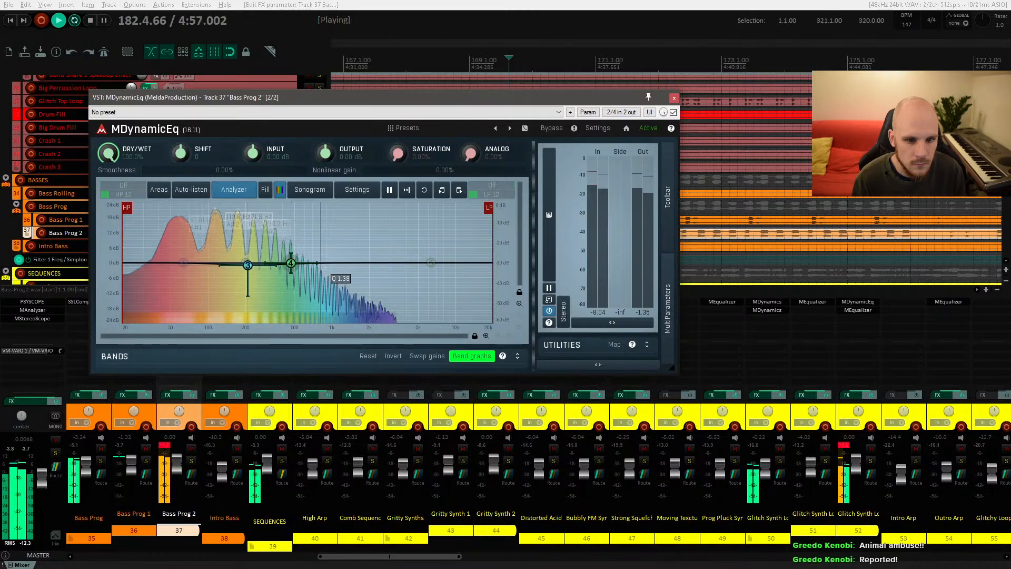
Step: Give band 4 about -24 dB of dynamics, a threshold near -27 dB and about 590 ms release, then close the settings and plugin
double_click(292, 265)
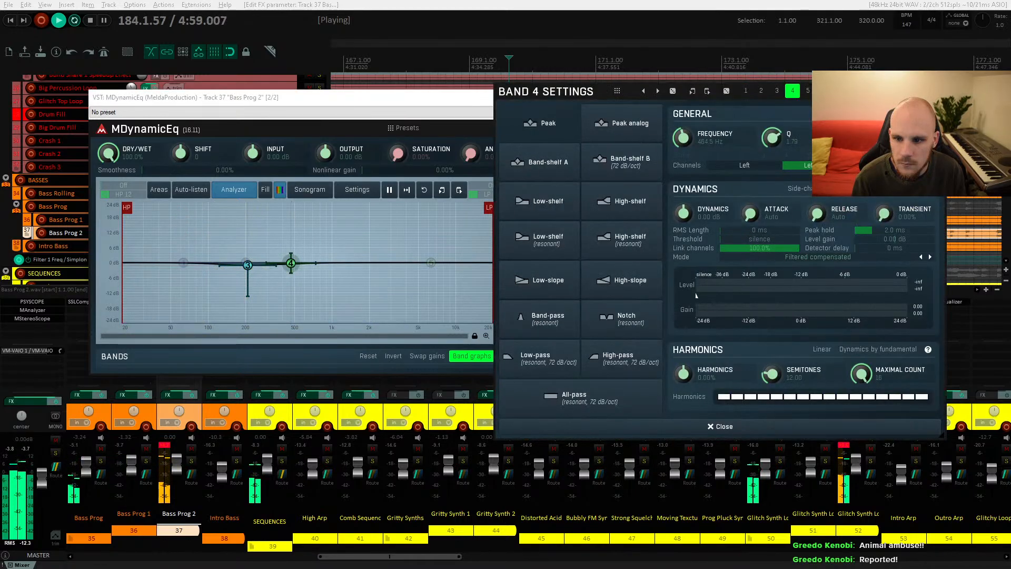
left_click_drag(880, 225, 878, 221)
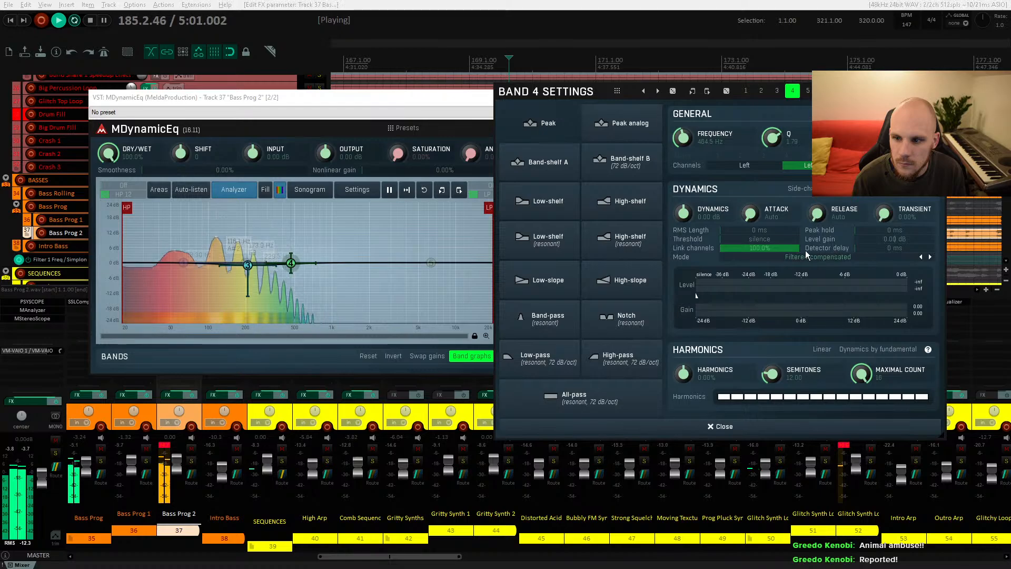
mouse_move(683, 213)
left_mouse_down()
mouse_move(685, 258)
mouse_move(736, 239)
left_mouse_up()
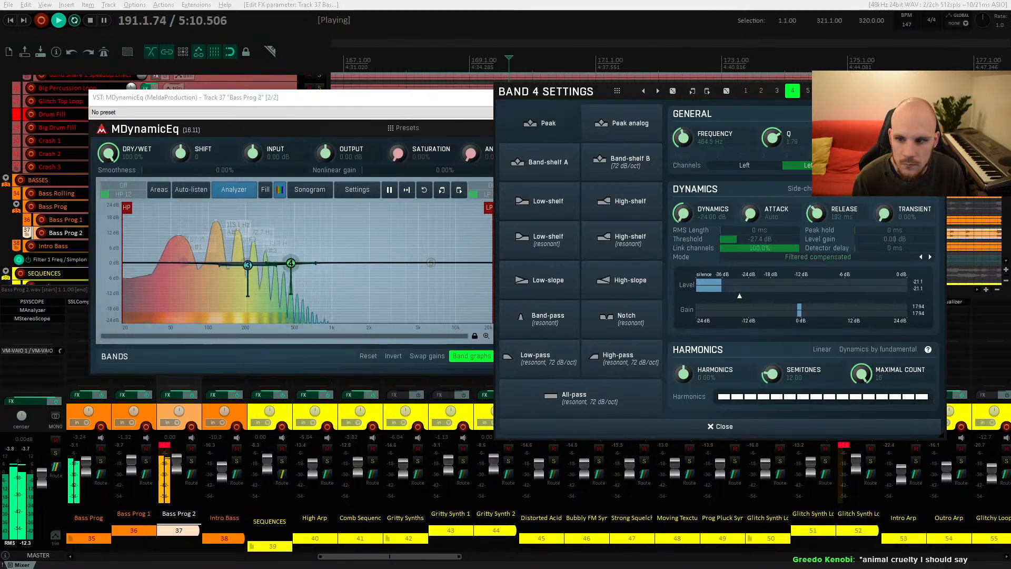
left_click_drag(813, 213, 813, 199)
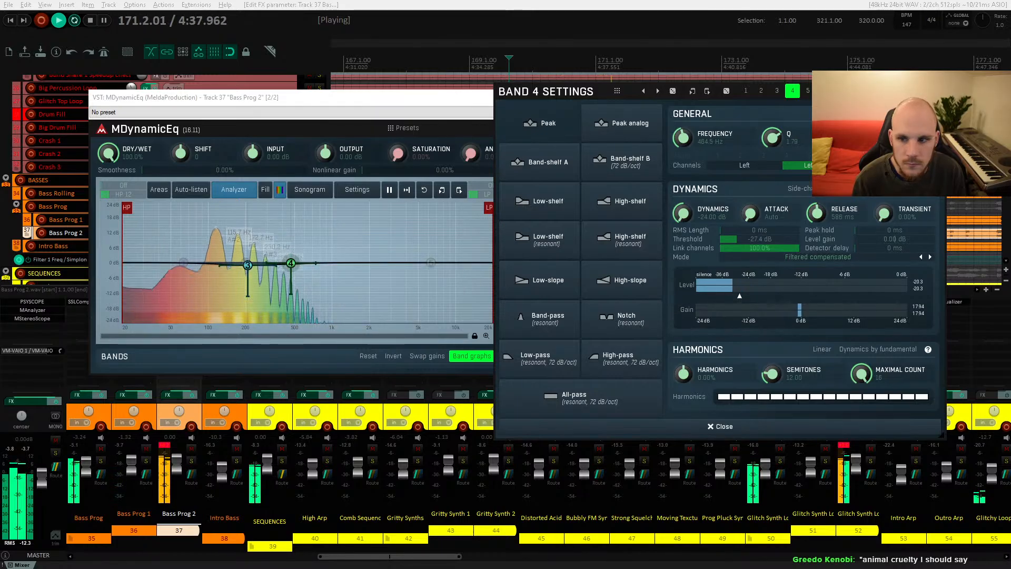
left_click(720, 426)
left_click(674, 98)
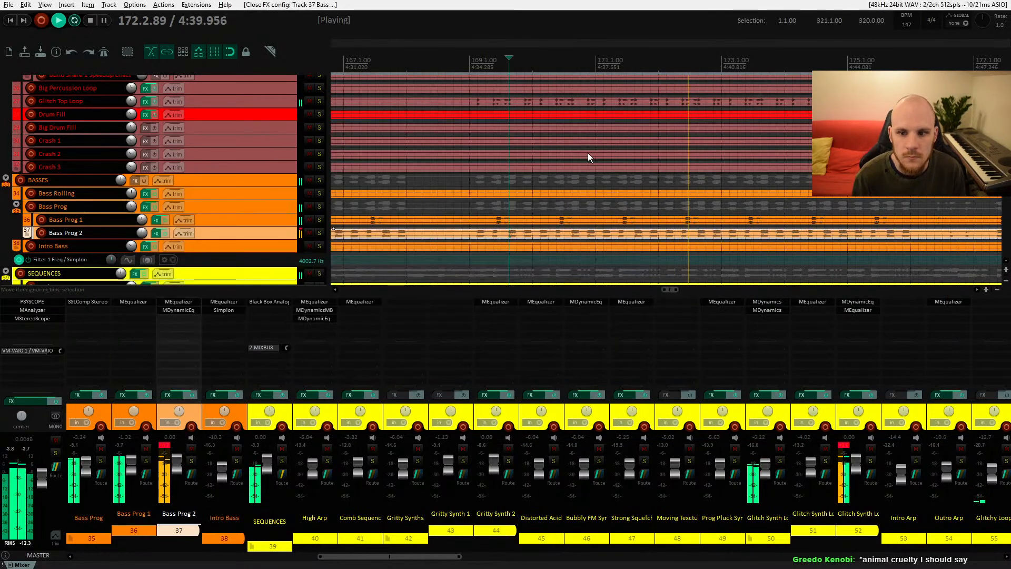
Step: Scroll to the bass tracks, pan the arrangement back to around bar 151 and stop playback
scroll(446, 171, "down", 2)
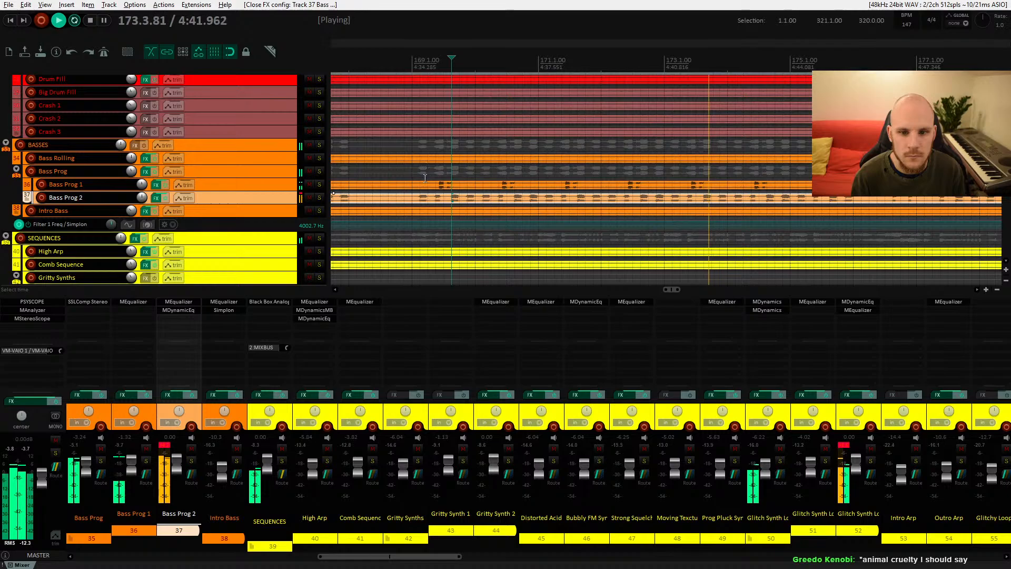
left_click(434, 182)
left_click_drag(435, 181, 702, 174)
left_click_drag(479, 179, 660, 171)
key("space")
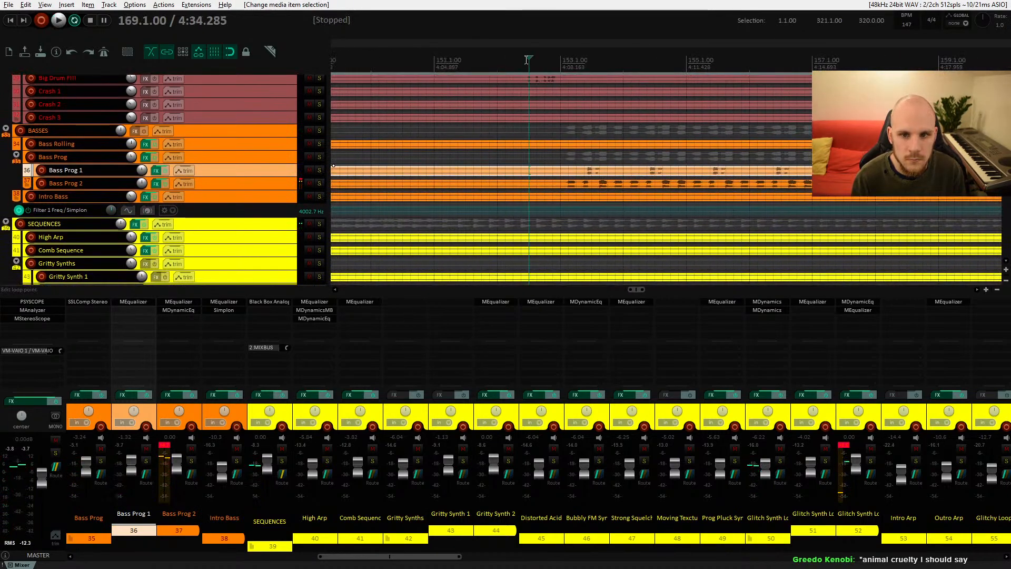
Step: Select the Bass Prog 1 item and play the passage from around bar 153
left_click(518, 181)
key("space")
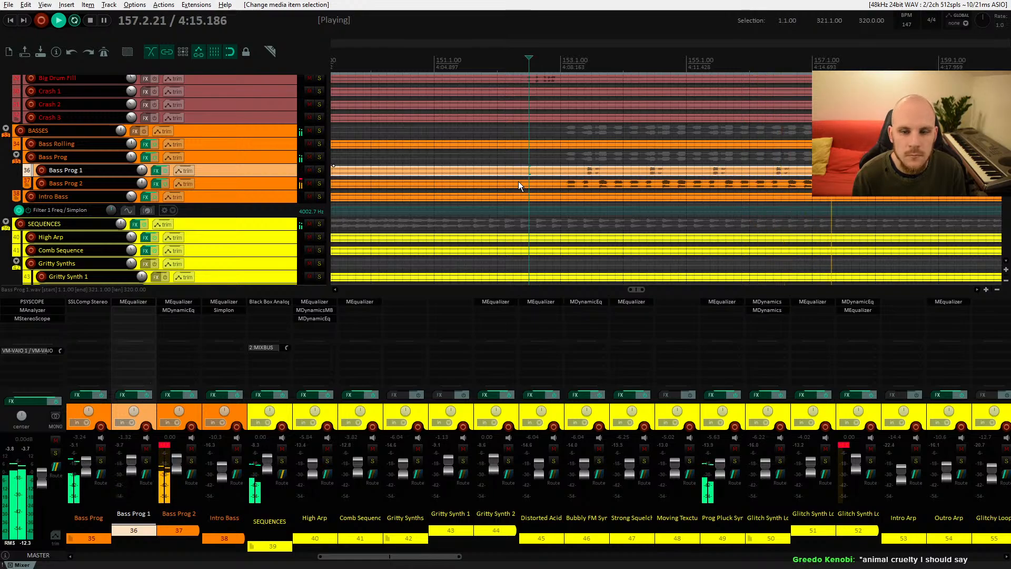
left_click_drag(574, 176, 513, 171)
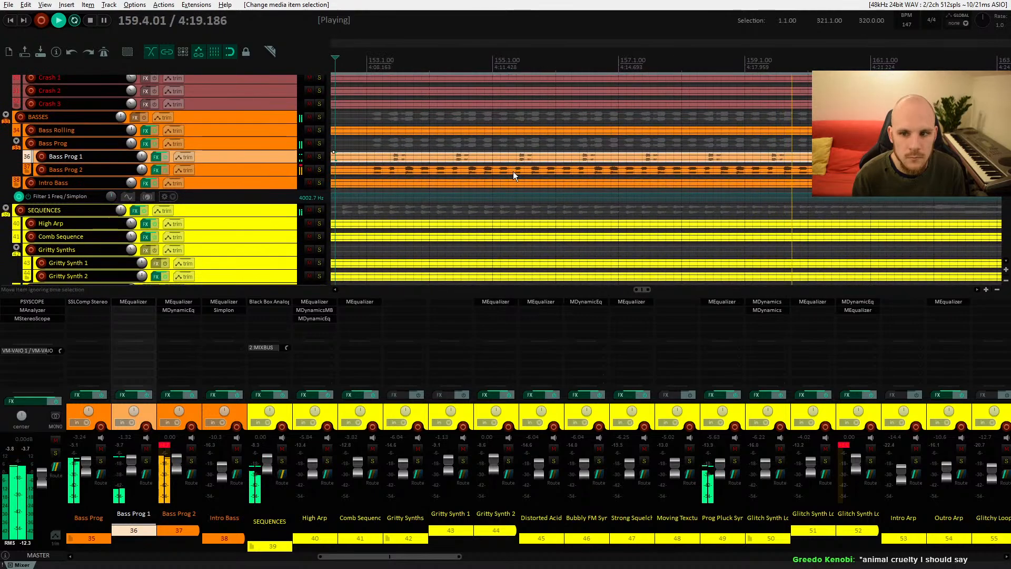
Step: Open Bass Prog 1's MEqualizer and move its low-pass band 6 to about 5 kHz, checking its settings
left_click(156, 156)
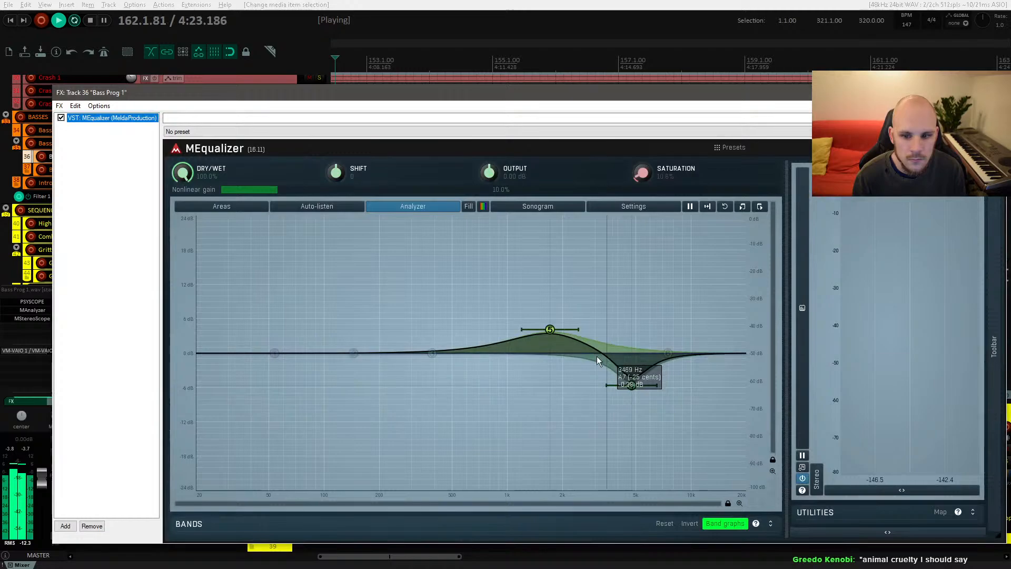
mouse_move(662, 354)
left_mouse_down()
mouse_move(510, 380)
mouse_move(511, 363)
mouse_move(645, 348)
left_mouse_up()
double_click(644, 348)
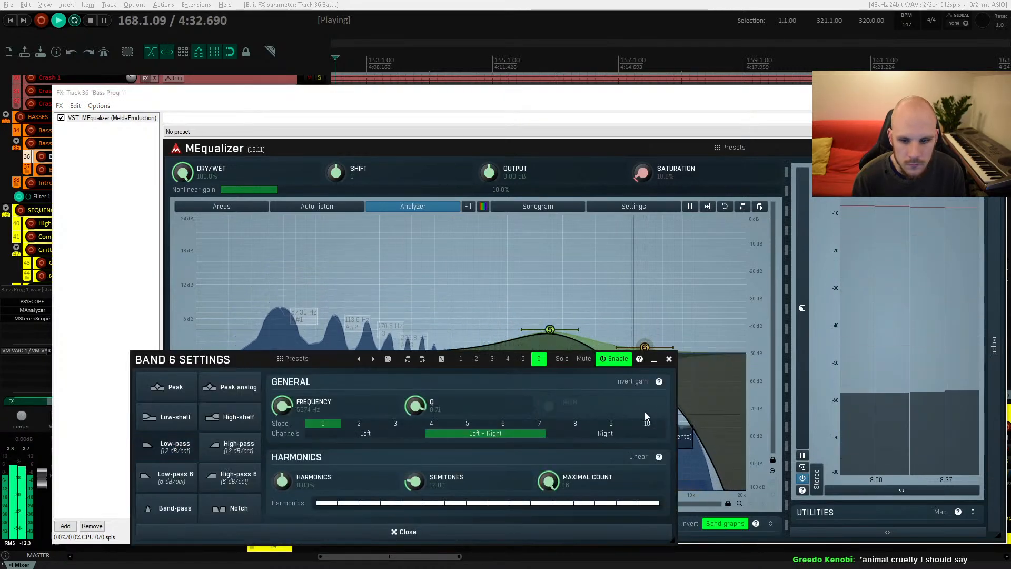
left_click(669, 359)
Step: Lower the low-pass band 6 to about 1.8 kHz, close the FX chain and stop playback
left_click_drag(643, 349, 617, 348)
double_click(618, 349)
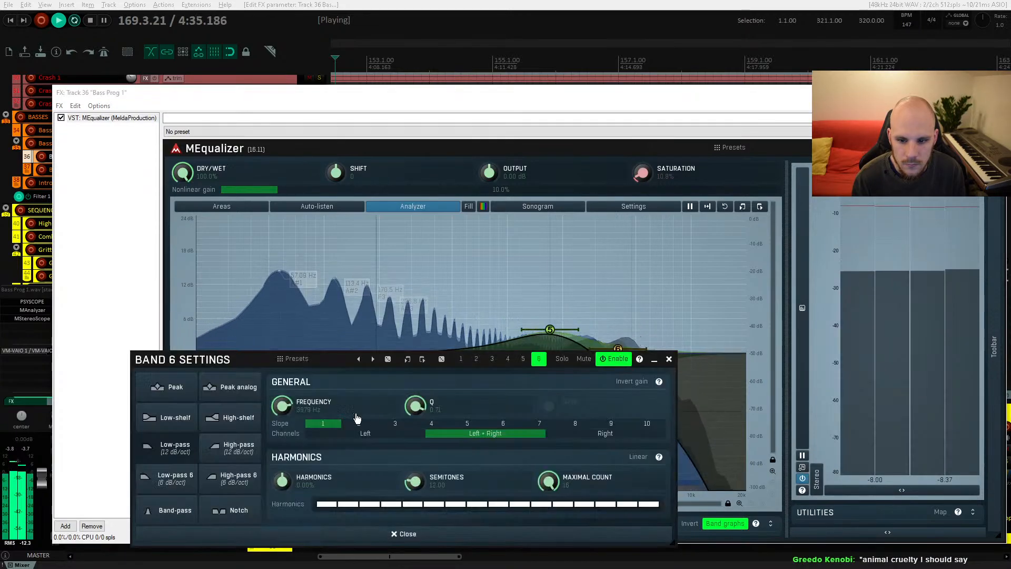
left_click(669, 359)
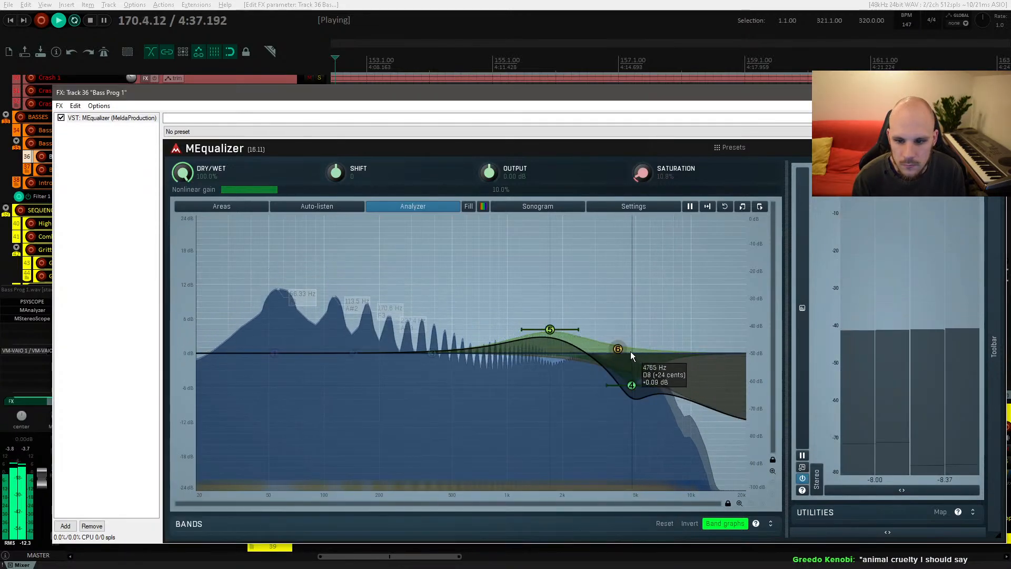
left_click_drag(618, 349, 553, 338)
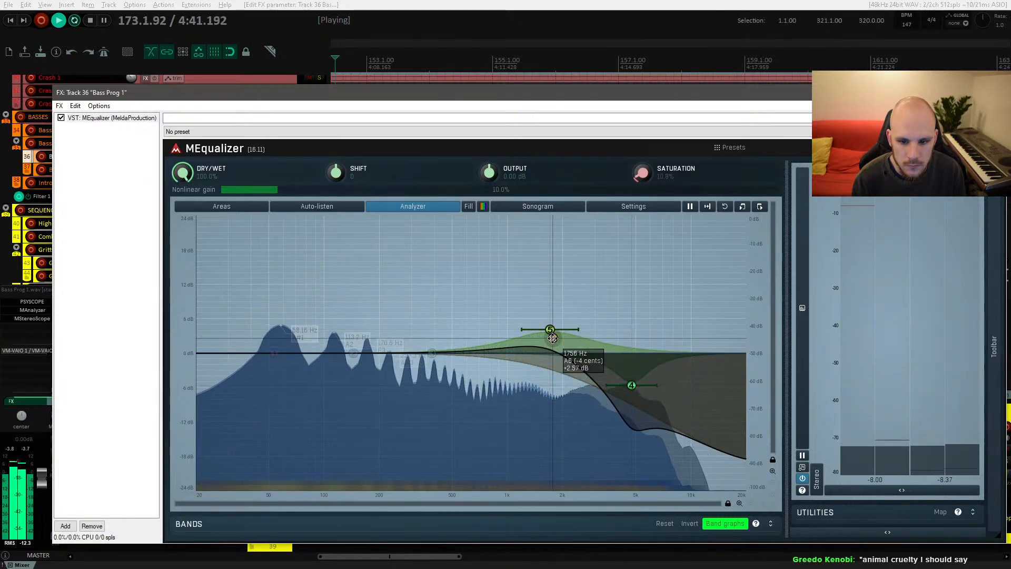
left_click(994, 92)
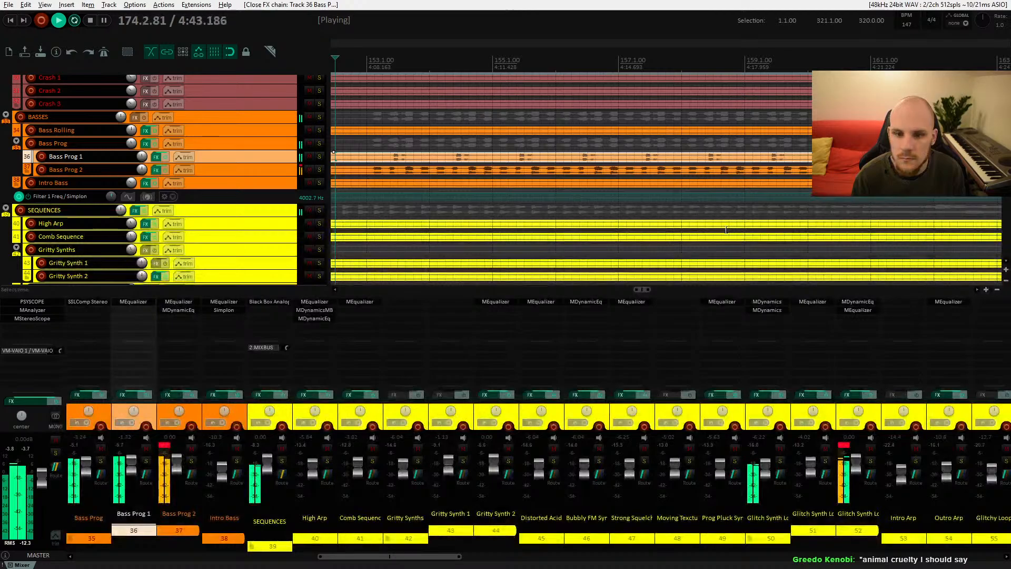
key("space")
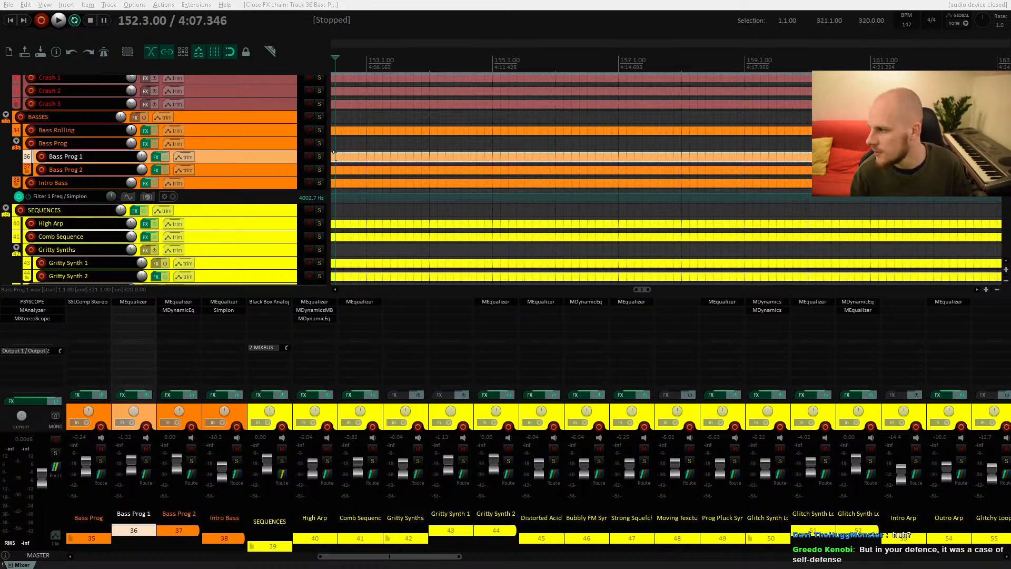
left_click_drag(1010, 174, 401, 61)
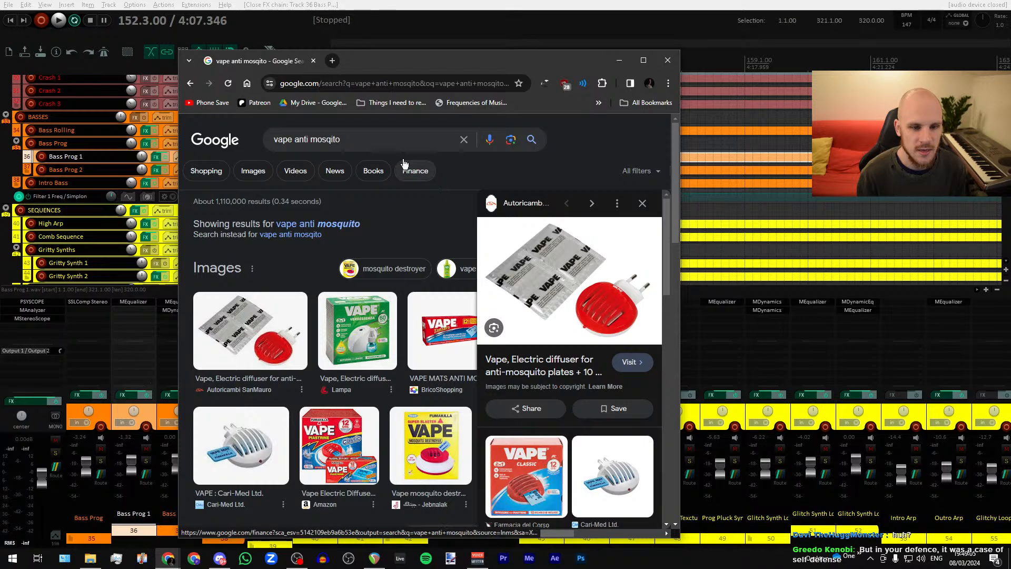
left_click_drag(252, 68, 1010, 158)
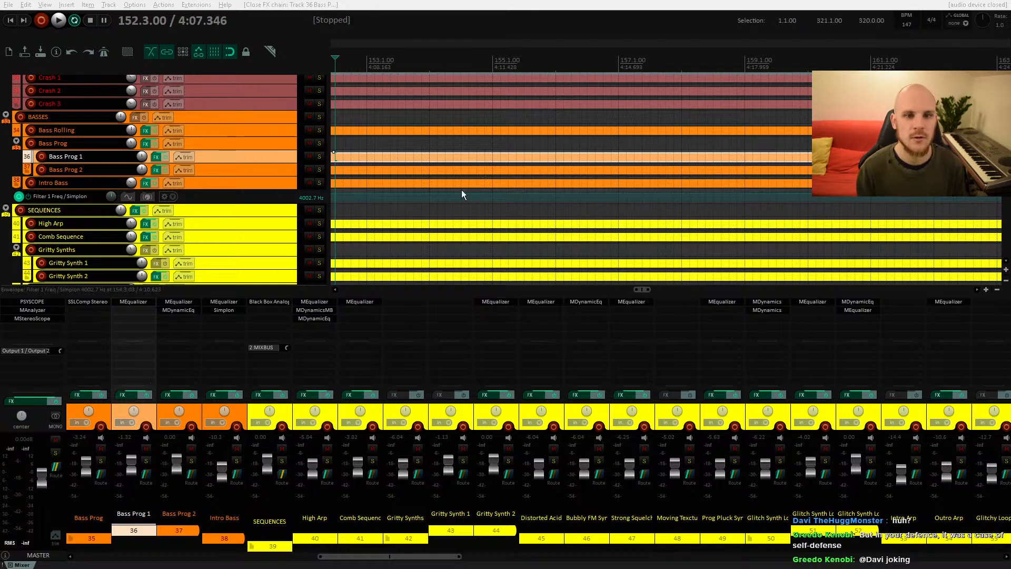
Step: Zoom out over the whole arrangement, select the Bass Prog folder and audition from around bar 153
scroll(528, 159, "down", 5)
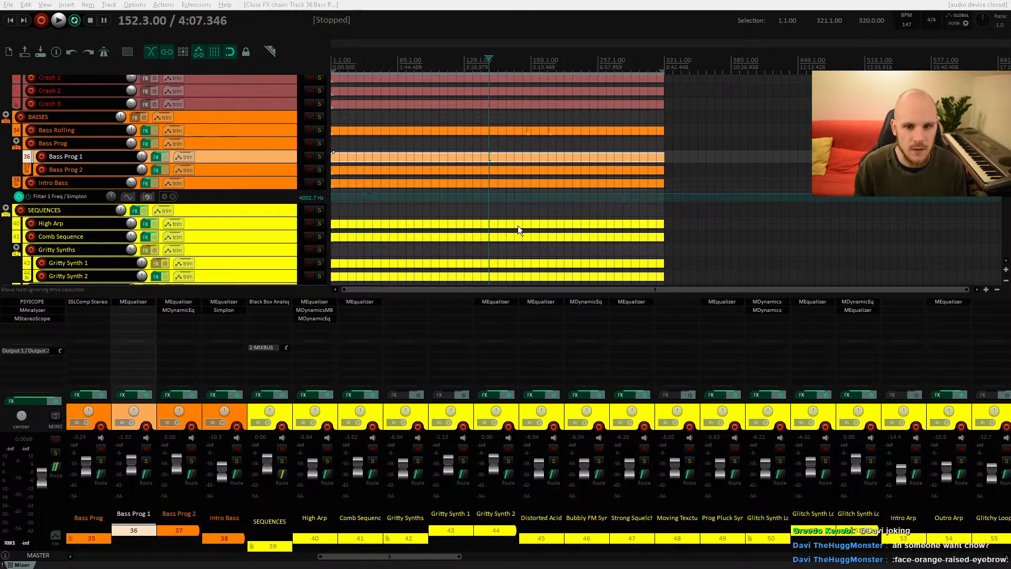
scroll(517, 225, "up", 6)
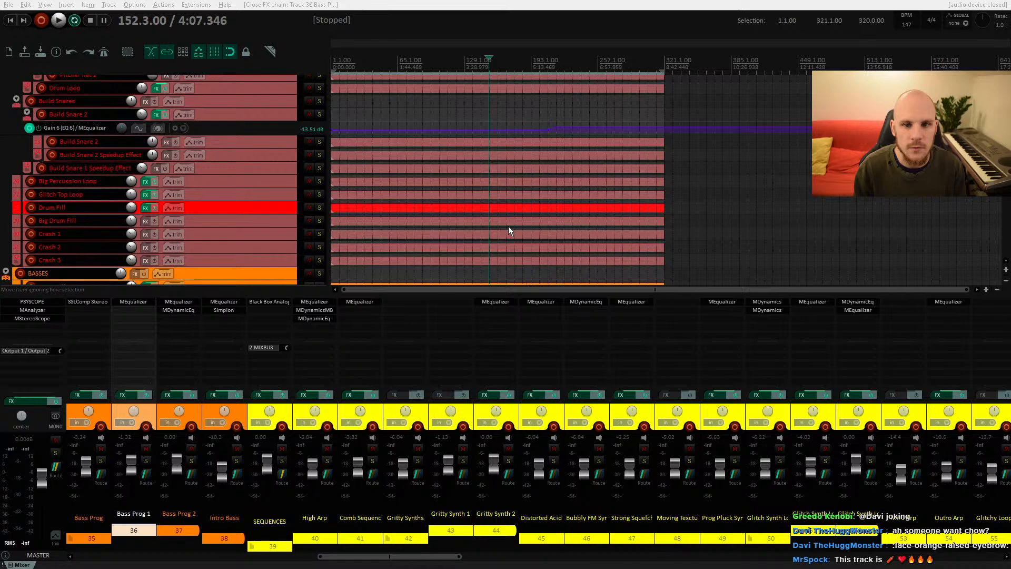
scroll(508, 231, "down", 4)
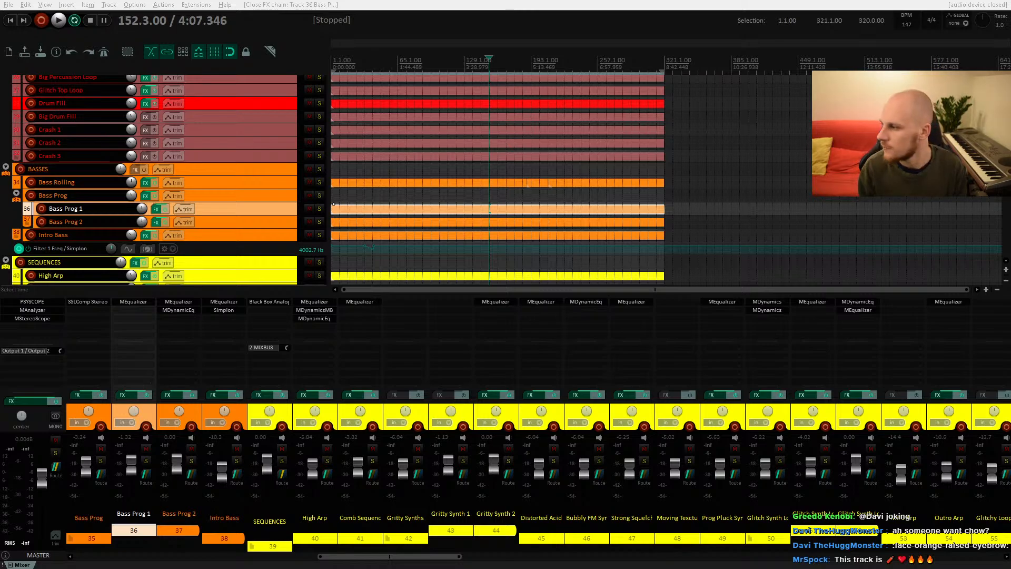
left_click(490, 193)
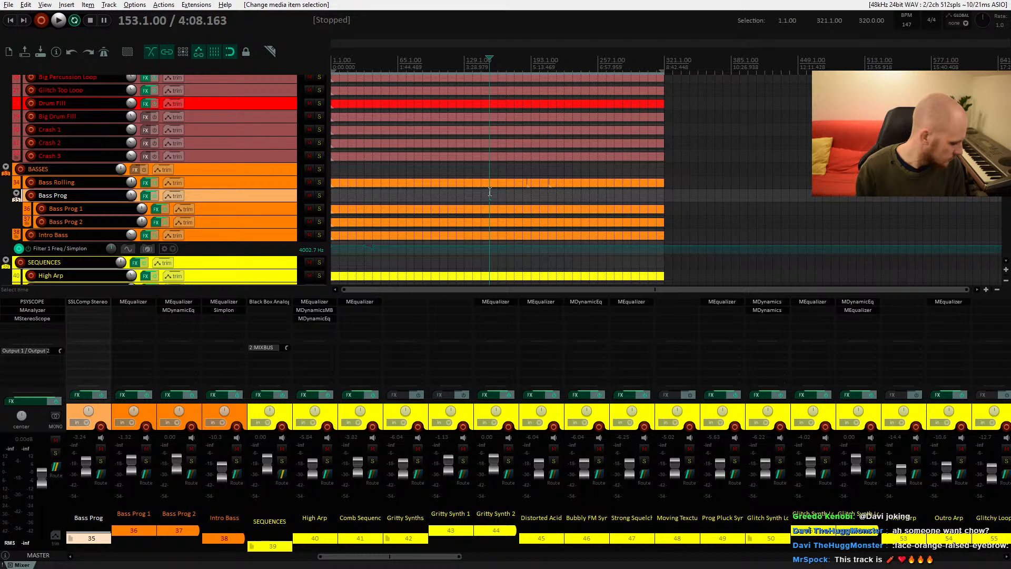
key("space")
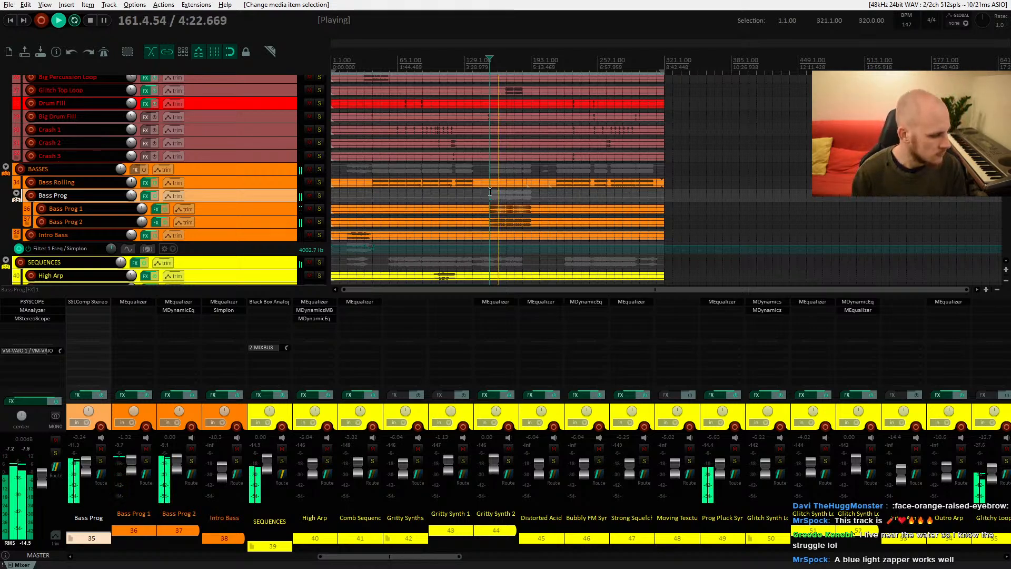
key("space")
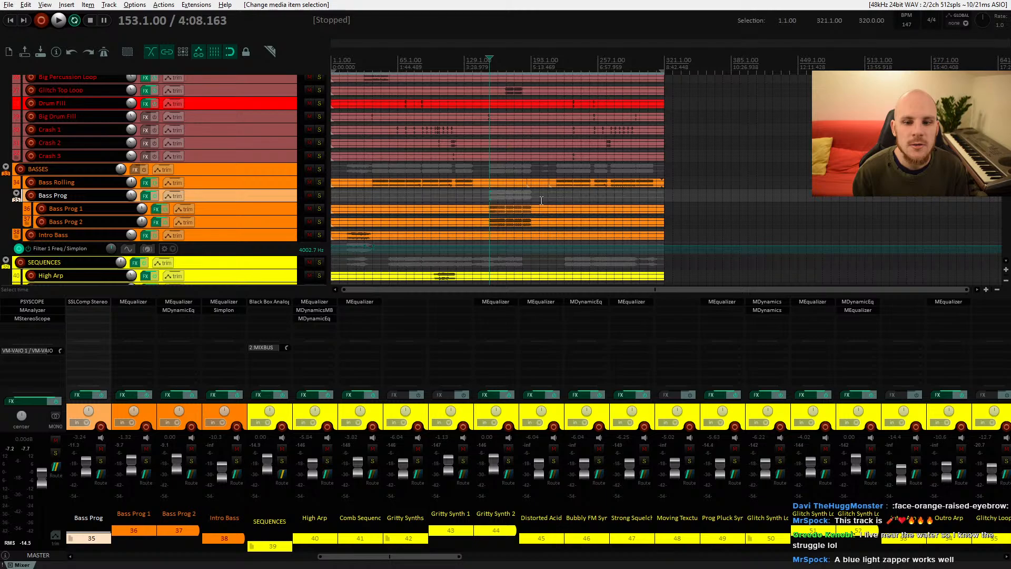
Step: Zoom in and play the bass progression from around bar 190 on Bass Prog 1
scroll(541, 200, "up", 5)
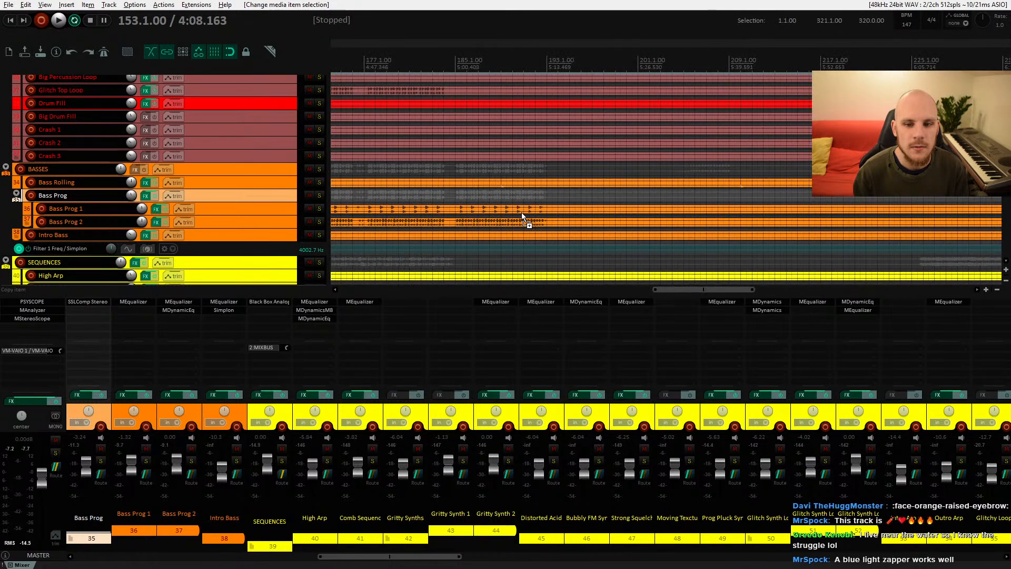
left_click(516, 210)
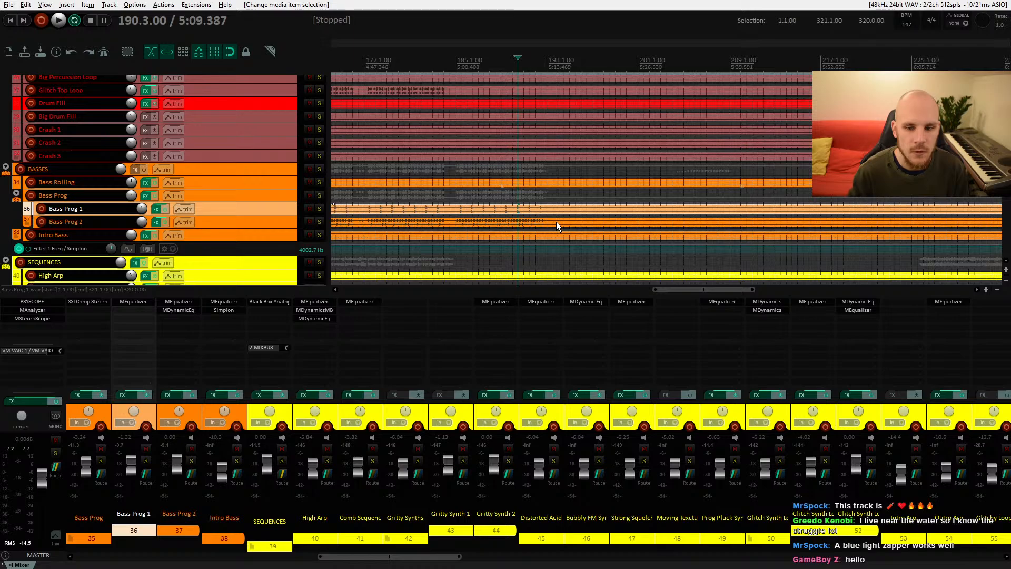
key("space")
scroll(524, 225, "up", 5)
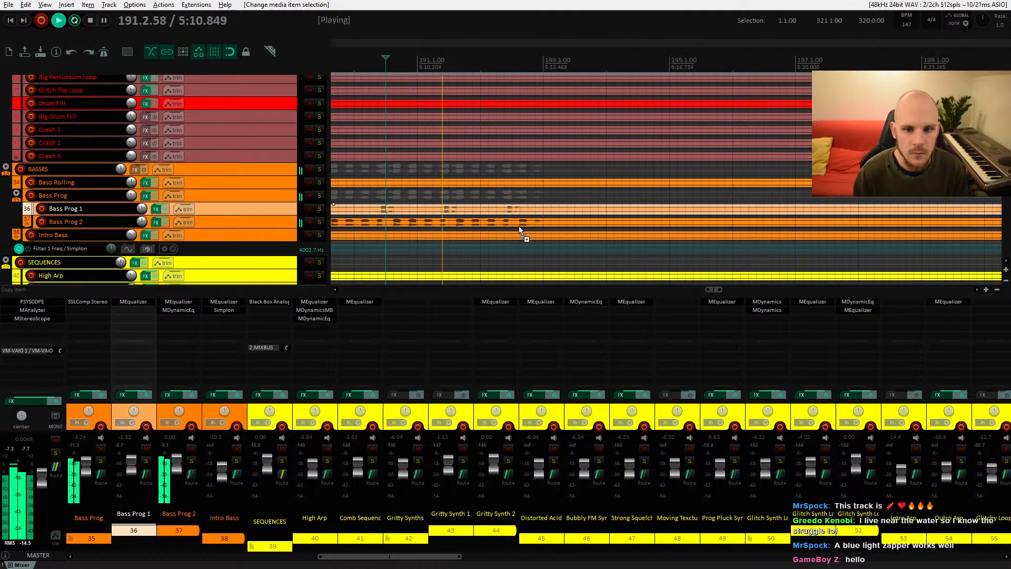
scroll(546, 228, "up", 3)
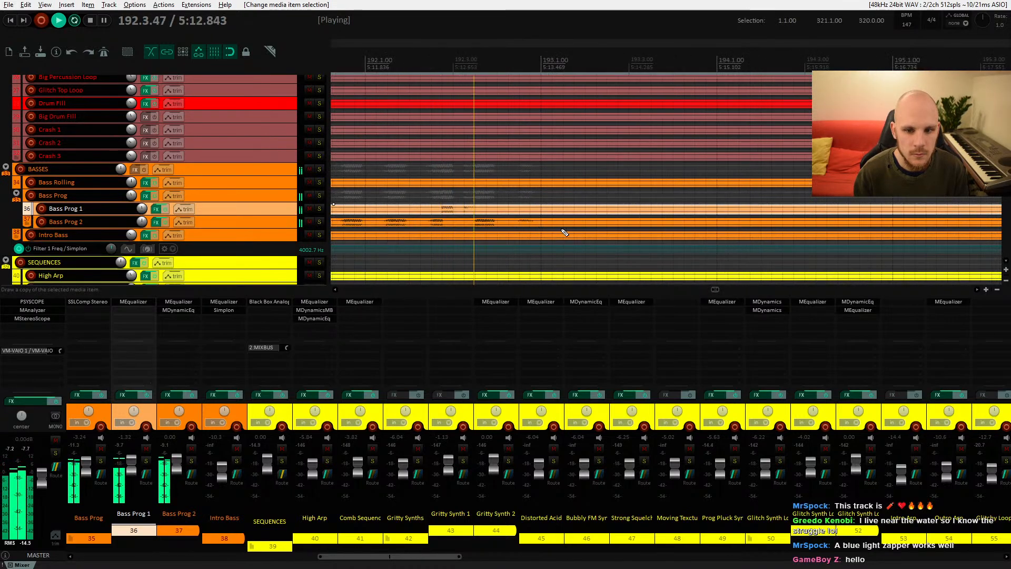
scroll(565, 232, "down", 7)
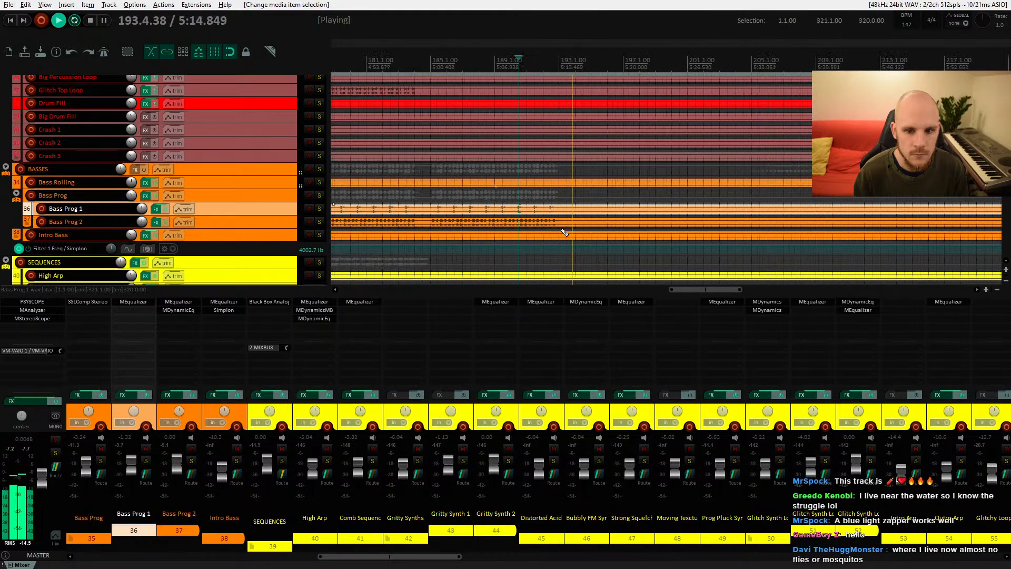
key("space")
key("space")
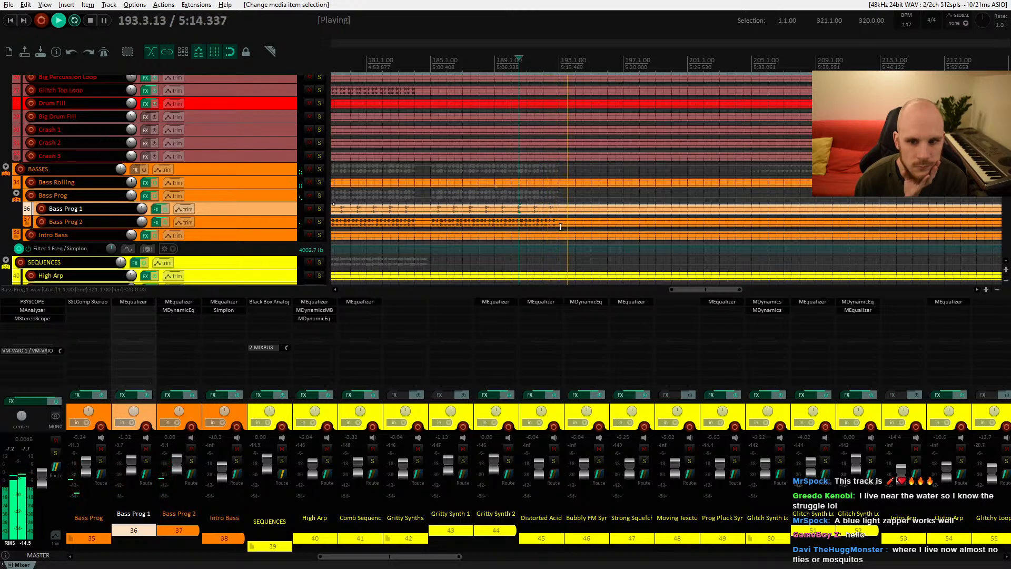
Step: Open the master track's Psyscope and play the arrangement from bar 153
key("space")
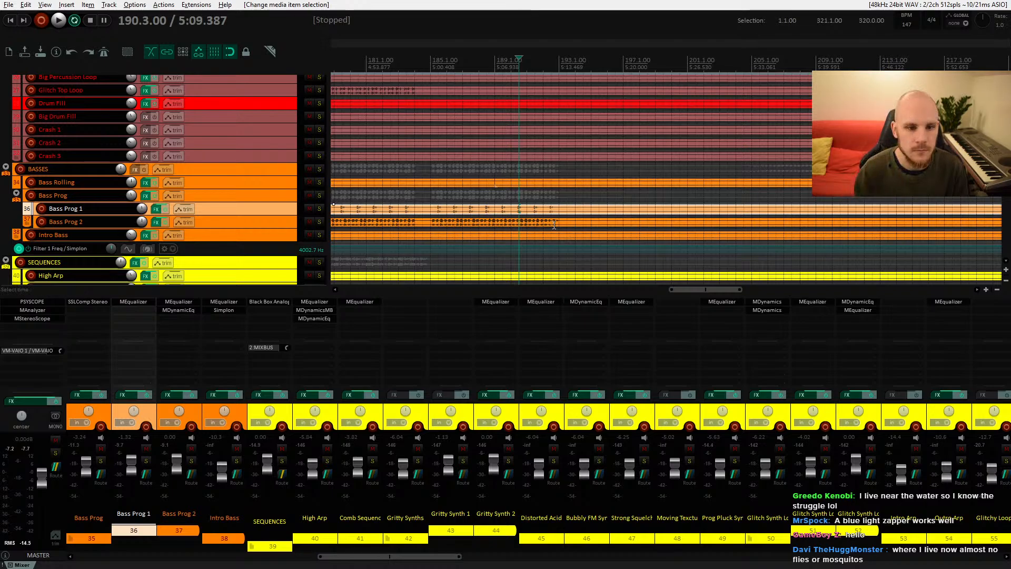
scroll(565, 230, "down", 3)
left_click(375, 194)
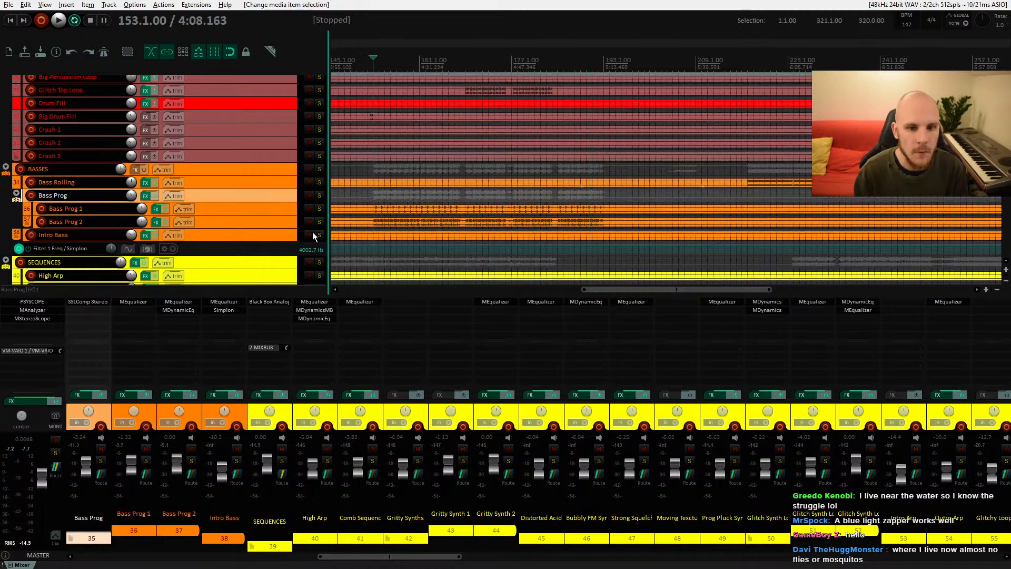
left_click(32, 302)
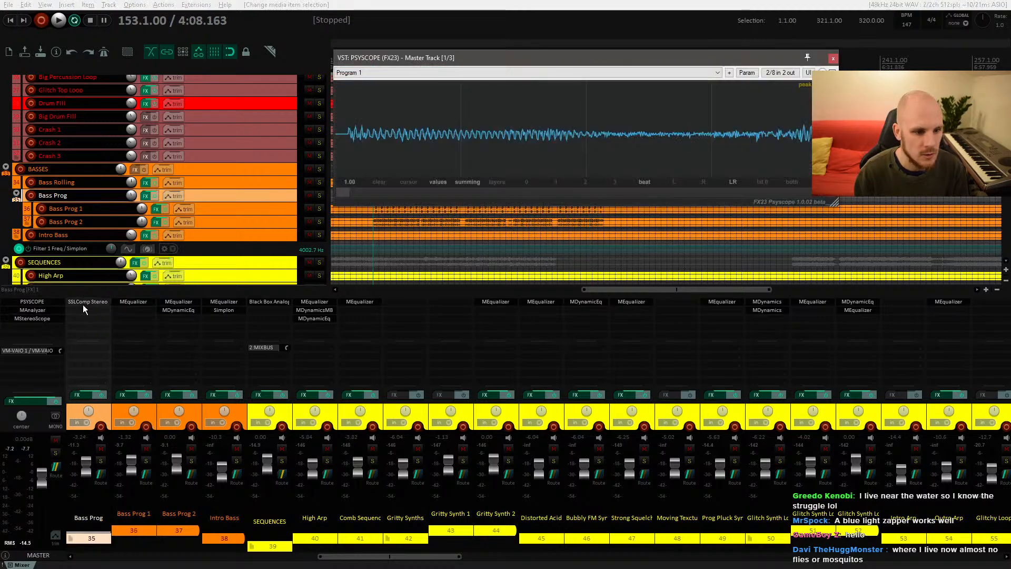
key("space")
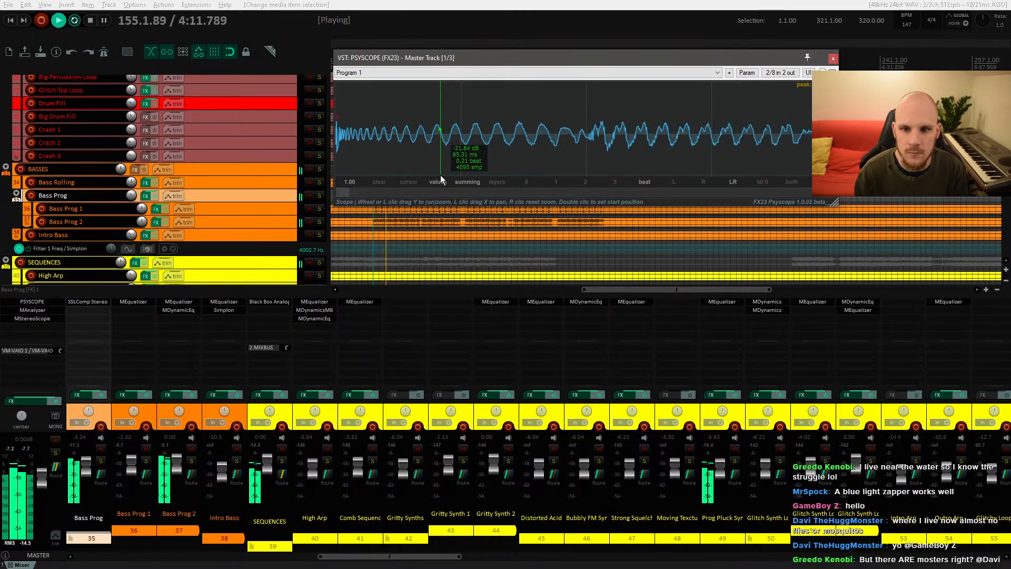
Step: Solo Bass Prog 1 on its own to hear it through the scope
left_click(319, 195)
scroll(245, 214, "up", 5)
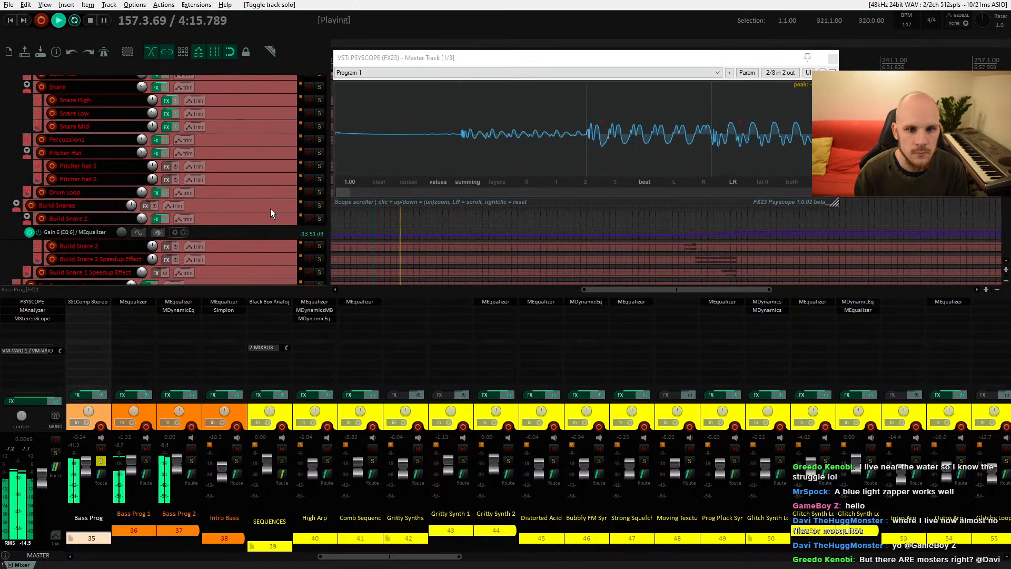
scroll(270, 208, "down", 5)
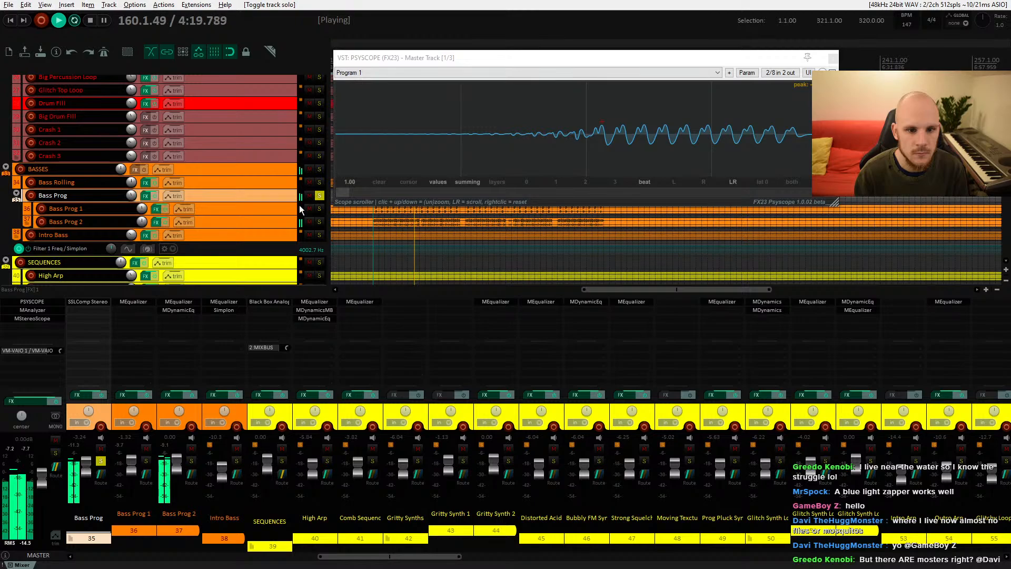
left_click(319, 208)
left_click(320, 196)
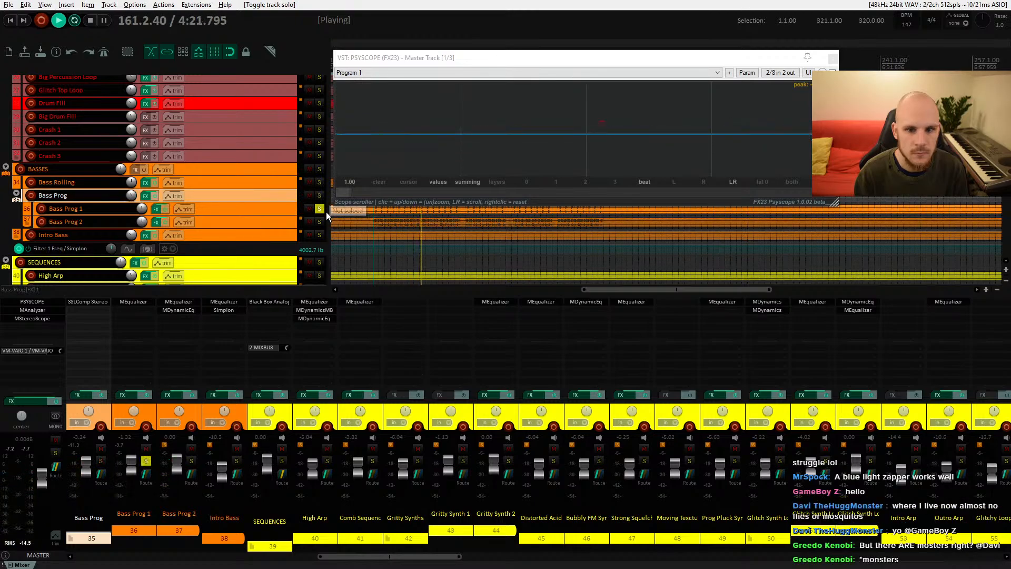
Step: Add the LFOTool plugin to the Bass Prog 1 track's FX chain
left_click(212, 209)
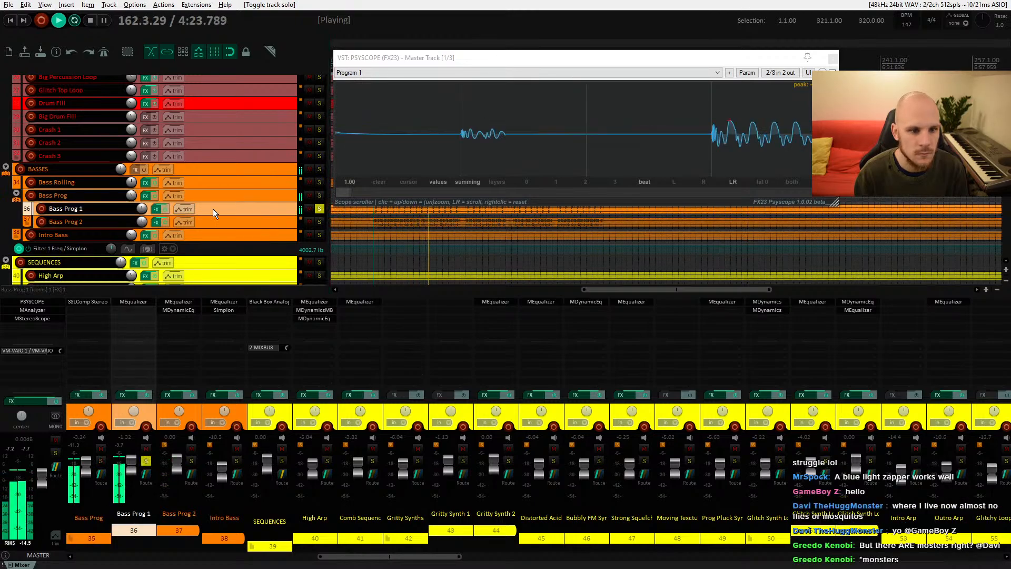
double_click(153, 319)
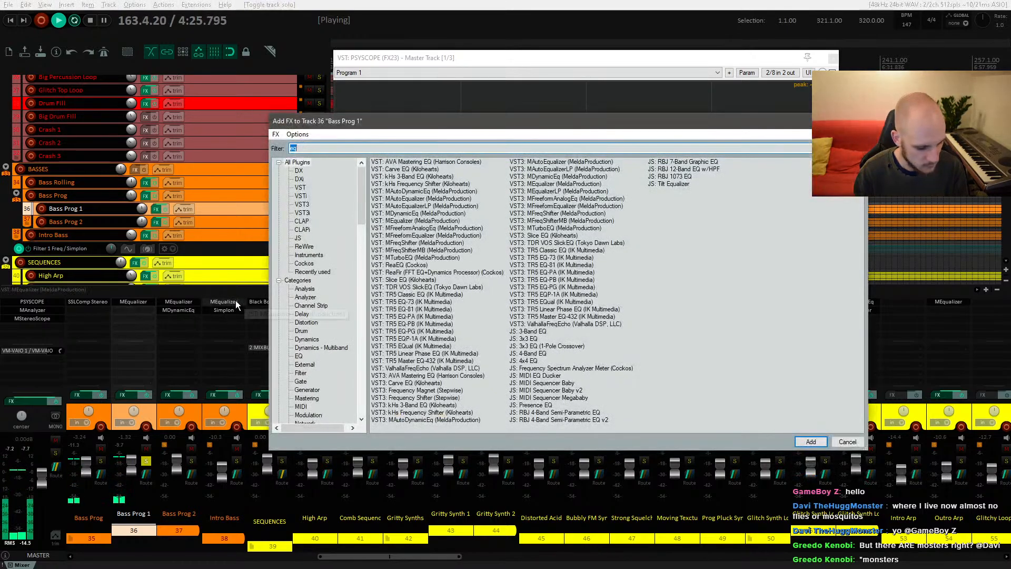
type("lfo")
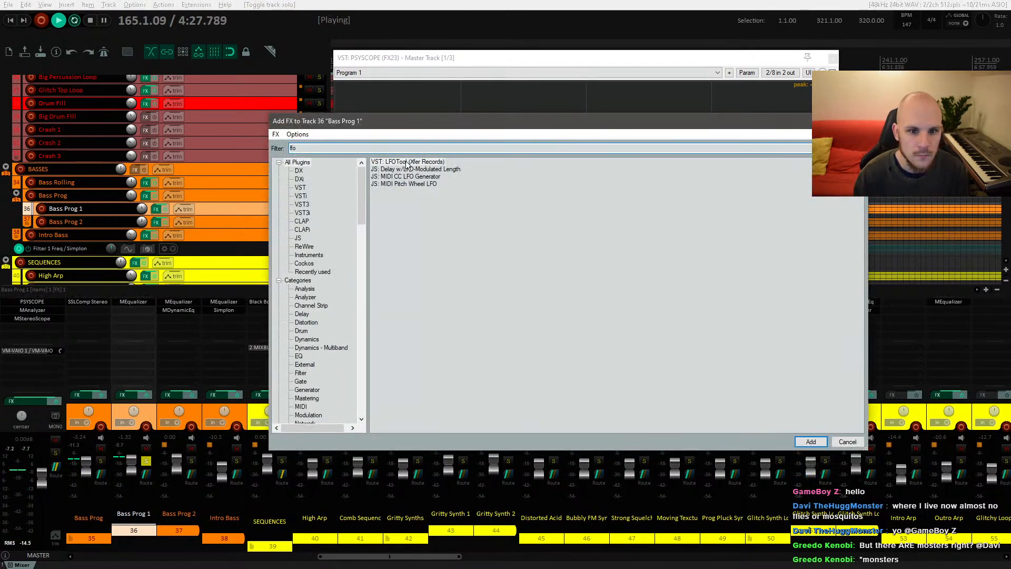
key("Return")
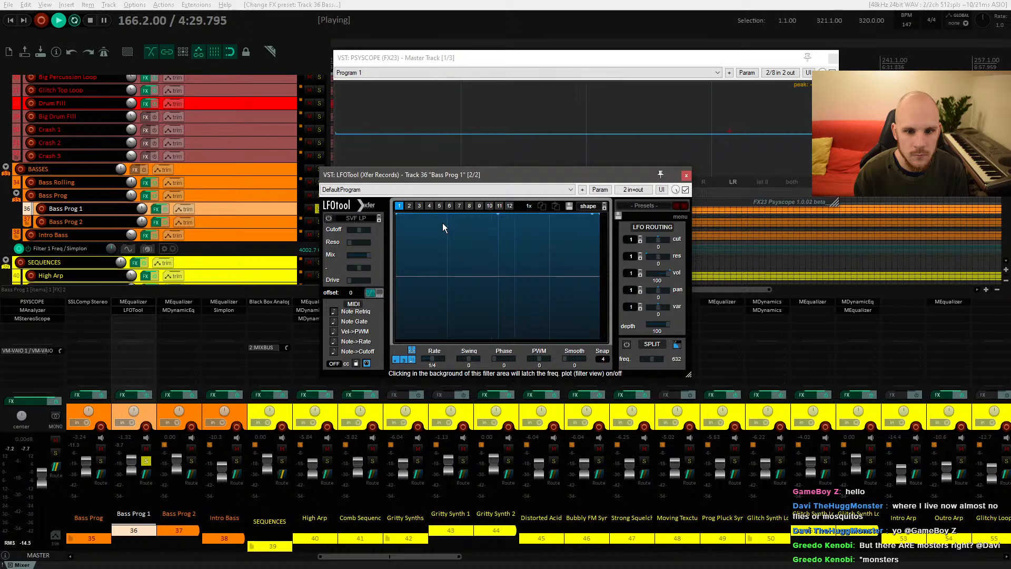
Step: Shape LFOTool's volume curve into a ducking envelope with a curved rise at the start, then close the plugin
left_click_drag(396, 217, 384, 372)
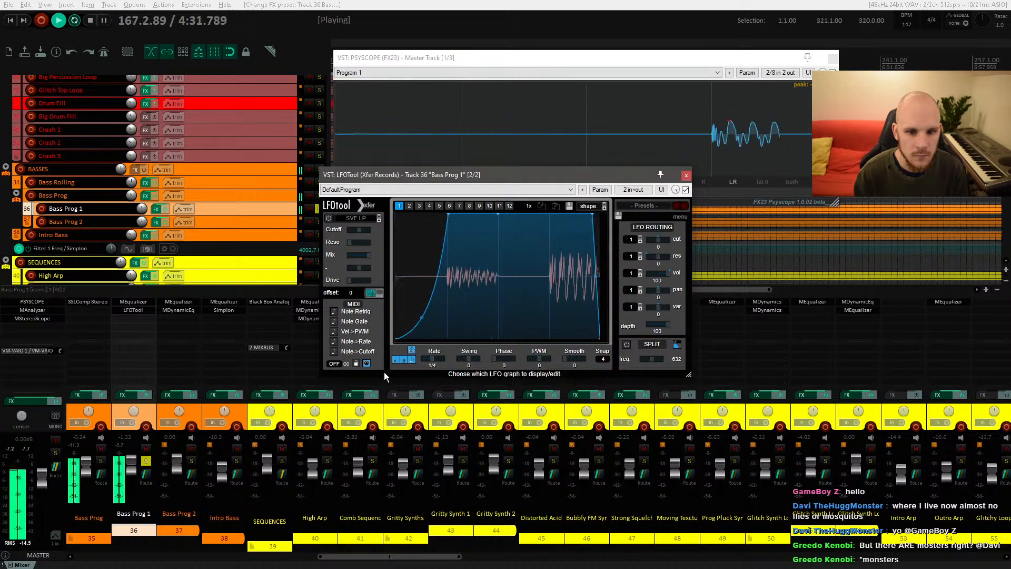
left_click_drag(422, 316, 421, 319)
left_click_drag(448, 214, 442, 215)
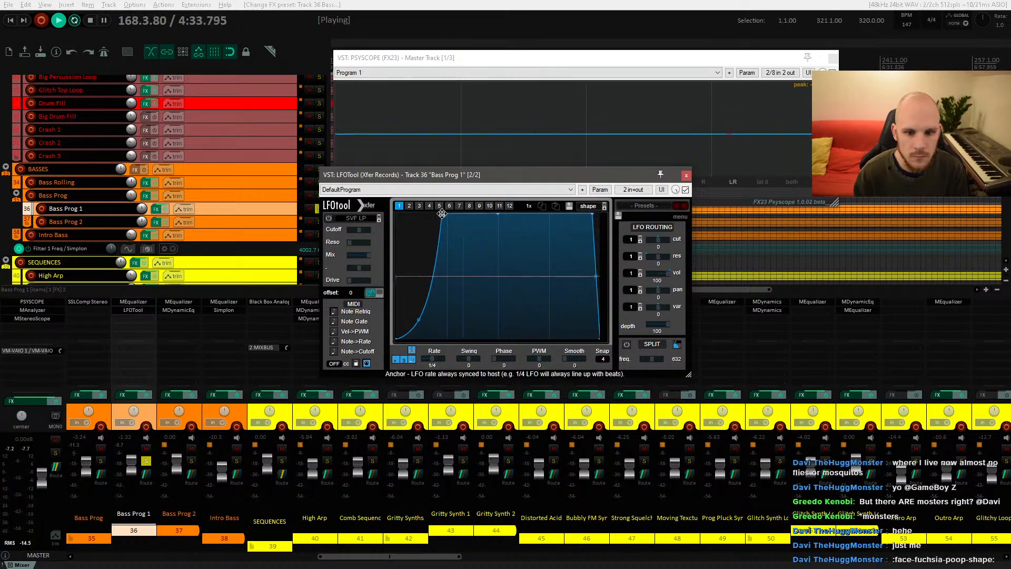
left_click(687, 177)
Step: Close the Psyscope, unsolo Bass Prog 1 and audition the full mix from bar 153
left_click(345, 200)
key("space")
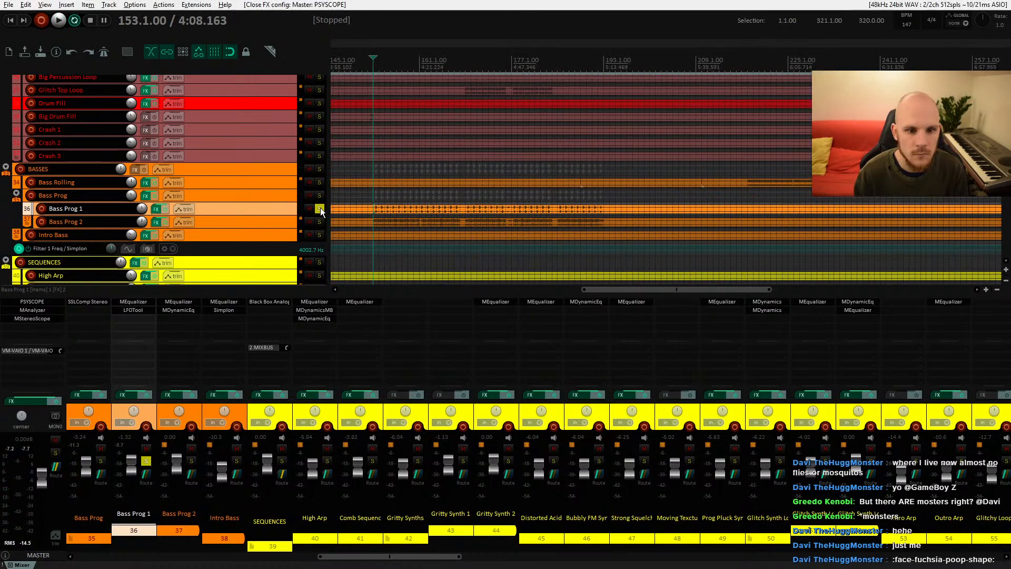
left_click(319, 210)
key("space")
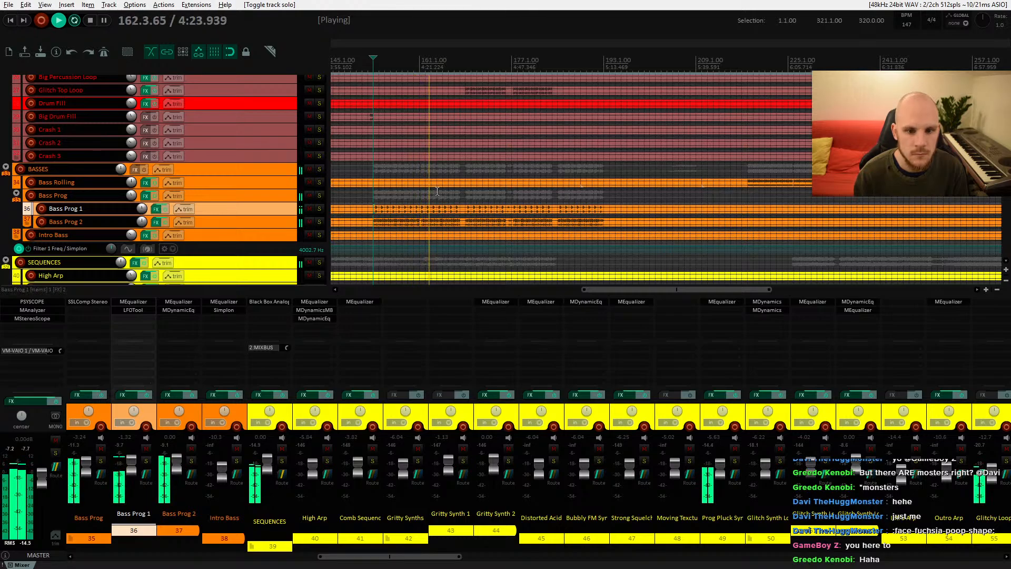
key("space")
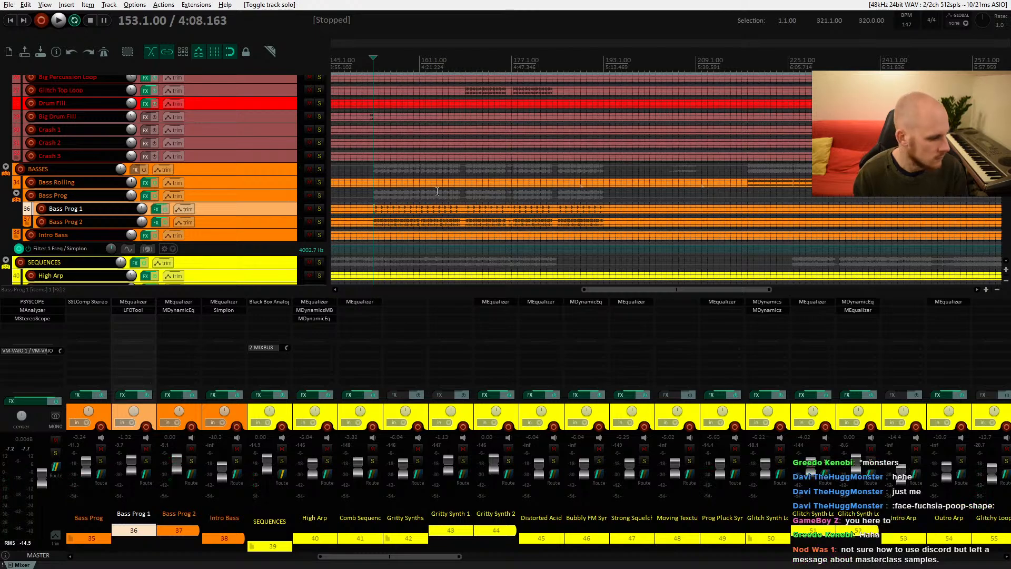
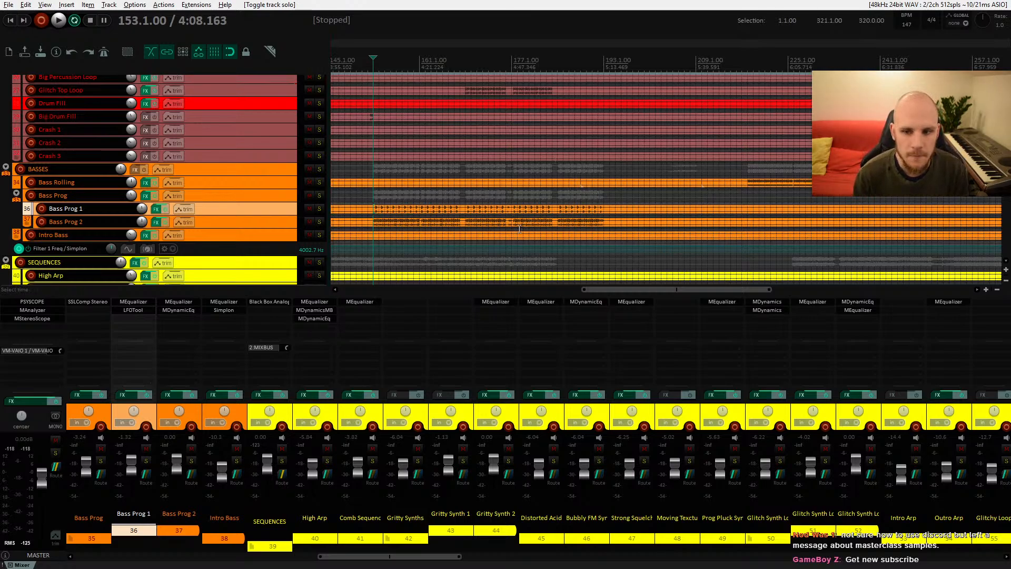
Step: Select and play the Spoken Vocal 2 item, then set the Spoken Vocal 2 track volume to -6.22 dB
scroll(519, 229, "down", 5)
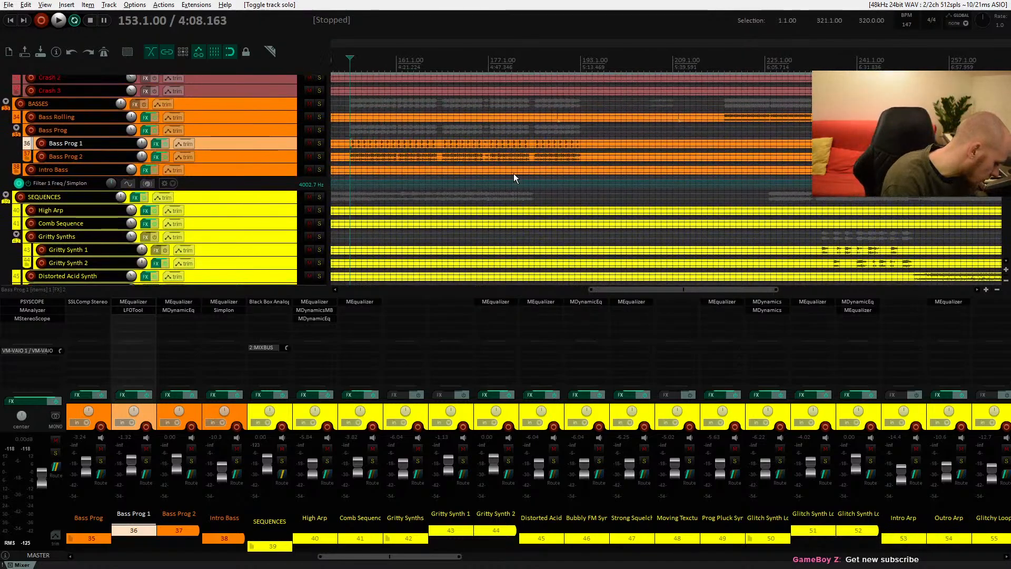
scroll(514, 172, "down", 20)
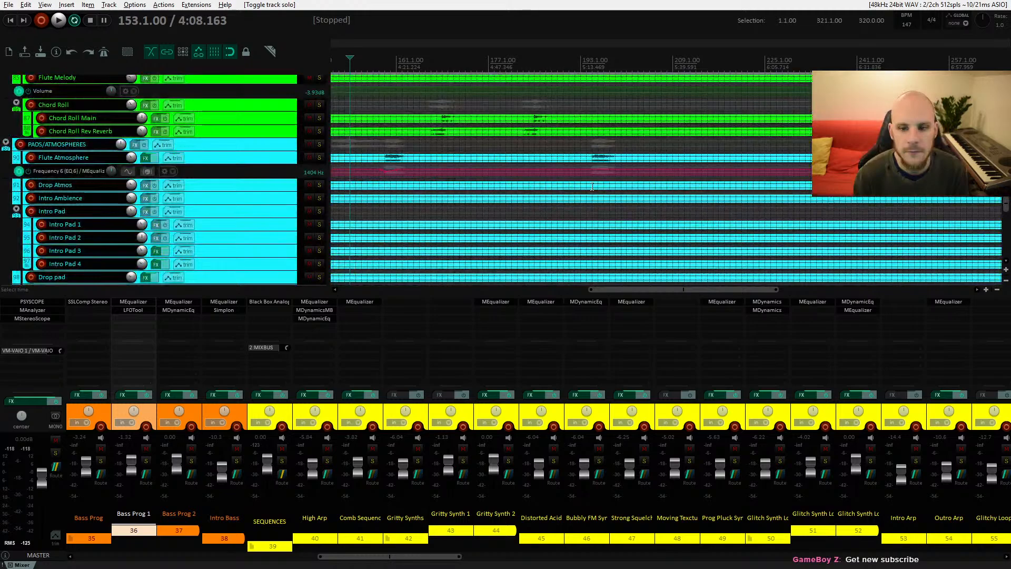
scroll(592, 187, "down", 20)
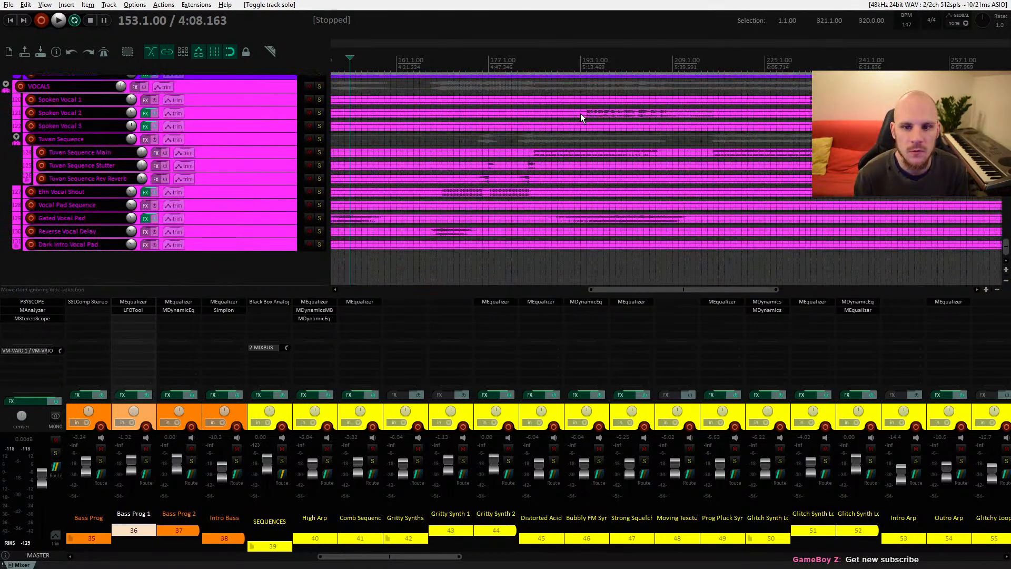
left_click(580, 112)
key("space")
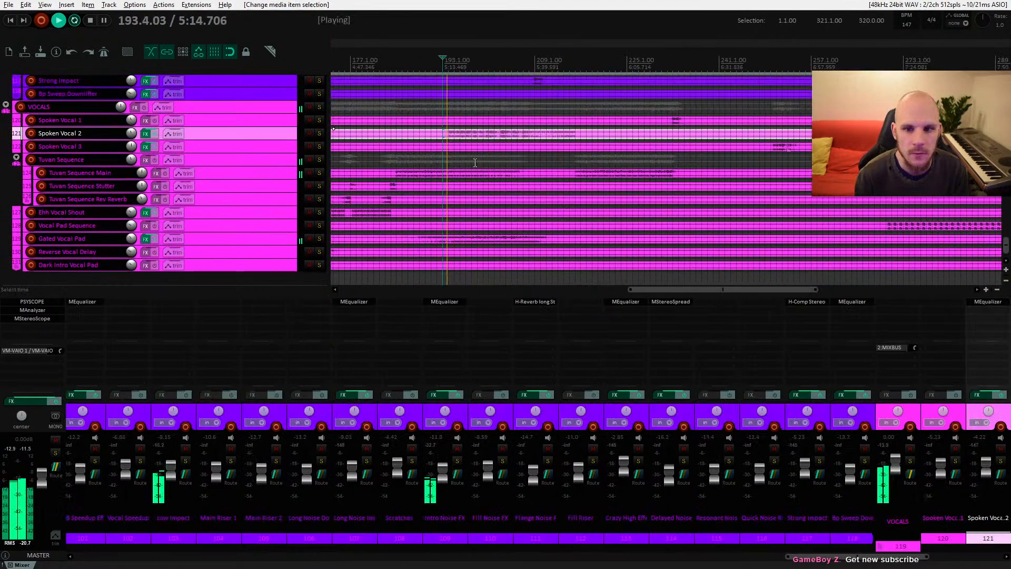
right_click(132, 134)
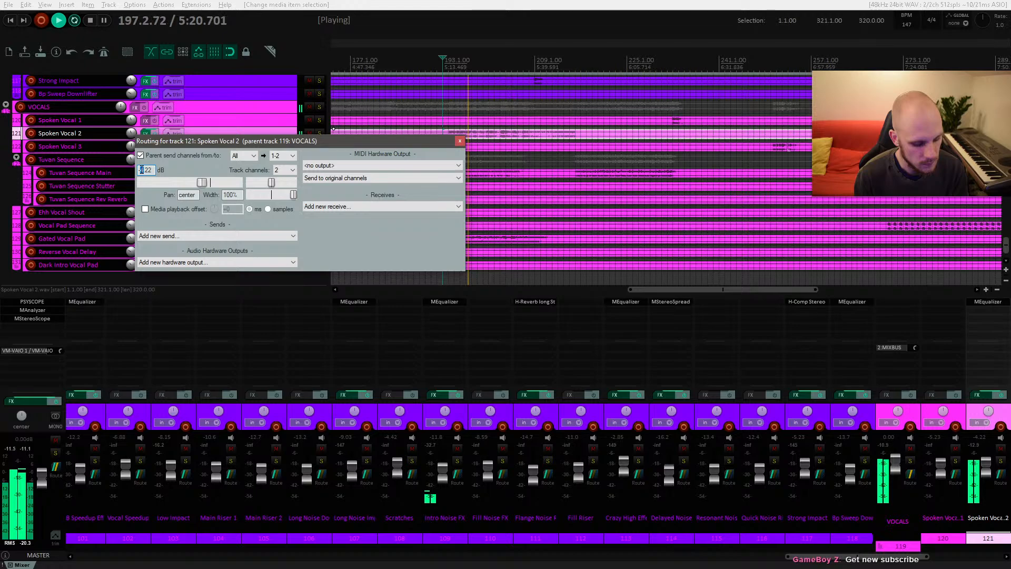
type("6")
key("Return")
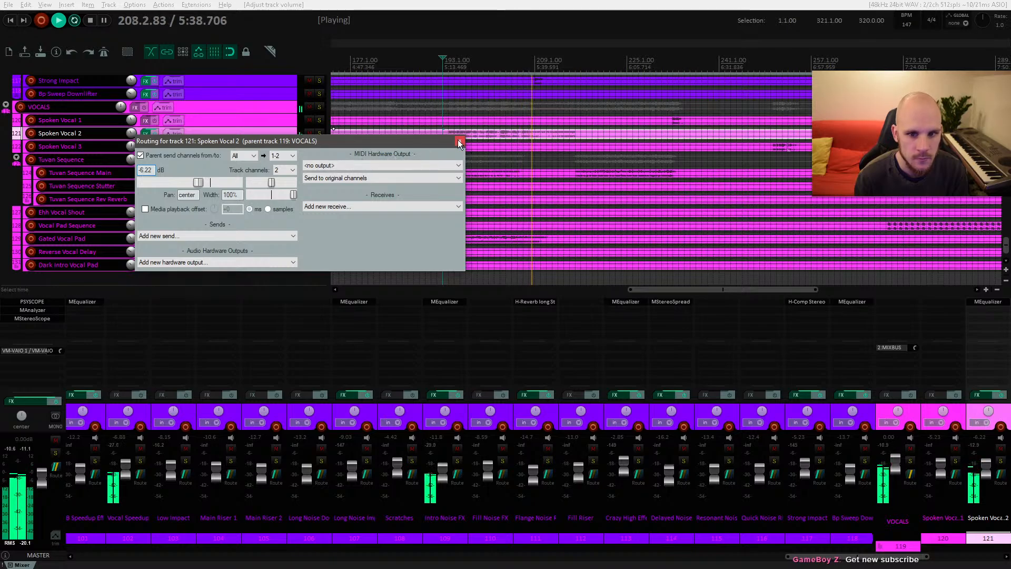
Step: Select and enlarge the Melodic Arp Oneshot track, then show and arm its volume envelope
scroll(542, 190, "up", 5)
scroll(535, 198, "up", 5)
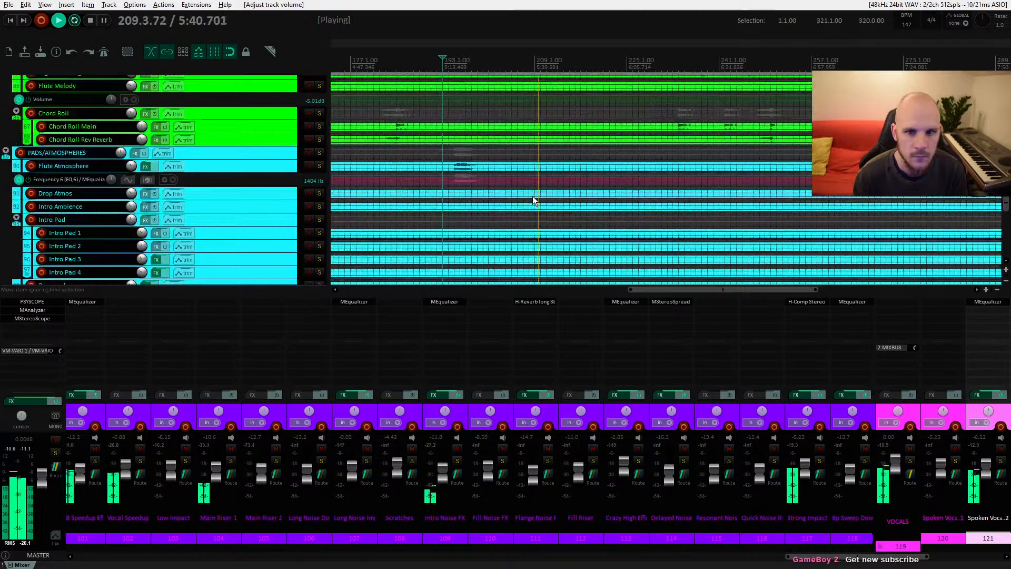
key("space")
left_click(517, 150)
key("space")
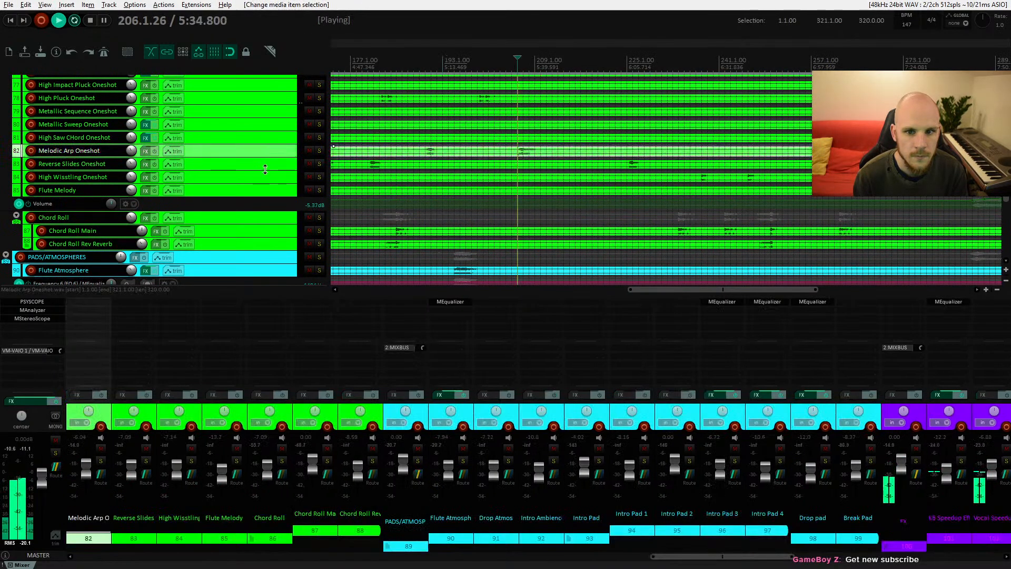
left_click_drag(222, 157, 239, 214)
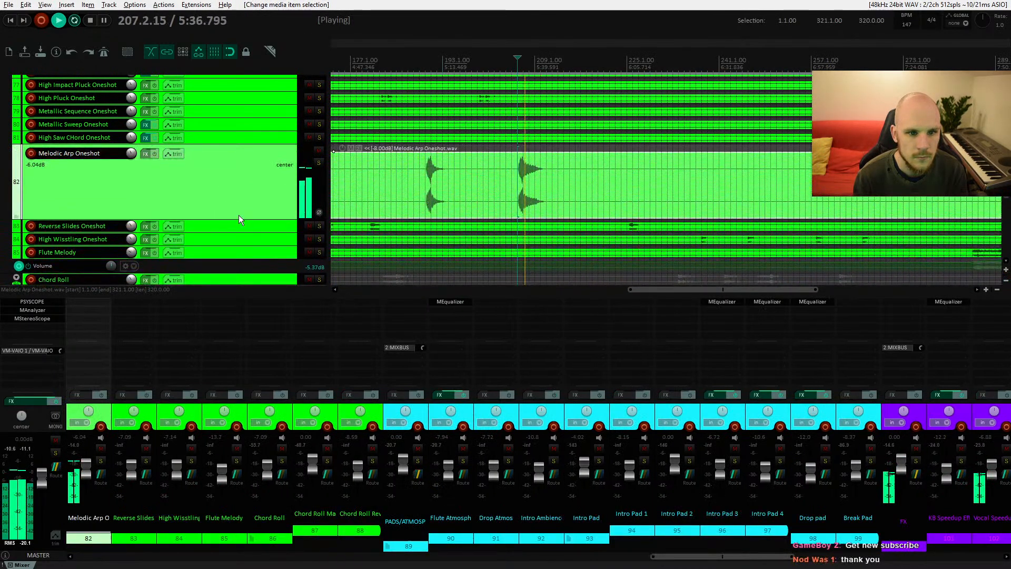
key("space")
left_click(181, 156)
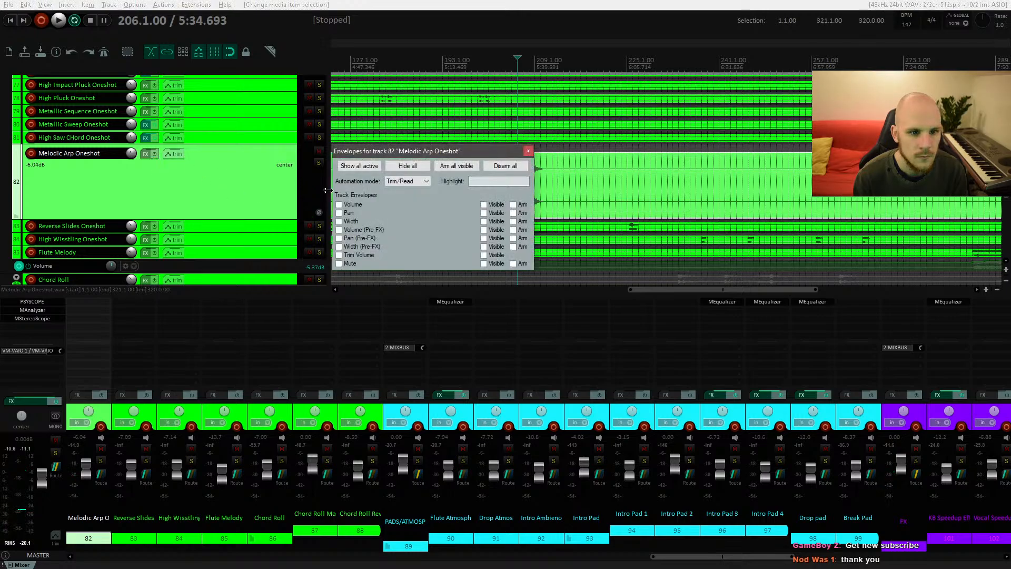
left_click(338, 204)
left_click(528, 151)
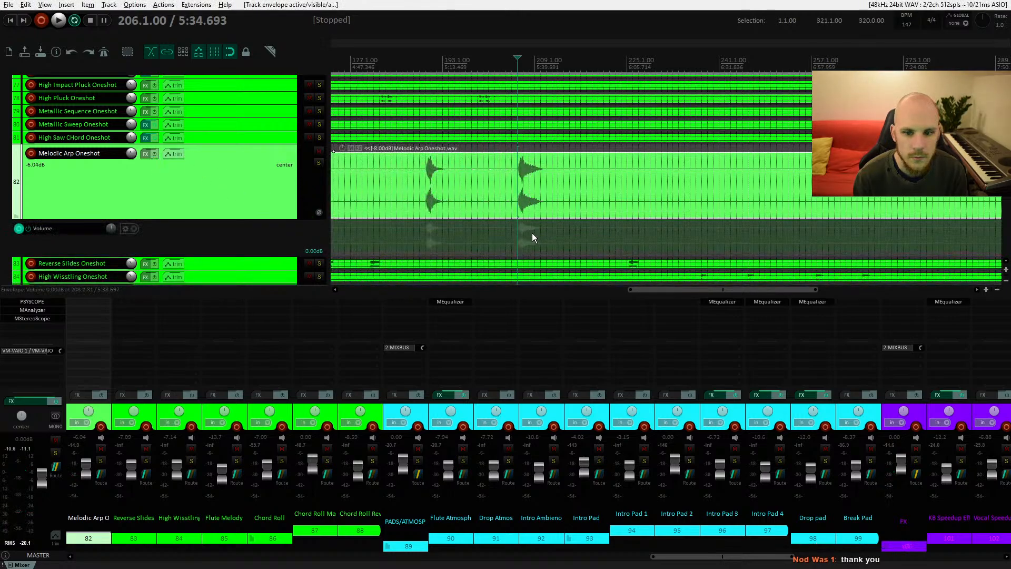
Step: Add a point to the Melodic Arp Oneshot volume envelope and lower the envelope to about -5 dB from around bar 202
scroll(515, 228, "up", 3)
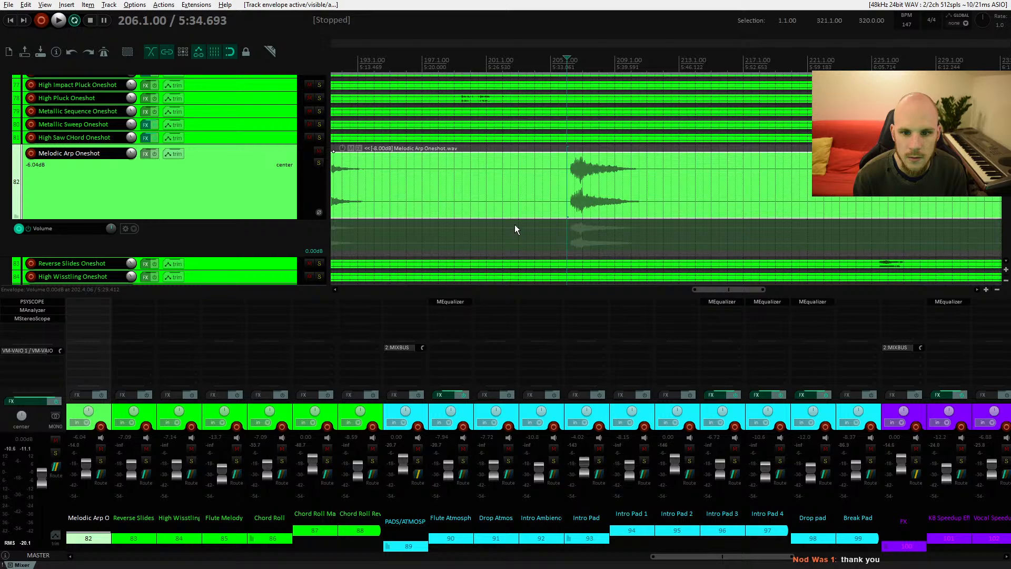
left_click(518, 226)
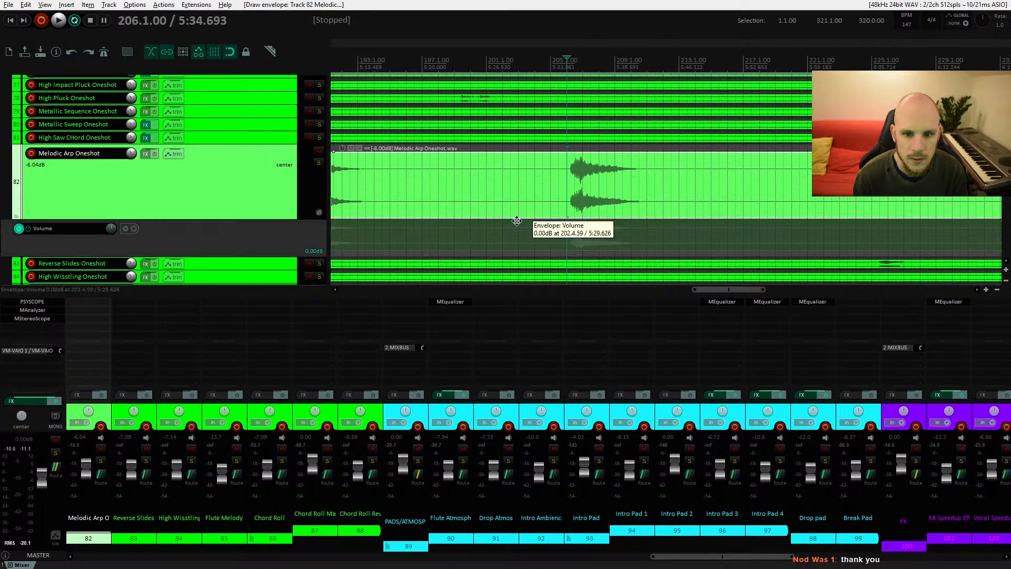
left_click_drag(518, 226, 510, 230)
key("space")
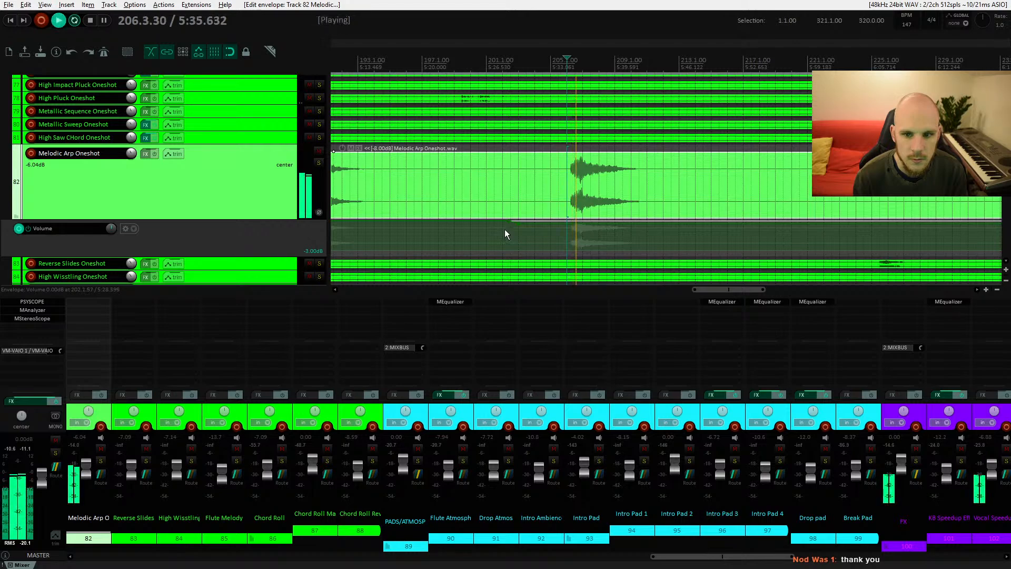
left_click_drag(518, 224, 518, 238)
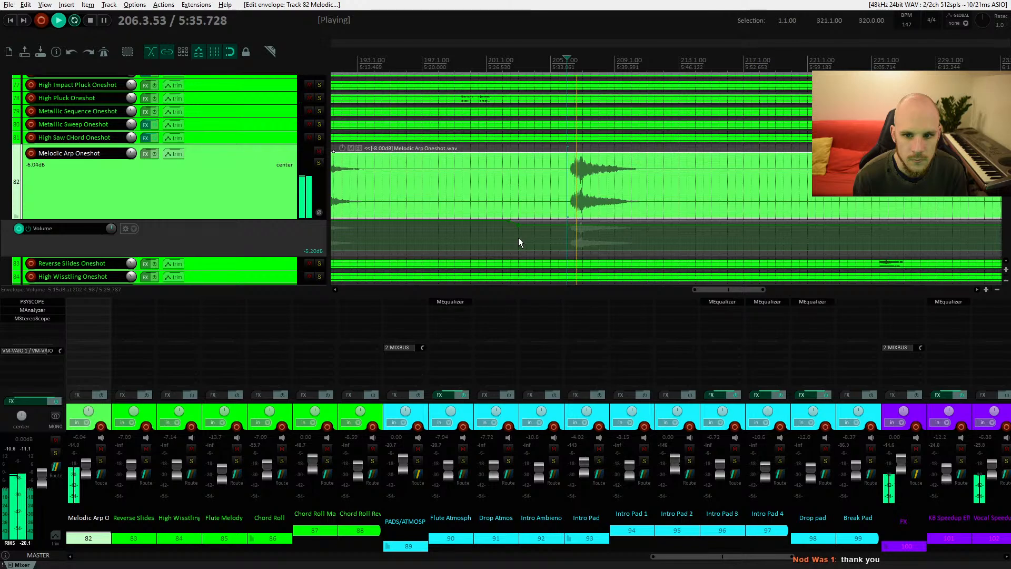
scroll(516, 235, "down", 1)
scroll(503, 229, "down", 6)
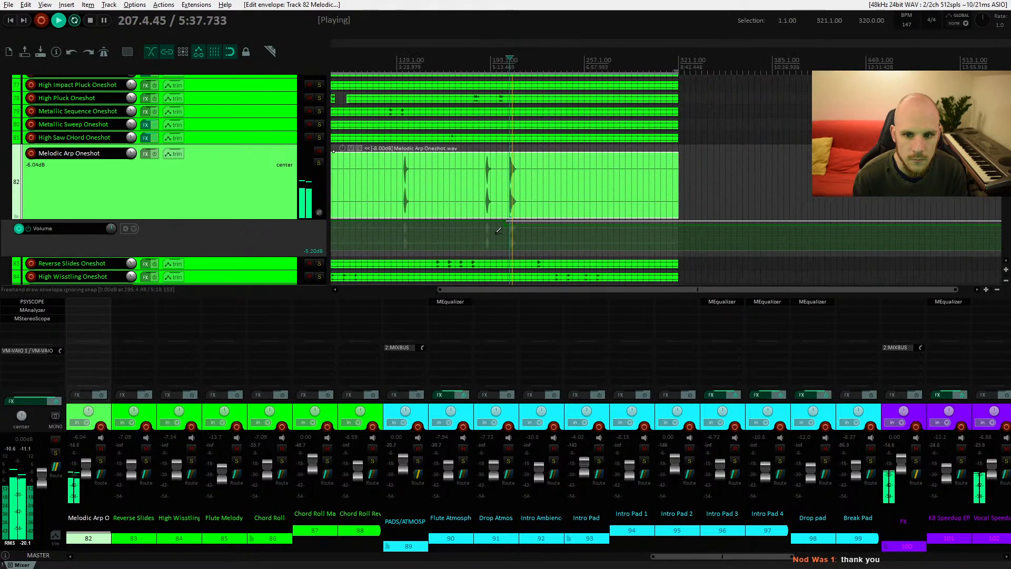
scroll(503, 229, "up", 5)
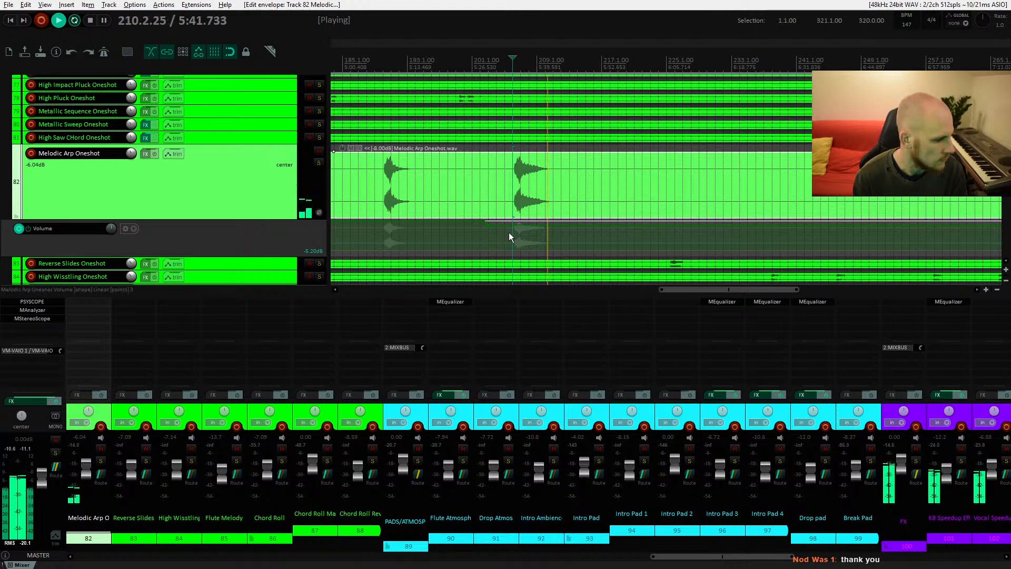
key("space")
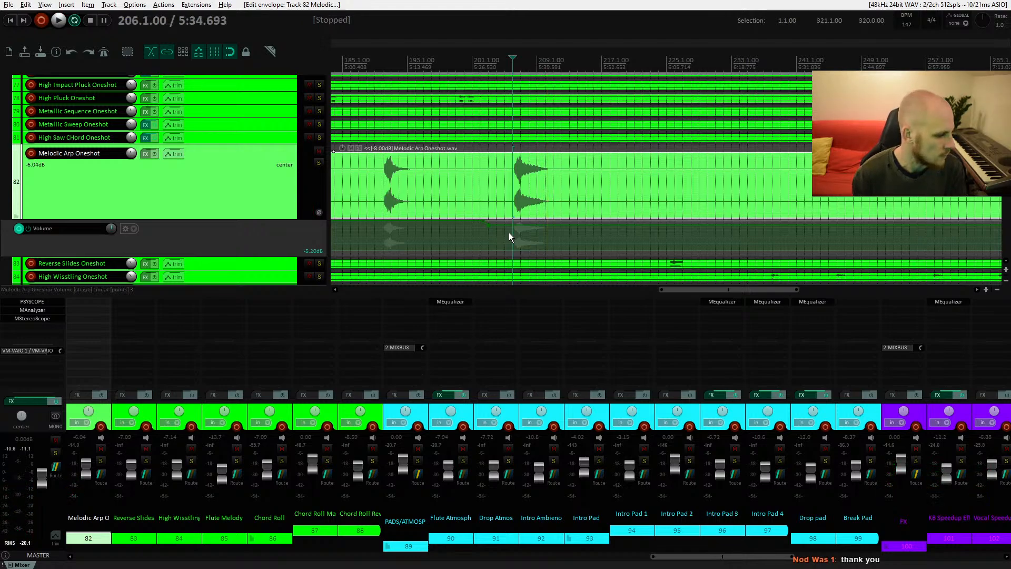
key("alt+Tab")
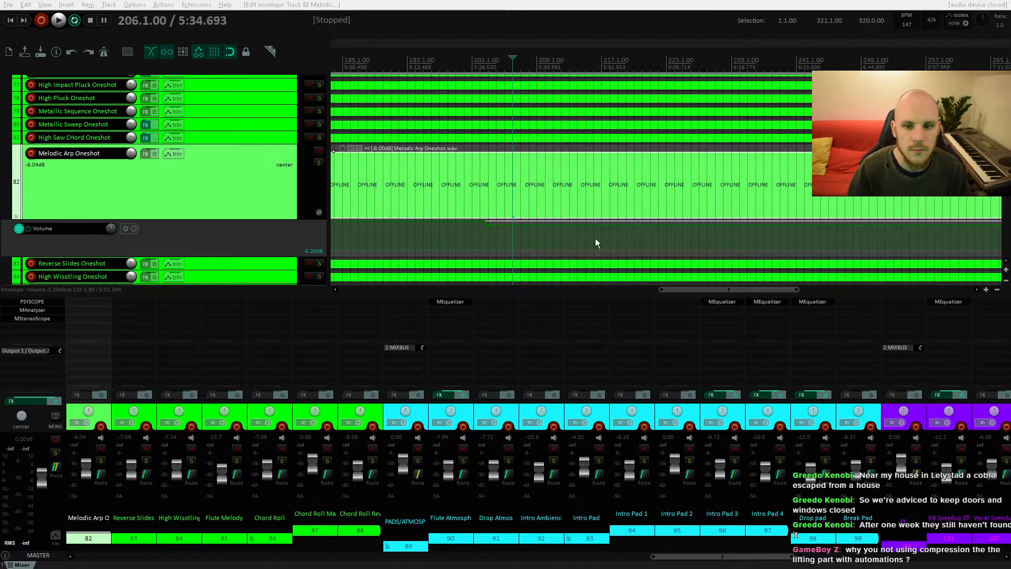
left_click(482, 184)
scroll(500, 199, "down", 4)
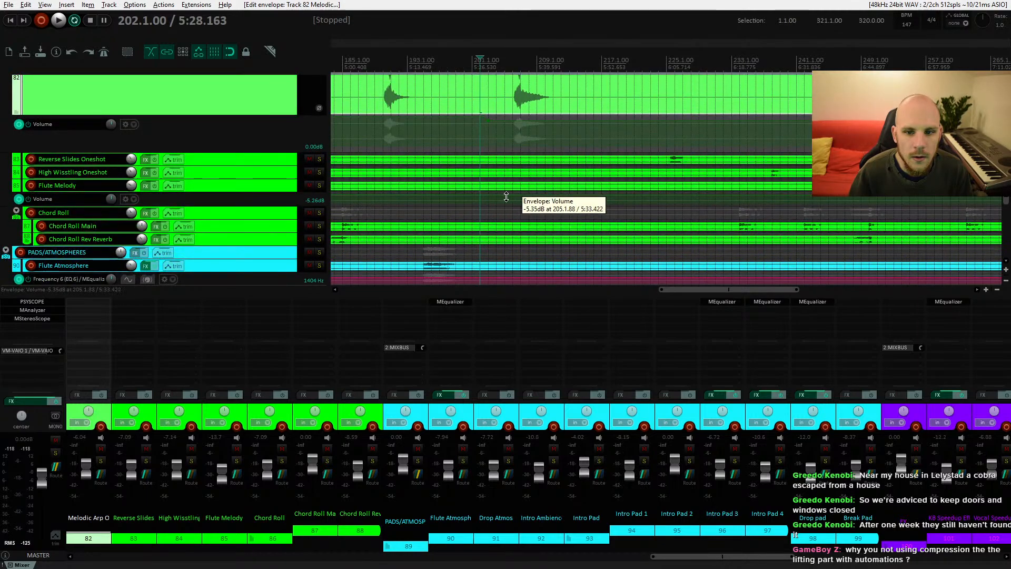
scroll(510, 196, "up", 2)
left_click(513, 131)
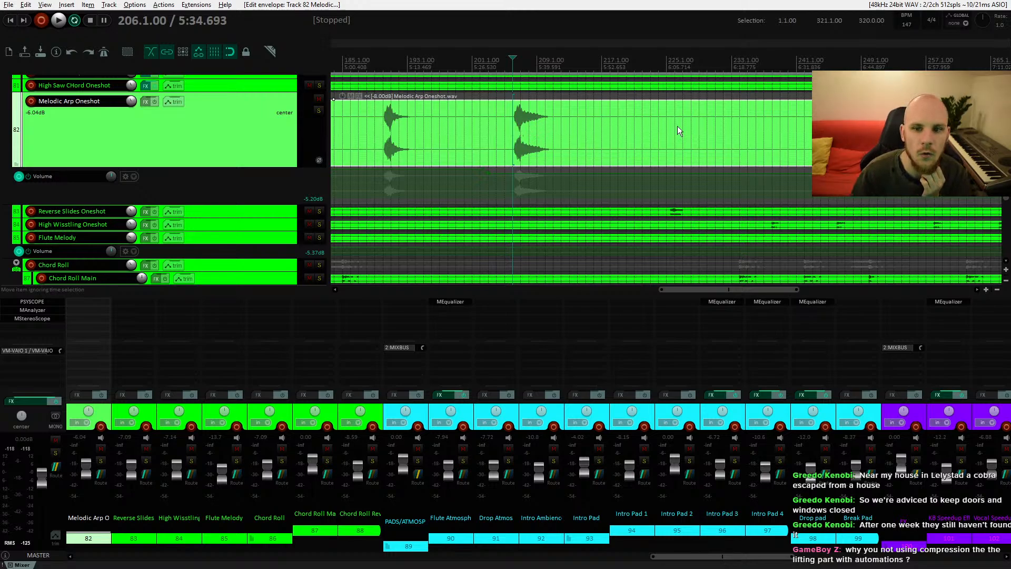
scroll(716, 139, "left", 3)
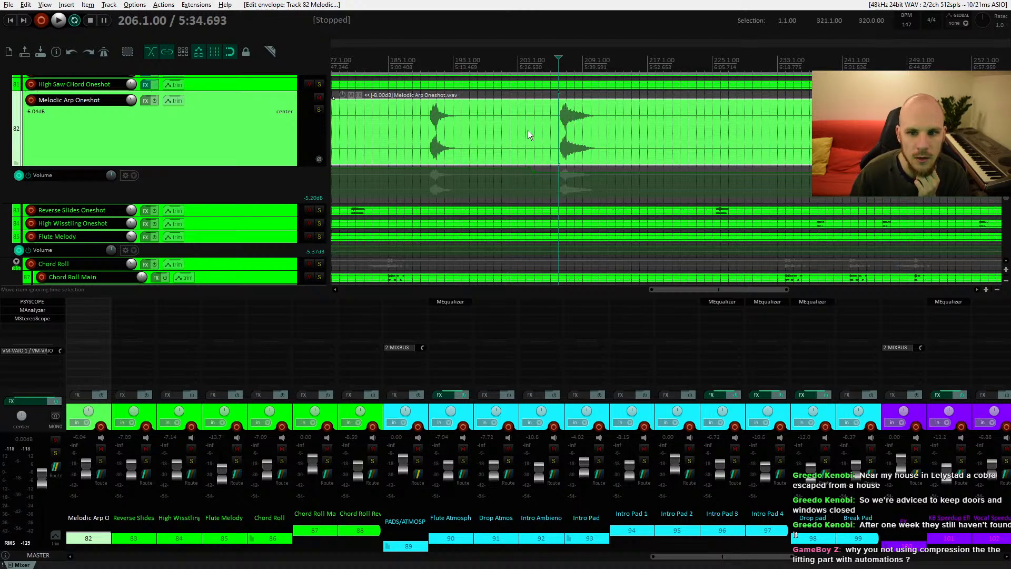
scroll(558, 140, "down", 5)
scroll(558, 140, "down", 7)
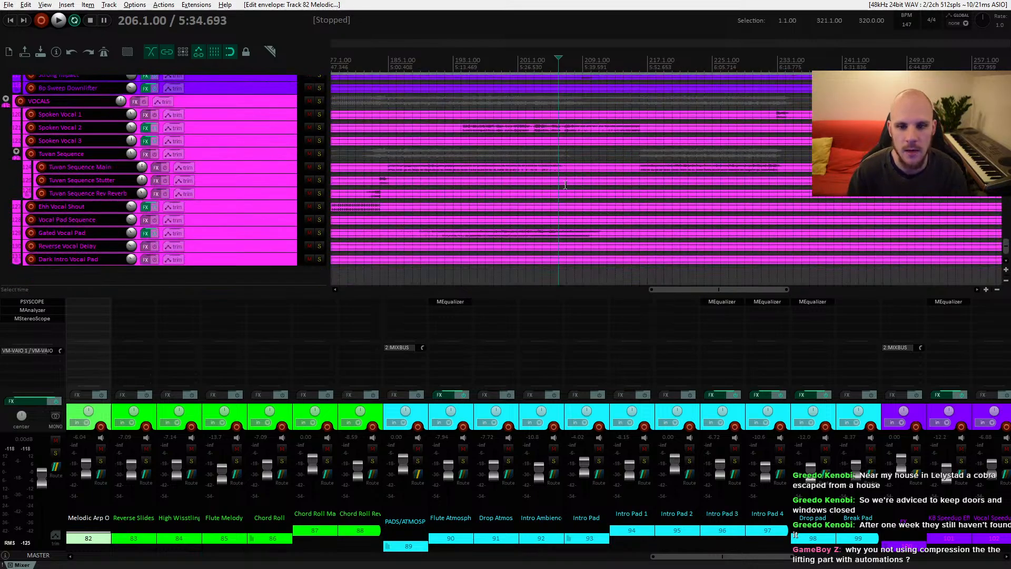
Step: Add SSLComp Stereo to the Spoken Vocal 2 track, lower its threshold slightly while playing, and close the plugin
left_click(548, 128)
key("space")
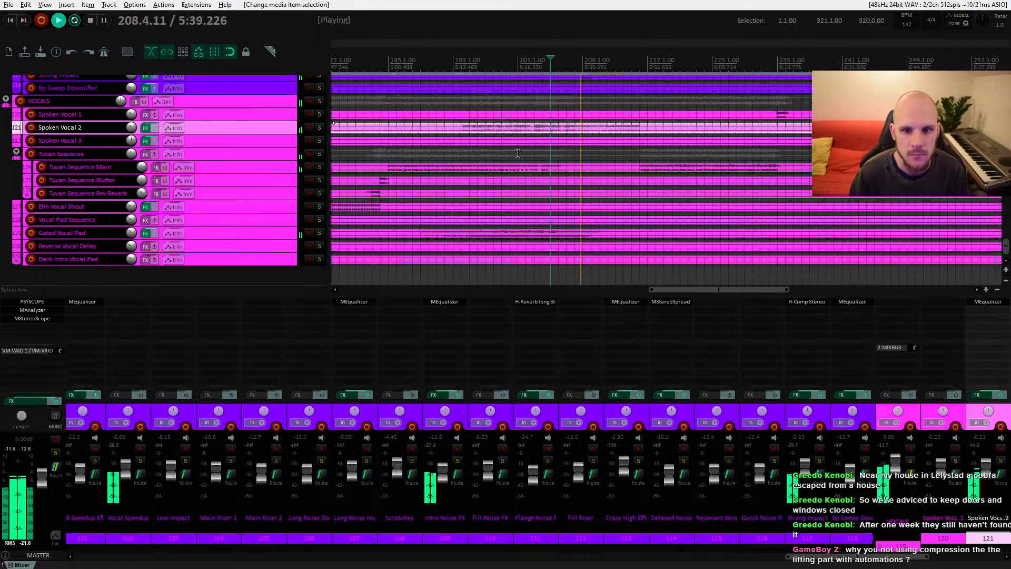
key("space")
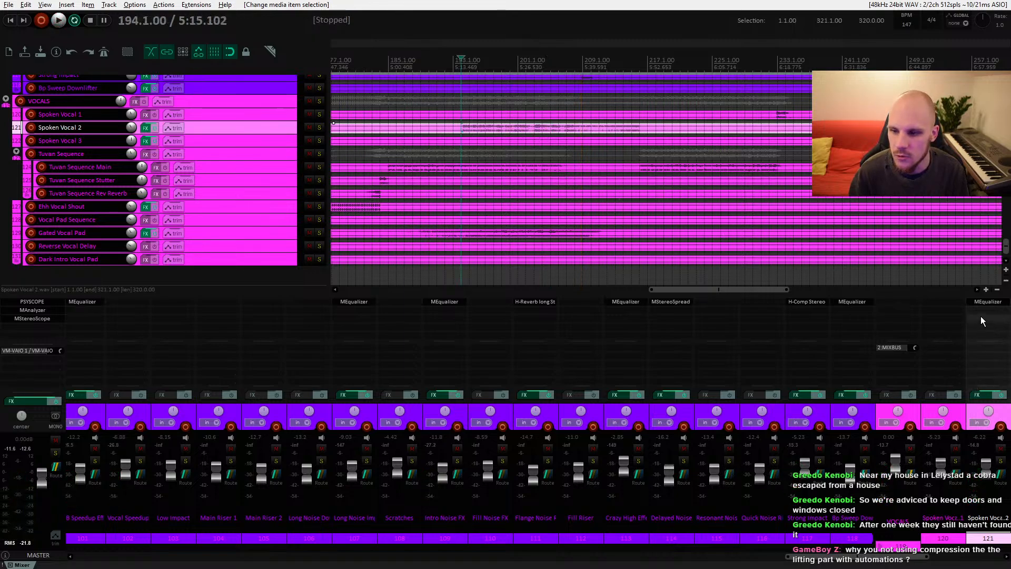
double_click(981, 311)
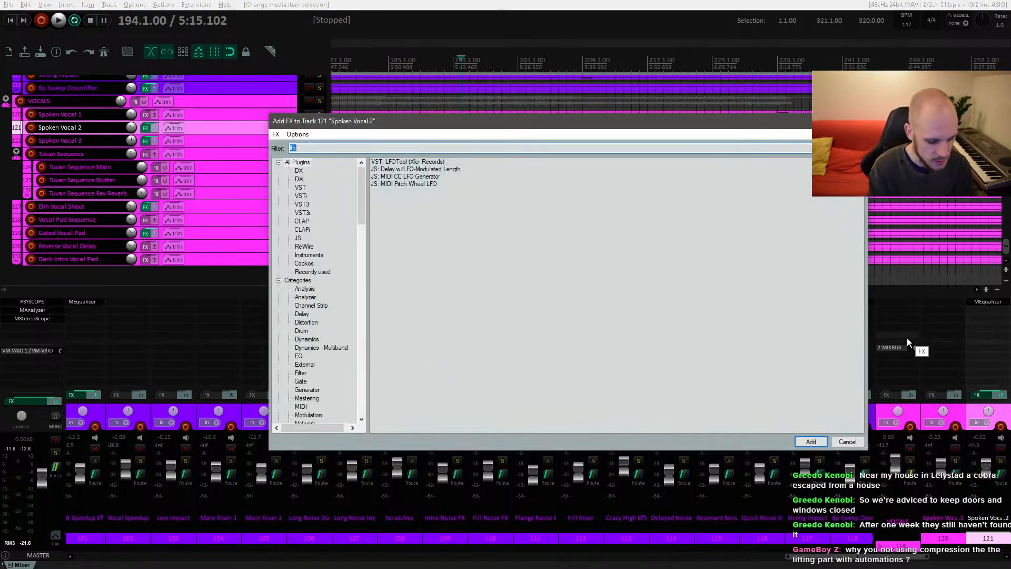
type("ssl")
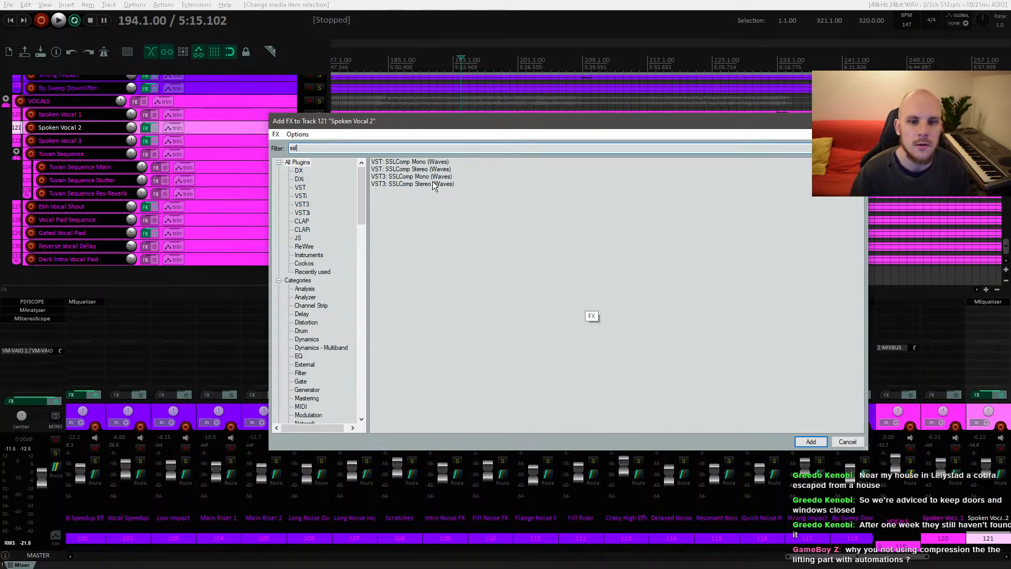
double_click(410, 169)
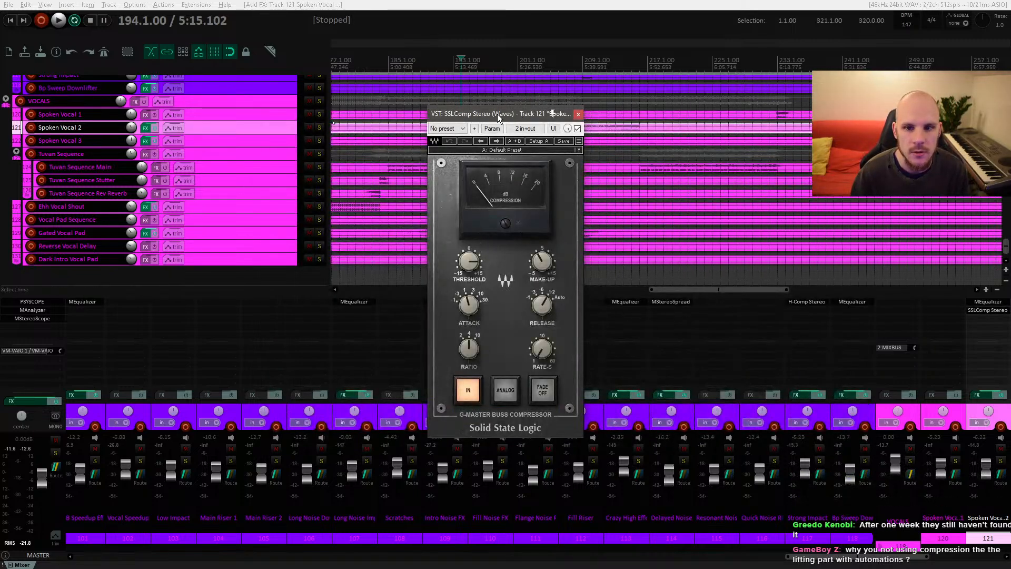
left_click_drag(497, 113, 480, 127)
left_click_drag(458, 269, 458, 275)
key("space")
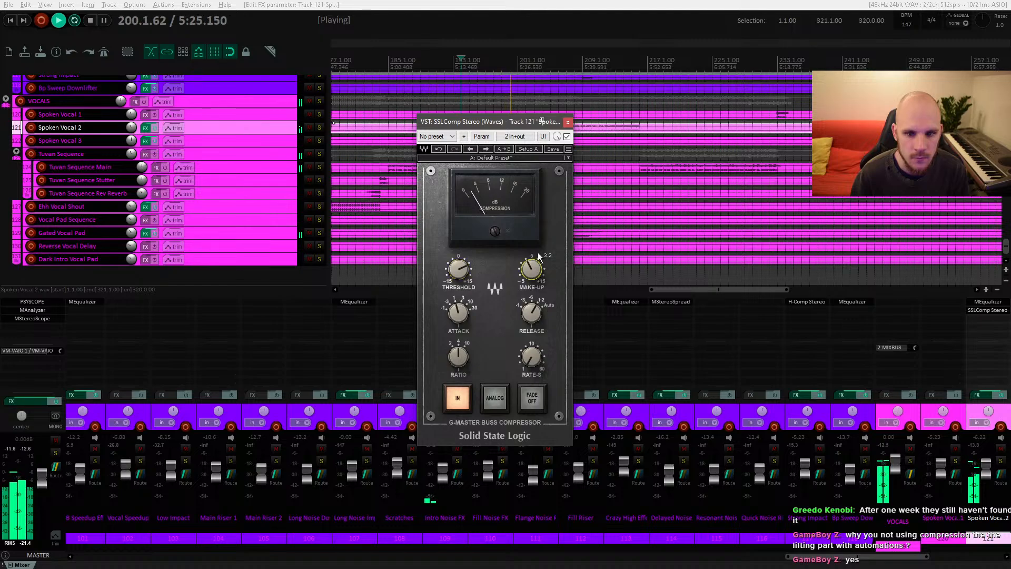
left_click(568, 123)
left_click_drag(545, 161, 500, 192)
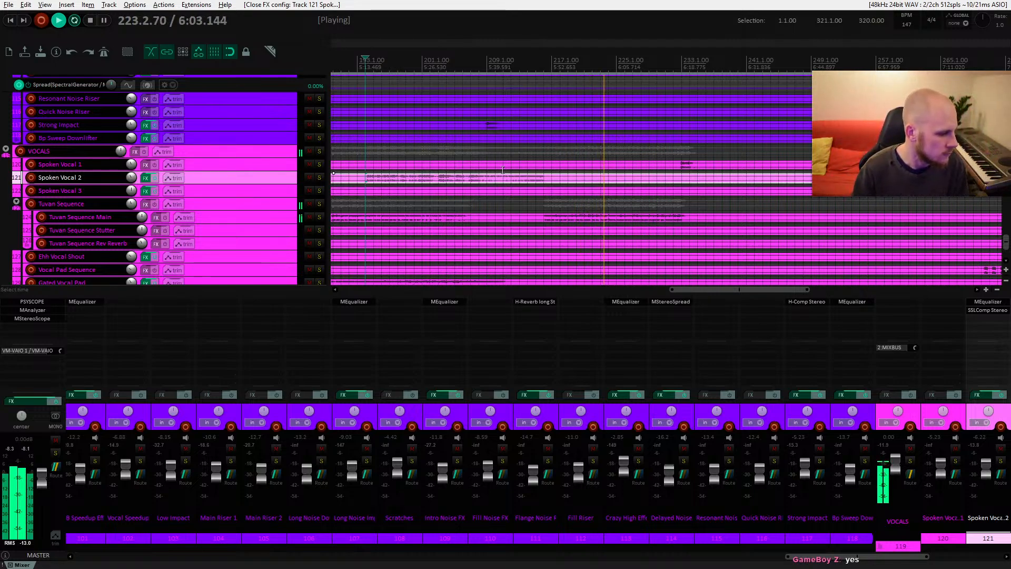
key("space")
key("space")
key("space")
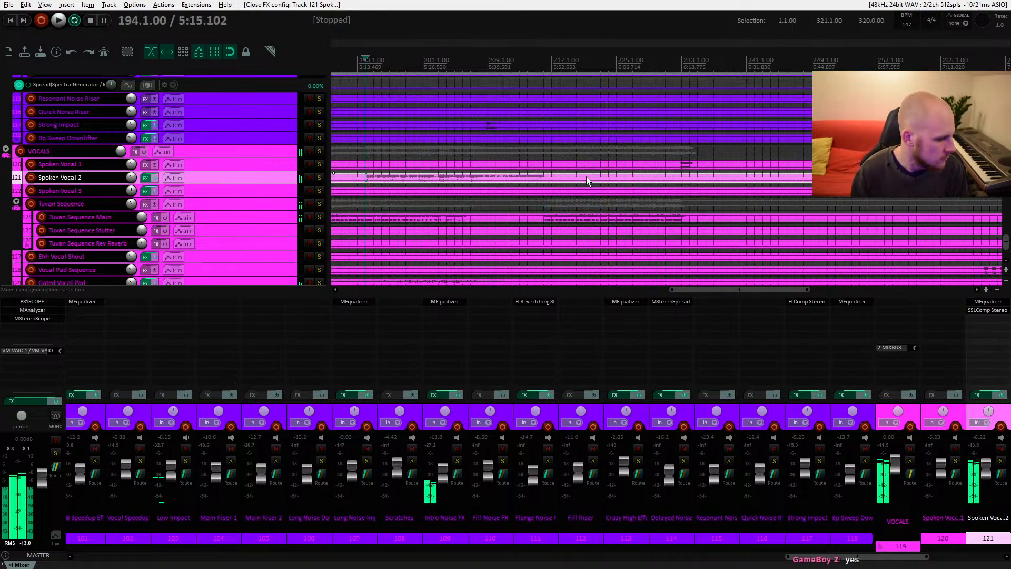
Step: Shrink the Melodic Arp Oneshot track back to a smaller height
scroll(579, 181, "up", 6)
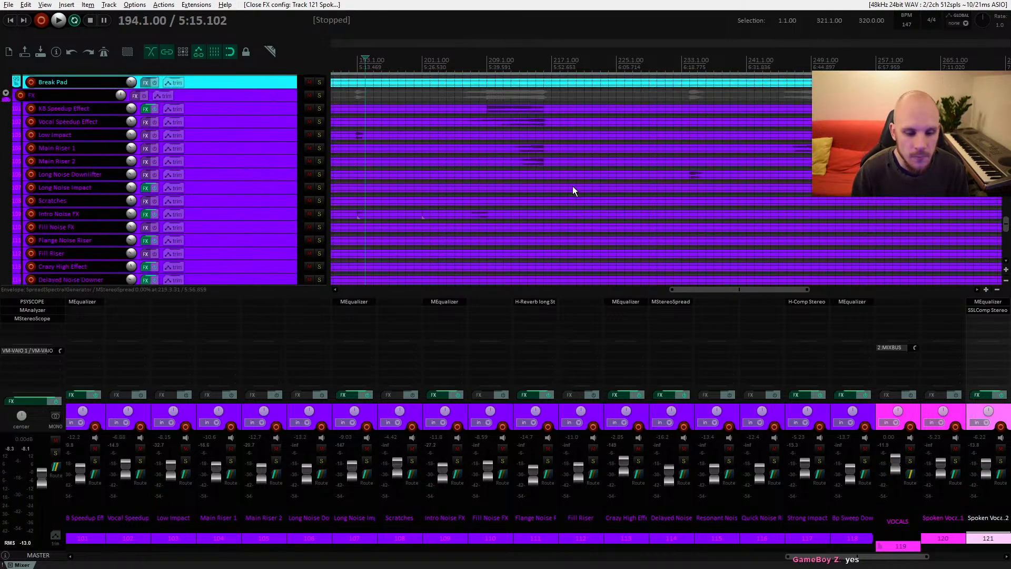
scroll(571, 186, "up", 8)
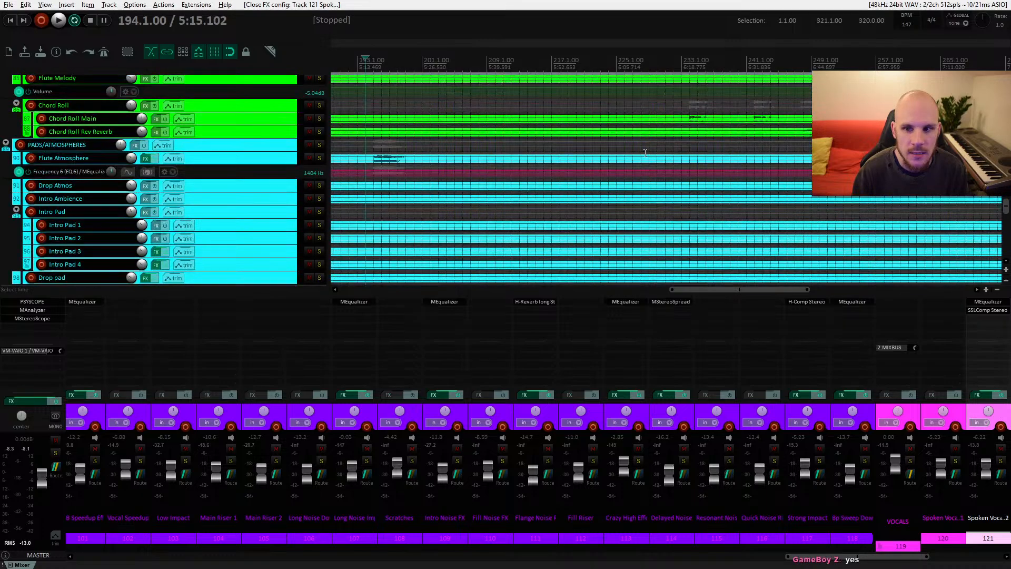
left_click_drag(690, 154, 730, 158)
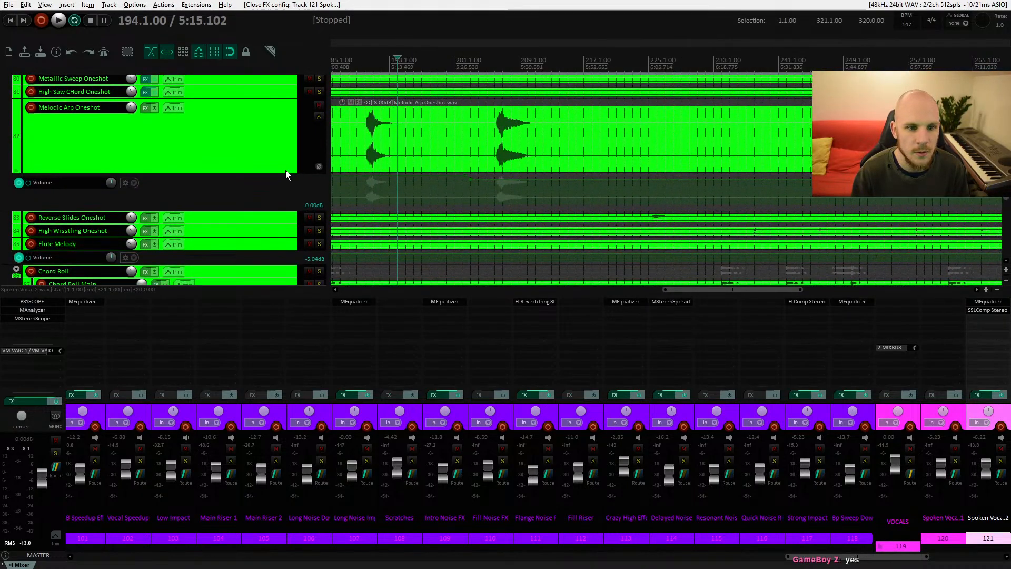
left_click_drag(287, 173, 286, 113)
left_click_drag(284, 150, 282, 131)
left_click_drag(653, 134, 445, 248)
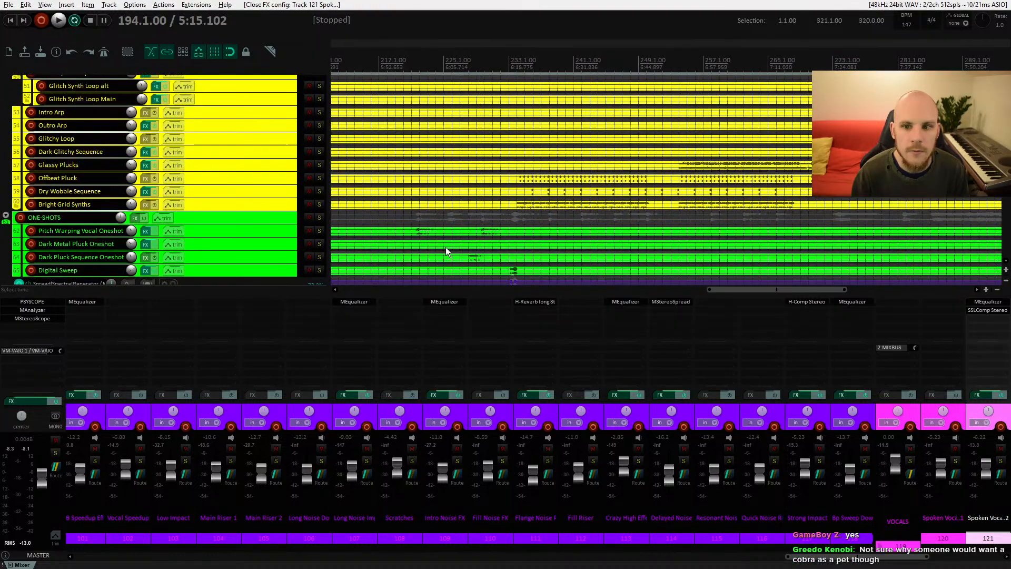
Step: Play back the section around bars 254–271 and lower the Offbeat Pluck track volume to about -8.6 dB
left_click_drag(606, 189, 392, 201)
left_click(452, 182)
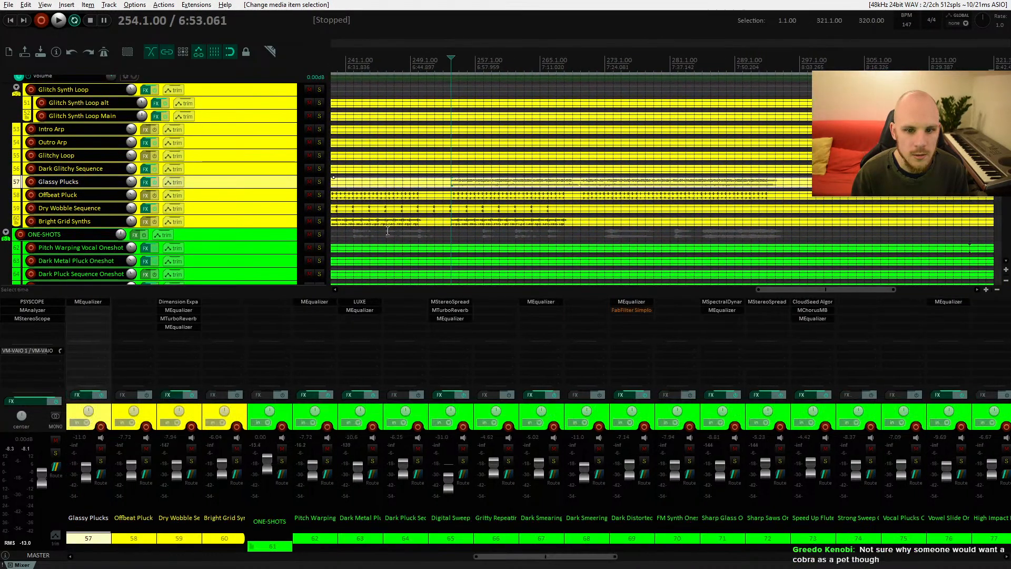
key("space")
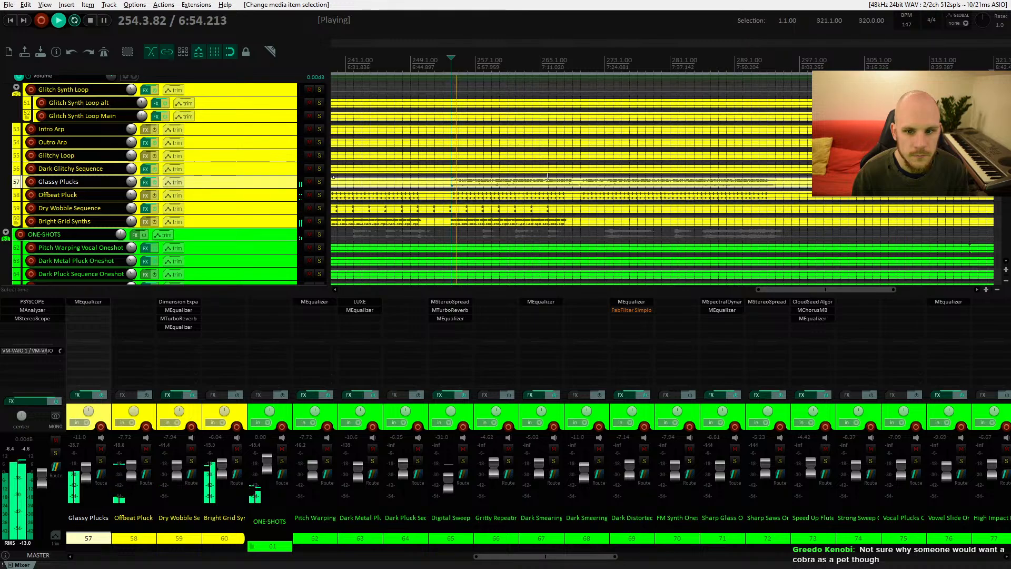
key("space")
left_click(588, 182)
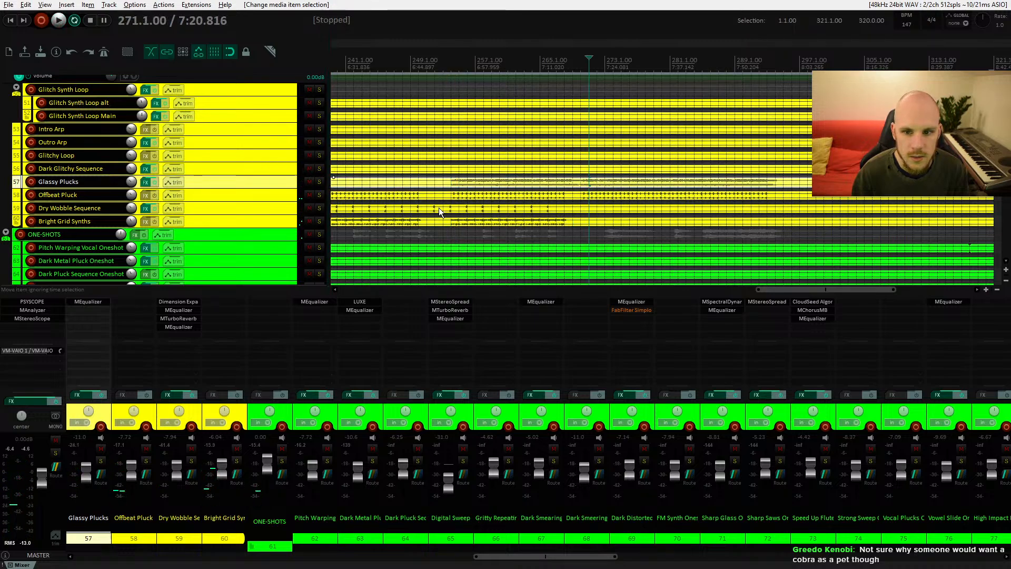
key("space")
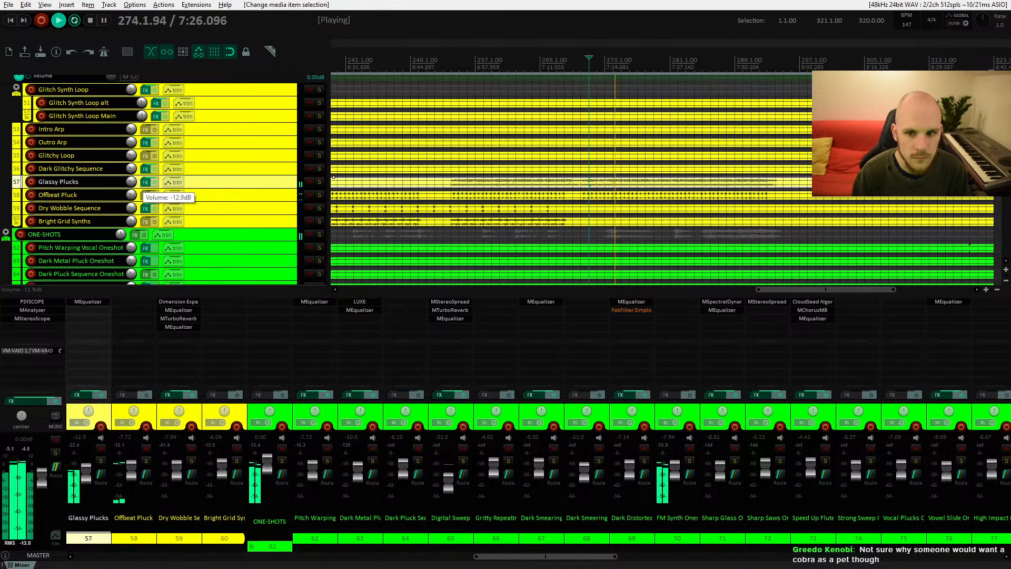
left_click(500, 221)
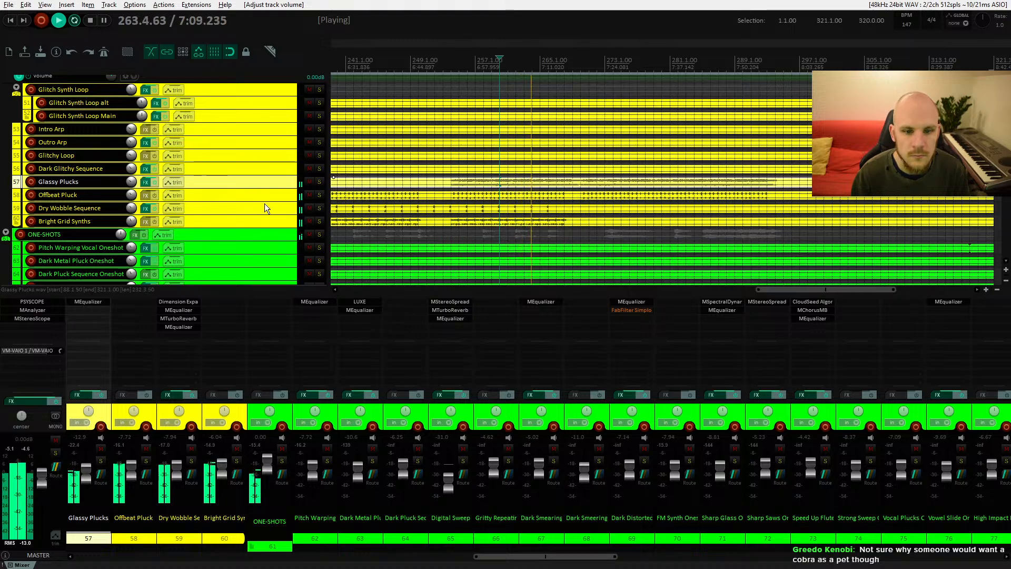
left_click_drag(134, 200, 134, 205)
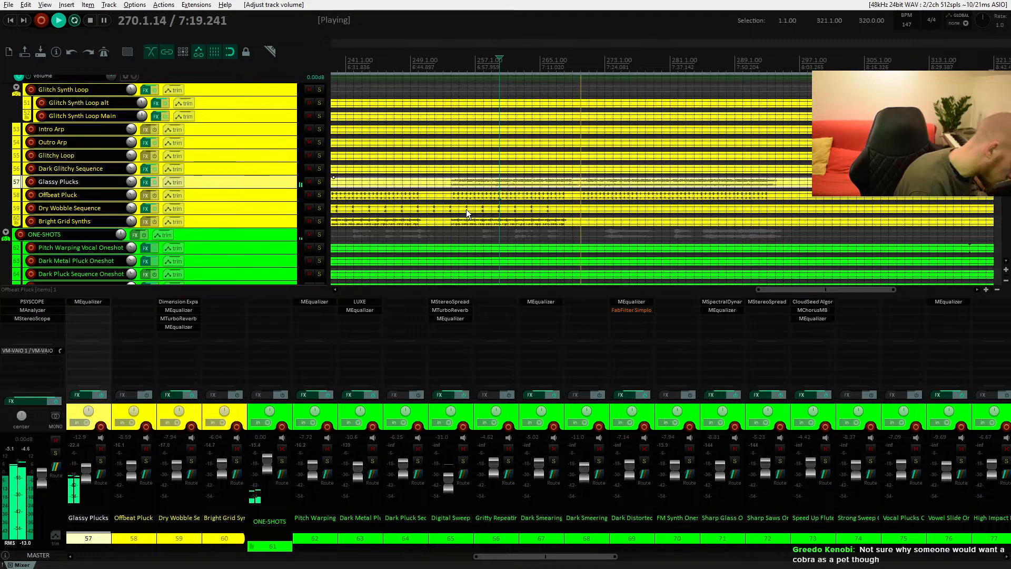
Step: Solo the Distorted Acid Synth track and play from around bar 254
key("space")
left_click(449, 185)
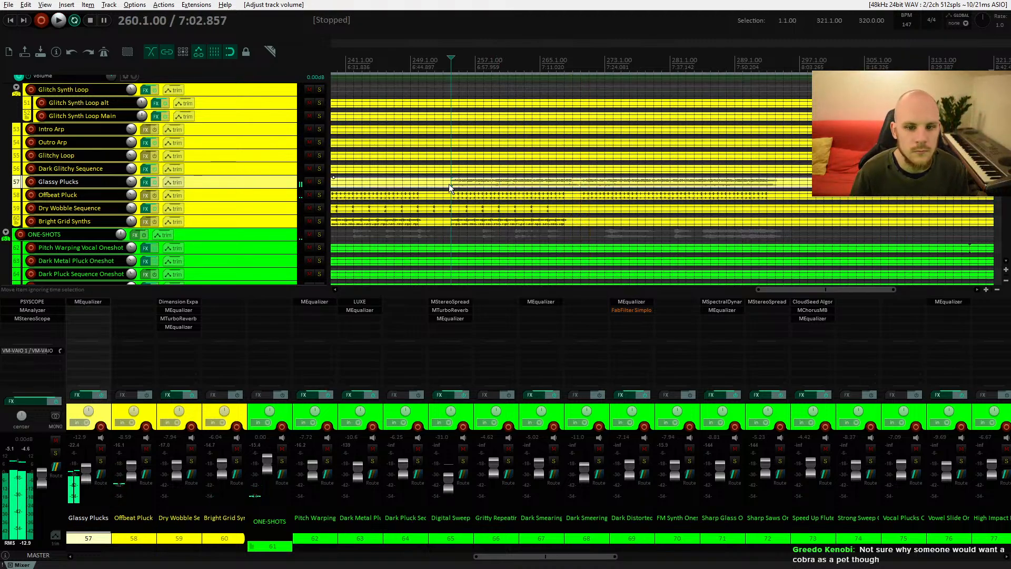
key("space")
scroll(448, 227, "up", 5)
scroll(448, 225, "down", 2)
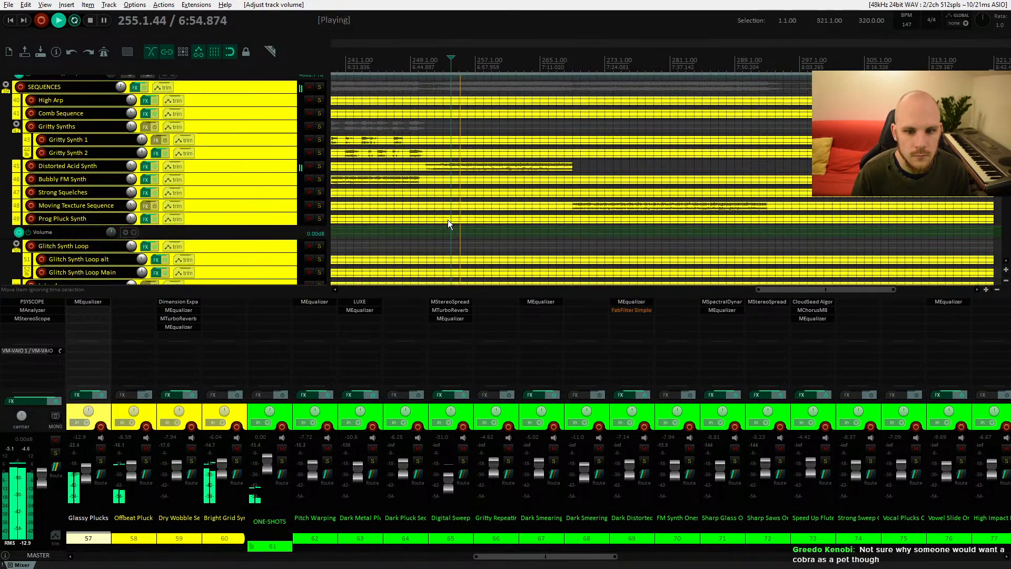
left_click(319, 166)
key("space")
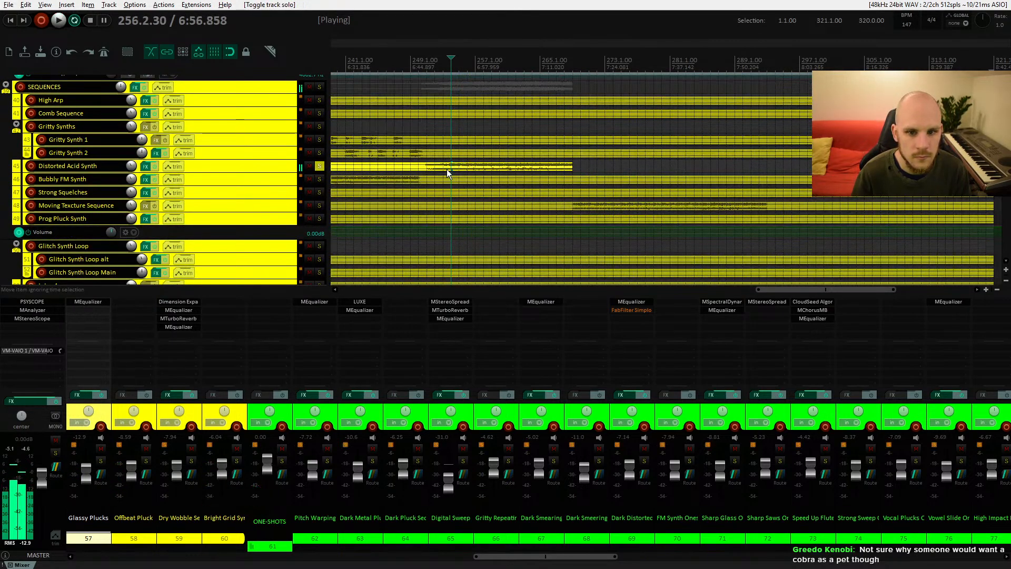
Step: Inspect the Distorted Acid Synth's MEqualizer and the master MStereoScope while playing, then stop playback
left_click(445, 168)
key("space")
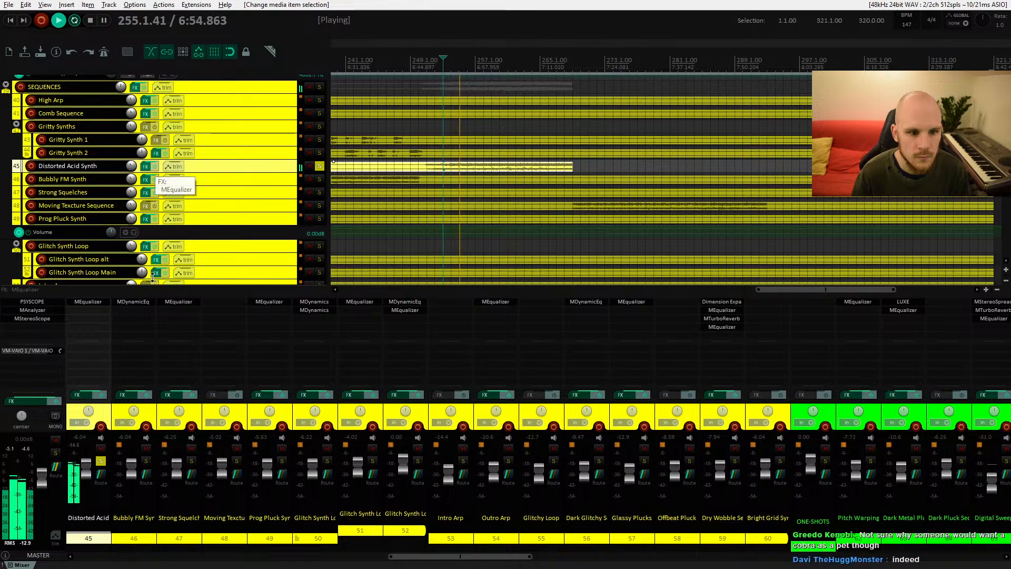
left_click(88, 302)
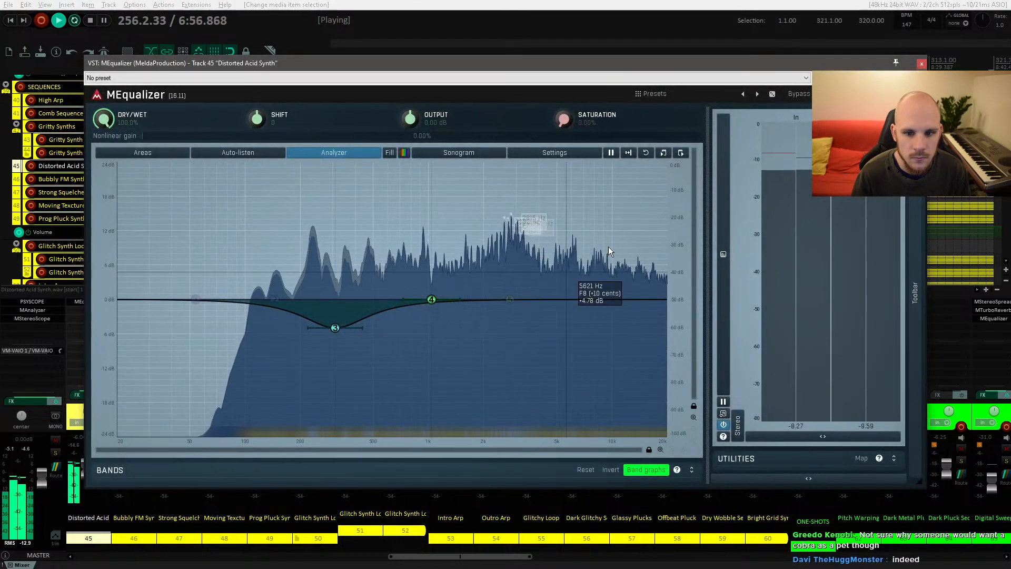
left_click(922, 64)
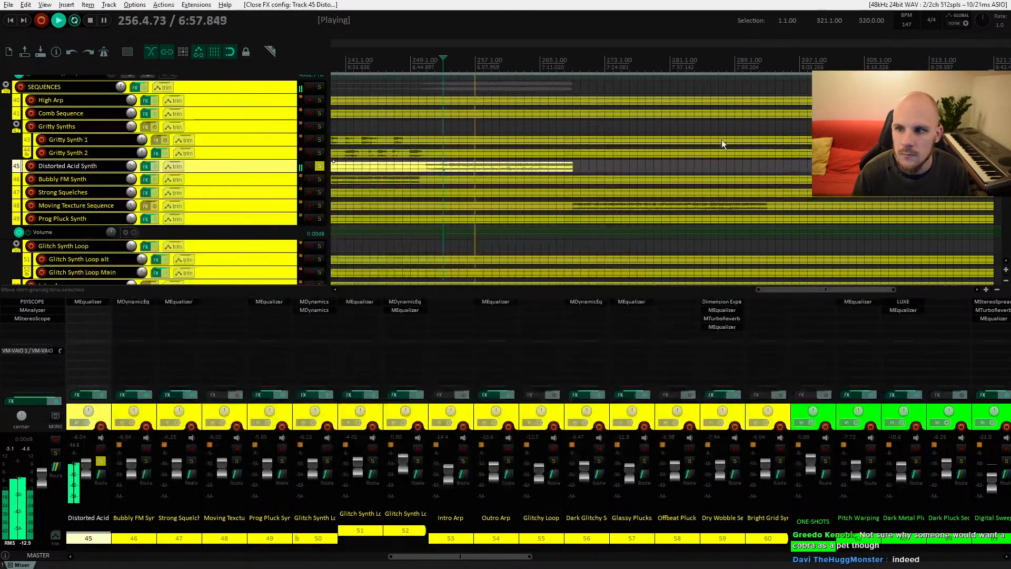
left_click(46, 319)
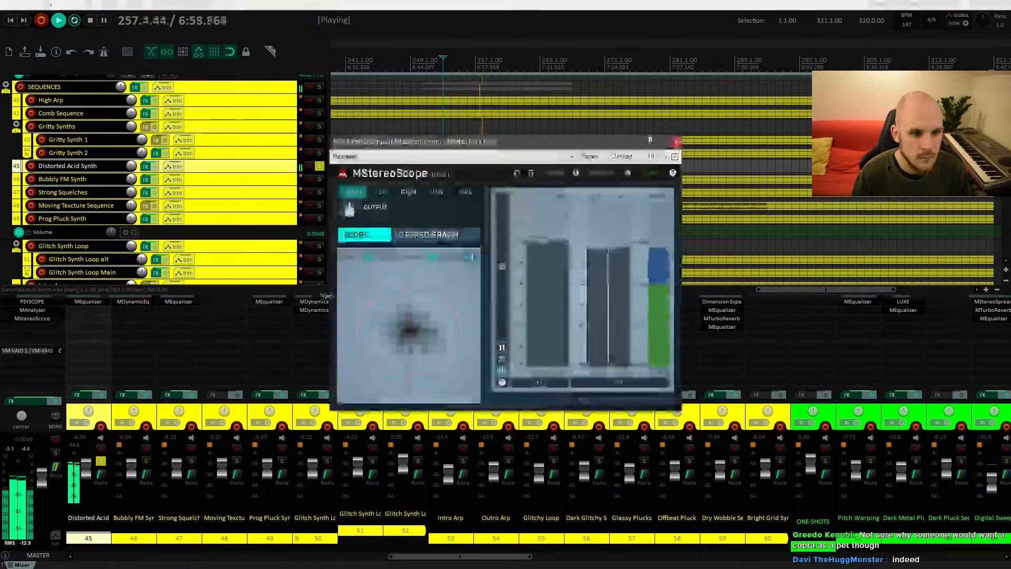
left_click(675, 142)
key("space")
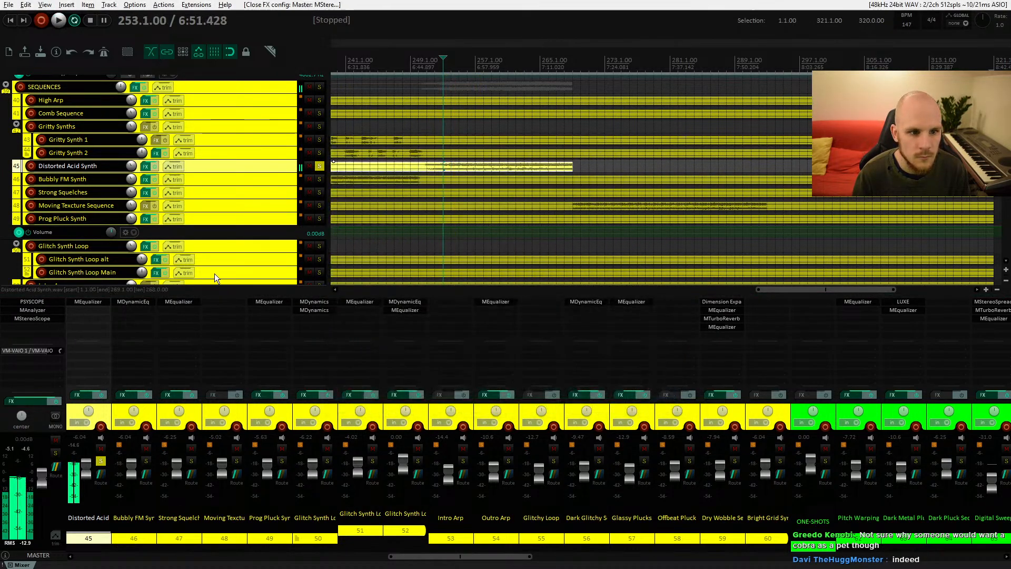
Step: Add MStereoProcessor to the Distorted Acid Synth track
double_click(101, 316)
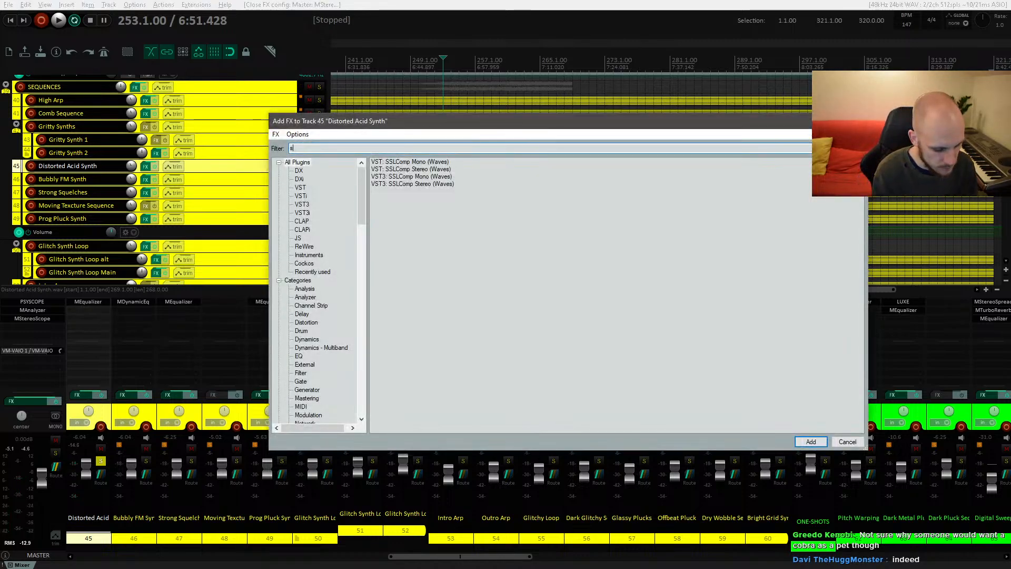
type("stereo pro")
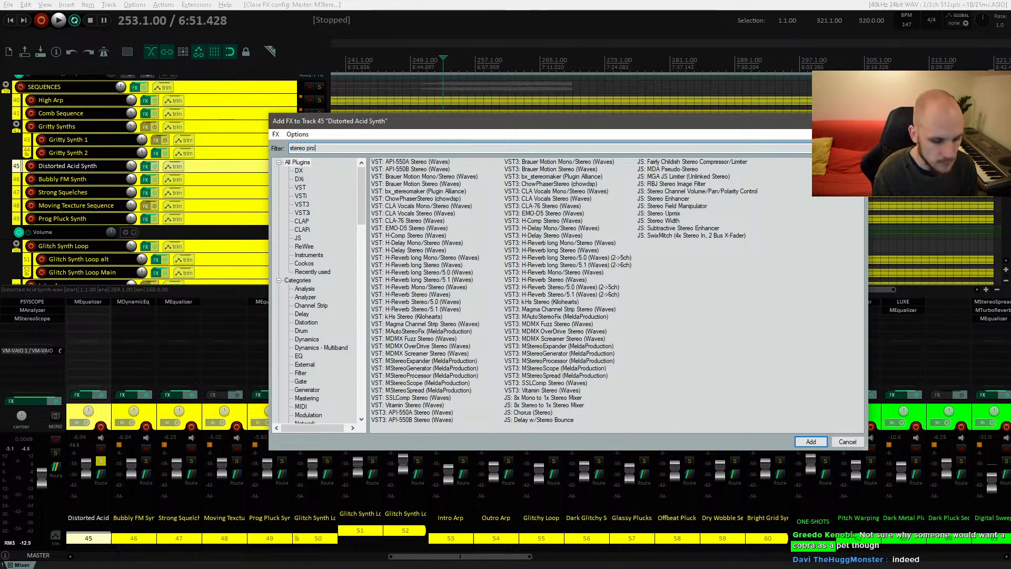
double_click(424, 185)
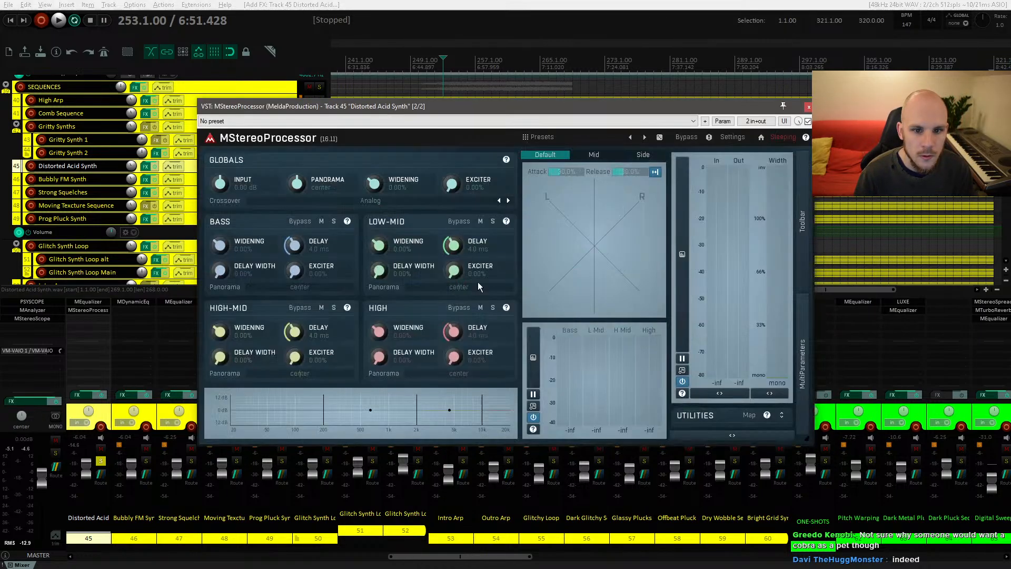
Step: Move the MStereoProcessor band crossovers while playing and narrow the low-mid band to about -58.8% widening
key("space")
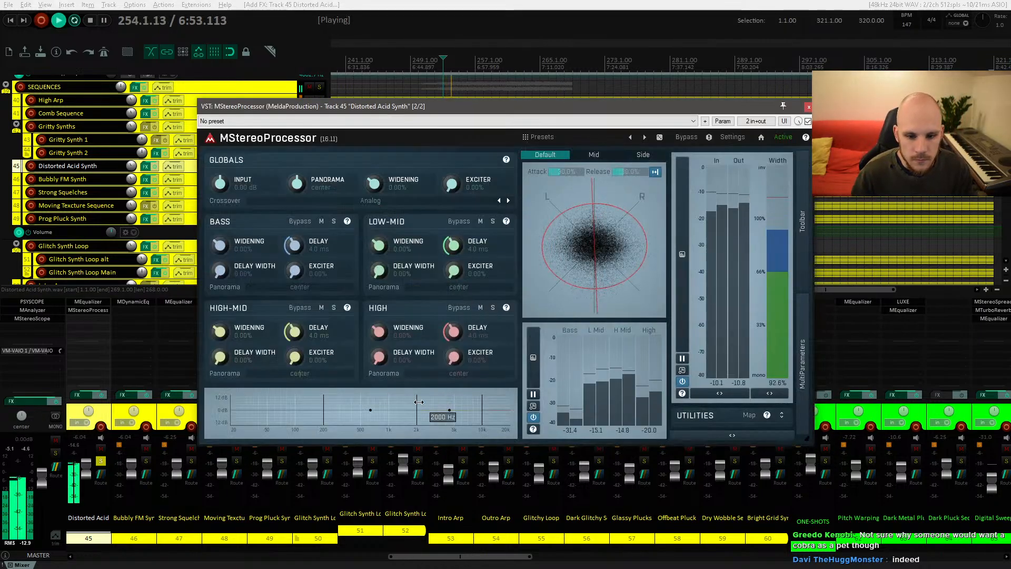
left_click_drag(416, 401, 398, 404)
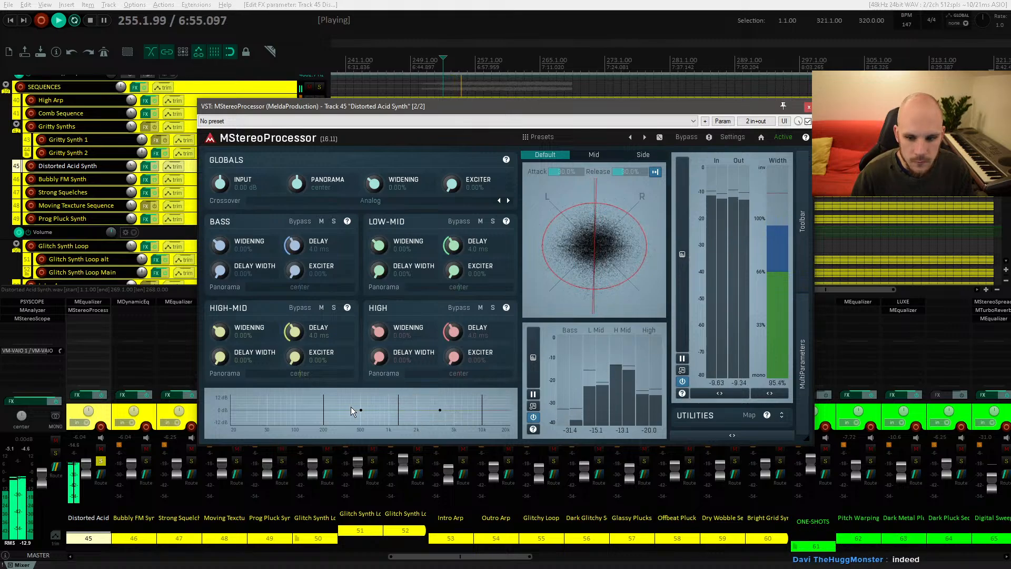
left_click_drag(324, 407, 428, 403)
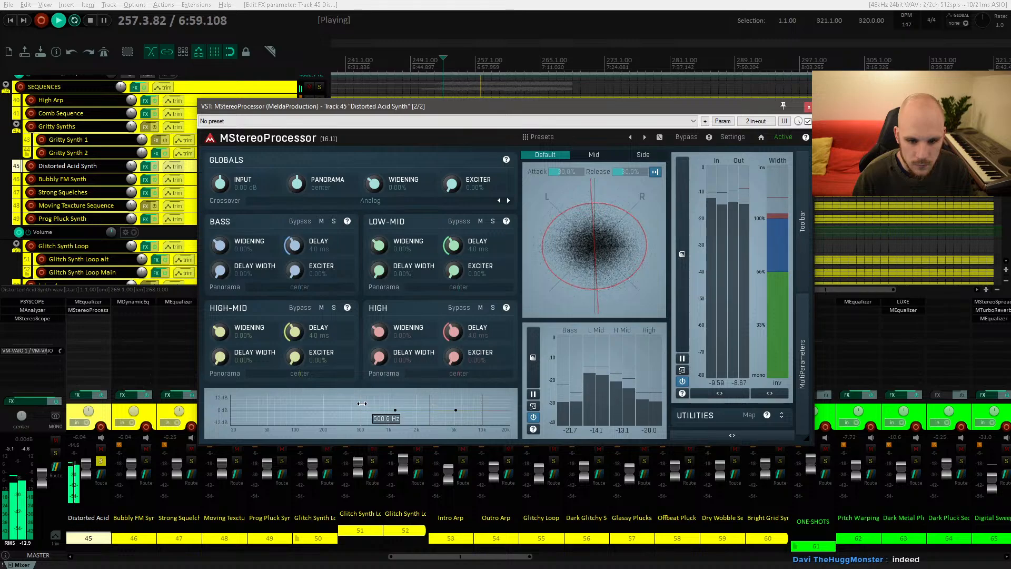
mouse_move(362, 404)
left_mouse_down()
mouse_move(434, 401)
mouse_move(380, 403)
left_mouse_up()
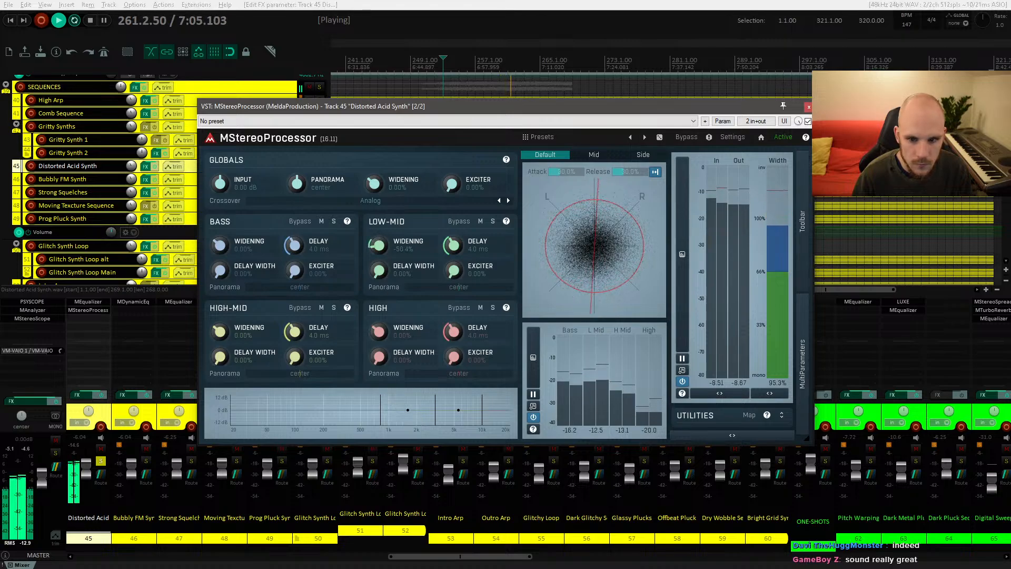
left_click_drag(378, 245, 378, 250)
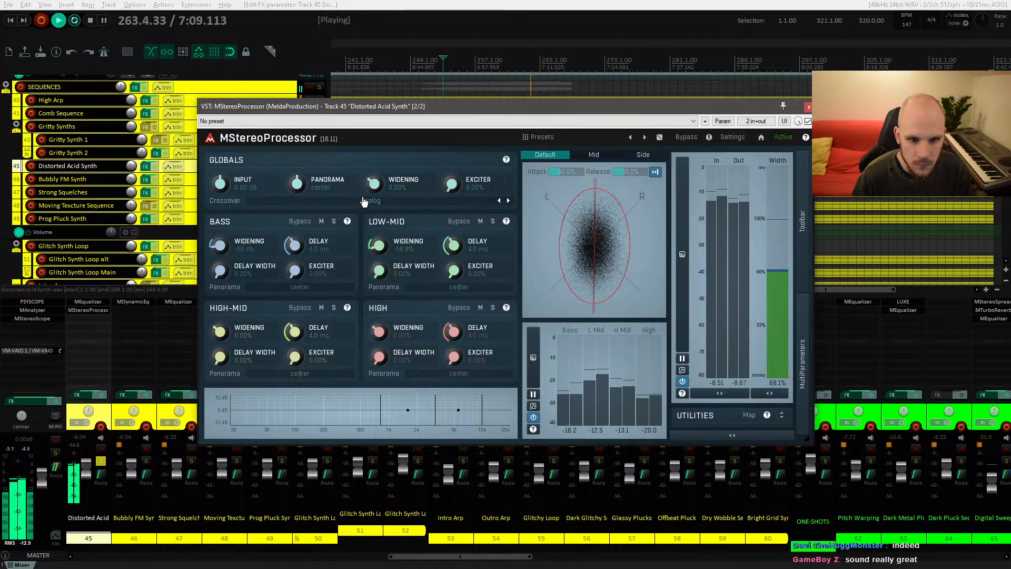
Step: Raise the global widening to about 22.8% and the exciter to about 34.8%
left_click_drag(374, 184, 373, 170)
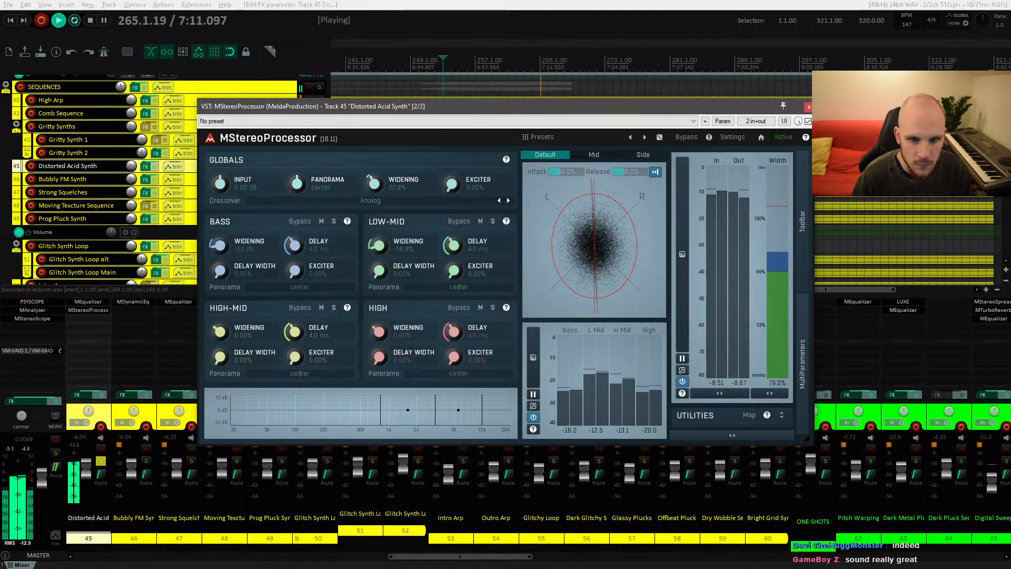
left_click_drag(452, 184, 451, 173)
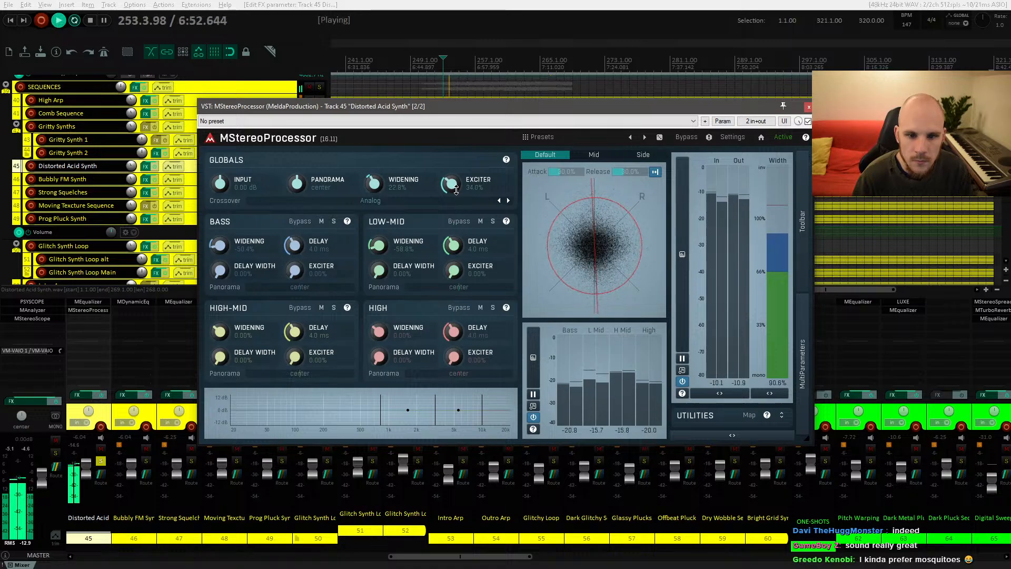
Step: Set the MStereoProcessor input gain to -1 dB and close the plugin
right_click(225, 185)
left_click(252, 191)
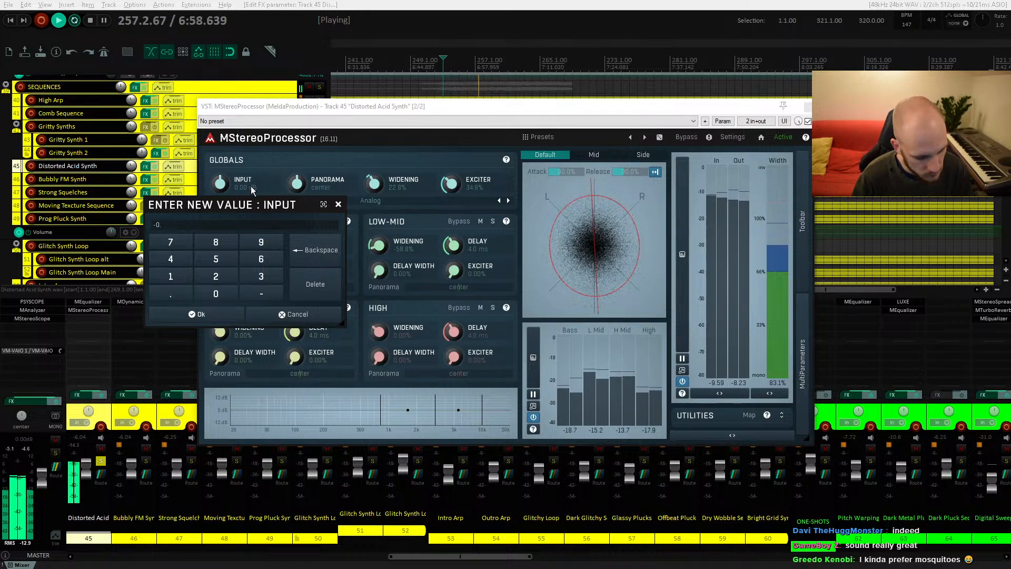
type("-0.8")
key("Return")
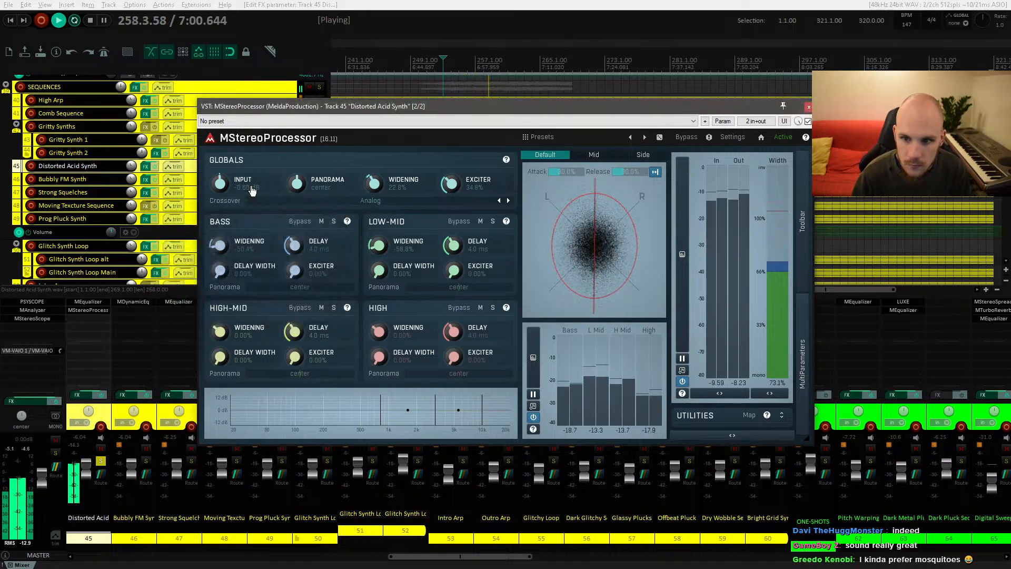
right_click(245, 191)
left_click(242, 186)
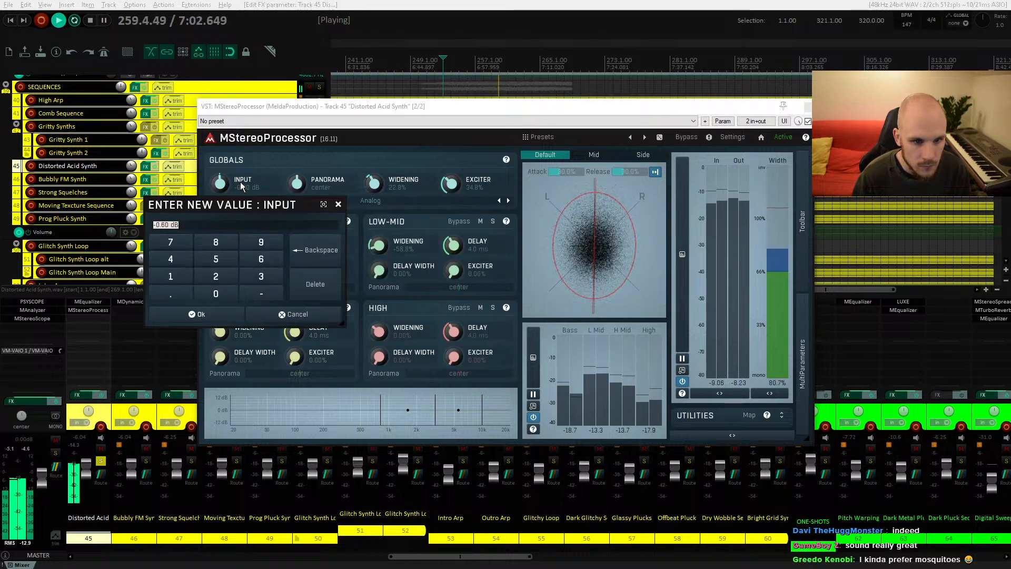
key("Return")
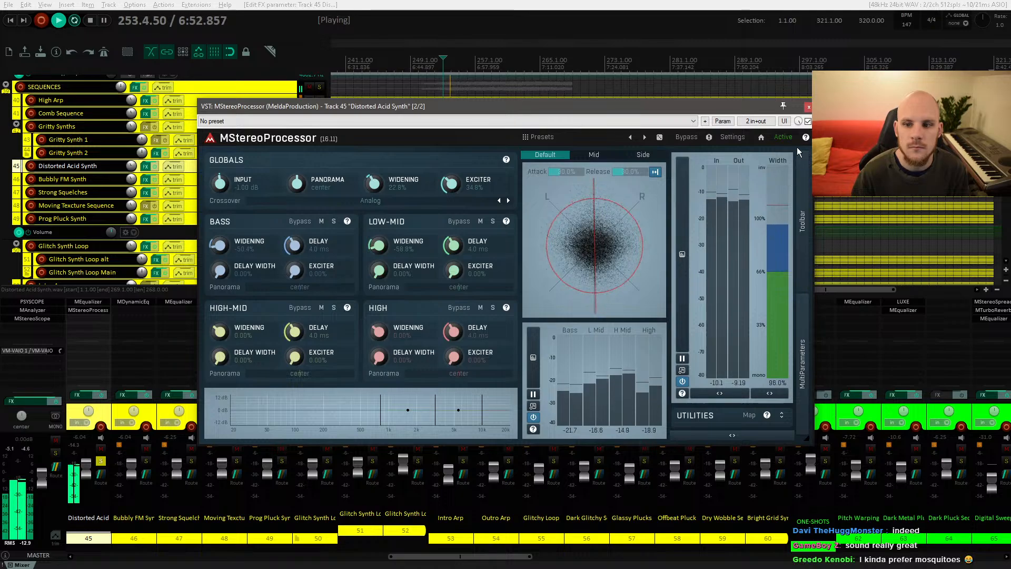
left_click(808, 107)
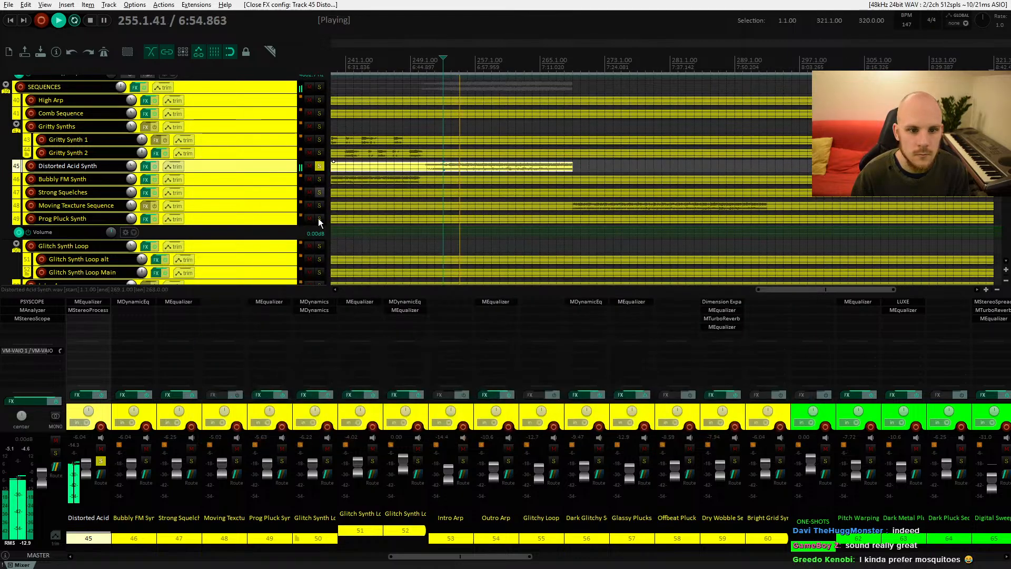
Step: Compare MStereoProcessor bypassed and active, then unsolo the Distorted Acid Synth track and restart playback
left_click(100, 309, "shift")
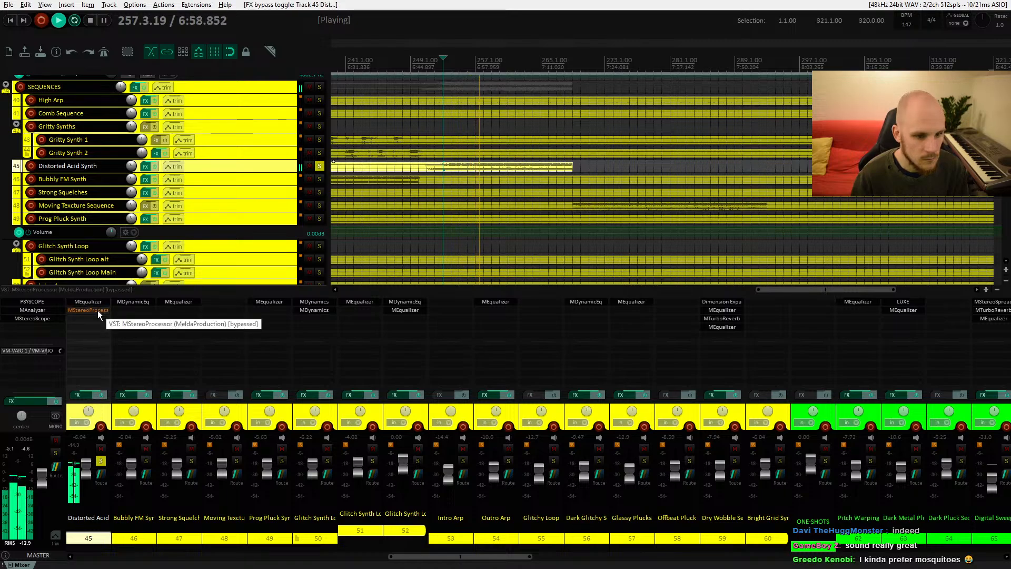
left_click(98, 310, "shift")
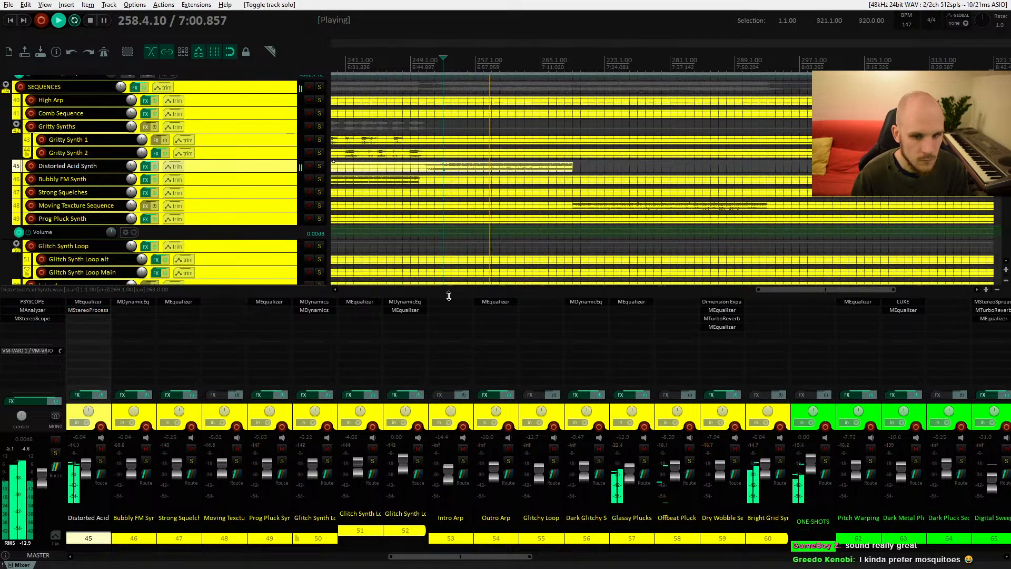
left_click(102, 462)
key("space")
key("space")
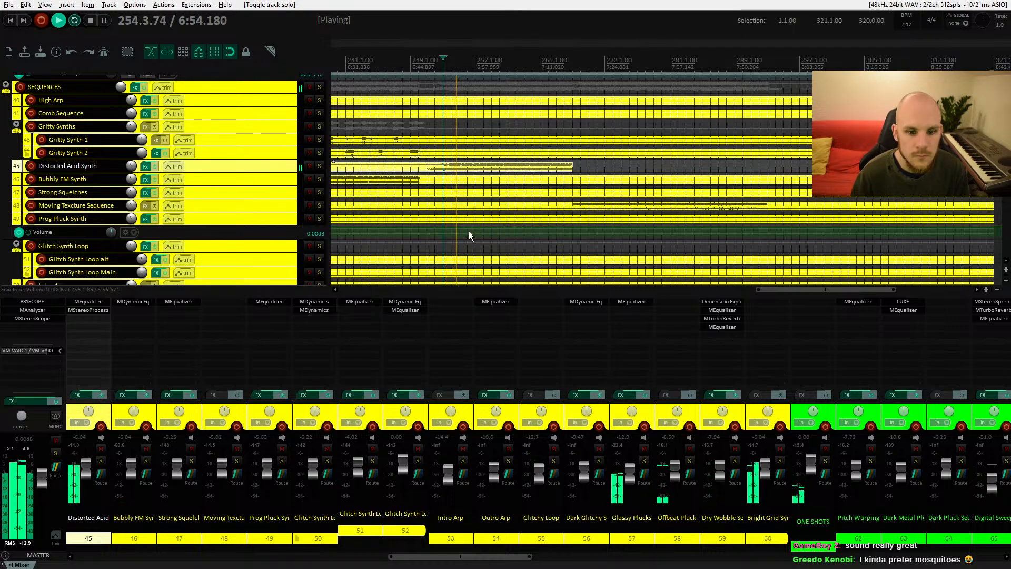
Step: Compare the Distorted Acid Synth with its effects chain disabled and enabled
left_click(100, 396)
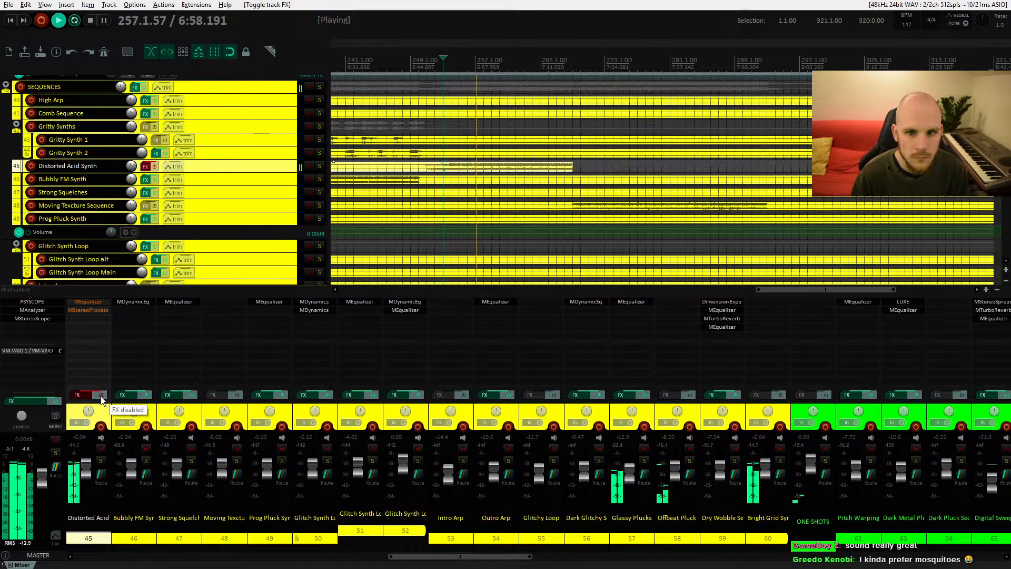
left_click(100, 396)
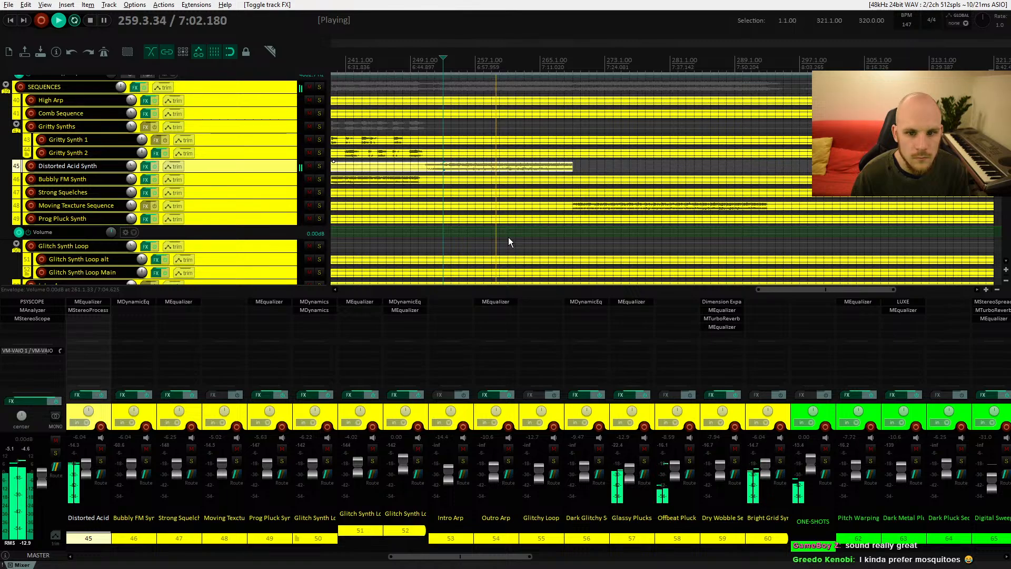
scroll(504, 226, "down", 1)
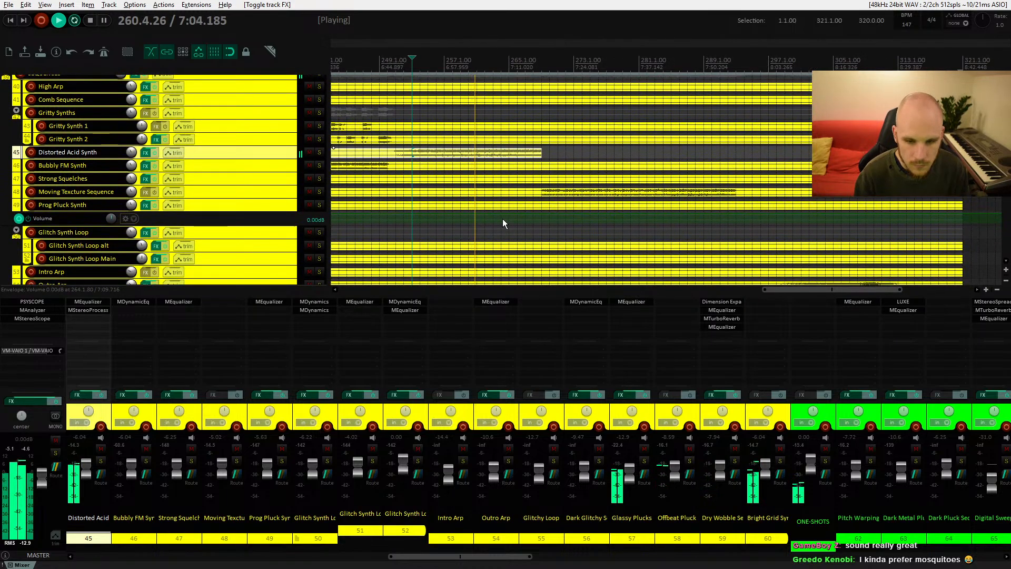
Step: Stop playback, locate the Vocal Pad Sequence track and audition it from its item
key("space")
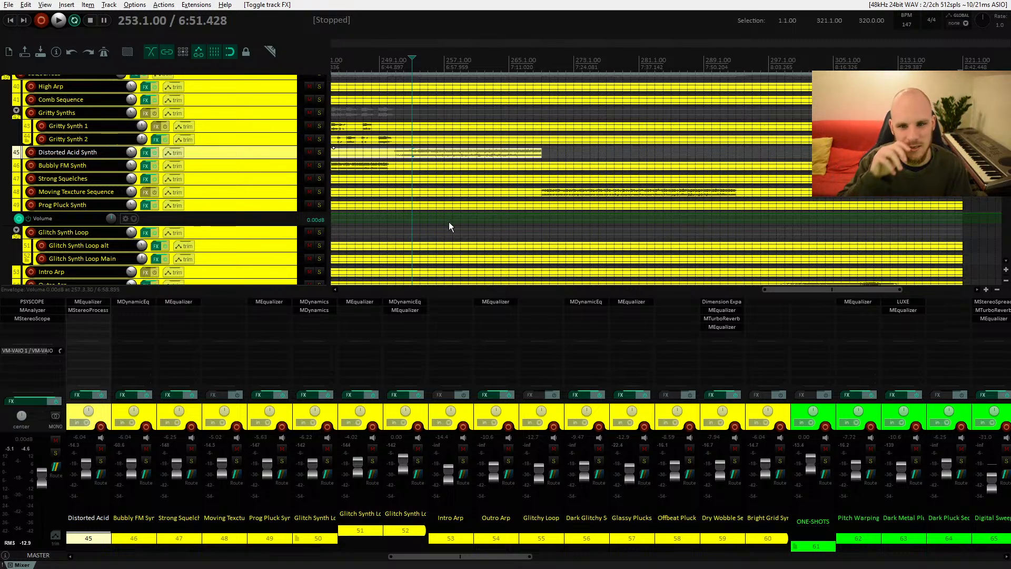
scroll(449, 220, "up", 2)
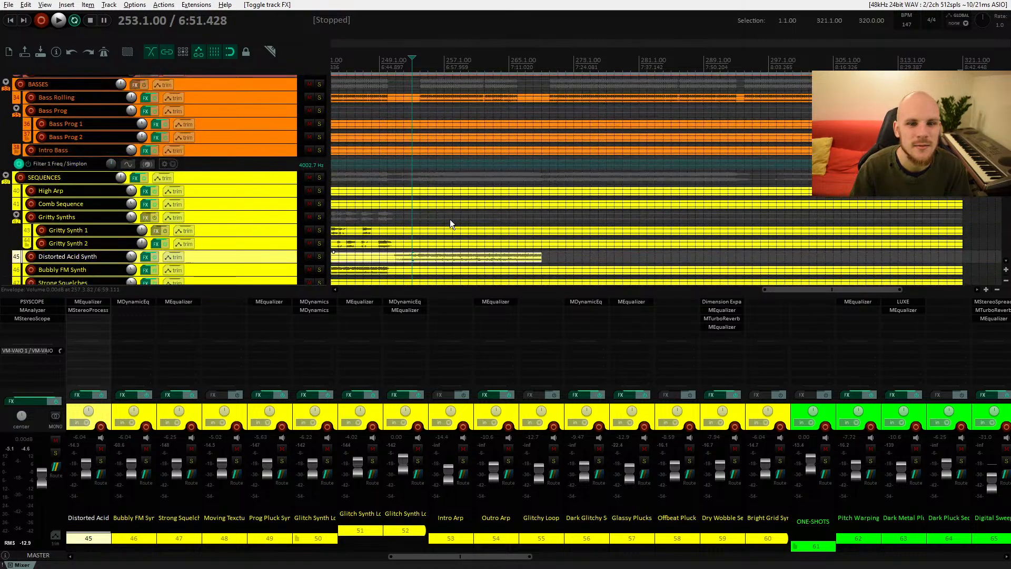
scroll(450, 220, "down", 4)
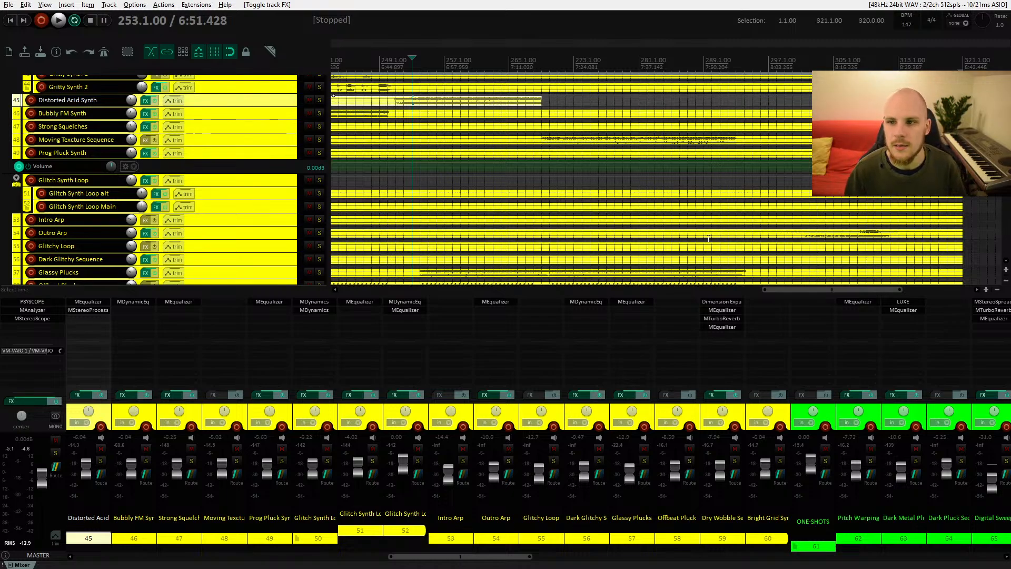
scroll(449, 223, "up", 10)
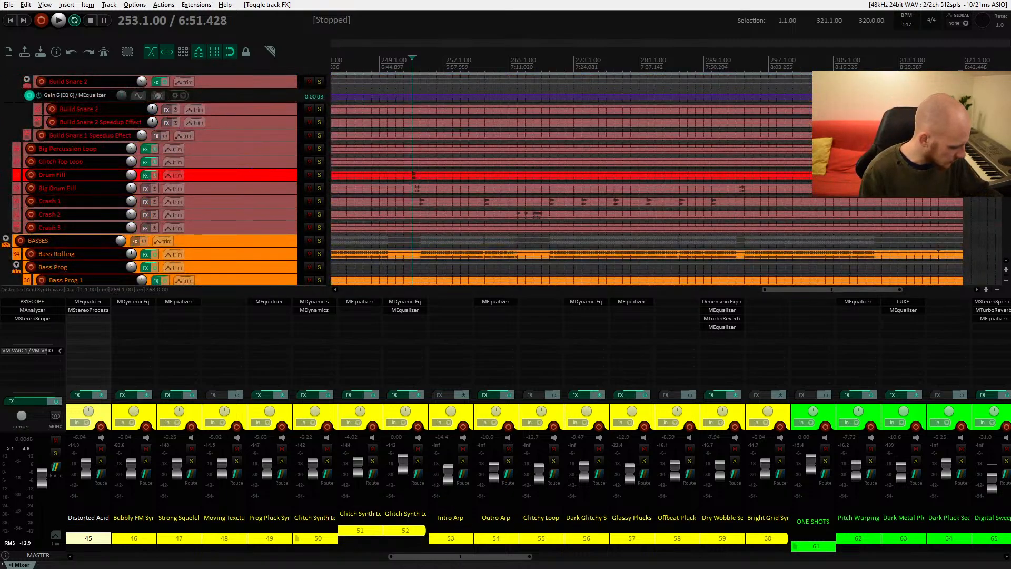
scroll(449, 223, "down", 20)
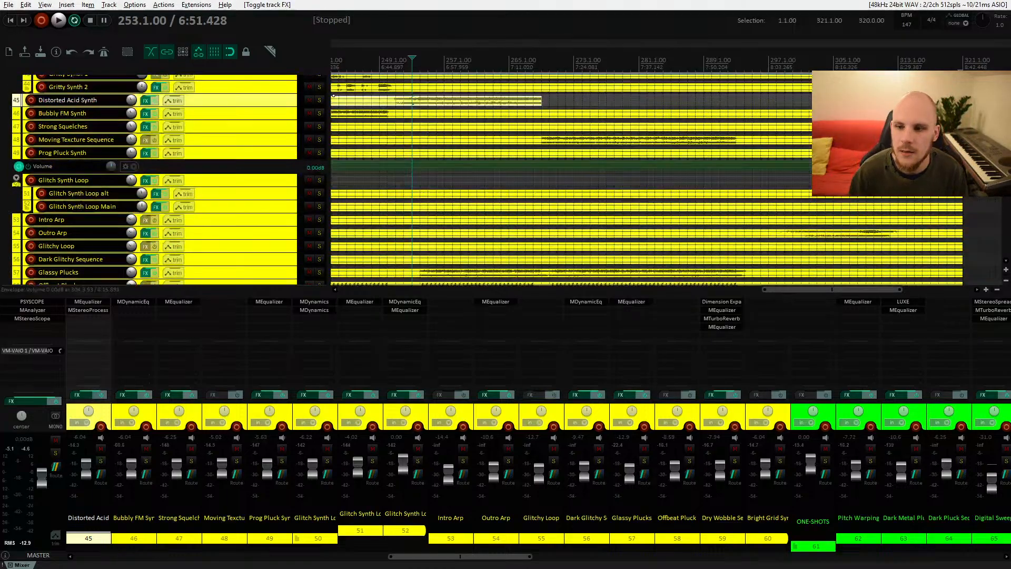
scroll(571, 200, "down", 15)
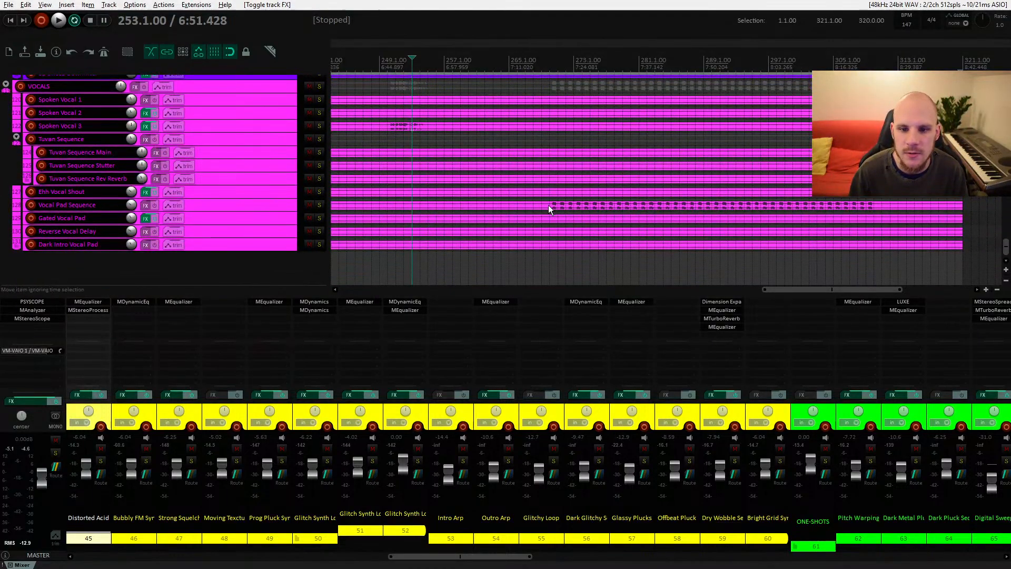
left_click(548, 207)
key("space")
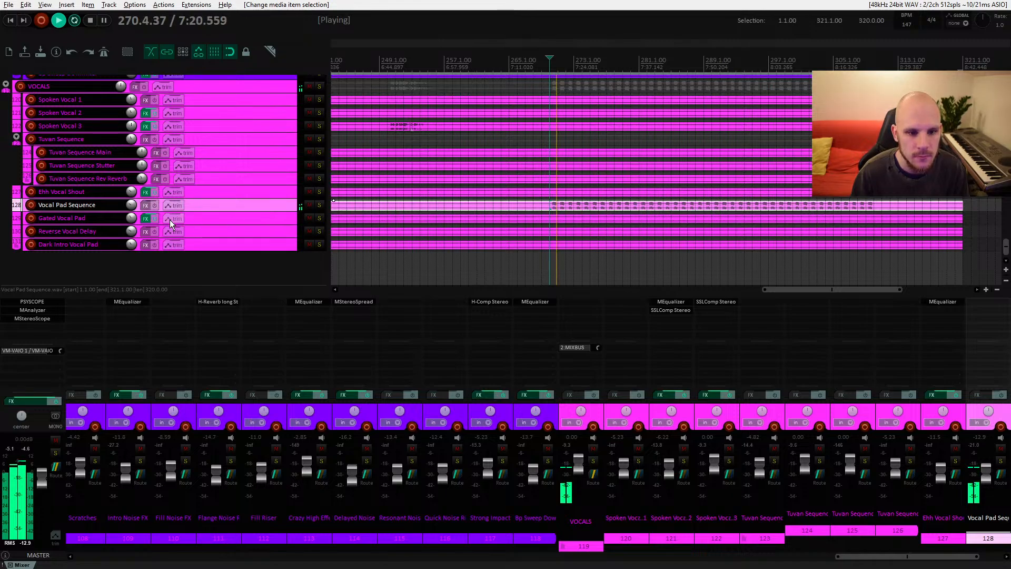
key("space")
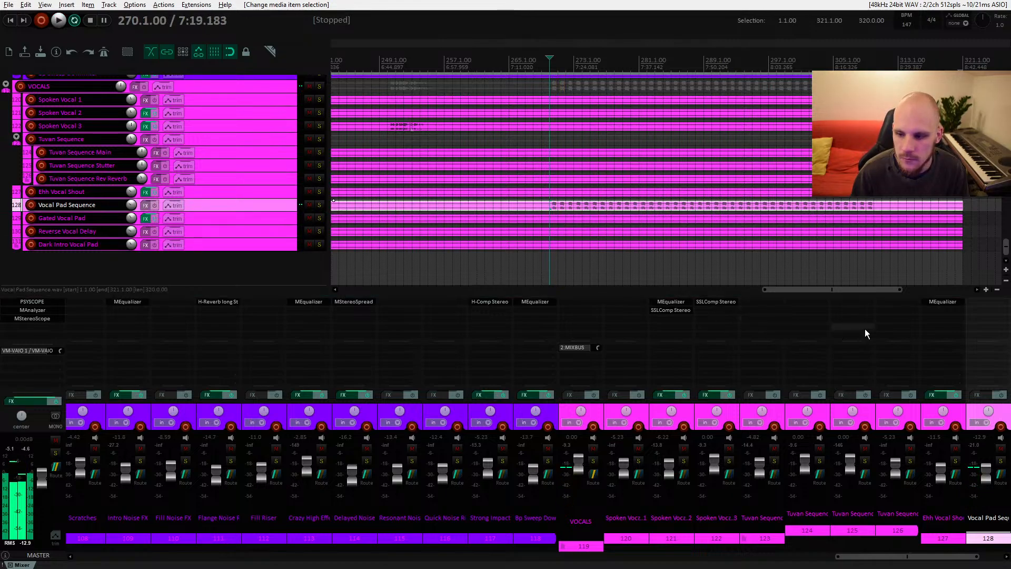
Step: Add MEqualizer to the Vocal Pad Sequence track
double_click(982, 309)
type("eq")
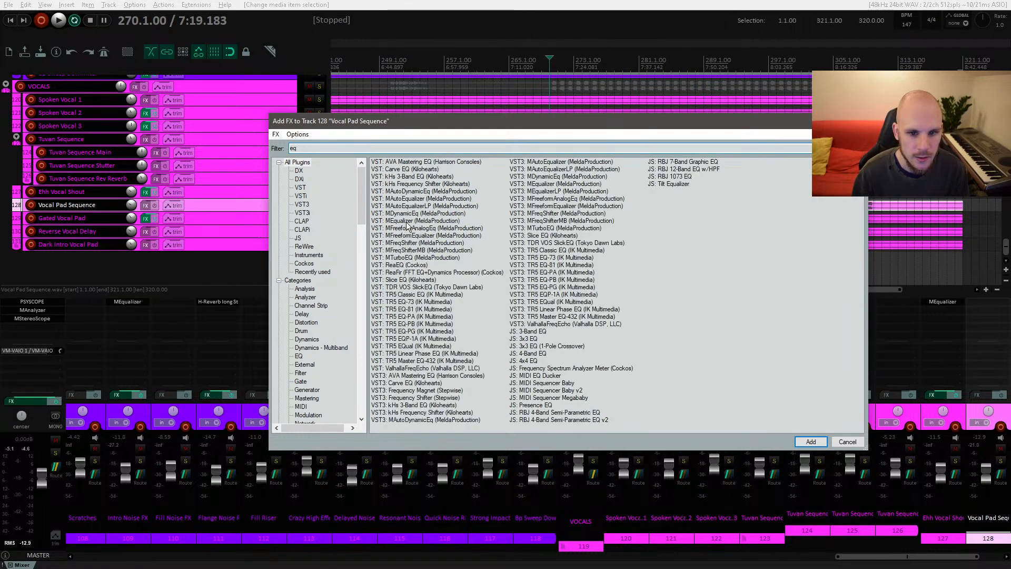
double_click(404, 222)
Step: Boost an EQ band about 4.3 dB around 709 Hz while playing, then close the plugin
key("space")
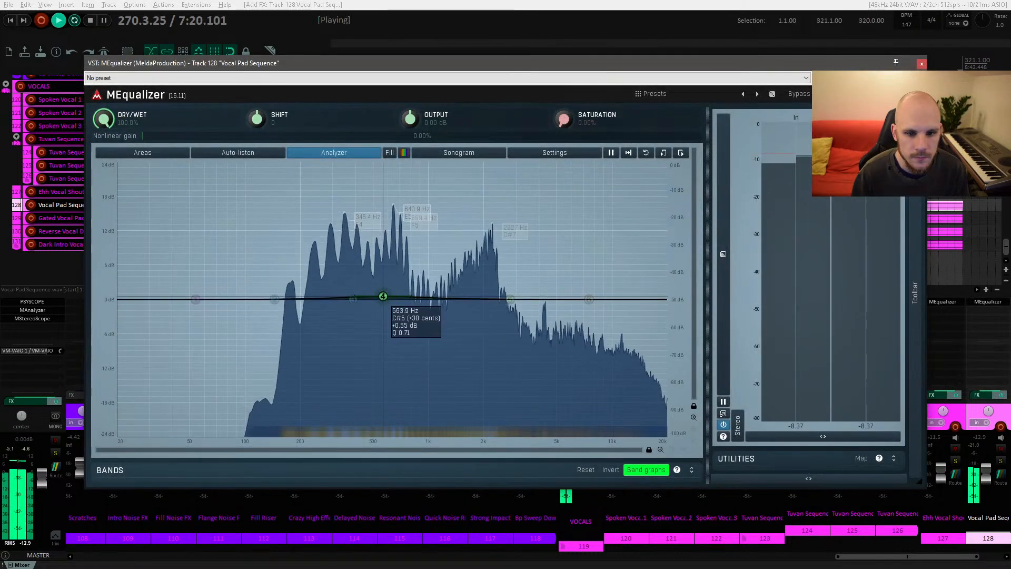
left_click_drag(338, 258, 401, 273)
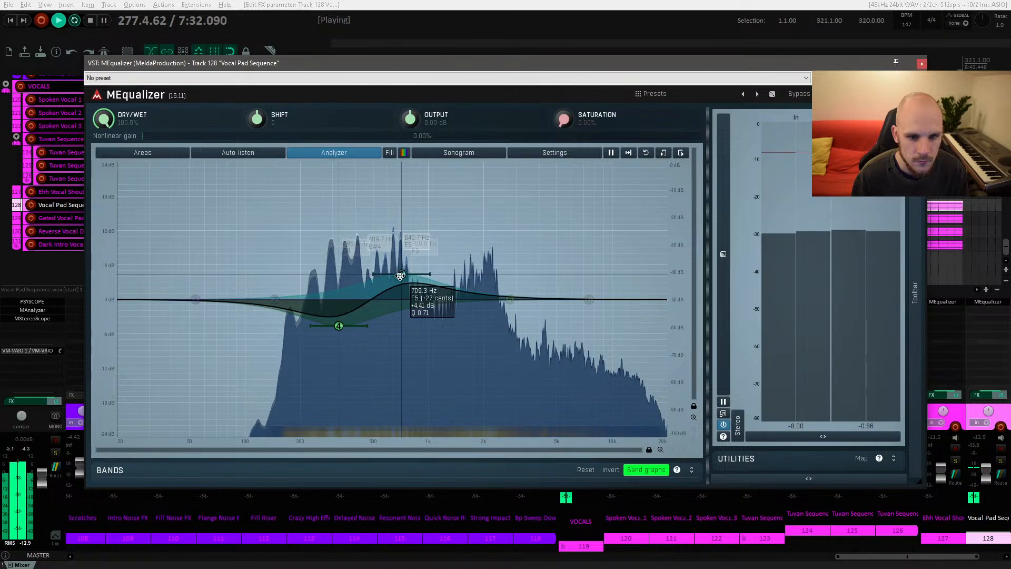
left_click_drag(338, 325, 338, 329)
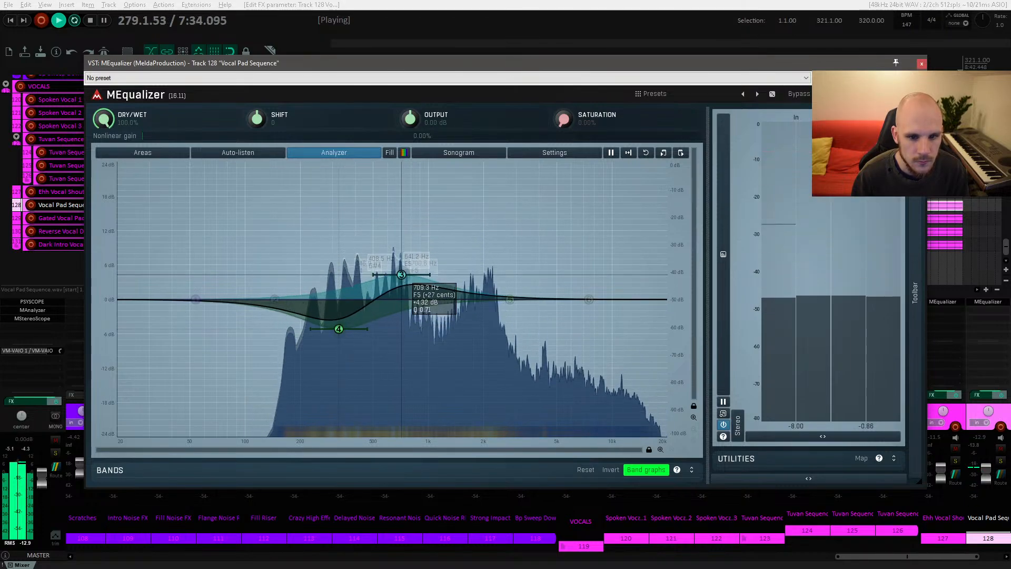
left_click(922, 63)
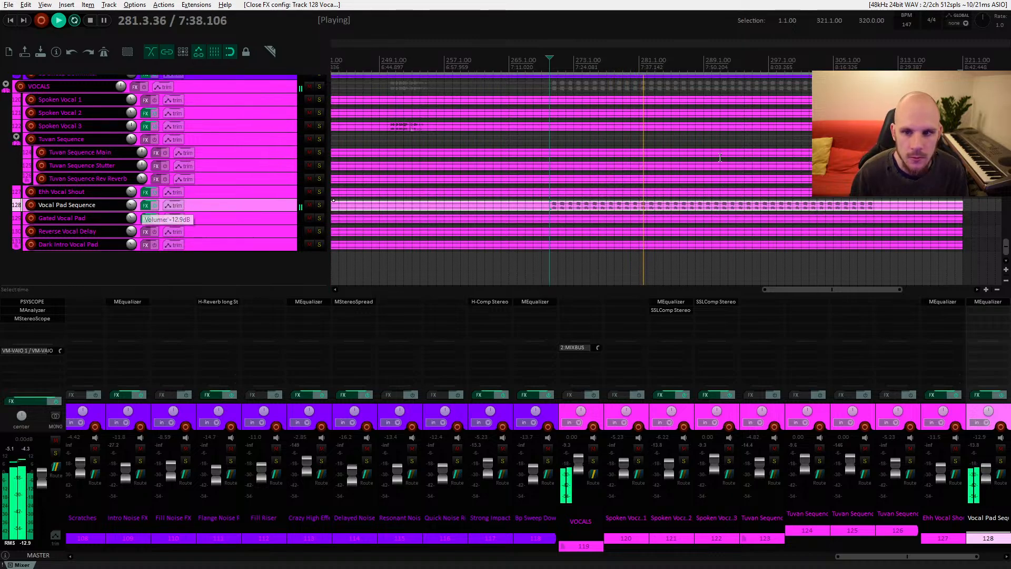
Step: Add LFOTool to the Snare folder track
scroll(593, 174, "up", 3)
scroll(592, 162, "up", 15)
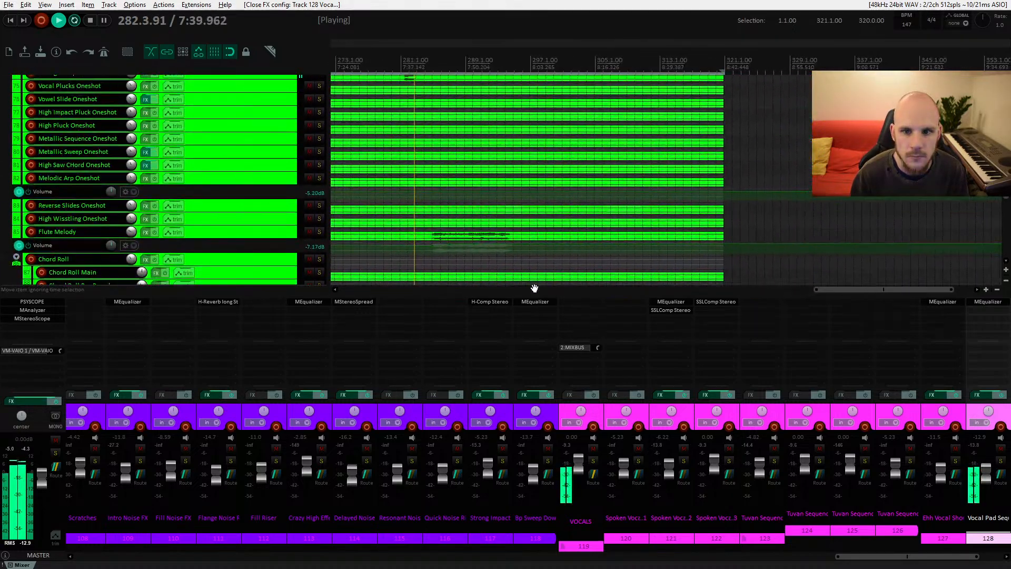
scroll(529, 258, "up", 15)
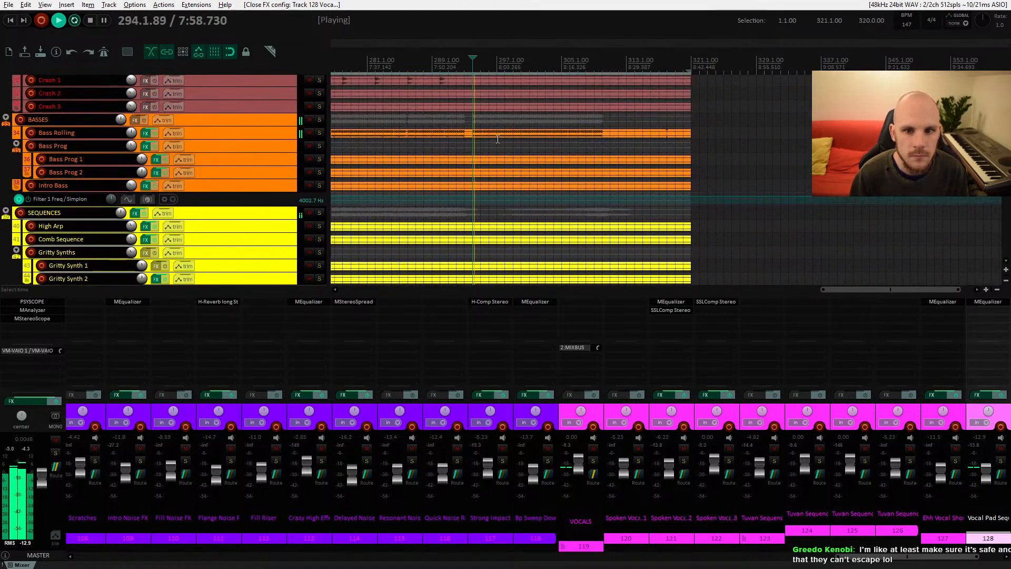
scroll(499, 224, "up", 3)
scroll(500, 224, "up", 10)
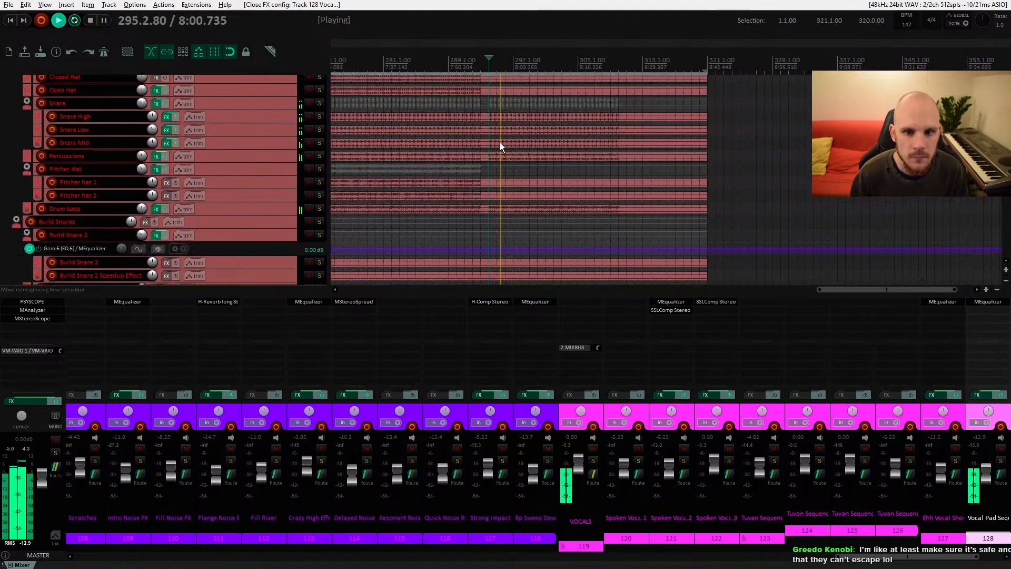
left_click(257, 155)
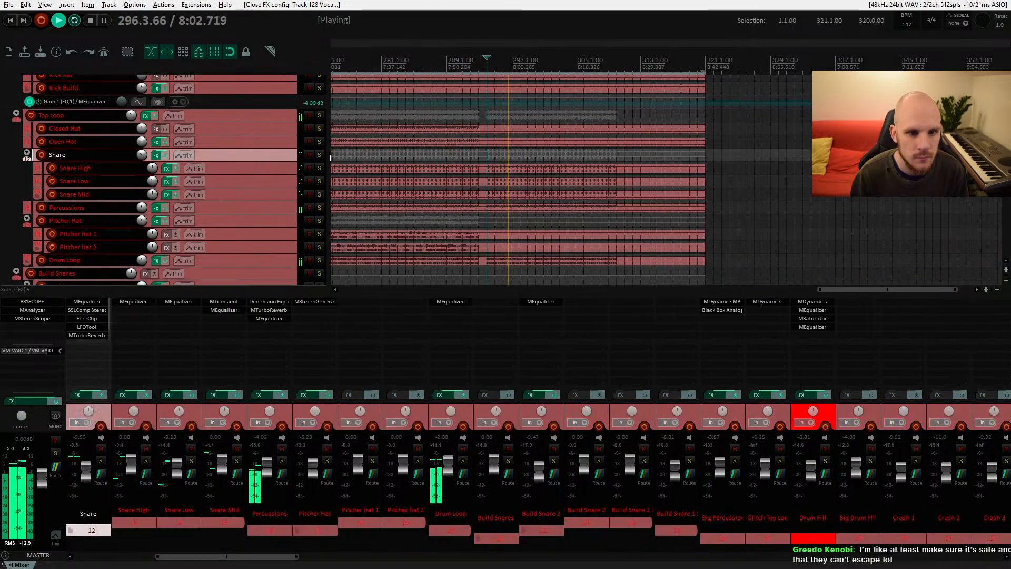
left_click_drag(92, 341, 88, 365)
key("space")
double_click(93, 353)
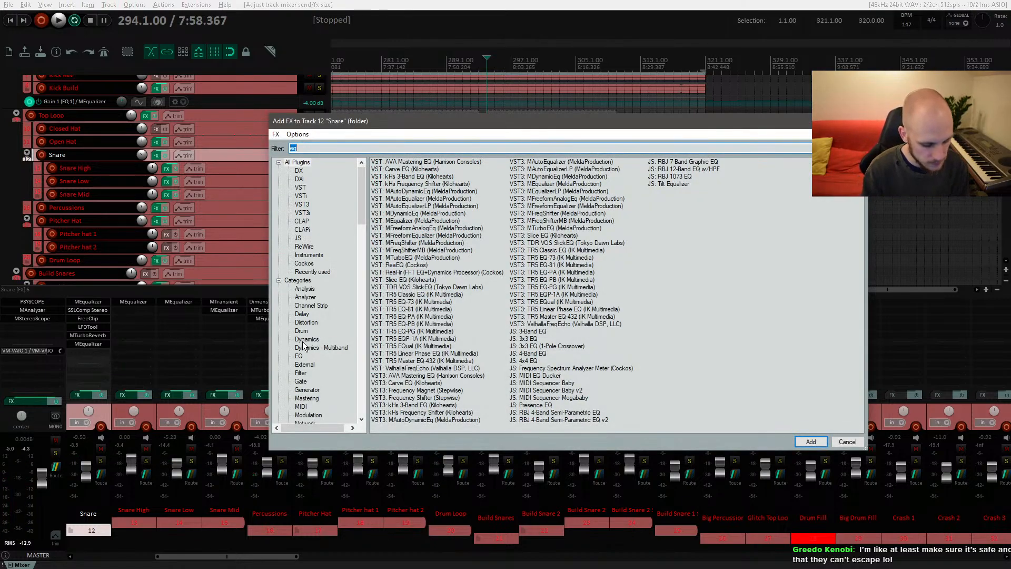
type("lfo")
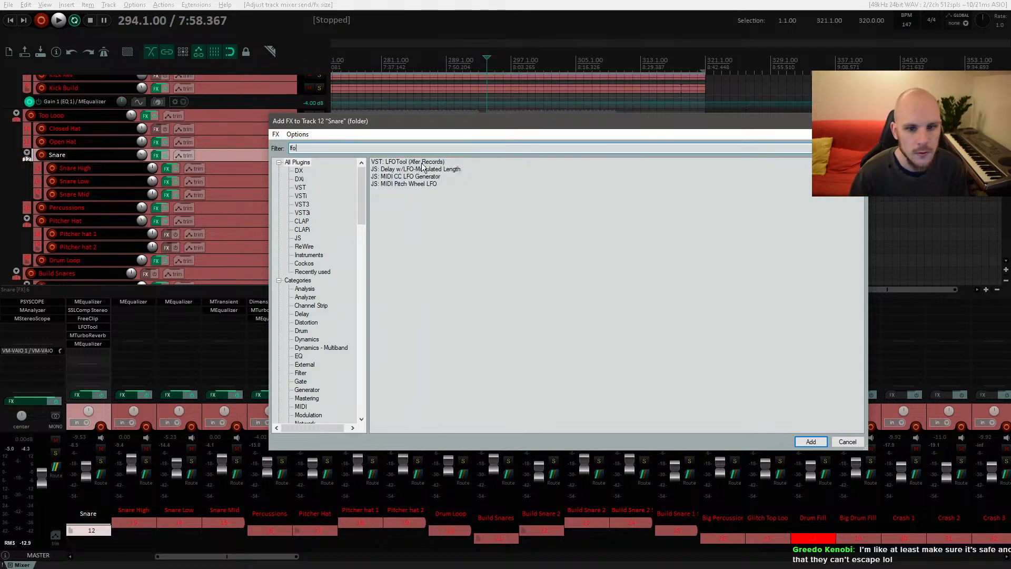
double_click(408, 161)
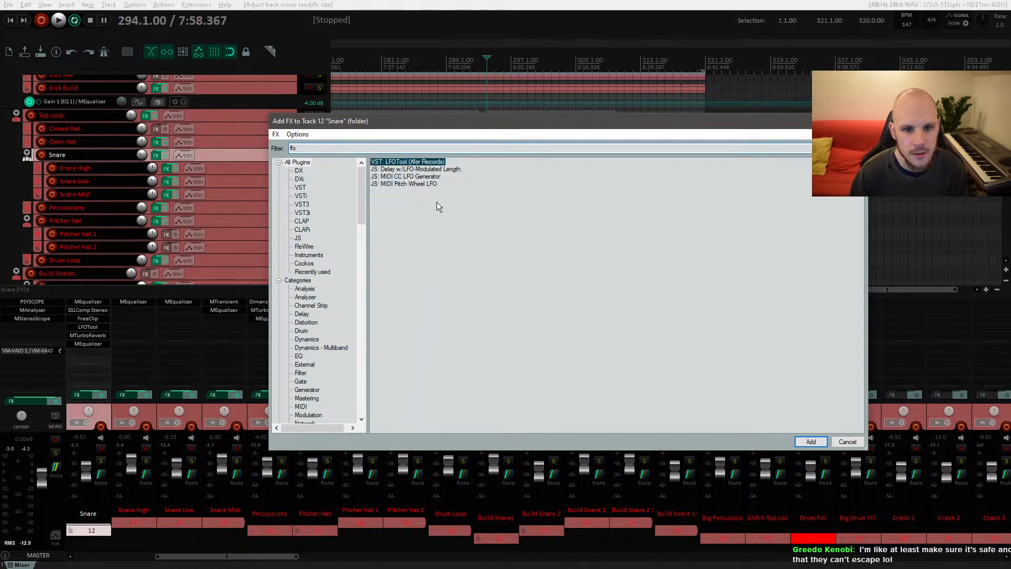
Step: Shape the LFOTool curve to fall from full at each beat's start to a low point, rising sharply at the end
key("space")
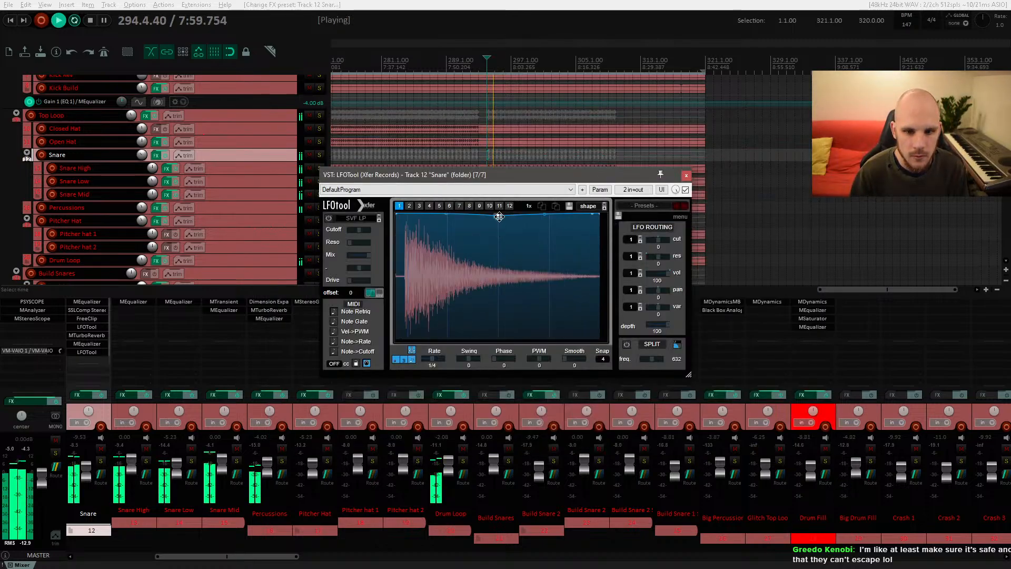
left_click_drag(497, 214, 563, 272)
key("space")
left_click_drag(591, 215, 566, 290)
key("space")
left_click_drag(482, 237, 481, 266)
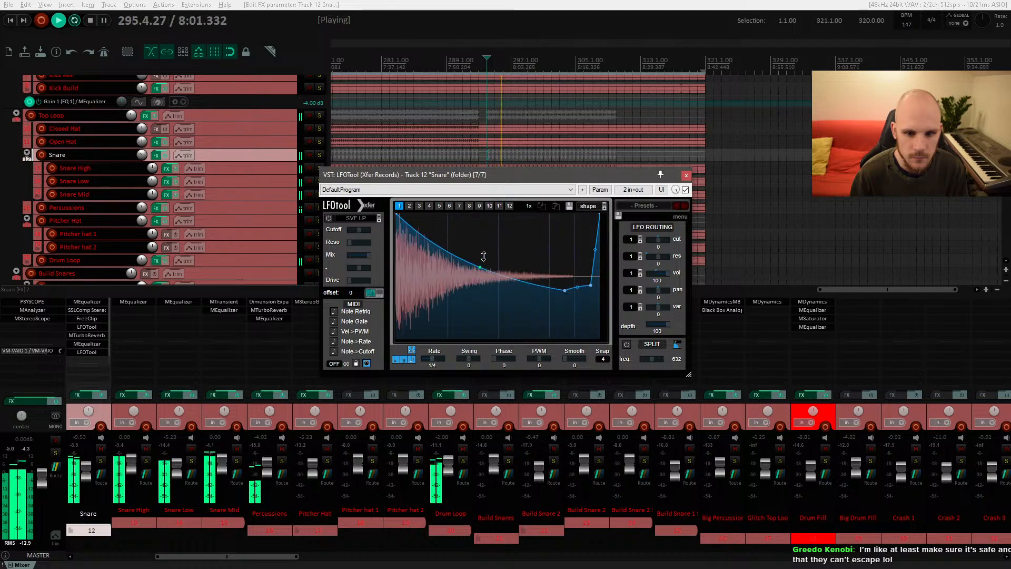
left_click_drag(564, 290, 581, 335)
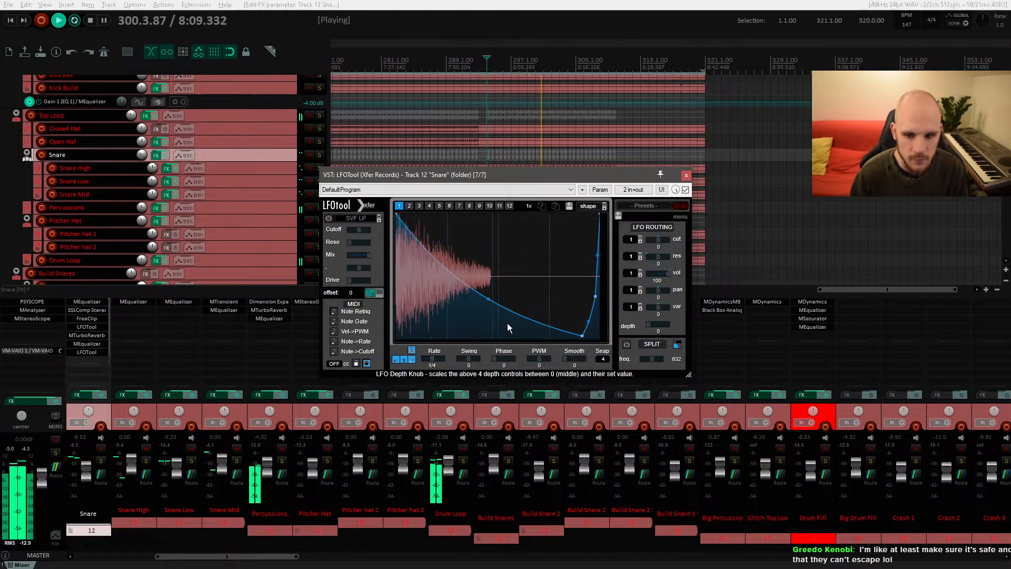
left_click(686, 175)
key("space")
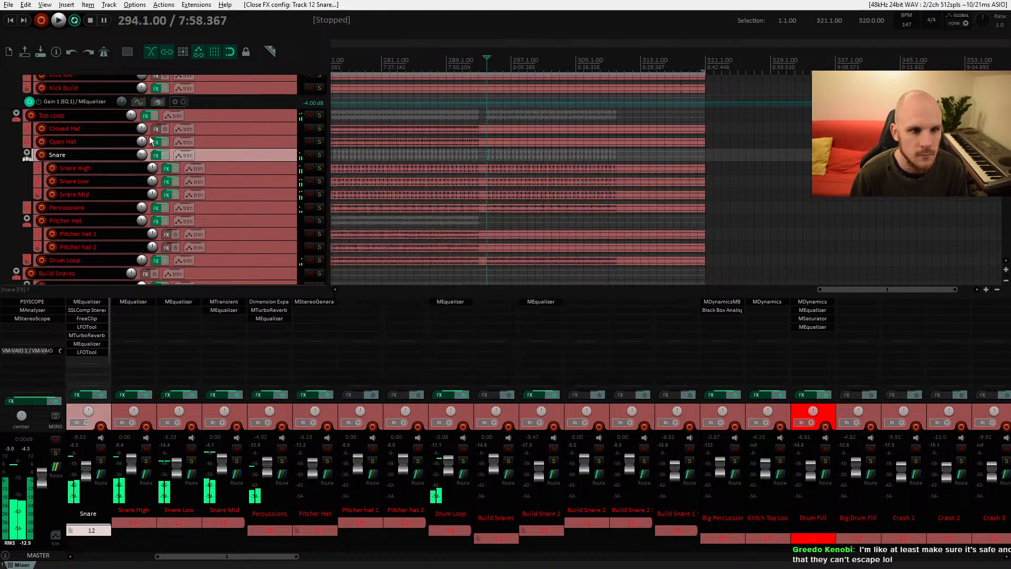
Step: Show and arm the LFOTool LFO Depth envelope on the Snare track
left_click(184, 155)
left_click(206, 224)
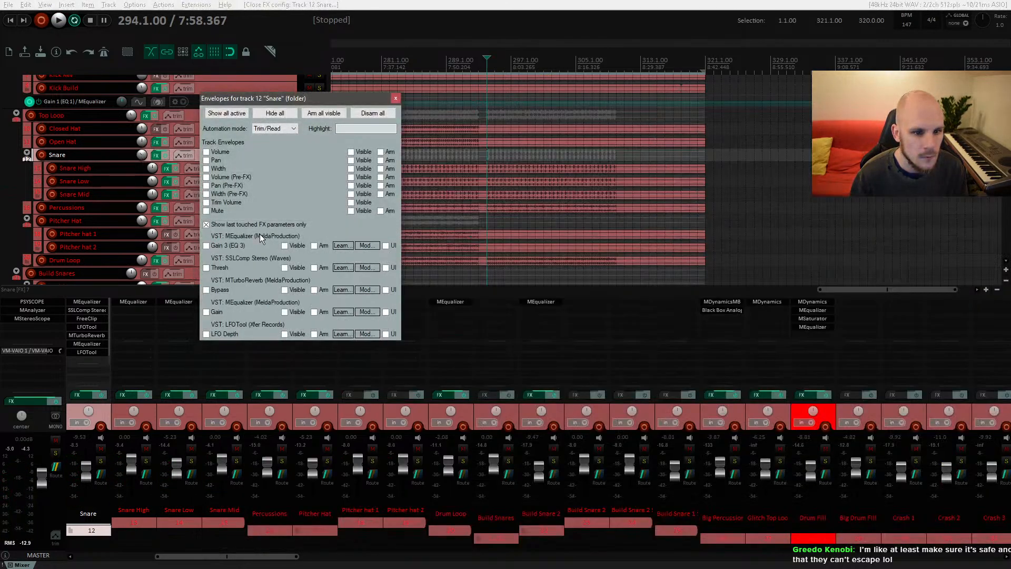
left_click(207, 333)
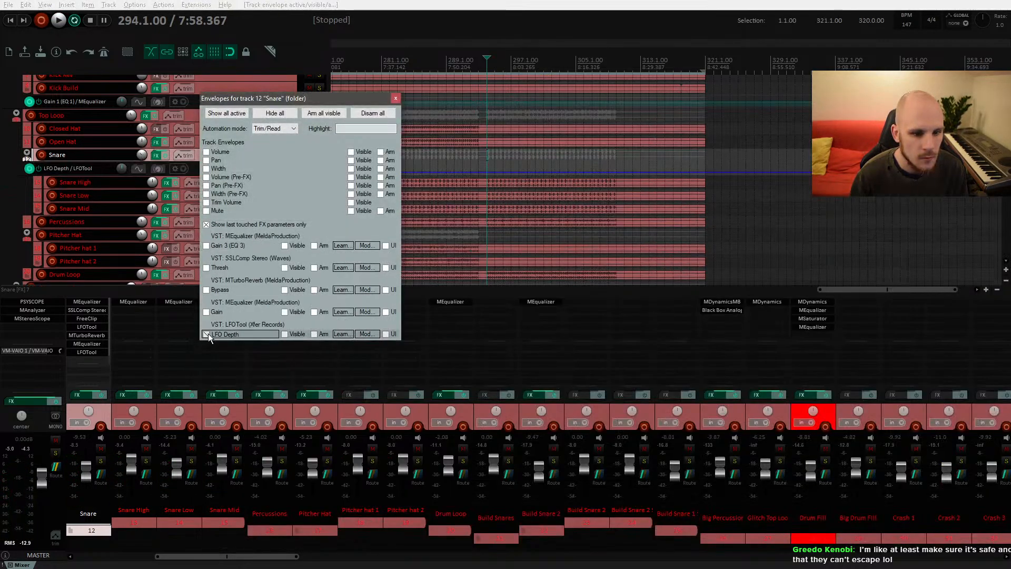
Step: Ramp the LFO Depth envelope from 0 up to 100 around bar 293 and play it back
scroll(480, 176, "up", 5)
left_click(479, 174)
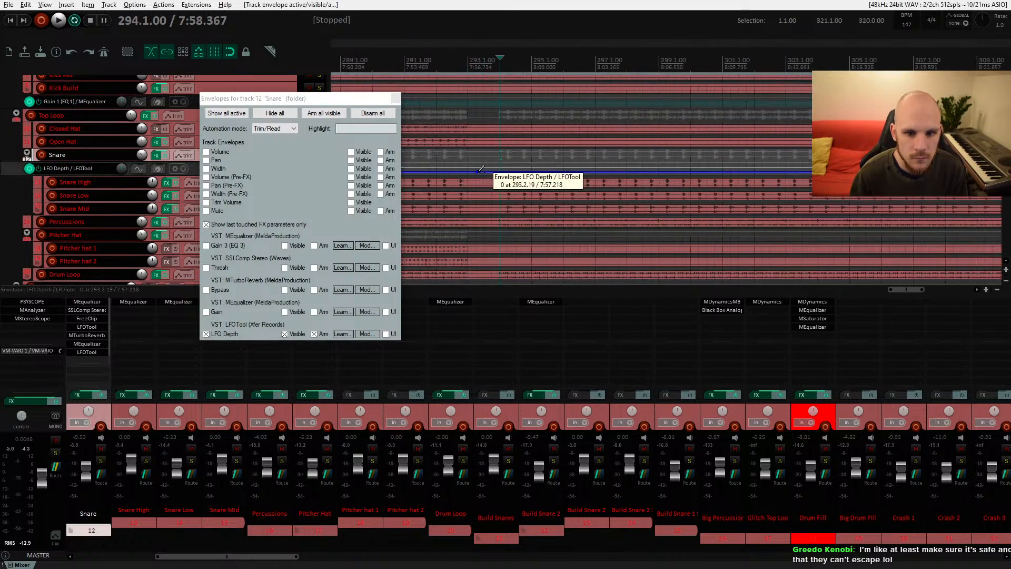
left_click_drag(491, 170, 490, 79)
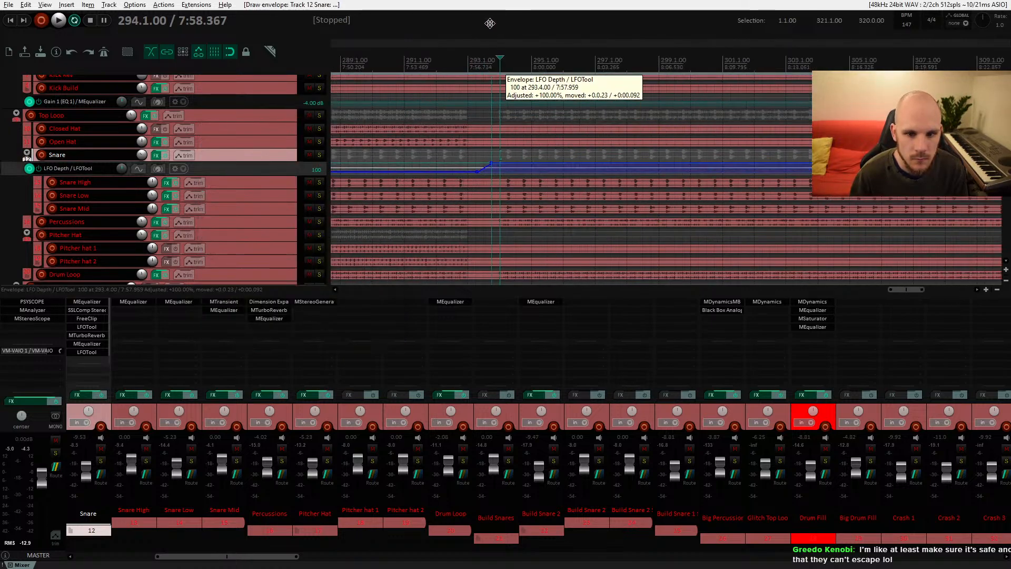
key("space")
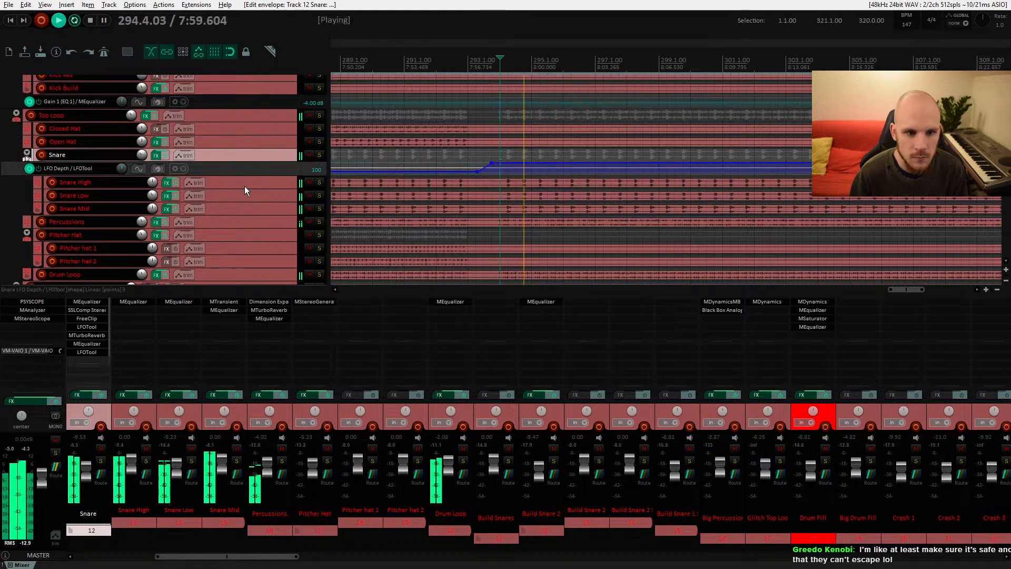
Step: Toggle mute on the Snare Low and Snare Mid tracks to compare them
left_click(309, 196)
left_click(309, 196)
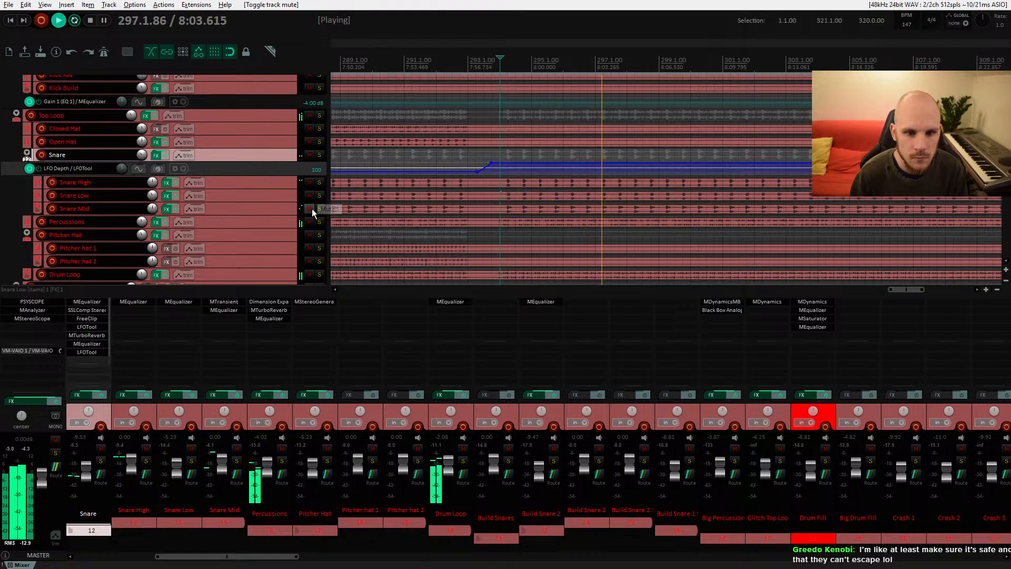
left_click(311, 209)
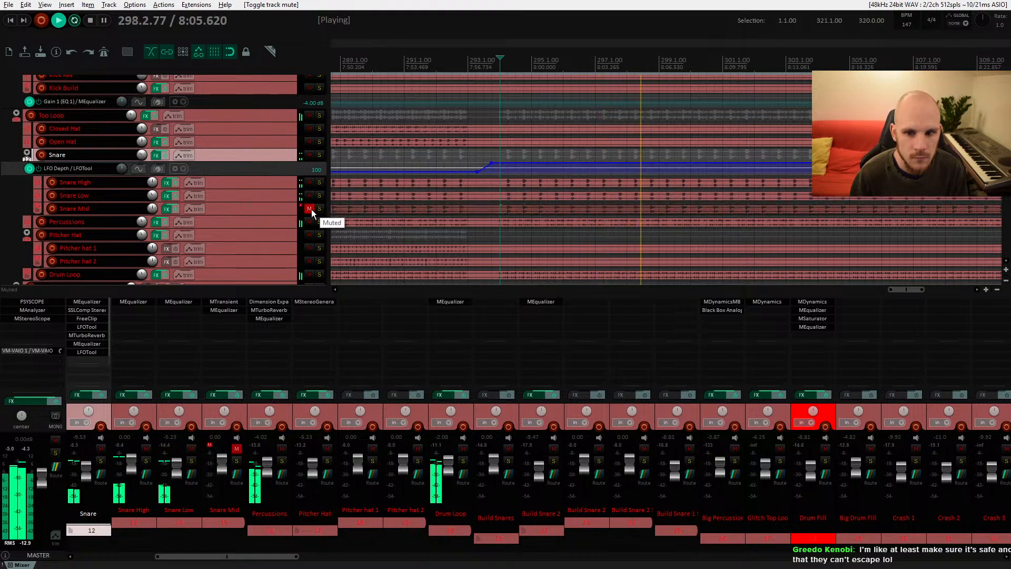
left_click(312, 209)
Step: Trim the end of the Snare Mid item back to about bar 293 and replay
scroll(400, 203, "down", 4)
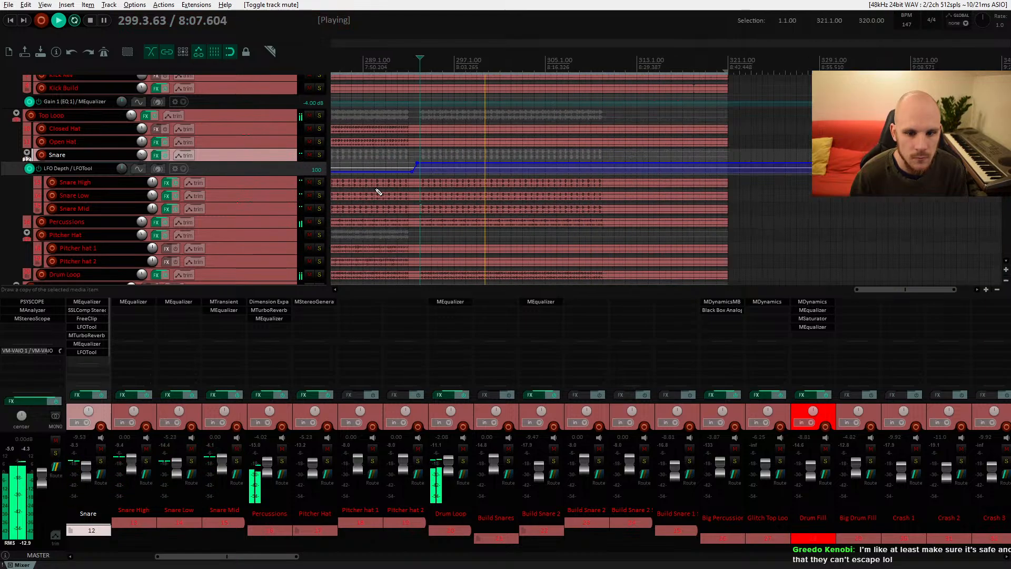
left_click_drag(627, 211, 409, 209)
key("space")
key("space")
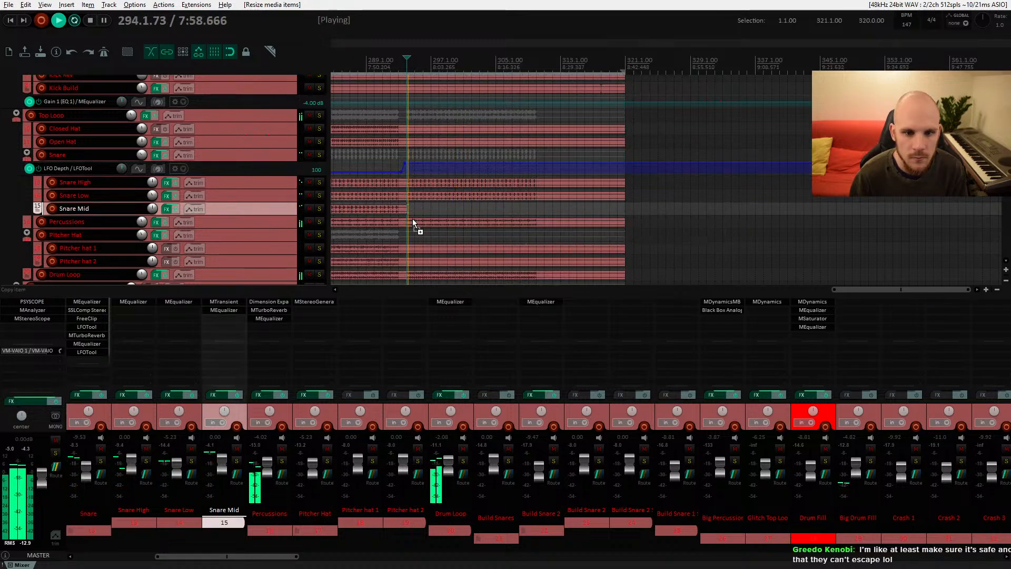
scroll(412, 219, "up", 4)
scroll(451, 210, "down", 6)
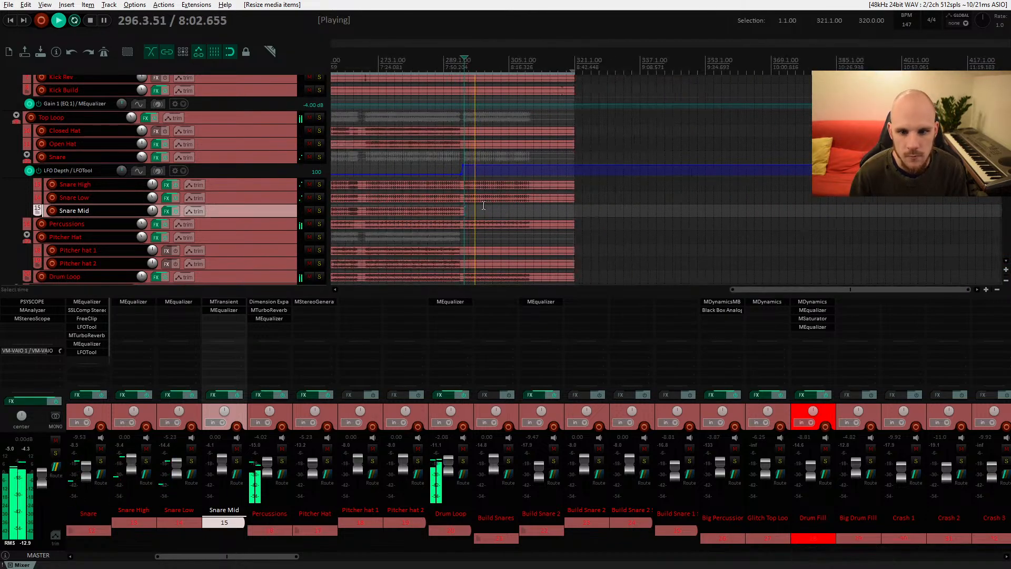
scroll(481, 210, "down", 3)
scroll(479, 223, "down", 2)
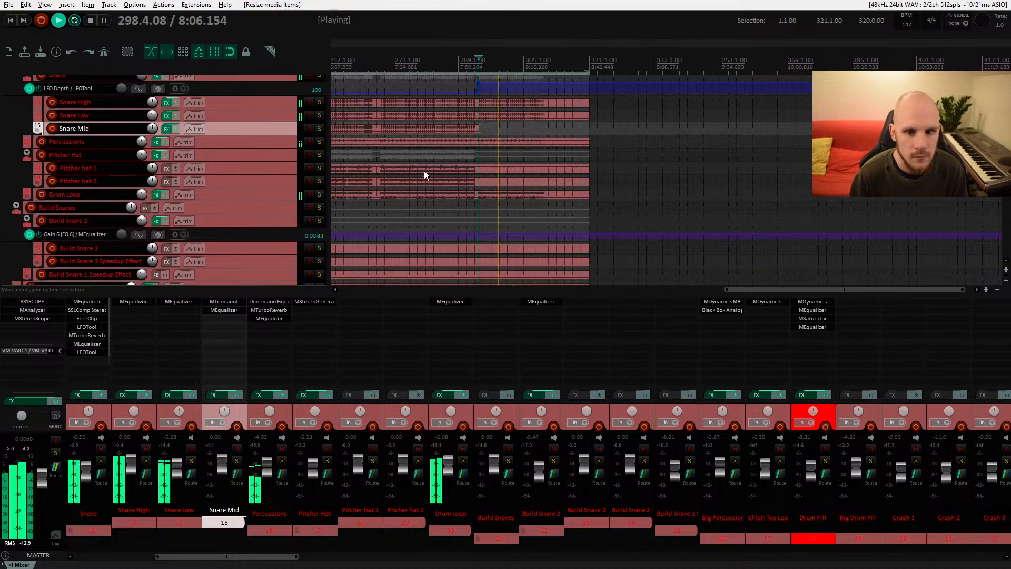
Step: Toggle mute on the Percussions track and lower its volume to about -8.7 dB
left_click(309, 143)
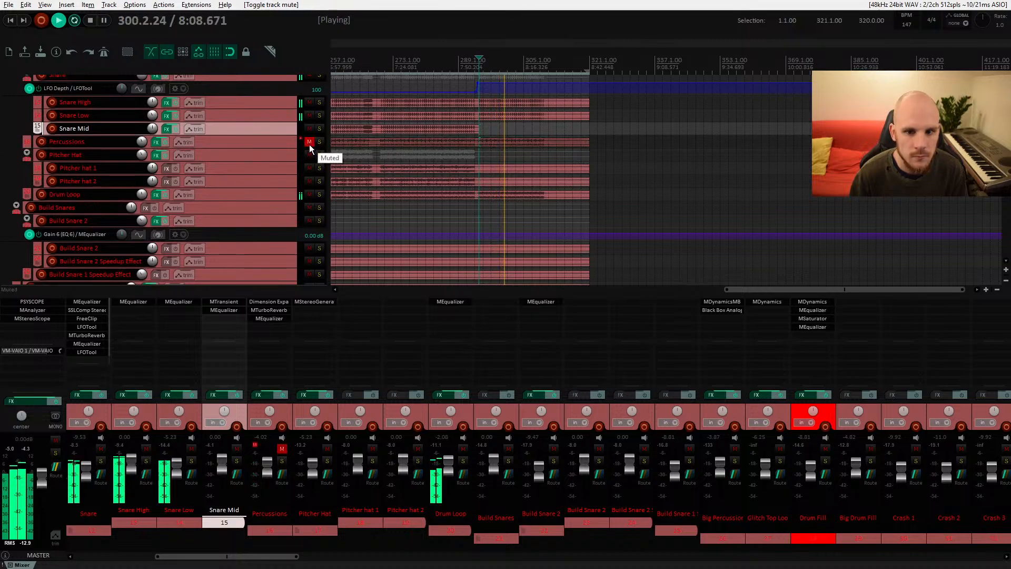
left_click(310, 142)
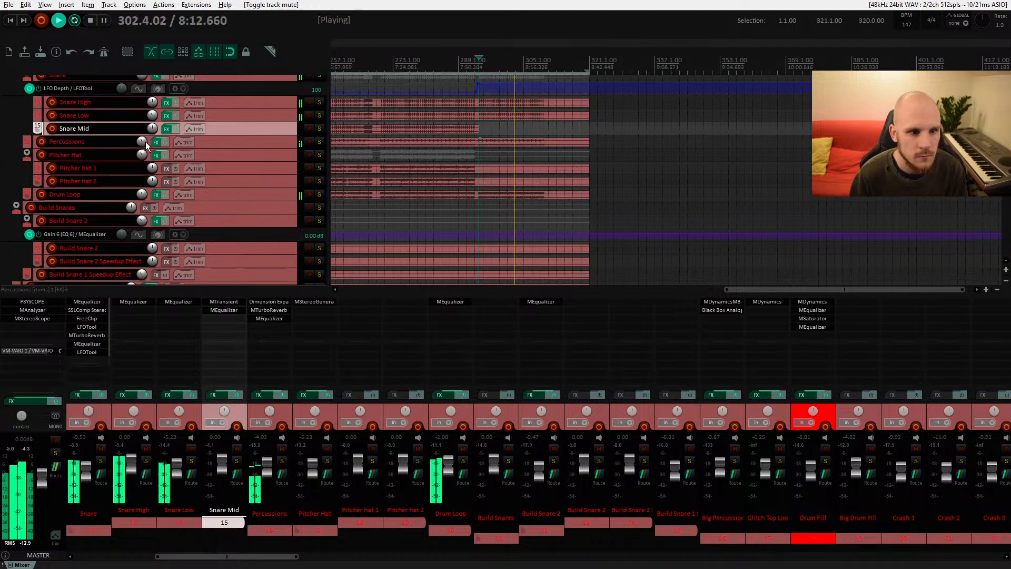
left_click_drag(141, 141, 141, 151)
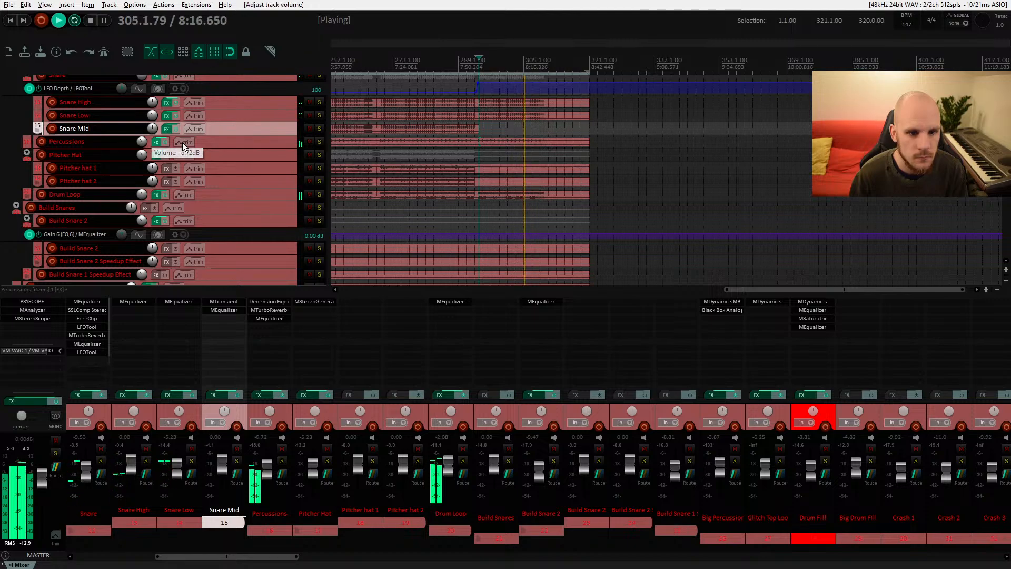
Step: Trim the end of the Percussions item back to about bar 293 and play the section back
left_click_drag(589, 142, 476, 158)
key("space")
key("space")
scroll(480, 152, "up", 6)
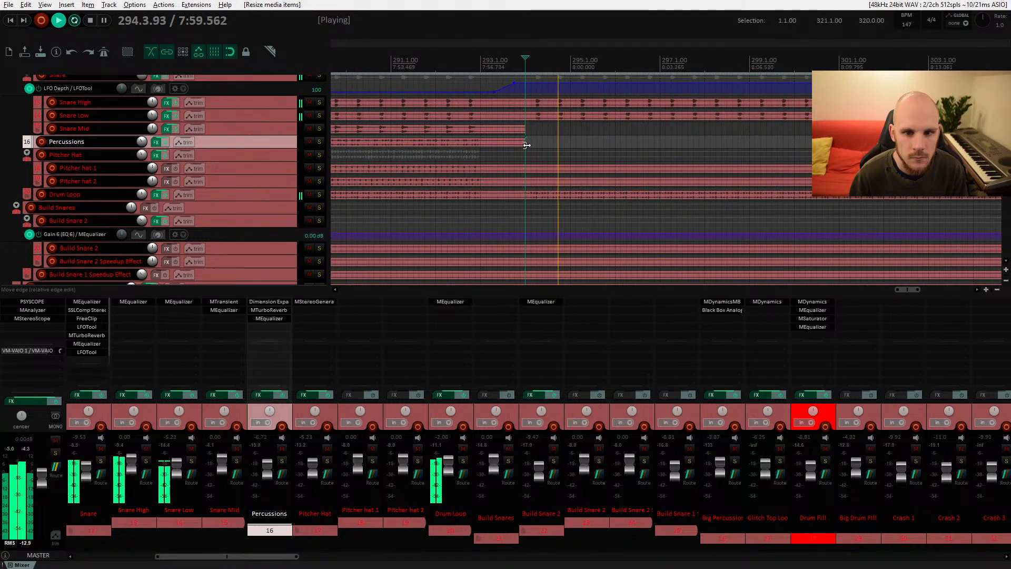
scroll(464, 150, "down", 5)
scroll(463, 145, "down", 3)
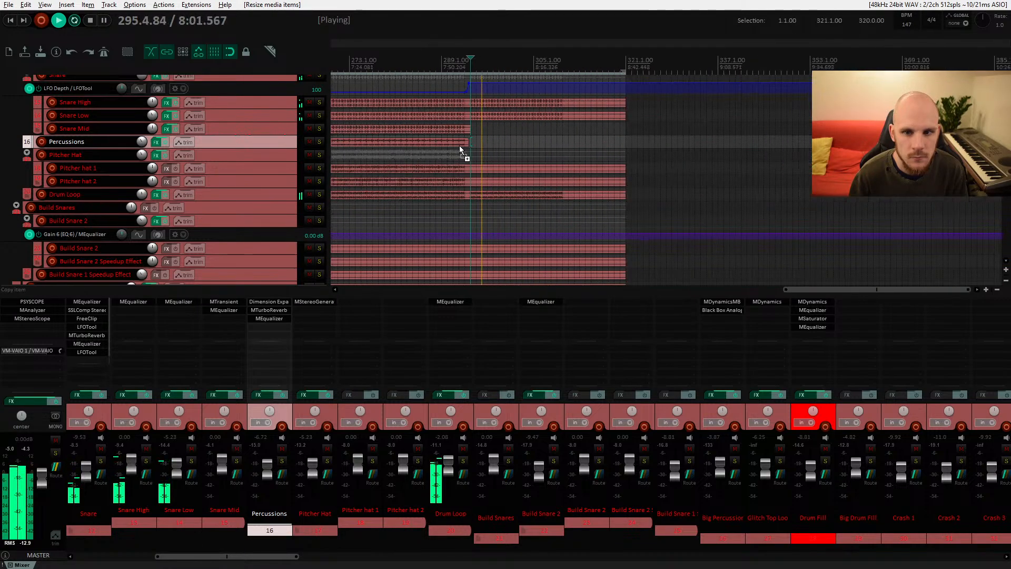
left_click_drag(470, 142, 625, 143)
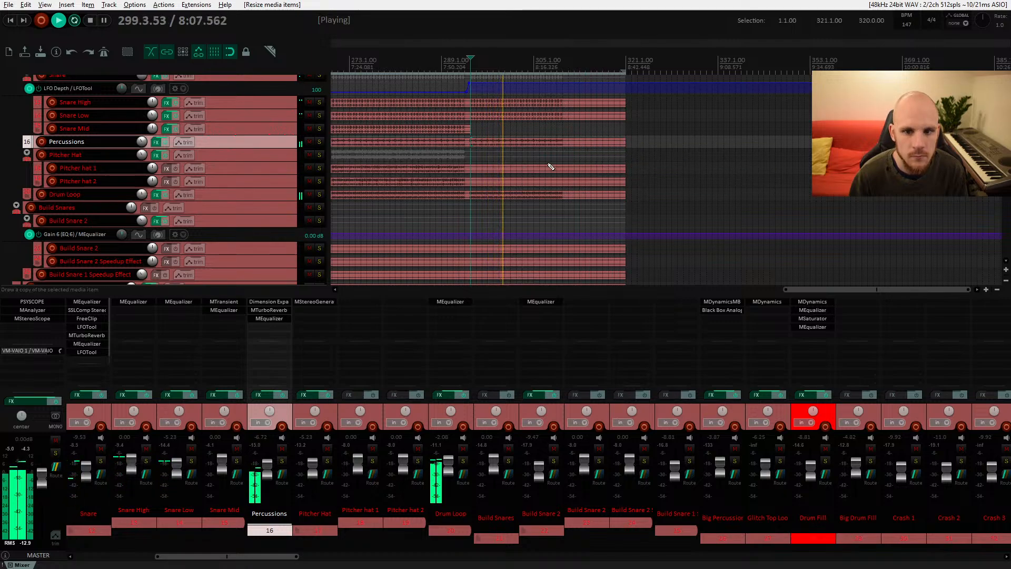
scroll(538, 166, "down", 3)
scroll(536, 167, "down", 3)
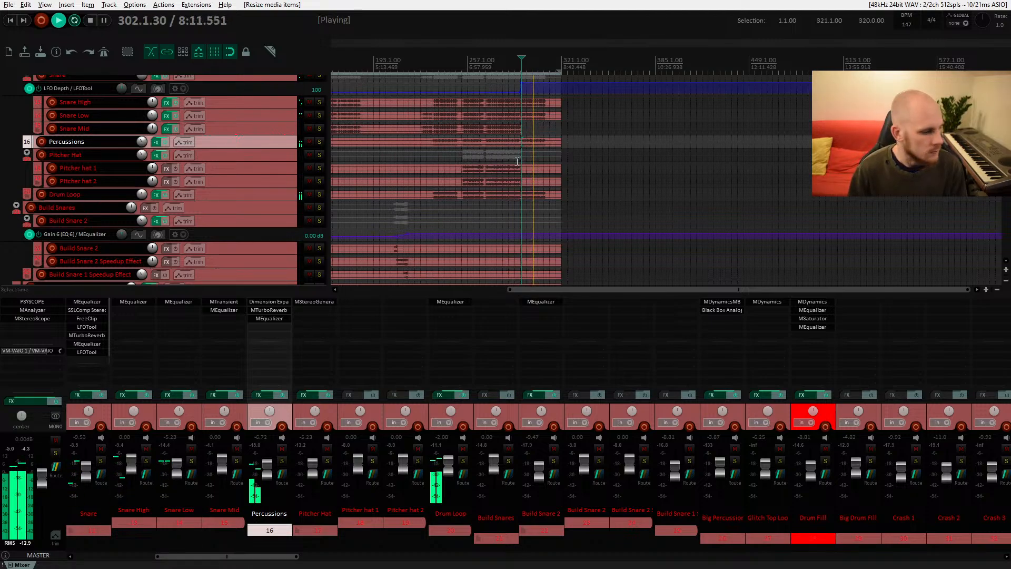
key("space")
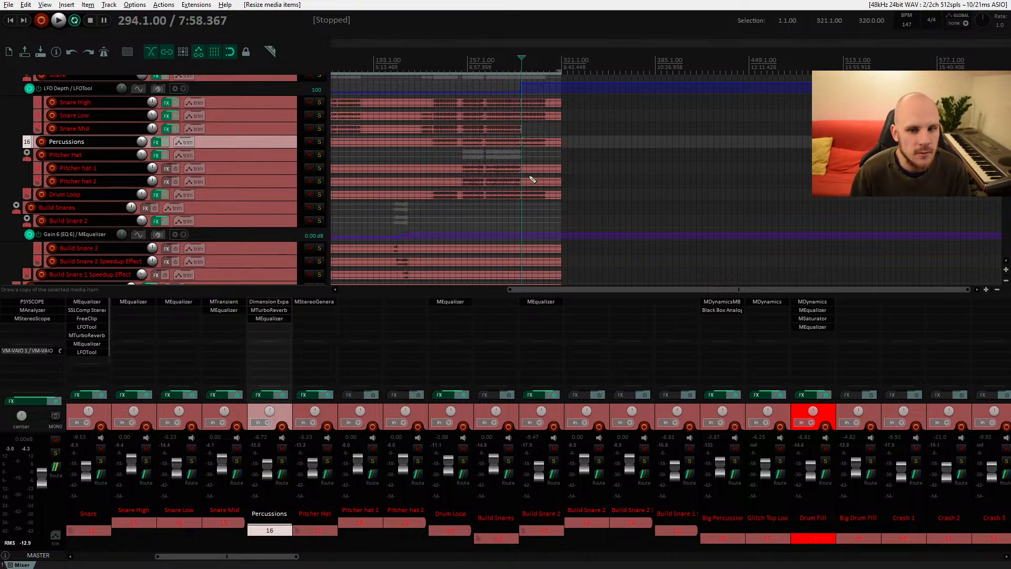
Step: Nudge the Outro Arp item slightly later, briefly enlarging its track height to inspect it
scroll(531, 179, "up", 2)
scroll(533, 195, "up", 1)
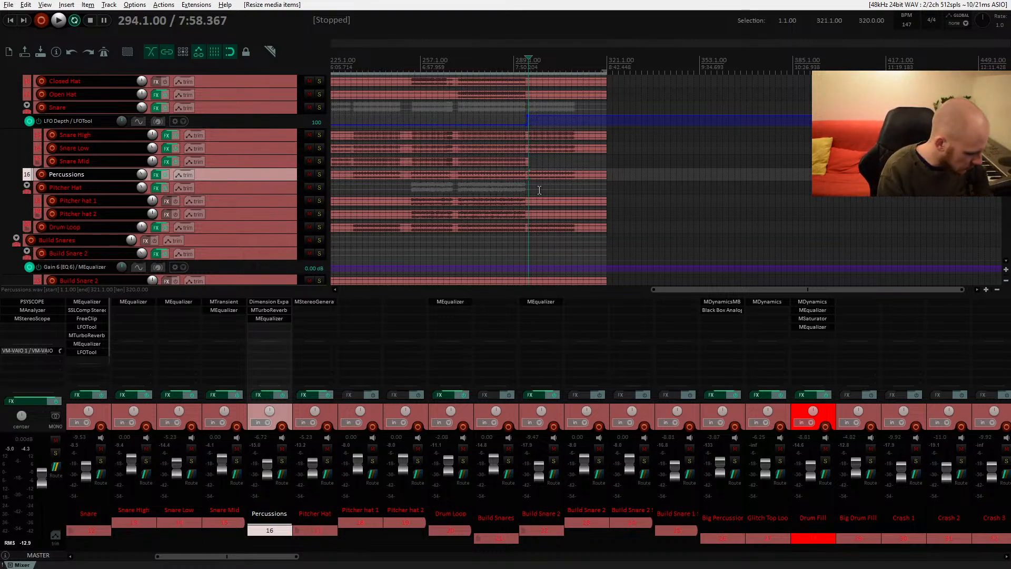
scroll(540, 206, "down", 10)
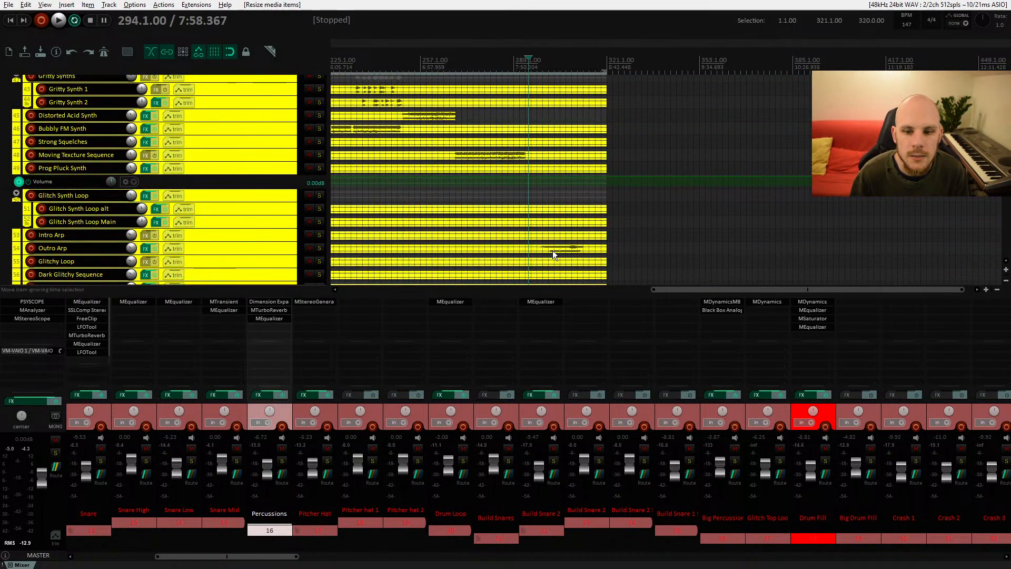
left_click(552, 249)
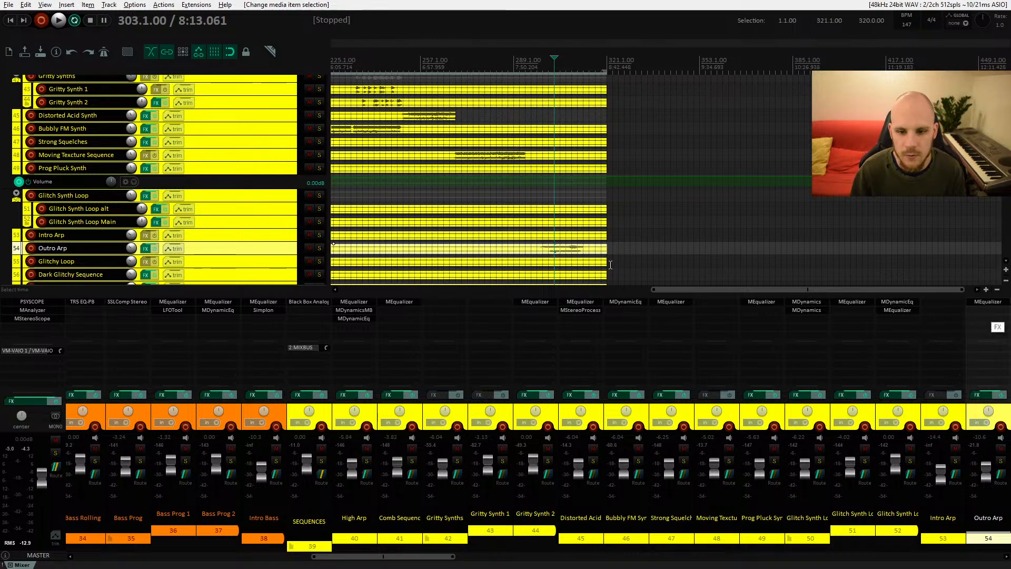
left_click_drag(570, 251, 577, 251)
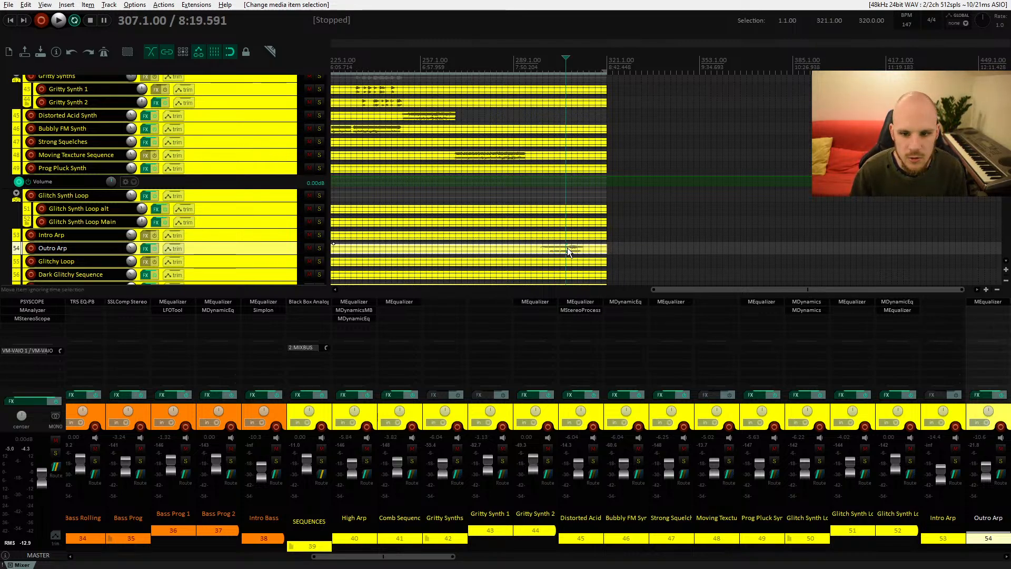
left_click_drag(277, 255, 273, 285)
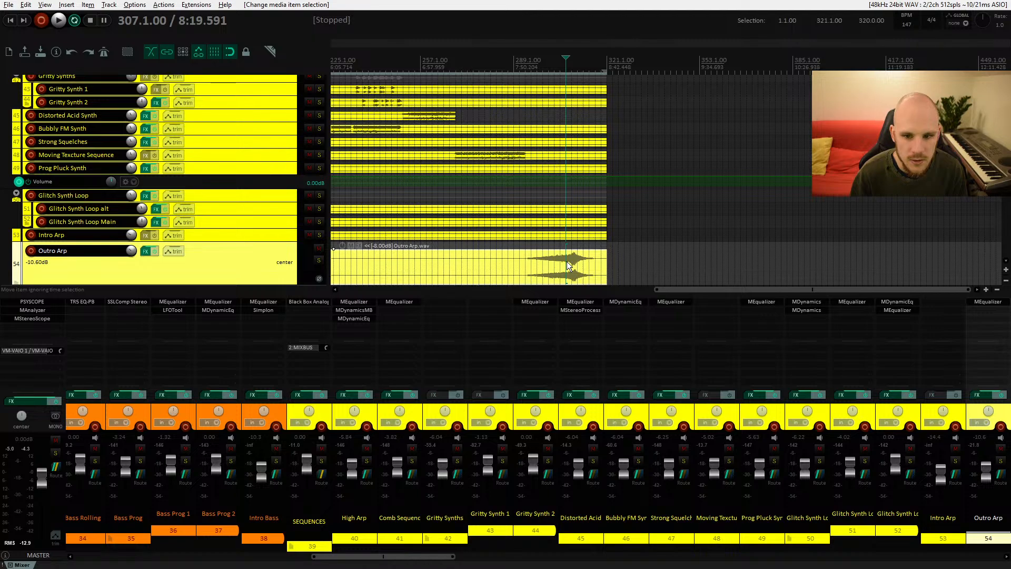
scroll(286, 253, "down", 3)
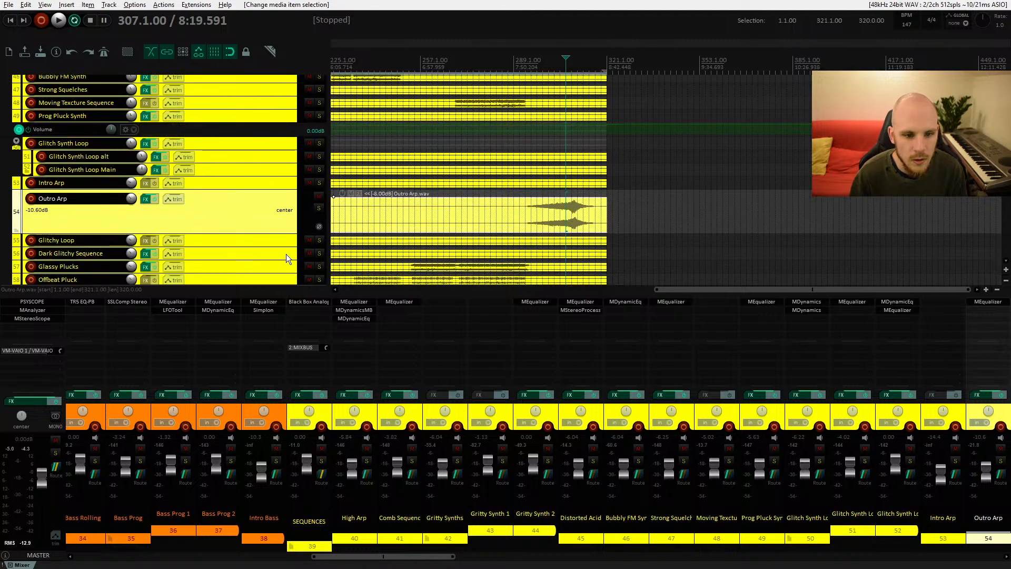
left_click_drag(284, 232, 286, 200)
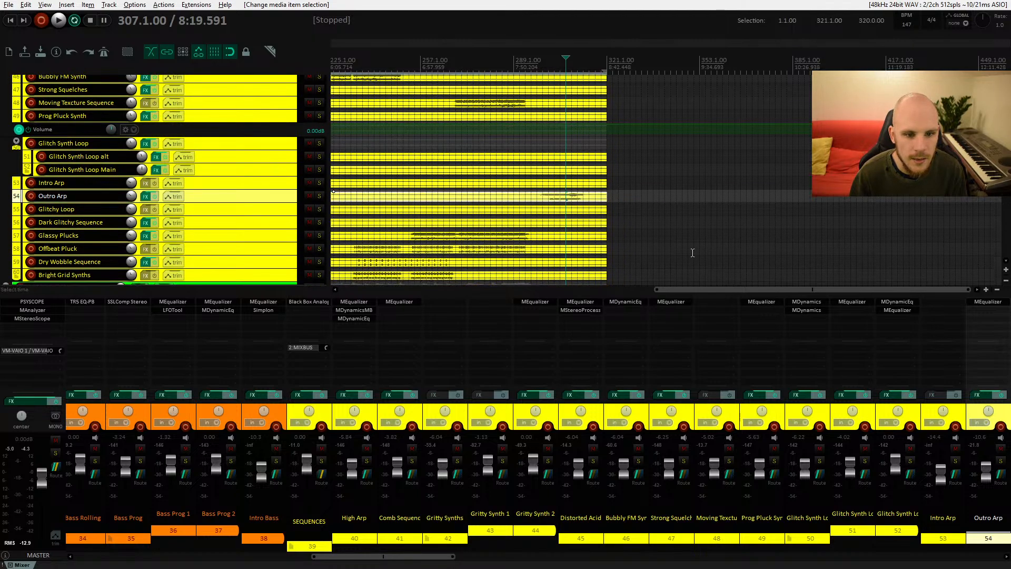
Step: Add the VST3 SSLComp Mono compressor to the Outro Arp track, searching plug-ins for ssl
double_click(982, 313)
type("ssl")
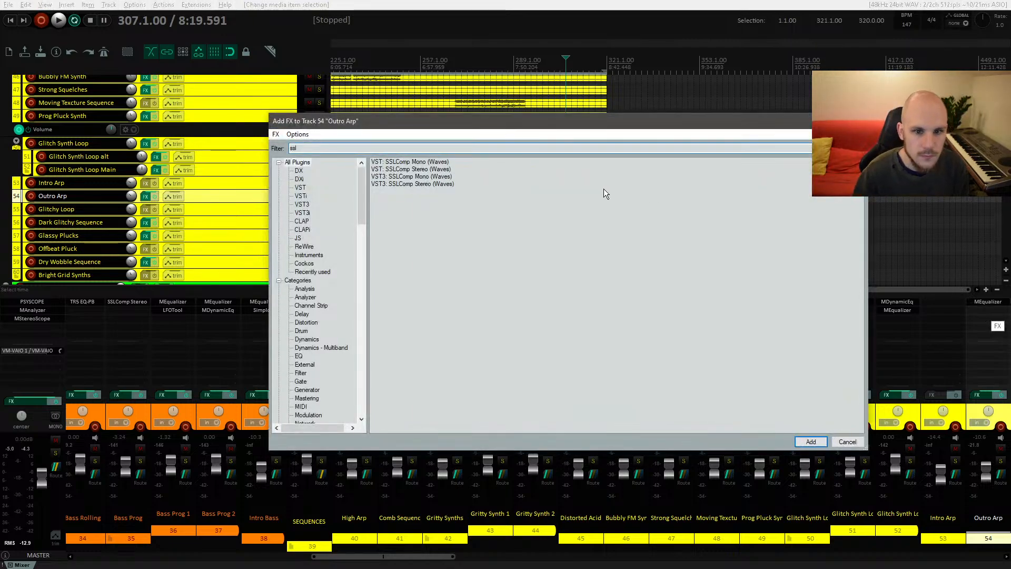
double_click(411, 176)
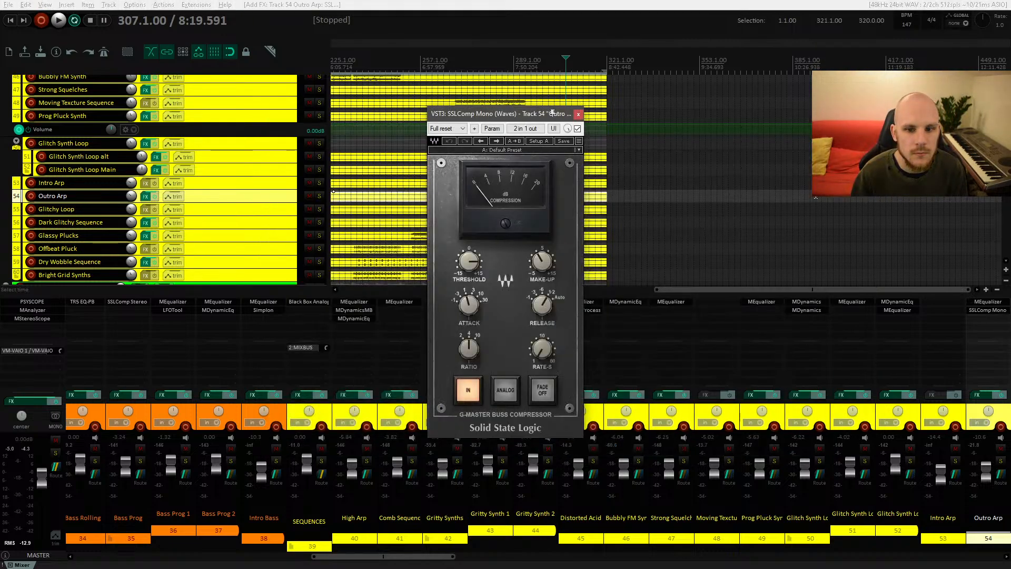
Step: Replace the compressor on Outro Arp with VST SSLComp Stereo and close the FX chain
right_click(987, 310)
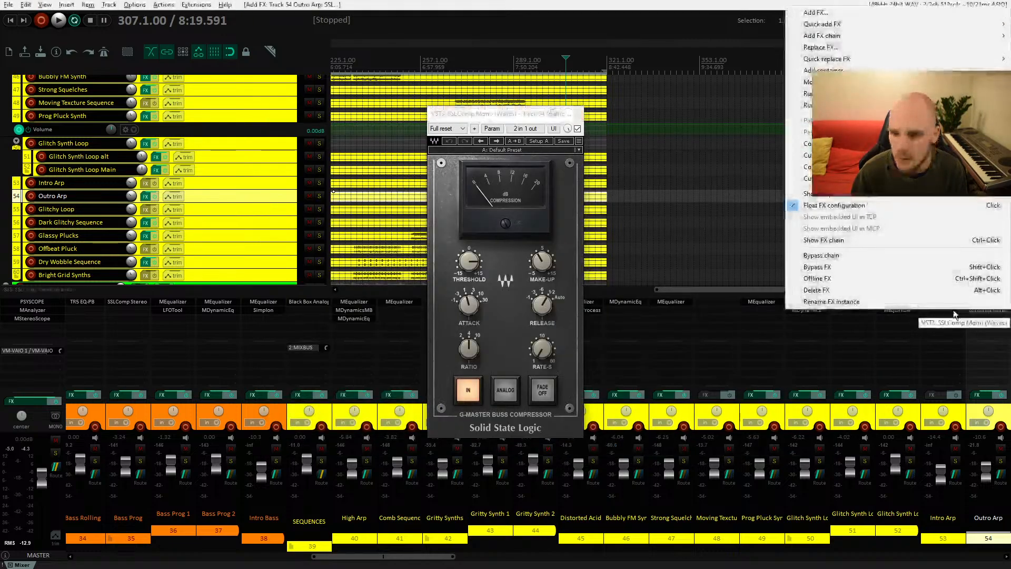
left_click(841, 48)
double_click(411, 172)
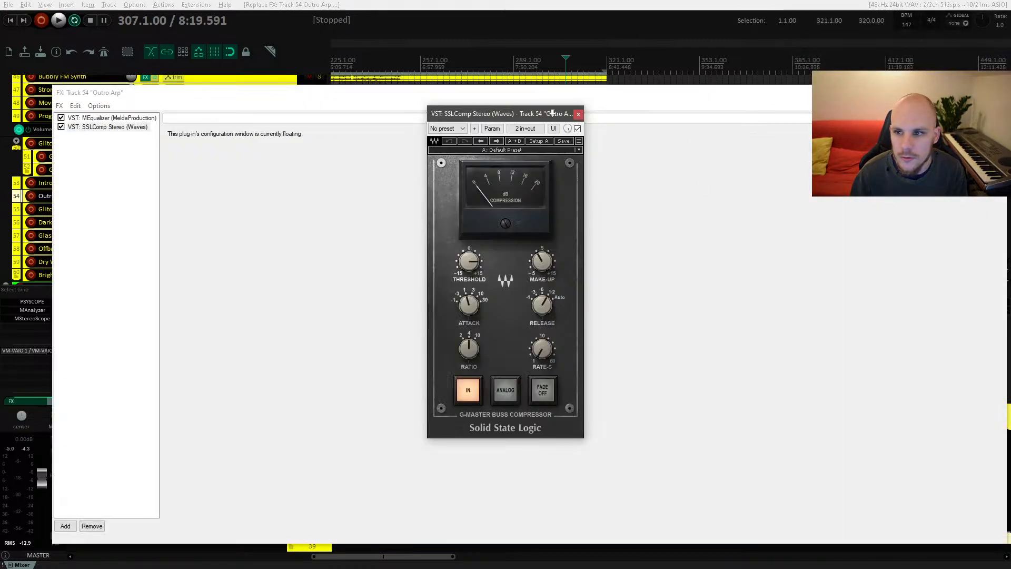
key("Escape")
Step: Lower the SSLComp threshold on Outro Arp while playing the track back
key("space")
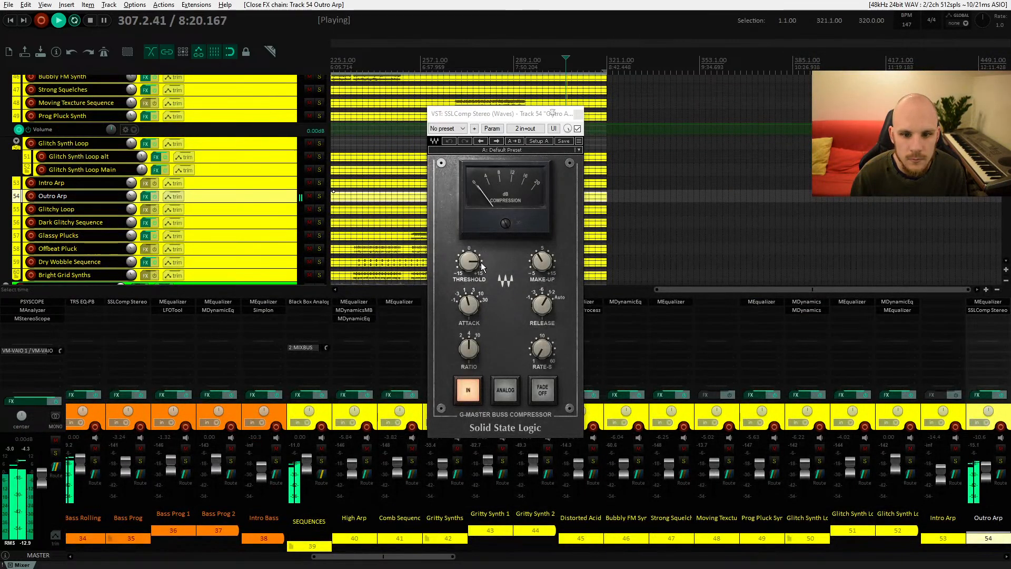
left_click_drag(501, 116, 410, 120)
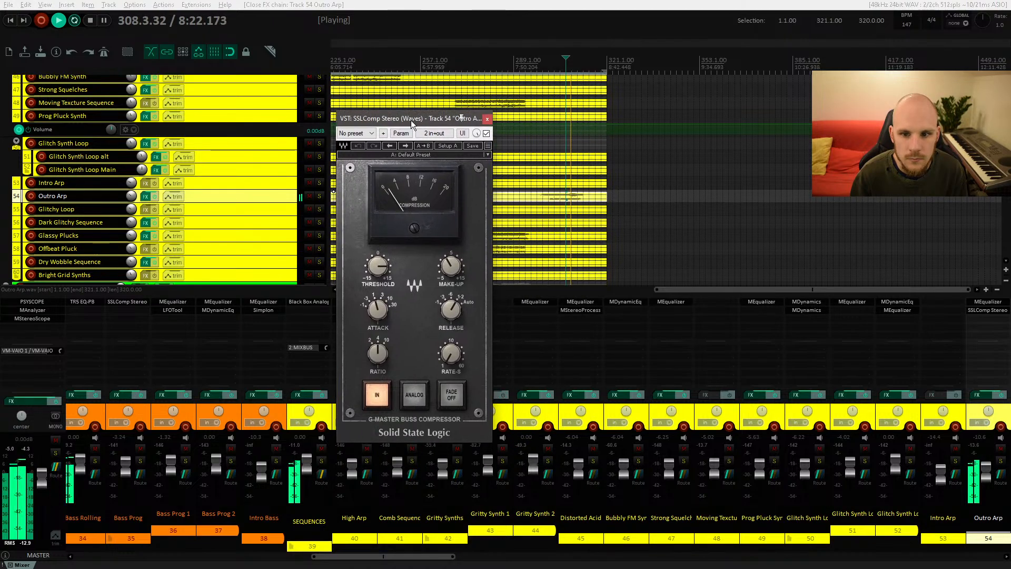
mouse_move(378, 266)
left_mouse_down()
mouse_move(378, 255)
mouse_move(377, 271)
left_mouse_up()
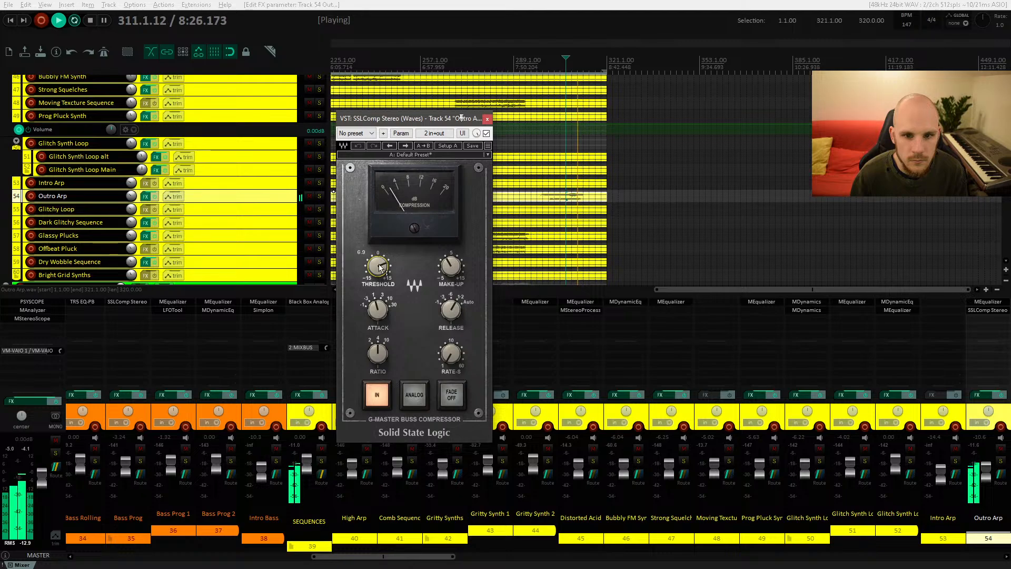
key("space")
key("space")
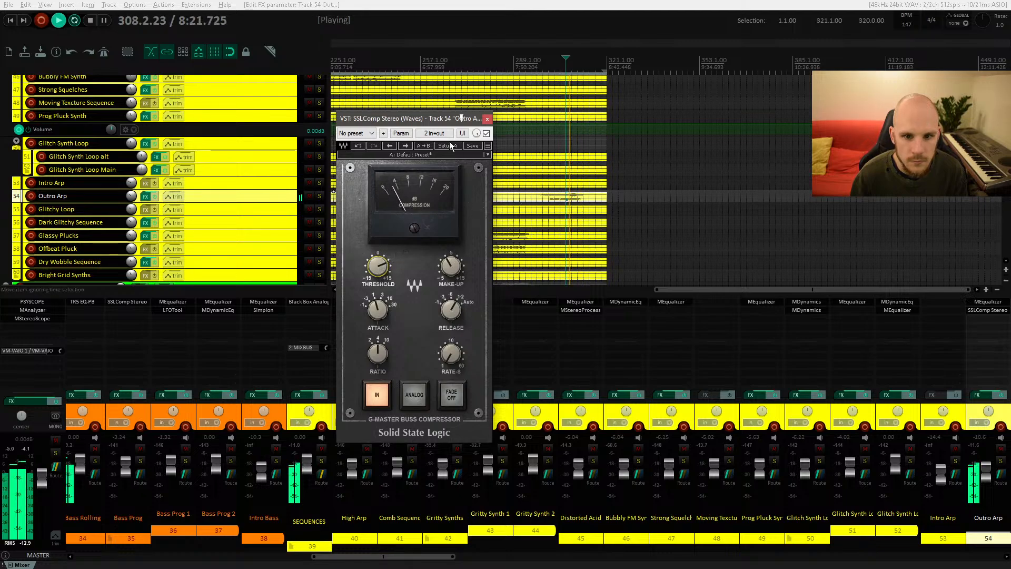
Step: Inspect the SSLComp's plug-in pin connector routing, then resume playback
left_click(434, 133)
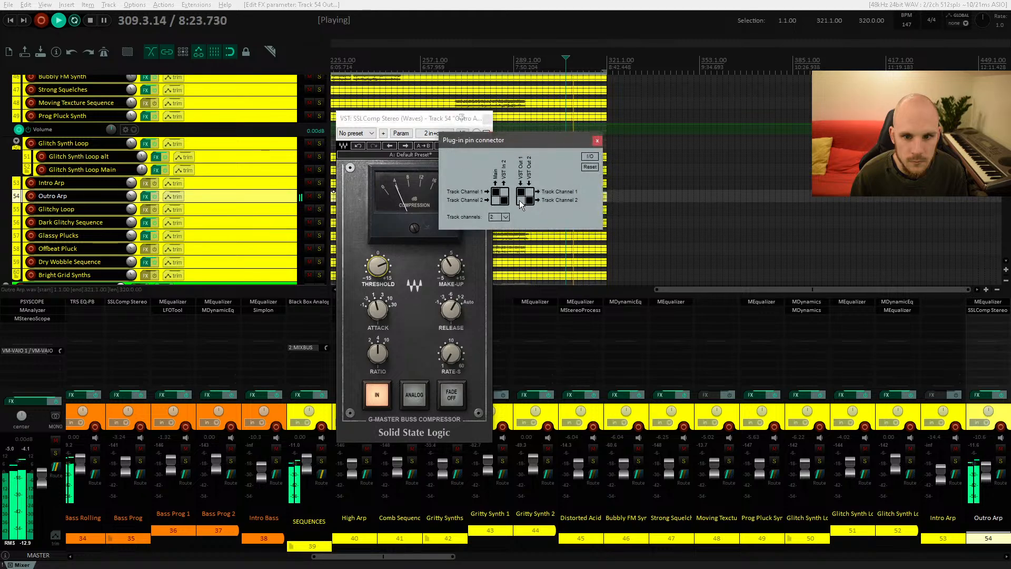
left_click(597, 141)
key("space")
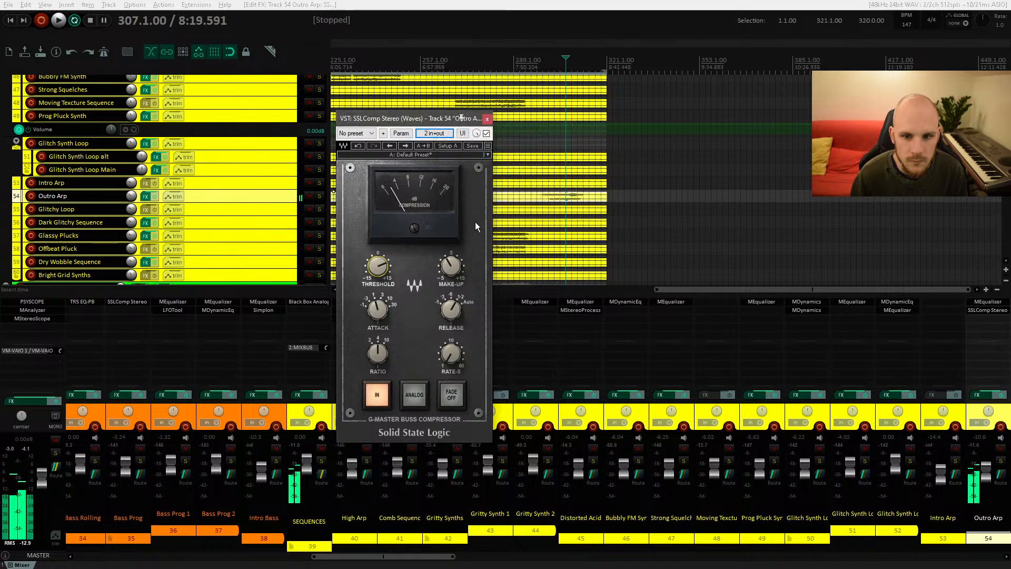
key("space")
Step: Fine-tune the SSLComp threshold during playback and close the plug-in window
left_click_drag(382, 265, 382, 265)
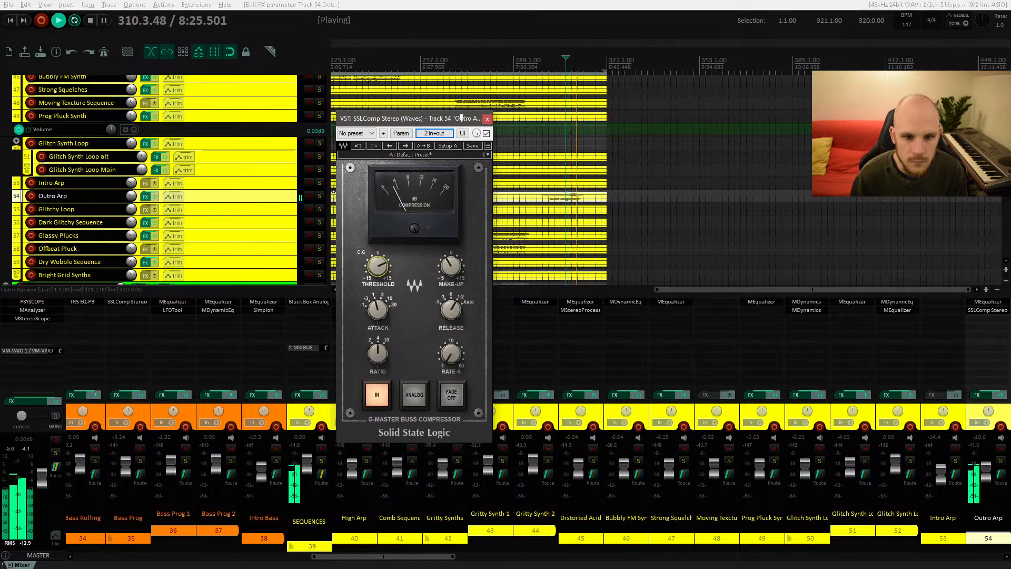
key("space")
left_click(548, 201)
key("space")
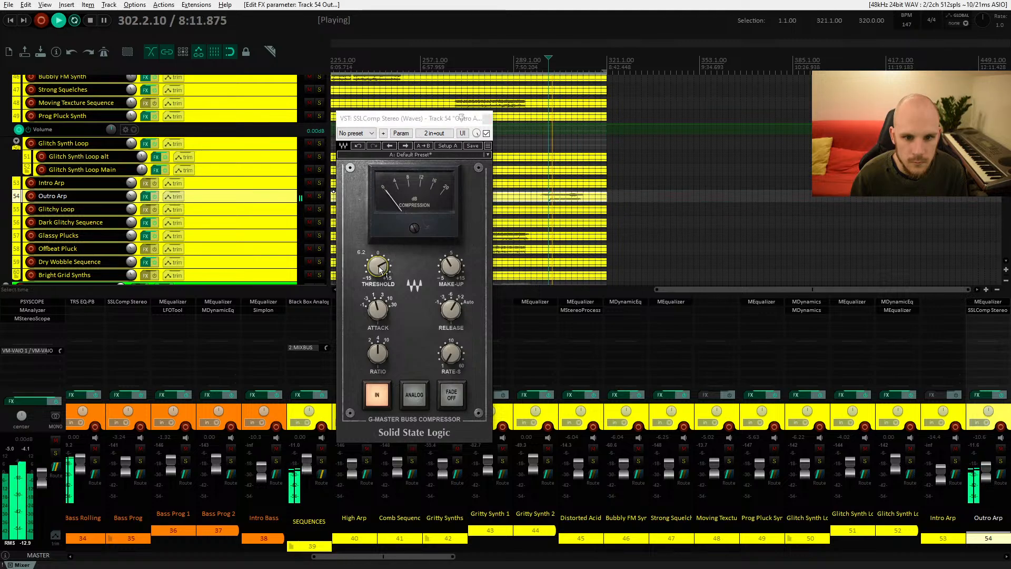
left_click(487, 125)
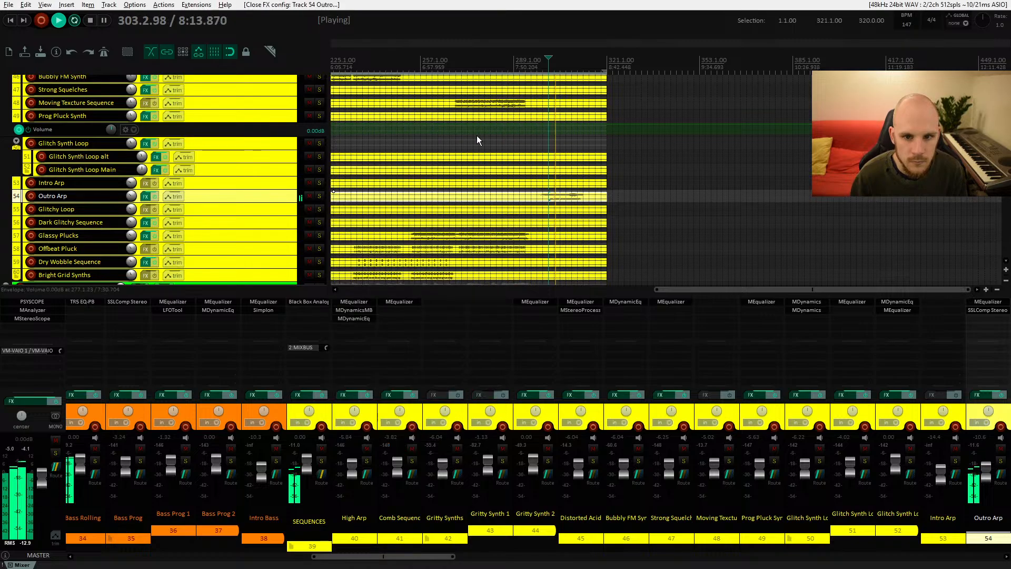
Step: Add MTurboReverb to the Outro Arp track, searching plug-ins for rev, and start playback
key("space")
double_click(972, 320)
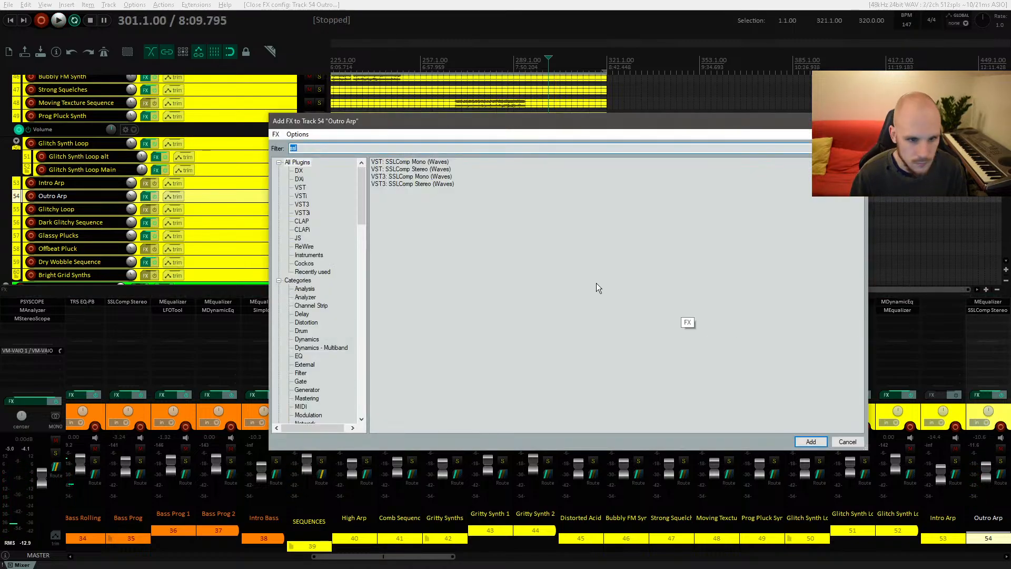
type("rev")
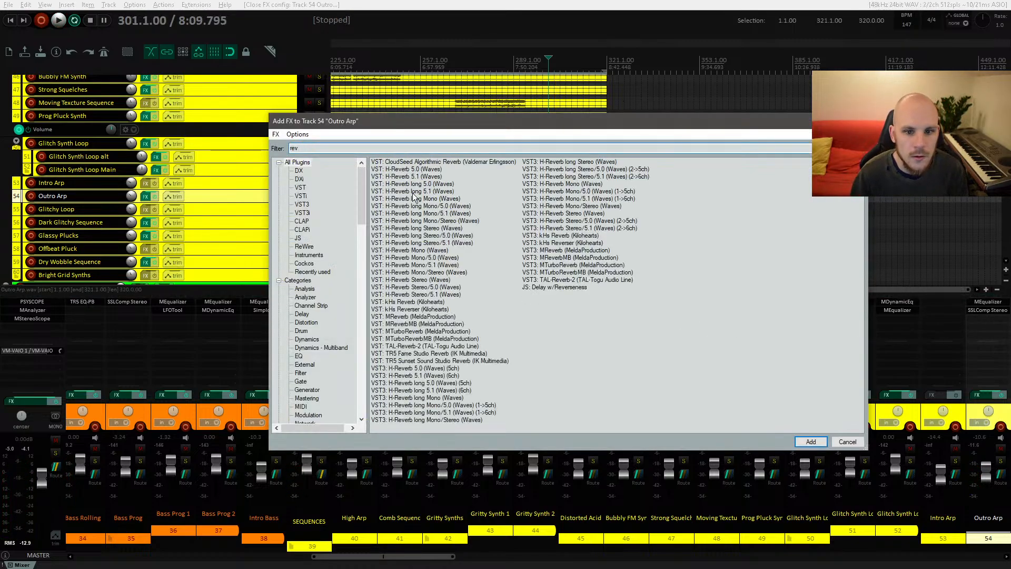
double_click(414, 331)
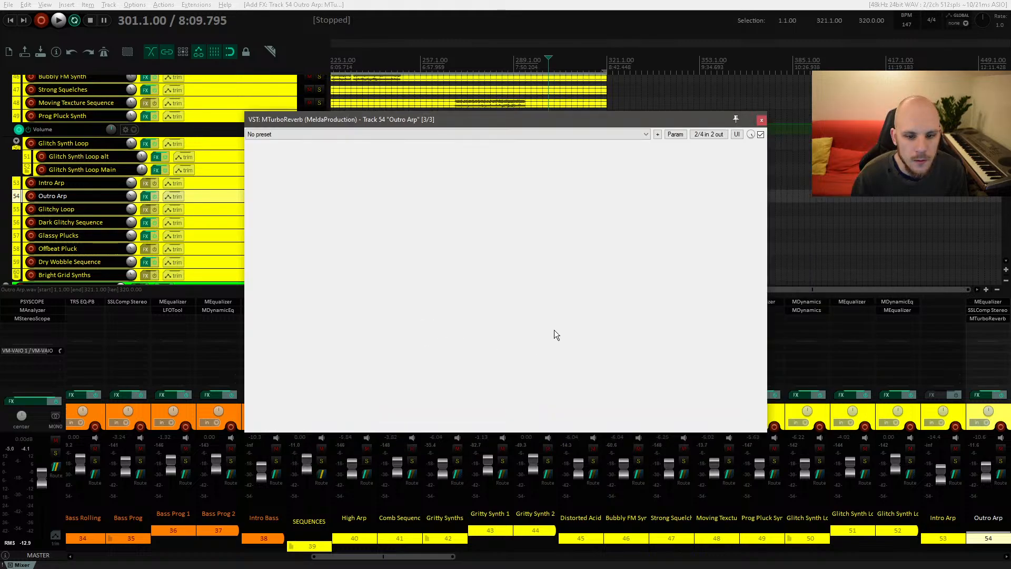
left_click(510, 149)
key("space")
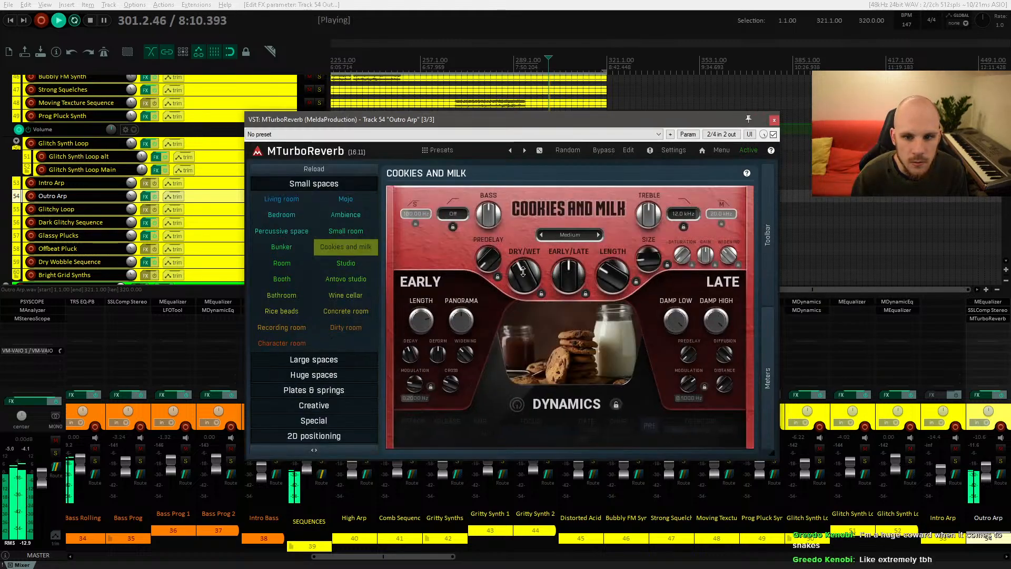
Step: Set the reverb's dry/wet to 28.8% and audition the Studio and Antovo studio small-space presets
left_click_drag(527, 274, 527, 287)
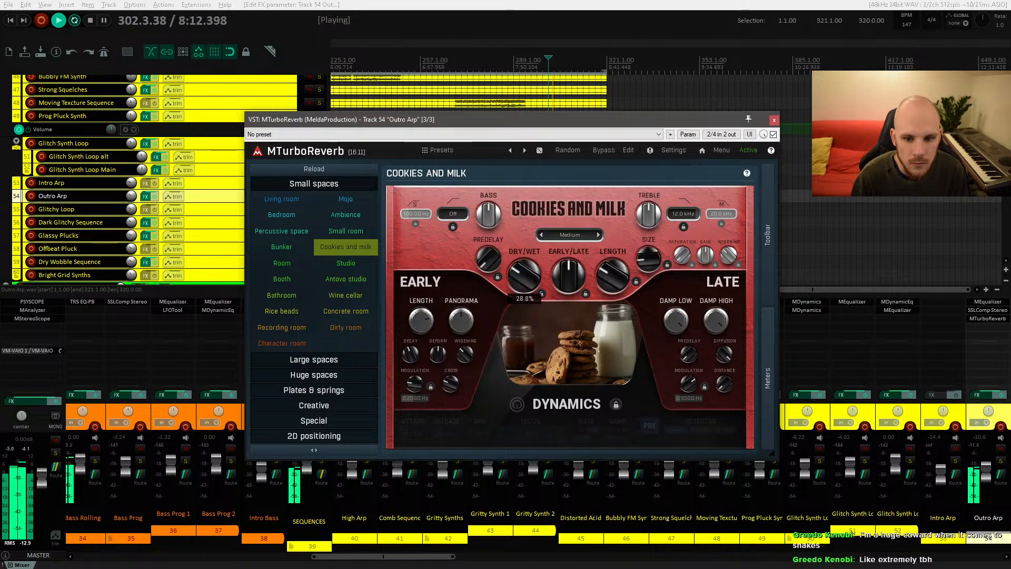
left_click(346, 263)
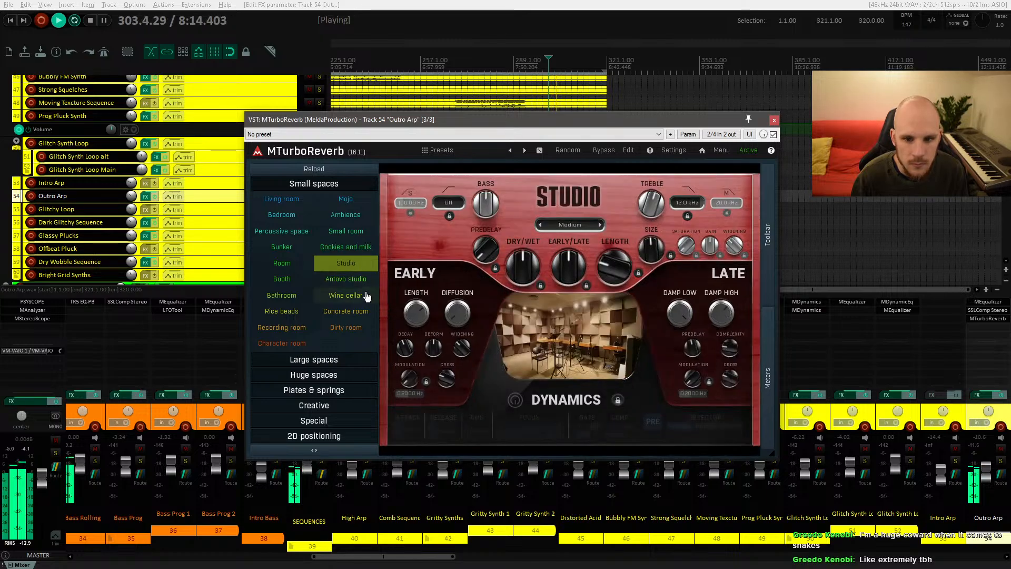
left_click(356, 280)
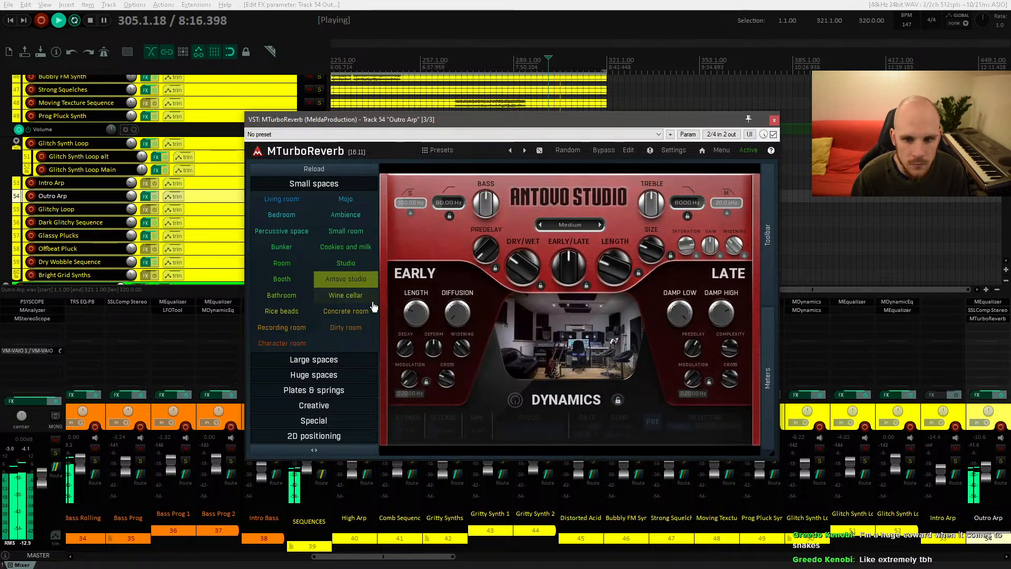
Step: Audition the Booth and Antovo studio presets, settle on the Studio preset with a slight dry/wet nudge, and close the reverb window
left_click(286, 284)
key("space")
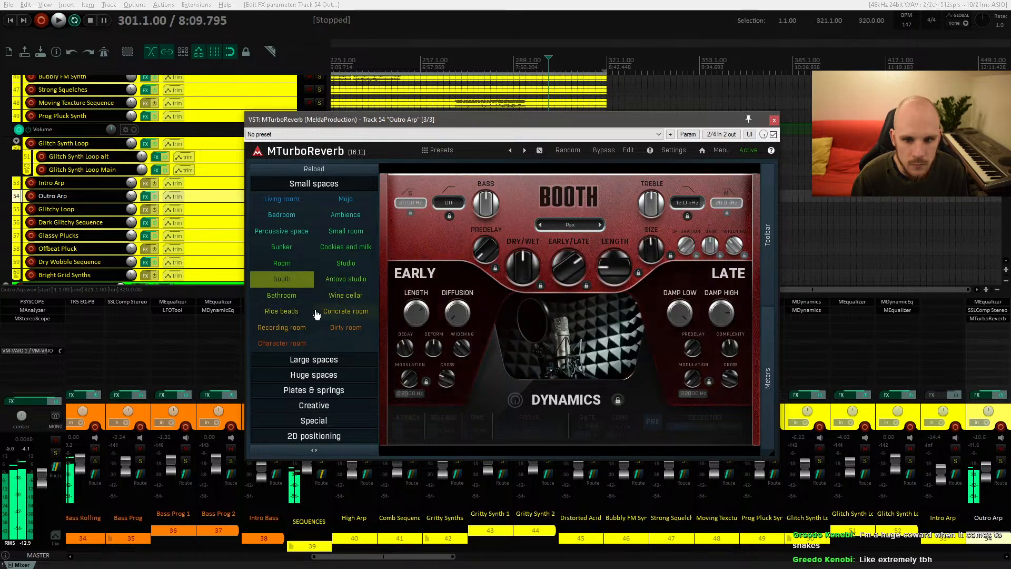
left_click(349, 283)
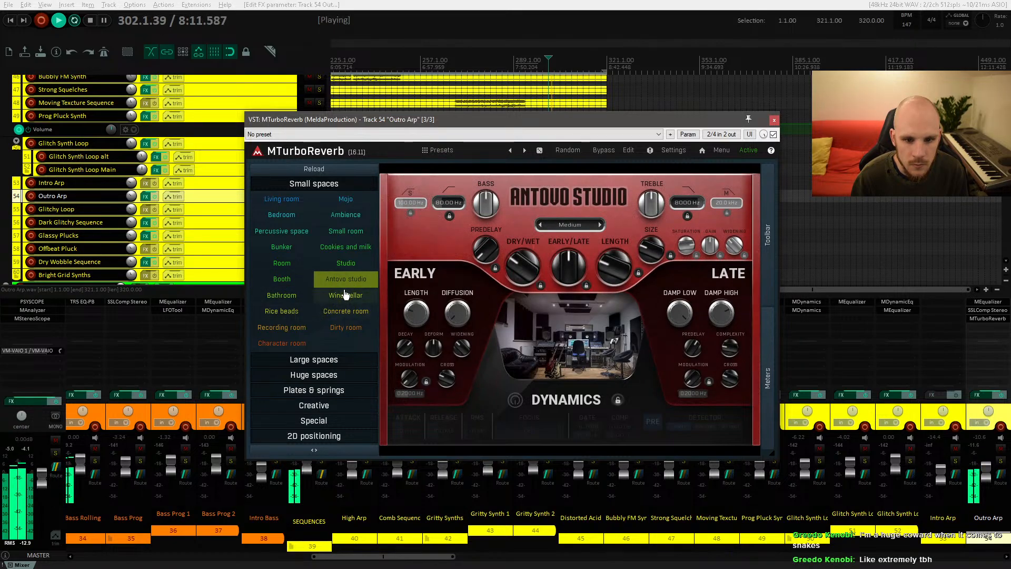
left_click(342, 263)
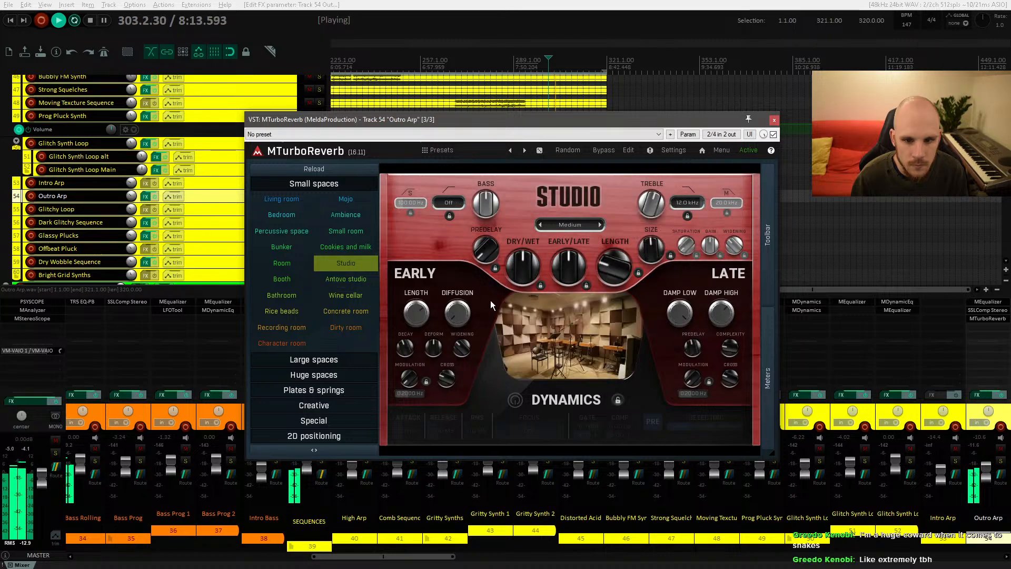
left_click_drag(524, 269, 524, 270)
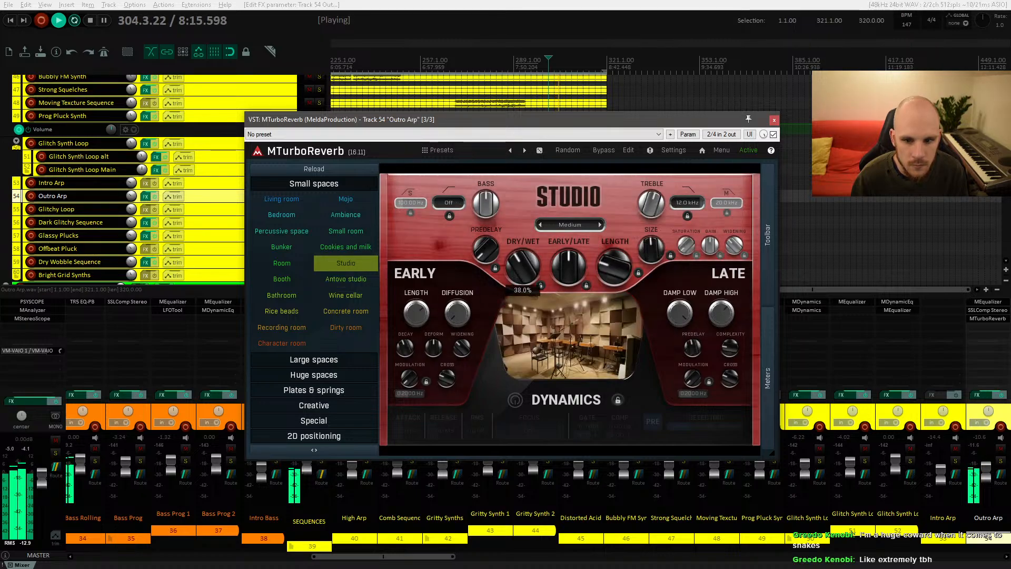
left_click(774, 119)
Step: Play back the Outro Arp section in the arrangement and place the edit cursor at bar 297
scroll(511, 151, "down", 2)
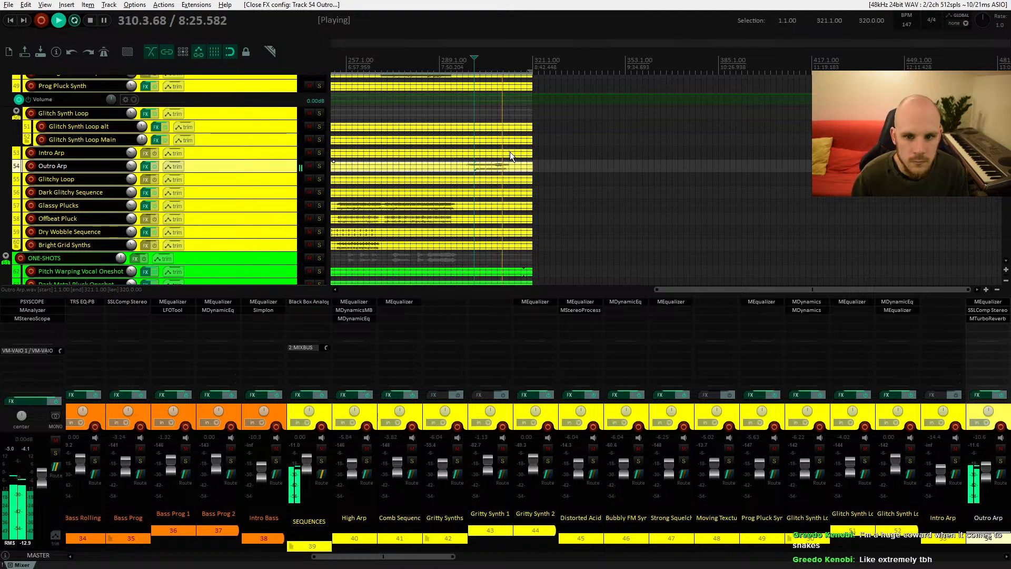
left_click_drag(460, 157, 618, 141)
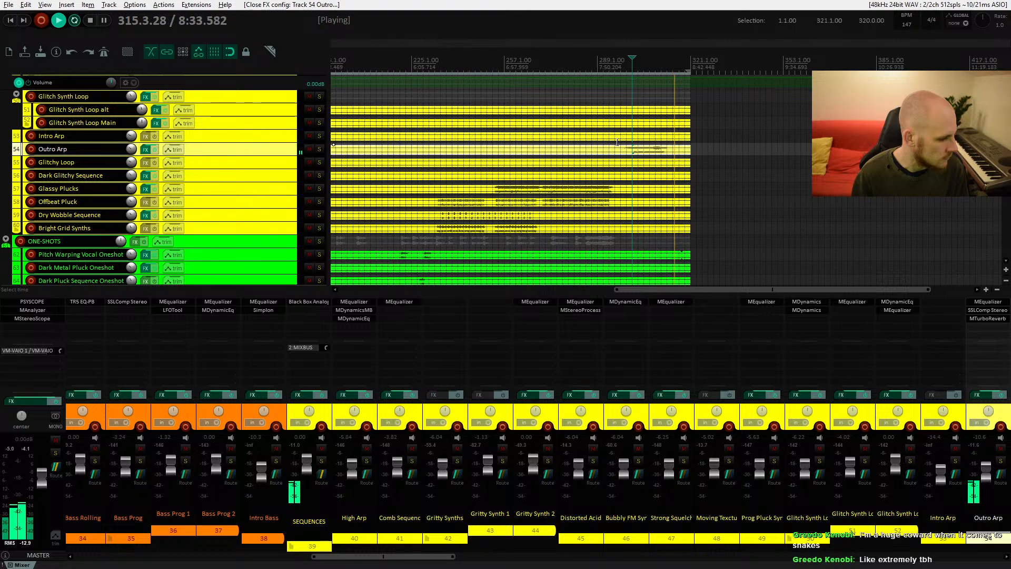
key("space")
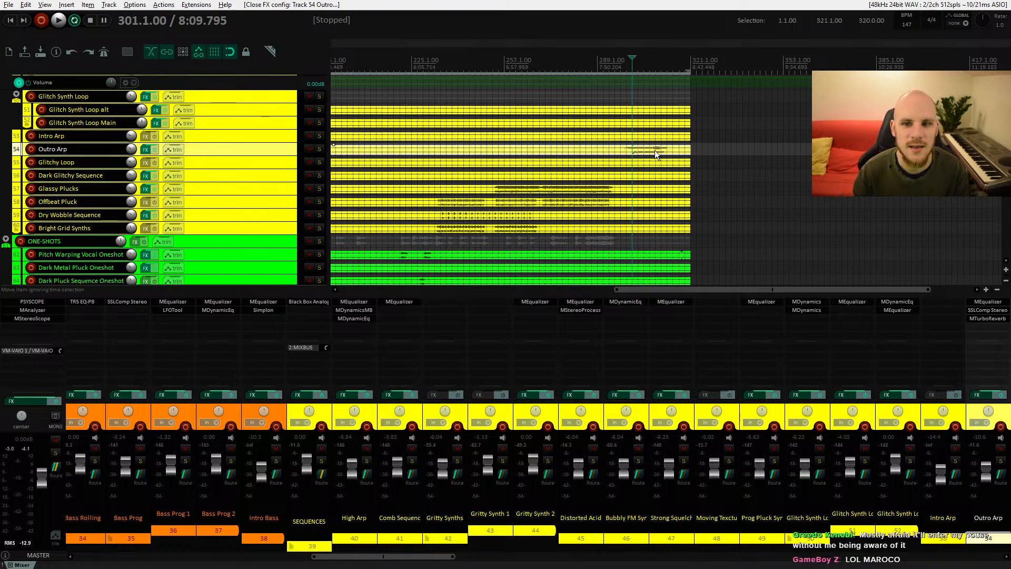
scroll(698, 160, "down", 3)
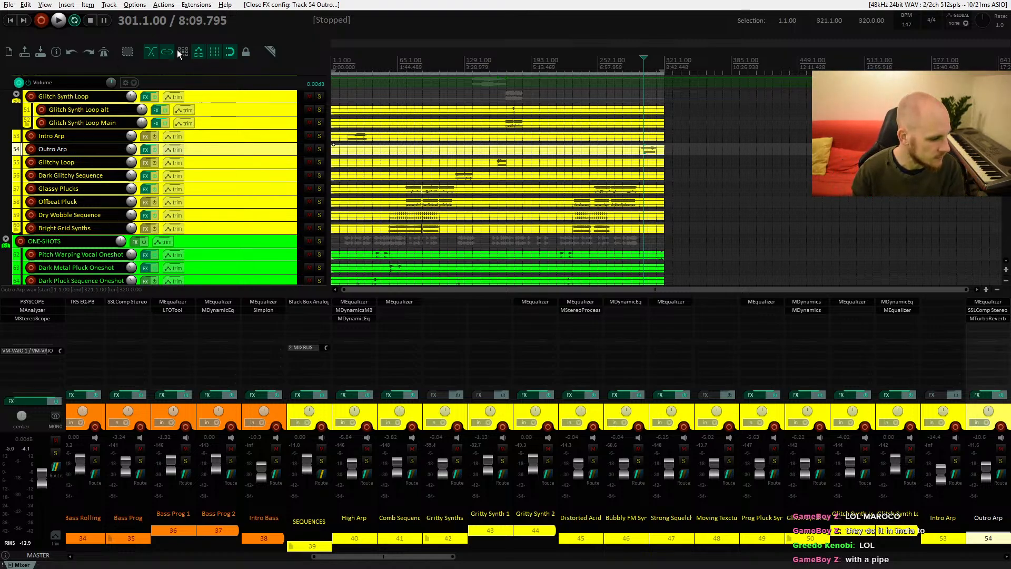
left_click(641, 152)
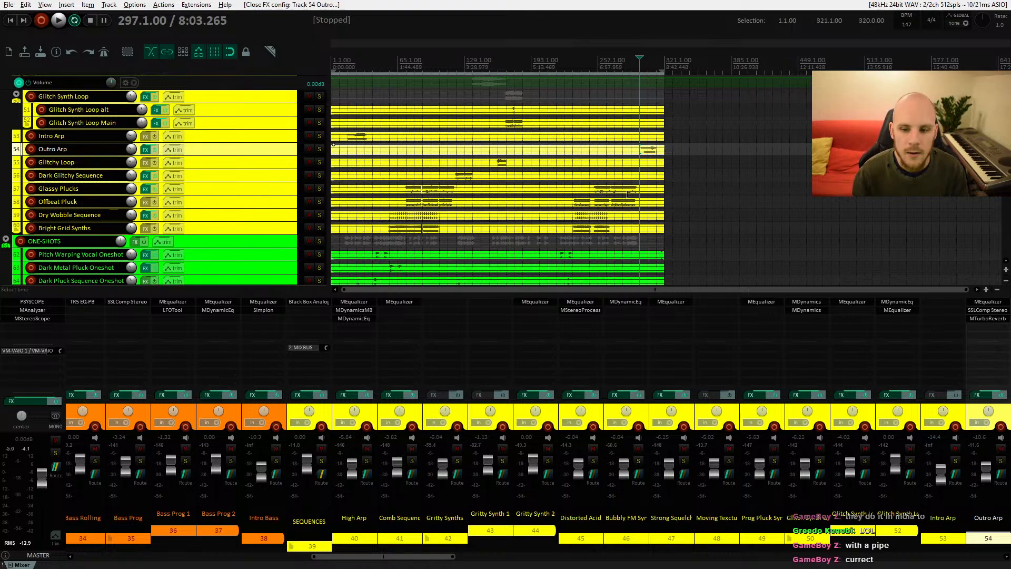
Step: Scroll through the whole track list to review every track group and its automation lanes
scroll(581, 206, "up", 20)
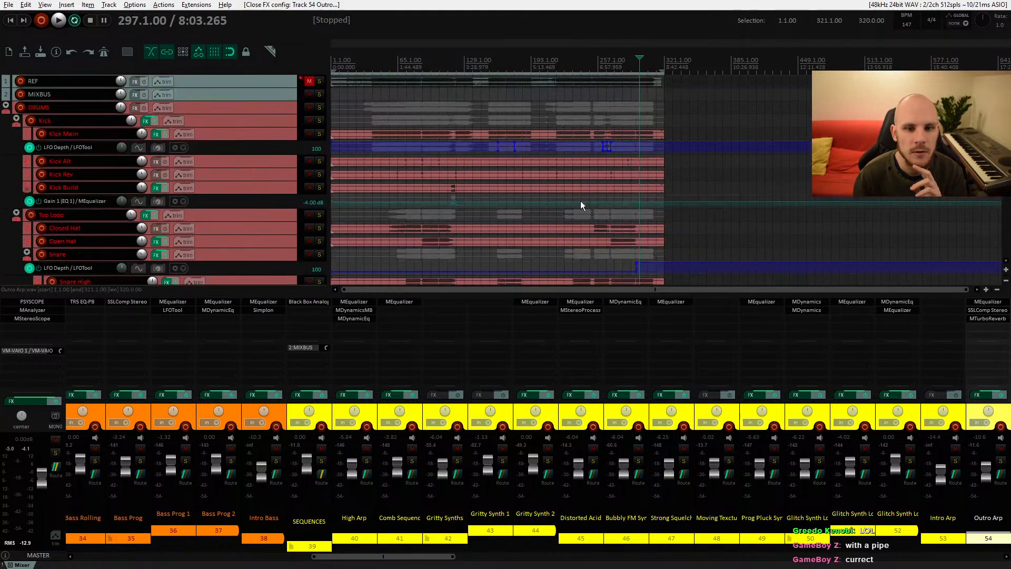
scroll(581, 201, "down", 20)
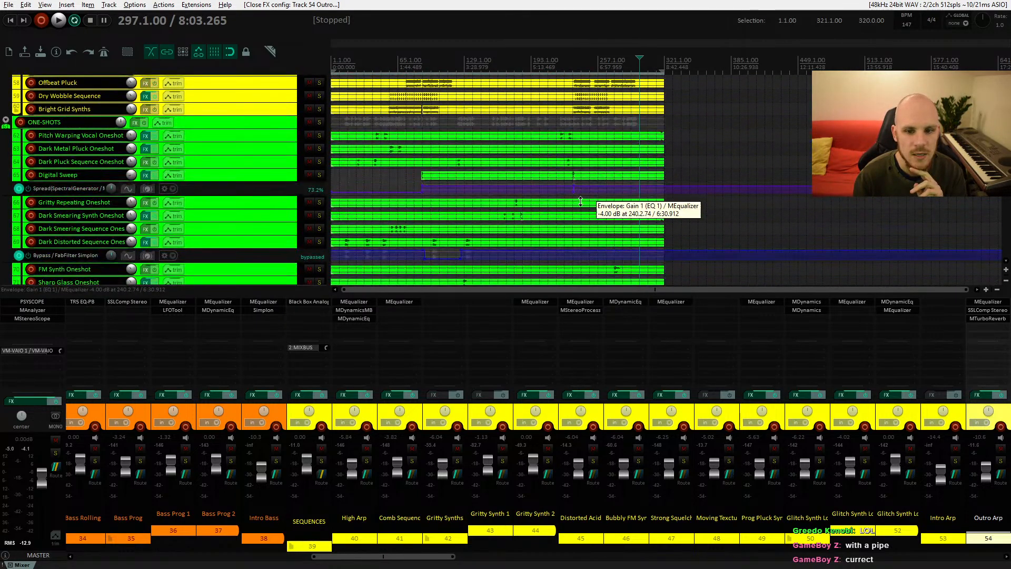
scroll(580, 202, "down", 20)
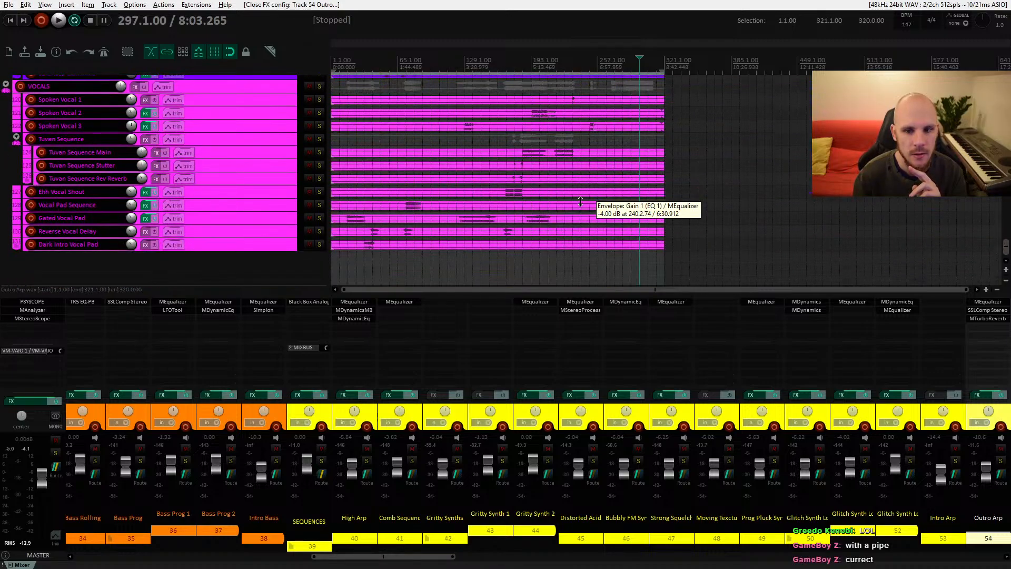
scroll(580, 202, "up", 12)
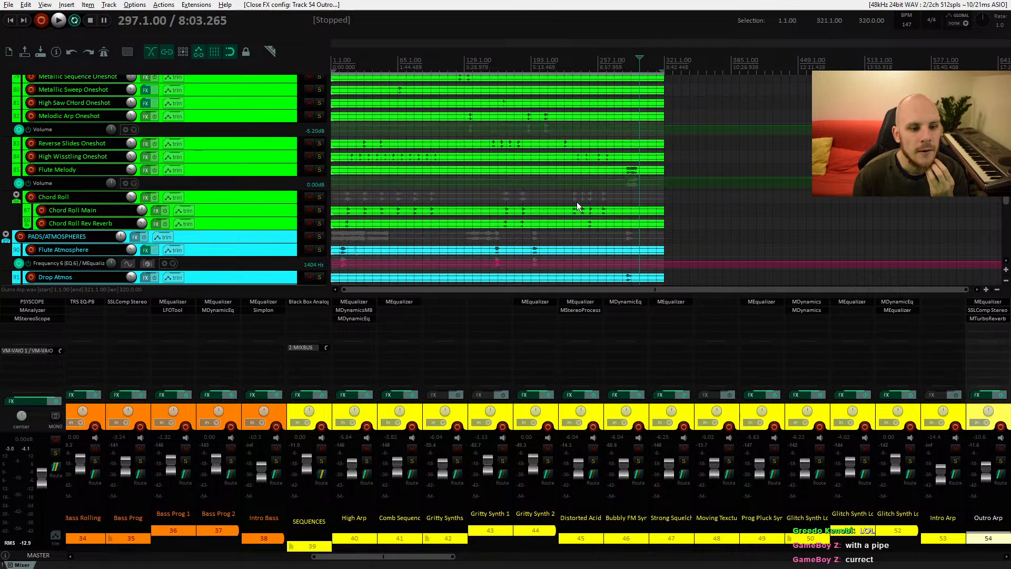
scroll(576, 201, "down", 3)
scroll(576, 203, "down", 4)
scroll(577, 203, "up", 9)
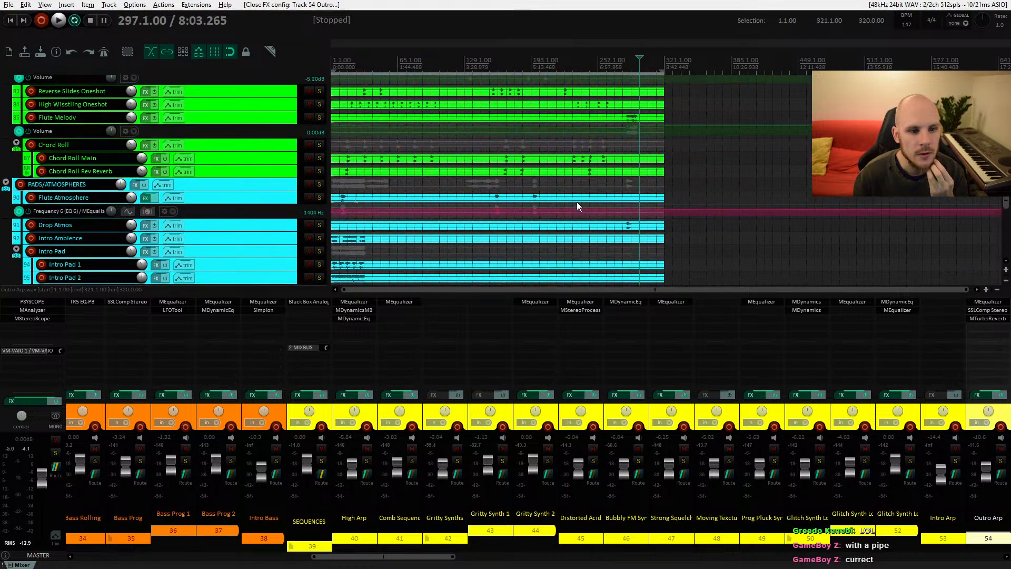
scroll(576, 201, "up", 12)
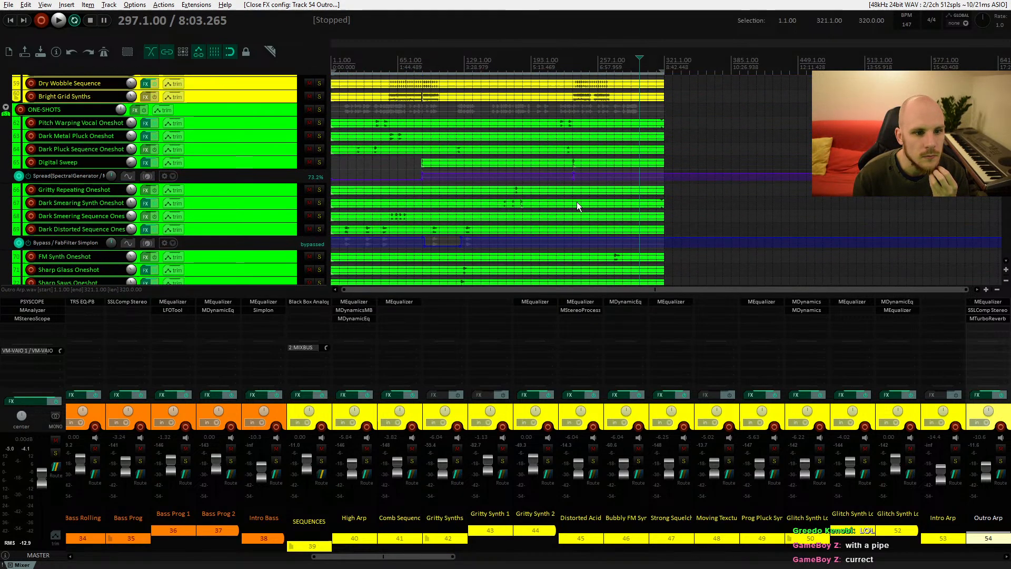
scroll(576, 201, "up", 2)
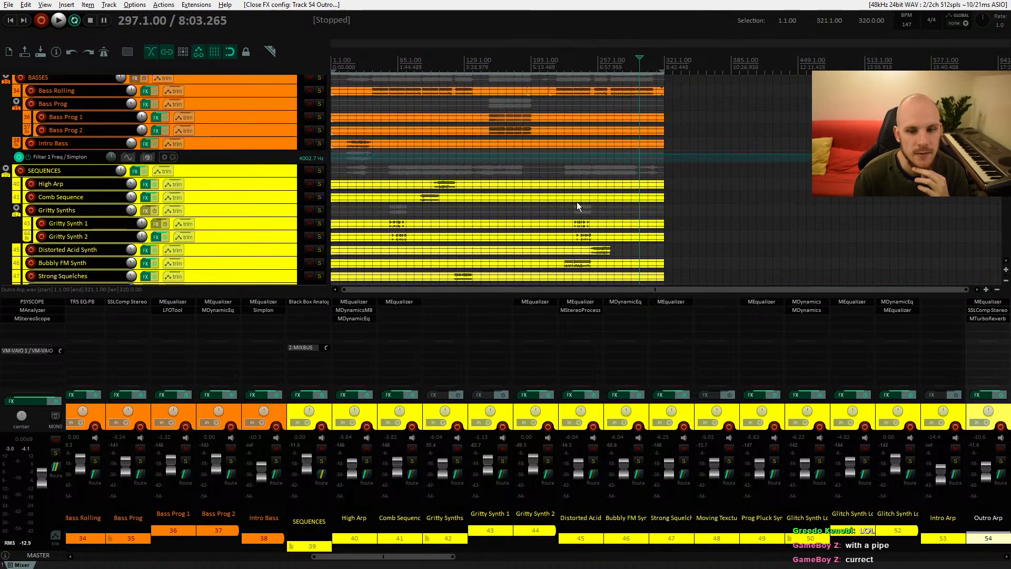
scroll(577, 202, "up", 12)
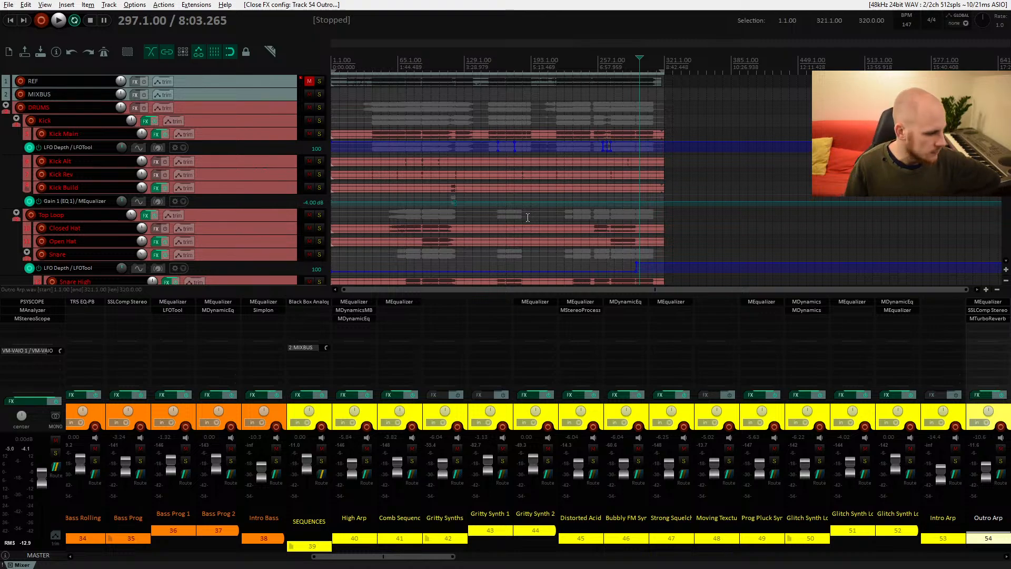
scroll(581, 192, "down", 5)
scroll(580, 192, "down", 8)
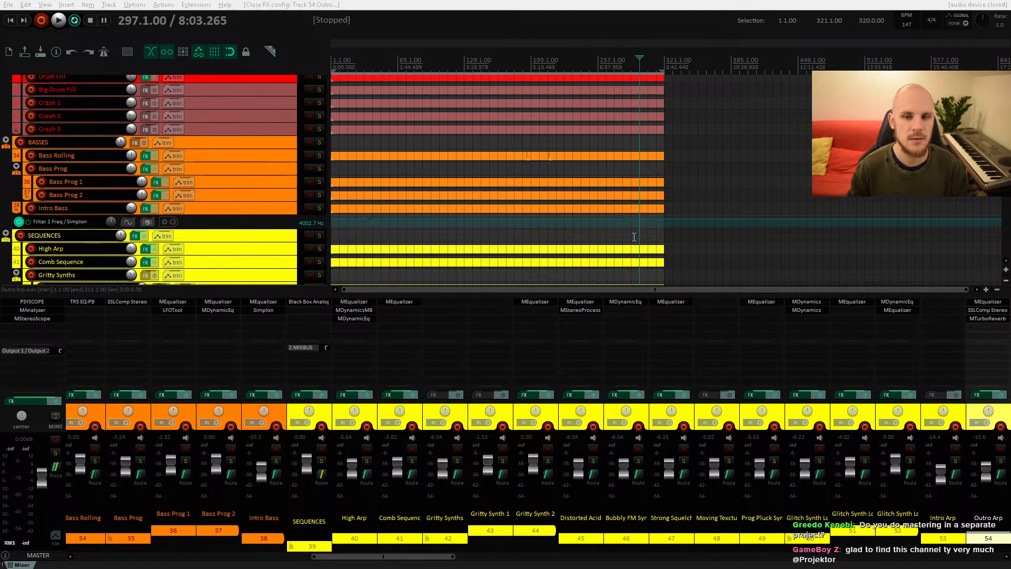
scroll(578, 185, "up", 4)
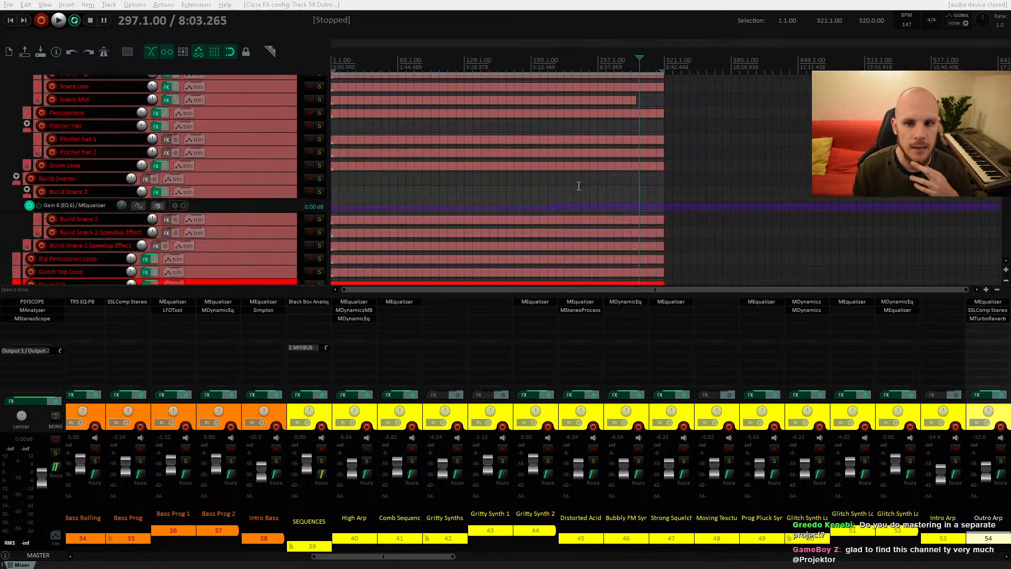